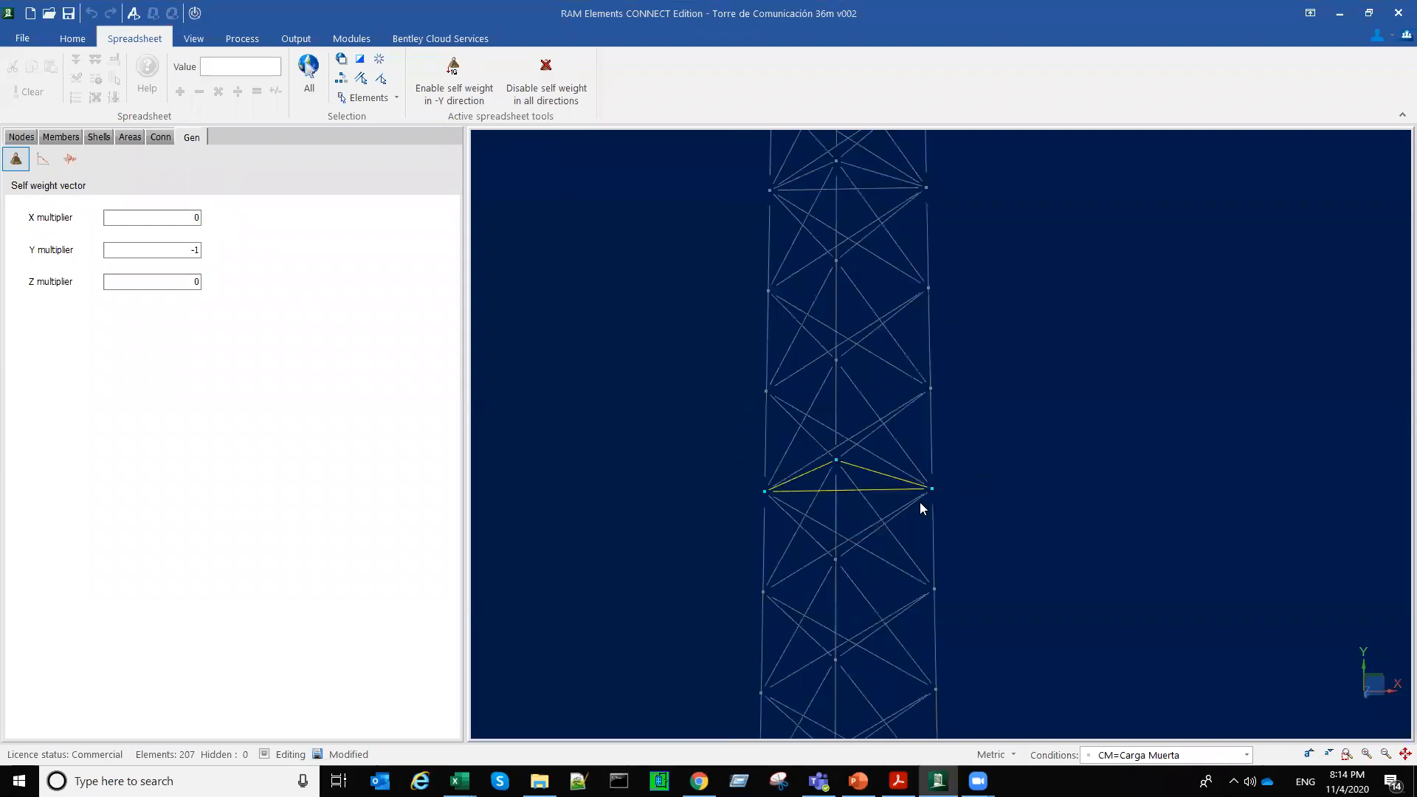
Step: Define a load area spanning in X on the tower's lowest horizontal triangular frame
scroll(946, 487, "down", 4)
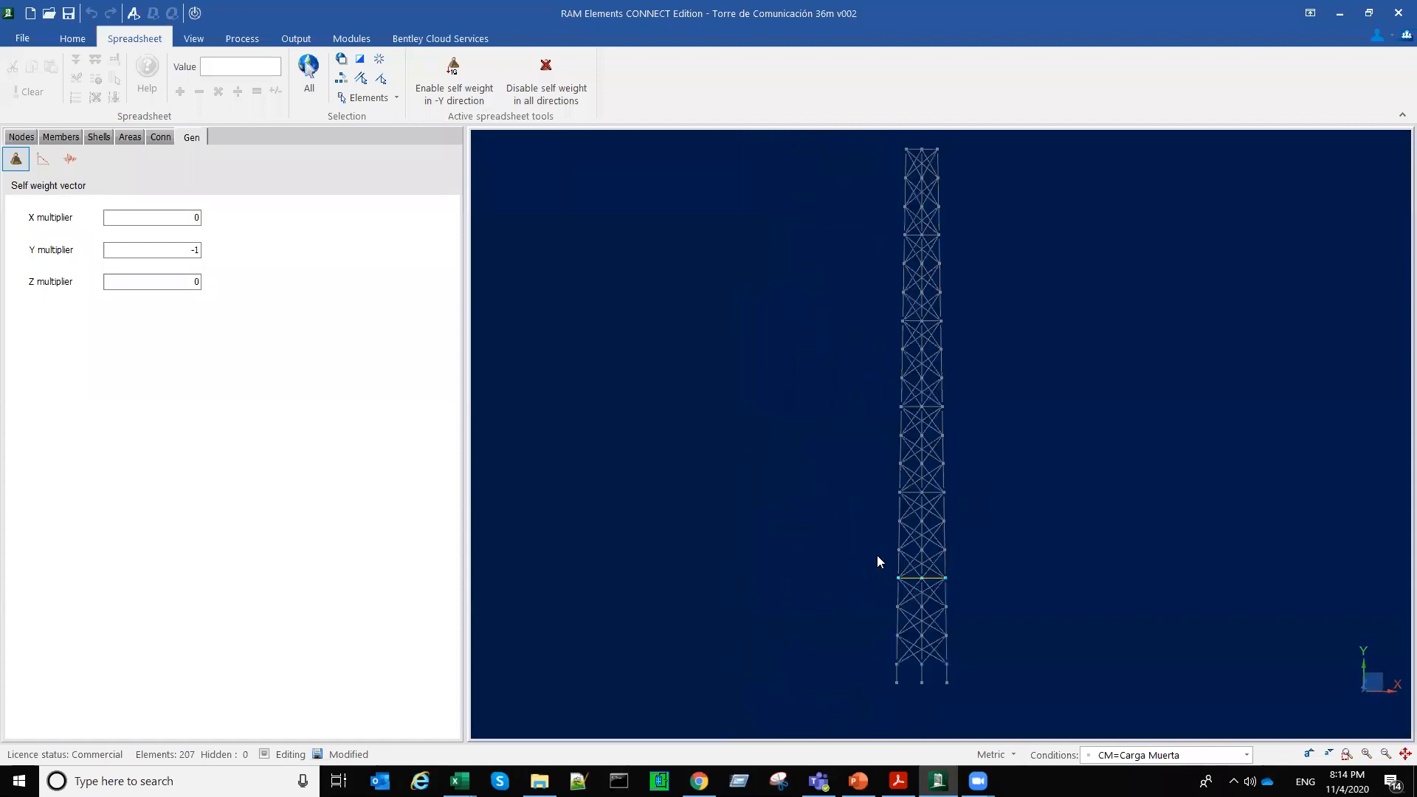
scroll(726, 514, "up", 4)
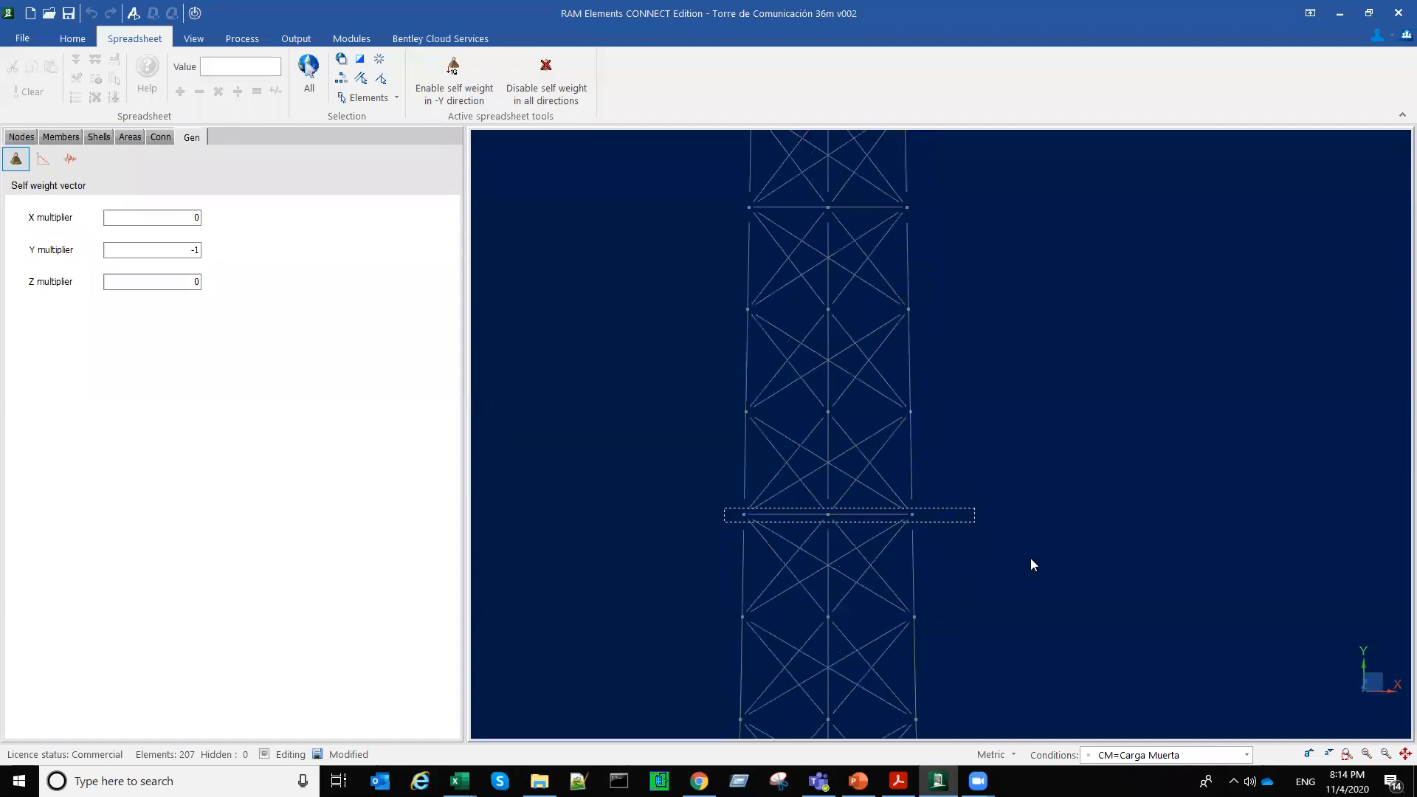
middle_click_drag(1030, 558, 1027, 567)
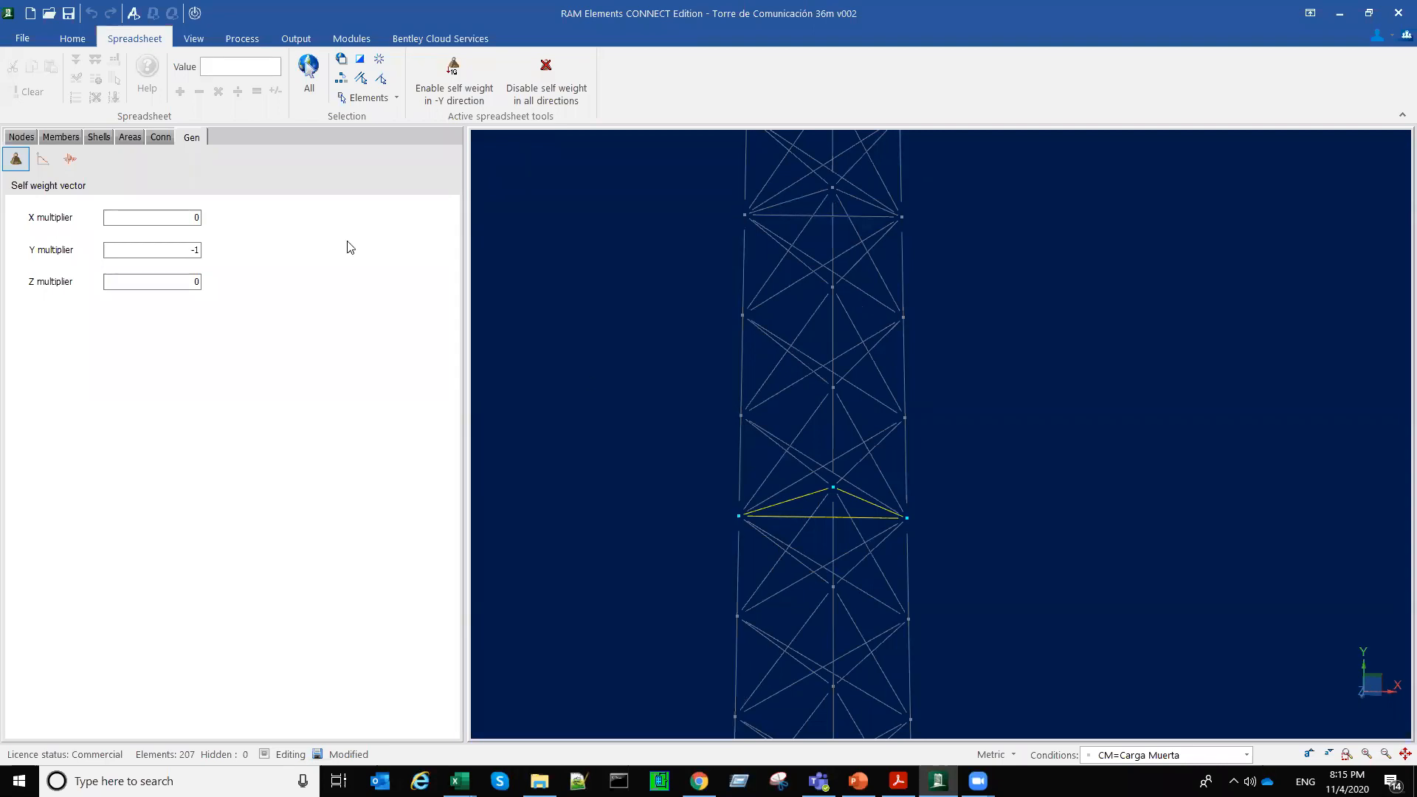
left_click(131, 138)
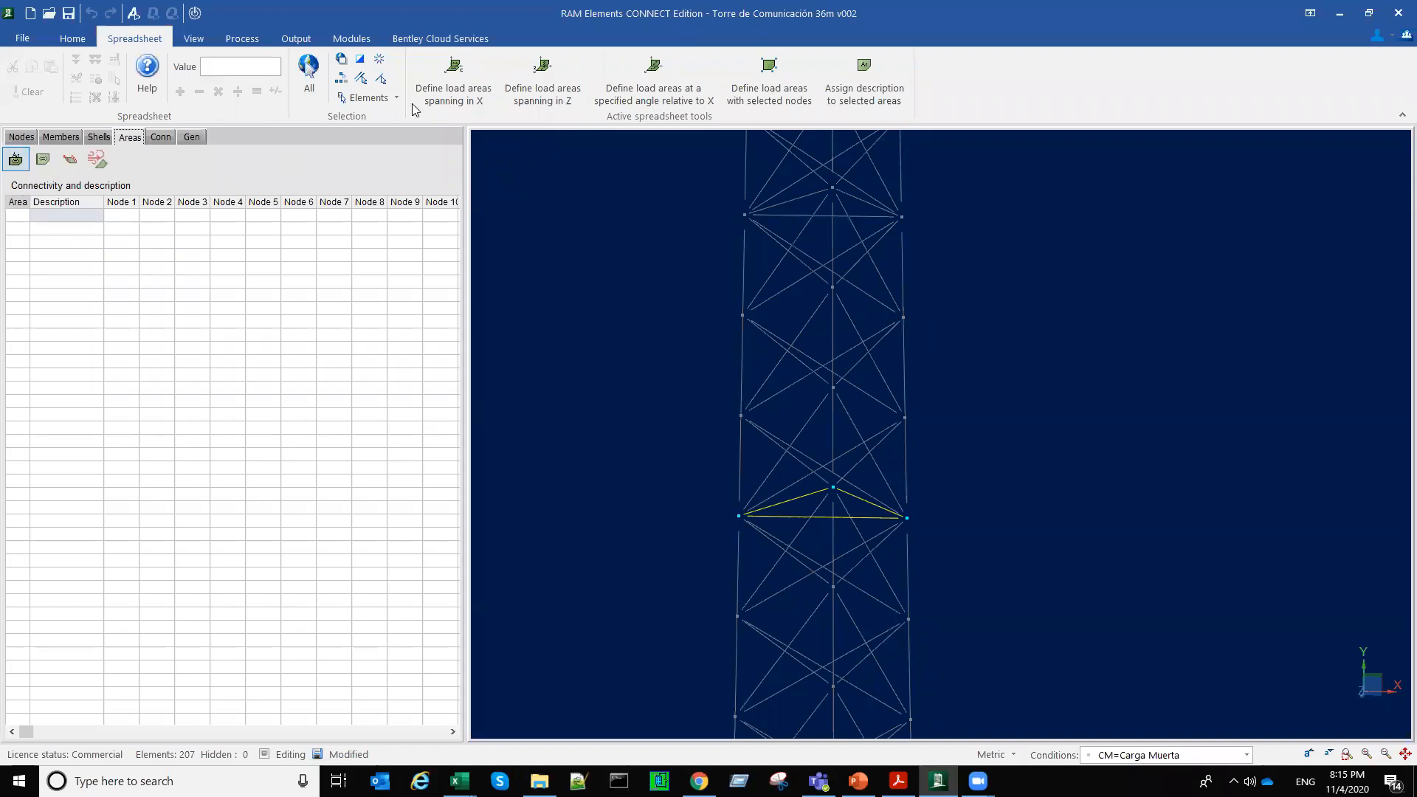
left_click(464, 98)
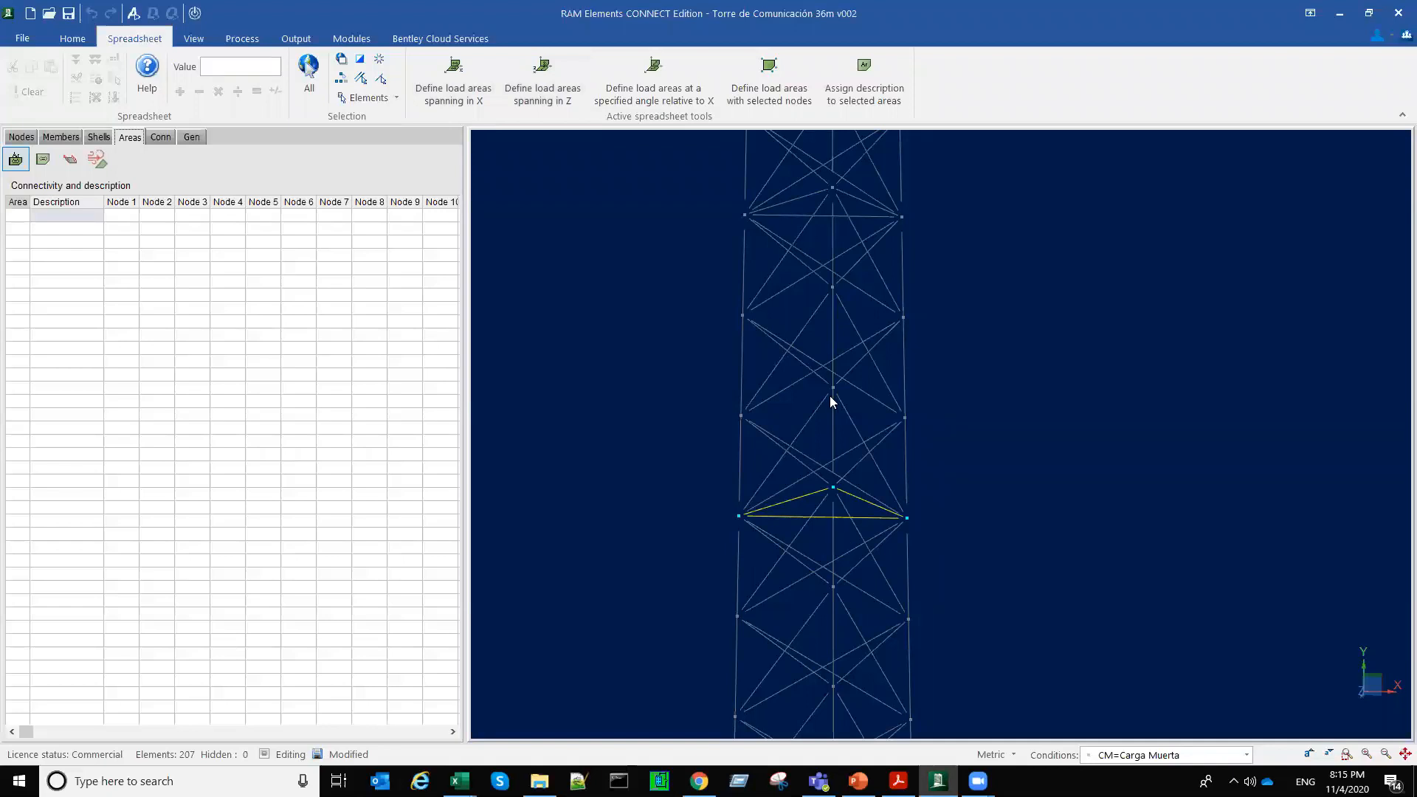
left_click(462, 90)
scroll(806, 527, "up", 3)
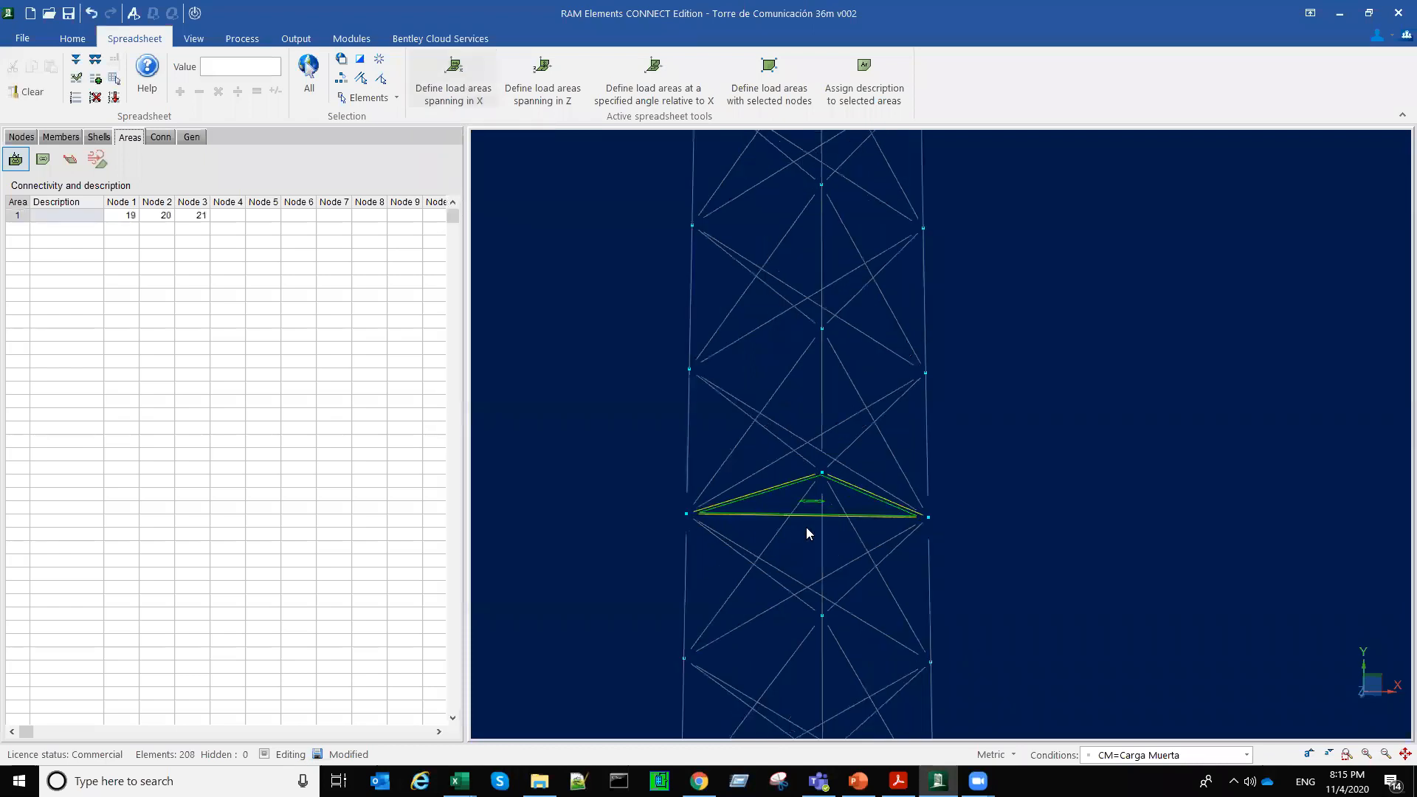
middle_click_drag(838, 431, 678, 442)
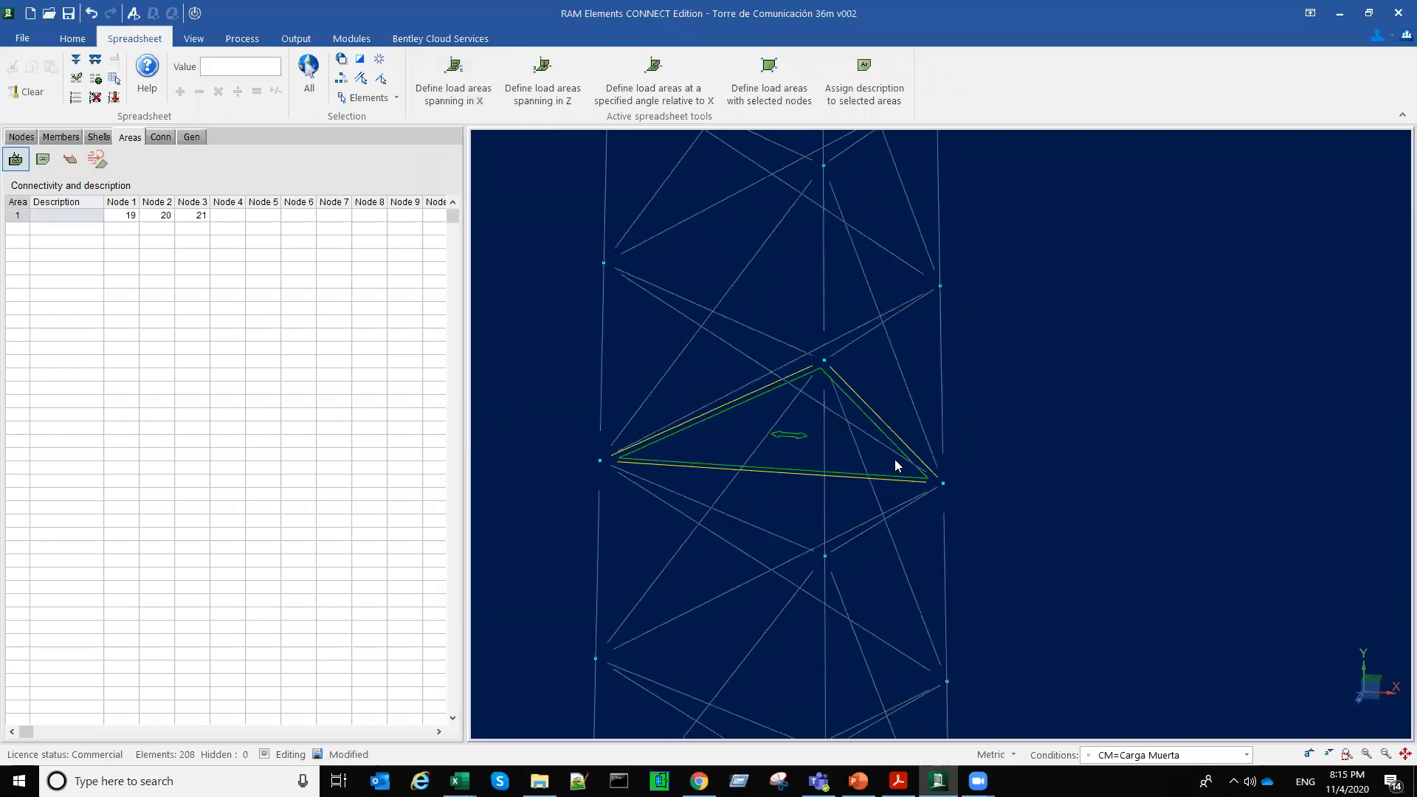
scroll(894, 460, "down", 5)
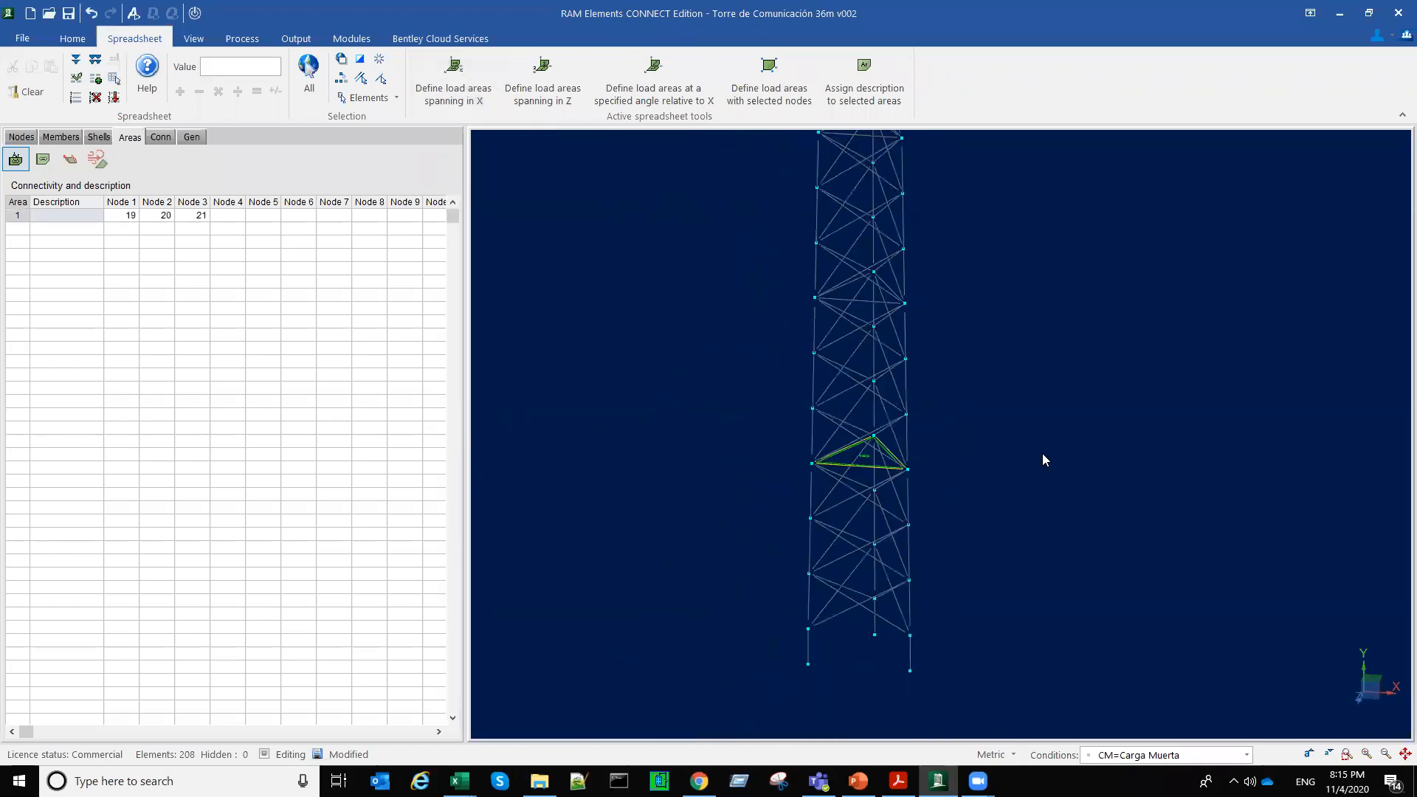
Step: Define load areas spanning in X on the second and third horizontal frames from the tower's base
double_click(1046, 390)
scroll(876, 583, "up", 5)
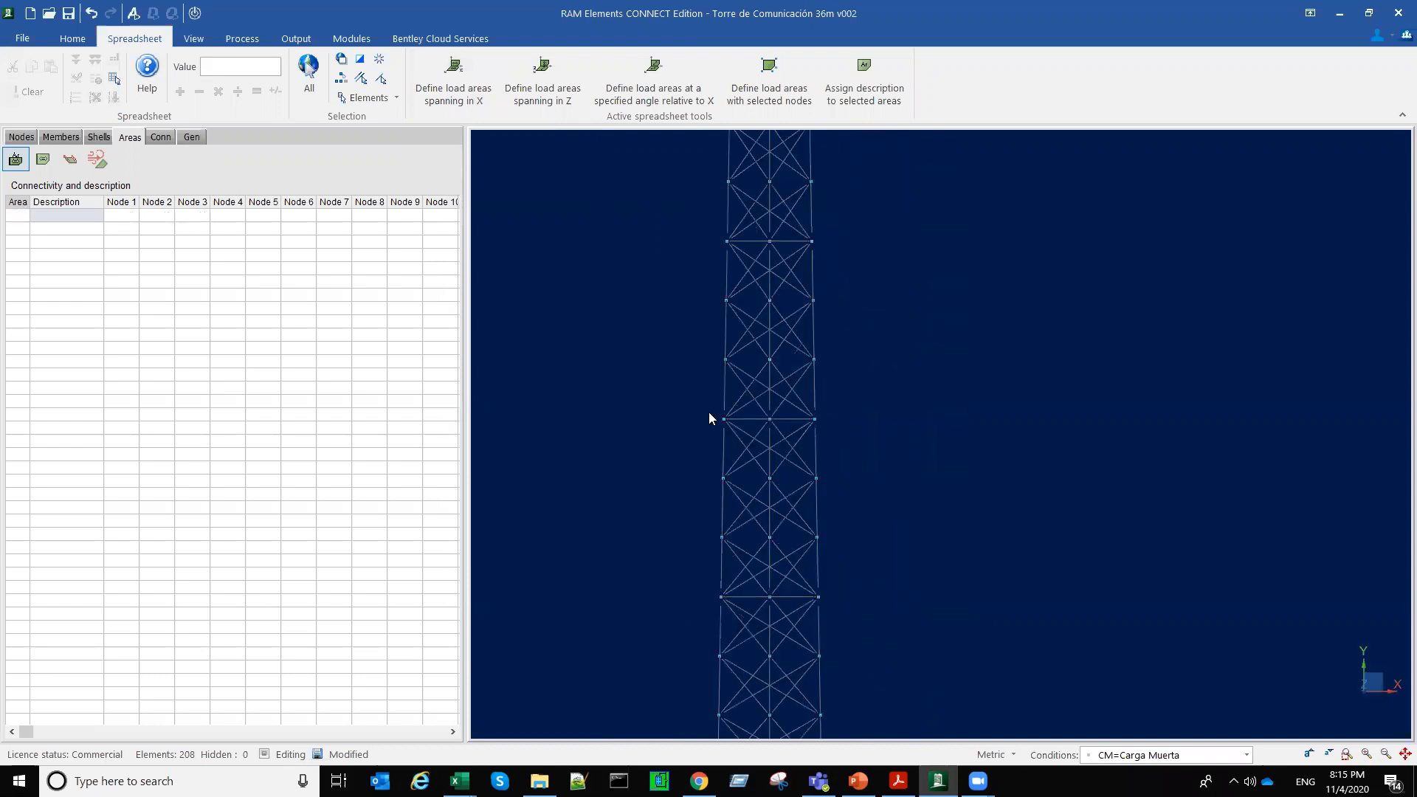
left_click_drag(708, 411, 849, 431)
left_click(469, 98)
middle_click_drag(401, 255, 474, 335)
left_click_drag(681, 294, 793, 309)
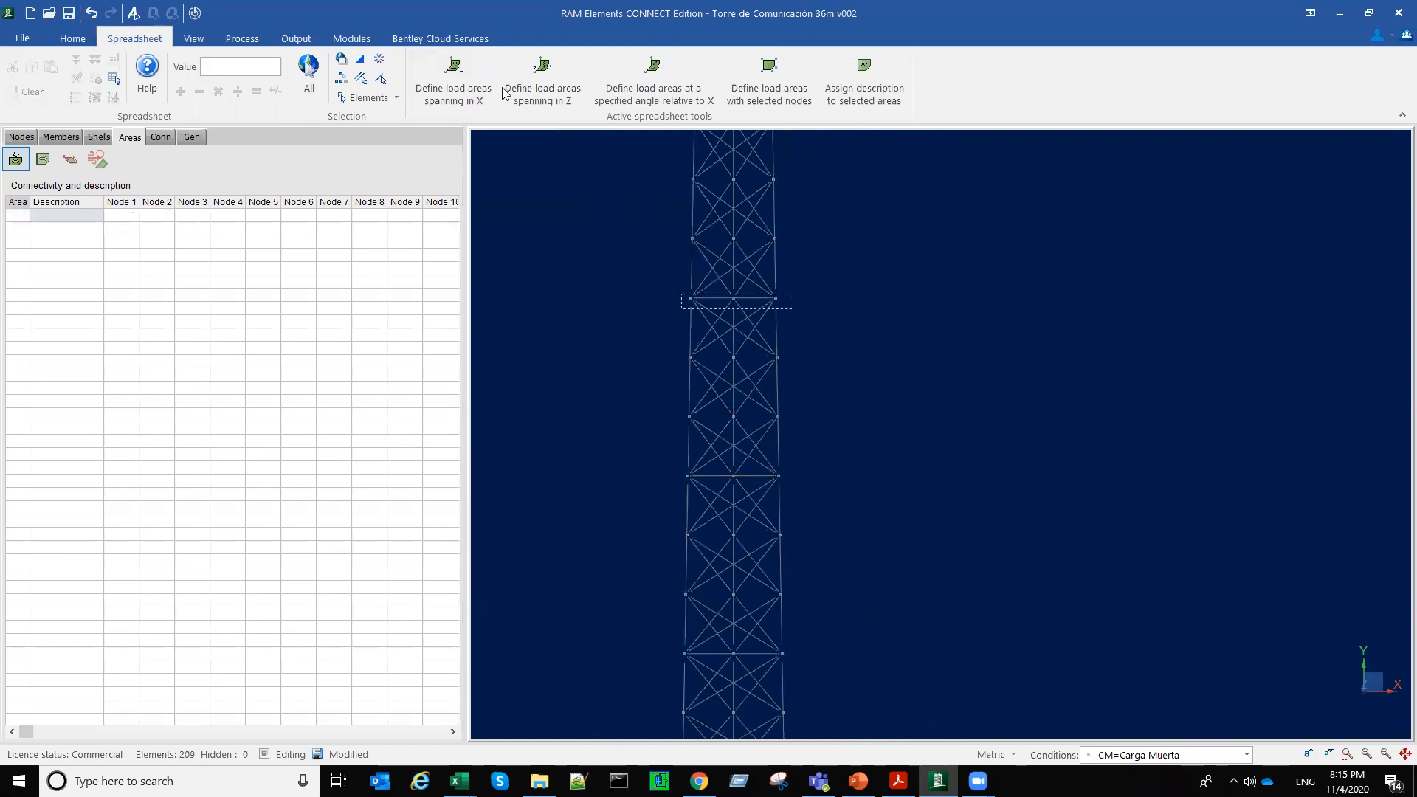
left_click(461, 93)
Step: Define load areas spanning in X on the three uppermost horizontal frames, including the one at the tower's top
middle_click_drag(570, 225, 564, 401)
middle_click_drag(659, 278, 642, 327)
left_click_drag(652, 319, 770, 338)
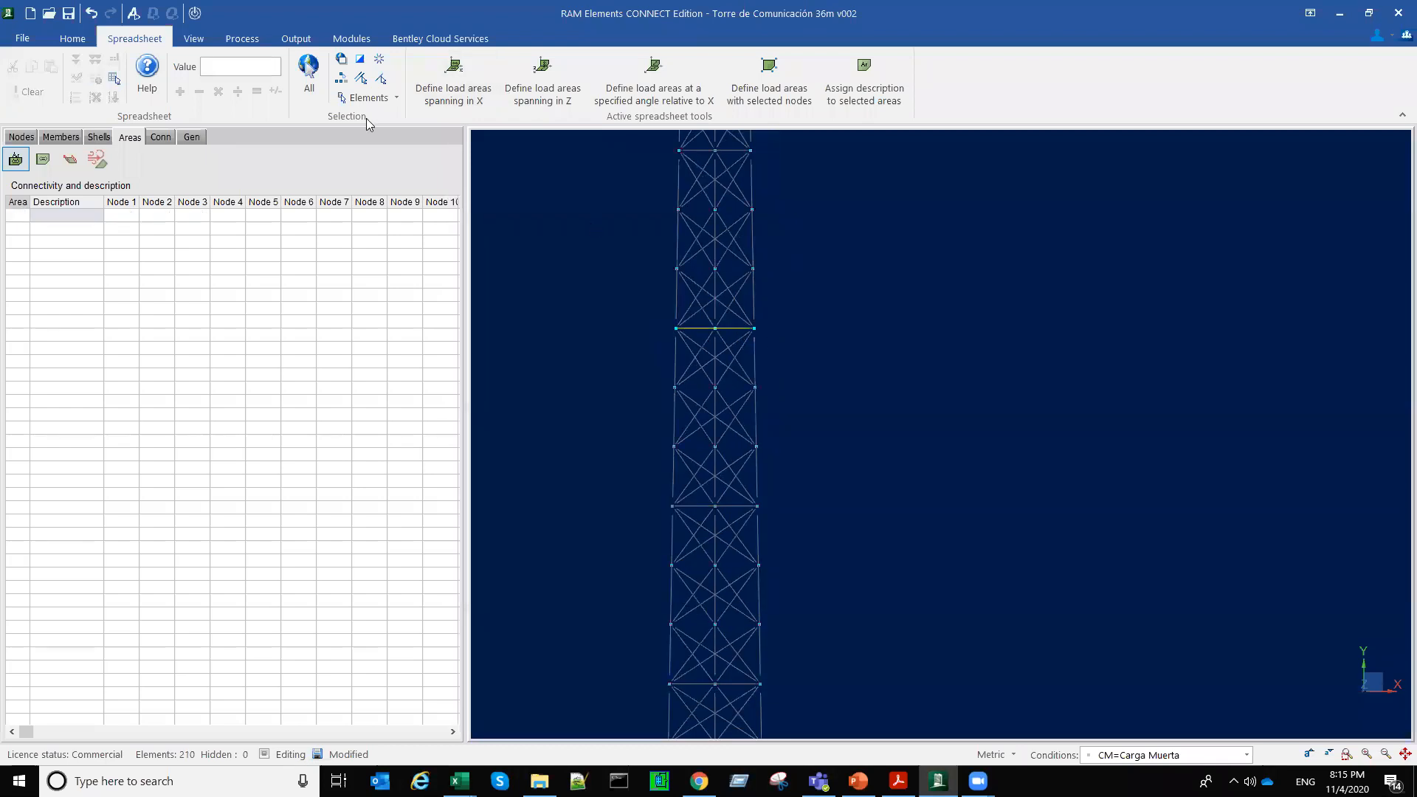
left_click(448, 92)
left_click_drag(605, 339, 706, 348)
left_click(455, 93)
left_click_drag(605, 151, 693, 180)
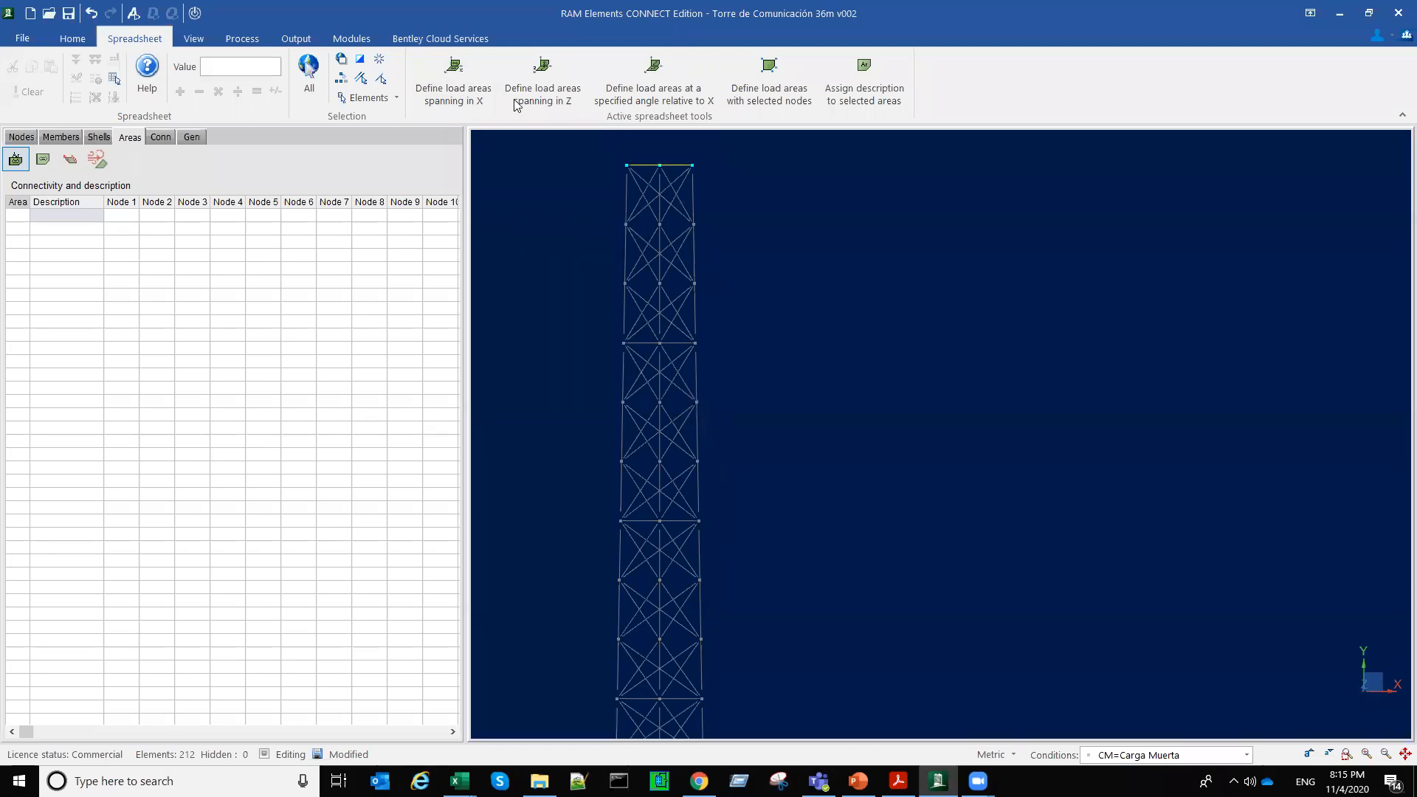
left_click(463, 87)
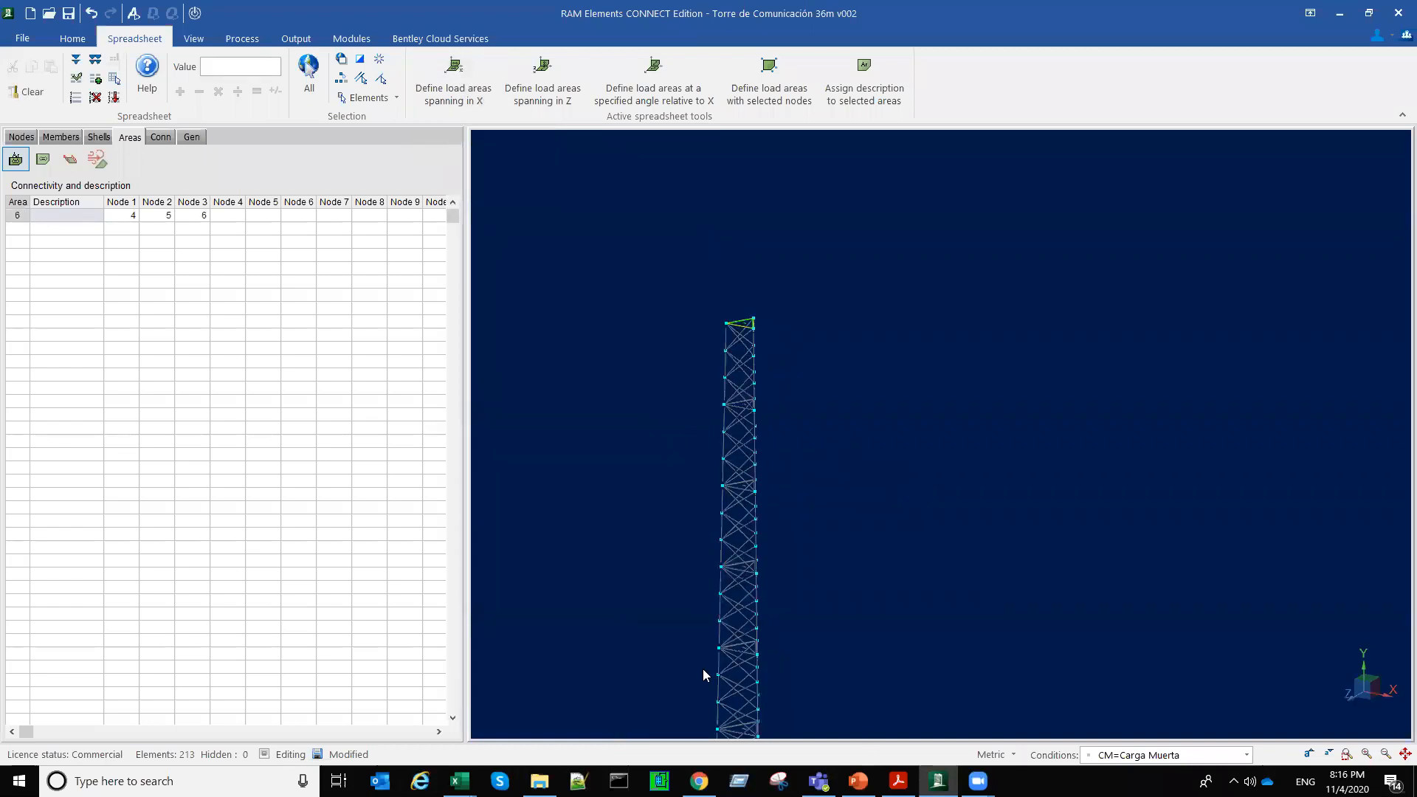
Step: Examine the load areas on all horizontal frames with the whole tower selected
scroll(696, 322, "down", 2)
left_click_drag(662, 294, 815, 690)
scroll(696, 663, "up", 4)
middle_click_drag(803, 448, 950, 599)
scroll(950, 601, "up", 3)
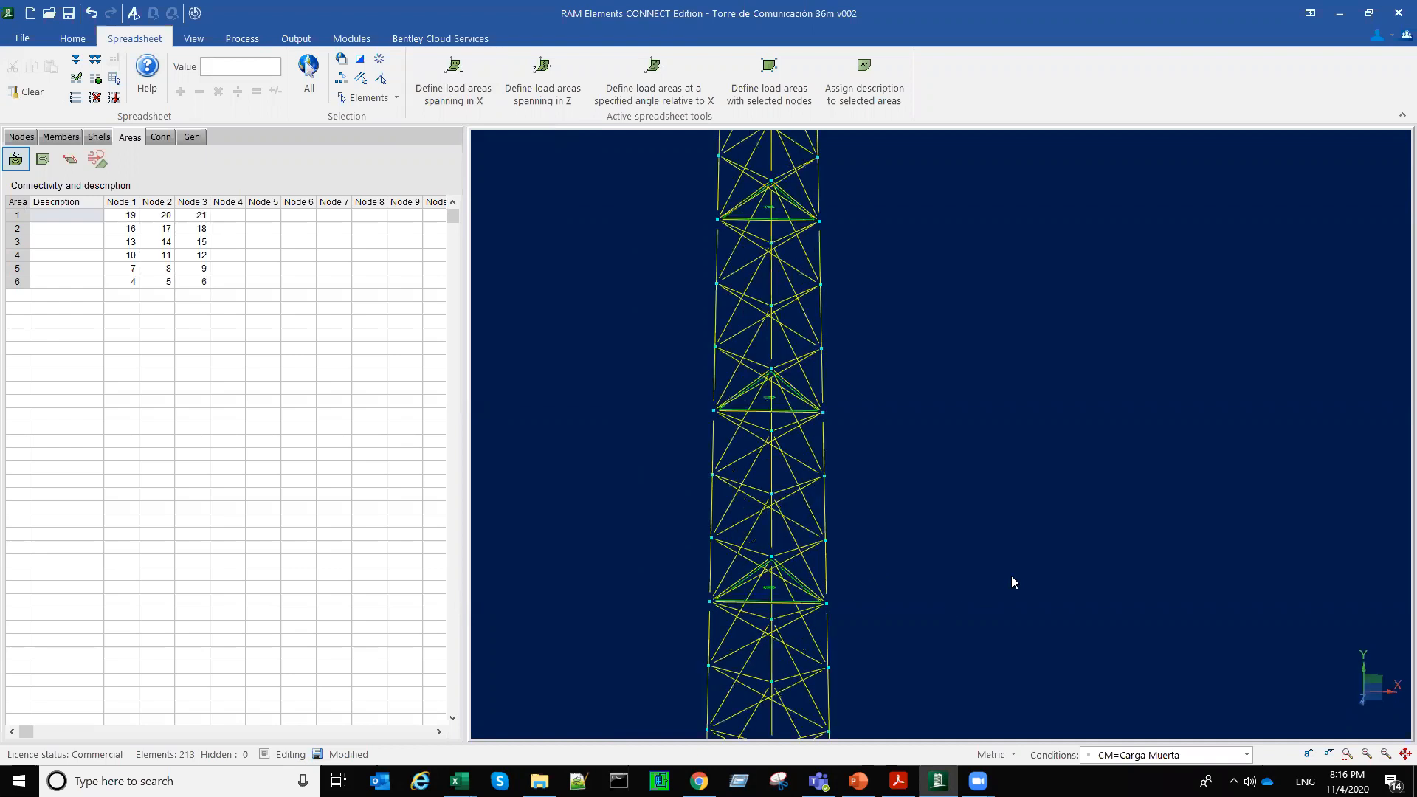
middle_click(1074, 534)
scroll(930, 622, "up", 5)
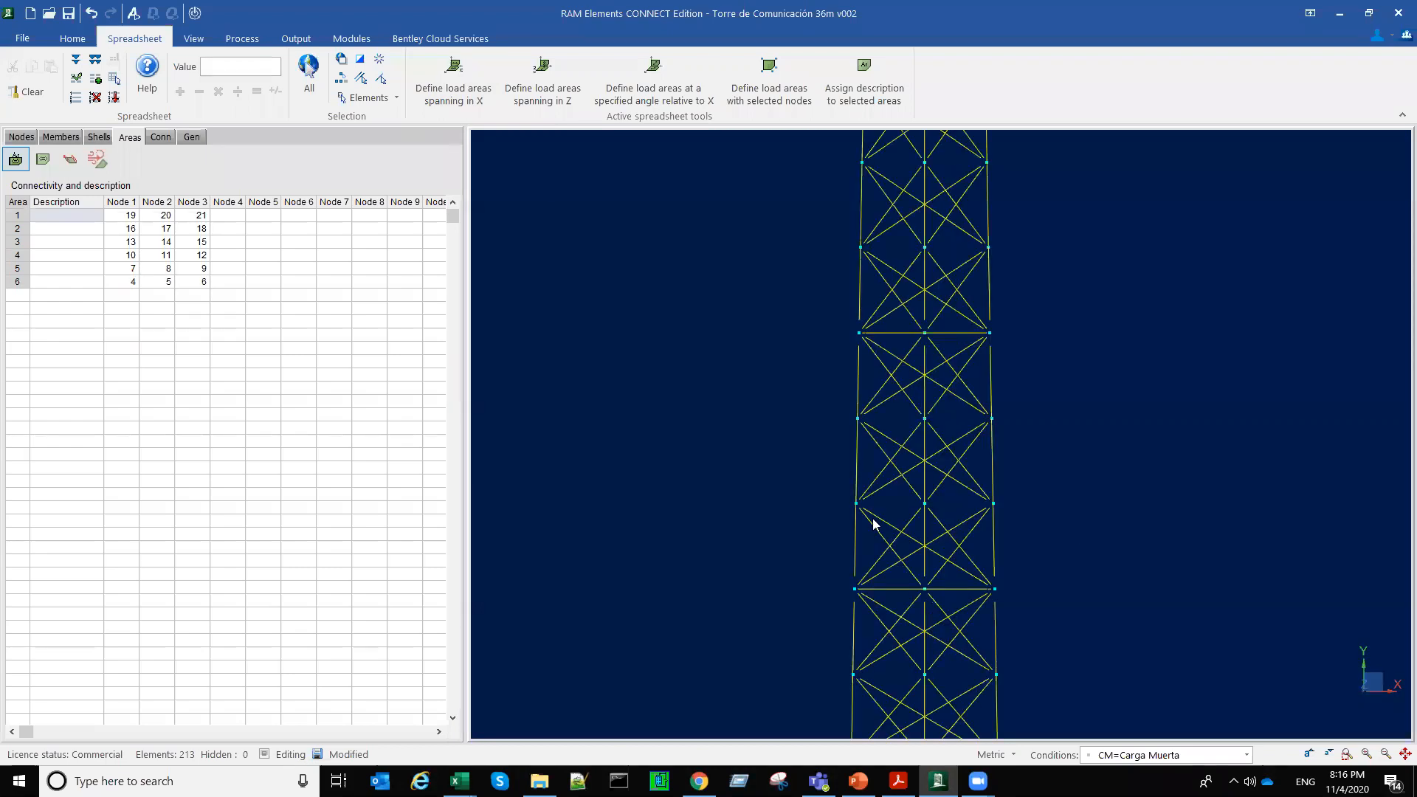
middle_click_drag(880, 471, 736, 563)
scroll(878, 506, "down", 6)
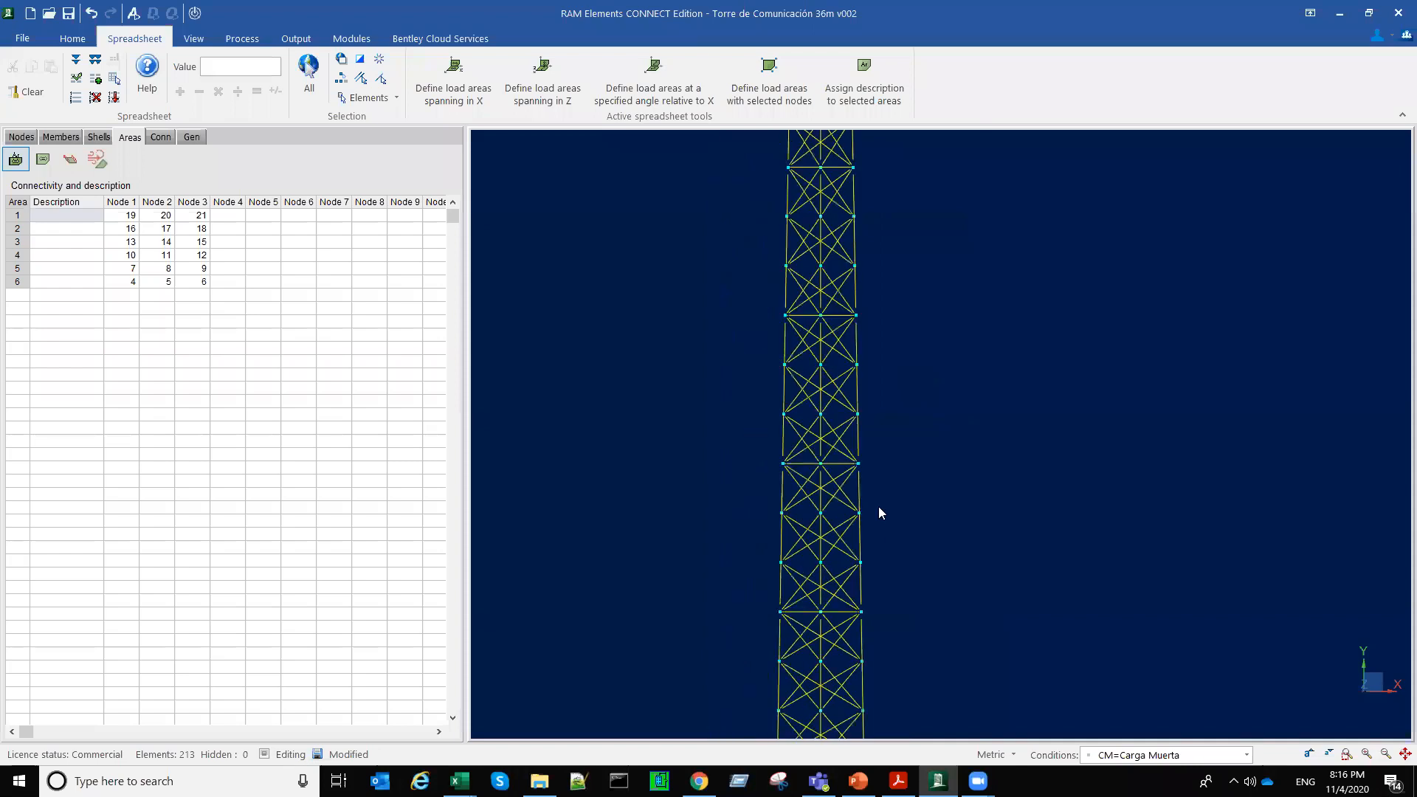
middle_click_drag(750, 437, 748, 425)
scroll(749, 425, "up", 6)
Step: Select the lowest load area and extend the selection to all six load areas of the tower
left_click(748, 426)
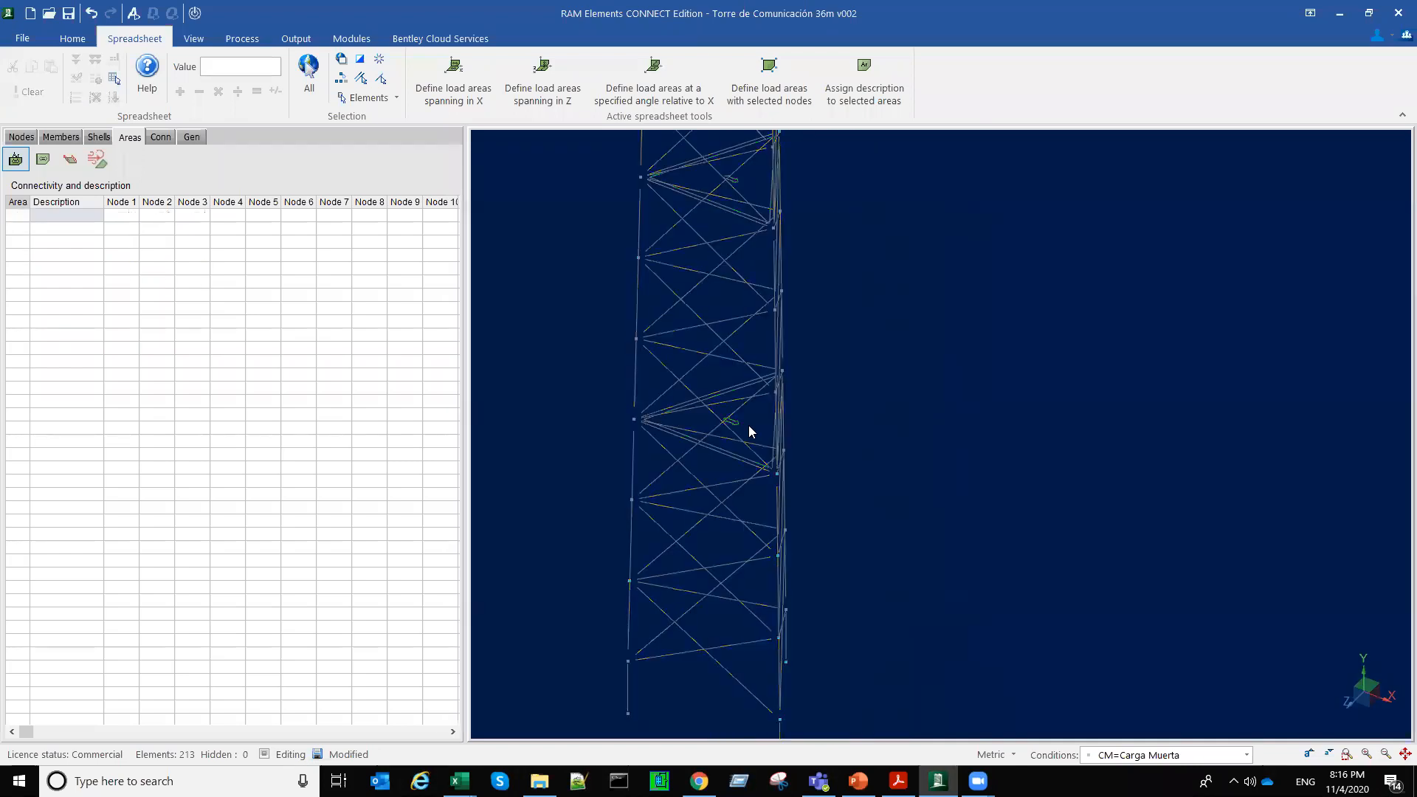
left_click(750, 432)
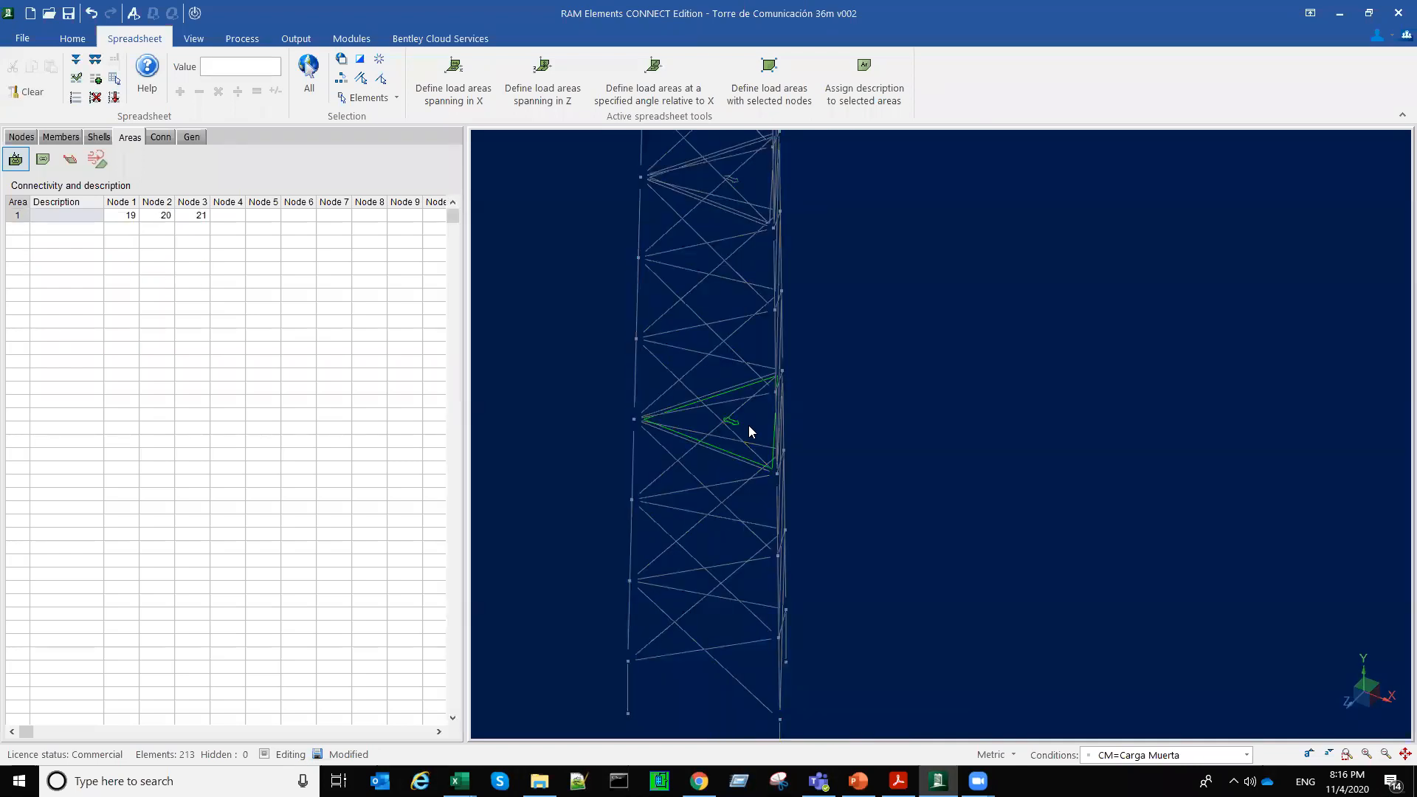
double_click(750, 445)
scroll(816, 425, "down", 2)
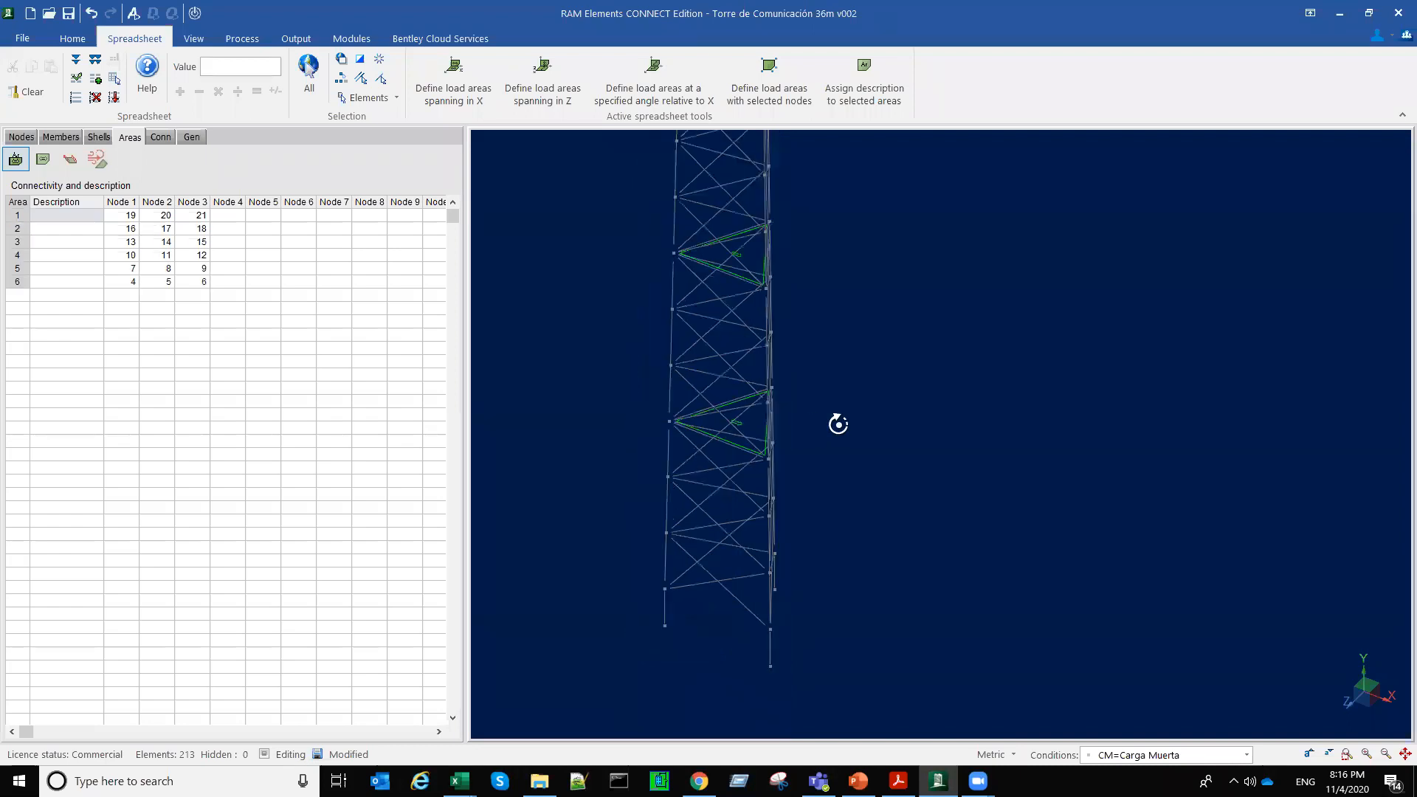
scroll(805, 432, "down", 3)
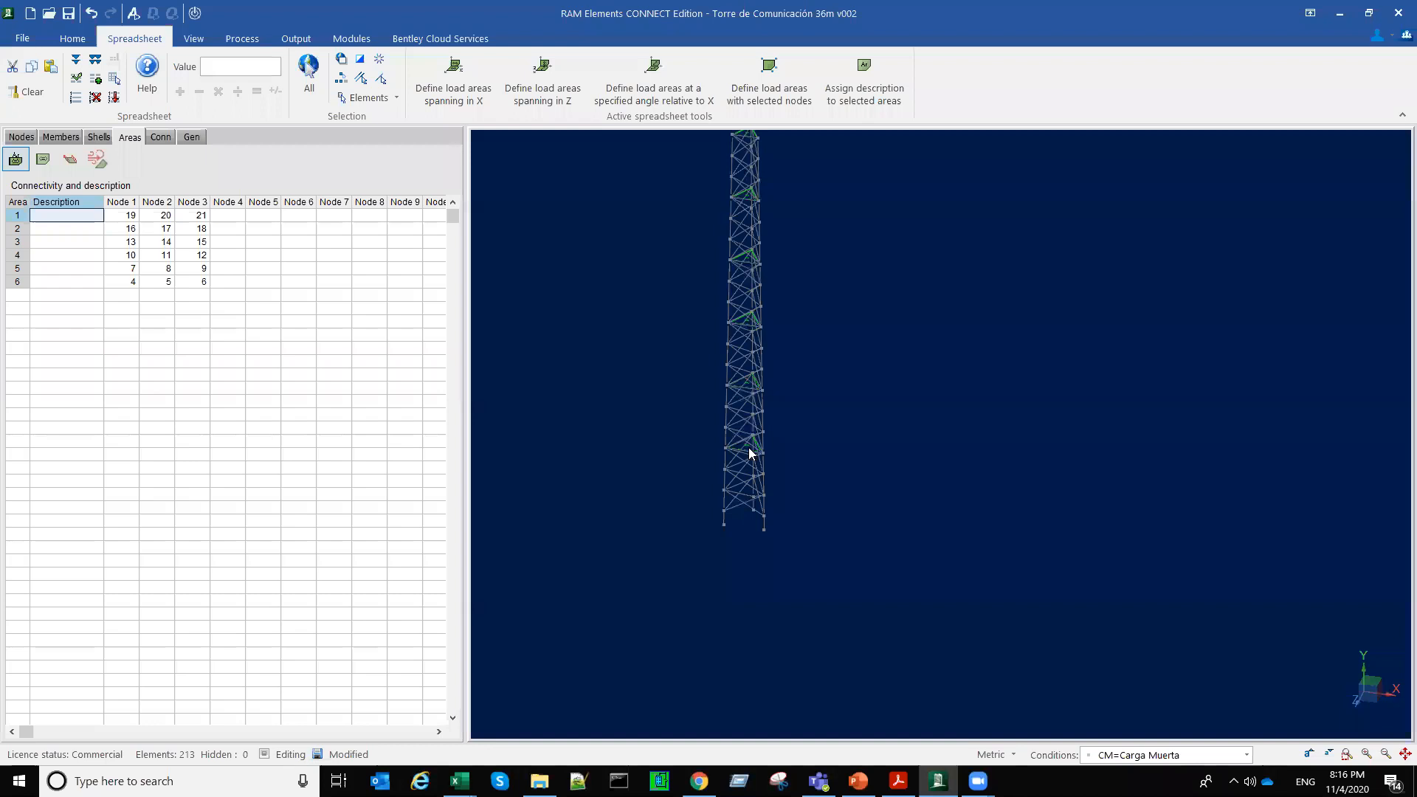
scroll(752, 458, "up", 2)
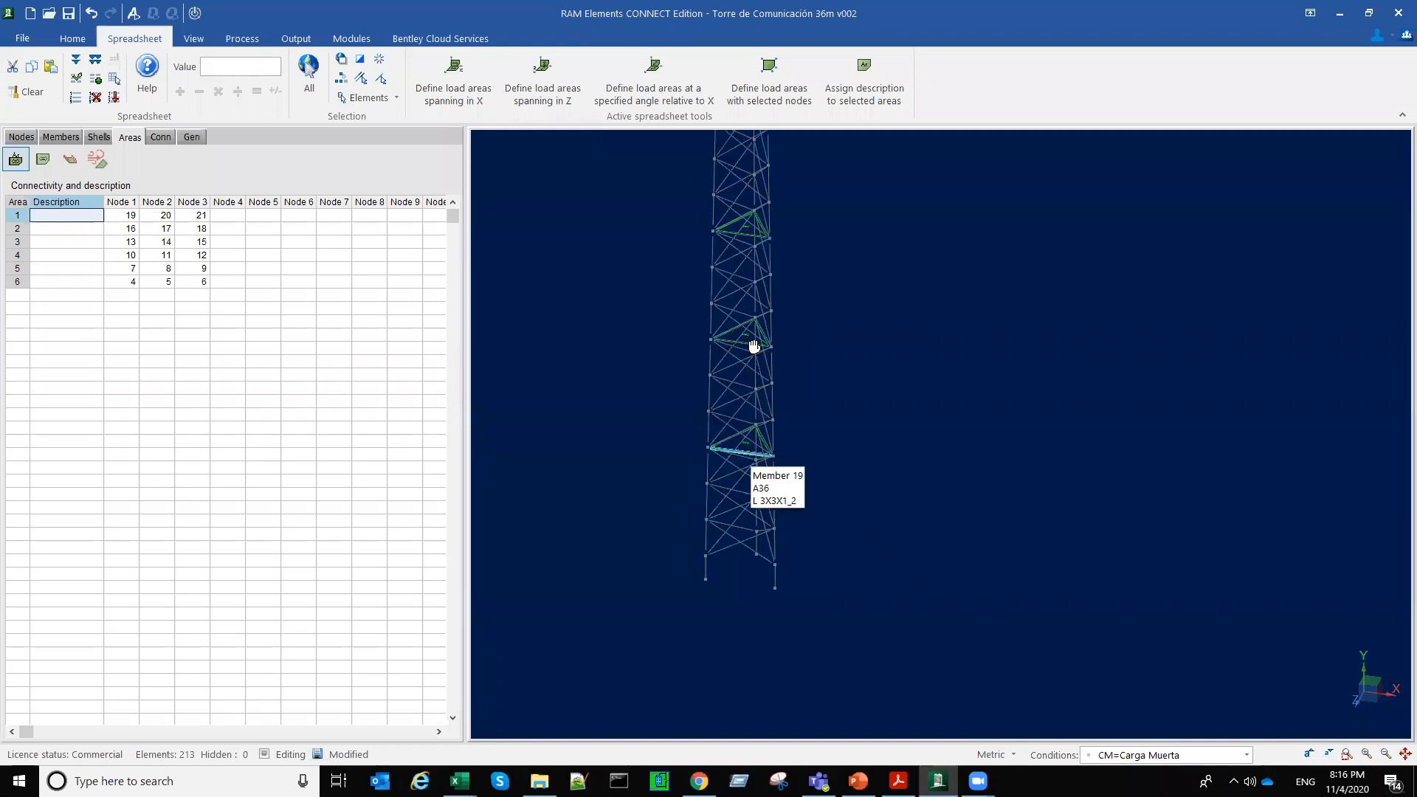
middle_click_drag(744, 408, 709, 549)
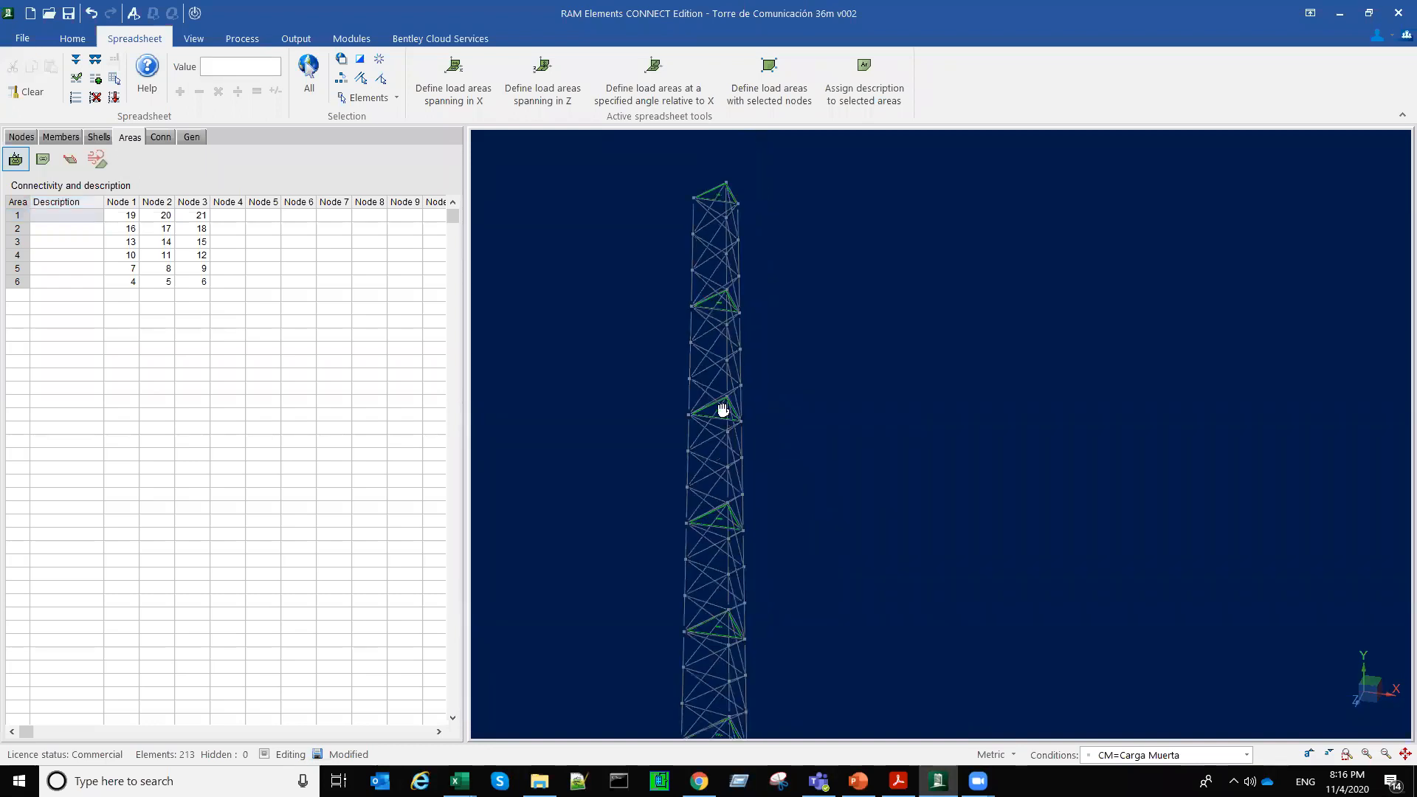
middle_click_drag(716, 489, 707, 559)
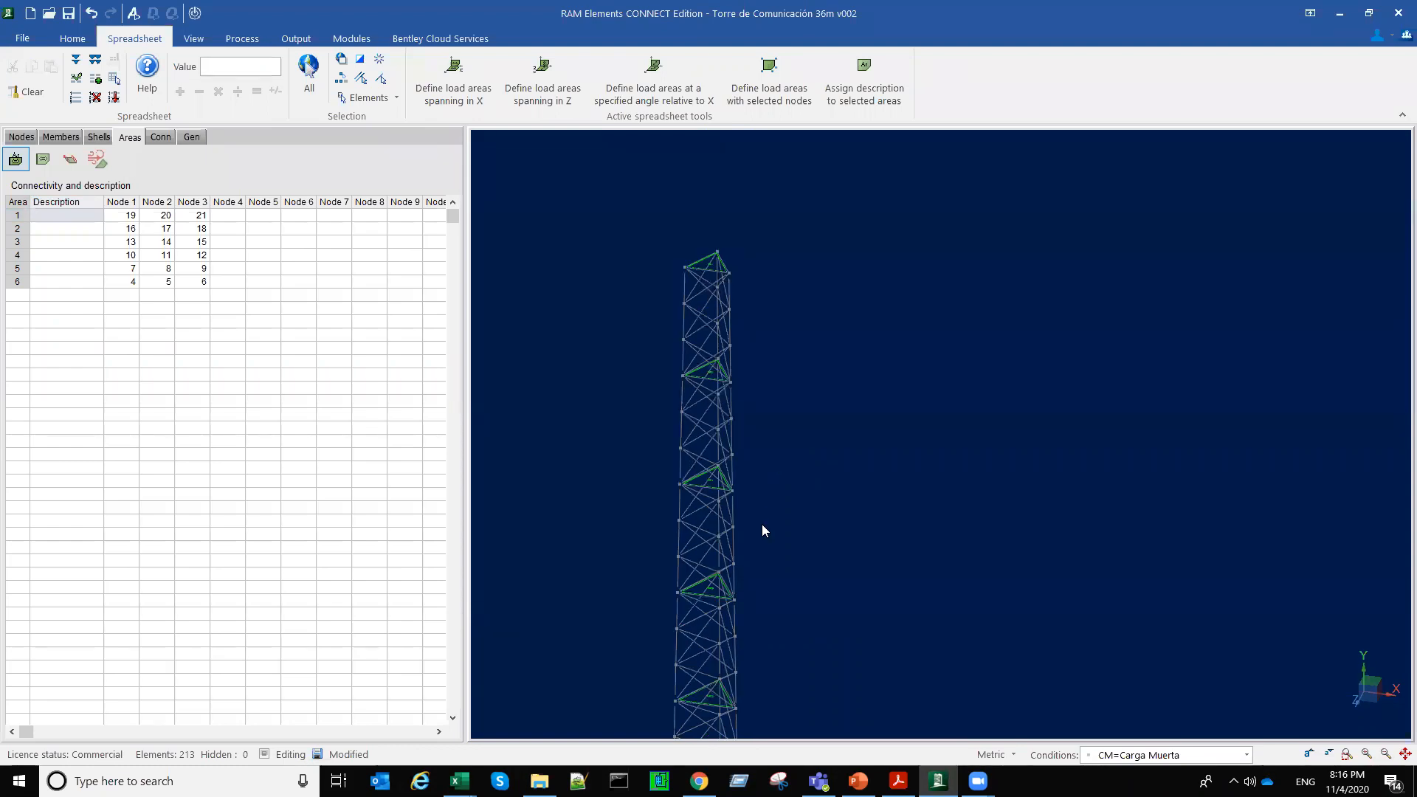
middle_click_drag(777, 526, 845, 386)
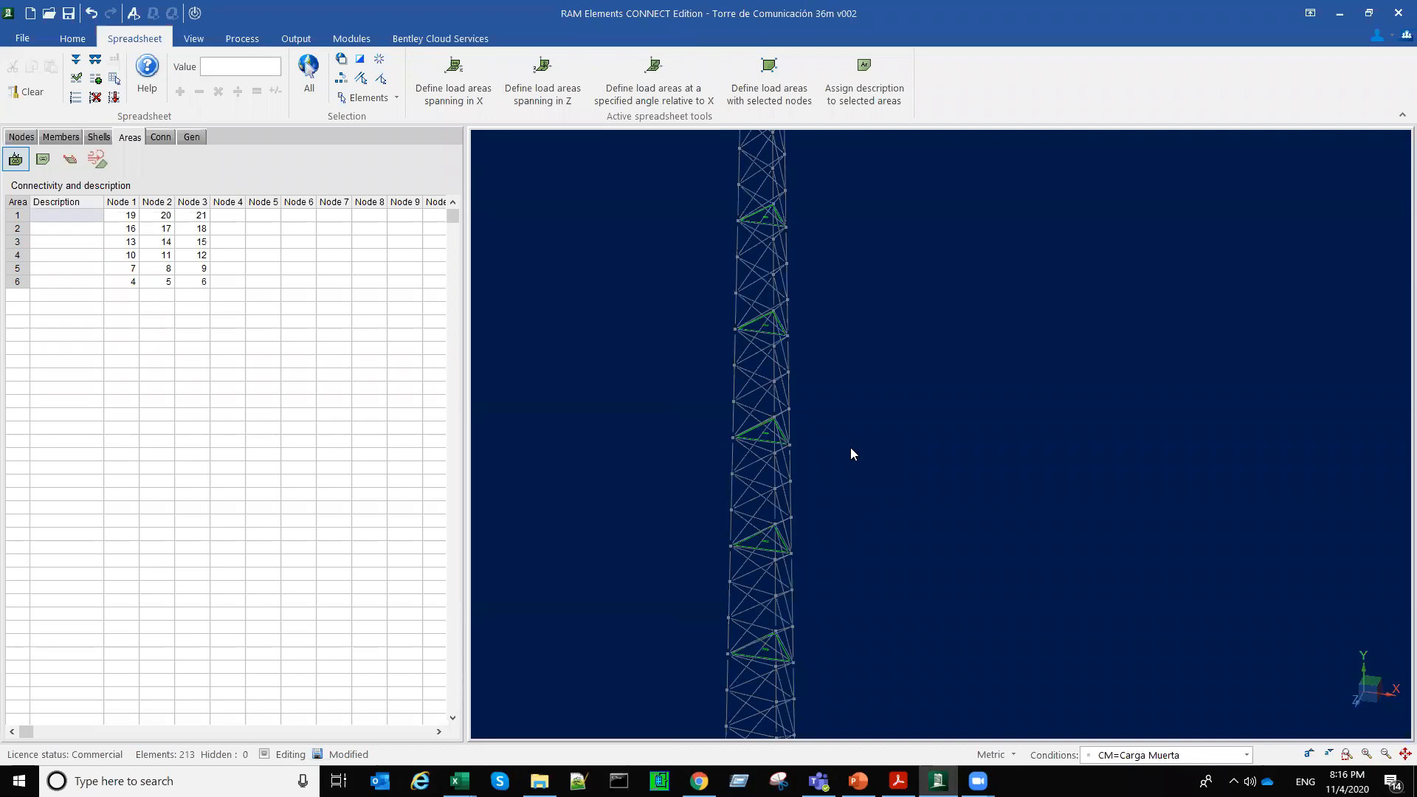
scroll(849, 472, "down", 1)
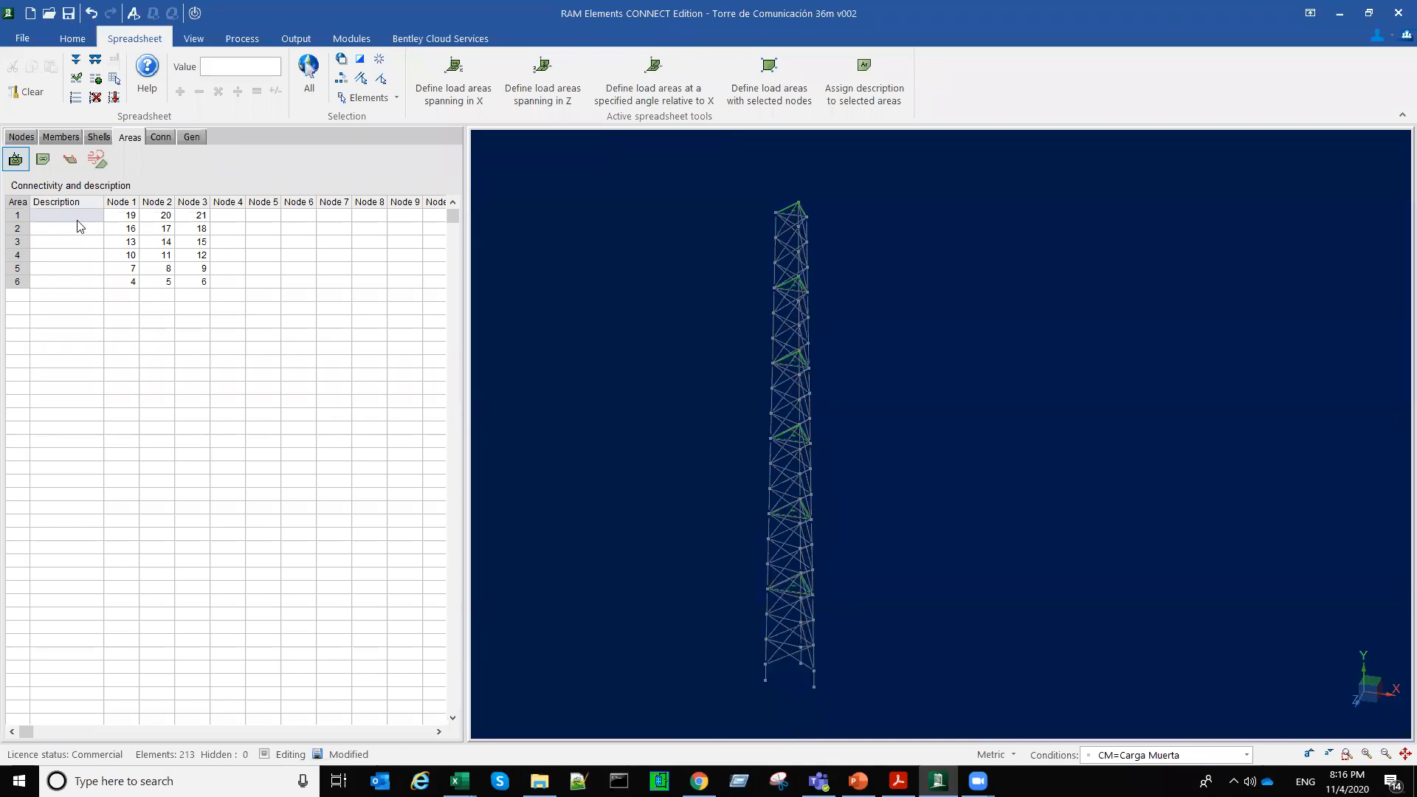
Step: Set the description "Plataforma" for all six load areas
left_click(77, 218)
type("Plataforma")
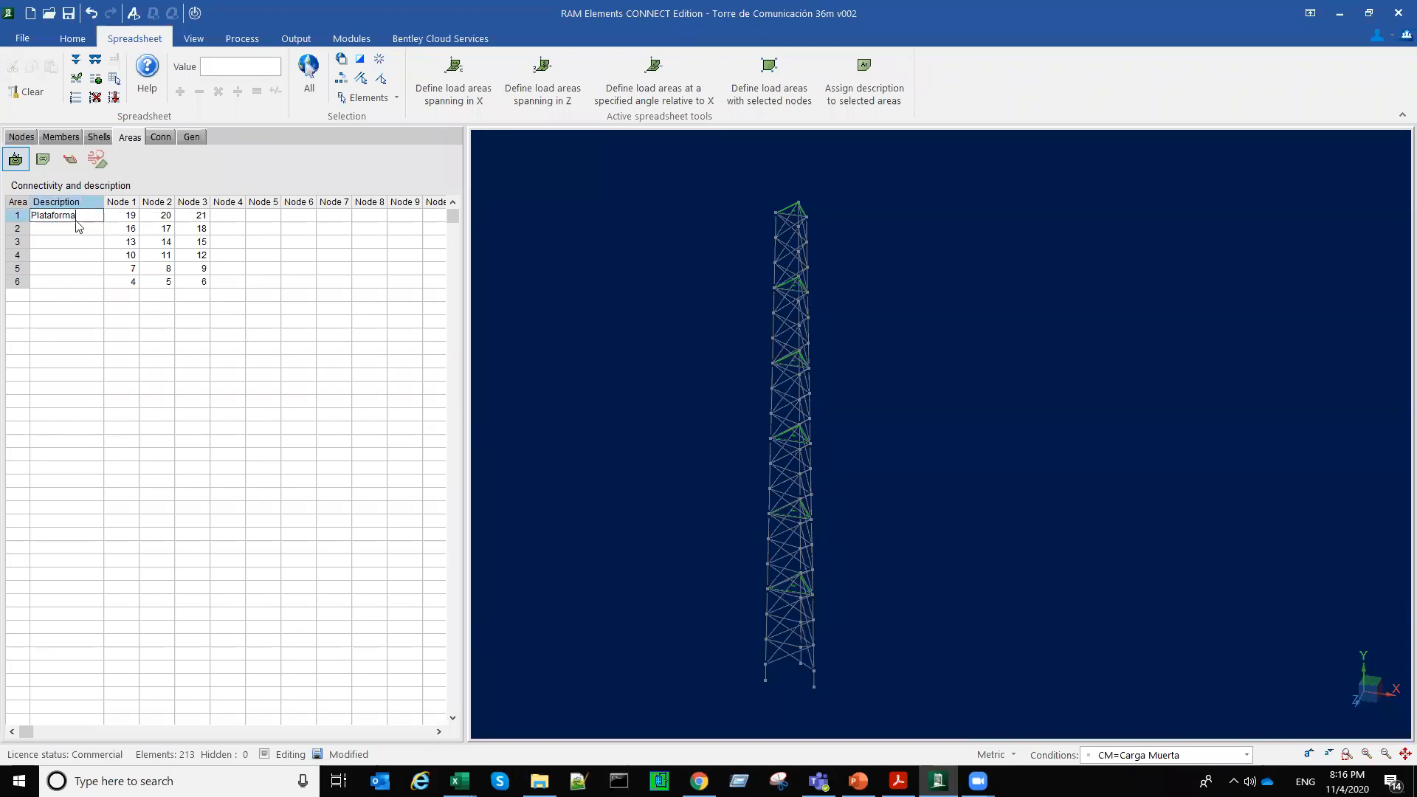
key("Return")
right_click(79, 218)
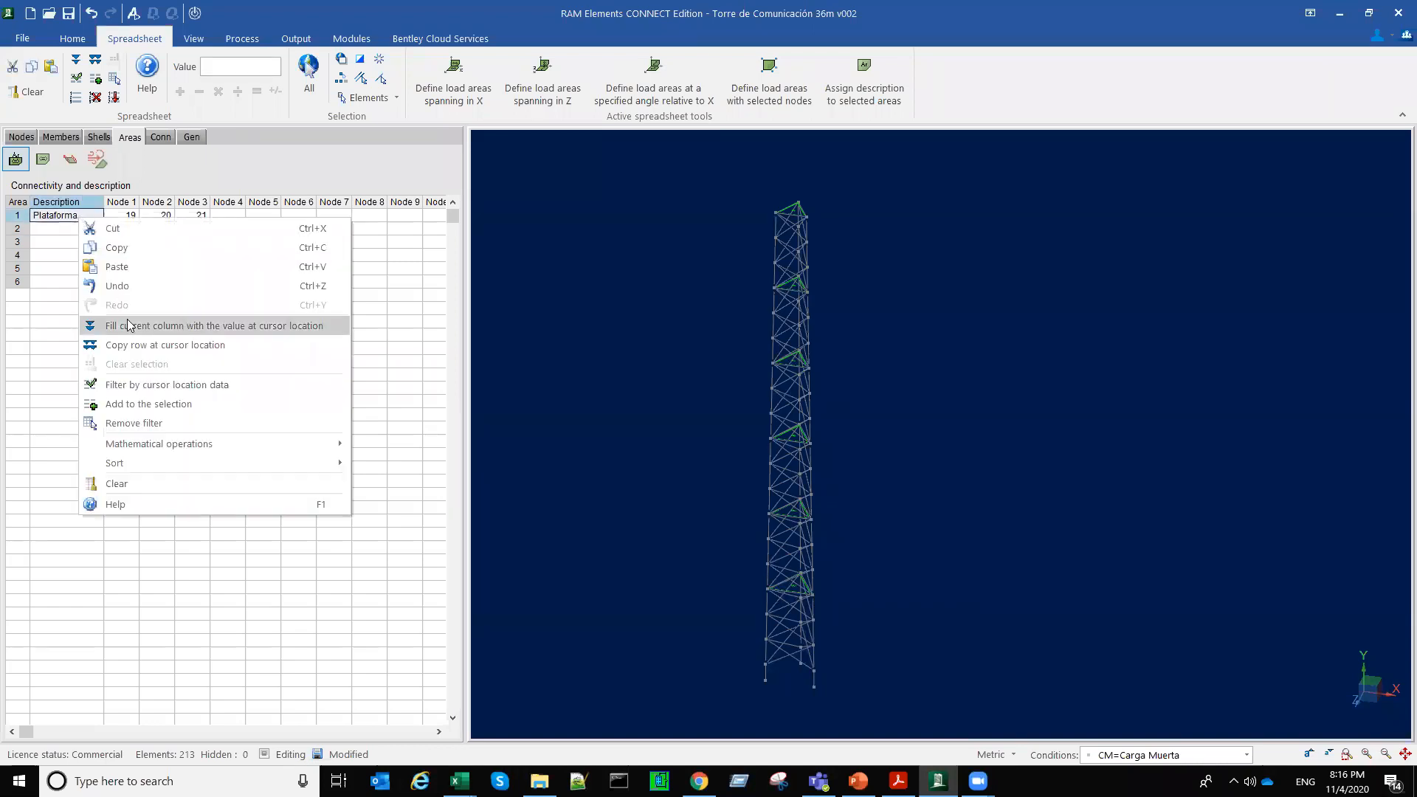
left_click(128, 325)
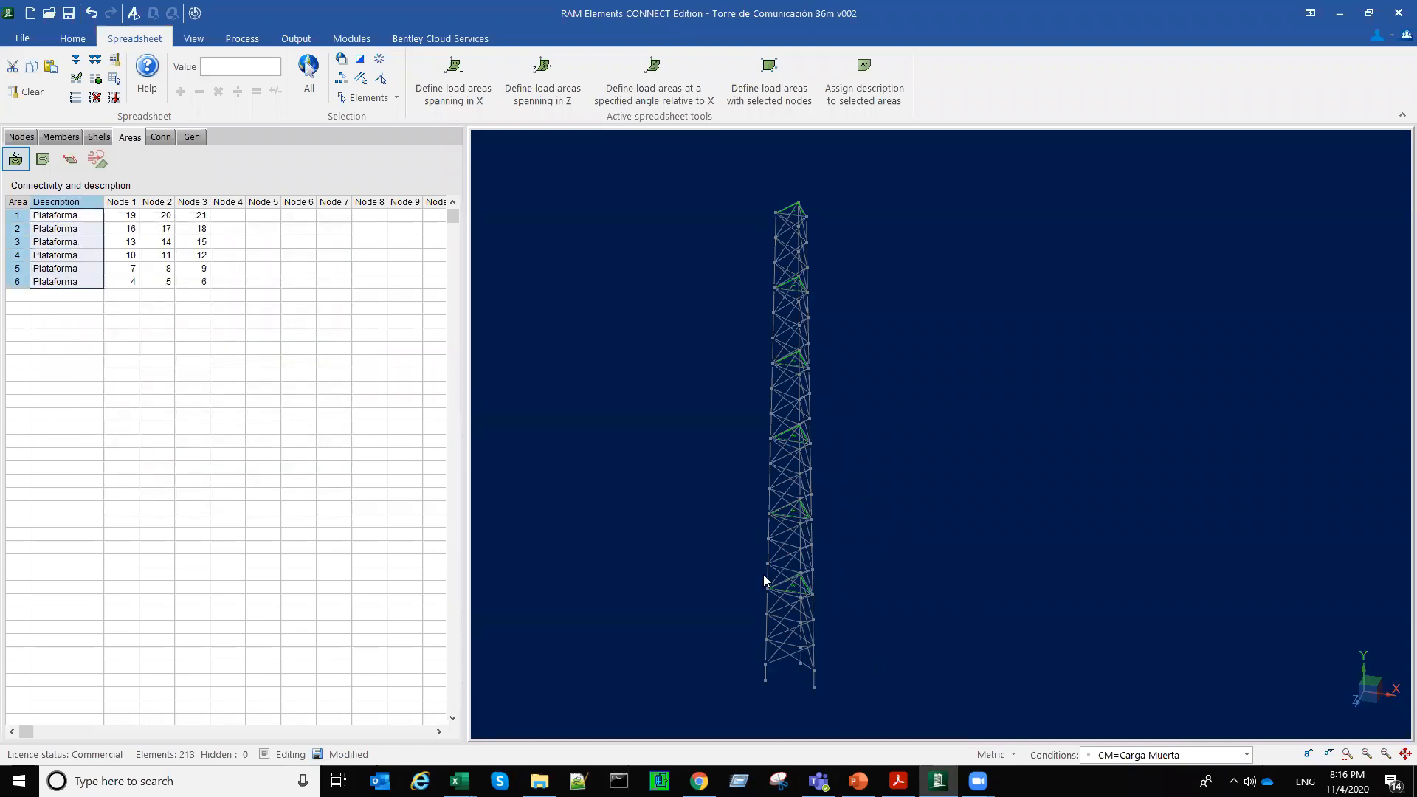
Step: Show the deck spanning data and examine the span direction of the load areas along the tower
scroll(789, 553, "up", 5)
middle_click_drag(789, 553, 794, 558)
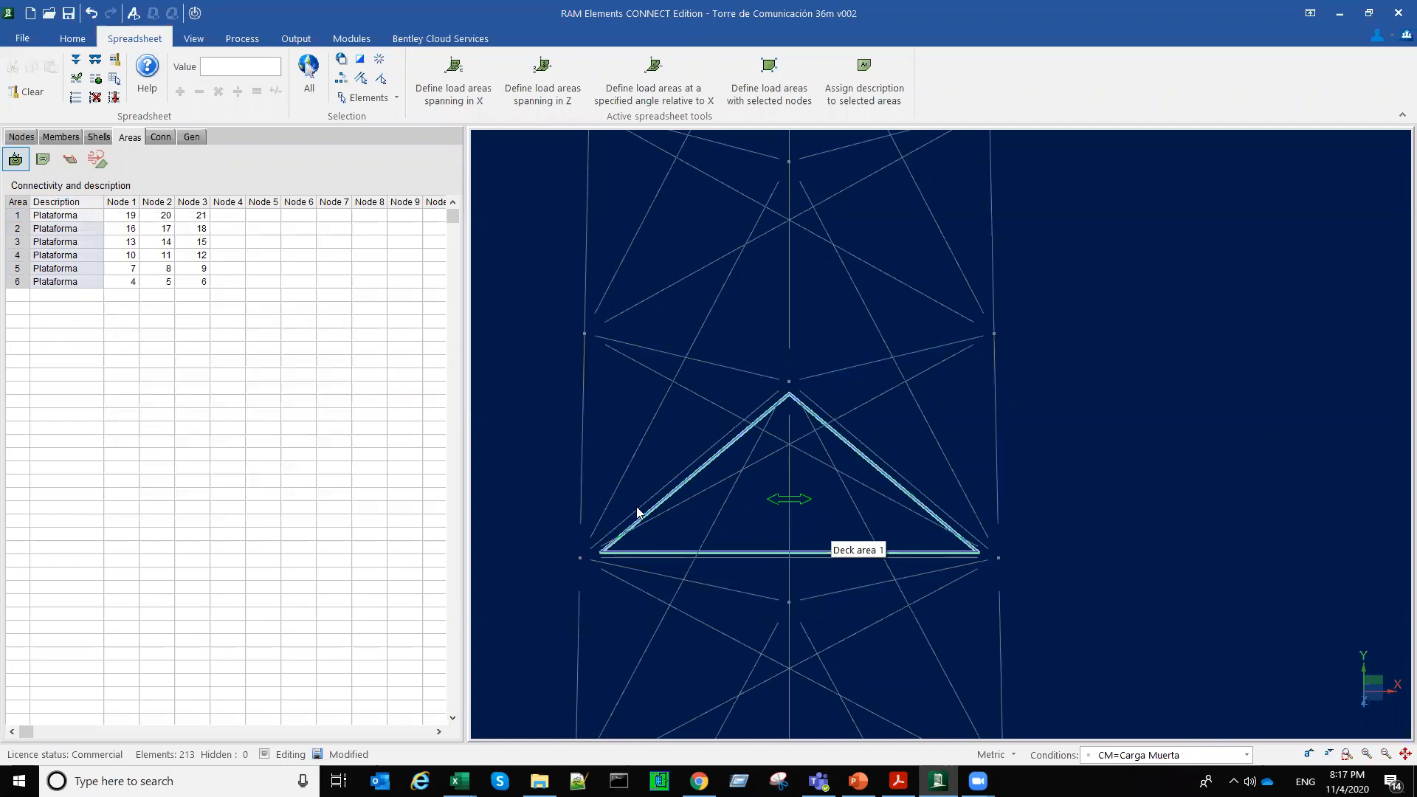
left_click(42, 160)
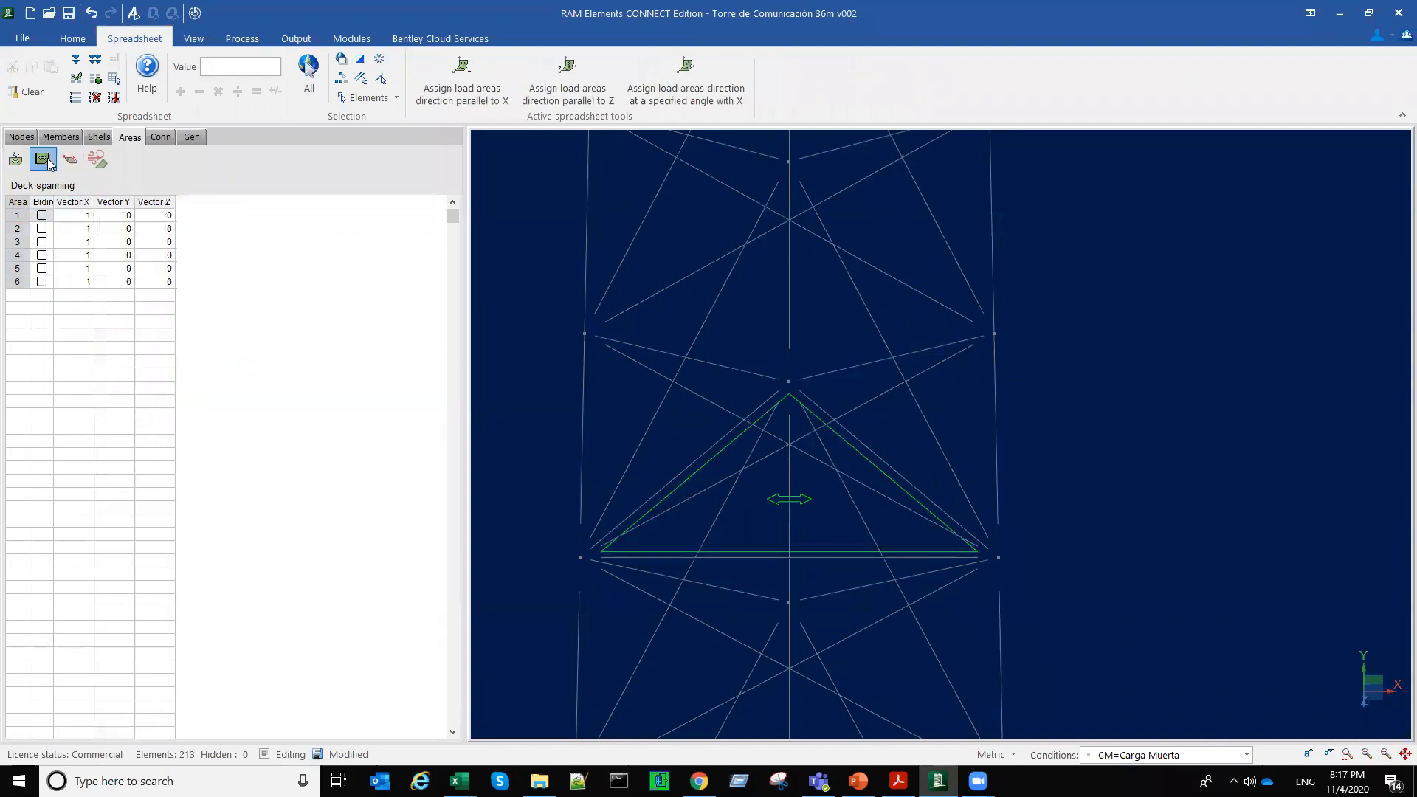
scroll(699, 514, "down", 5)
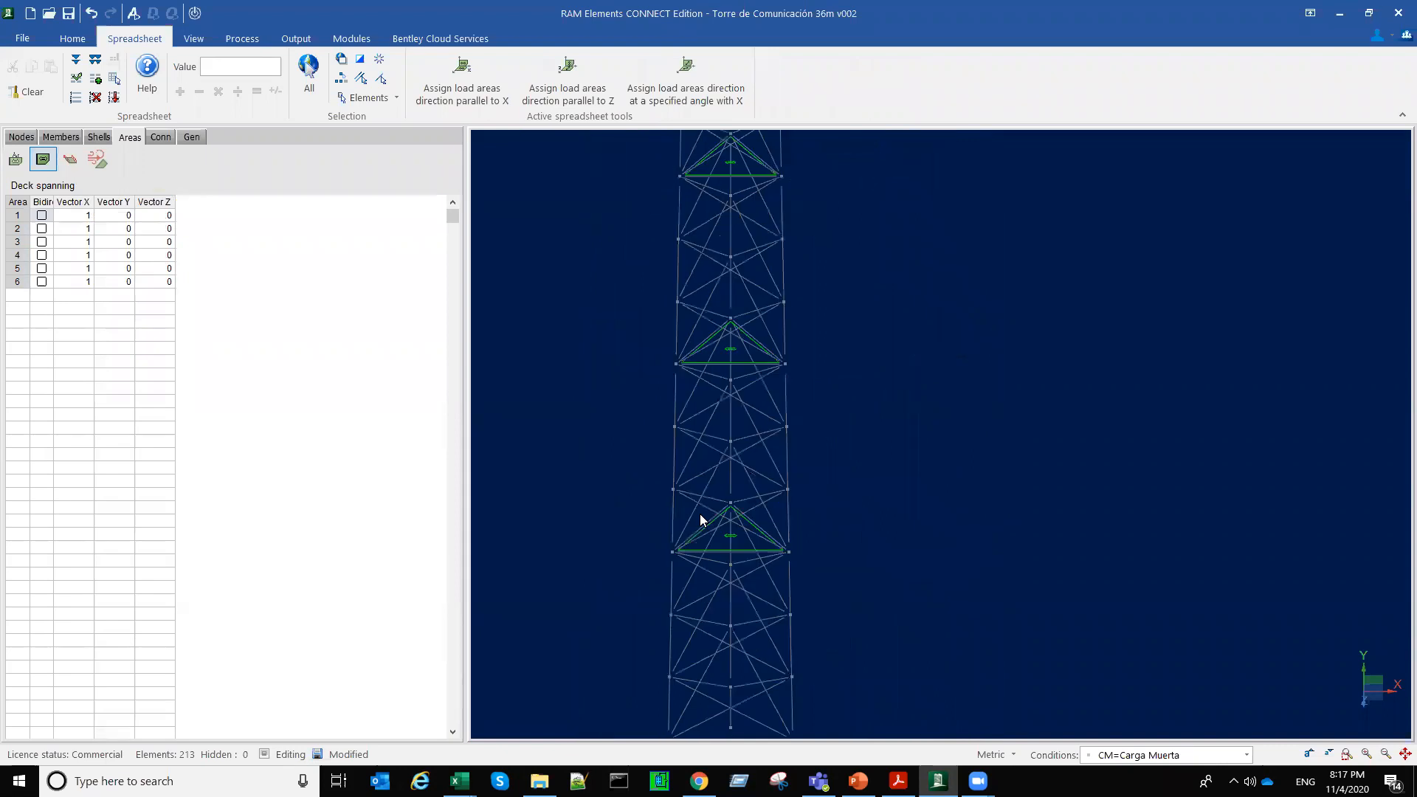
scroll(705, 386, "down", 3)
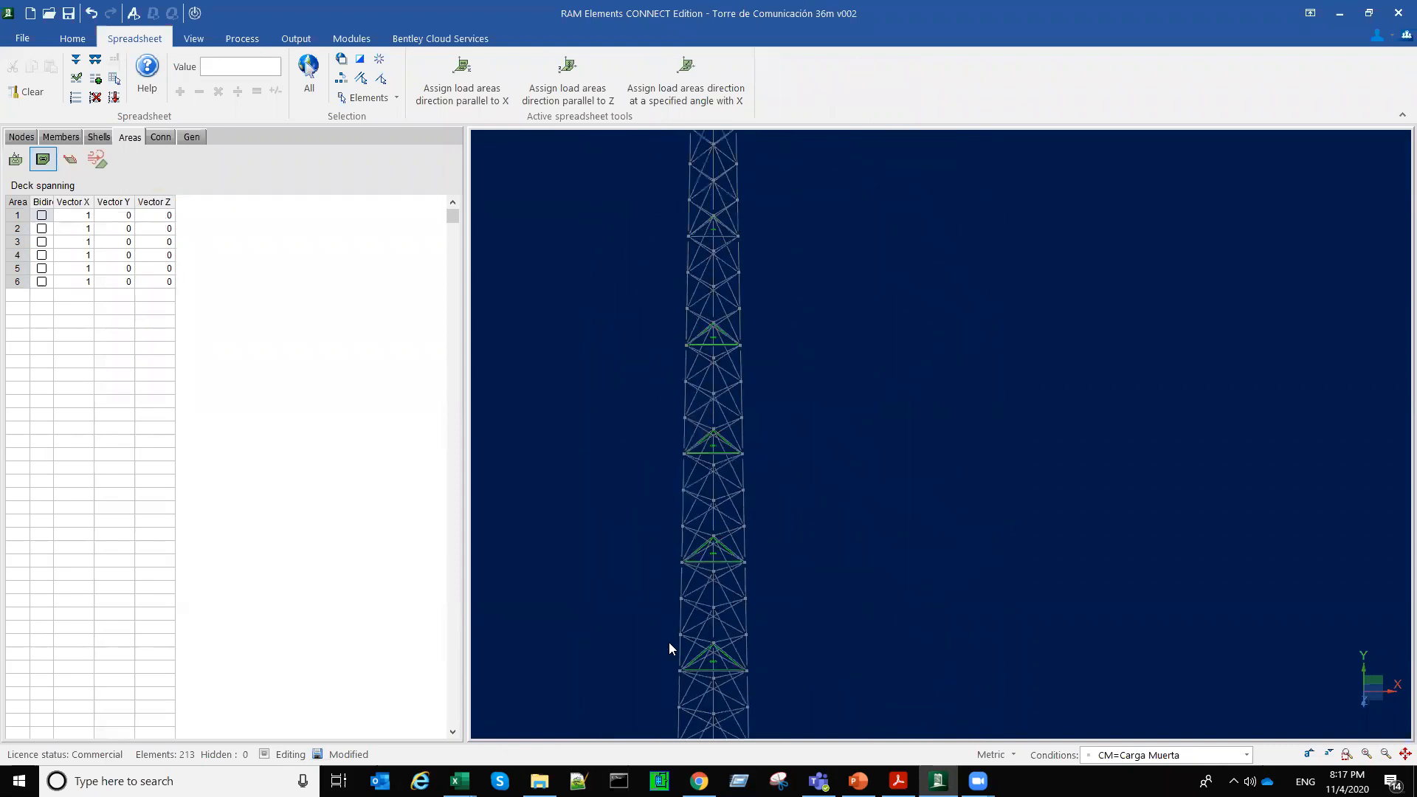
scroll(694, 646, "down", 2)
middle_click_drag(715, 509, 835, 411)
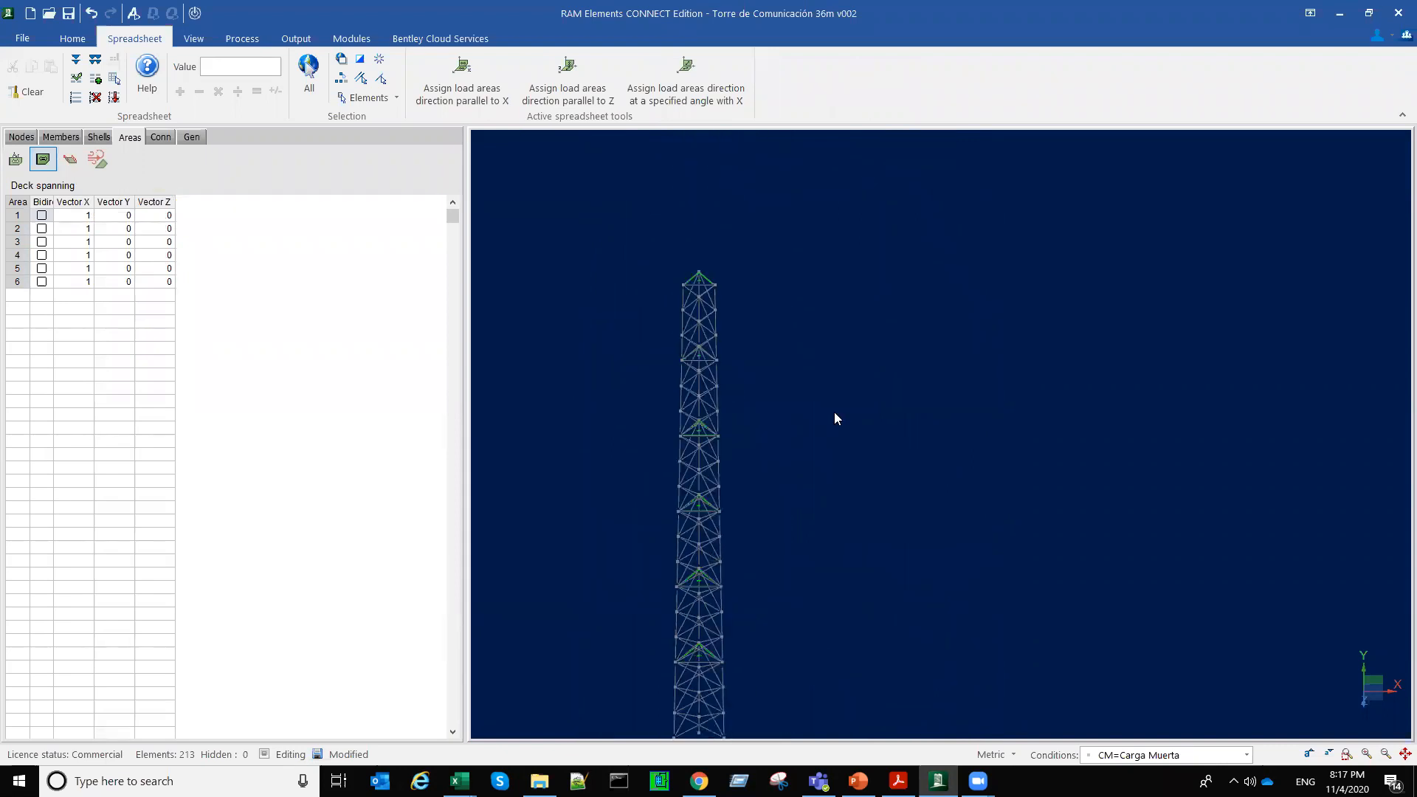
scroll(752, 610, "up", 3)
key("Left")
key("Left")
key("Left")
middle_click_drag(819, 254, 861, 502)
Step: Make all six load areas span bidirectionally
left_click(41, 216)
right_click(40, 219)
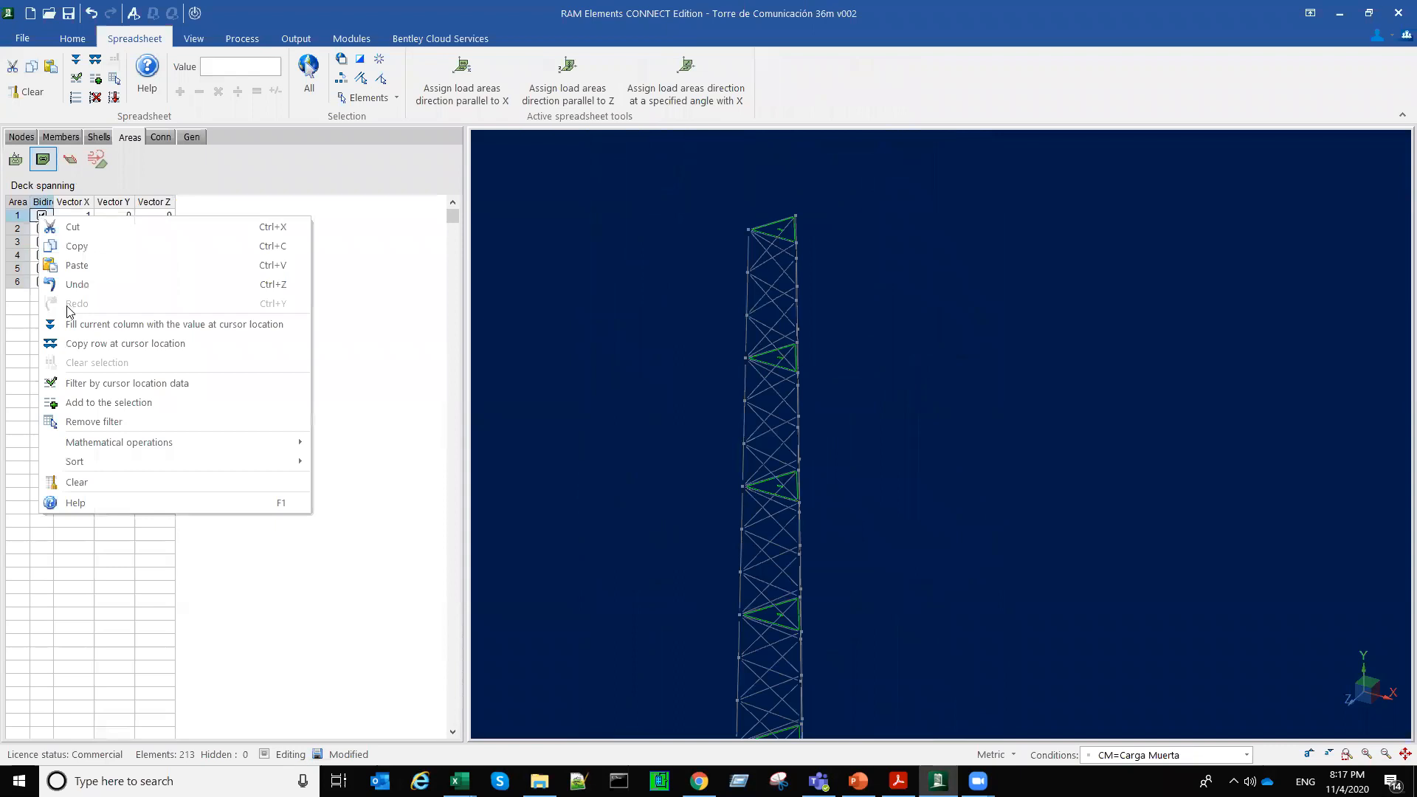
left_click(75, 310)
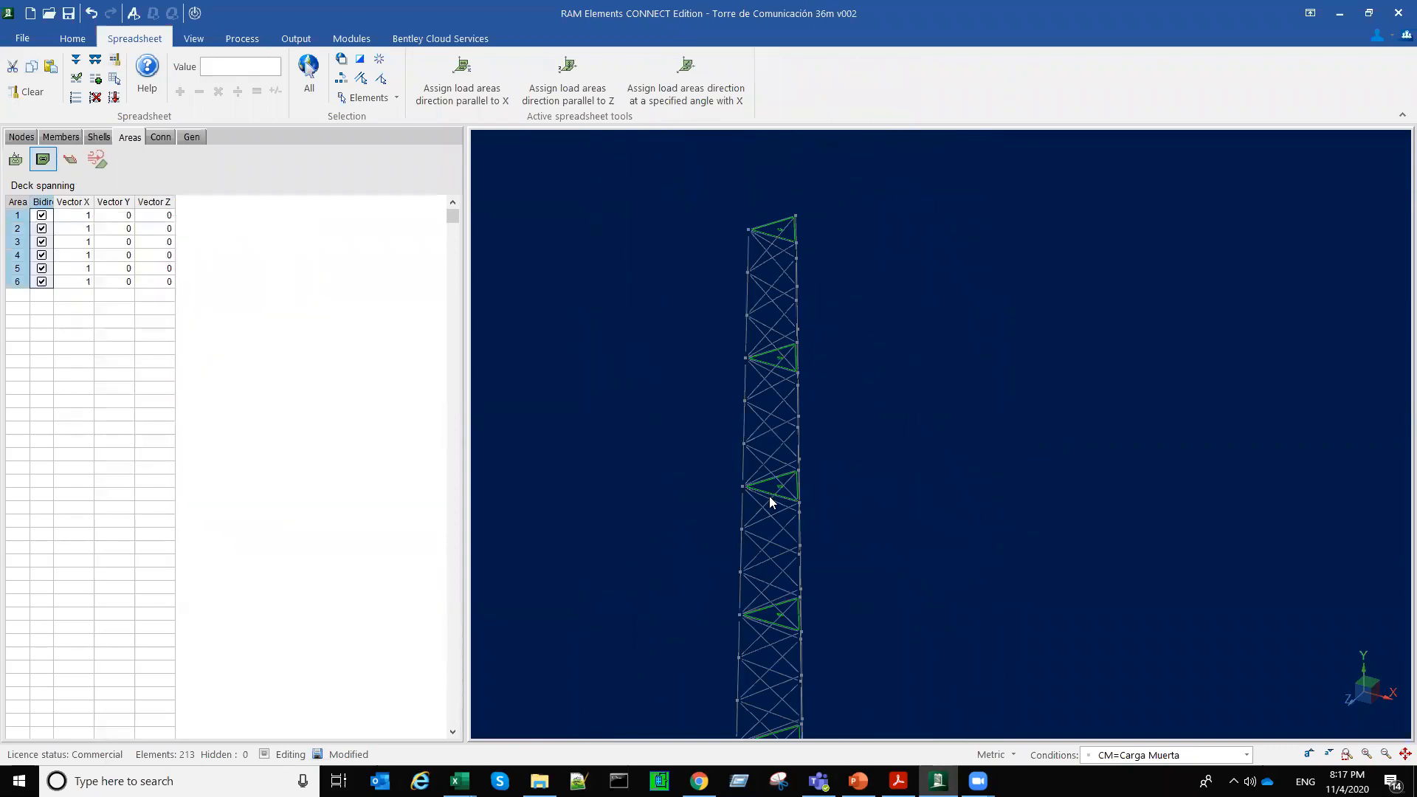
Step: Inspect the bidirectional span symbol on a mid-height load area and return to a view of the whole tower
scroll(782, 496, "up", 5)
scroll(744, 464, "up", 3)
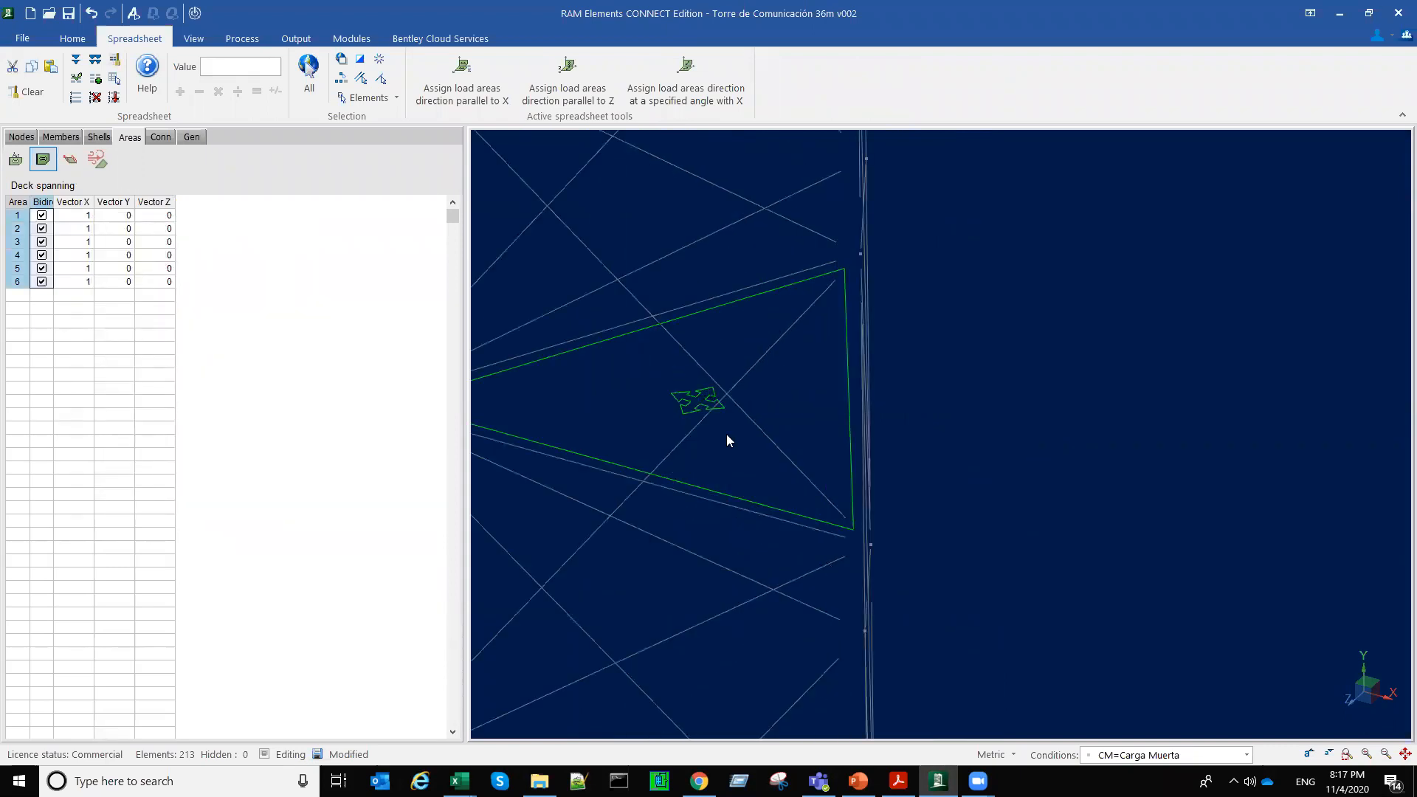
middle_click_drag(668, 394, 933, 395)
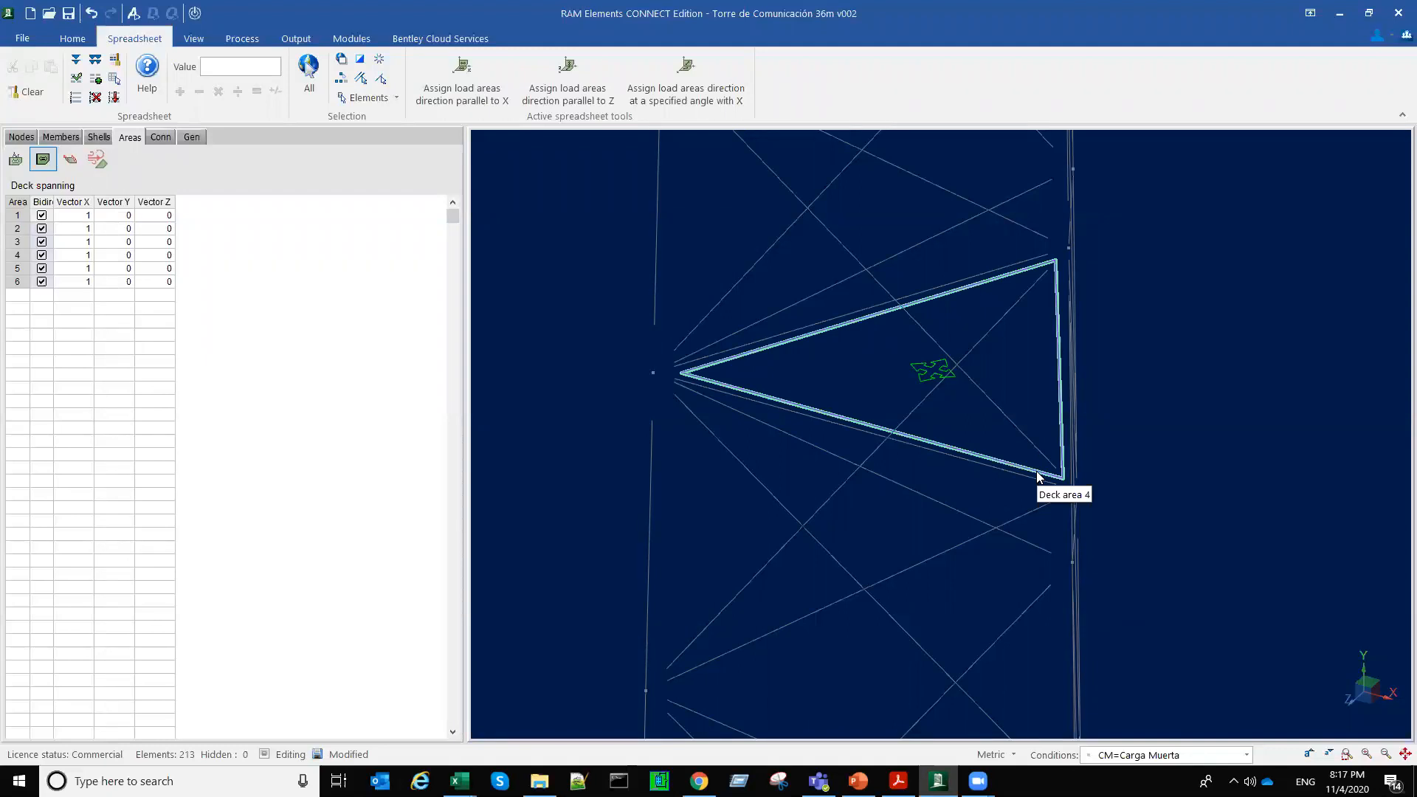
scroll(889, 468, "down", 6)
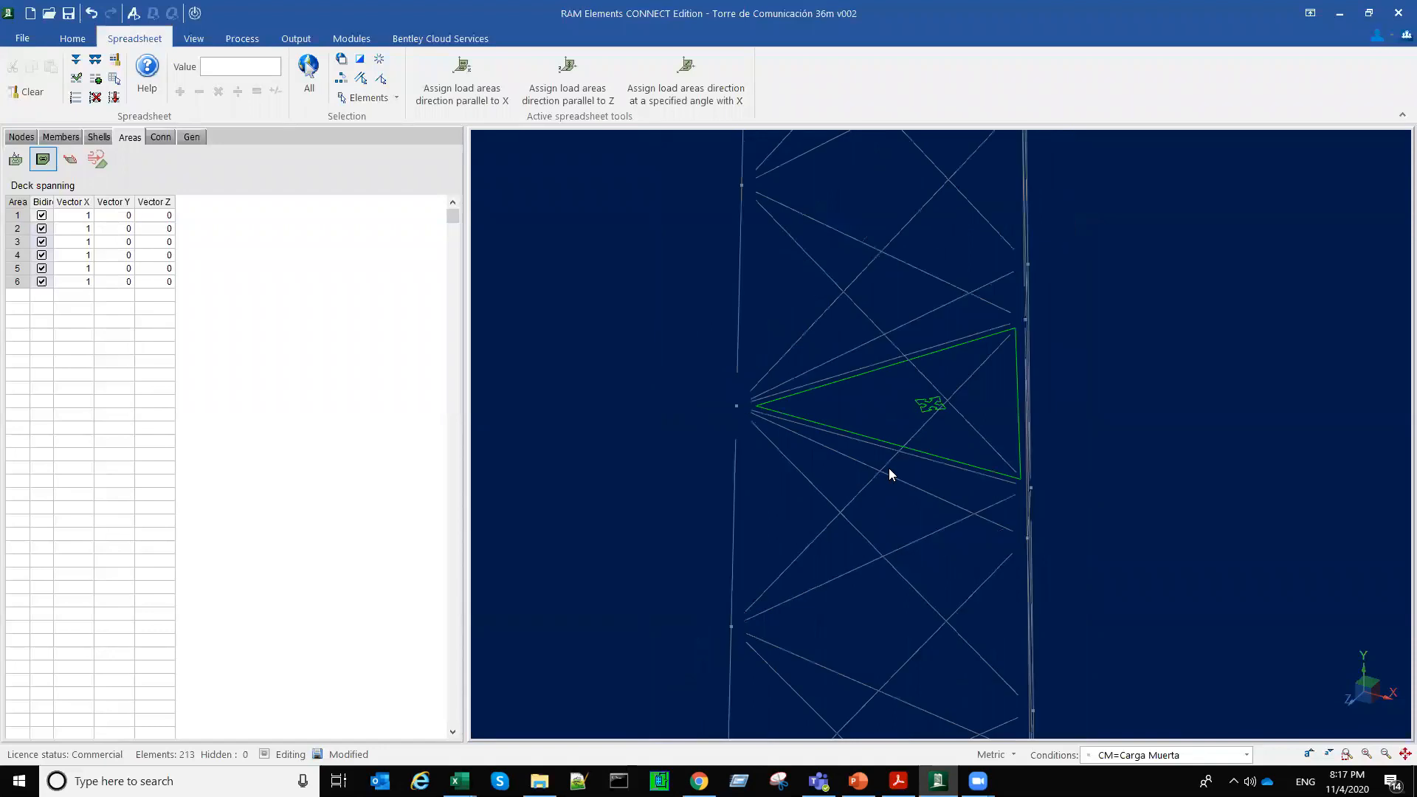
middle_click_drag(703, 390, 694, 385)
scroll(750, 508, "down", 3)
middle_click_drag(751, 508, 772, 497)
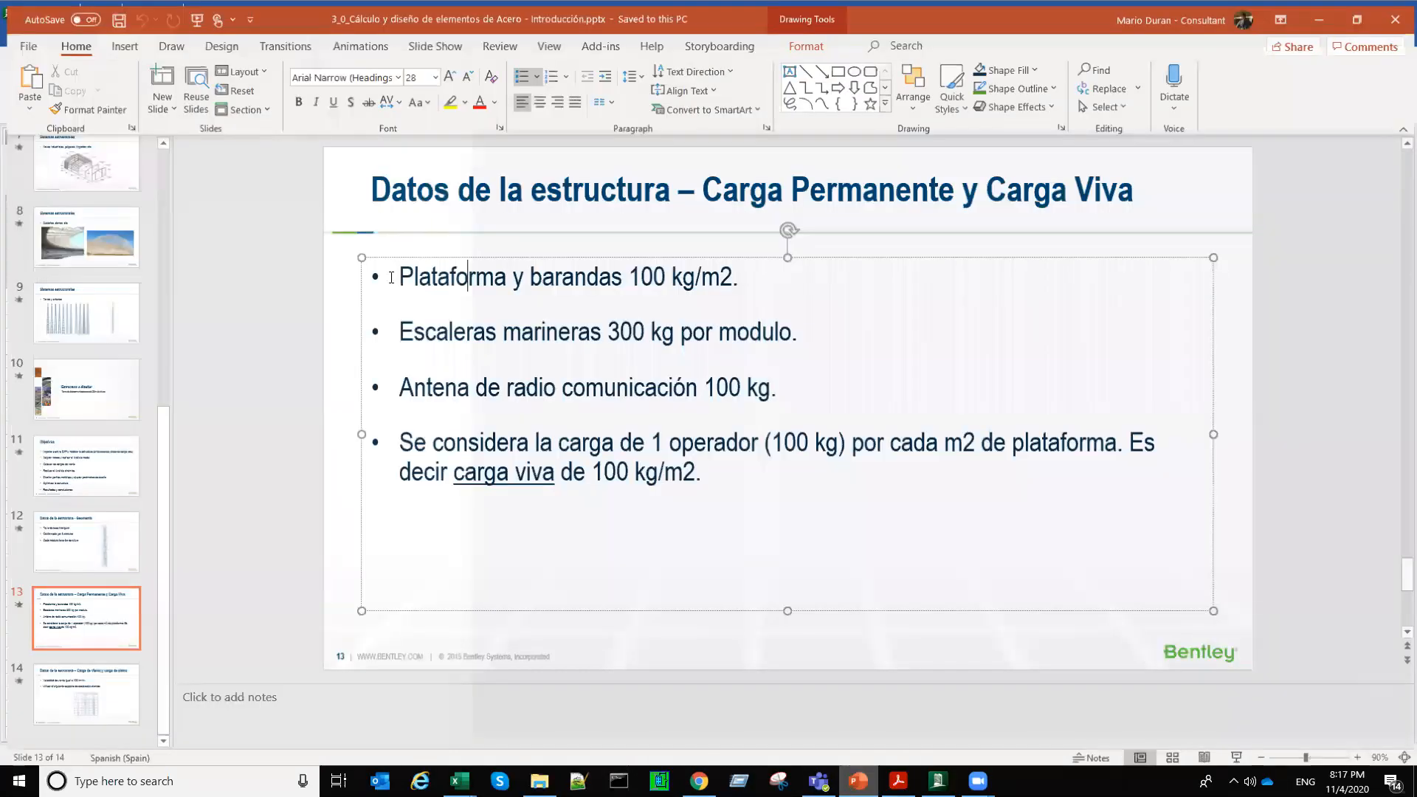
Step: Review the platform-and-railing and ladder permanent loads on the structure data slide in PowerPoint, and return to RAM Elements
left_click_drag(387, 276, 761, 272)
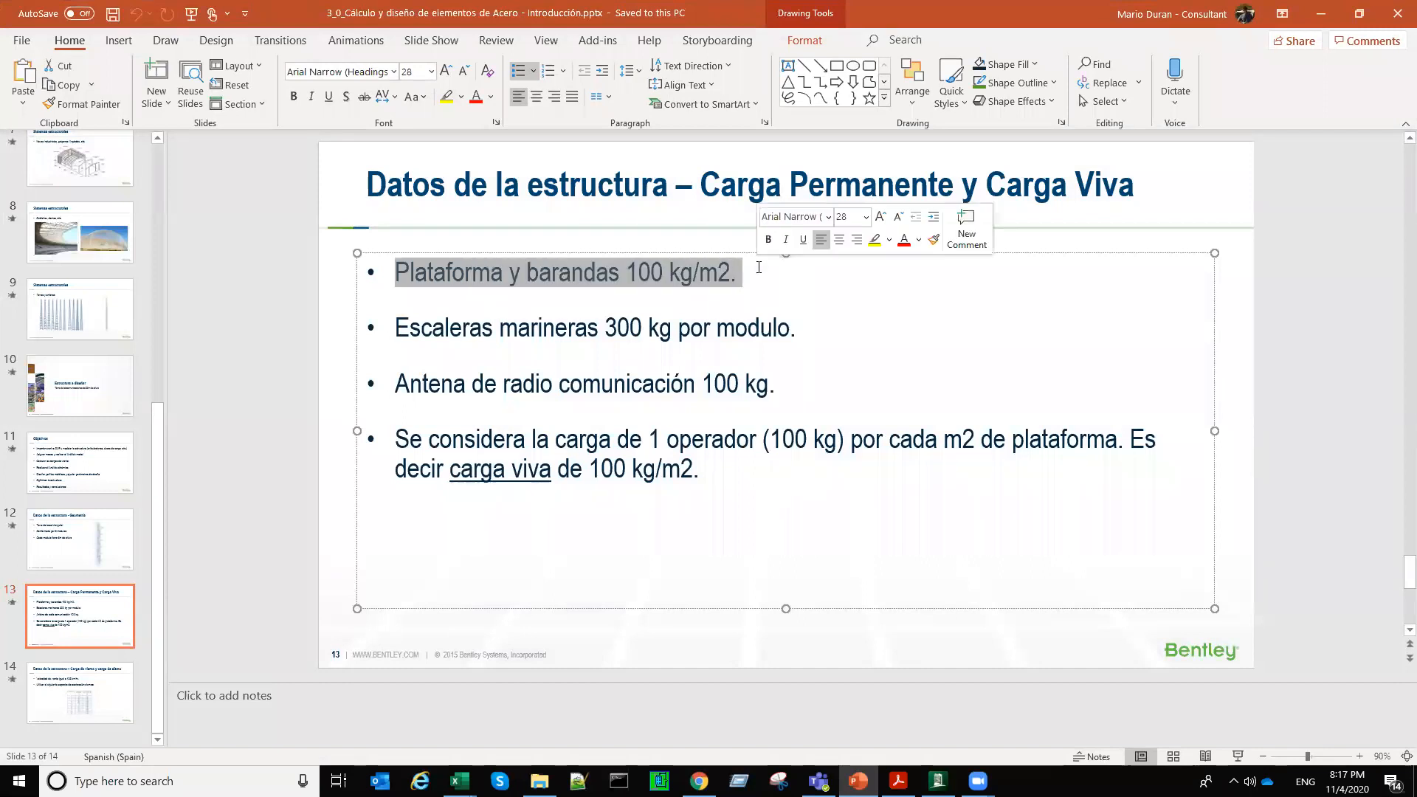
left_click_drag(395, 333, 505, 325)
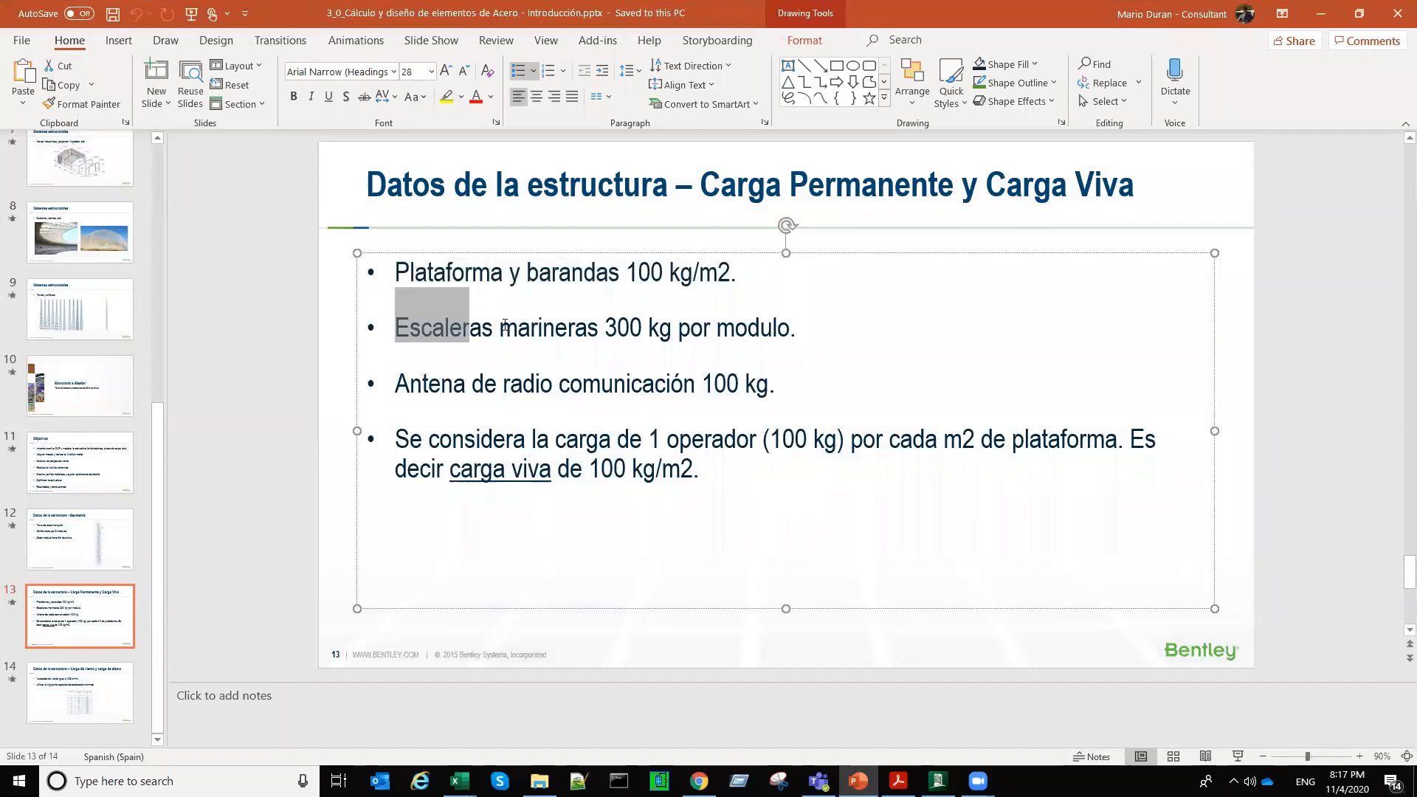
left_click_drag(729, 332, 790, 330)
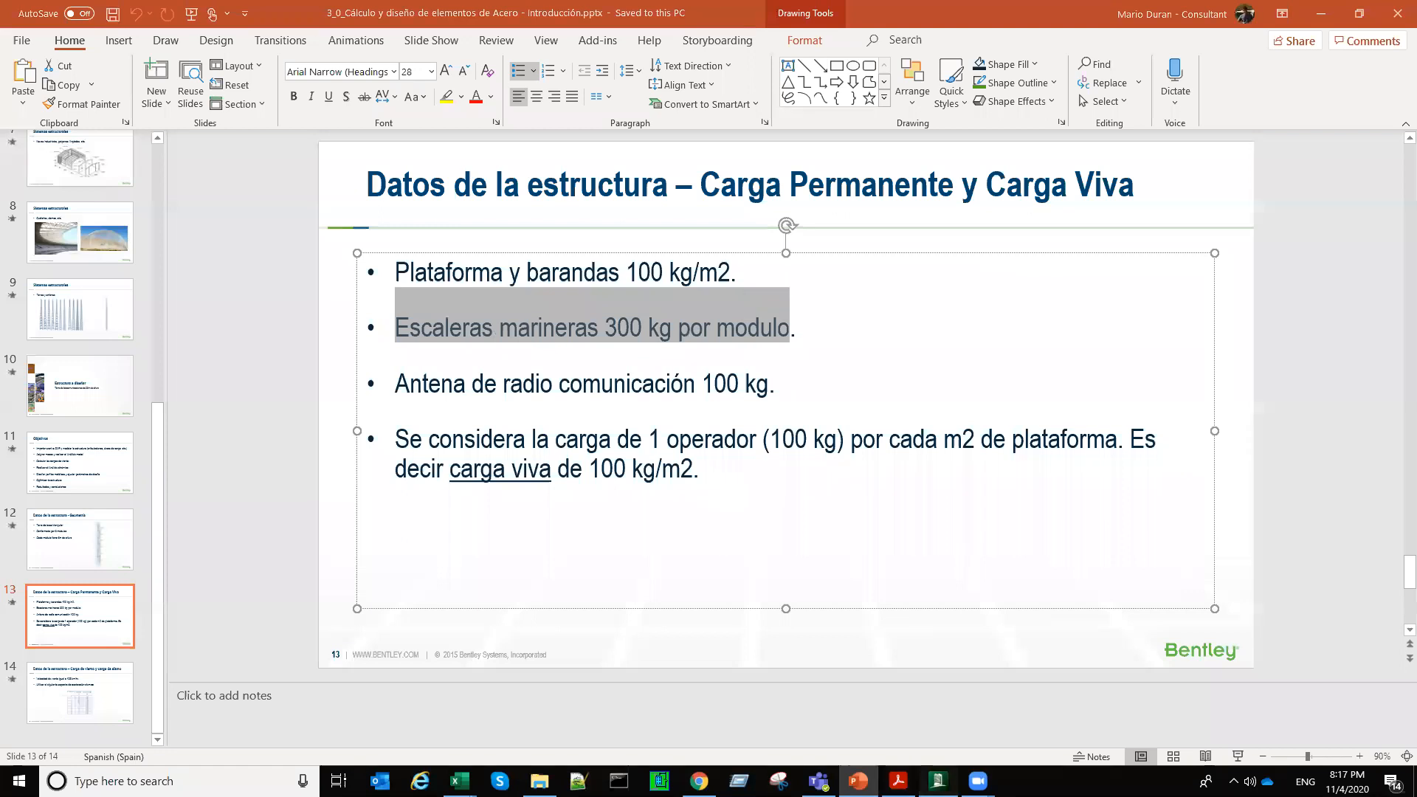
key("alt+Tab")
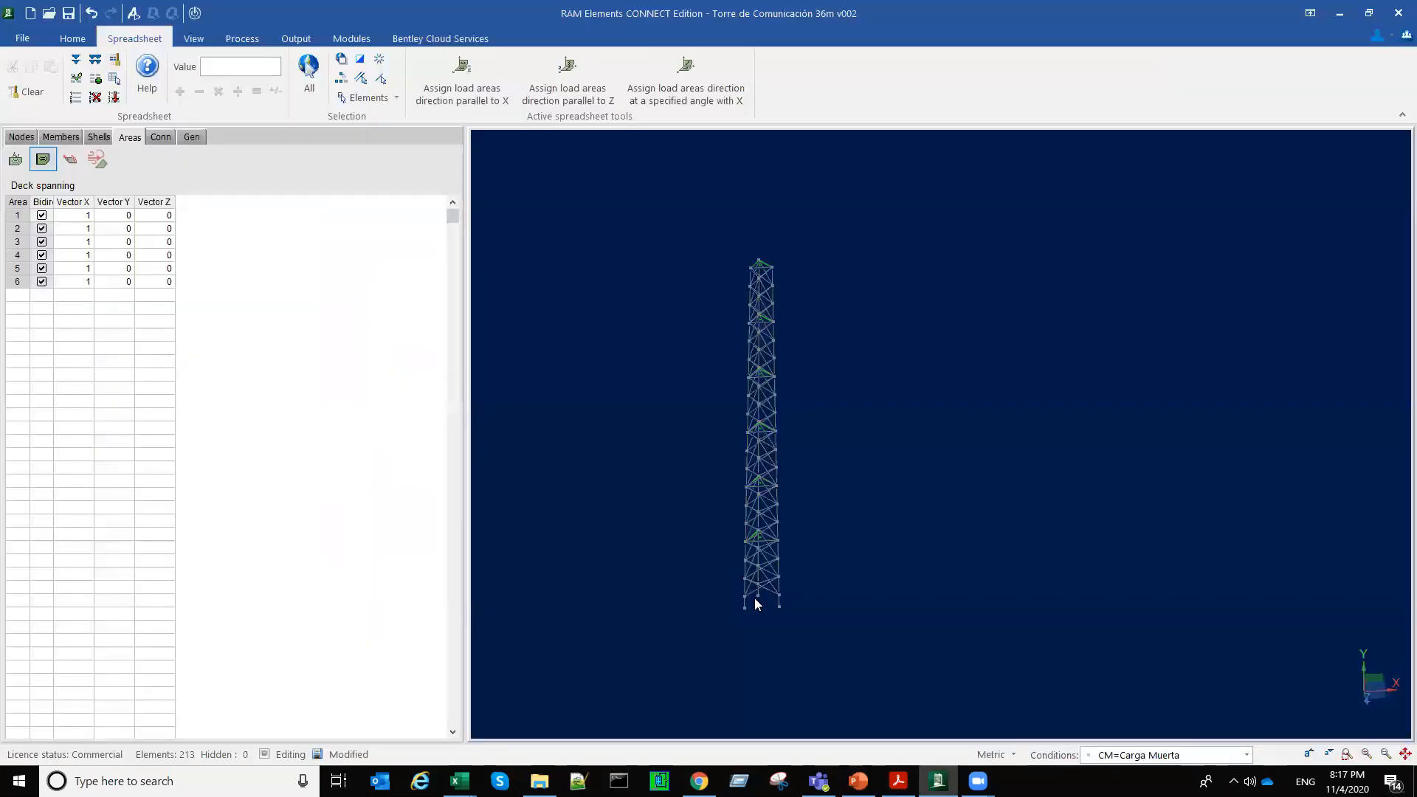
Step: Examine the tower modules between platforms and recheck the ladder load per module on the PowerPoint slide
scroll(754, 604, "up", 5)
scroll(642, 497, "up", 2)
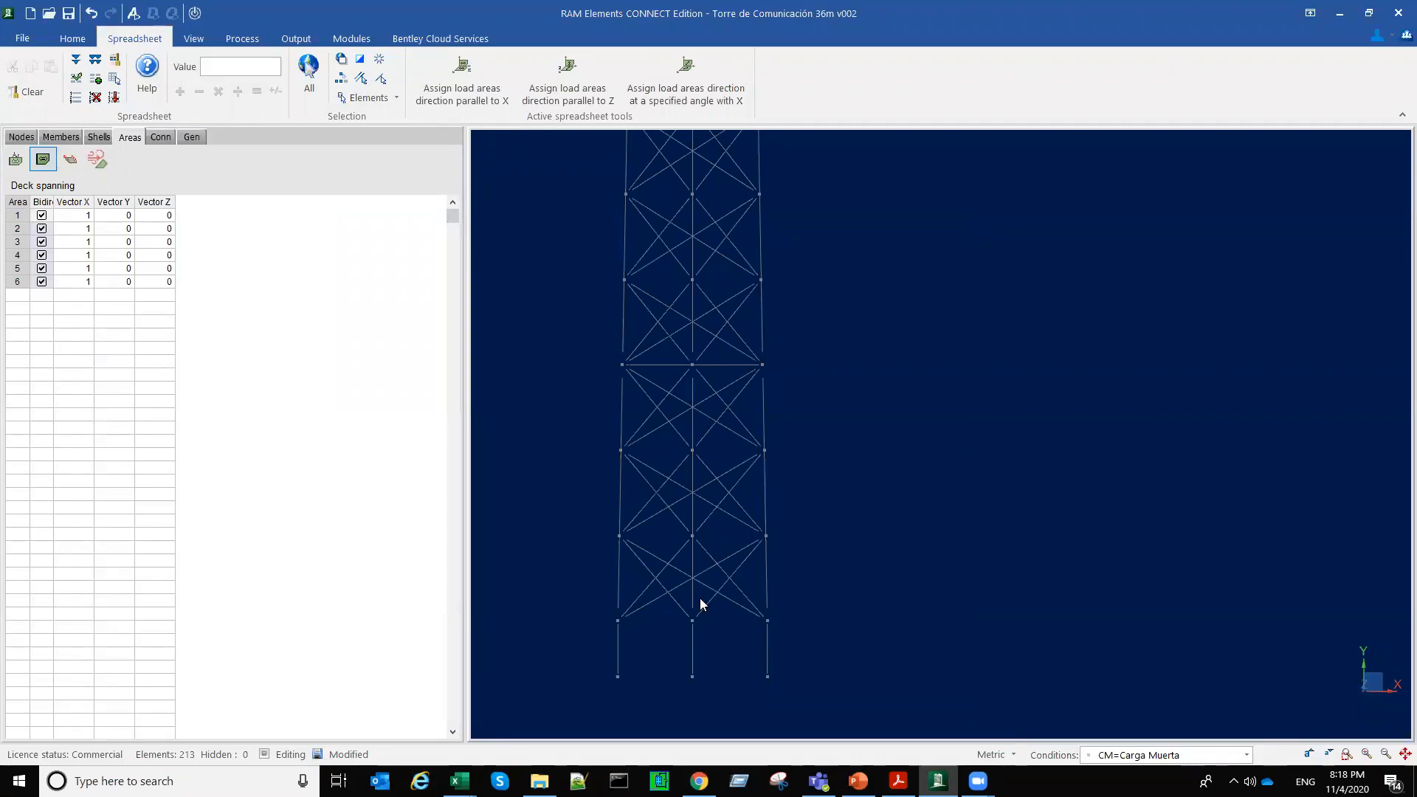
middle_click_drag(661, 443, 687, 555)
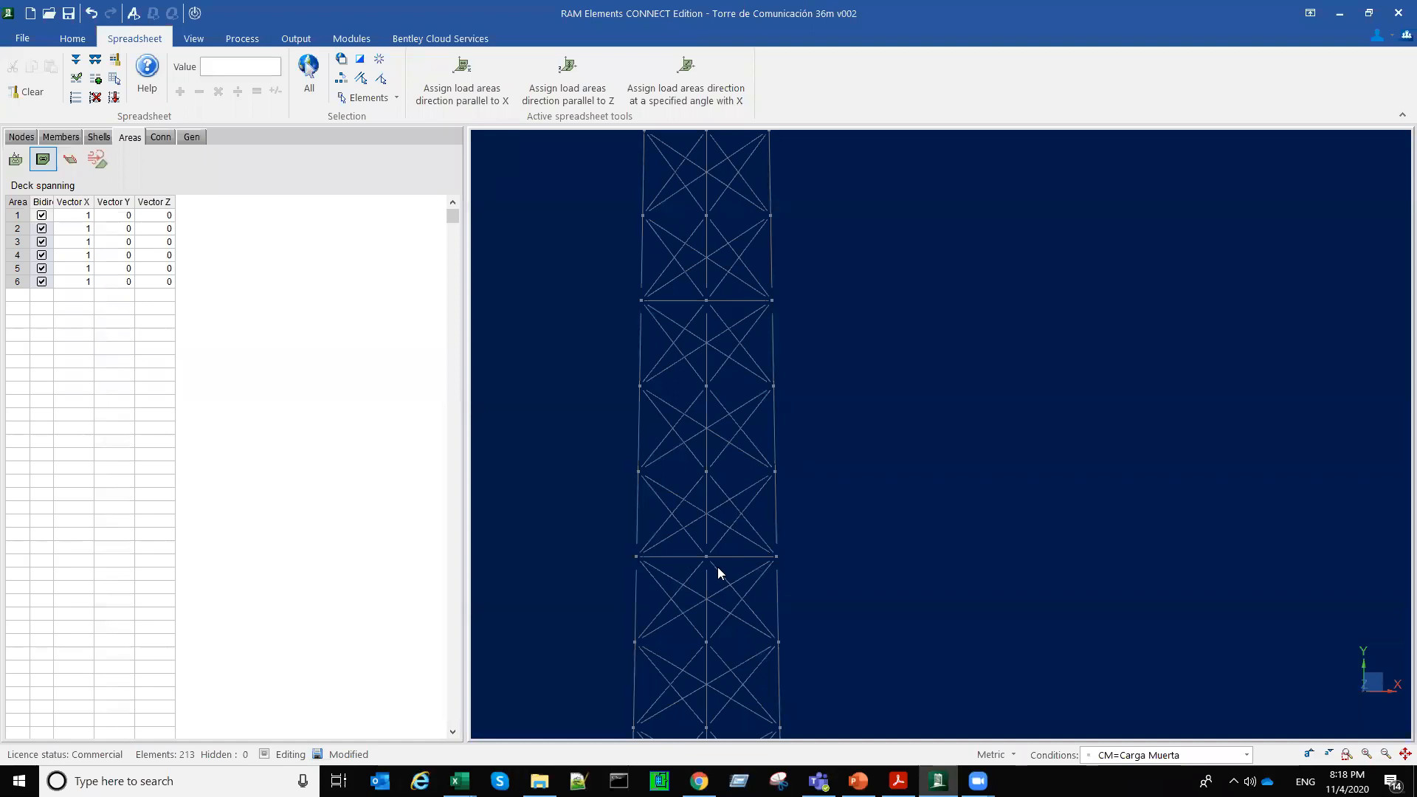
scroll(723, 568, "down", 3)
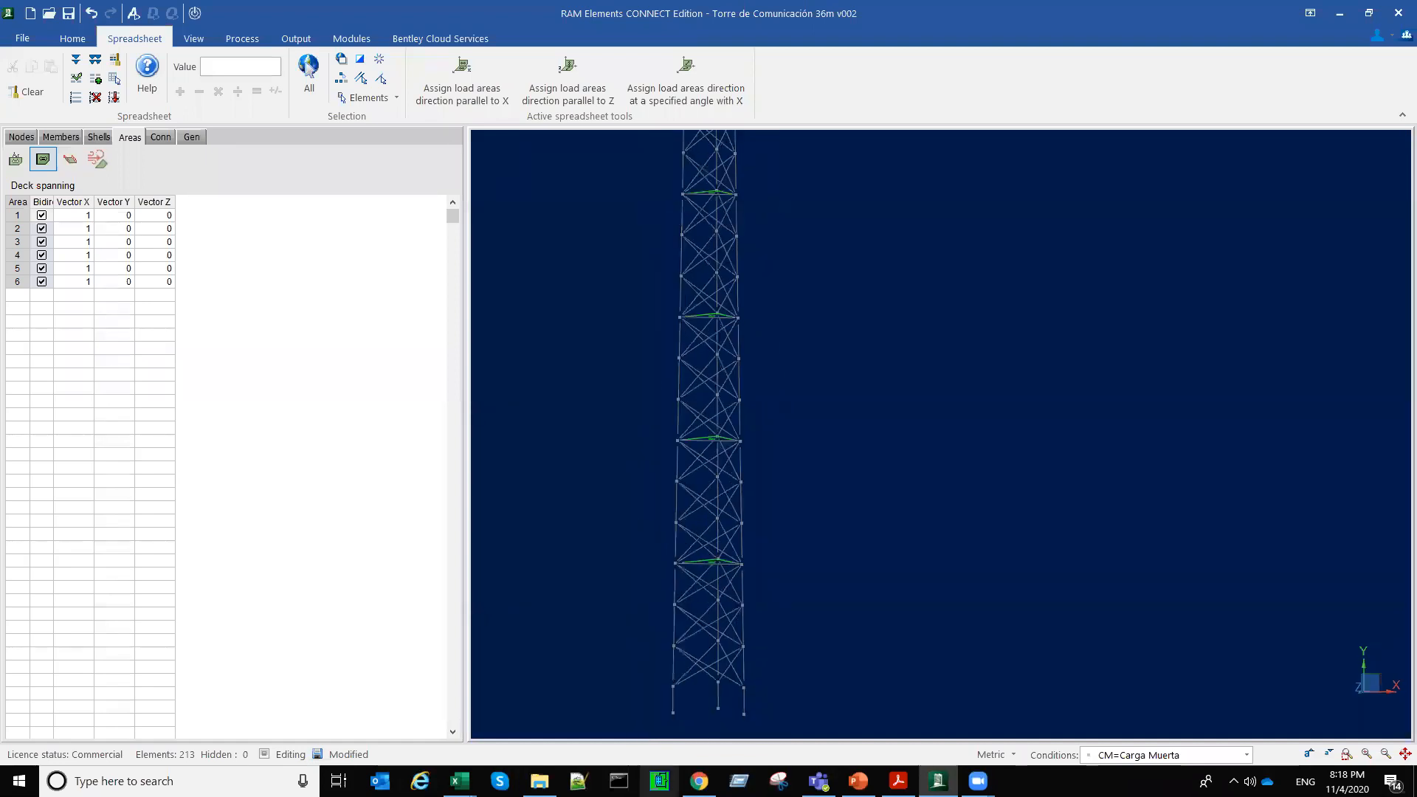
left_click(858, 781)
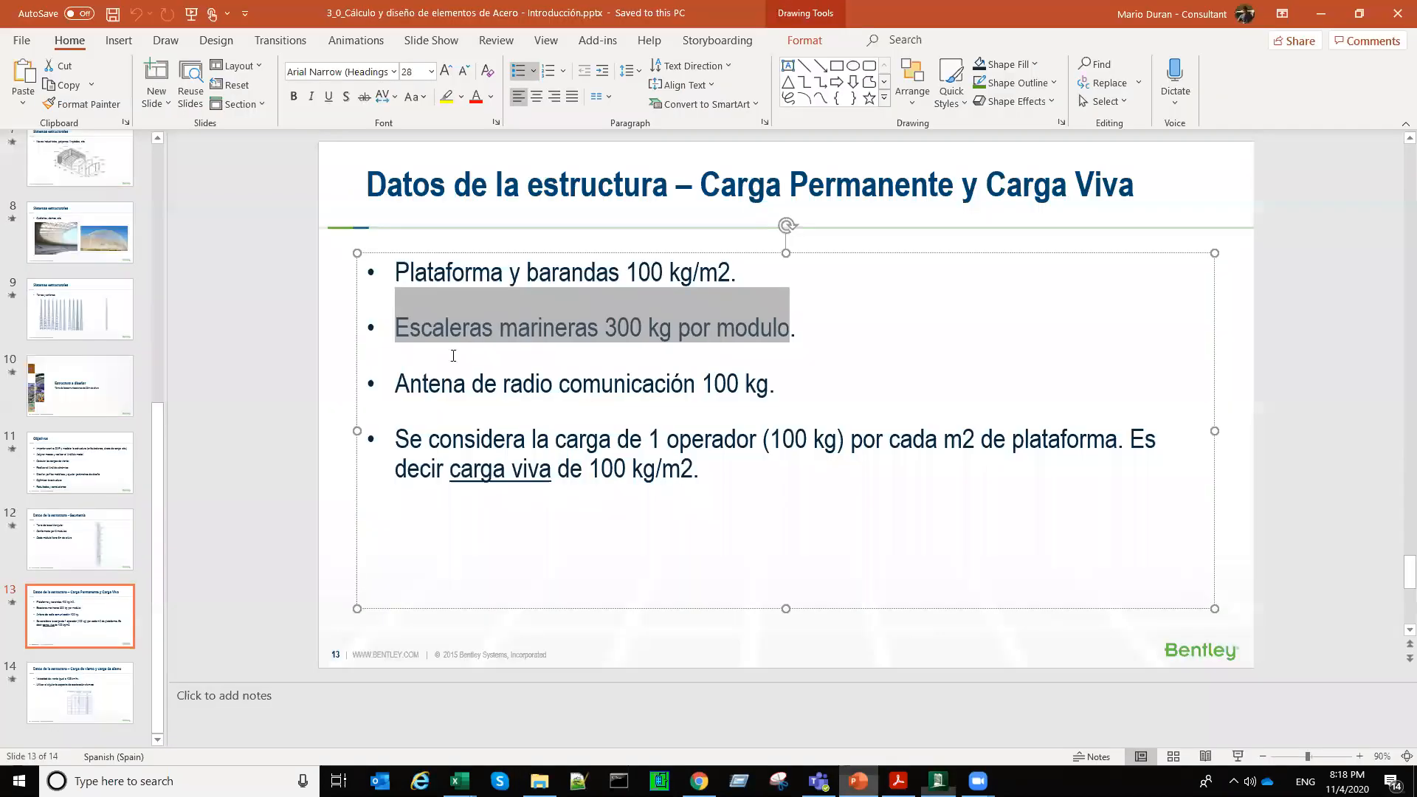
left_click_drag(407, 334, 776, 343)
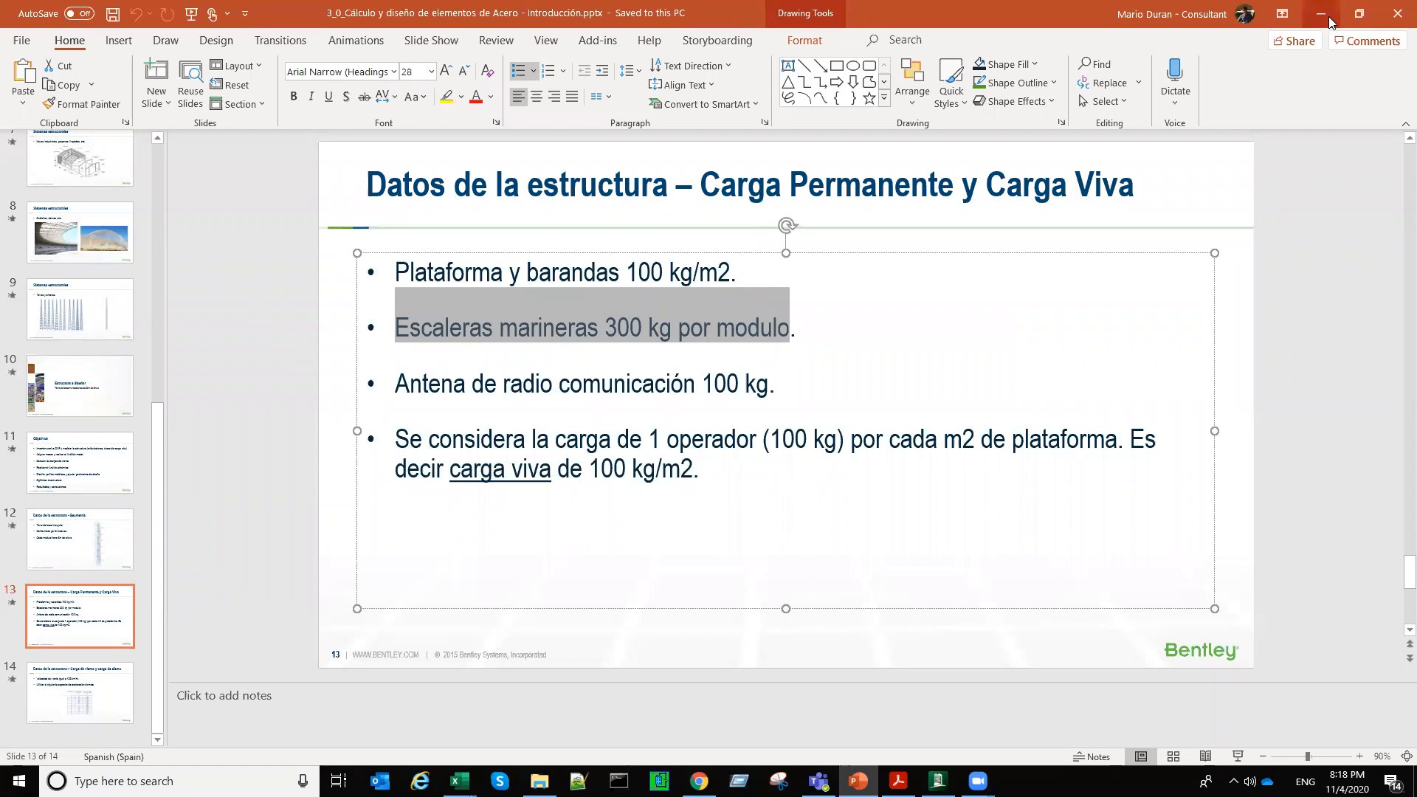
key("alt+Tab")
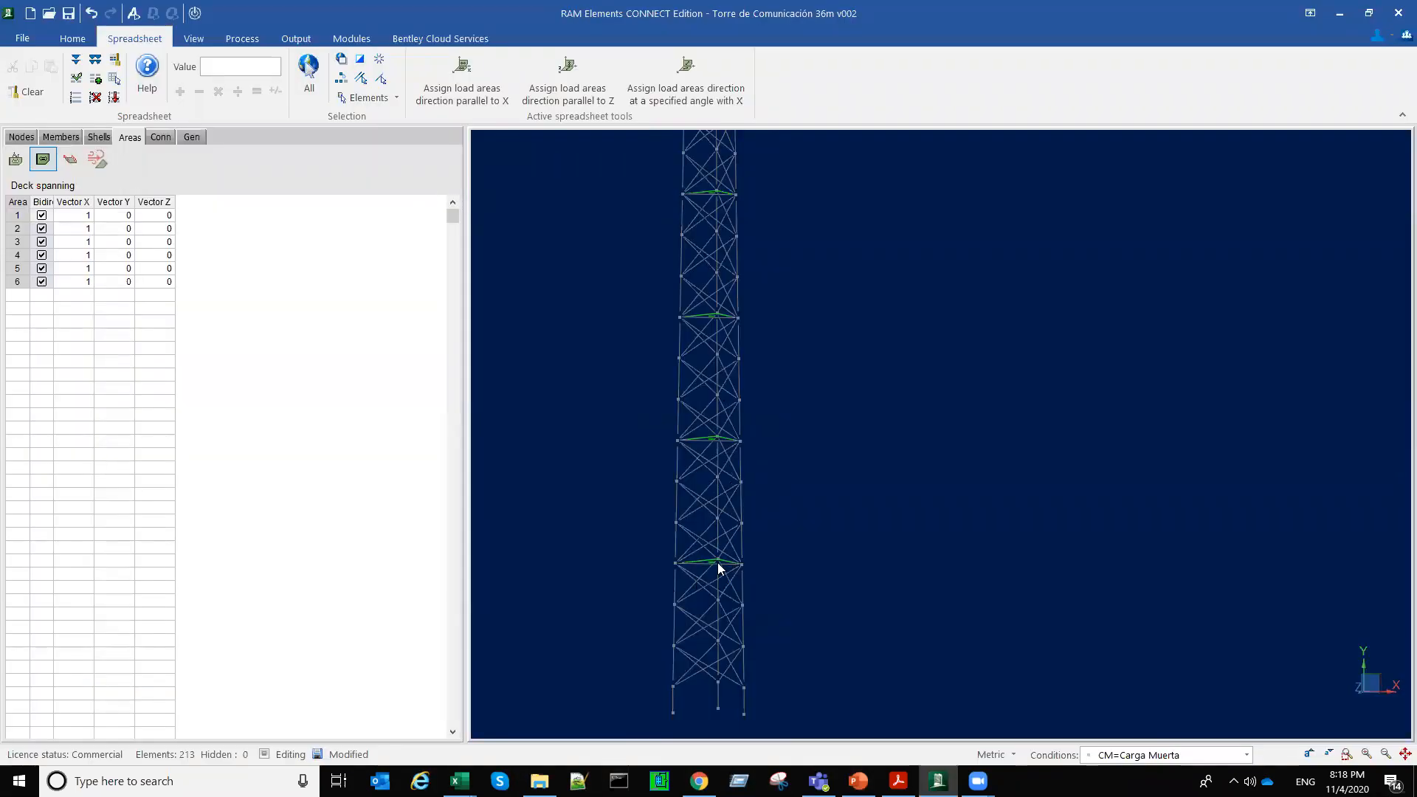
scroll(722, 565, "up", 3)
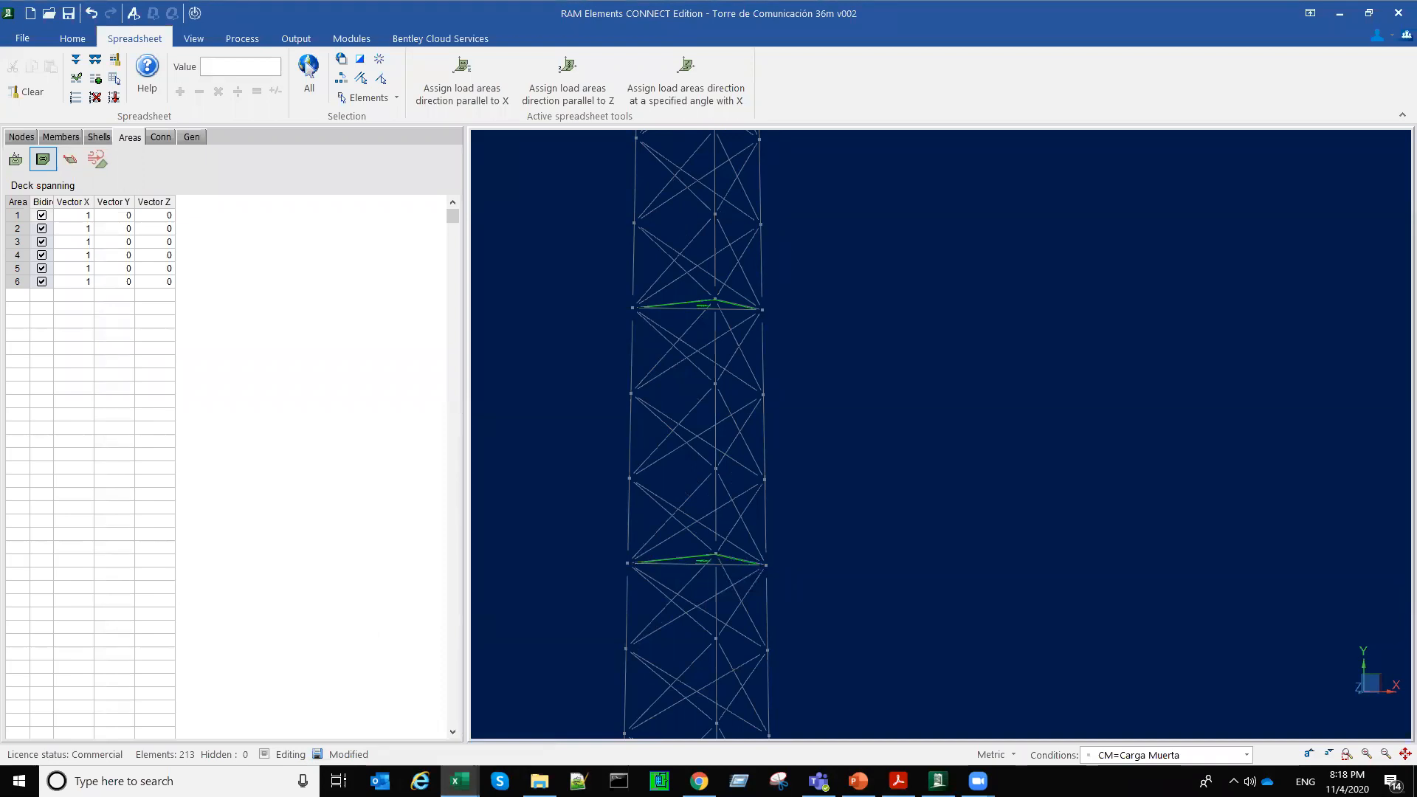
Step: Bring up the ladder load workbook in Excel beside the model and check the ladder weight and Plataforma 2 entries
left_click(459, 780)
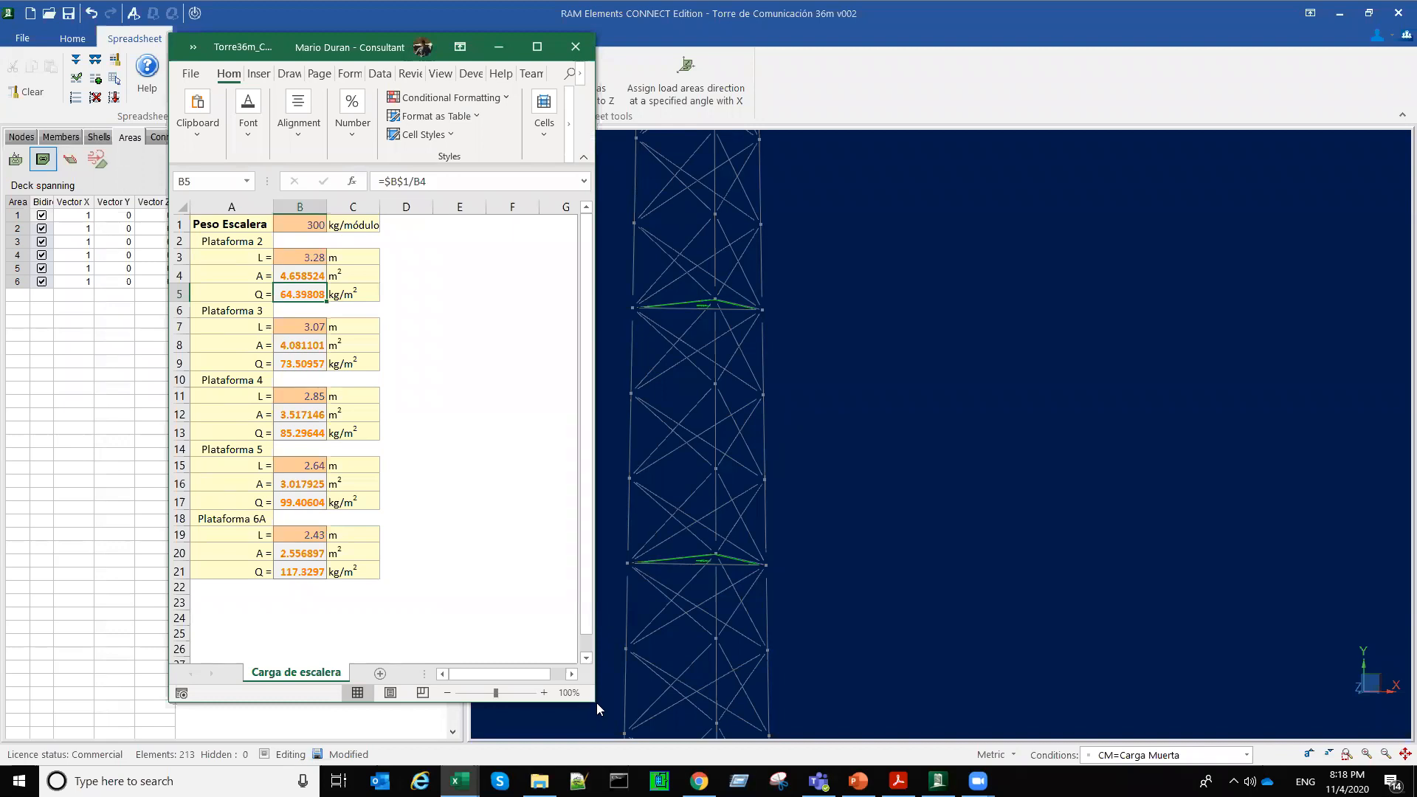
left_click_drag(596, 702, 620, 692)
left_click_drag(381, 40, 289, 72)
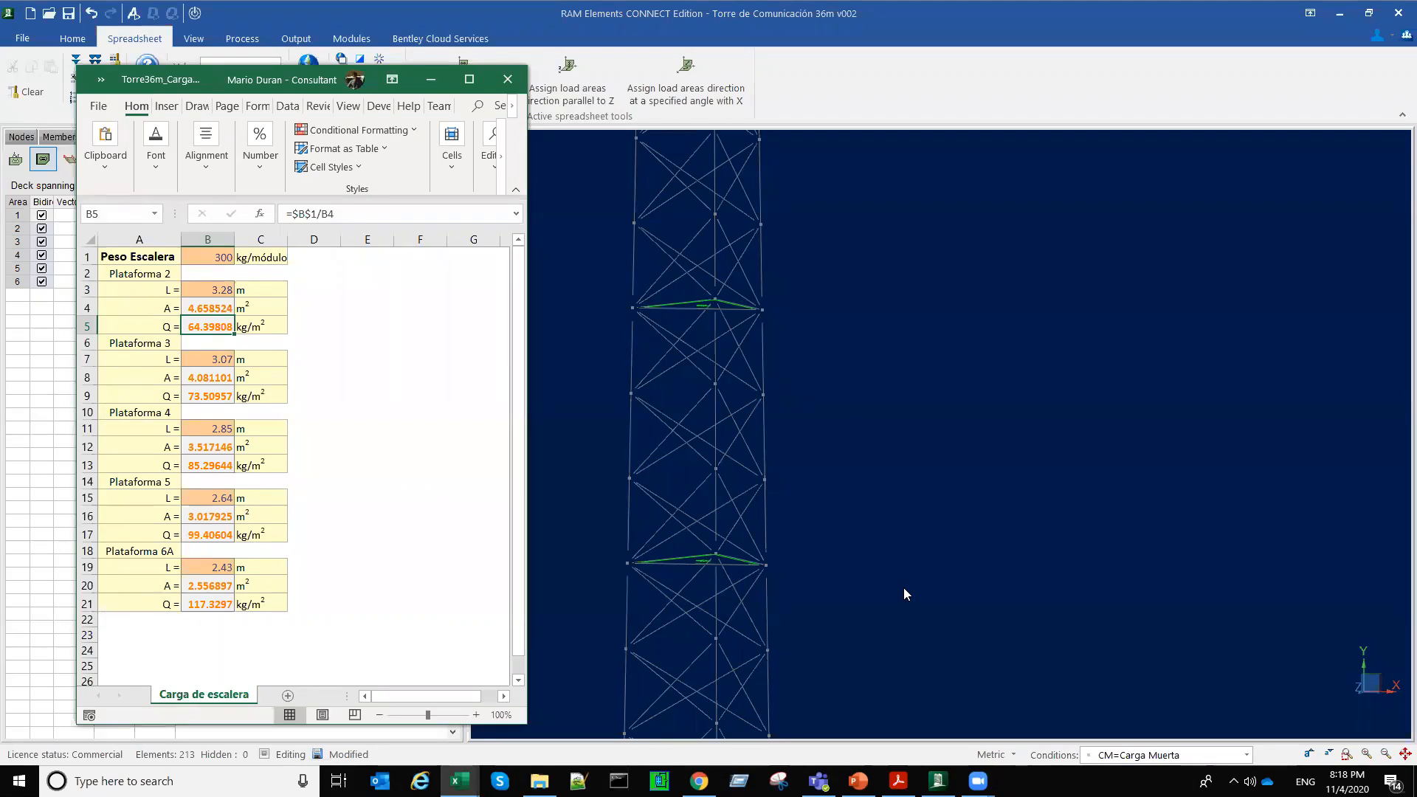
left_click(215, 259)
left_click(144, 275)
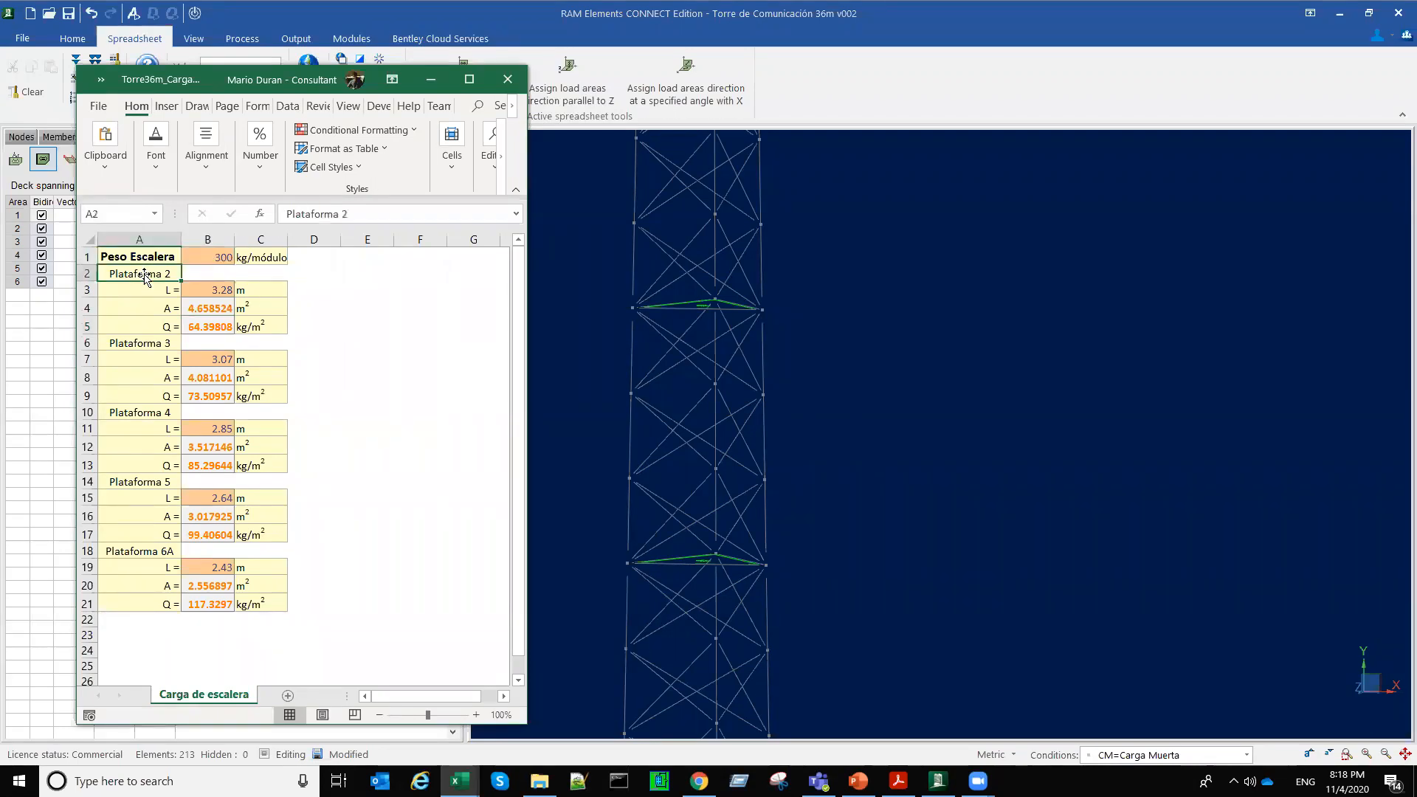
key("Down")
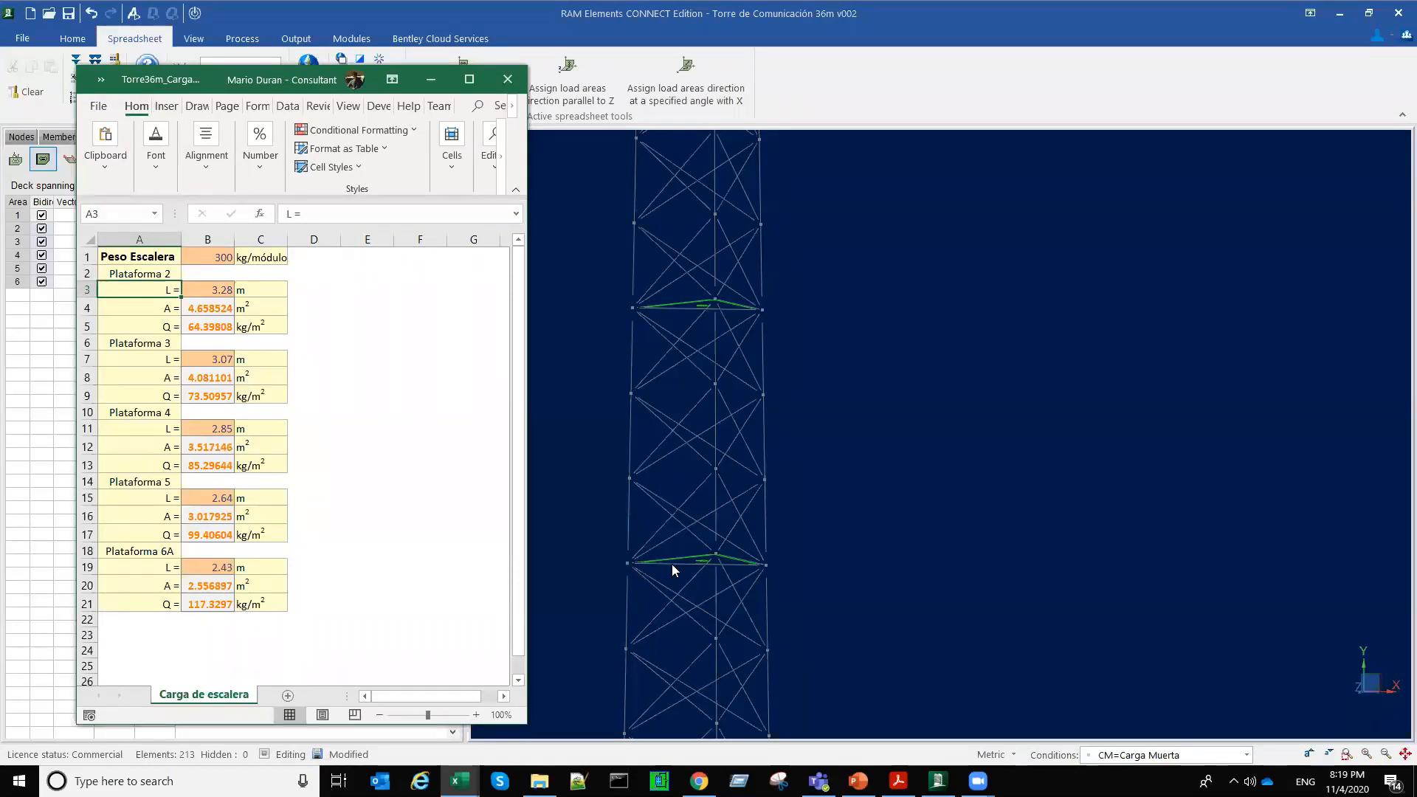
Step: Select the front horizontal member of the lowest platform frame in RAM Elements
scroll(698, 572, "up", 5)
middle_click_drag(703, 573, 711, 623)
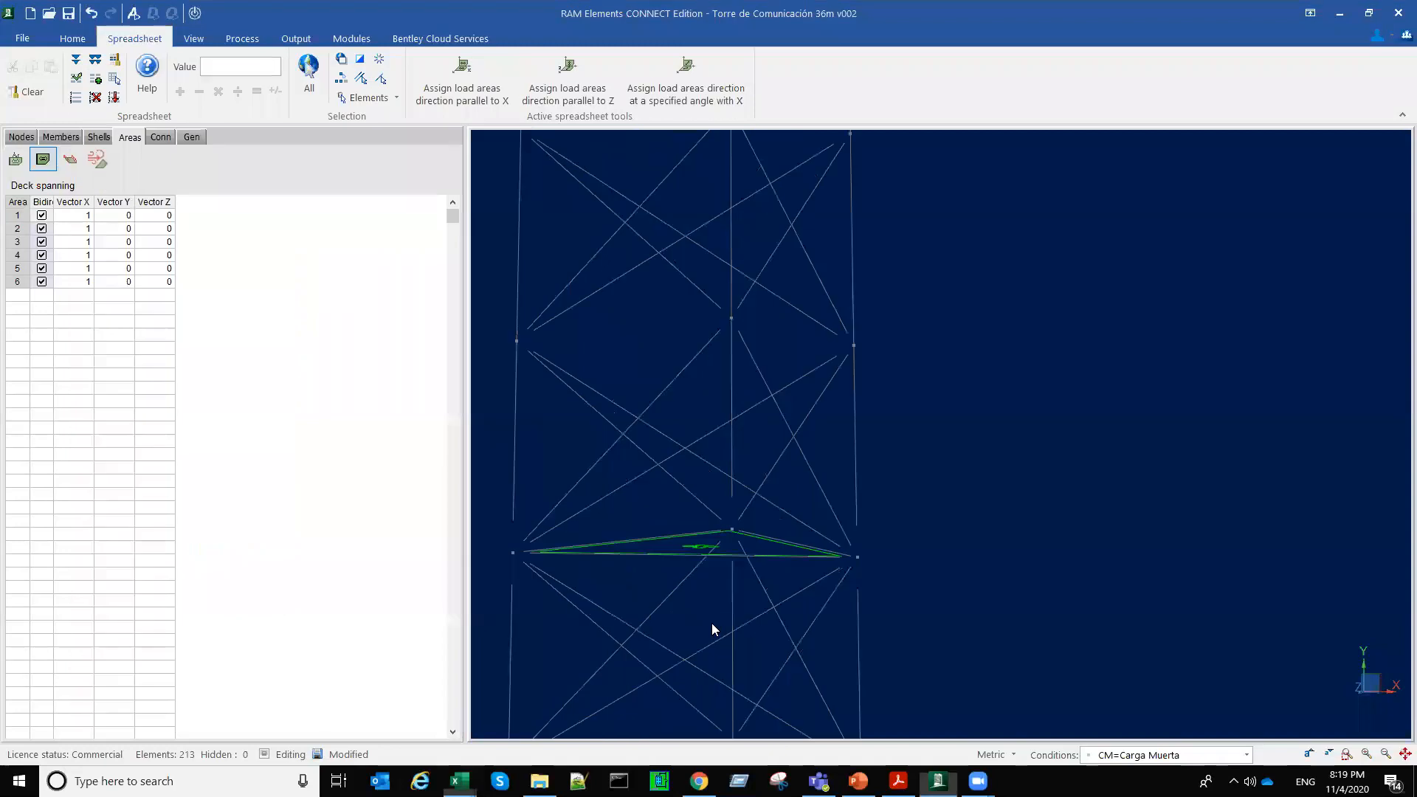
left_click(662, 555)
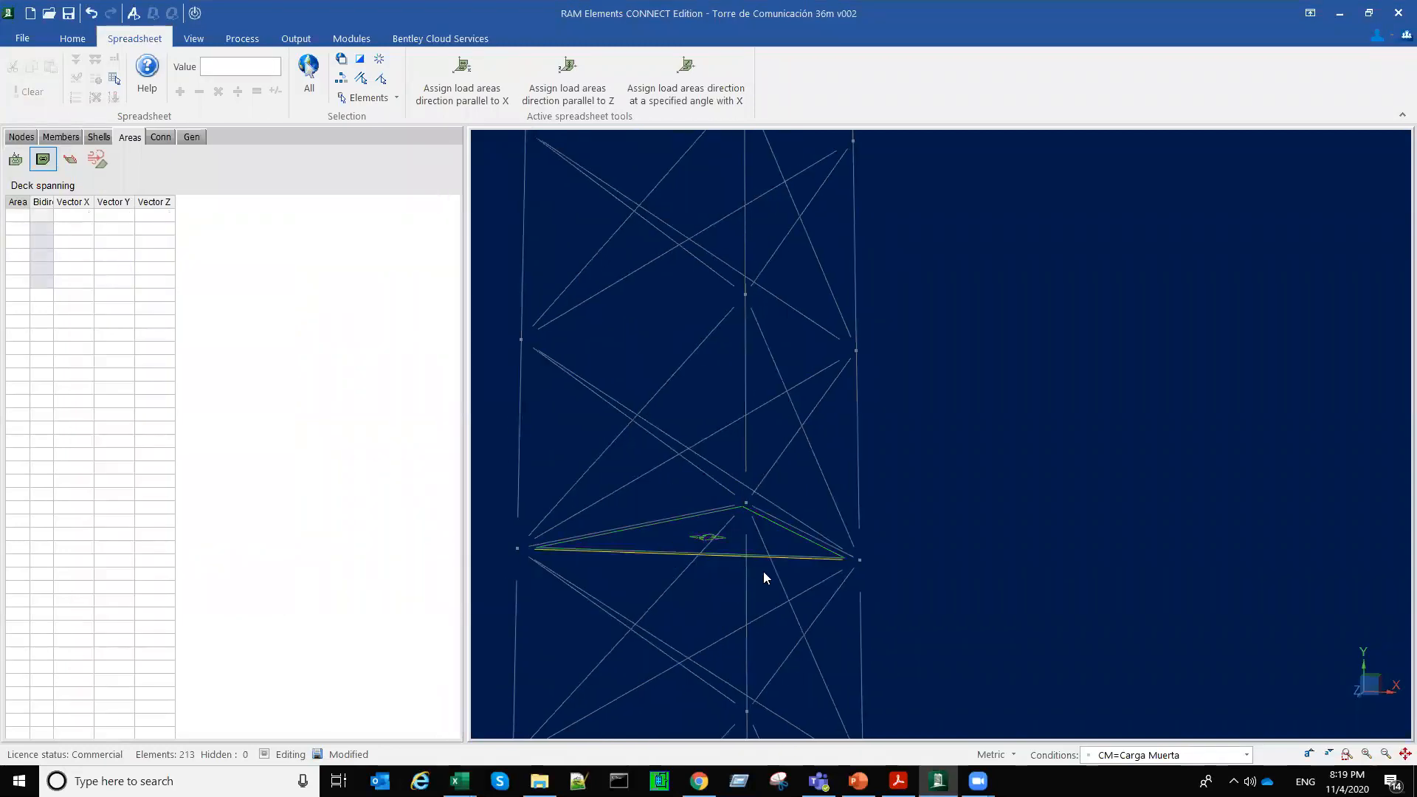
Step: Review the Plataforma 2 side length, area and distributed load formulas against the ladder weight in the Excel workbook
mouse_move(459, 780)
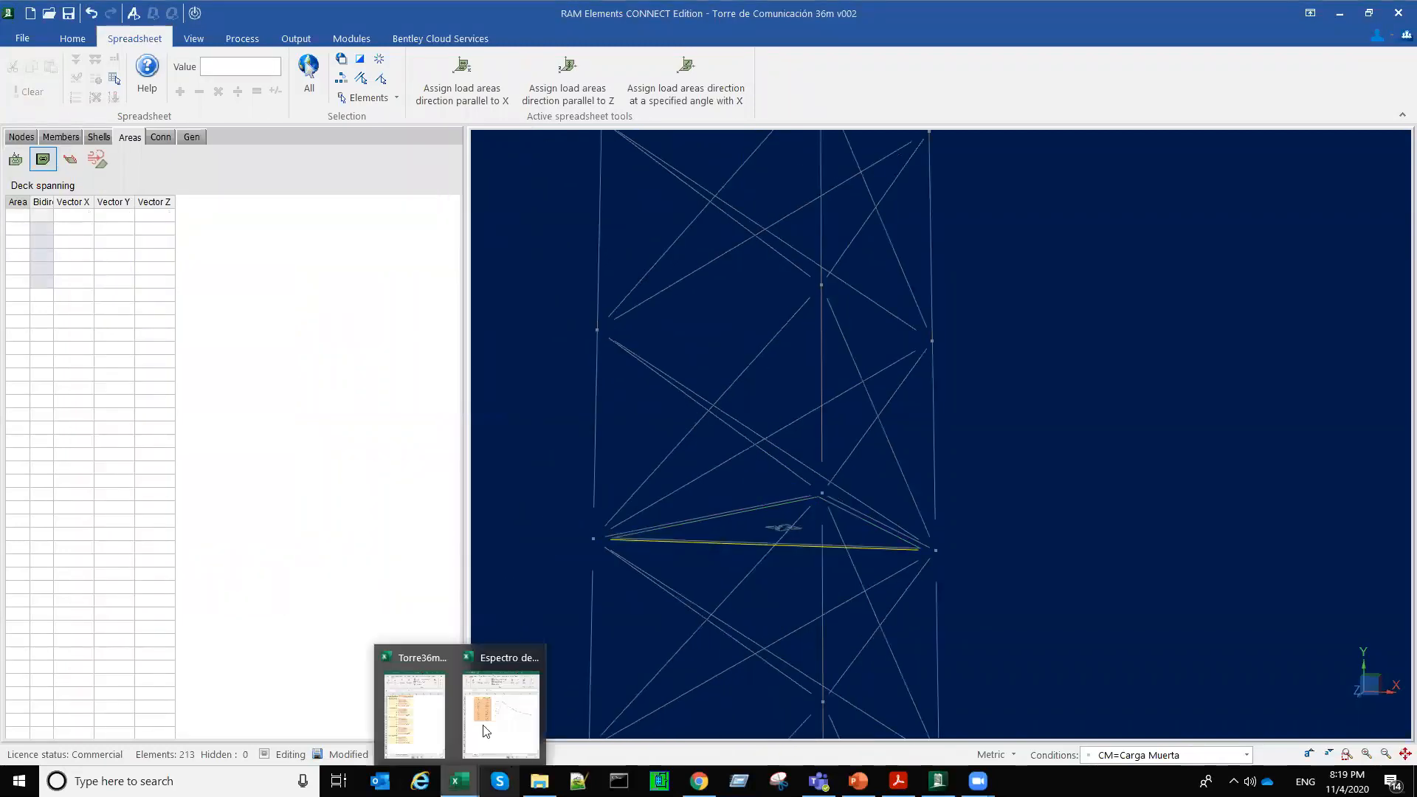
left_click(411, 727)
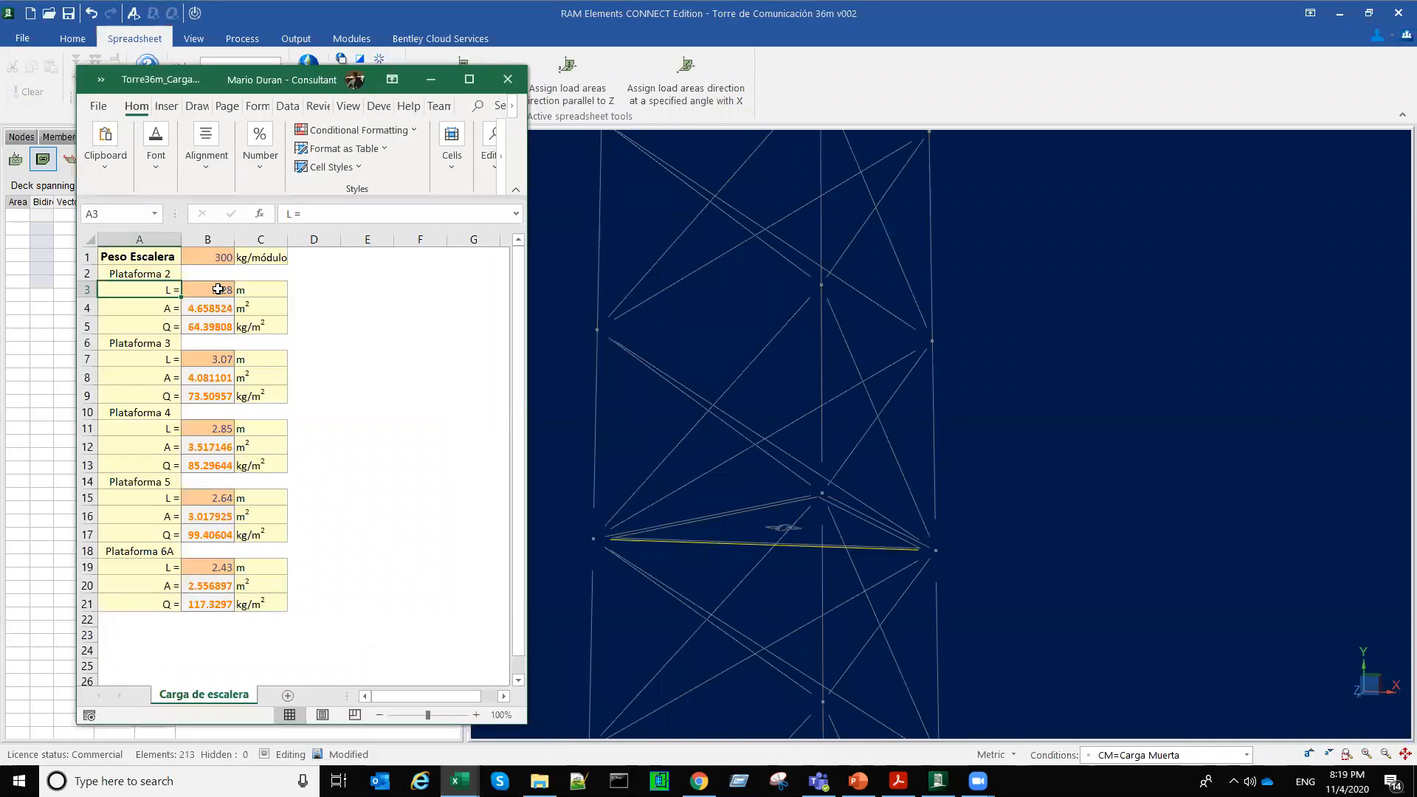
left_click(218, 290)
left_click(214, 307)
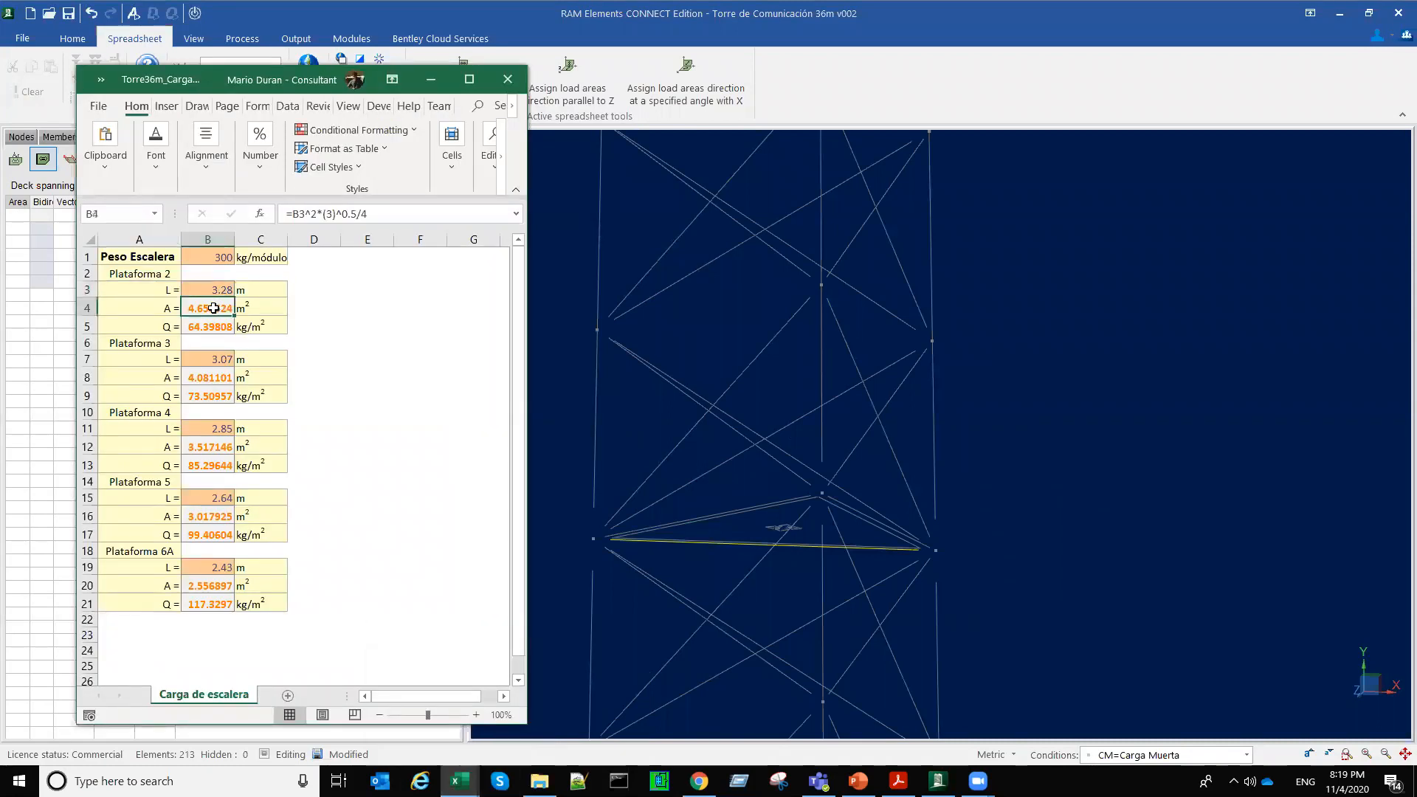
left_click(214, 257)
left_click(214, 306)
left_click(211, 326)
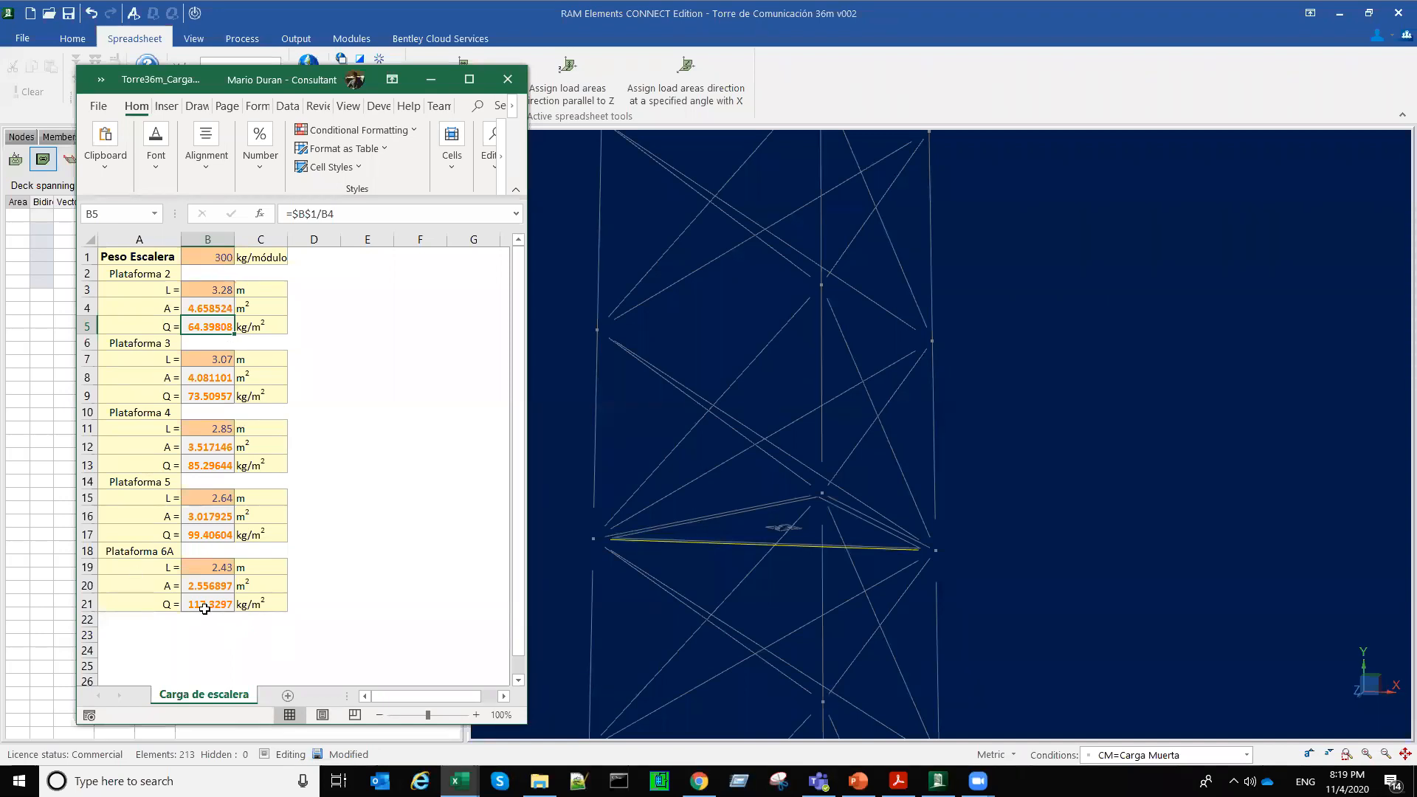
Step: Examine the tower's uppermost platforms in RAM Elements and check the ladder weight and Plataforma 6A area in the Excel workbook
left_click(933, 622)
scroll(928, 622, "down", 5)
scroll(860, 433, "up", 4)
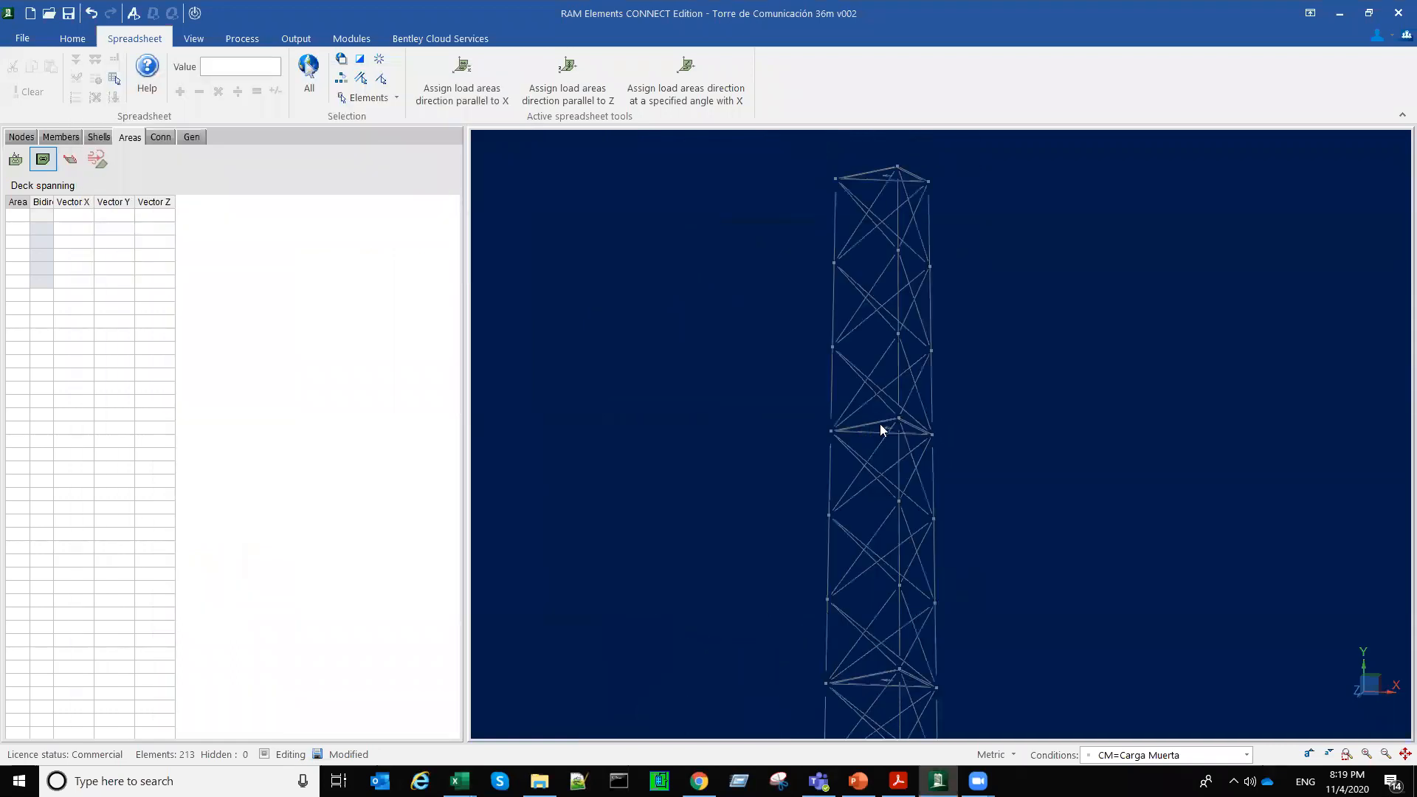
middle_click_drag(903, 425, 843, 563)
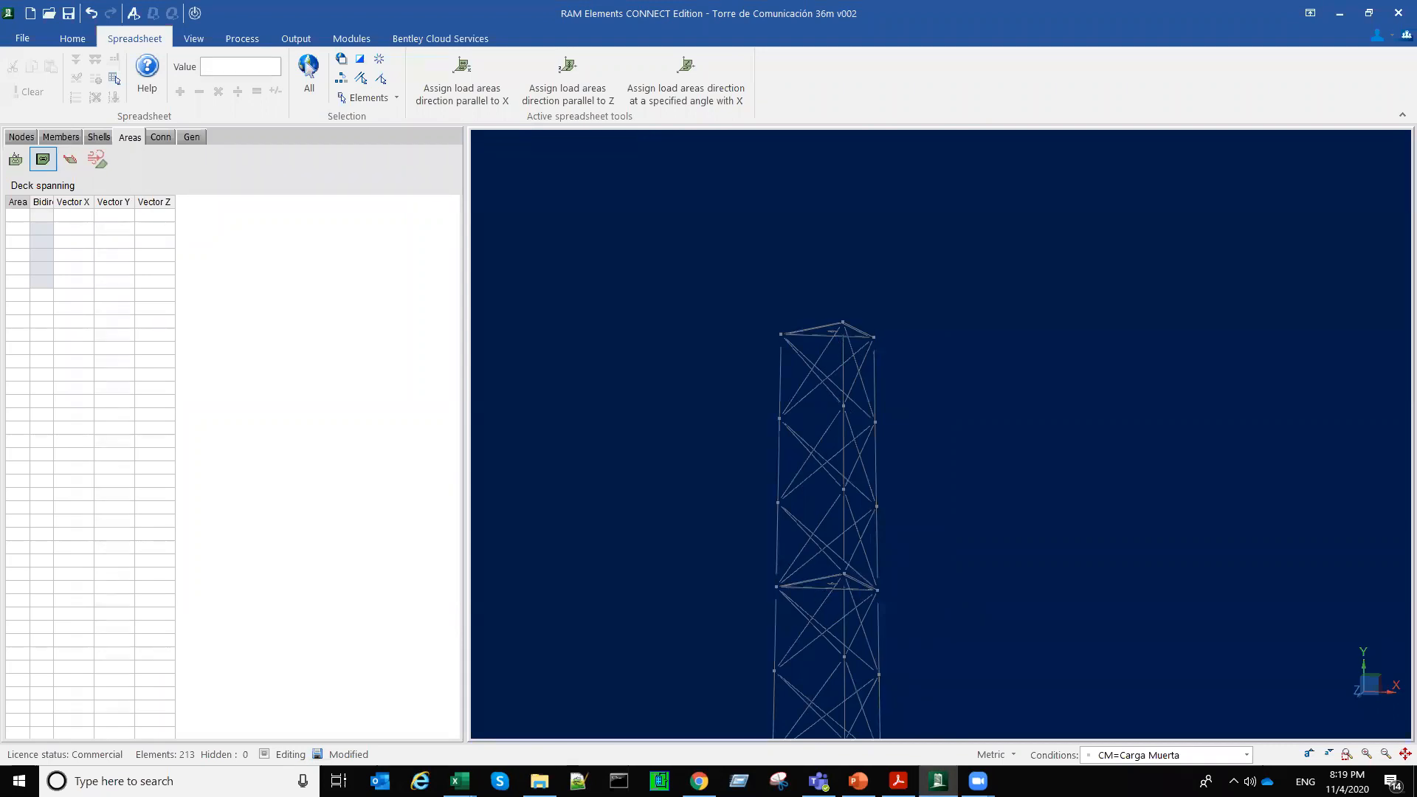
mouse_move(459, 780)
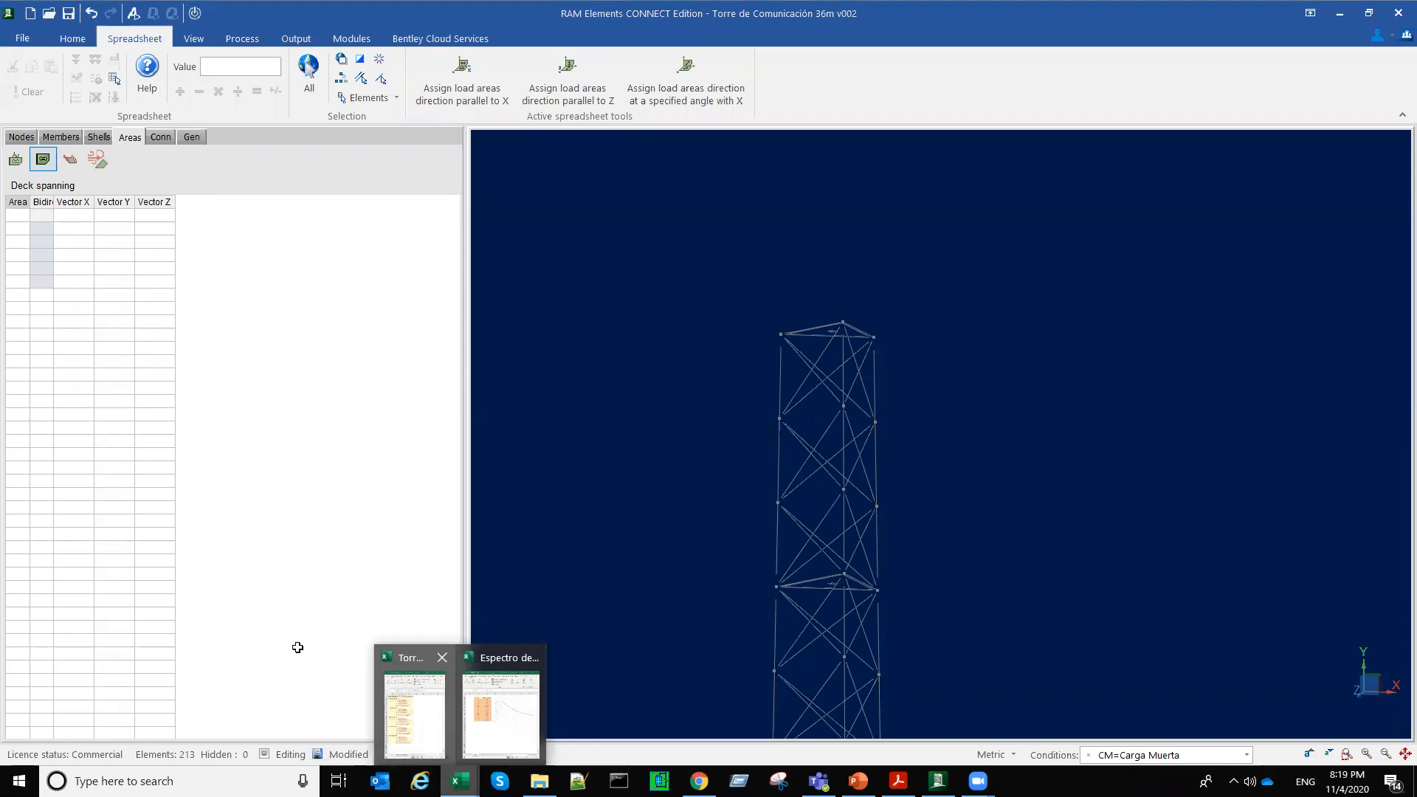
left_click(414, 714)
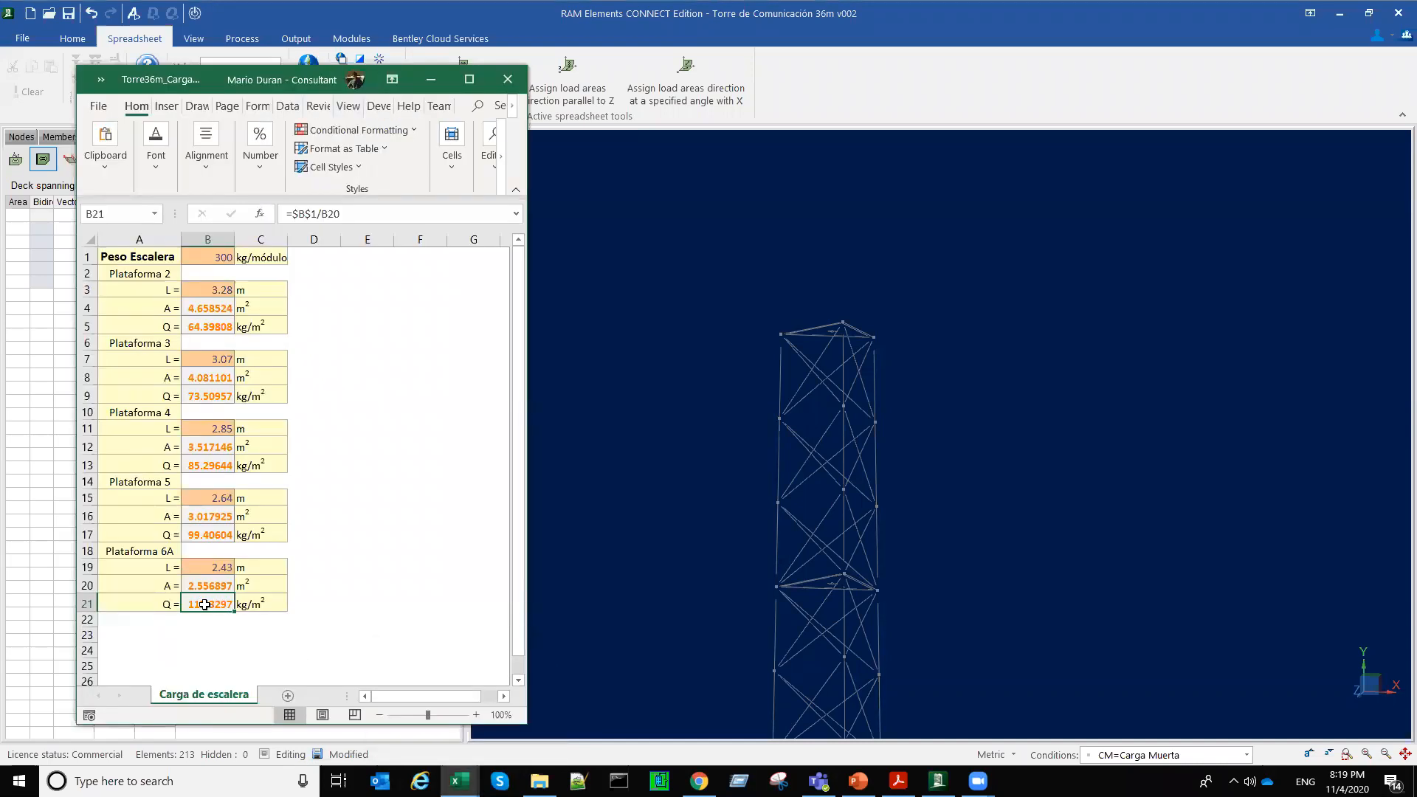
left_click(220, 257)
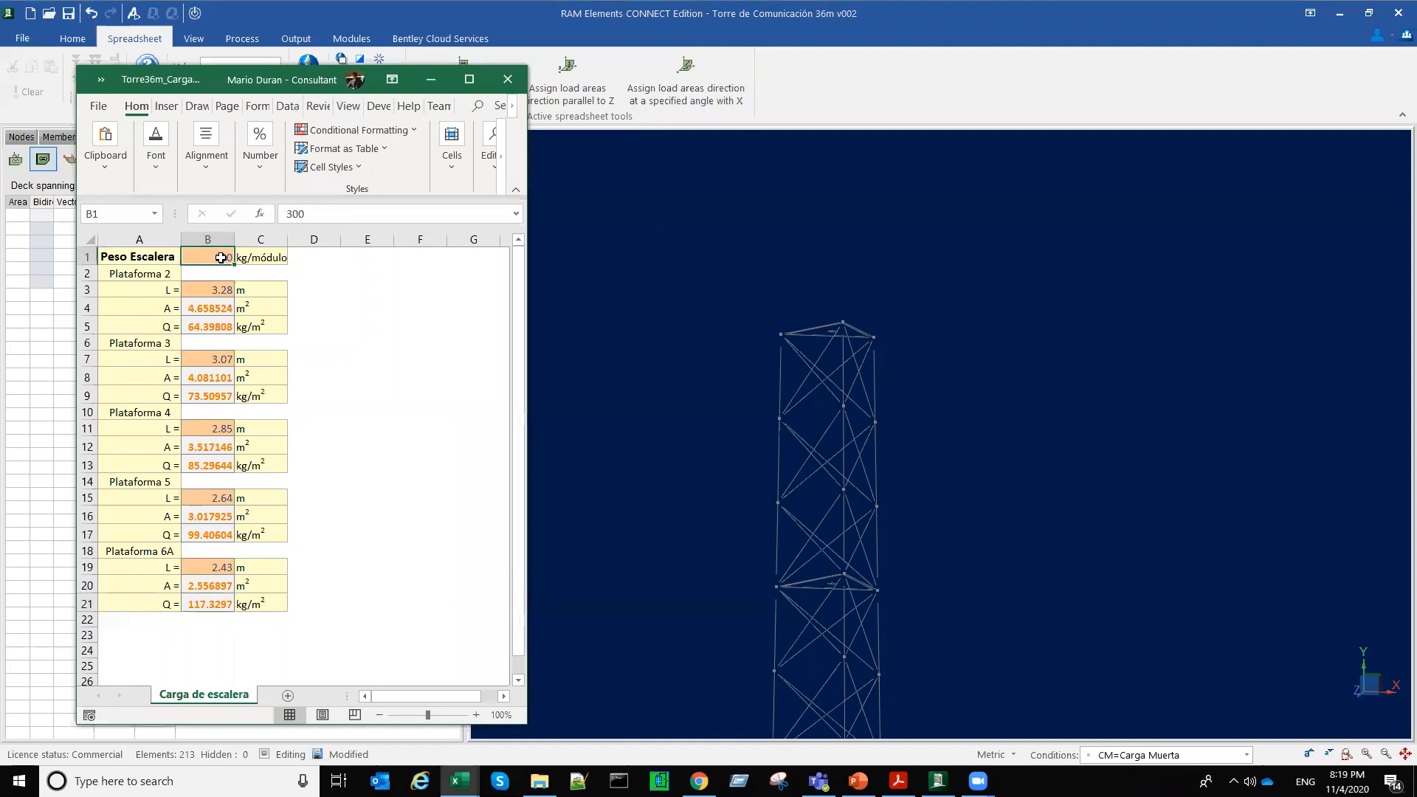
left_click(209, 585)
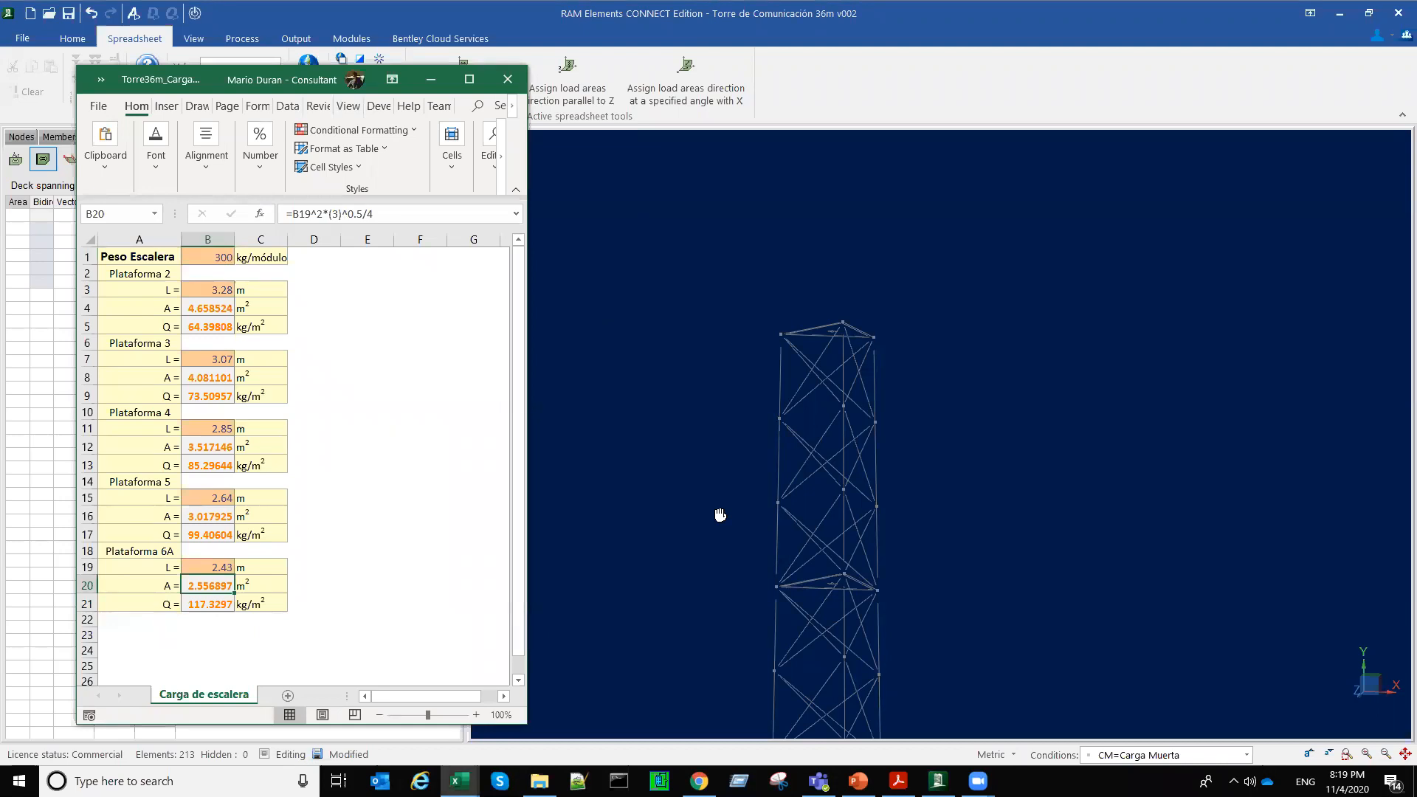
Step: Return to RAM Elements and select only the lowest platform's load area, keeping the load condition CM=Carga Muerta
middle_click_drag(720, 515, 872, 300)
scroll(881, 457, "down", 1)
scroll(921, 445, "down", 4)
middle_click_drag(919, 440, 941, 283)
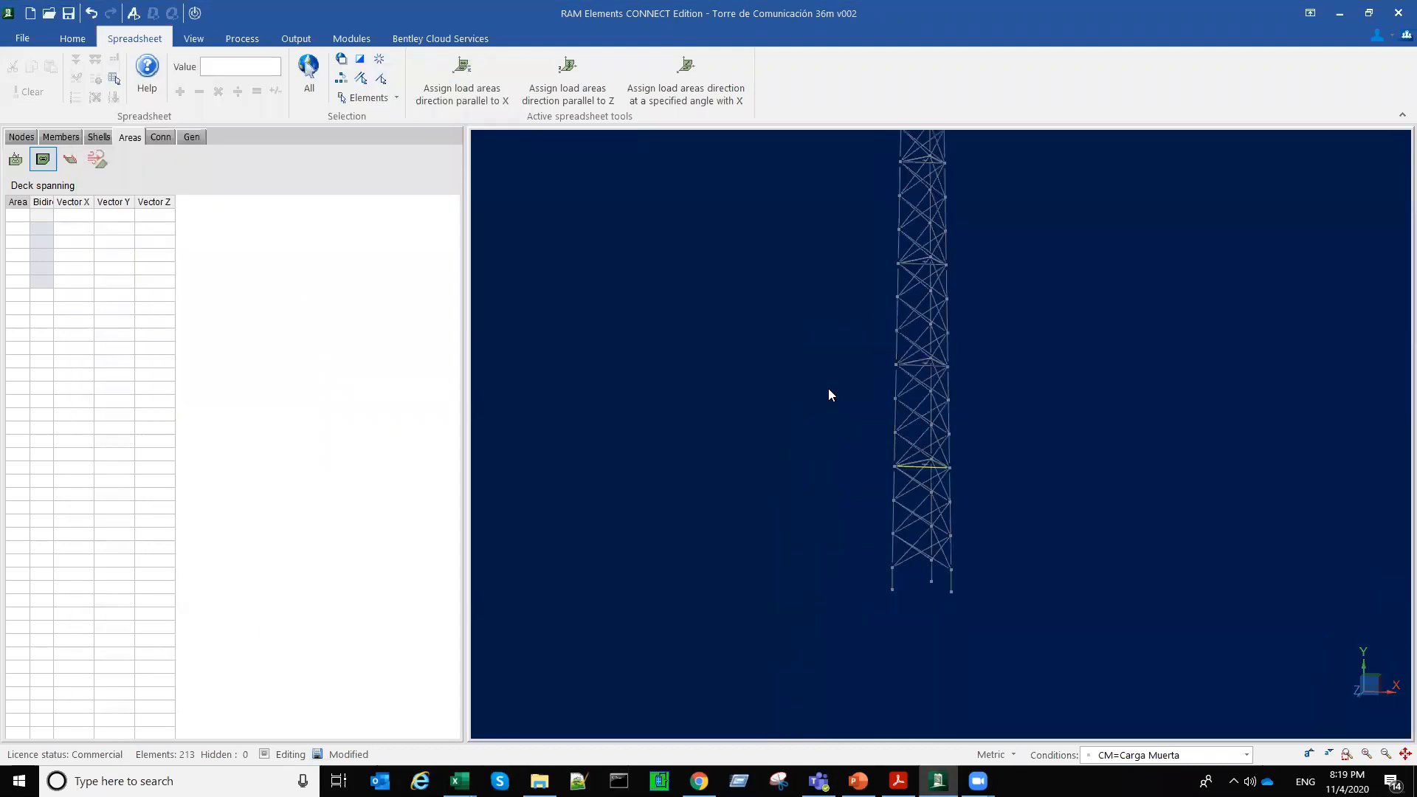
scroll(828, 389, "up", 5)
right_click(920, 440)
right_click_drag(1147, 465, 1145, 465)
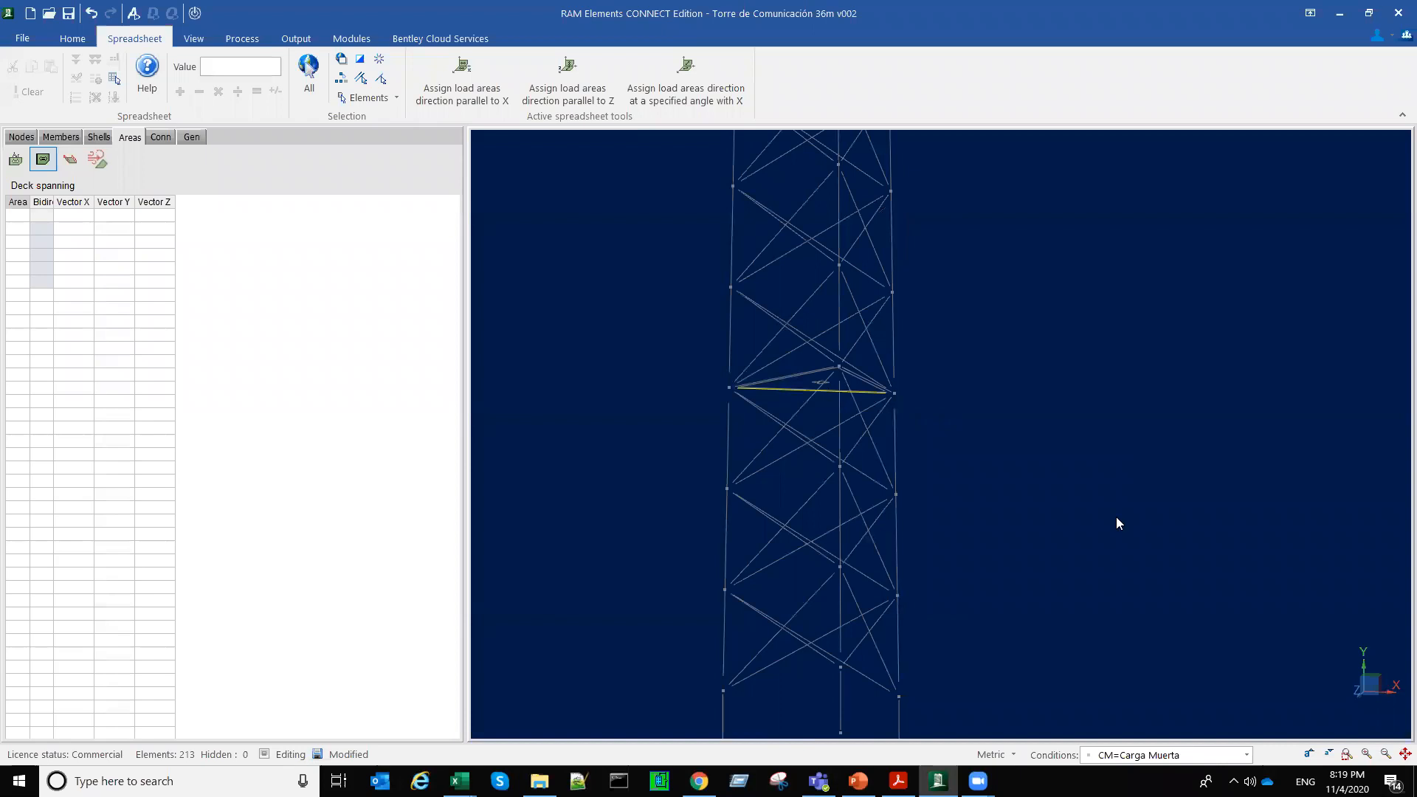
right_click_drag(1117, 518, 1129, 572)
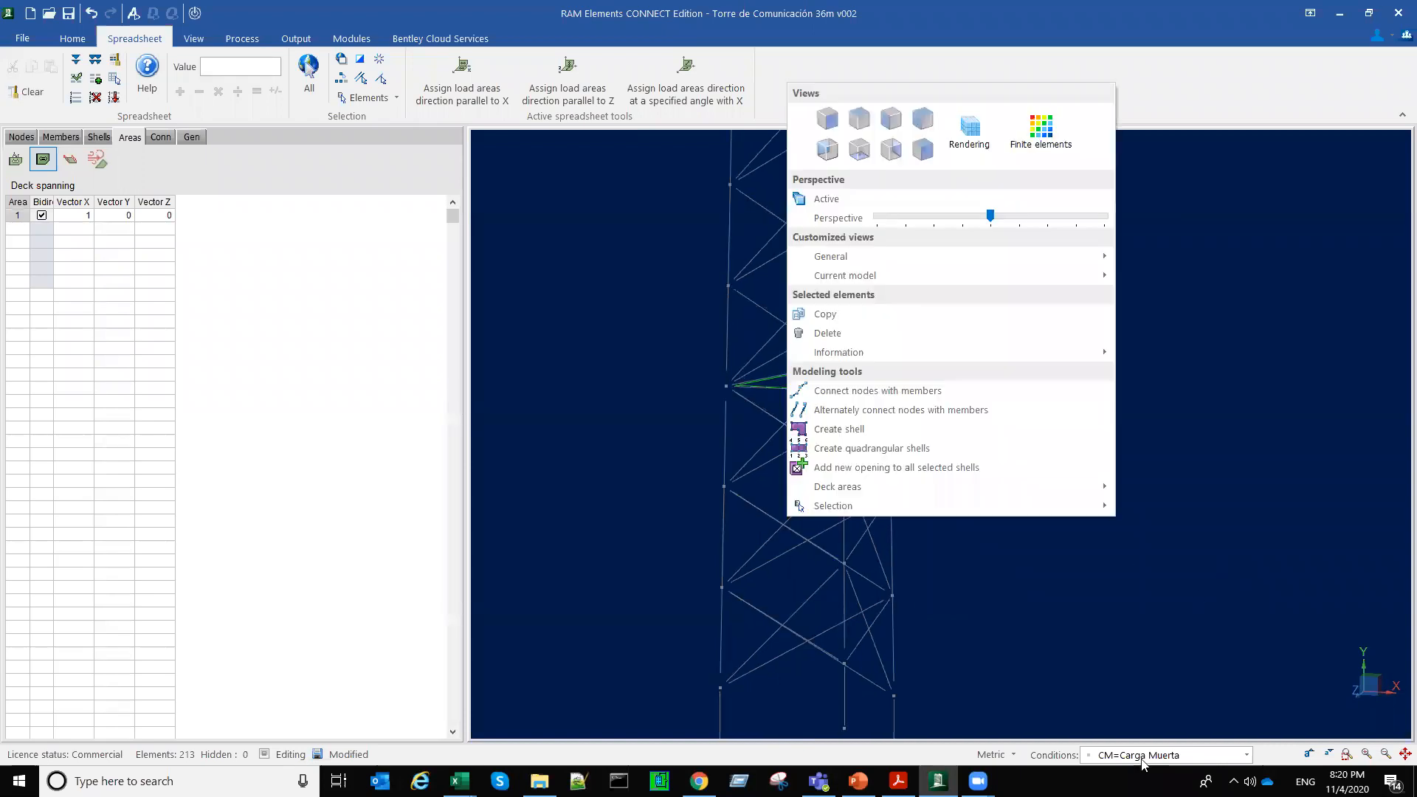
left_click(1114, 756)
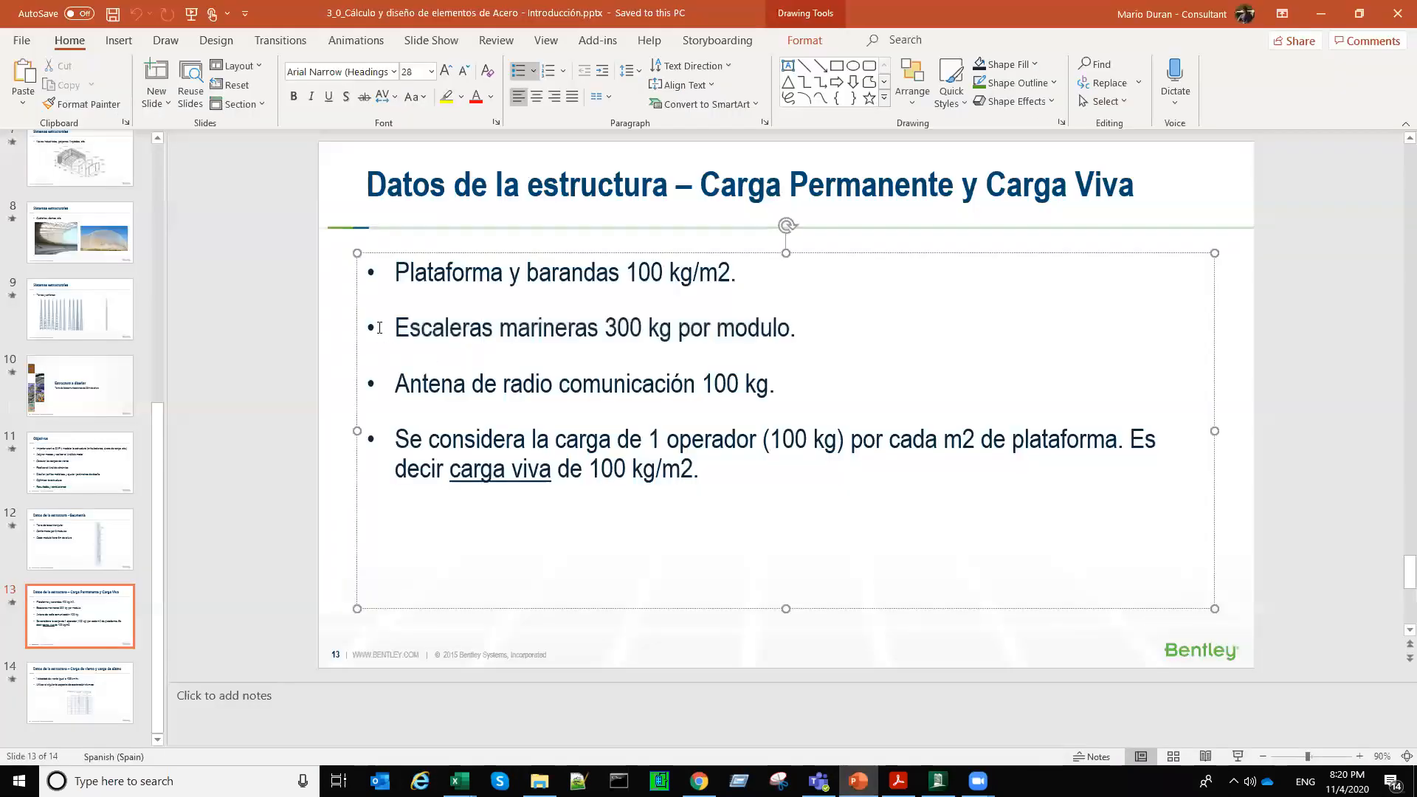
Step: Review the platform and railing, ladder and antenna weights on the permanent and live load slide in PowerPoint
left_click_drag(395, 328, 462, 328)
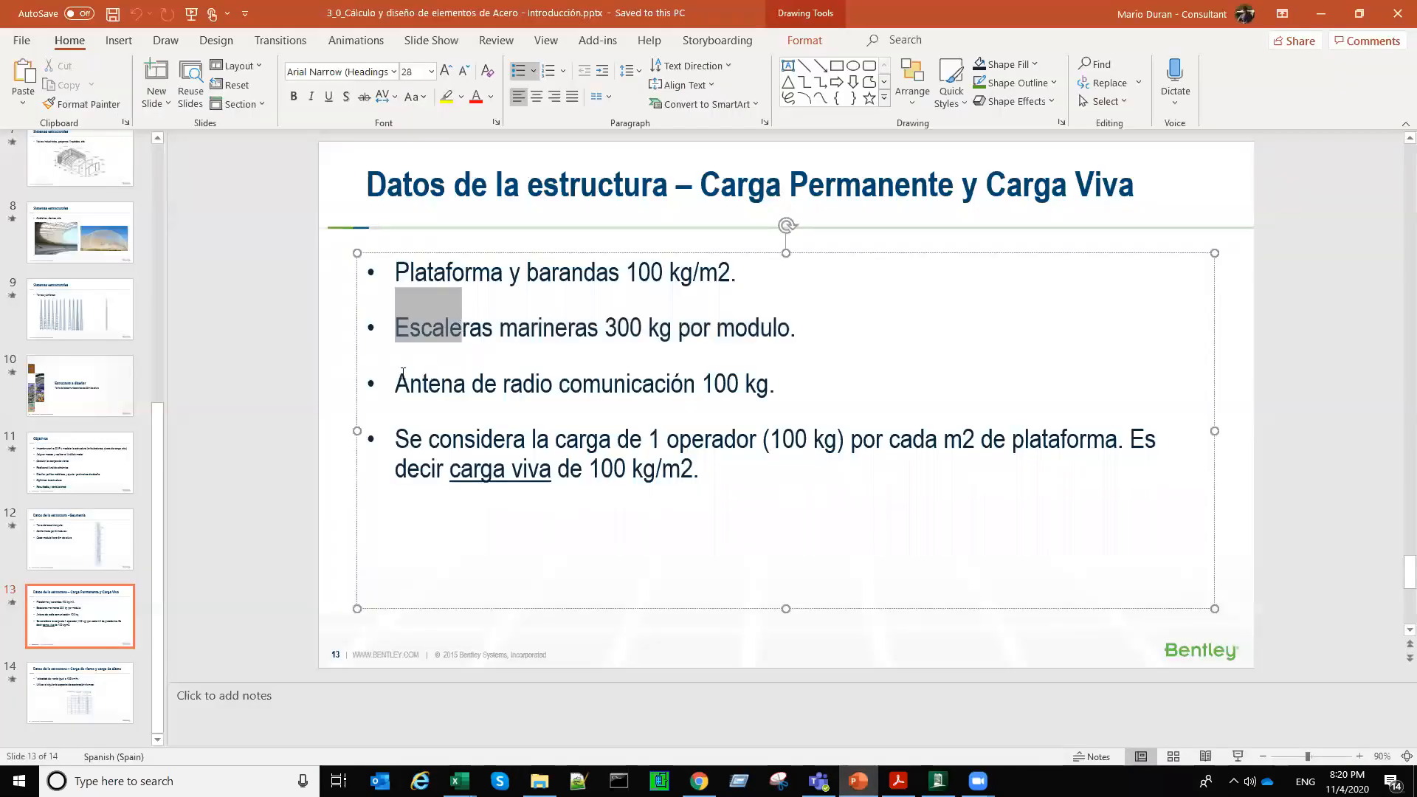
left_click_drag(396, 383, 794, 381)
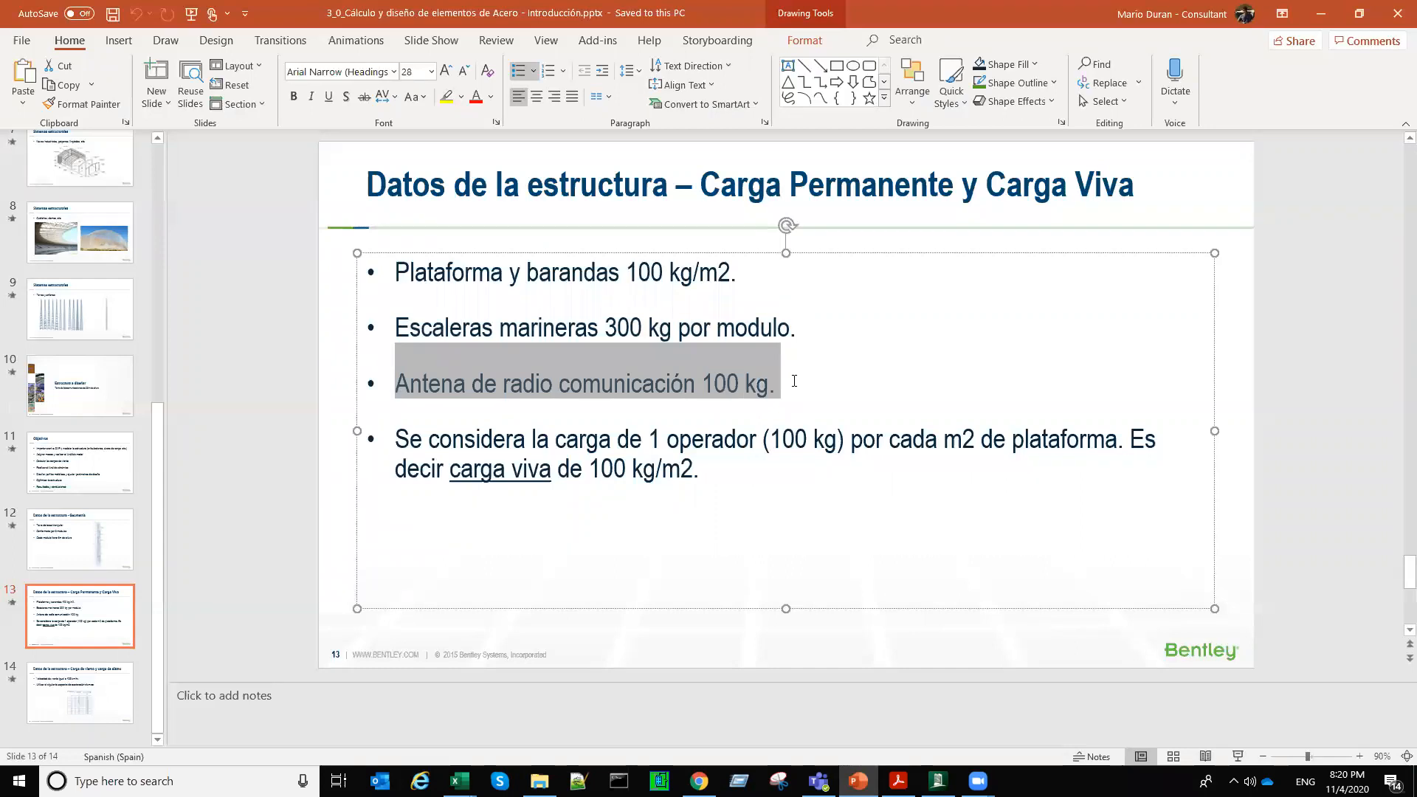
left_click(424, 326)
left_click_drag(581, 323, 784, 337)
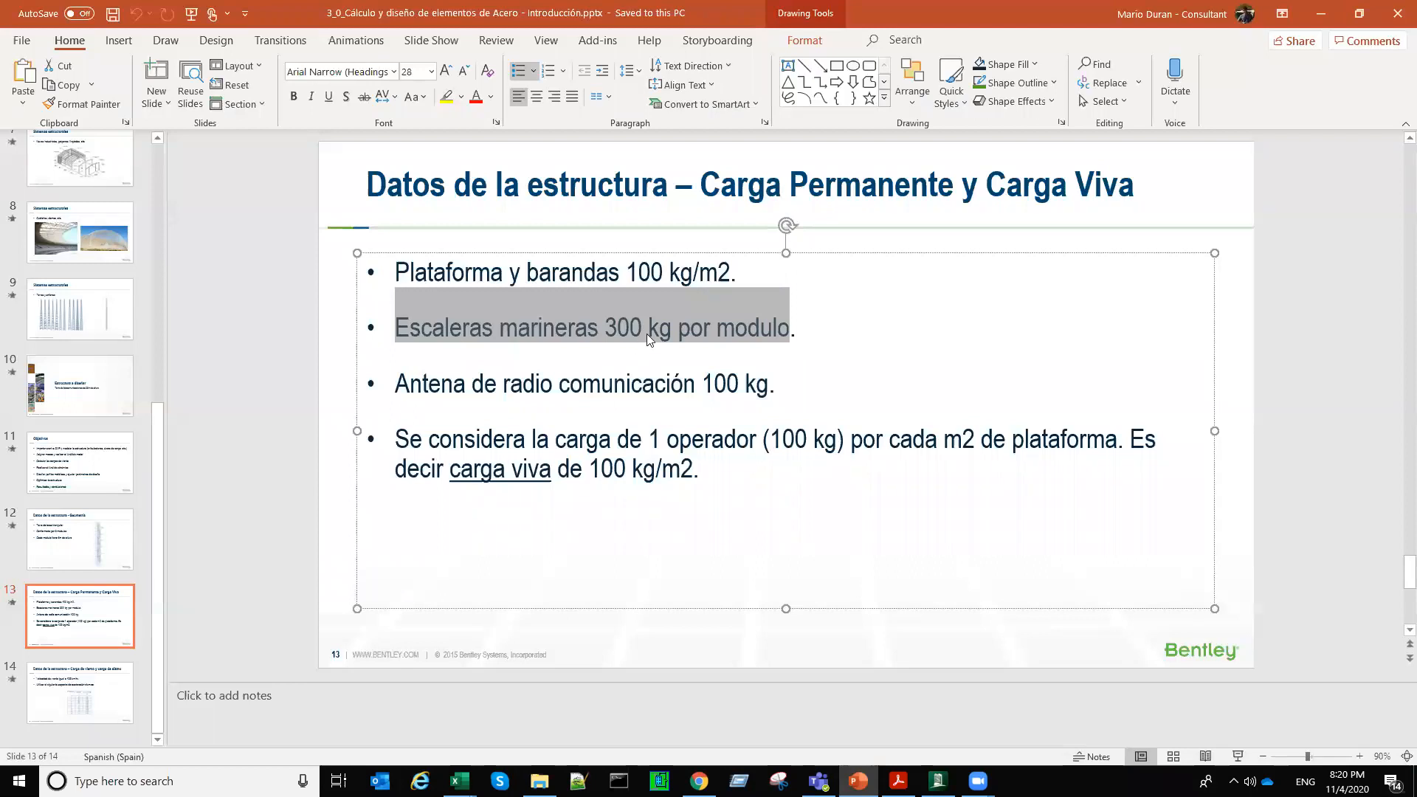
left_click(661, 272)
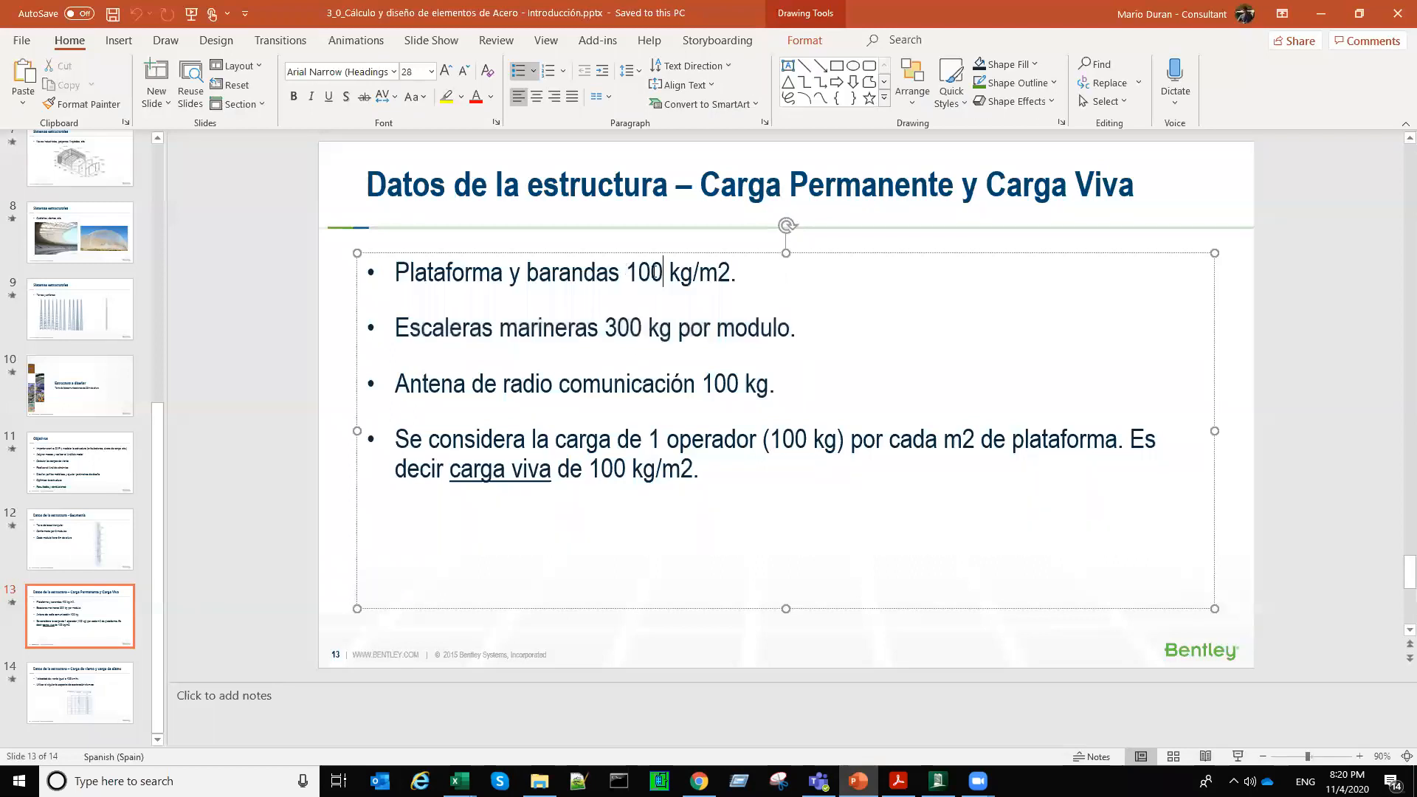
left_click_drag(627, 275, 725, 282)
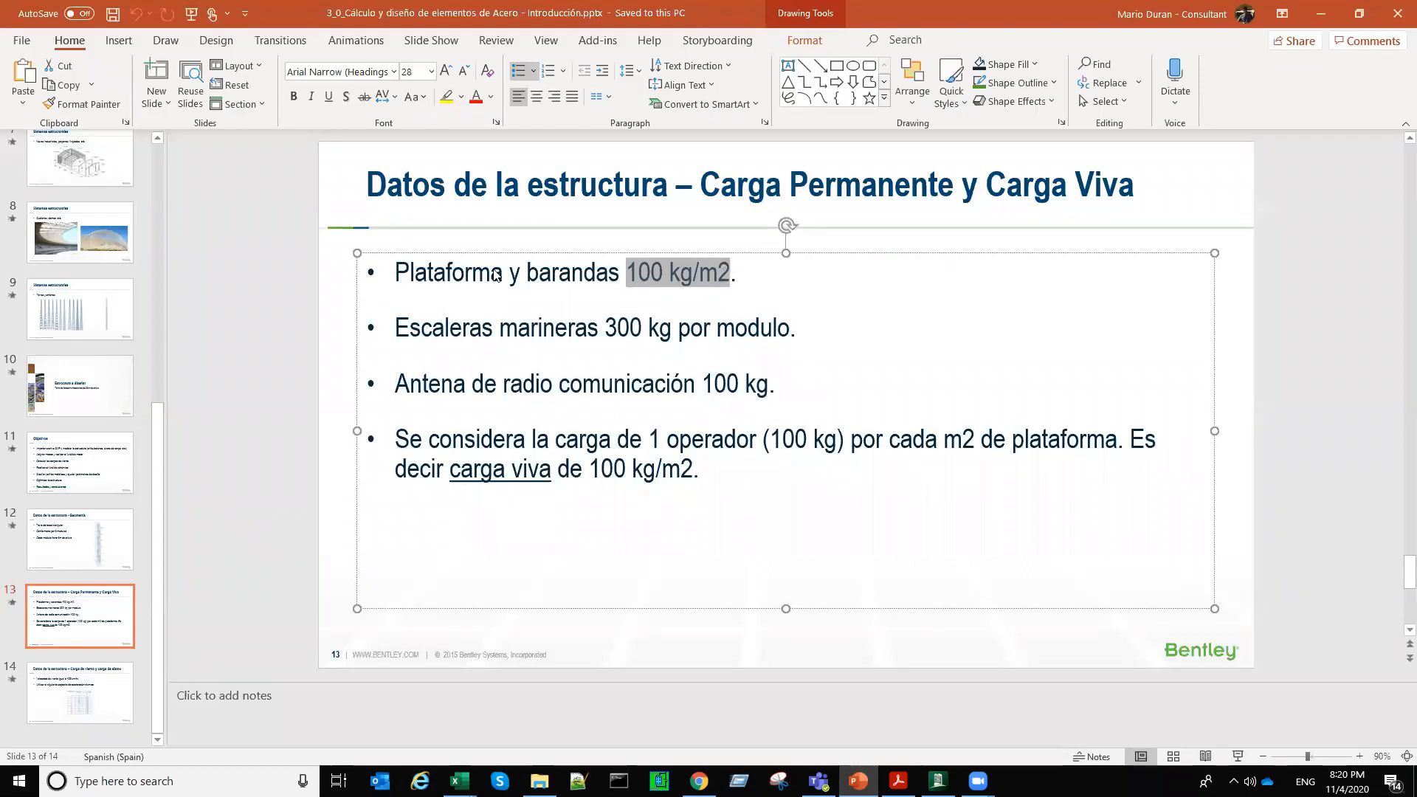
left_click(1330, 22)
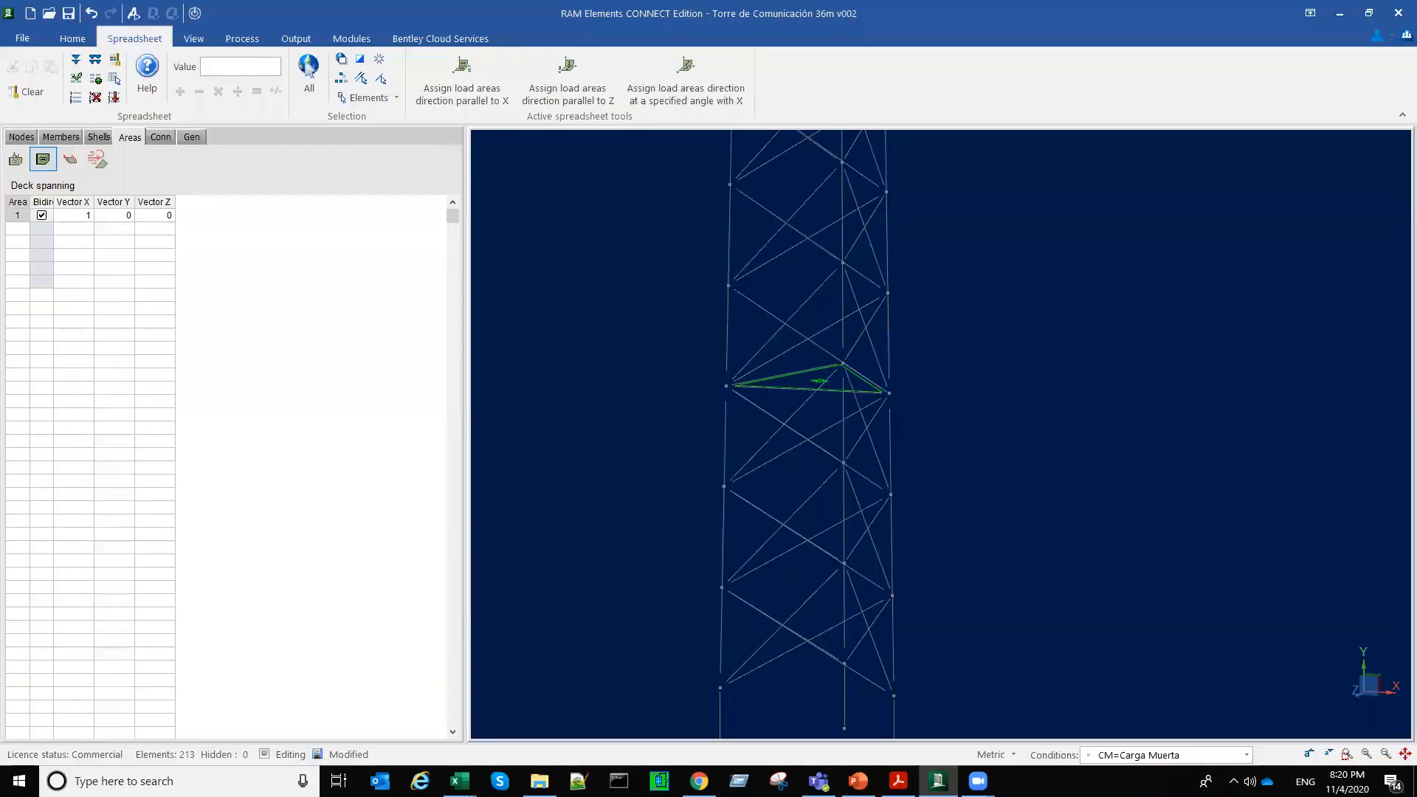
Step: Switch to the ladder load workbook in Excel and check Plataforma 2's distributed load Q
left_click(459, 780)
left_click(414, 736)
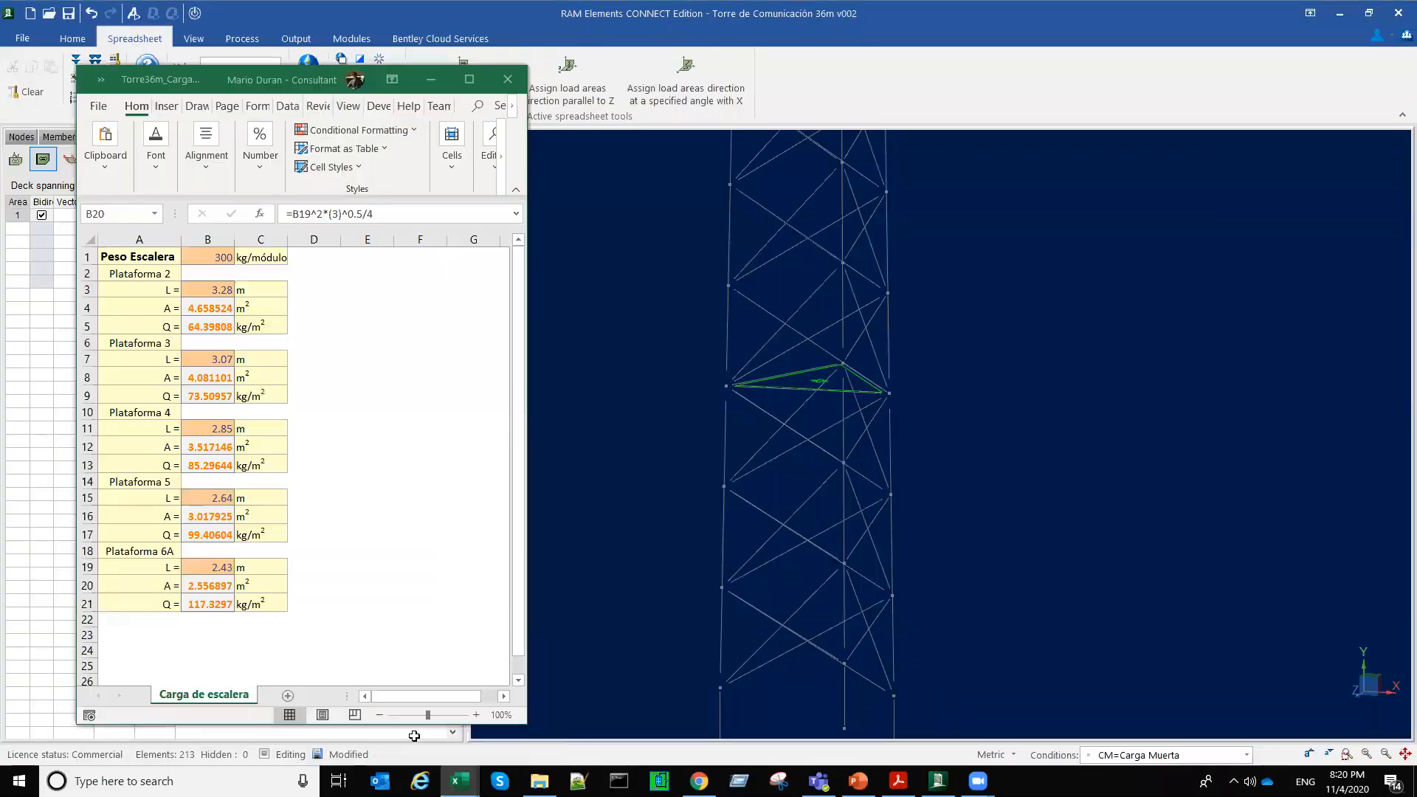
left_click(202, 581)
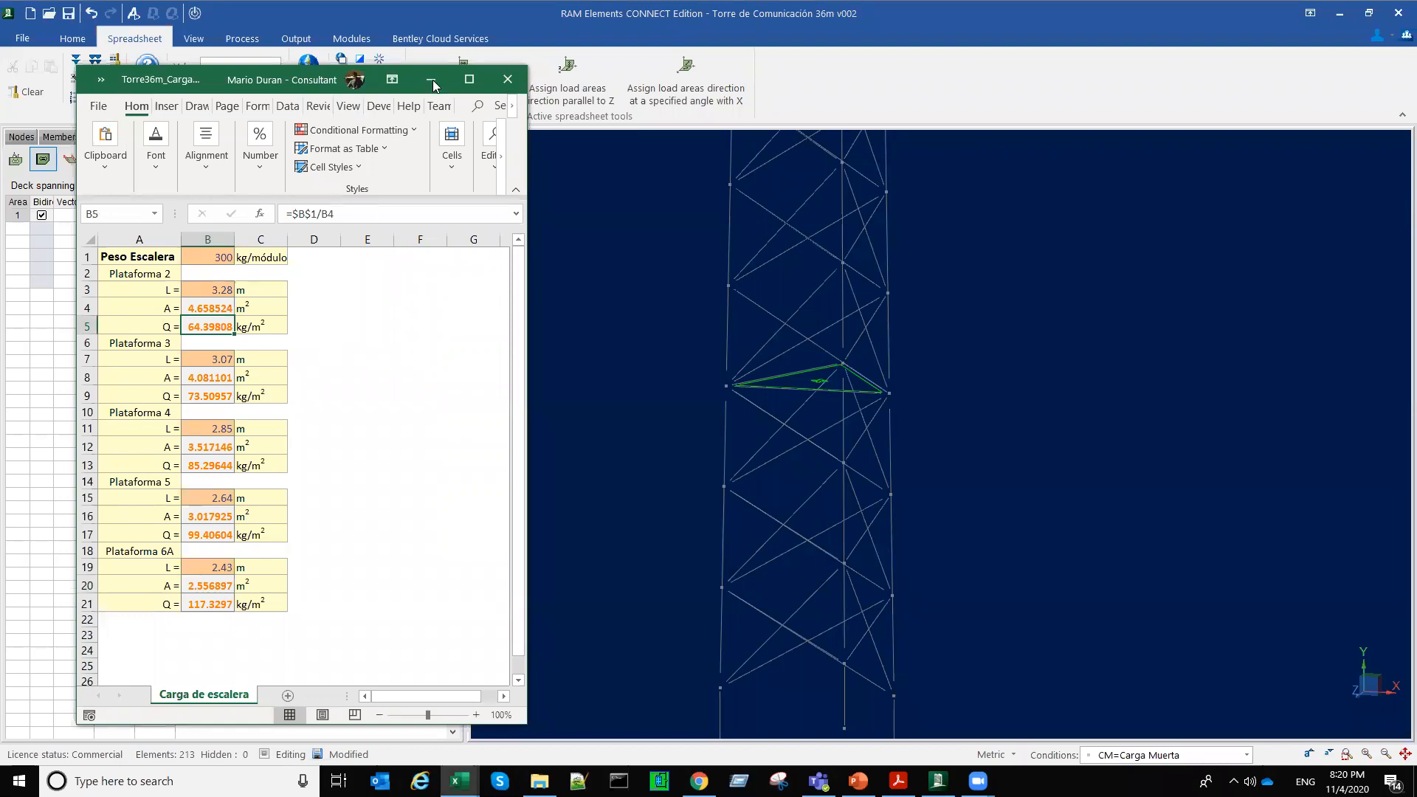
Step: In RAM Elements, assign the lowest platform's load area a 164 kg/m2 surface load acting downwards in the -Y direction
left_click(70, 162)
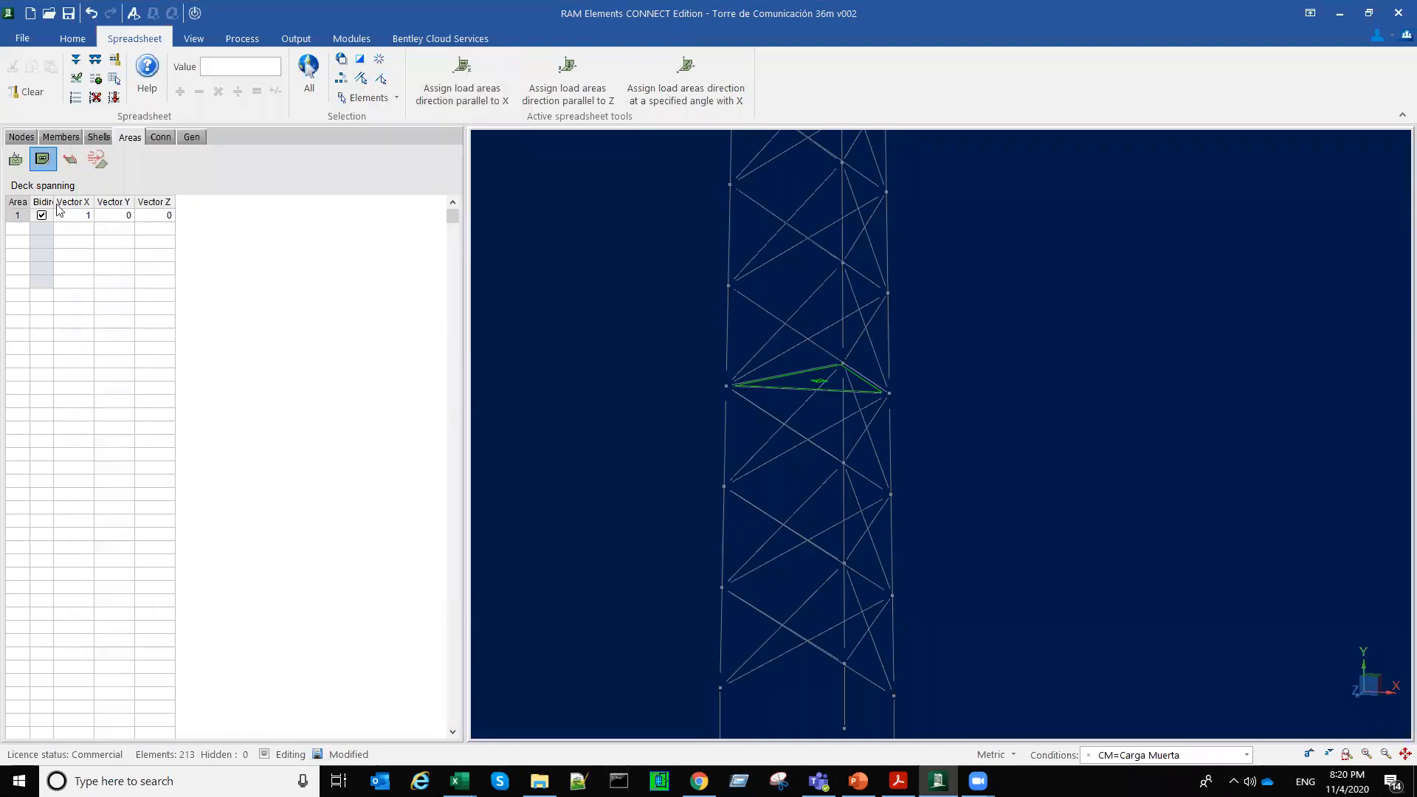
left_click(70, 159)
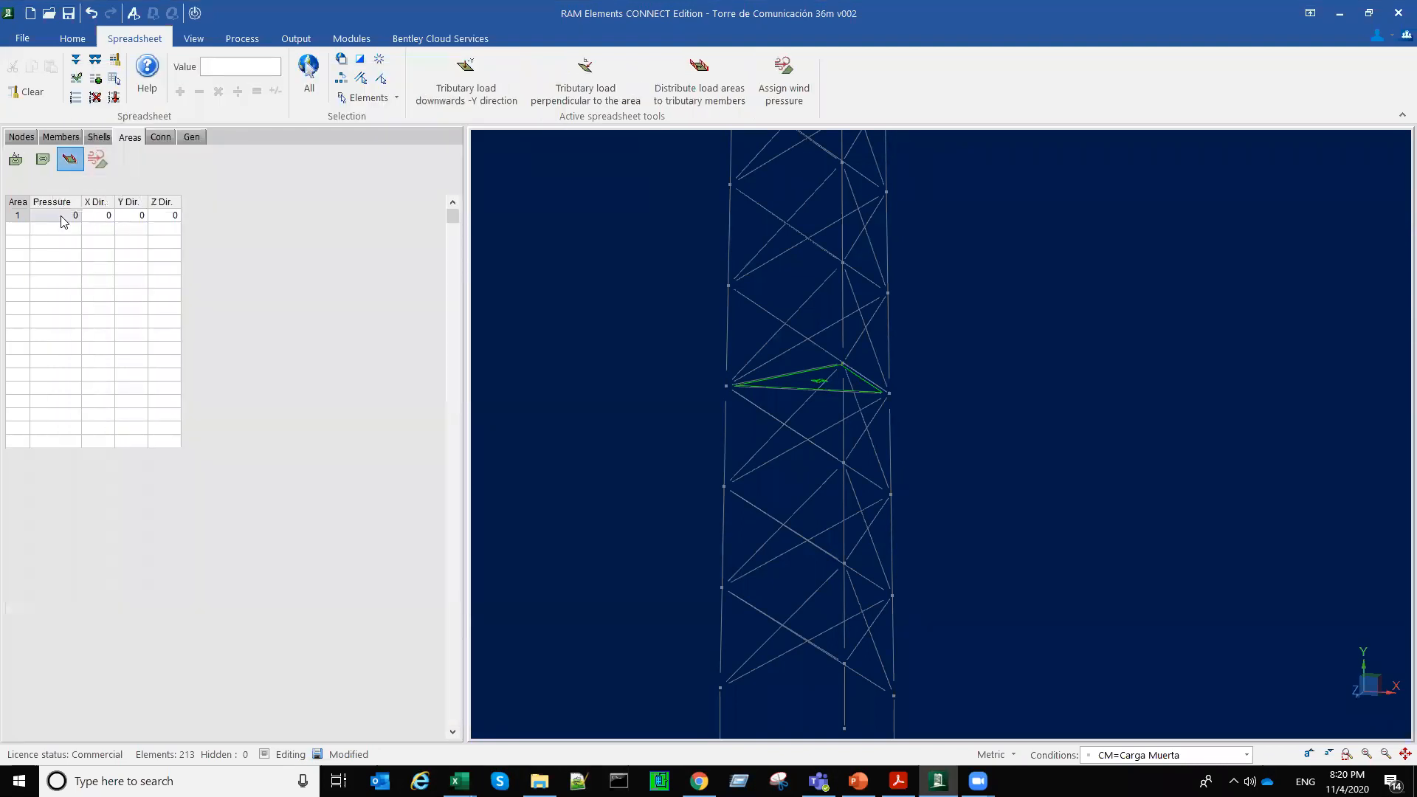
left_click(62, 217)
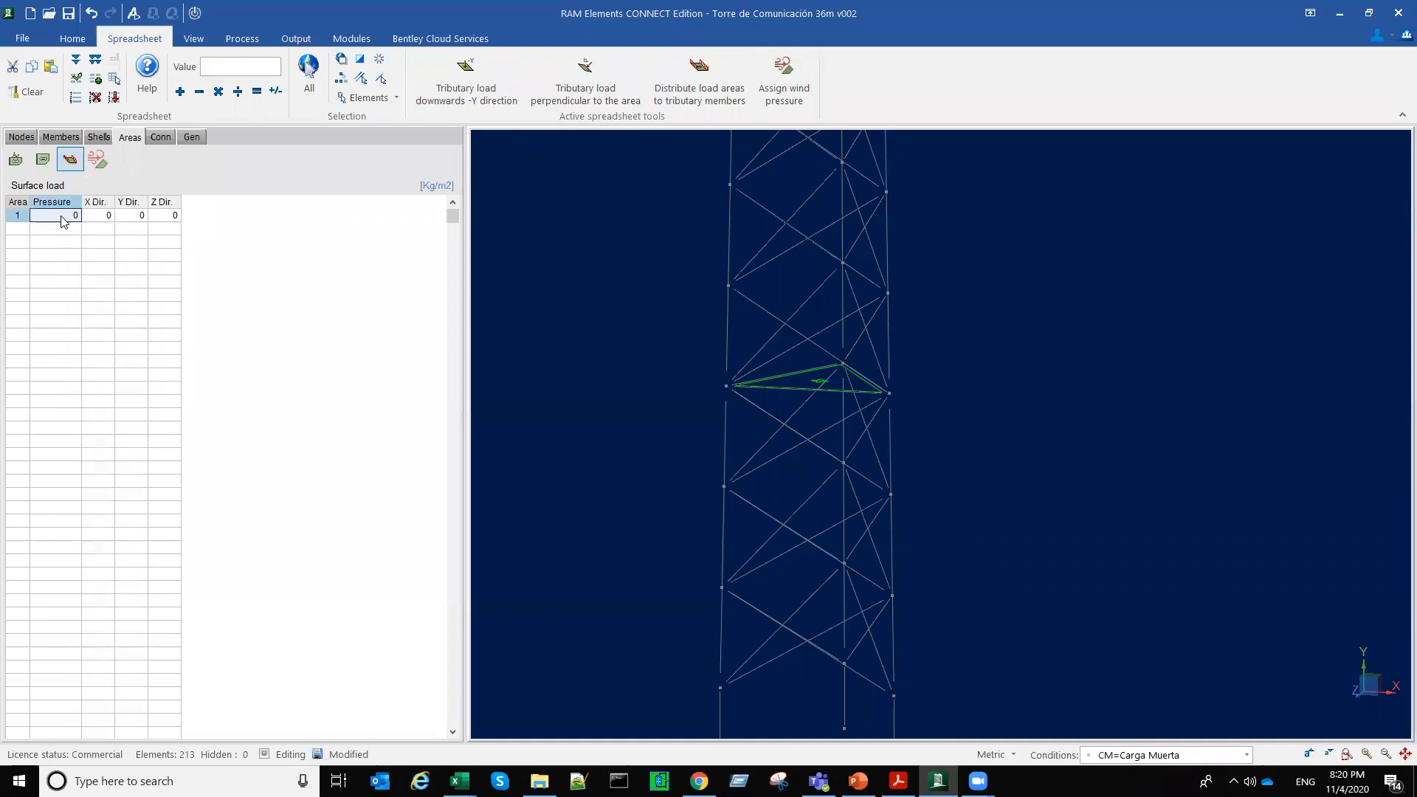
type("164")
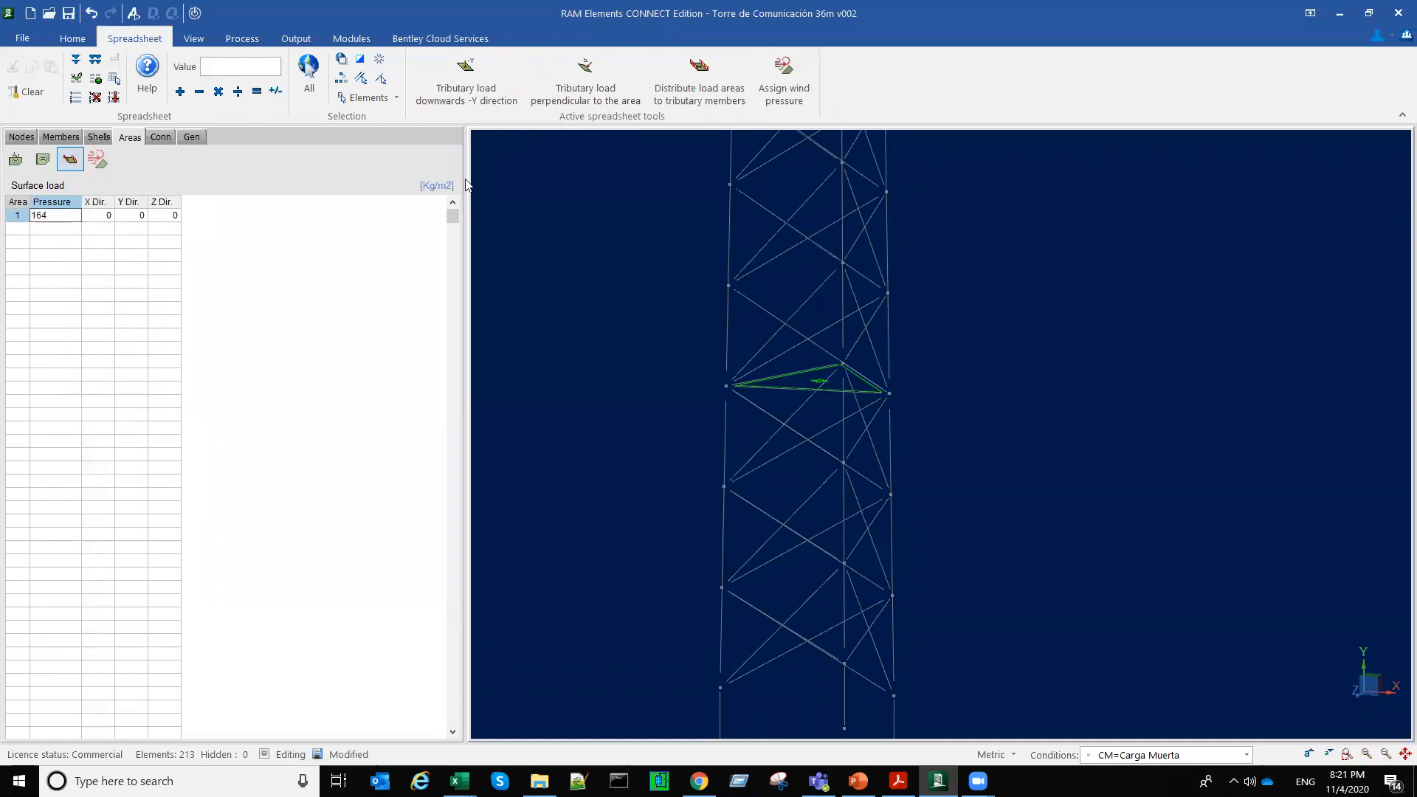
key("Return")
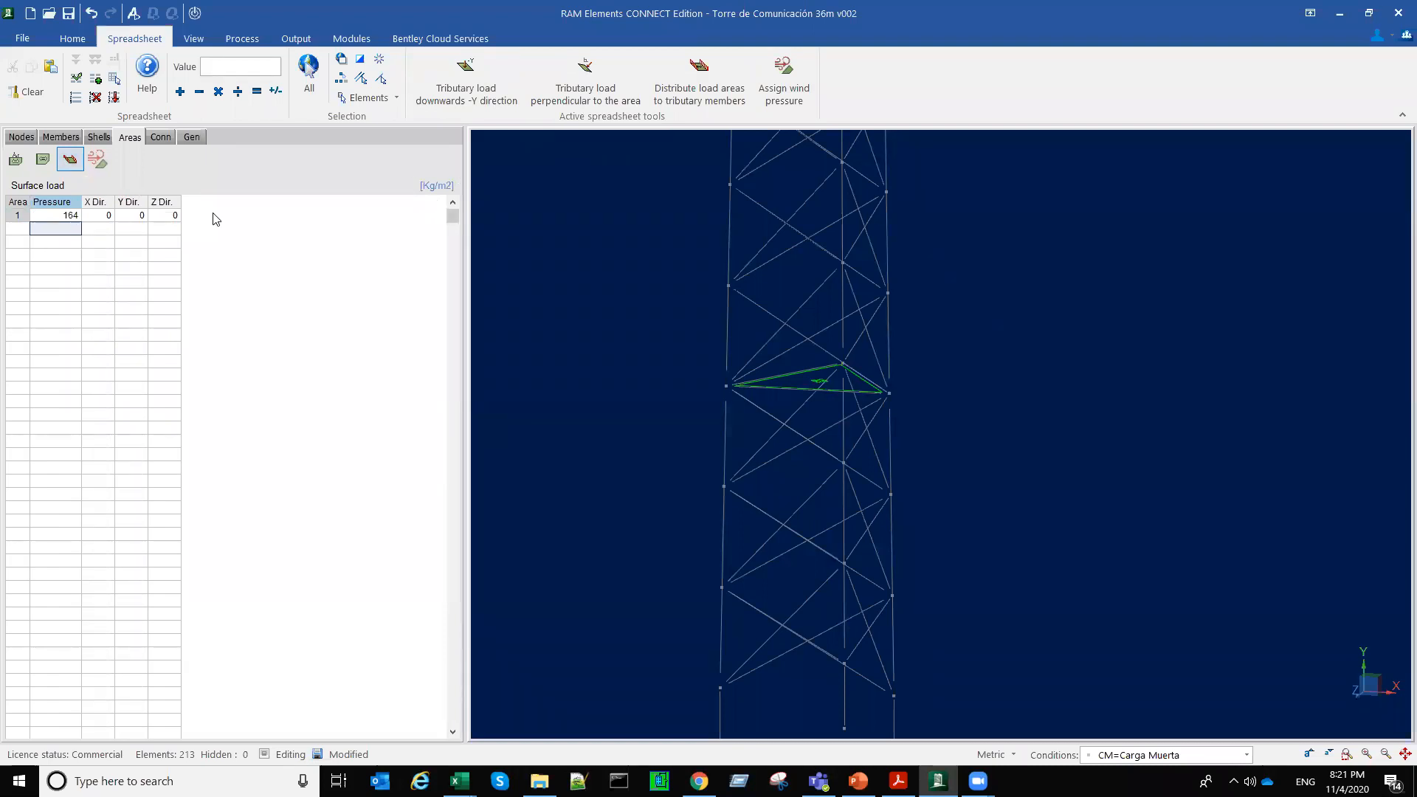
key("Up")
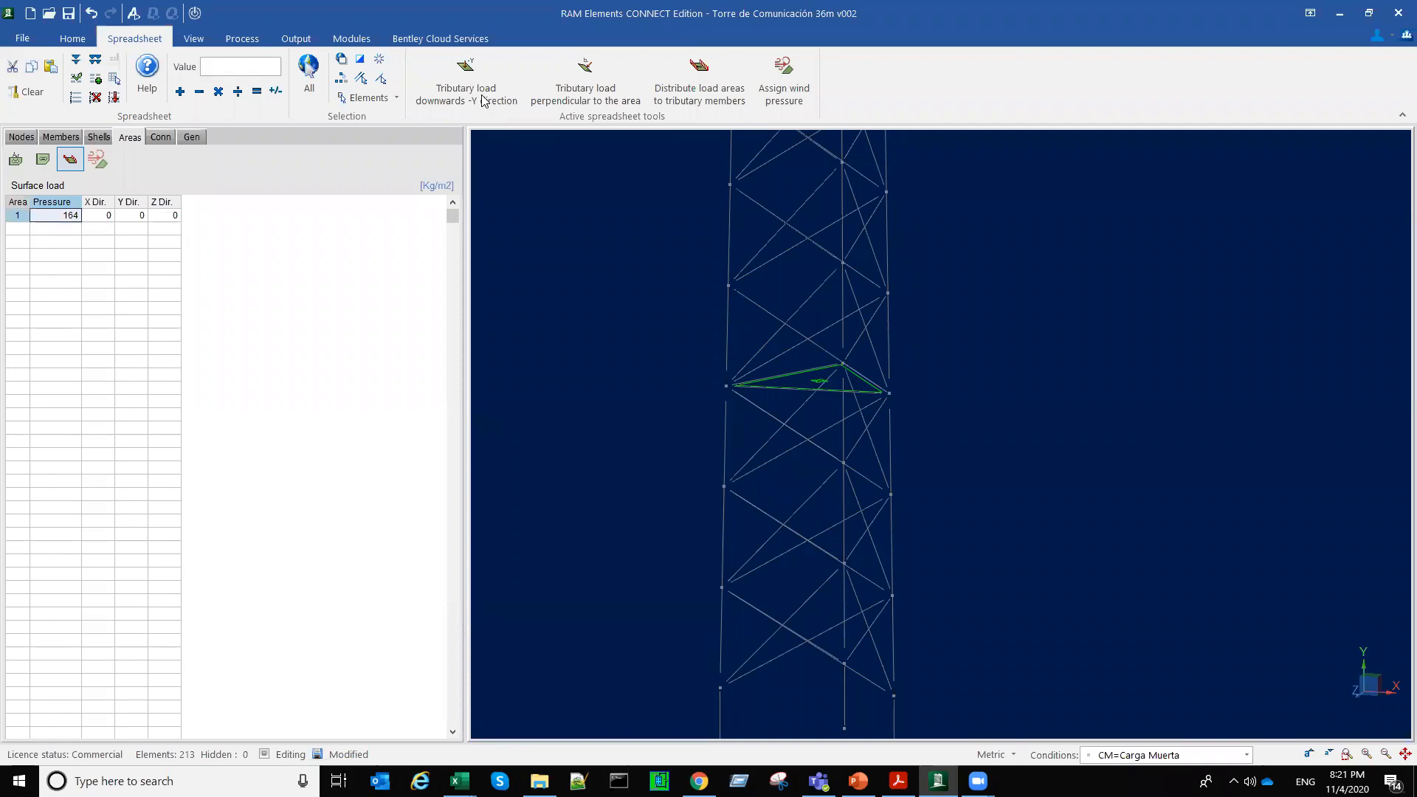
left_click(482, 99)
scroll(819, 396, "up", 5)
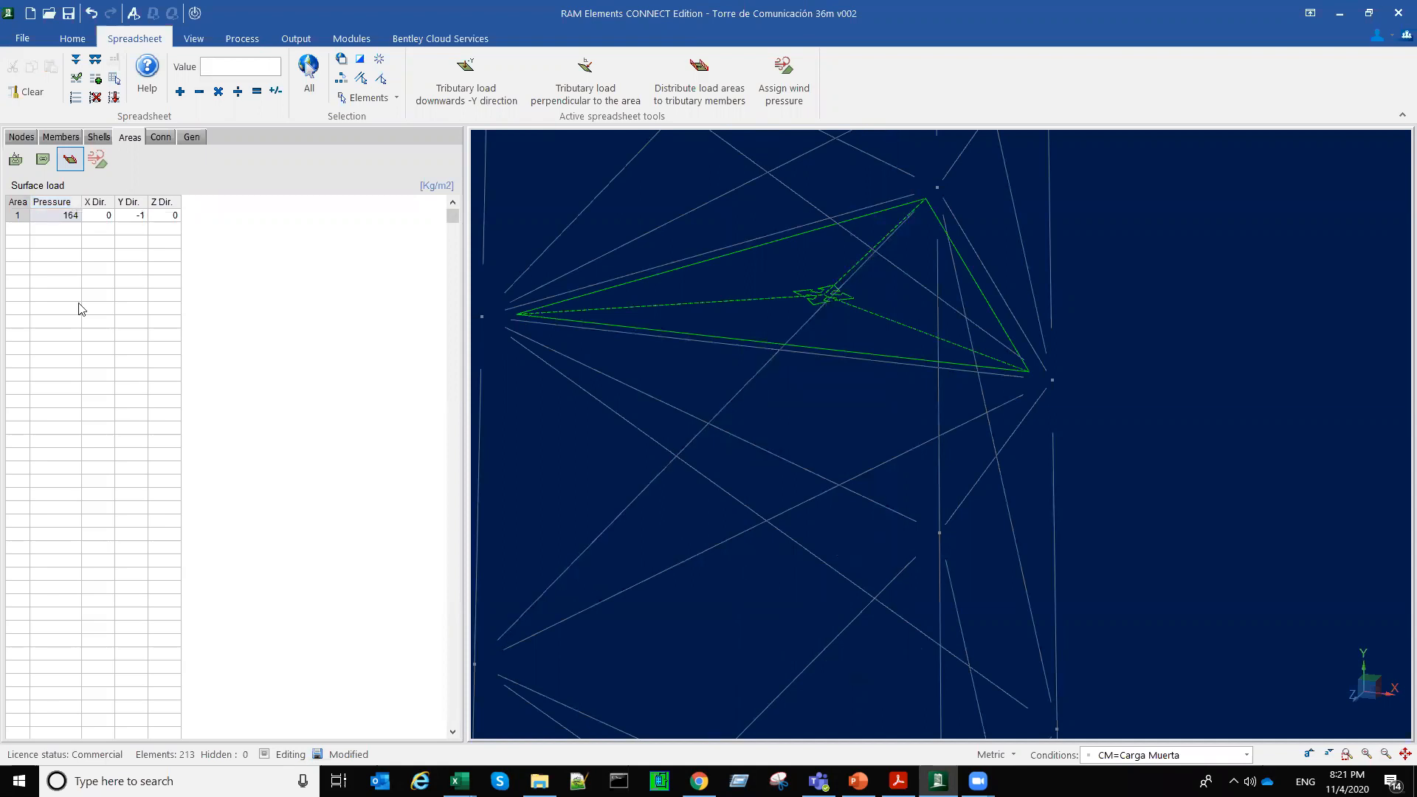
Step: Assign the second platform's load area a 174 kg/m2 downward (-Y) surface load, based on Plataforma 3's distributed load in the Excel workbook
scroll(737, 408, "down", 3)
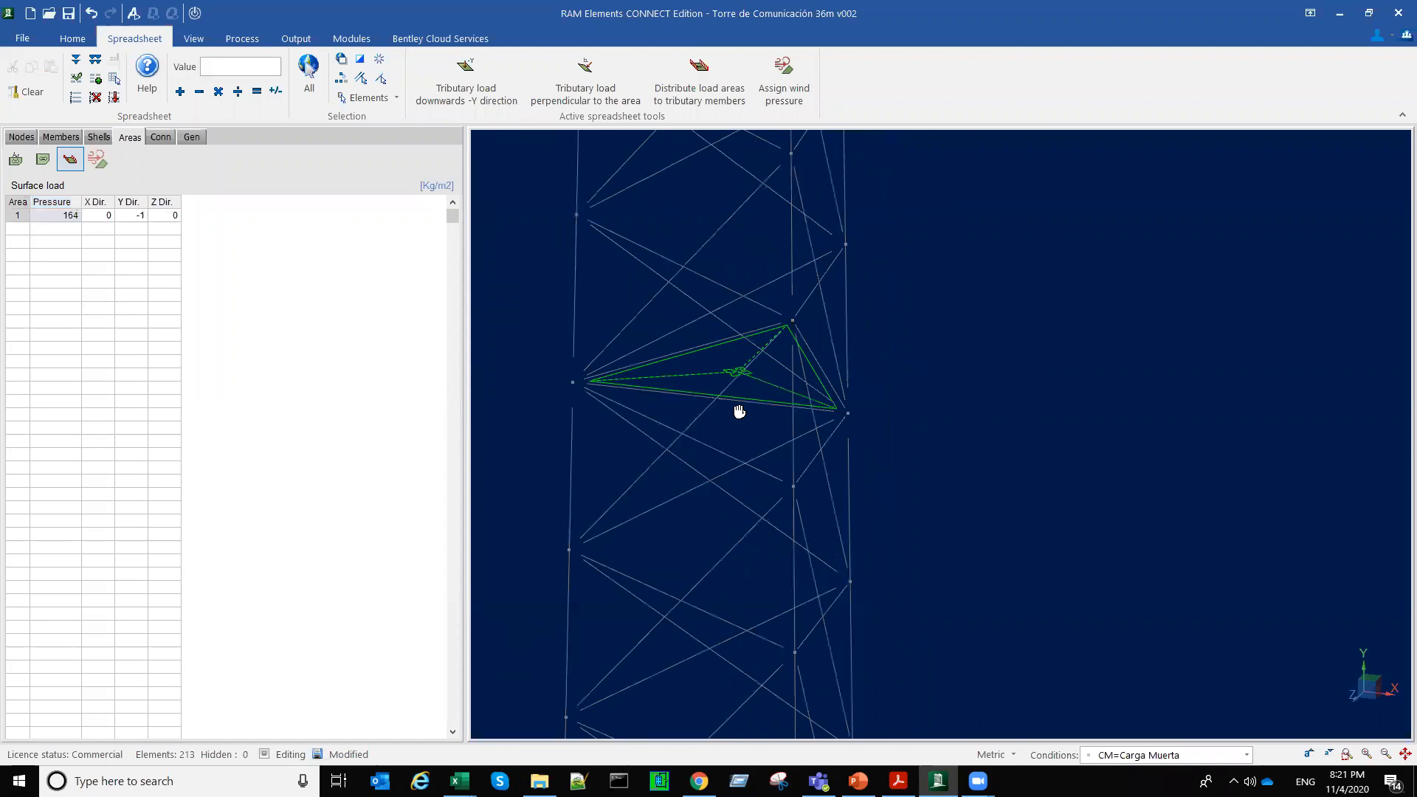
middle_click_drag(770, 596, 776, 618)
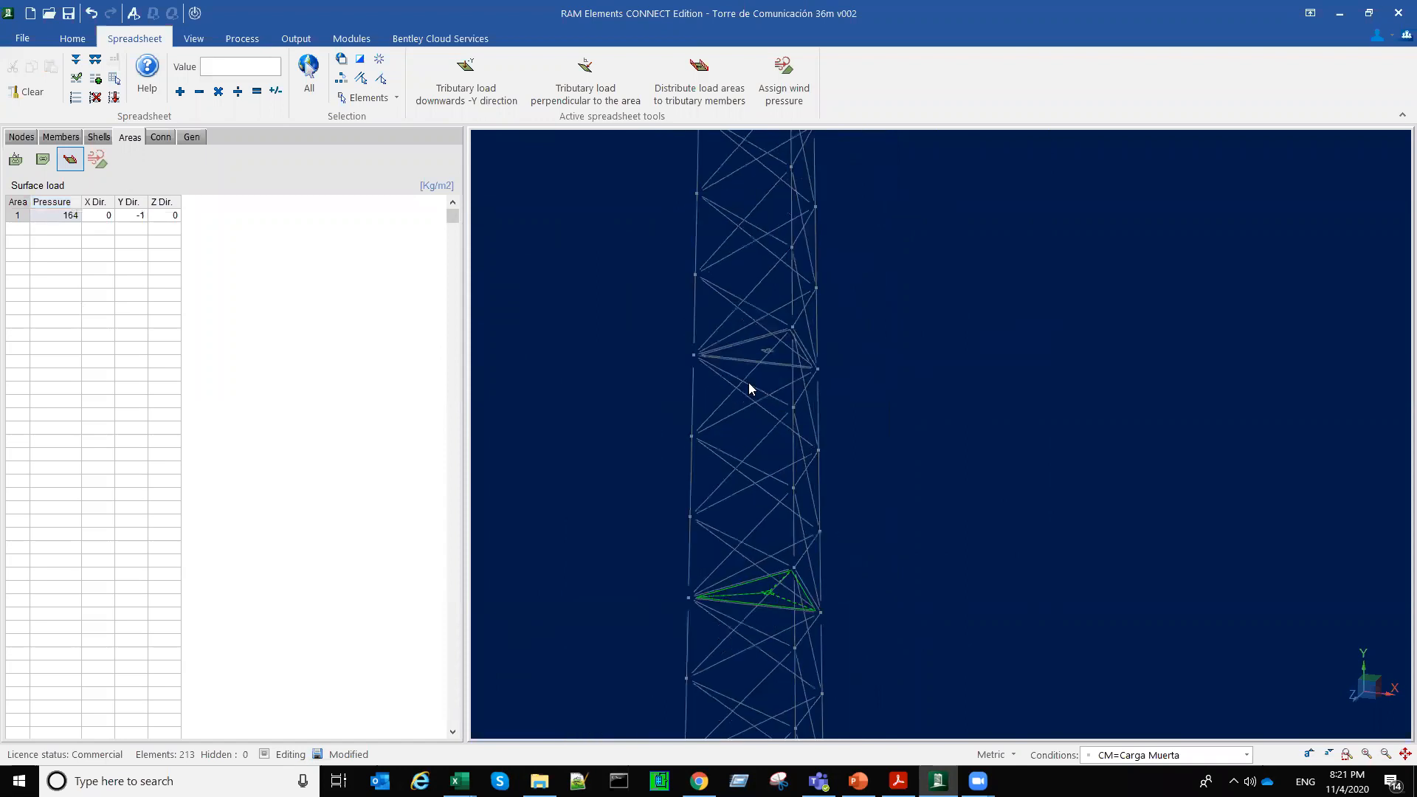
scroll(762, 341, "up", 2)
left_click(762, 341)
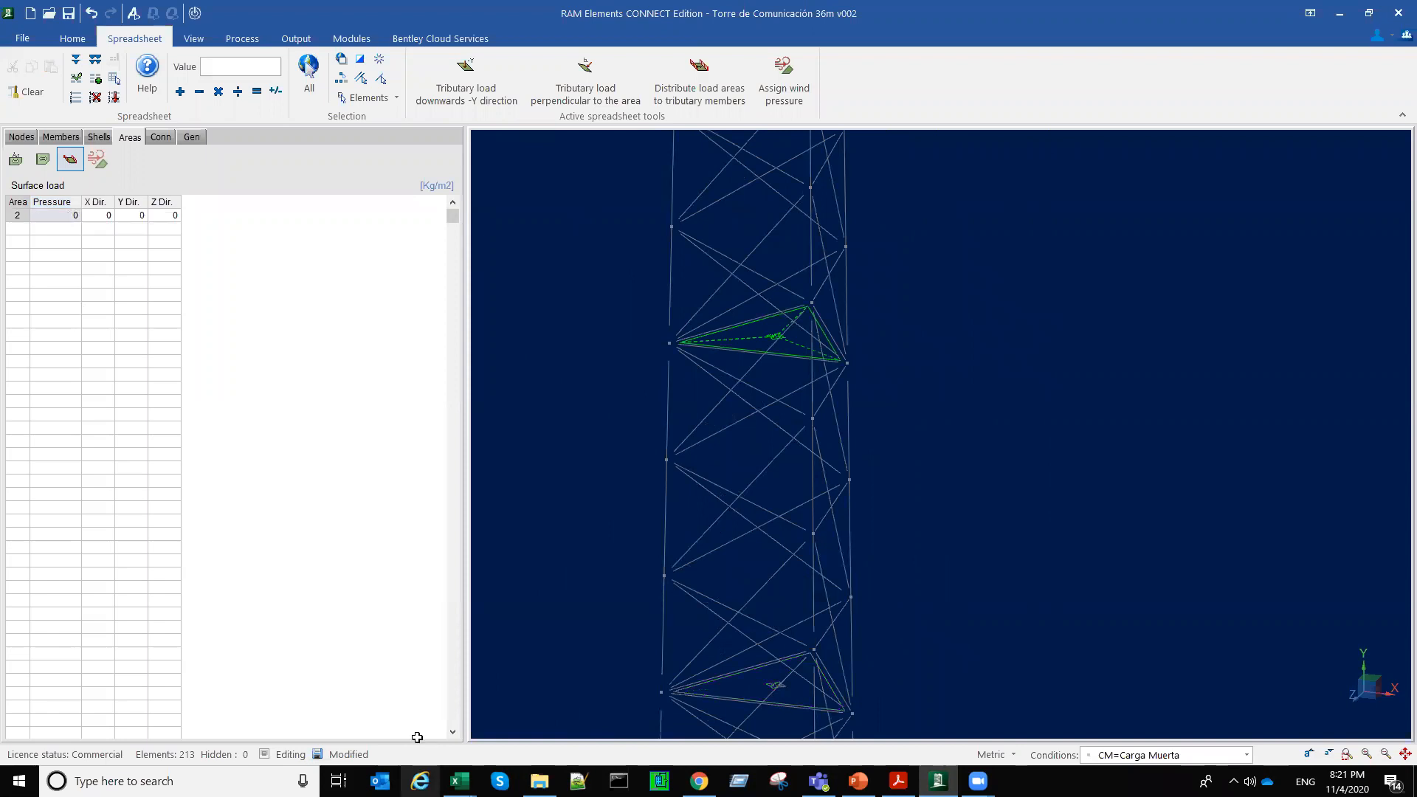
left_click(216, 404)
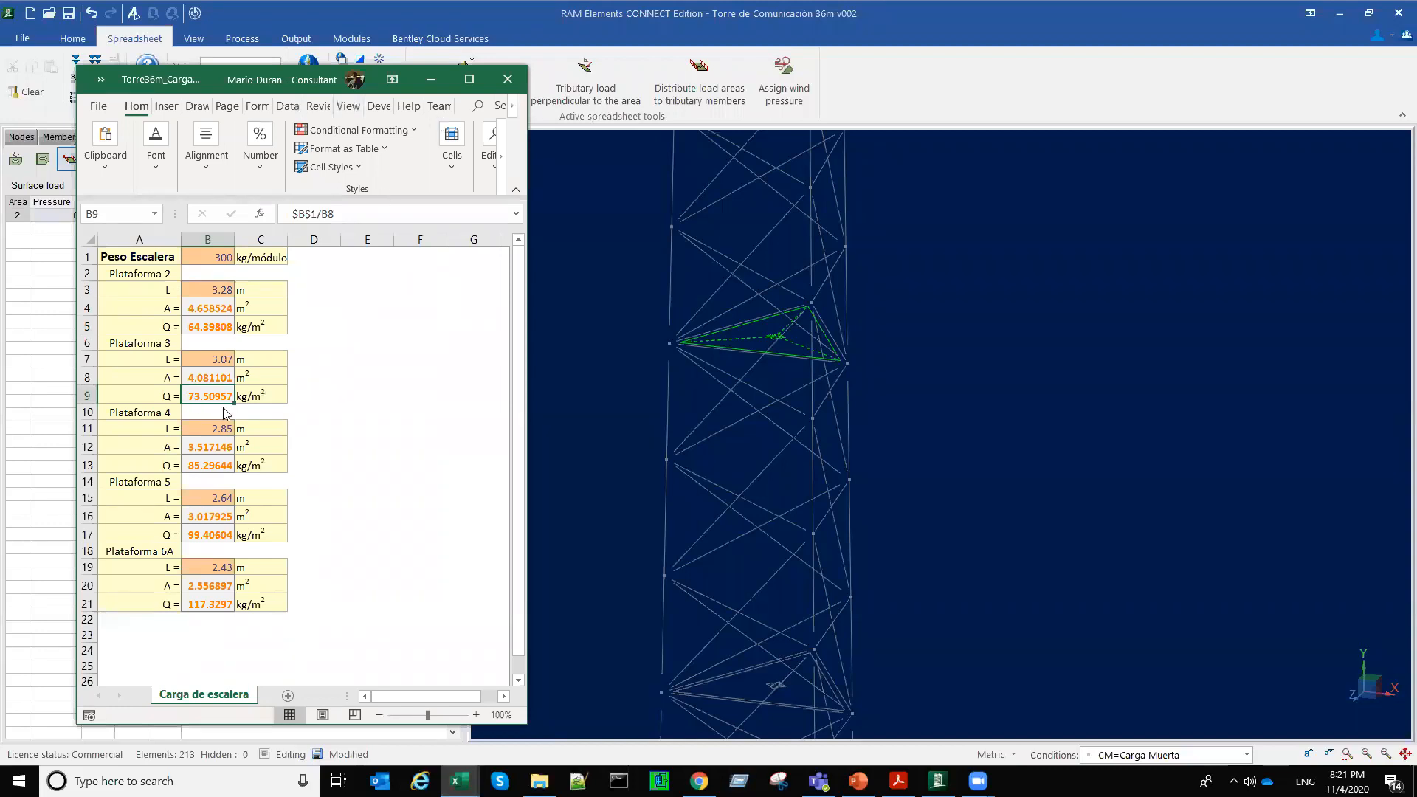
left_click(64, 218)
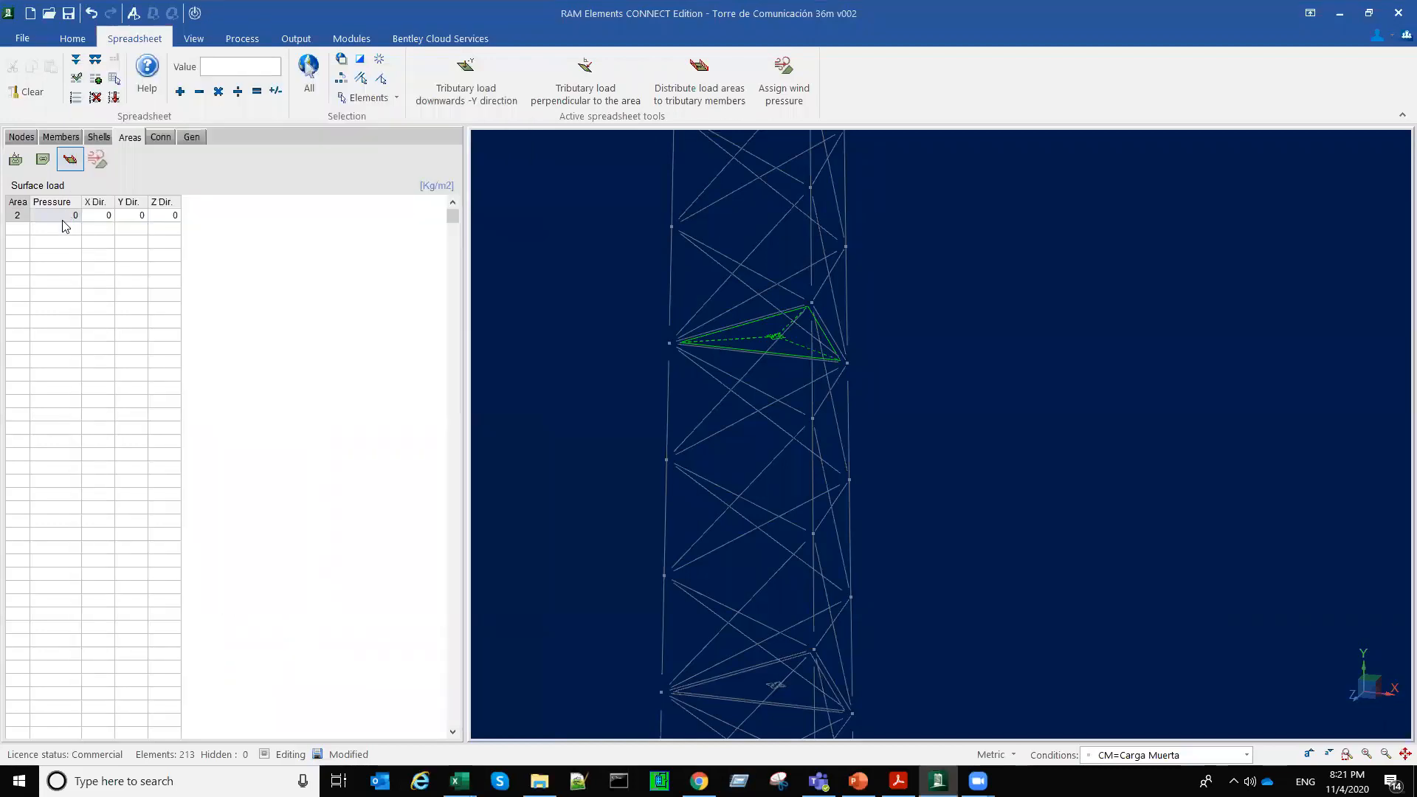
type("174")
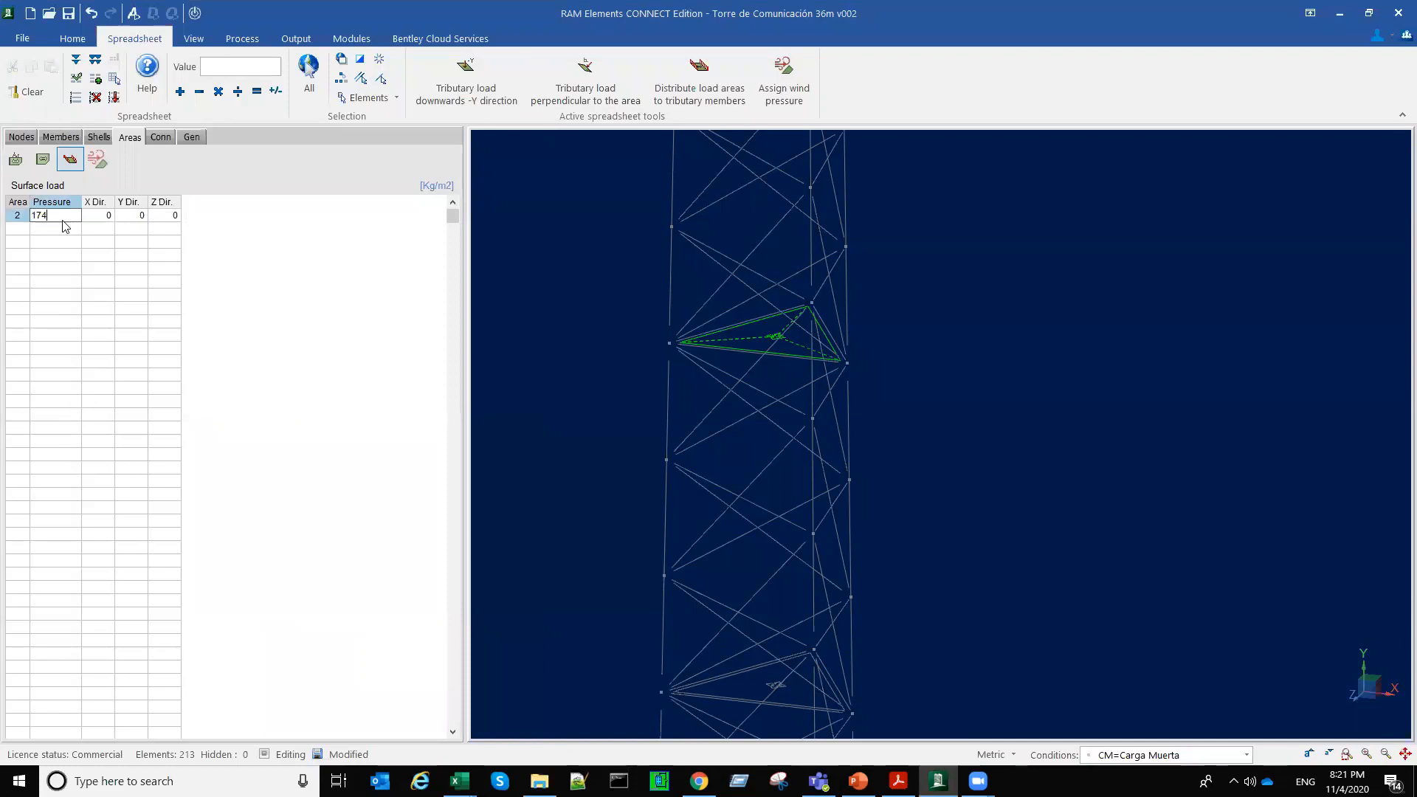
key("Return")
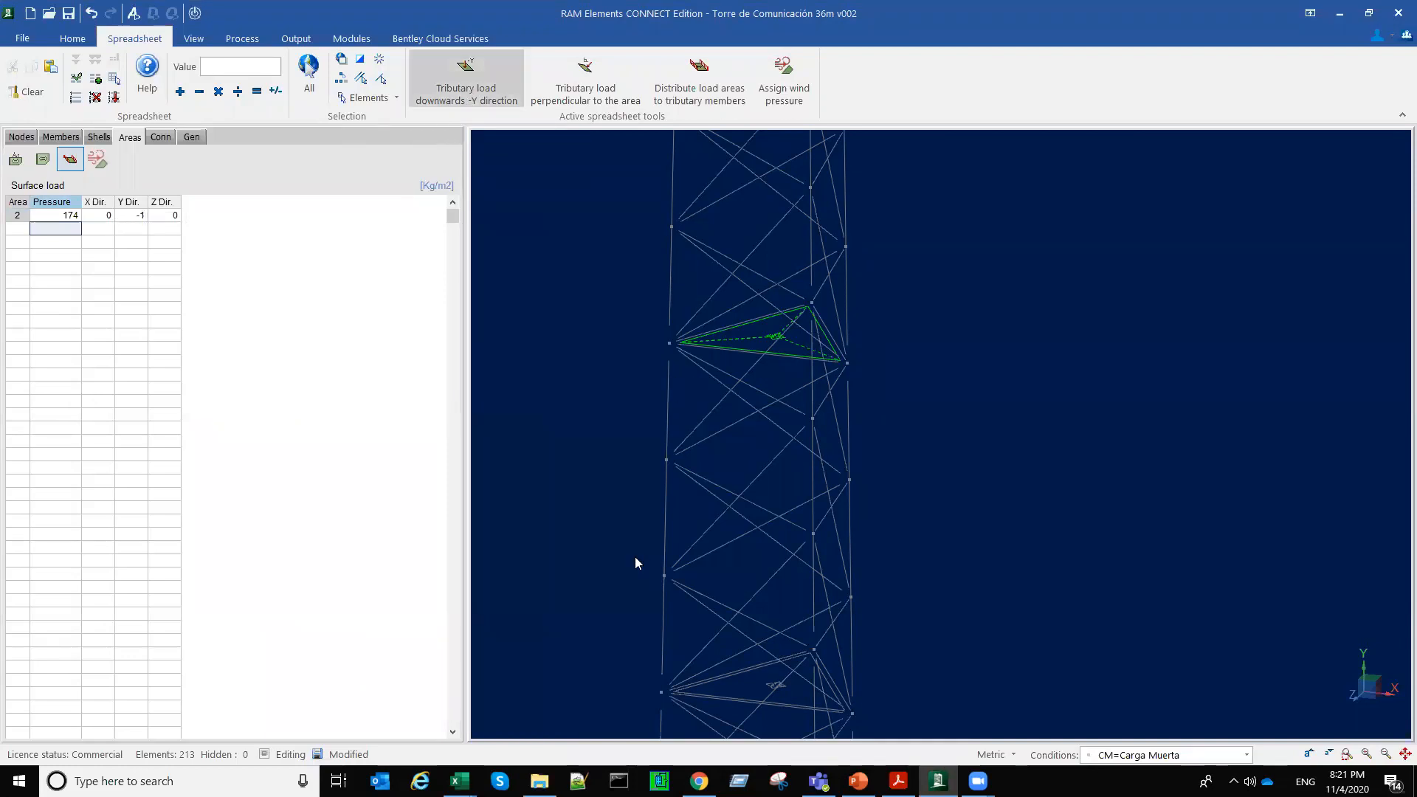
Step: Assign the third platform's load area a 185 kg/m2 downward (-Y) surface load, based on Plataforma 4's distributed load in the Excel workbook
scroll(693, 324, "down", 1)
middle_click_drag(693, 323, 630, 600)
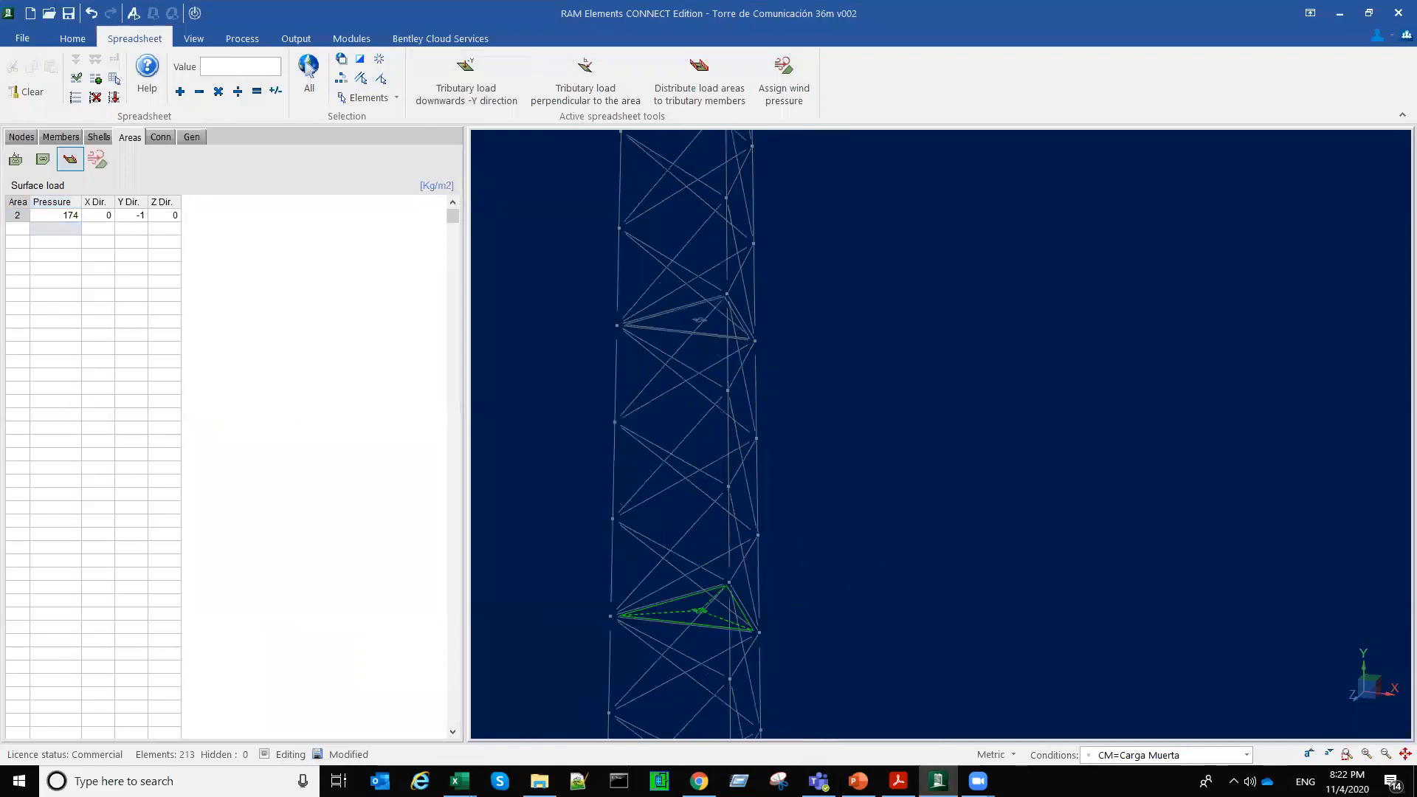
scroll(700, 329, "up", 2)
left_click(699, 318)
left_click(452, 772)
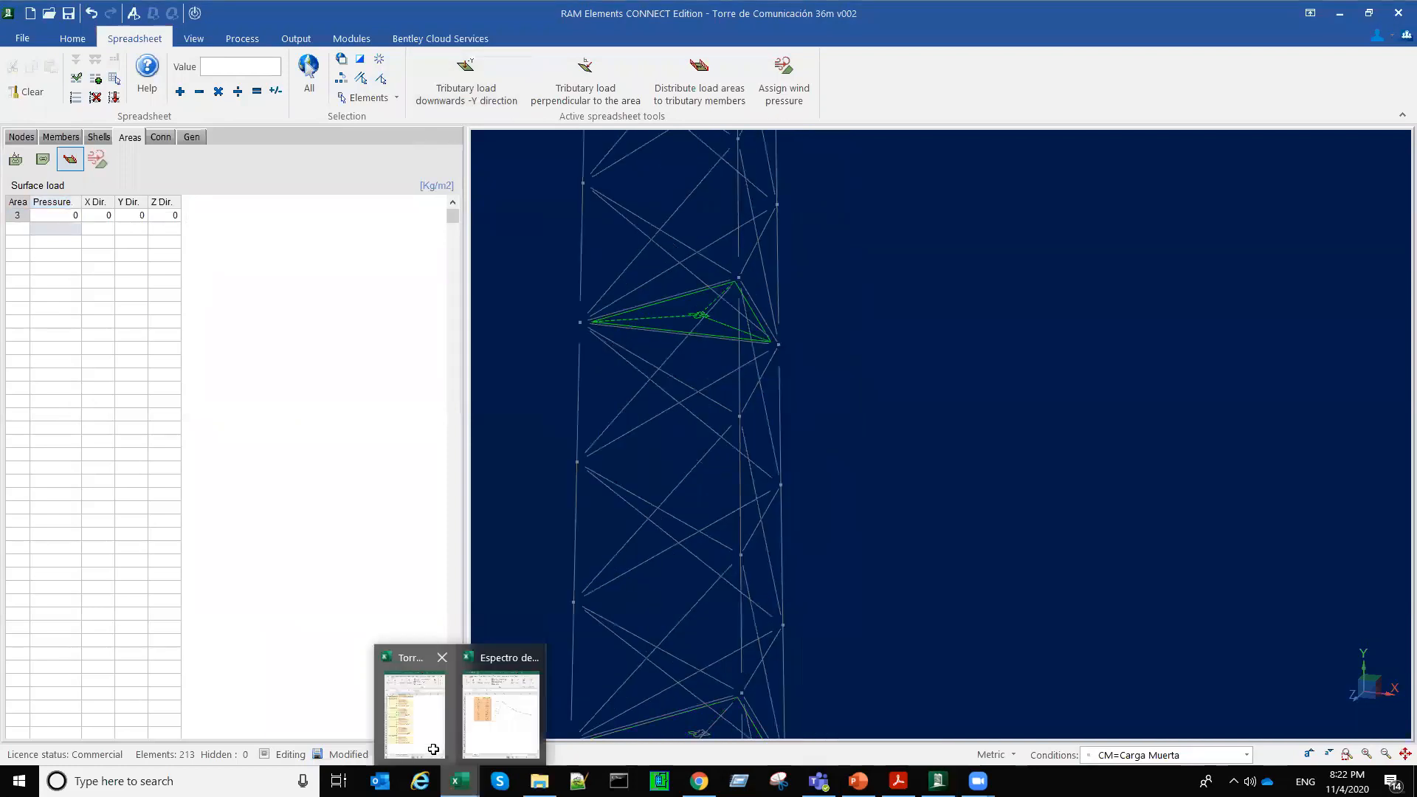
left_click(434, 750)
left_click(224, 466)
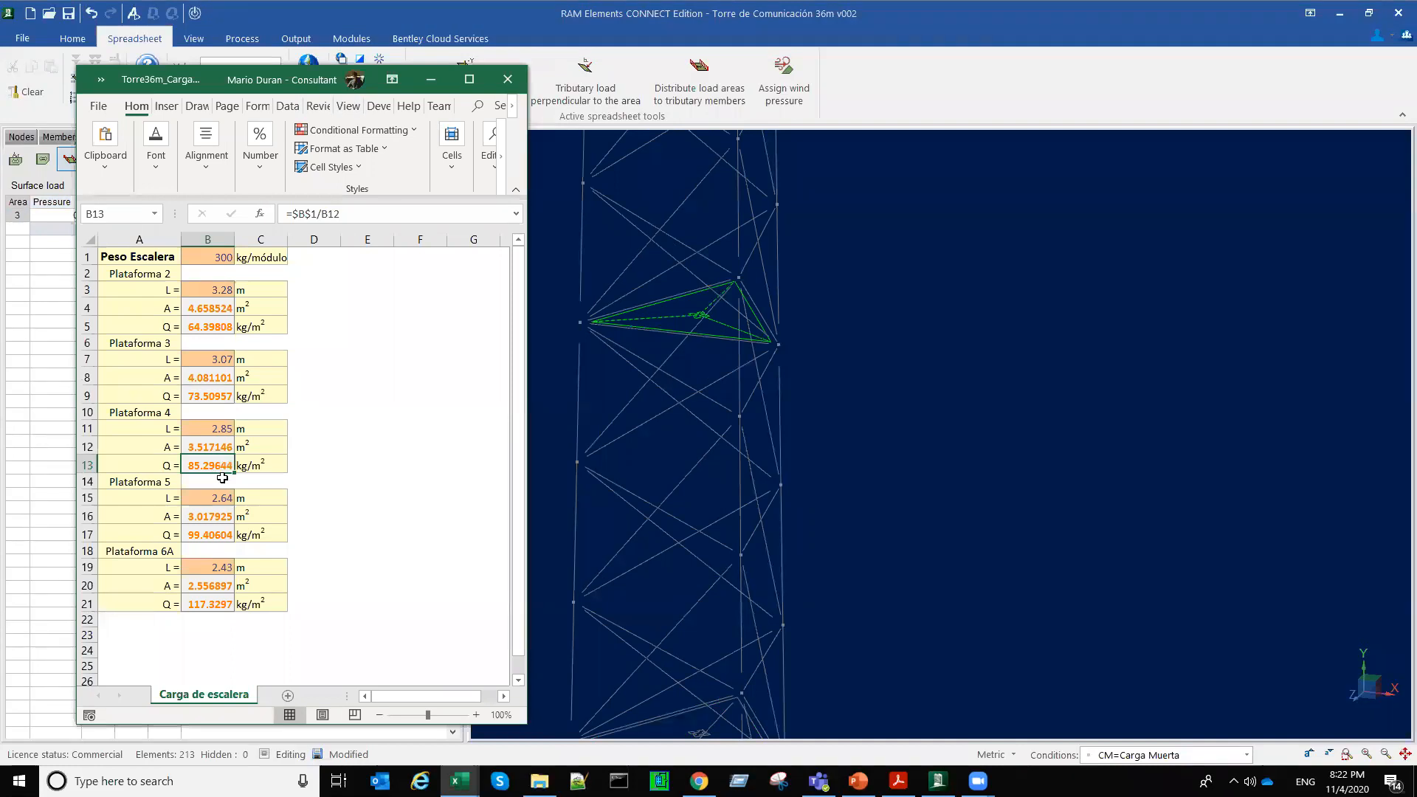
left_click(65, 218)
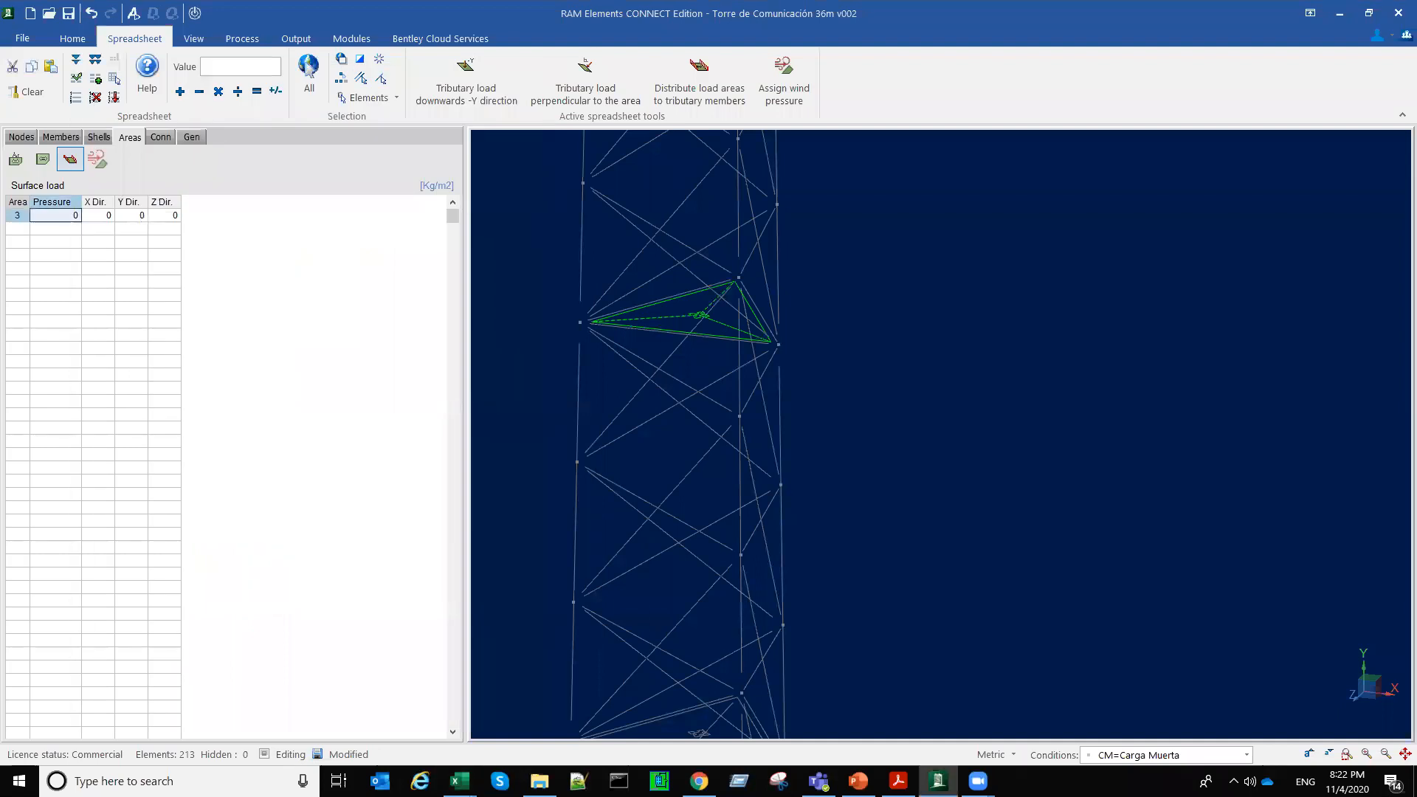
type("185")
left_click(468, 74)
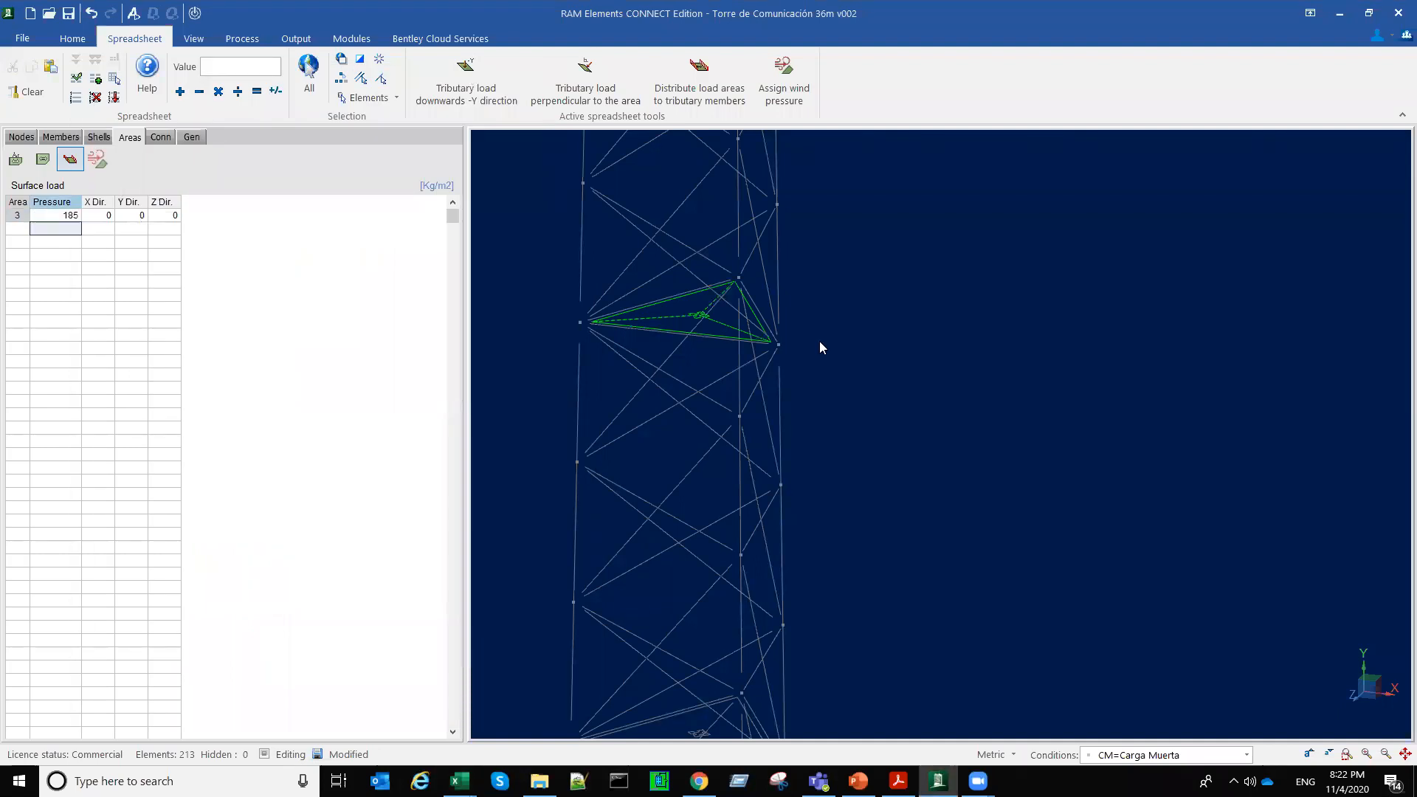
Step: Select the fourth platform's load area and check Plataforma 5's distributed load Q in the Excel workbook
scroll(748, 391, "down", 2)
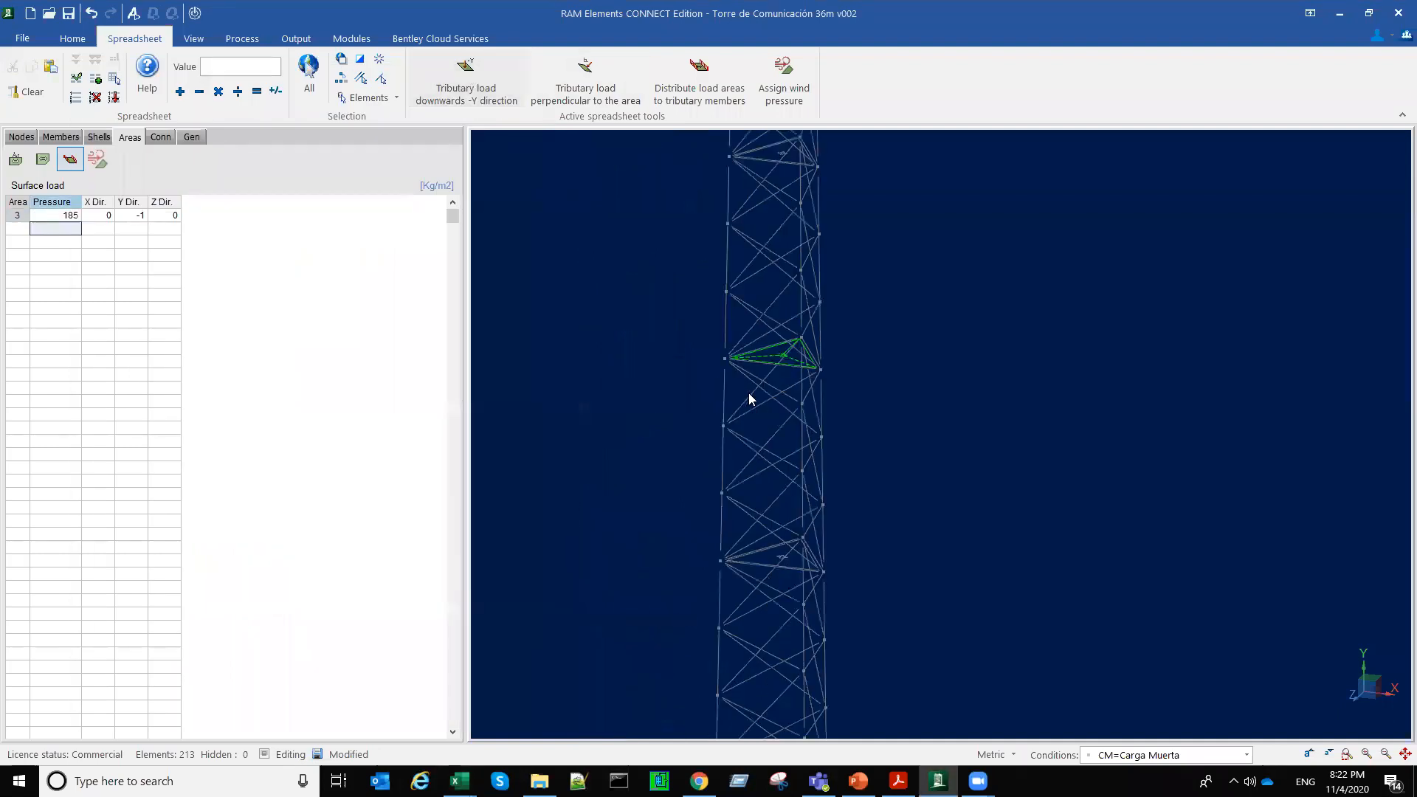
middle_click_drag(748, 391, 715, 623)
scroll(748, 362, "up", 1)
left_click(747, 398)
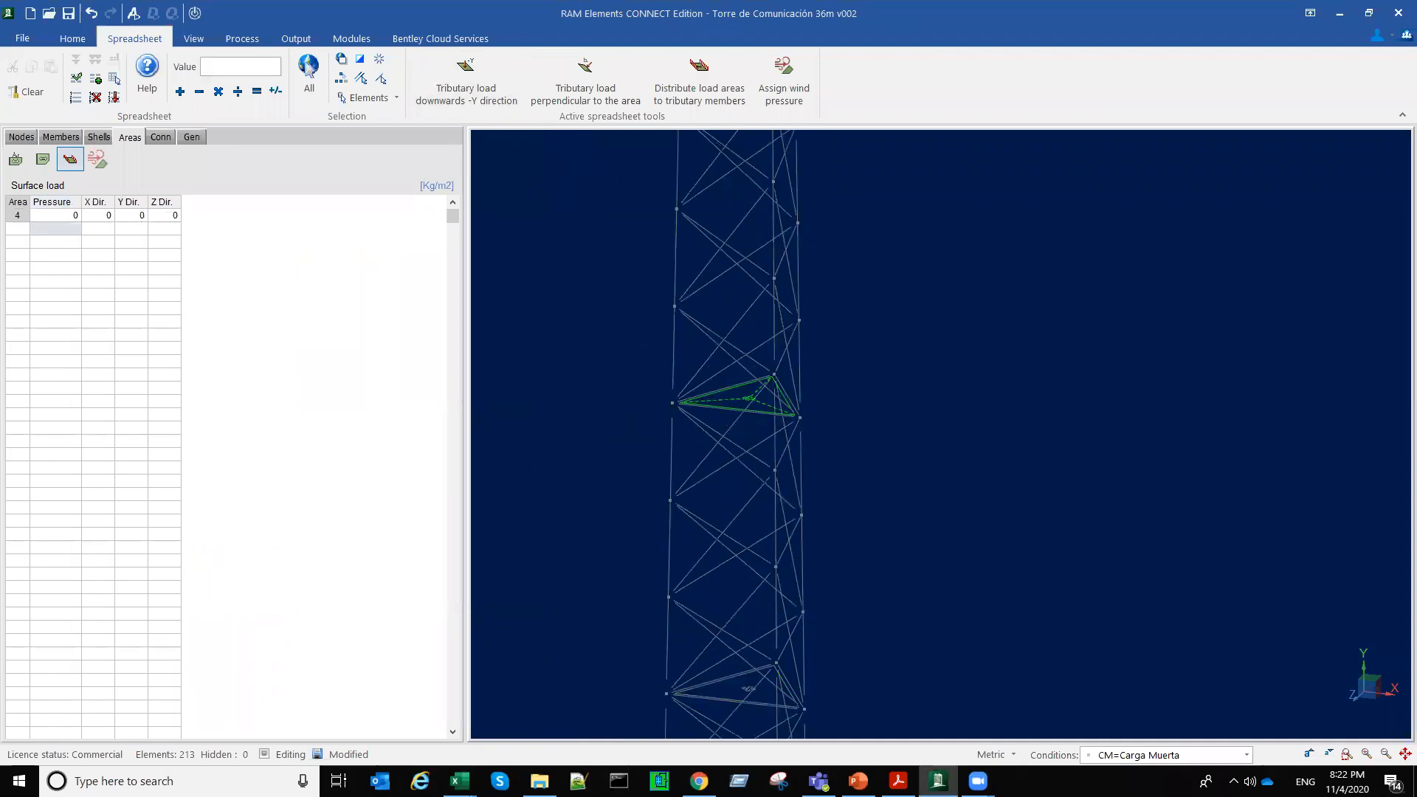
mouse_move(460, 781)
left_click(421, 710)
key("Down")
key("Down")
key("Down")
key("Down")
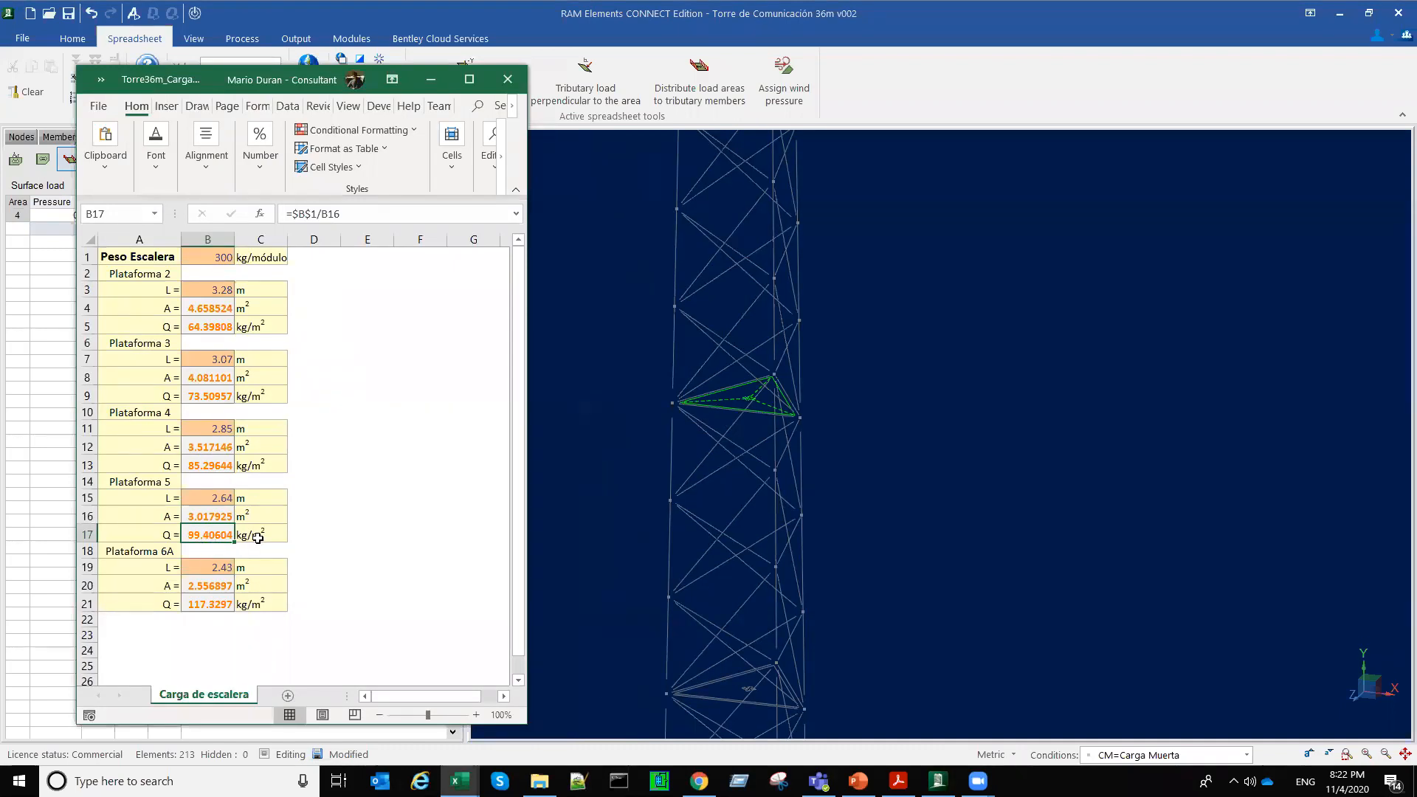
Step: In RAM Elements, assign the fourth platform's load area a 200 kg/m2 surface load acting downwards in the -Y direction
left_click(71, 214)
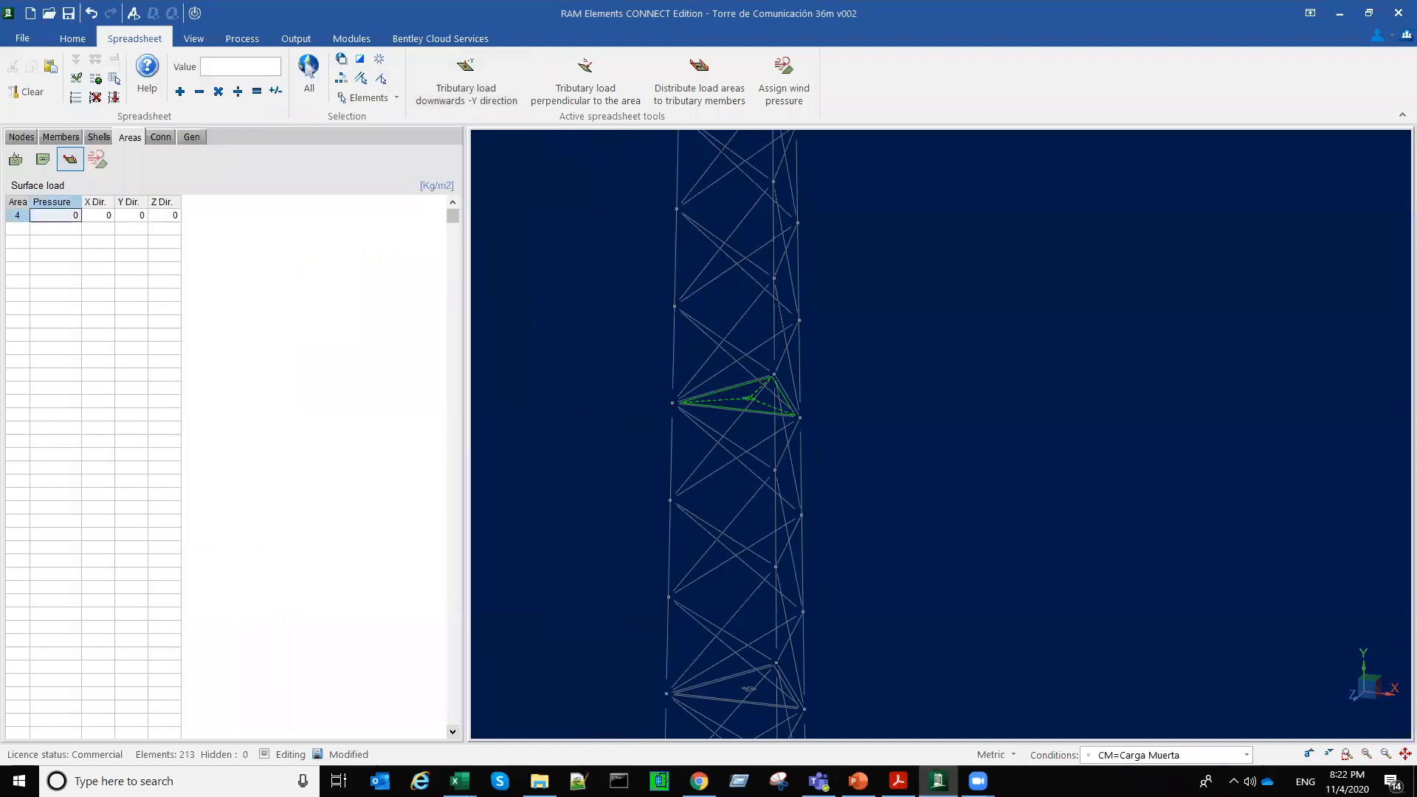
type("200")
key("Return")
left_click(467, 89)
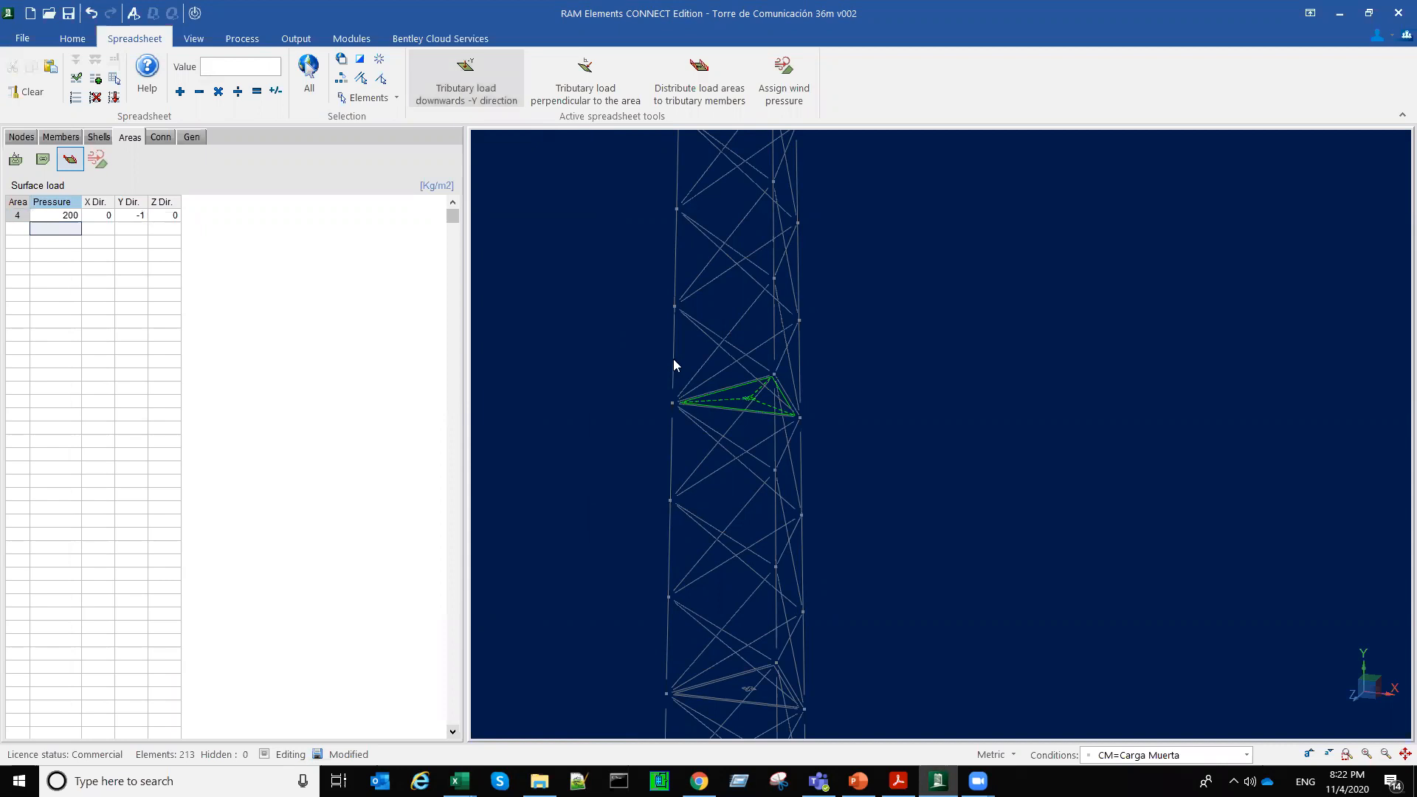
Step: Select the fifth platform's load area, check Plataforma 6A's distributed load Q in the Excel workbook and return to RAM Elements
middle_click_drag(691, 343, 656, 508)
scroll(657, 508, "down", 2)
scroll(702, 344, "up", 3)
left_click(692, 344)
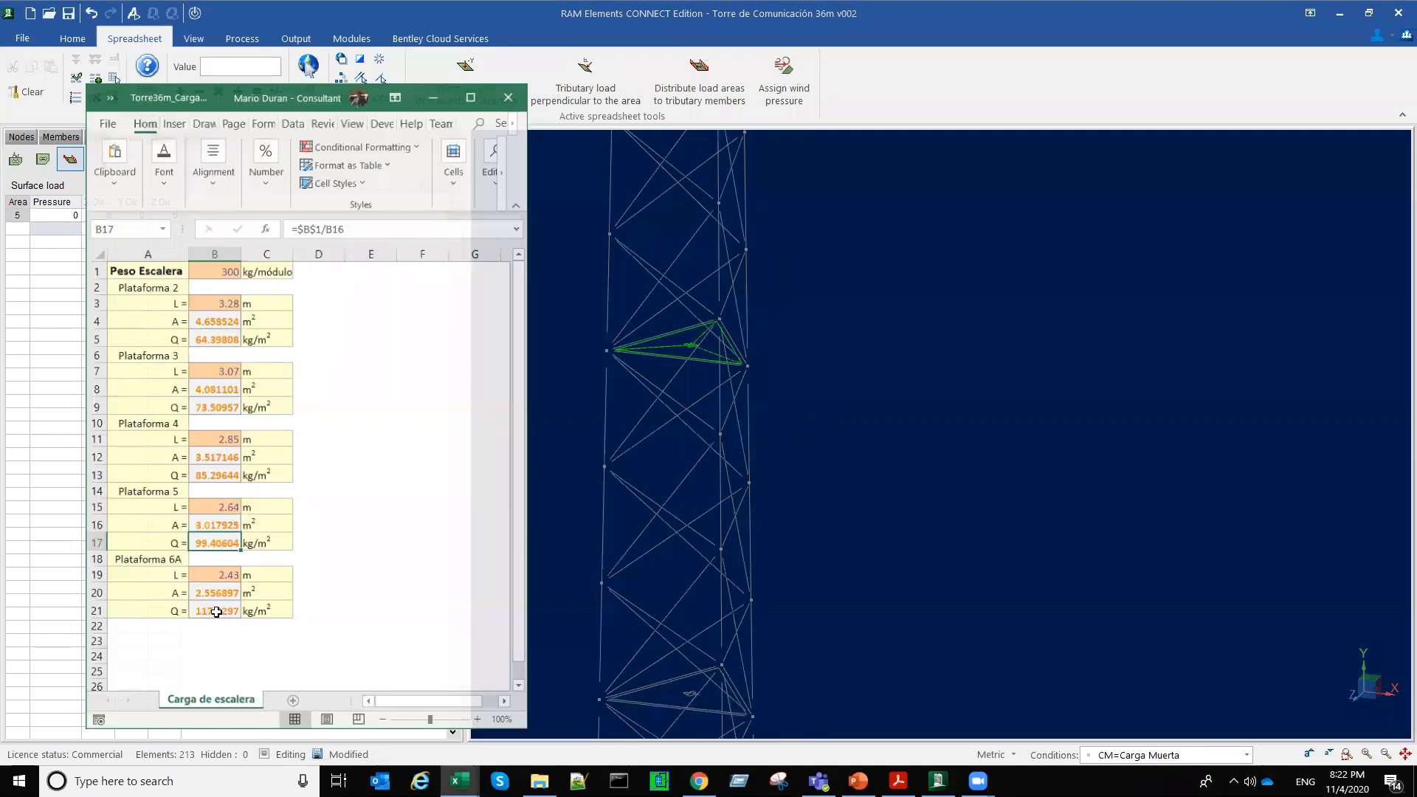
left_click(217, 612)
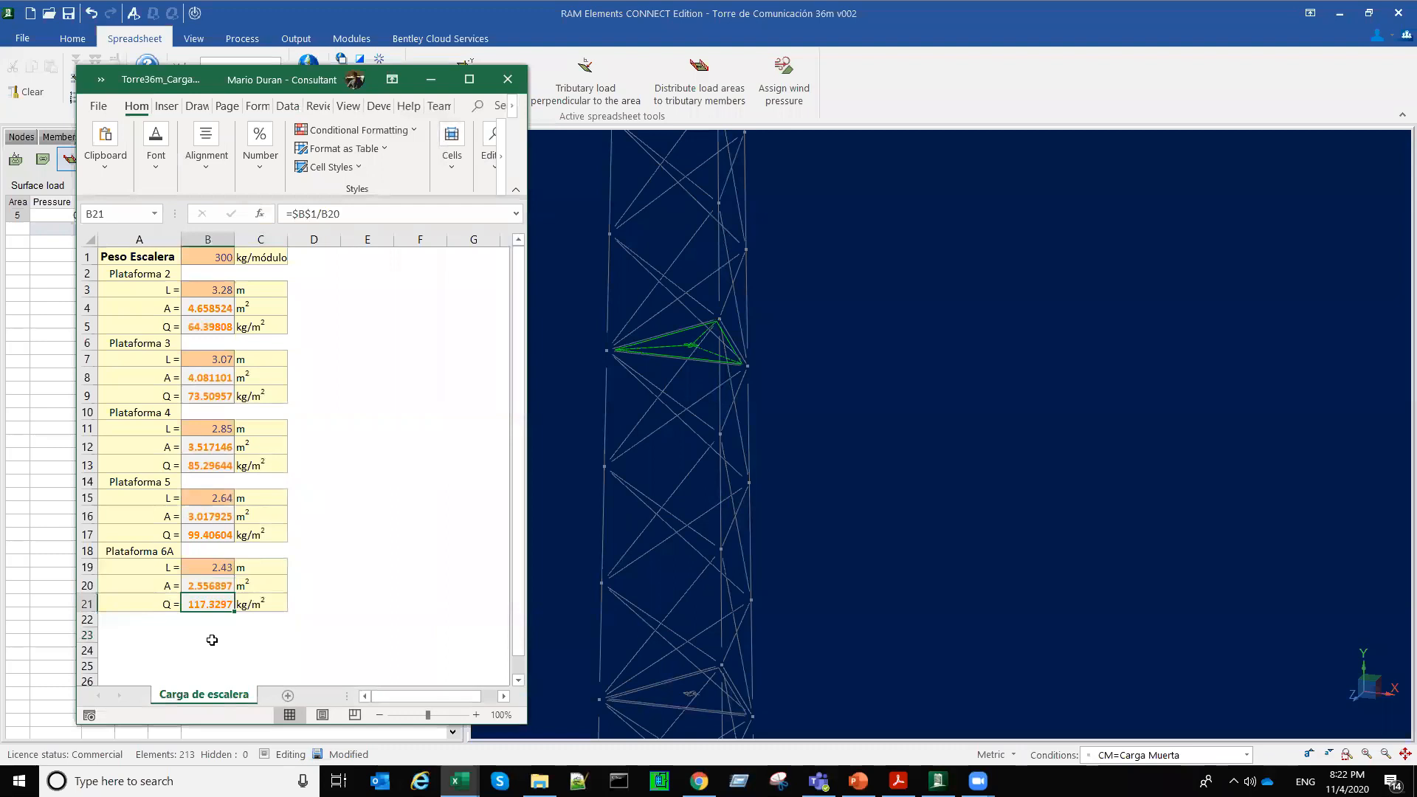
left_click(431, 79)
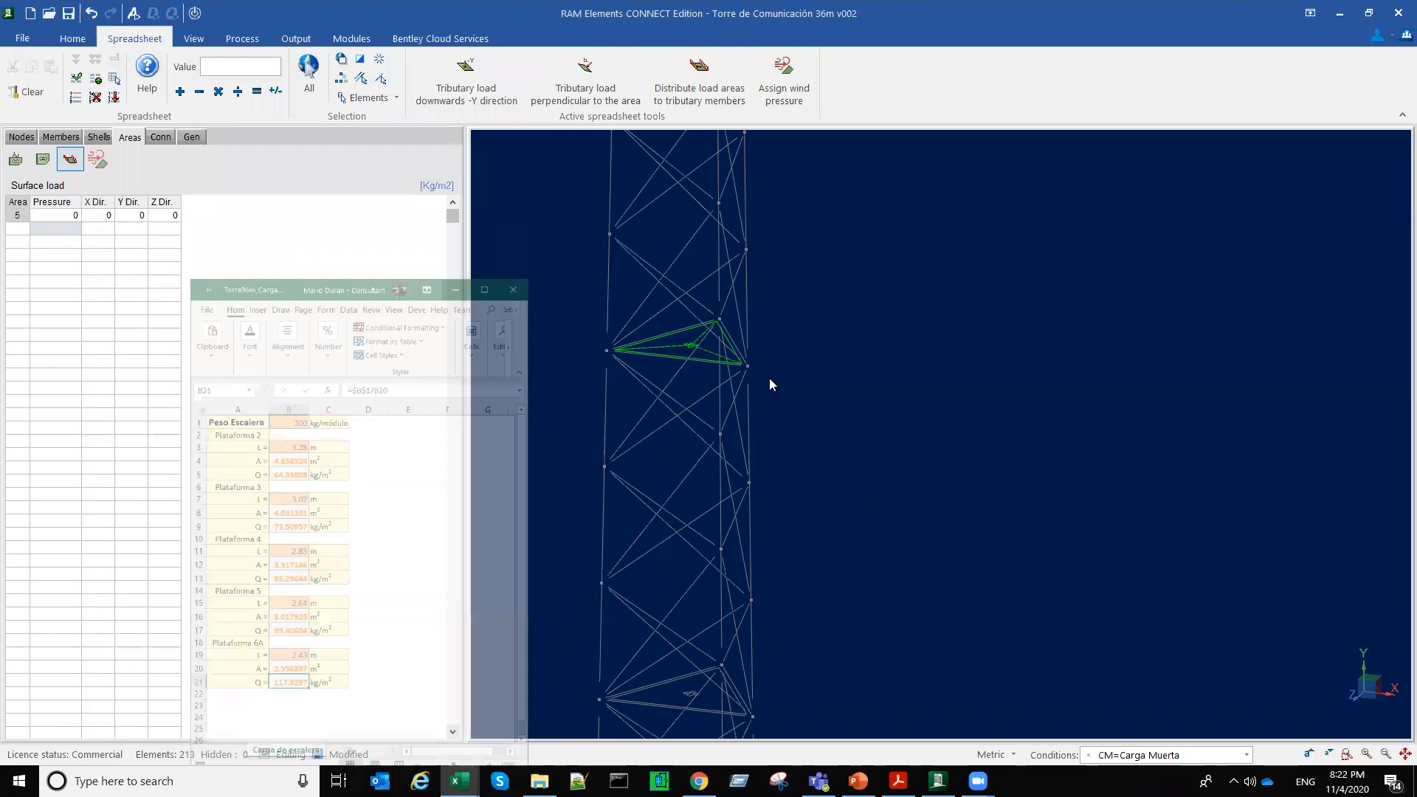
Step: Assign the fifth platform's load area a 217 kg/m2 downward (-Y) surface load and select the top platform's load area
scroll(769, 377, "down", 4)
scroll(758, 311, "up", 4)
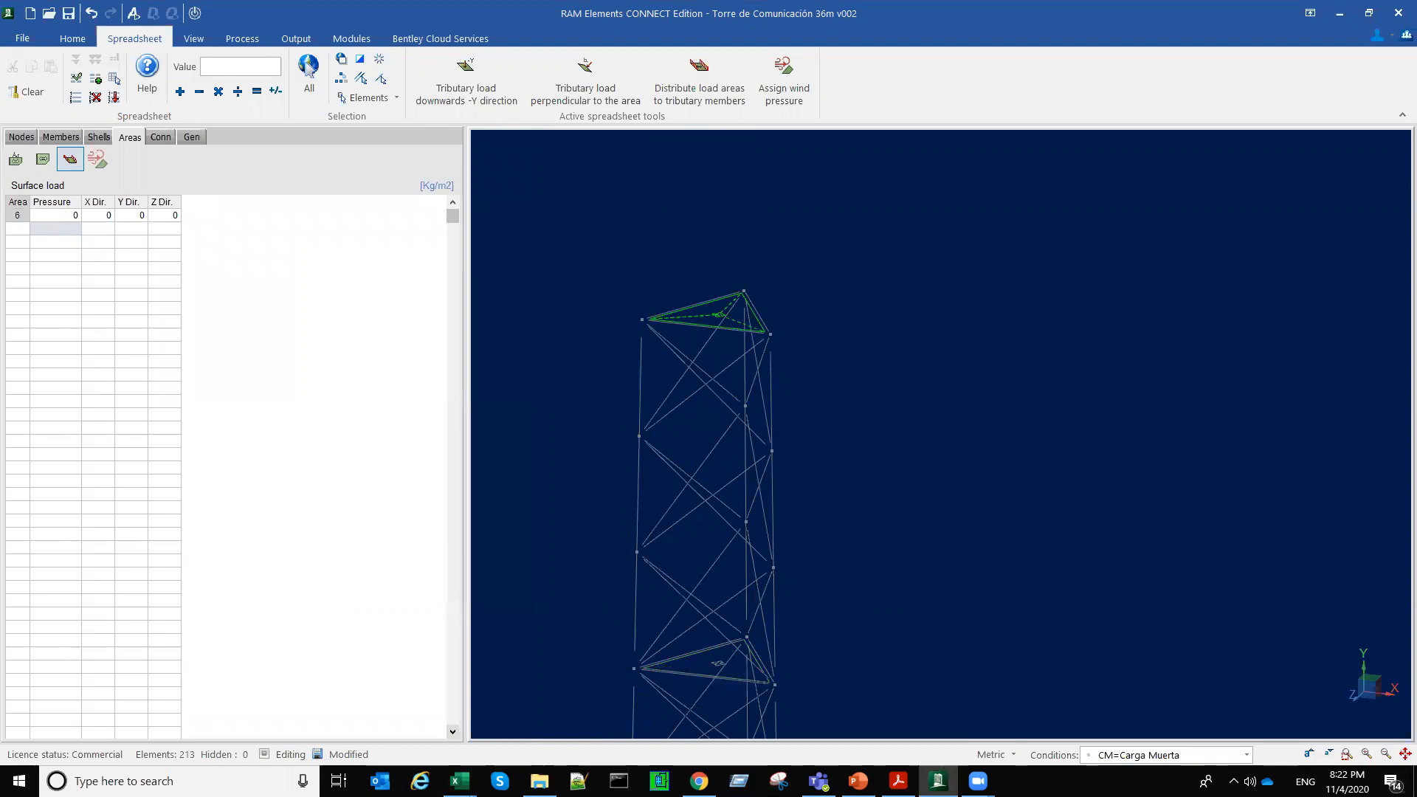
Step: Check the platform and railing load on the permanent and live load slide in PowerPoint and return to RAM Elements
mouse_move(858, 780)
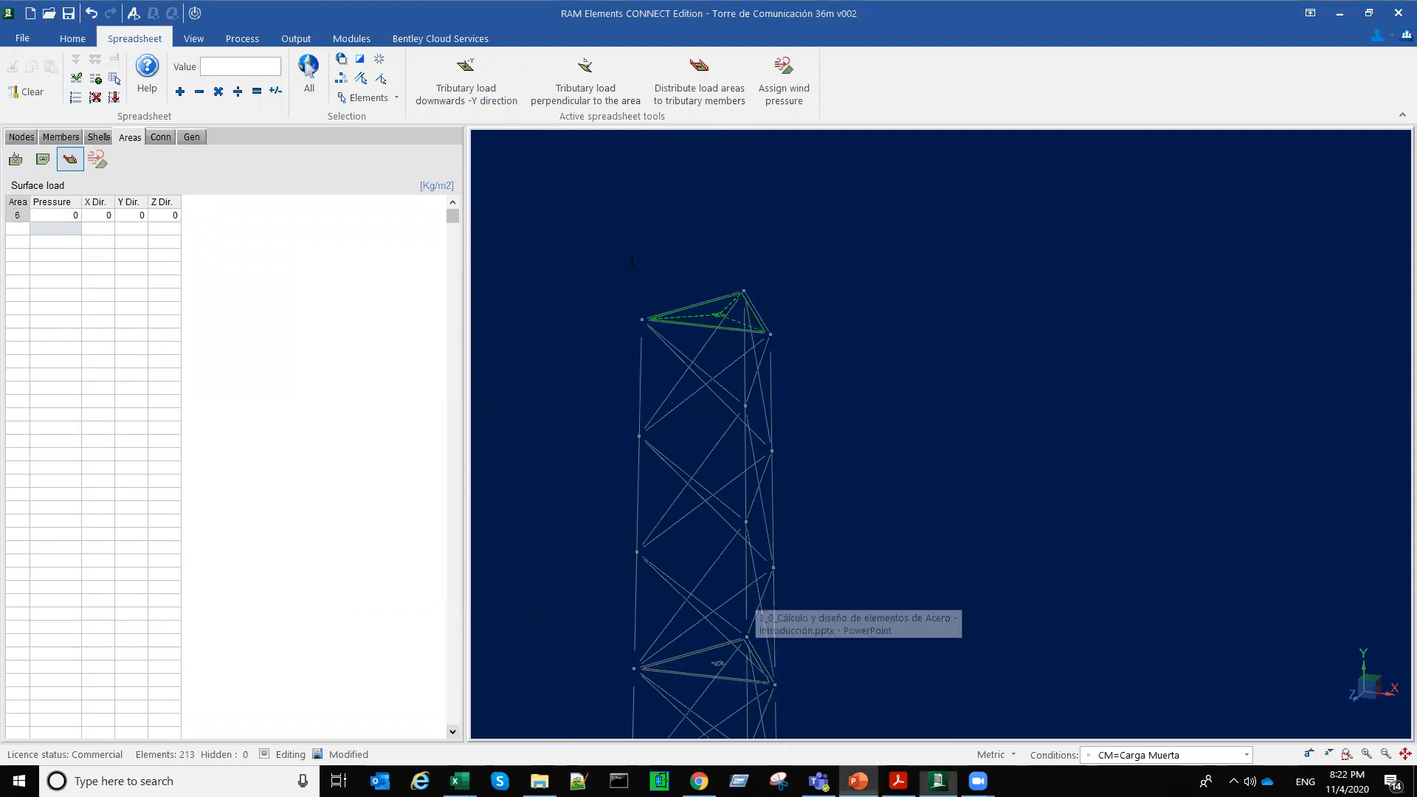
left_click(857, 781)
left_click_drag(742, 272, 632, 261)
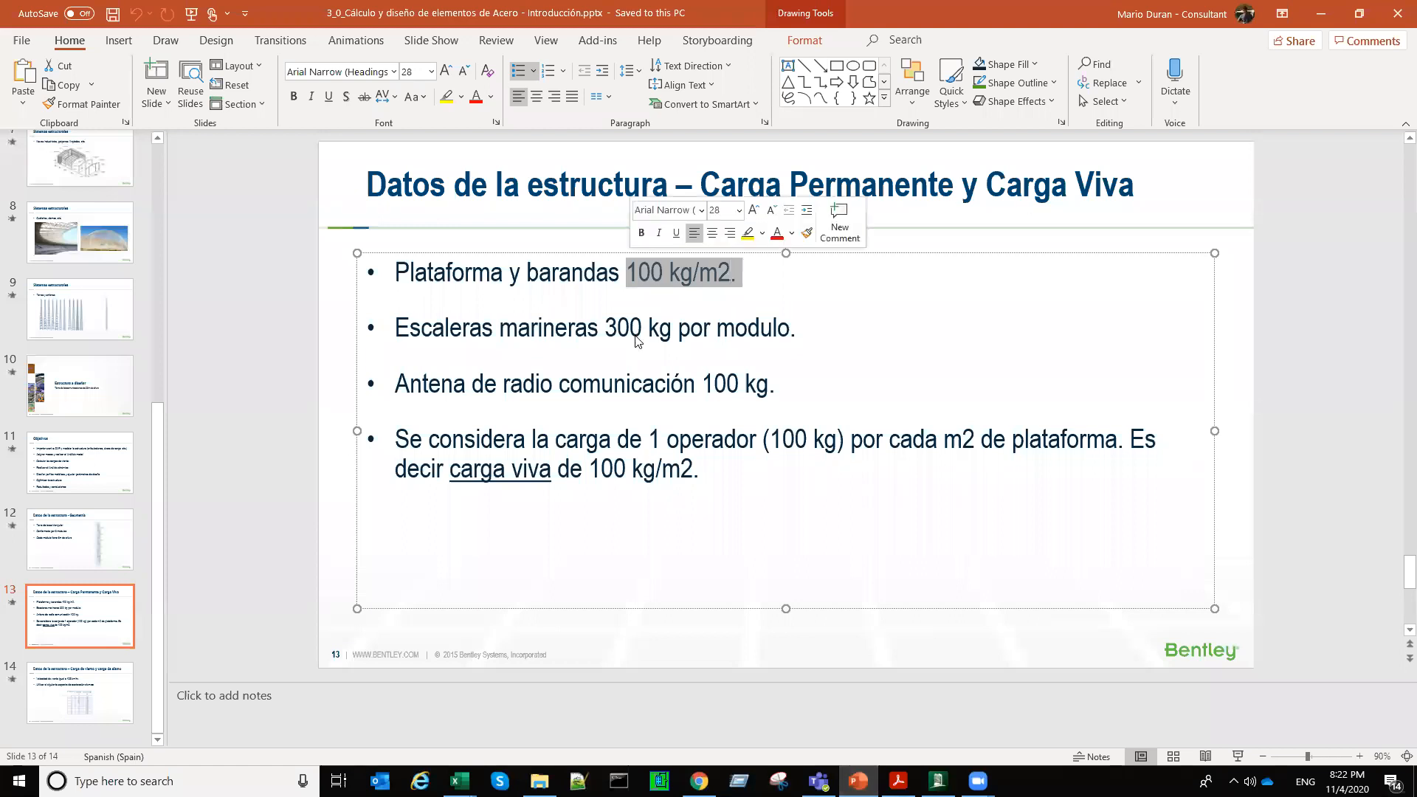
key("alt+Tab")
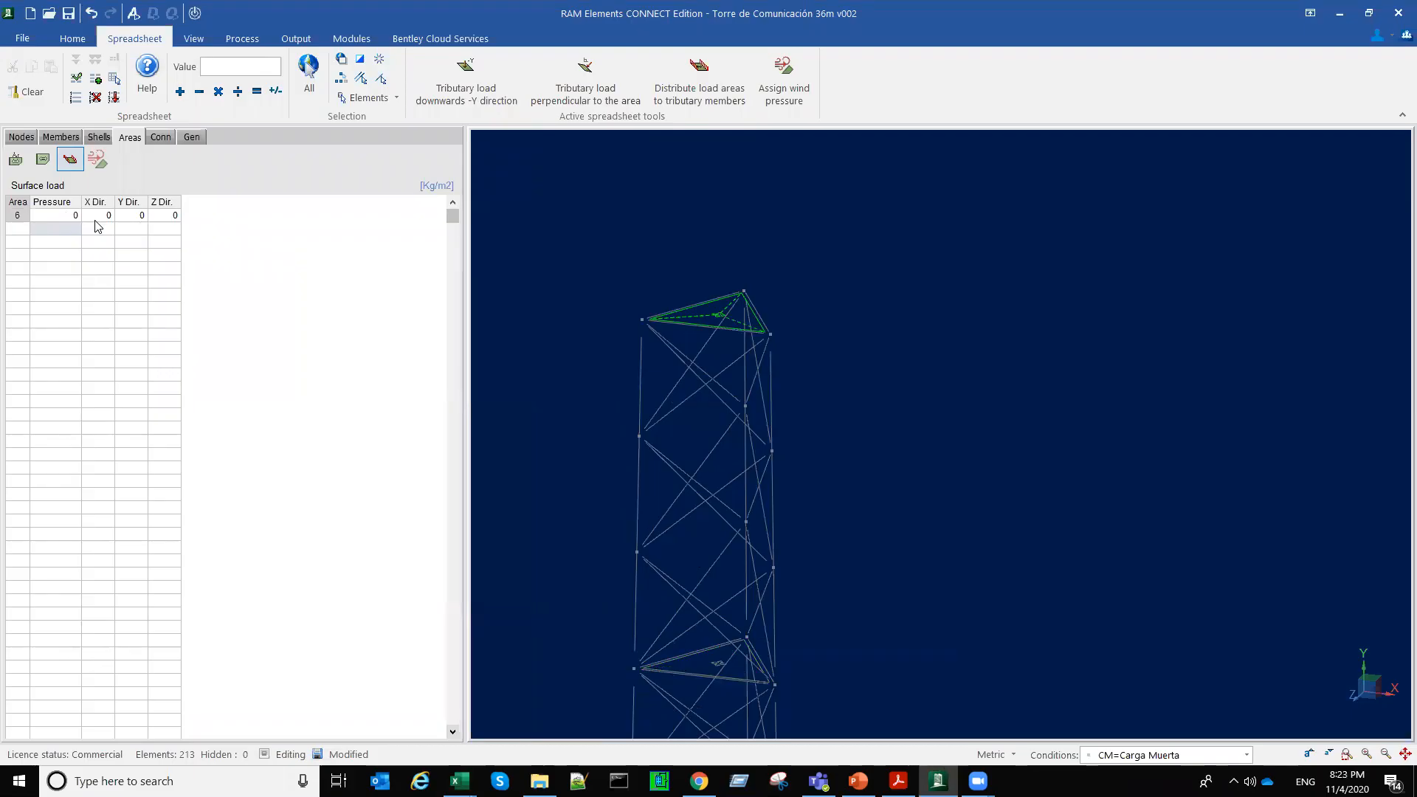
Step: Assign the top platform's load area a 100 kg/m2 surface load acting downwards in the -Y direction
left_click(64, 216)
type("100")
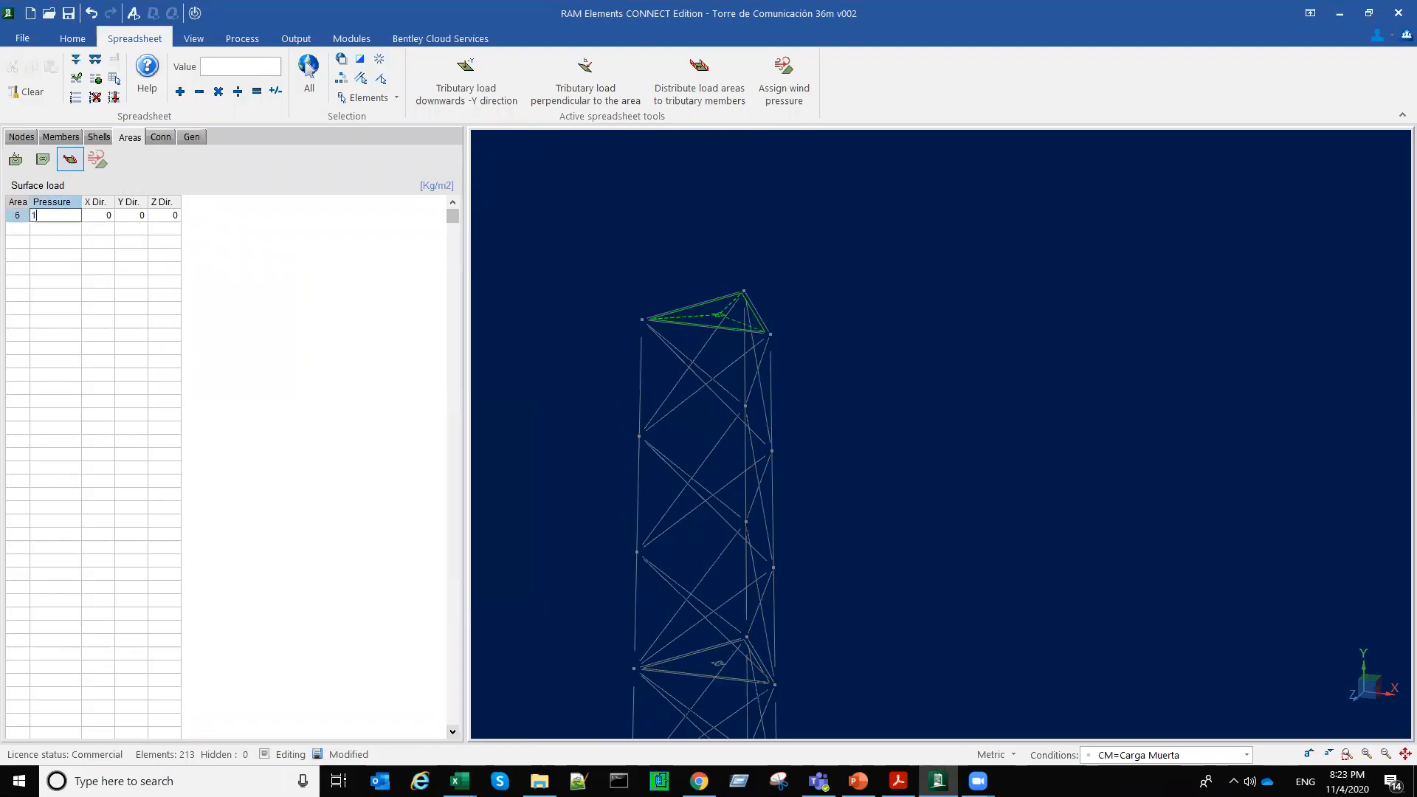
left_click(484, 89)
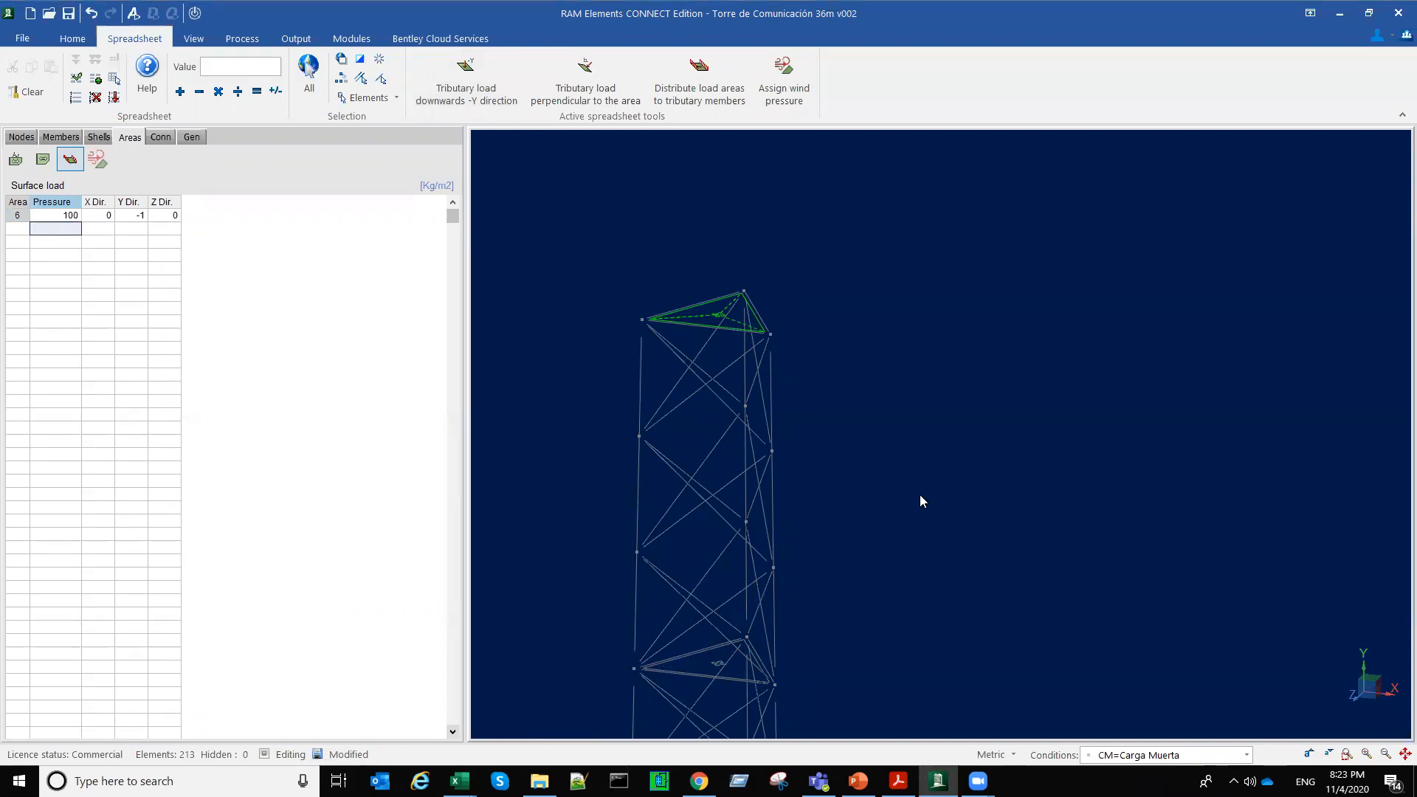
Step: Select all six platform load areas and review their surface pressures and directions along the tower's height
left_click(746, 315)
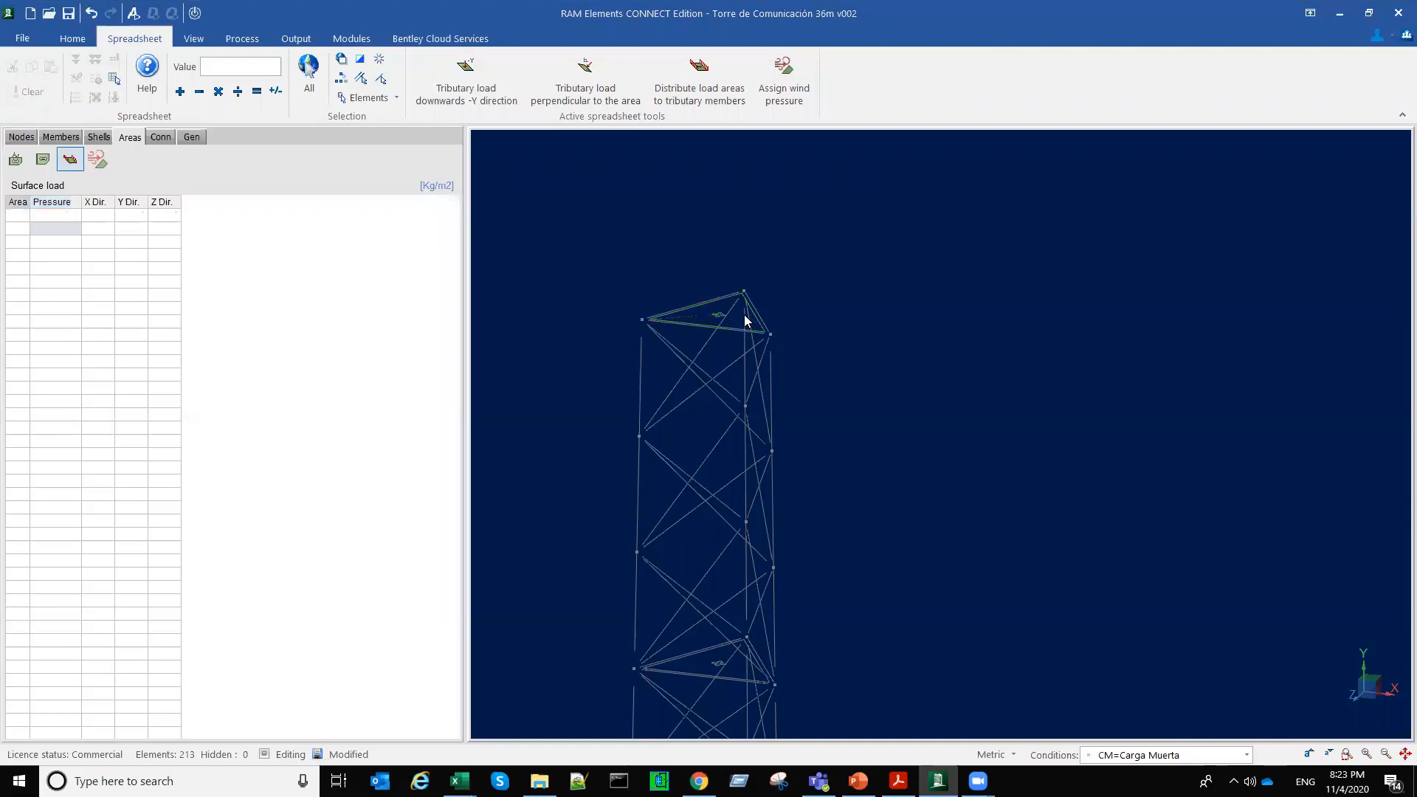
left_click(718, 315)
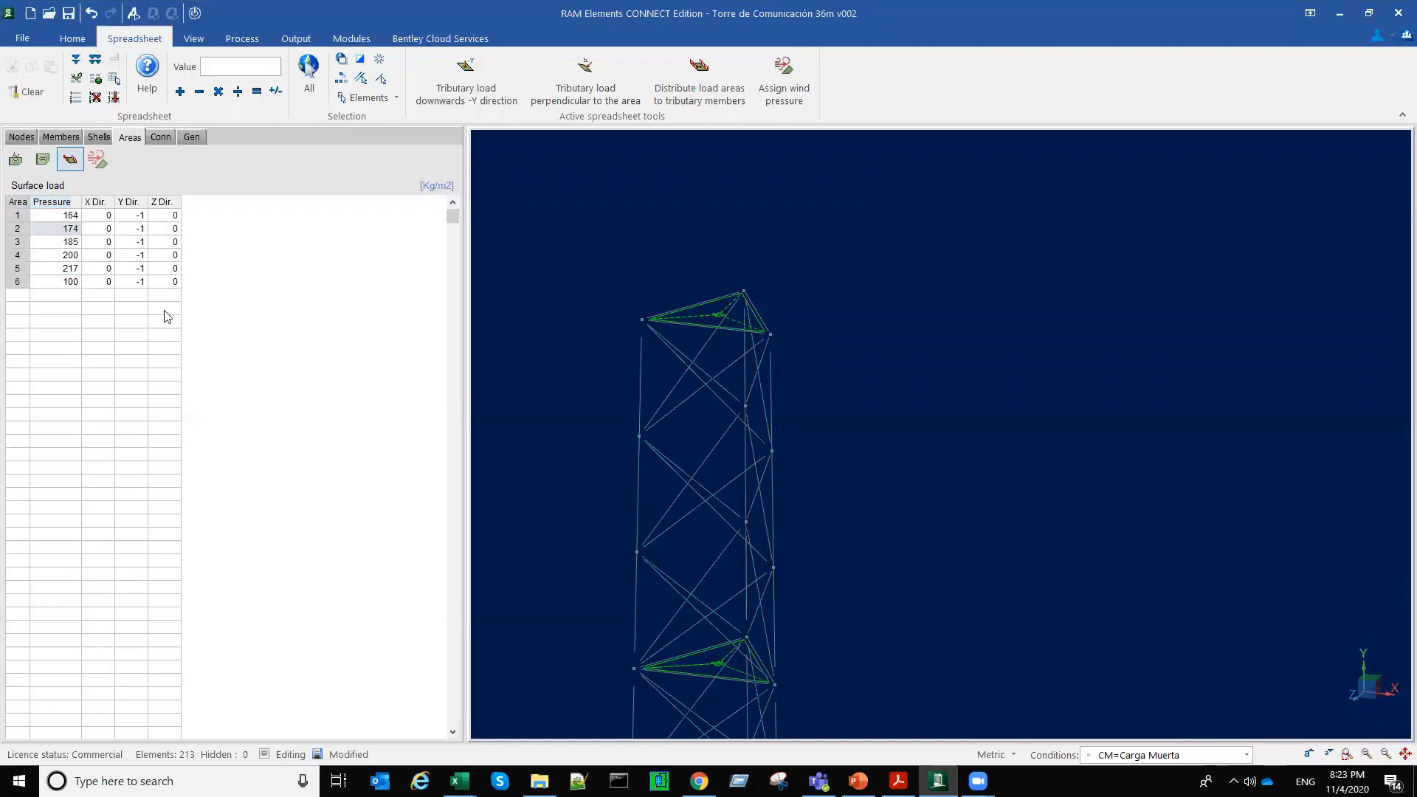
scroll(137, 275, "down", 3)
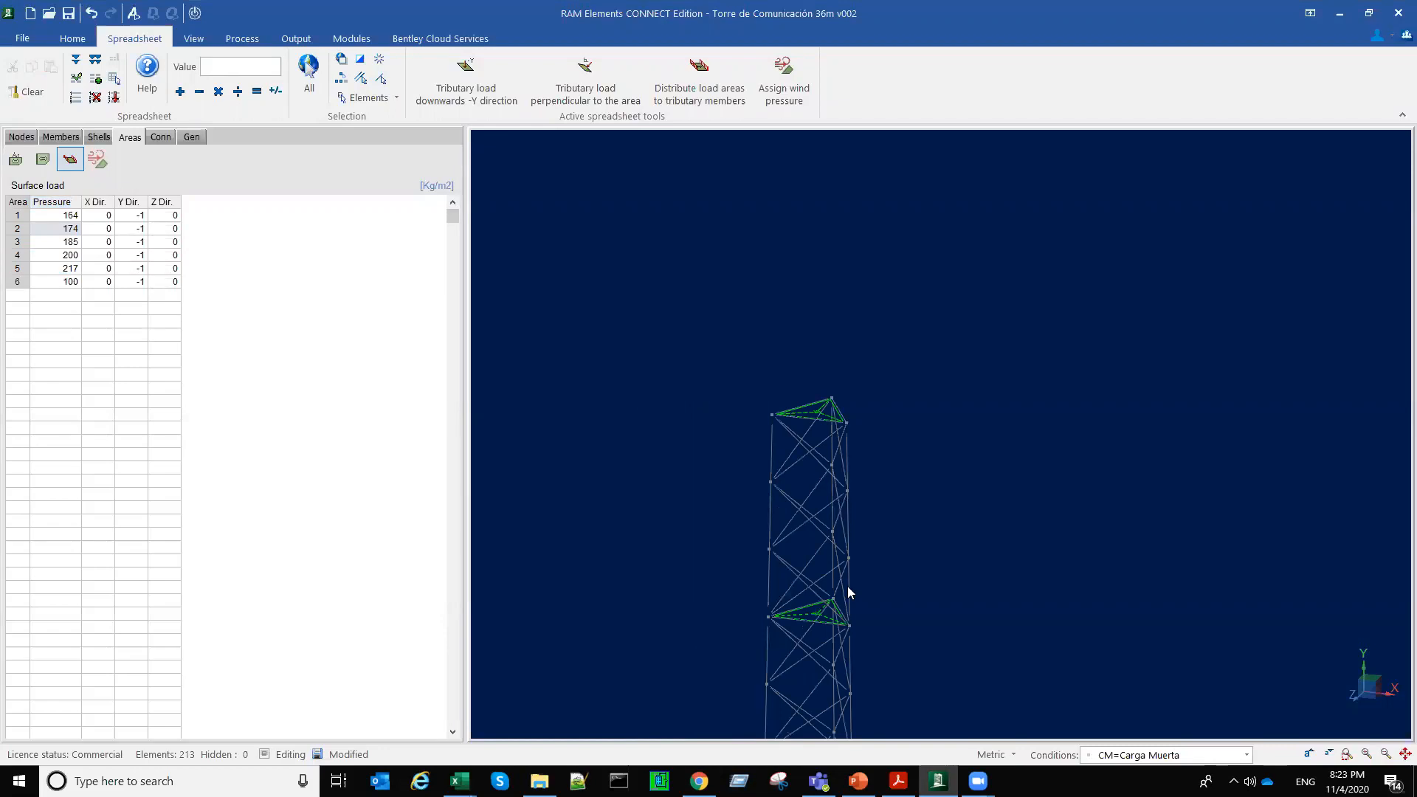
scroll(845, 566, "down", 1)
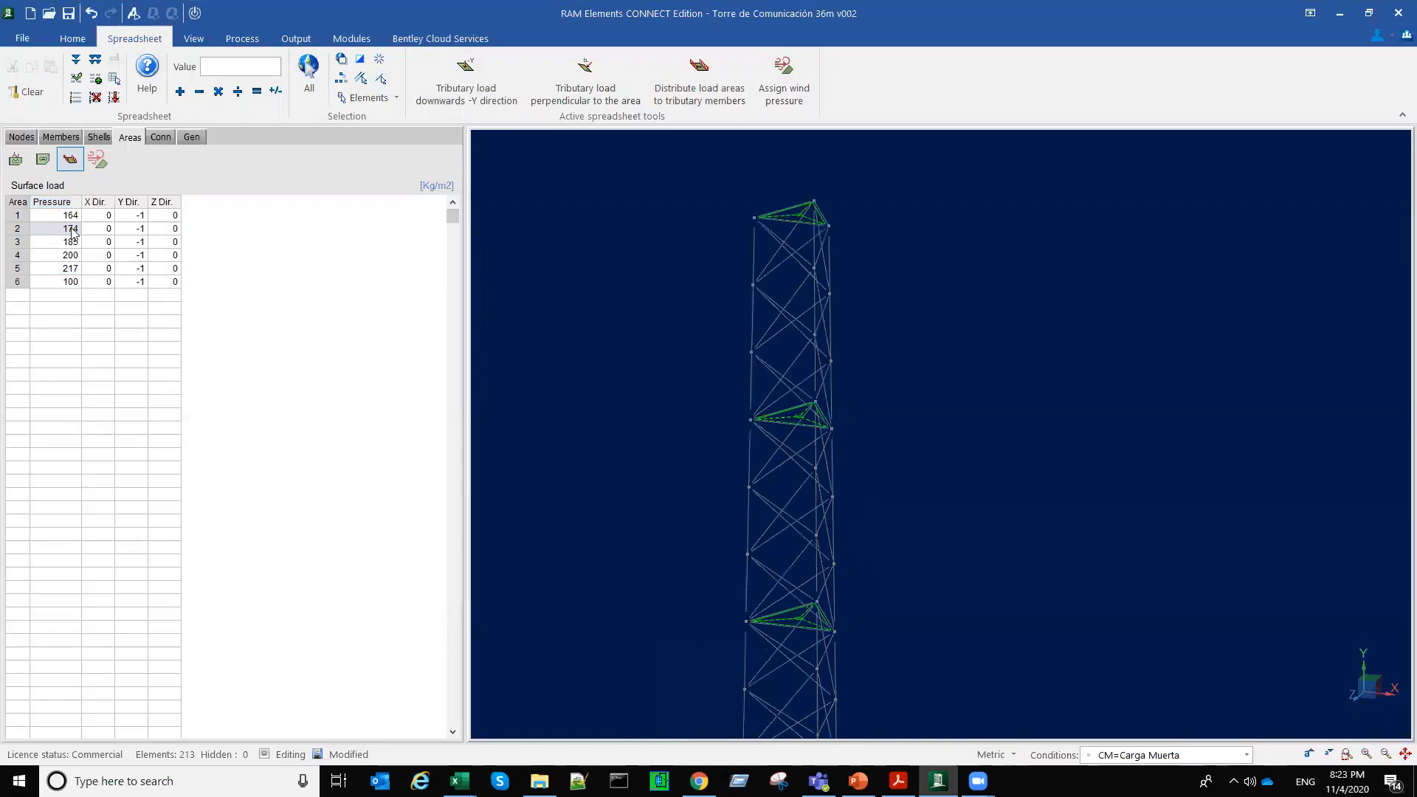
scroll(79, 244, "down", 2)
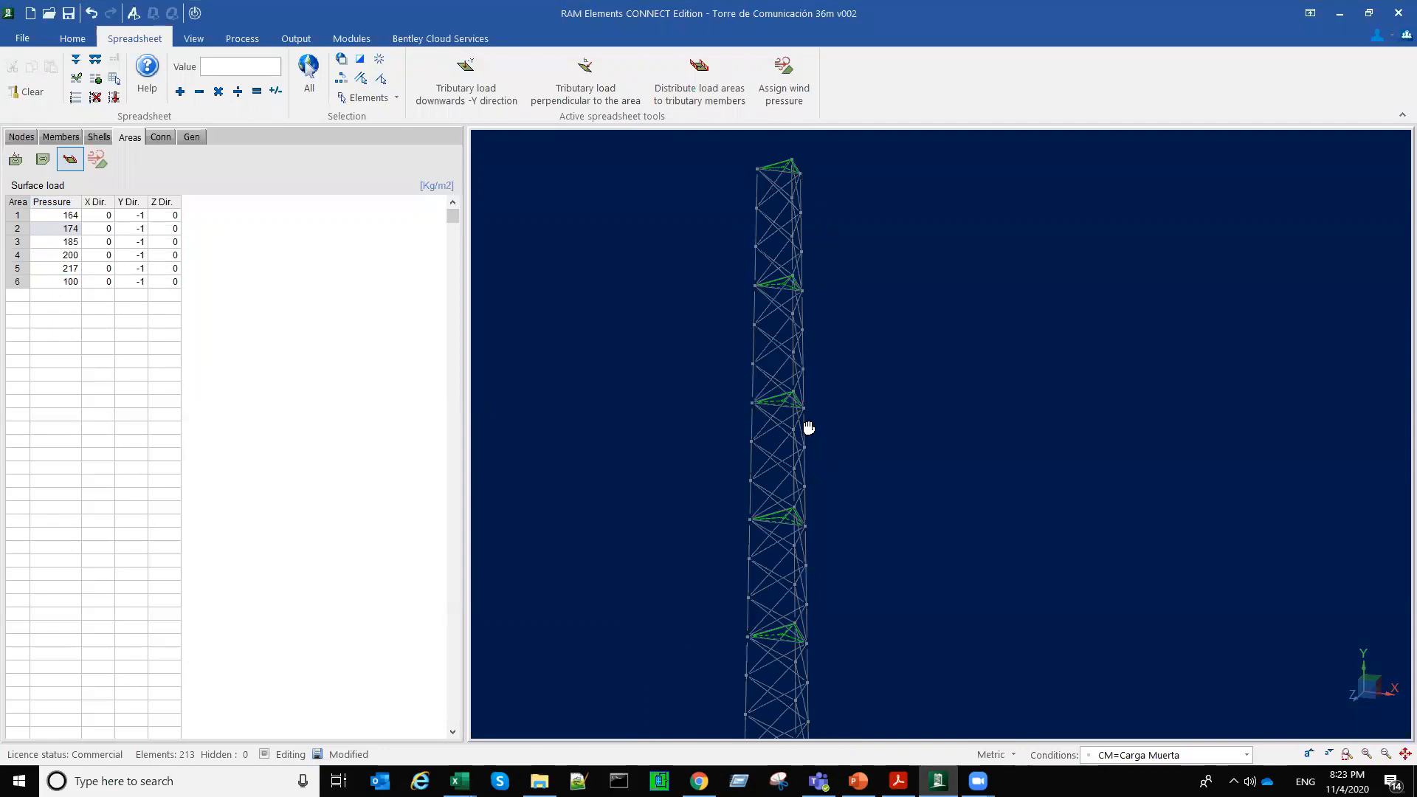
scroll(852, 380, "down", 2)
middle_click_drag(852, 380, 844, 363)
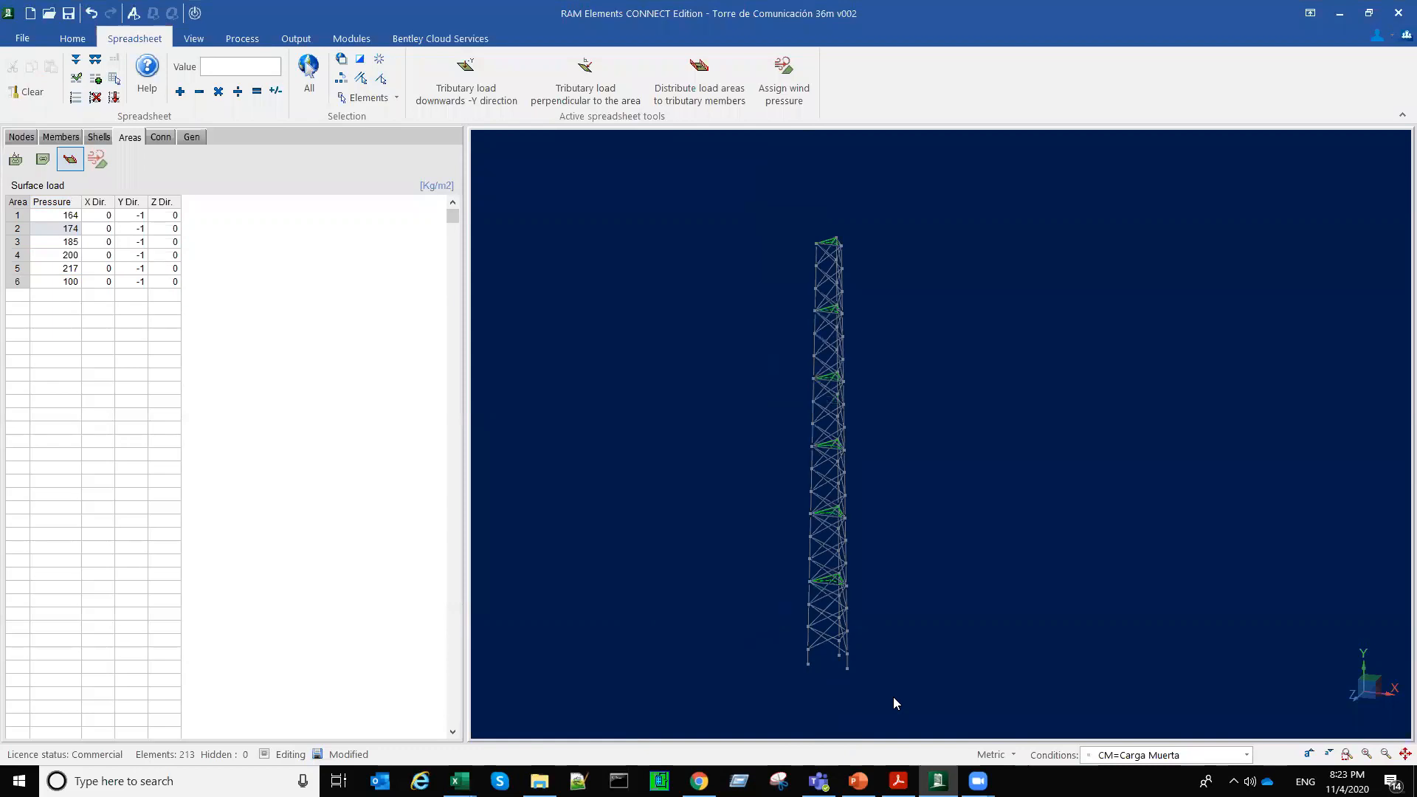
Step: Select the whole tower and examine its triangular layout in plan view
left_click_drag(758, 213, 892, 697)
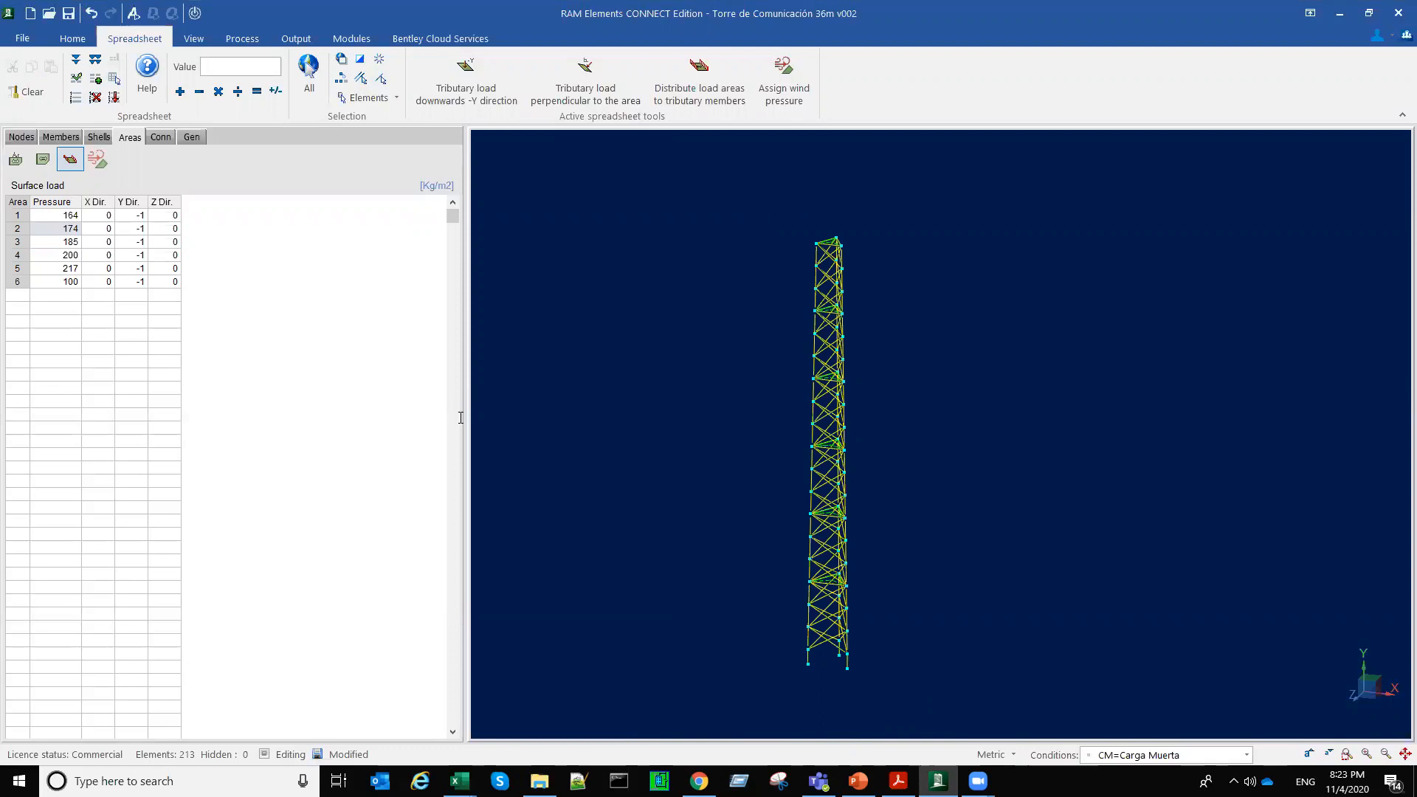
key("alt+Tab")
left_click_drag(396, 377, 757, 393)
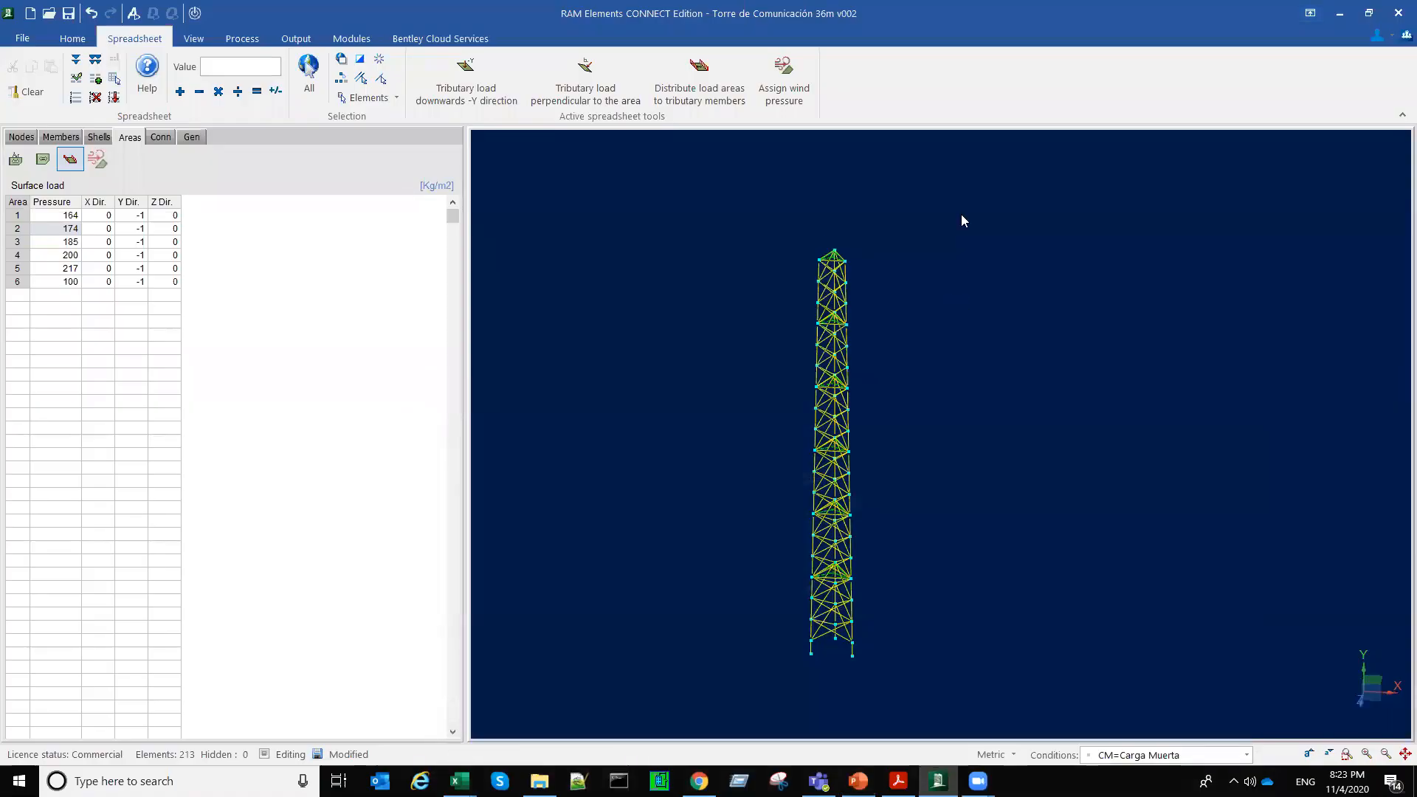
right_click(1033, 254)
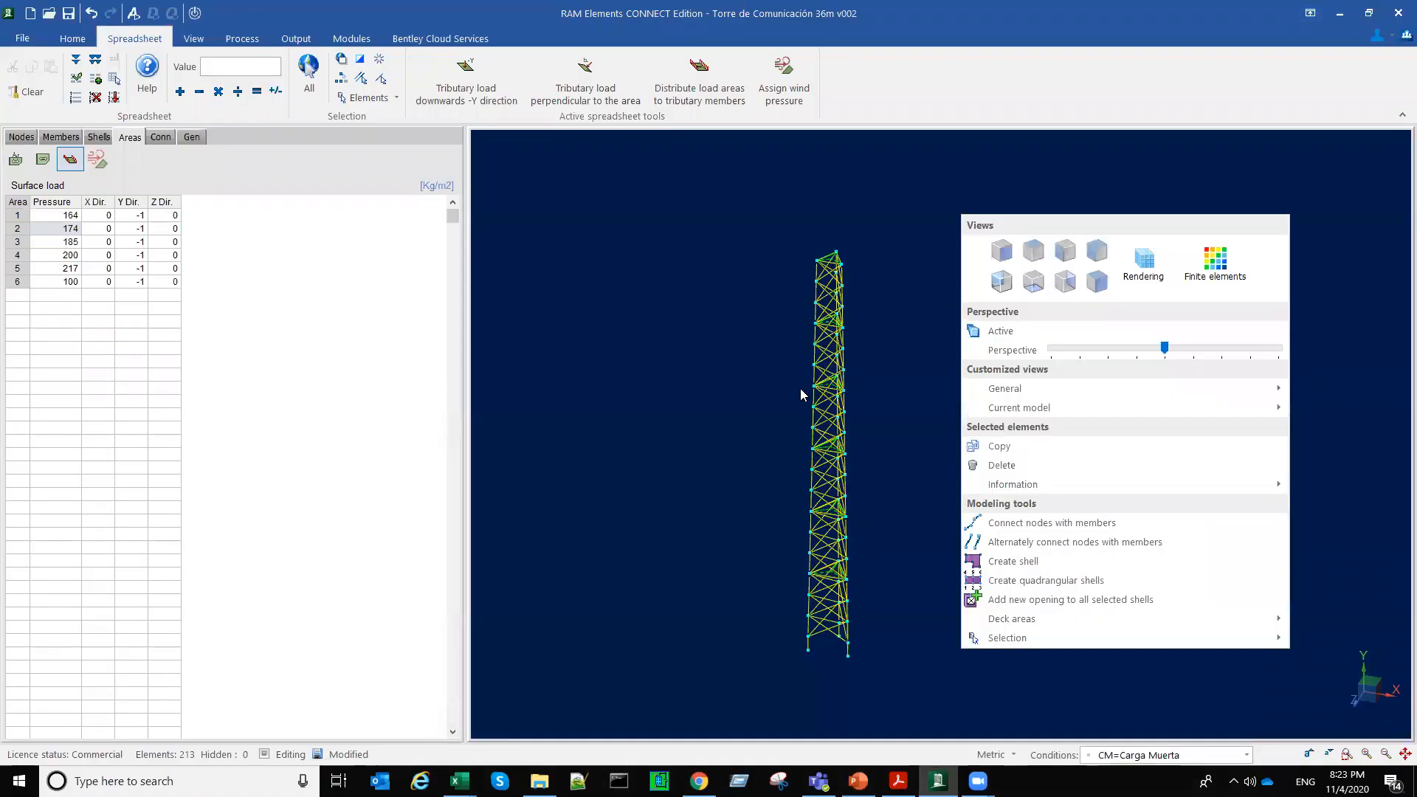
scroll(837, 473, "up", 5)
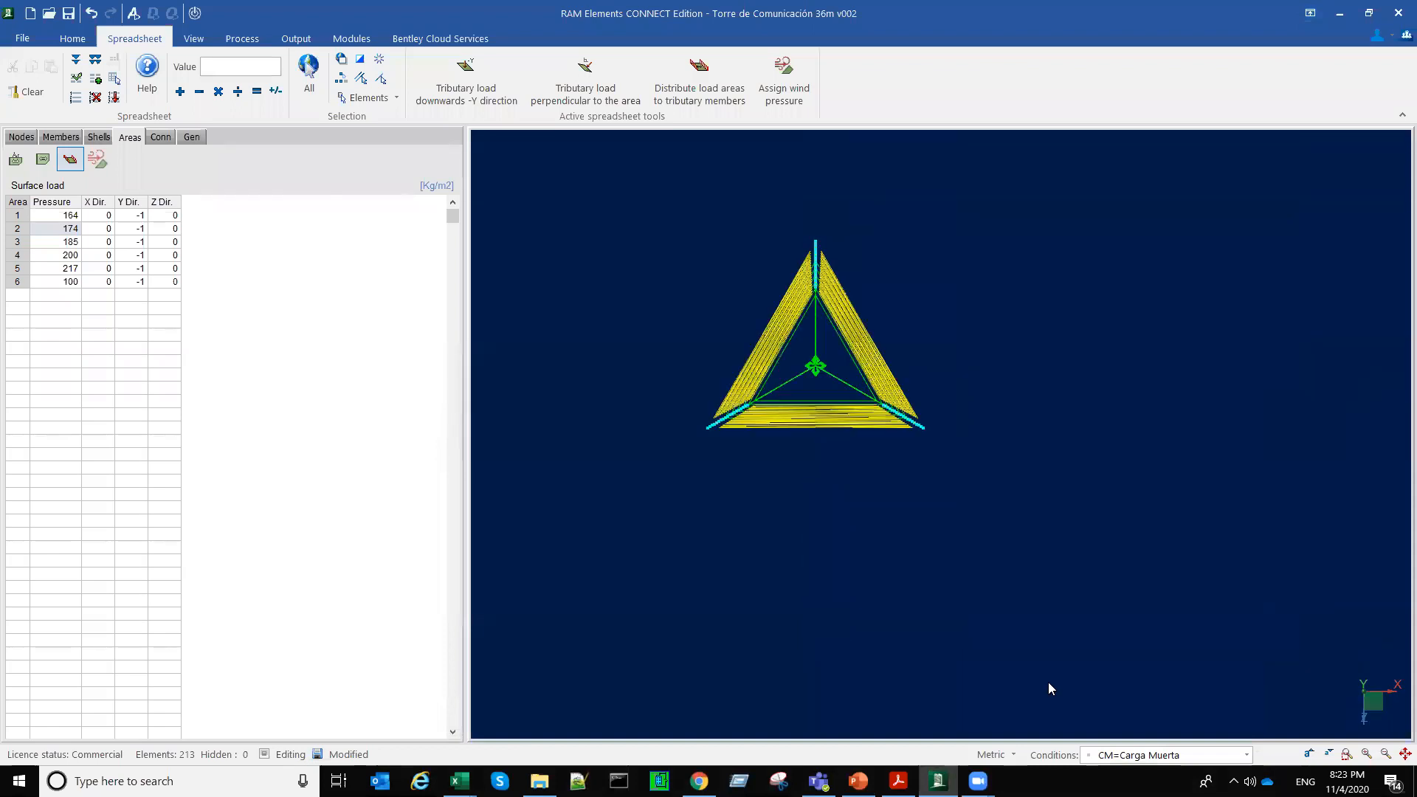
scroll(841, 473, "up", 3)
scroll(840, 474, "down", 3)
middle_click_drag(841, 473, 950, 607)
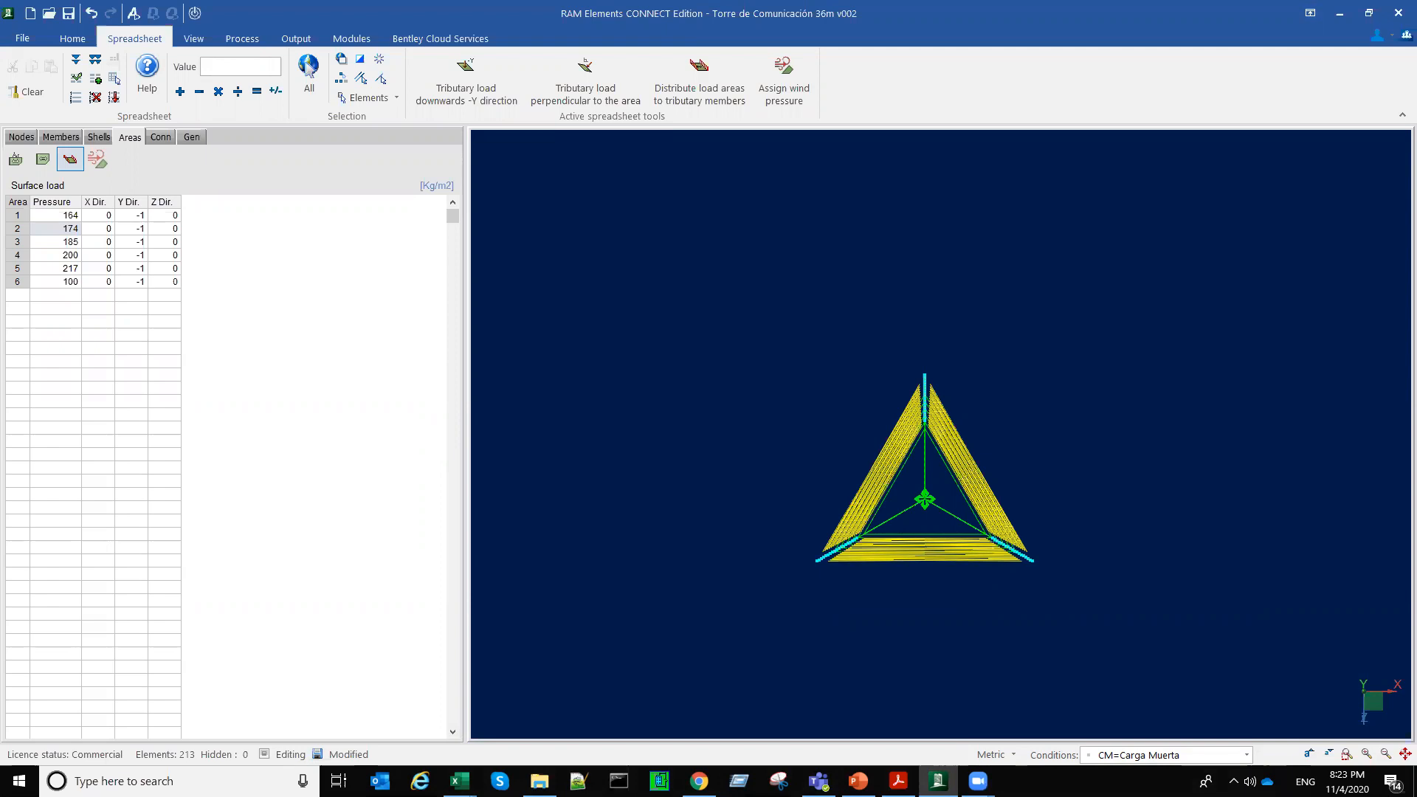
scroll(629, 421, "up", 1)
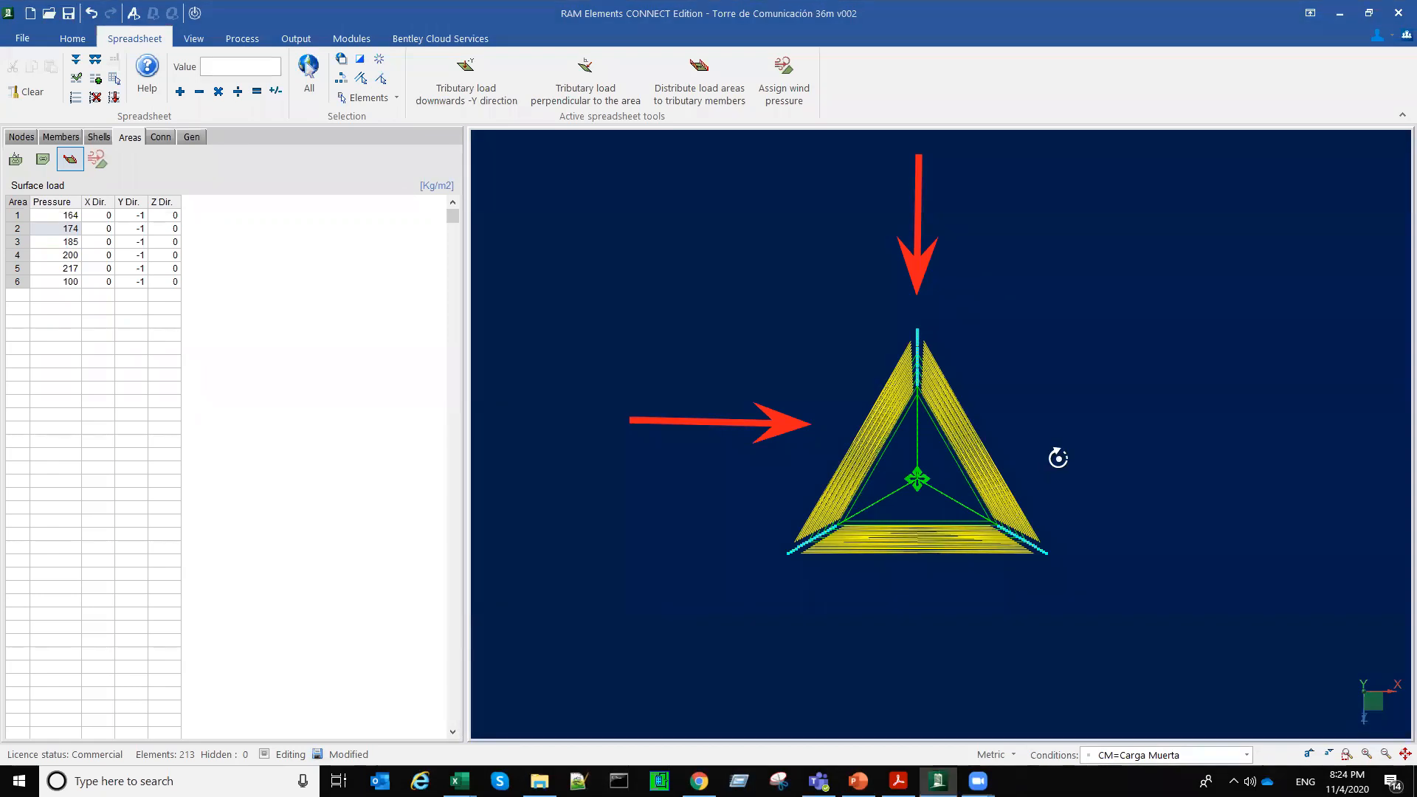
Step: Examine the tower's top platform up close in 3D and leave only its three corner nodes selected
middle_click_drag(1058, 458, 1180, 412)
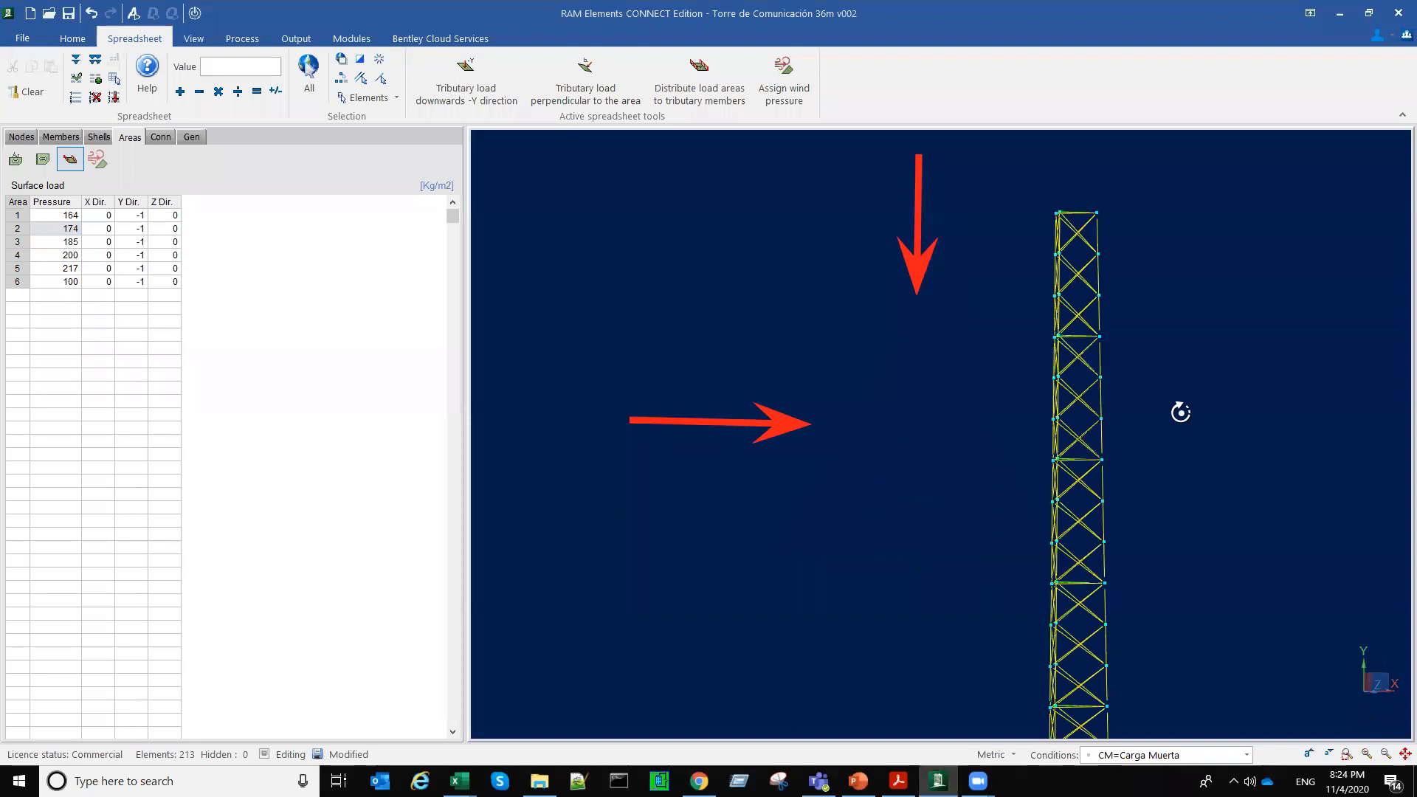
middle_click_drag(1181, 323, 1107, 325)
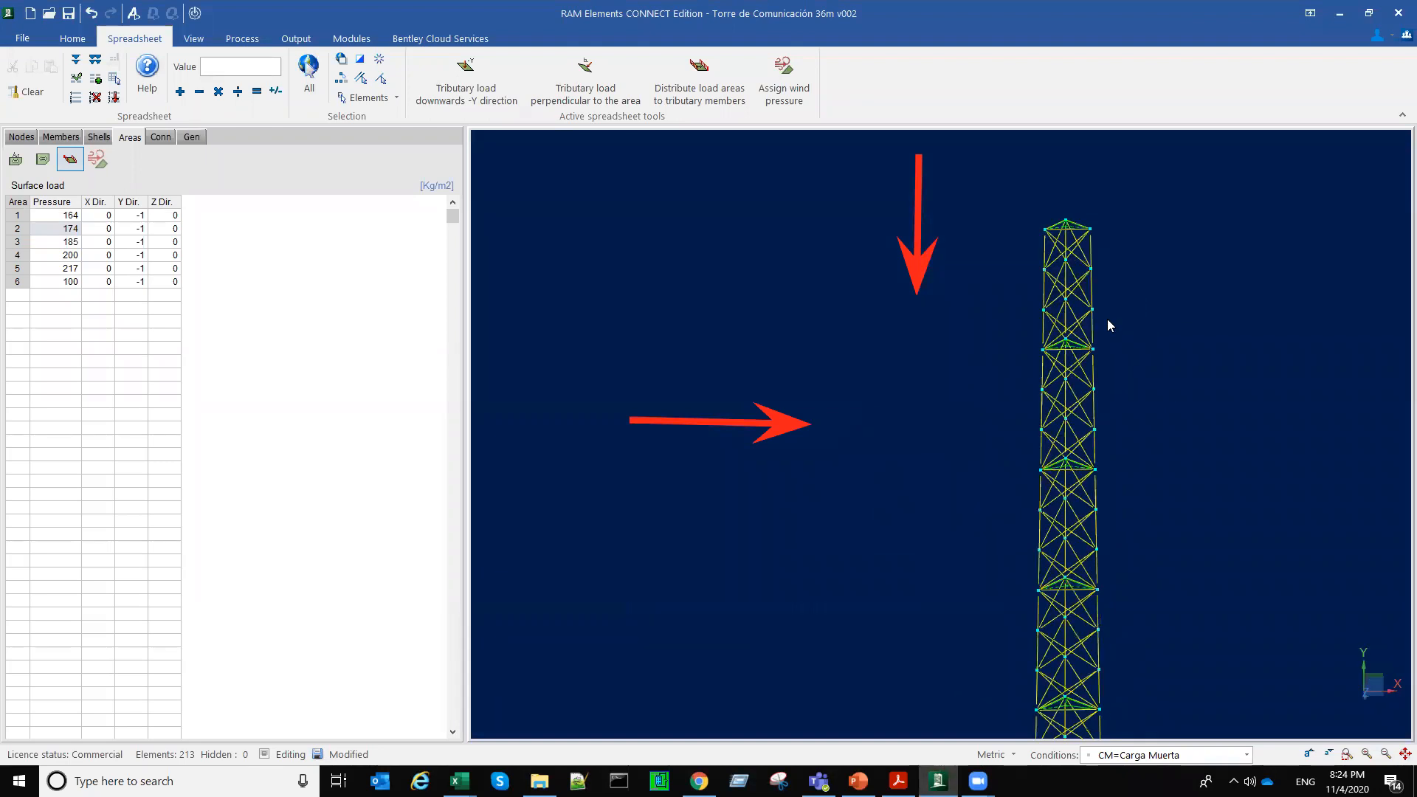
scroll(1115, 258, "up", 7)
middle_click_drag(1116, 256, 1320, 429)
scroll(1252, 458, "up", 2)
key("Left")
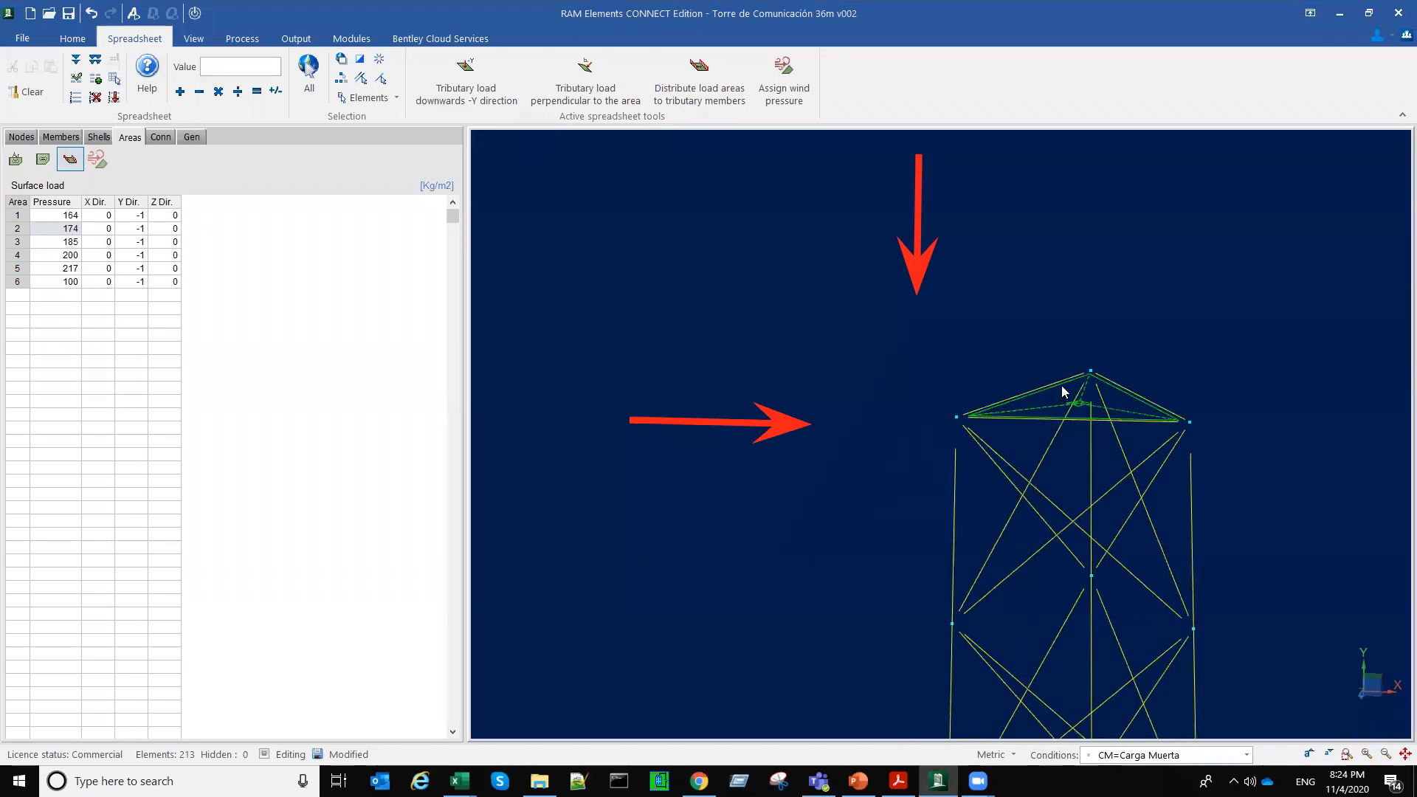
left_click(1176, 415)
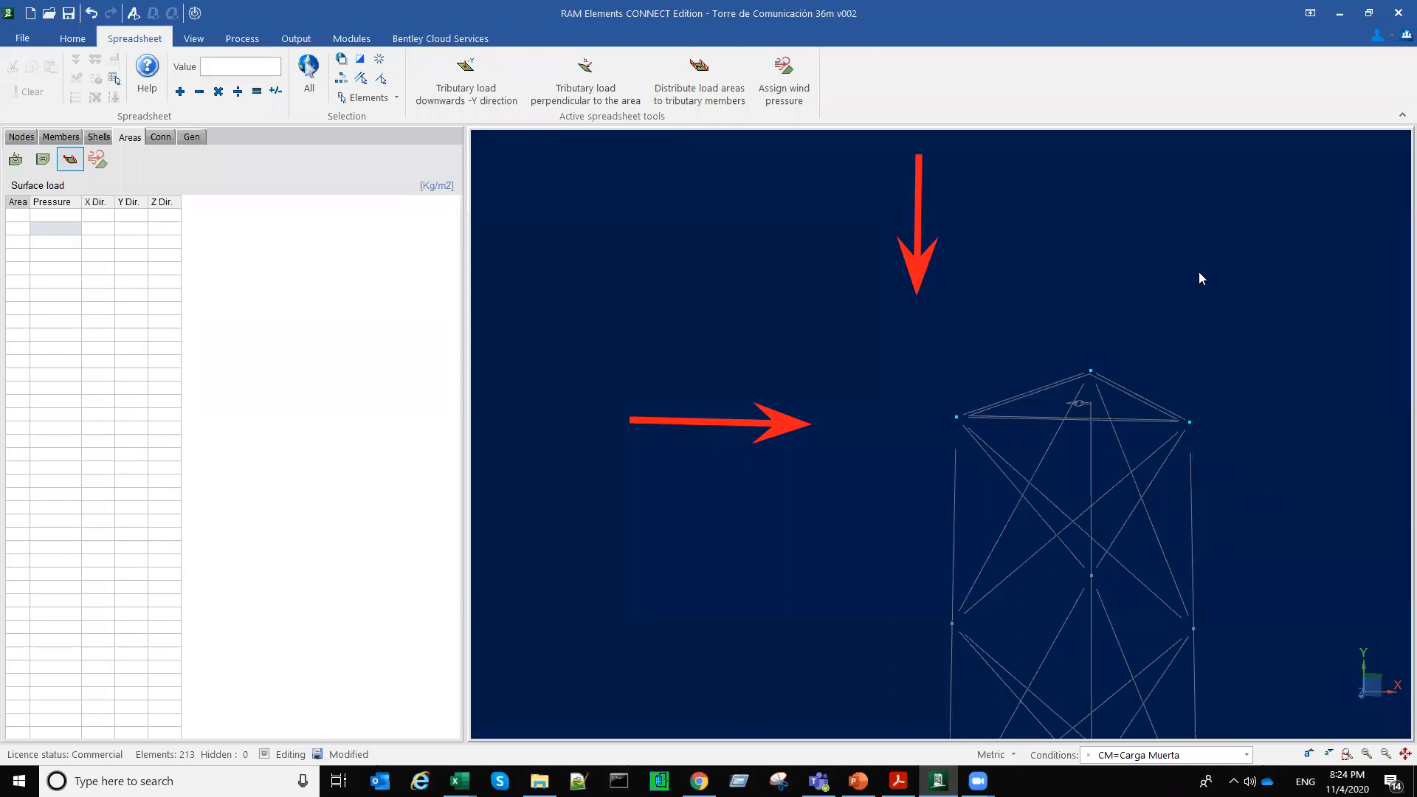
Step: Examine the whole tower in elevation and, with every element selected, in plan, and clear the selection
middle_click_drag(1199, 273, 1166, 254)
right_click(965, 323)
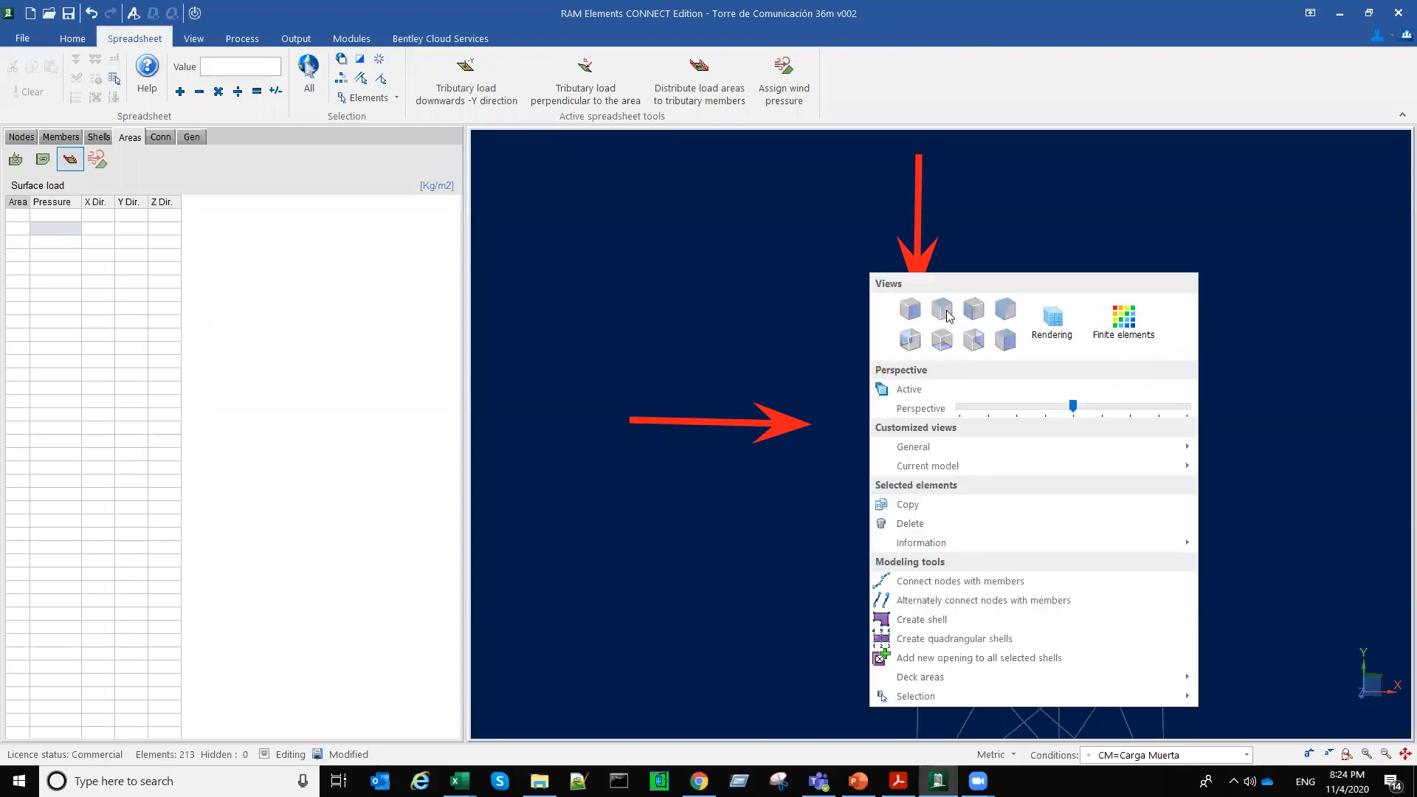
left_click(948, 314)
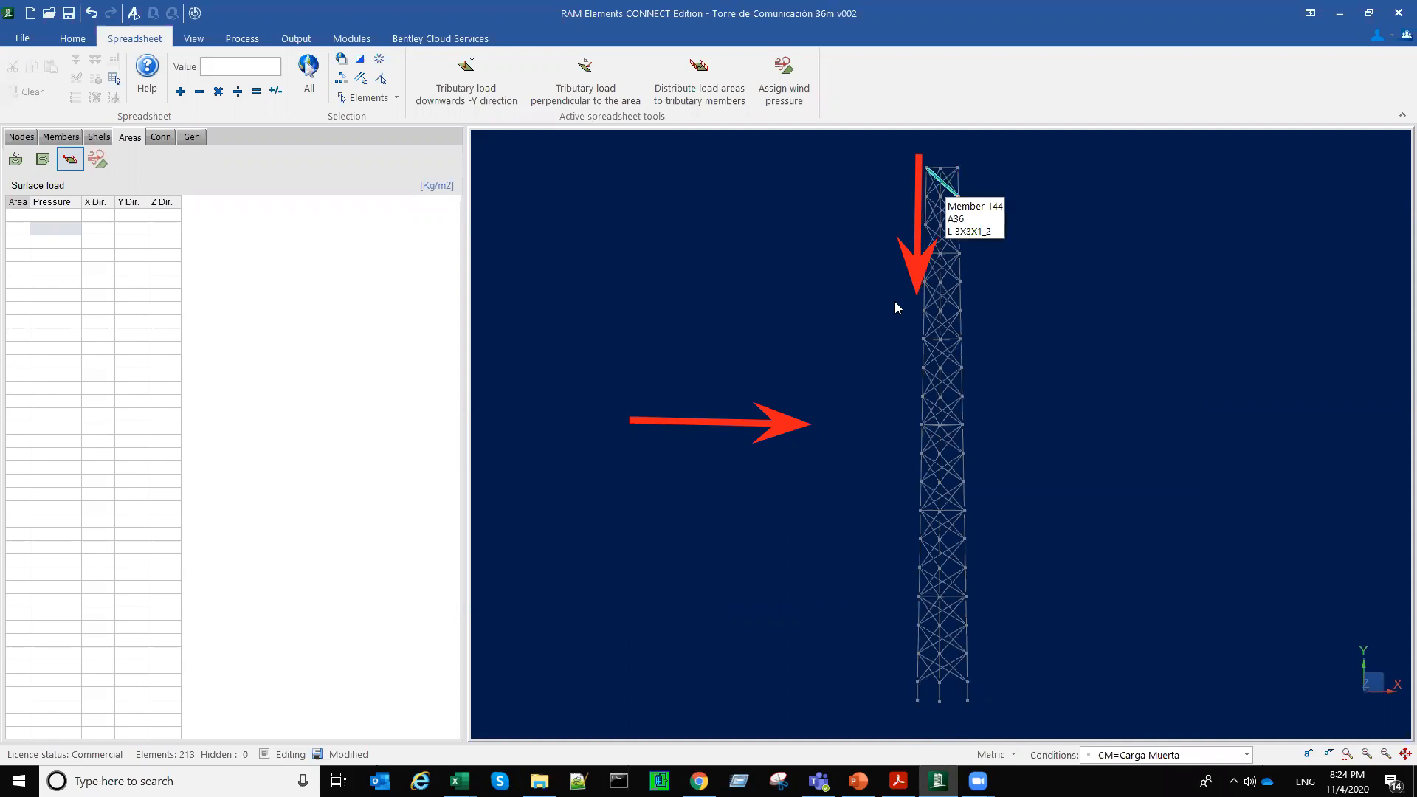
key("ctrl+a")
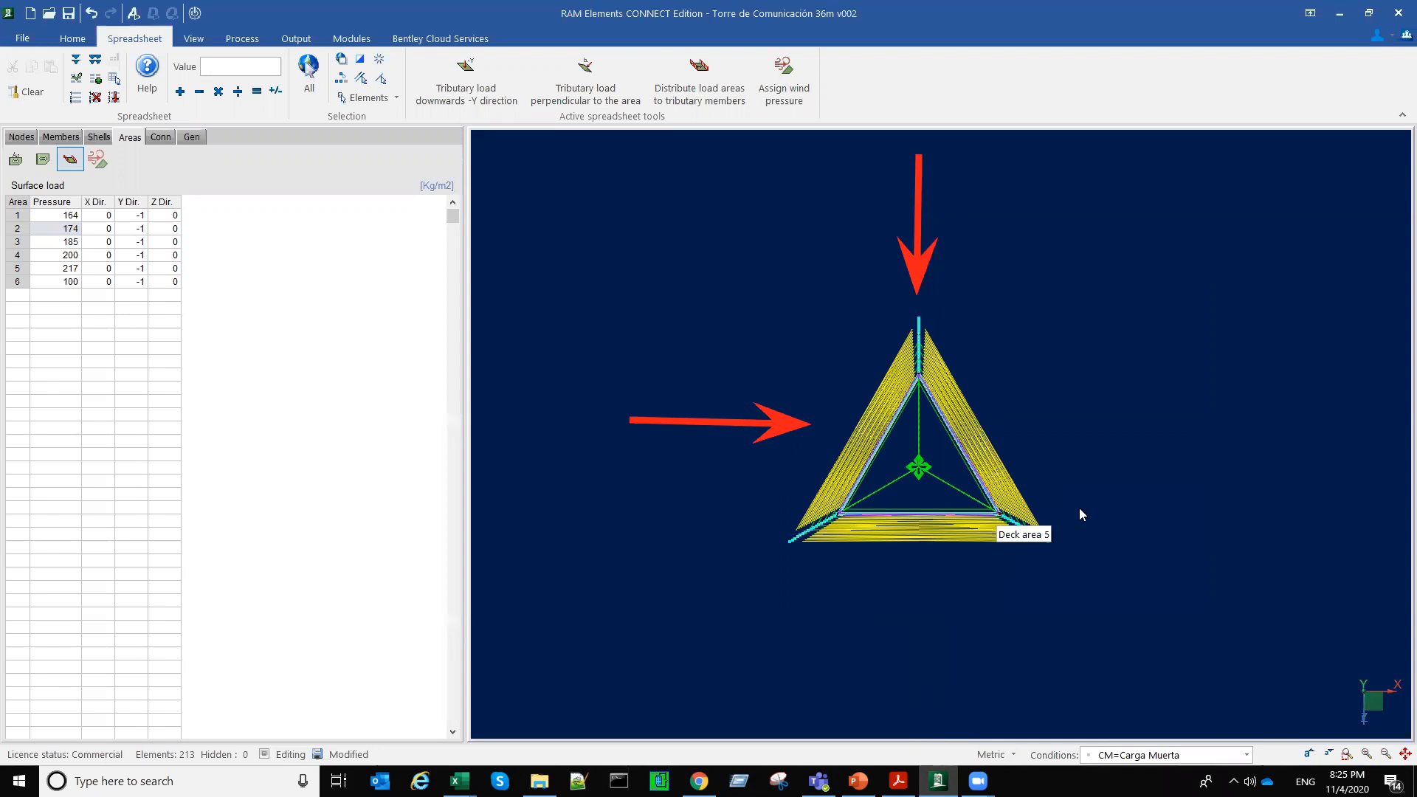
left_click(1109, 488)
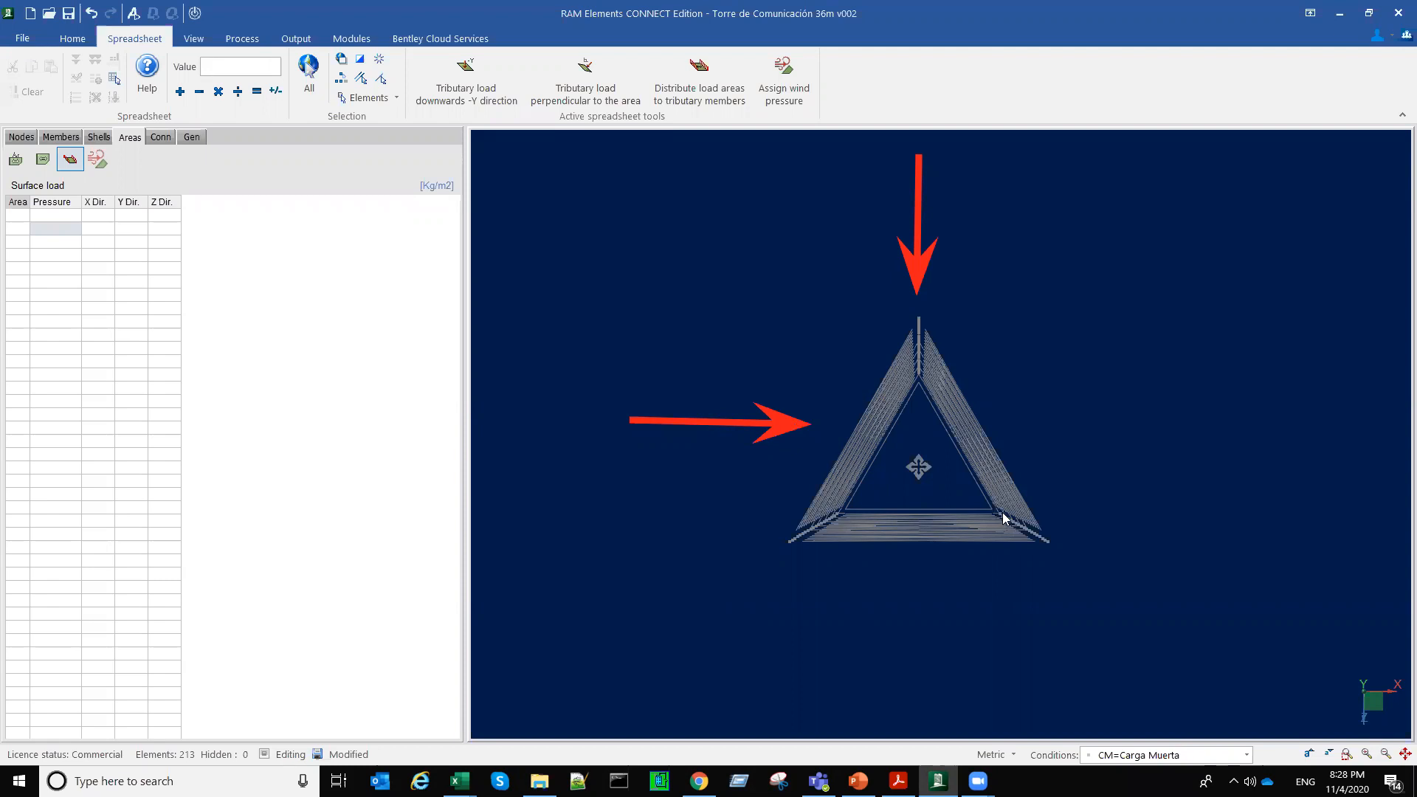
Step: Select one front corner node of the tower's top platform and open its nodal forces and moments
mouse_move(1002, 514)
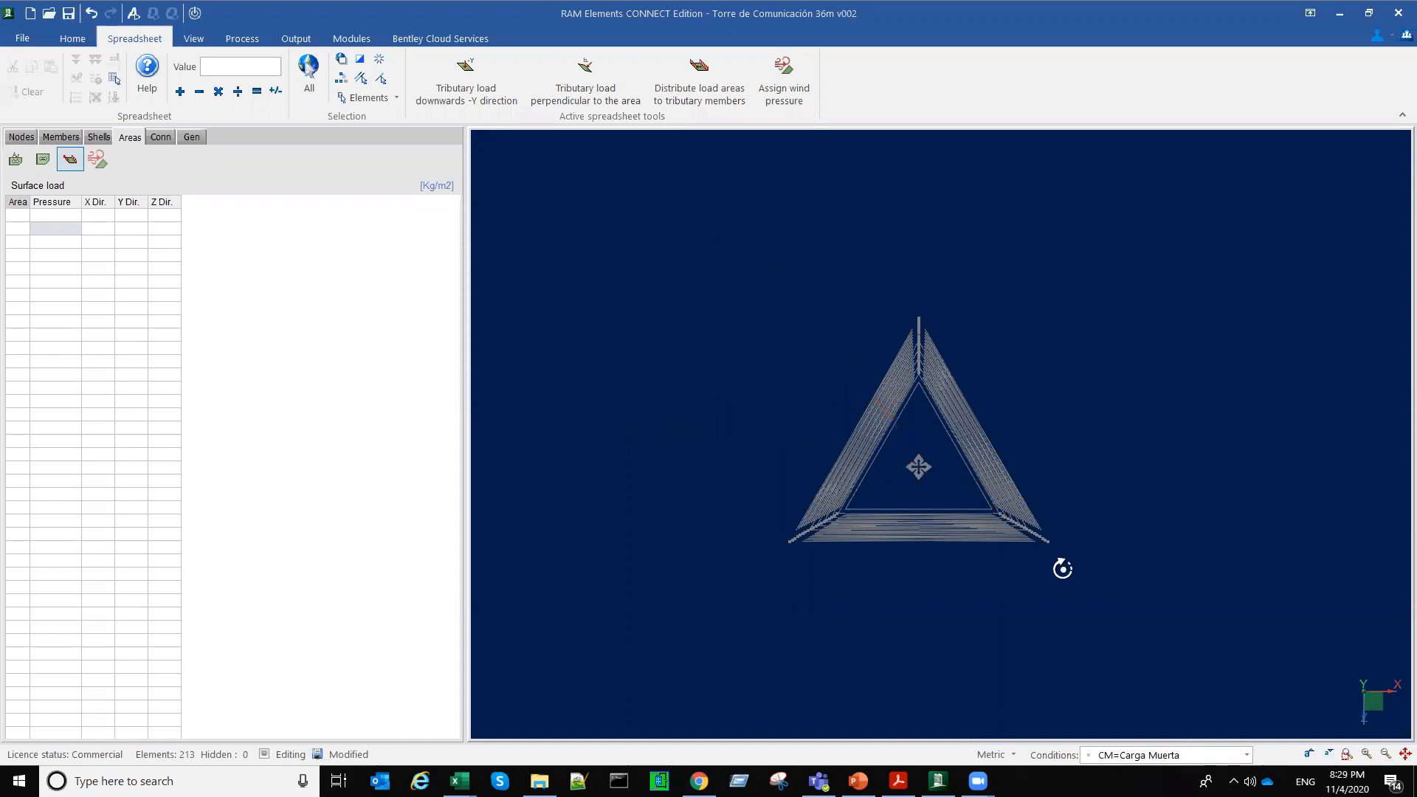
middle_click_drag(1067, 463, 958, 301)
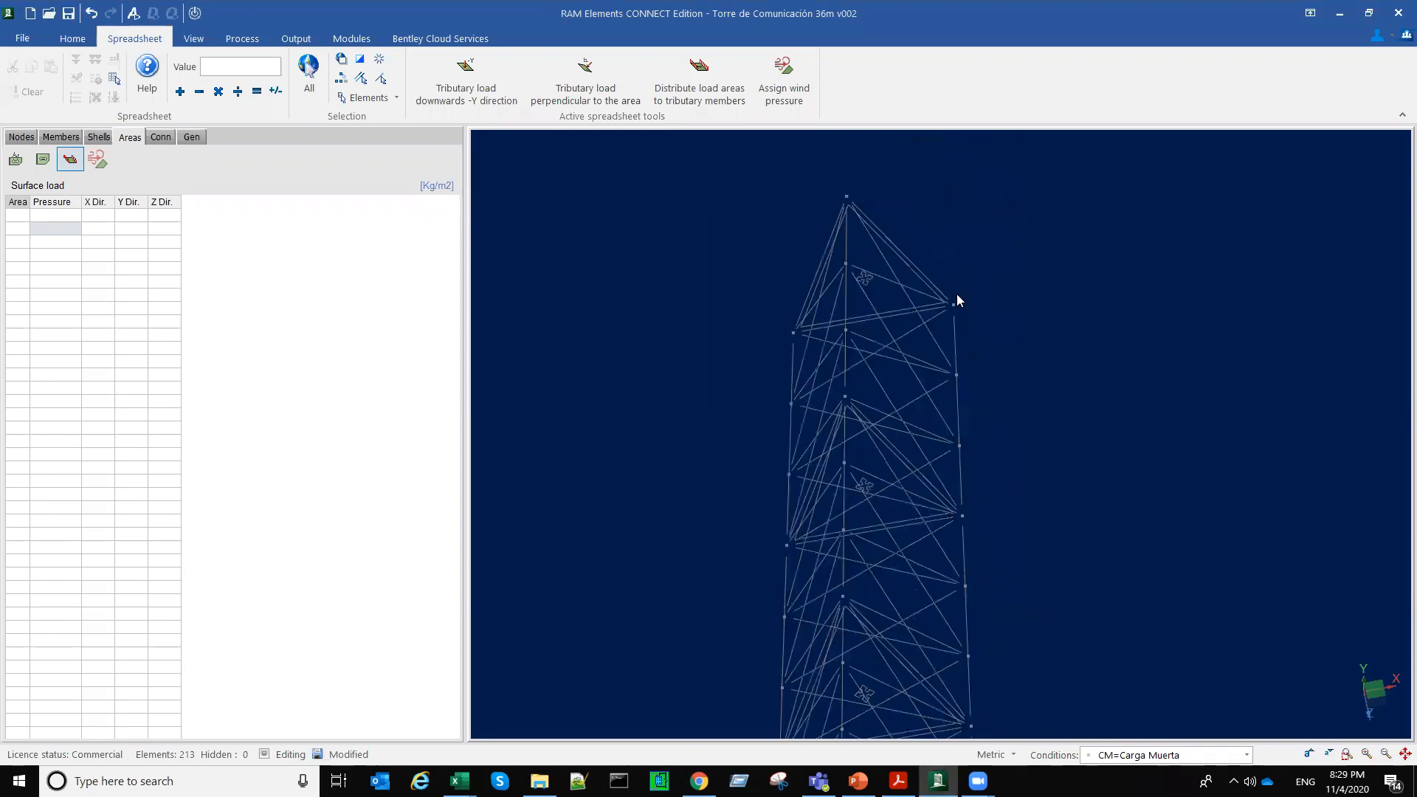
left_click(953, 304)
middle_click_drag(1012, 363, 1047, 387)
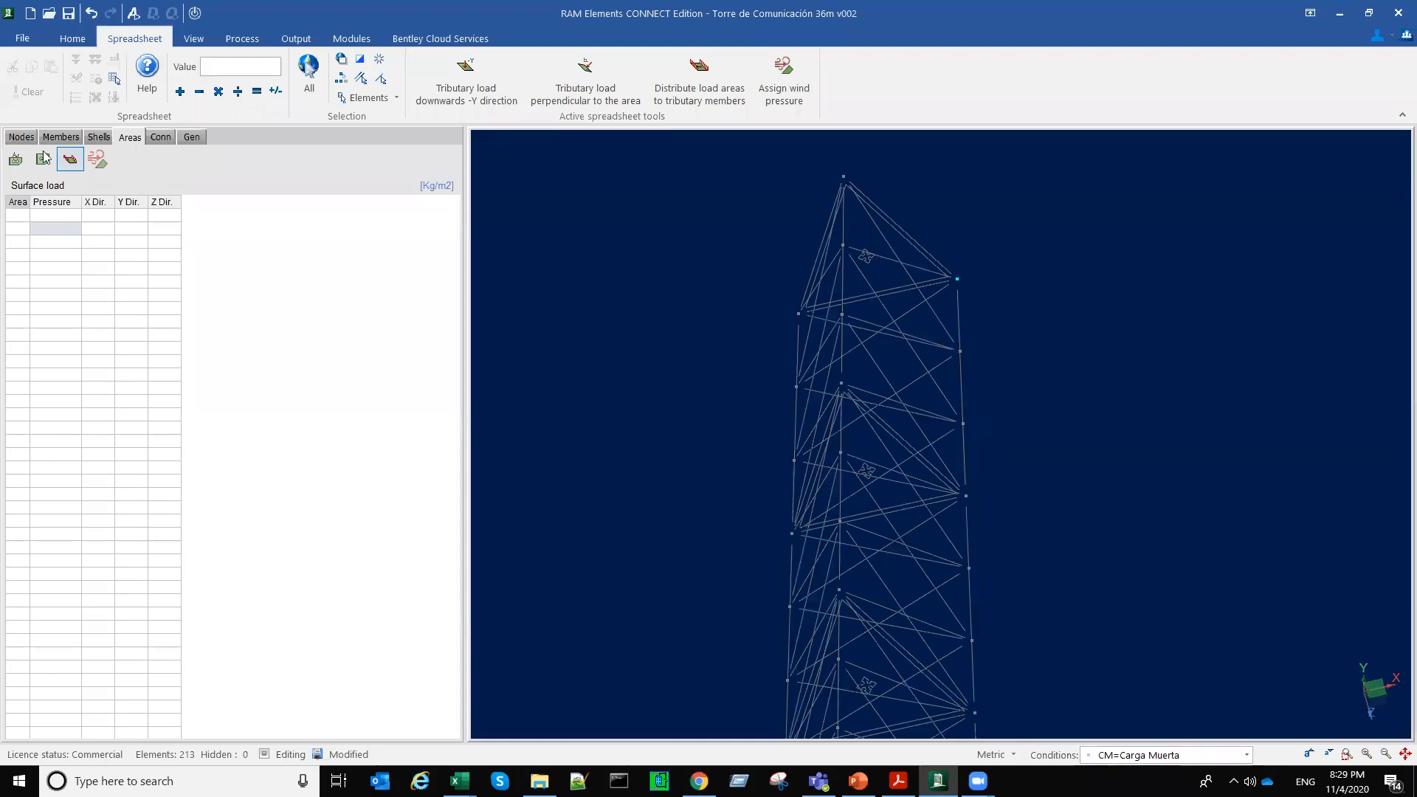
left_click(23, 137)
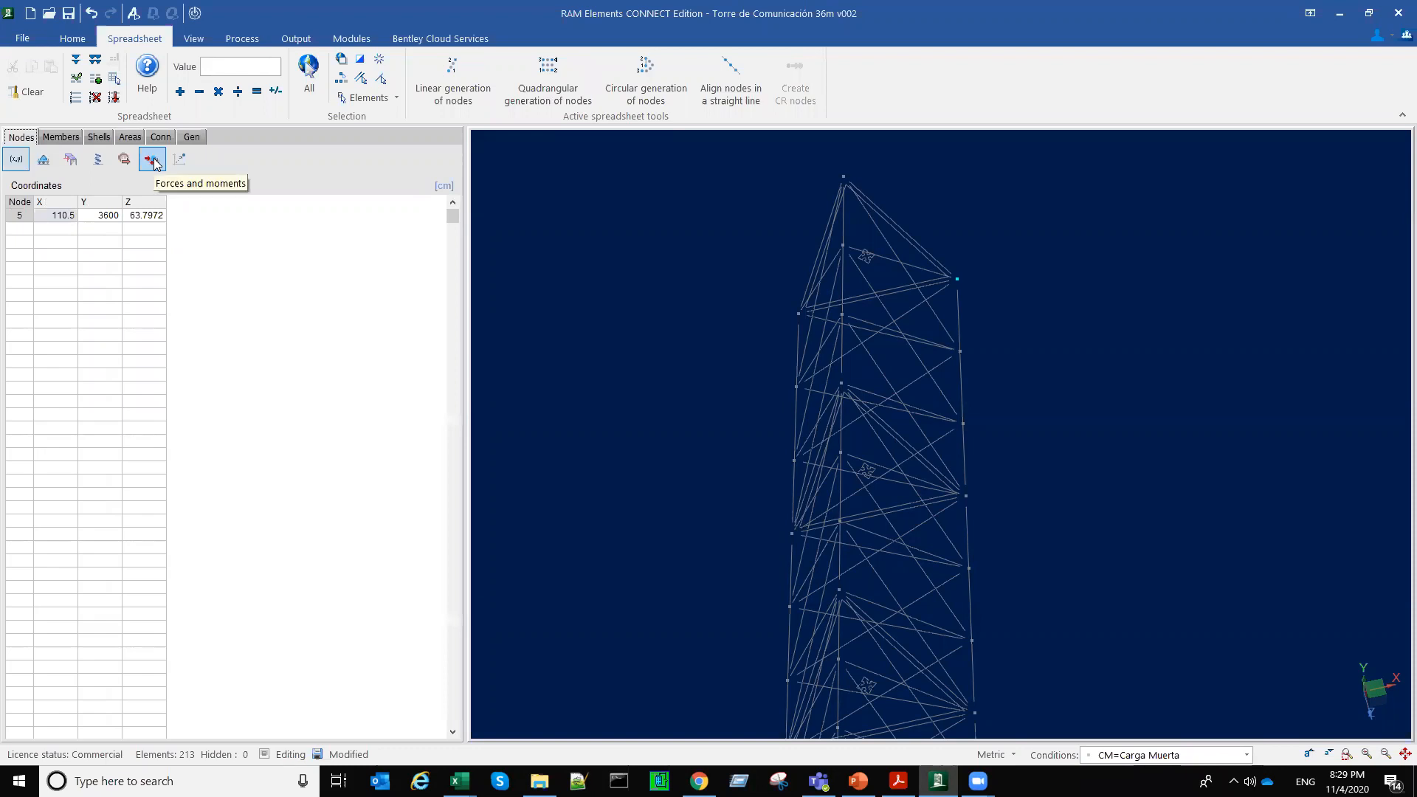
left_click(153, 160)
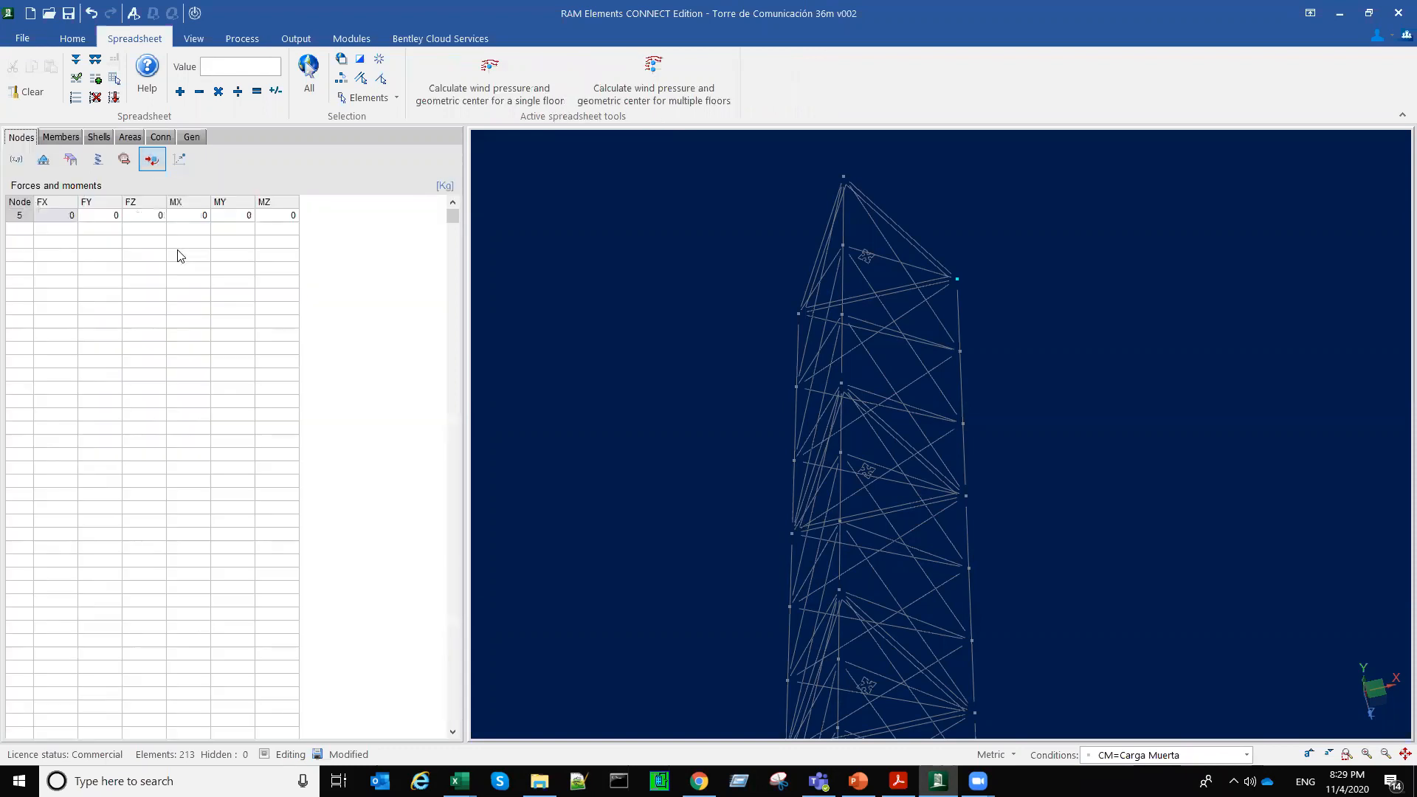
Step: Apply a vertical nodal force FY of -100 kg to the selected top corner node under the CM=Carga Muerta condition
left_click(114, 216)
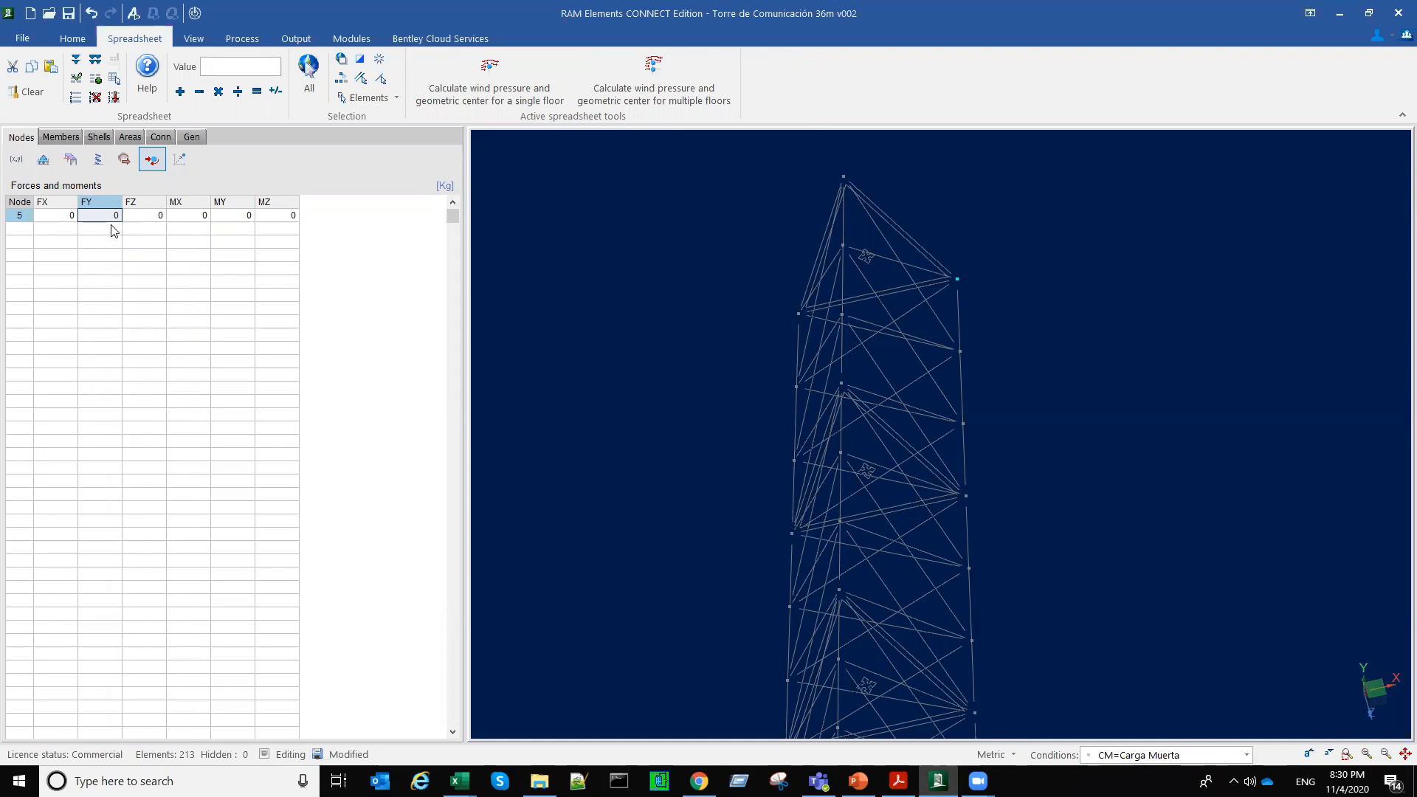
left_click(112, 228)
key("Up")
type("-100")
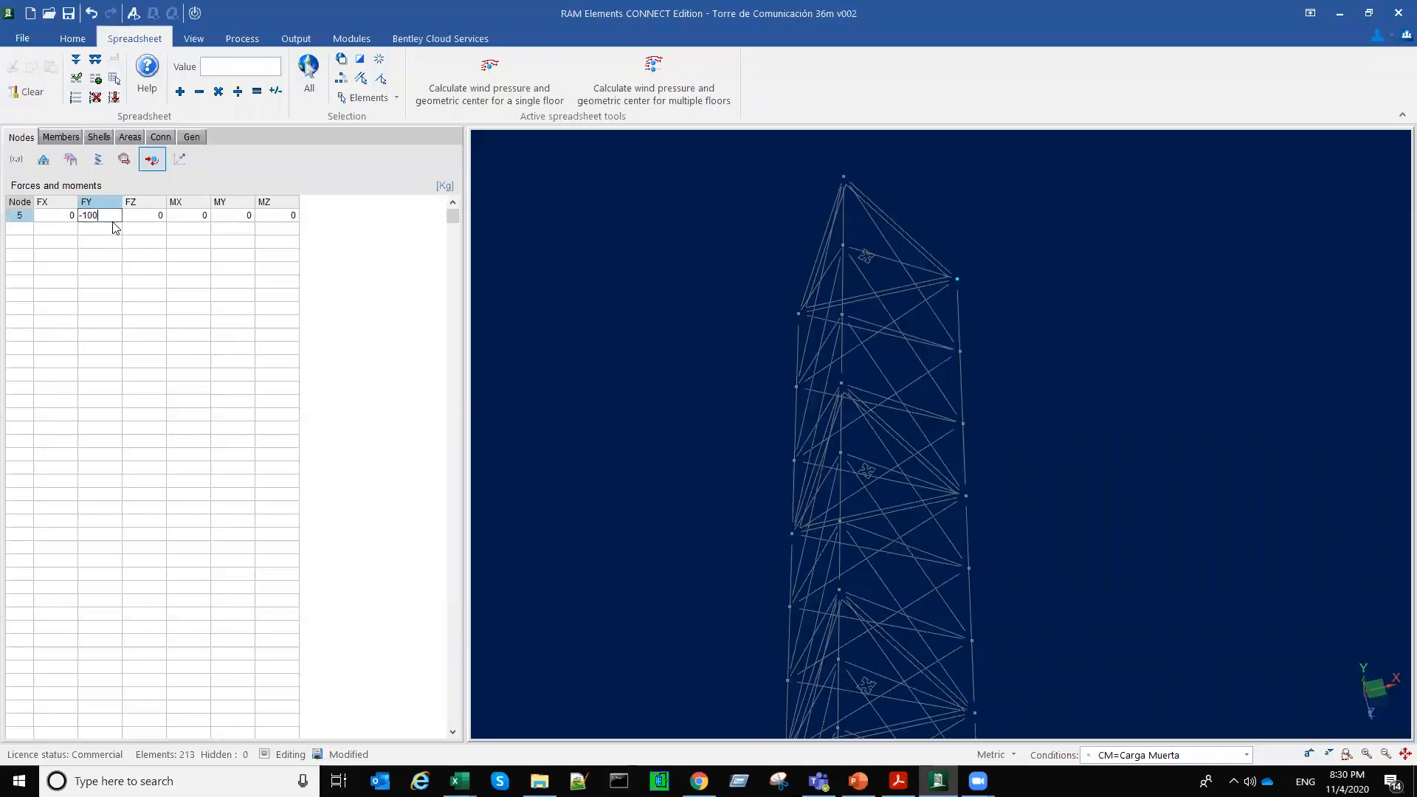
key("Return")
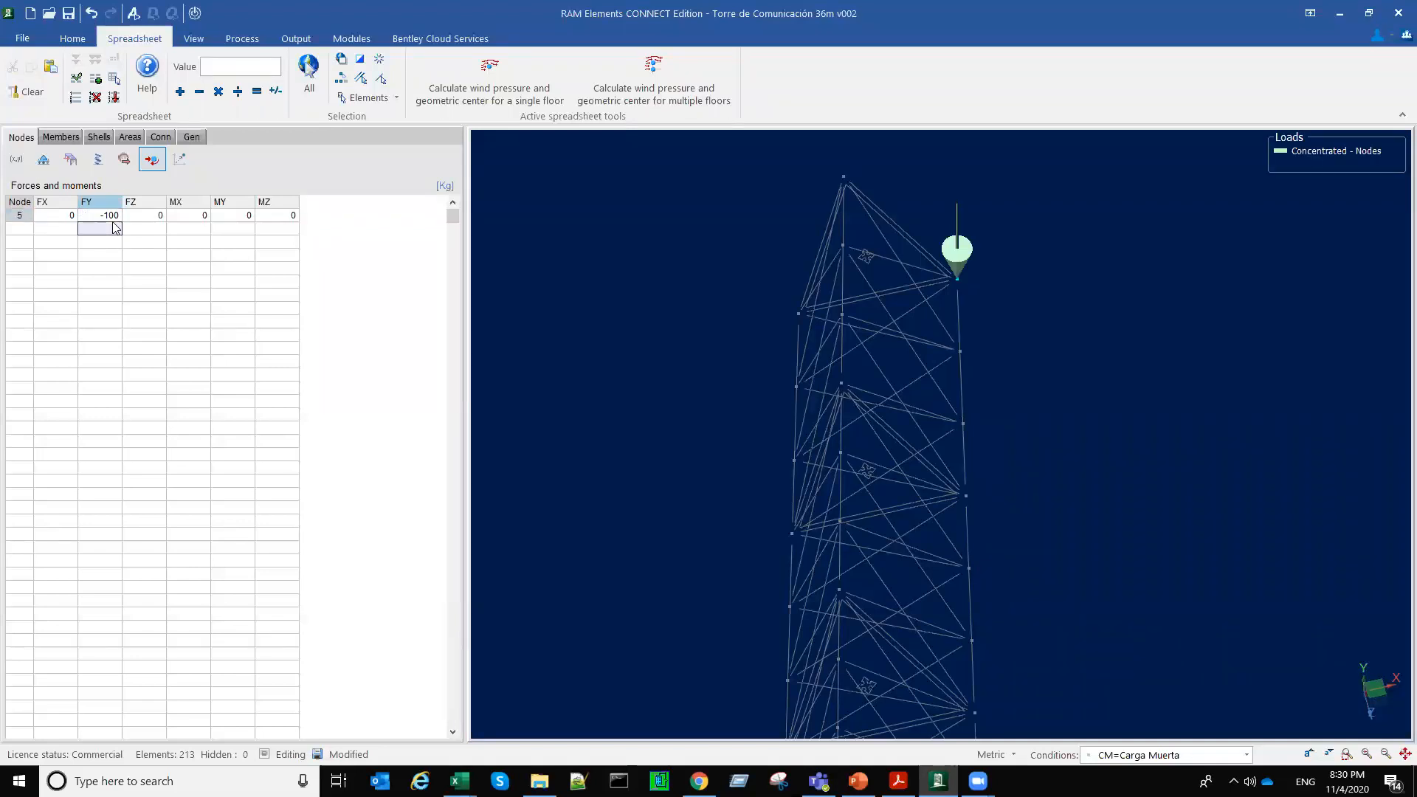
middle_click_drag(990, 462, 1023, 501)
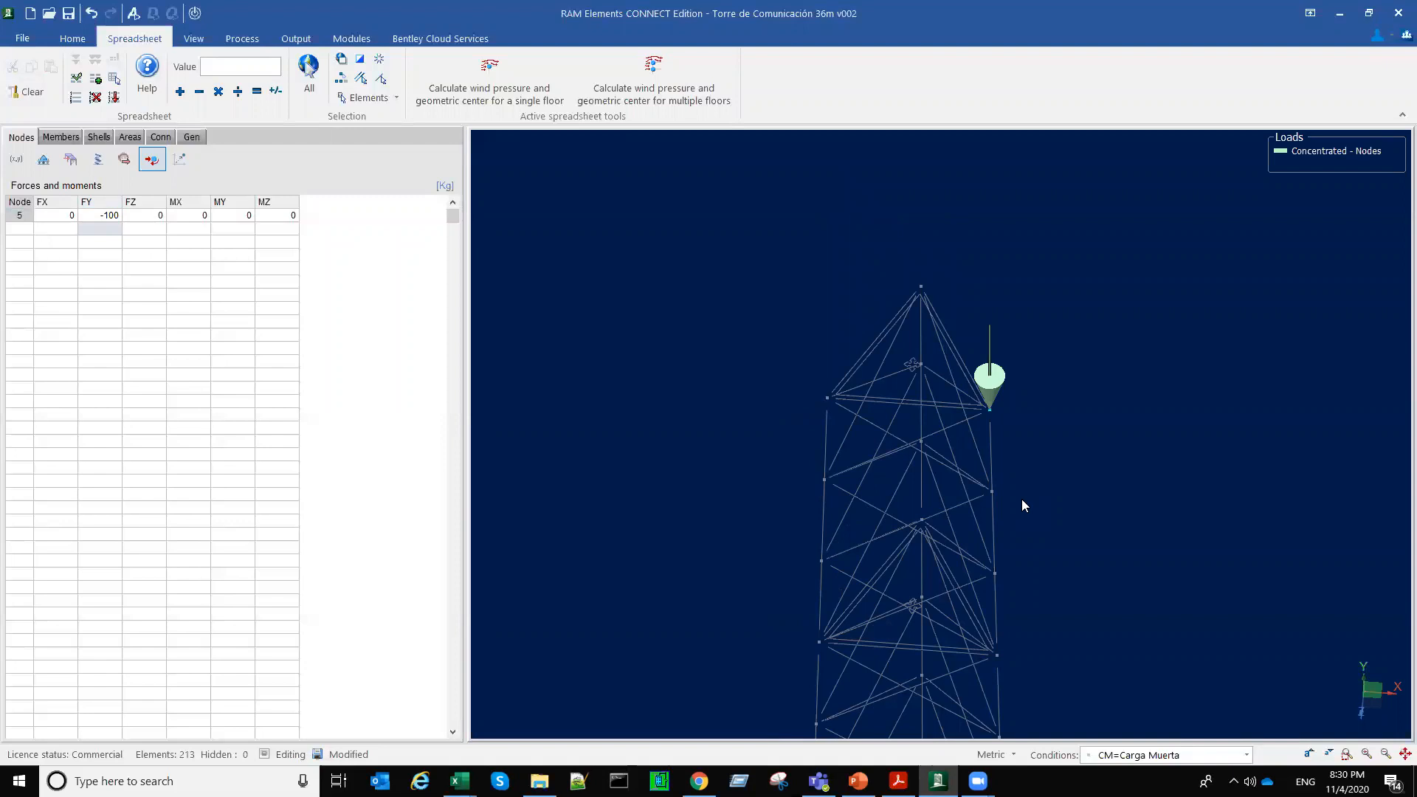
Step: Examine the vertical antenna force at the tower's top corner up close in 3D and in elevation
scroll(967, 427, "up", 3)
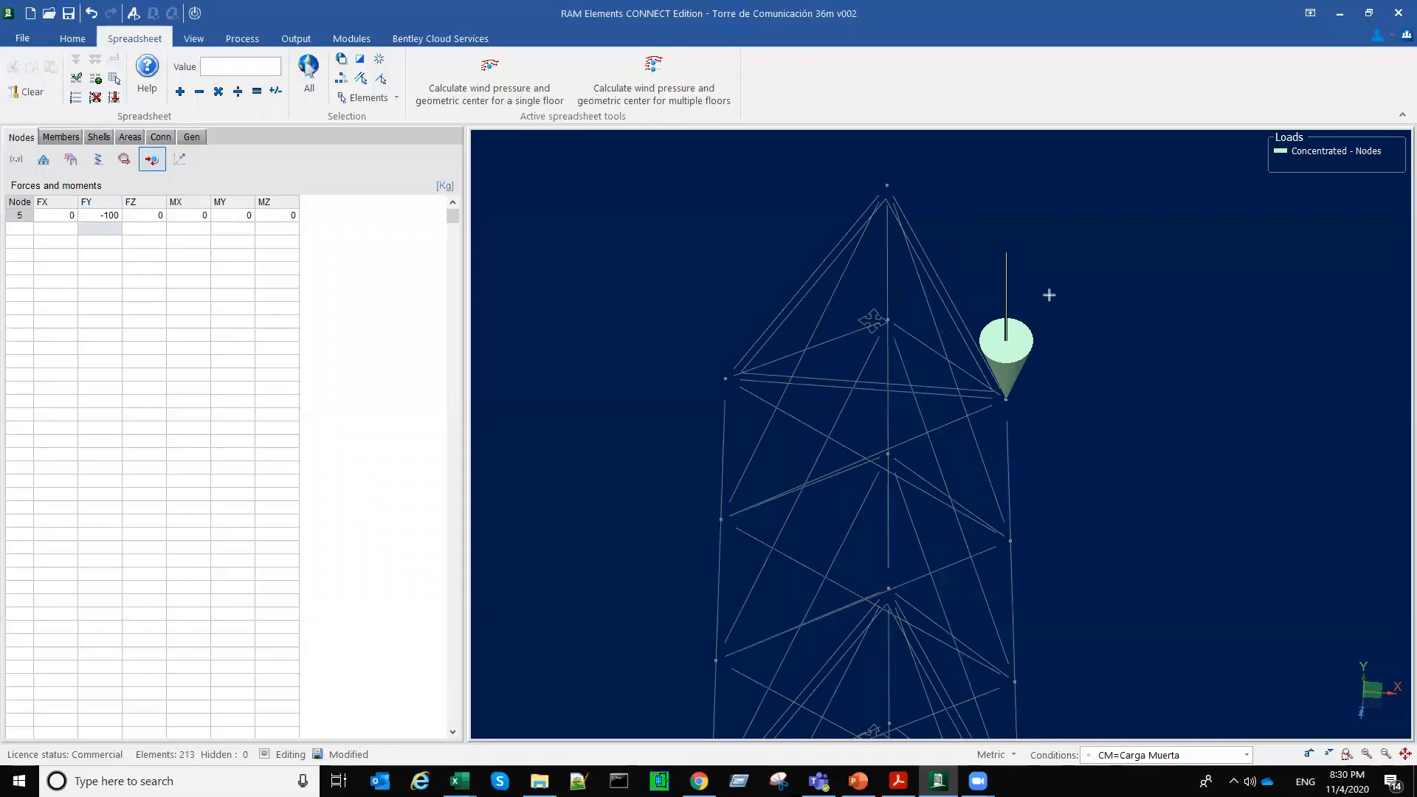
left_click_drag(1048, 295, 1050, 609)
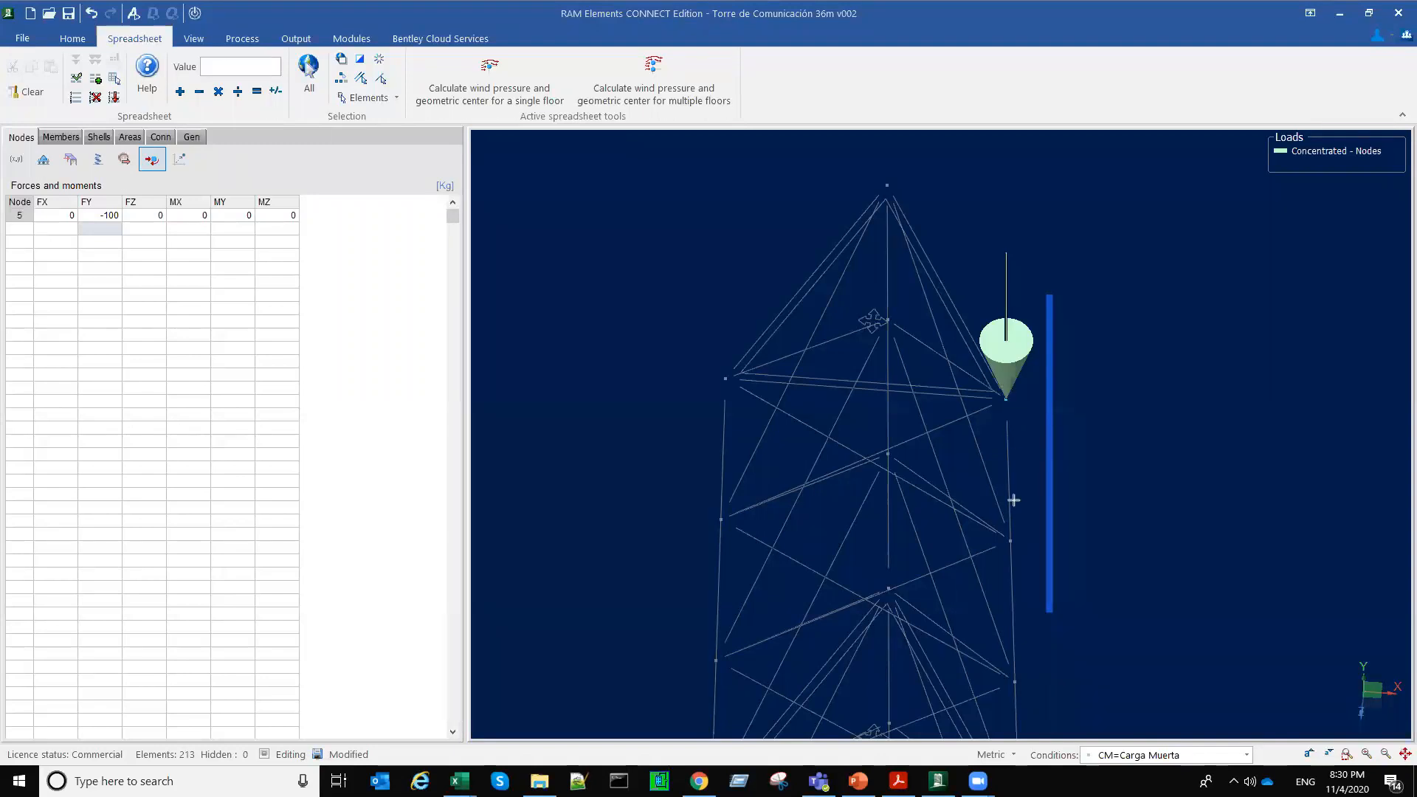
left_click(1045, 440)
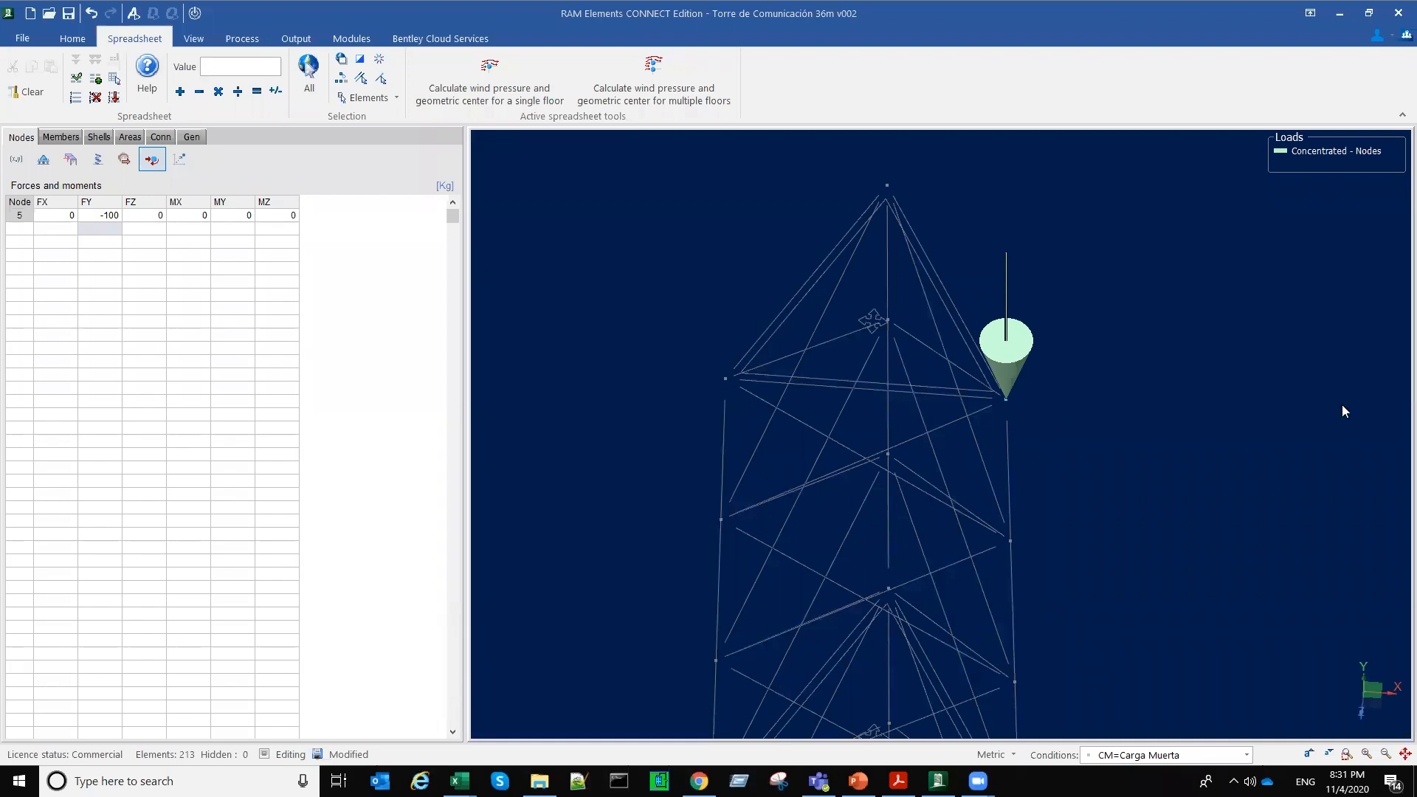
right_click(804, 361)
left_click(845, 366)
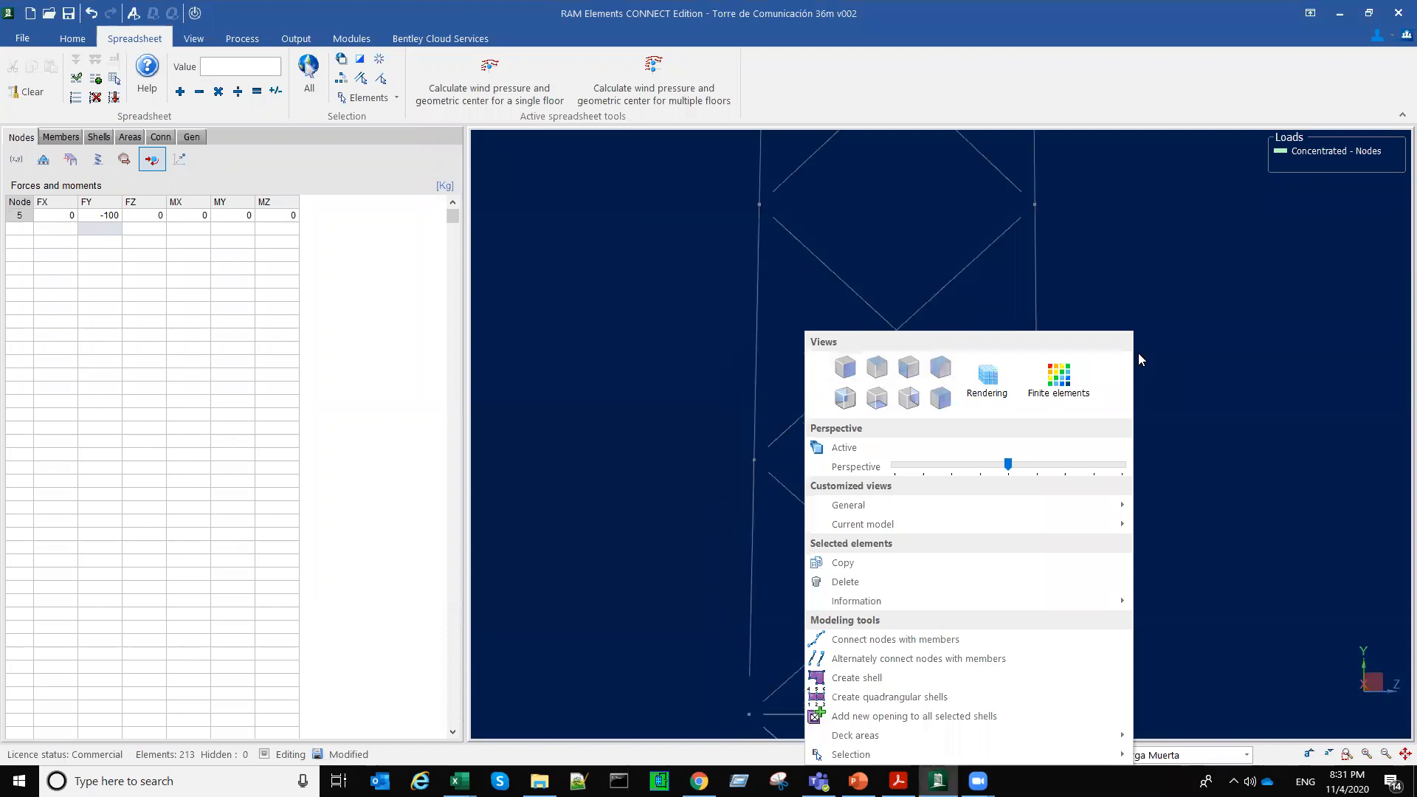
right_click(763, 353)
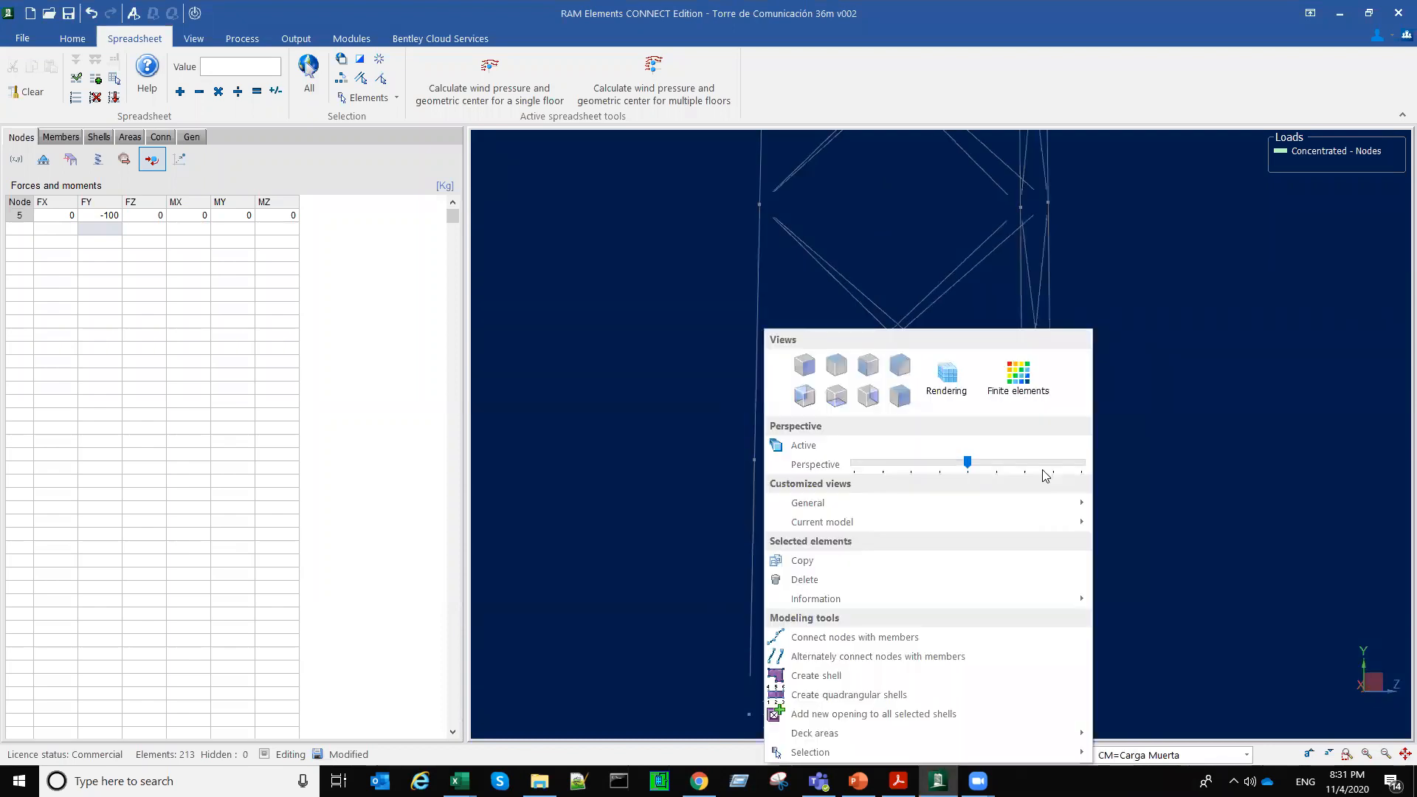
left_click(839, 365)
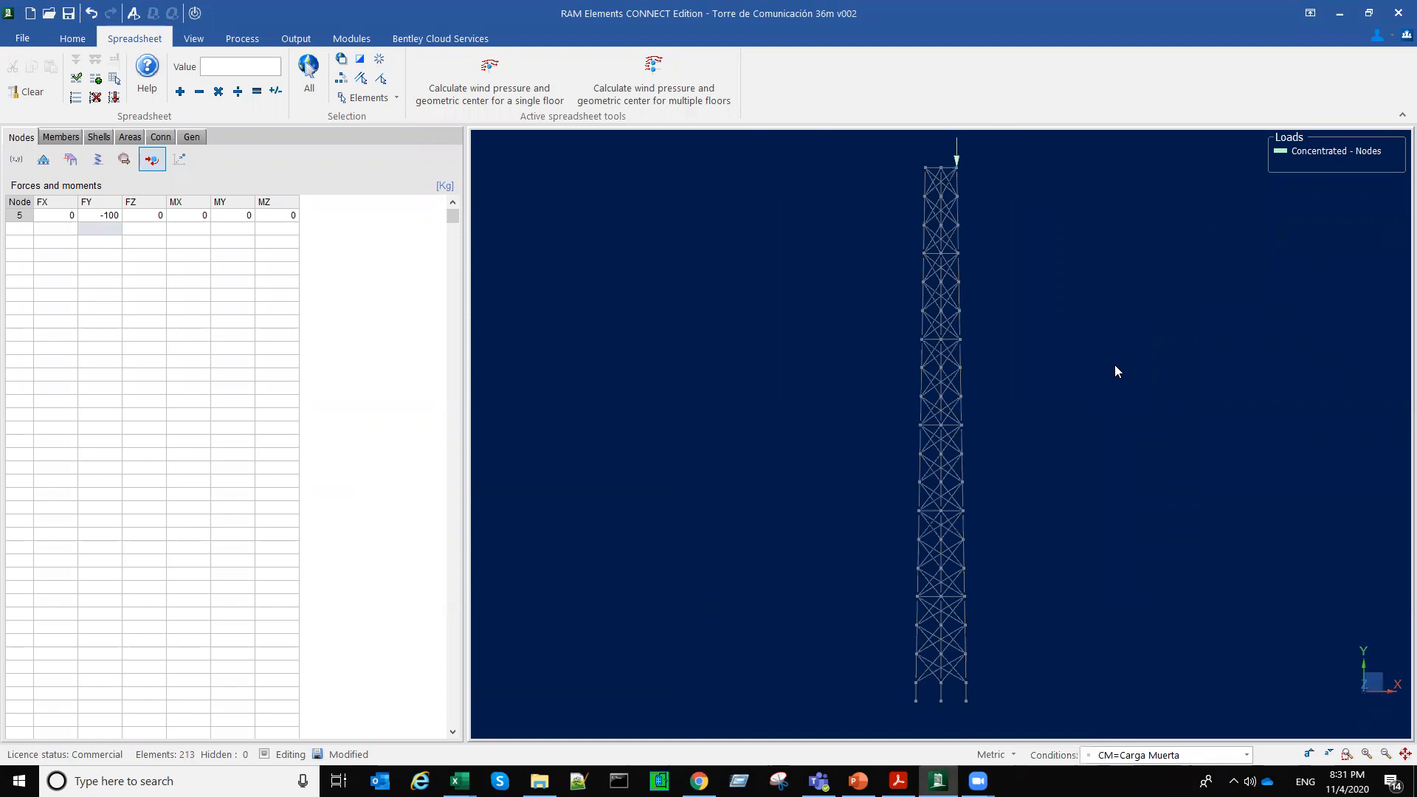
Step: Examine the antenna force's position at the platform corner in plan and return to a close 3D view
scroll(983, 445, "up", 5)
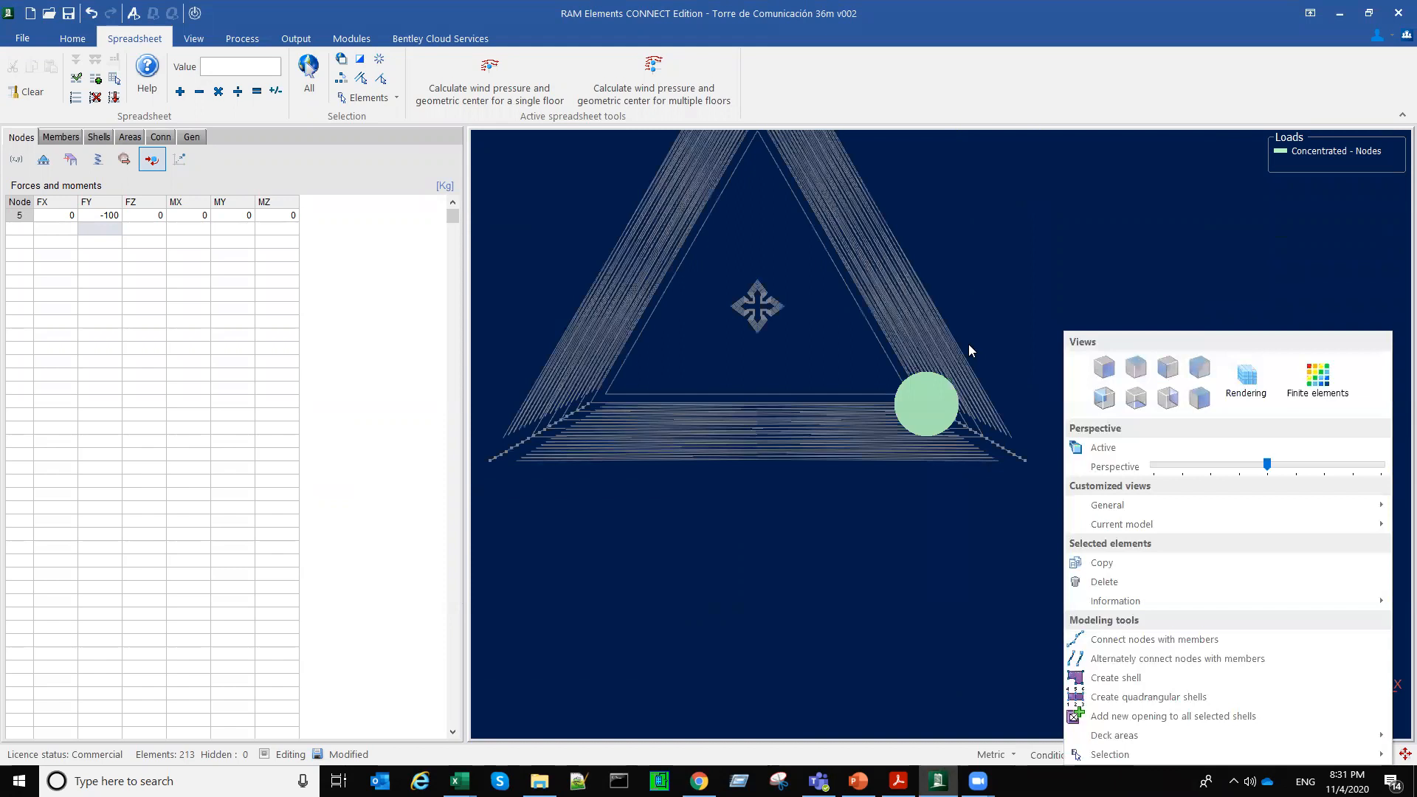
left_click(915, 411)
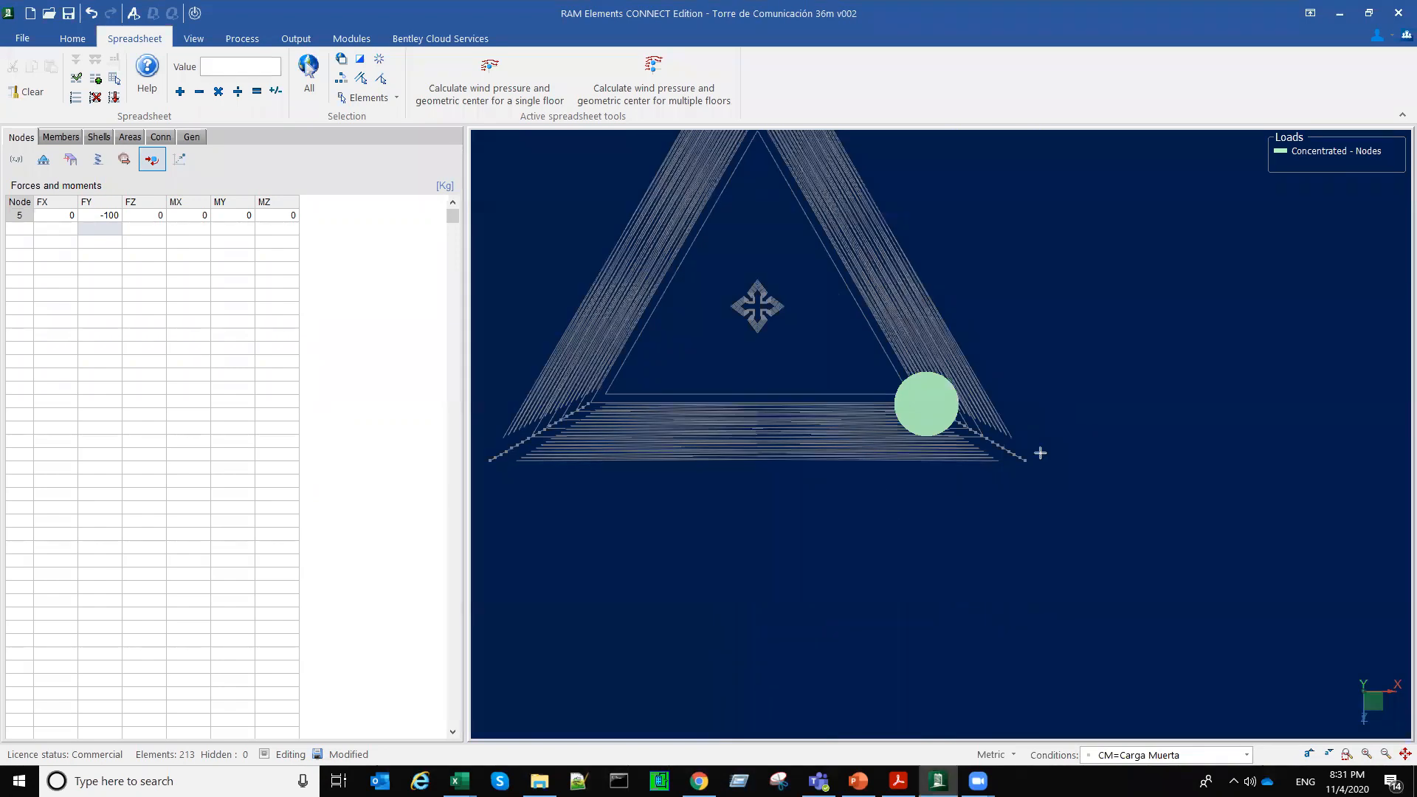
left_click(1071, 482)
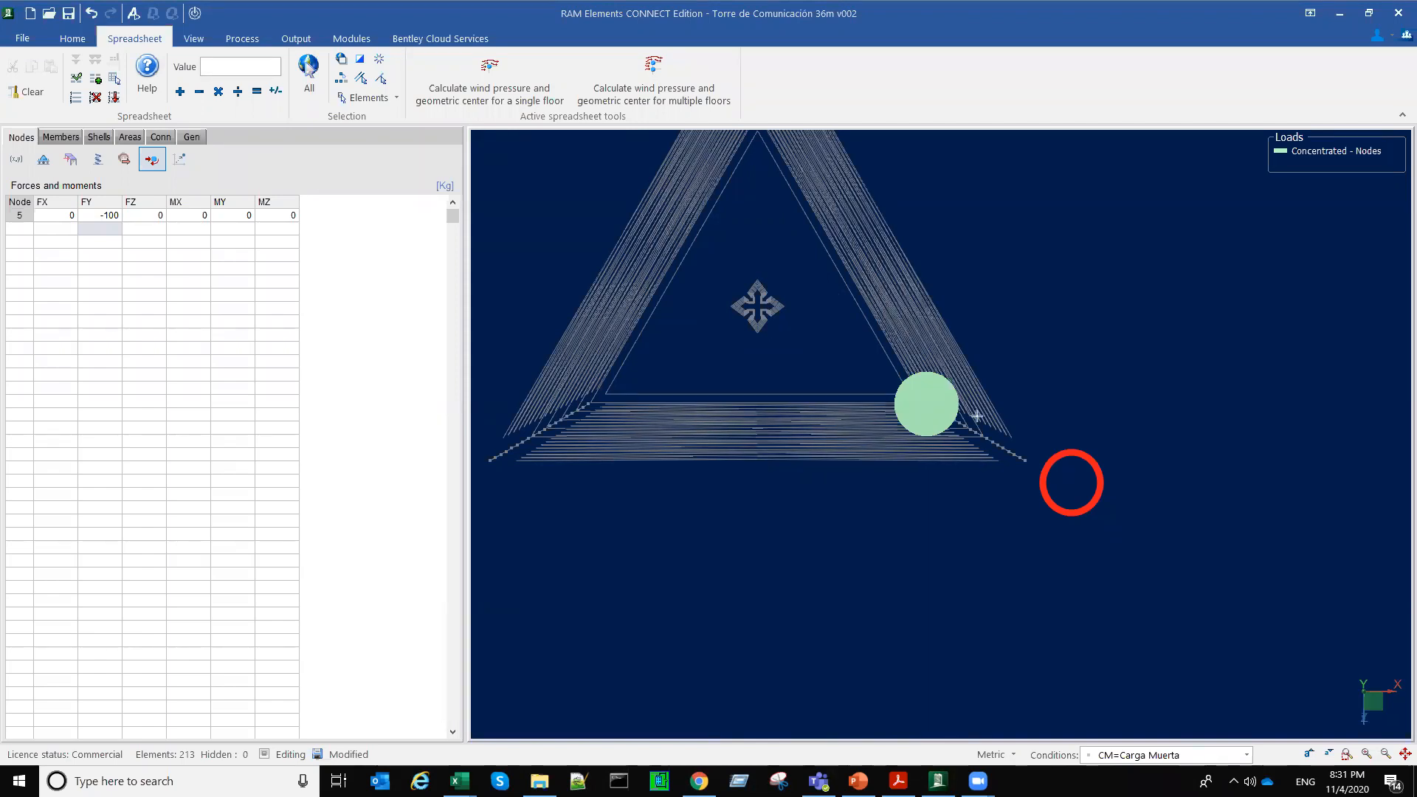
left_click_drag(953, 401, 1222, 403)
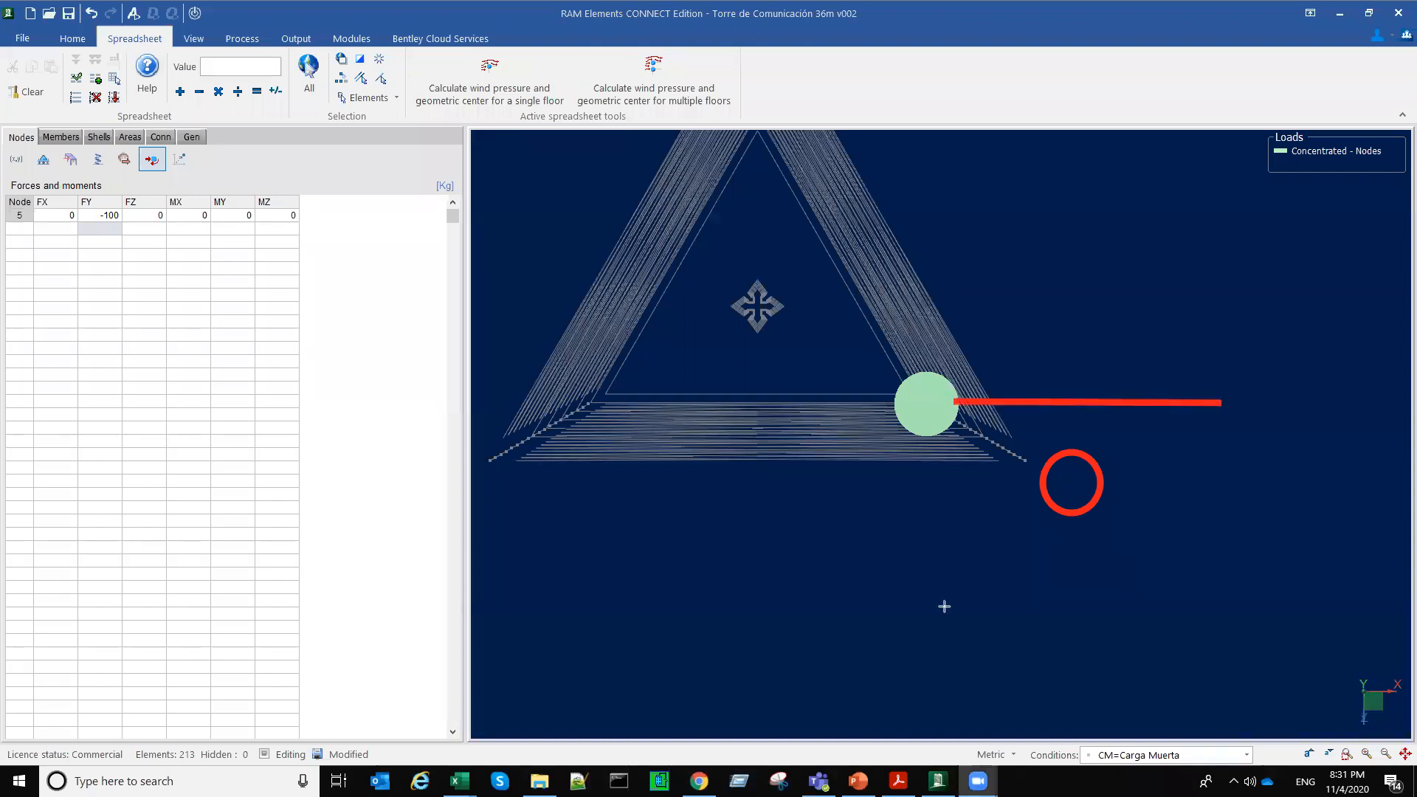
left_click_drag(936, 406, 939, 620)
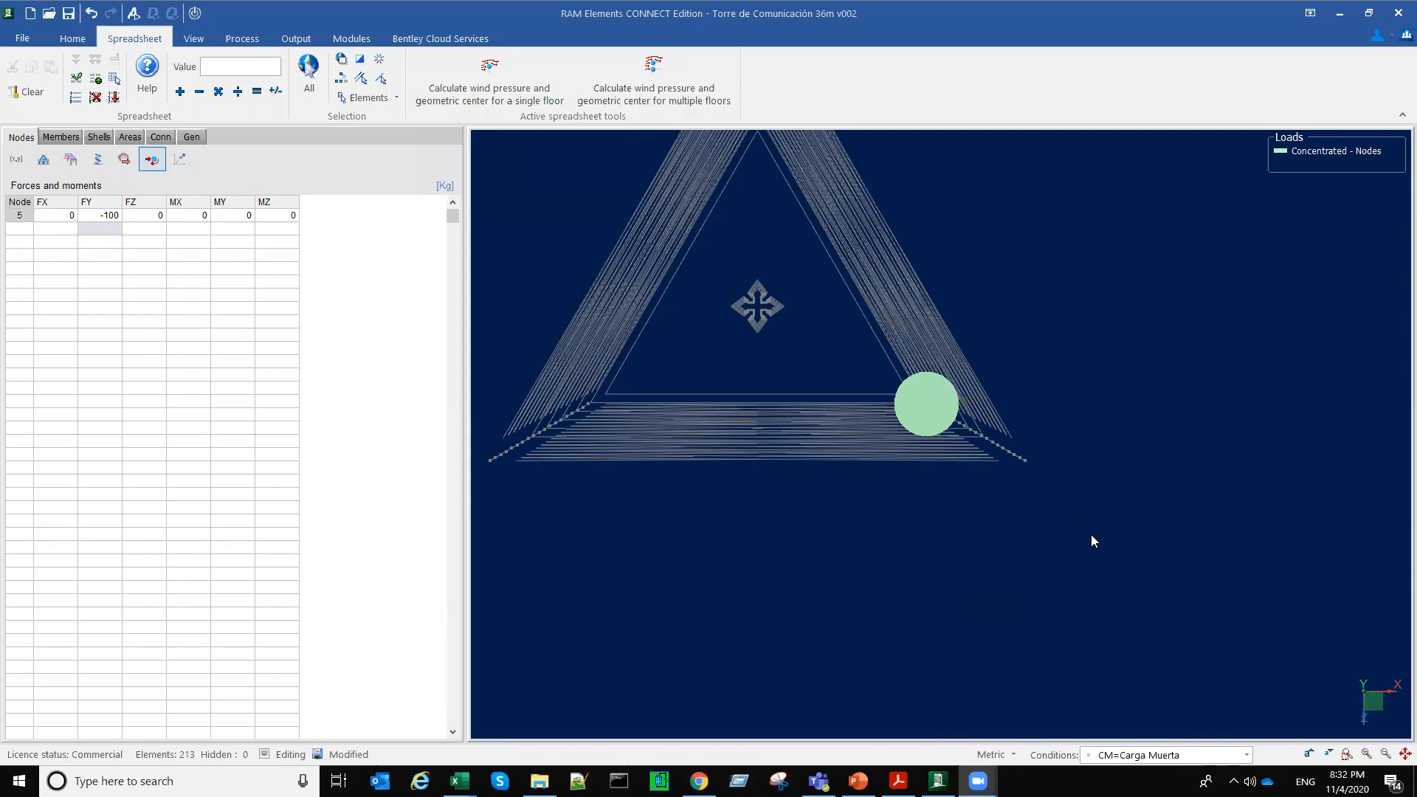
mouse_move(1060, 392)
middle_mouse_down()
mouse_move(964, 361)
mouse_move(1031, 395)
middle_mouse_up()
scroll(974, 364, "down", 5)
scroll(1032, 391, "up", 6)
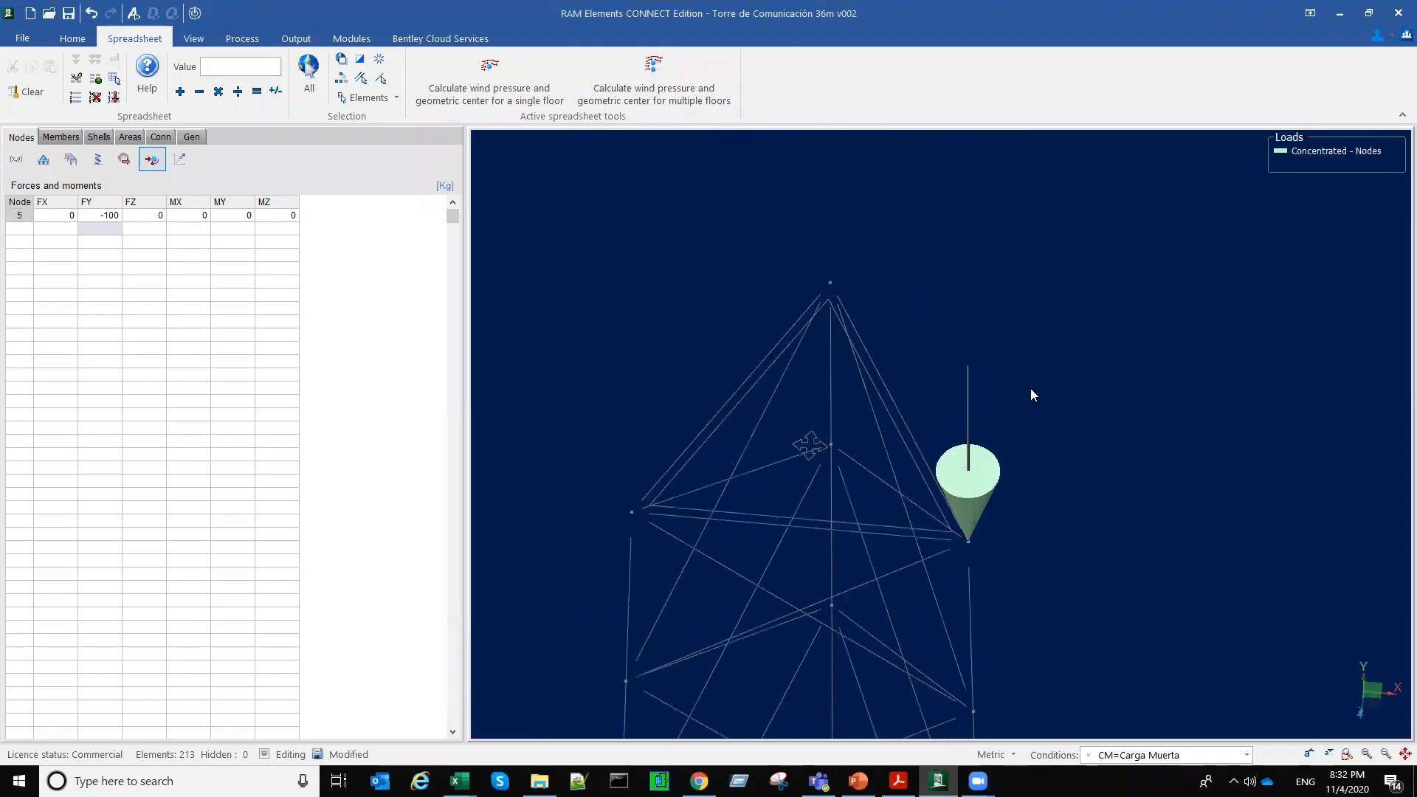
Step: Check the unit options for moments in the units configuration, keeping Kg*m
left_click(108, 216)
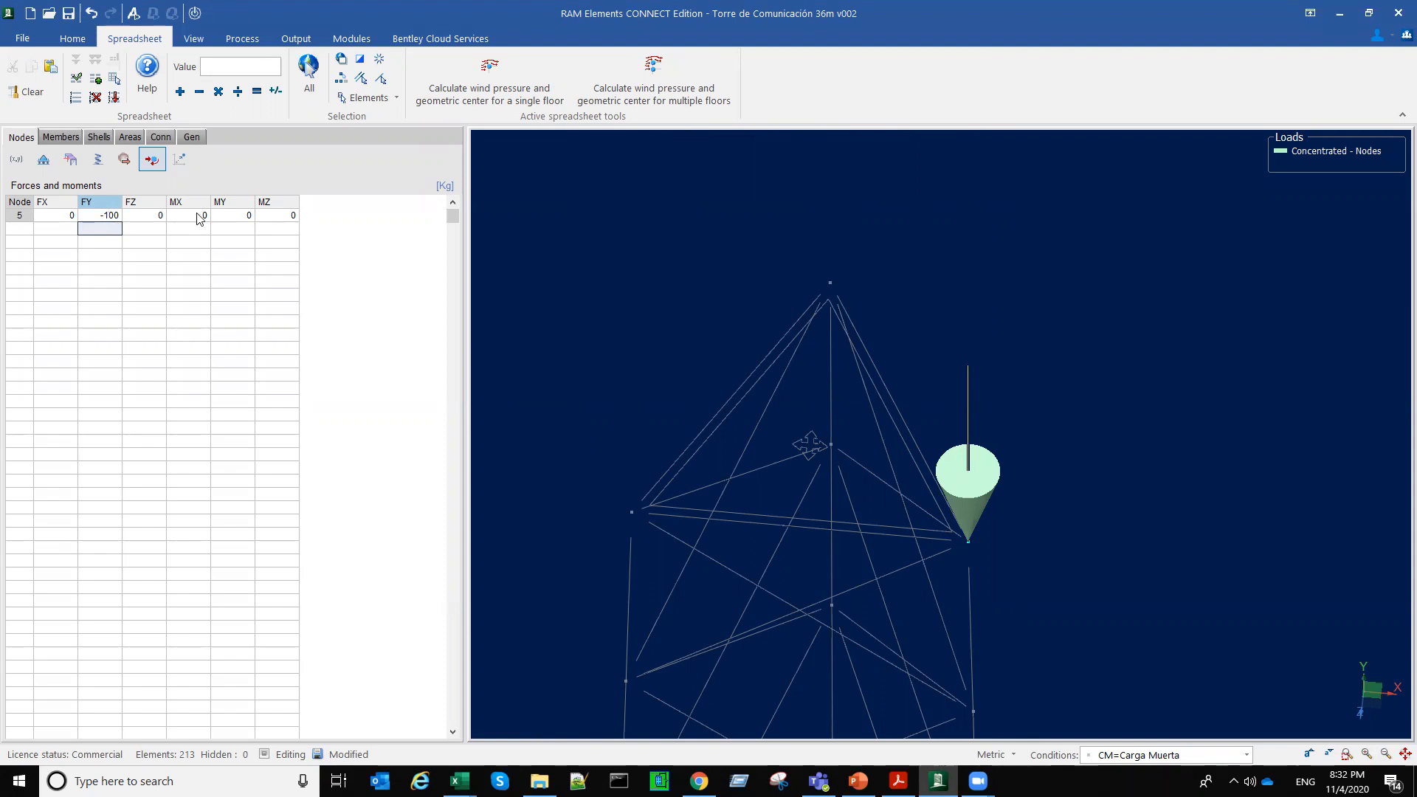
left_click(293, 216)
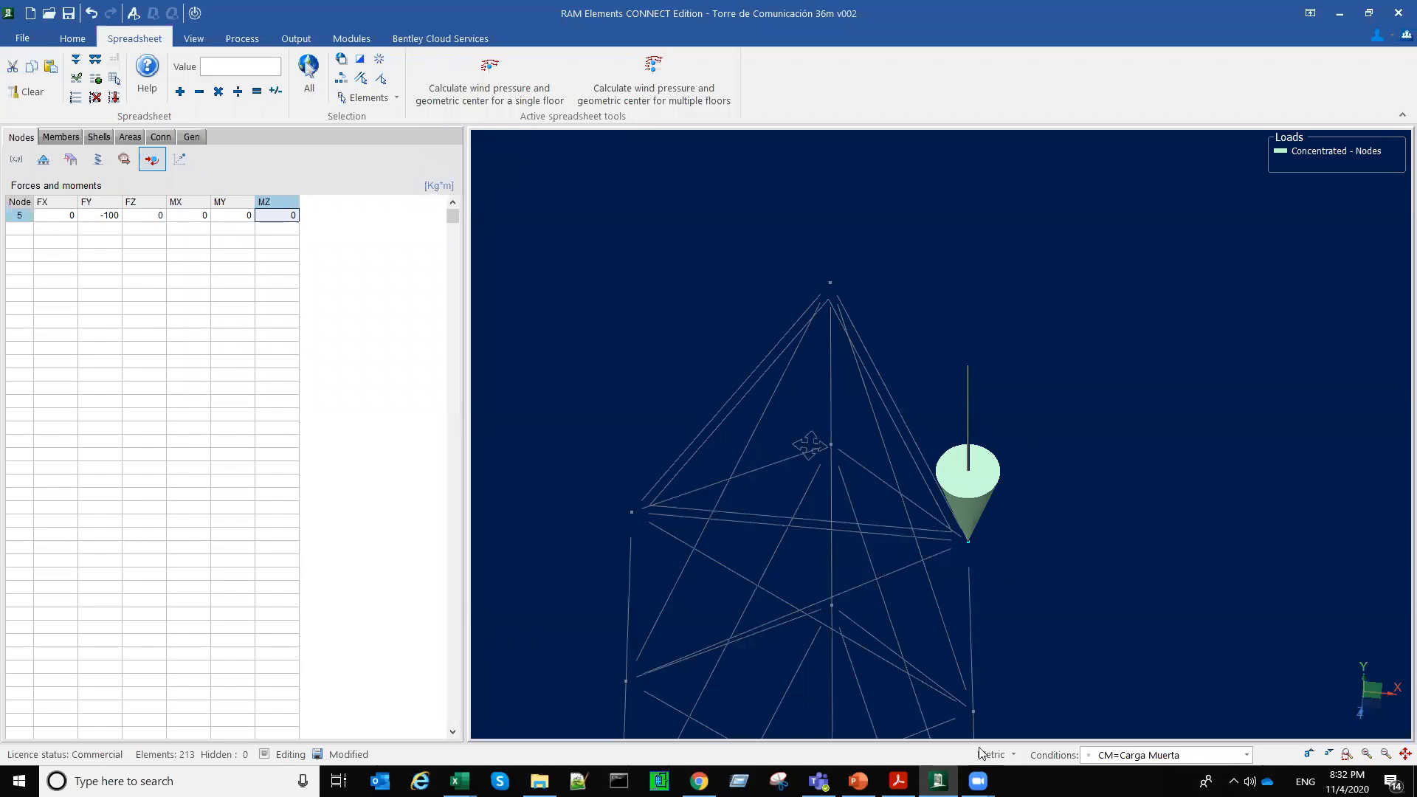
left_click(1008, 754)
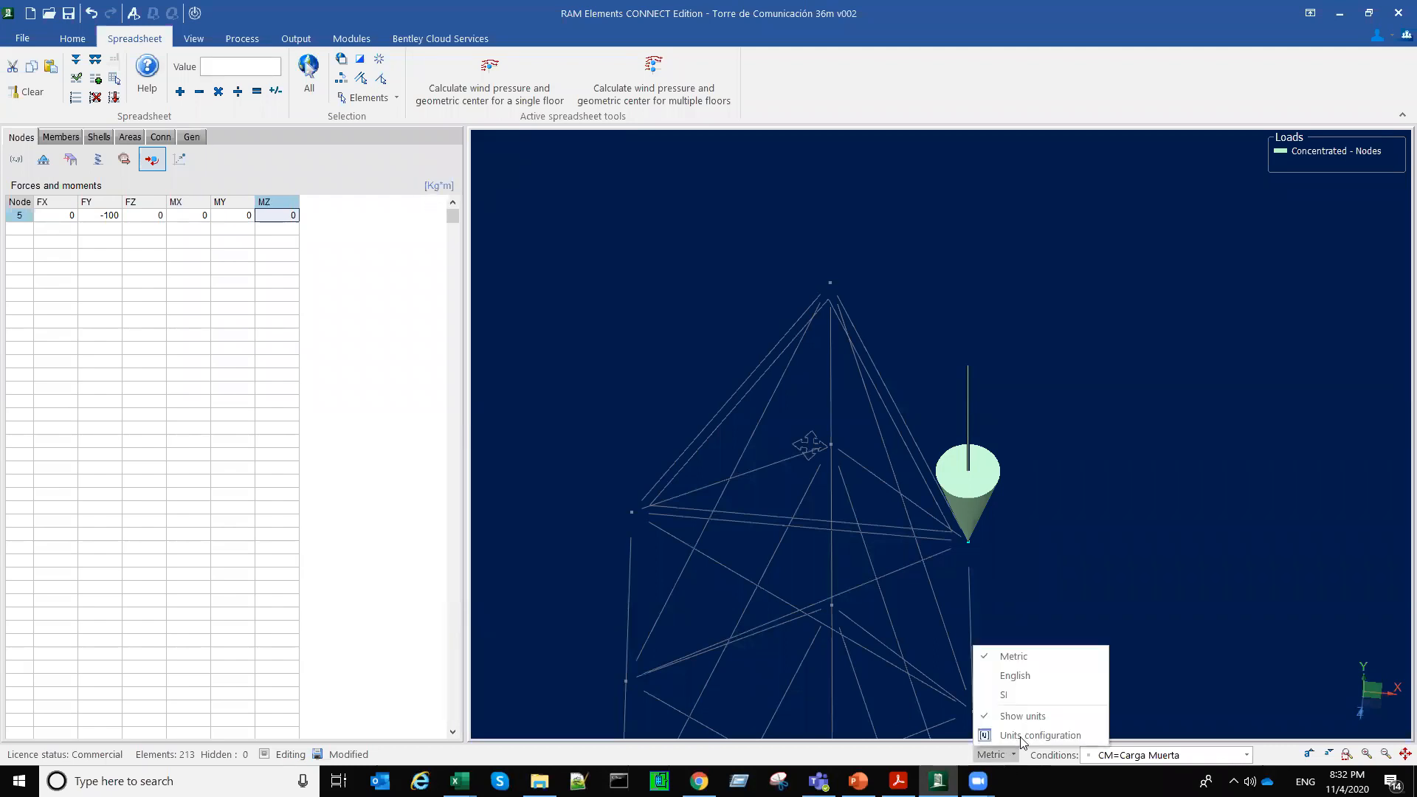
left_click(1021, 736)
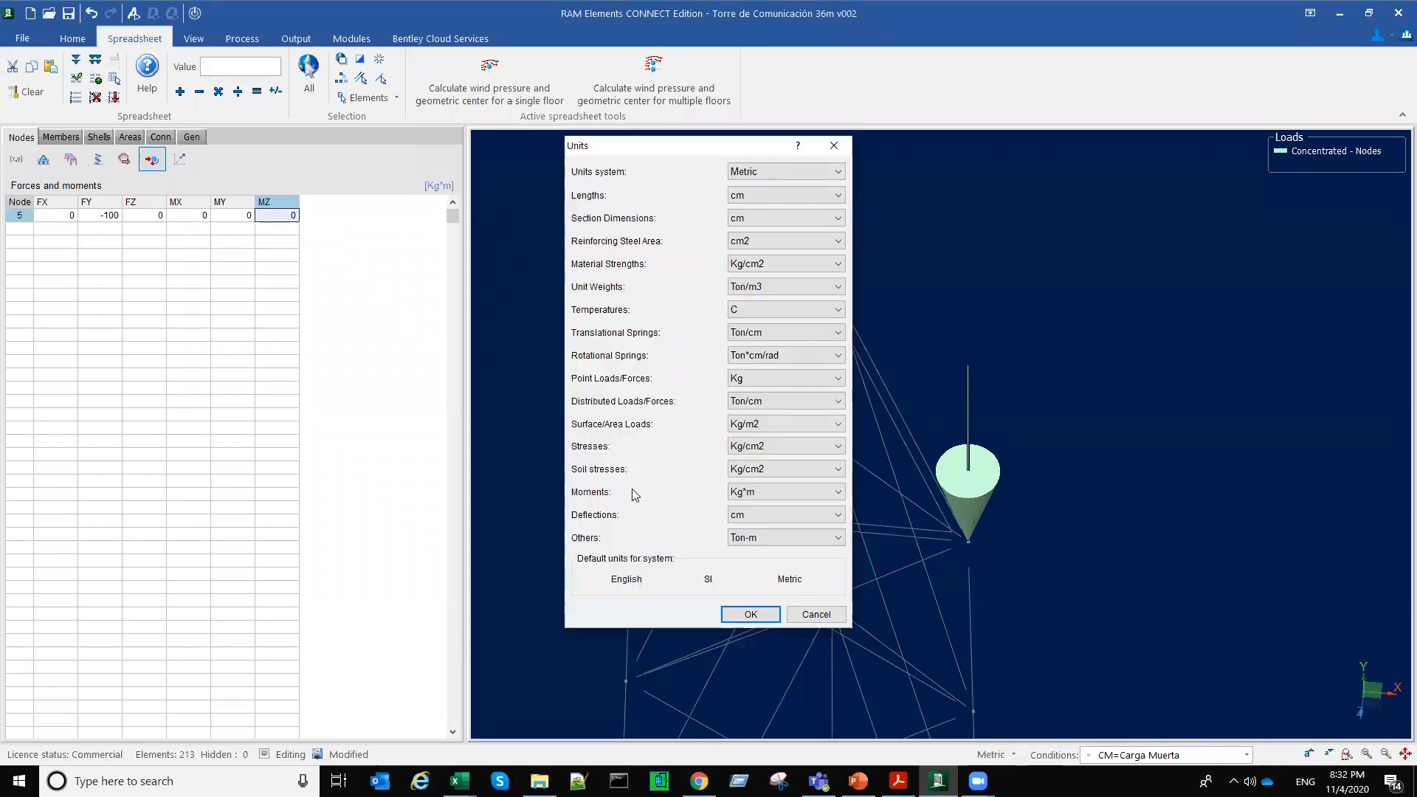
left_click(774, 492)
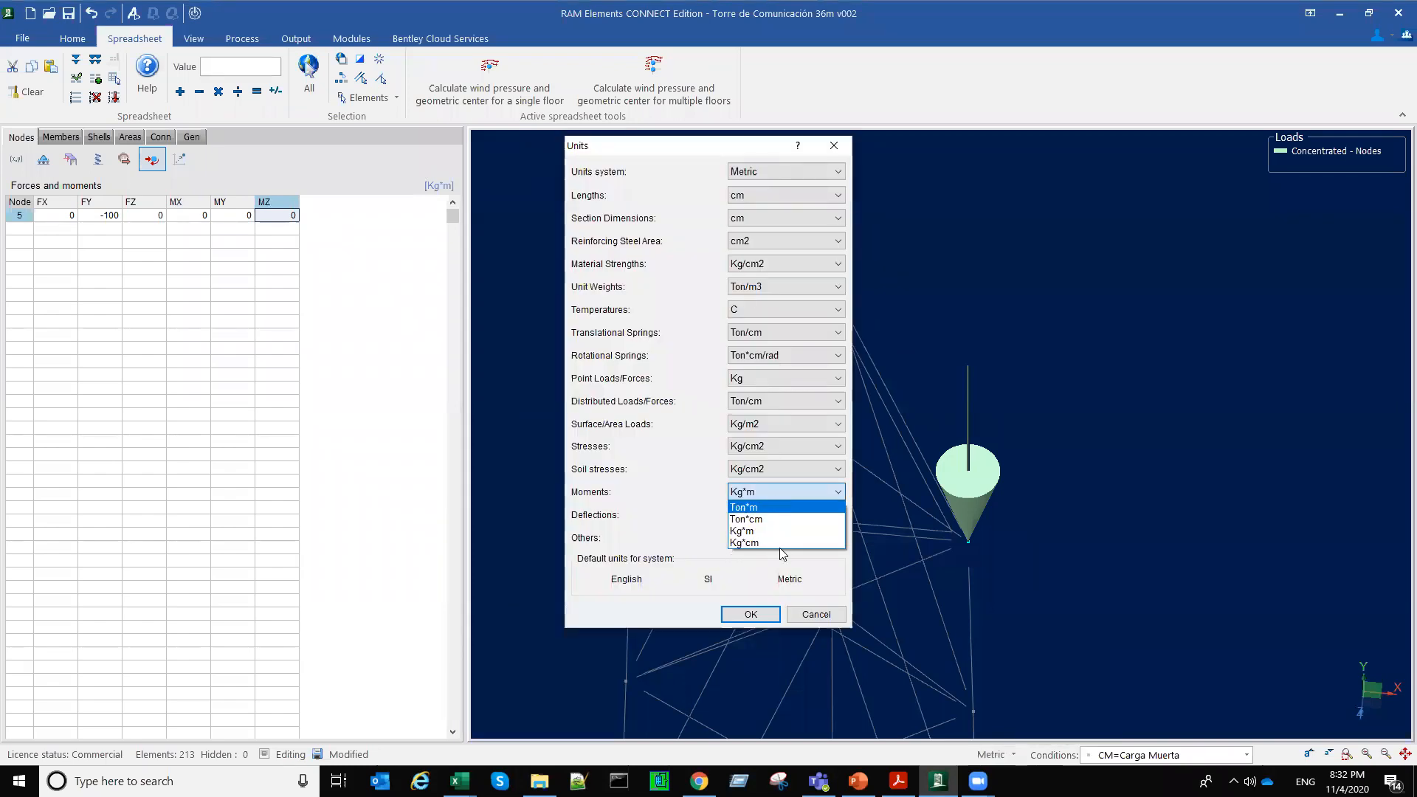
left_click(758, 615)
left_click(759, 614)
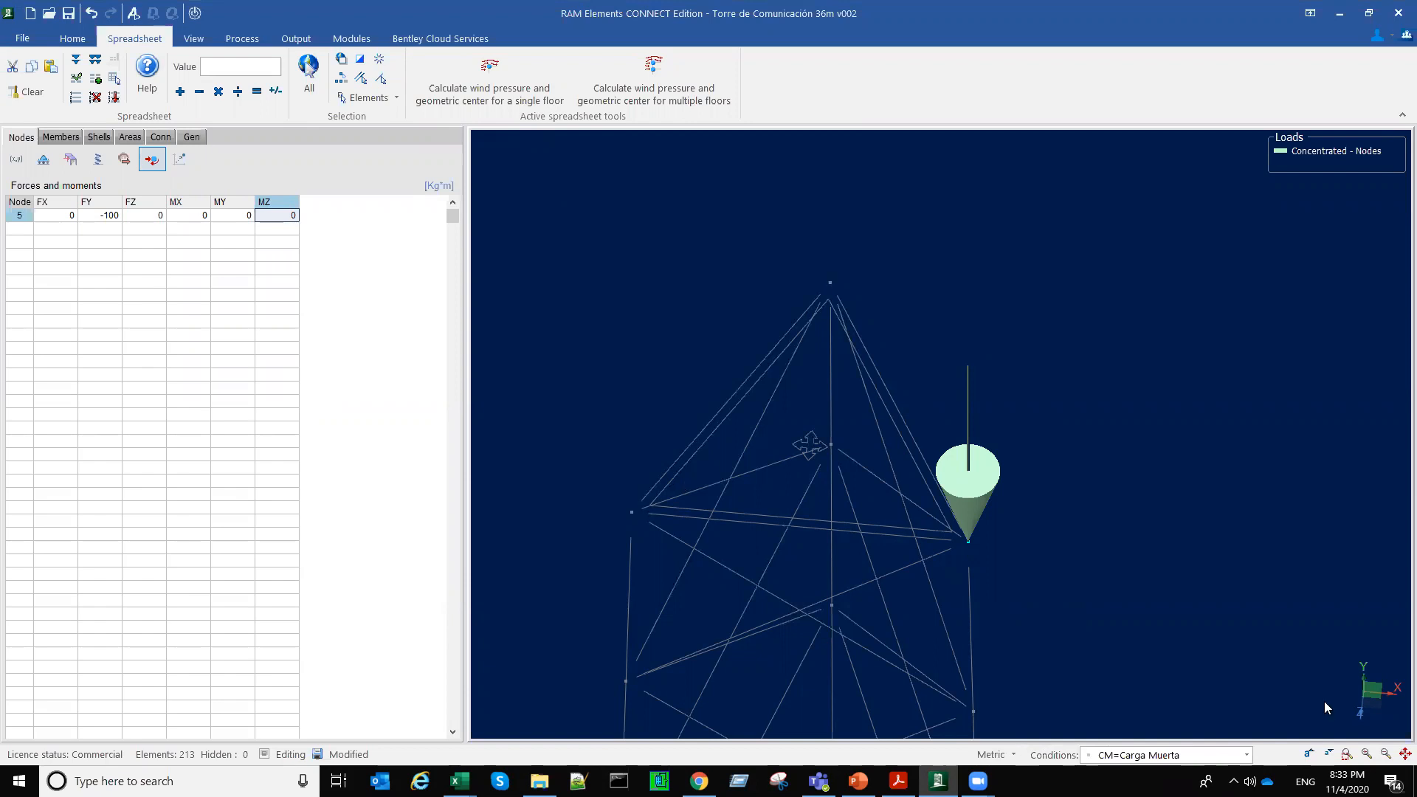
Step: Apply a nodal moment MZ of -20 Kg*m to the loaded top corner node
middle_click_drag(1211, 622, 1194, 538)
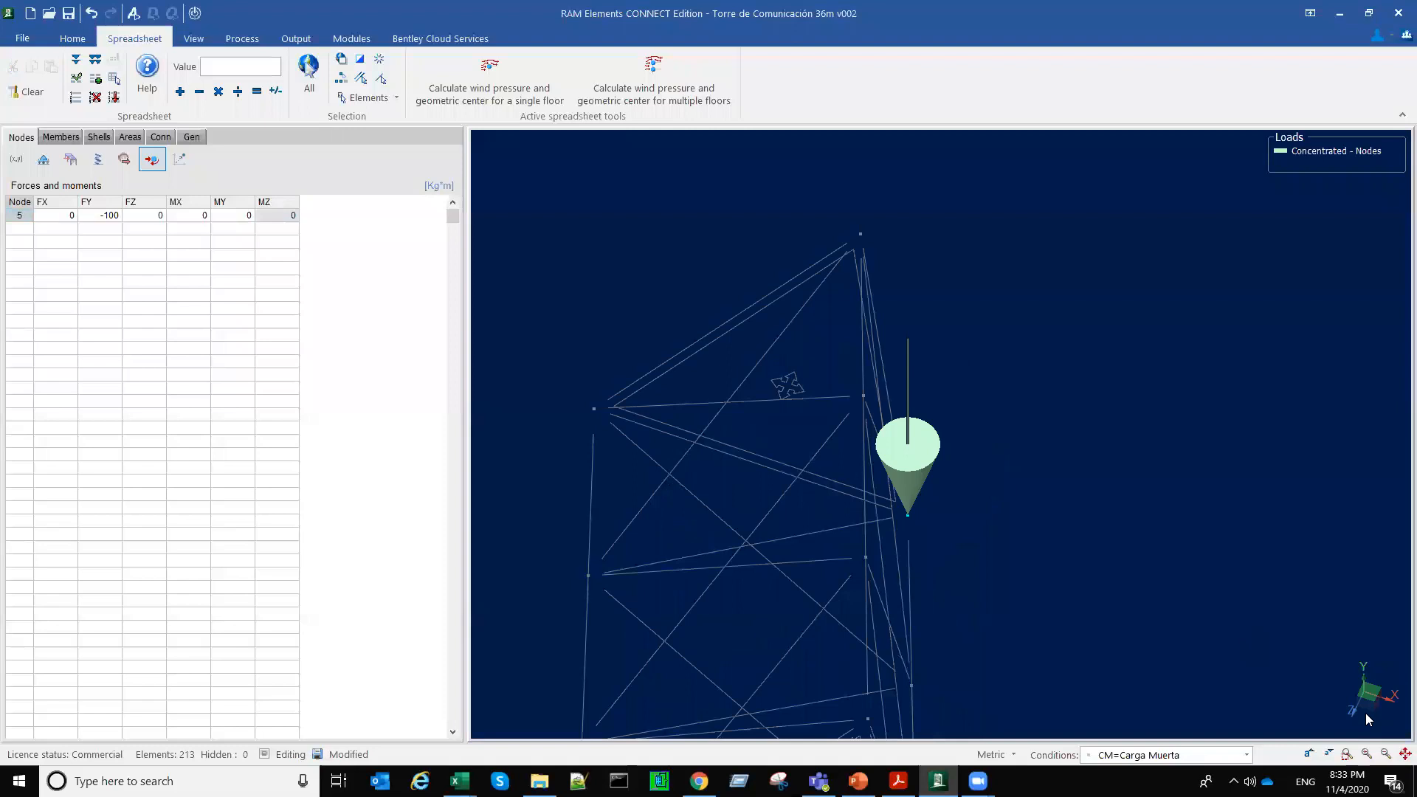
left_click(282, 217)
type("-20")
key("Return")
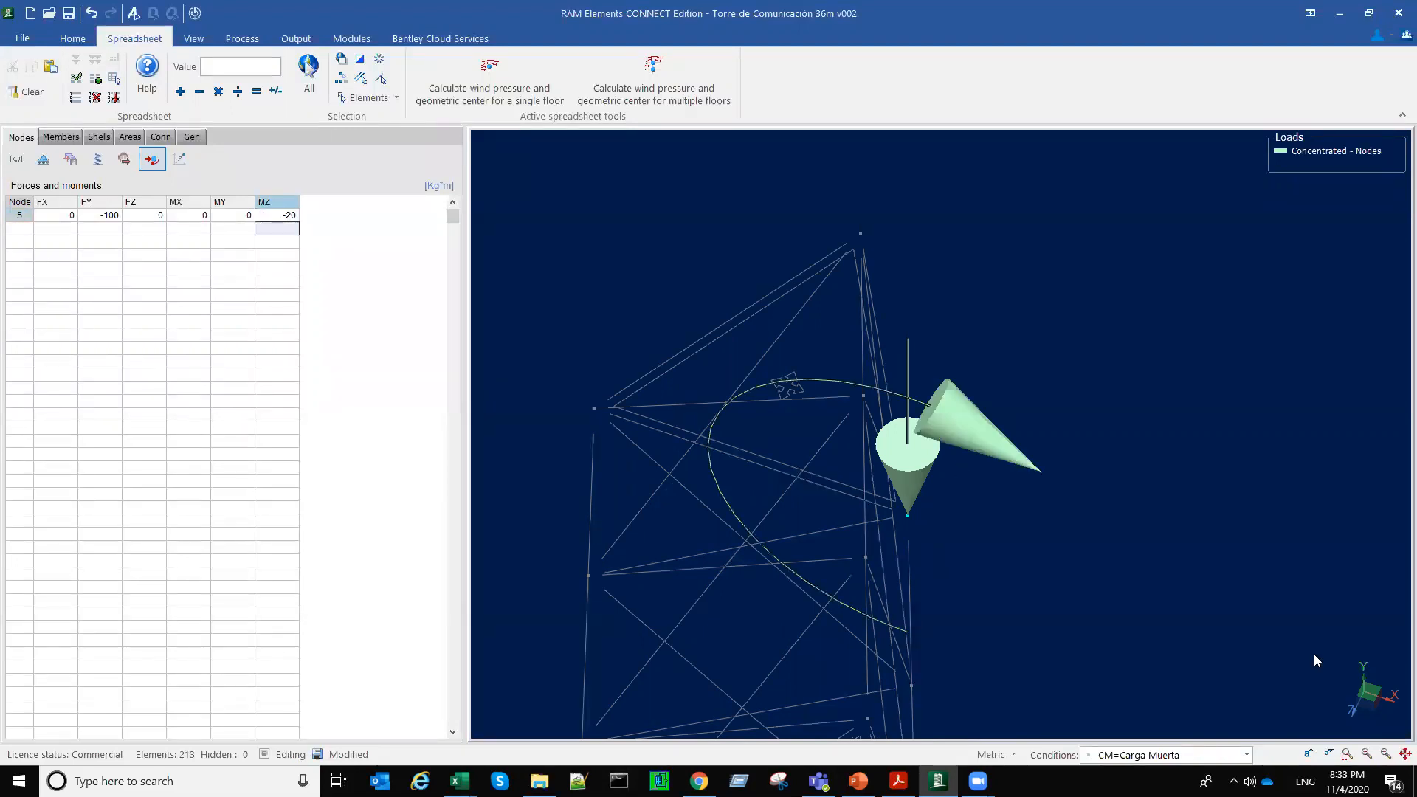
Step: Apply a nodal moment MX of 20 Kg*m to the same top corner node and inspect both moments in 3D
left_click(193, 216)
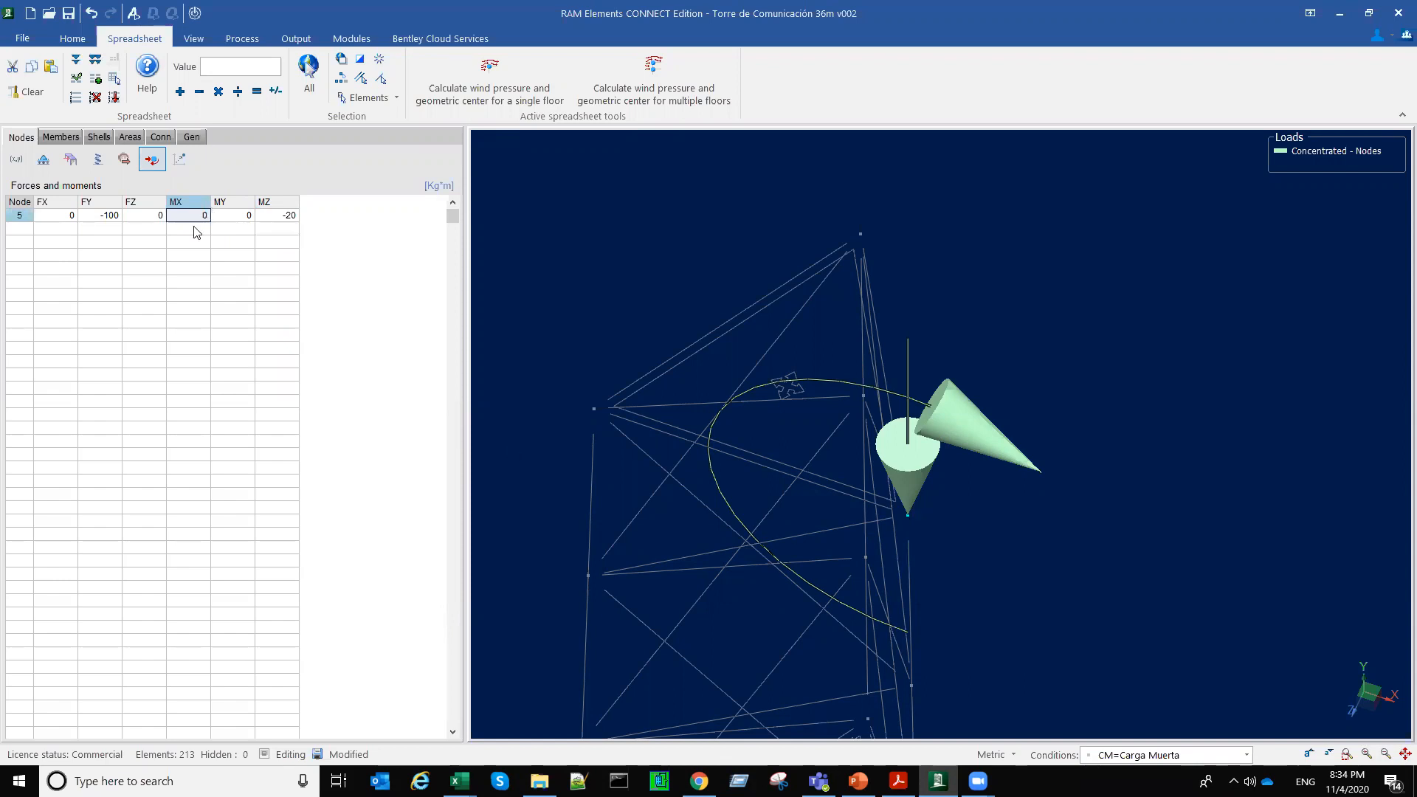
type("20")
key("Return")
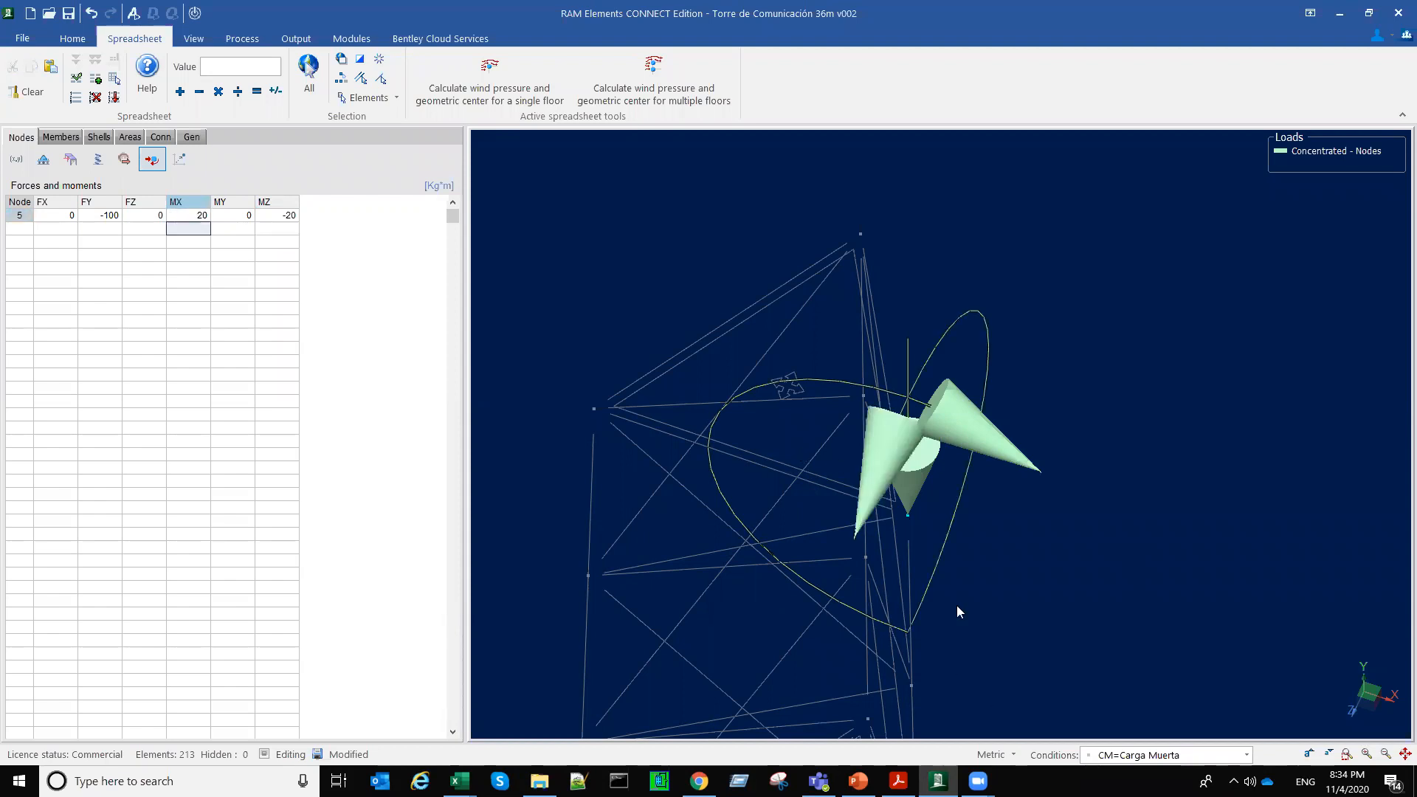
middle_click_drag(1011, 500, 721, 395)
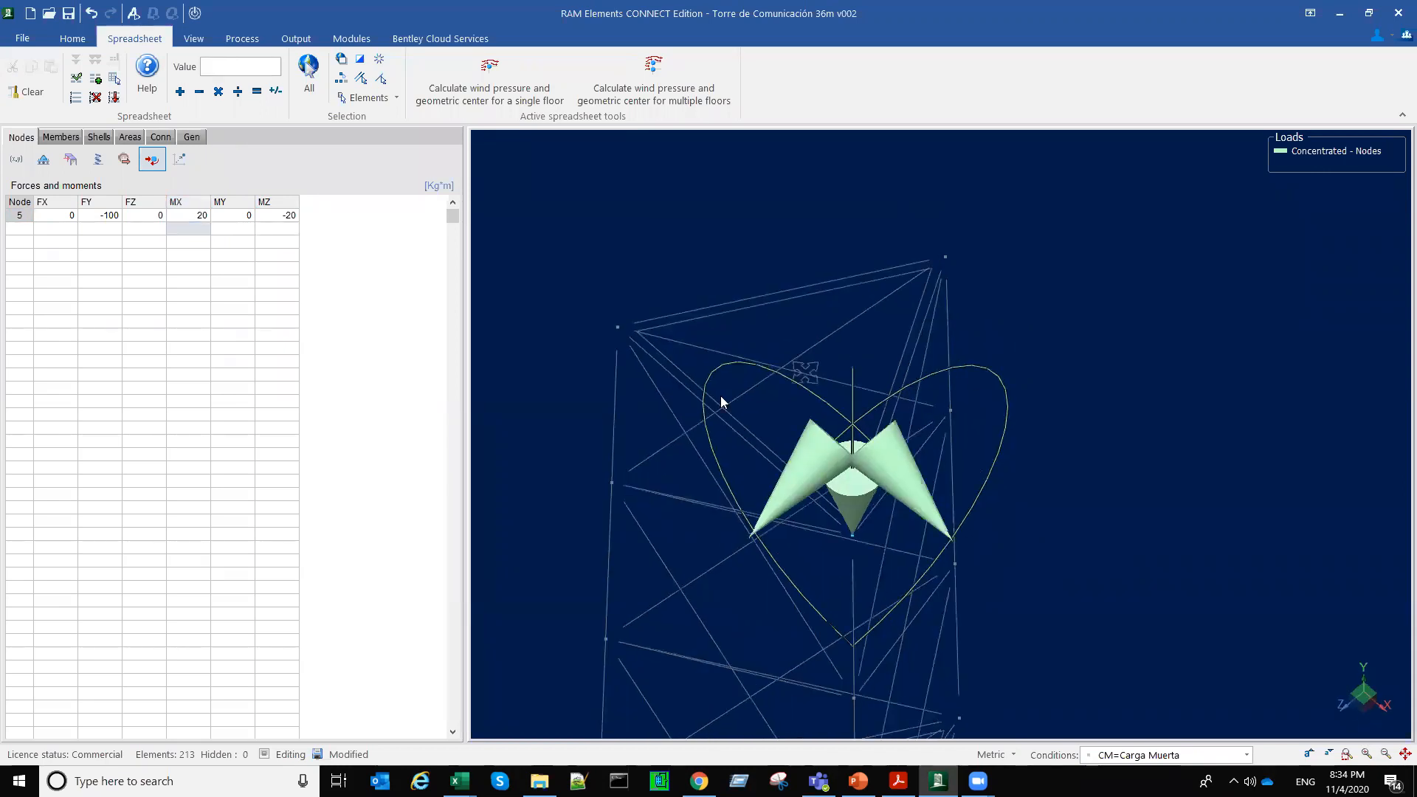
middle_click_drag(1141, 581, 999, 441)
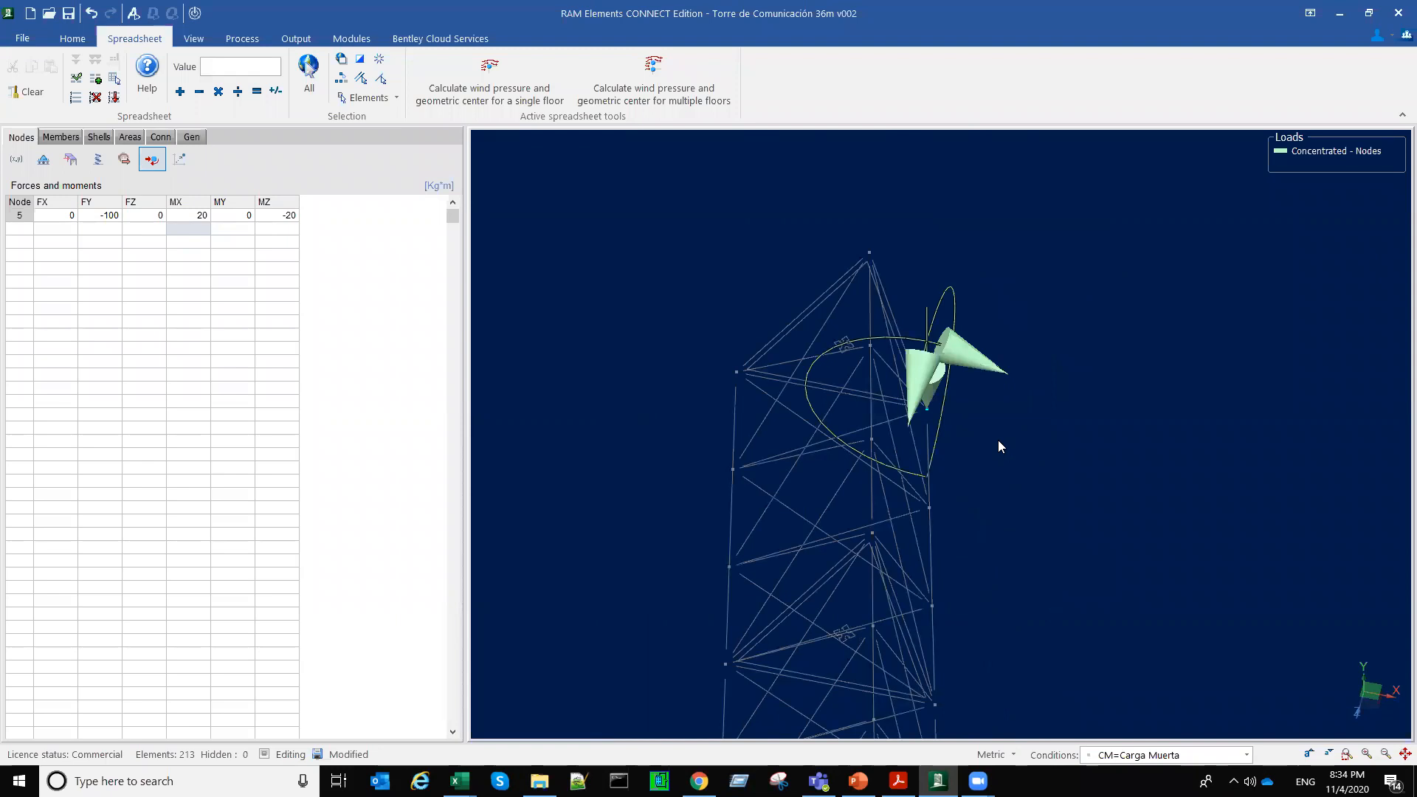
Step: Bring the whole tower into view in 3D and select all of its elements
scroll(1008, 460, "down", 4)
middle_click_drag(1063, 674, 1055, 428)
scroll(1011, 435, "down", 3)
scroll(1054, 467, "up", 2)
scroll(1057, 449, "down", 1)
left_click_drag(771, 160, 1025, 705)
middle_click_drag(1026, 703, 1105, 620)
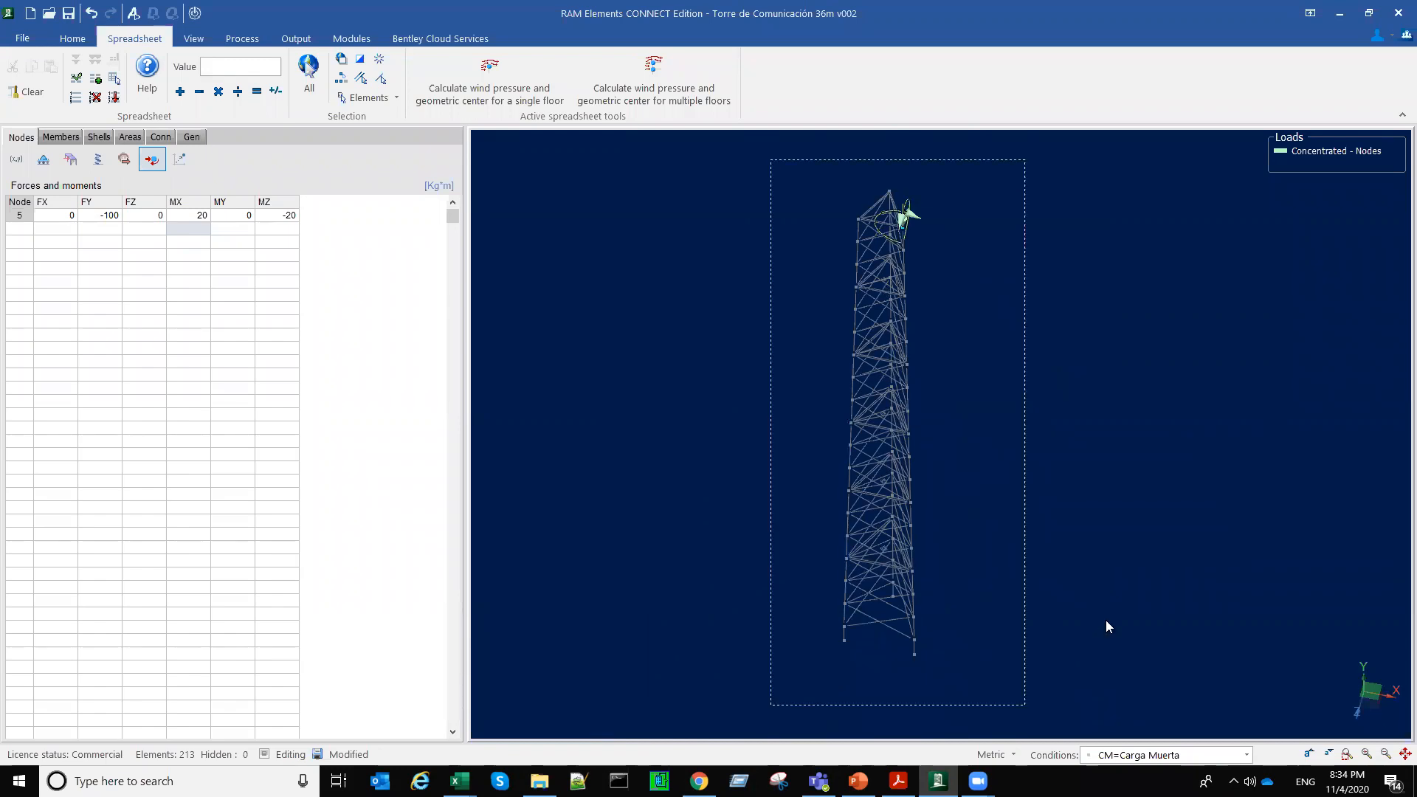
Step: Check the self weight multipliers of the CM=Carga Muerta load condition
left_click(1249, 756)
left_click(1257, 709)
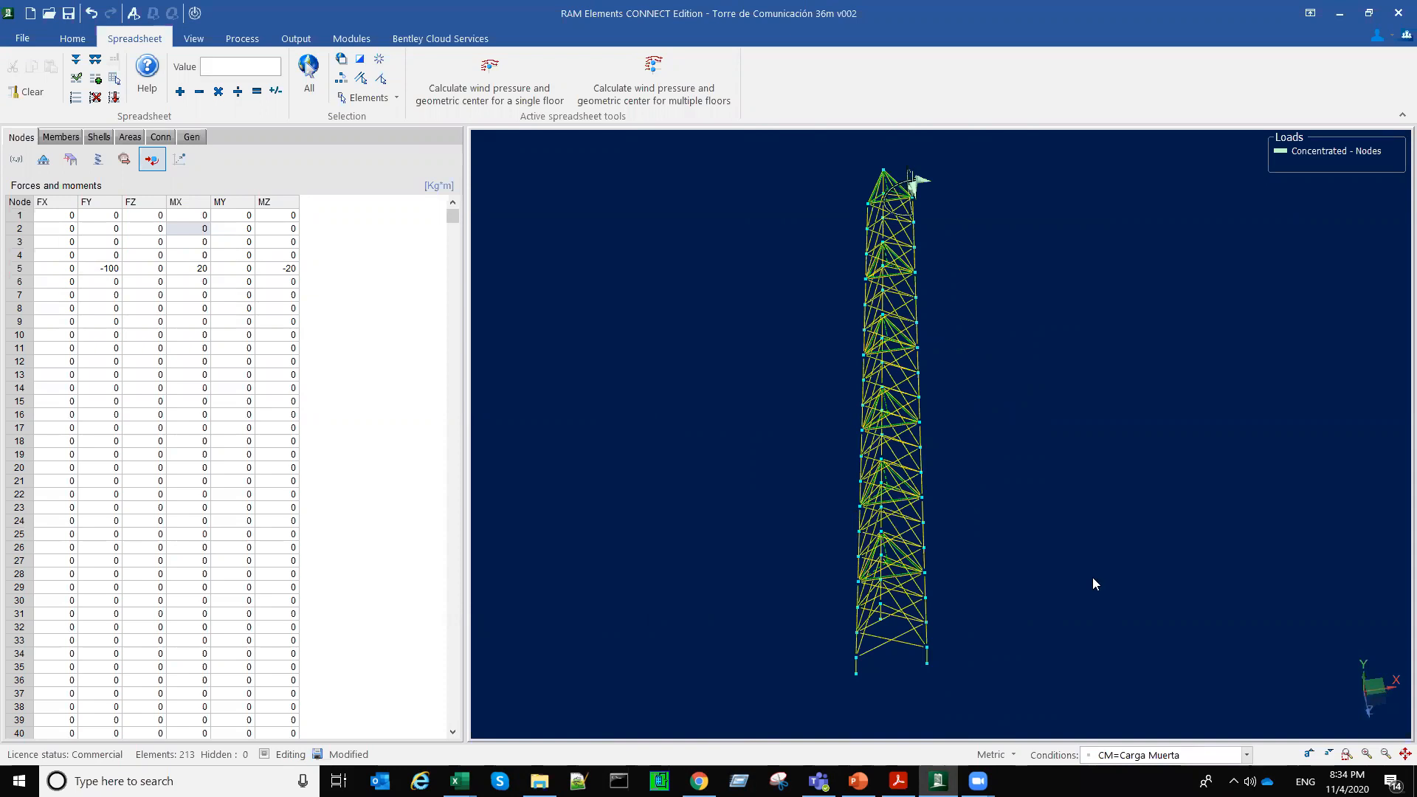
left_click(192, 138)
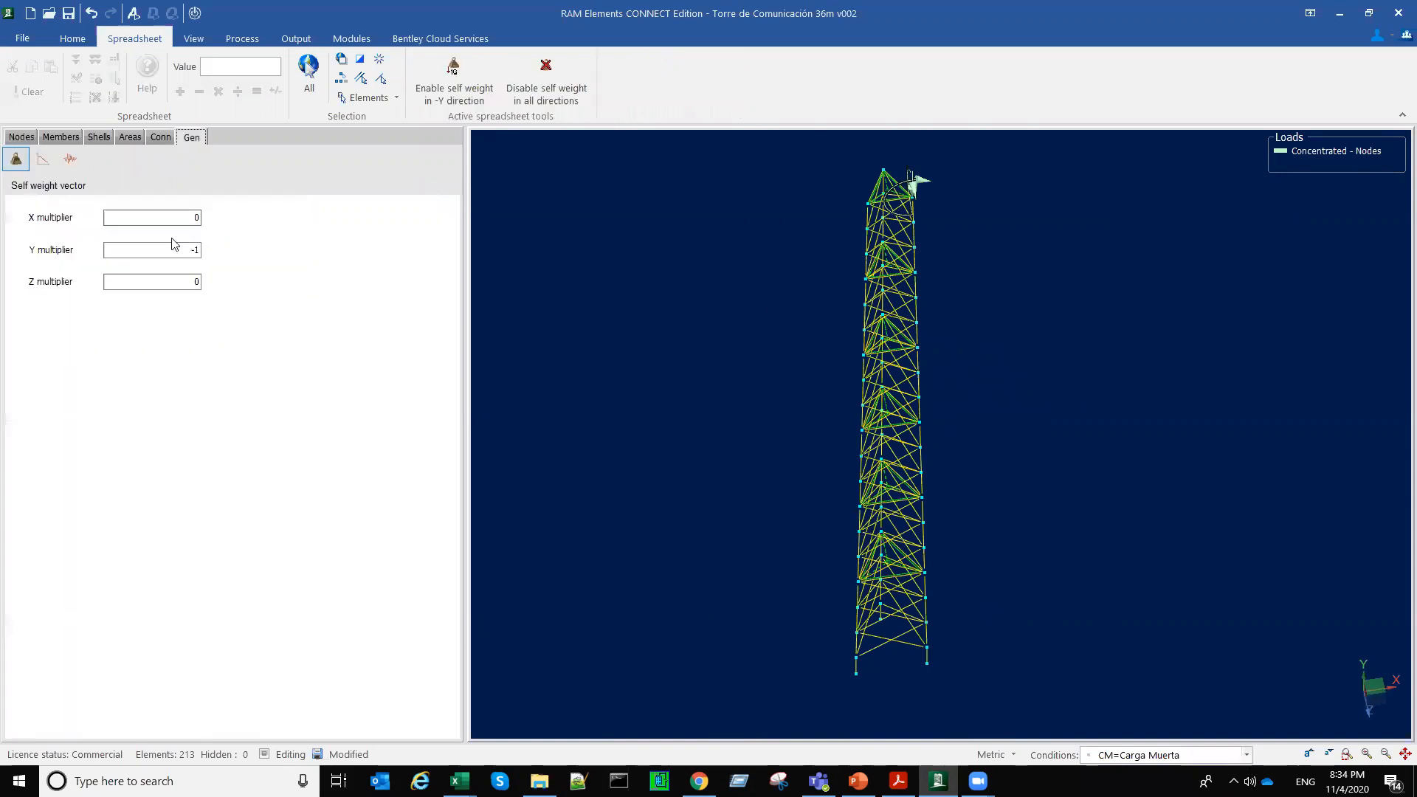
middle_click_drag(687, 436, 670, 440)
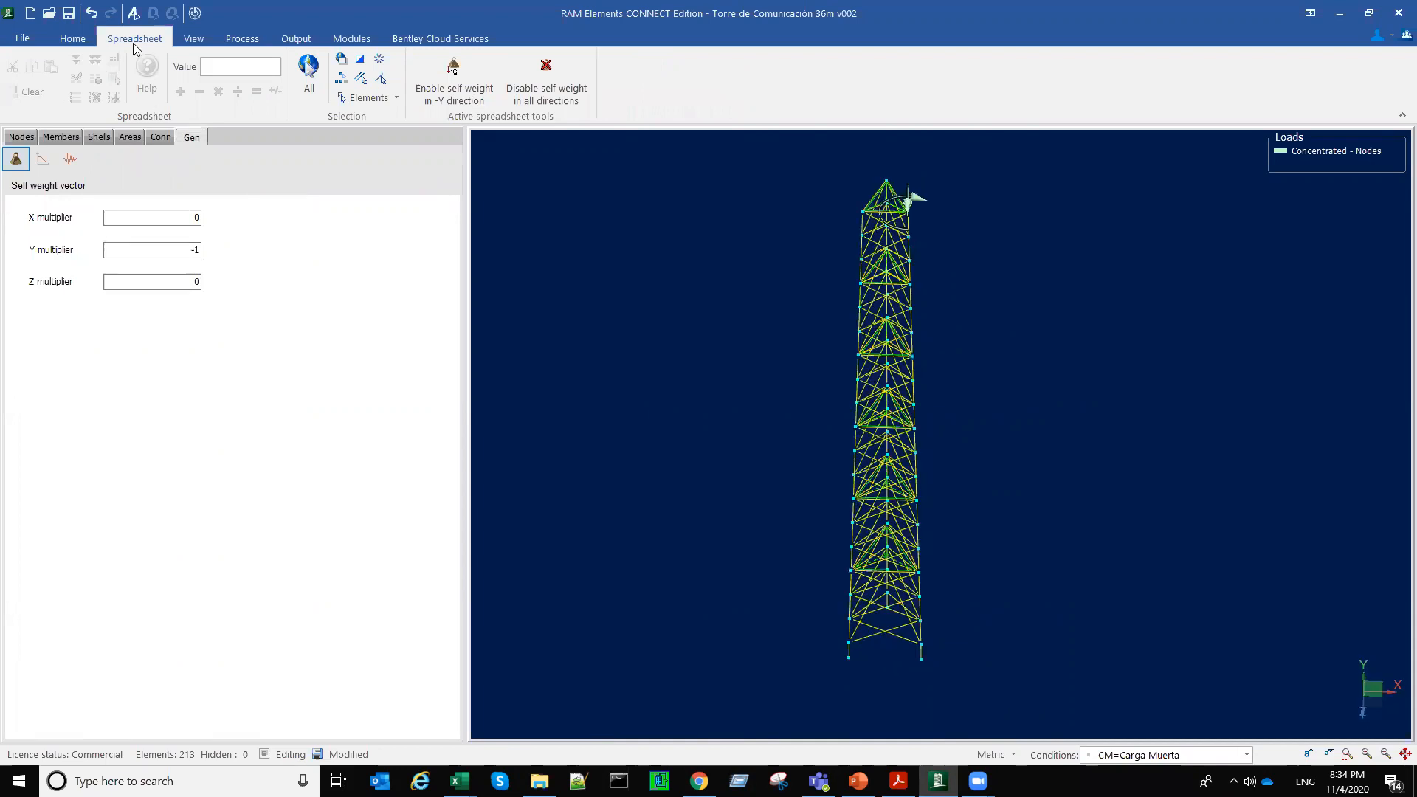
Step: Analyze the tower model with the current analysis options and dismiss the analysis report
left_click(133, 13)
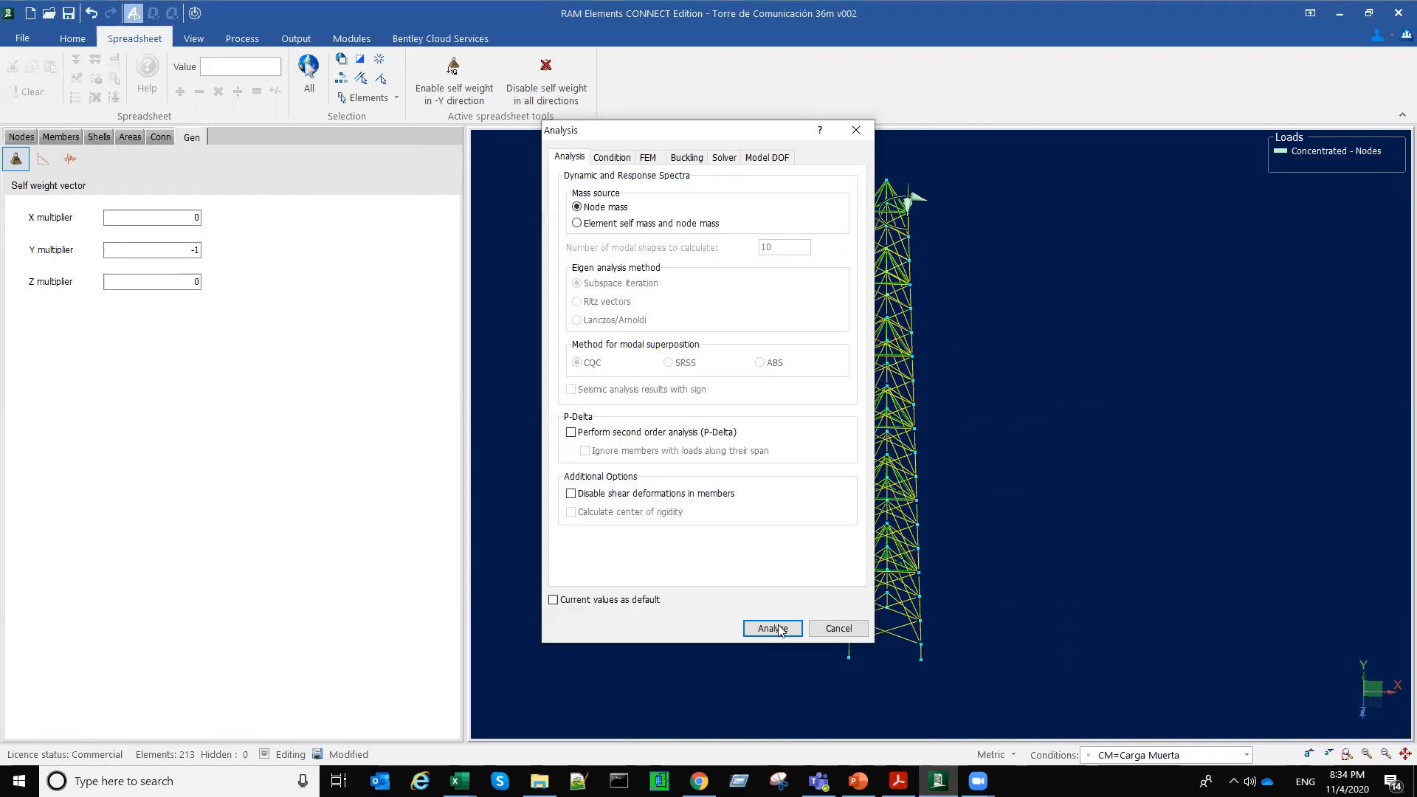
left_click(773, 628)
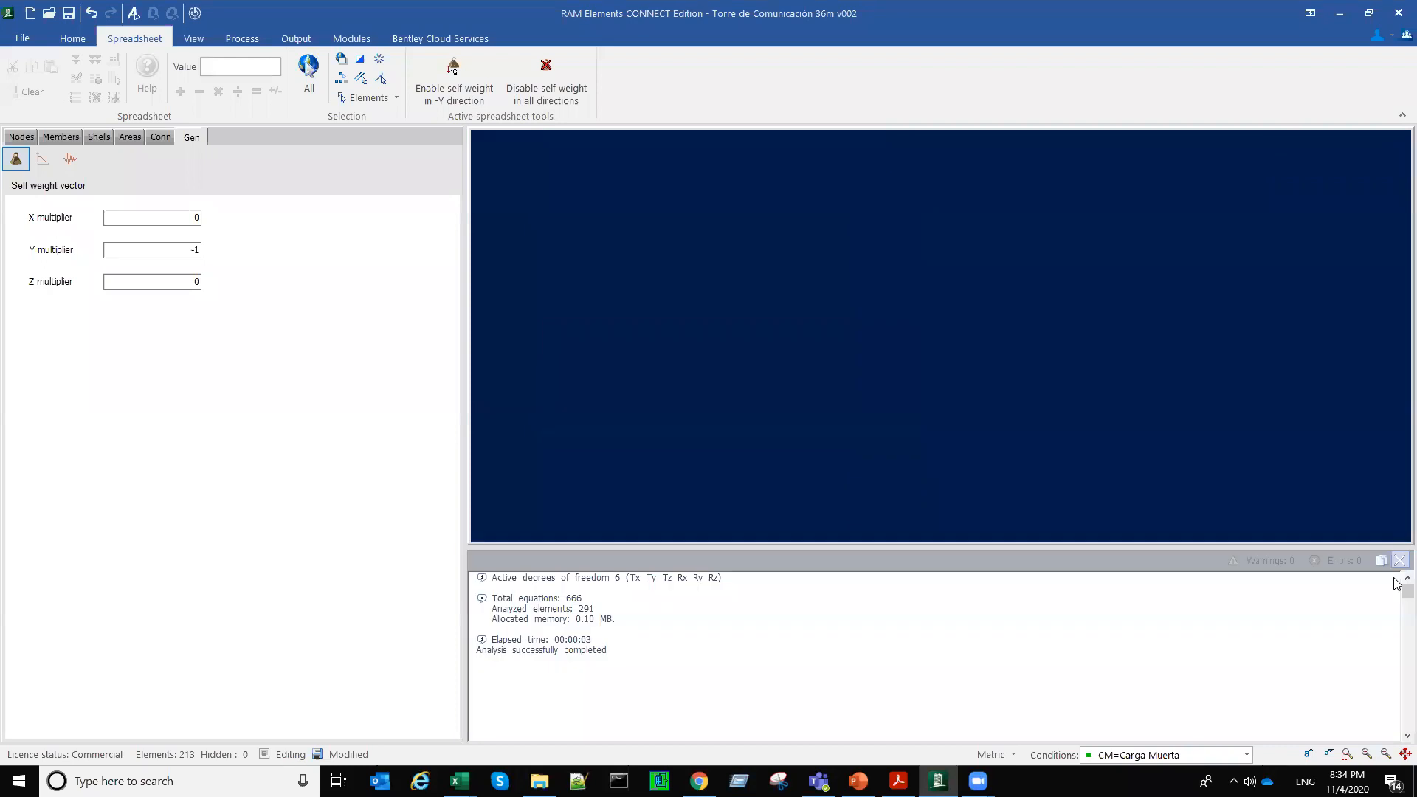
left_click(1399, 562)
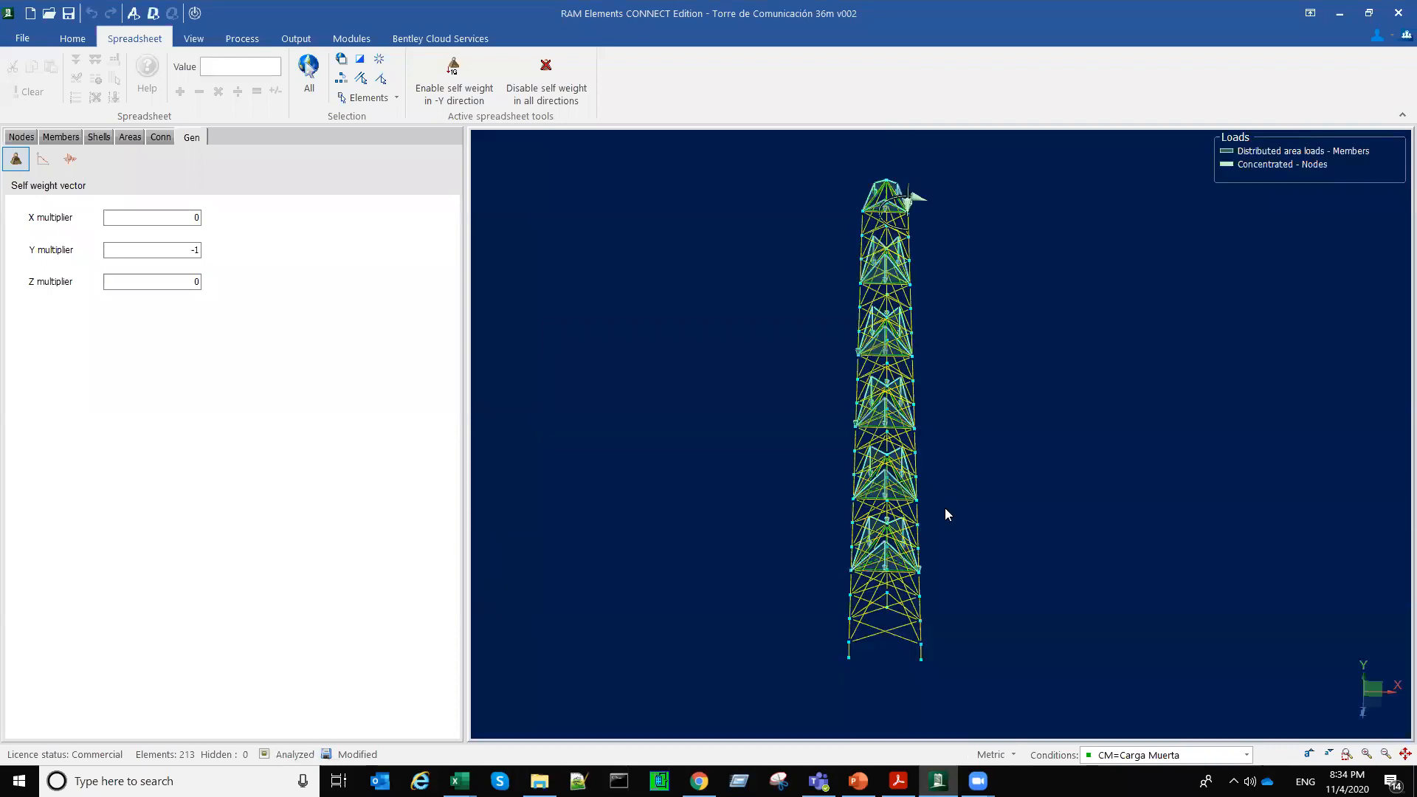
Step: Examine how the platform area loads are distributed to the members at several tower levels in 3D
middle_click_drag(849, 499, 798, 419)
scroll(876, 522, "up", 5)
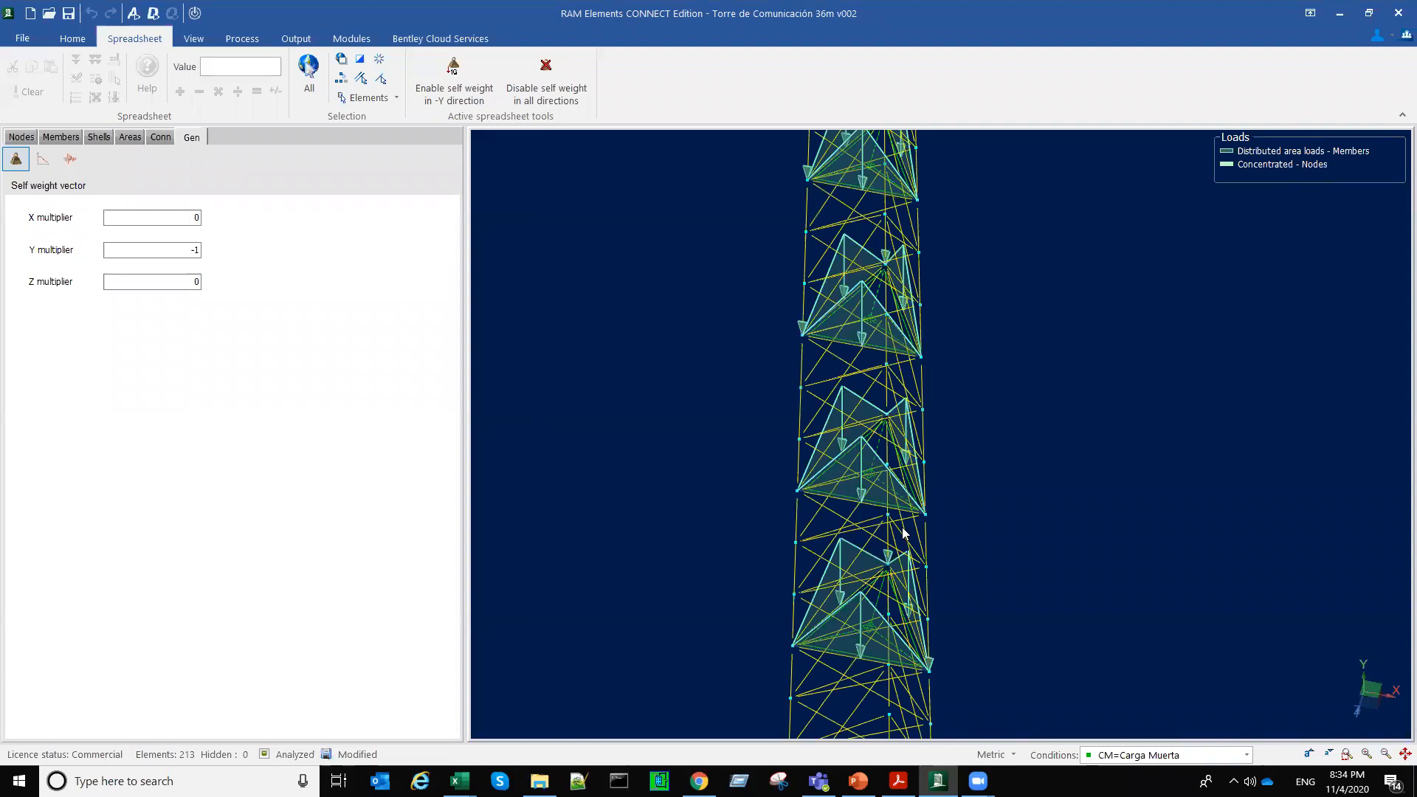
middle_click_drag(930, 563, 977, 568)
scroll(990, 566, "down", 3)
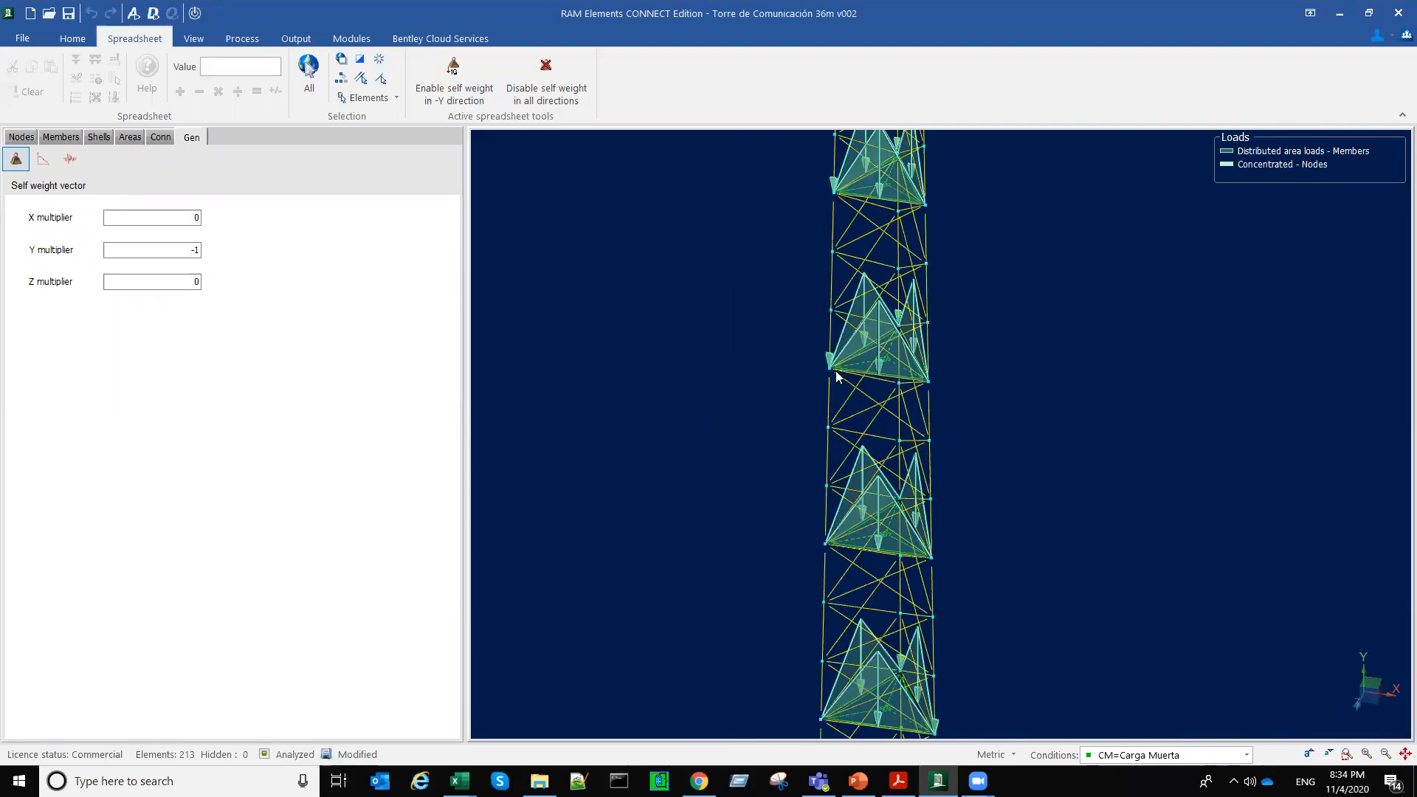
middle_click_drag(810, 322, 835, 370)
middle_click_drag(927, 288, 1091, 437)
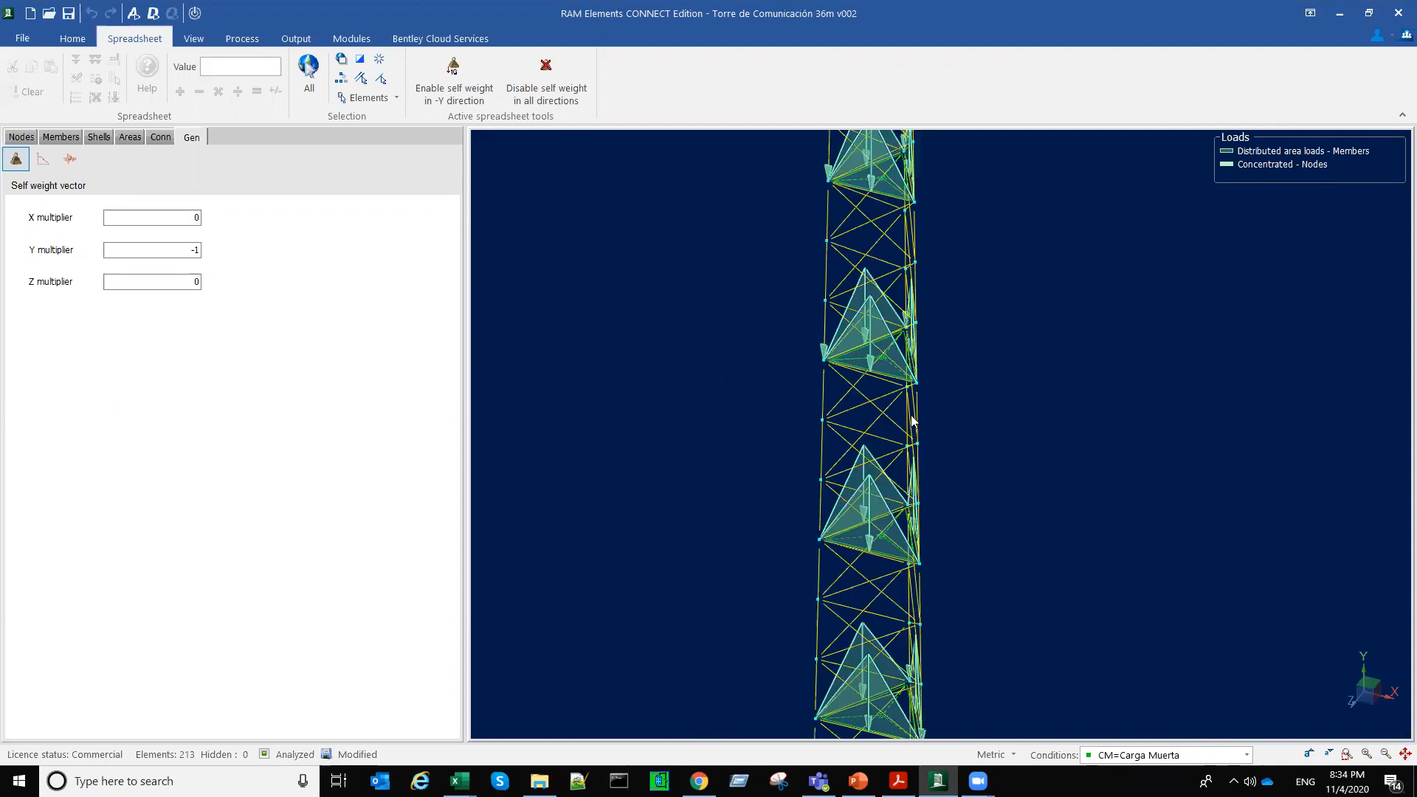
scroll(1001, 405, "up", 3)
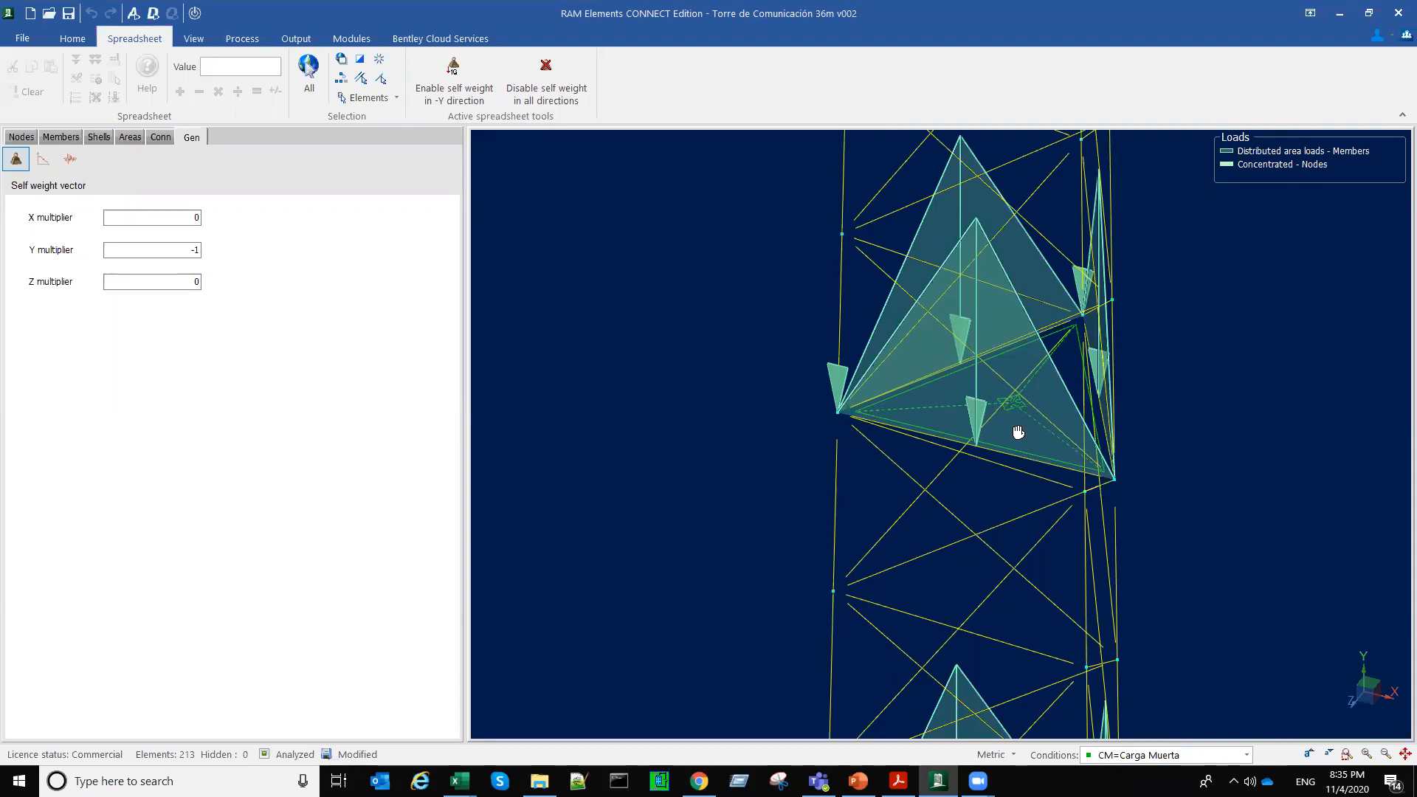
middle_click_drag(1058, 648, 1063, 552)
scroll(1063, 552, "down", 3)
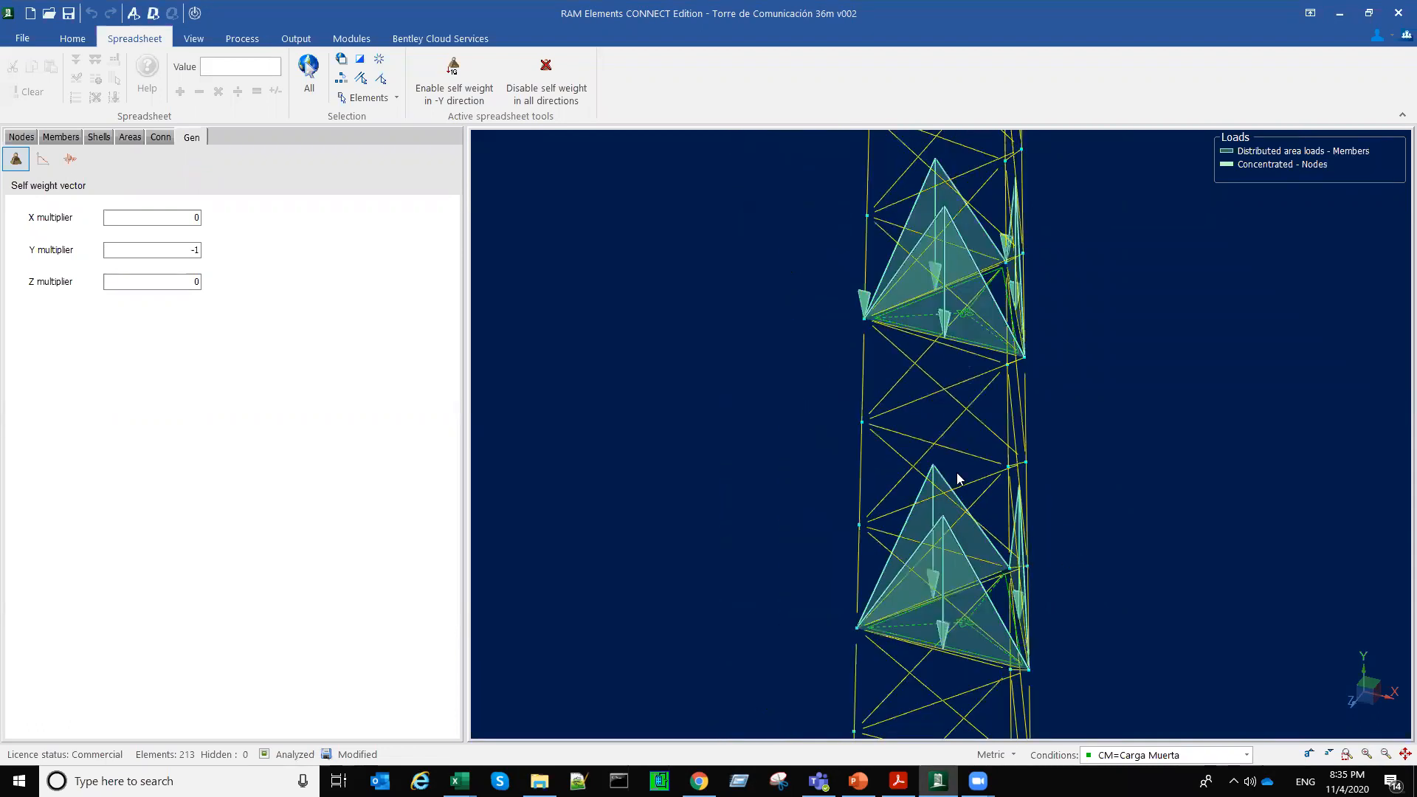
Step: Bring the whole tower into view and check which load conditions are available
middle_click_drag(957, 473, 1021, 509)
scroll(1037, 508, "down", 6)
scroll(1038, 508, "down", 3)
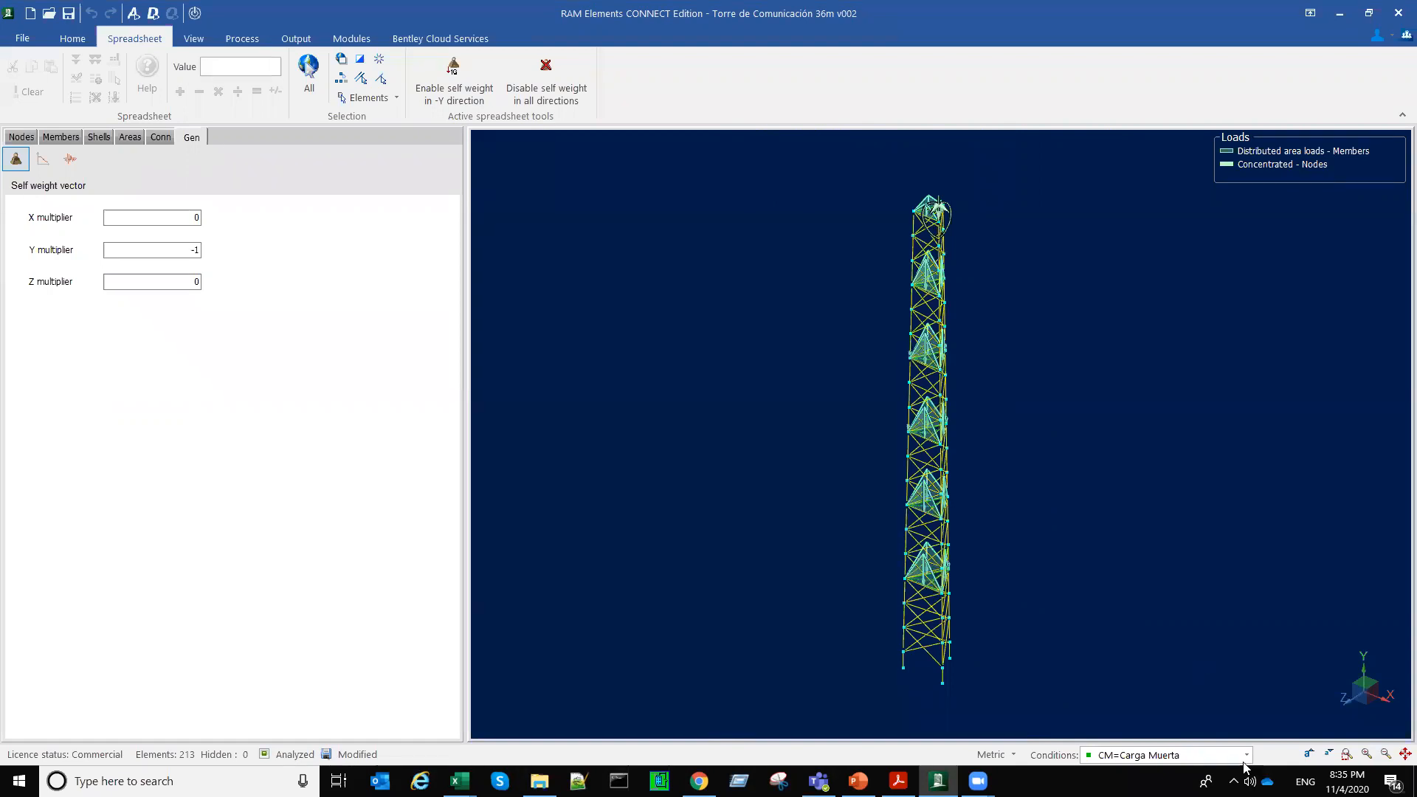
left_click(1188, 752)
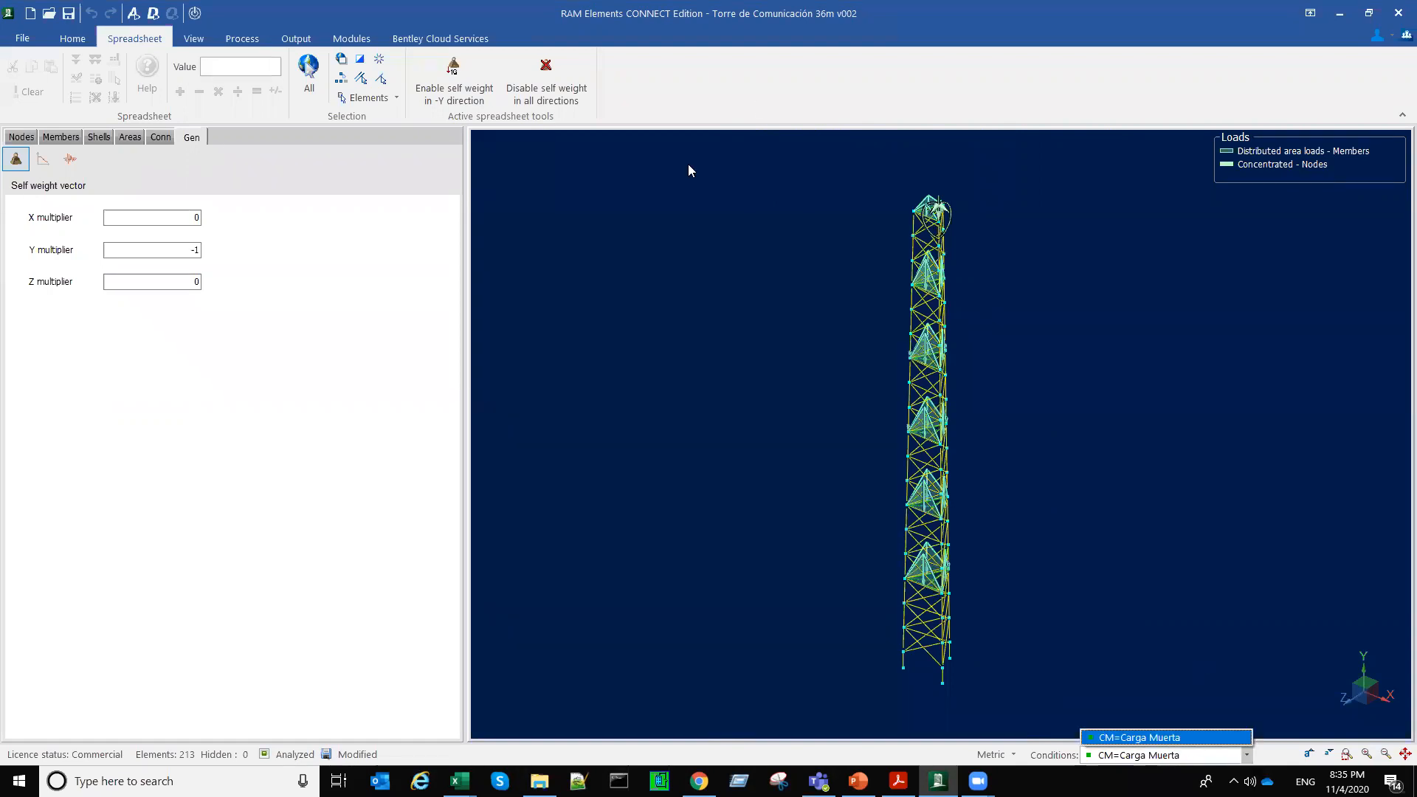
Step: Add a second load case with the ID CV and the description Carga Viva
left_click(31, 34)
left_click(72, 38)
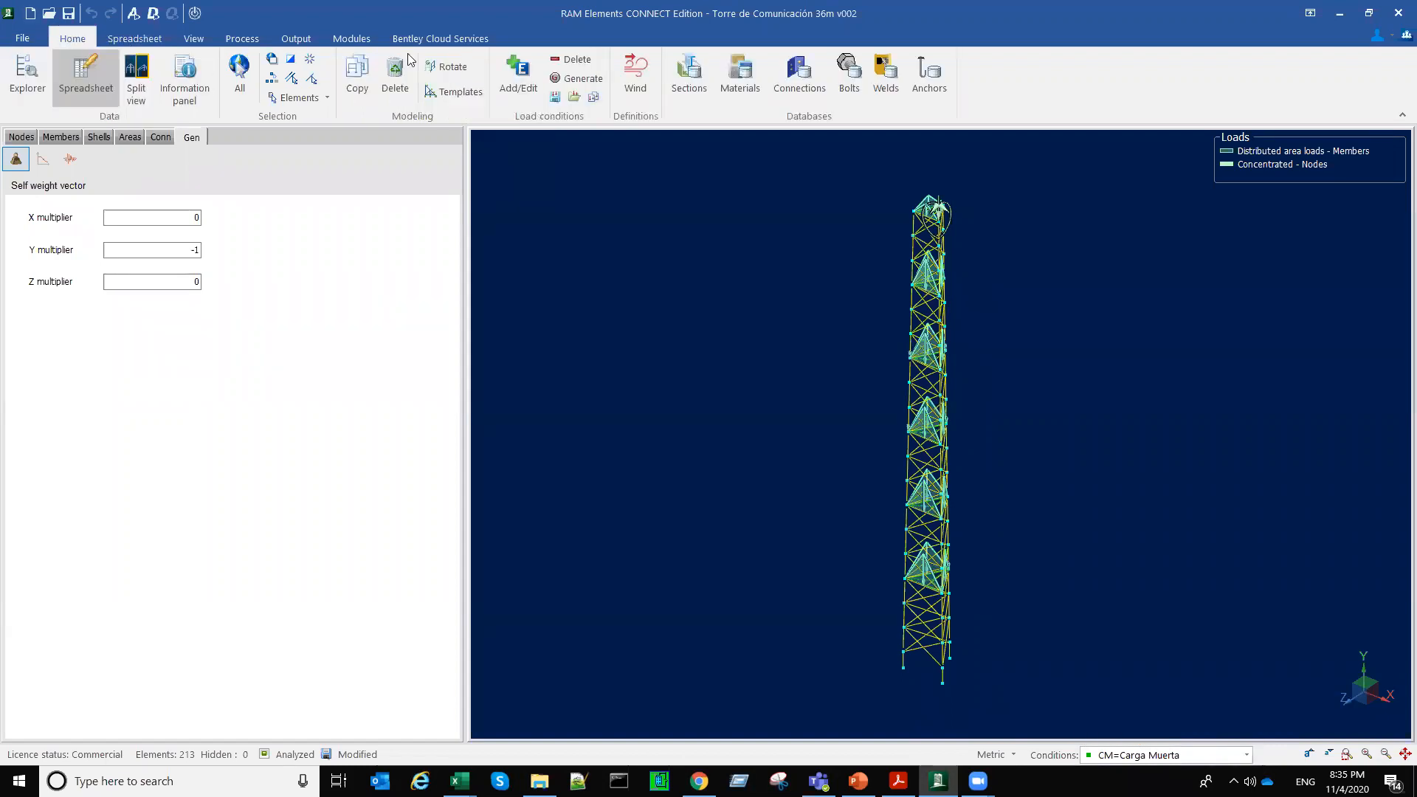
left_click(510, 89)
left_click(570, 201)
type("CV")
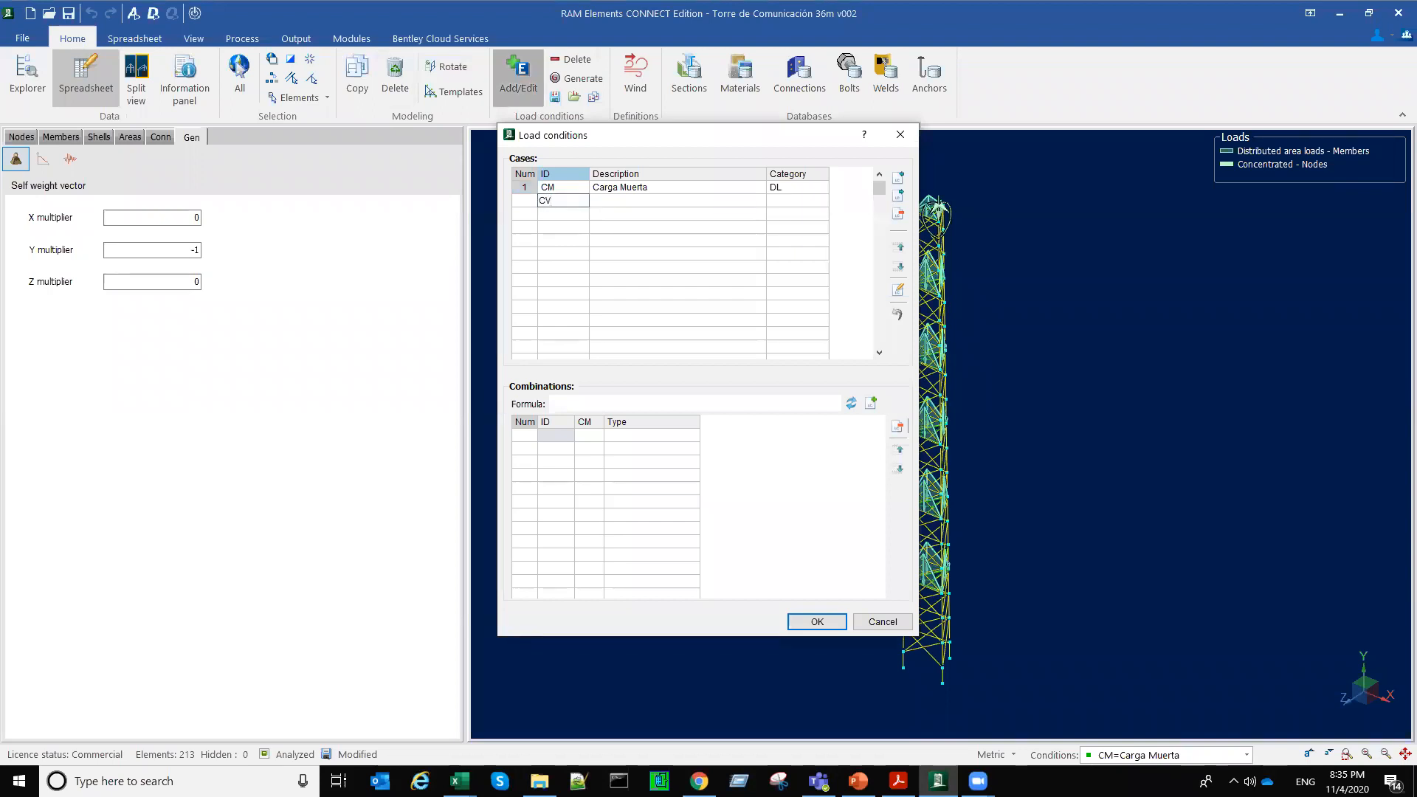
key("Tab")
type("Carga Viva")
key("Return")
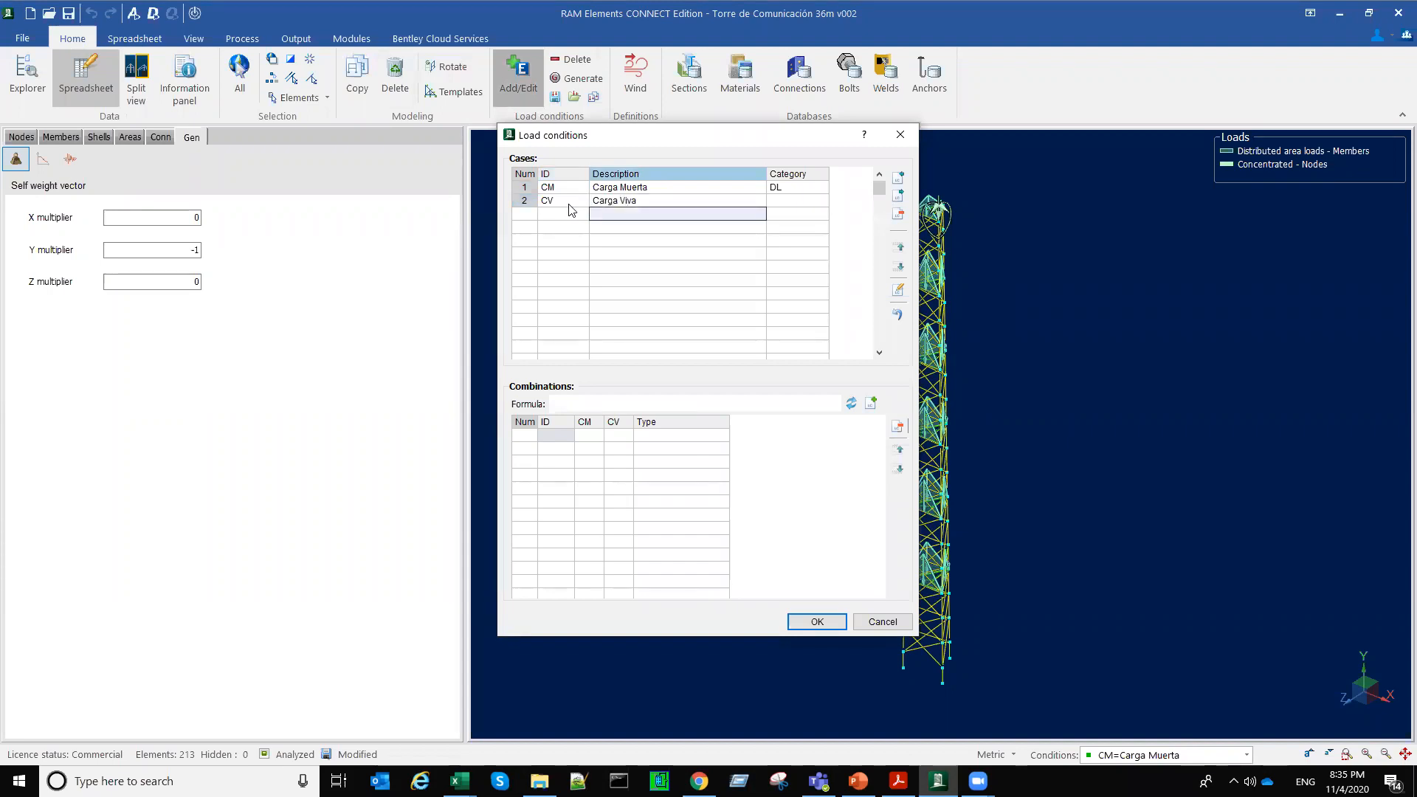
Step: Assign category LL to the CV load case and accept the load conditions, agreeing to discard the analysis results
key("Up")
key("Tab")
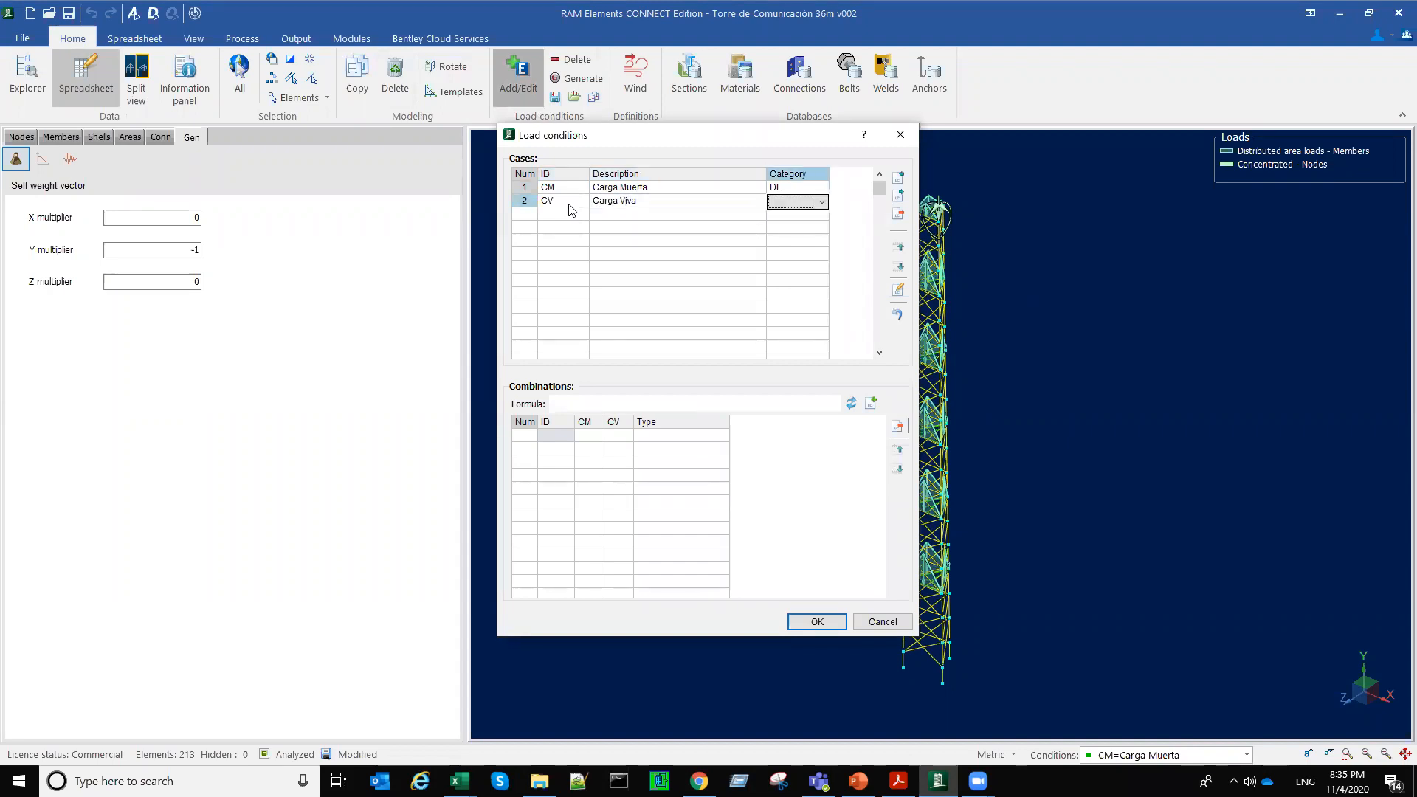
type("LL")
key("Return")
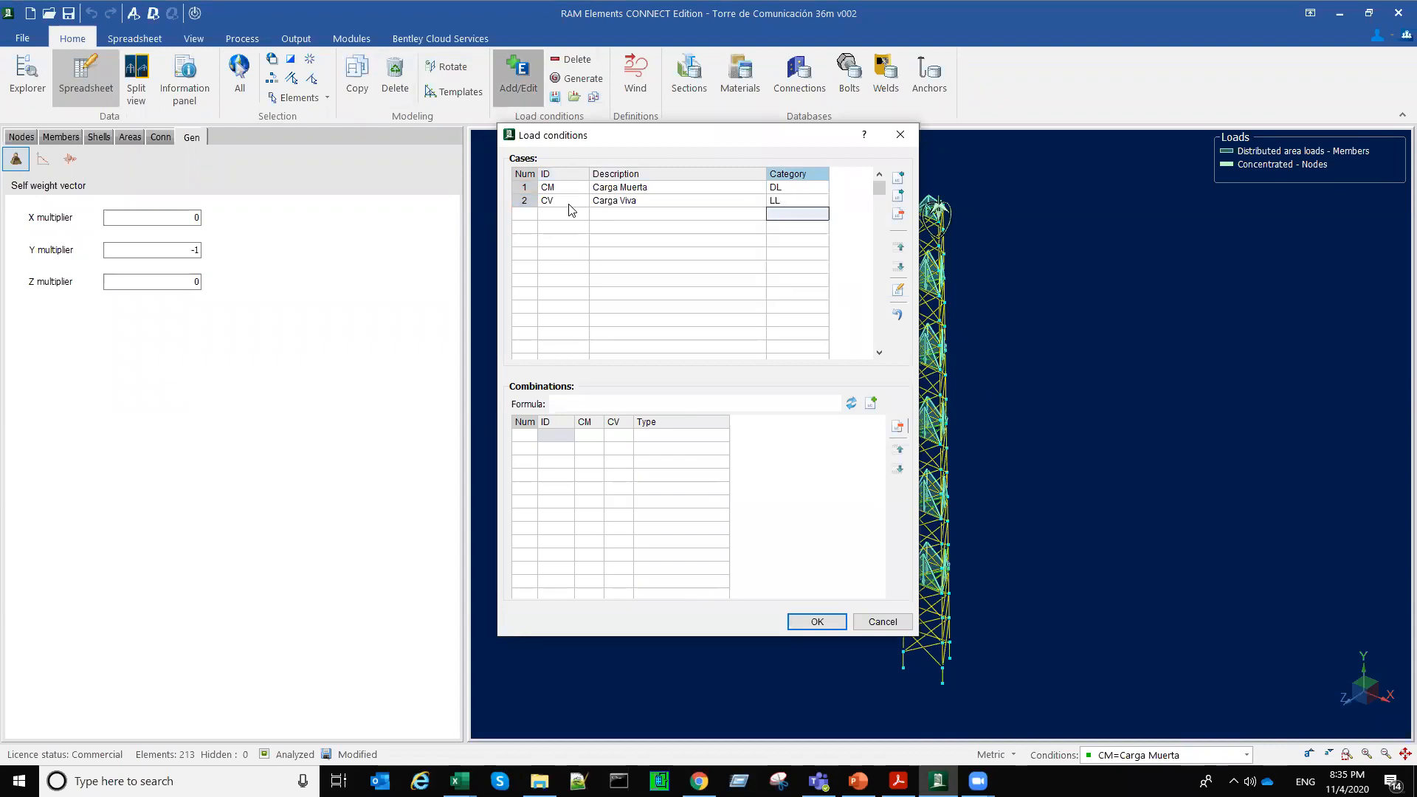
left_click(817, 622)
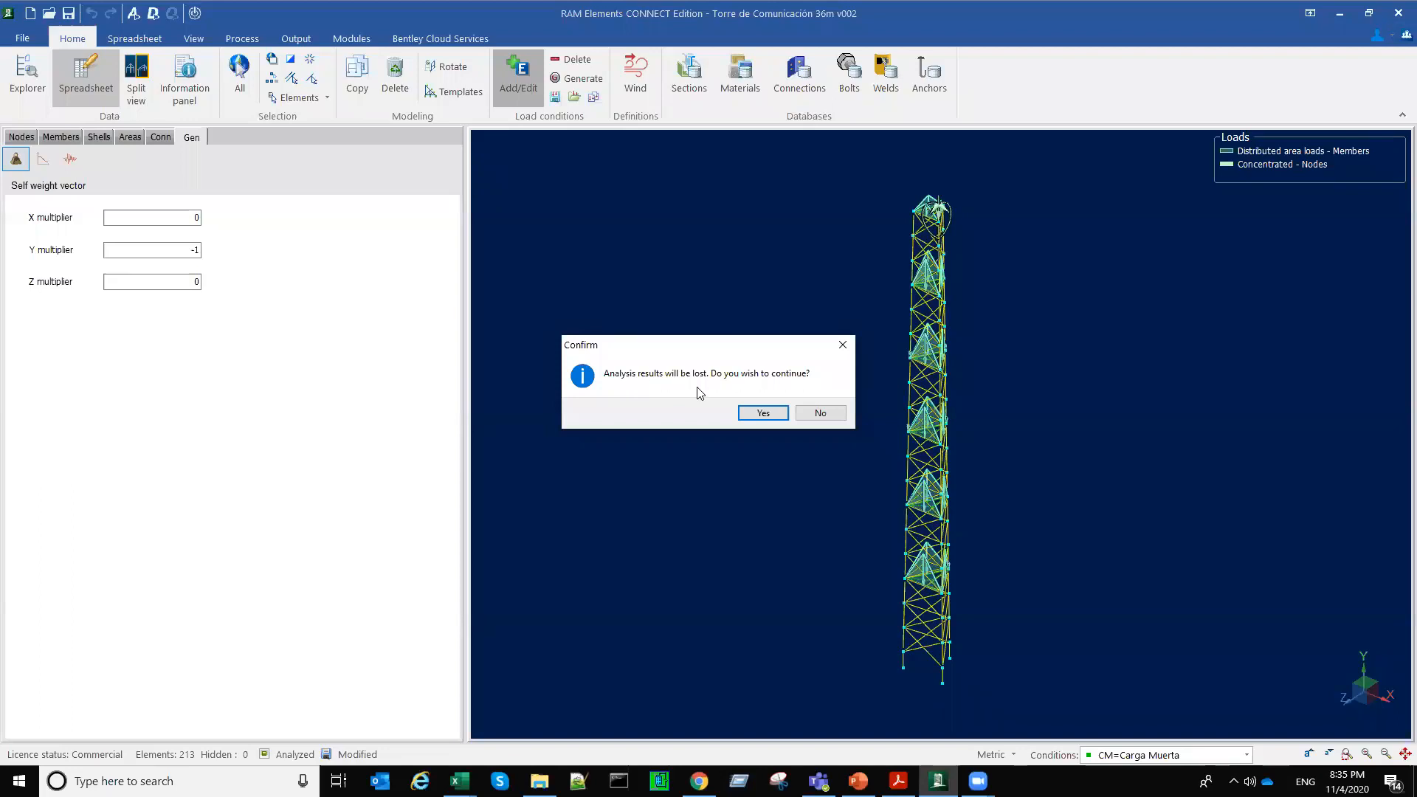
left_click(765, 414)
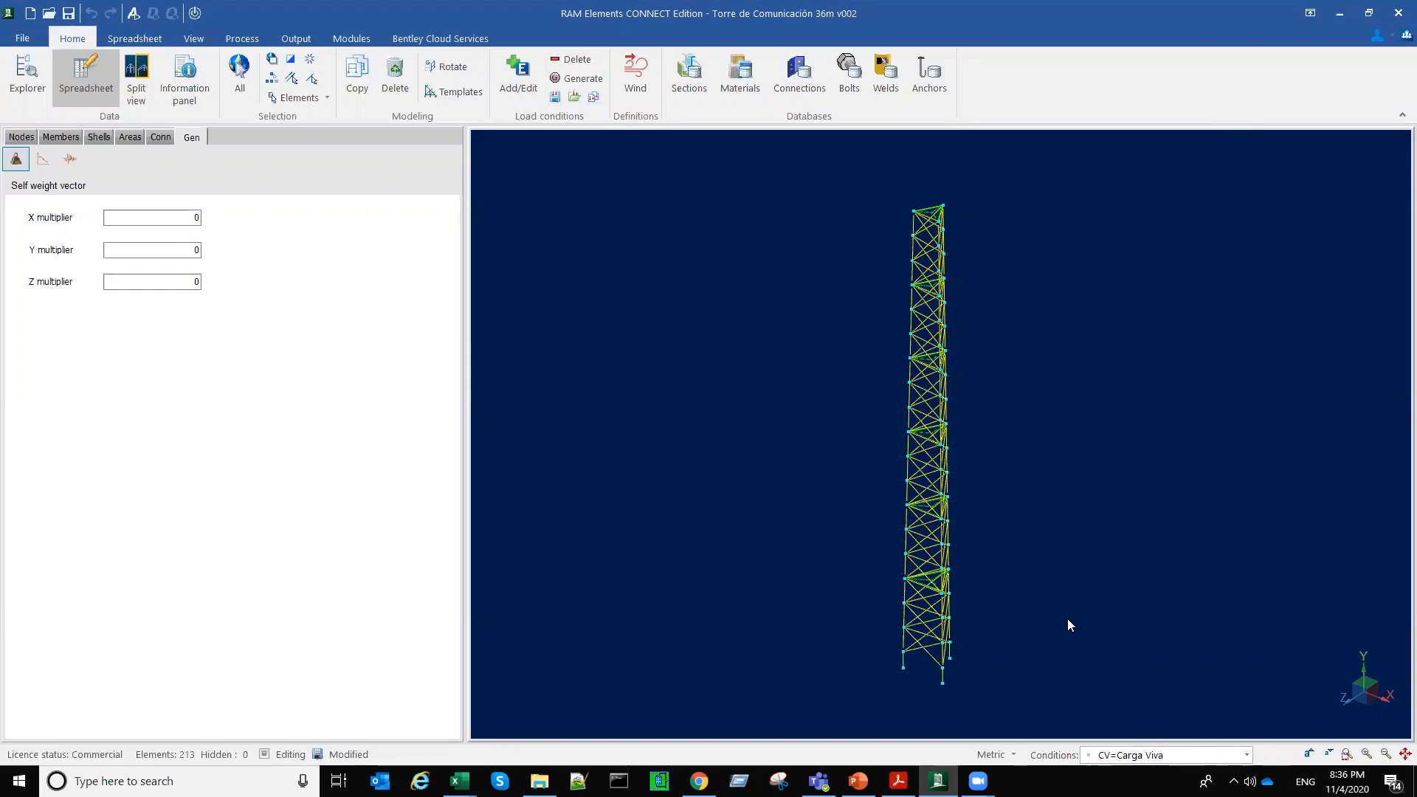
Step: Select all six platform areas along the tower in the CV=Carga Viva condition
scroll(911, 585, "up", 5)
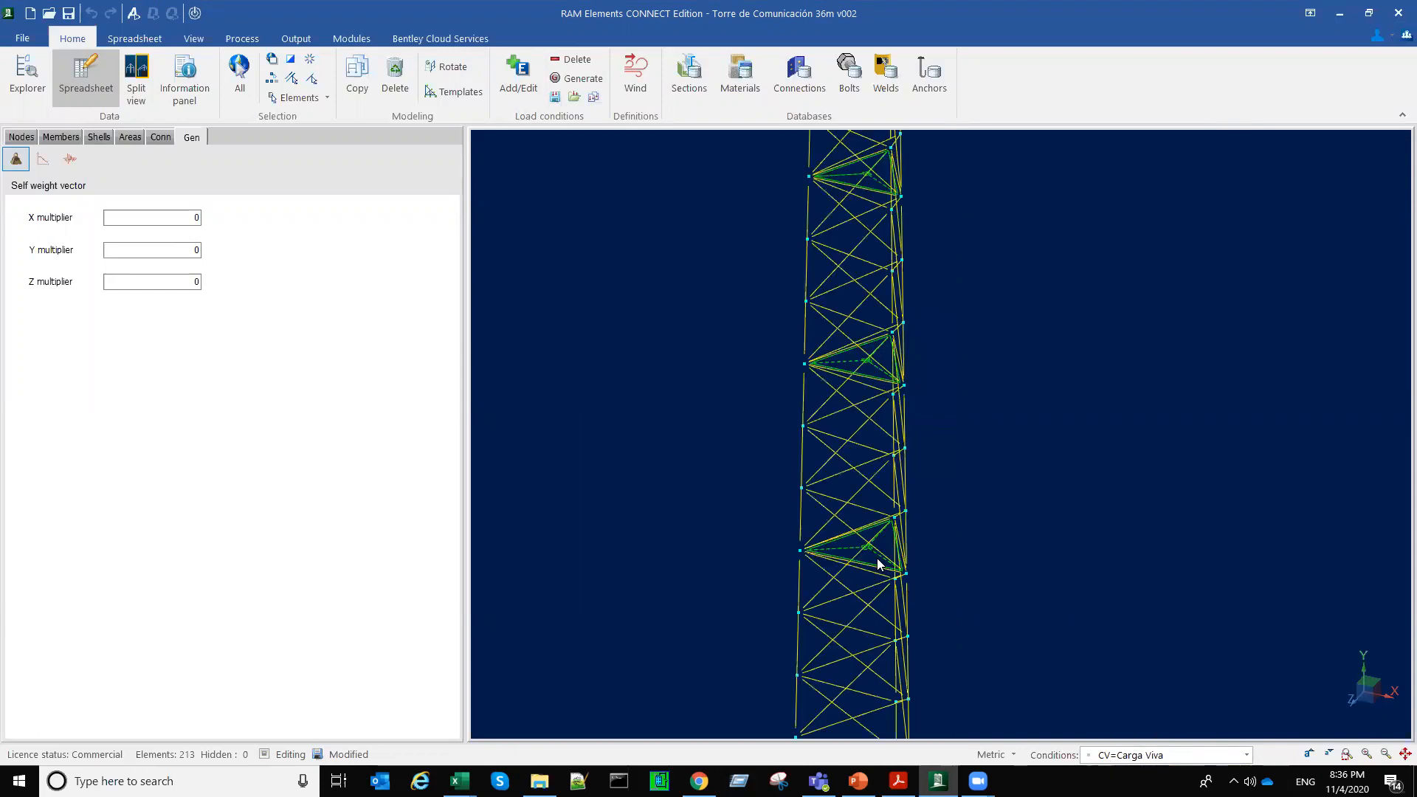
left_click(878, 564)
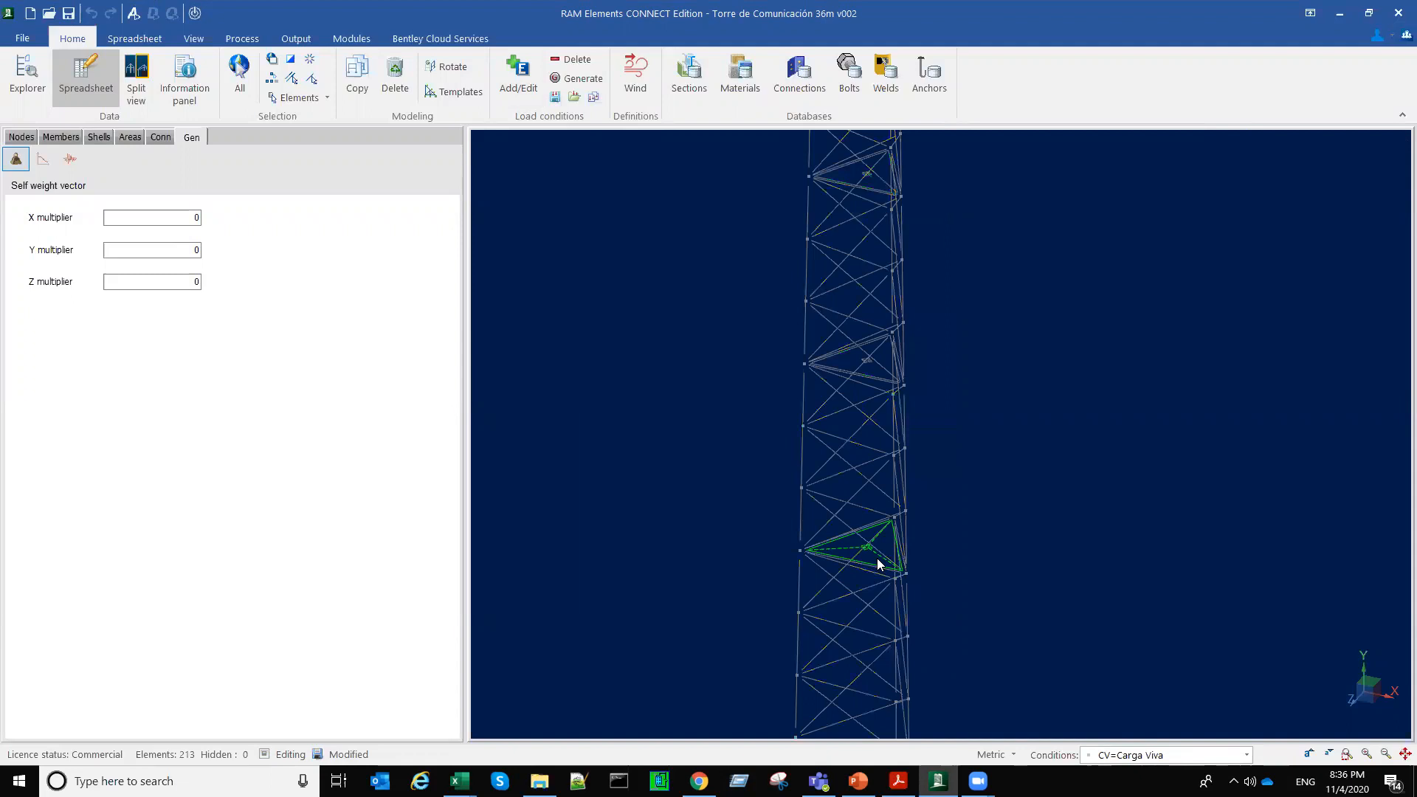
scroll(878, 565, "down", 5)
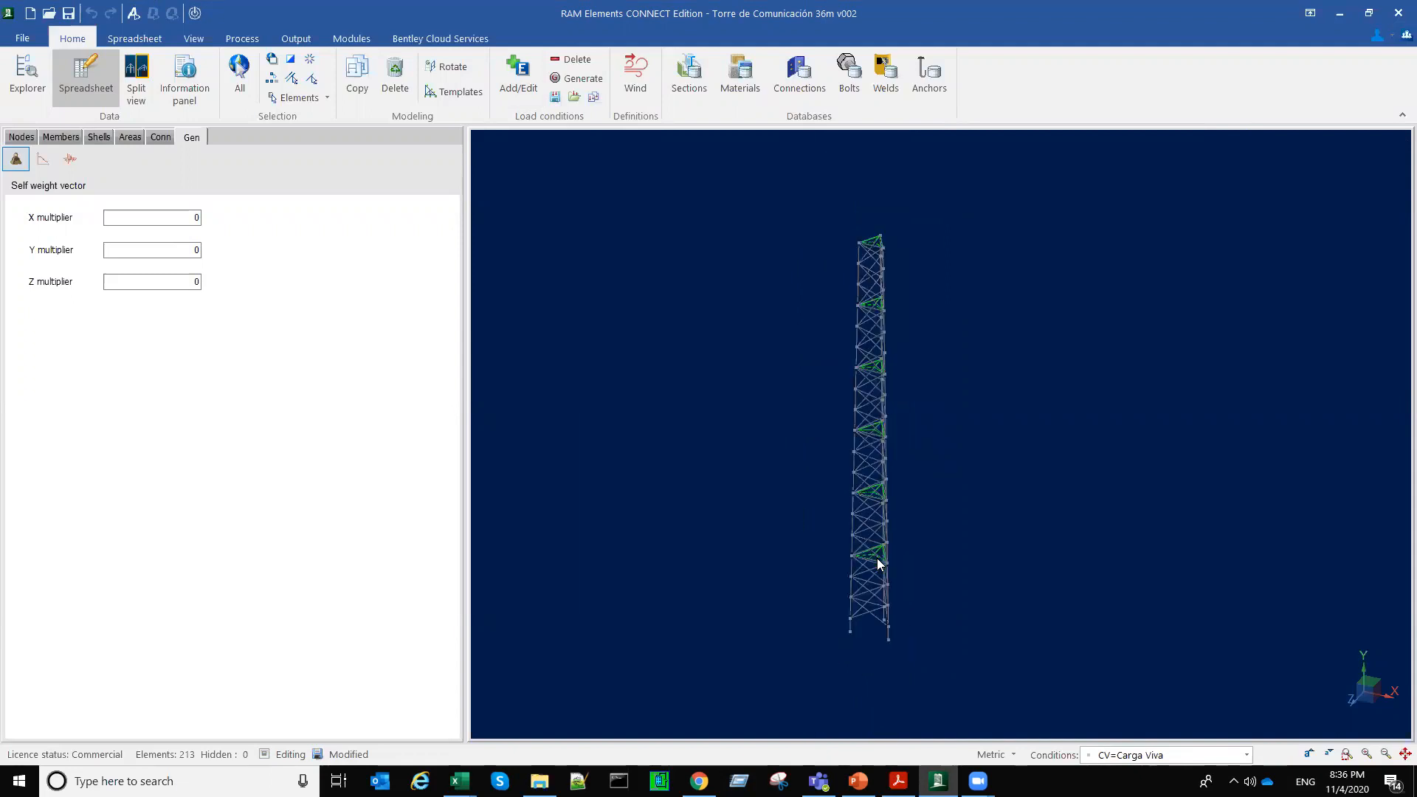
scroll(878, 565, "up", 1)
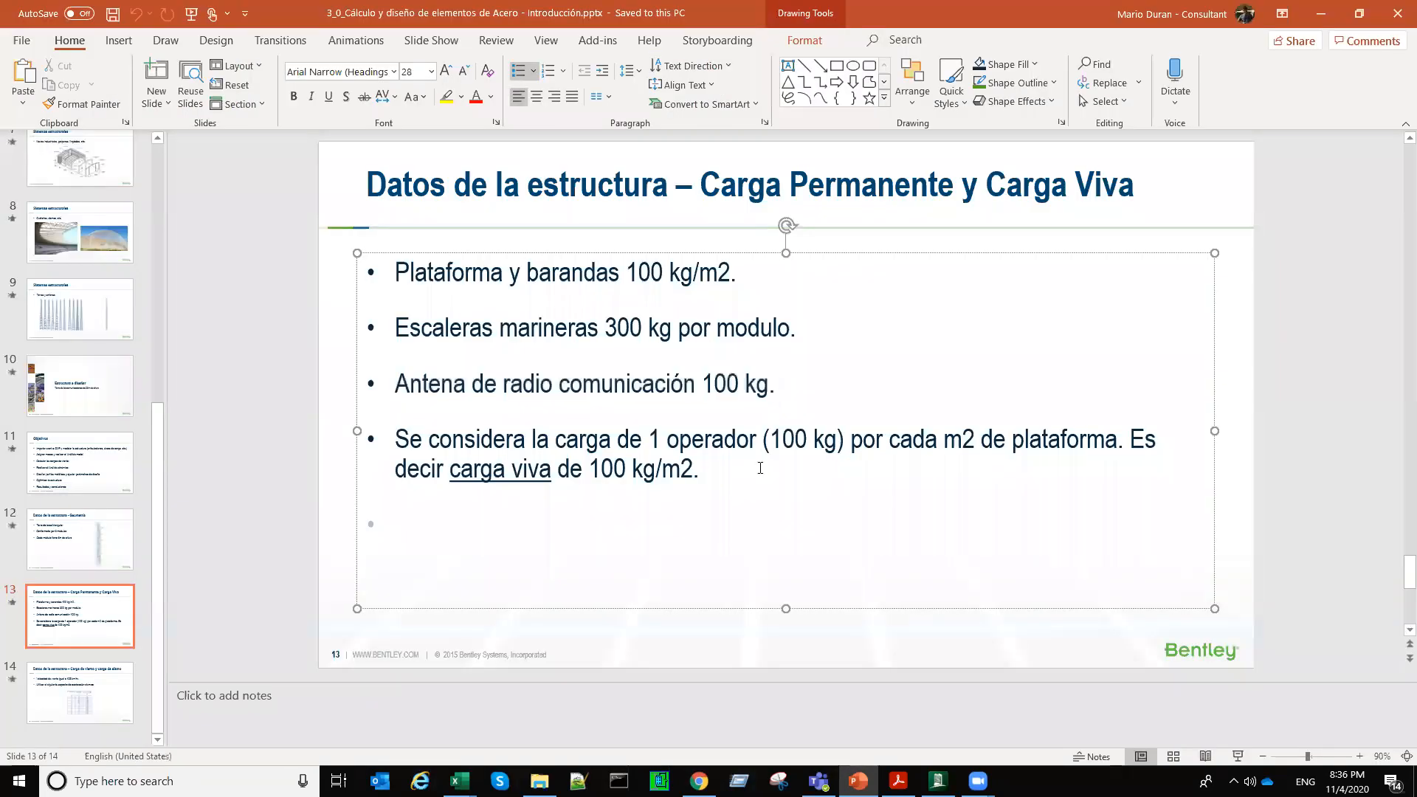
Step: Read the live load requirement on PowerPoint slide 13, Carga Permanente y Carga Viva, and return to RAM Elements
key("ctrl+a")
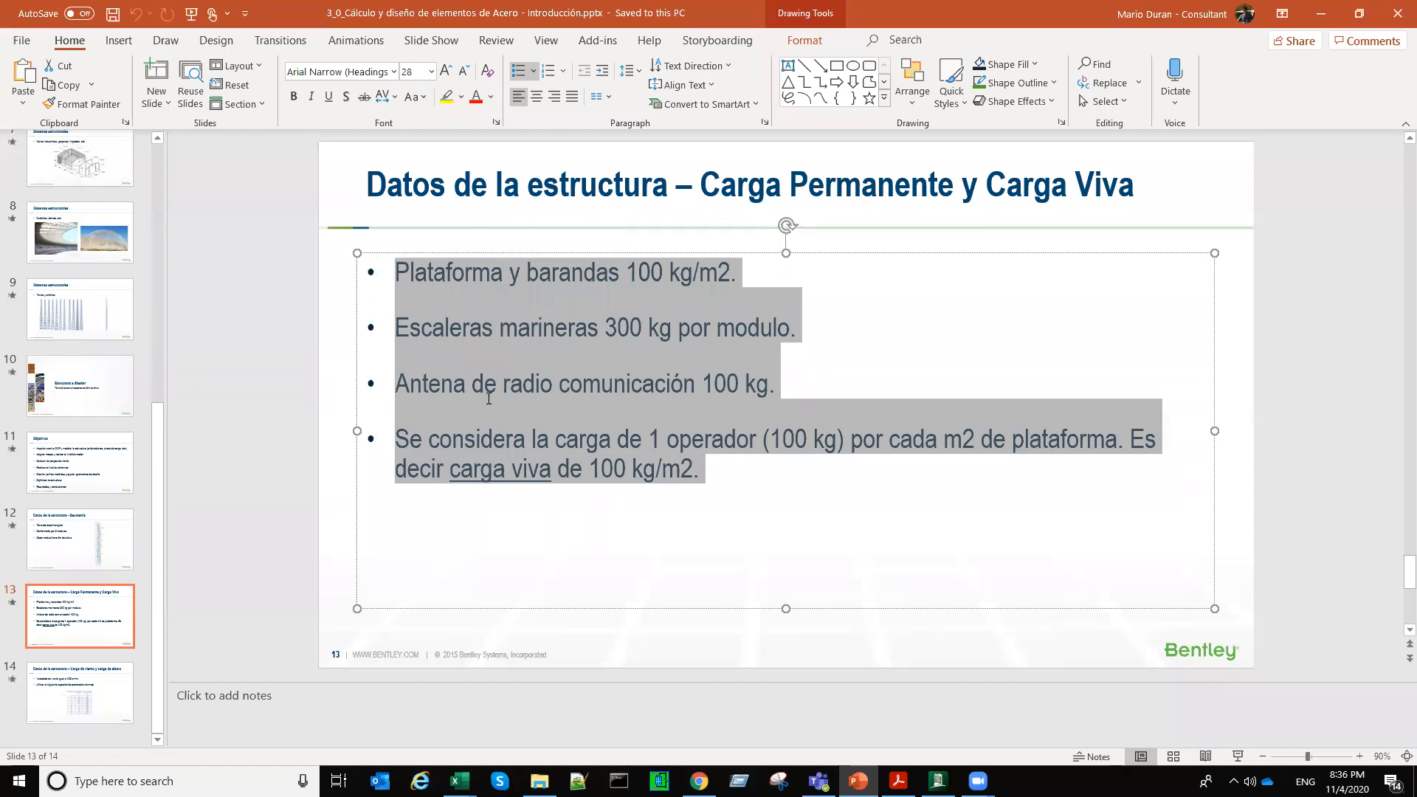
left_click(717, 484)
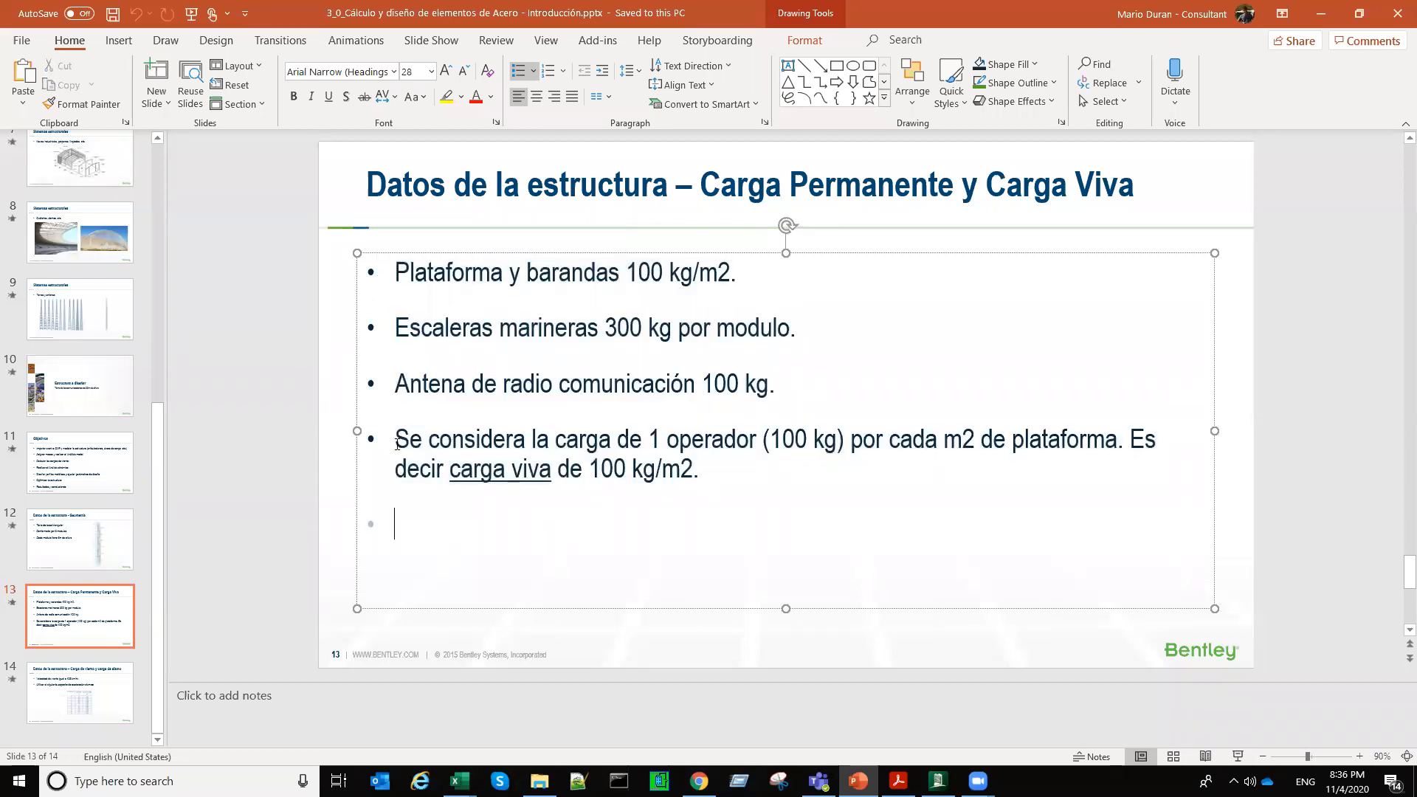
left_click_drag(389, 440, 658, 468)
left_click_drag(731, 549, 693, 479)
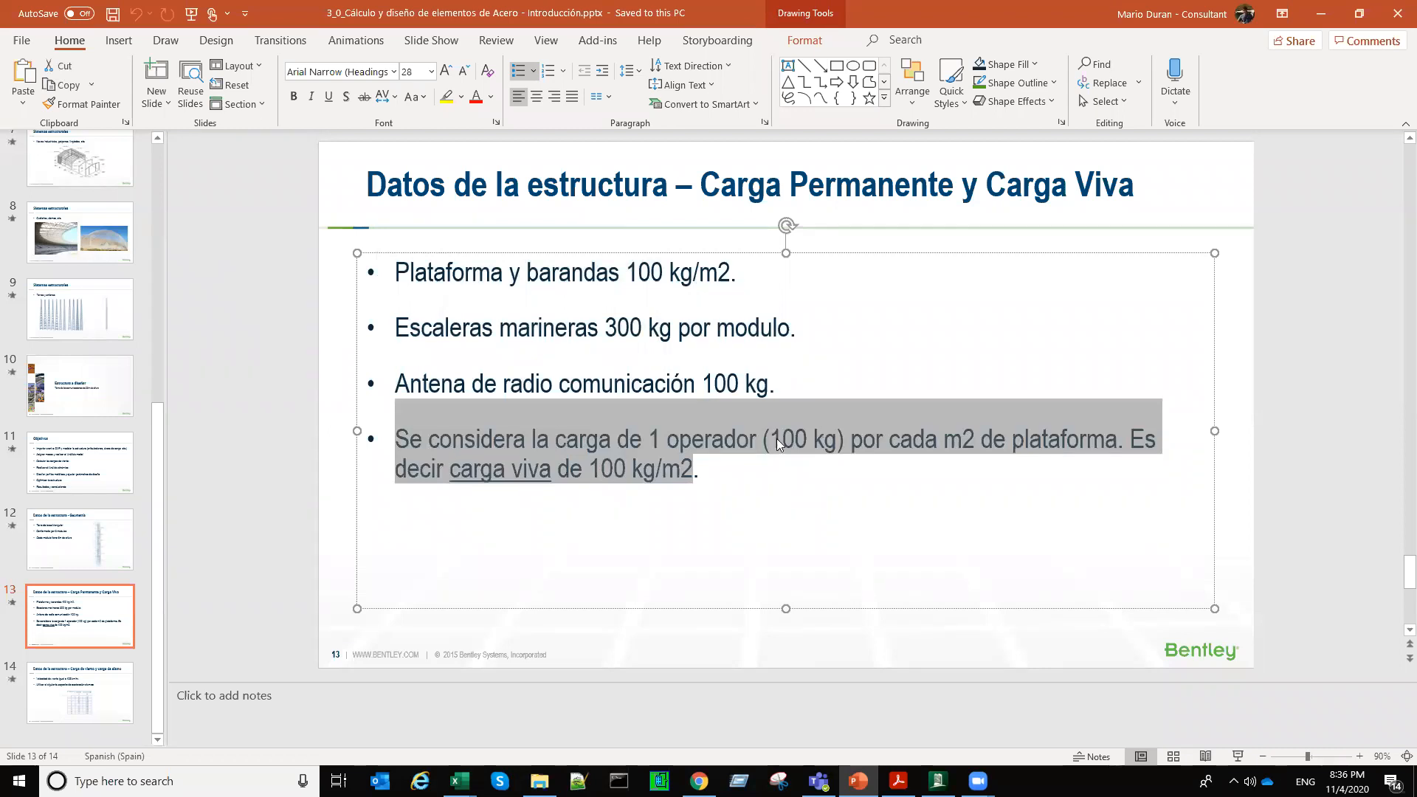
left_click(626, 514)
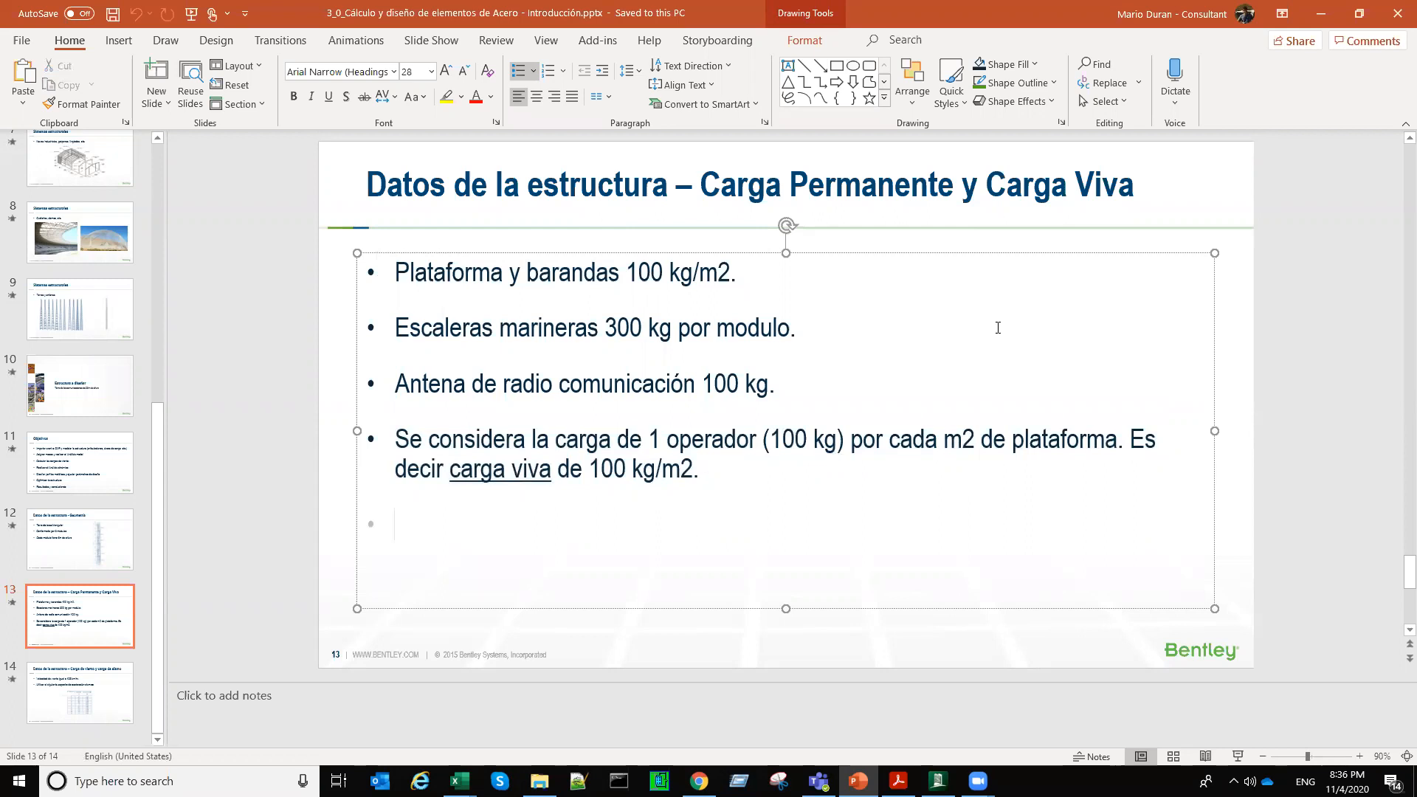
key("alt+Tab")
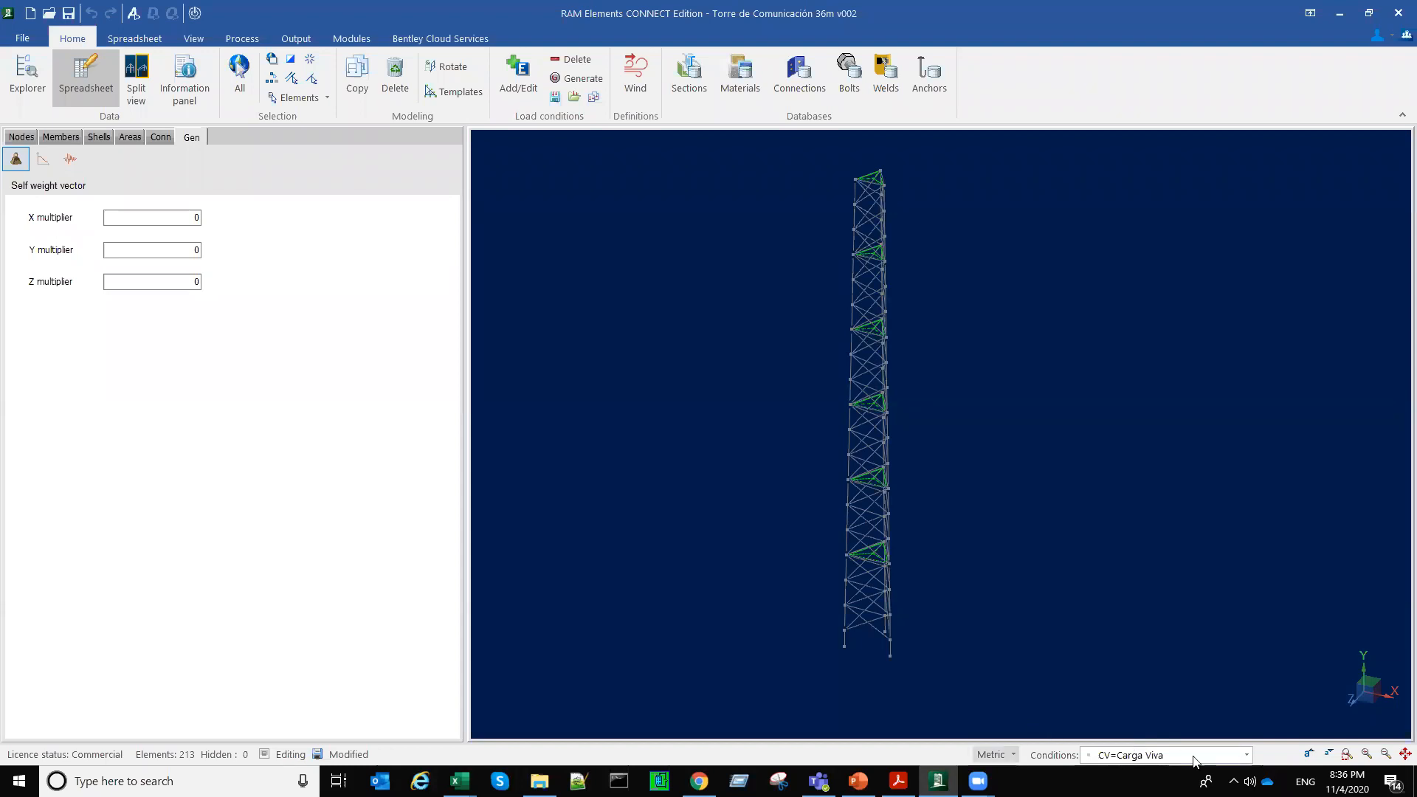
Step: Apply a 100 kg/m2 surface load to all six platform areas in the CV condition, directed downwards in -Y
left_click(126, 137)
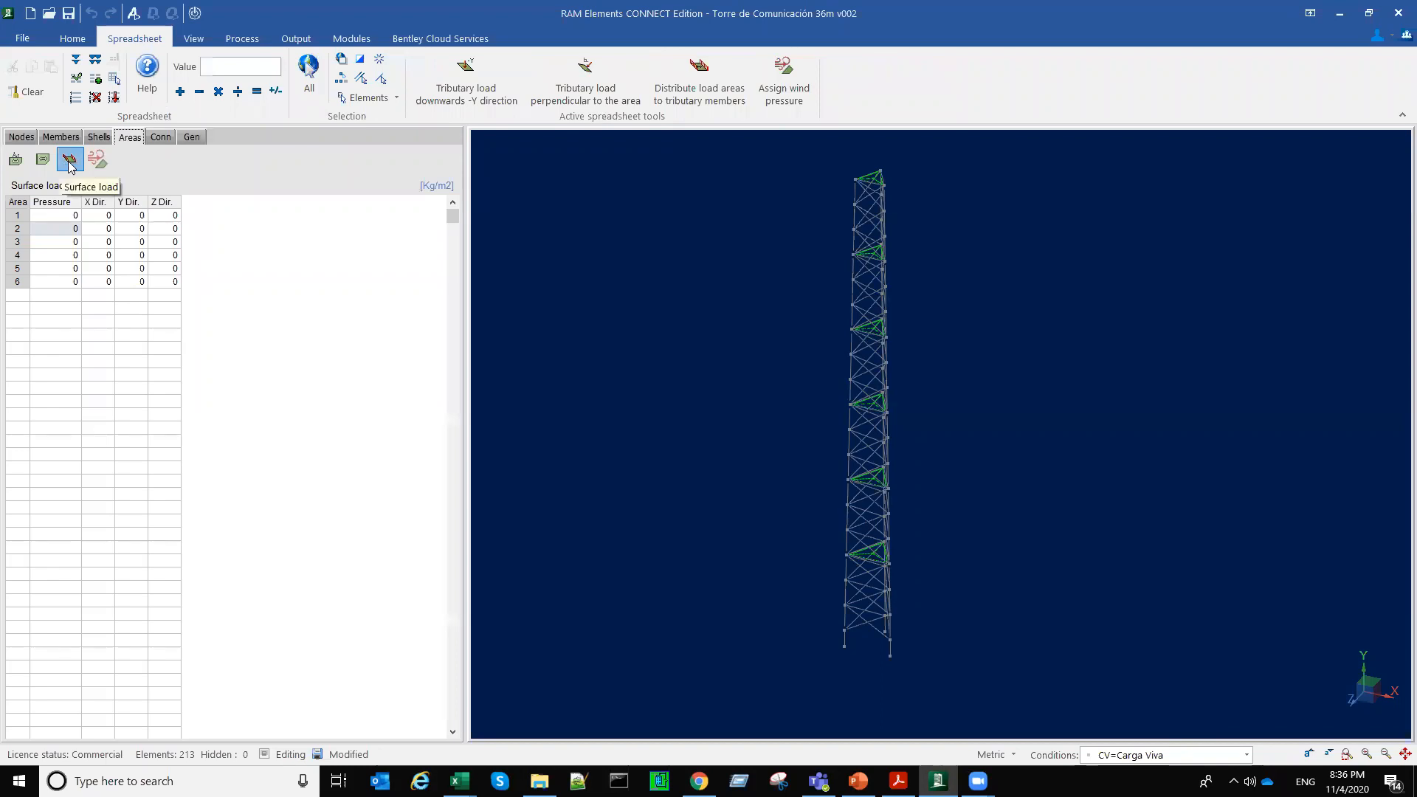
left_click(64, 216)
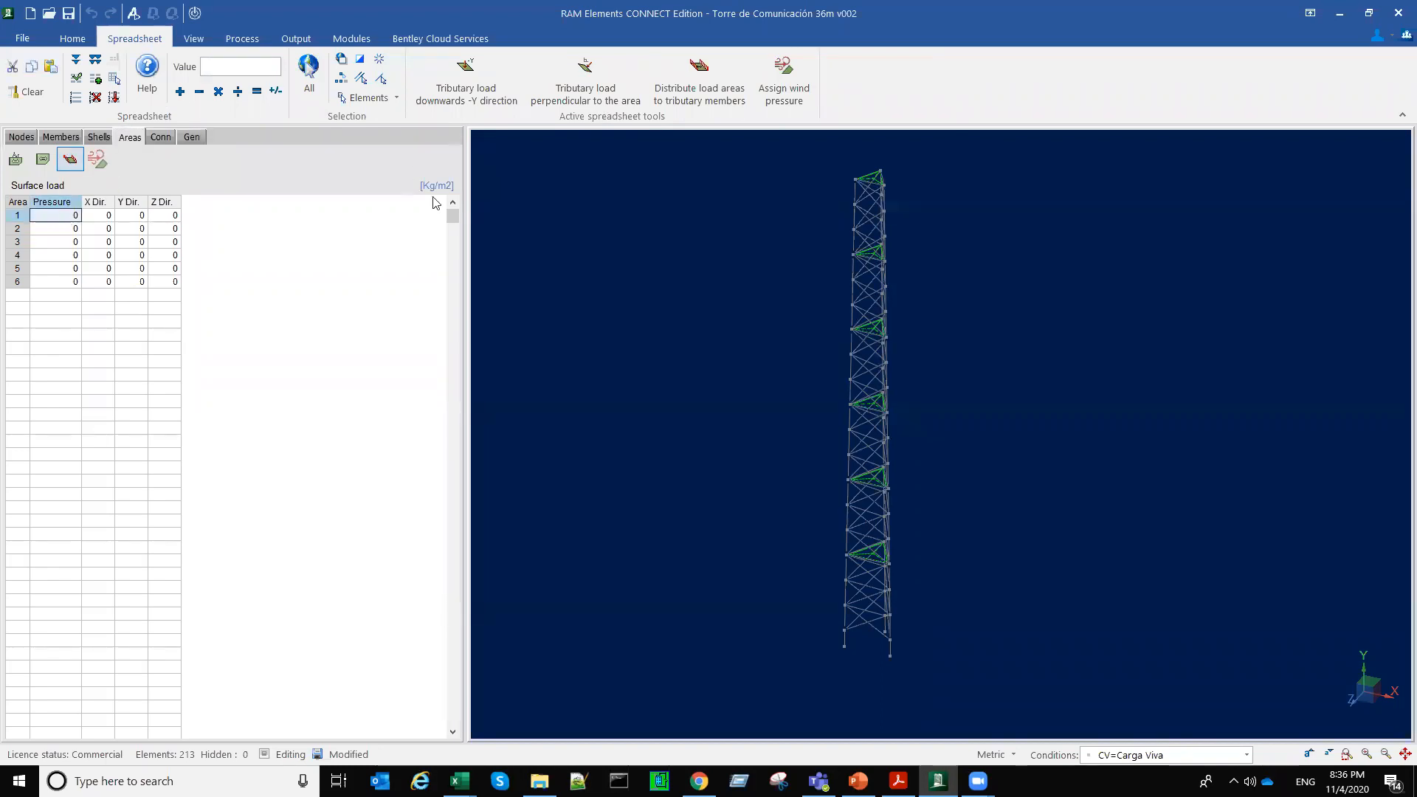
type("10")
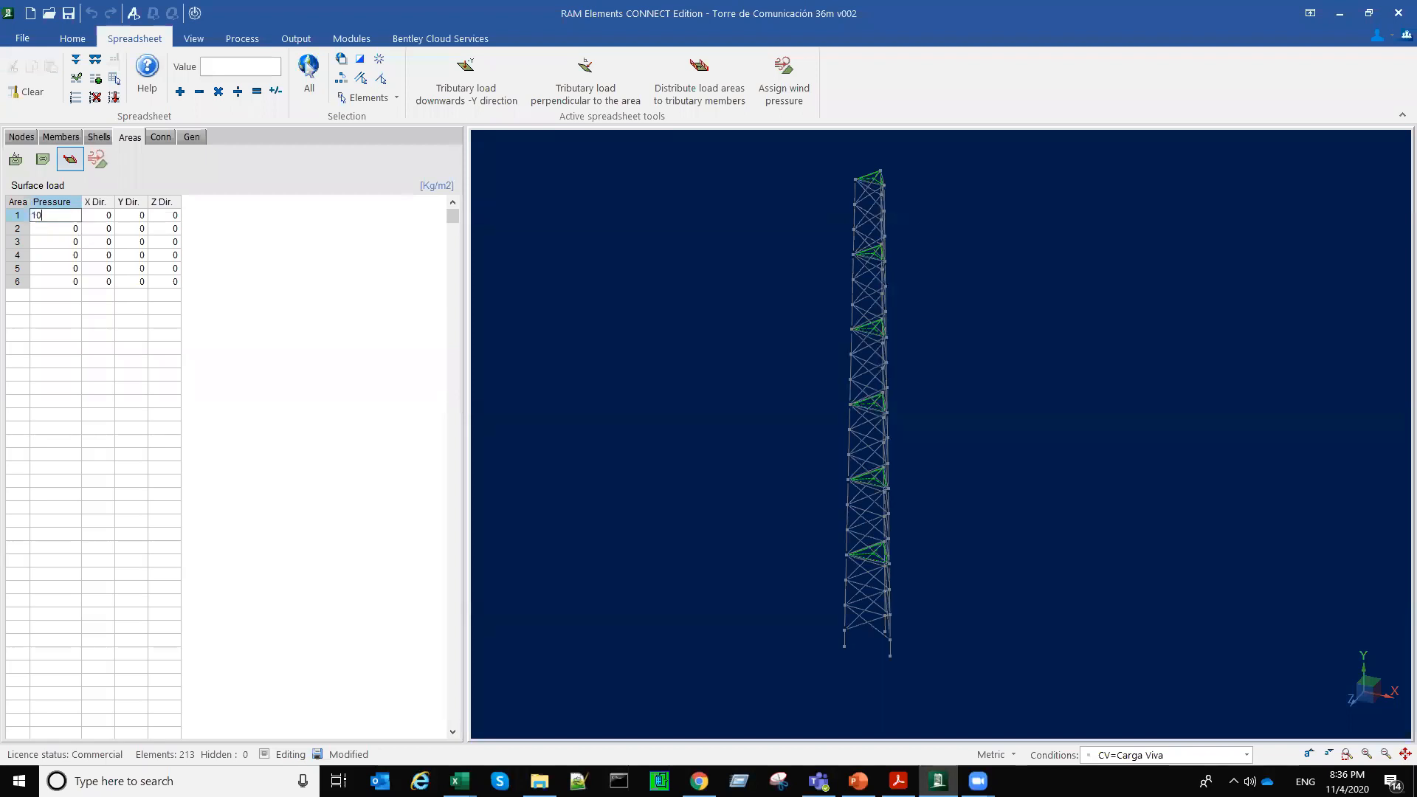
type("0")
key("Return")
right_click(38, 215)
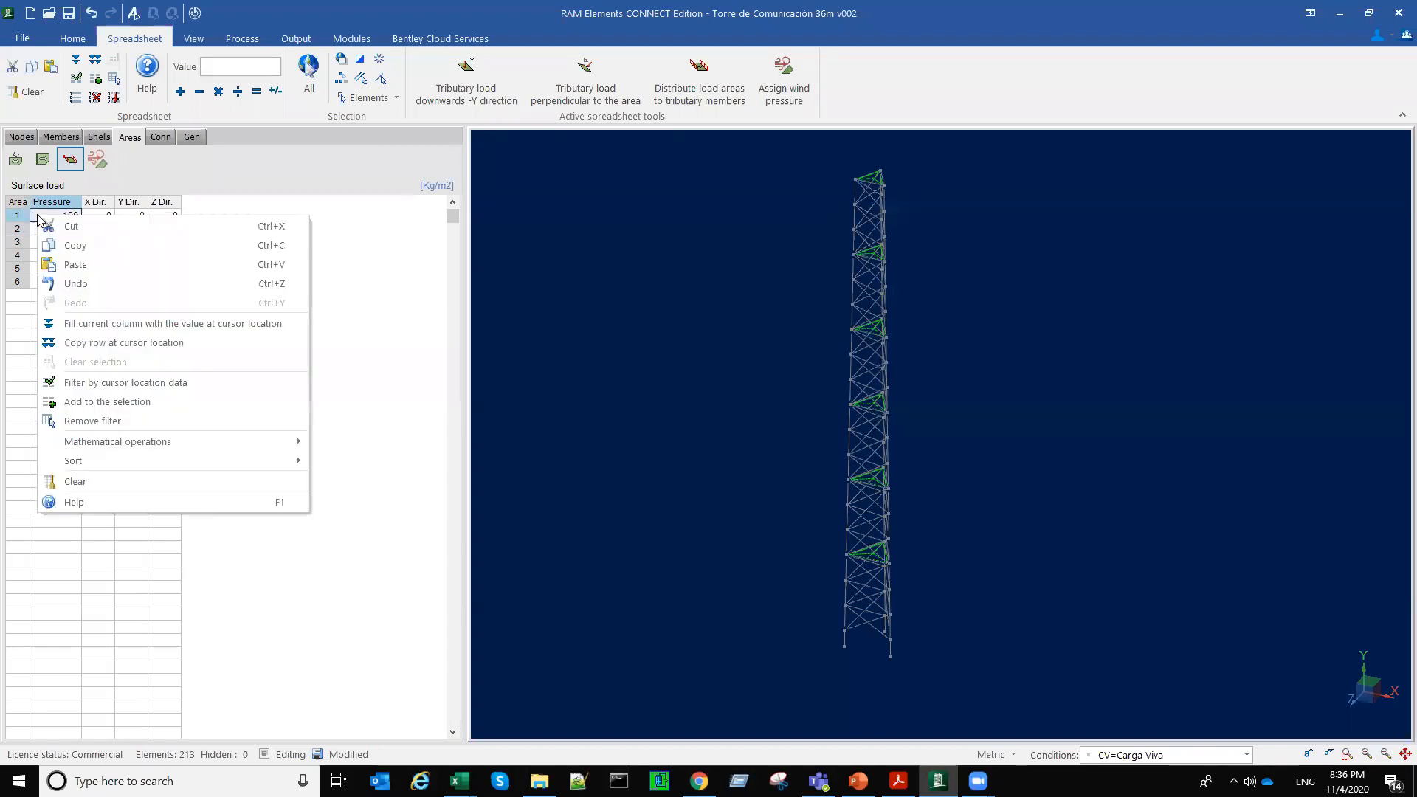
left_click(72, 324)
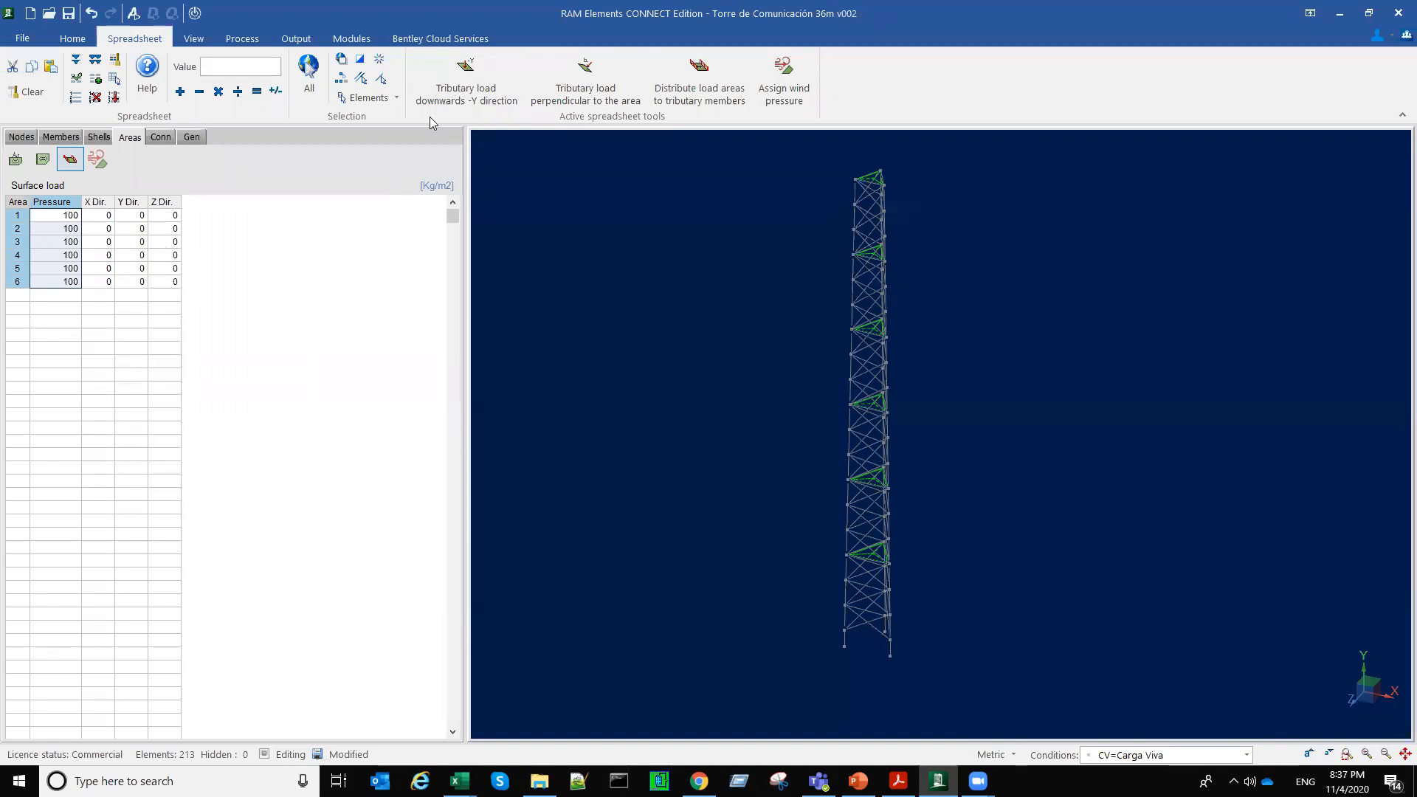
left_click(457, 95)
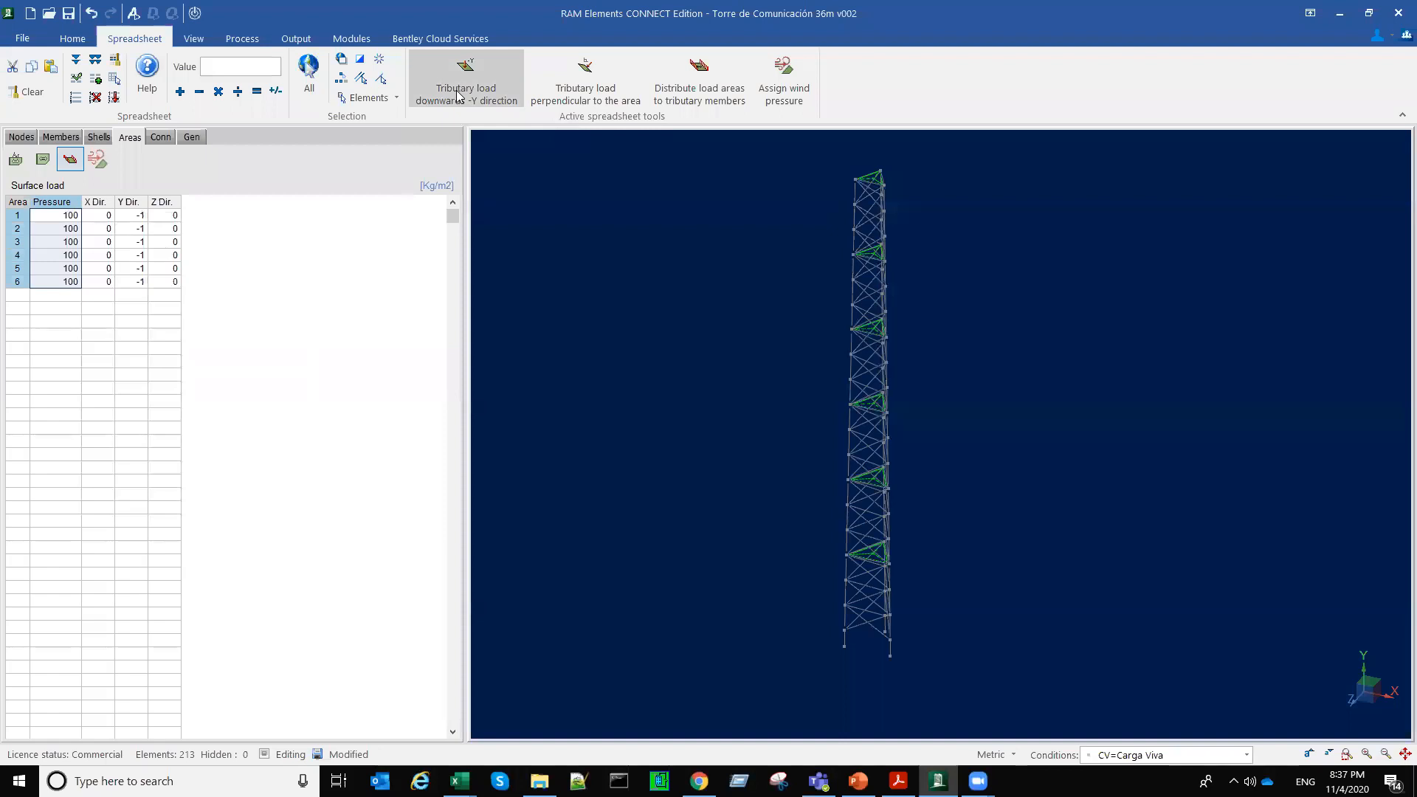
middle_click_drag(684, 541, 696, 542)
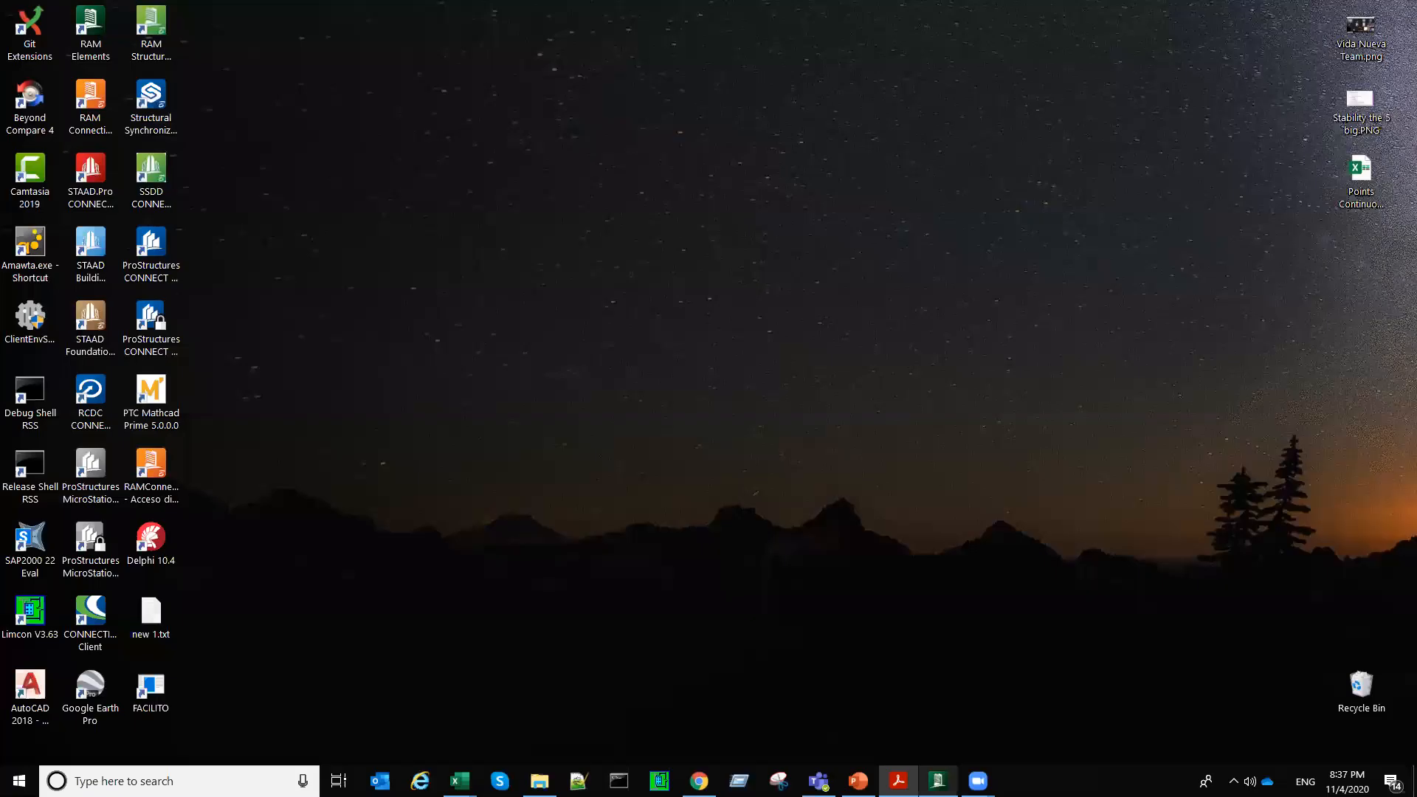
Step: Switch to PowerPoint to read the wind speed and seismic acceleration spectrum data on slide 14, and return to RAM Elements
mouse_move(898, 781)
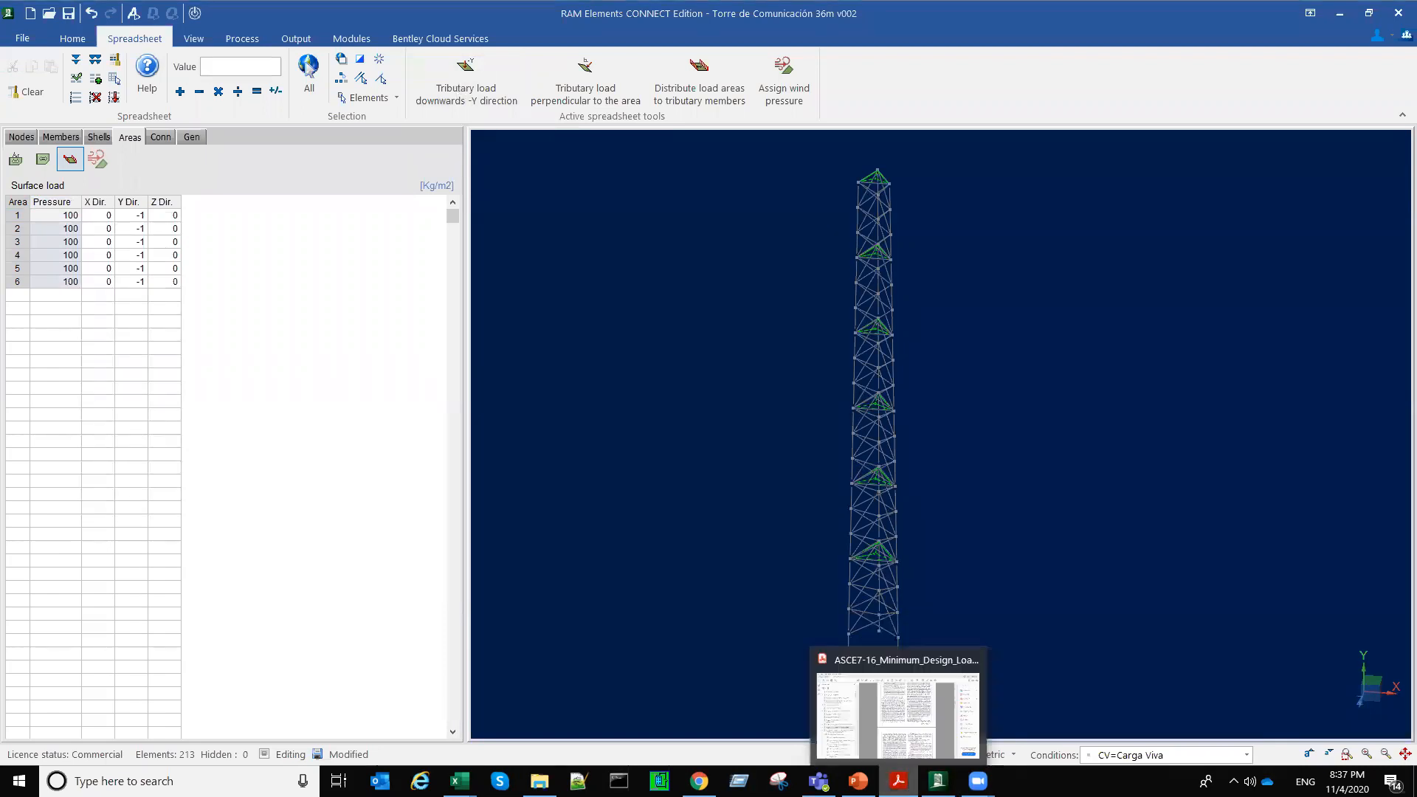
left_click(858, 781)
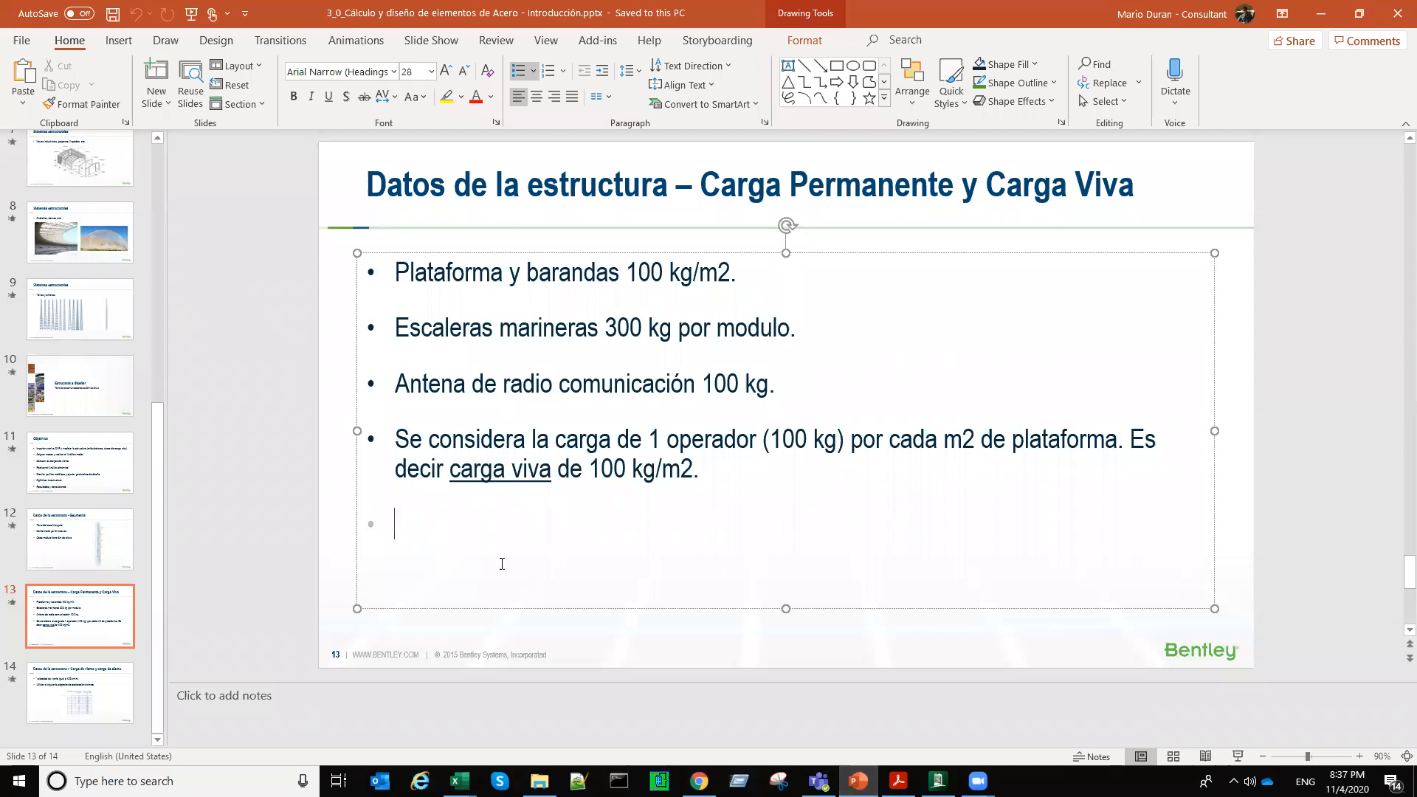
left_click(106, 696)
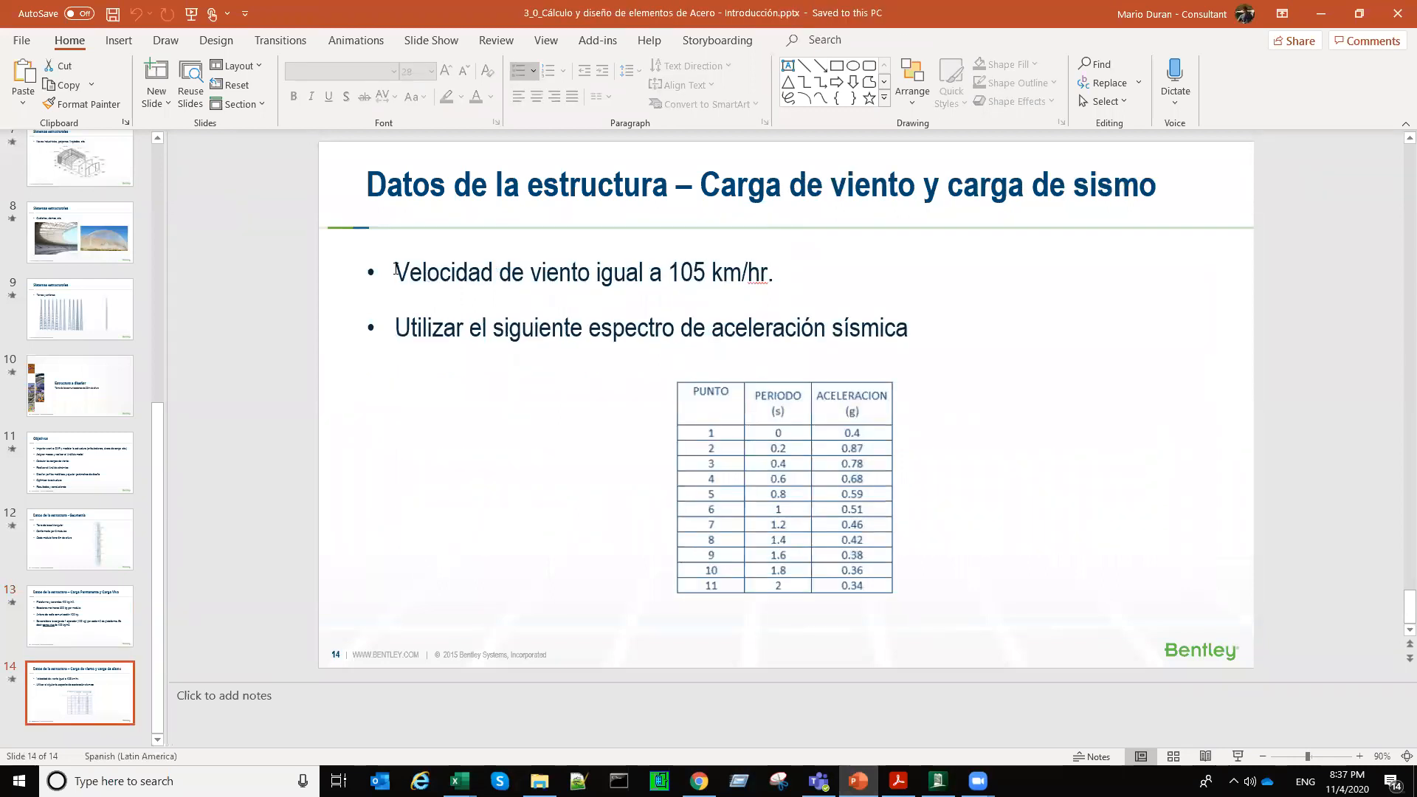
left_click(821, 287)
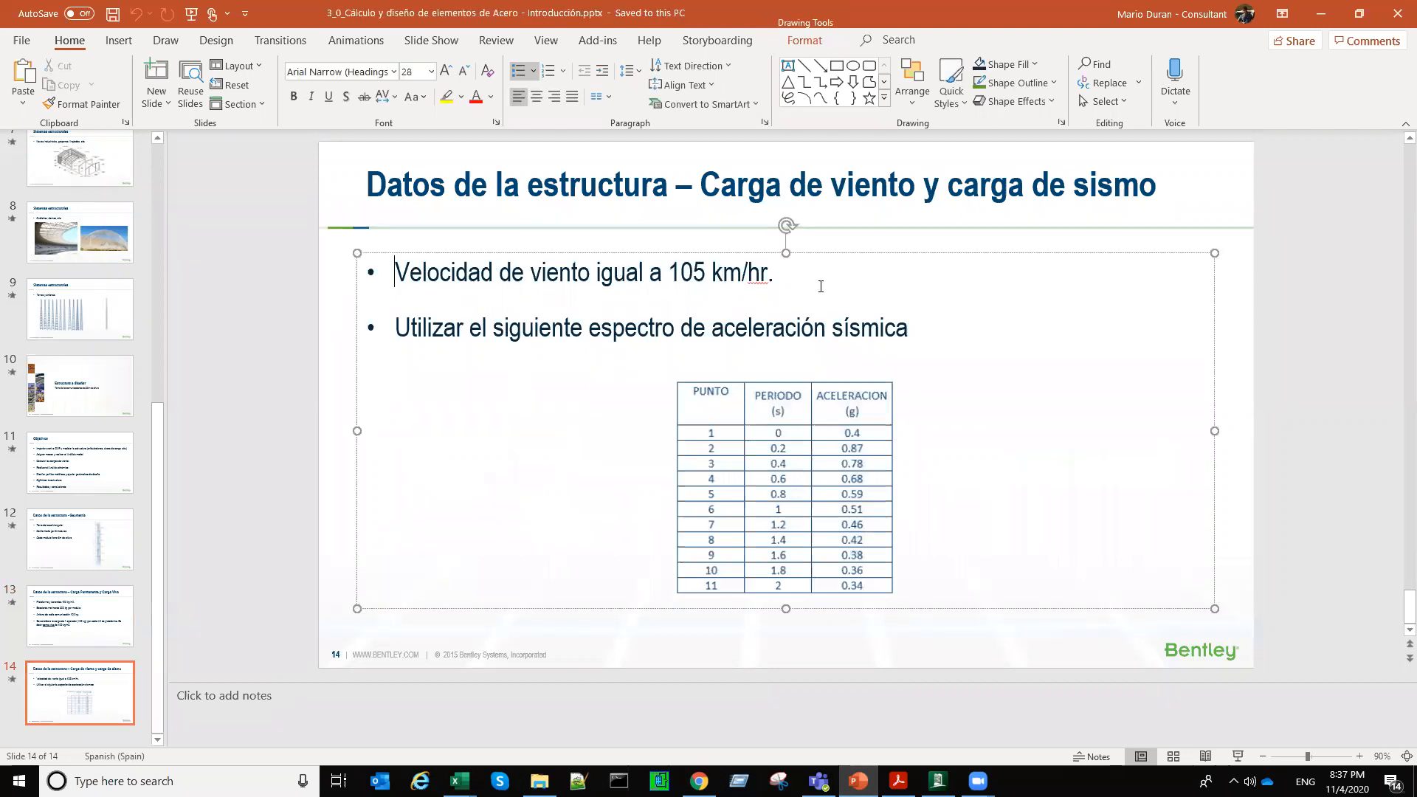
triple_click(821, 287)
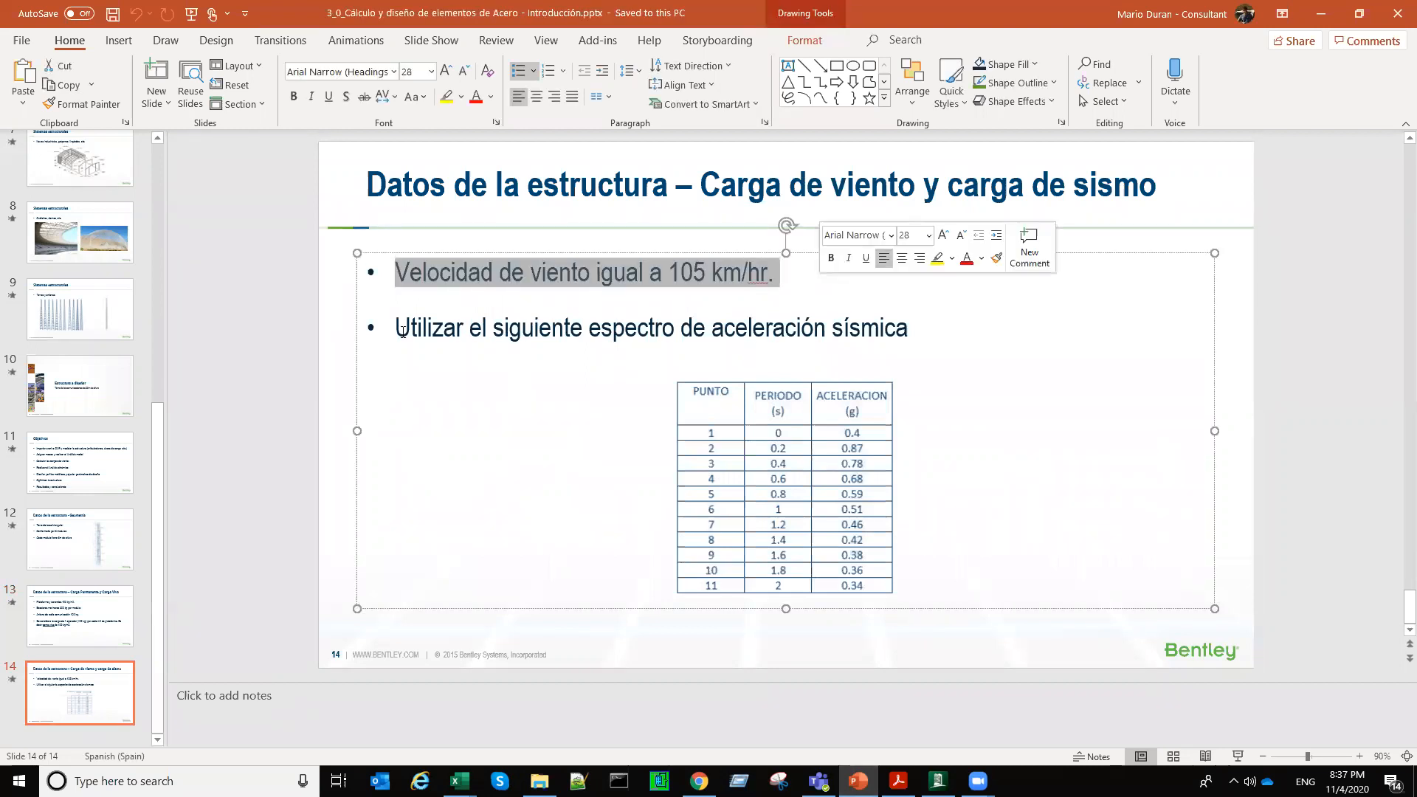
left_click_drag(490, 332, 397, 329)
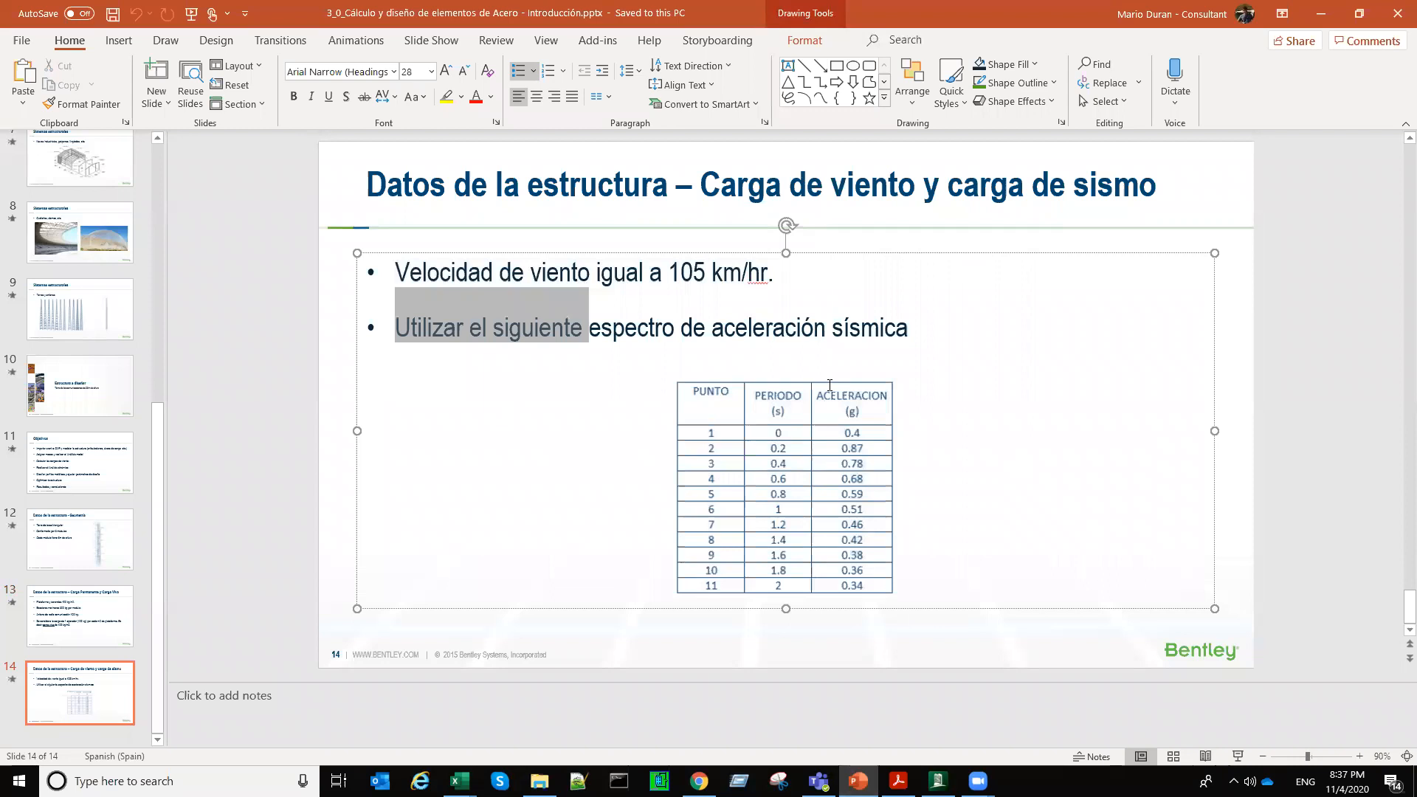
left_click_drag(830, 385, 873, 485)
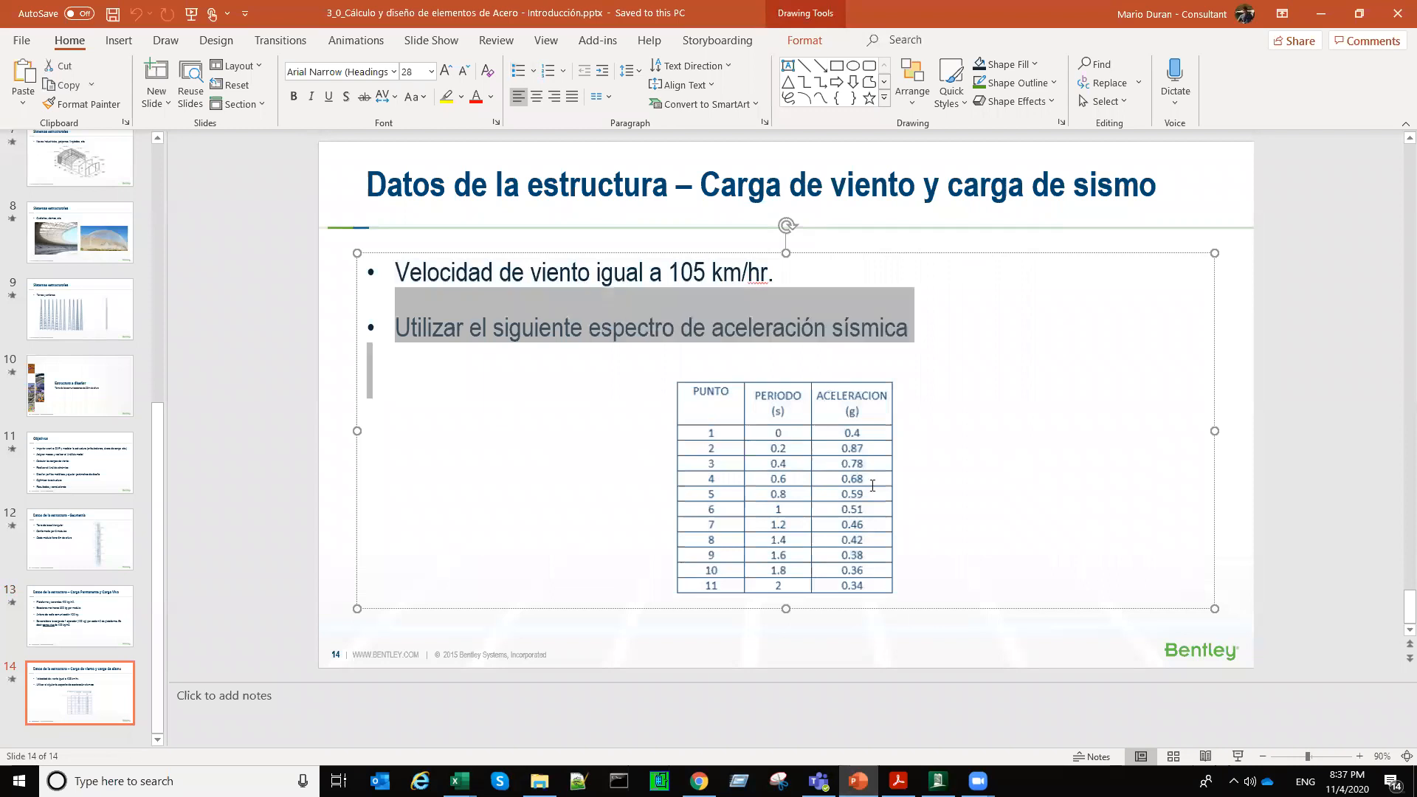
left_click(378, 265)
triple_click(378, 266)
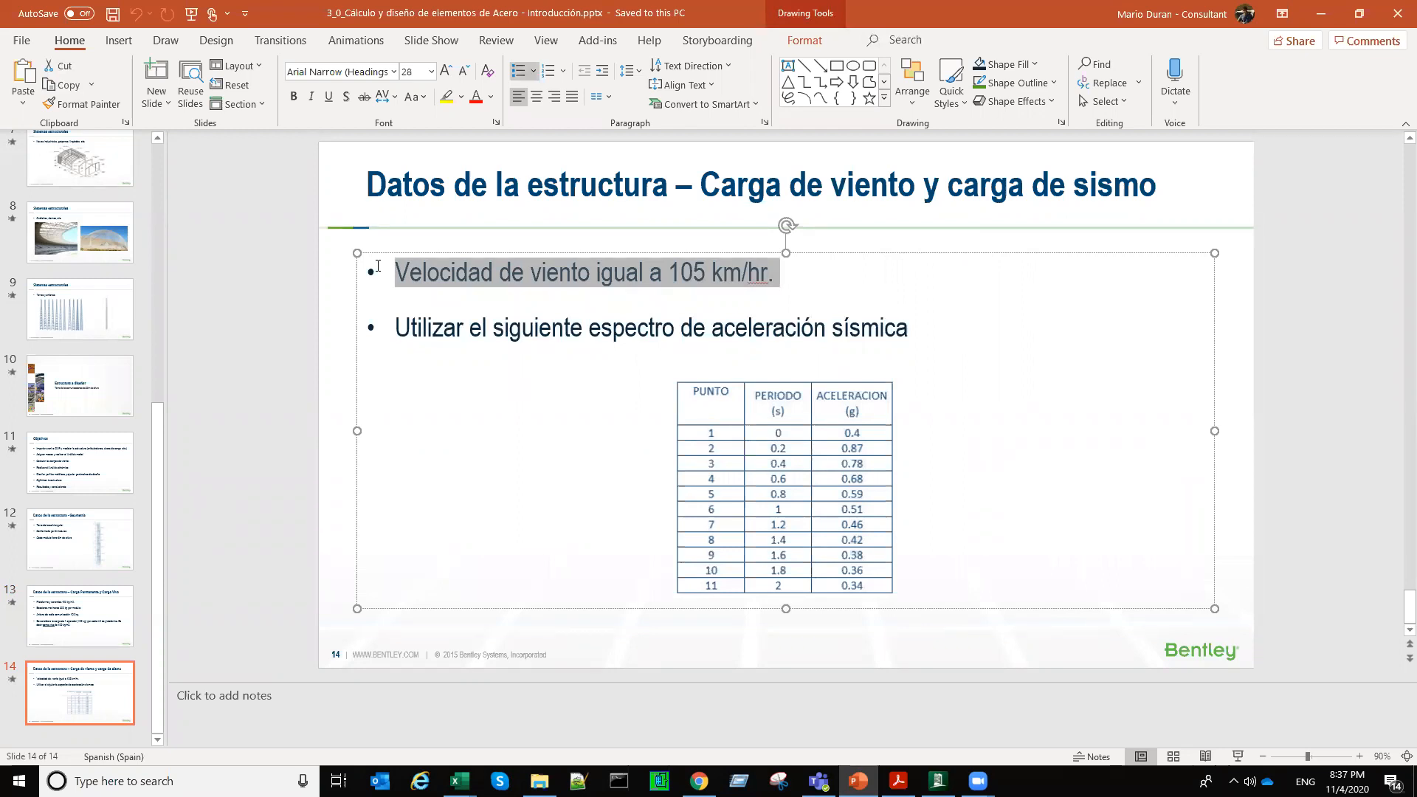
left_click(519, 399)
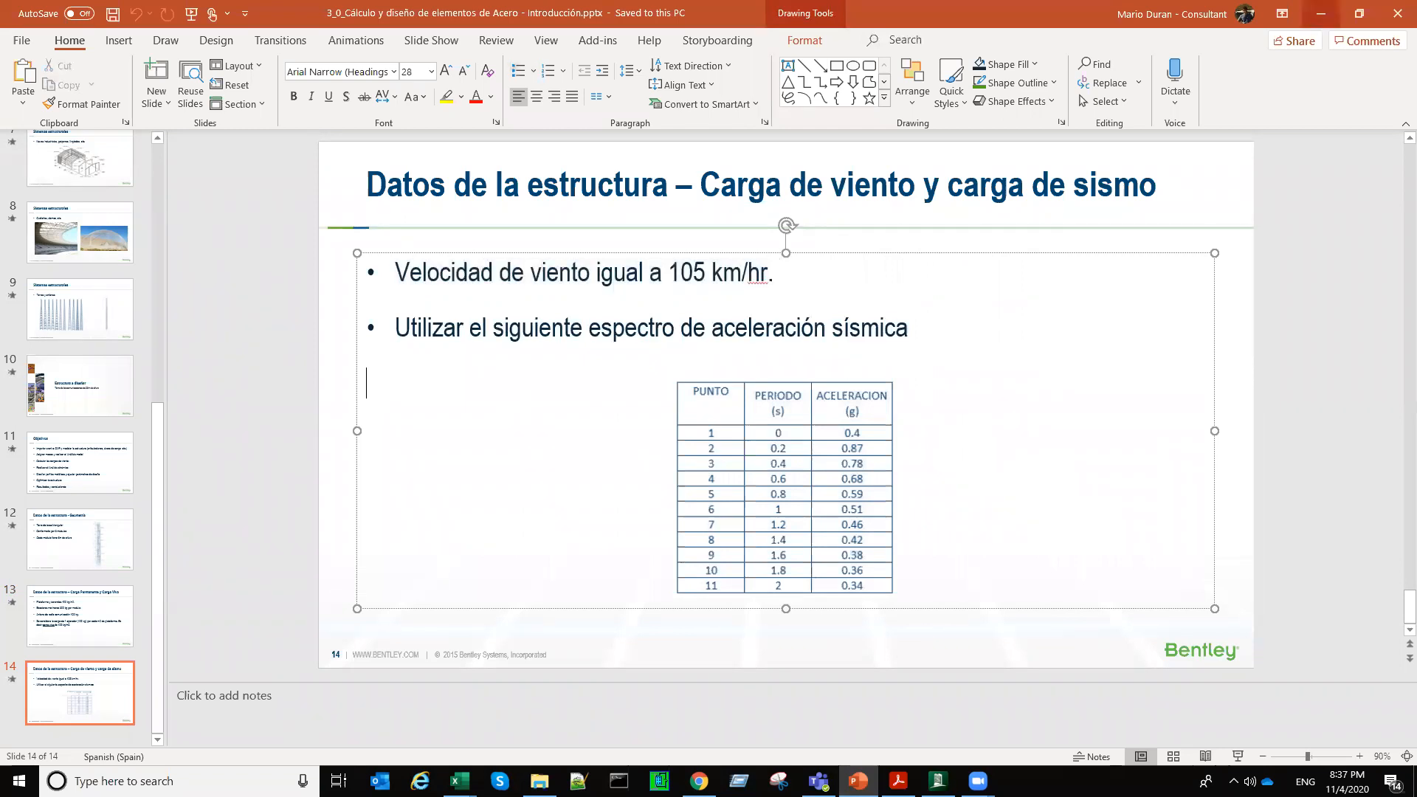
left_click(1320, 14)
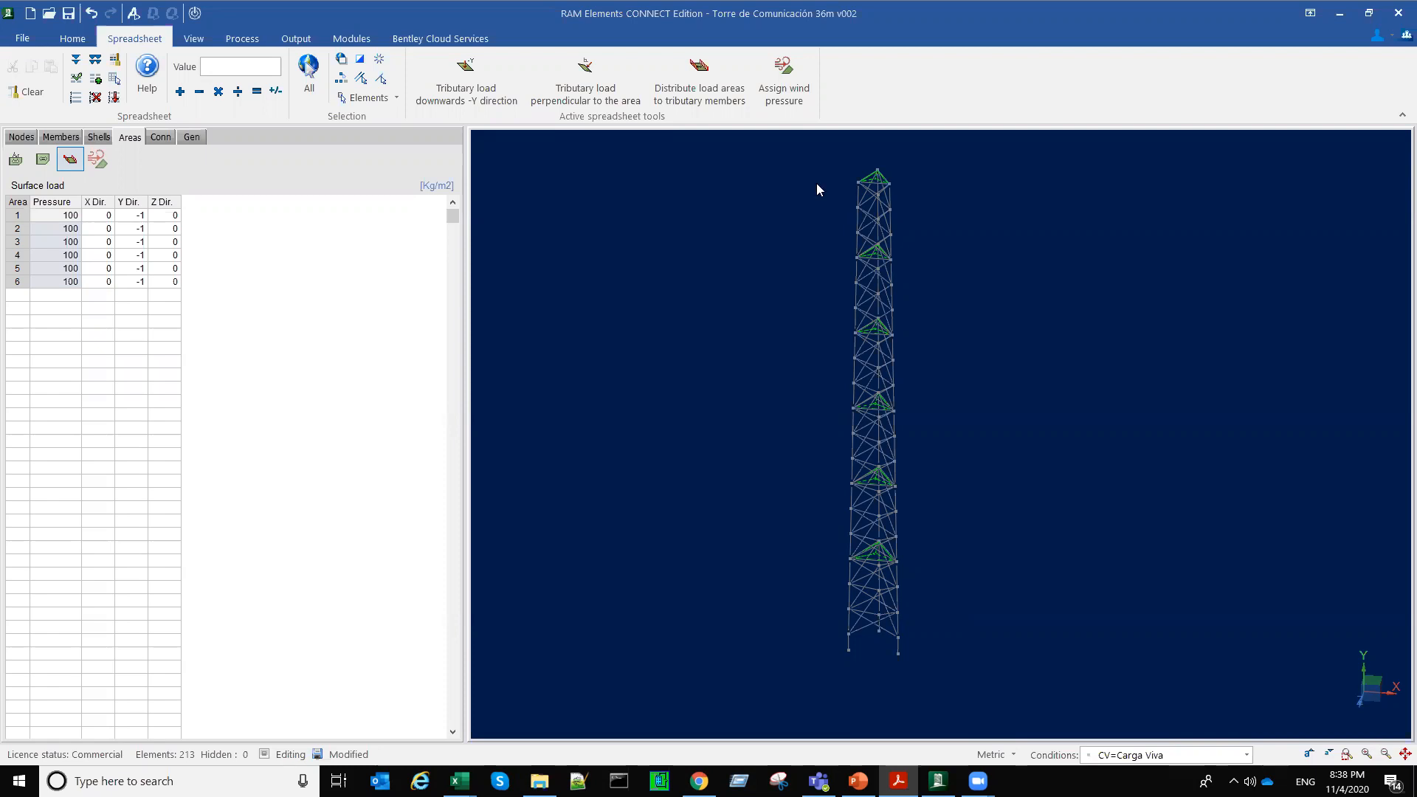
Step: Select the tower's members from top to base, generate their List of materials report to read the total weight, and close it
left_click(808, 154)
mouse_move(947, 654)
left_mouse_down()
mouse_move(951, 677)
mouse_move(940, 644)
left_mouse_up()
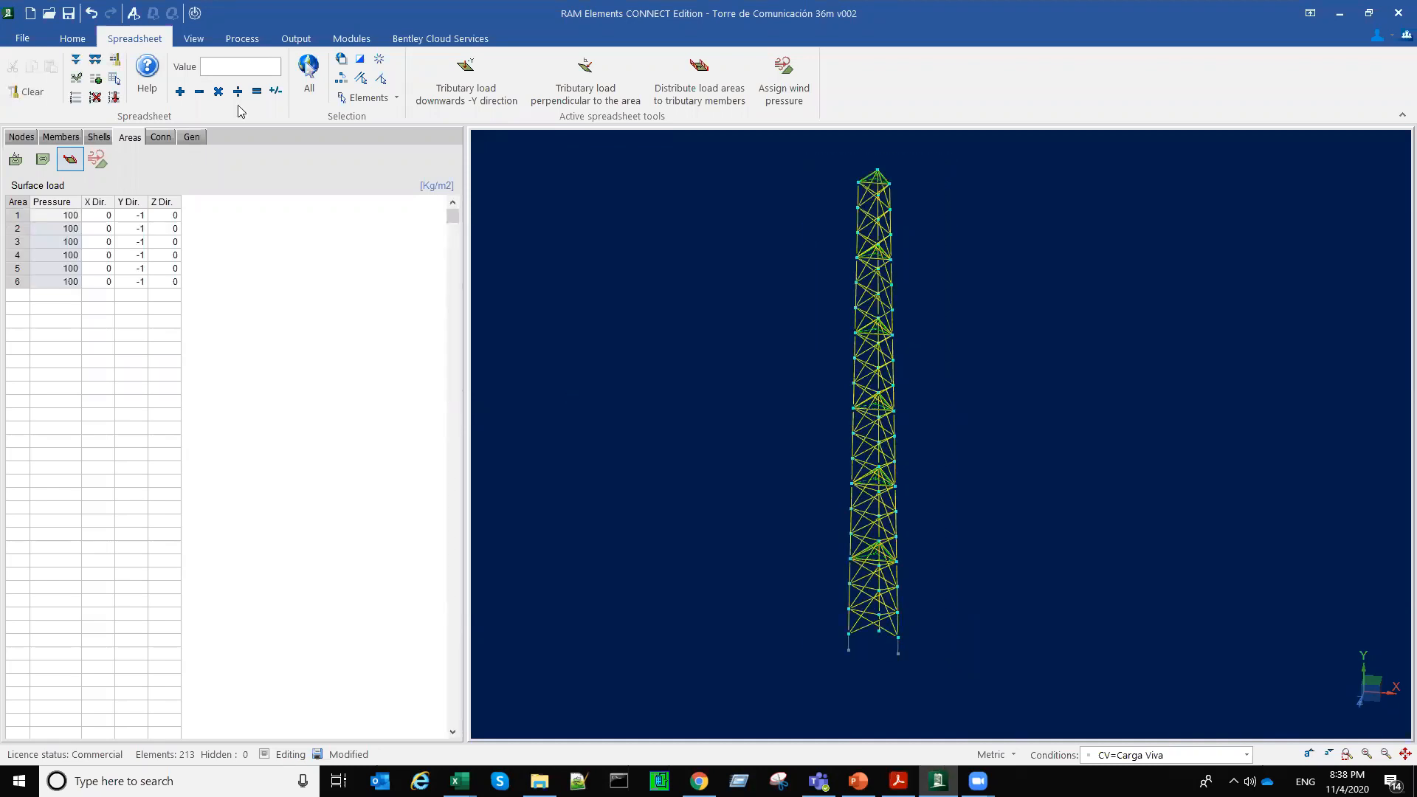
left_click(308, 40)
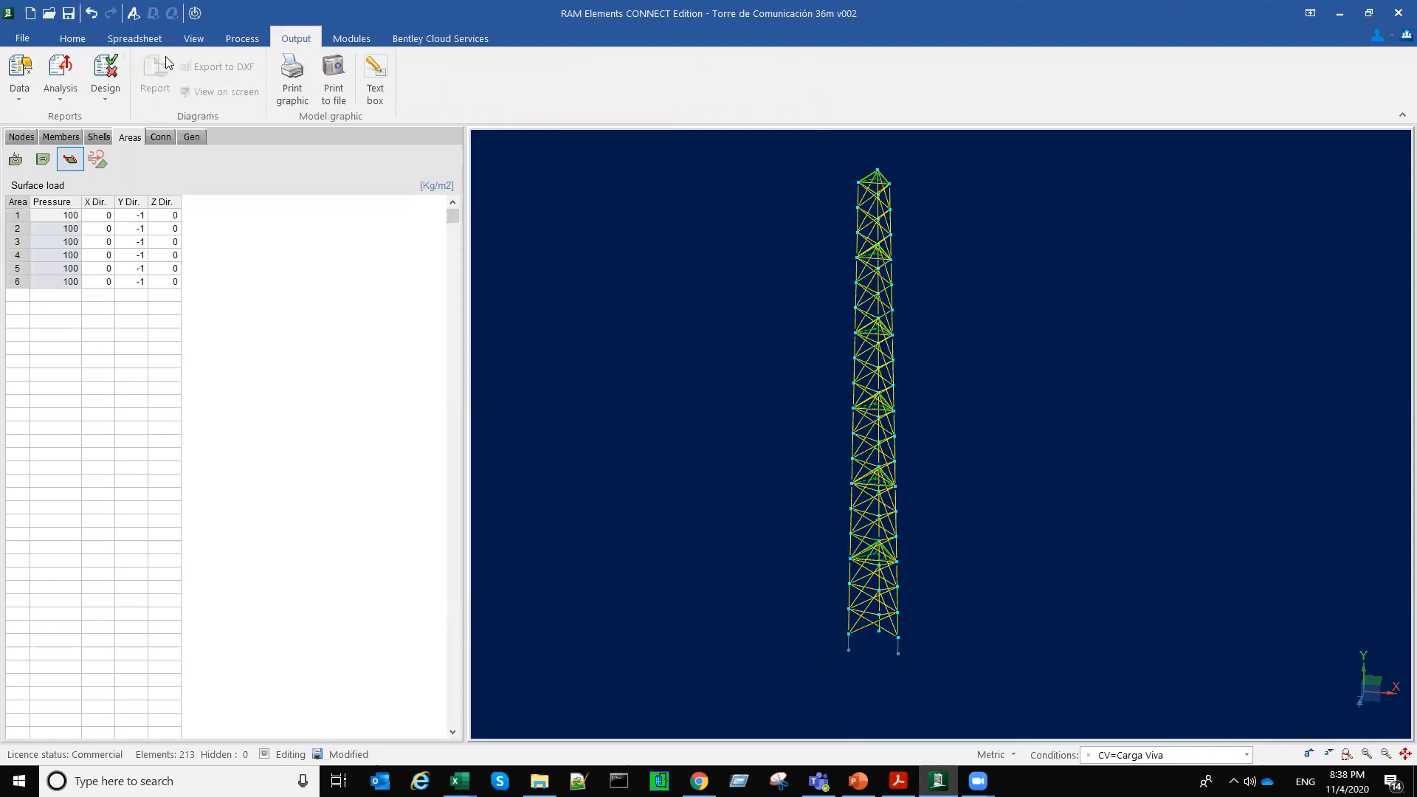
left_click(19, 77)
left_click(62, 167)
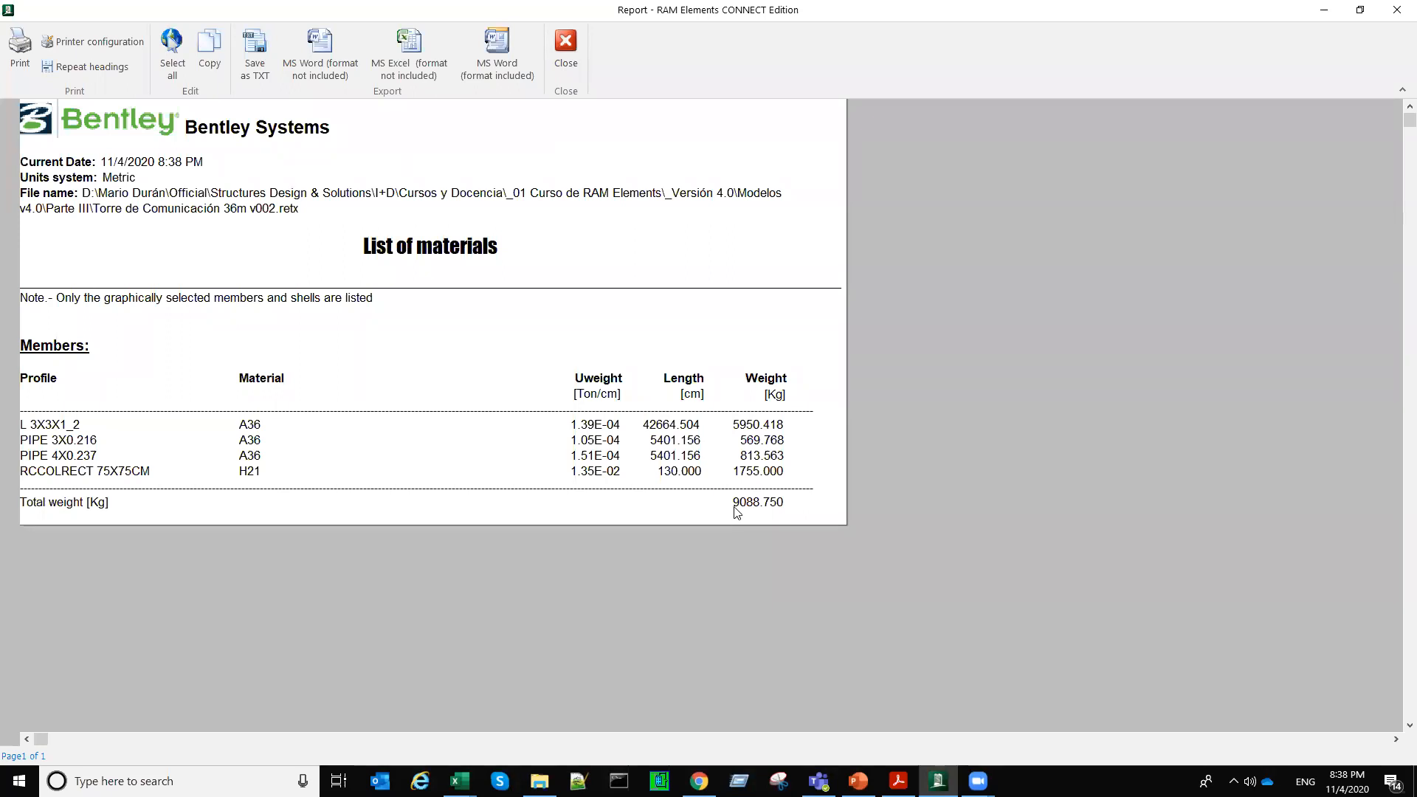
left_click(562, 52)
Step: Reselect only the tower's steel members, leaving out the concrete base columns, and review their List of materials report for the total weight
middle_click_drag(868, 650, 909, 649)
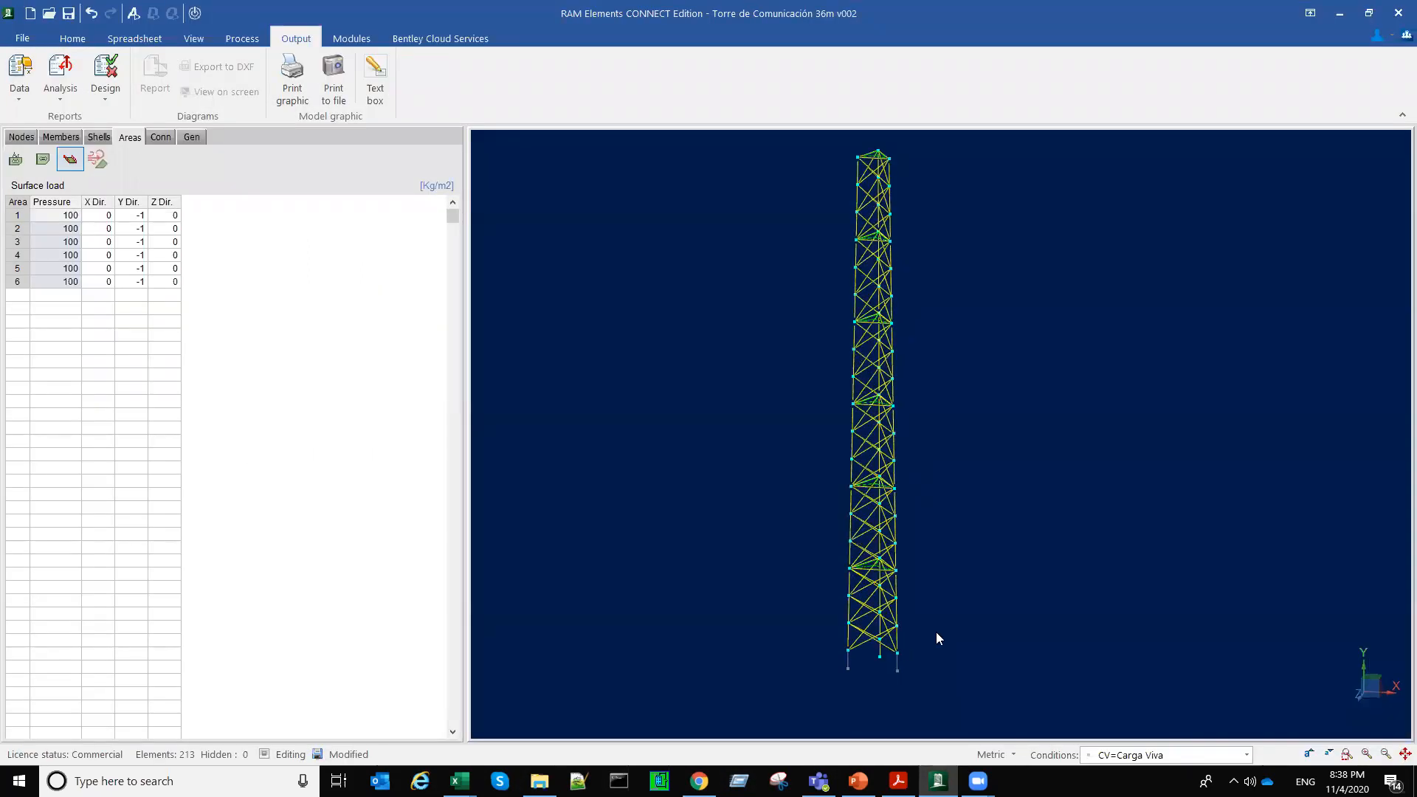
scroll(938, 634, "down", 3)
left_click(950, 574)
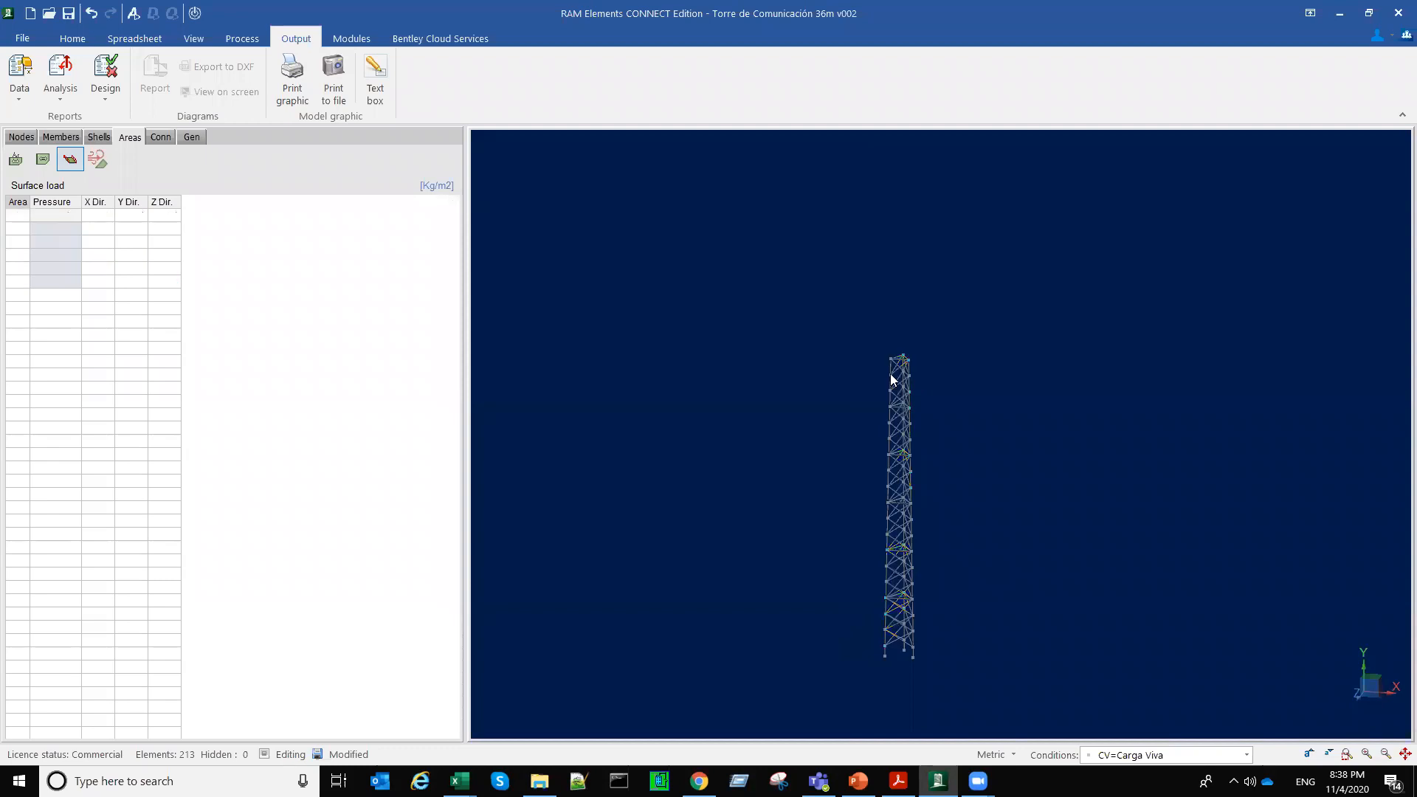
left_click(889, 137)
left_click_drag(1039, 692, 1037, 691)
left_click(22, 87)
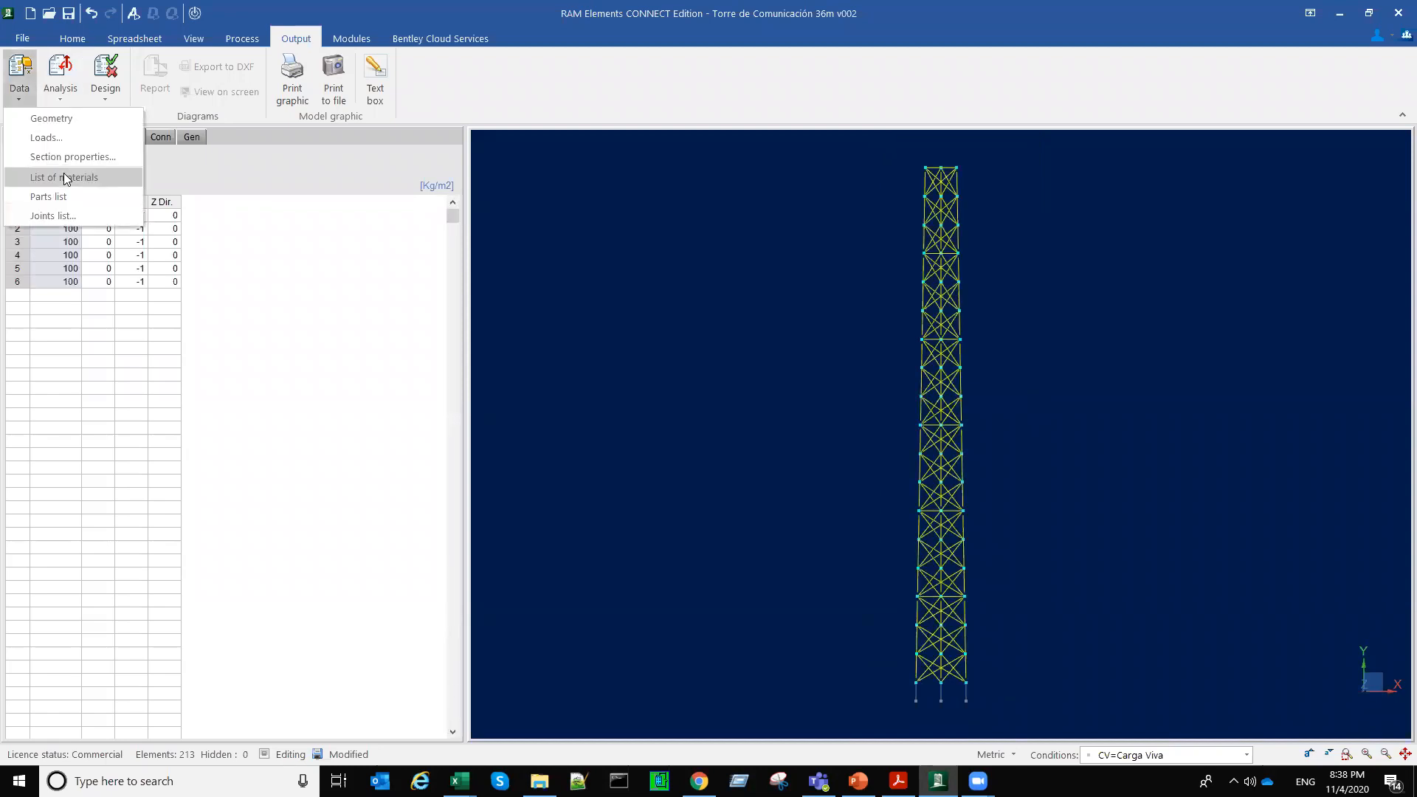
left_click(66, 179)
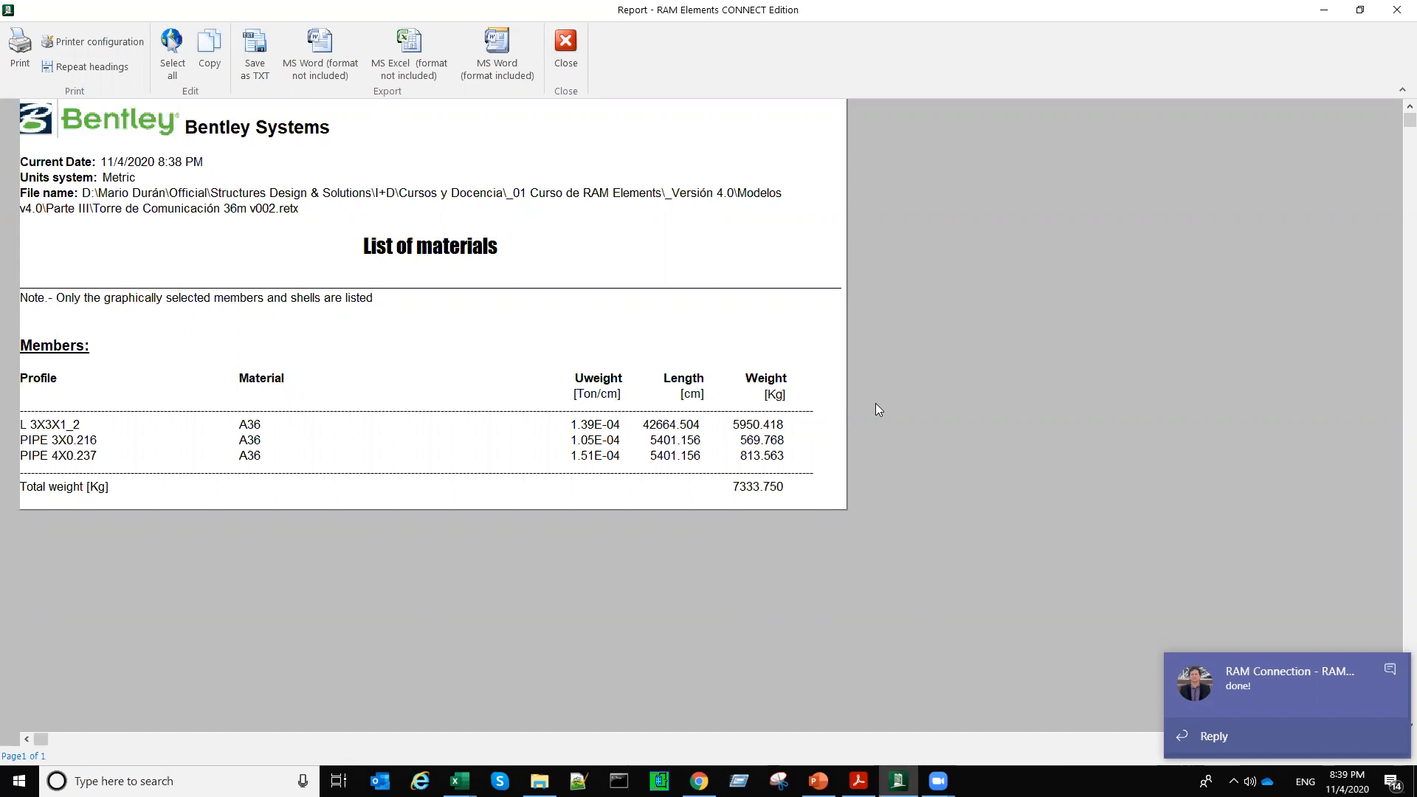
left_click(566, 51)
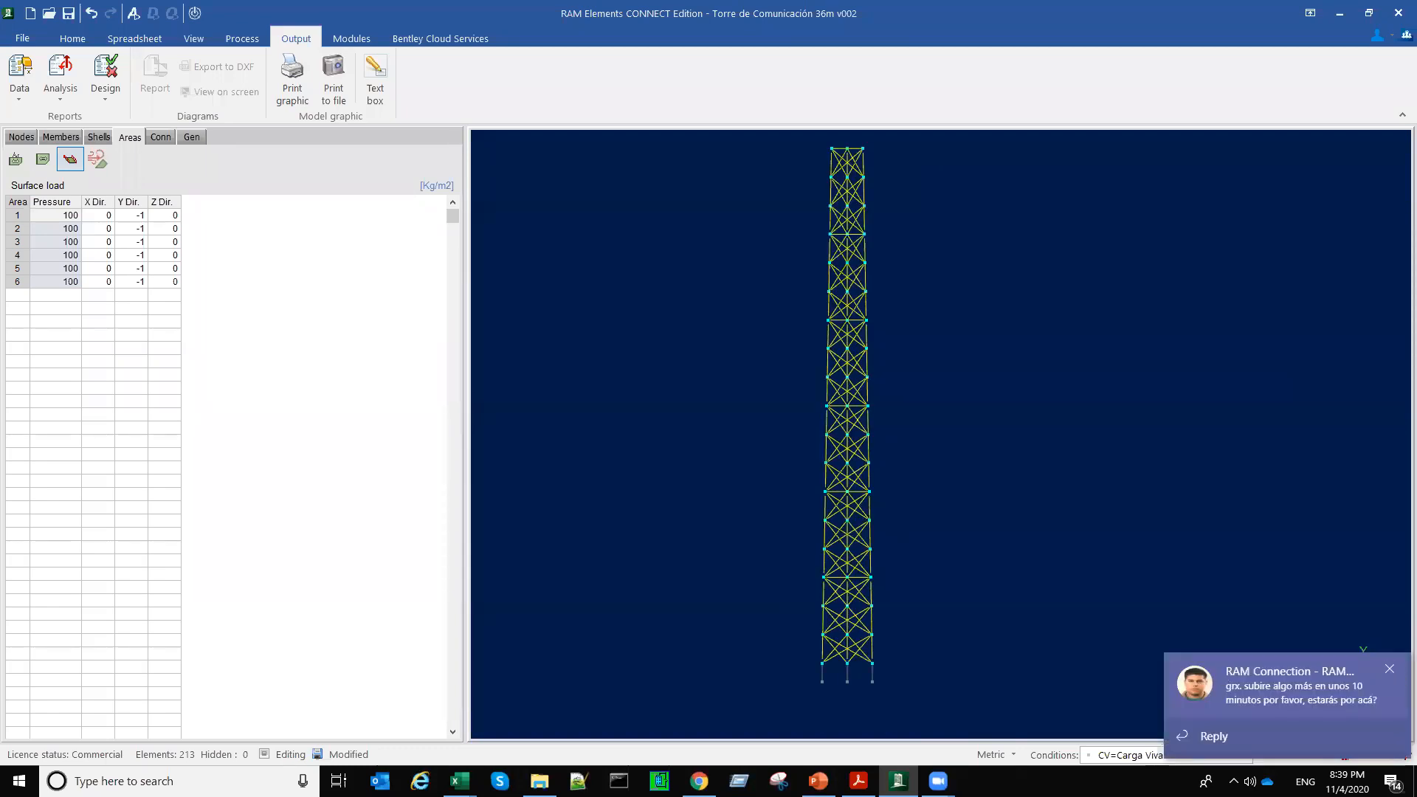
Step: Dismiss the incoming chat notification and search Windows for "teams" to launch Microsoft Teams
left_click(1390, 668)
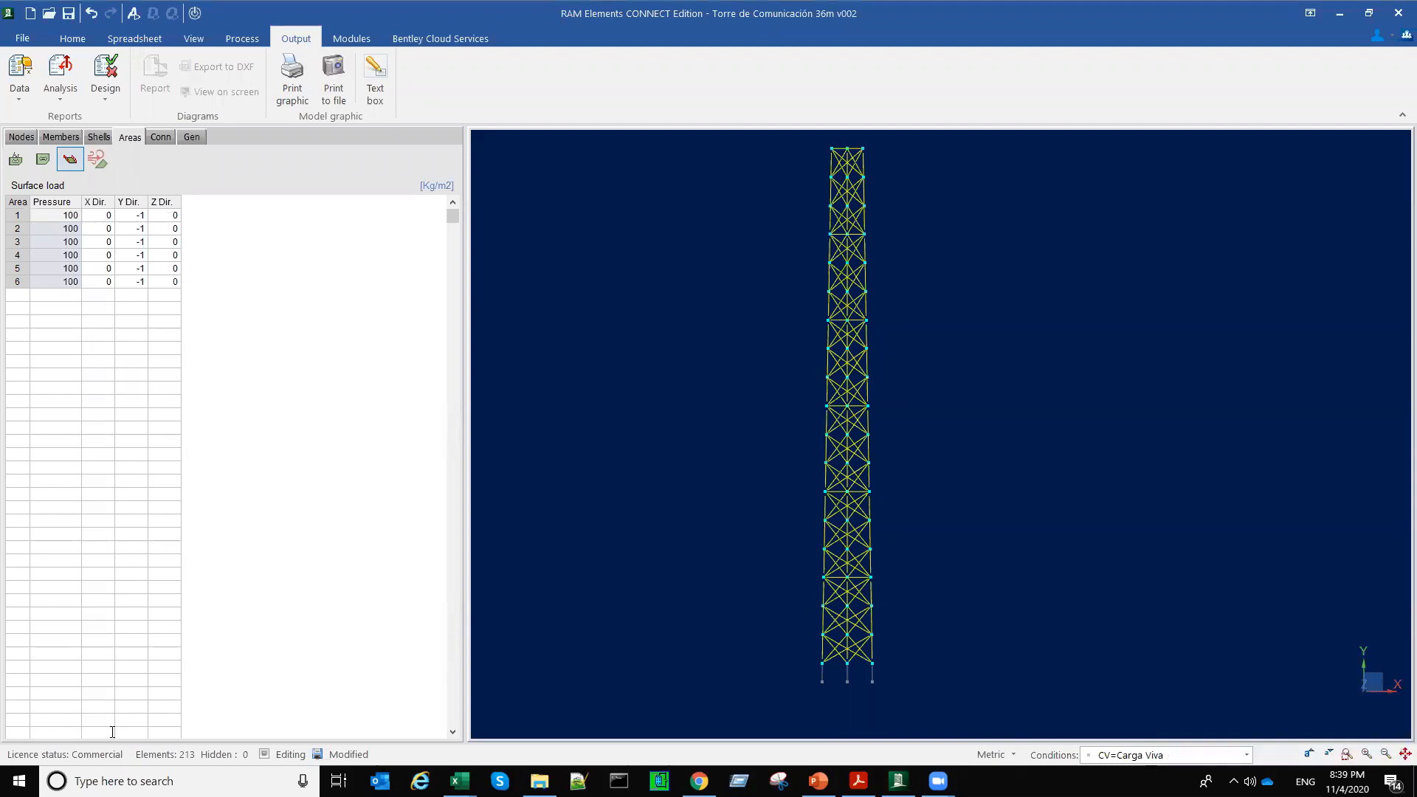
left_click(72, 781)
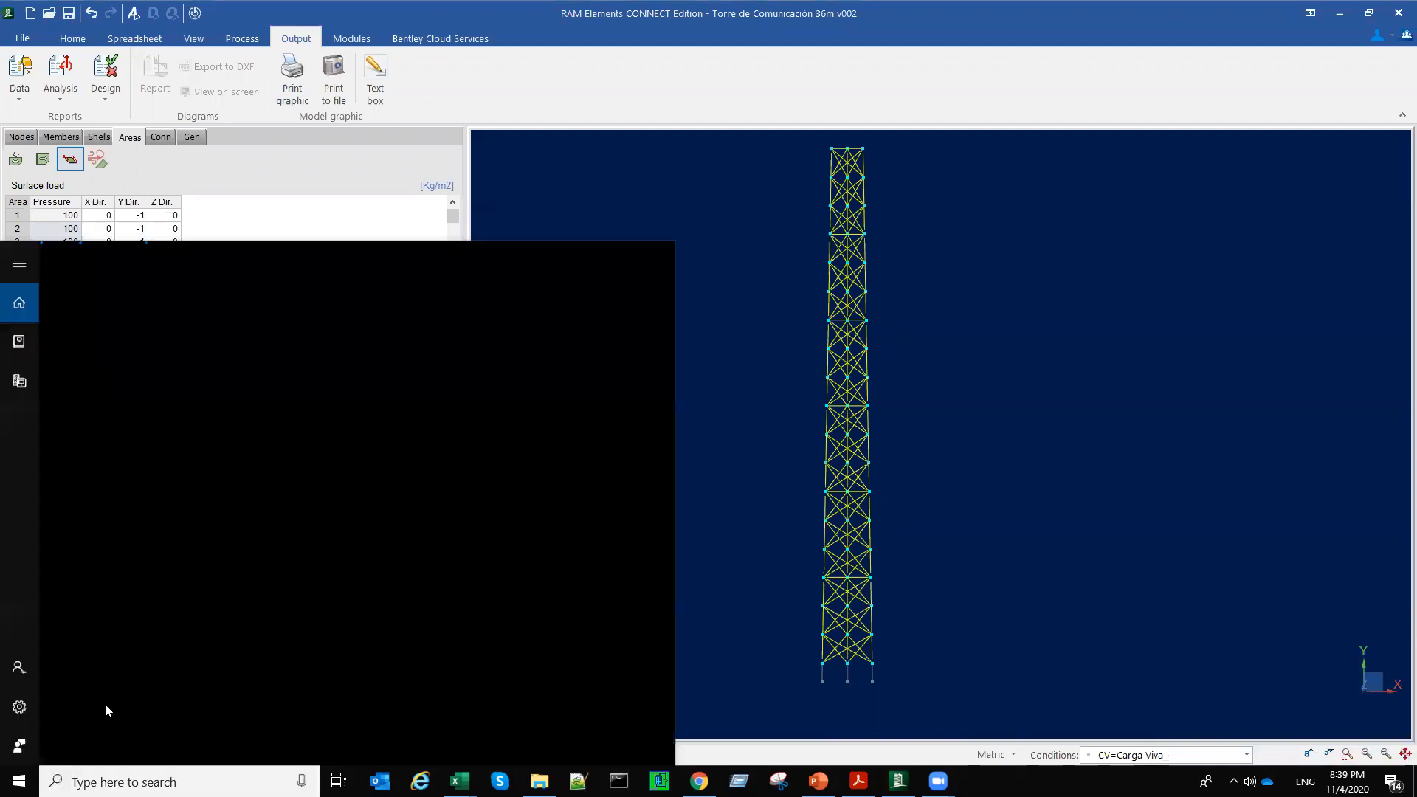
type("teams")
key("Return")
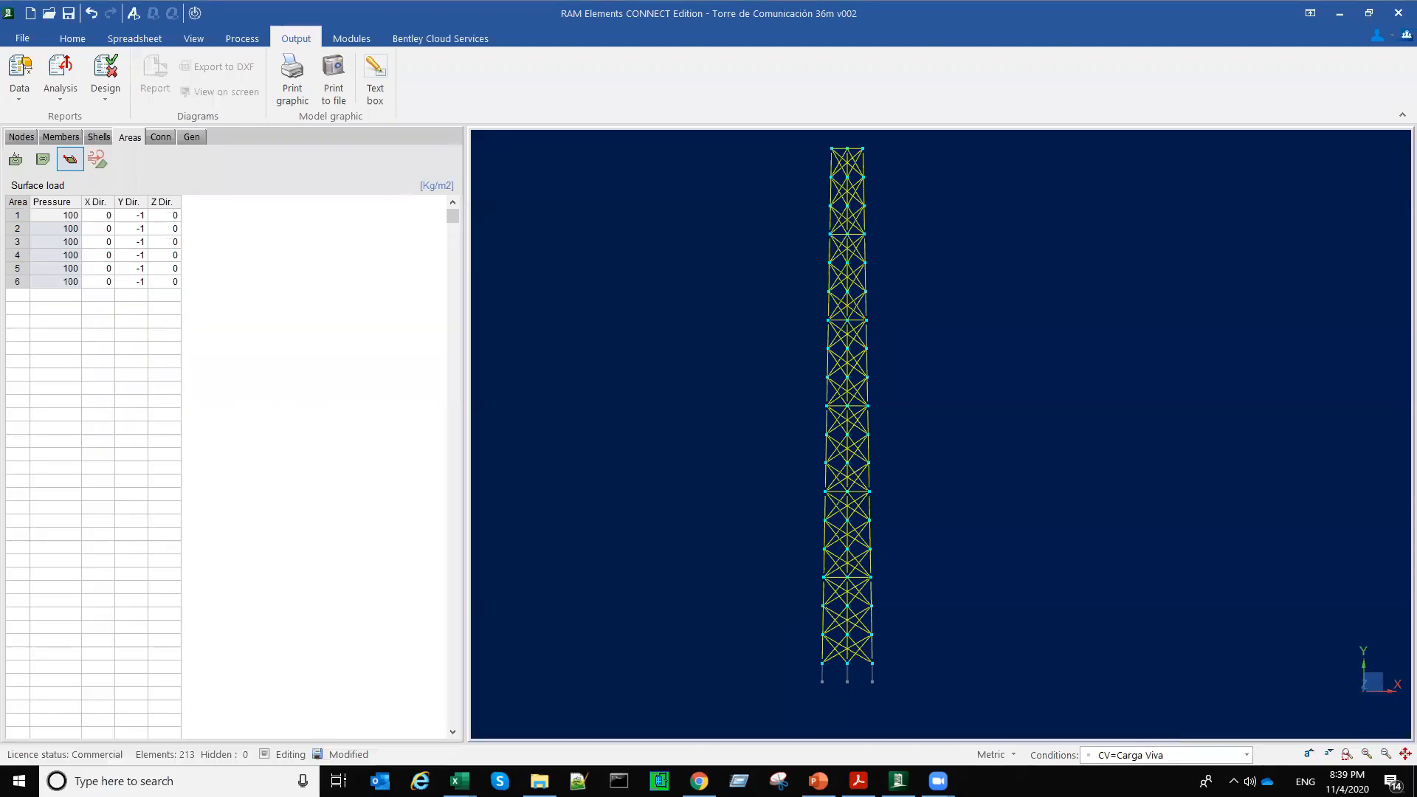
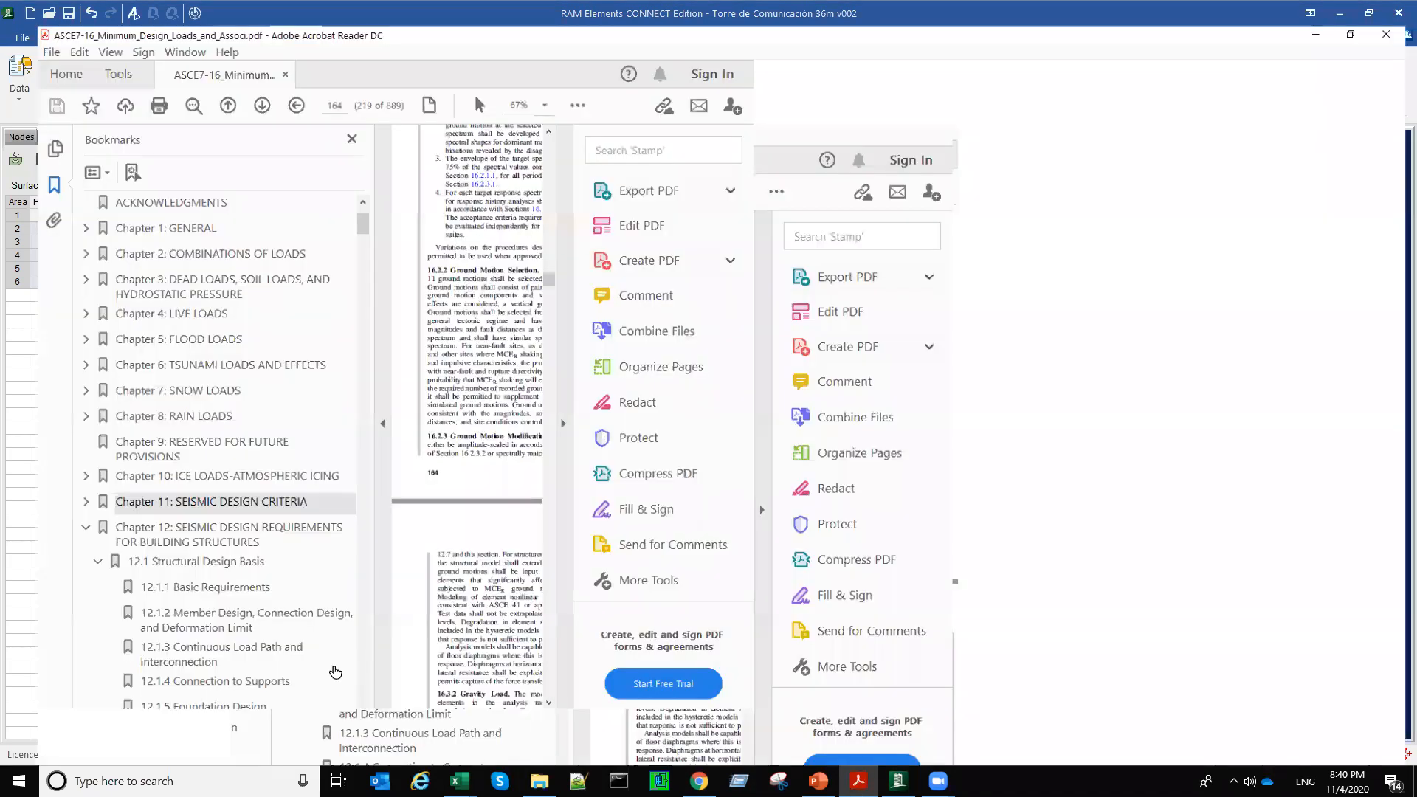
Step: Browse the ASCE 7-16 bookmarks through the wind load chapters 26 to 31, and return to RAM Elements
scroll(51, 535, "down", 5)
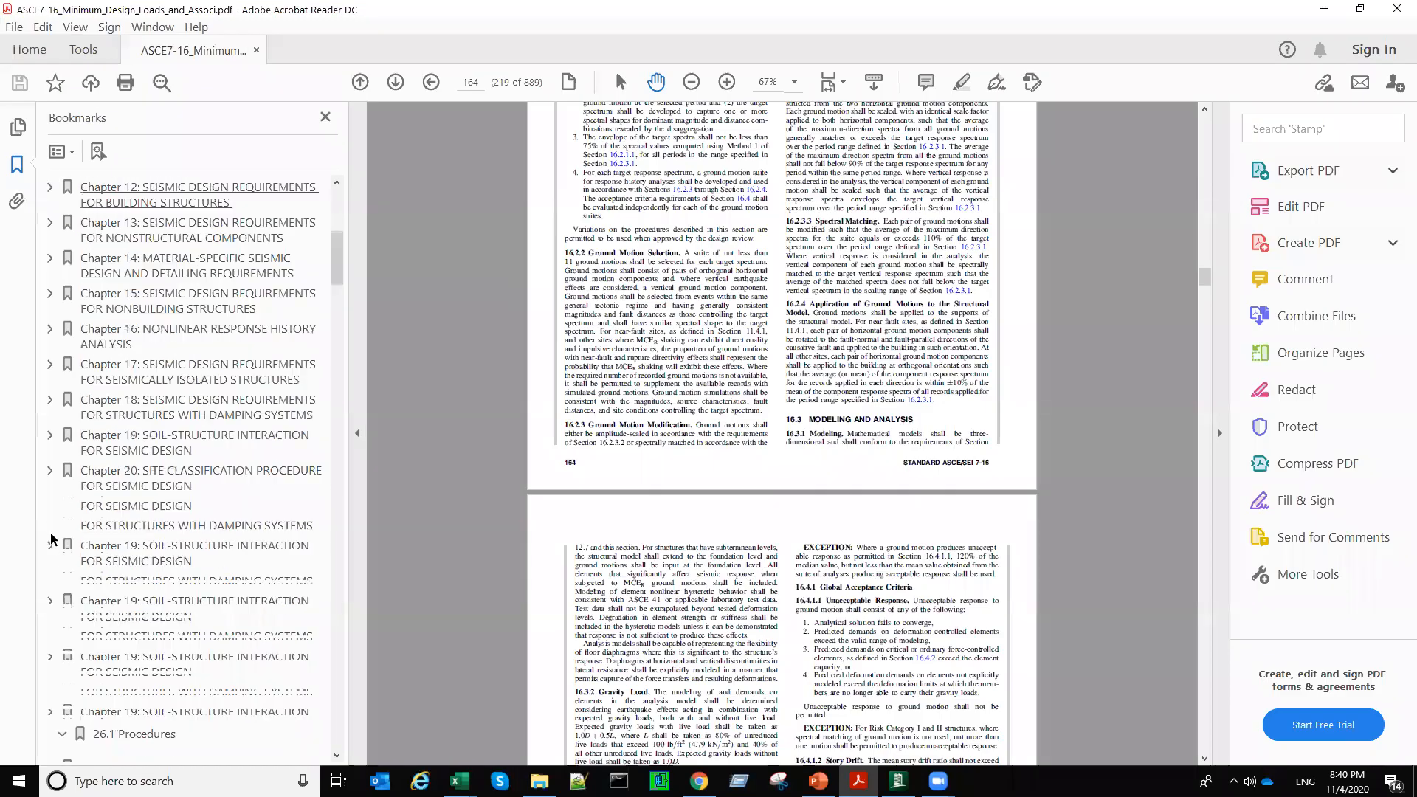
scroll(57, 493, "down", 4)
left_click(50, 423)
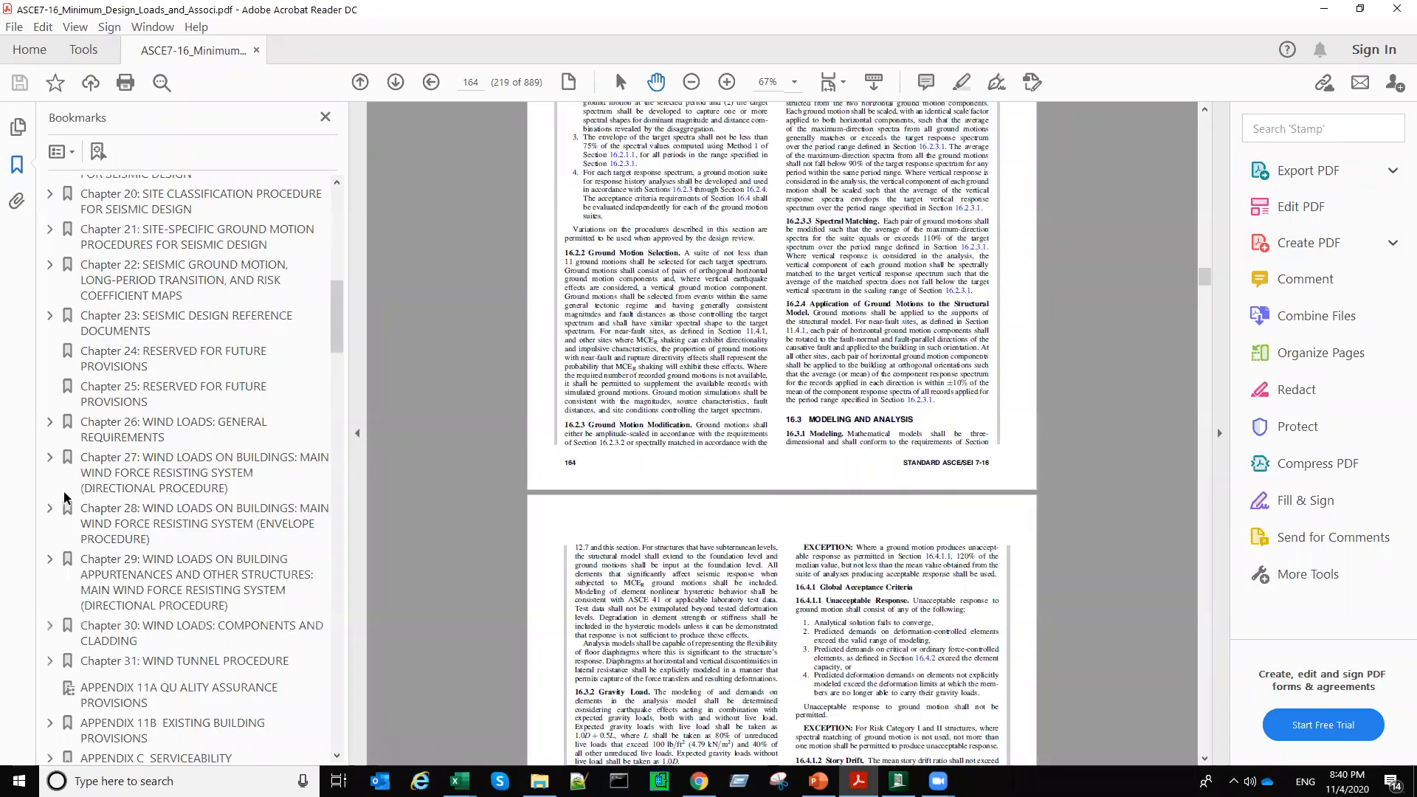
scroll(65, 499, "down", 3)
scroll(213, 229, "up", 1)
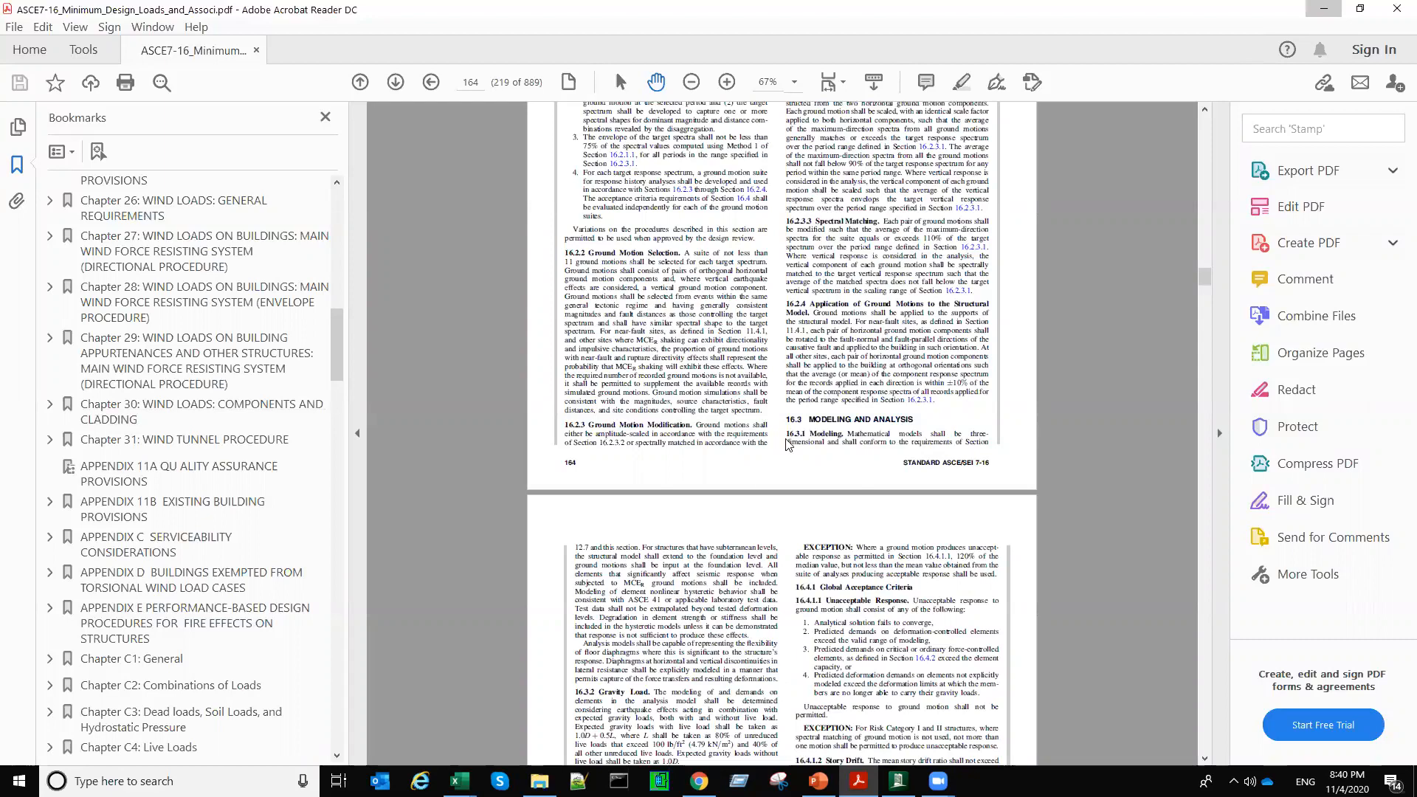
key("alt+Tab")
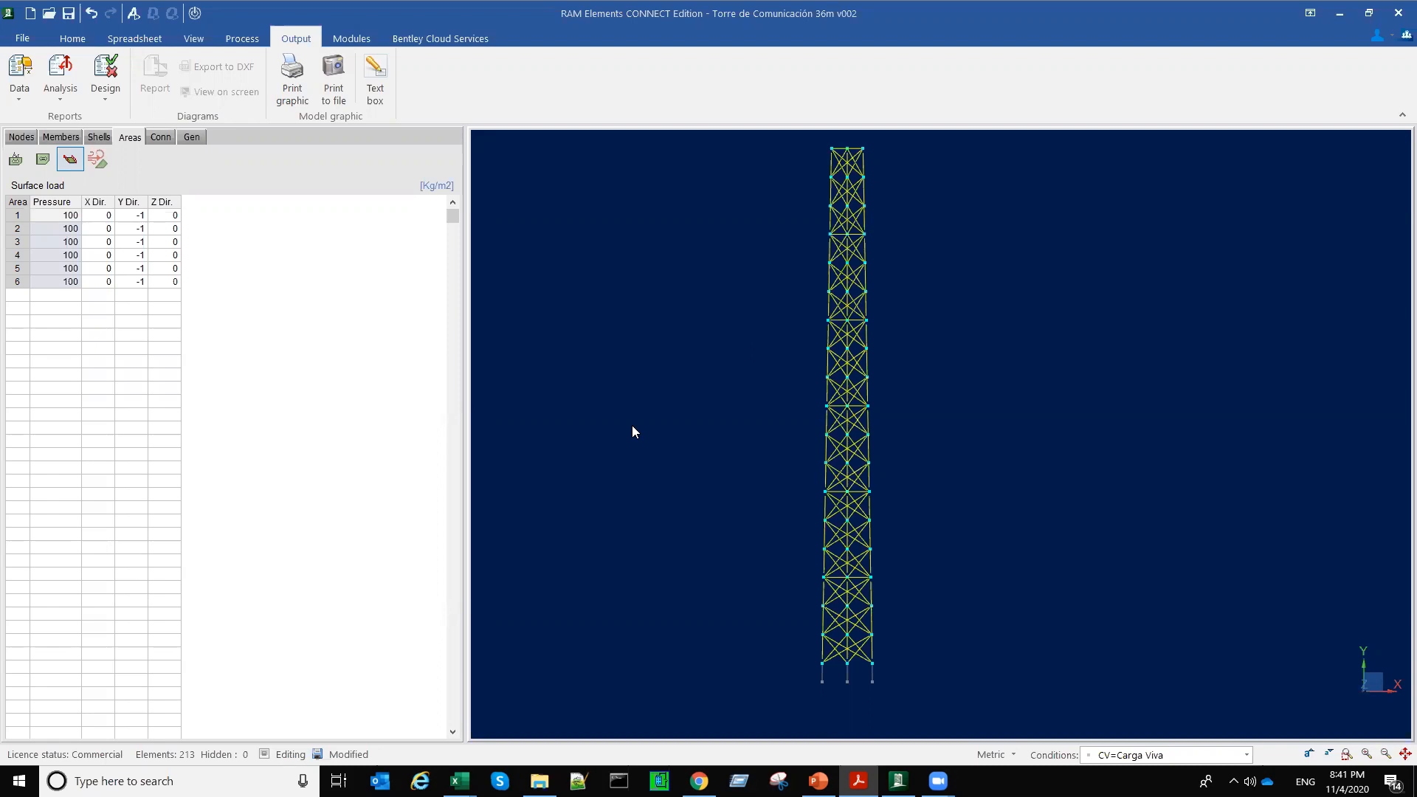
Step: Open the wind load definitions and review the general, areas and members parameters of DefaultWindLoadDefinition.wld
middle_click_drag(811, 442, 755, 487)
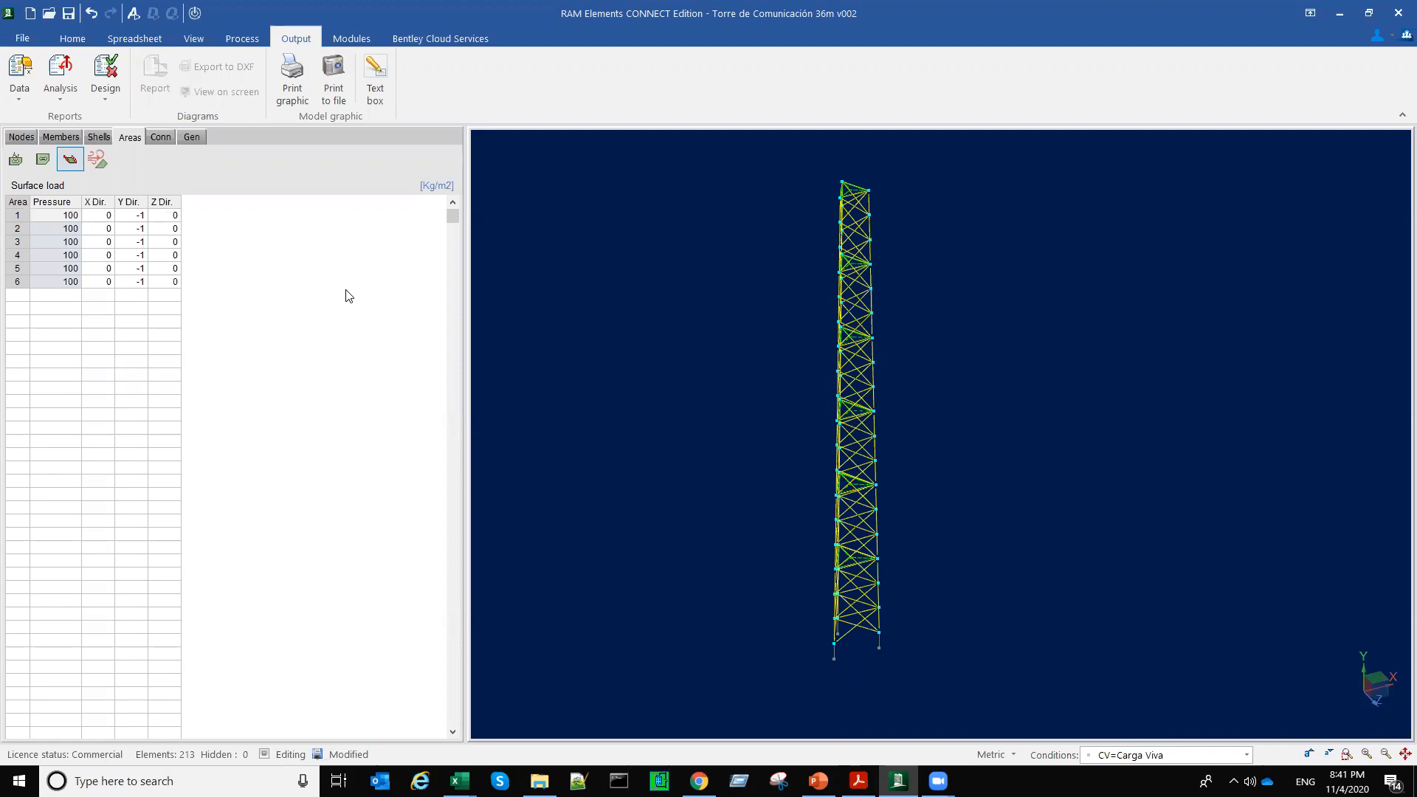
left_click_drag(623, 376, 645, 376)
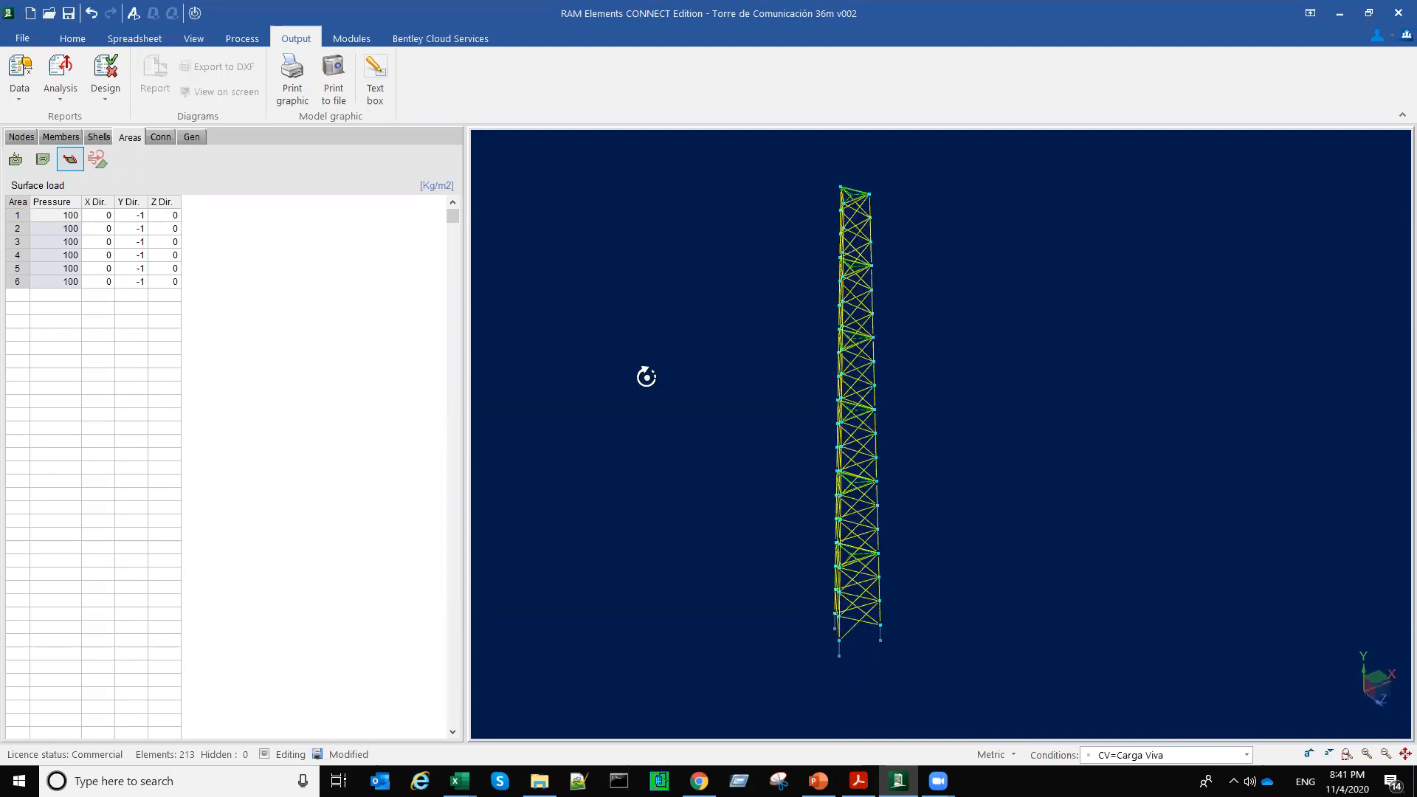
left_click(78, 38)
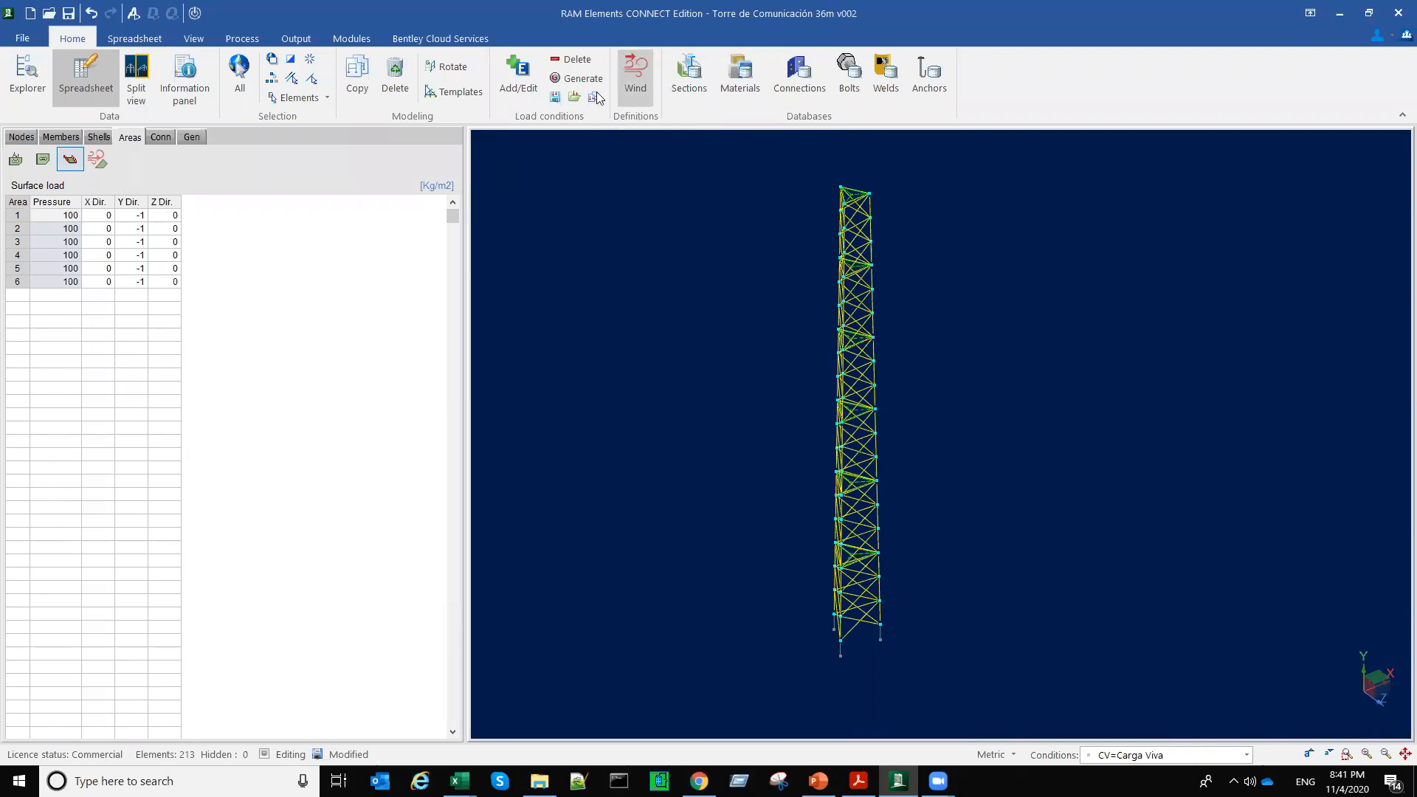
left_click(638, 90)
left_click_drag(659, 127, 746, 160)
left_click(471, 228)
left_click(452, 193)
key("Return")
left_click(443, 226)
left_click(445, 191)
key("Return")
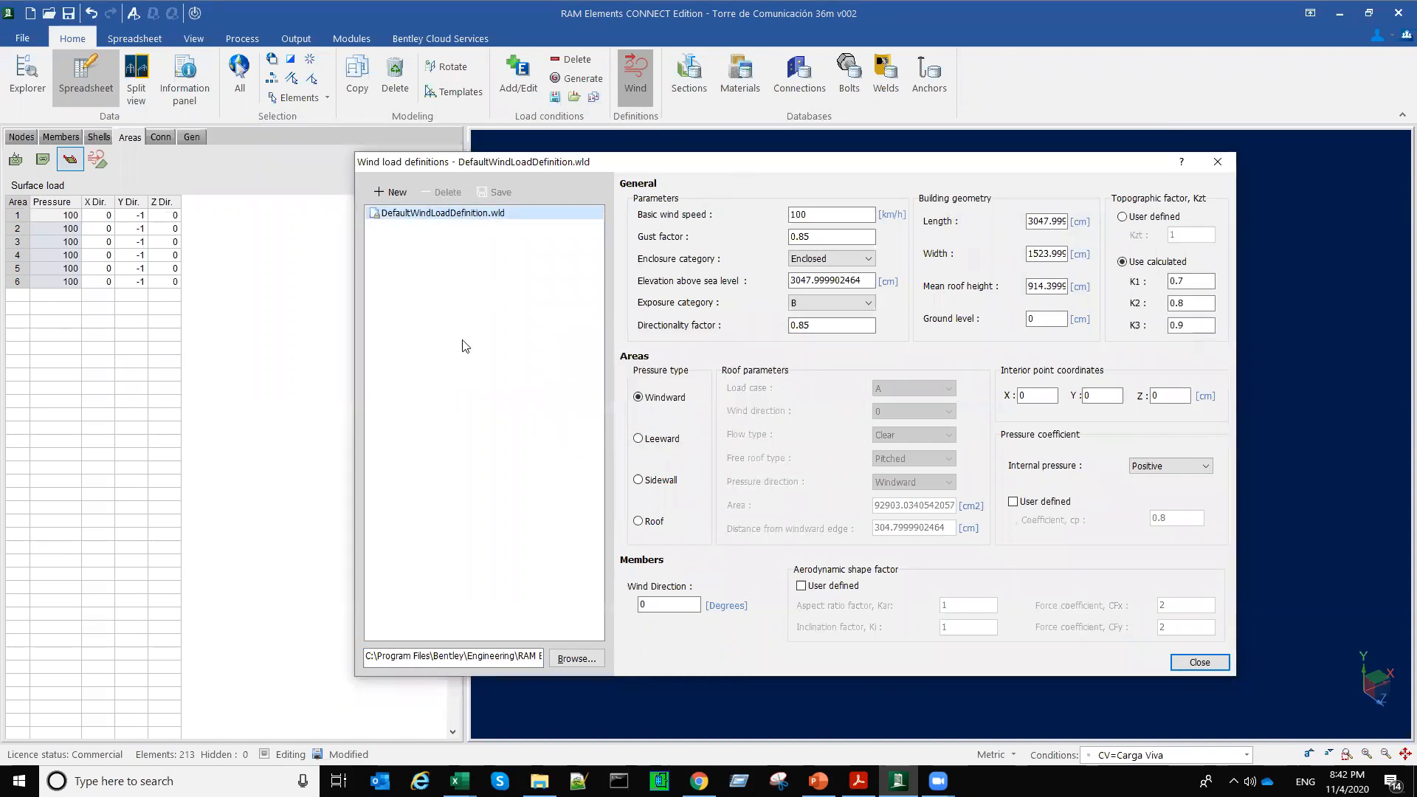
left_click_drag(505, 162, 472, 228)
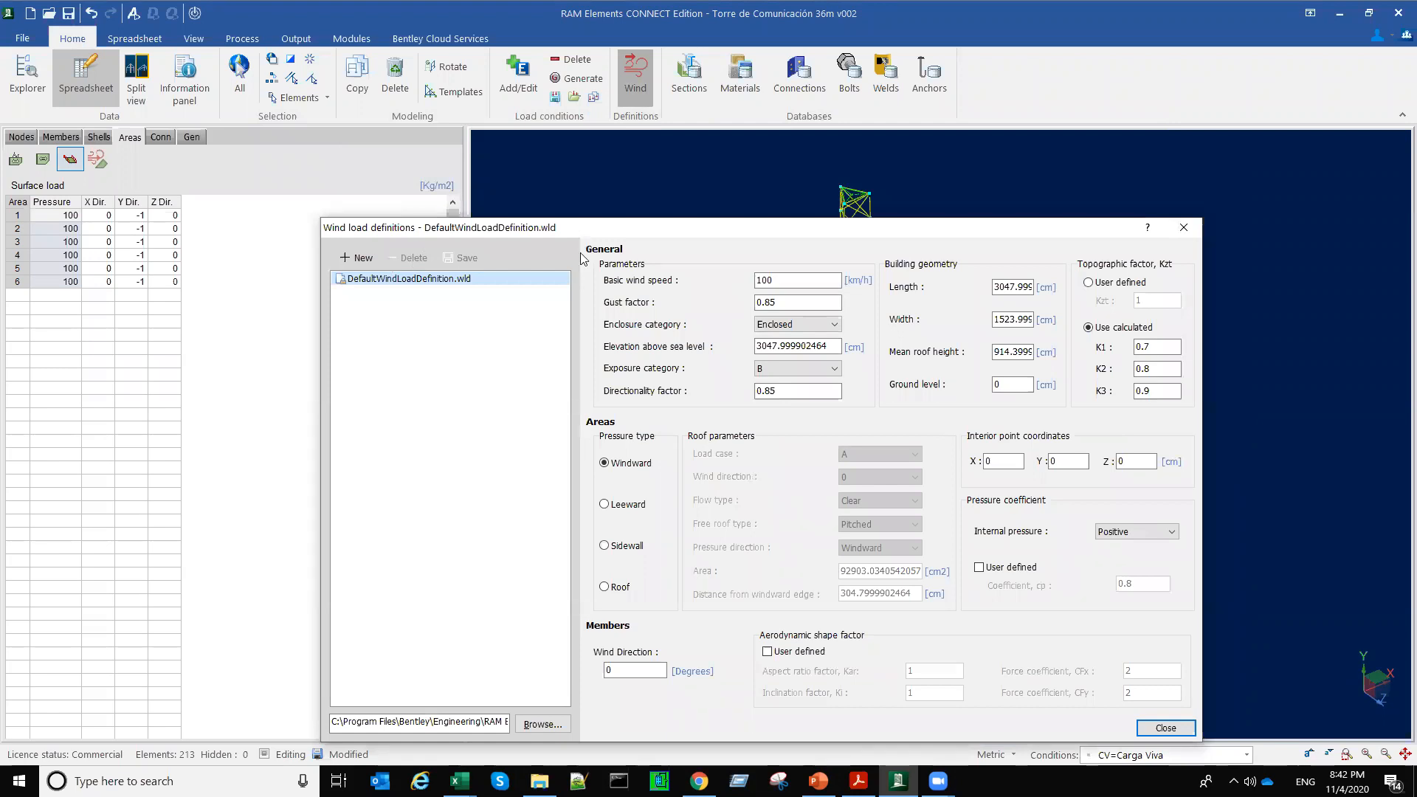
left_click_drag(621, 222, 609, 131)
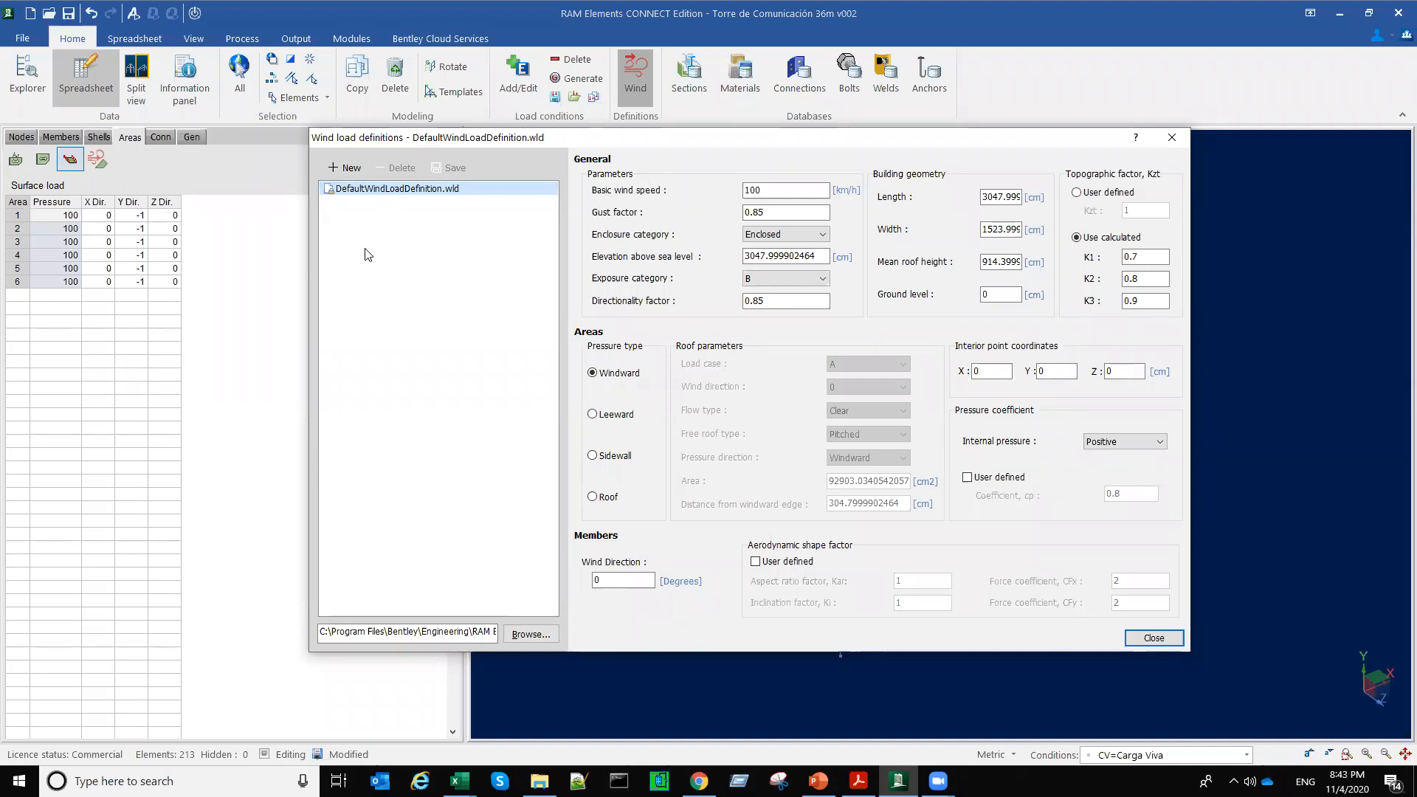
left_click(347, 170)
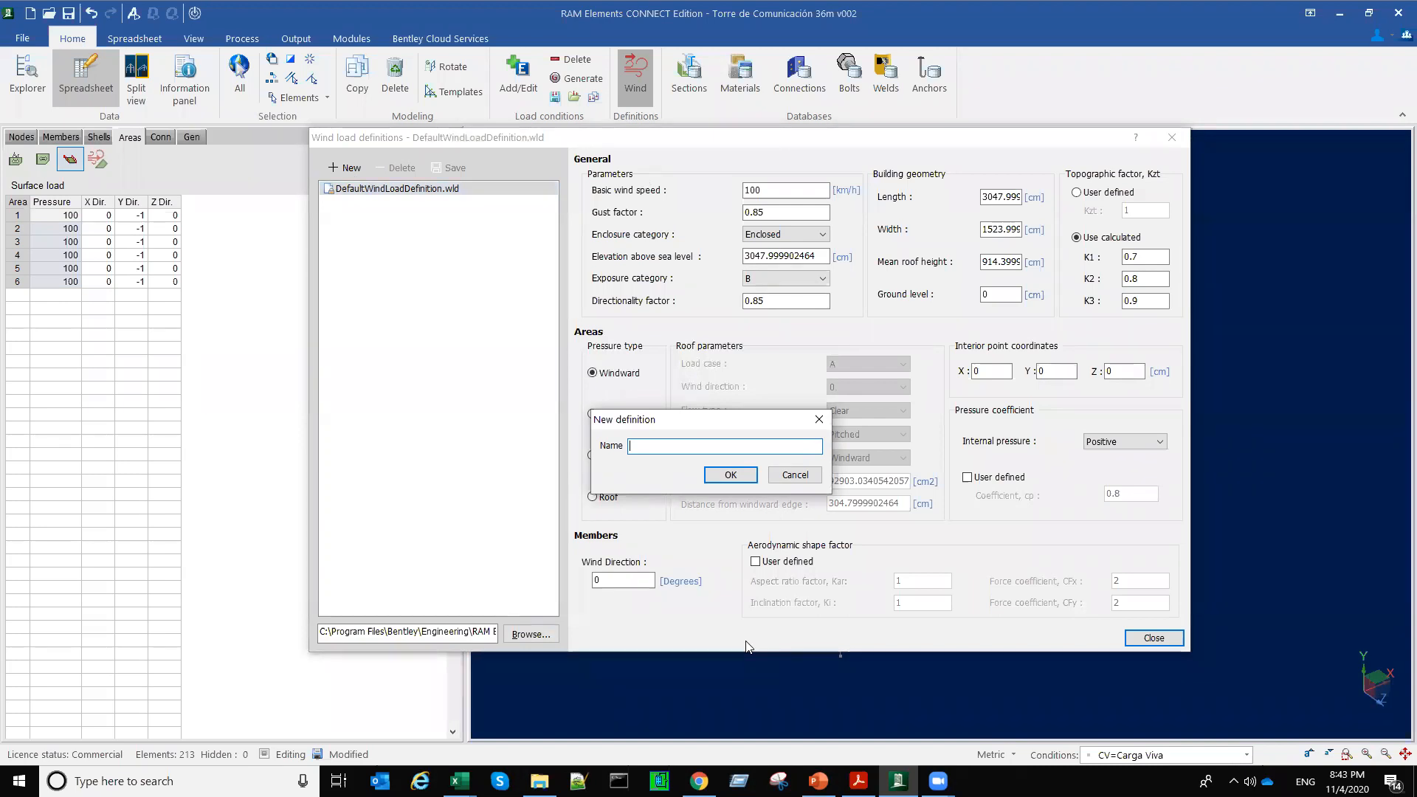
left_click(796, 474)
left_click(1172, 137)
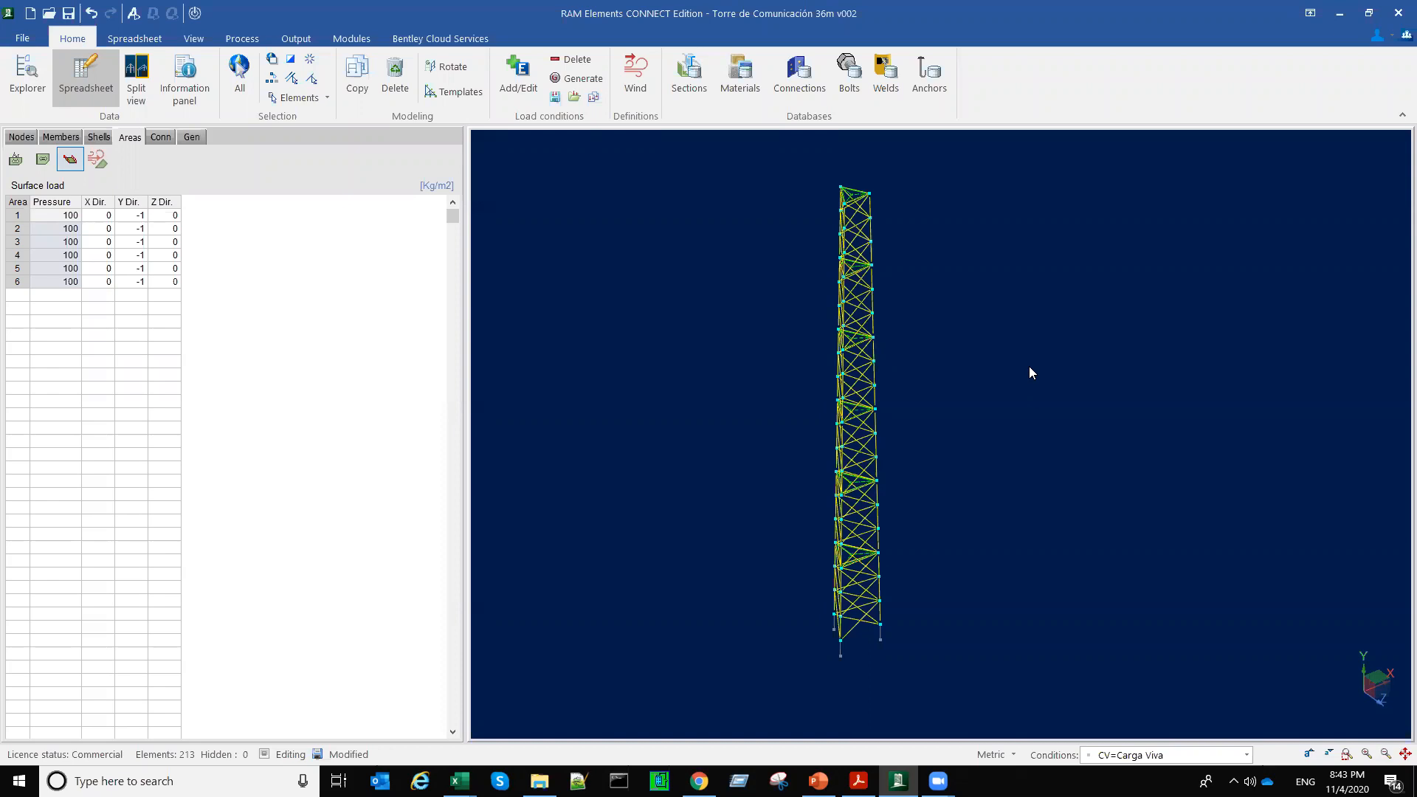
Step: Create a wind load definition named "Torre 30m Vx=120km_hr", consulting the wind speed on the PowerPoint slide while naming it
middle_click_drag(882, 407, 801, 395)
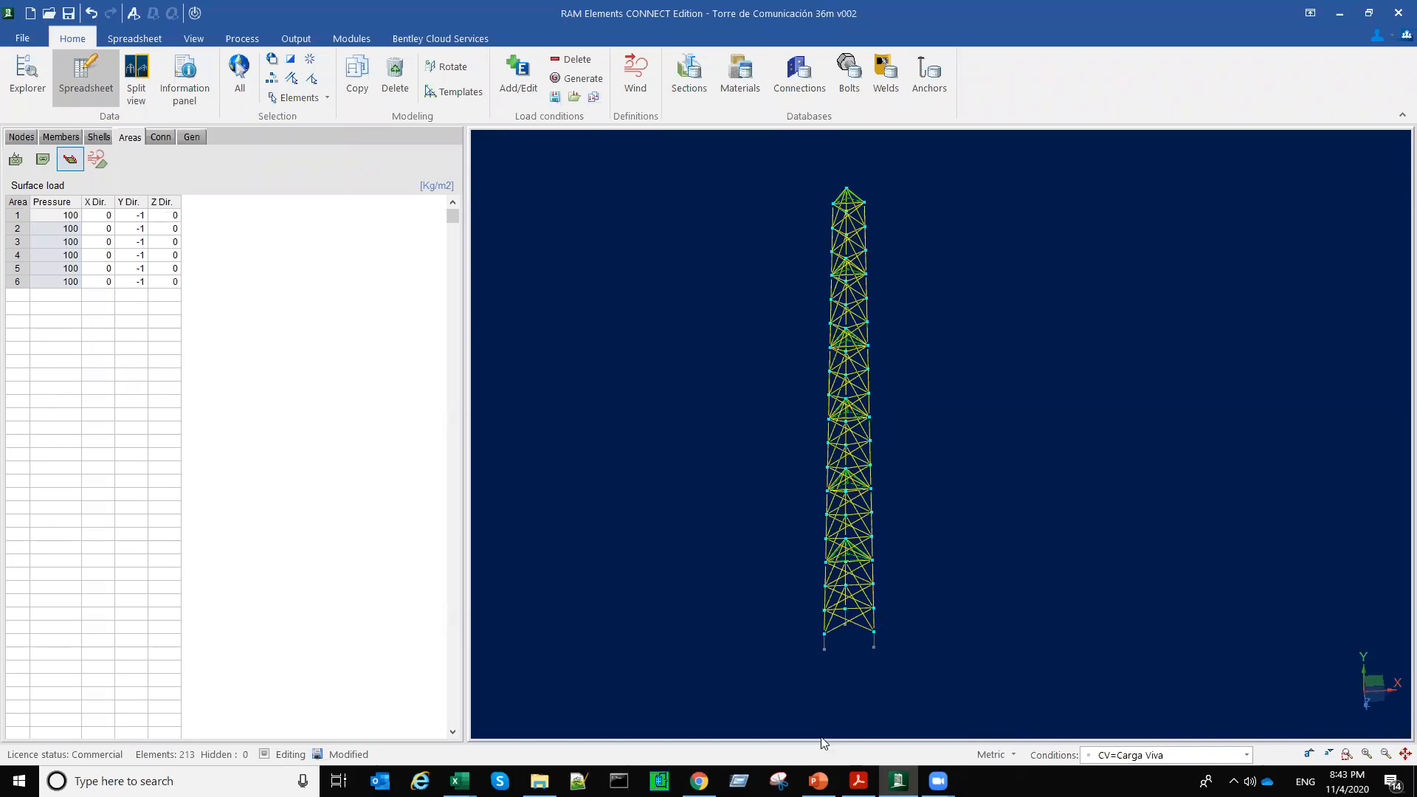
middle_click_drag(825, 716, 853, 705)
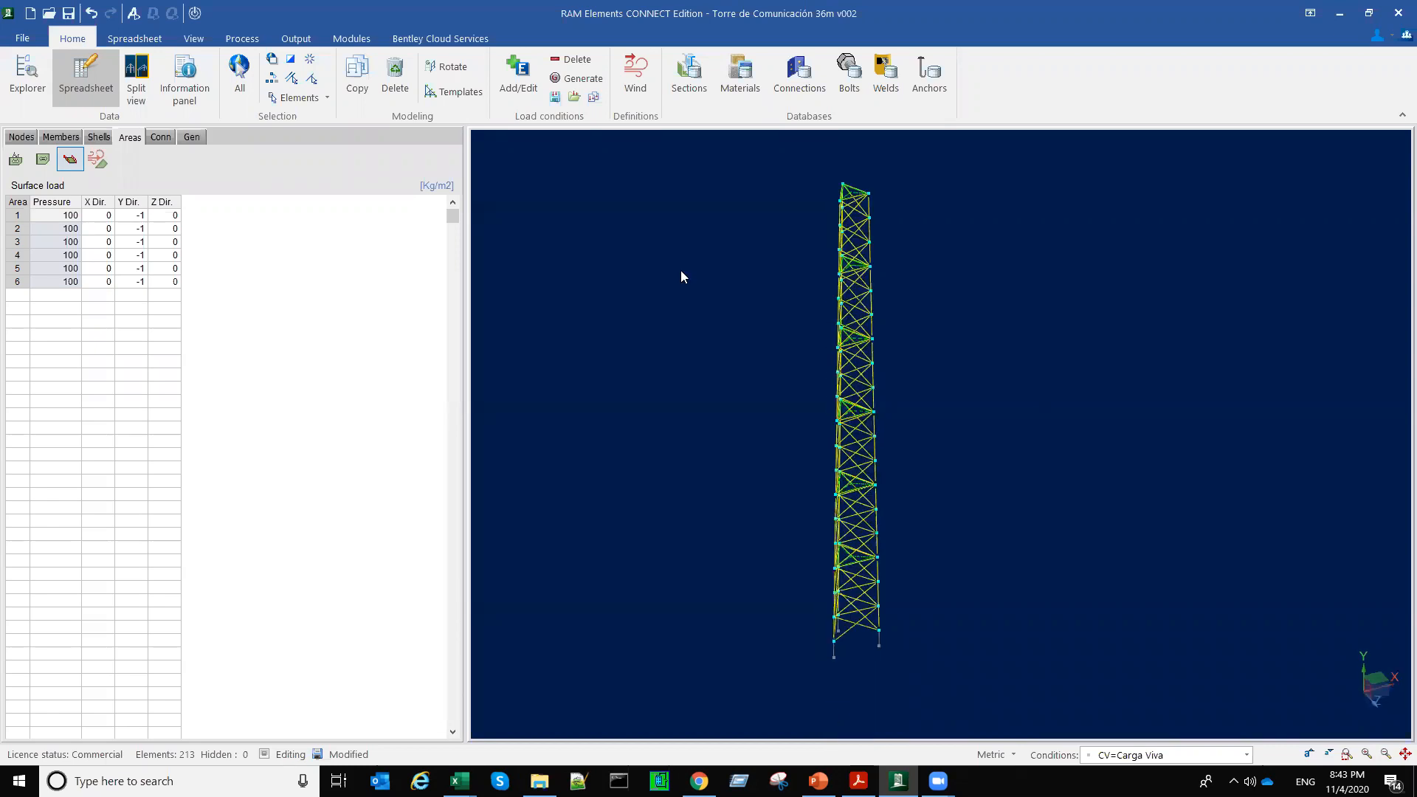
left_click(642, 90)
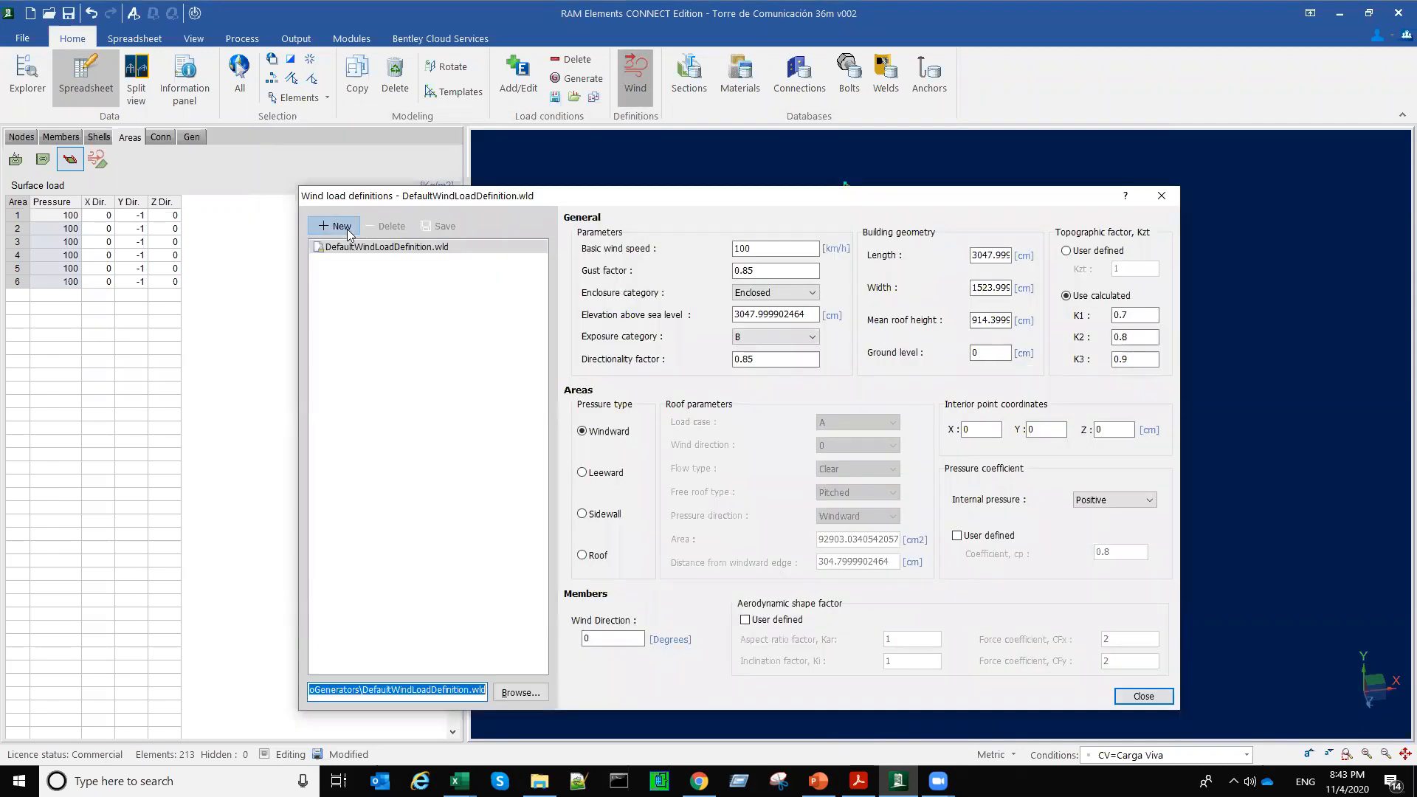
left_click(349, 233)
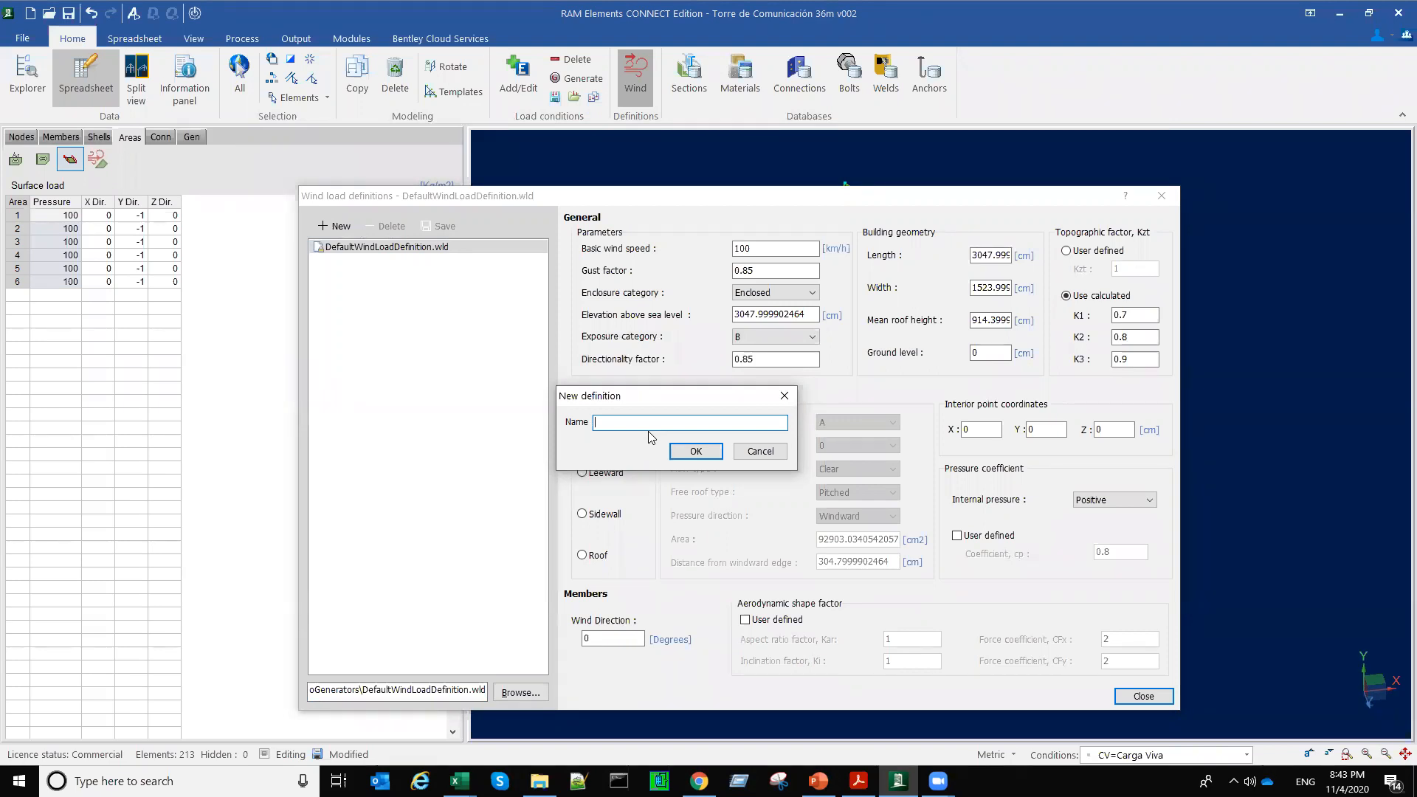
type("Torre 30m Vx=")
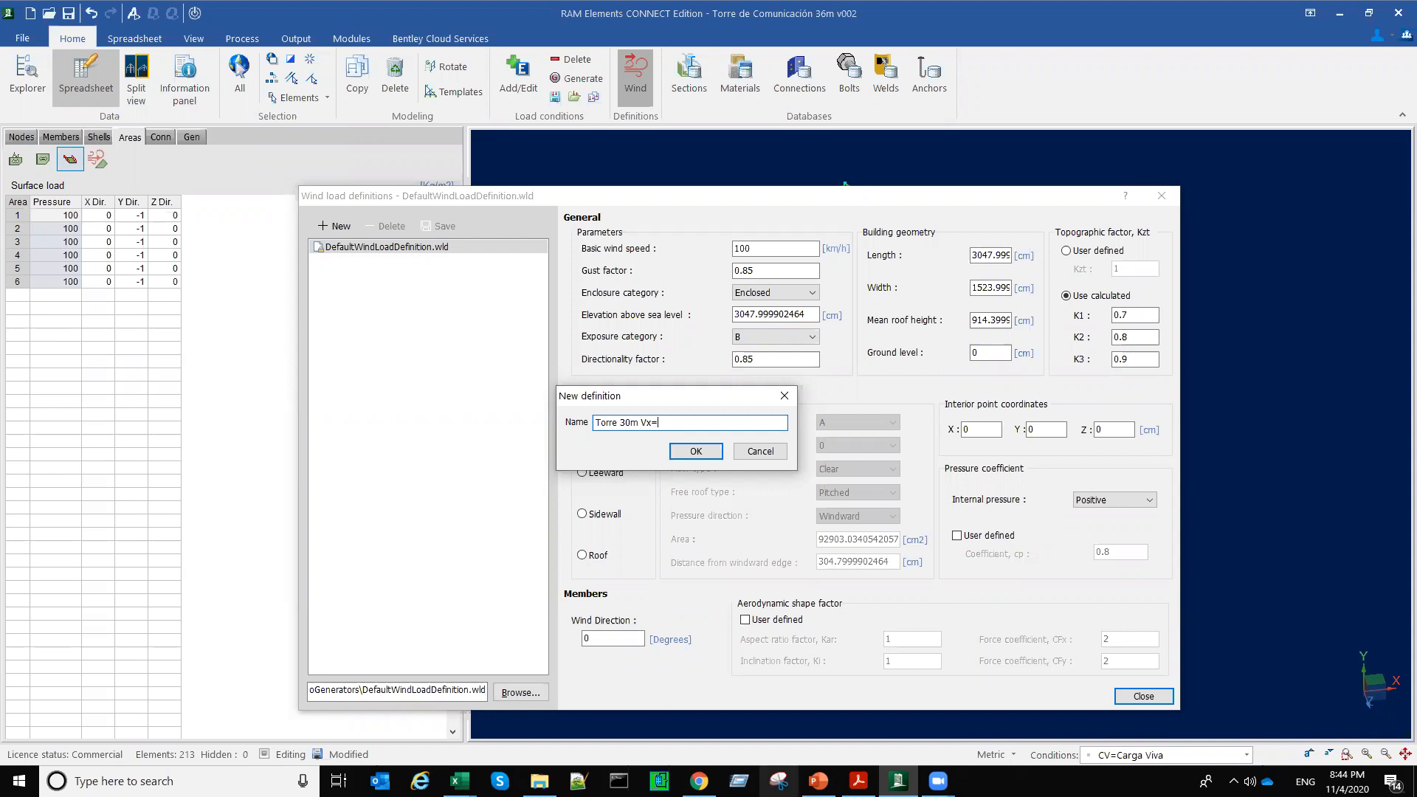
key("alt+Tab")
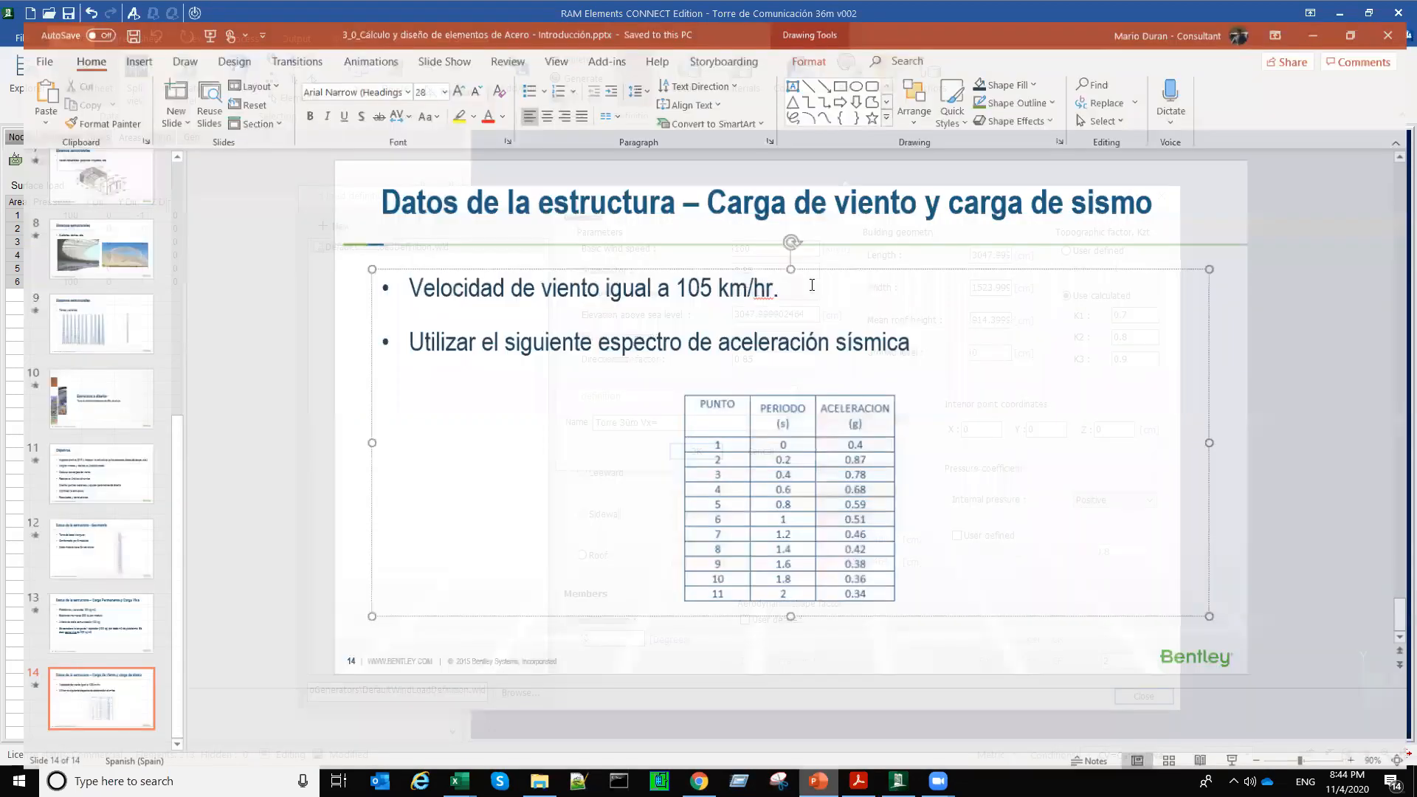
key("alt+Tab")
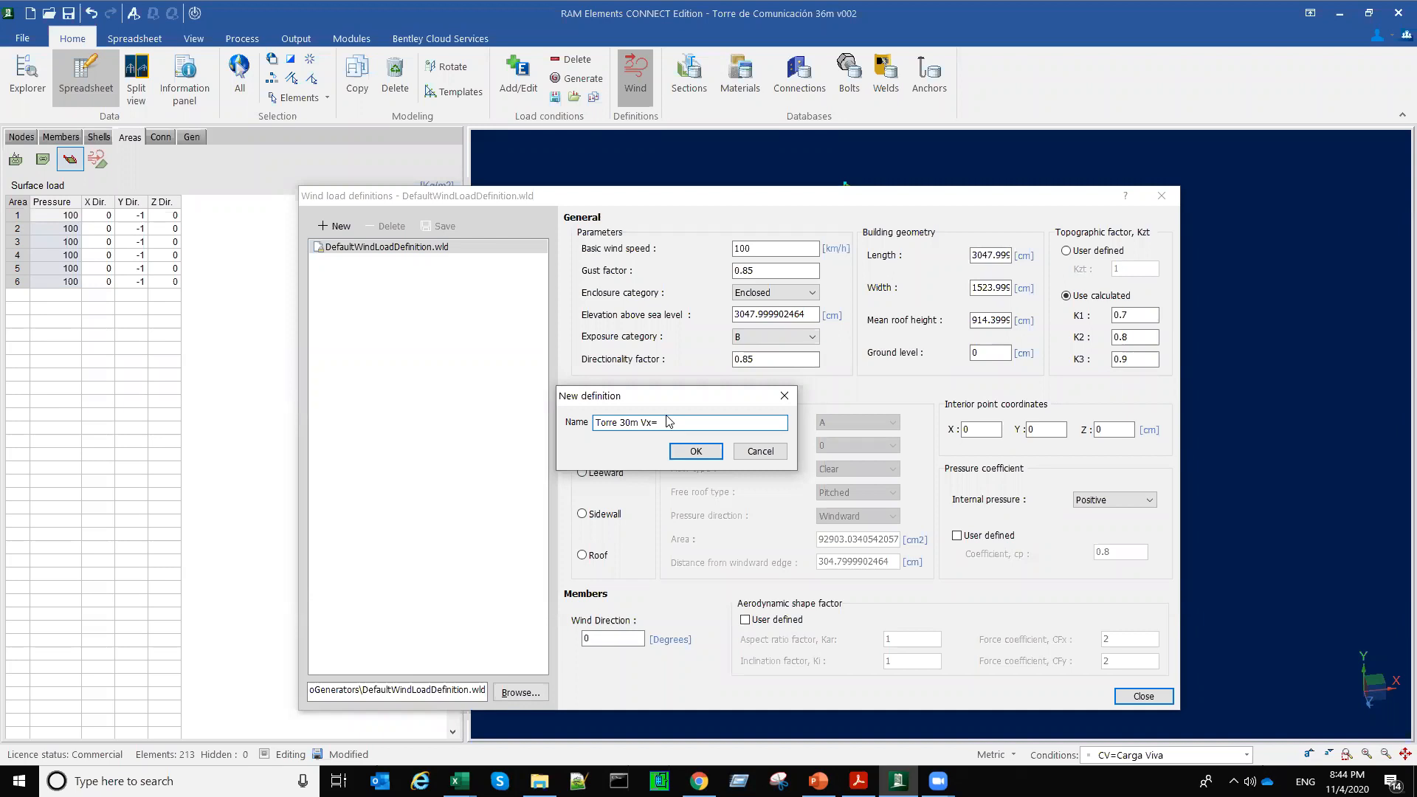
type("120km_hr")
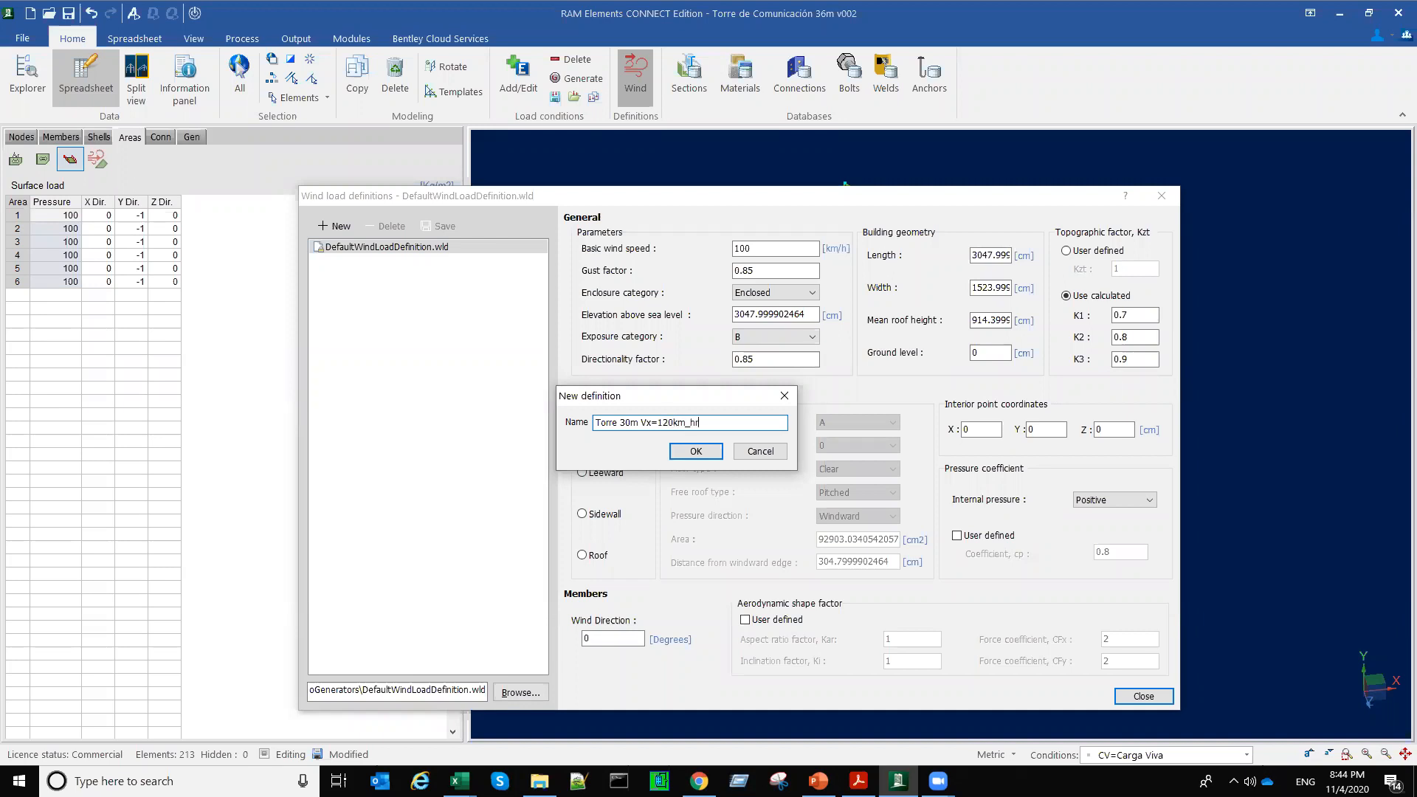
left_click(710, 453)
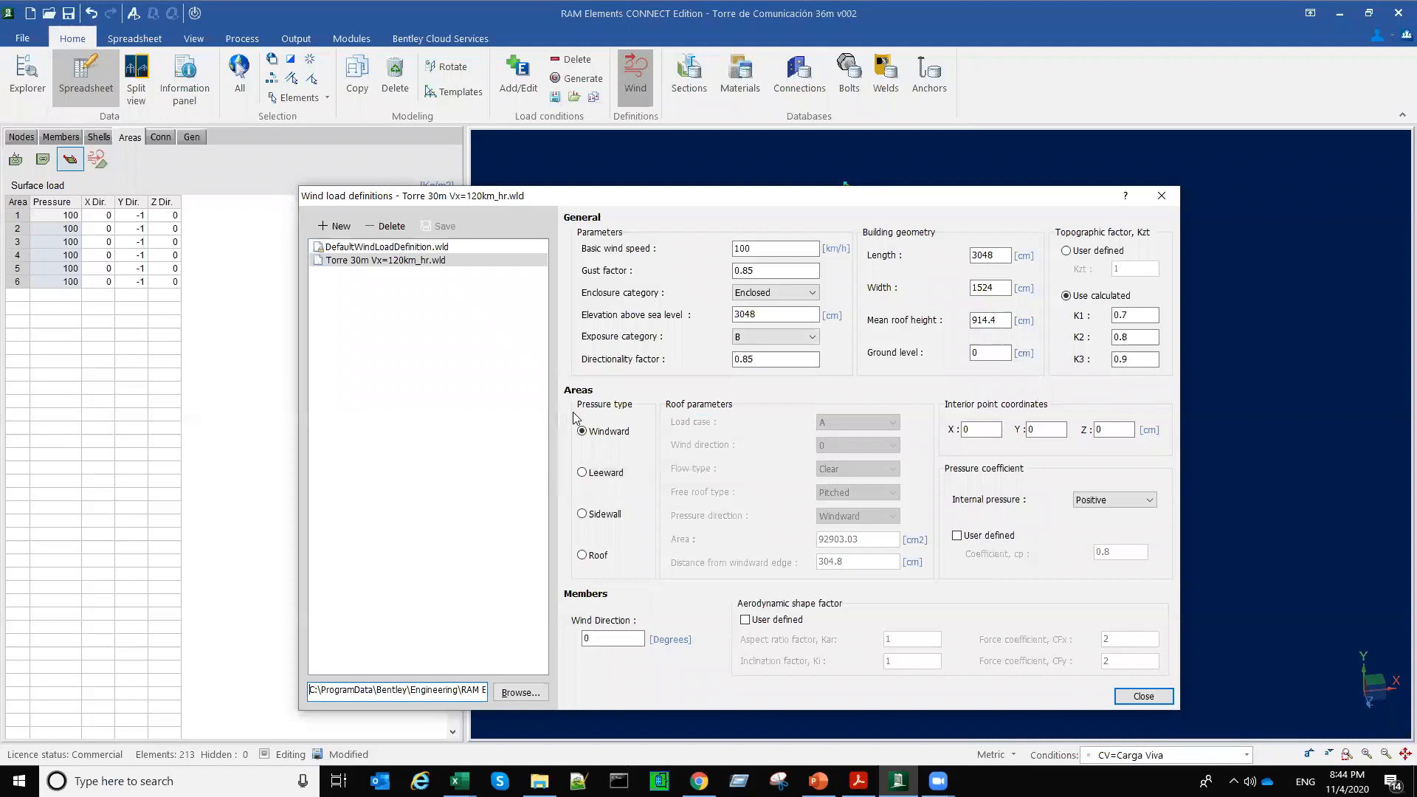
Step: Cross out the Areas section of the wind load definition with two diagonal red annotation lines
left_click(993, 353)
left_click_drag(591, 404, 1157, 581)
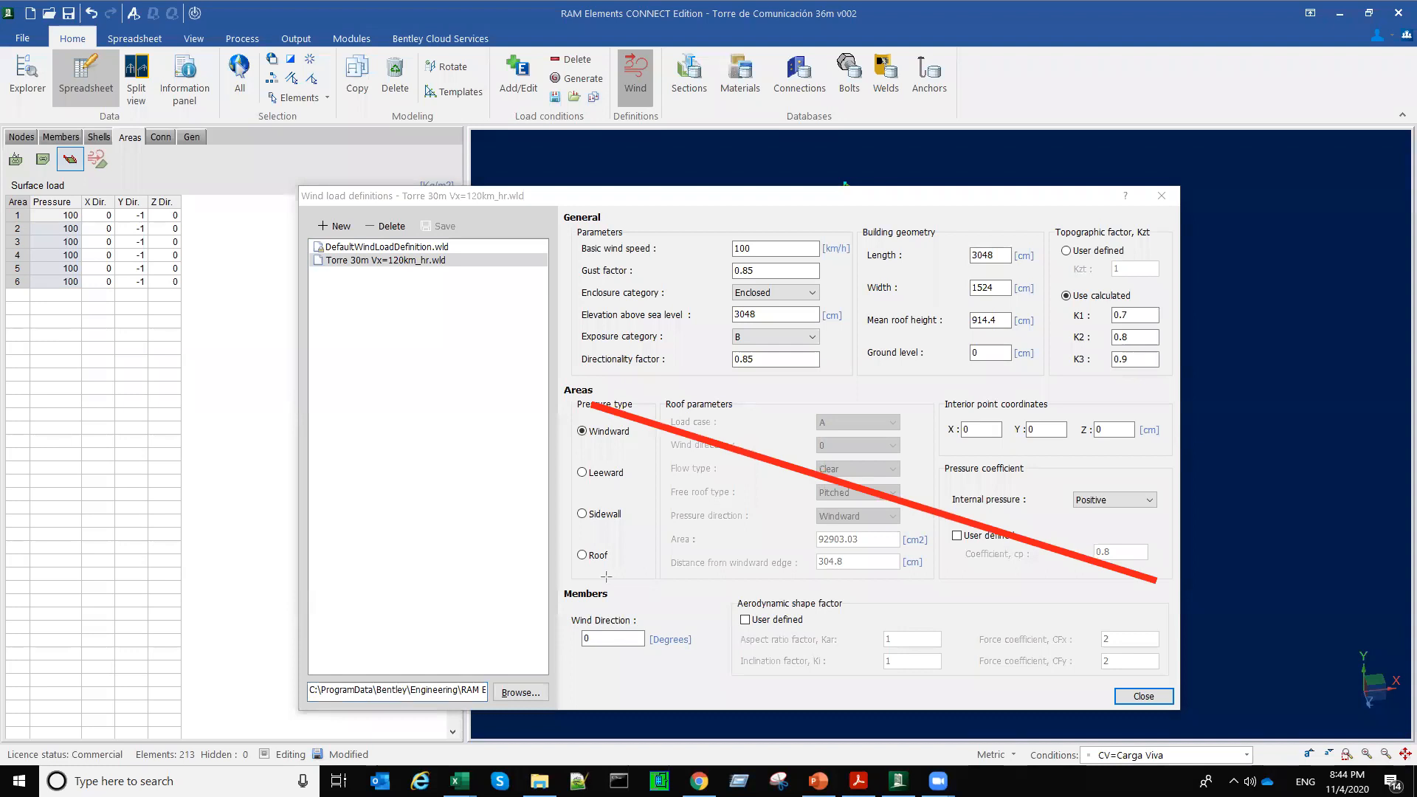
left_click_drag(1155, 405, 605, 574)
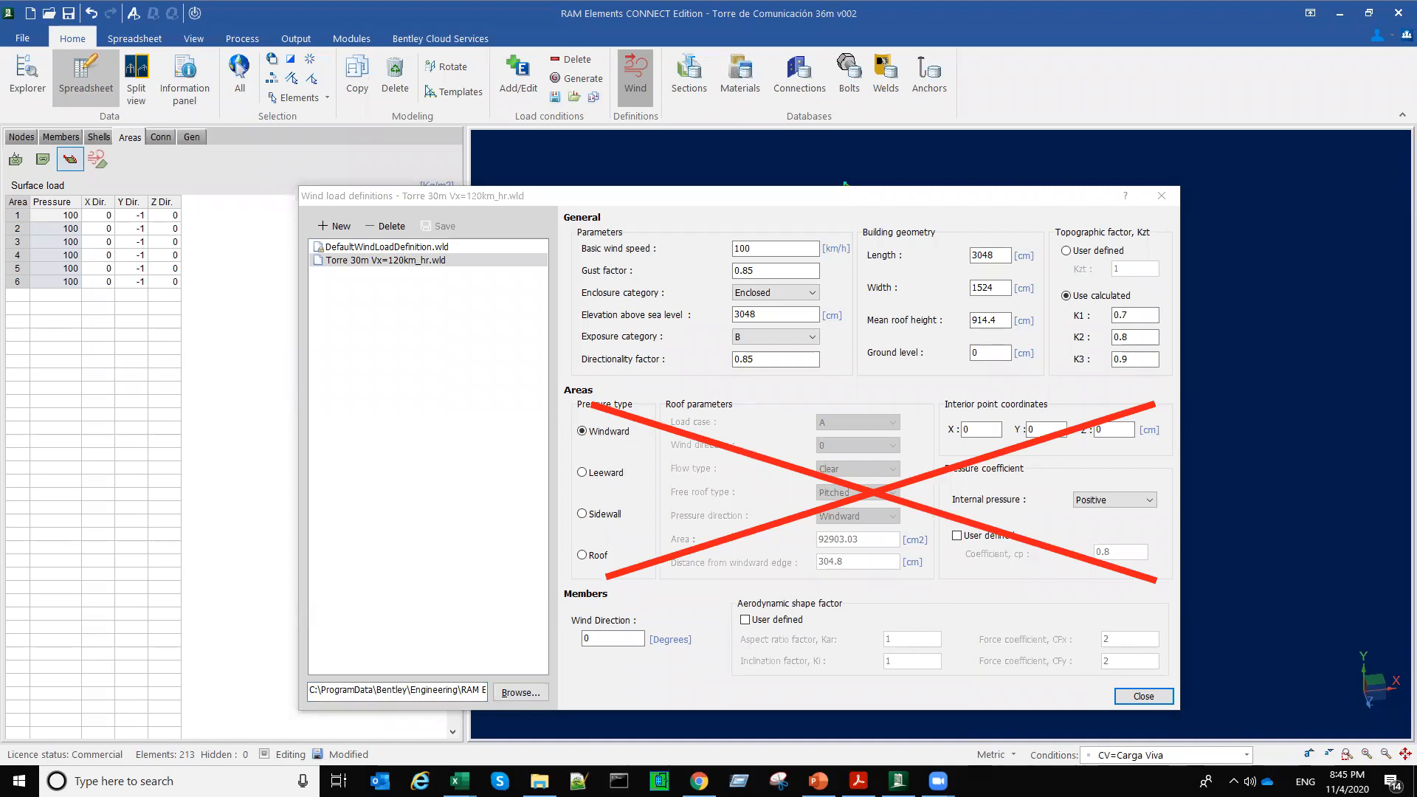
Step: Set the new wind load definition's basic wind speed to 120 km/h
double_click(746, 248)
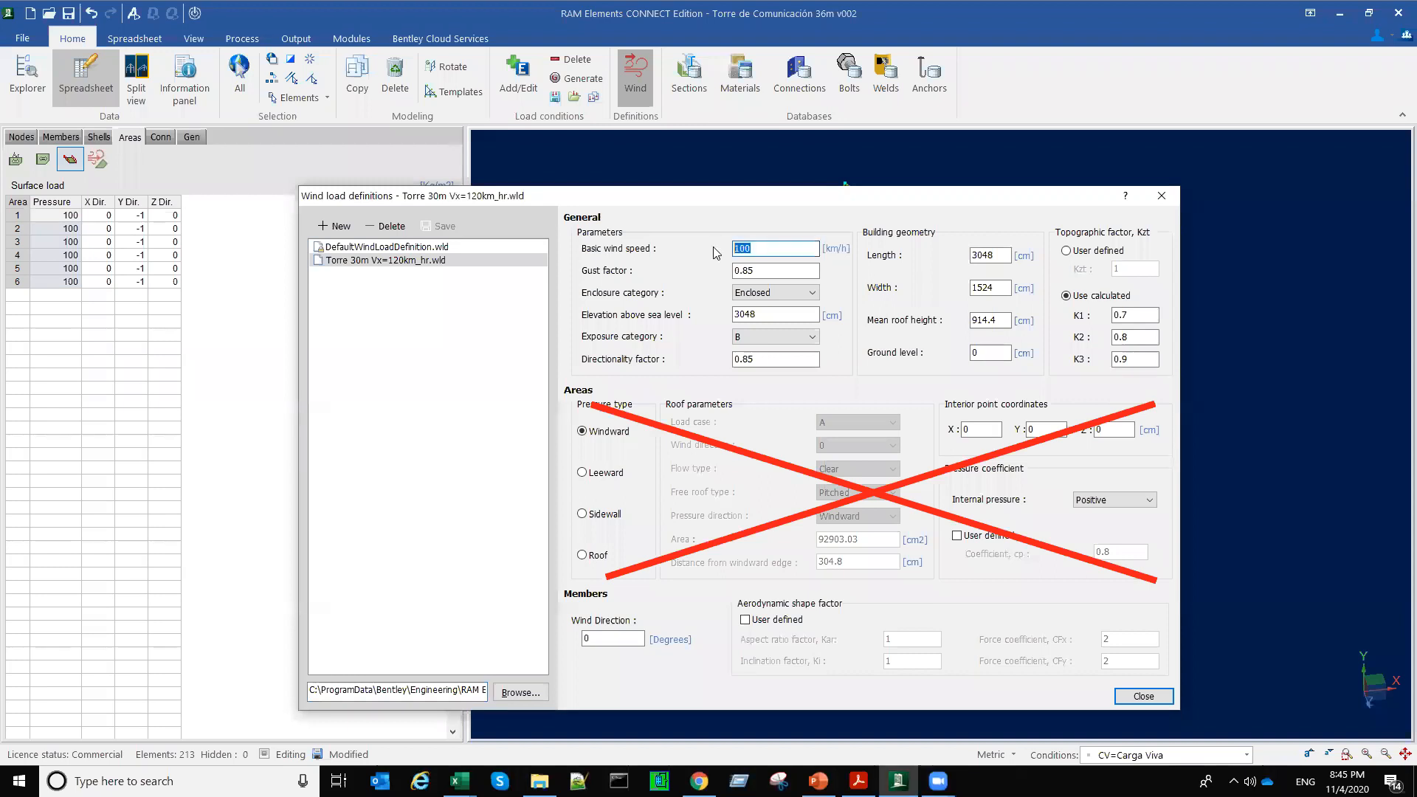
type("120")
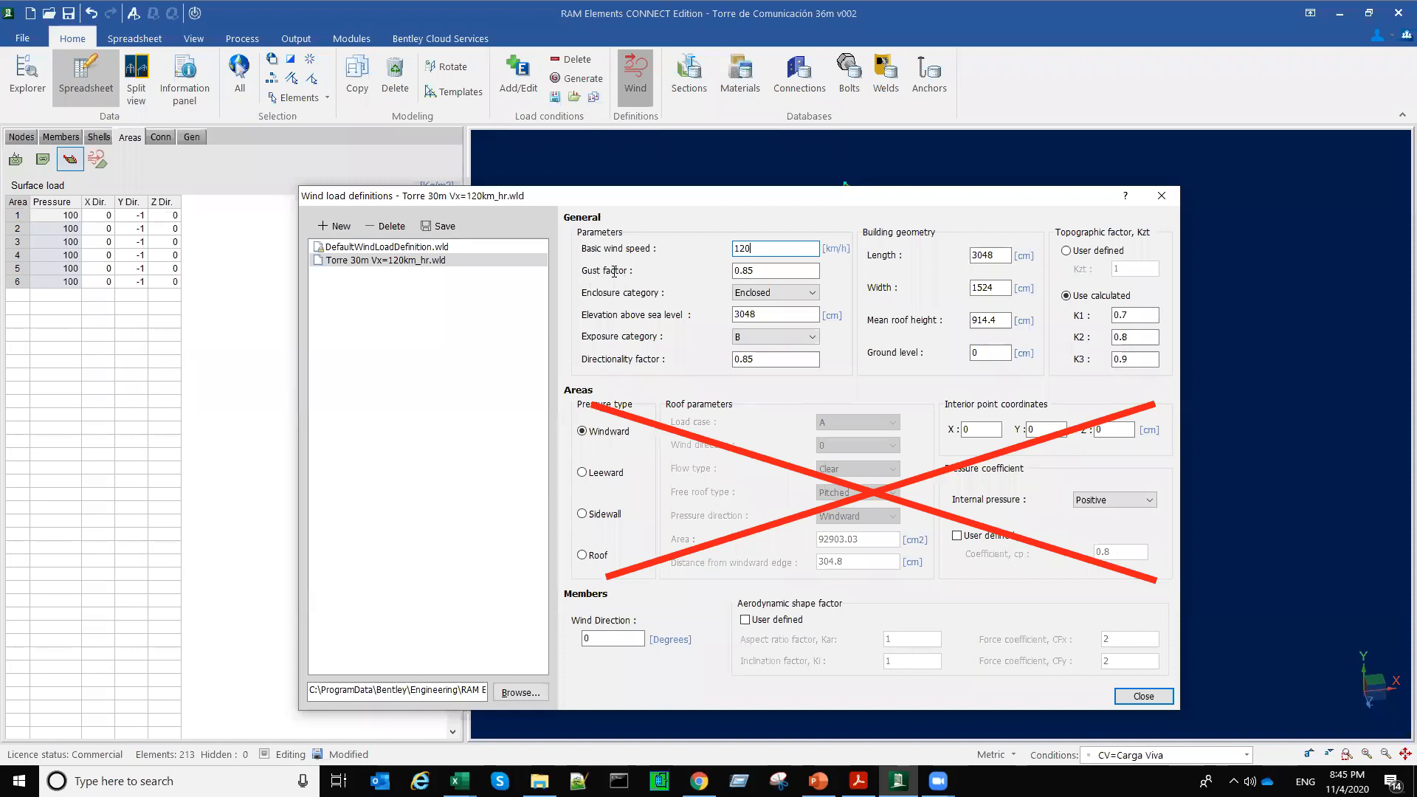
key("Tab")
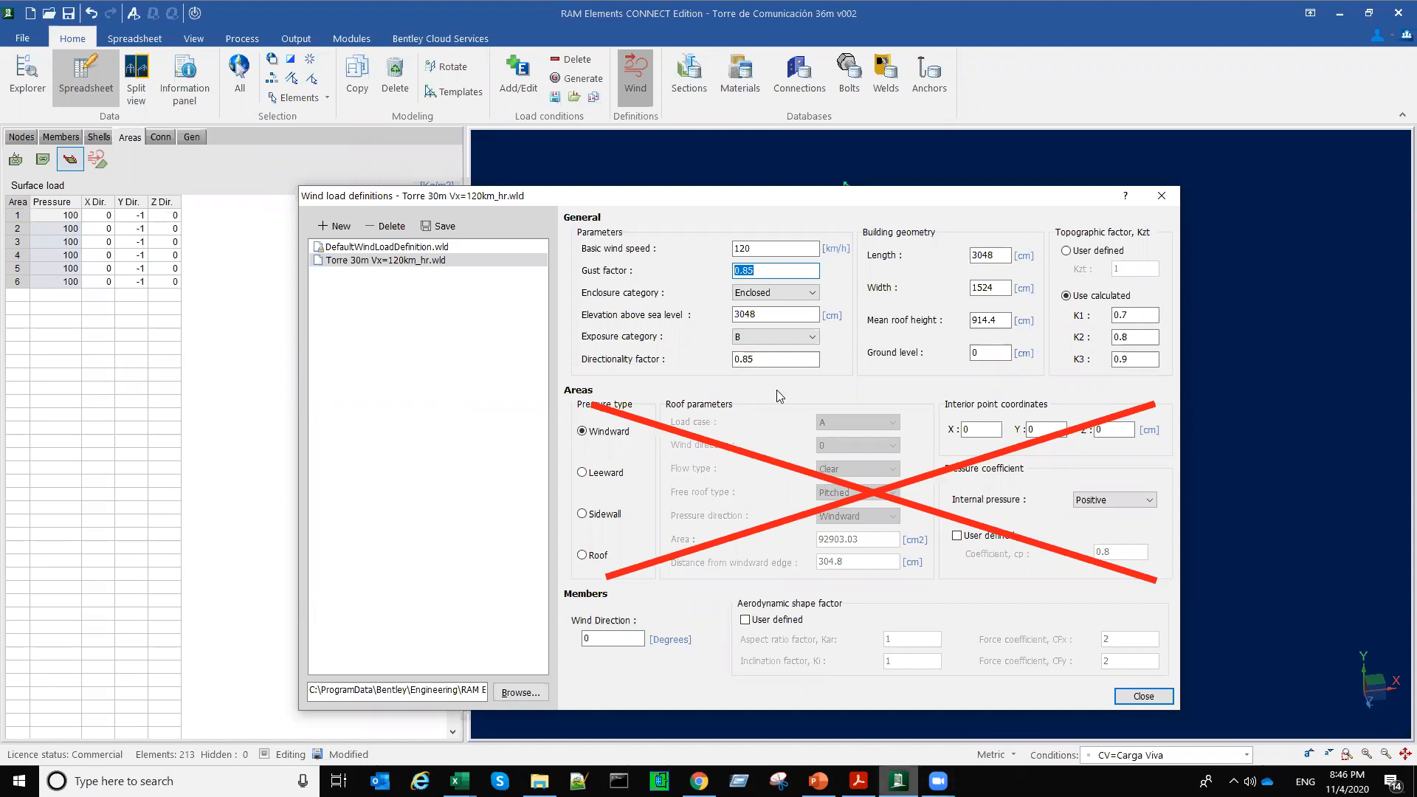
Step: Switch to the ASCE 7-16 PDF in Acrobat Reader and read section 26.11 Gust Effects in Chapter 26
left_click(938, 781)
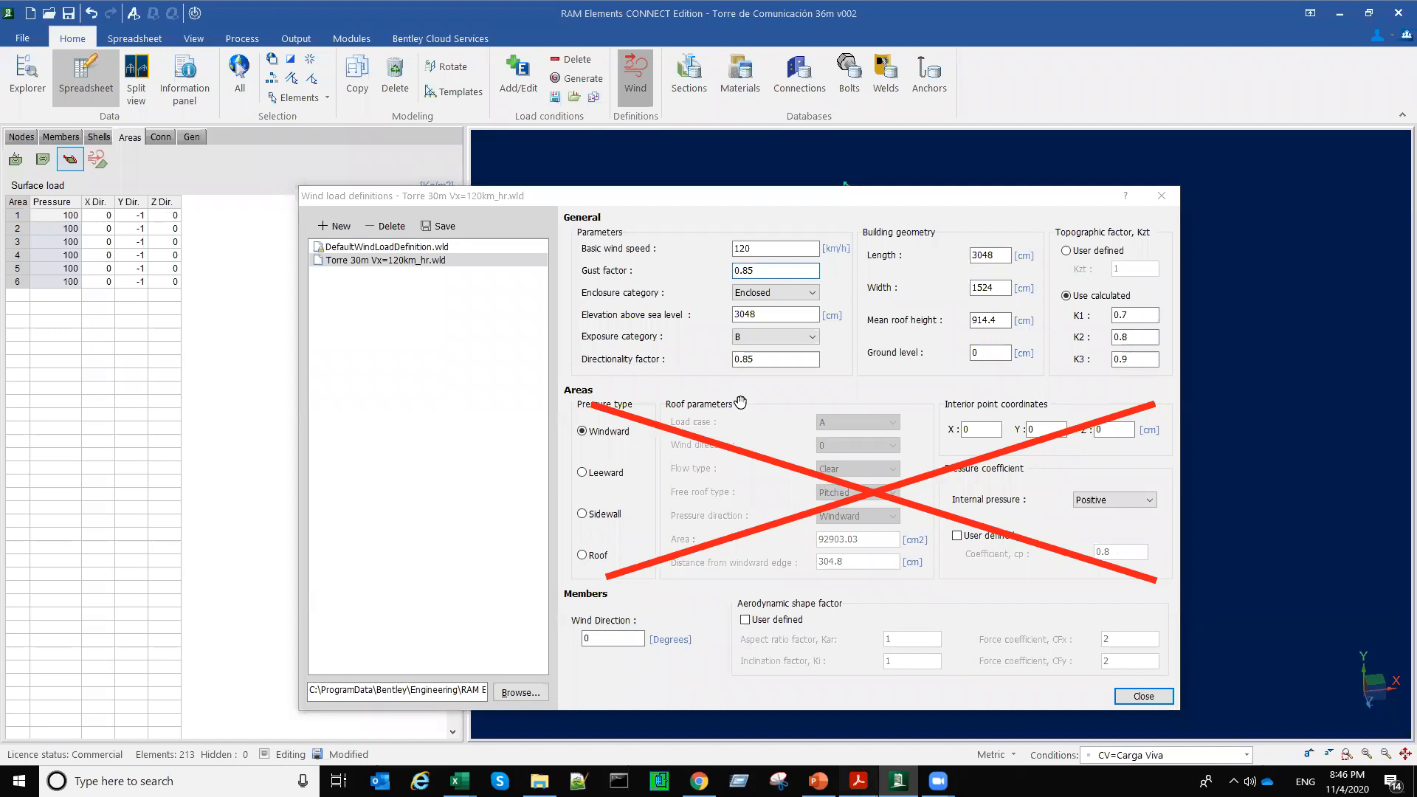
left_click(858, 780)
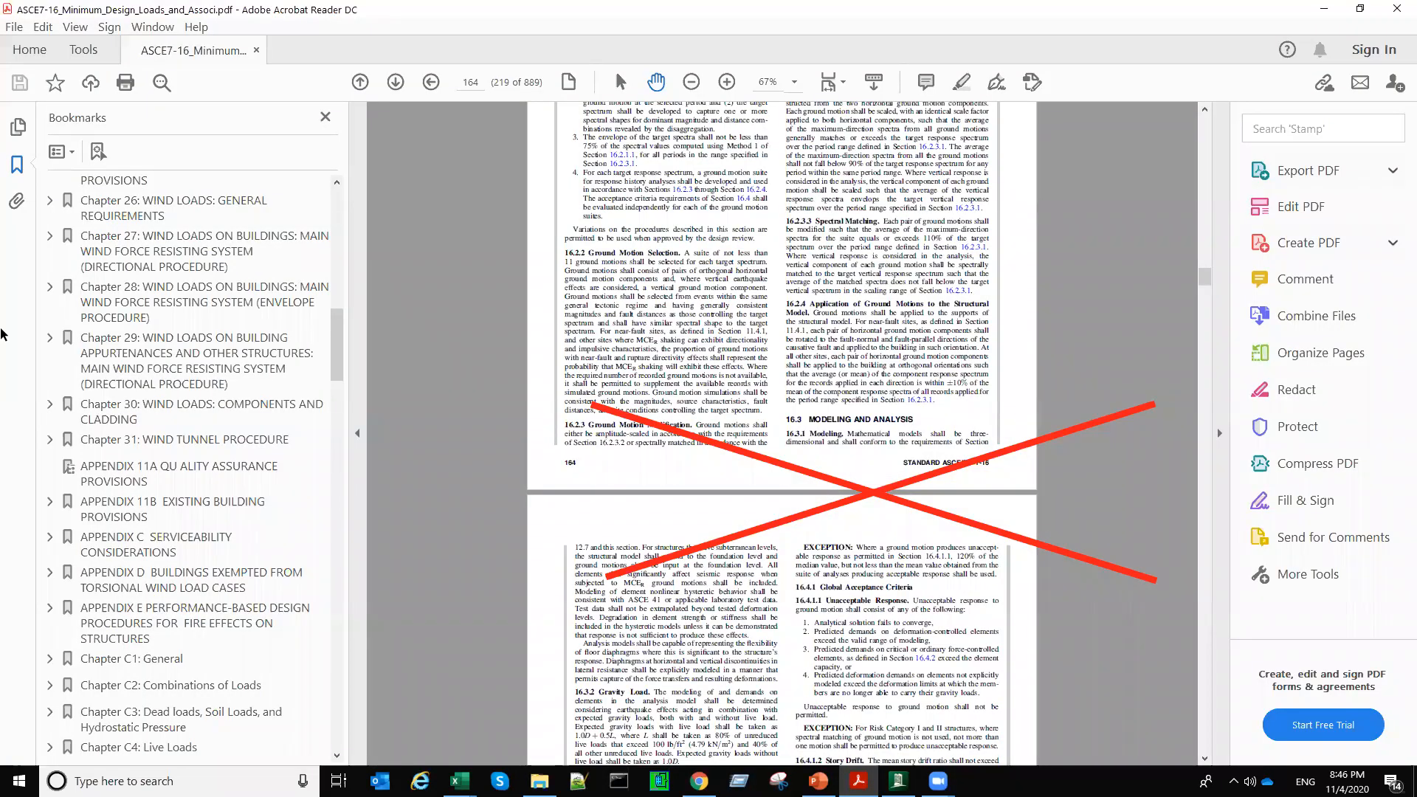
left_click(61, 202)
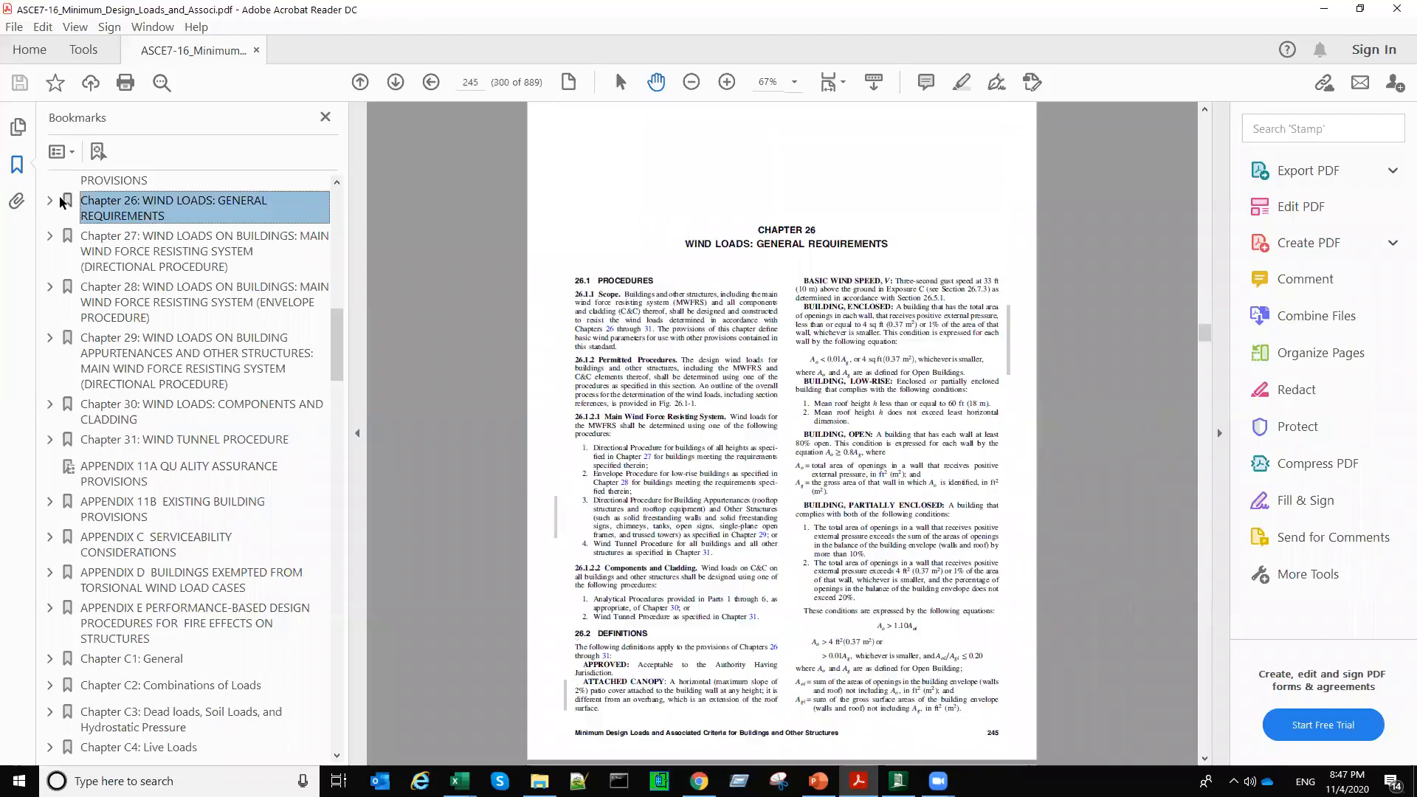
scroll(256, 529, "down", 3)
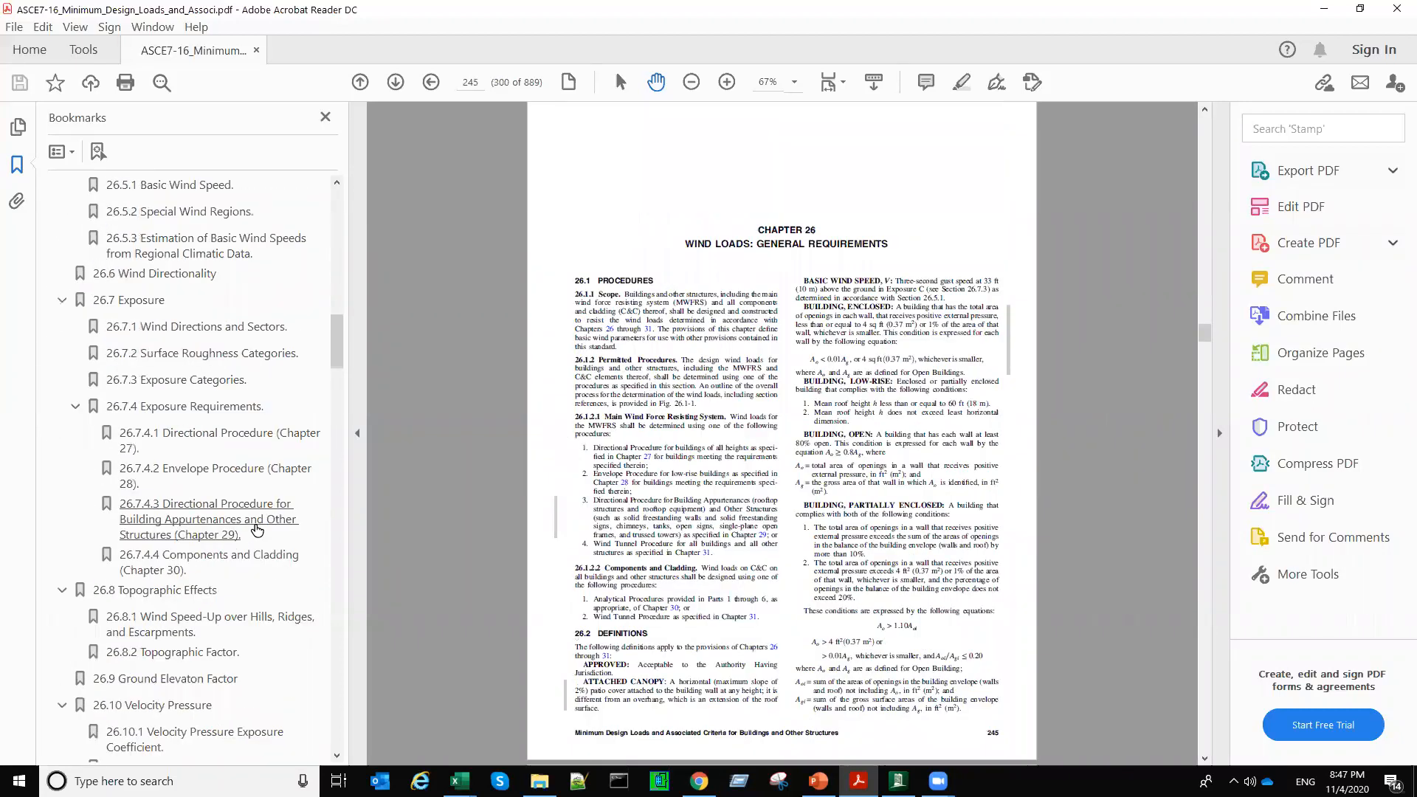
left_click_drag(337, 328, 334, 394)
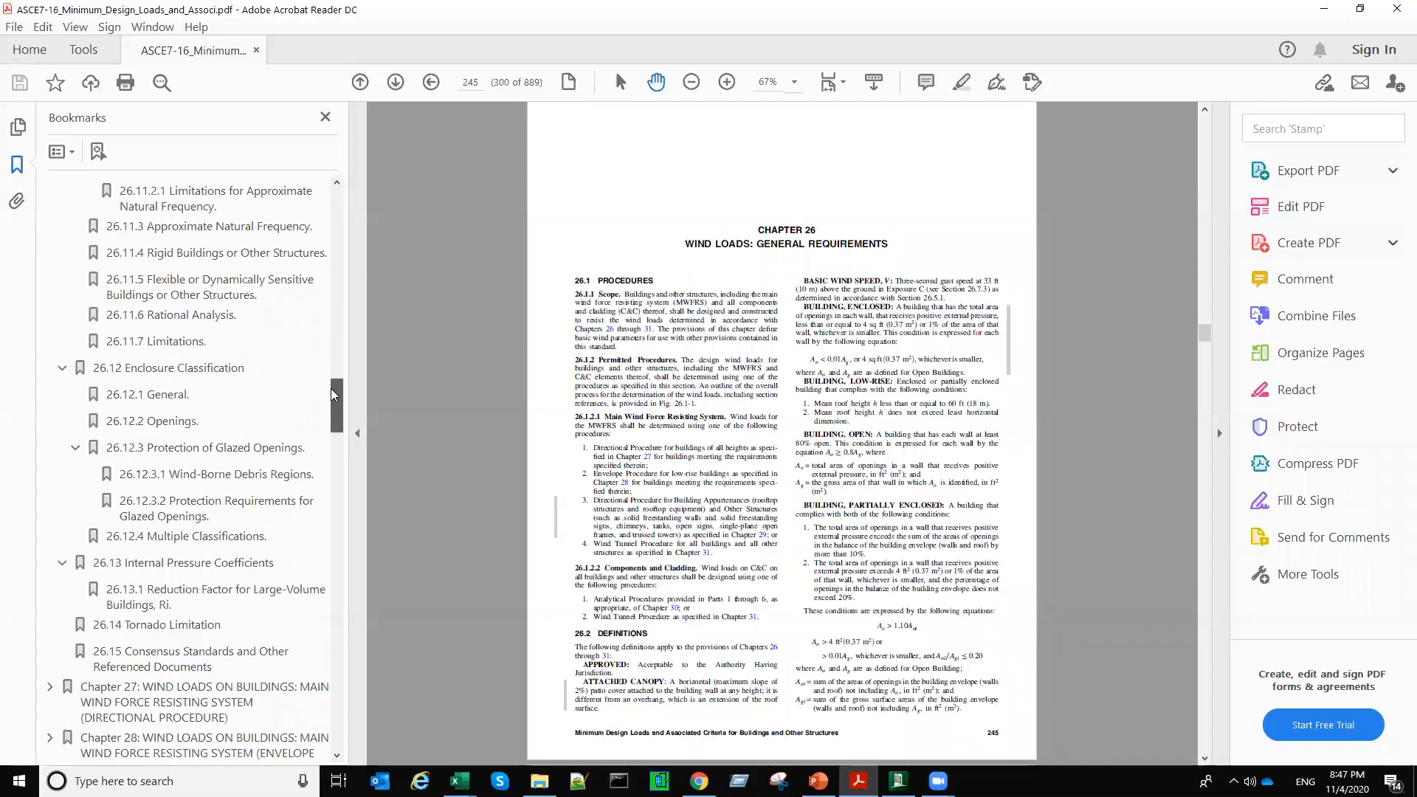
scroll(340, 375, "up", 4)
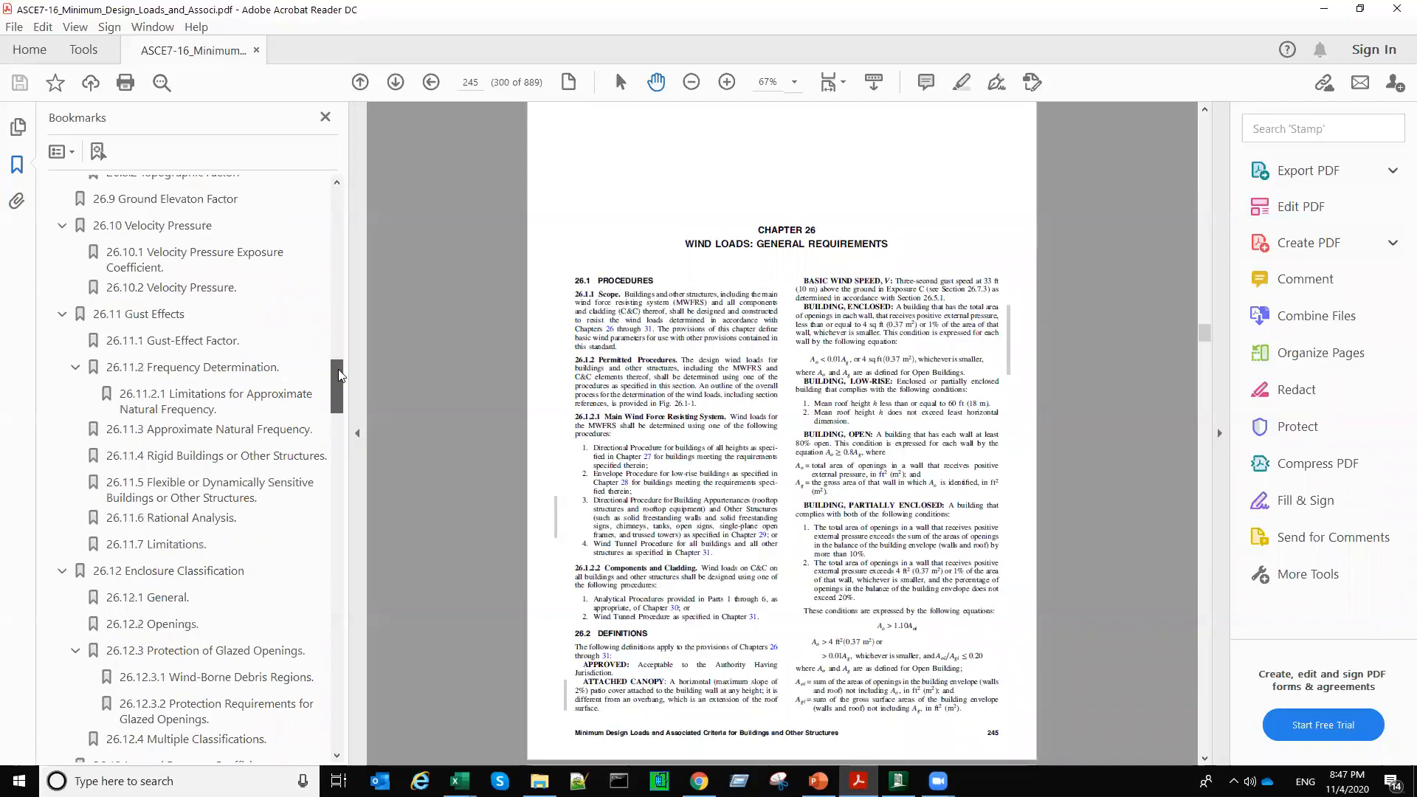
left_click(152, 316)
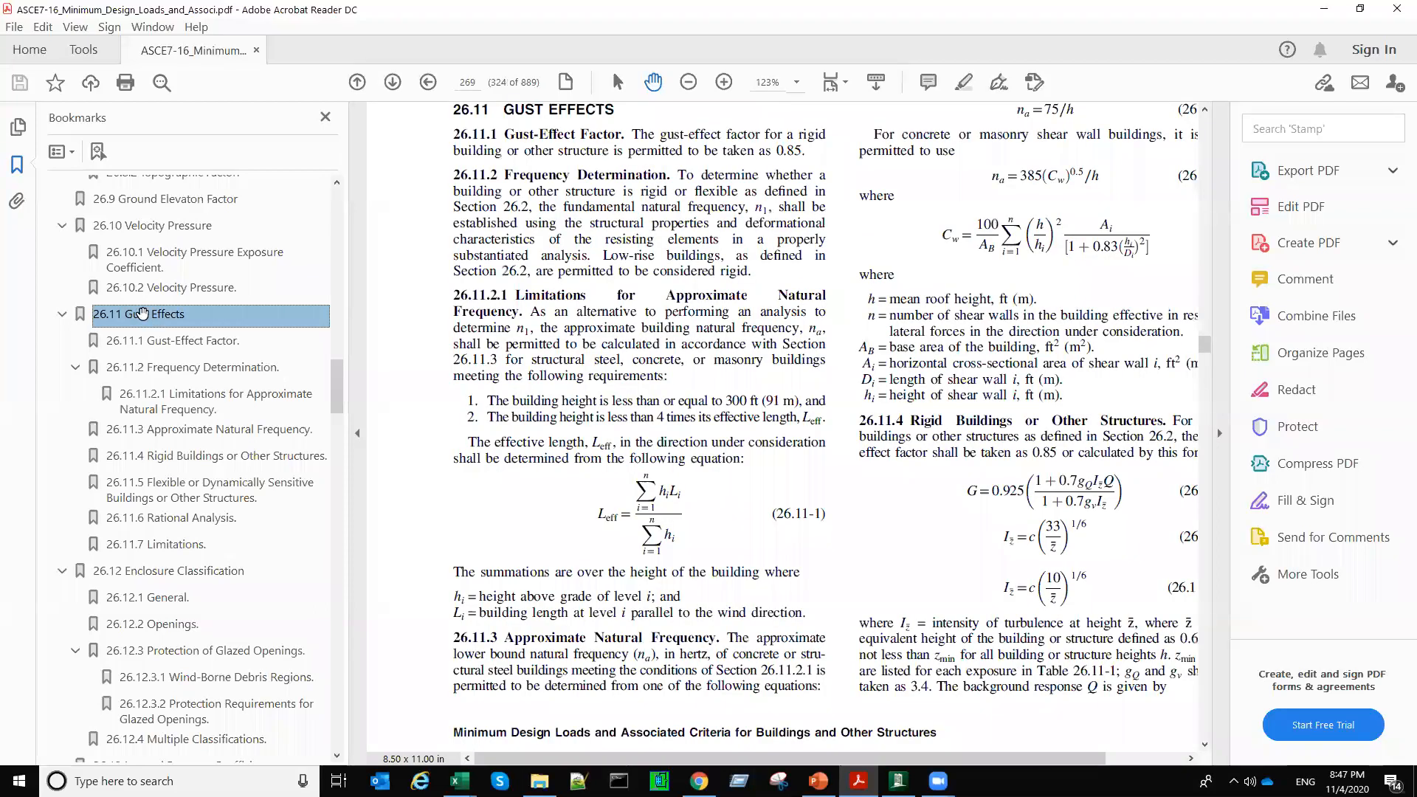
scroll(489, 501, "up", 2)
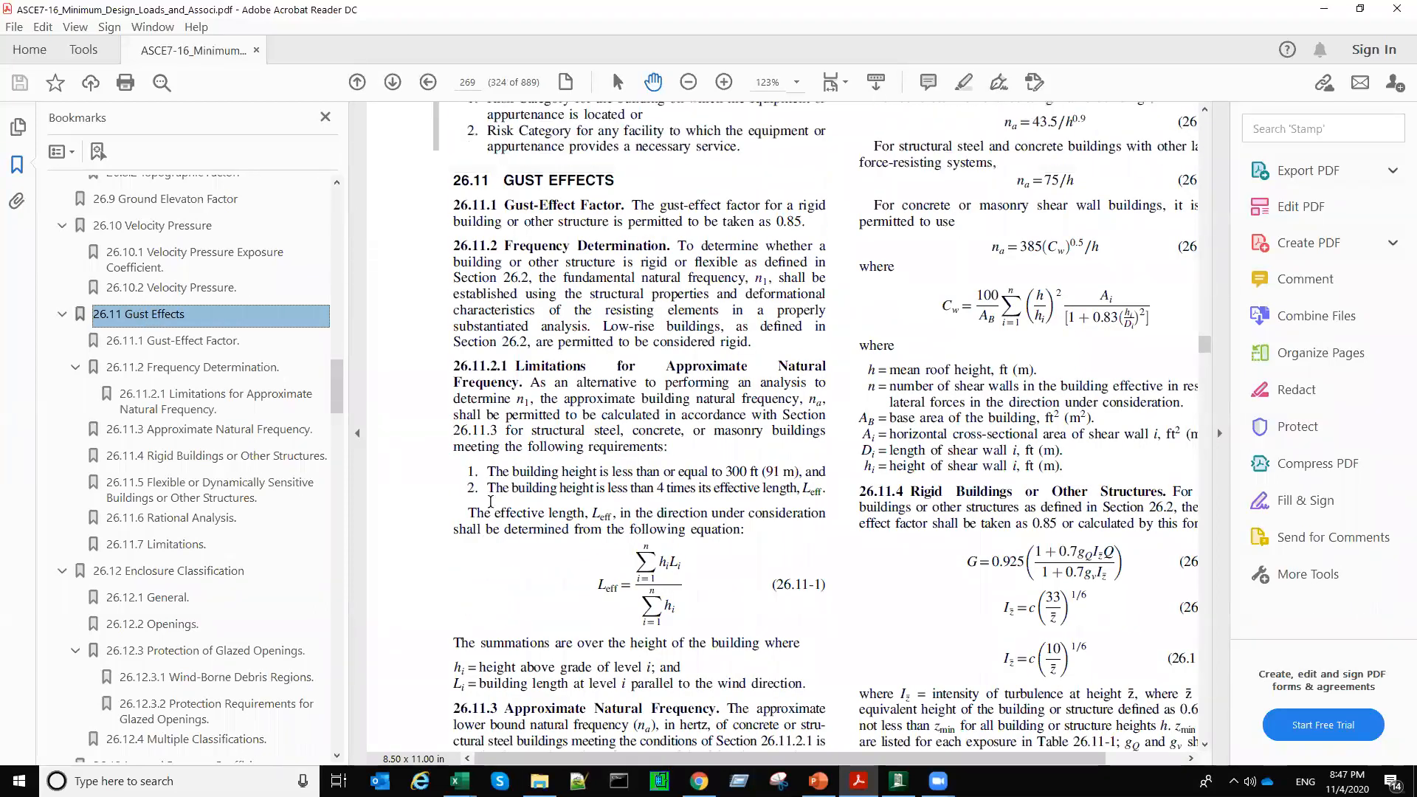
scroll(490, 501, "up", 3, "ctrl")
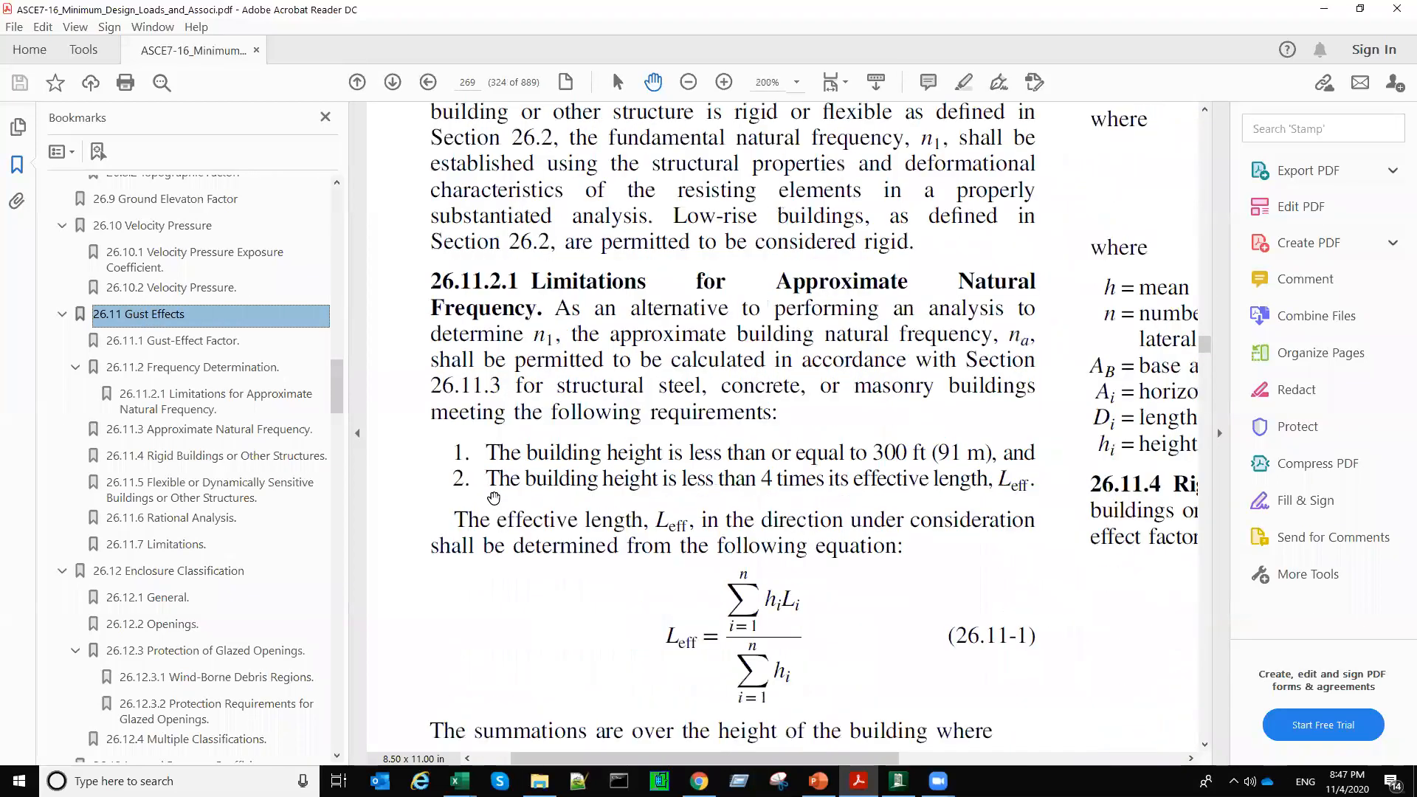
Step: Read section 26.11.1 Gust-Effect Factor, highlighting its sentence on the permitted factor and the words "rigid building"
scroll(618, 396, "up", 4)
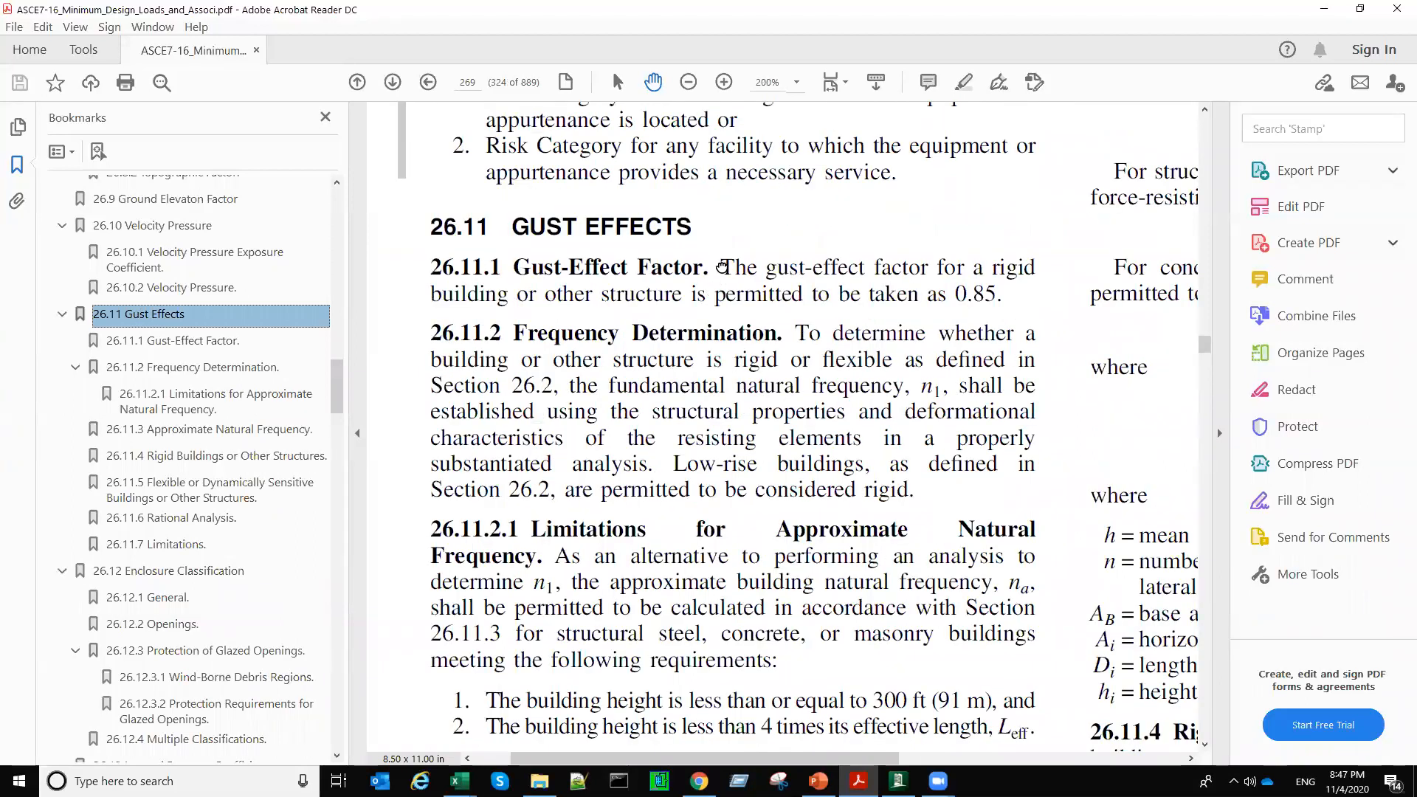
scroll(740, 267, "left", 1)
left_click_drag(740, 266, 1038, 298)
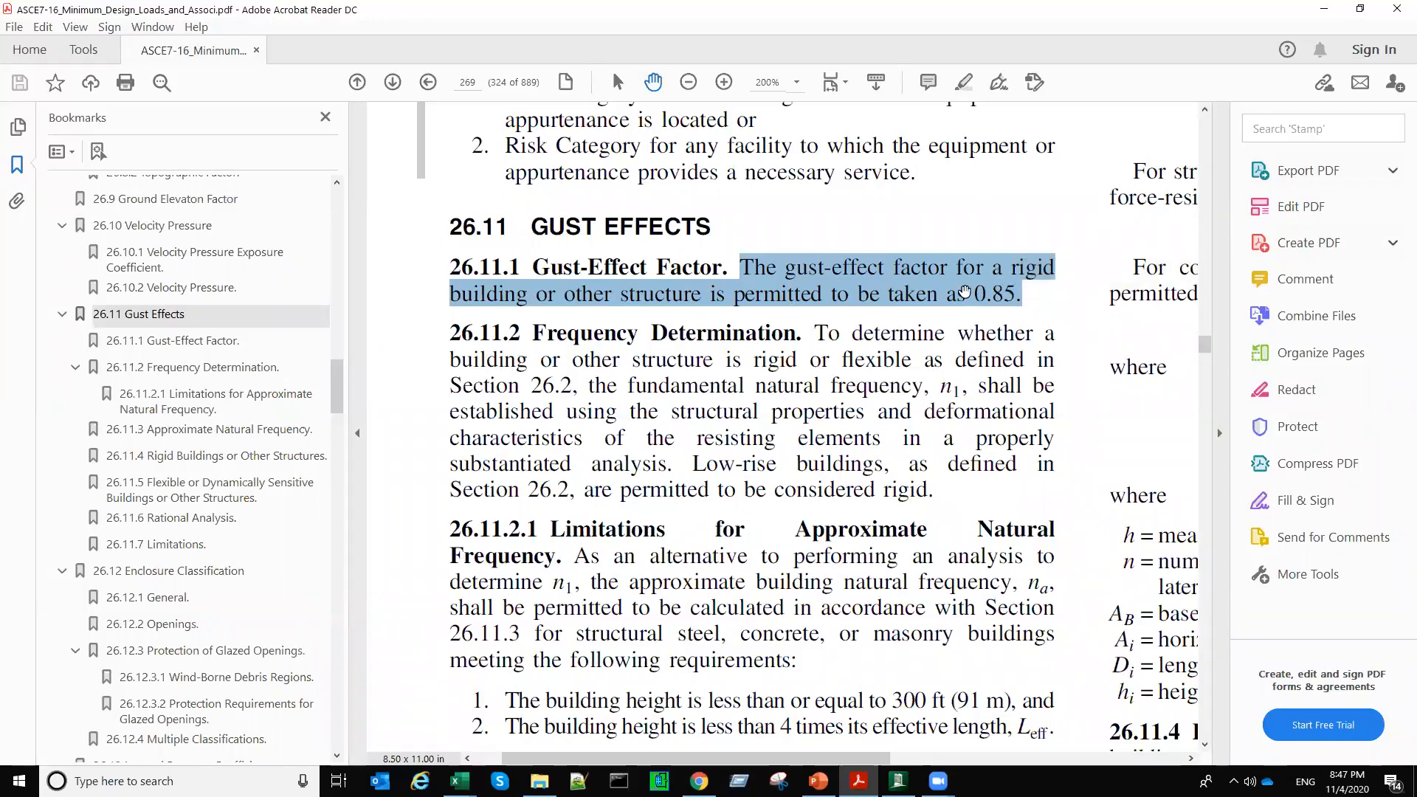
left_click(1025, 295)
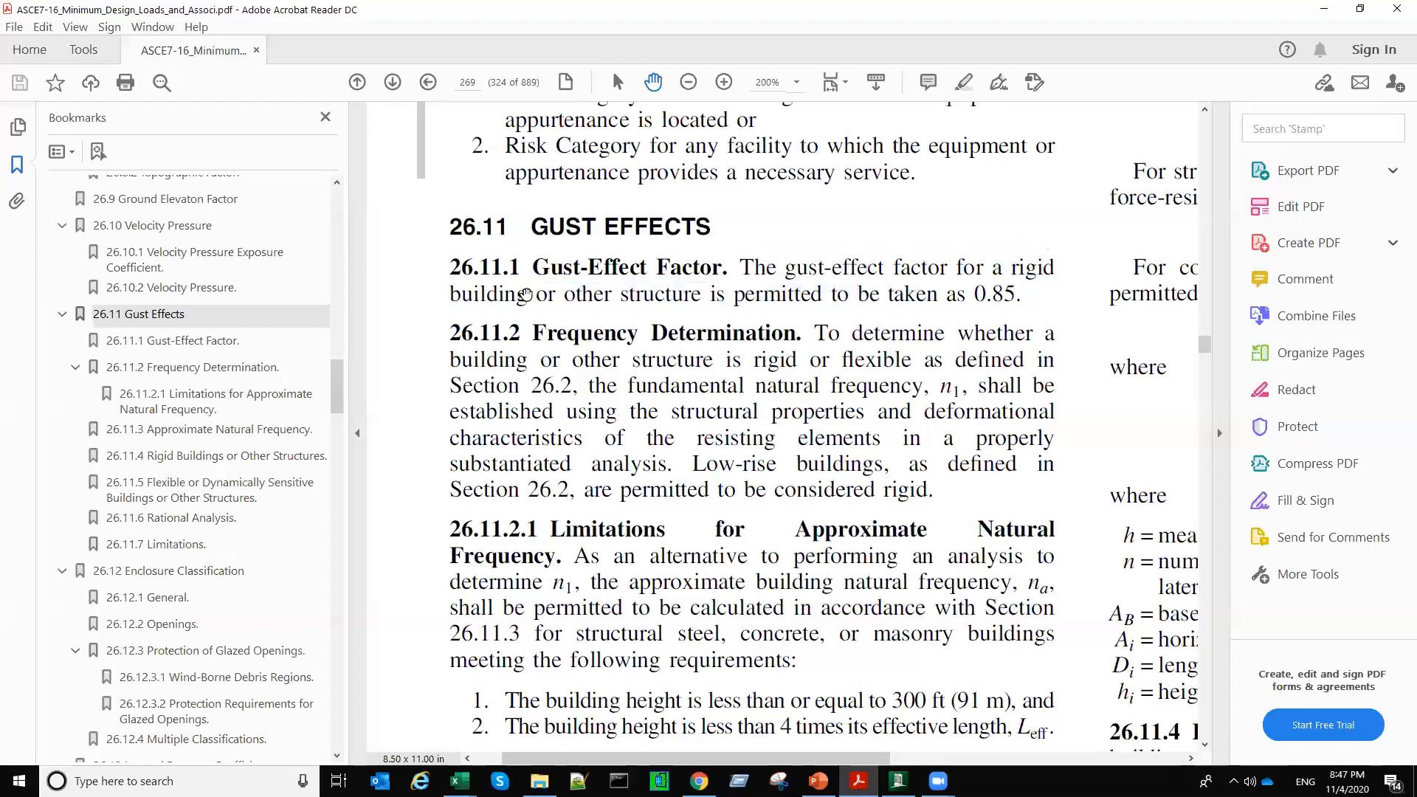
left_click_drag(1010, 267, 528, 297)
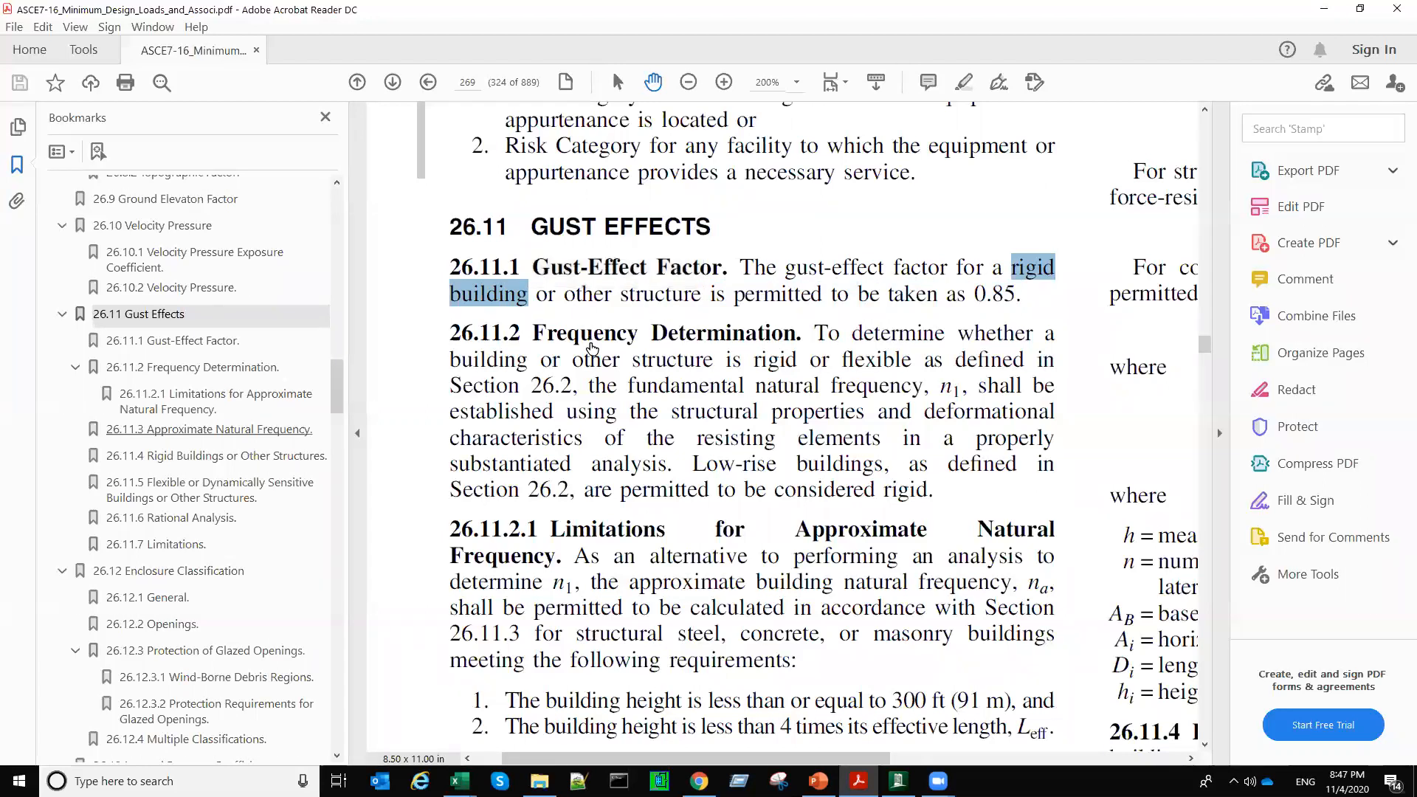
Step: Find section 26.2 Definitions in Chapter 26 and read the highlighted entry "Building or Other Structure, Rigid"
scroll(183, 566, "up", 1)
scroll(183, 566, "up", 10)
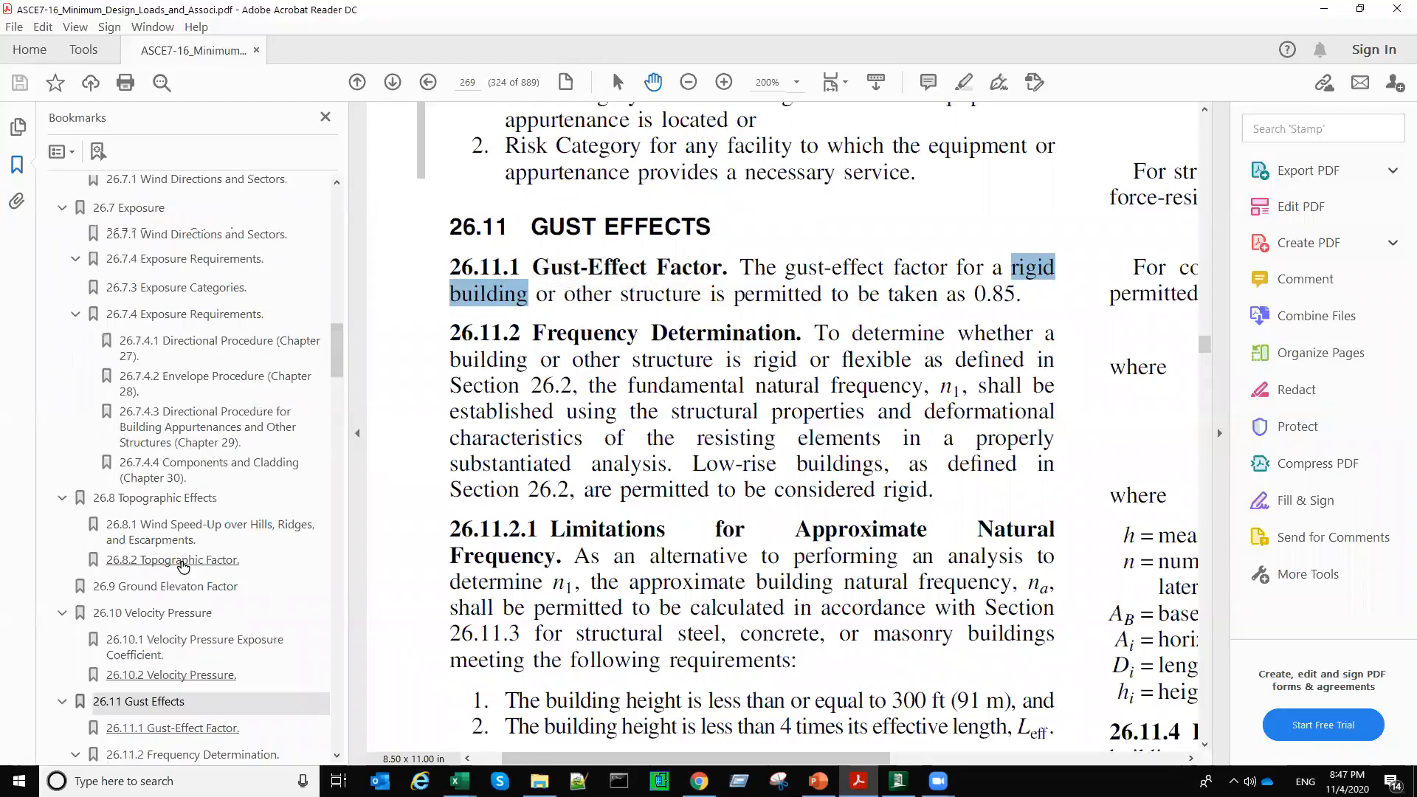
left_click(151, 507)
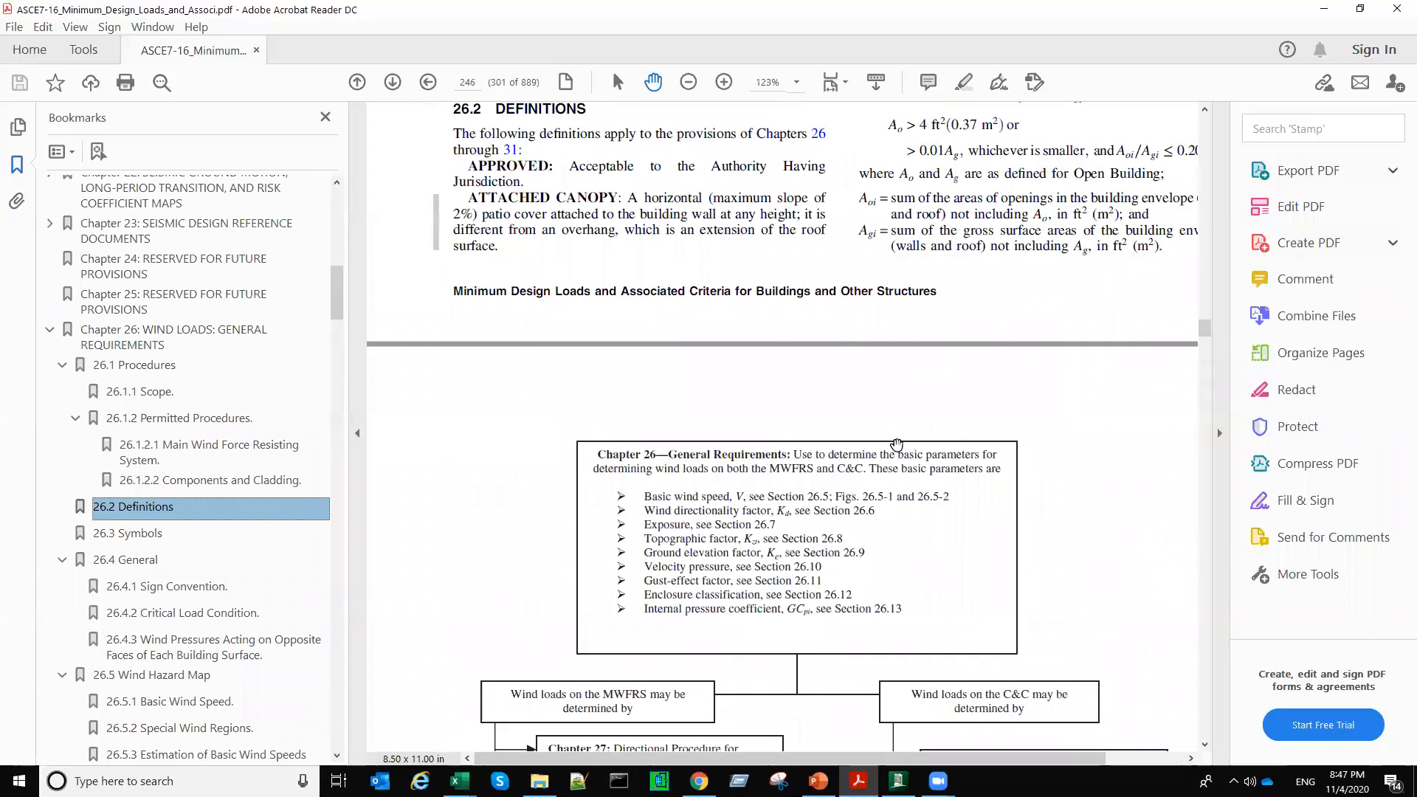
scroll(882, 426, "down", 3, "ctrl")
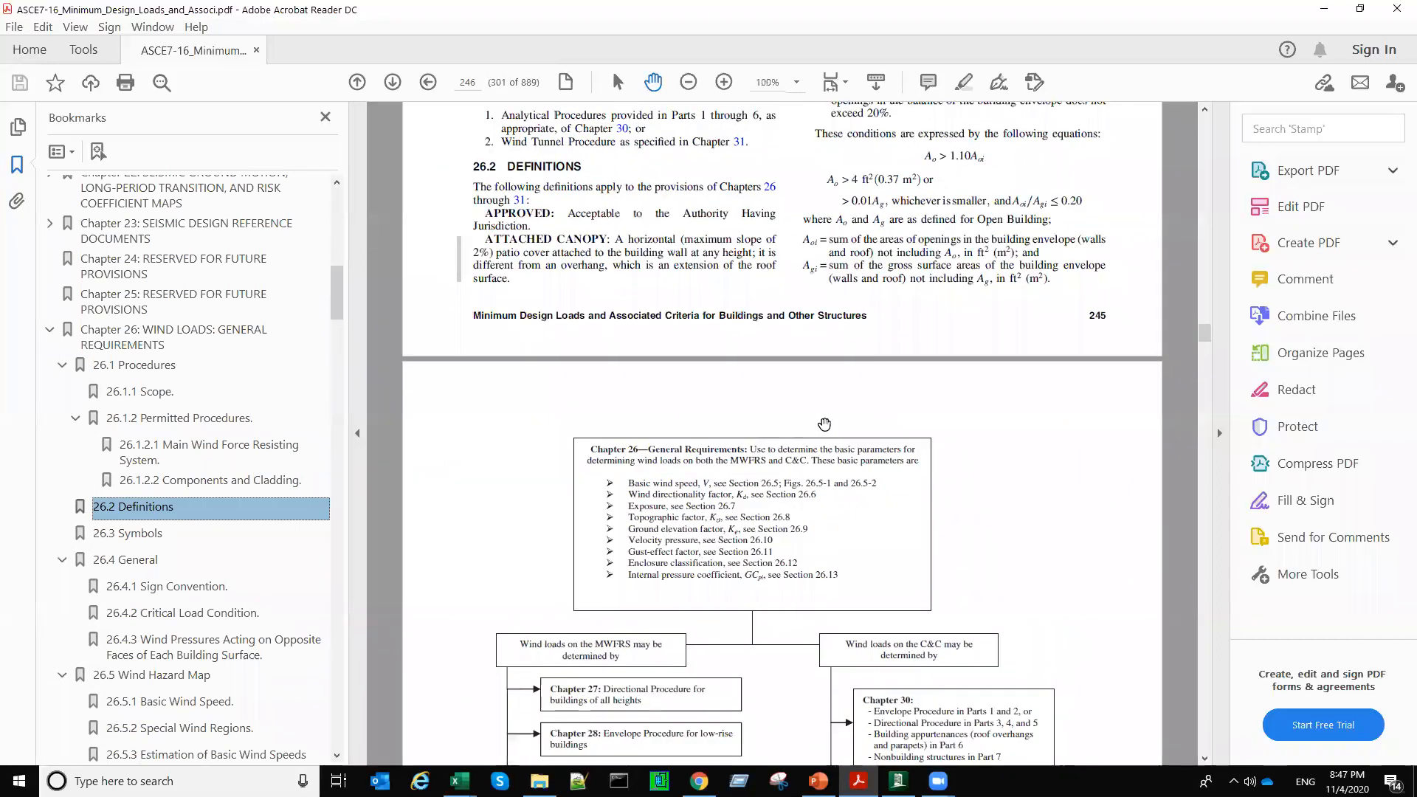
scroll(669, 514, "down", 5)
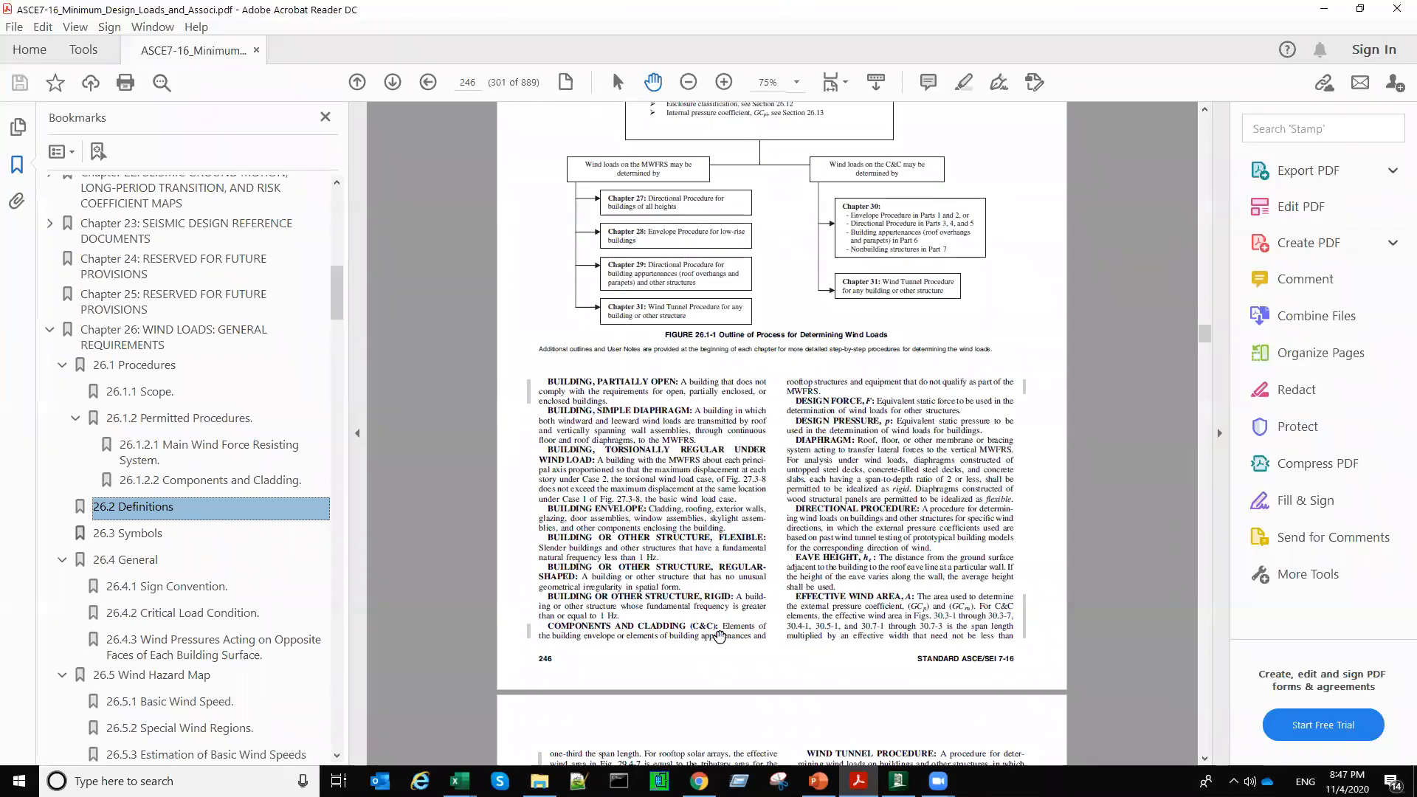
scroll(634, 635, "up", 3, "ctrl")
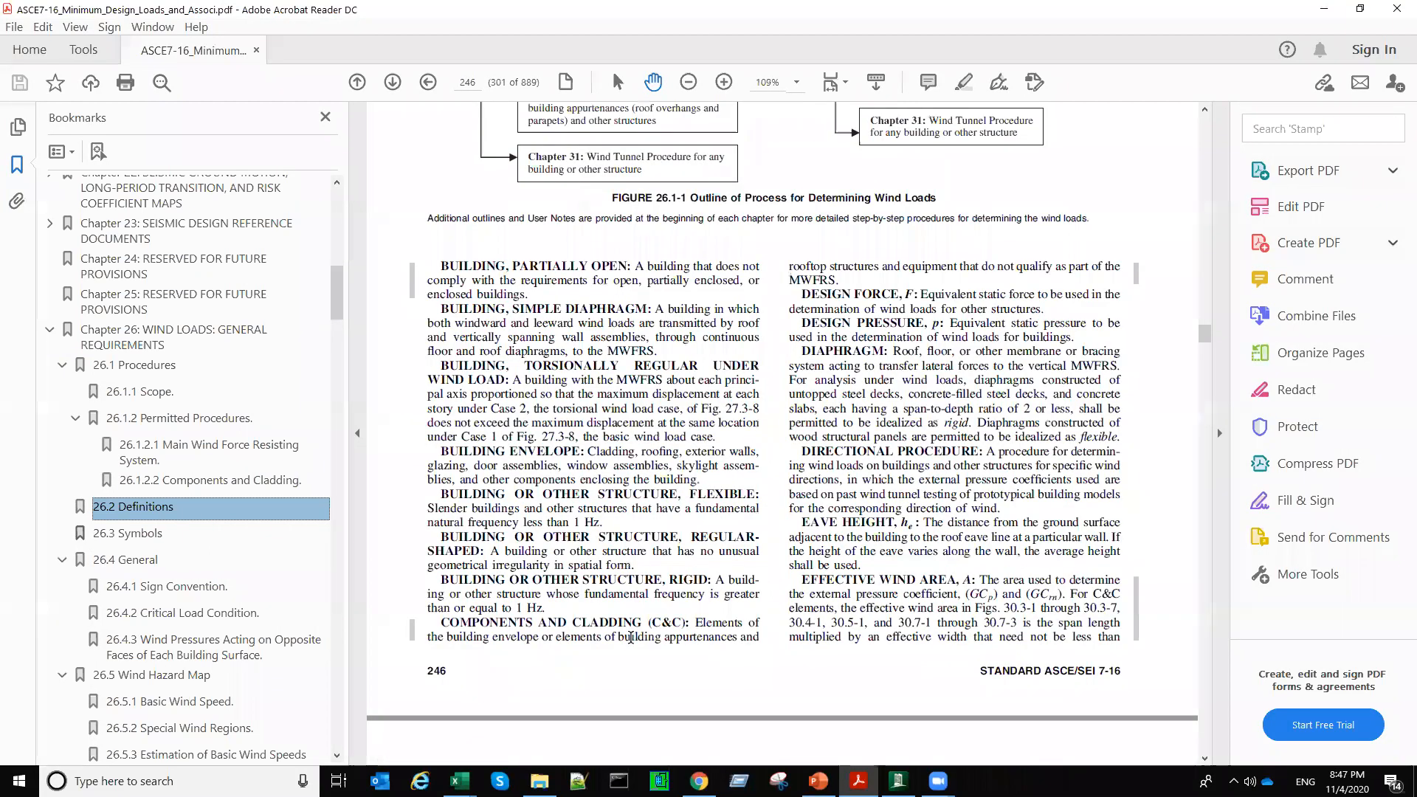
left_click_drag(653, 759, 601, 758)
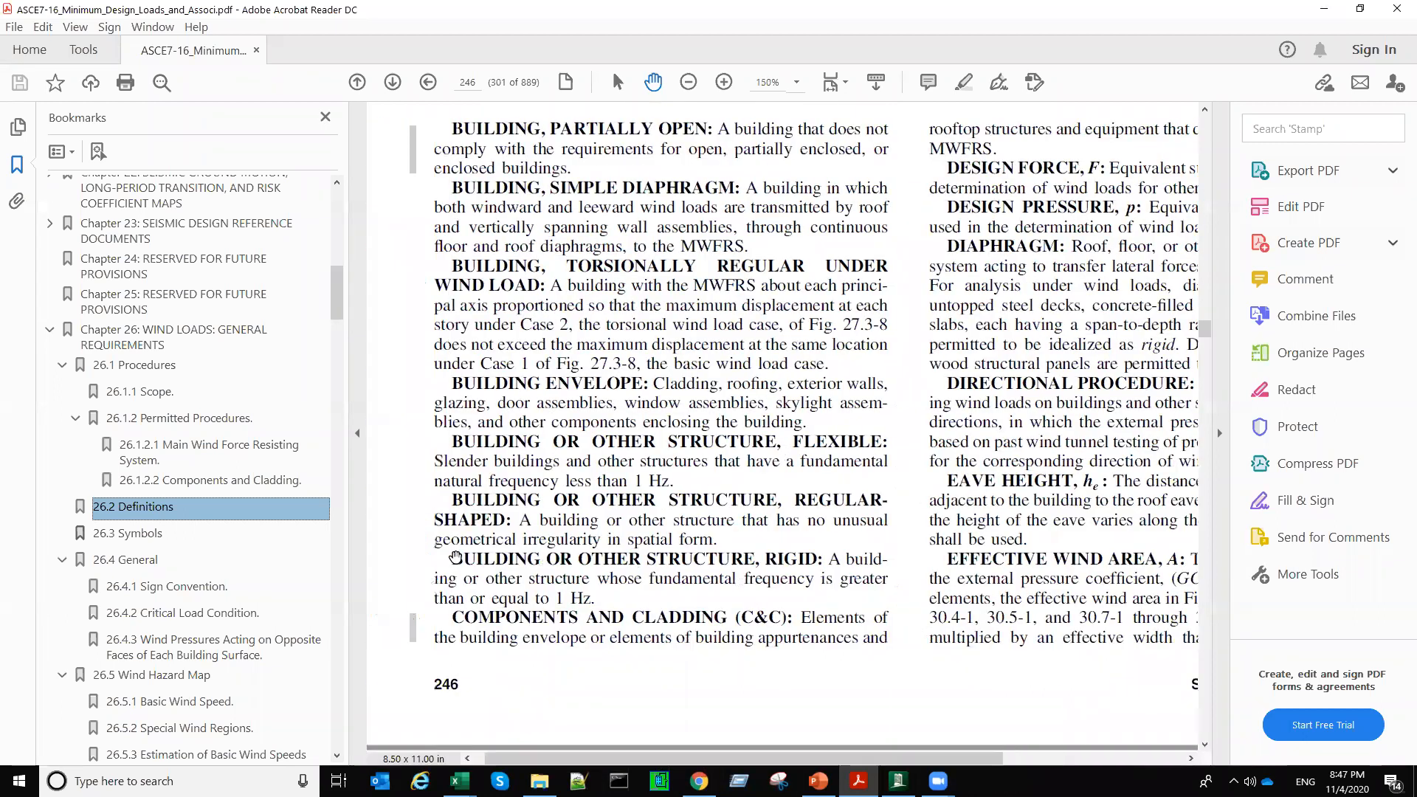
left_click_drag(452, 559, 819, 557)
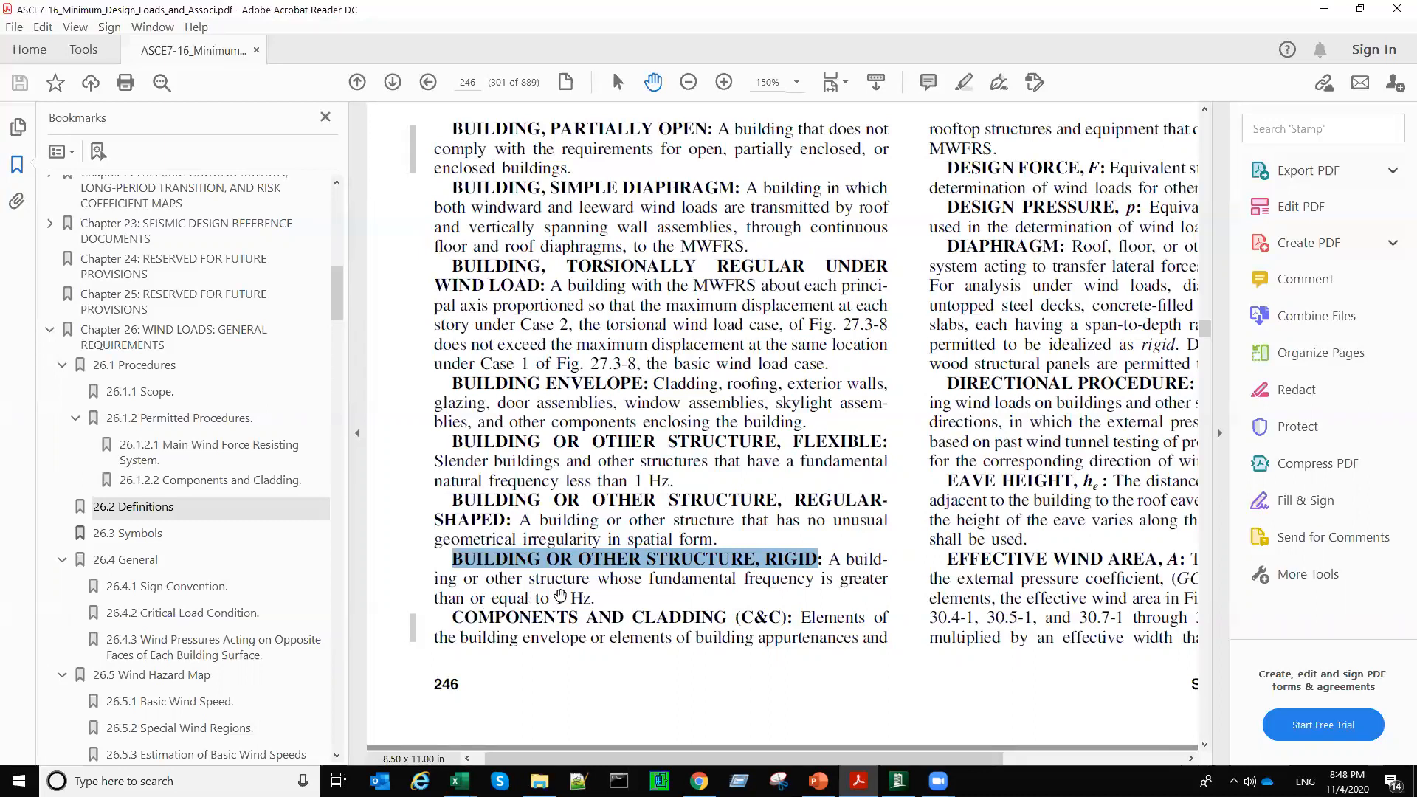
left_click_drag(596, 597, 831, 558)
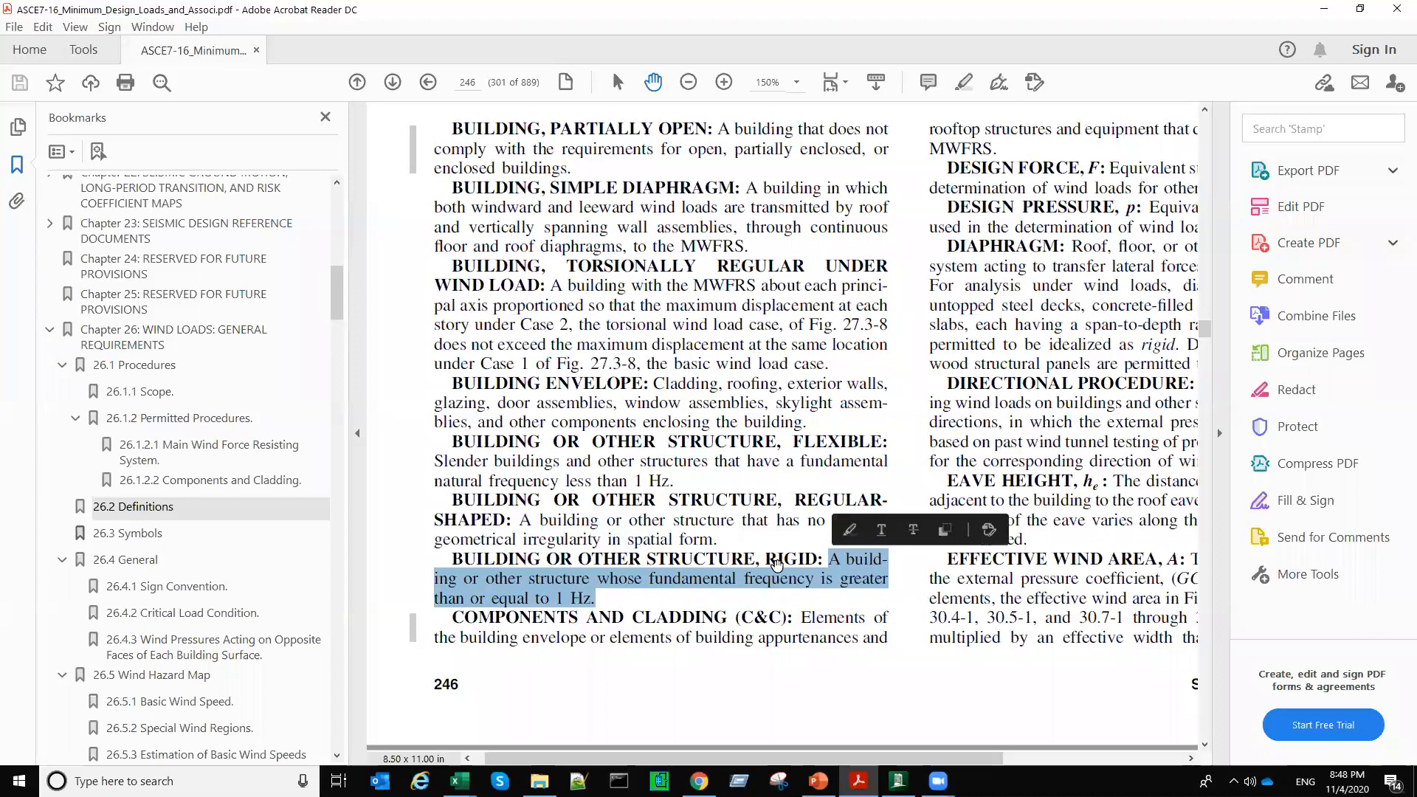
Step: Compare the rigid and flexible structure definitions, highlighting the words RIGID and FLEXIBLE and the 1 Hz frequency limit
left_click_drag(765, 559, 827, 559)
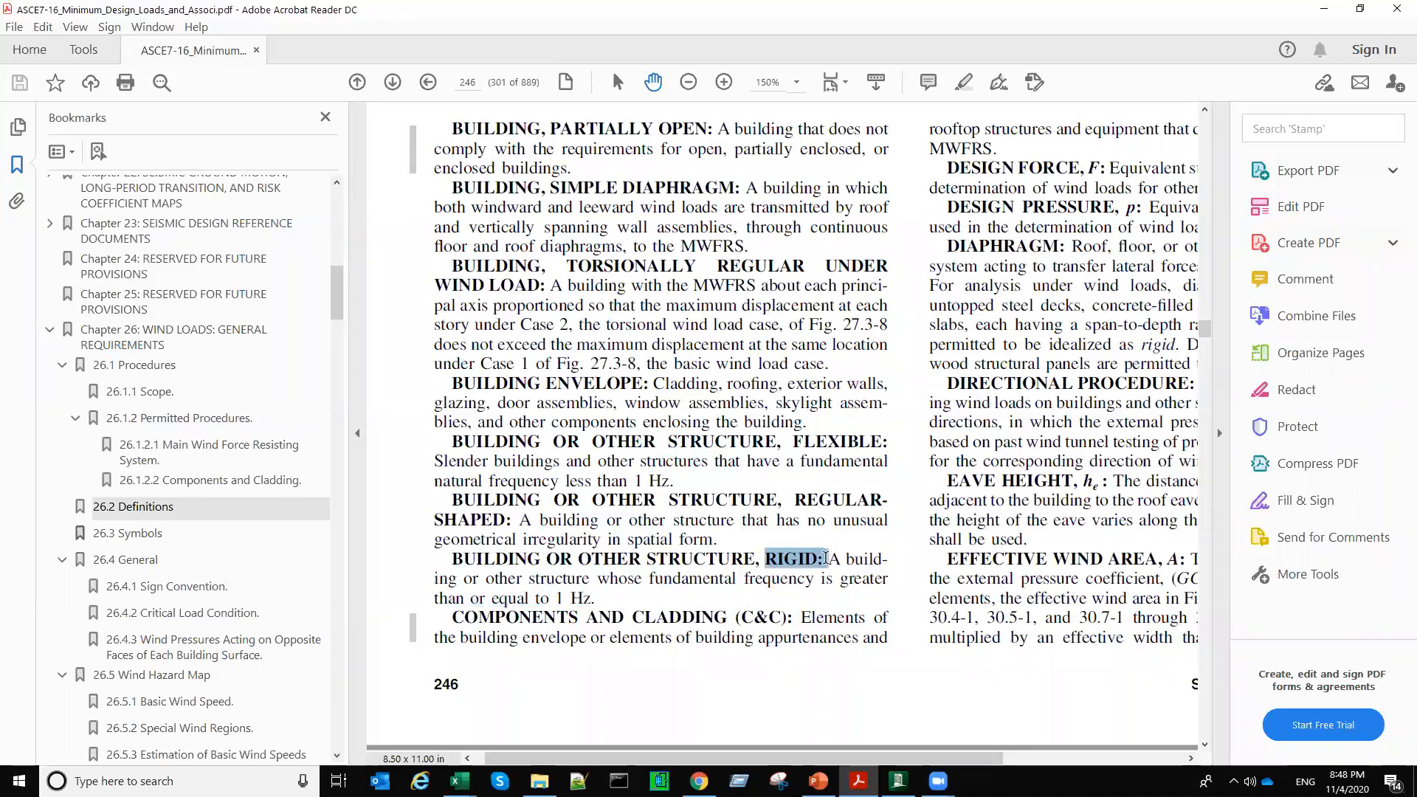
left_click_drag(794, 441, 884, 439)
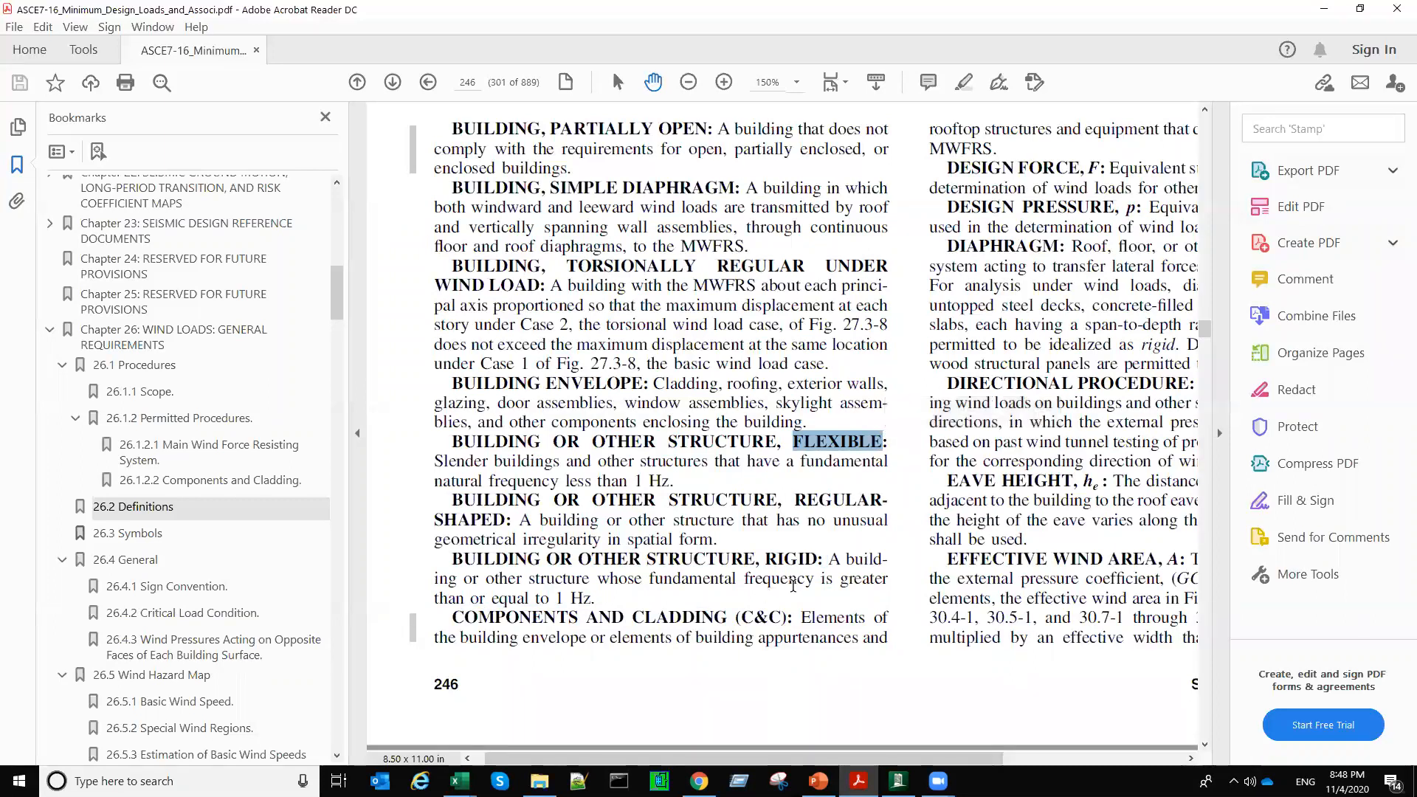
left_click_drag(555, 597, 592, 598)
left_click_drag(765, 559, 822, 561)
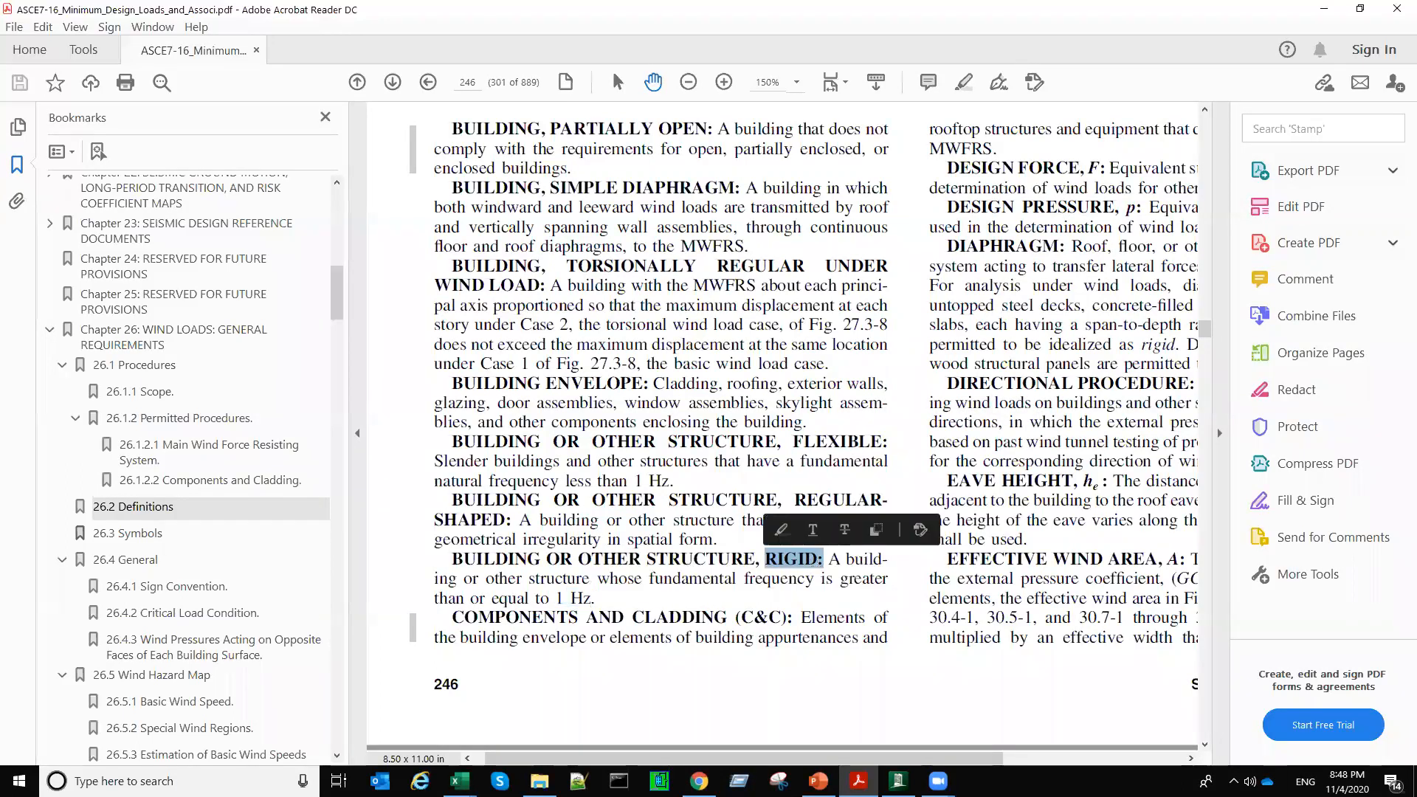
Step: Switch to RAM Elements and check the gust factor of the 120 km/h wind load definition
left_click(899, 781)
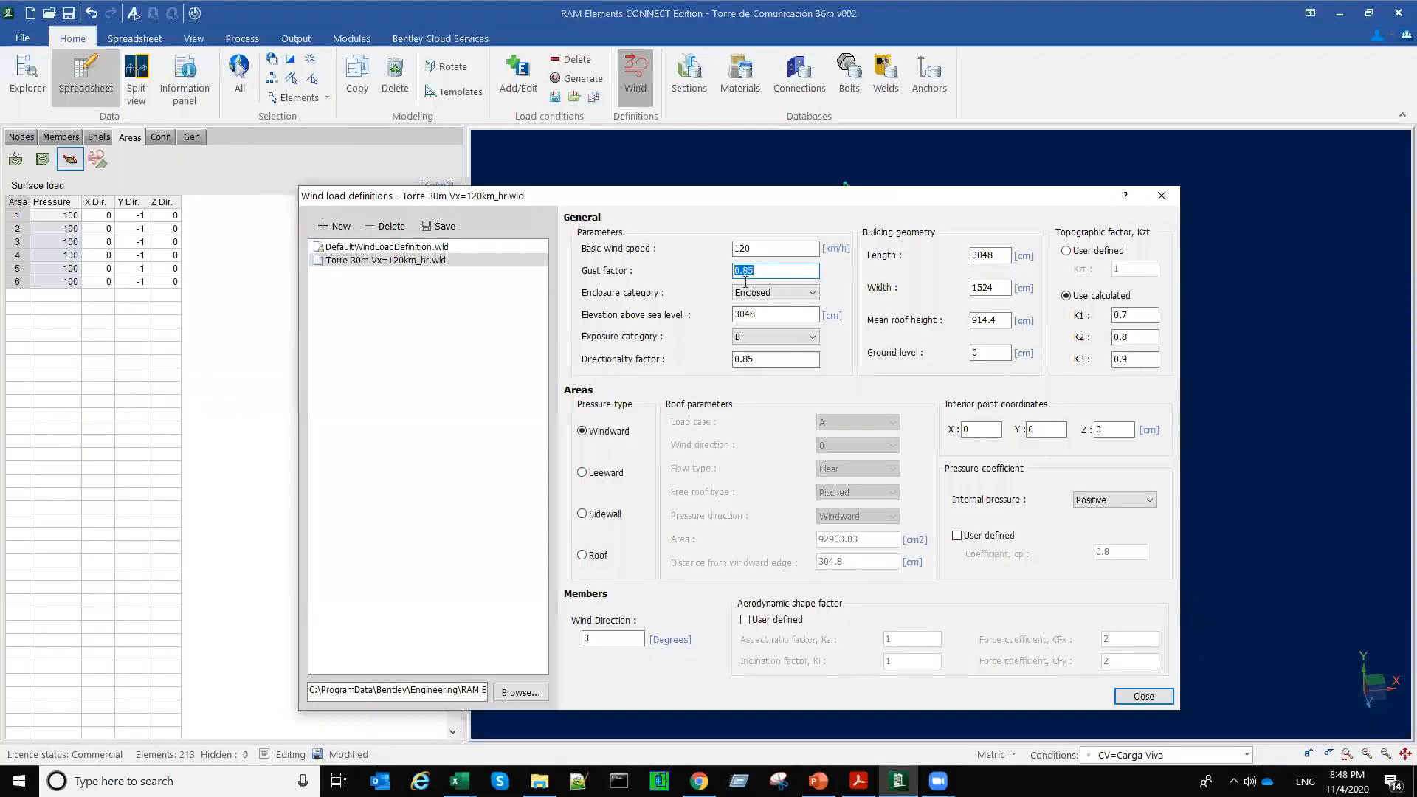
left_click(763, 271)
double_click(740, 272)
Step: Return to the ASCE 7-16 PDF and find section 29.4 Design Wind Loads: Other Structures in Chapter 29
left_click(859, 781)
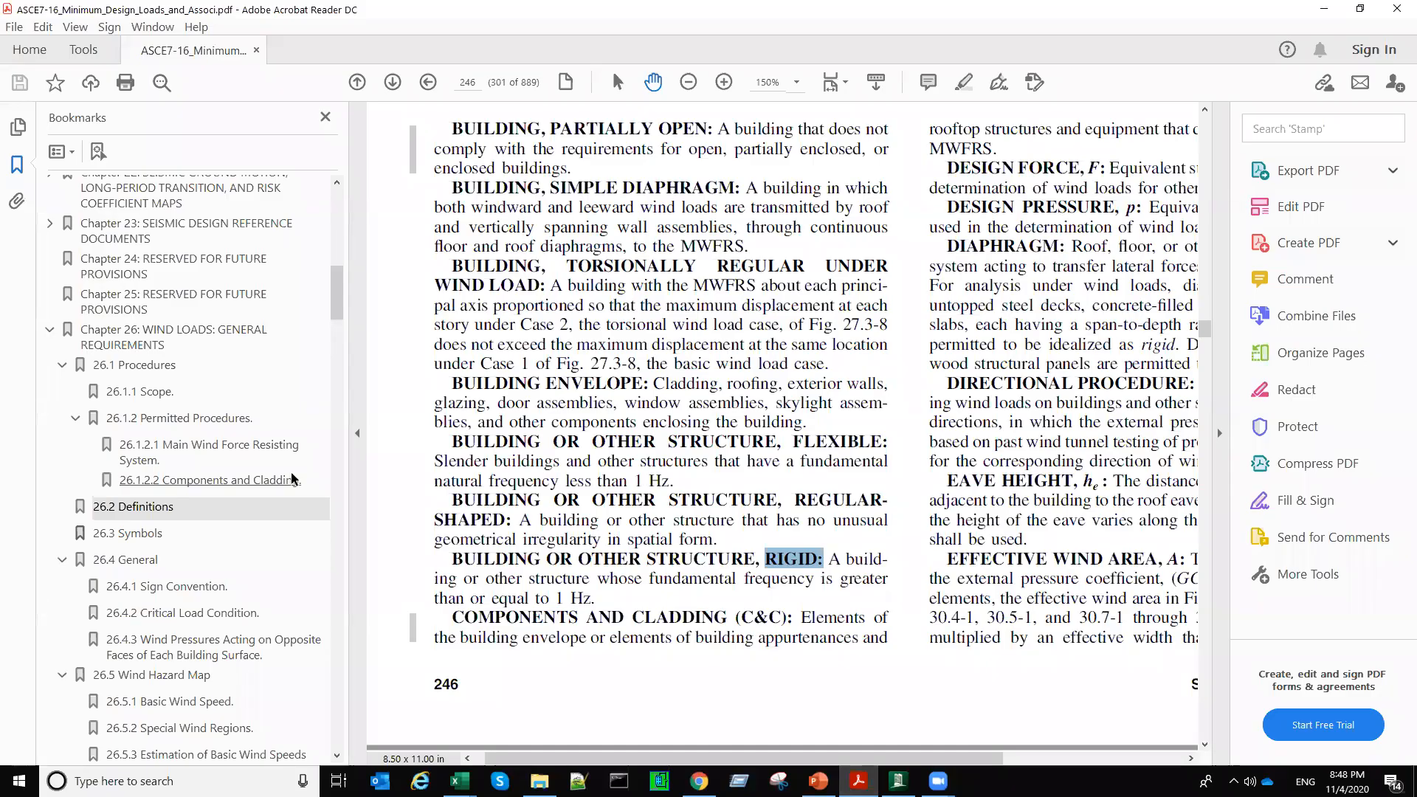
left_click(50, 332)
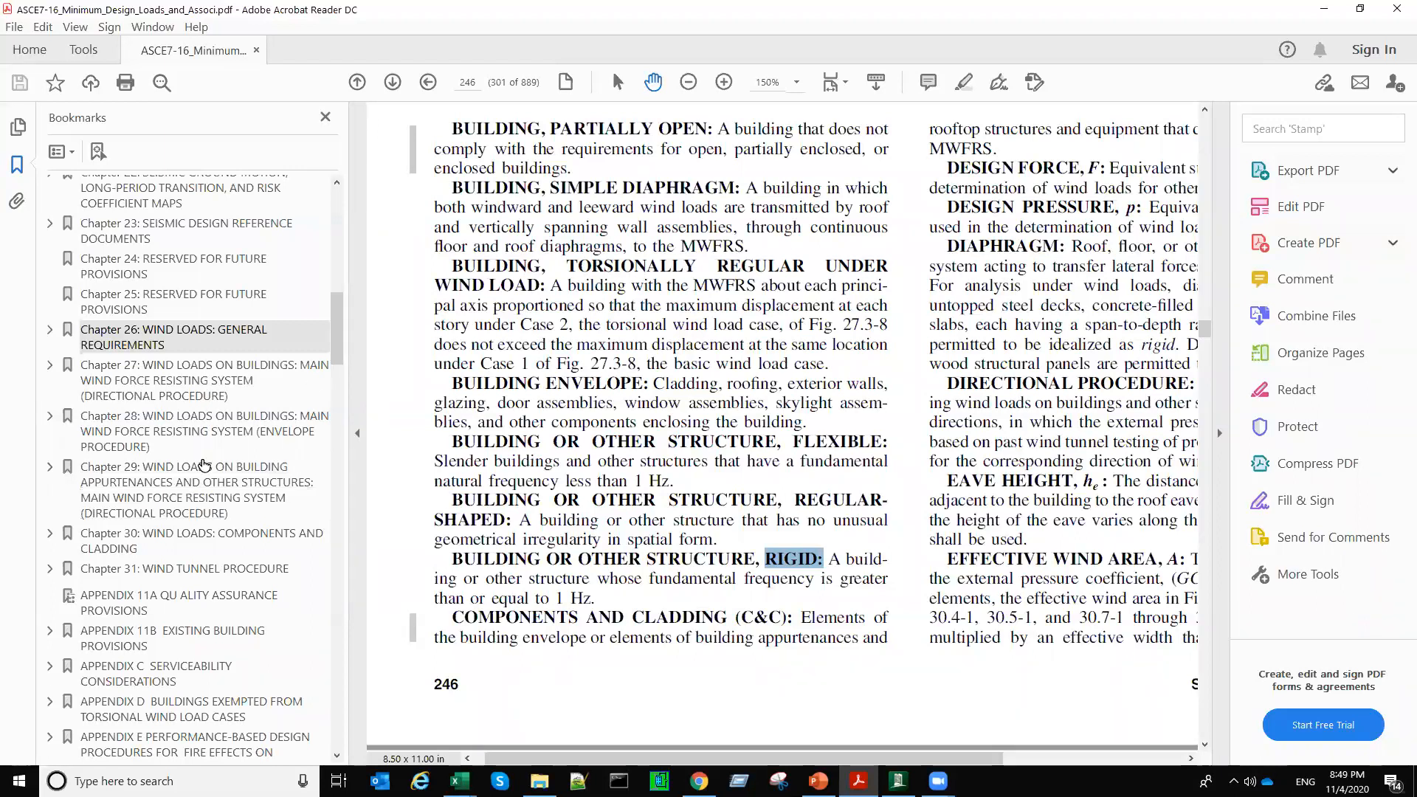
left_click(177, 471)
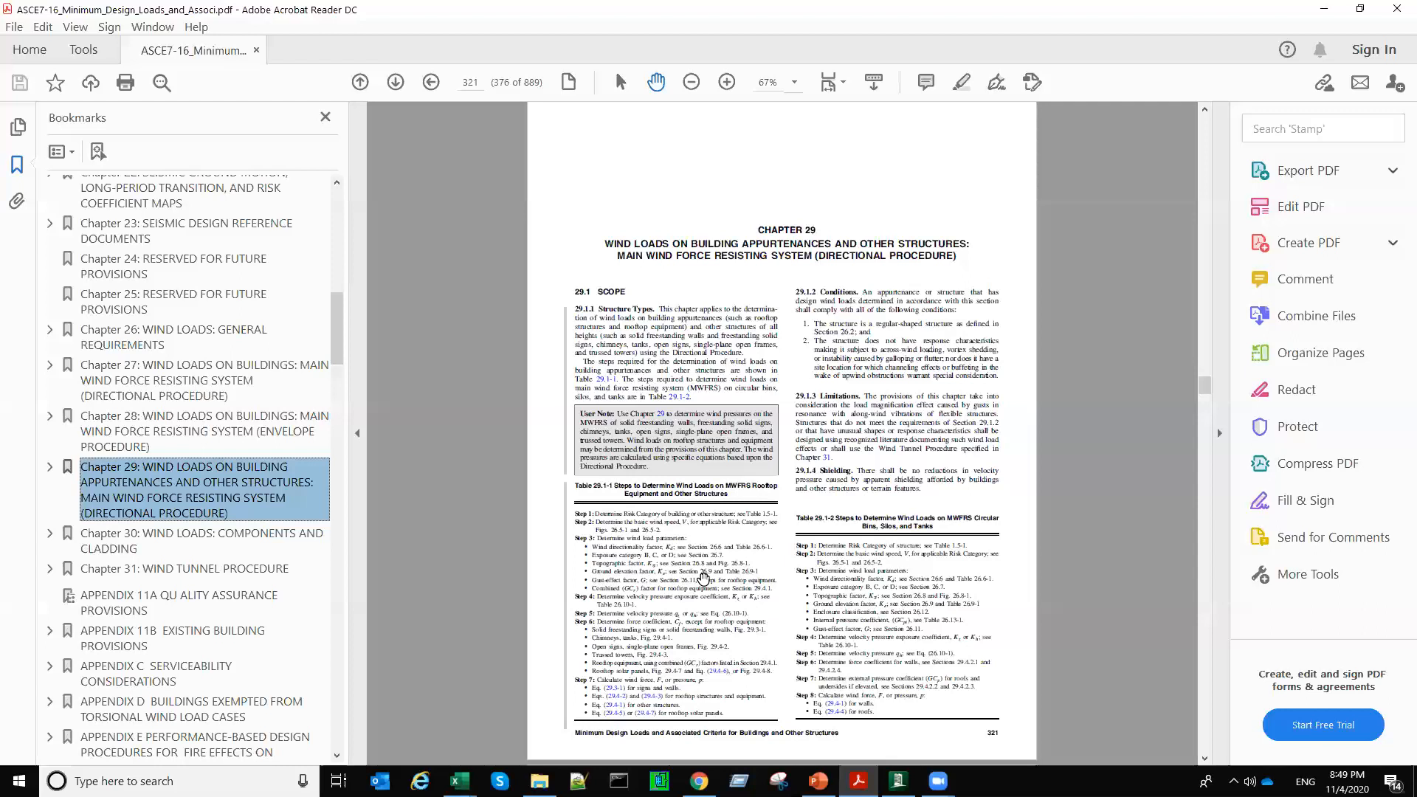
scroll(750, 548, "down", 8)
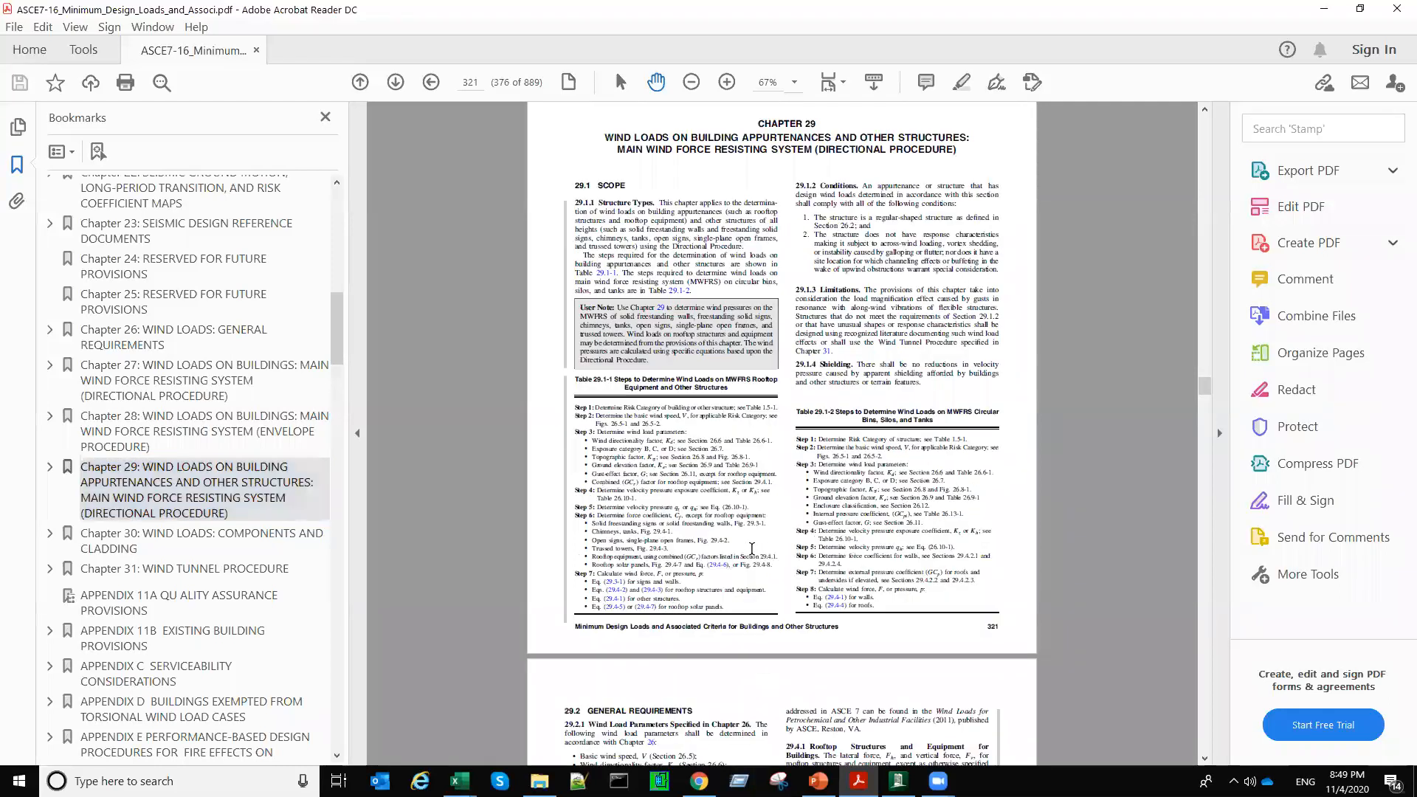
scroll(749, 547, "down", 3)
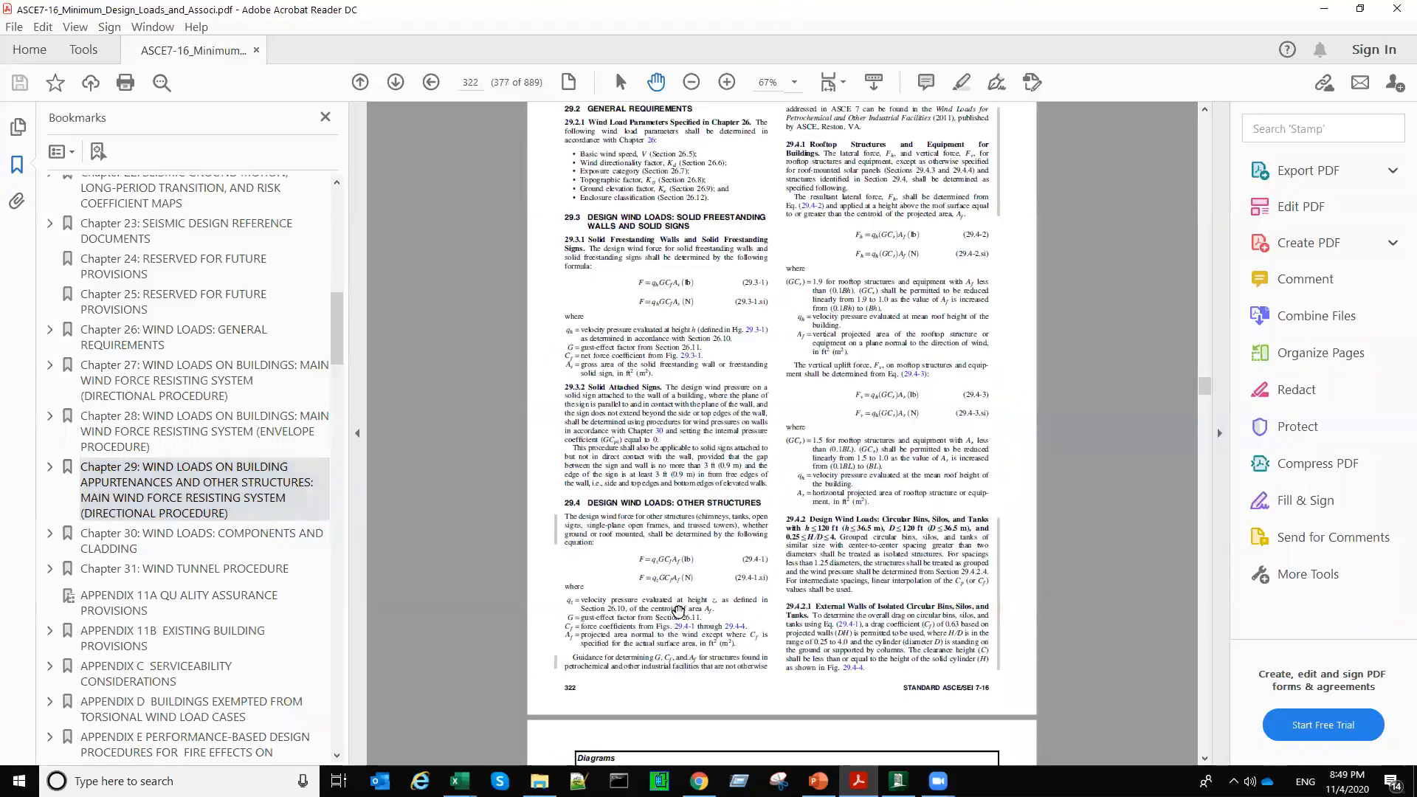
scroll(677, 609, "up", 1, "ctrl")
scroll(678, 610, "up", 3, "ctrl")
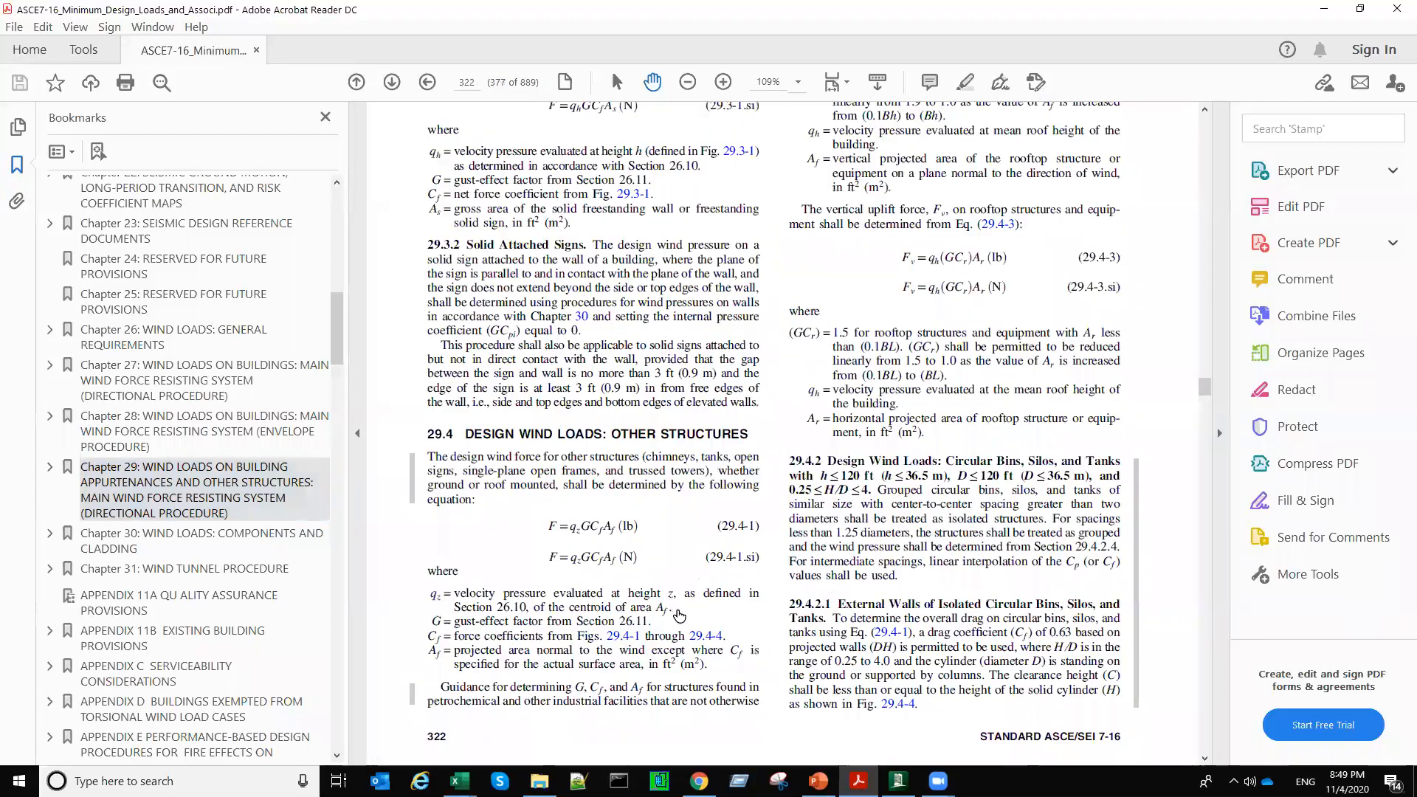
scroll(621, 530, "up", 1, "ctrl")
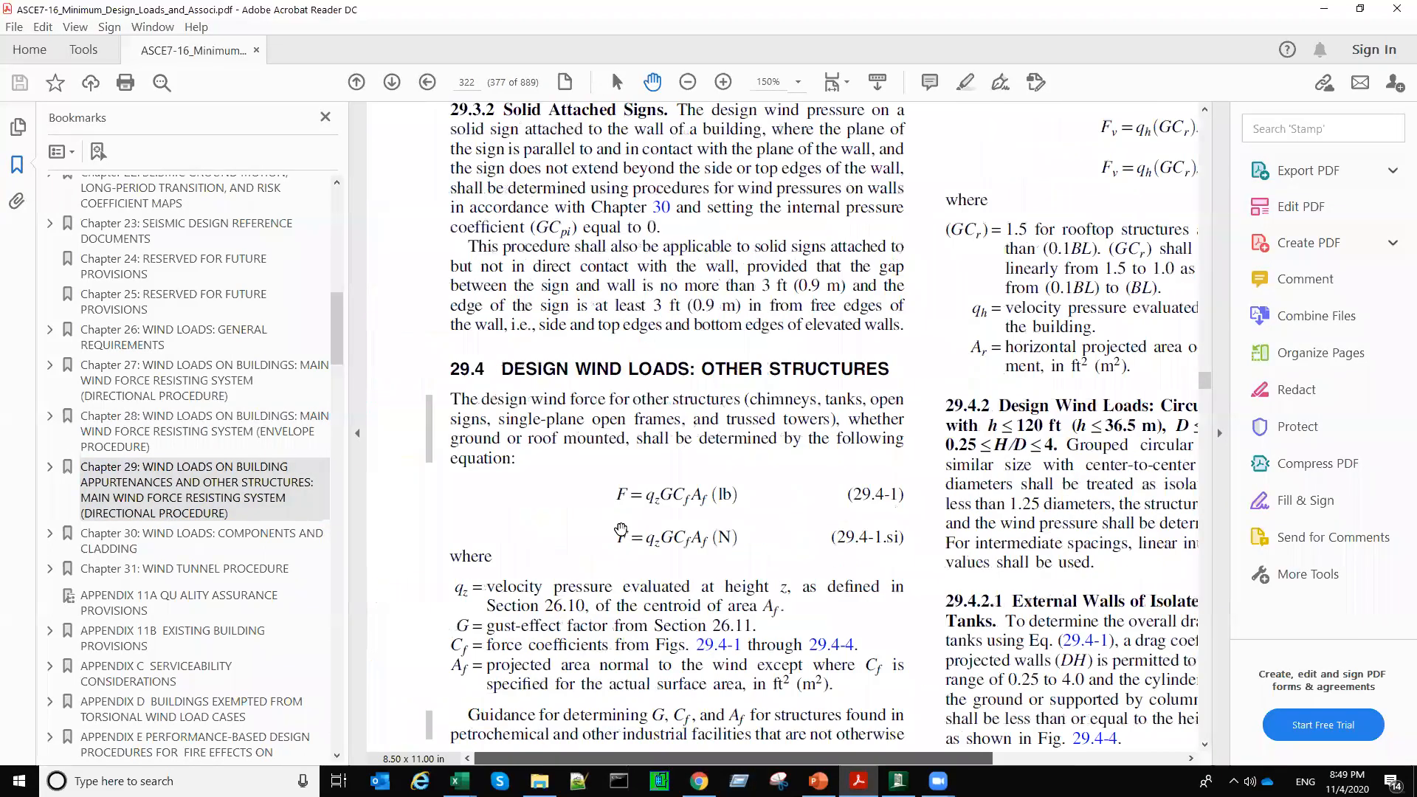
left_click_drag(740, 759, 713, 759)
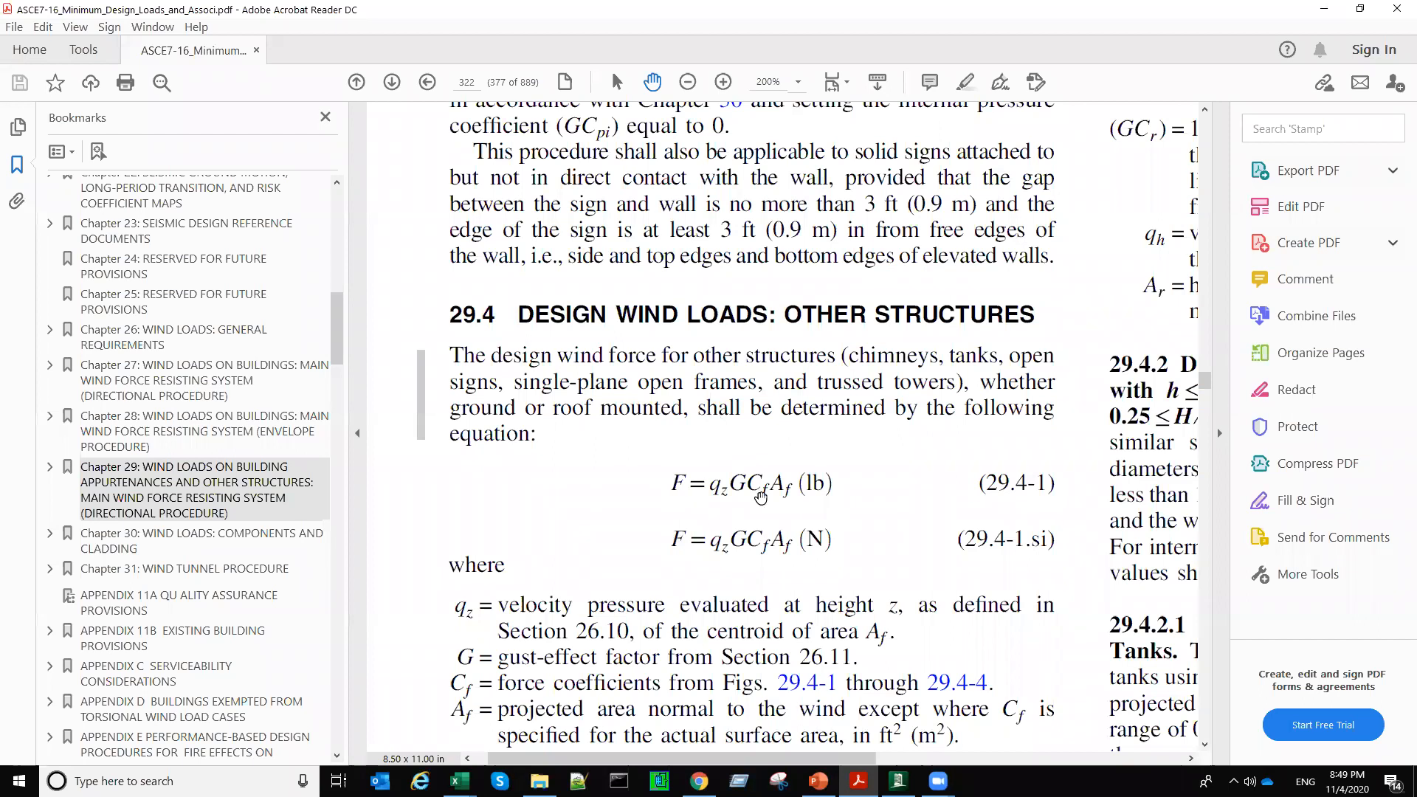
Step: Examine the design wind force equation 29.4-1, highlighting its terms G, Cf, Af and qz and the complete expression
left_click_drag(730, 484, 746, 487)
left_click_drag(746, 486, 764, 486)
left_click_drag(765, 485, 769, 489)
left_click_drag(772, 485, 794, 489)
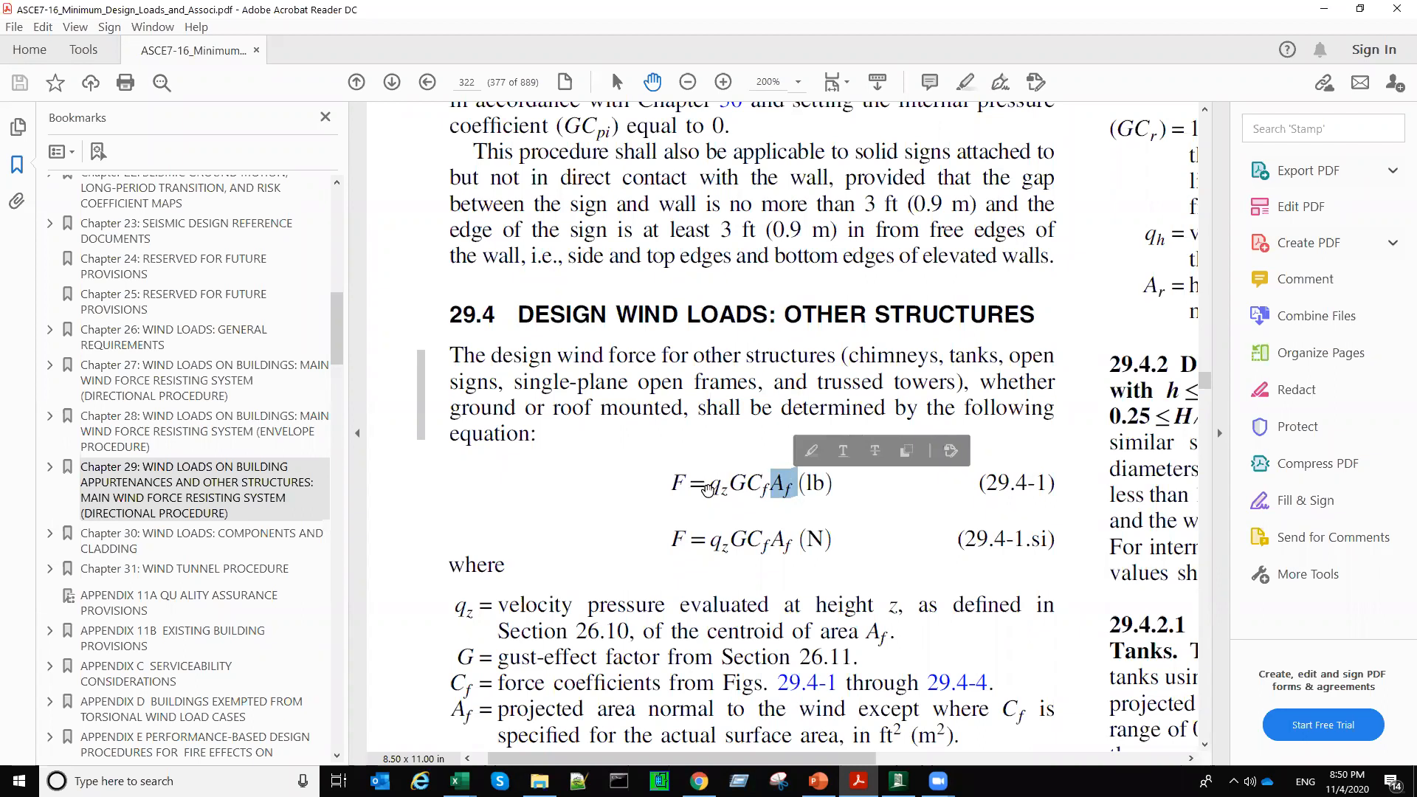
left_click_drag(711, 488, 728, 485)
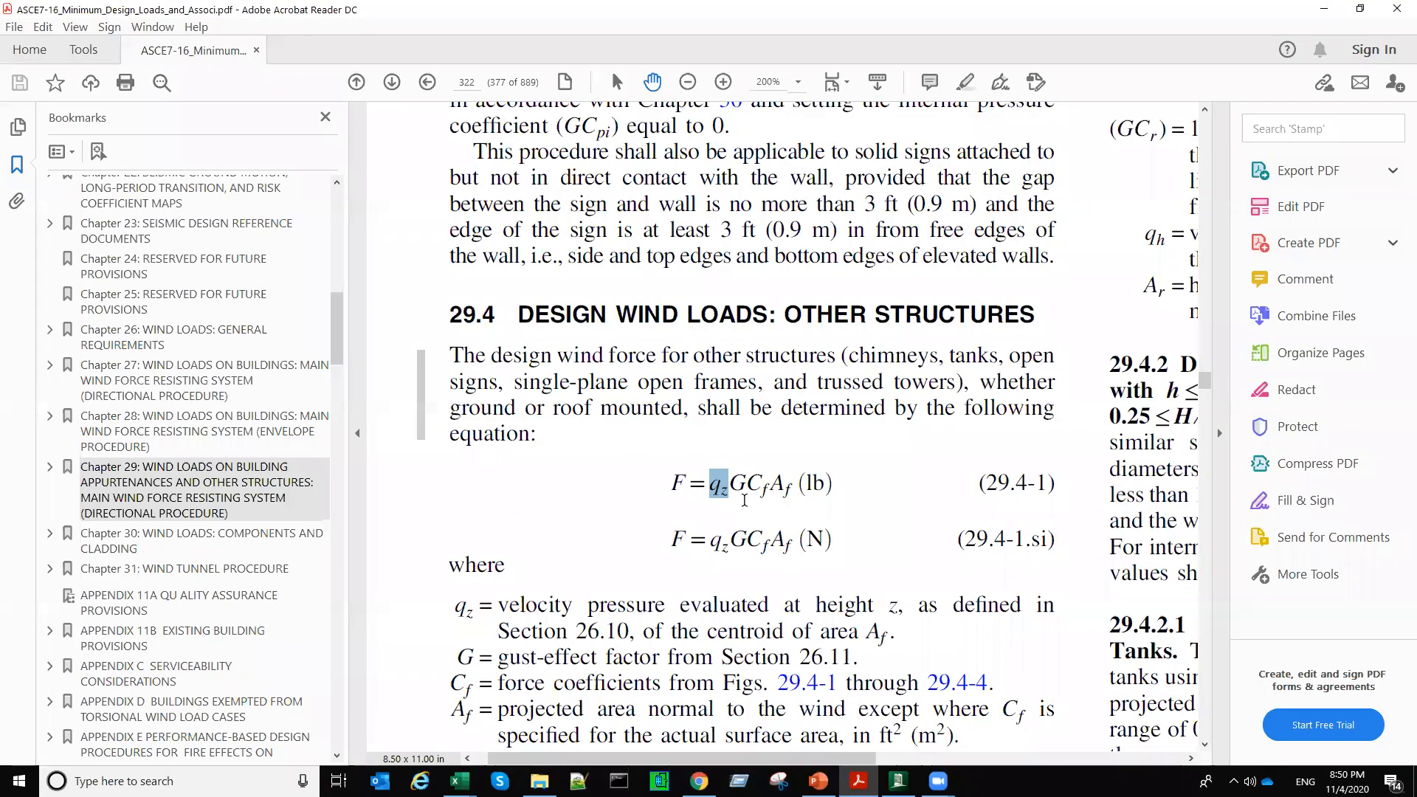
left_click(738, 494)
left_click_drag(667, 481, 814, 493)
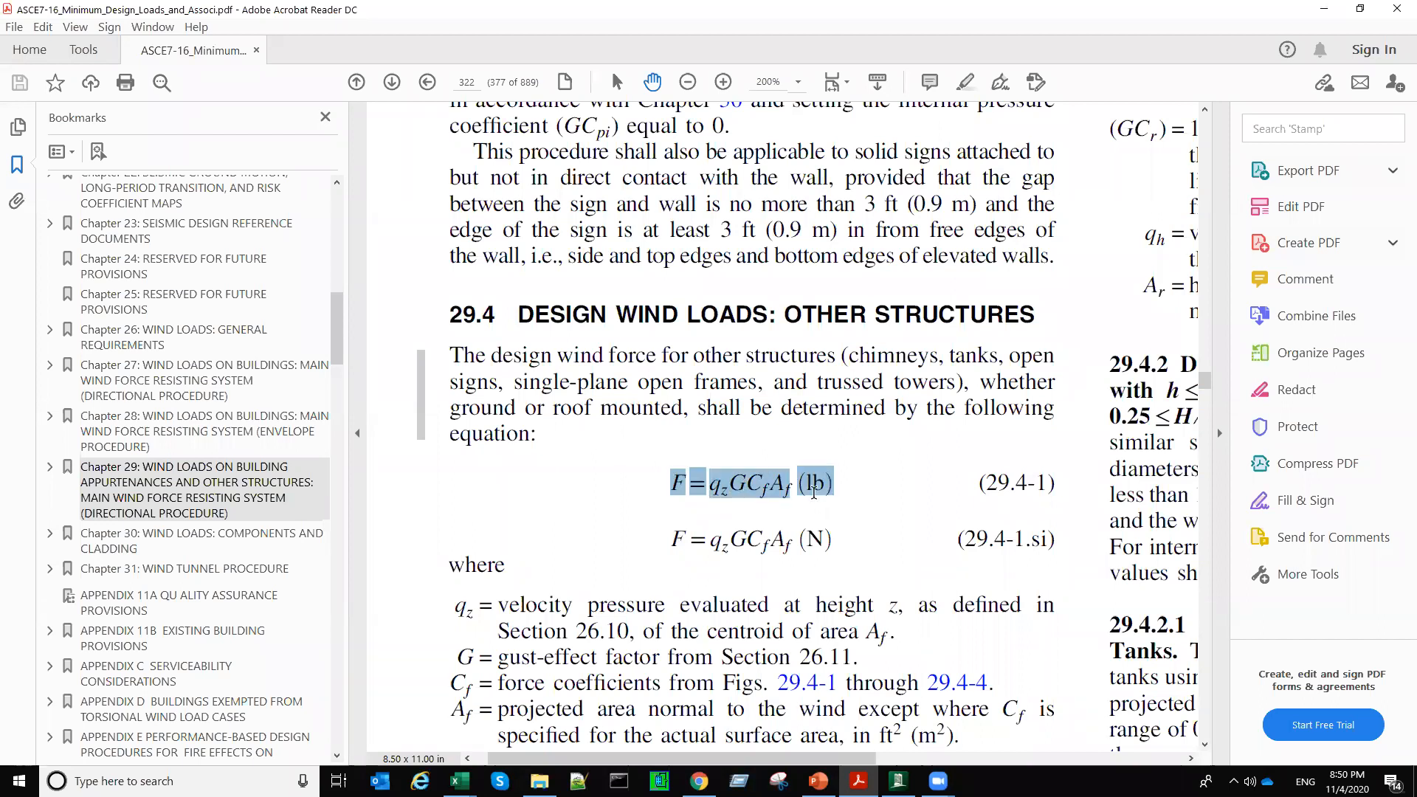
left_click(722, 491)
left_click_drag(711, 488, 732, 491)
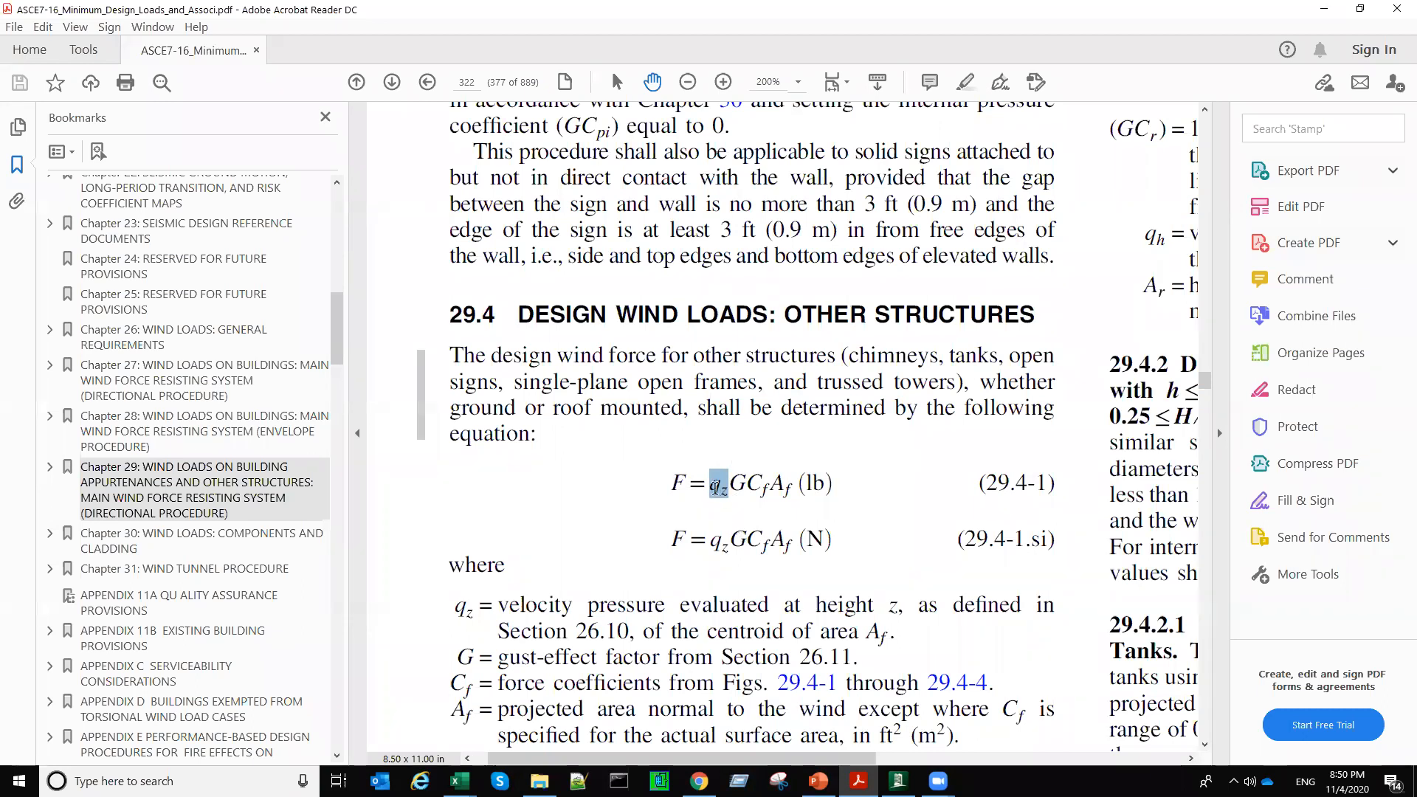
left_click(714, 489)
left_click_drag(714, 489, 795, 502)
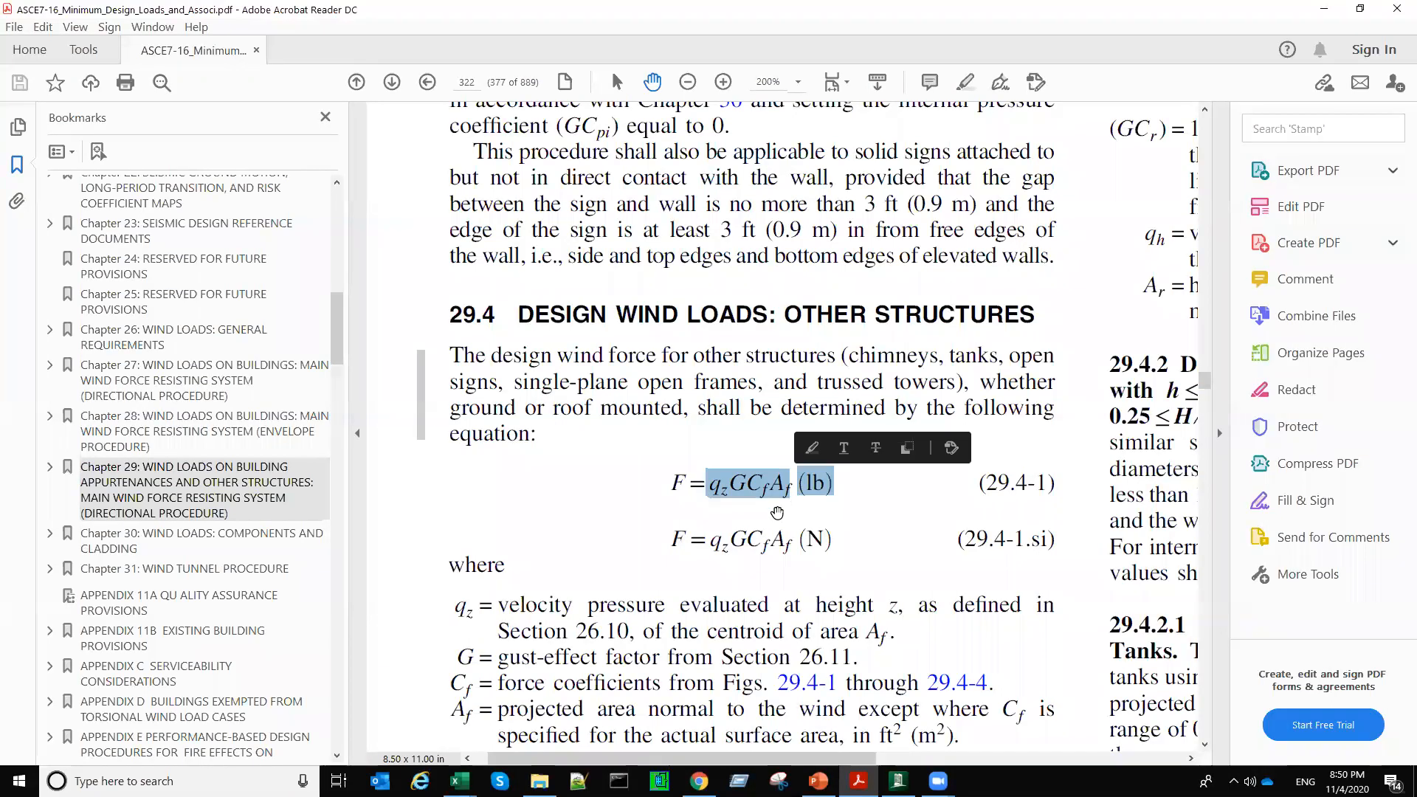
left_click(777, 512)
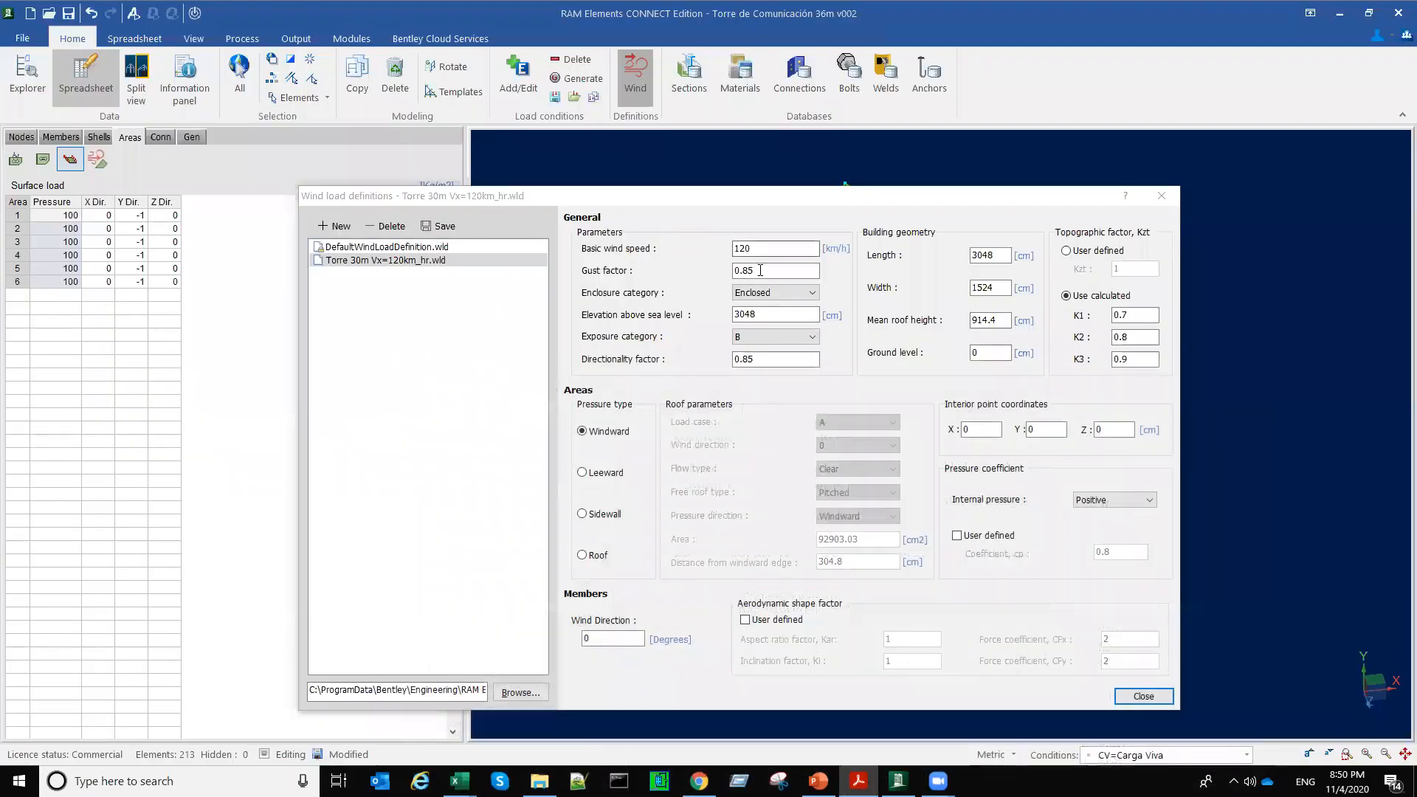
Step: Switch to RAM Elements, check the gust factor again, and close the wind load definitions to inspect the tower model
left_click_drag(758, 271, 712, 279)
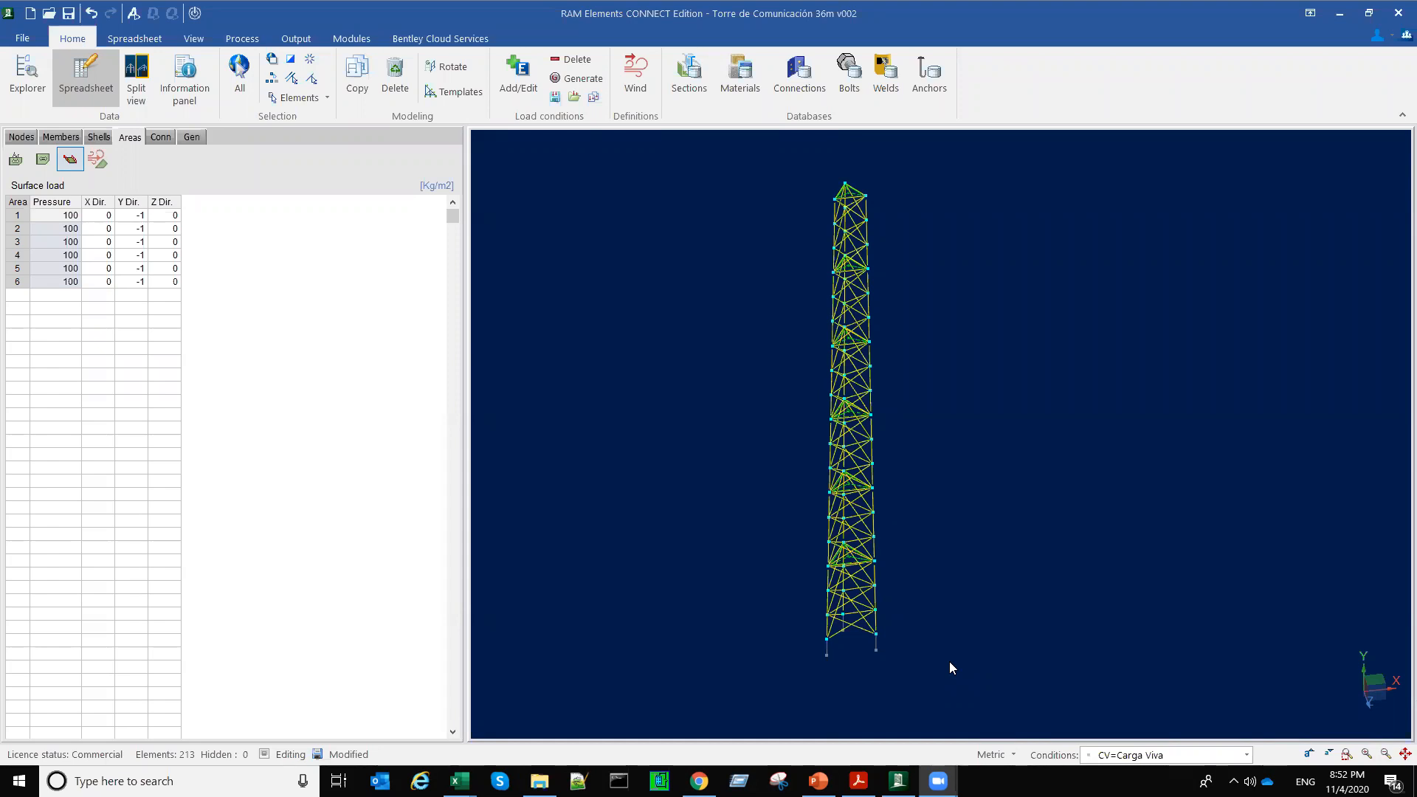
mouse_move(671, 298)
left_mouse_down()
mouse_move(731, 291)
mouse_move(677, 295)
left_mouse_up()
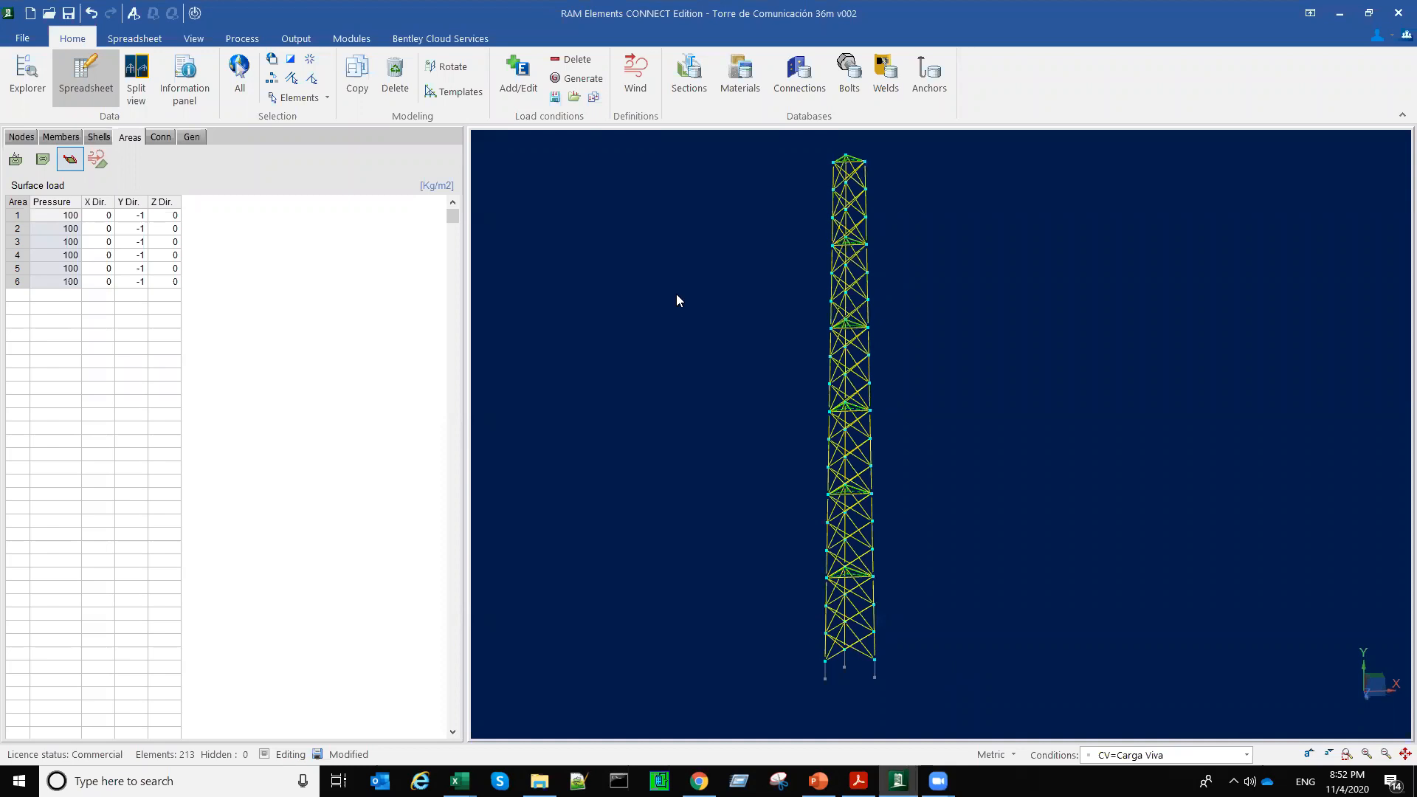
Step: Open the analysis settings, outline the Dynamic and Response Spectra section in red, and set the mass source to "Element self mass and node mass"
left_click(133, 14)
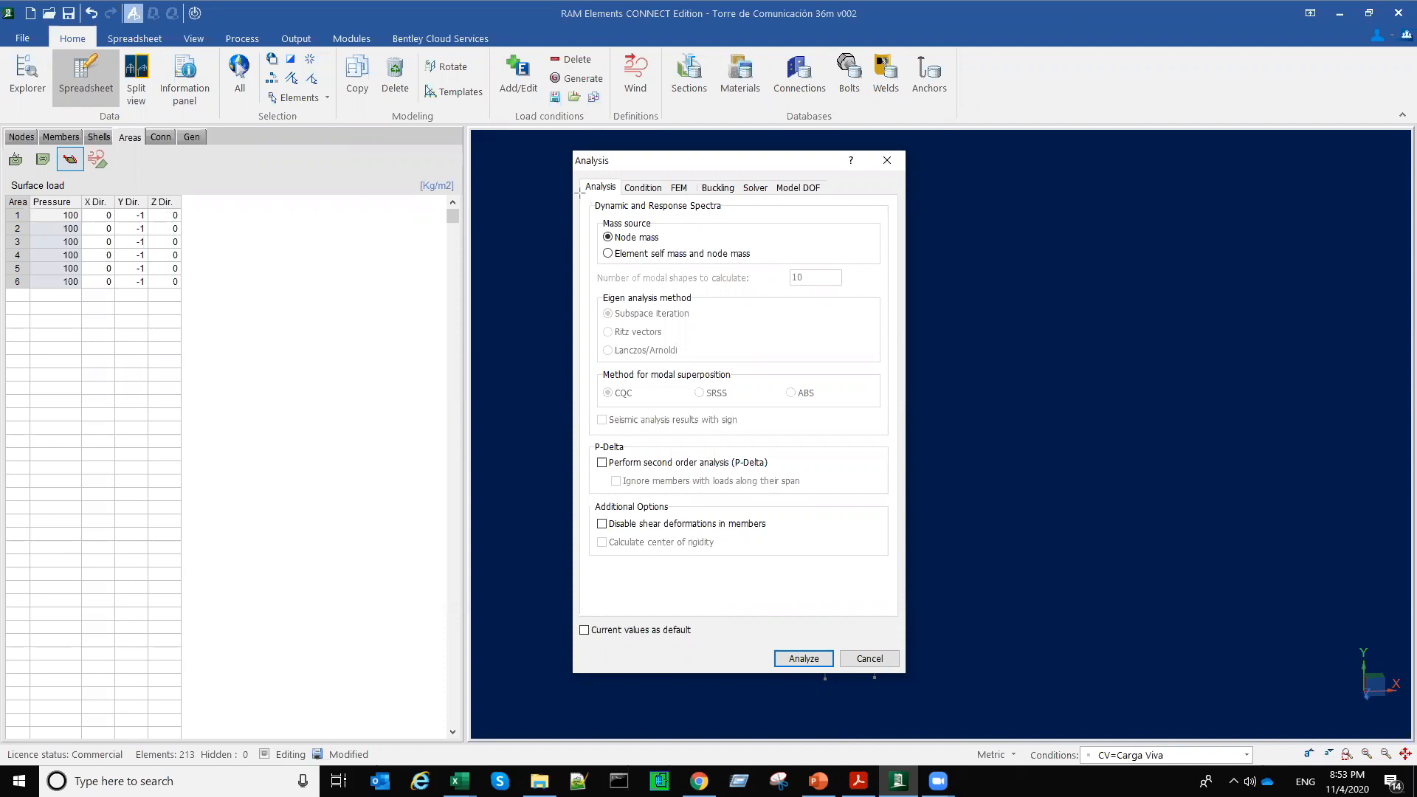
mouse_move(580, 193)
left_mouse_down()
mouse_move(917, 440)
mouse_move(896, 439)
left_mouse_up()
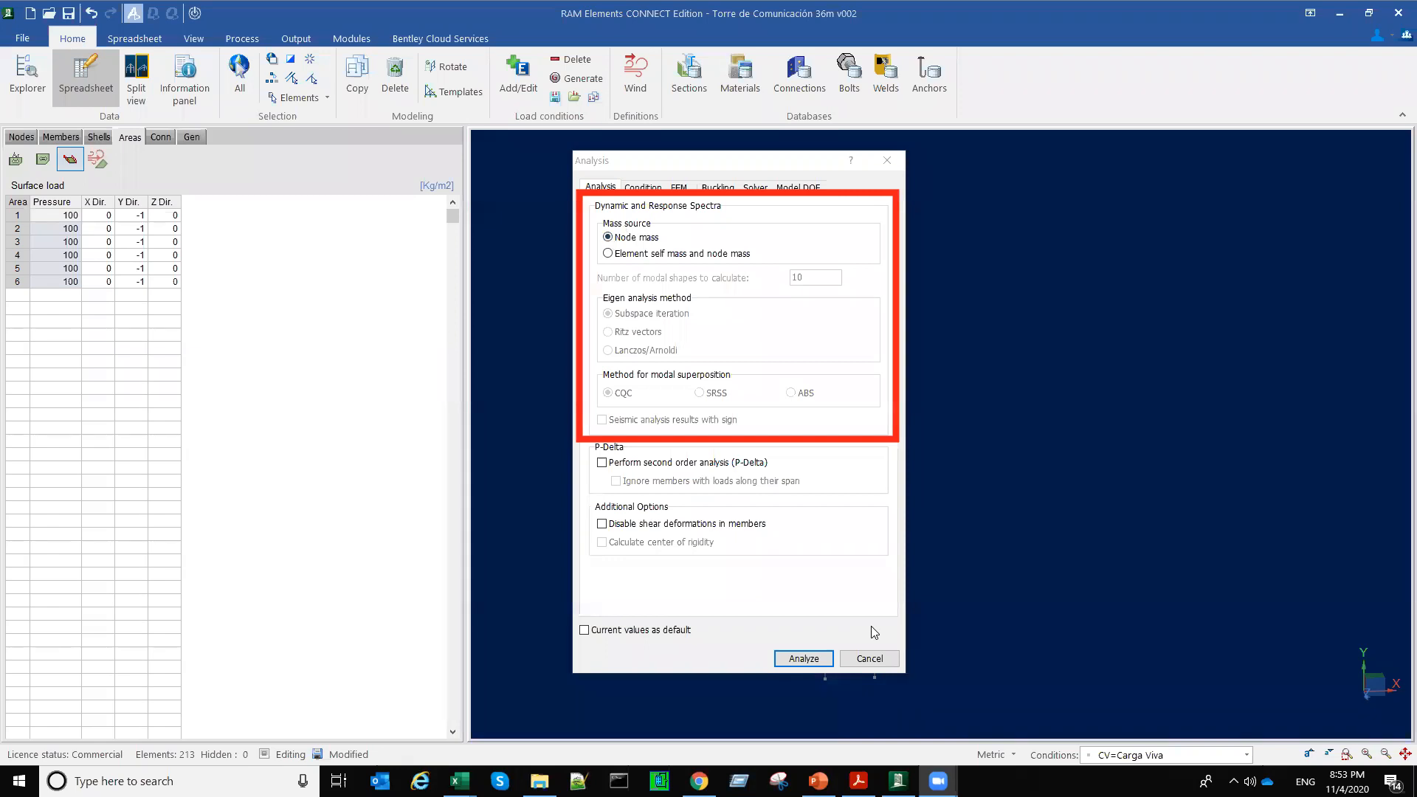
left_click(608, 254)
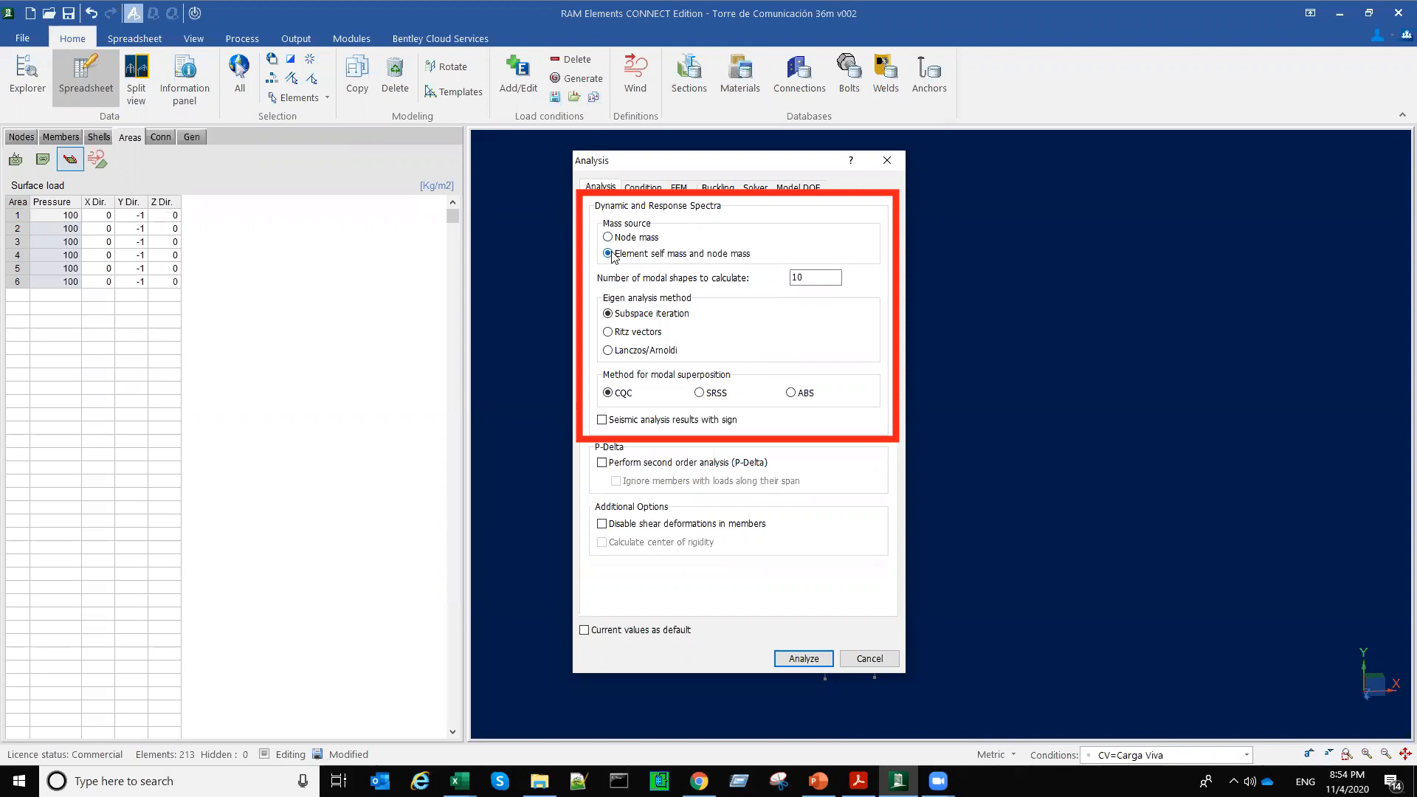
Step: Run the analysis, dismiss the information panel and open the dynamic analysis report at its mode frequencies
left_click(803, 659)
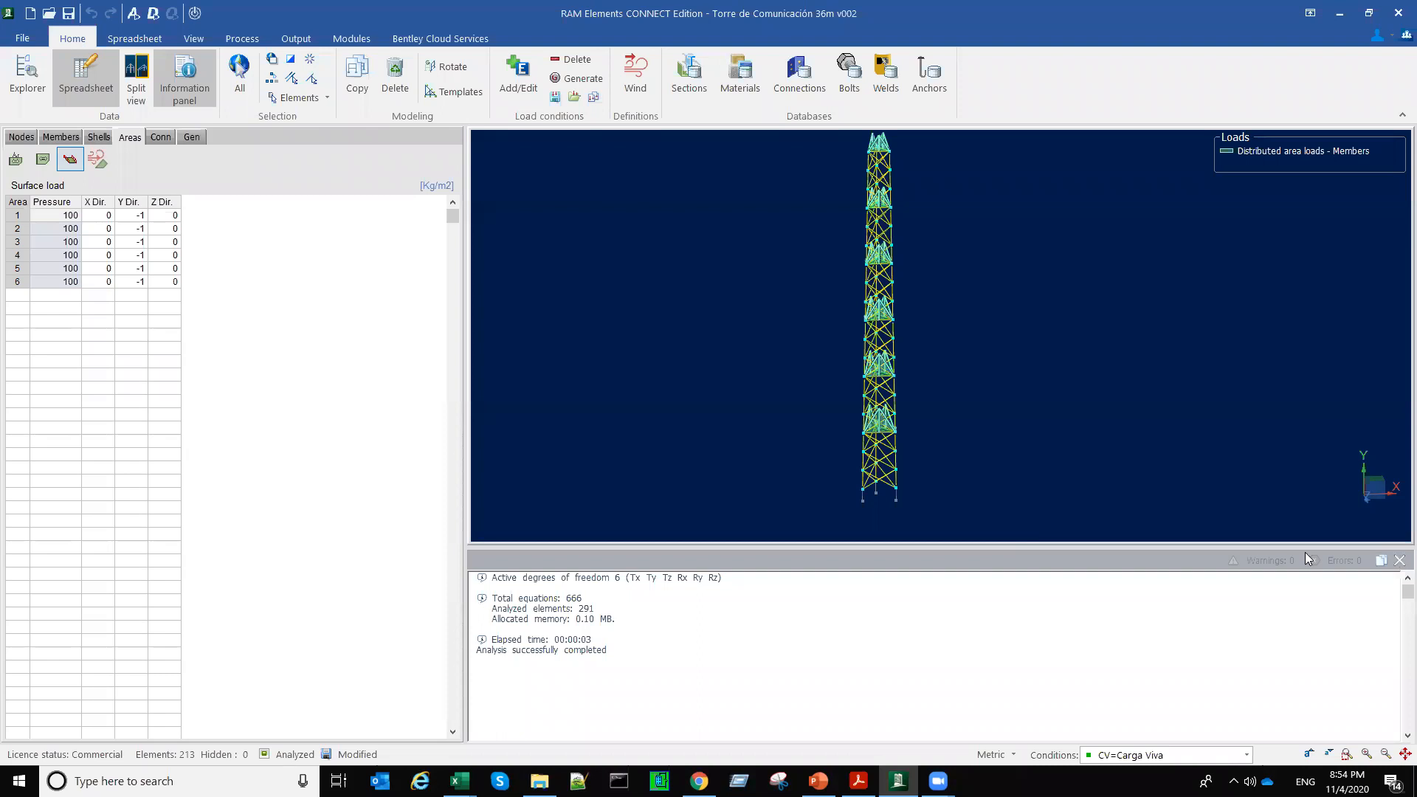
left_click(1399, 560)
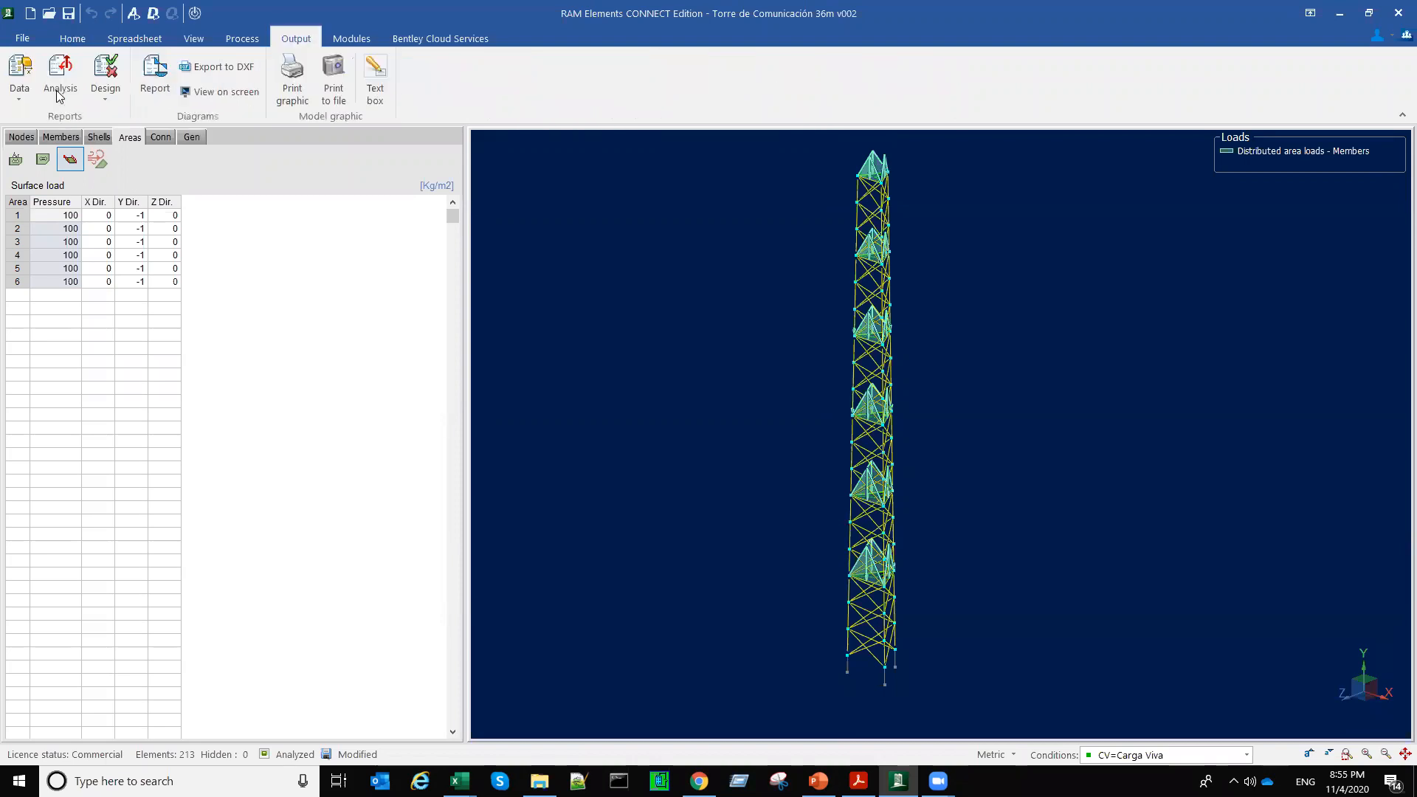
left_click(58, 97)
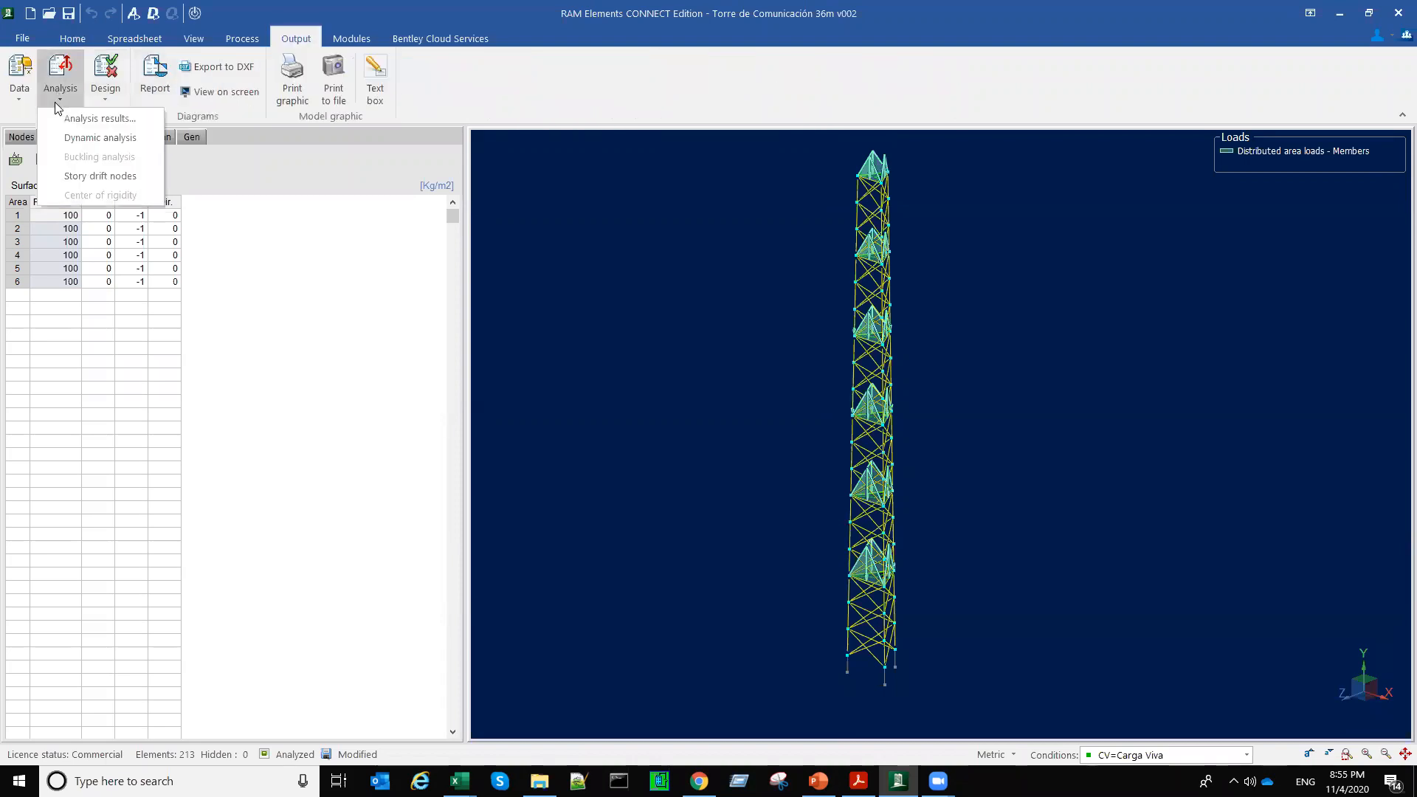
left_click(130, 144)
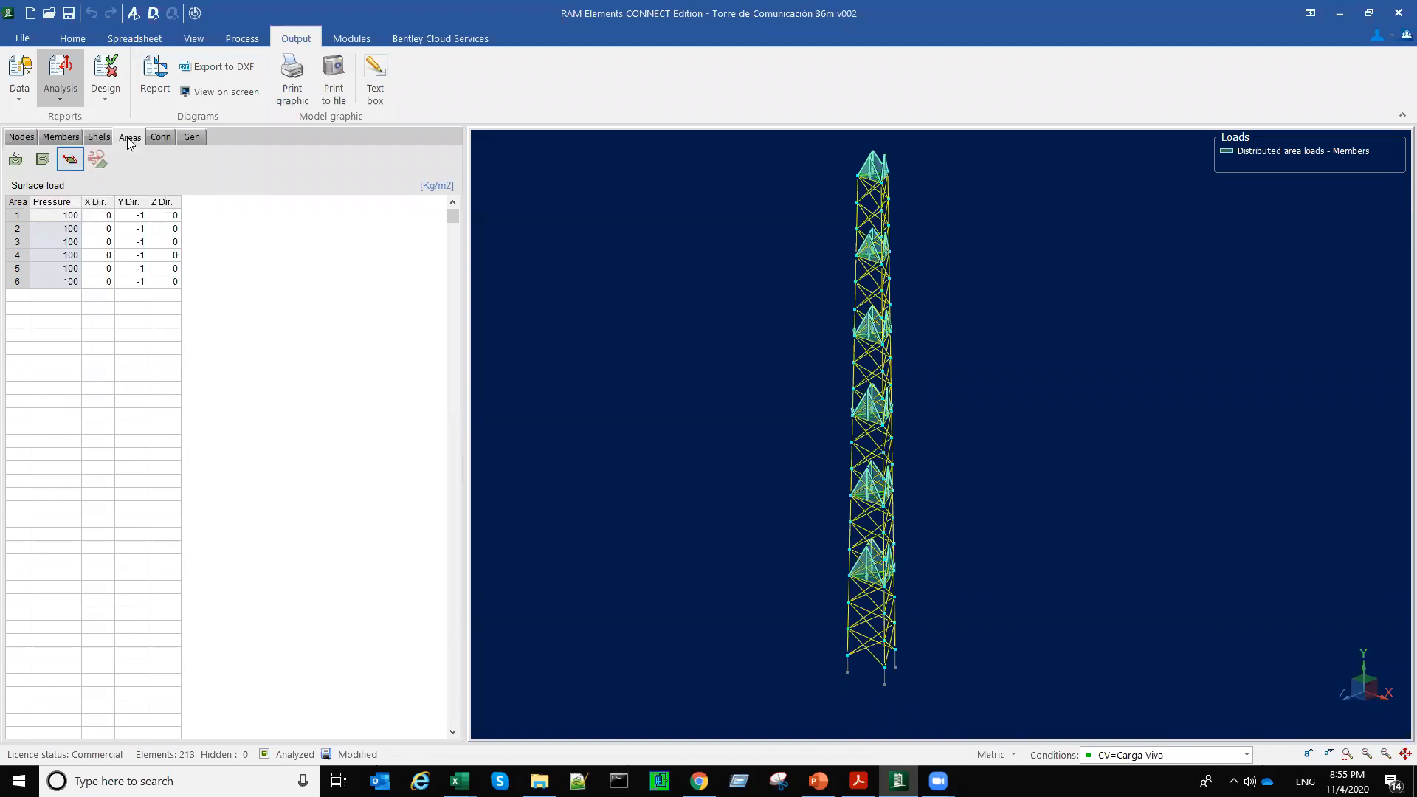
scroll(405, 445, "down", 3)
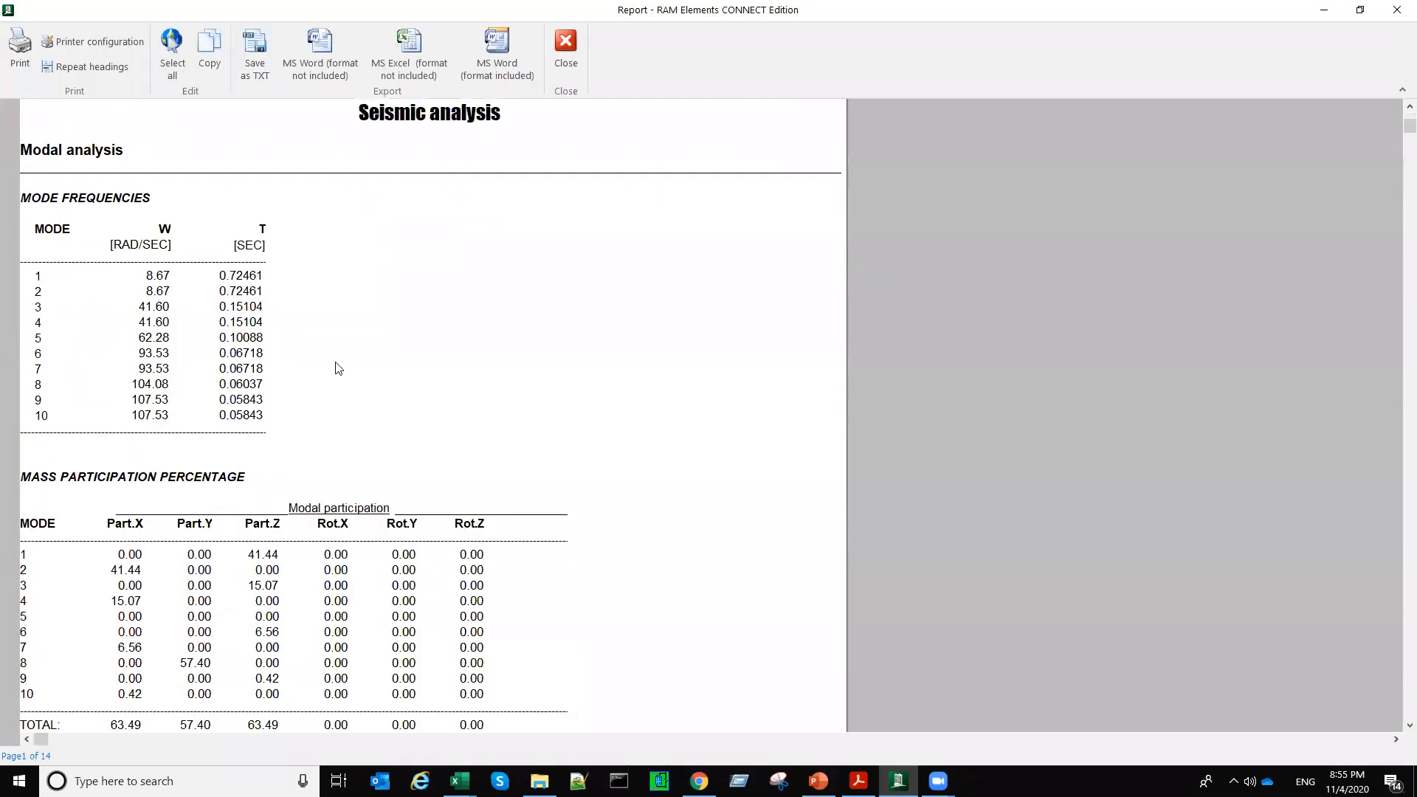
Step: Highlight the ten mode rows in the mode frequencies table and annotate the report with "f = 1/T"
left_click_drag(257, 282, 249, 406)
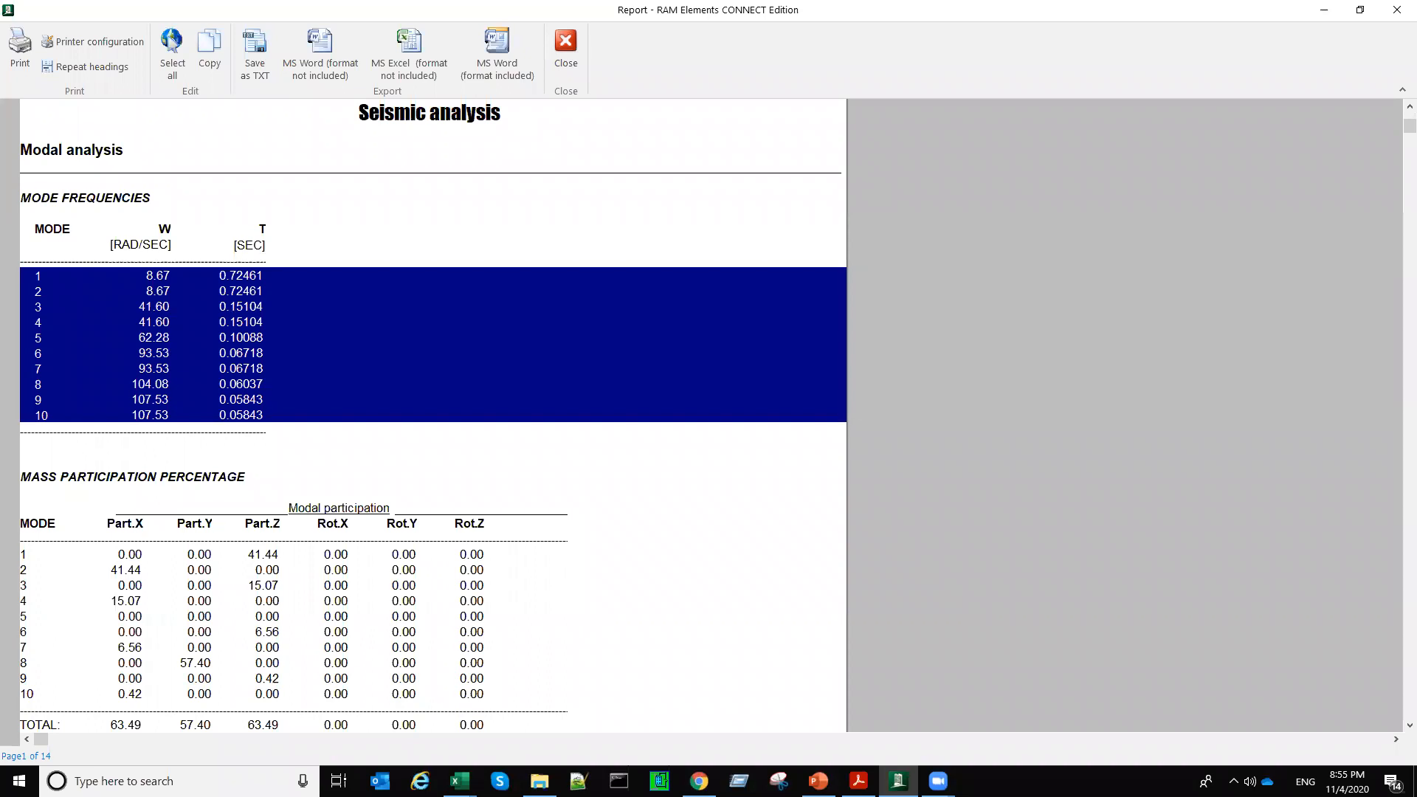
left_click(385, 245)
type("f")
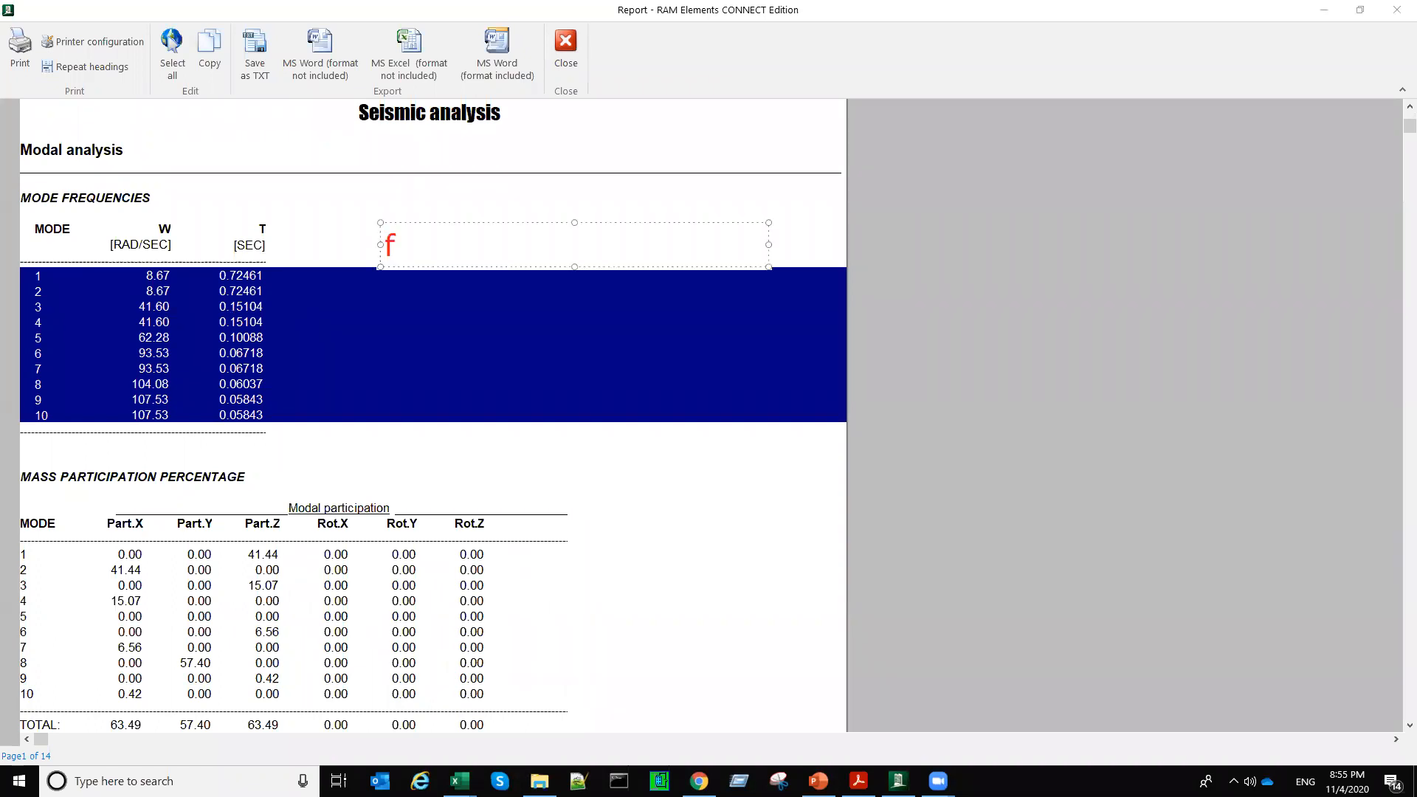
type(" = 1/T")
left_click(669, 442)
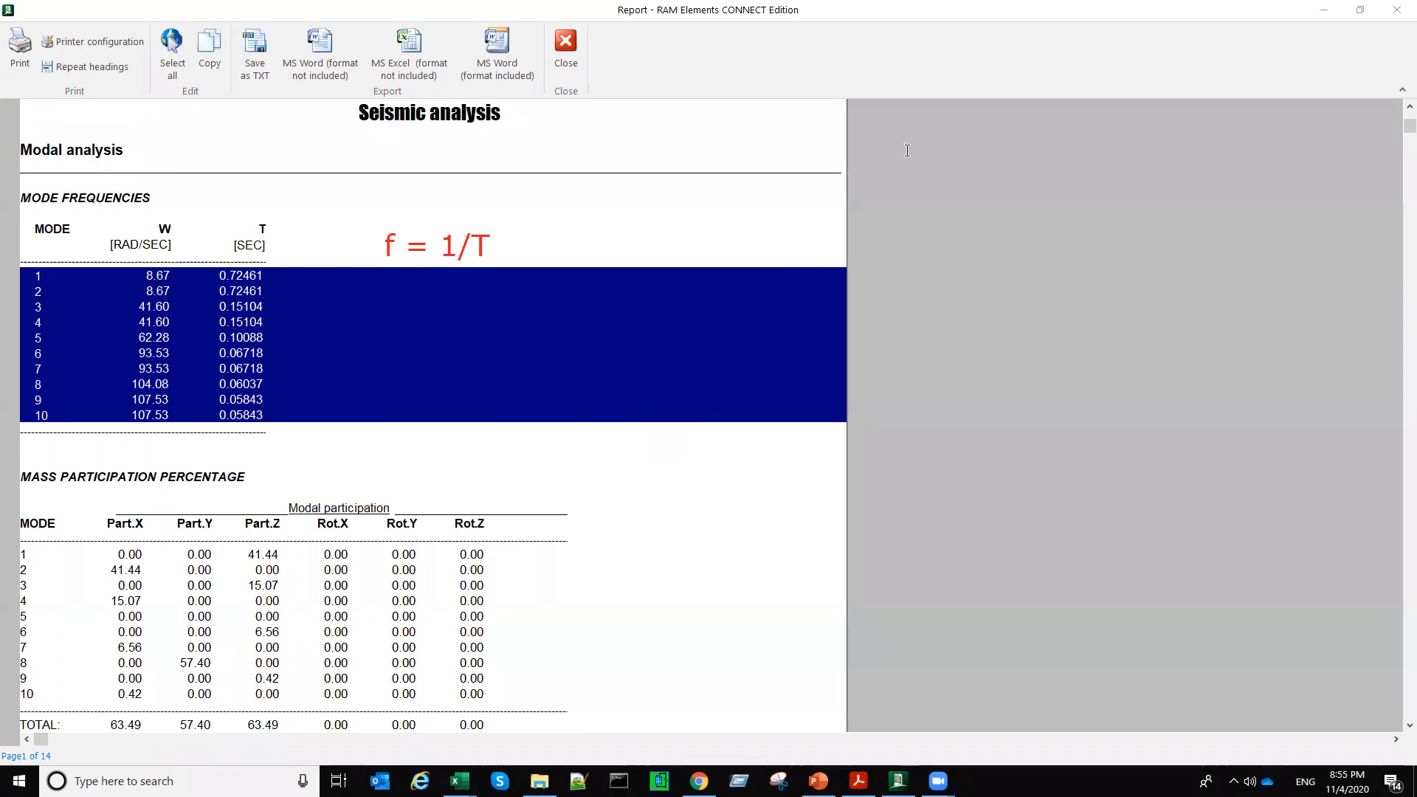
Step: Highlight the mode 1 row and compute its frequency as 1 ÷ 0.7246 in Calculator
left_click(37, 276)
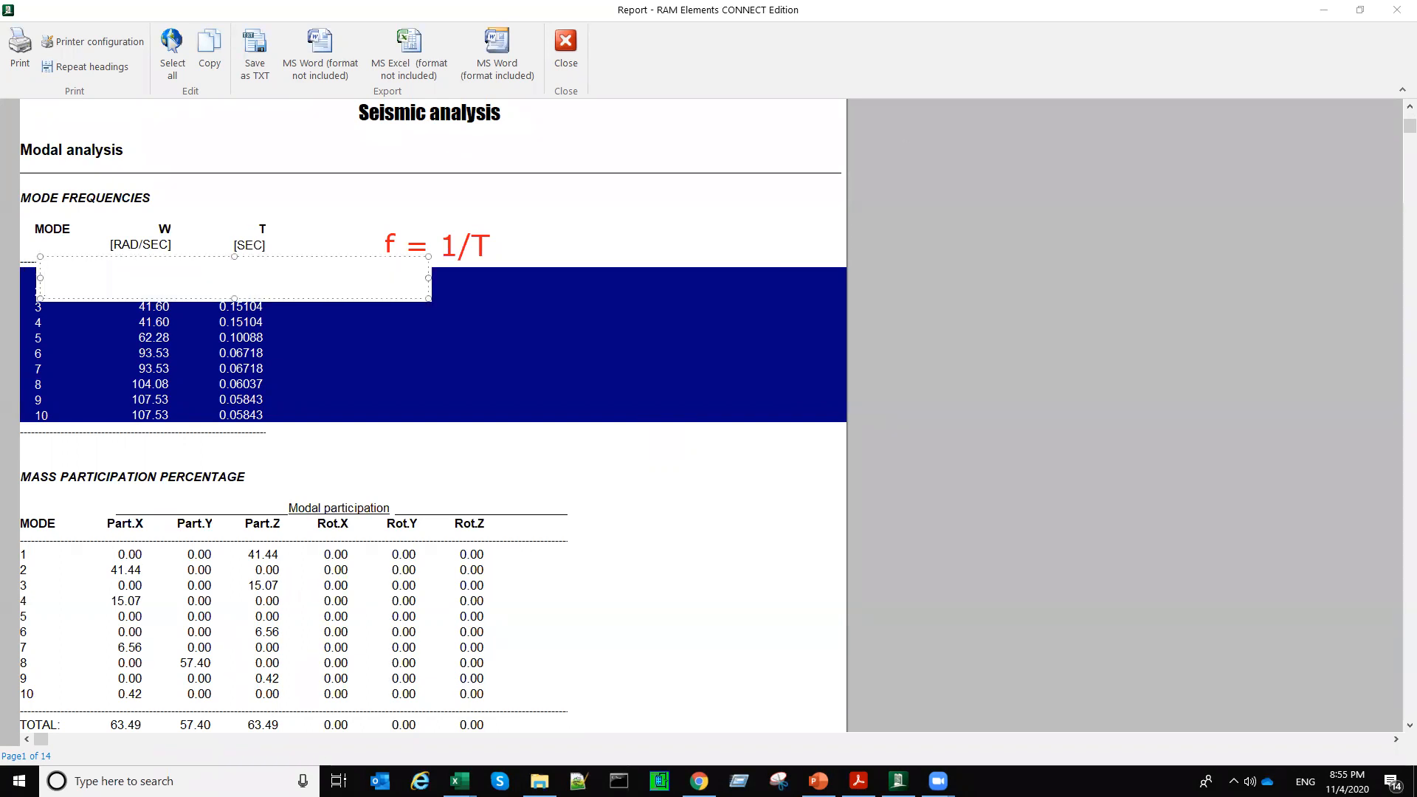
key("Escape")
left_click(147, 369)
left_click(39, 277)
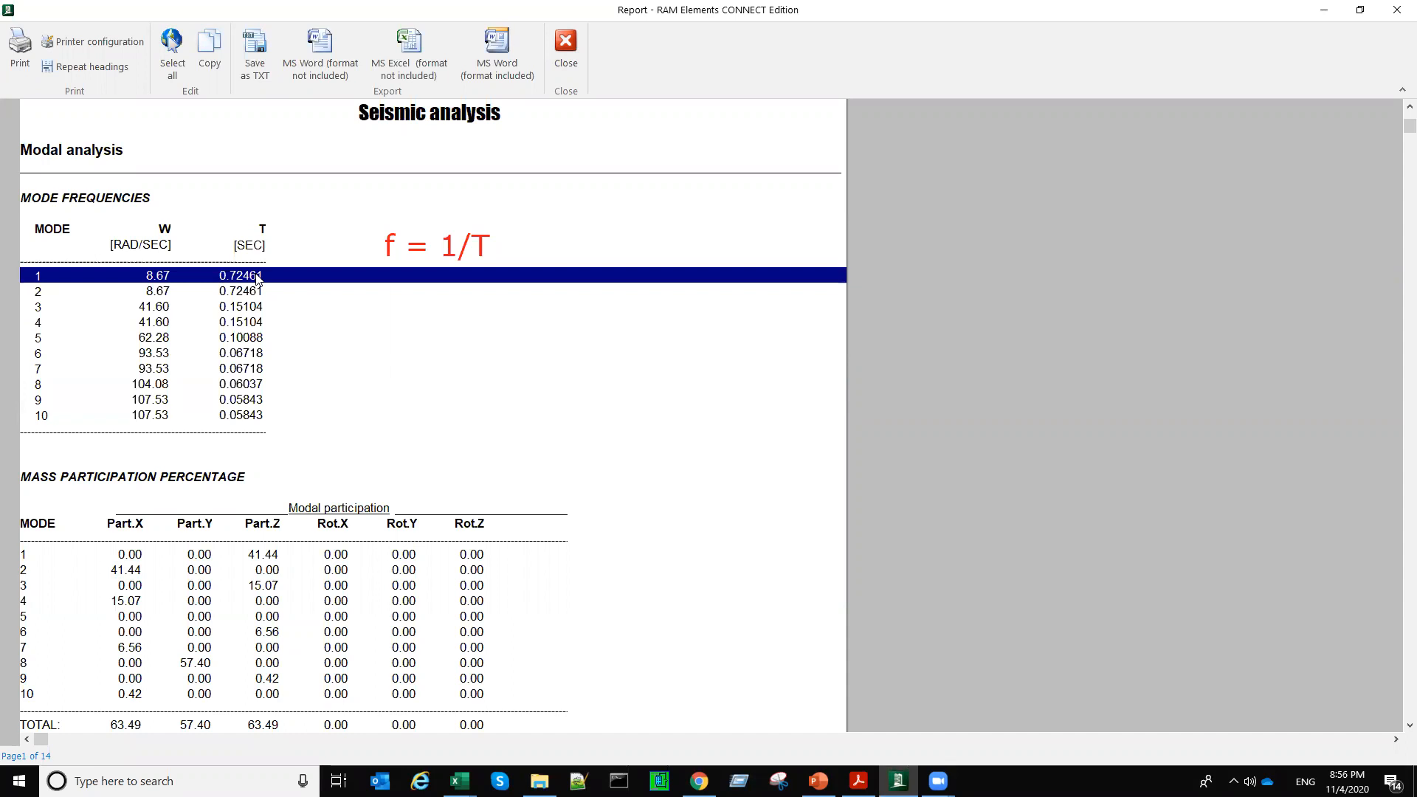
key("XF86Calculator")
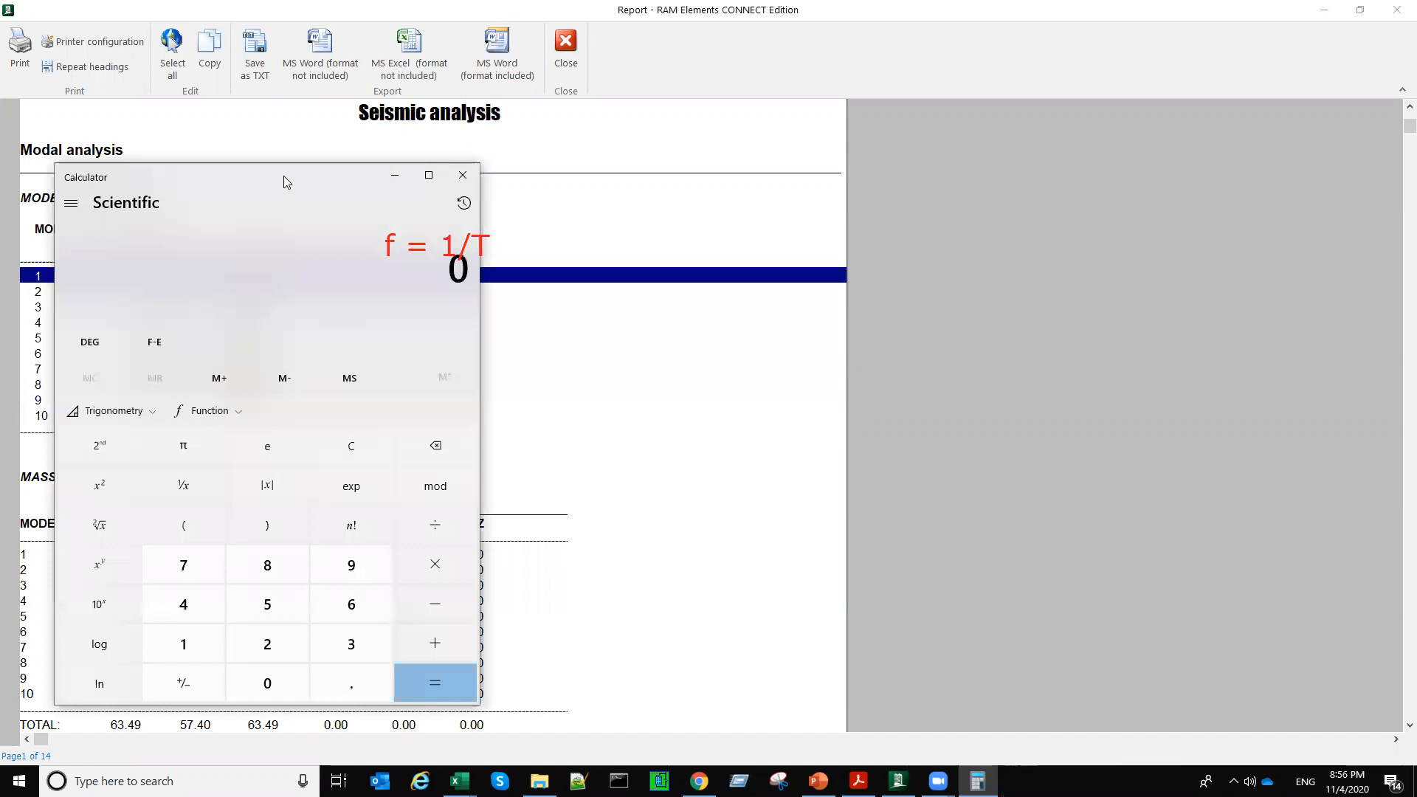
left_click_drag(283, 176, 1048, 180)
type("1 ÷ ")
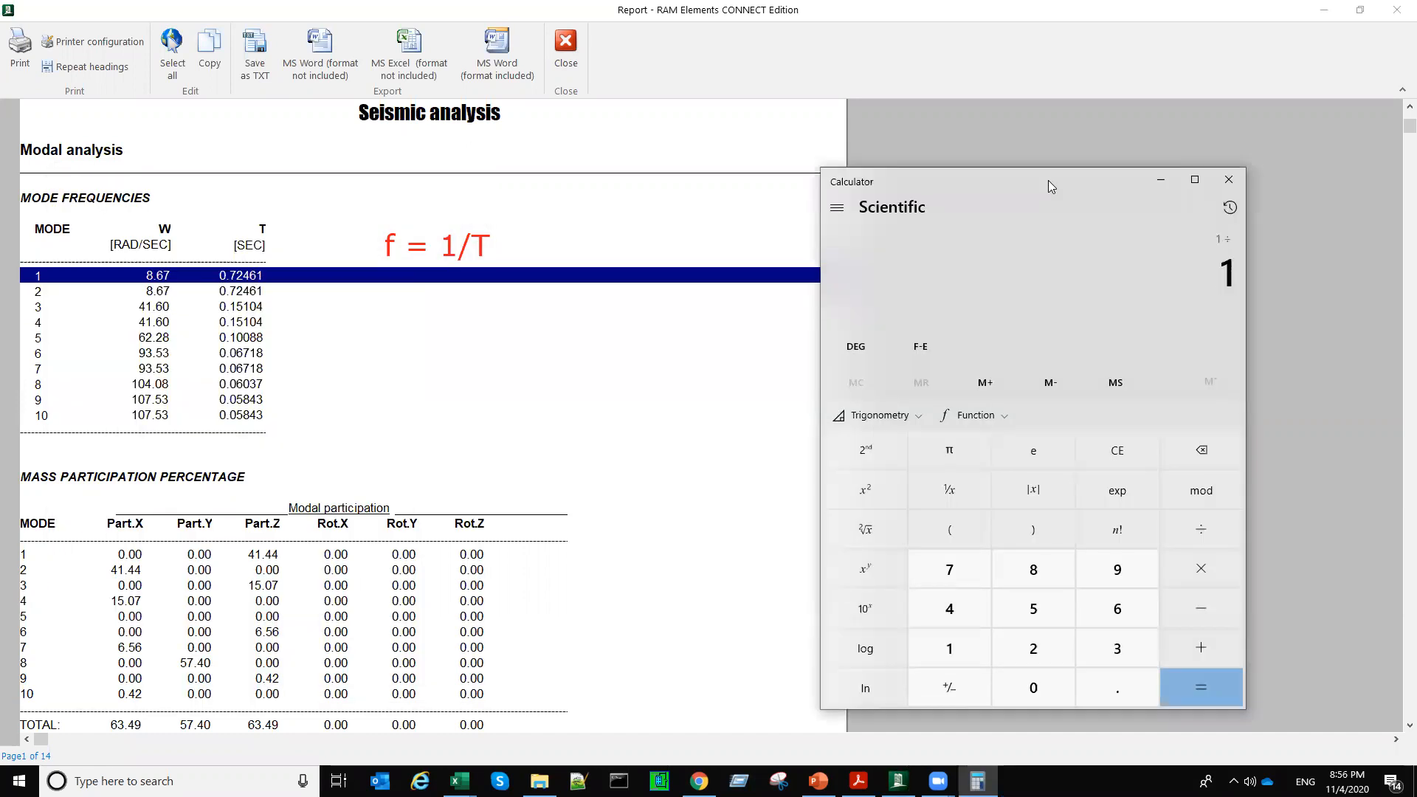
type("0.")
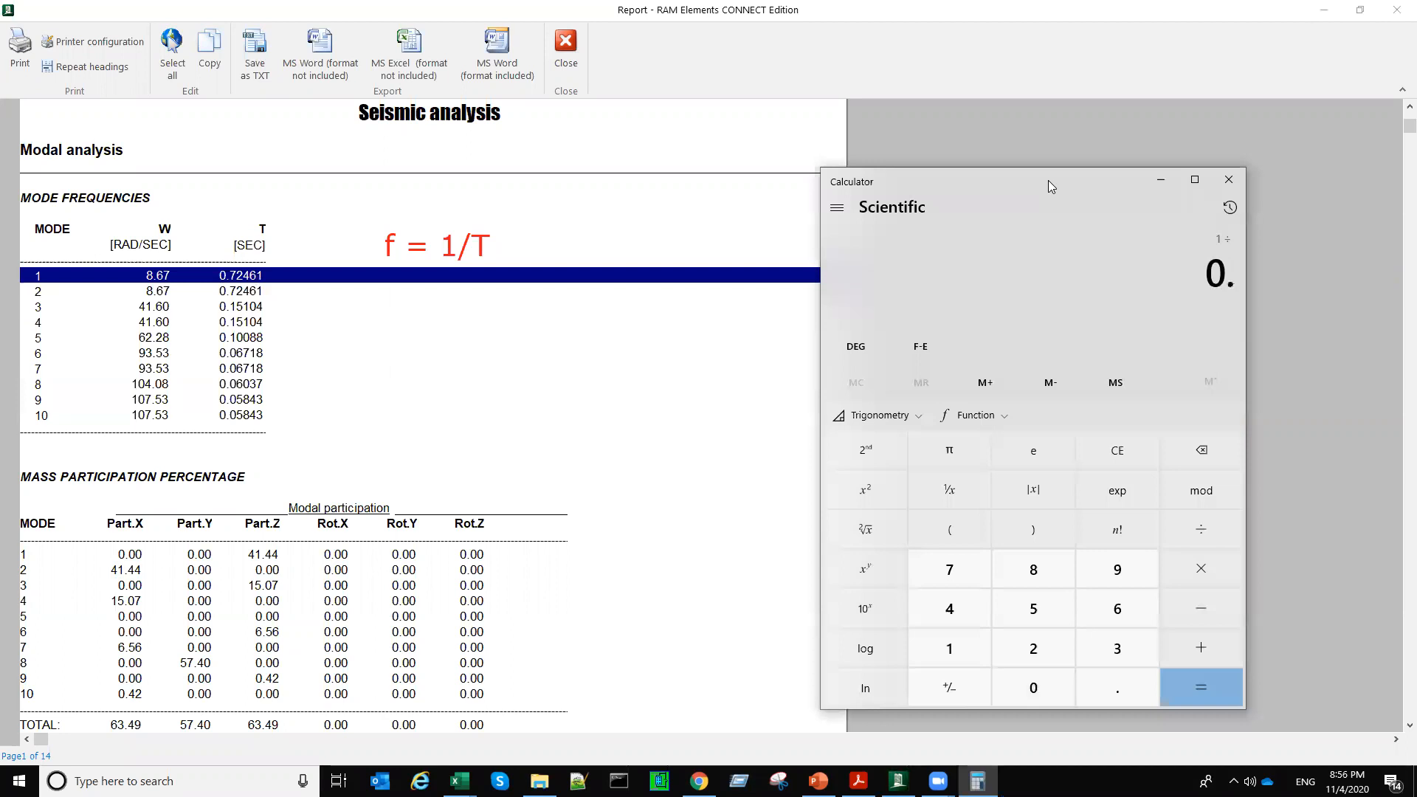
type("7246")
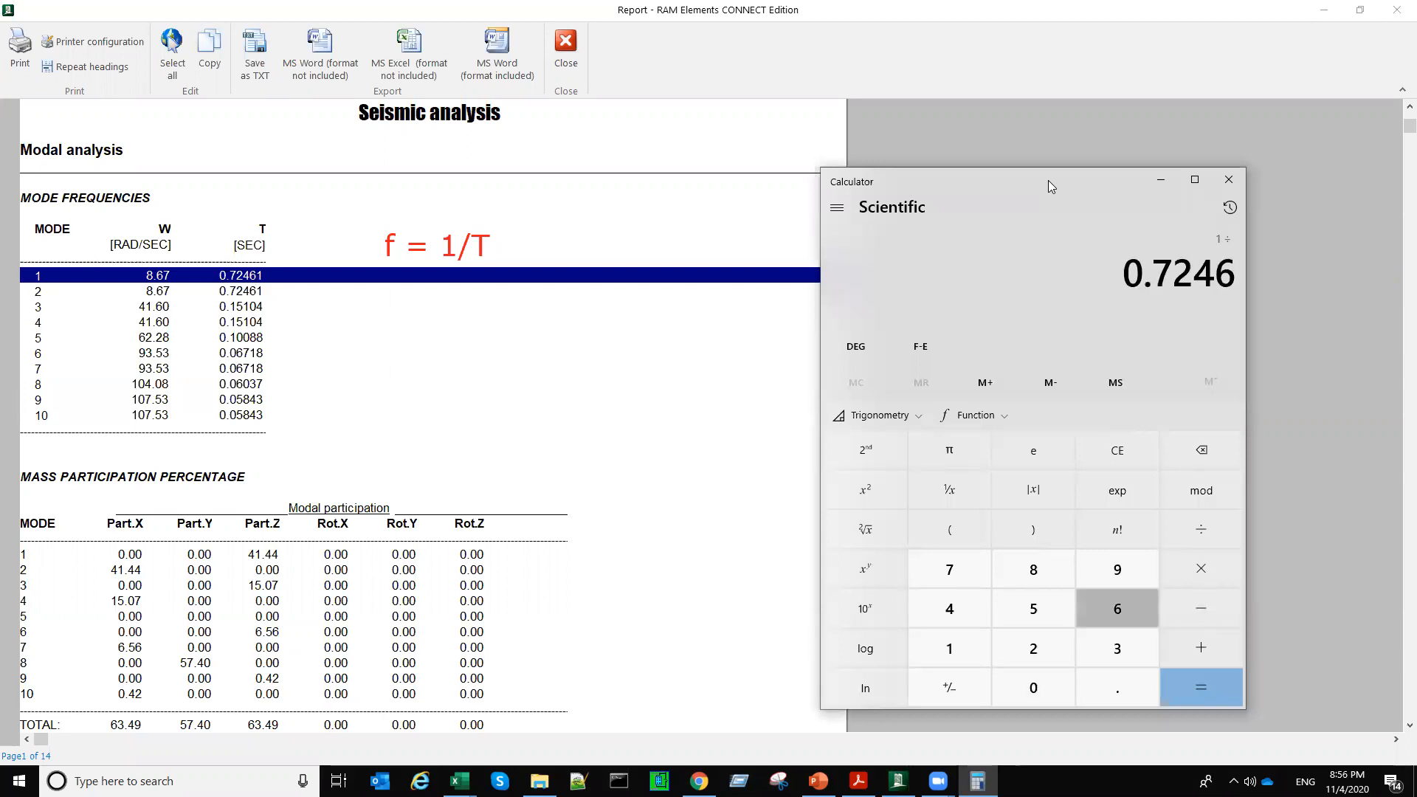
key("Return")
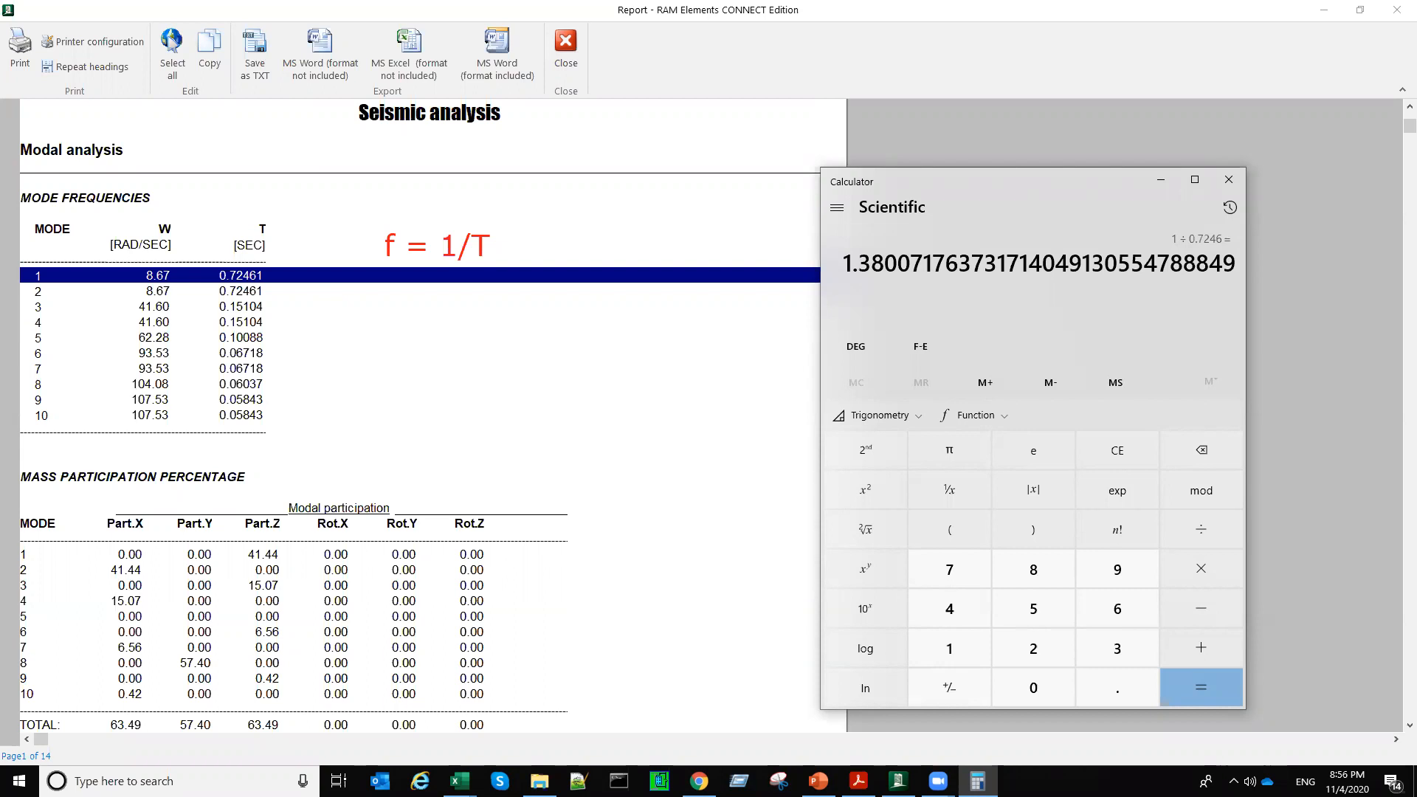
left_click(1229, 179)
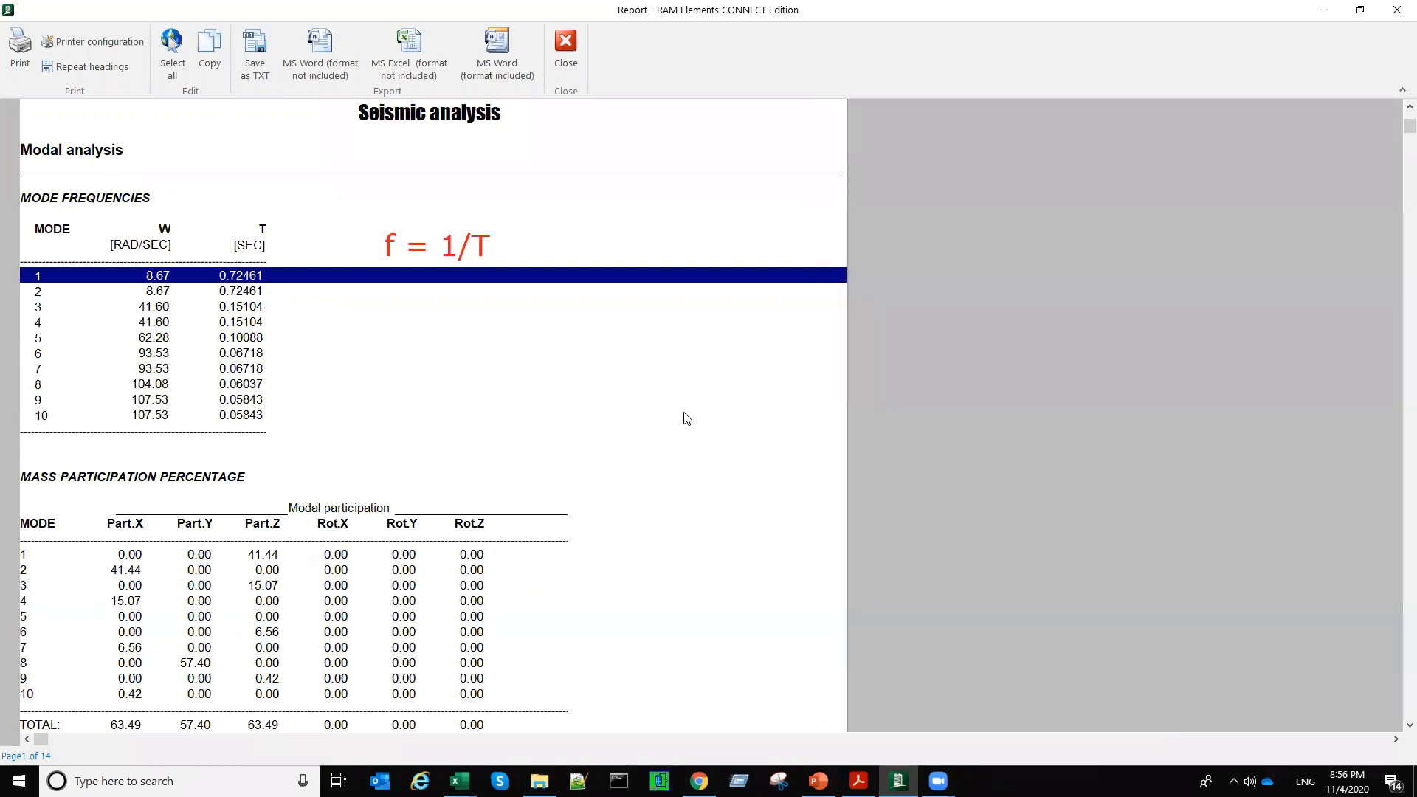
Step: Examine the mass participation percentage table, highlighting its column headings and the TOTAL row
left_click(221, 429)
scroll(229, 482, "down", 2)
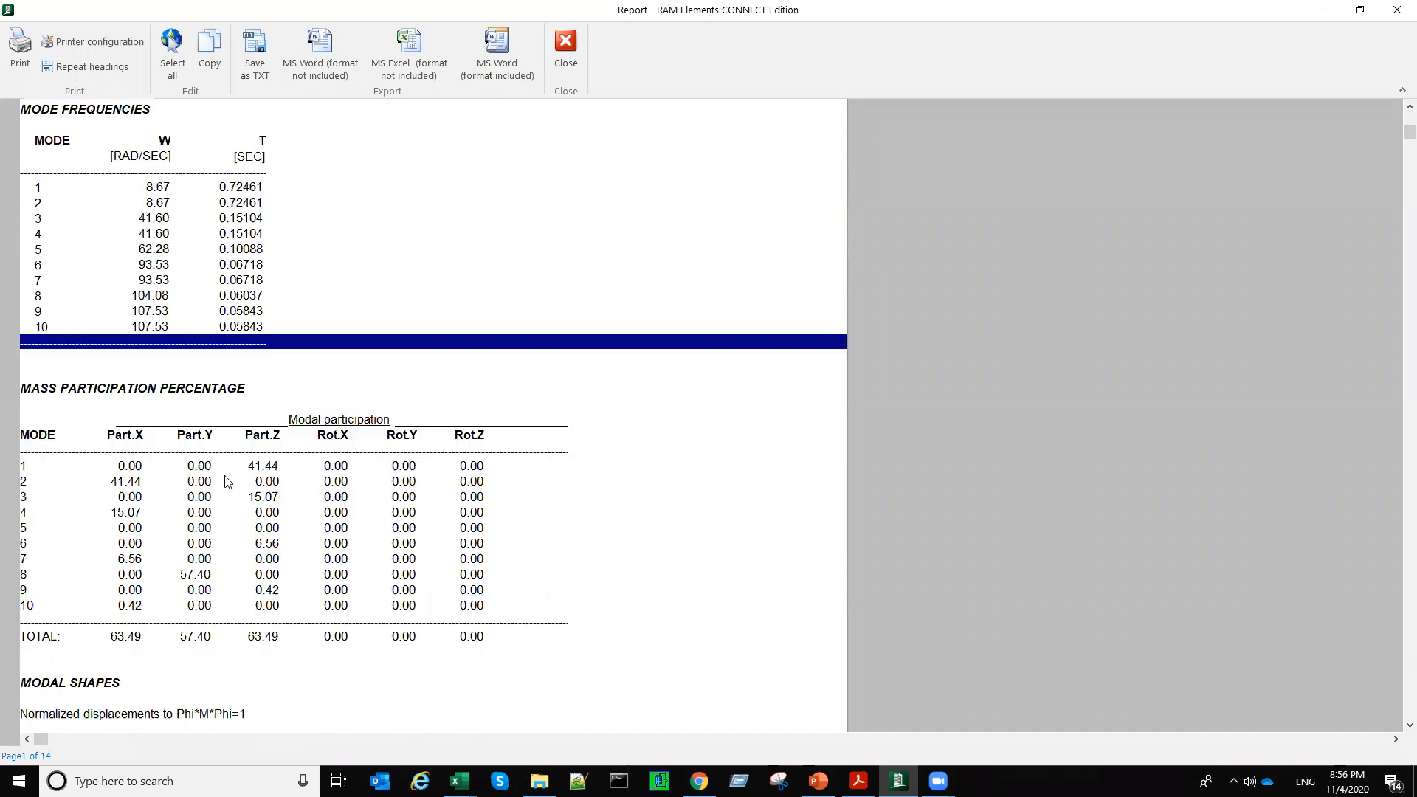
left_click(230, 641)
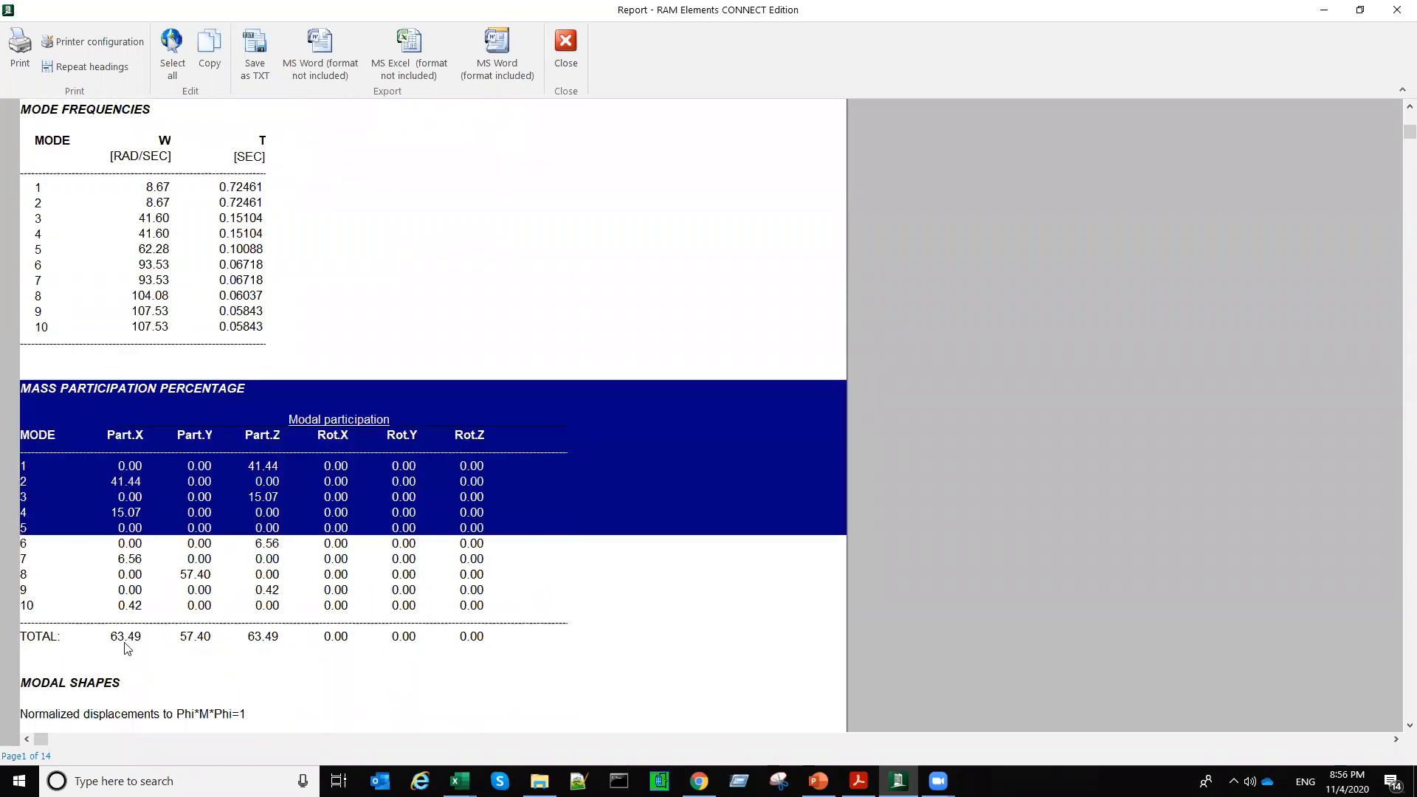
key("Down")
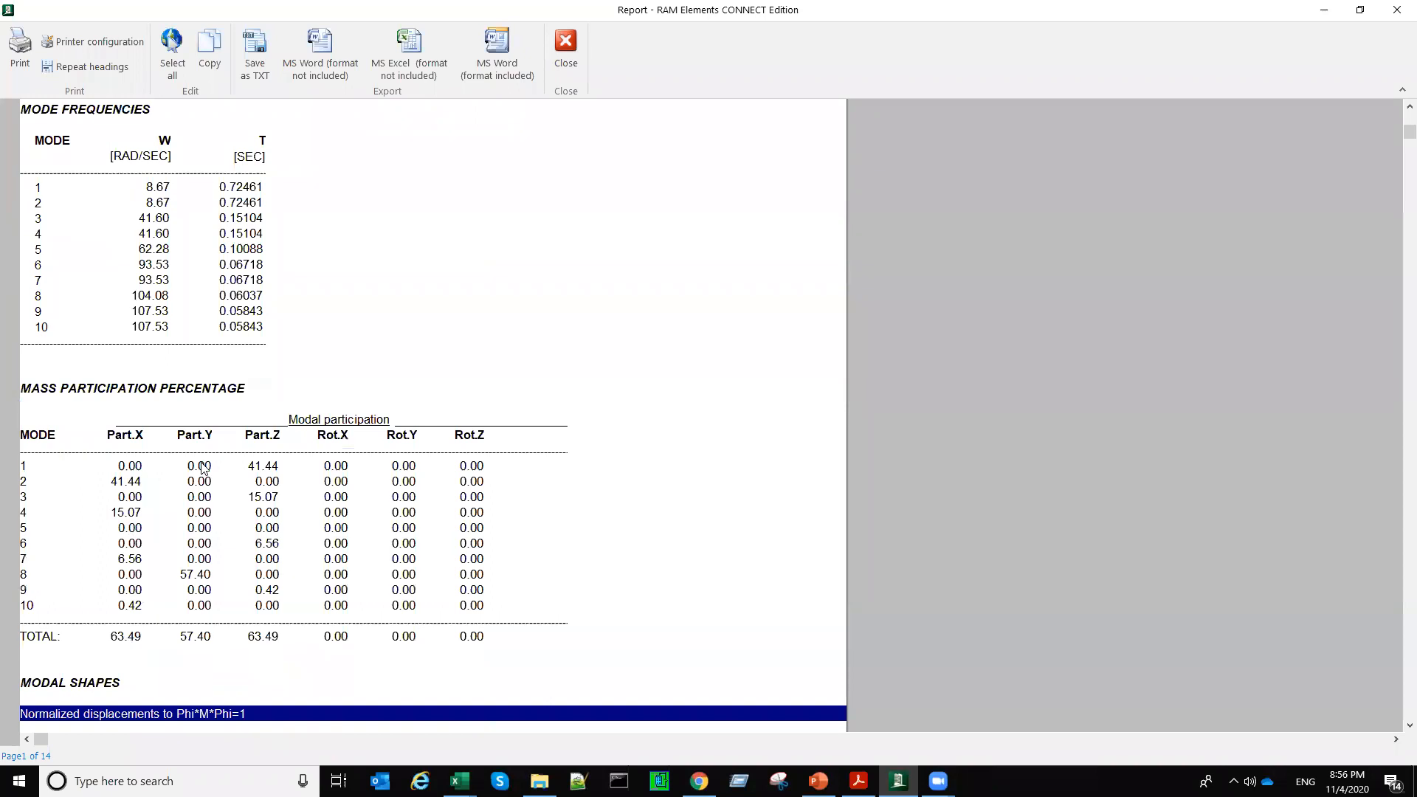
left_click(193, 431)
left_click(258, 643)
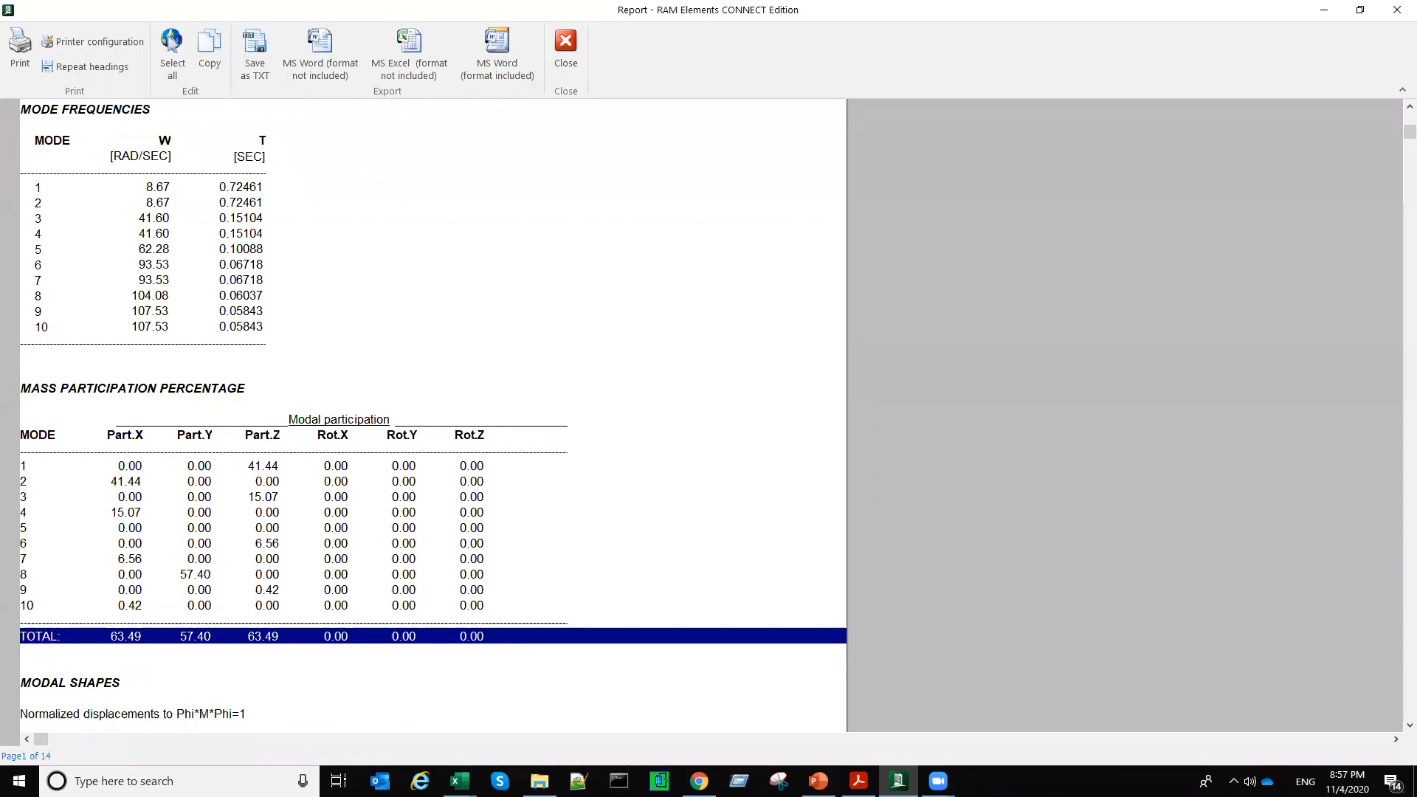
Step: Annotate ">95%" beside the mass participation percentage table
left_click(574, 605)
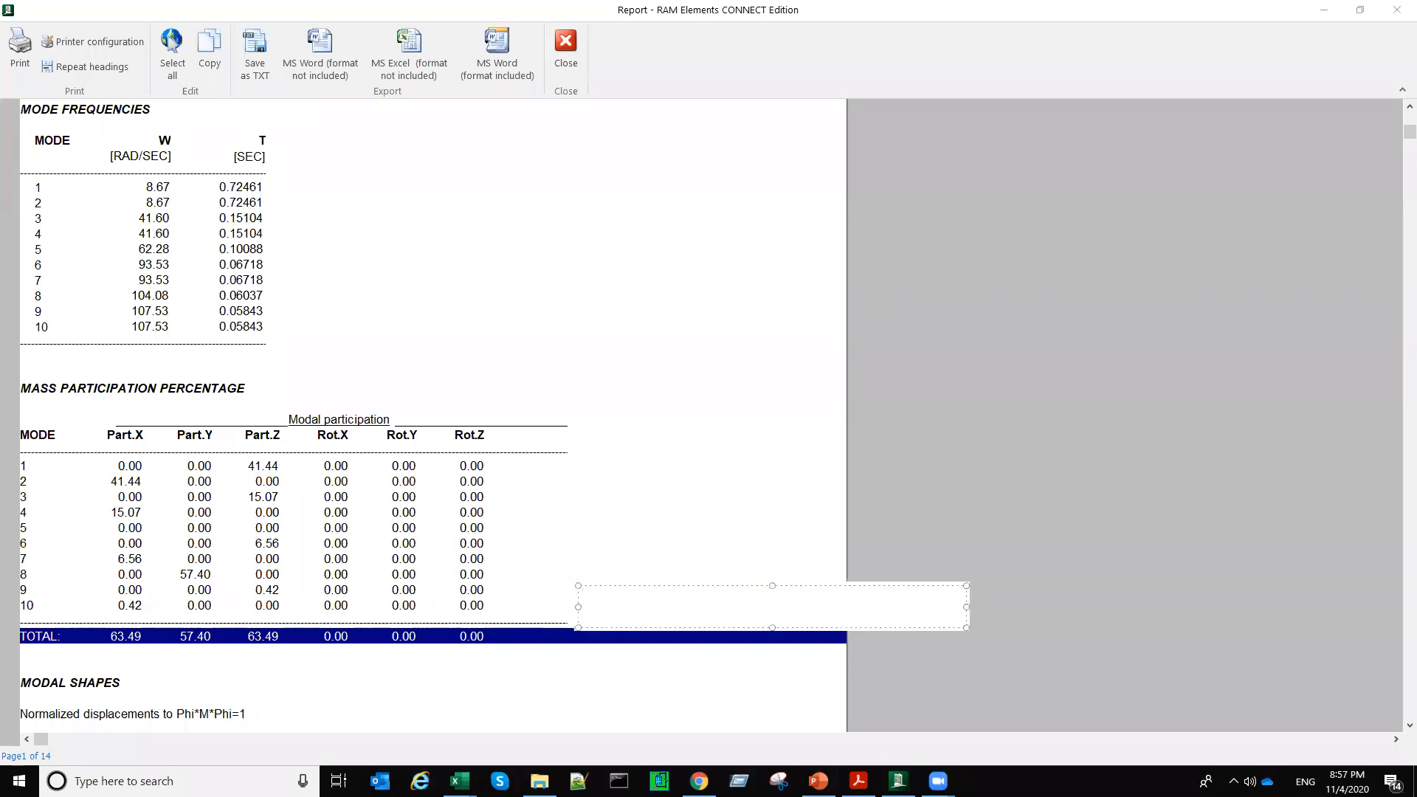
type(">95%")
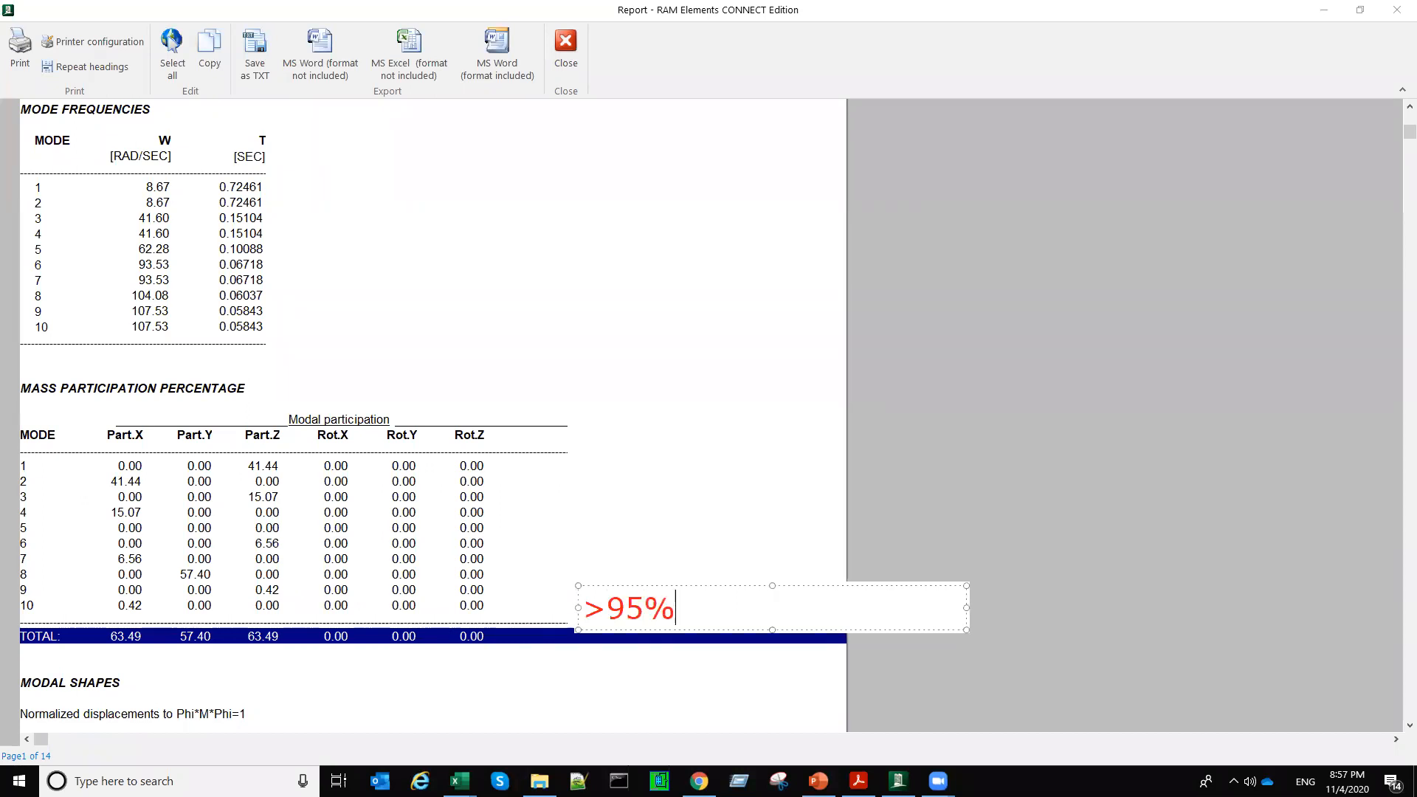
left_click_drag(737, 591, 734, 490)
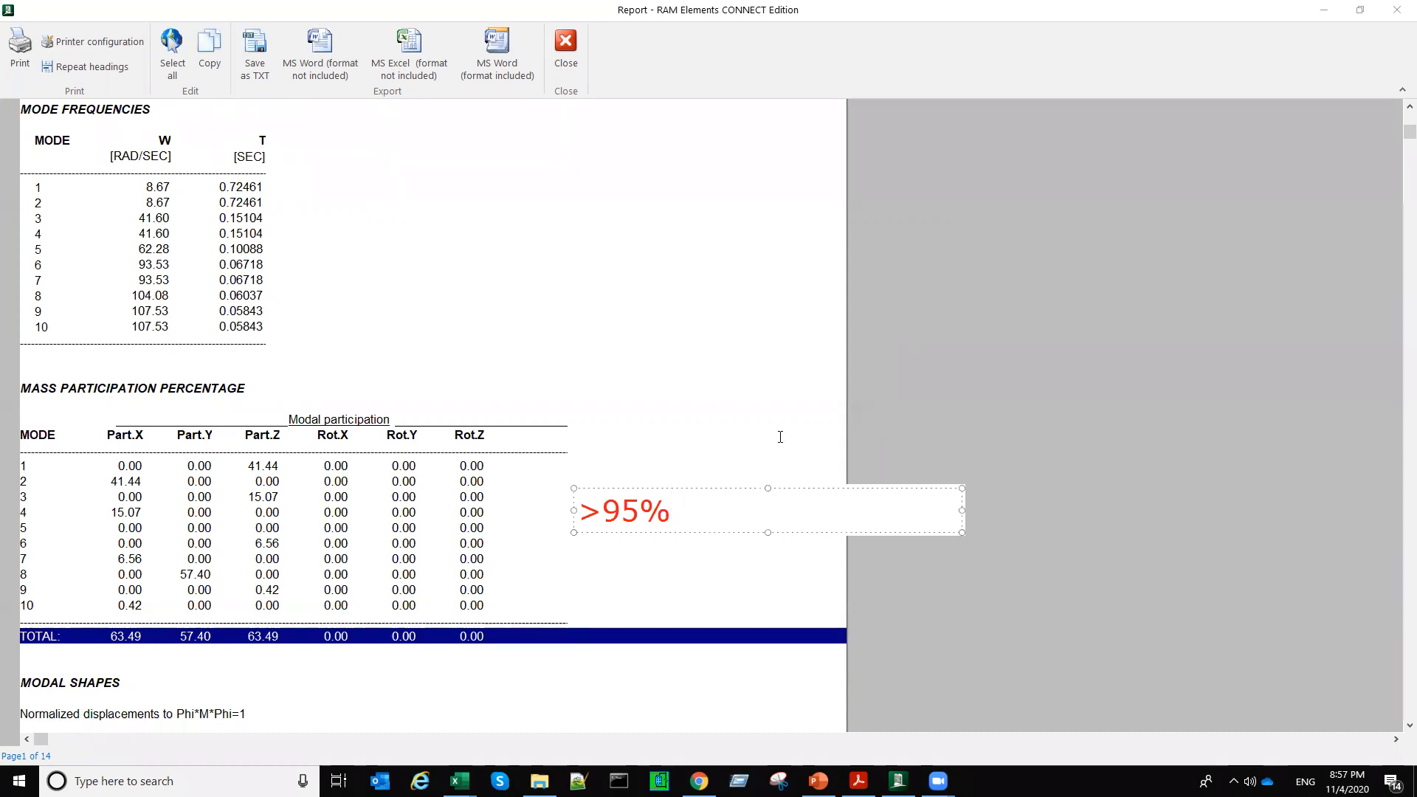
left_click(781, 437)
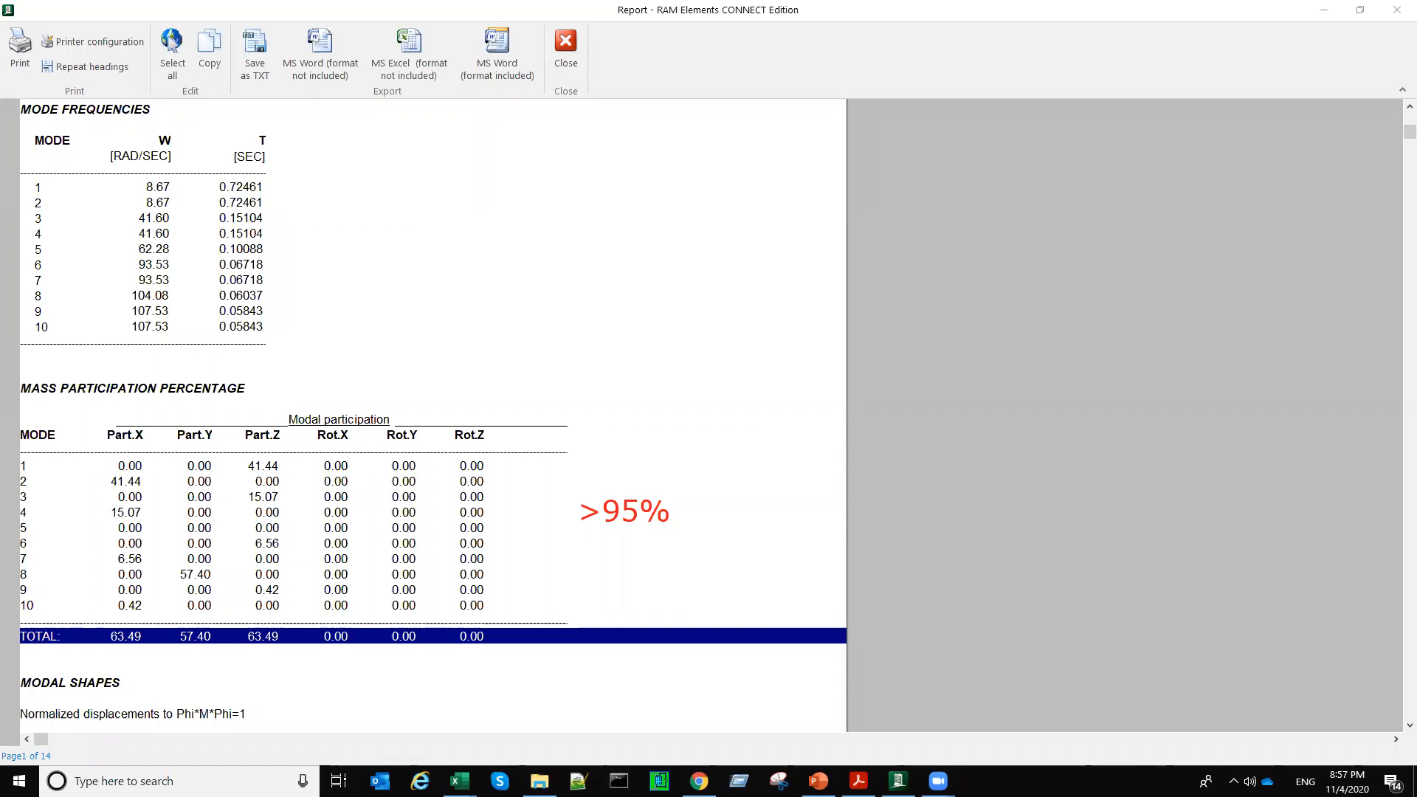
Step: Highlight the Mass Participation Percentage heading and close the seismic analysis report
double_click(27, 381)
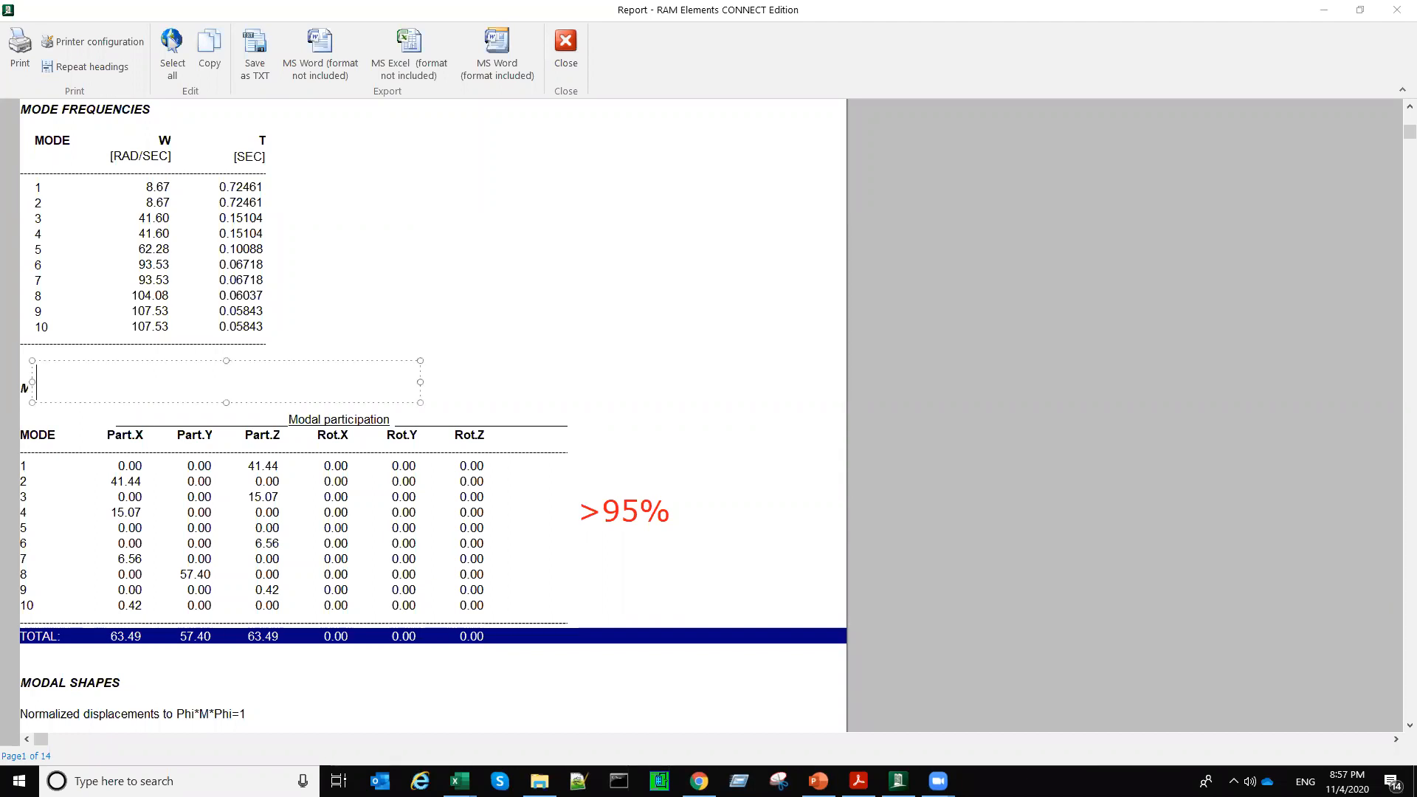
left_click(30, 391)
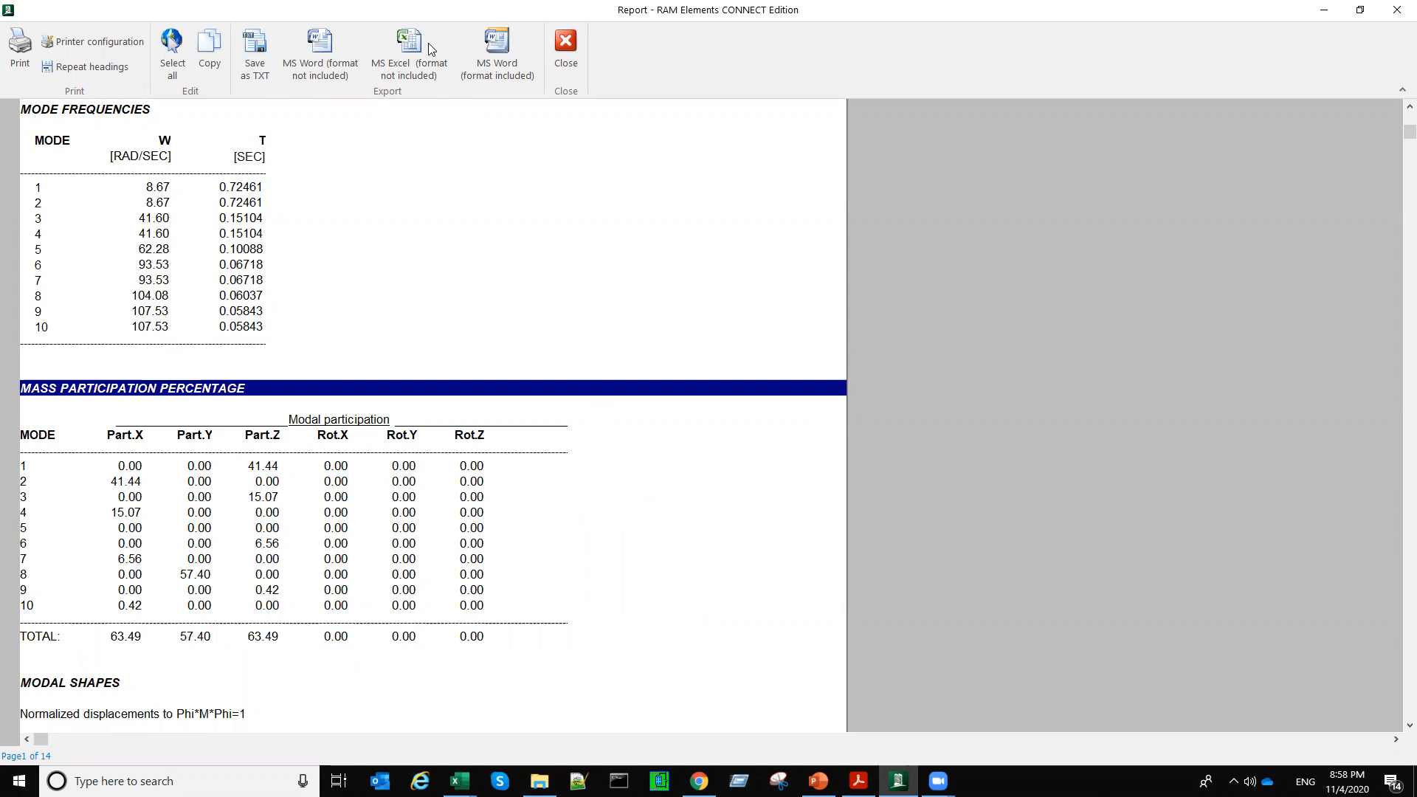
left_click(556, 70)
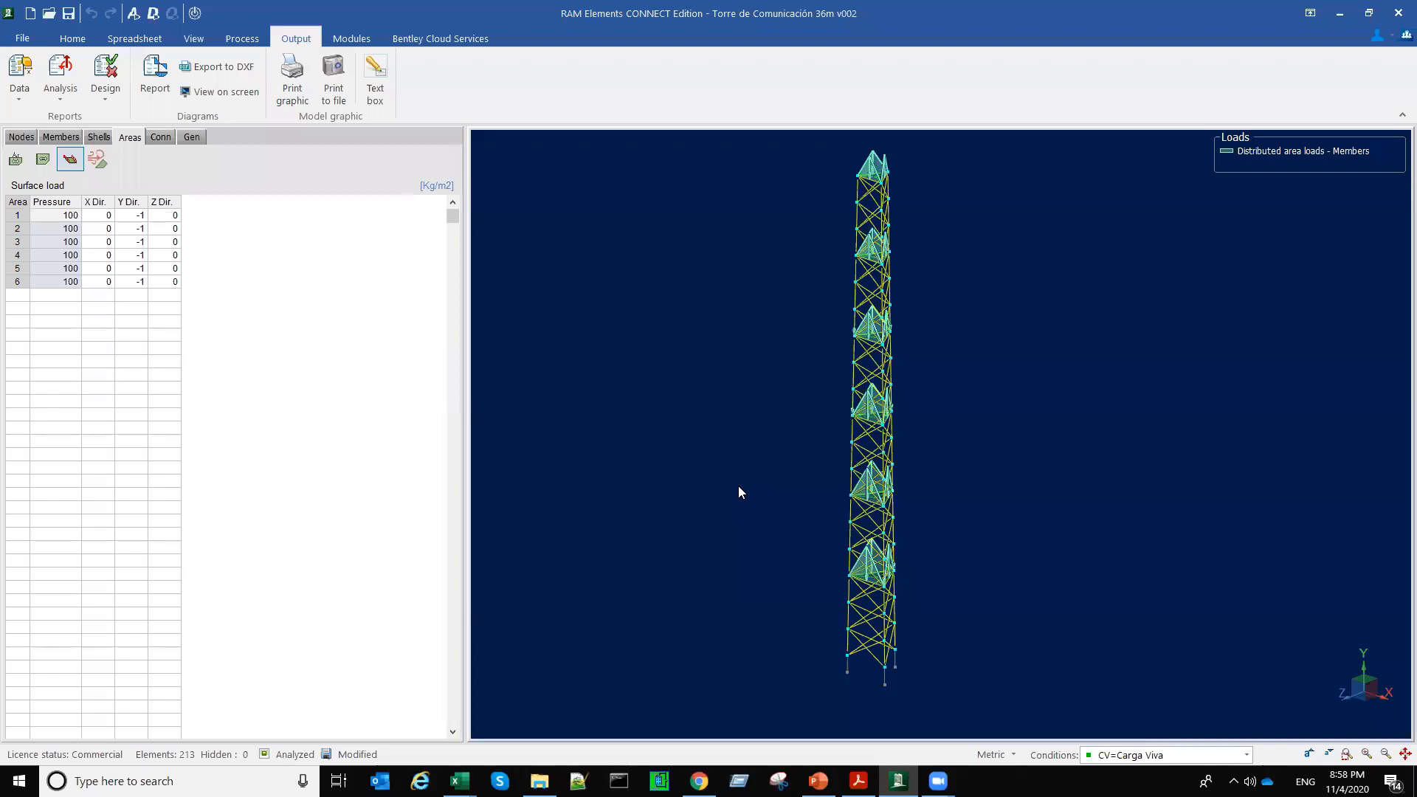
Step: Reopen the analysis settings, try 20 and 30 as the number of modal shapes to calculate, and return it to 10
middle_click_drag(738, 486, 773, 477)
left_click(134, 13)
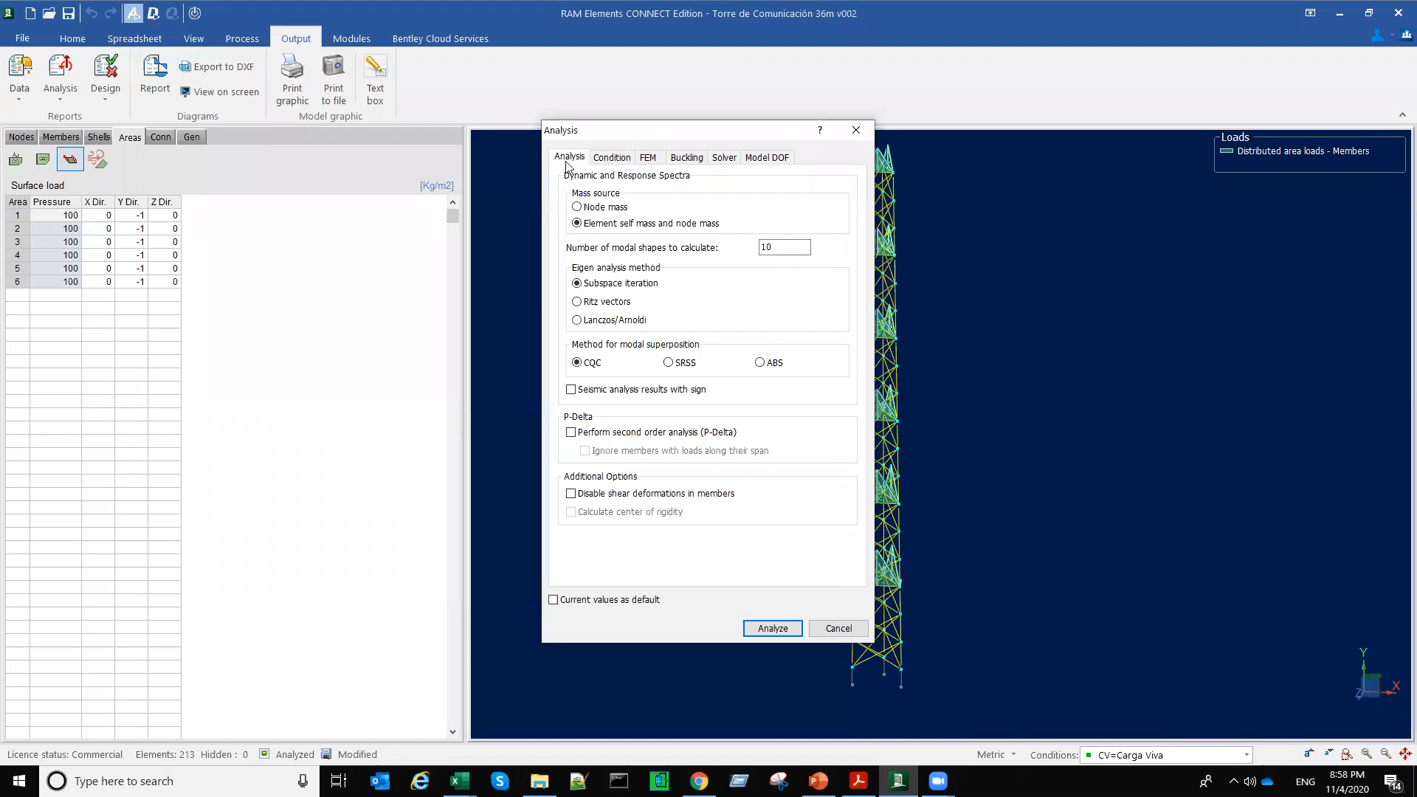
left_click_drag(758, 133, 568, 167)
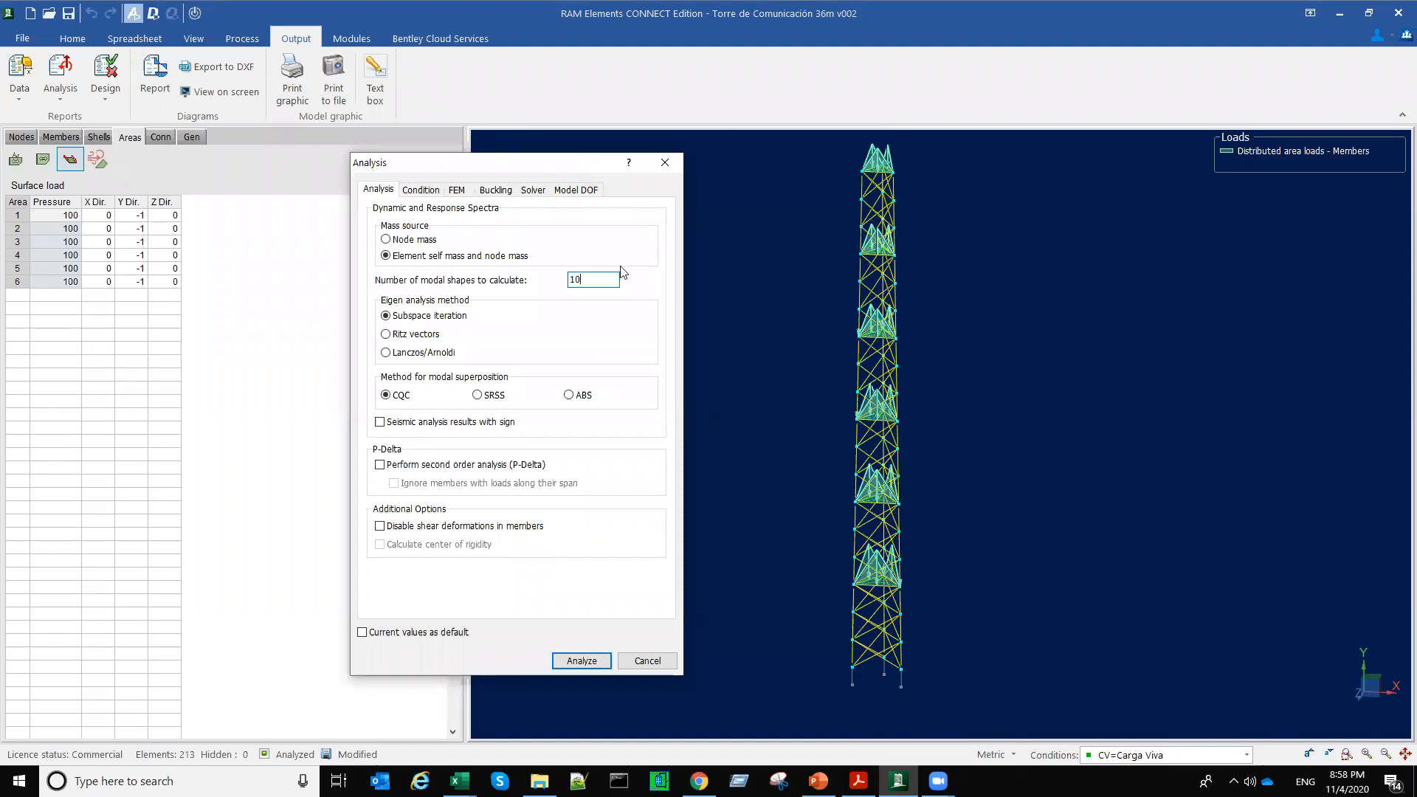
left_click_drag(583, 280, 549, 286)
type("20")
key("BackSpace")
key("BackSpace")
type("30")
key("BackSpace")
key("BackSpace")
type("10")
key("Return")
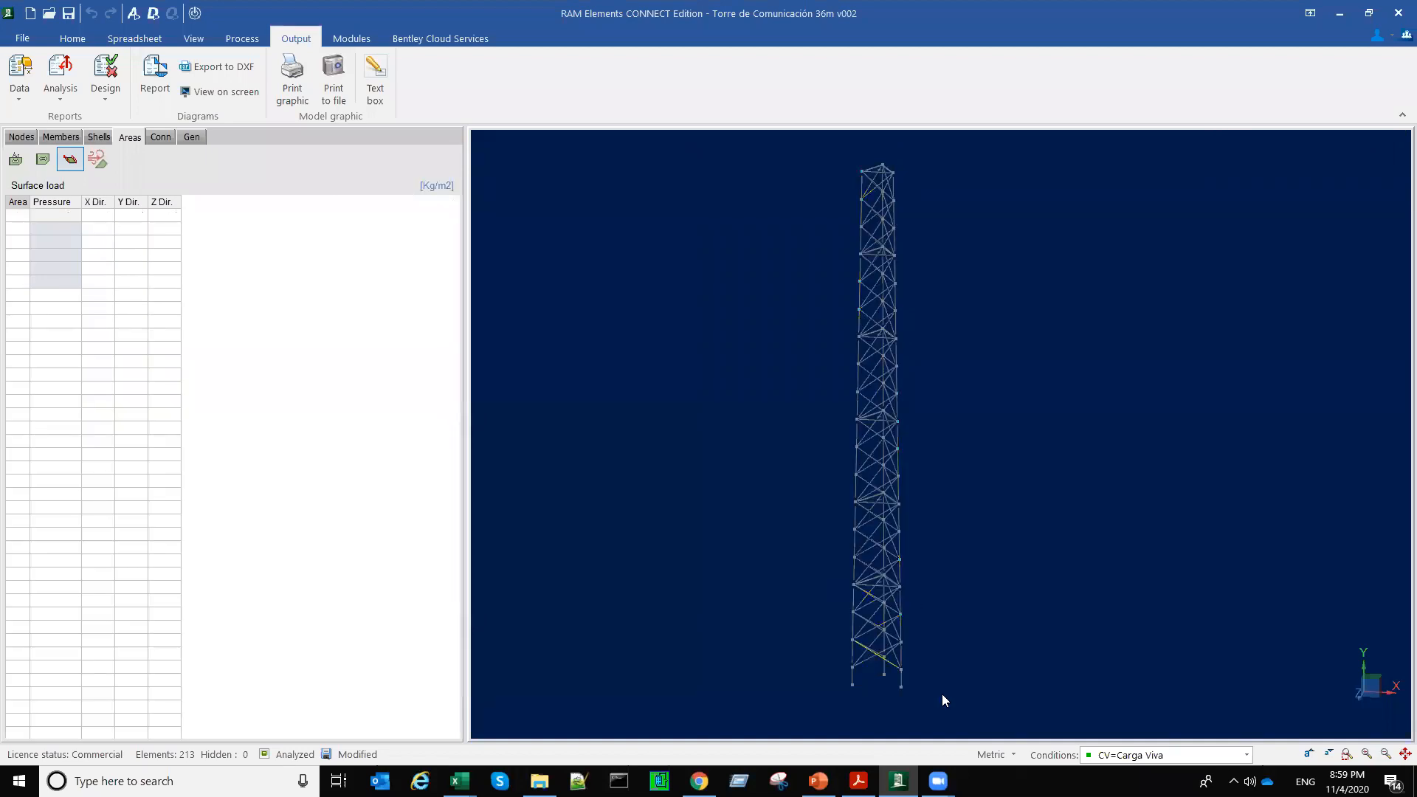
Step: Select the entire tower model and show the node, member and area information for the selected elements
left_click_drag(804, 146, 951, 677)
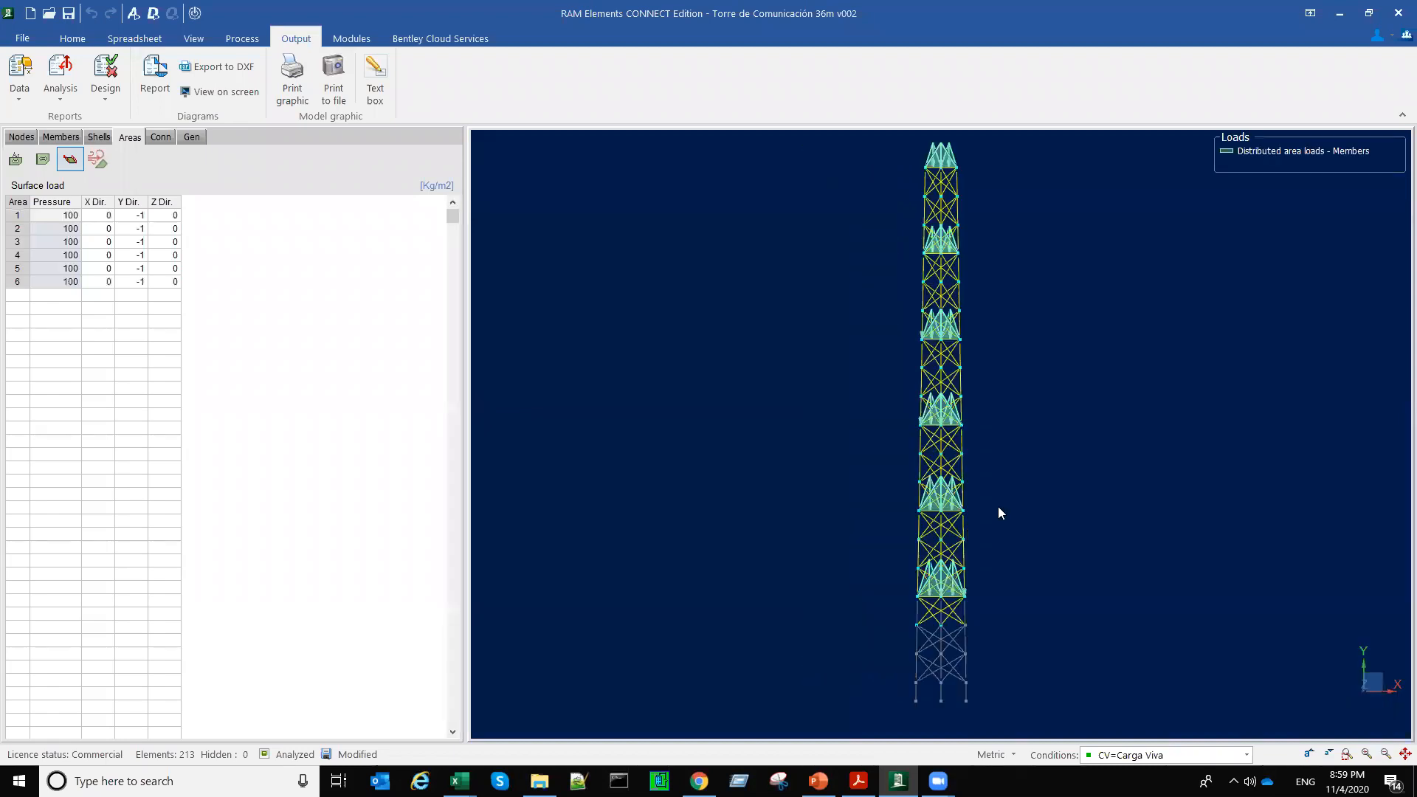
left_click(893, 162)
left_click_drag(1030, 687, 1038, 682)
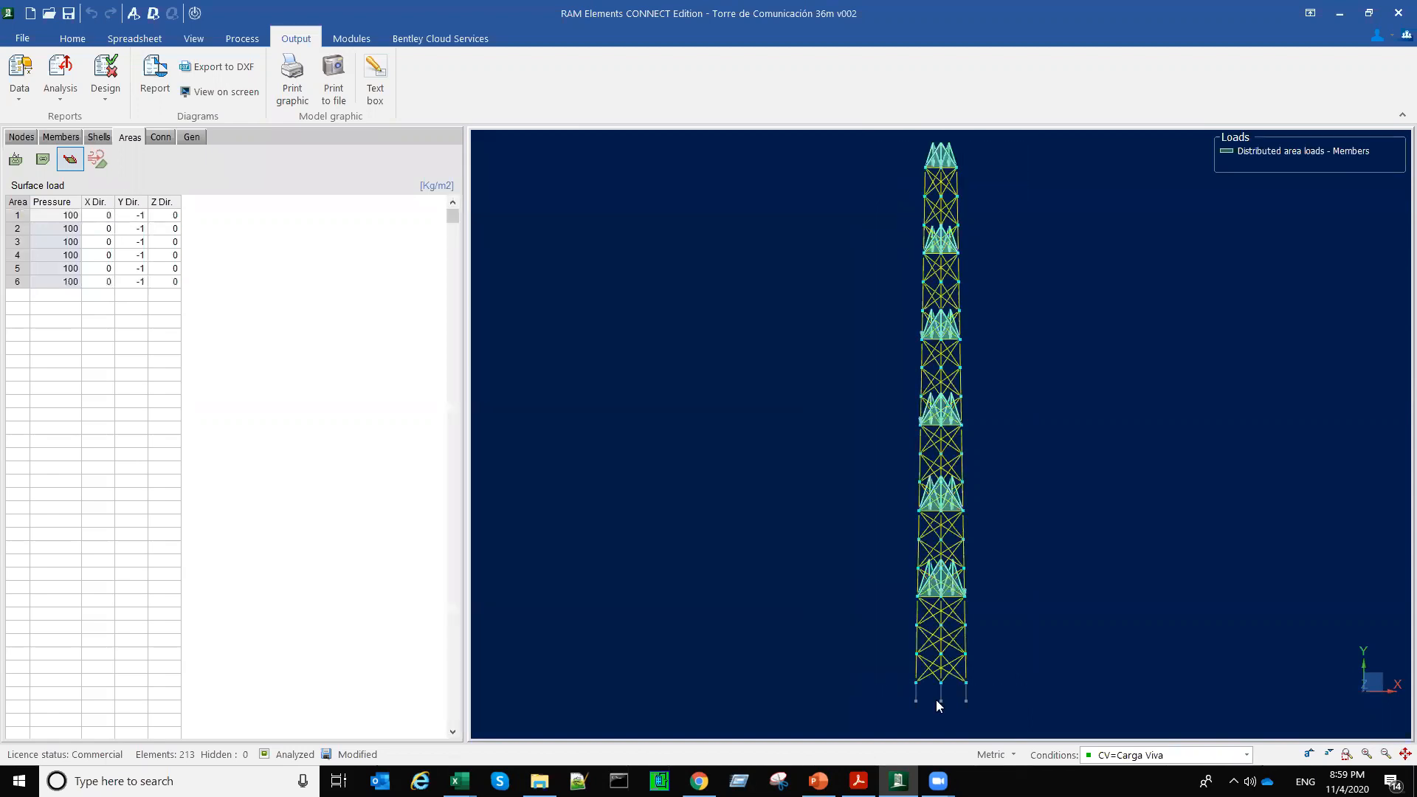
right_click(1047, 370)
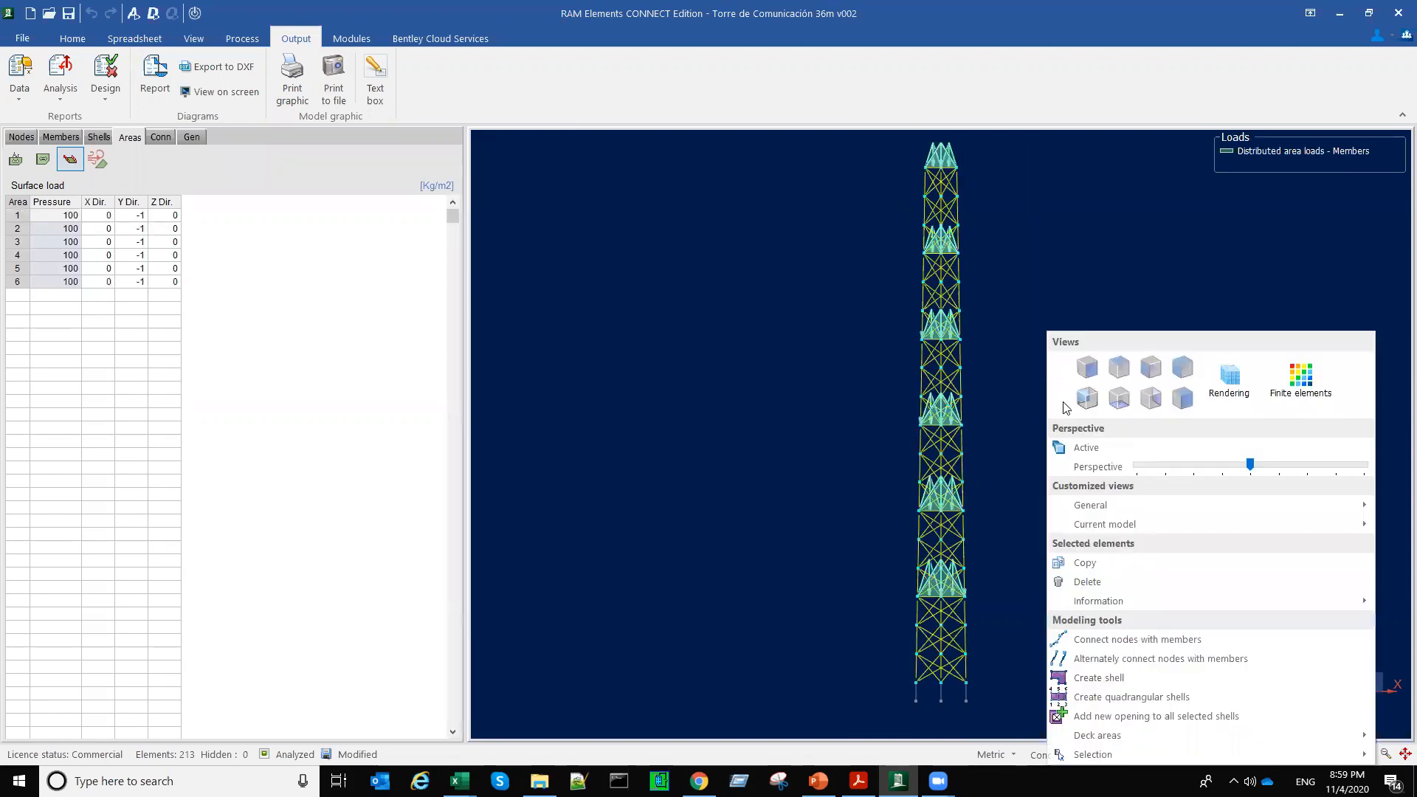
mouse_move(1115, 599)
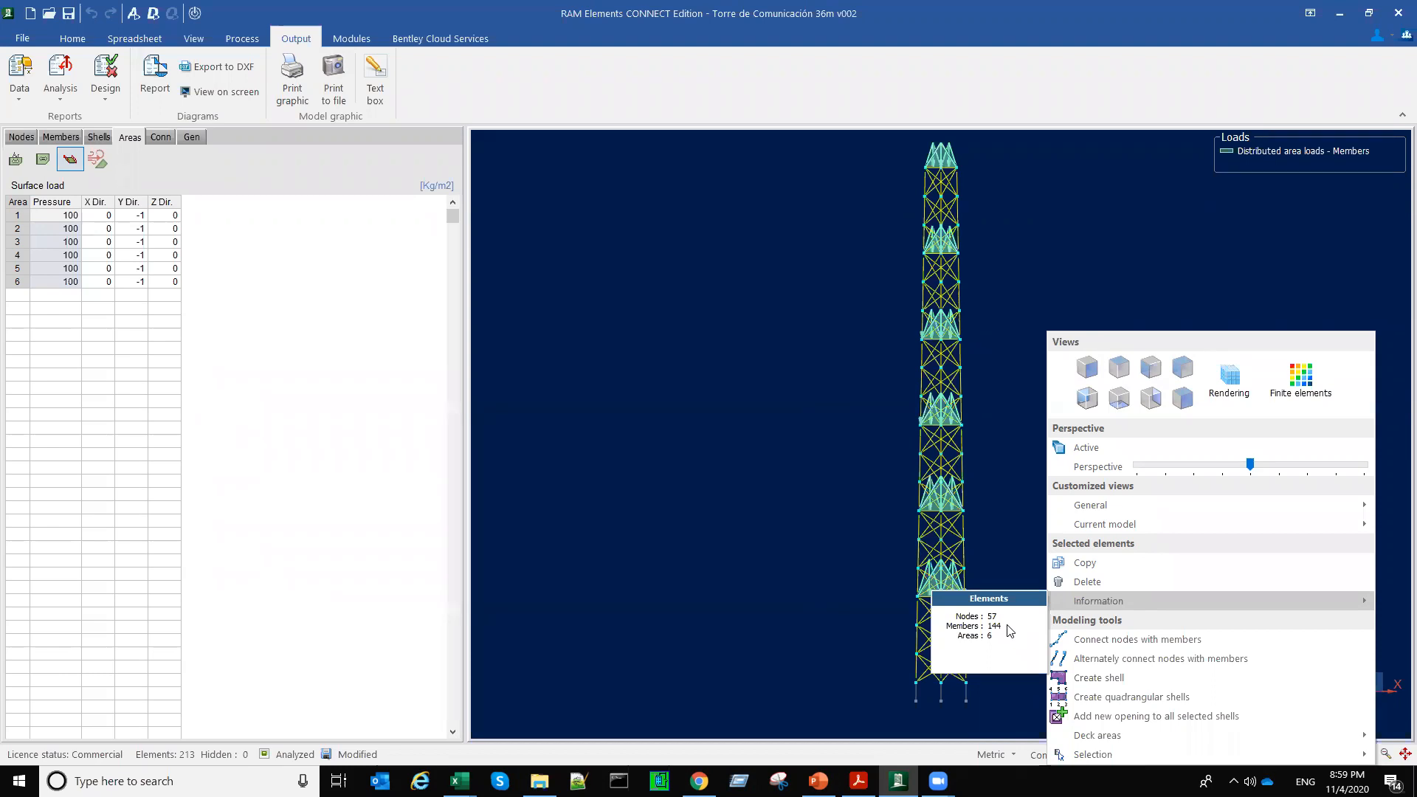
Step: Set the number of modal shapes to calculate to 140 and run the analysis
left_click(784, 490)
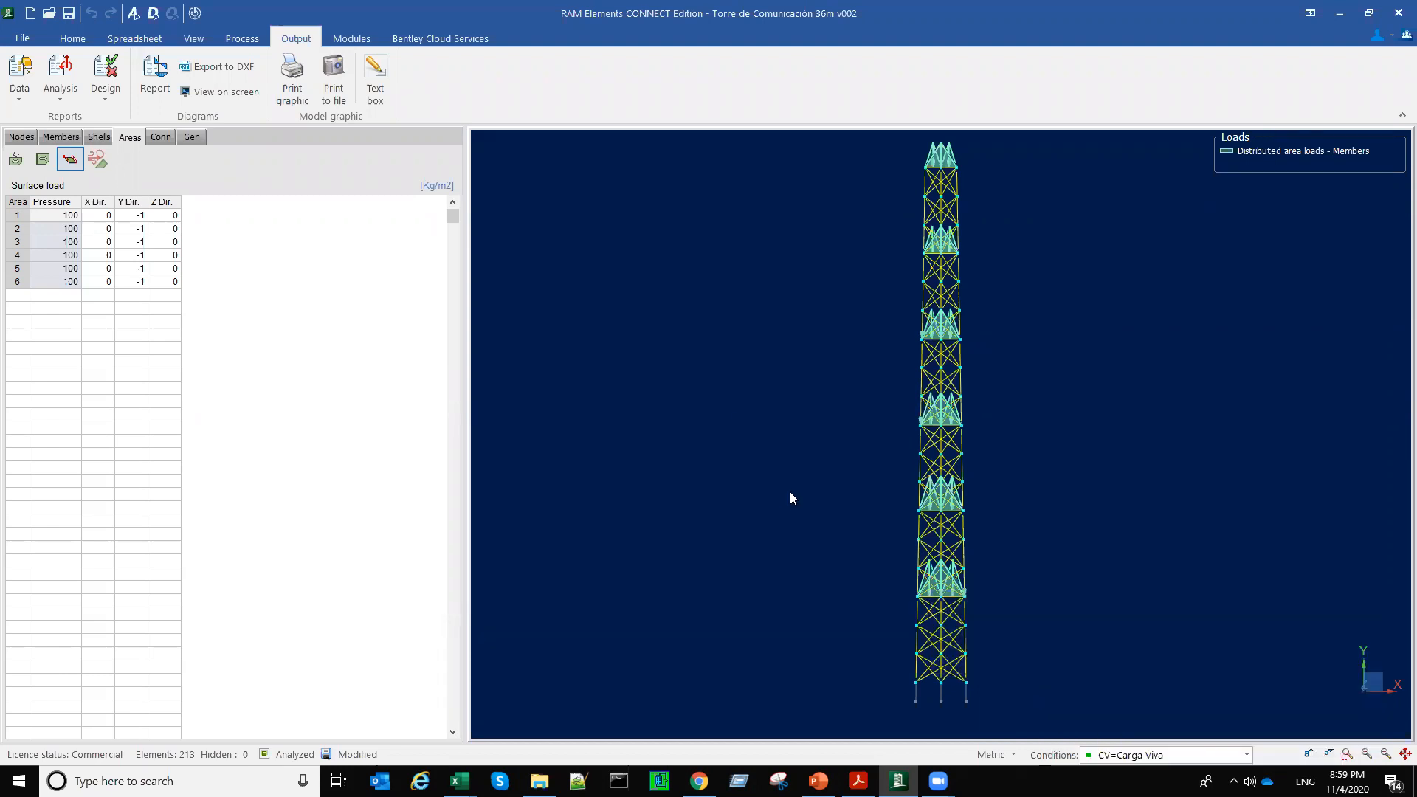
left_click(133, 13)
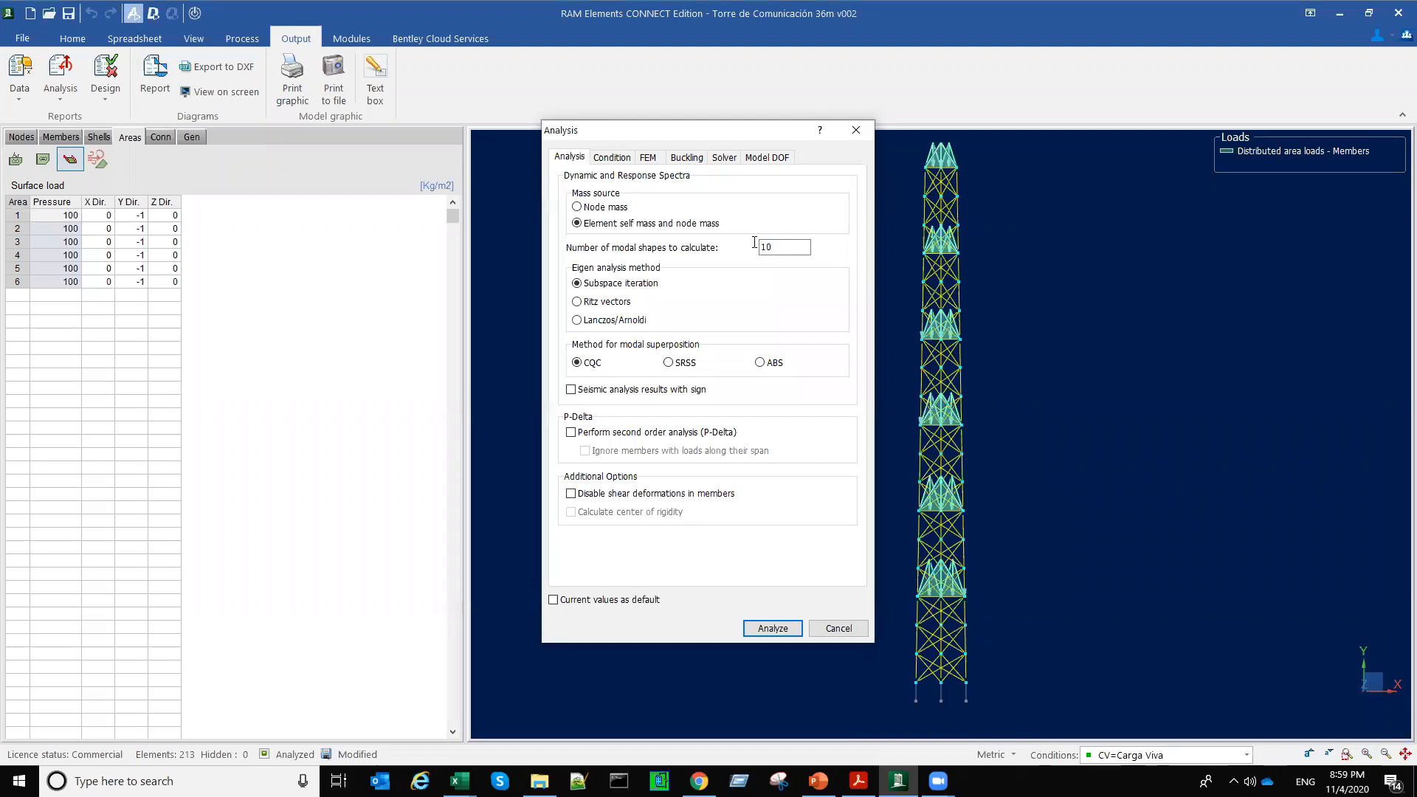
left_click_drag(775, 247, 727, 247)
type("140")
left_click(781, 632)
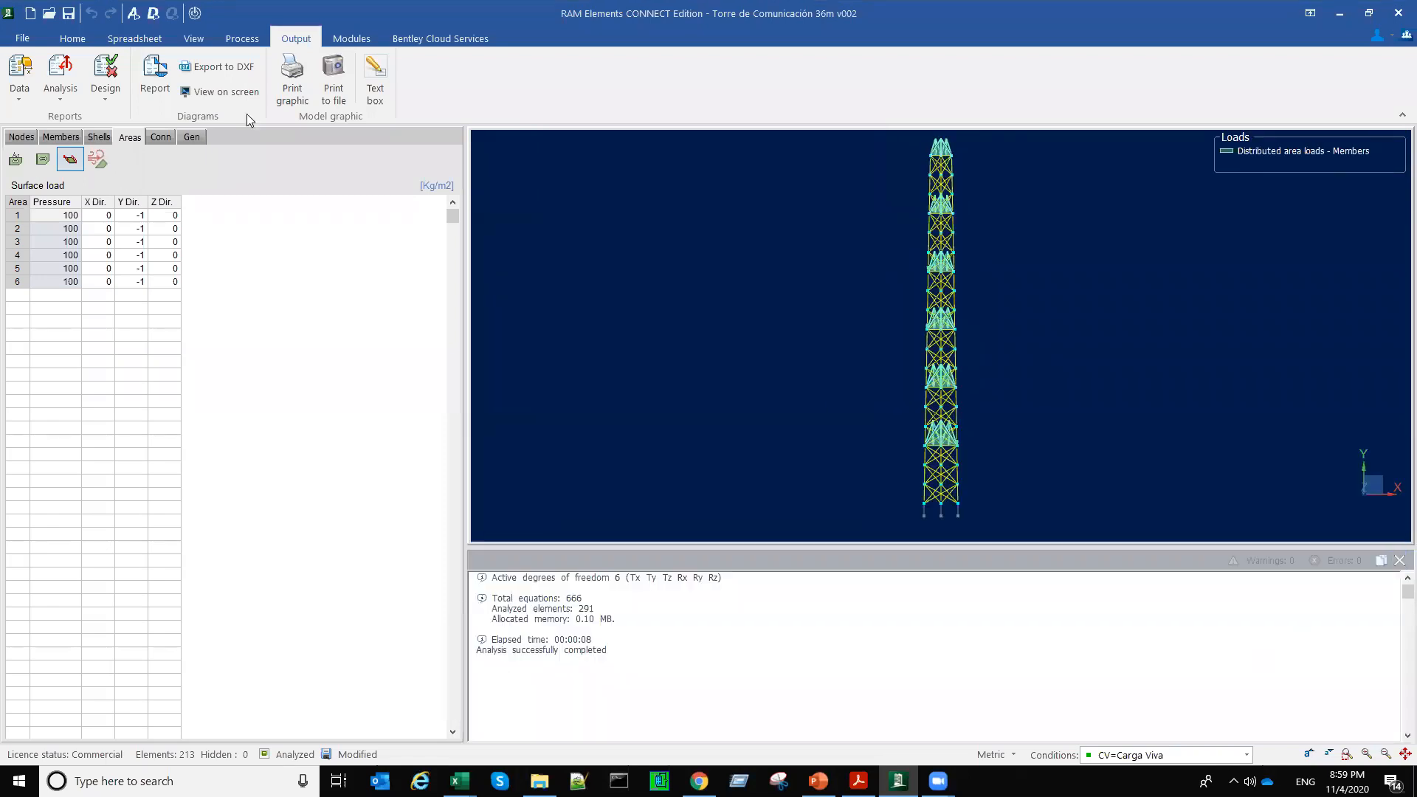
Step: Open the dynamic analysis report and examine the periods in the mode frequencies table
left_click(74, 100)
left_click(103, 136)
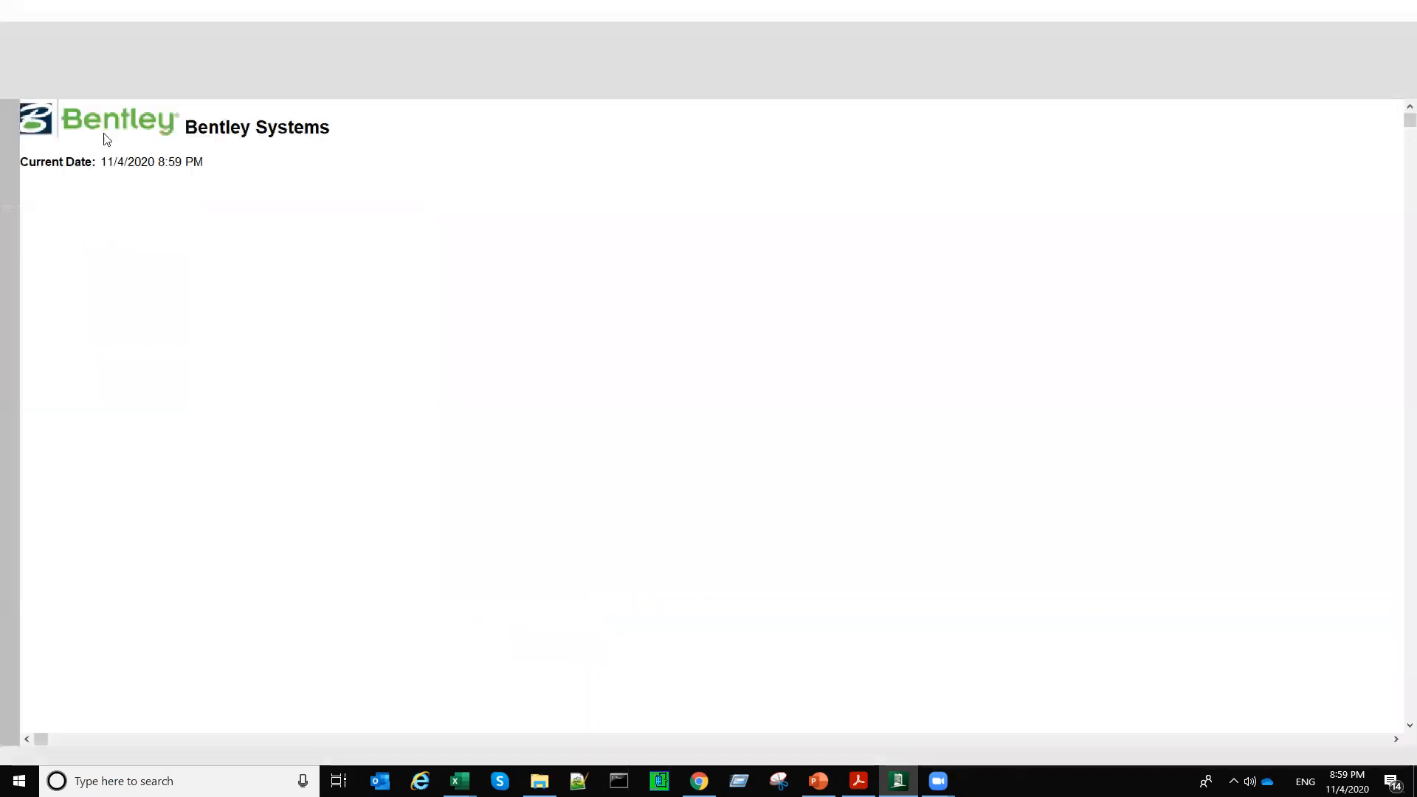
scroll(284, 362, "down", 1)
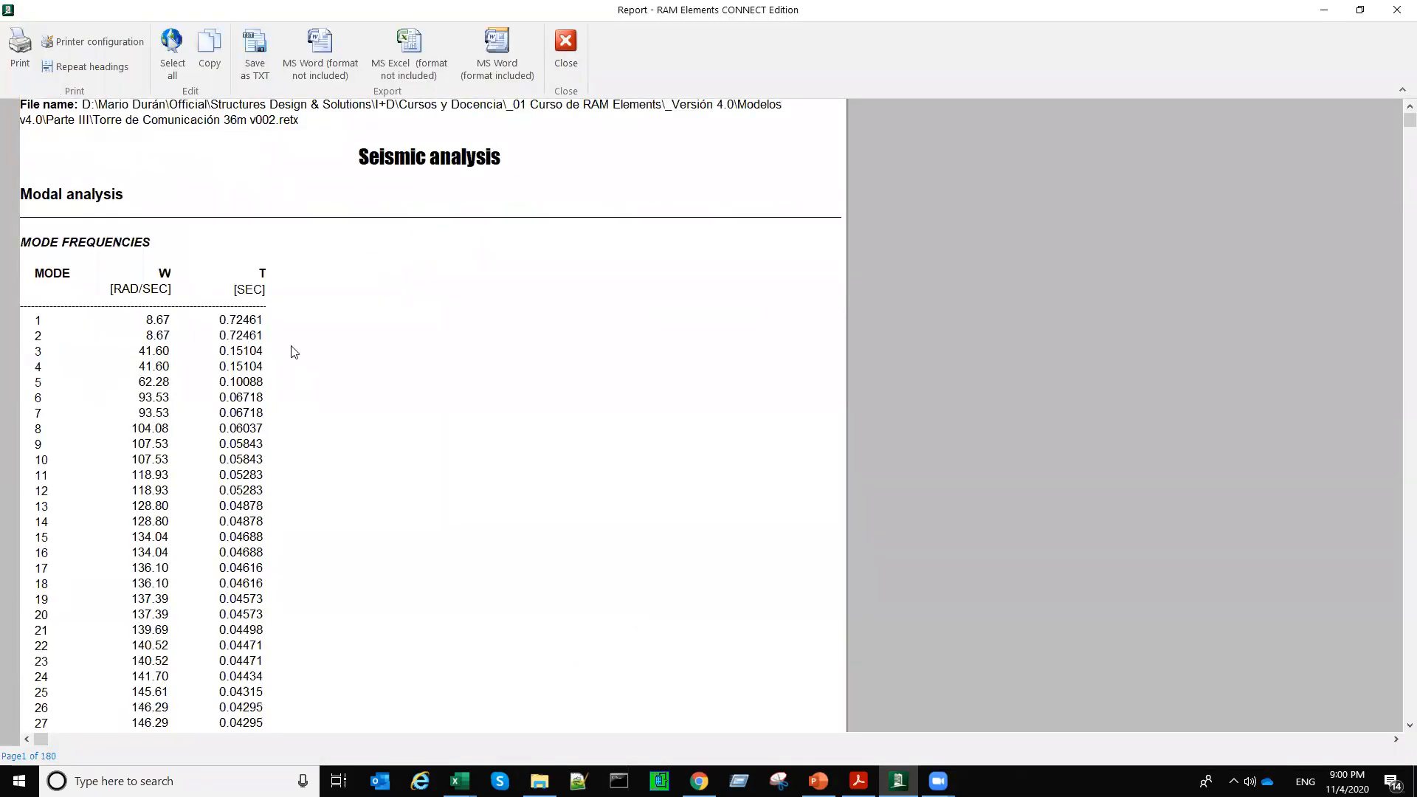
left_click(237, 325)
scroll(263, 391, "down", 6)
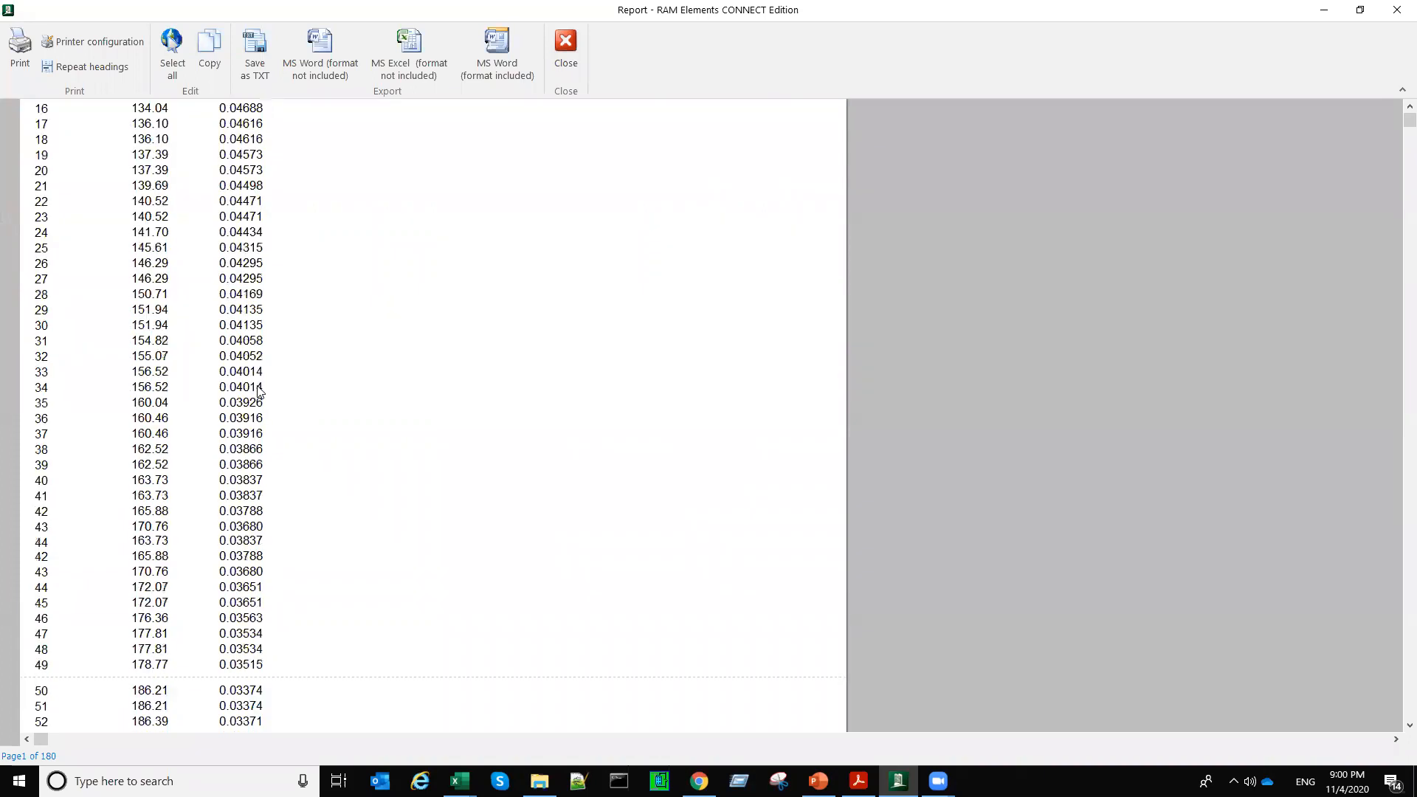
scroll(263, 391, "down", 5)
scroll(263, 390, "down", 11)
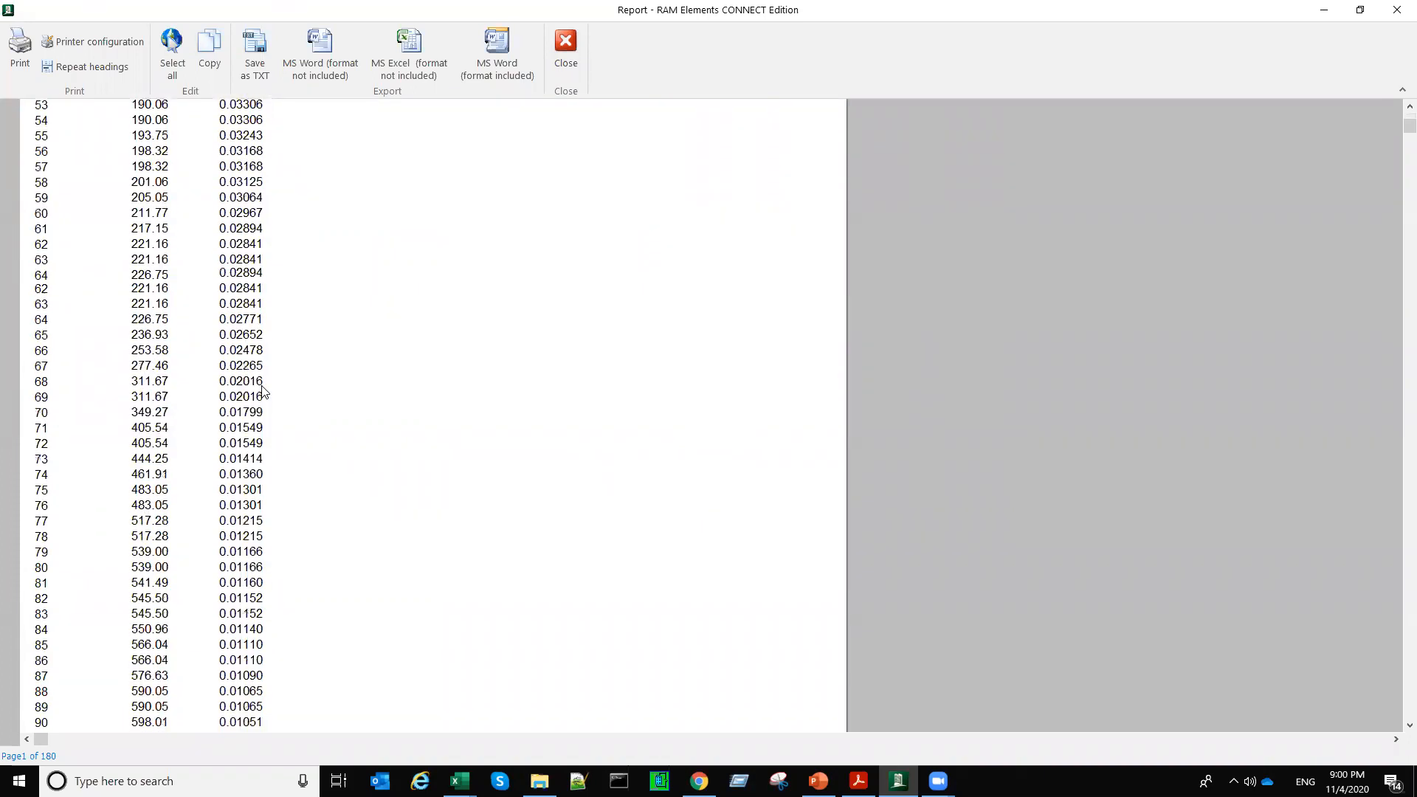
Step: Examine the Mass Participation Percentage table through its highlighted TOTAL row, and close the report and the analysis messages
scroll(263, 391, "down", 10)
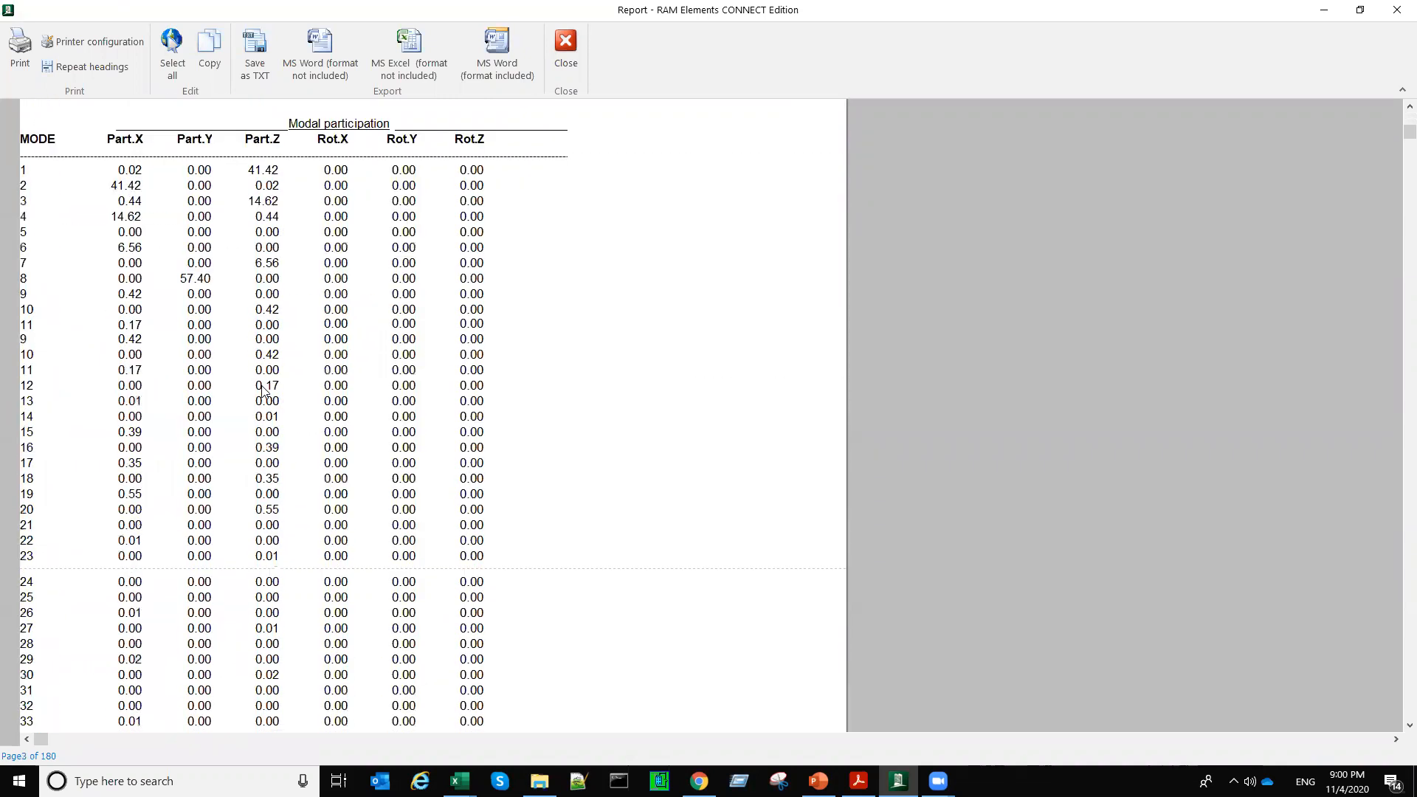
scroll(263, 391, "down", 2)
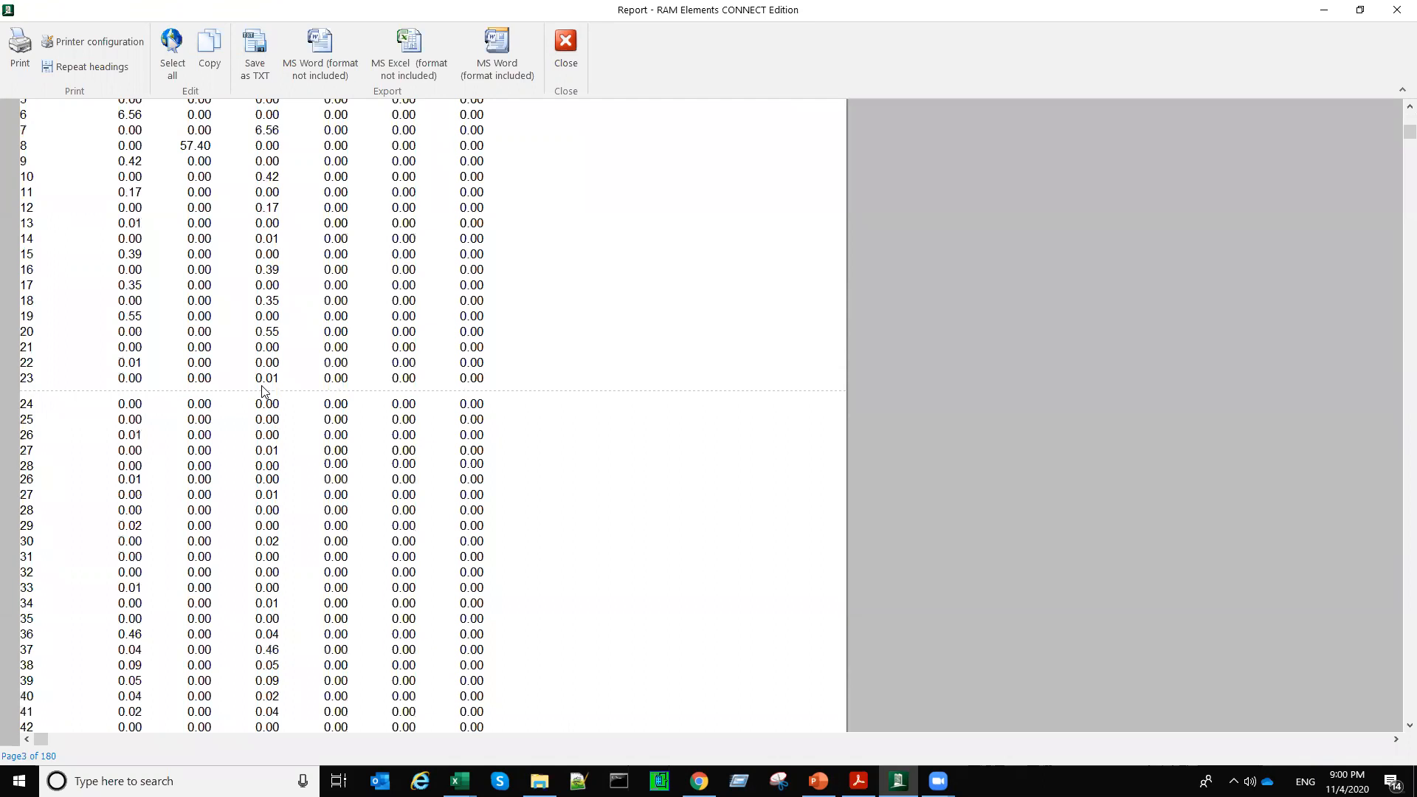
scroll(263, 391, "up", 3)
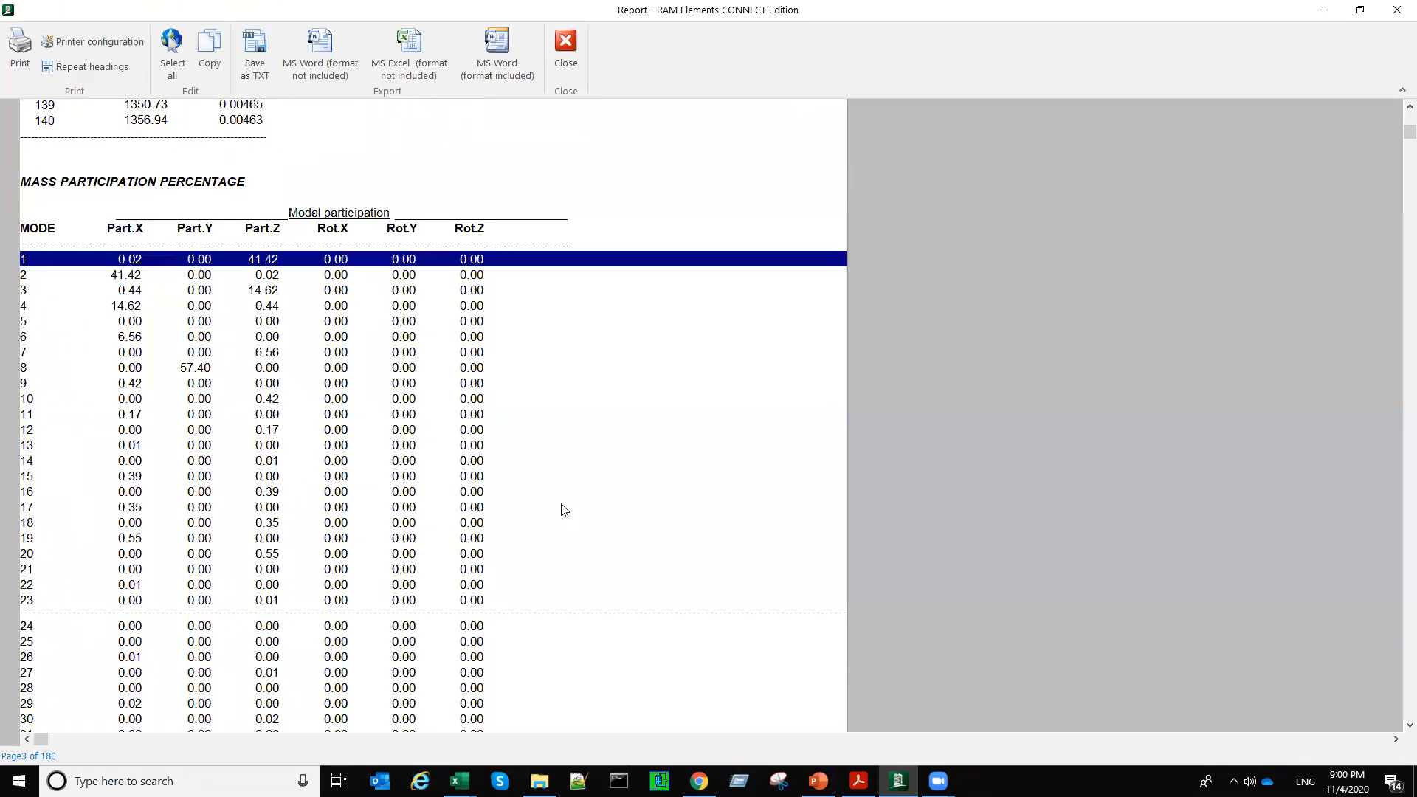
scroll(564, 509, "down", 20)
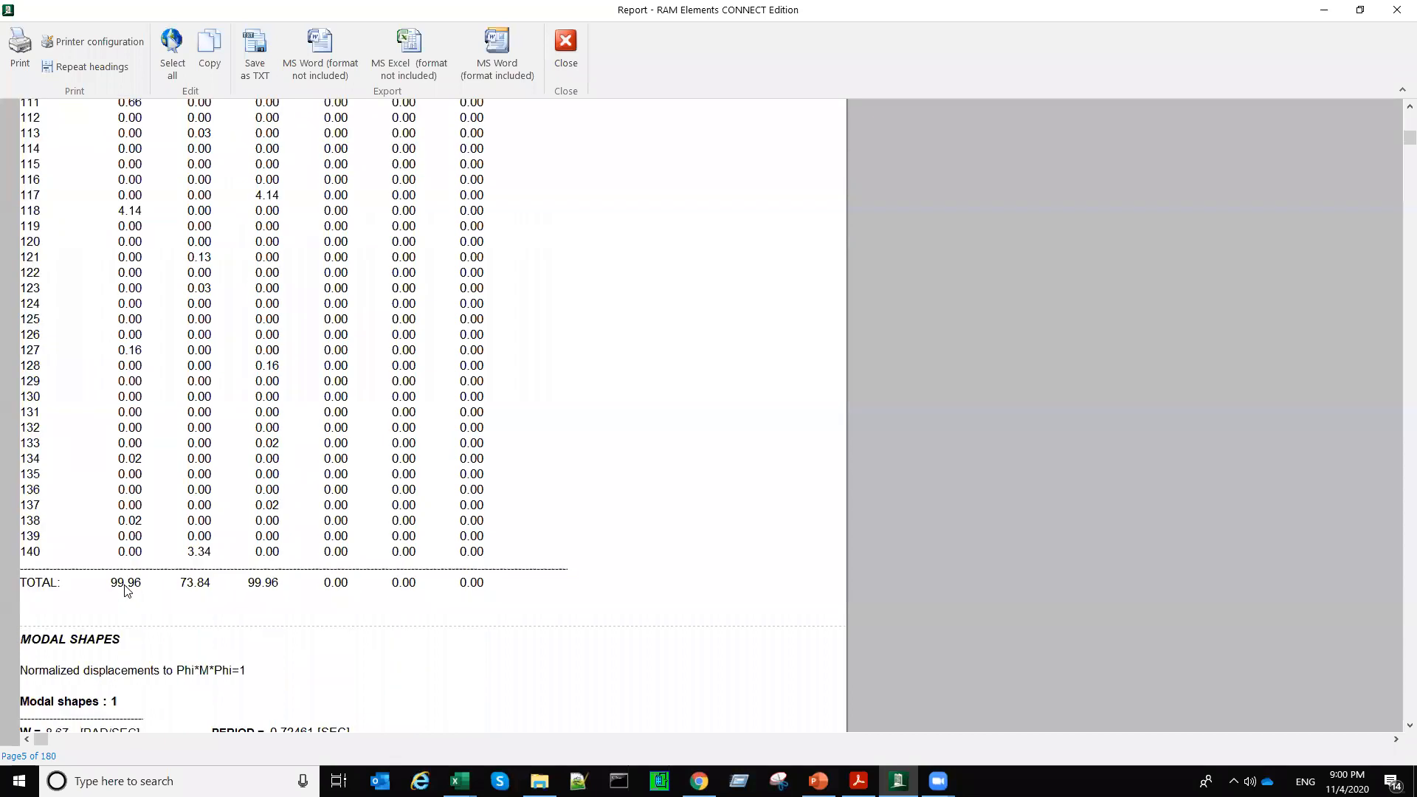
left_click(266, 589)
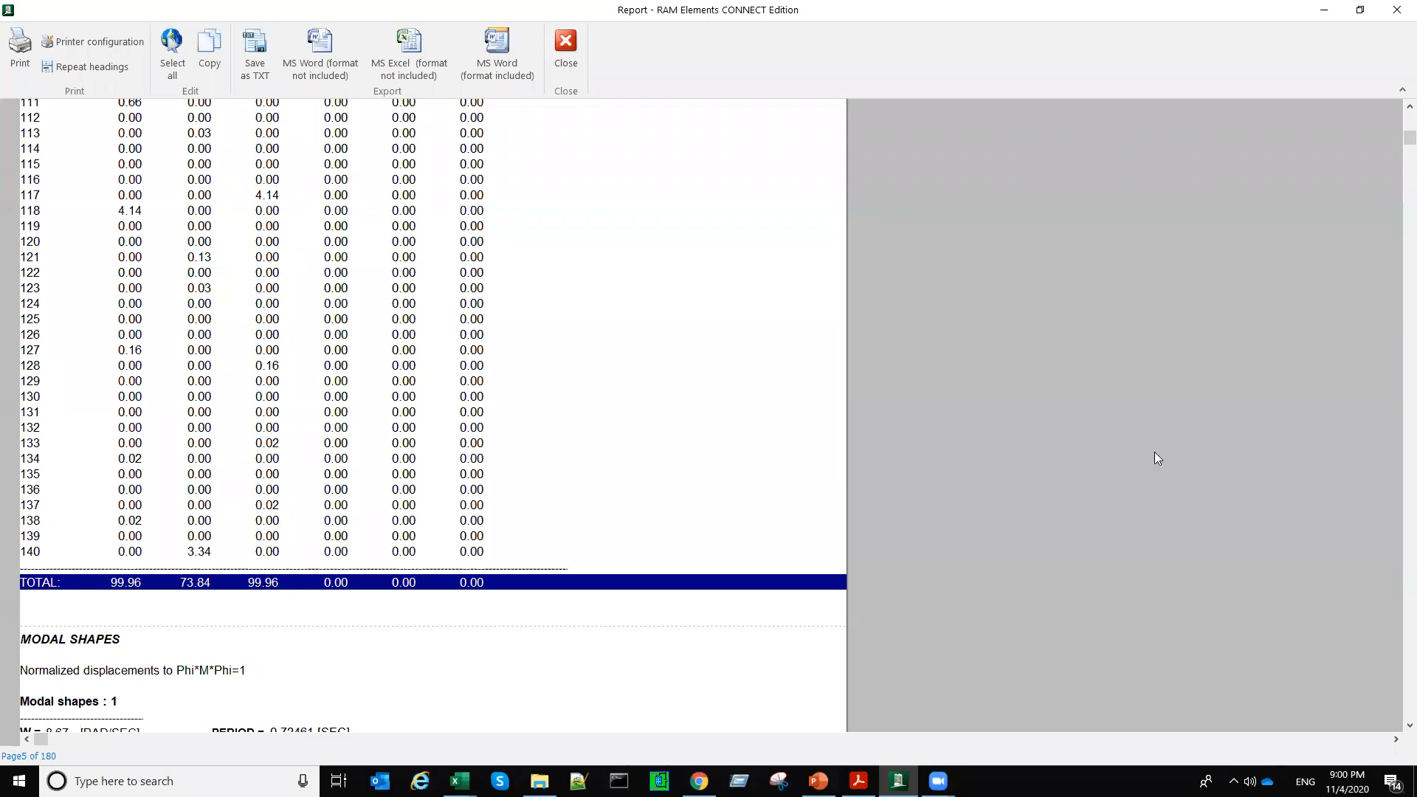
key("Escape")
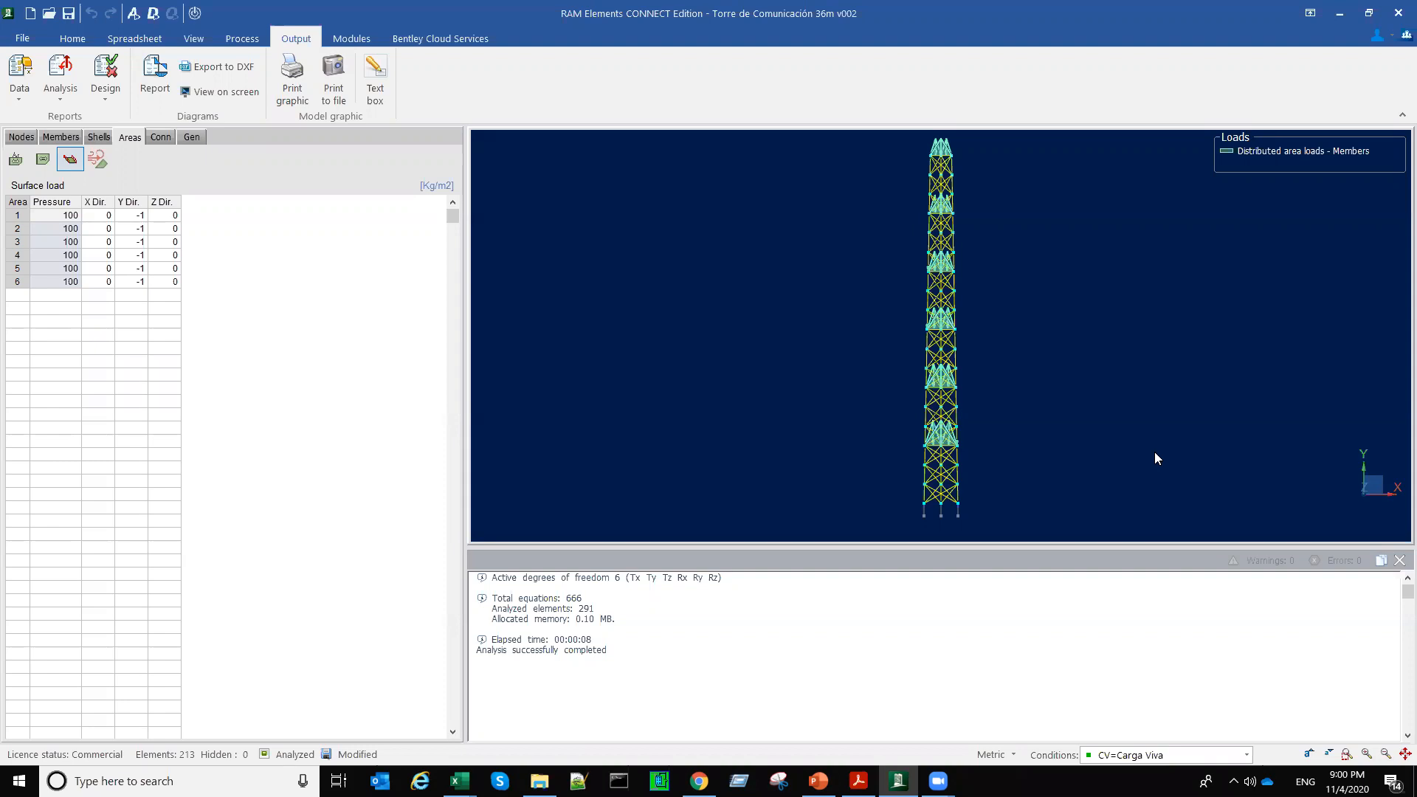
left_click(1399, 560)
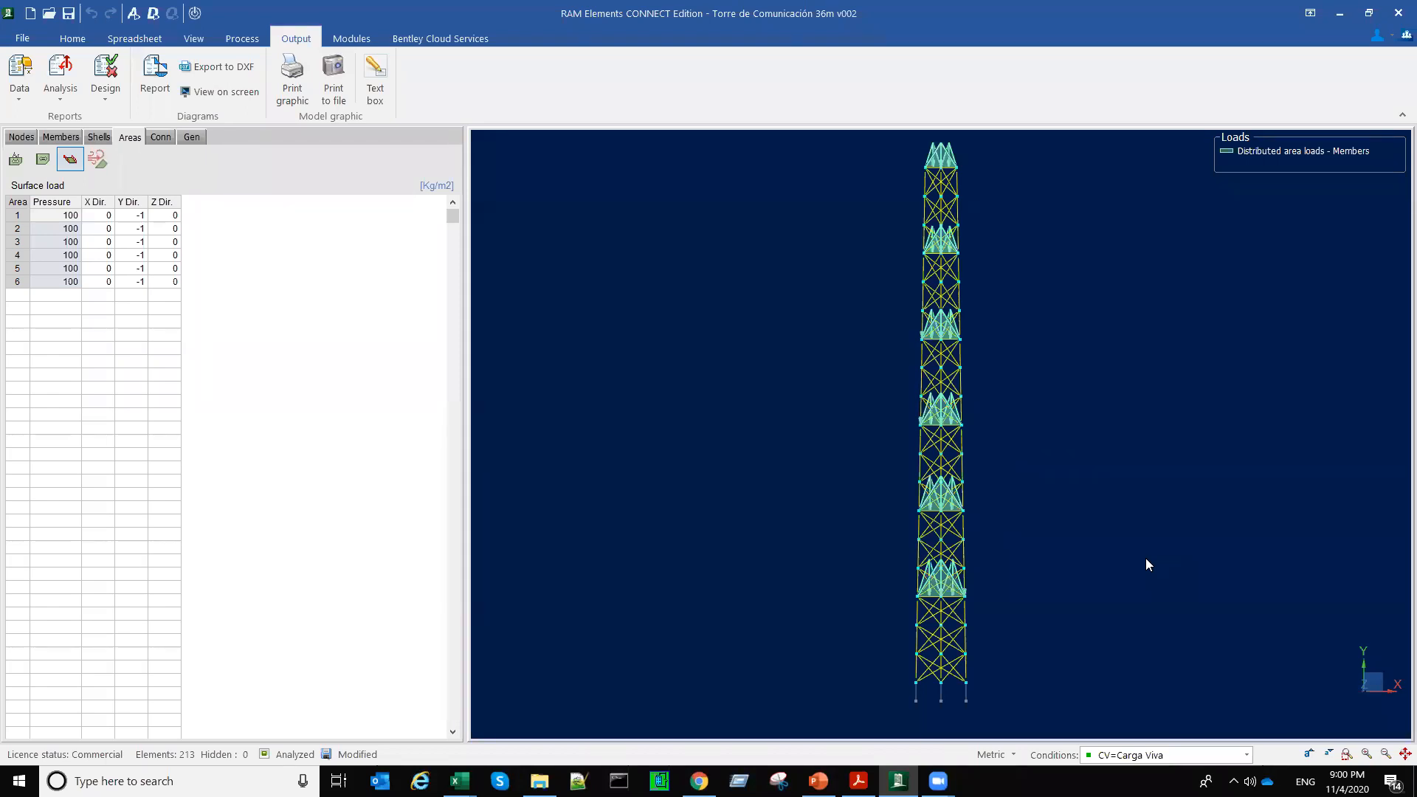
Step: Change the mass source to Node mass and rerun the analysis
left_click(134, 13)
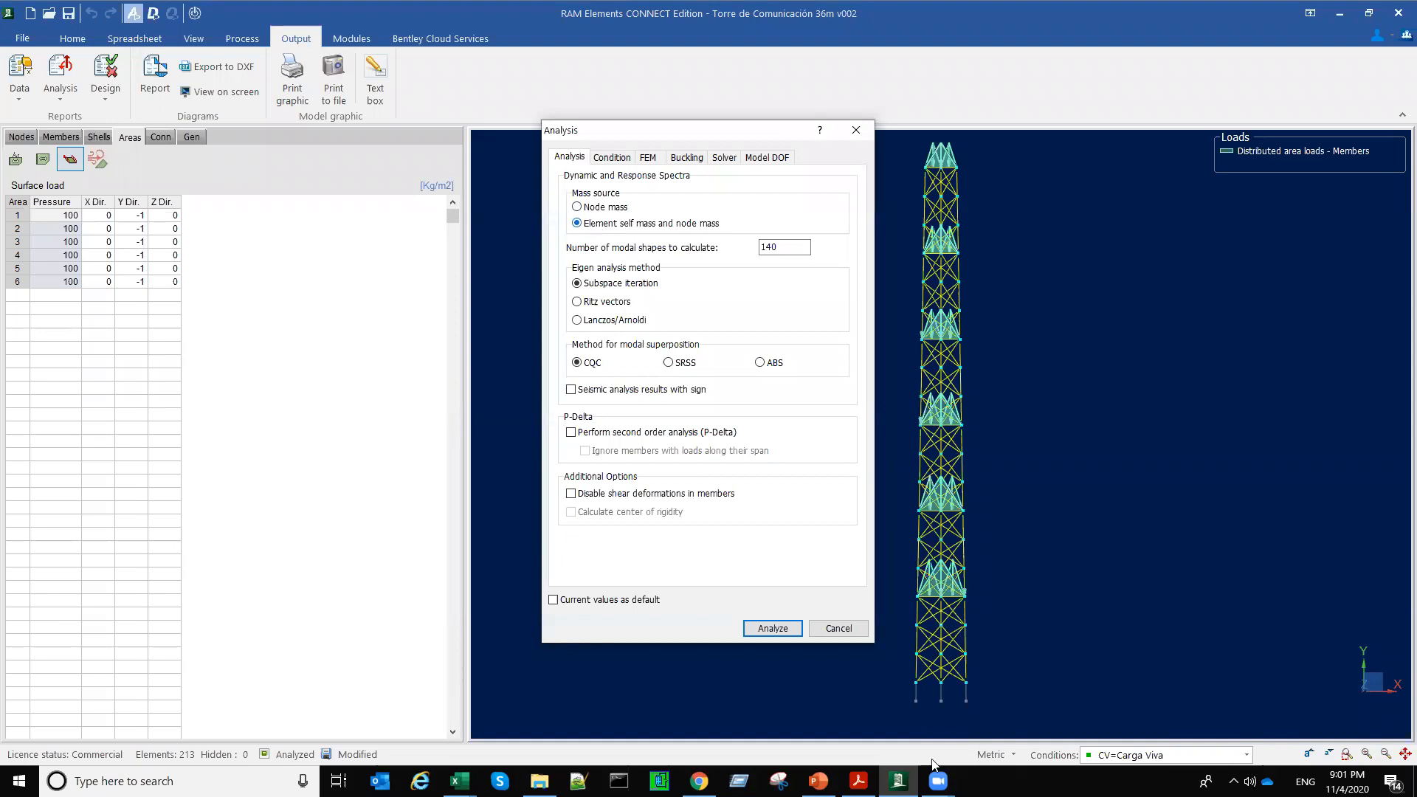
left_click(577, 207)
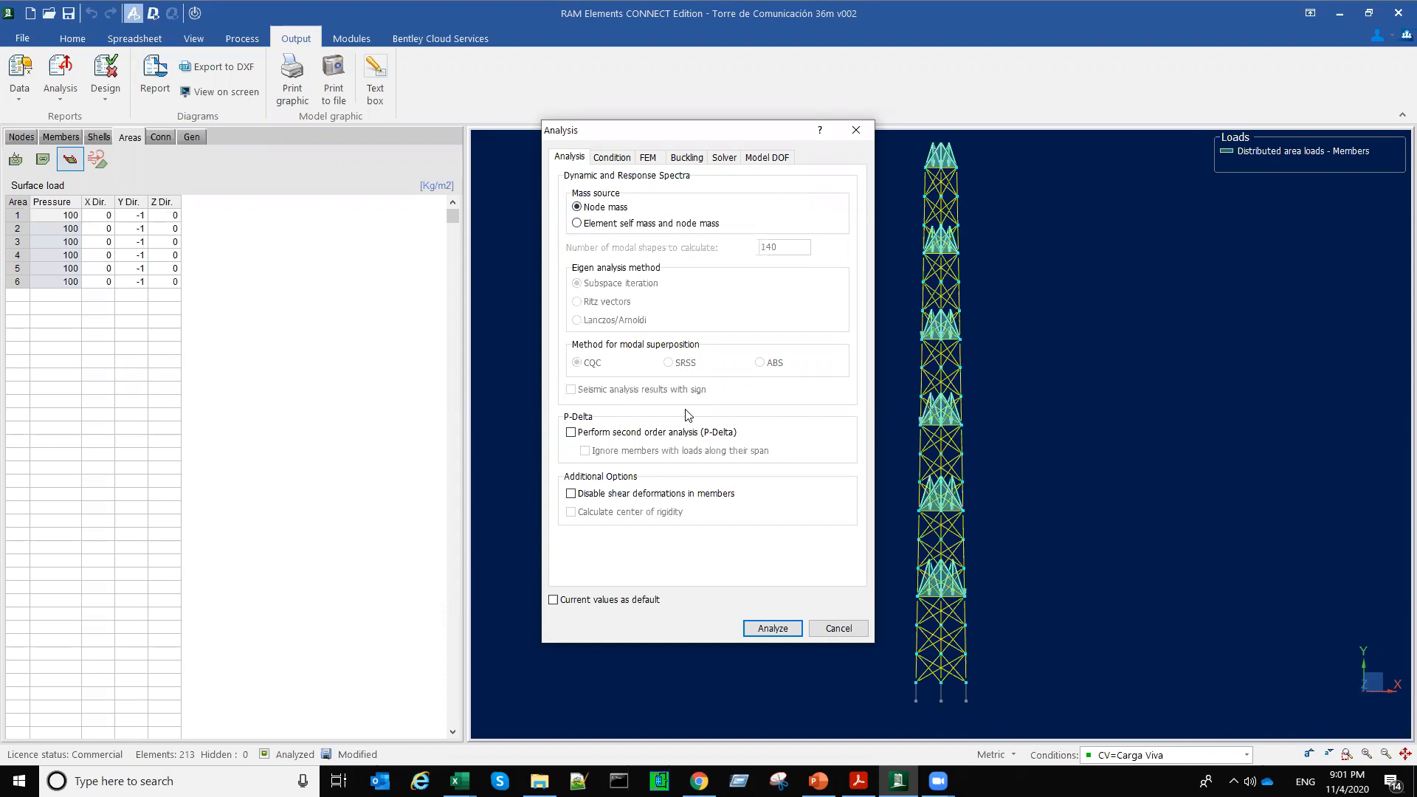
left_click(782, 633)
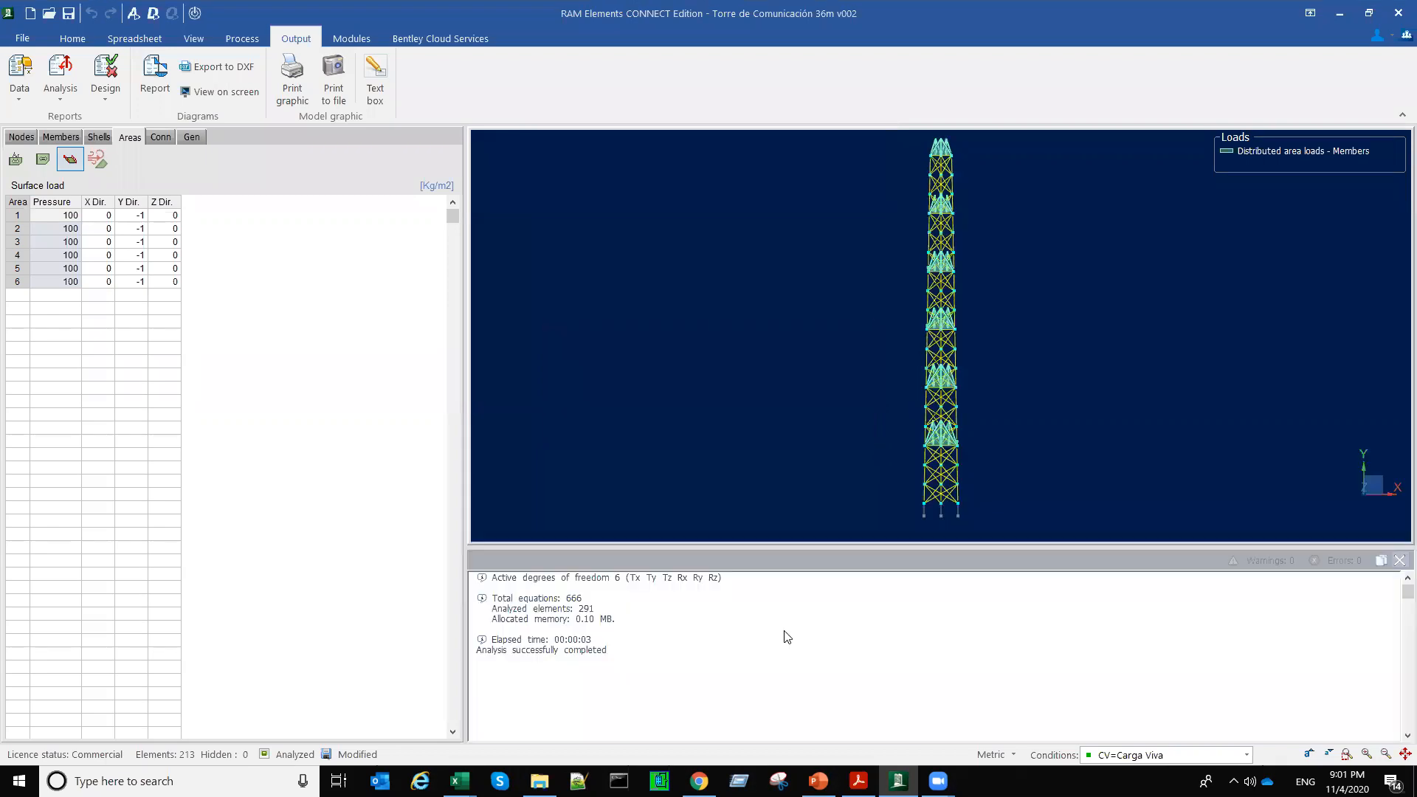
Step: Check the masses section of the dynamic analysis report for the Node mass run and close the report
left_click(60, 77)
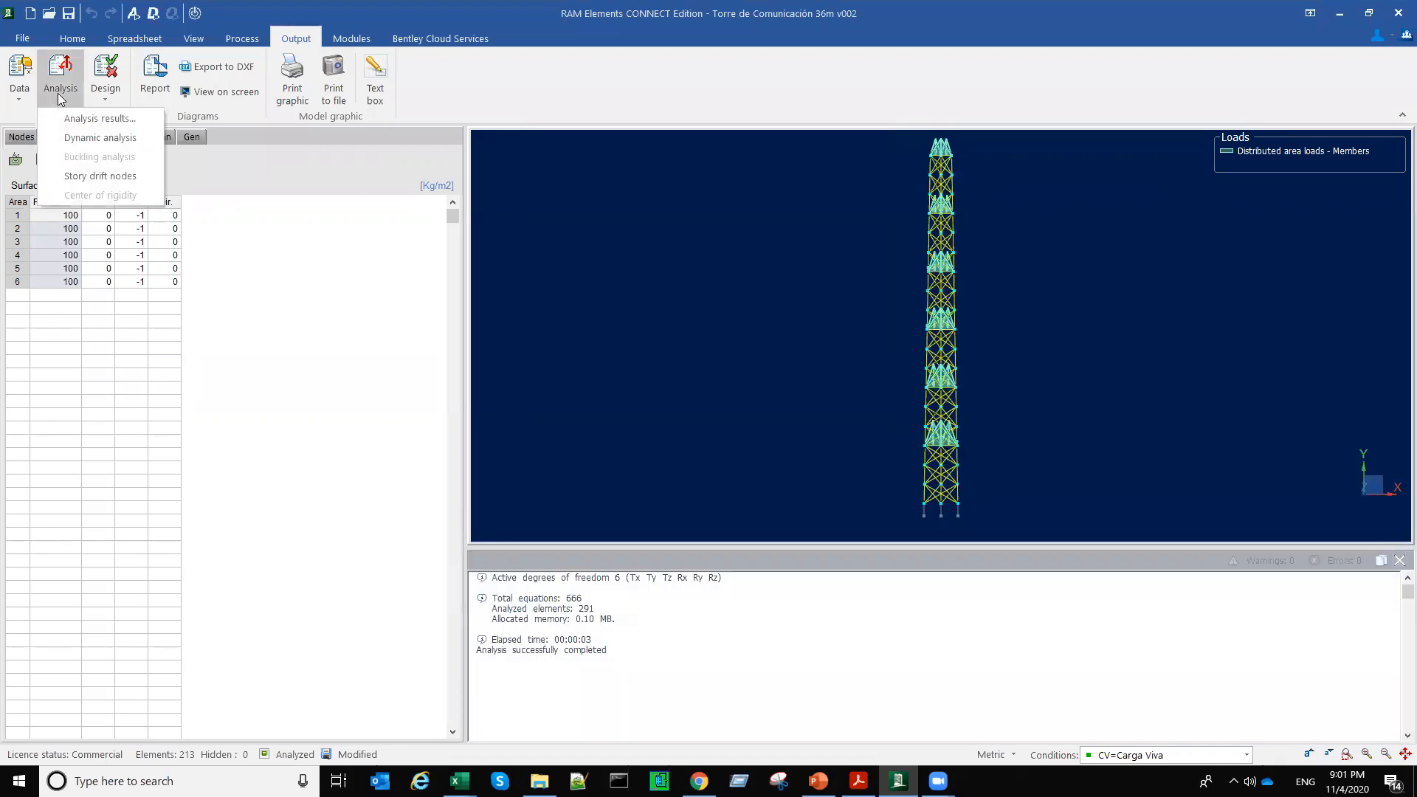
left_click(103, 137)
left_click(564, 77)
left_click(61, 94)
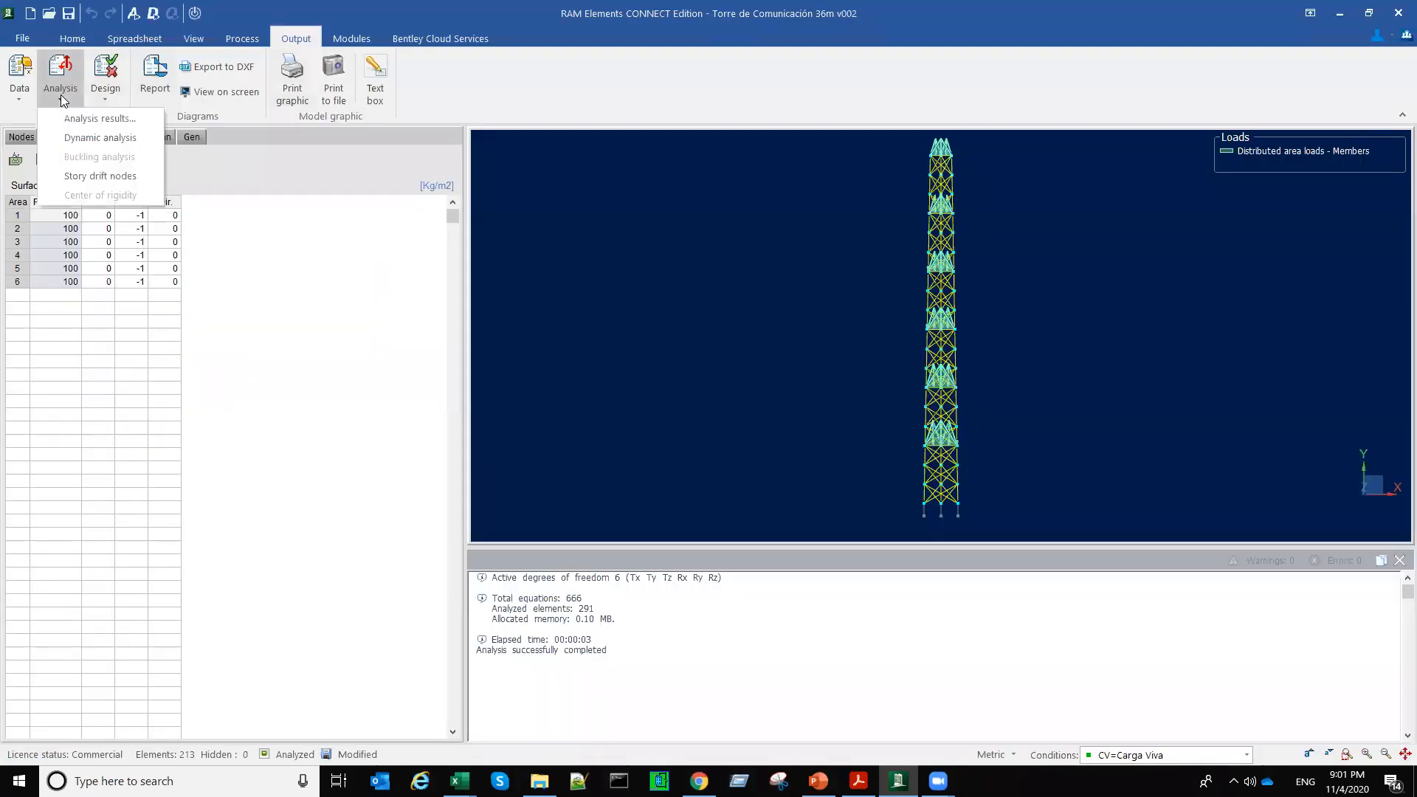
left_click(90, 139)
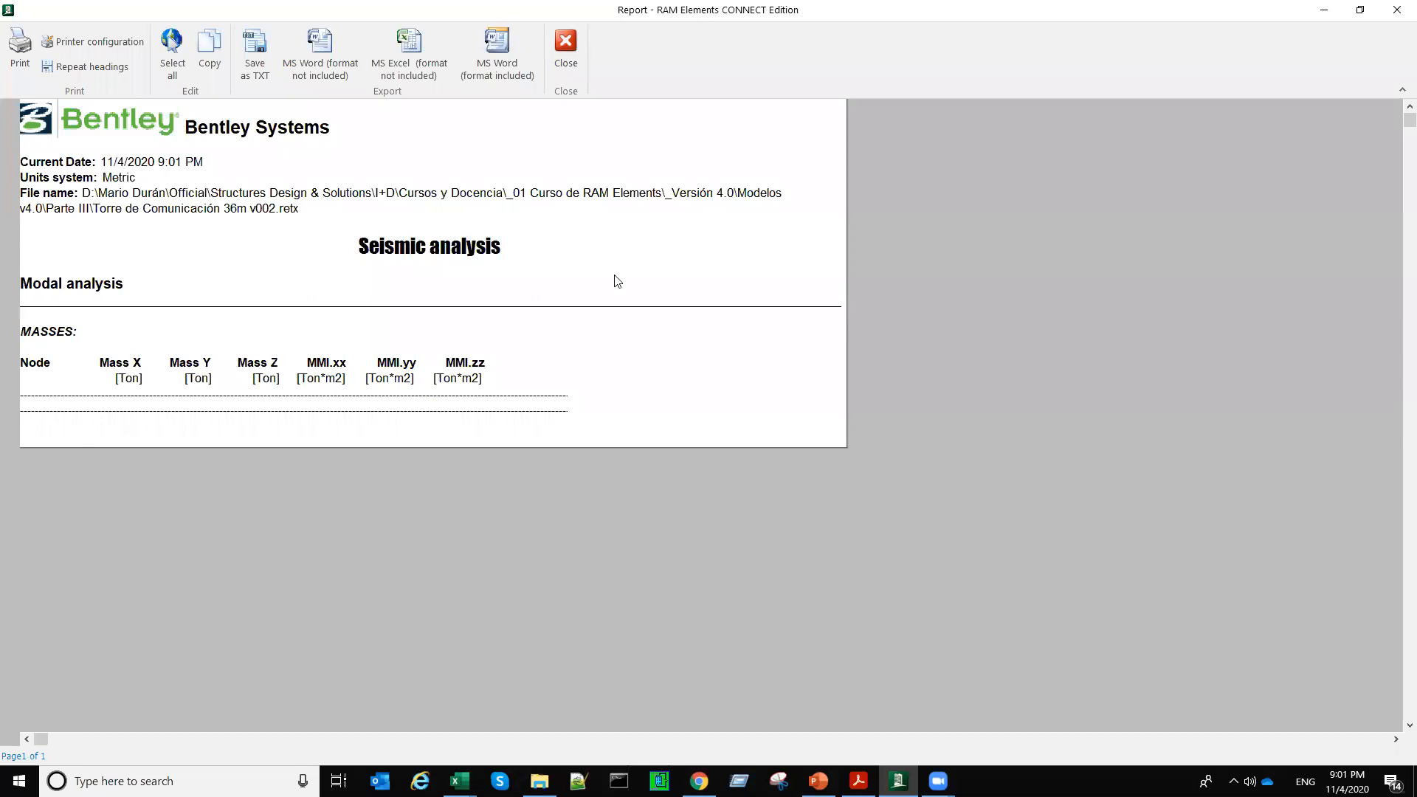
left_click(573, 49)
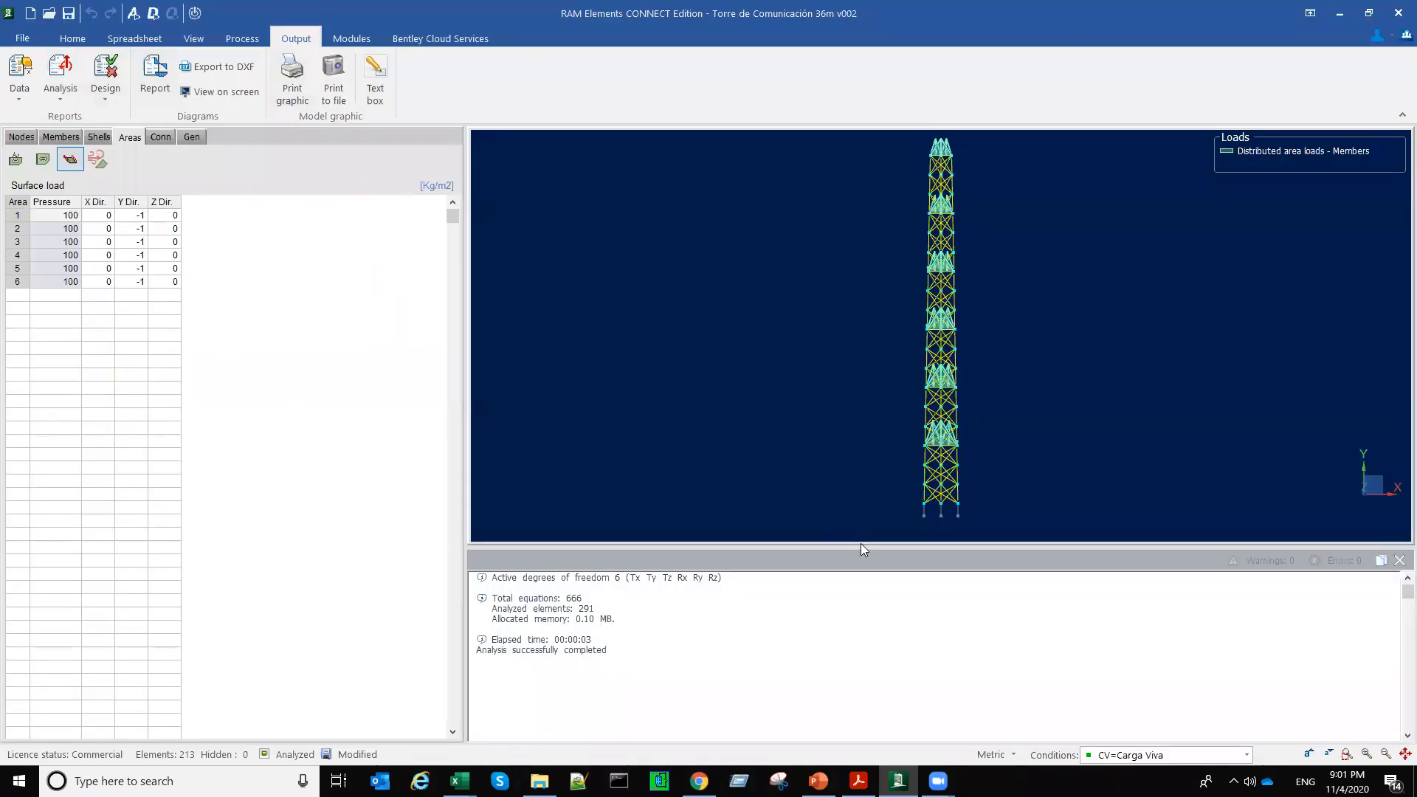
Step: Review the mass source options in the analysis settings, cancel them, and close the analysis messages
left_click(133, 14)
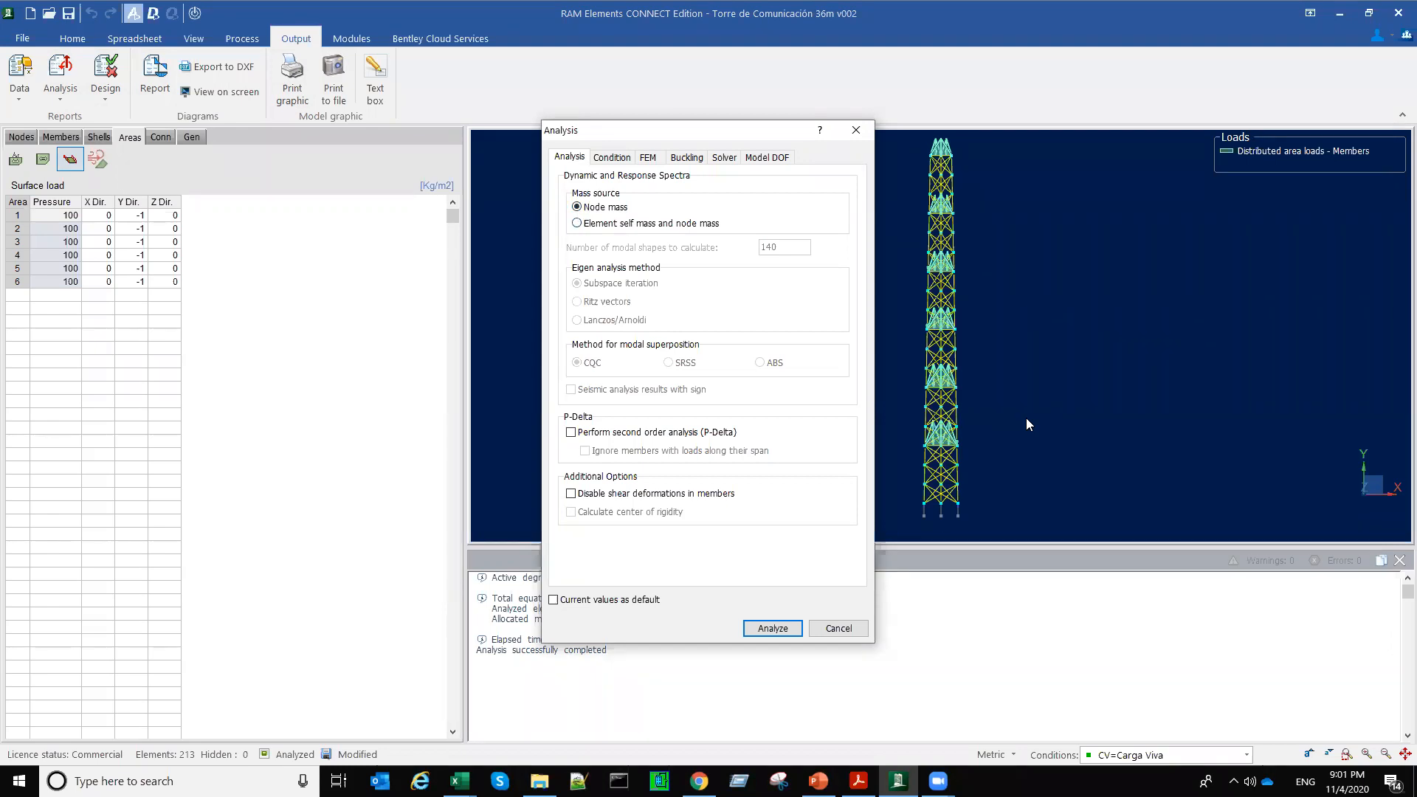
left_click(856, 629)
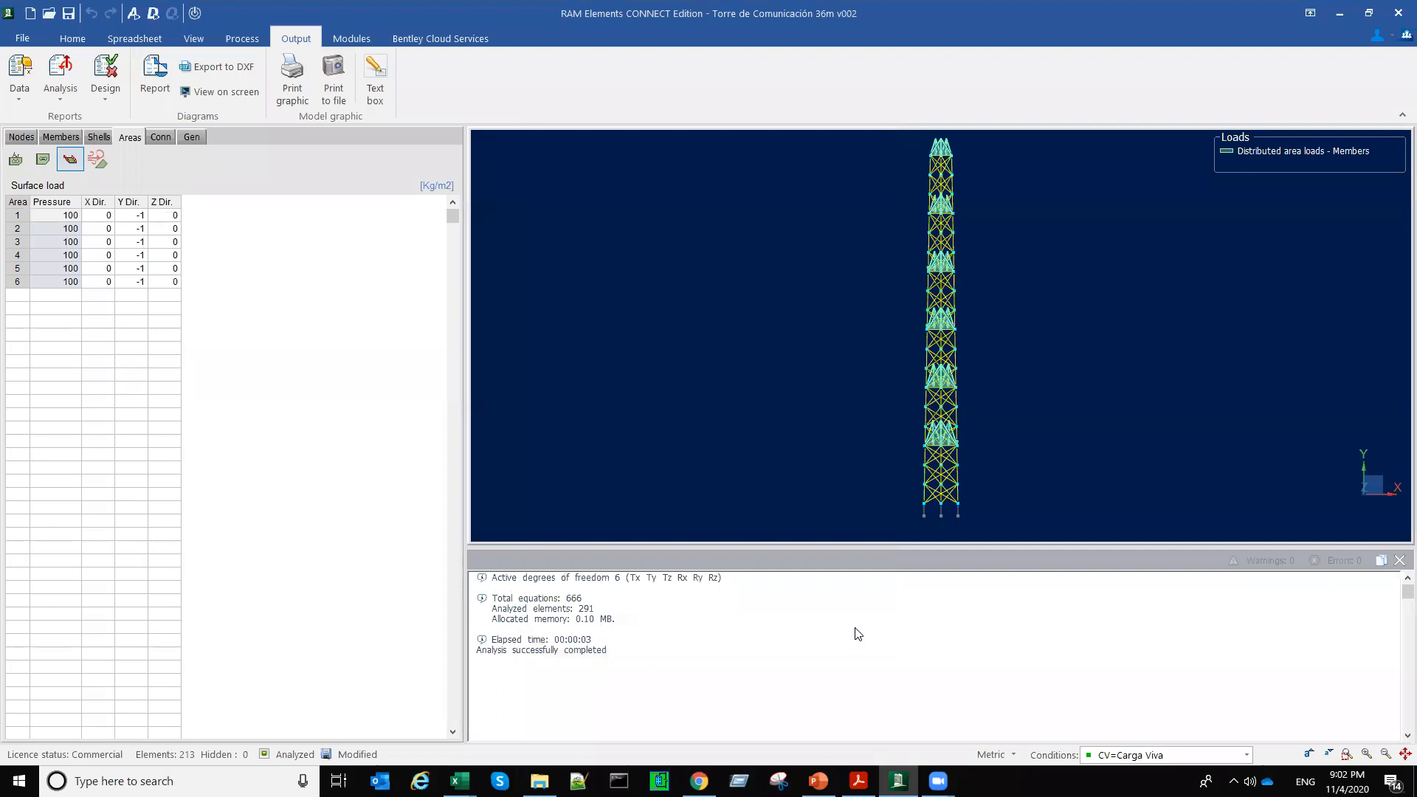
left_click(1399, 560)
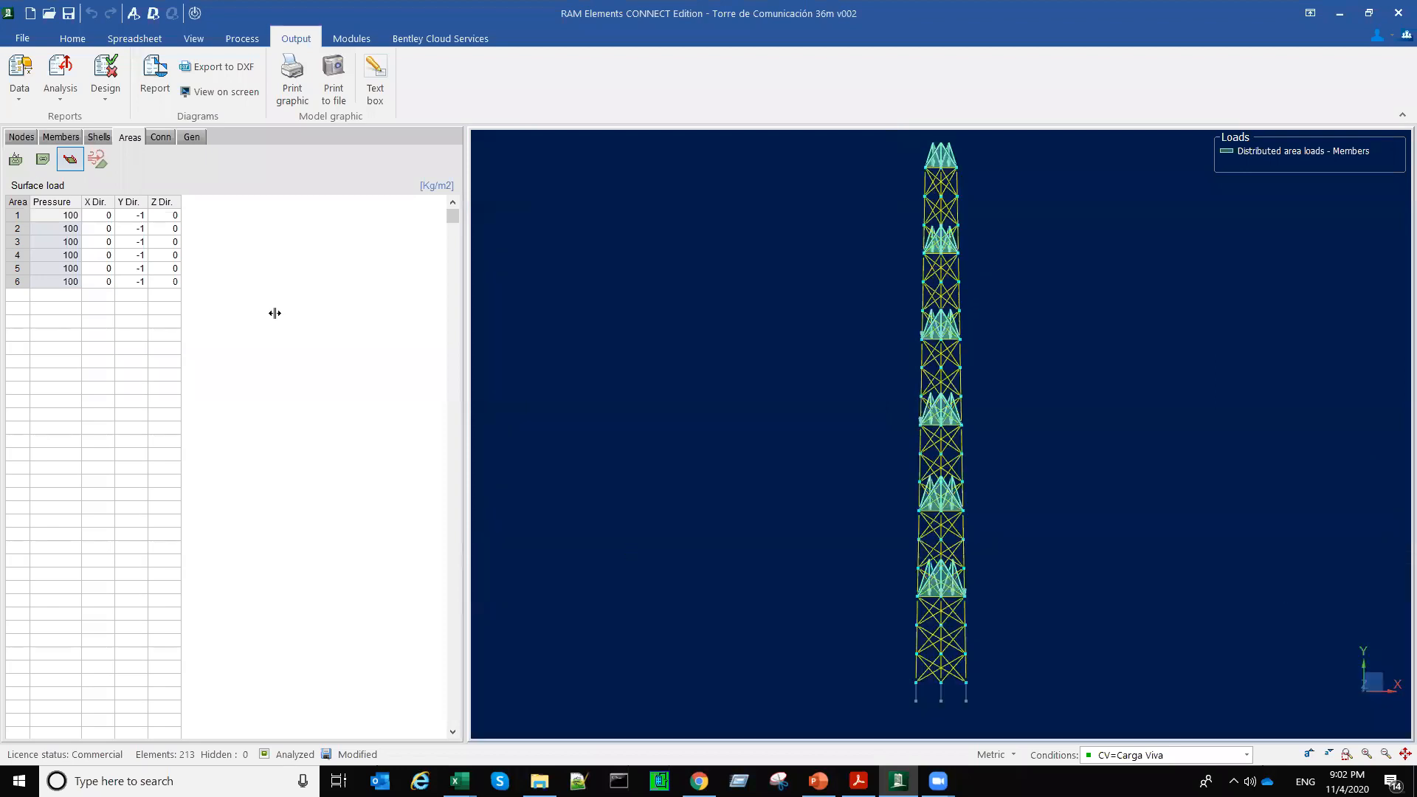
Step: Show the rigid diaphragm numbers of the nodes and select the area at the tower's lowest platform level
left_click(21, 137)
left_click(70, 160)
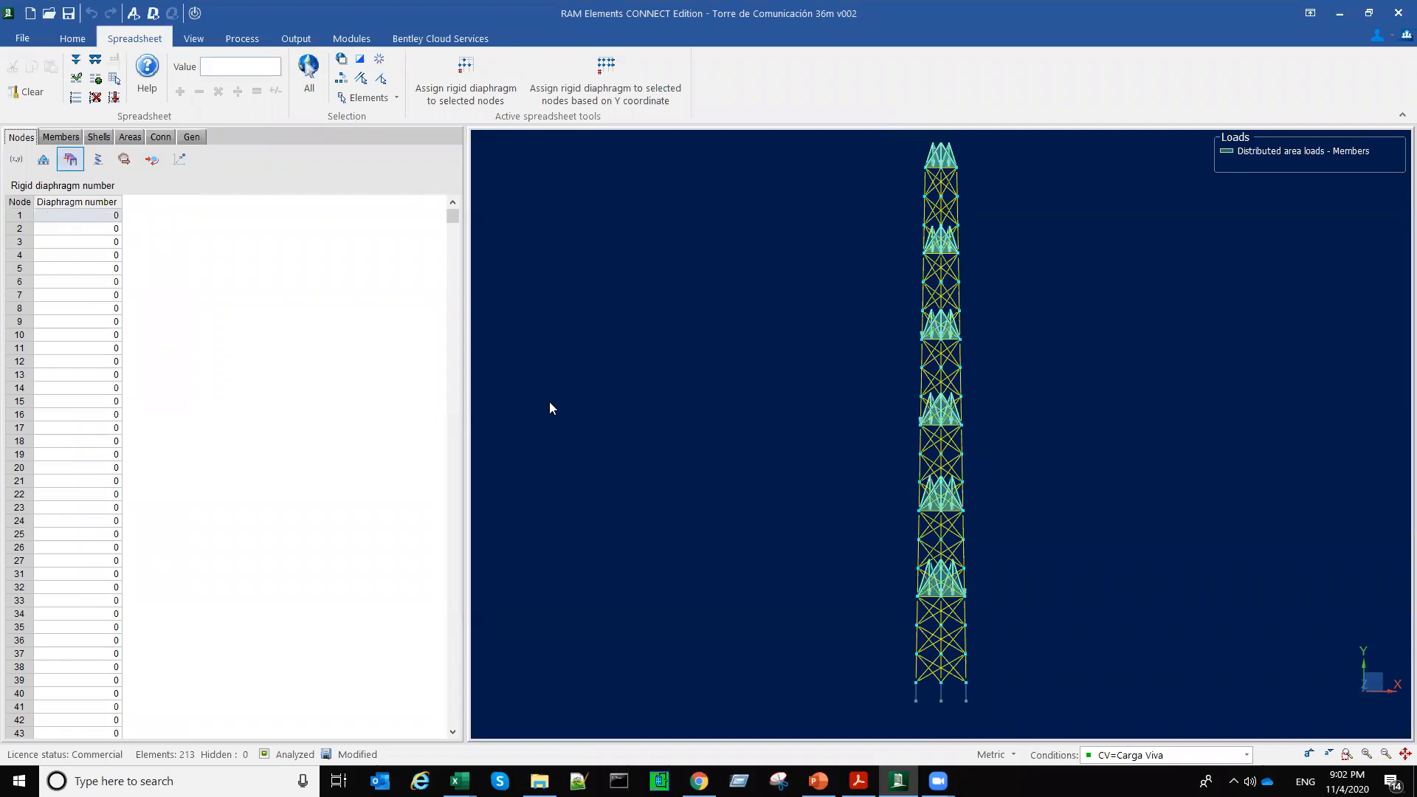
middle_click_drag(805, 537, 793, 546)
scroll(1082, 546, "up", 5)
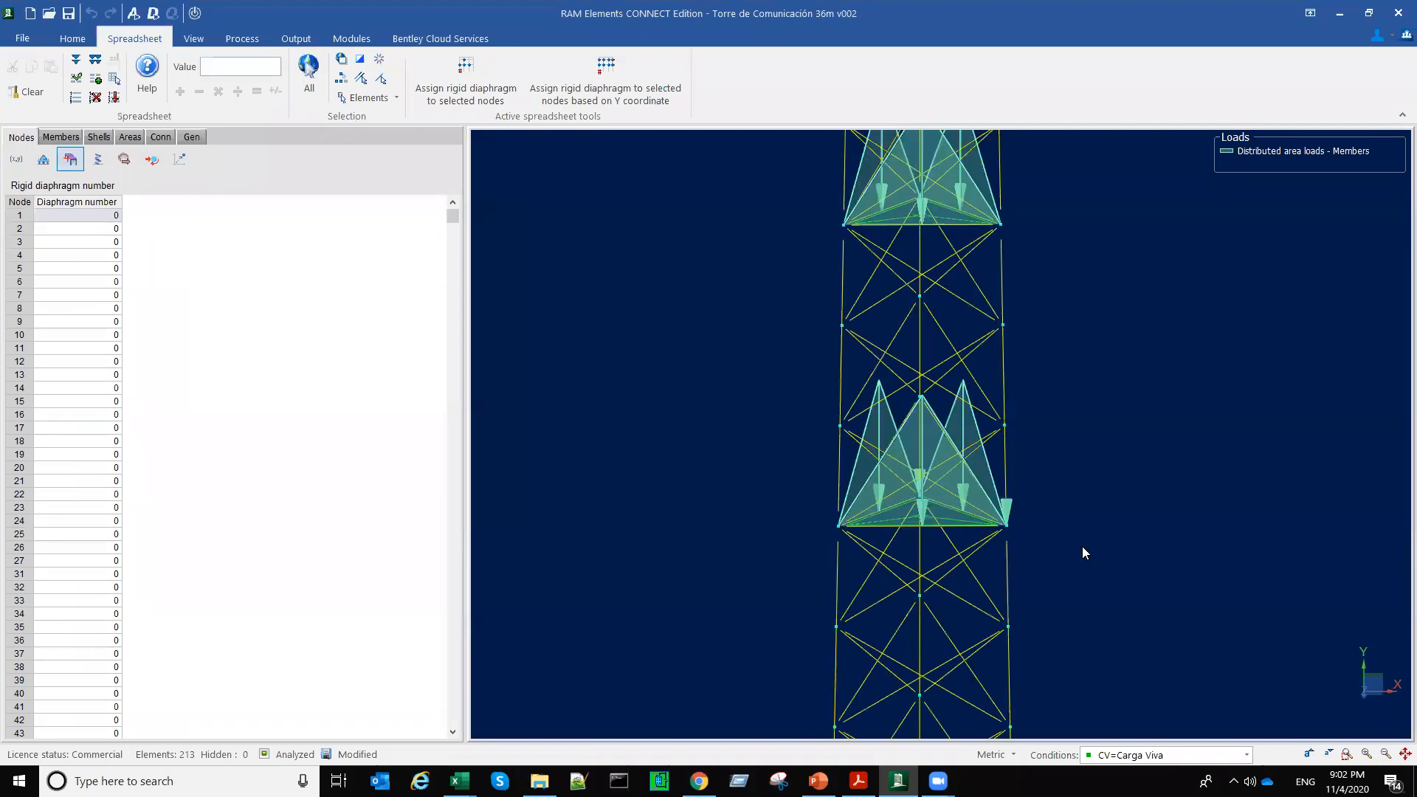
left_click(810, 500)
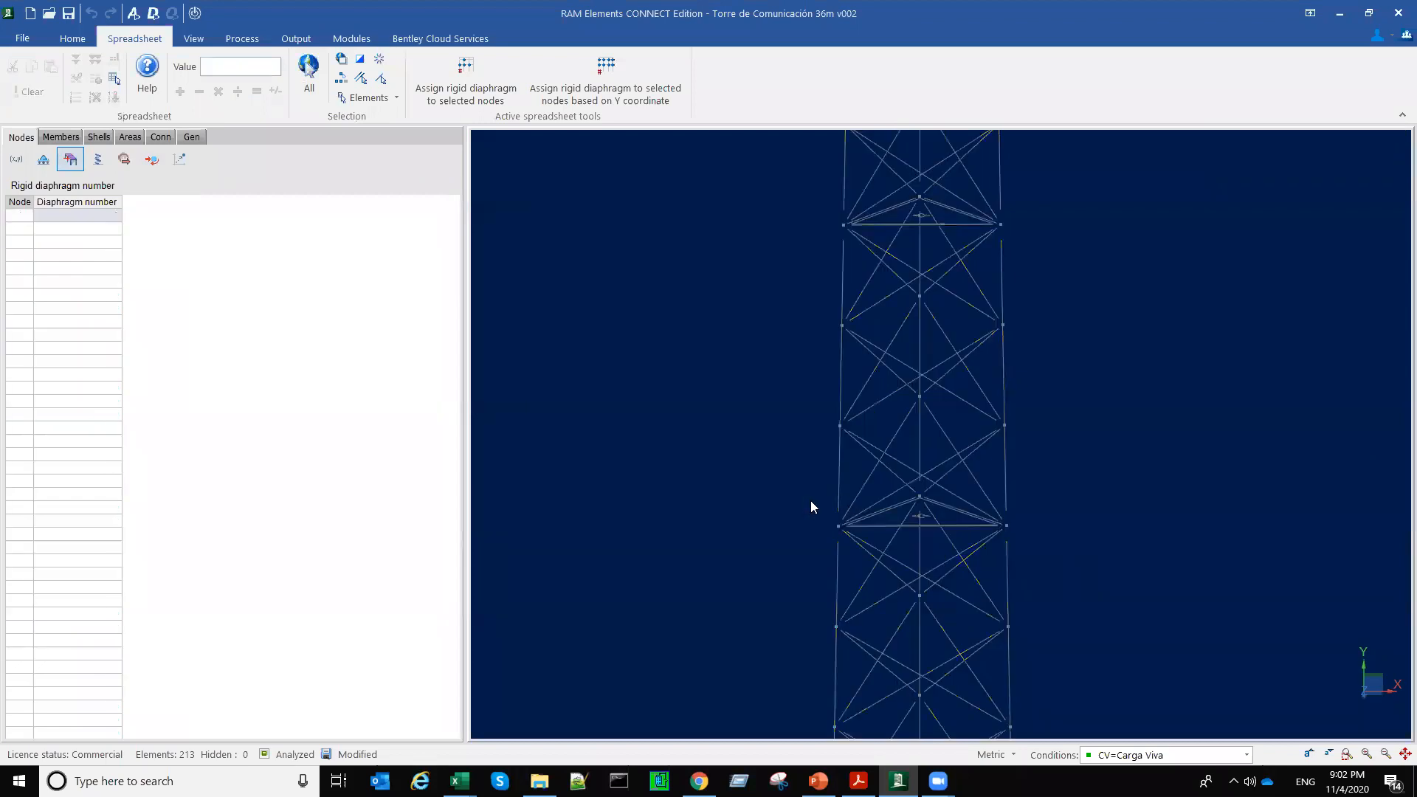
left_click(934, 520)
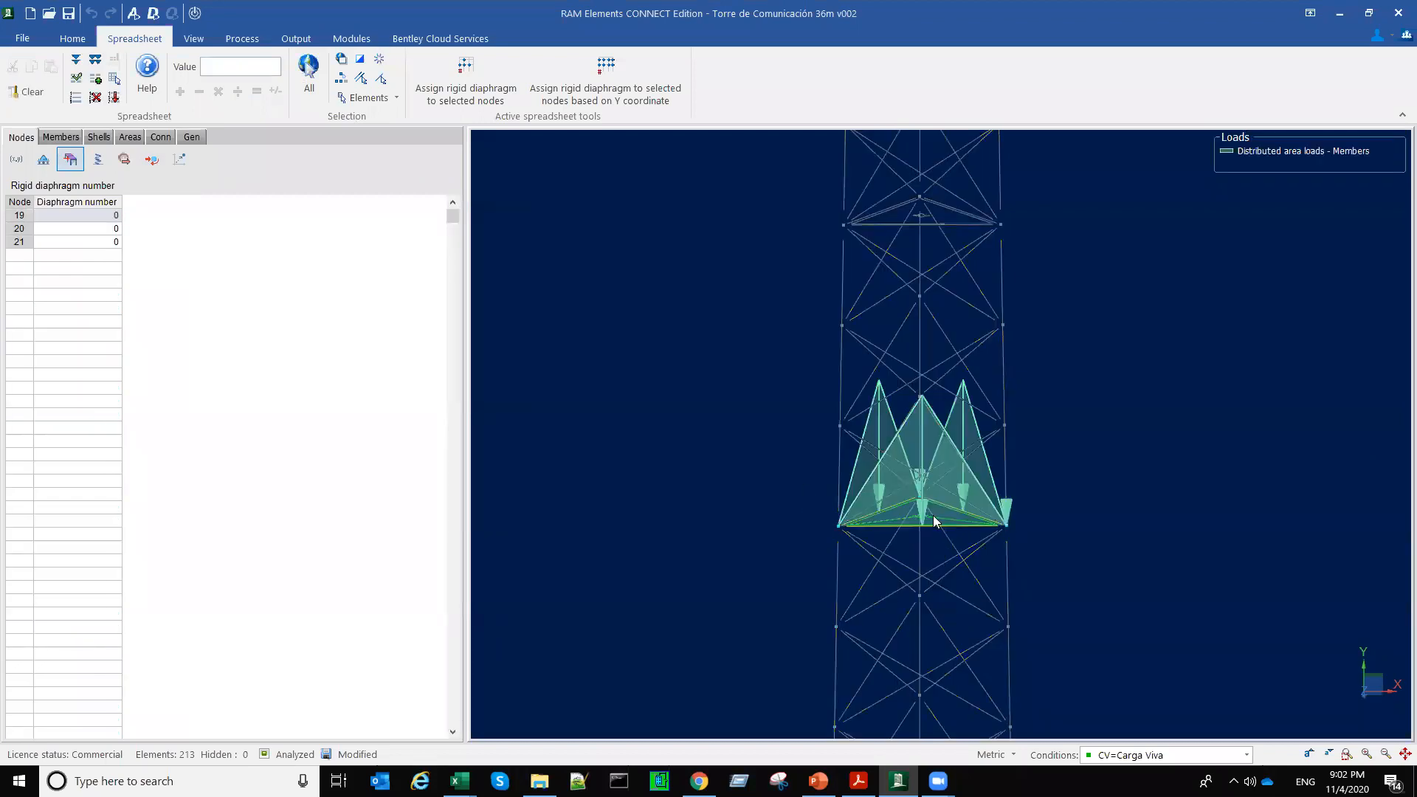
Step: Clear the selection and reselect the nodes, members and area of the lowest platform level together
left_click(1067, 561)
middle_click_drag(972, 534, 945, 528)
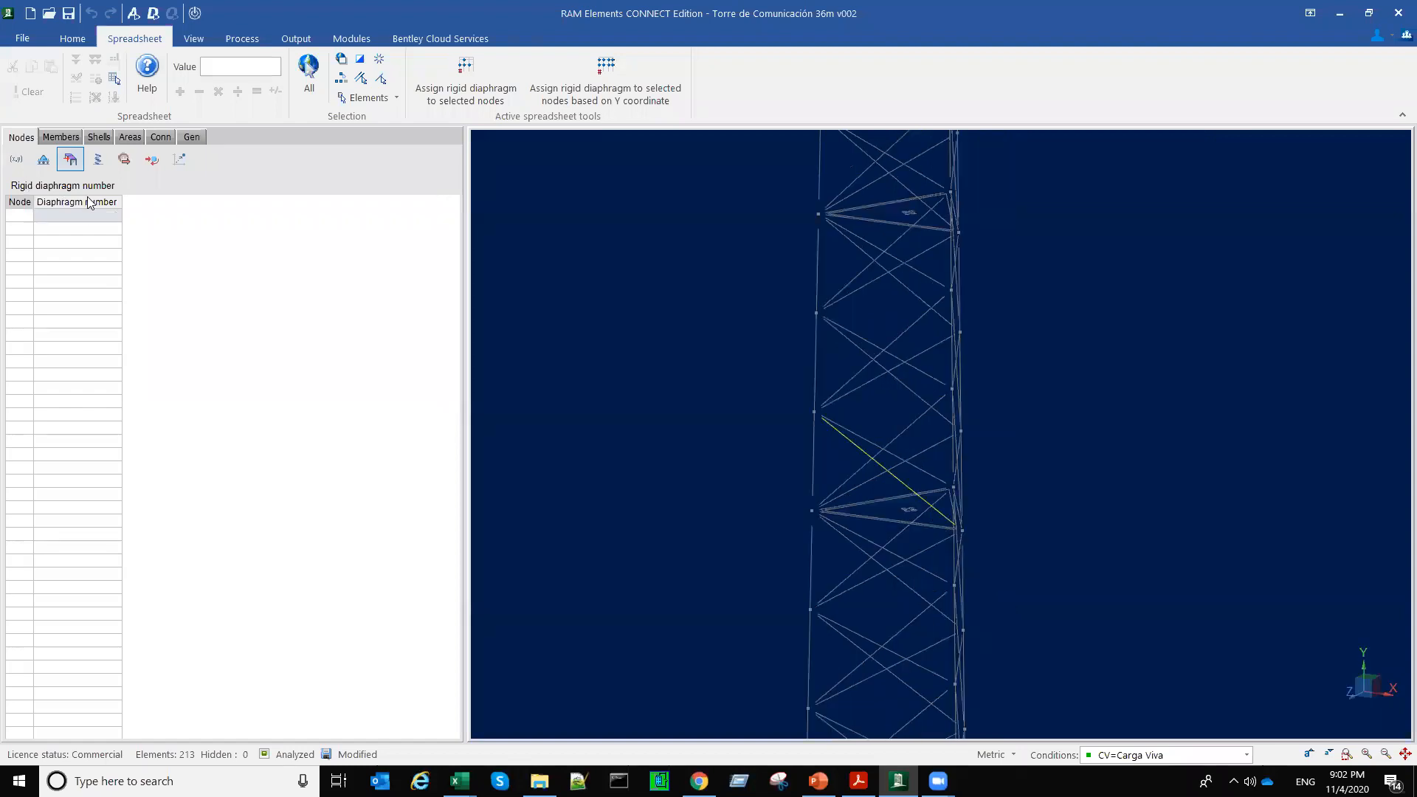
middle_click_drag(774, 547, 806, 544)
middle_click_drag(1085, 558, 1072, 556)
left_click_drag(705, 450, 1032, 535)
middle_click_drag(1111, 562, 1102, 563)
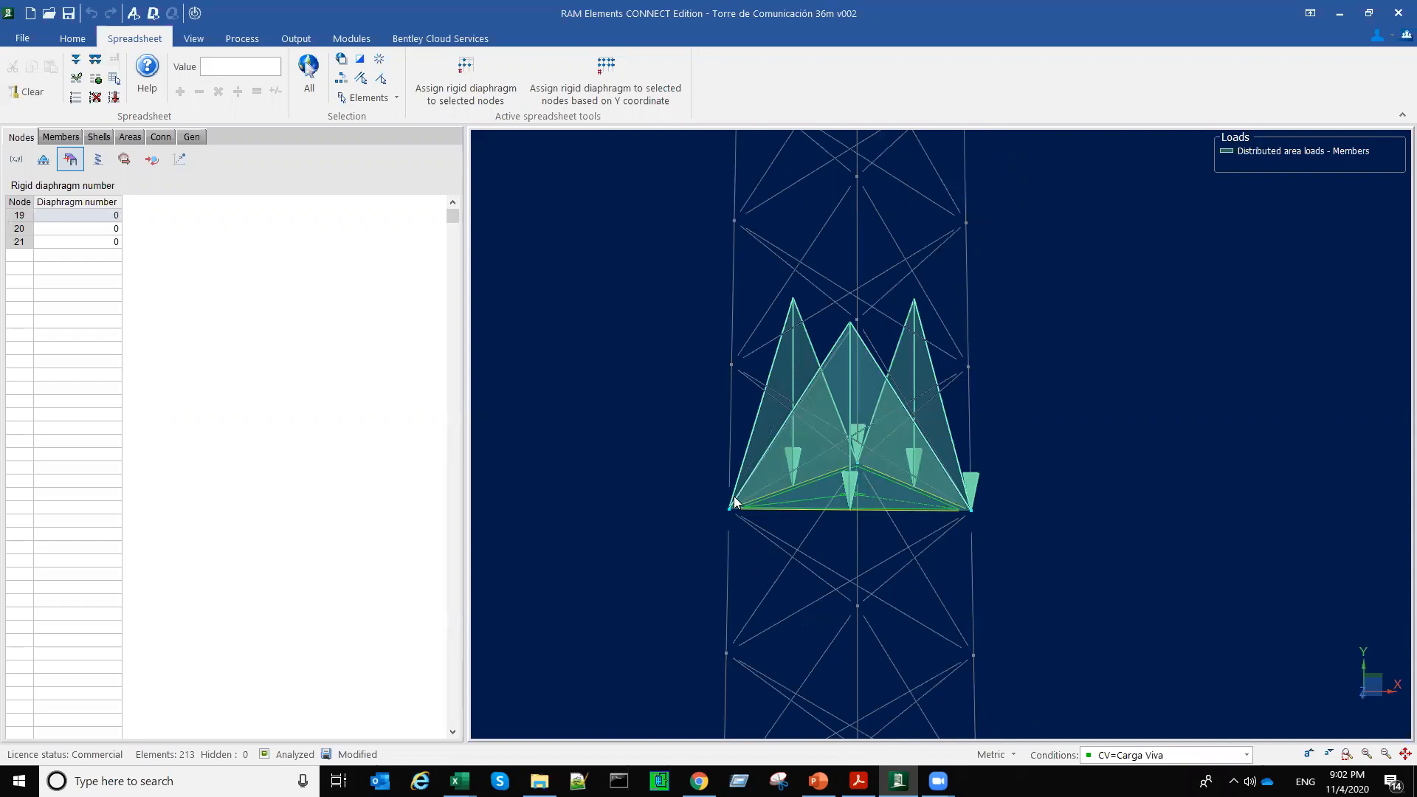
Step: Select the three corner nodes of the lowest platform level, nodes 19, 20 and 21, and show the whole tower
left_click(652, 463)
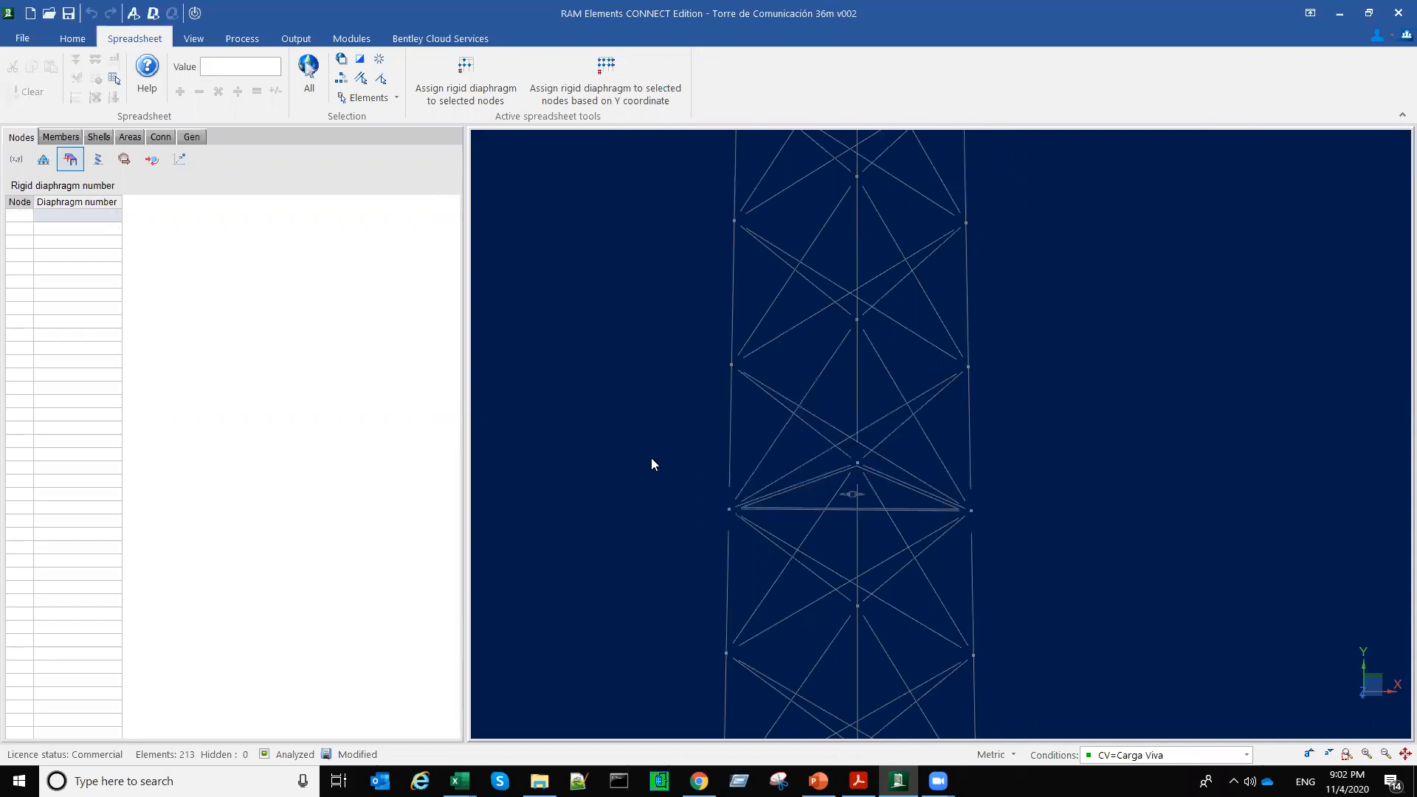
middle_click_drag(791, 497, 876, 505)
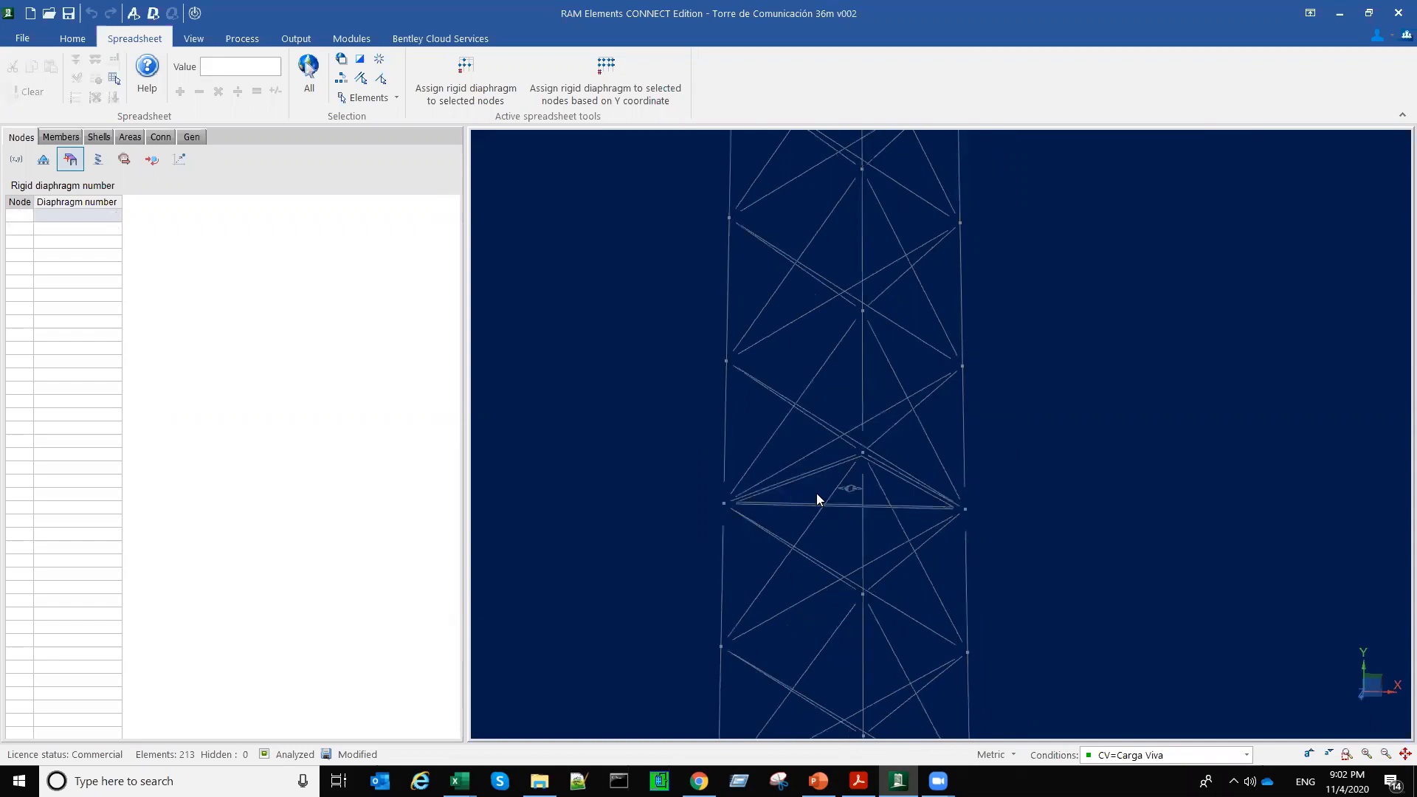
scroll(816, 493, "up", 3)
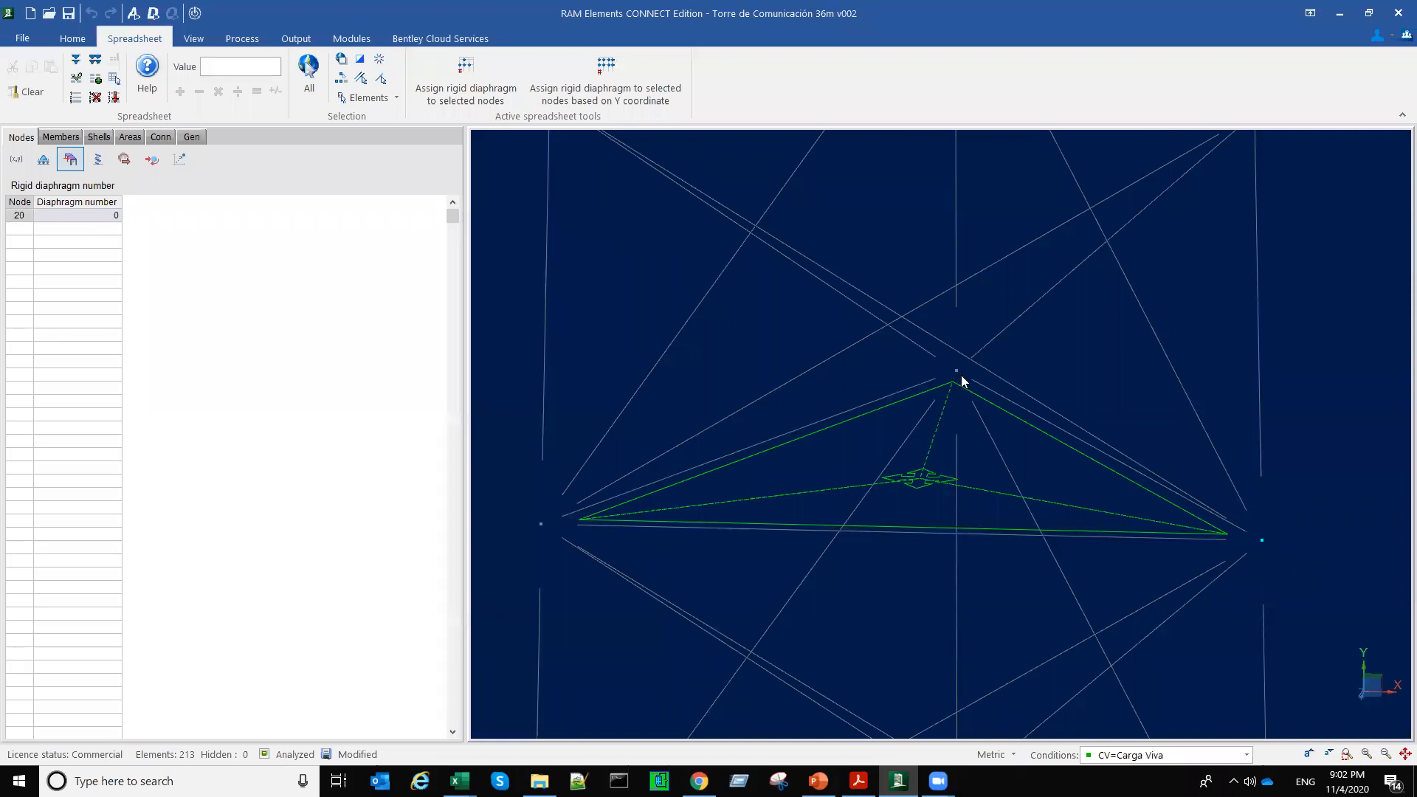
left_click(544, 525)
scroll(713, 543, "down", 2)
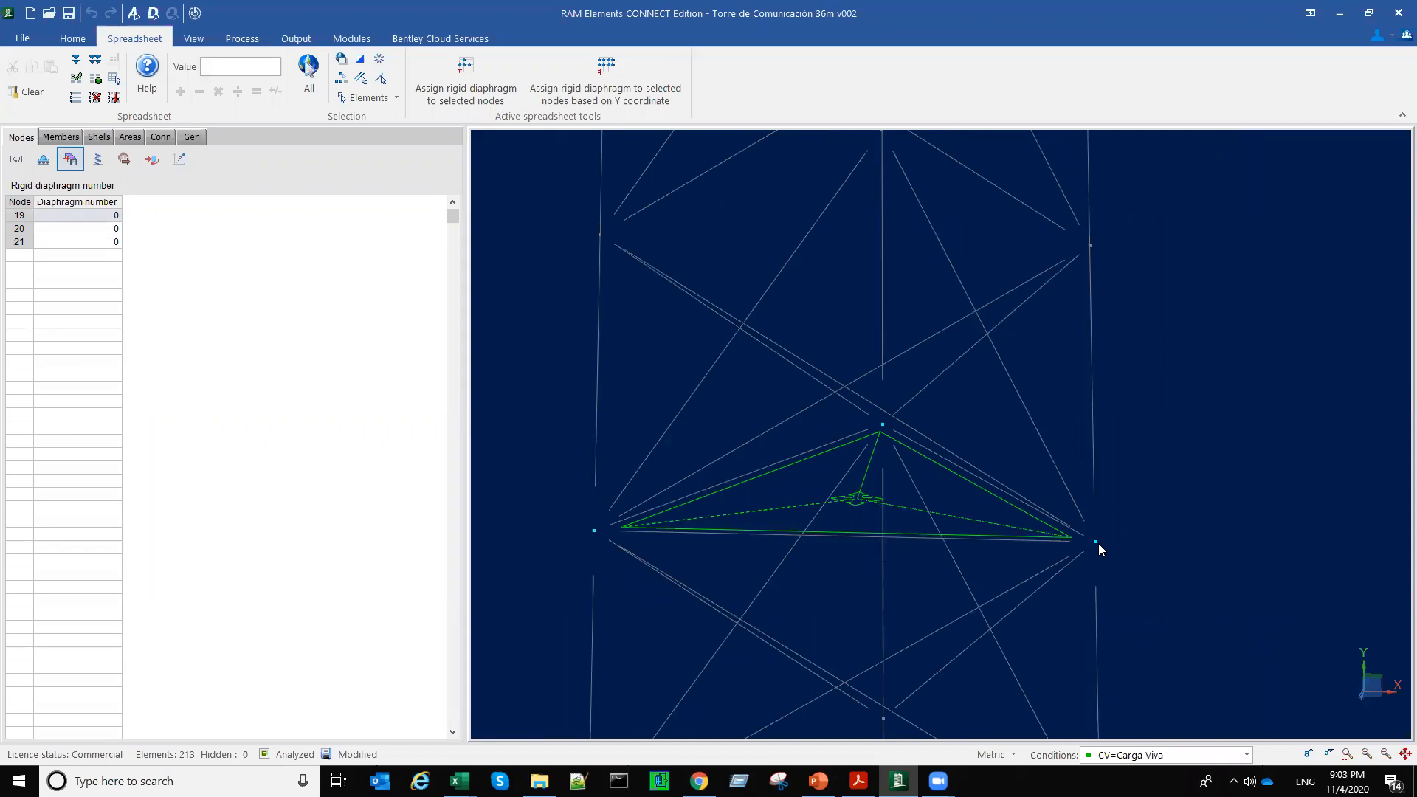
middle_click(1149, 550)
middle_click(1148, 550)
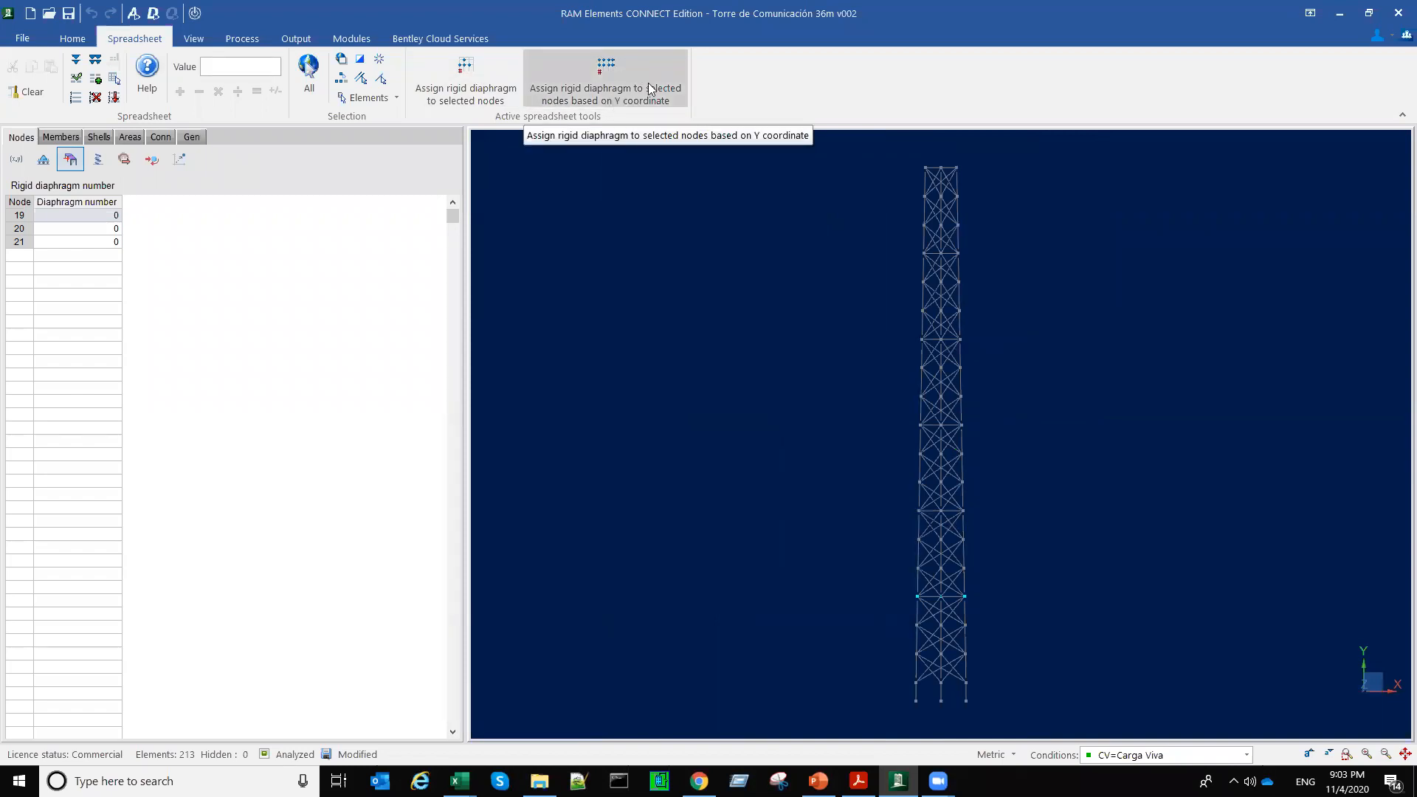
Step: Select the complete lowest platform level of the tower and turn off the load display
left_click(1049, 624)
middle_click_drag(1053, 620, 1025, 598)
scroll(973, 588, "up", 1)
left_click_drag(863, 569, 961, 583)
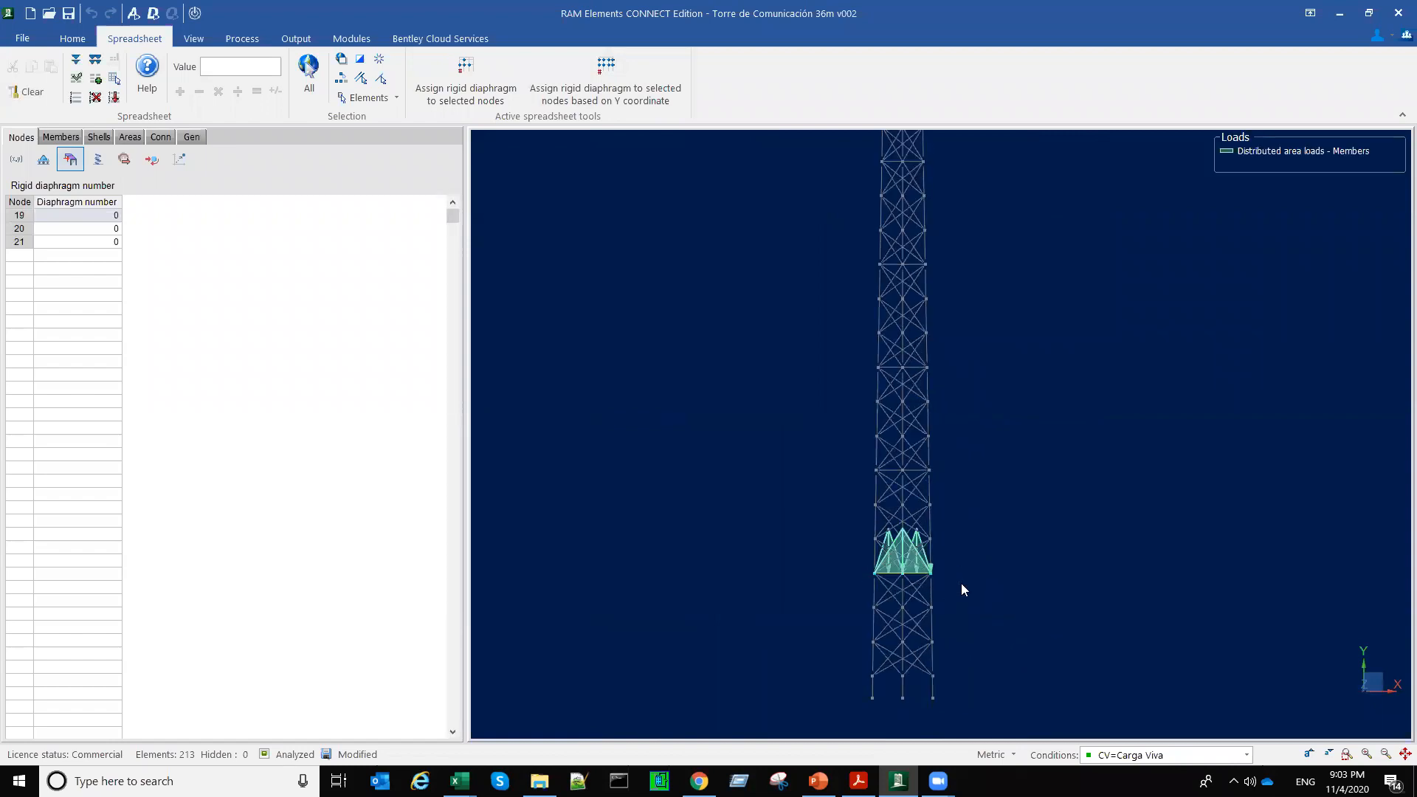
left_click(196, 13)
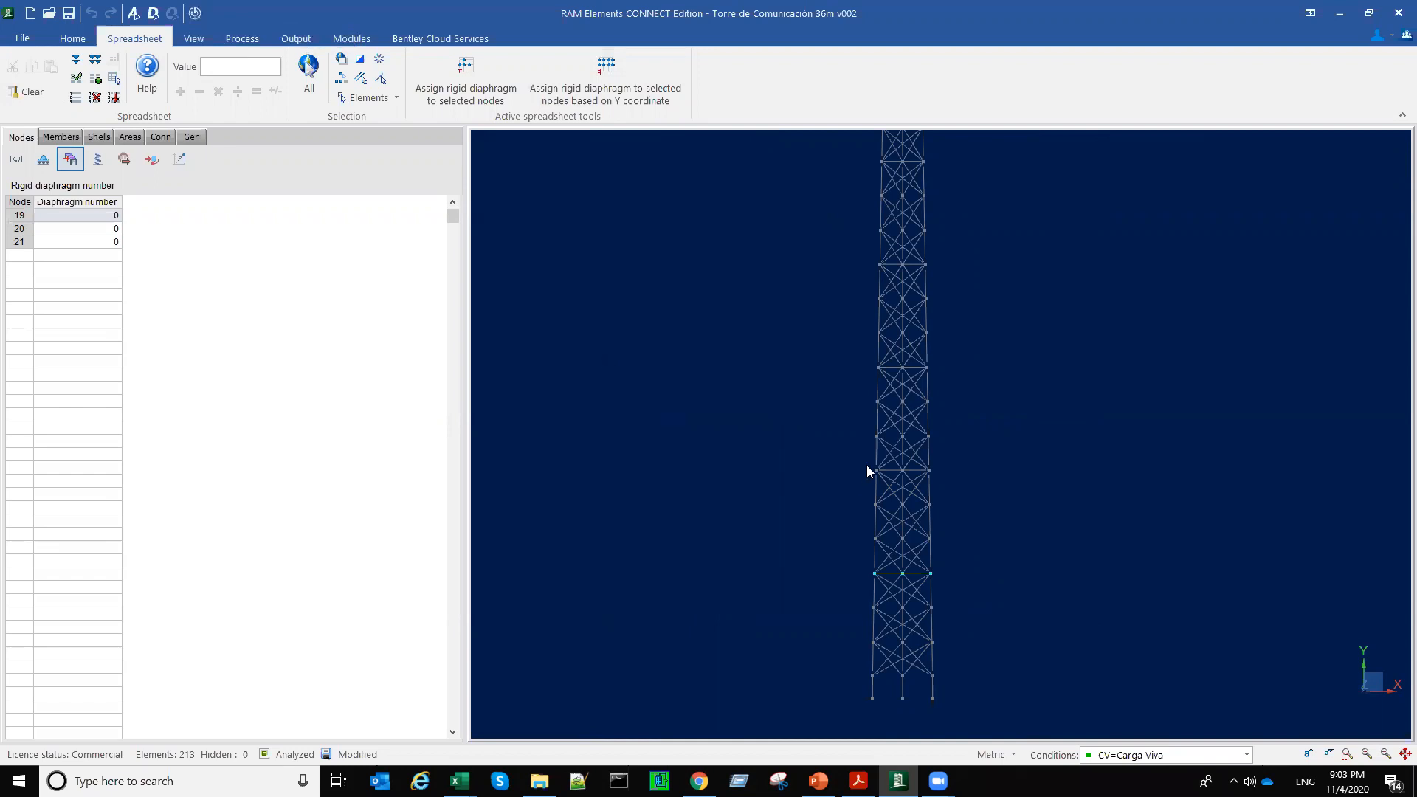
Step: Add the five higher platform levels up to the tower top to the selection, covering nodes 4 to 21
left_click_drag(945, 481, 946, 481)
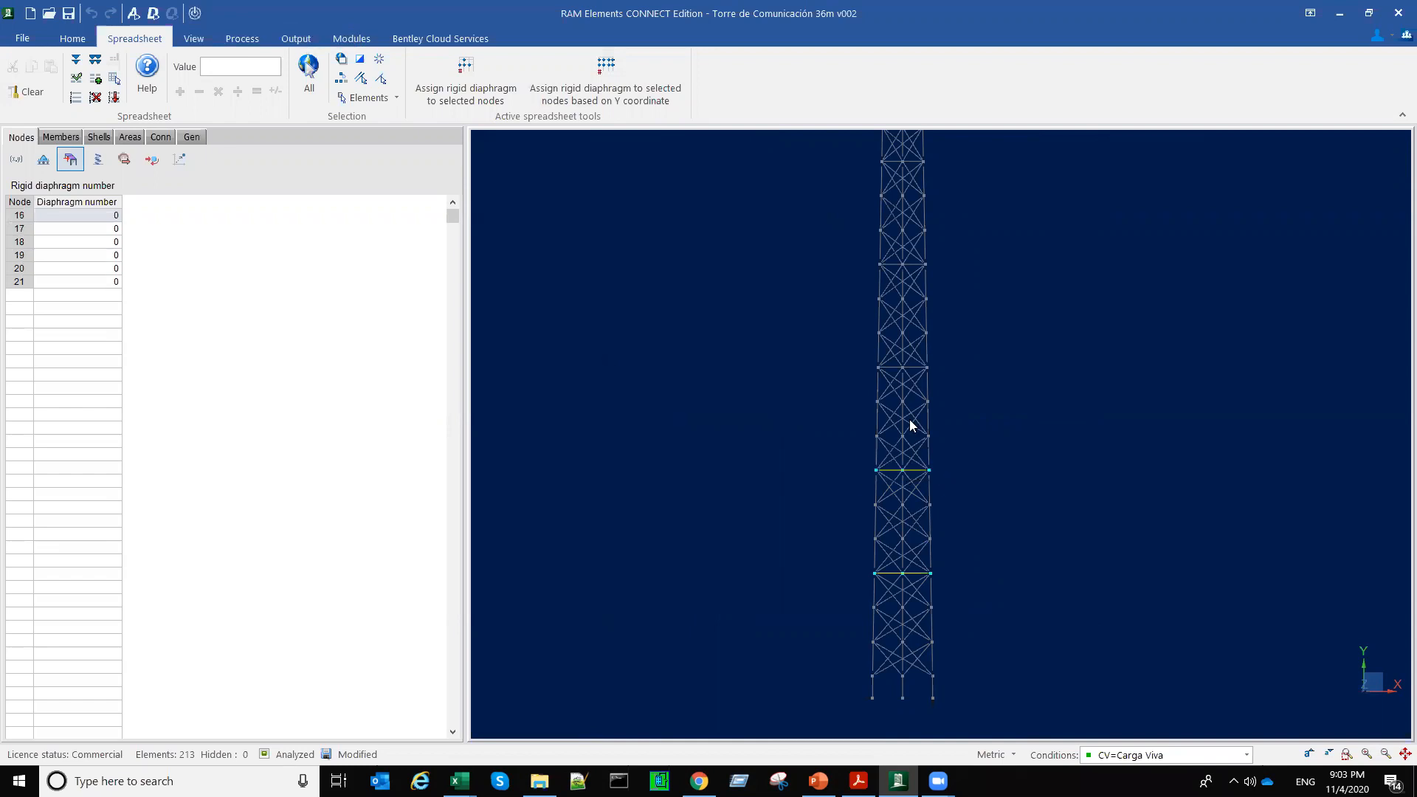
left_click_drag(868, 361, 941, 373)
middle_click_drag(979, 361, 970, 428)
left_click_drag(864, 327, 931, 333)
middle_click_drag(1016, 330, 1013, 435)
left_click_drag(859, 323, 928, 335)
left_click_drag(920, 230, 930, 229)
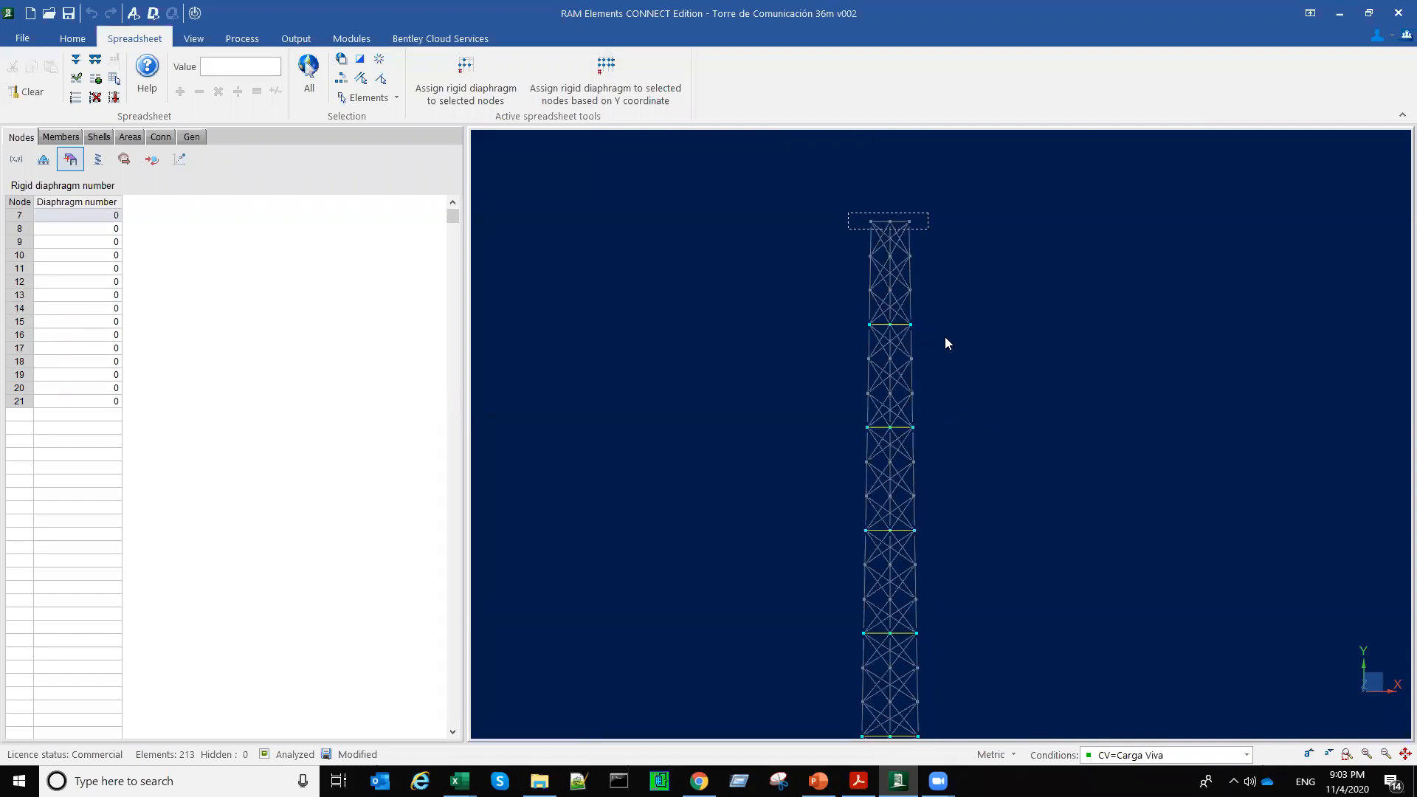
scroll(996, 488, "down", 2)
middle_click_drag(1000, 668, 986, 547)
scroll(987, 552, "down", 1)
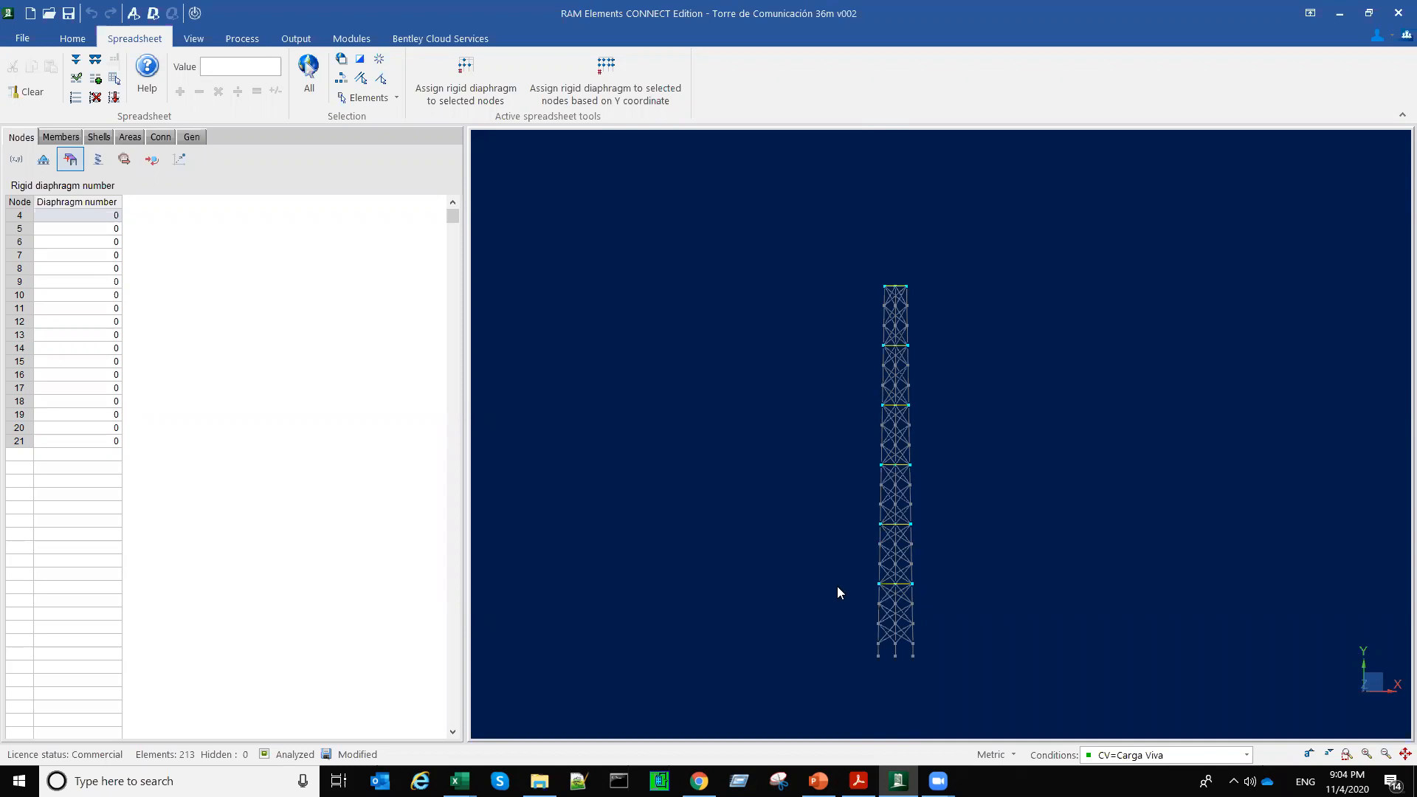
Step: Assign rigid diaphragms to the selected nodes based on Y coordinate, accepting the loss of analysis results, and inspect the numbering along the tower
left_click(609, 77)
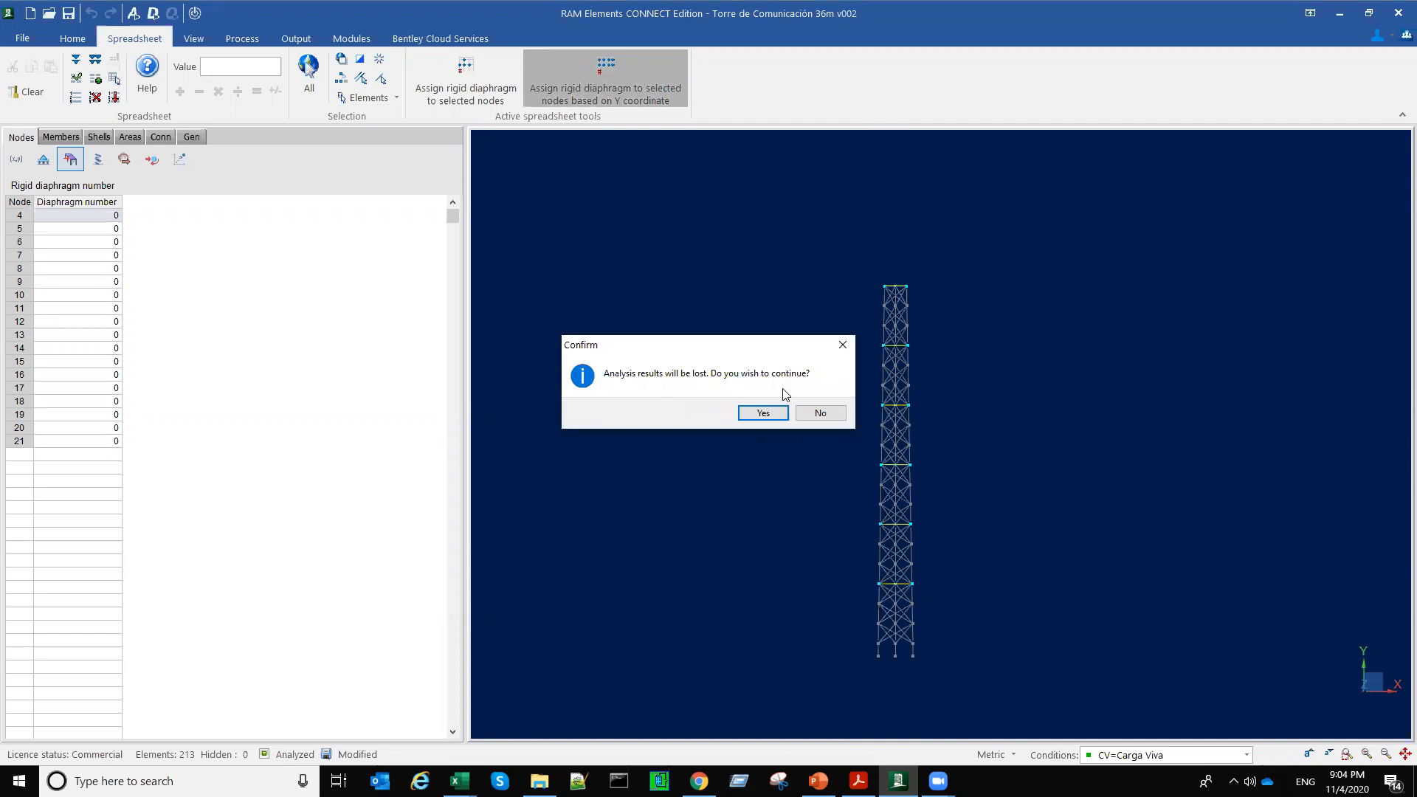
left_click(764, 413)
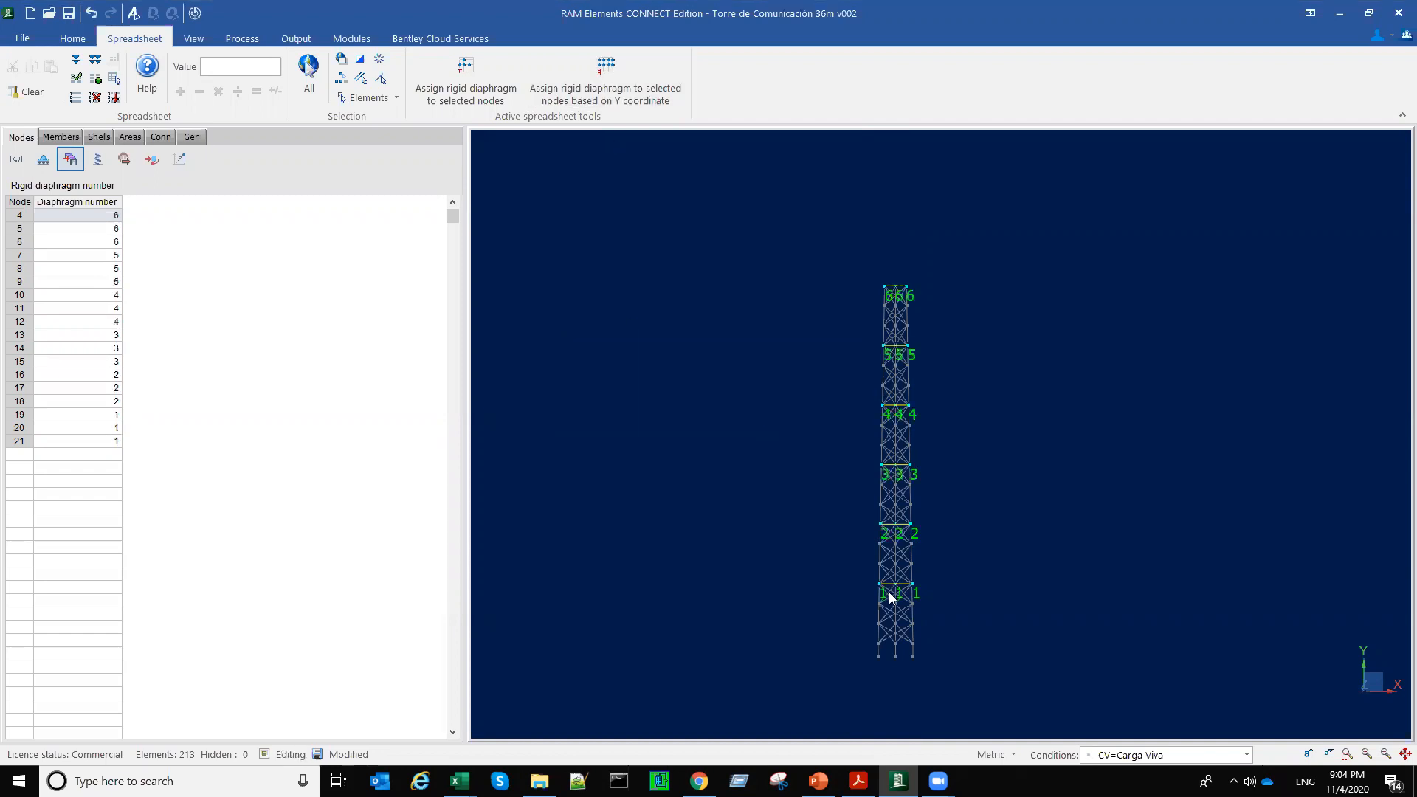
scroll(866, 588, "up", 3)
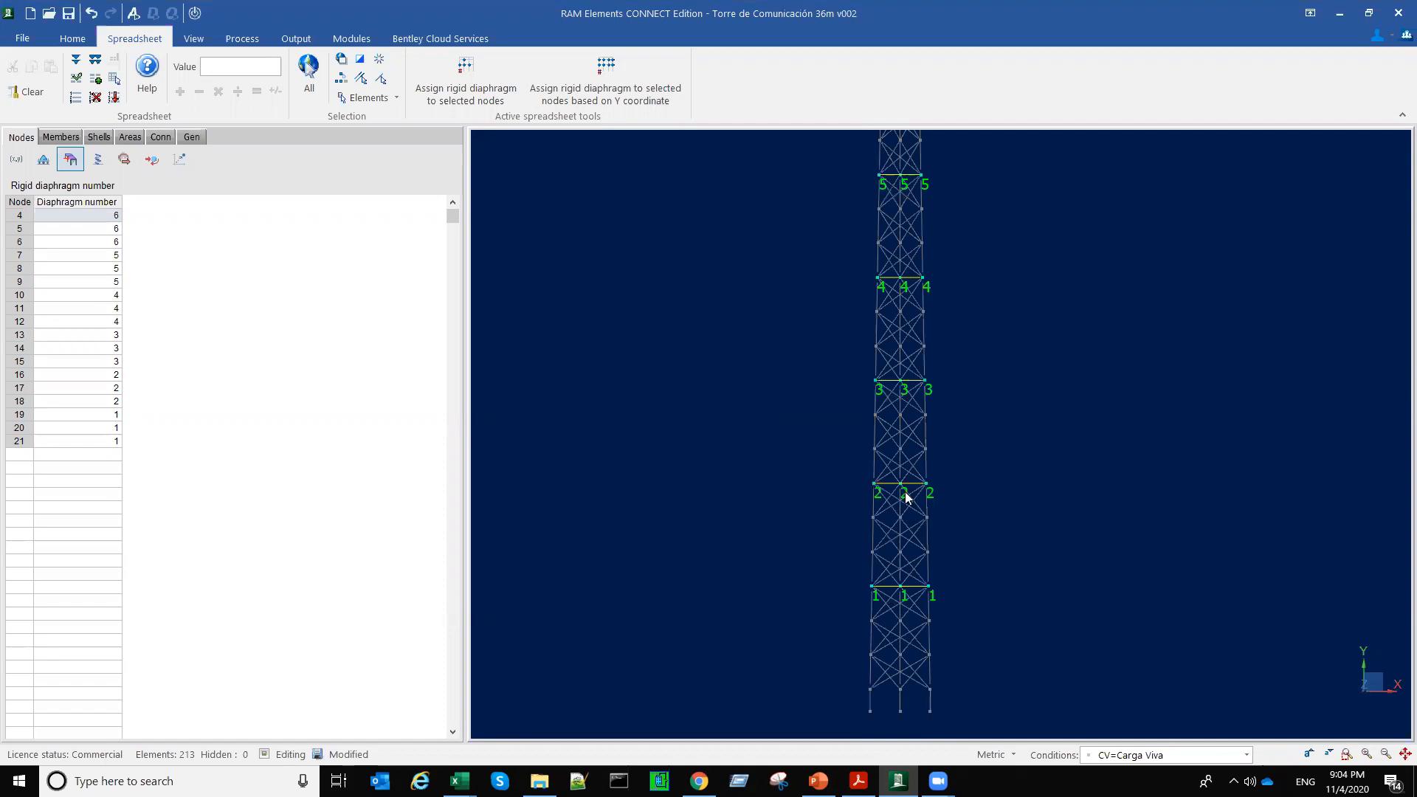
middle_click_drag(953, 262, 910, 377)
middle_click_drag(592, 388, 608, 345)
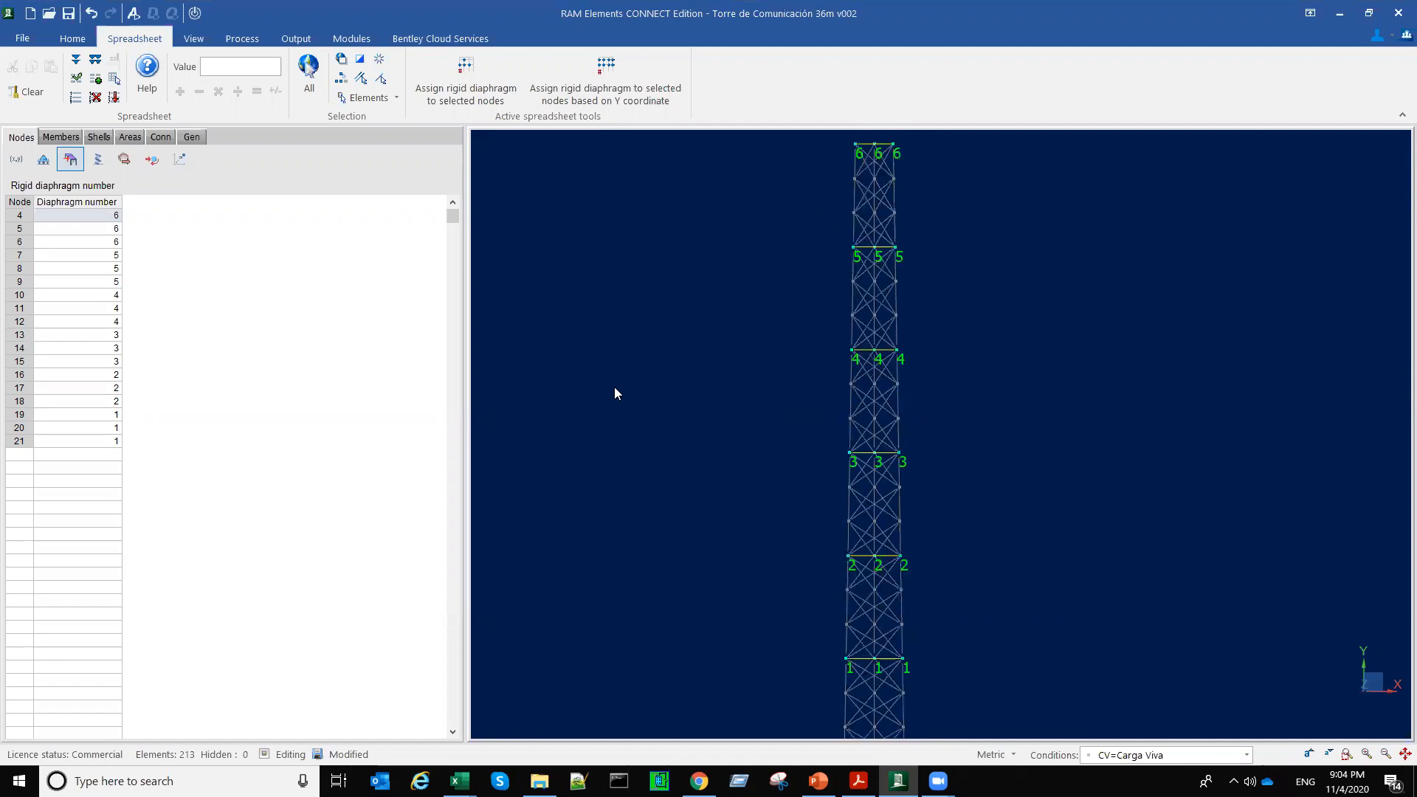
scroll(615, 393, "down", 1)
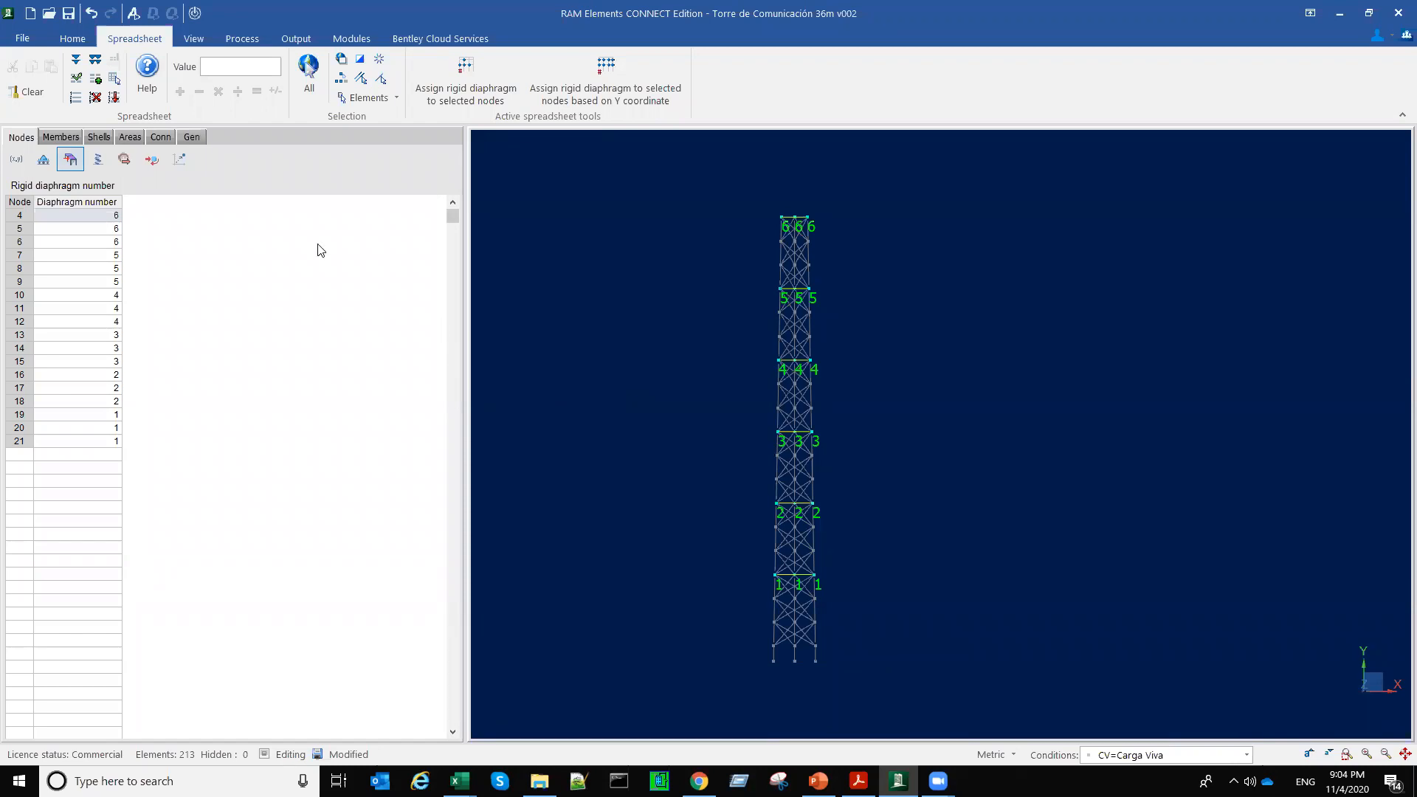
Step: Show the node masses and select the tower's nodes and members together, inspecting the diaphragms in 3D
left_click(124, 159)
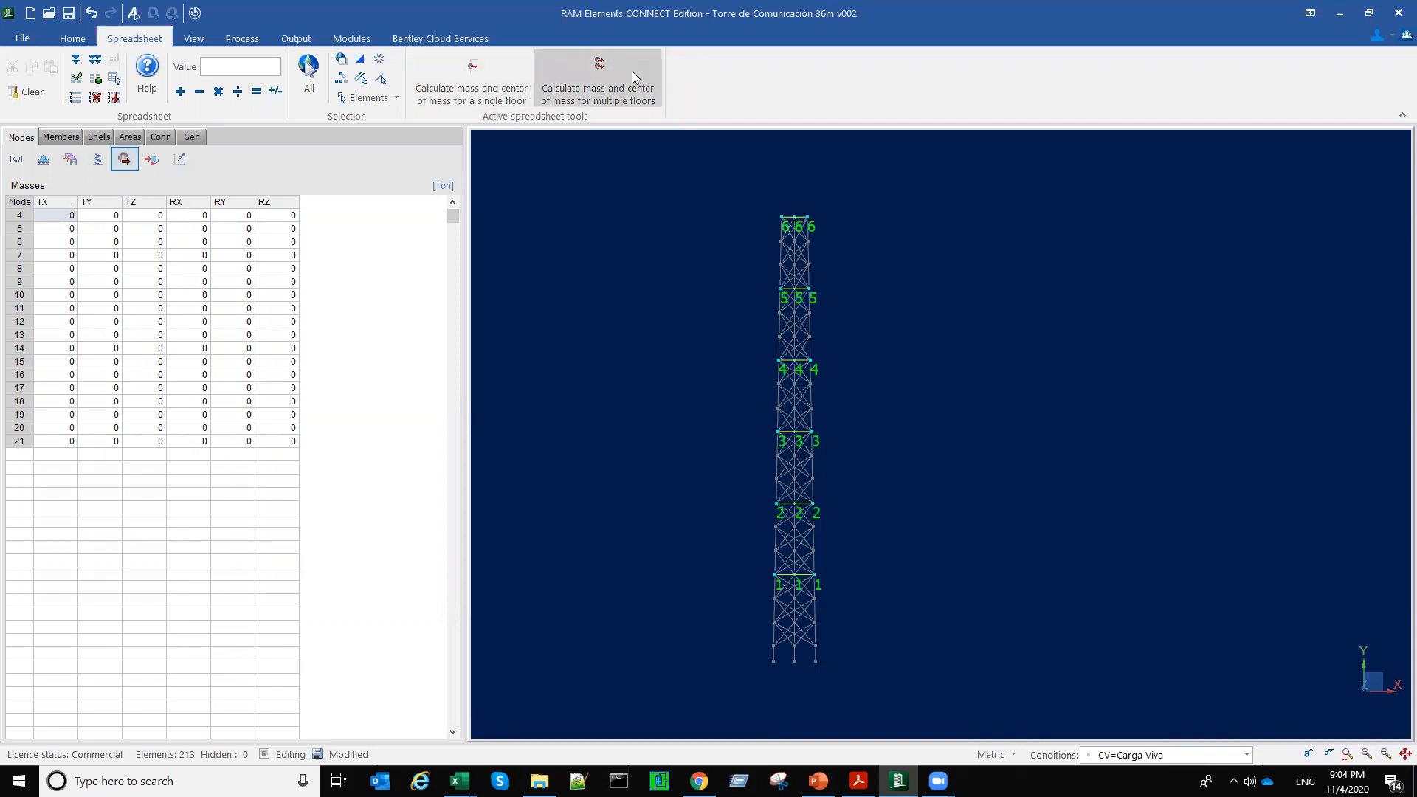
left_click(672, 197)
left_click_drag(767, 260, 848, 651)
left_click_drag(848, 651, 847, 651)
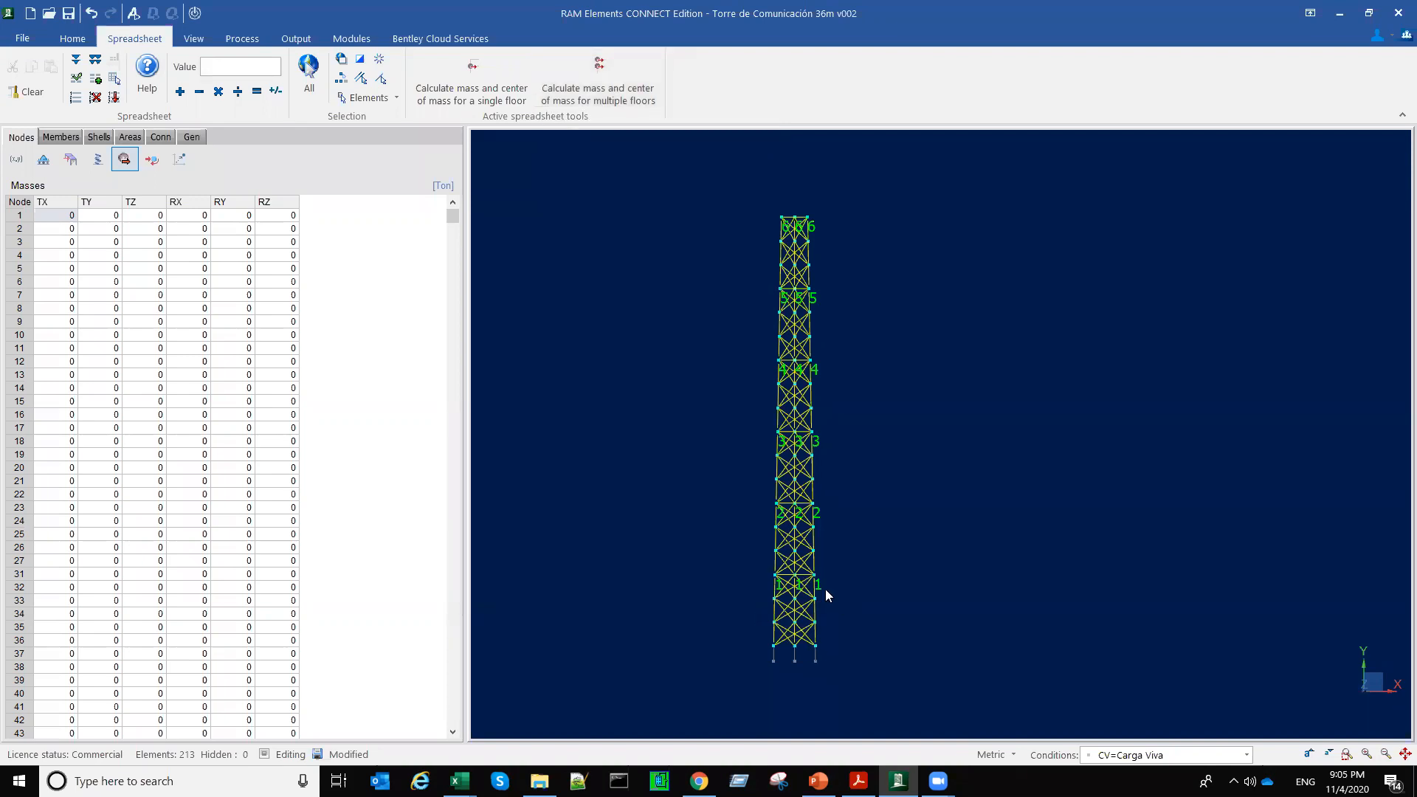
scroll(806, 590, "up", 4)
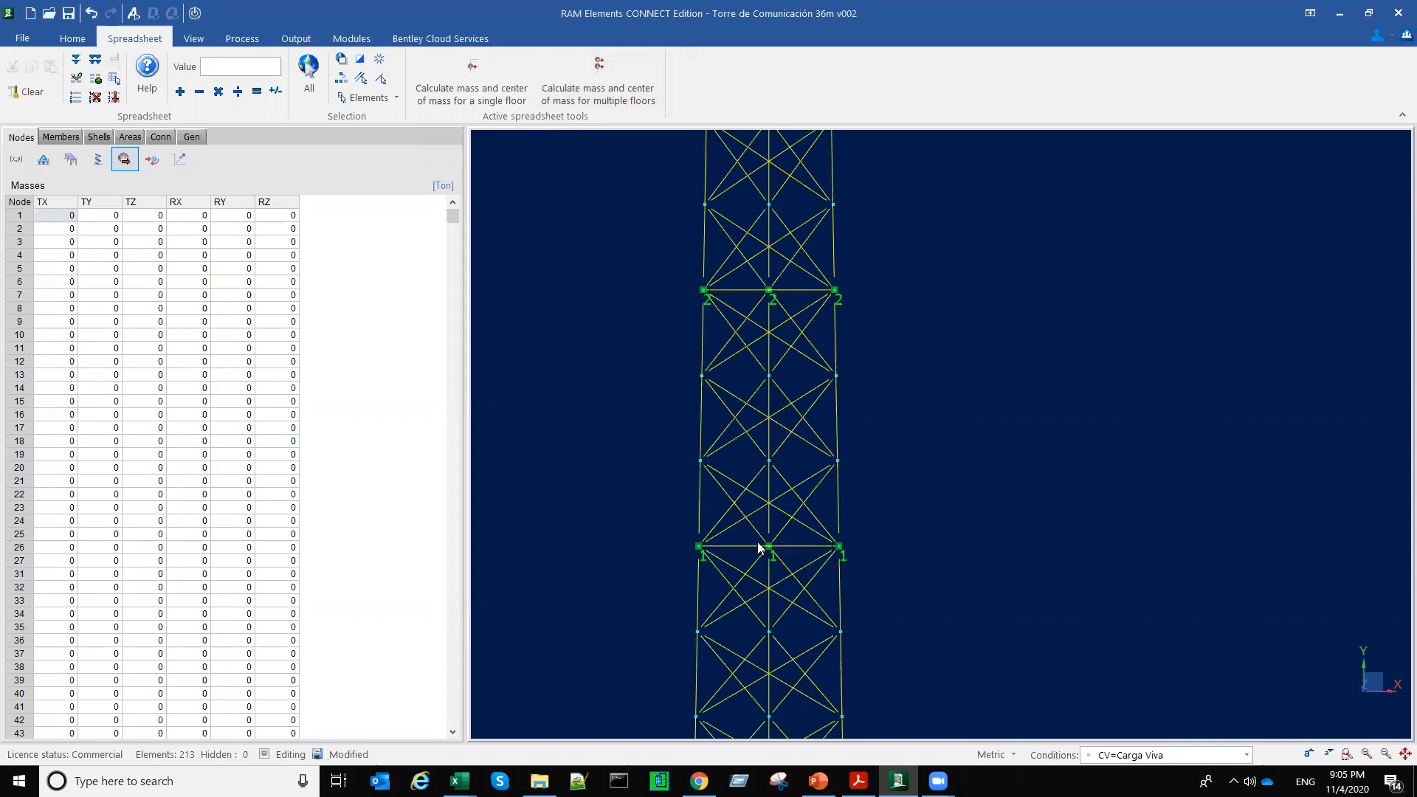
middle_click_drag(941, 603, 941, 619)
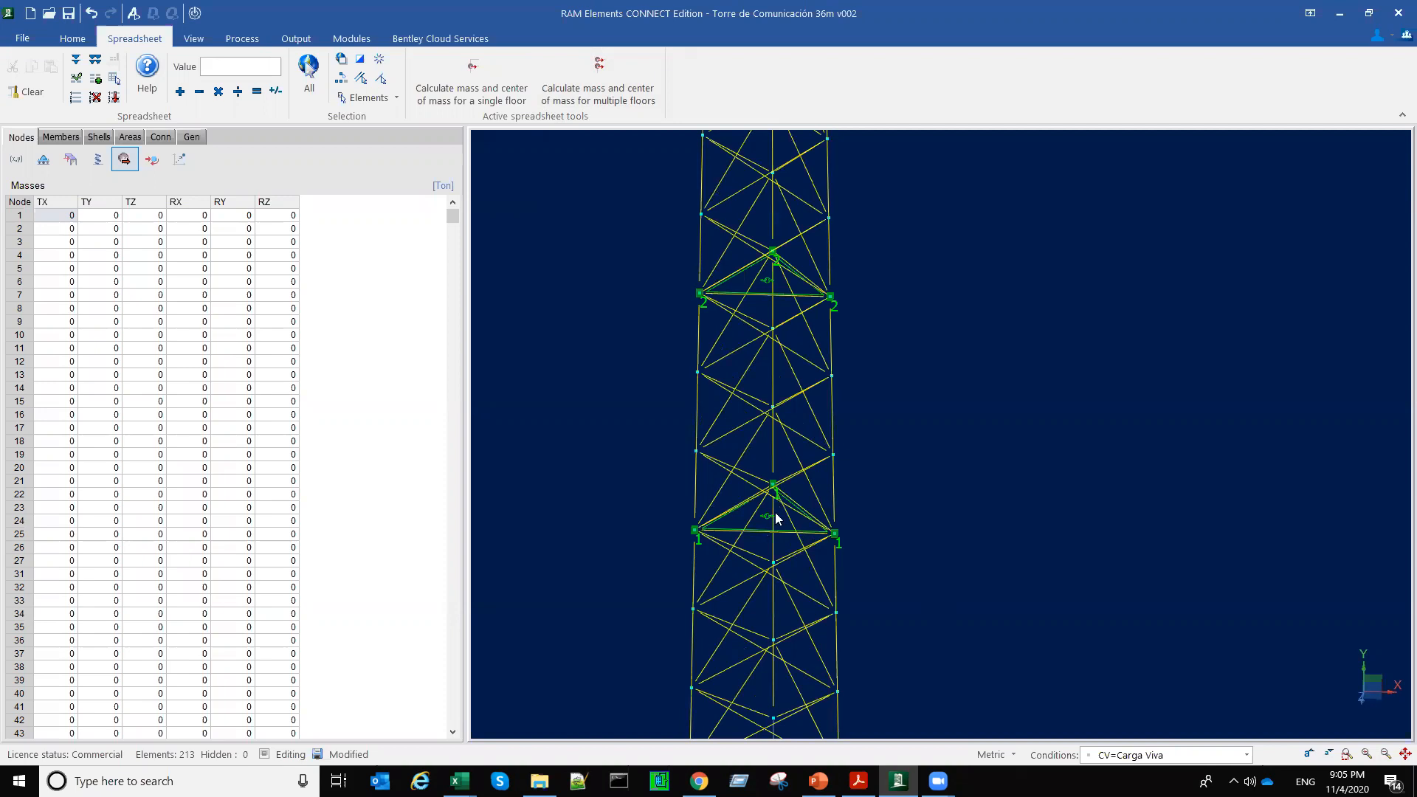
middle_click(950, 509)
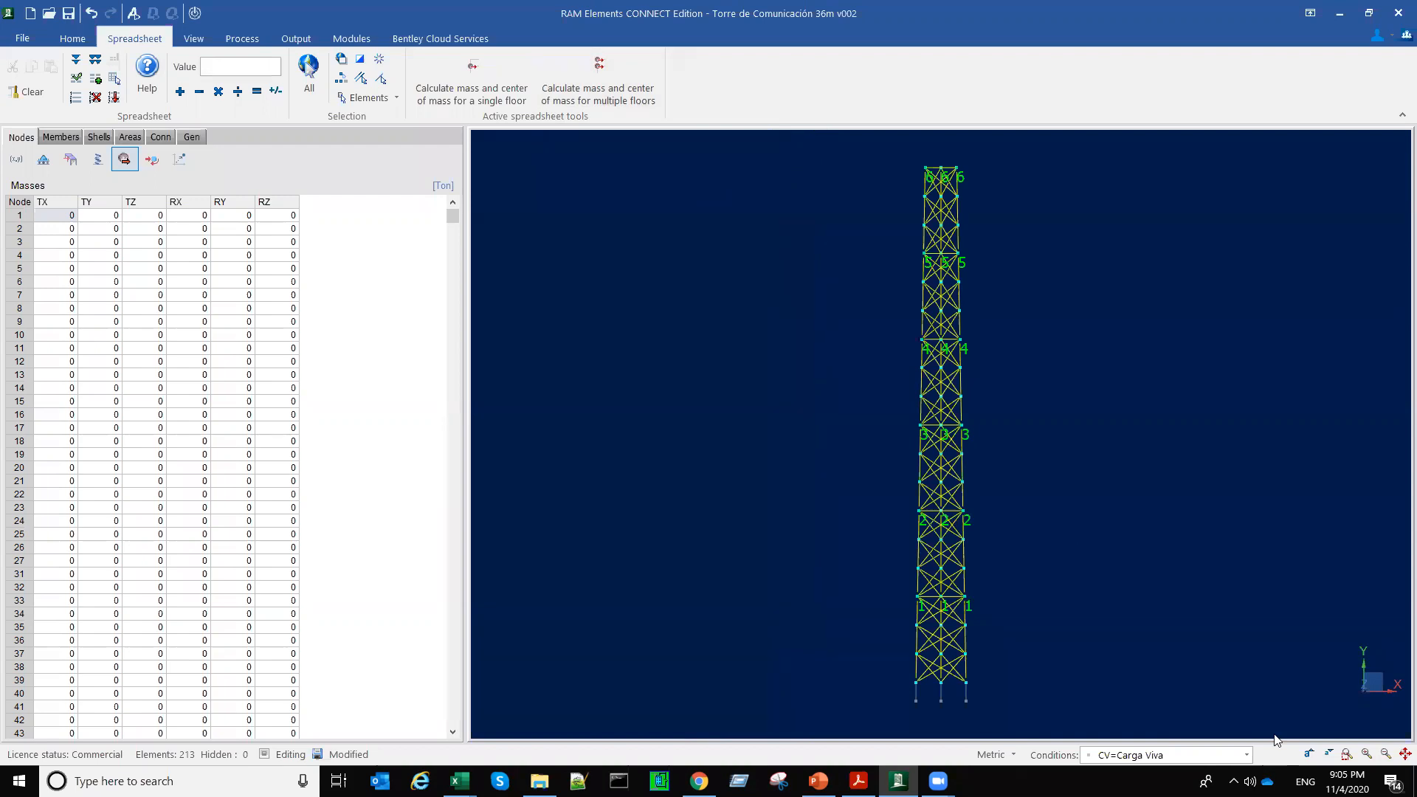
Step: Switch to the CM=Carga Muerta load condition, display the loads, and examine those on the platform levels
left_click(1246, 754)
left_click(1173, 723)
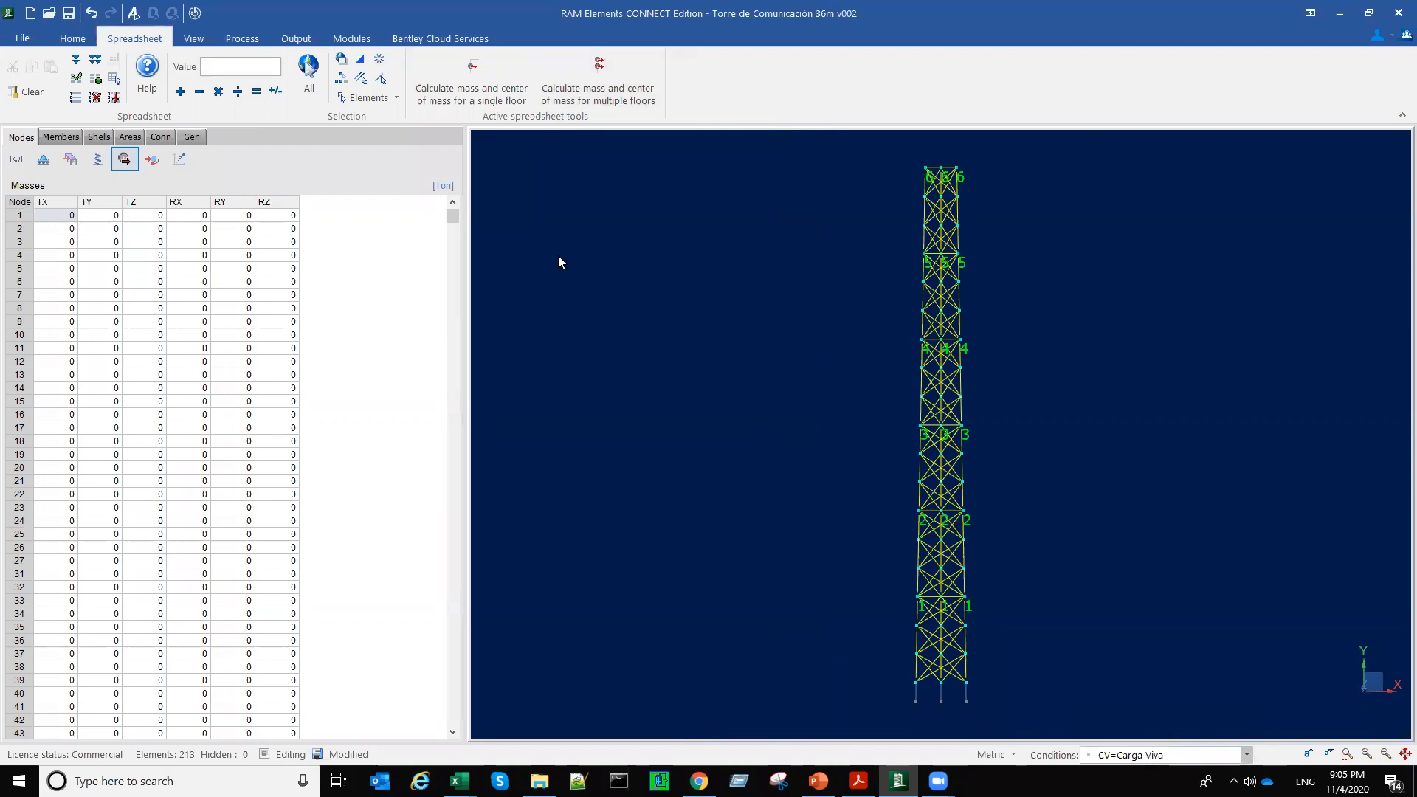
left_click(194, 38)
left_click(351, 68)
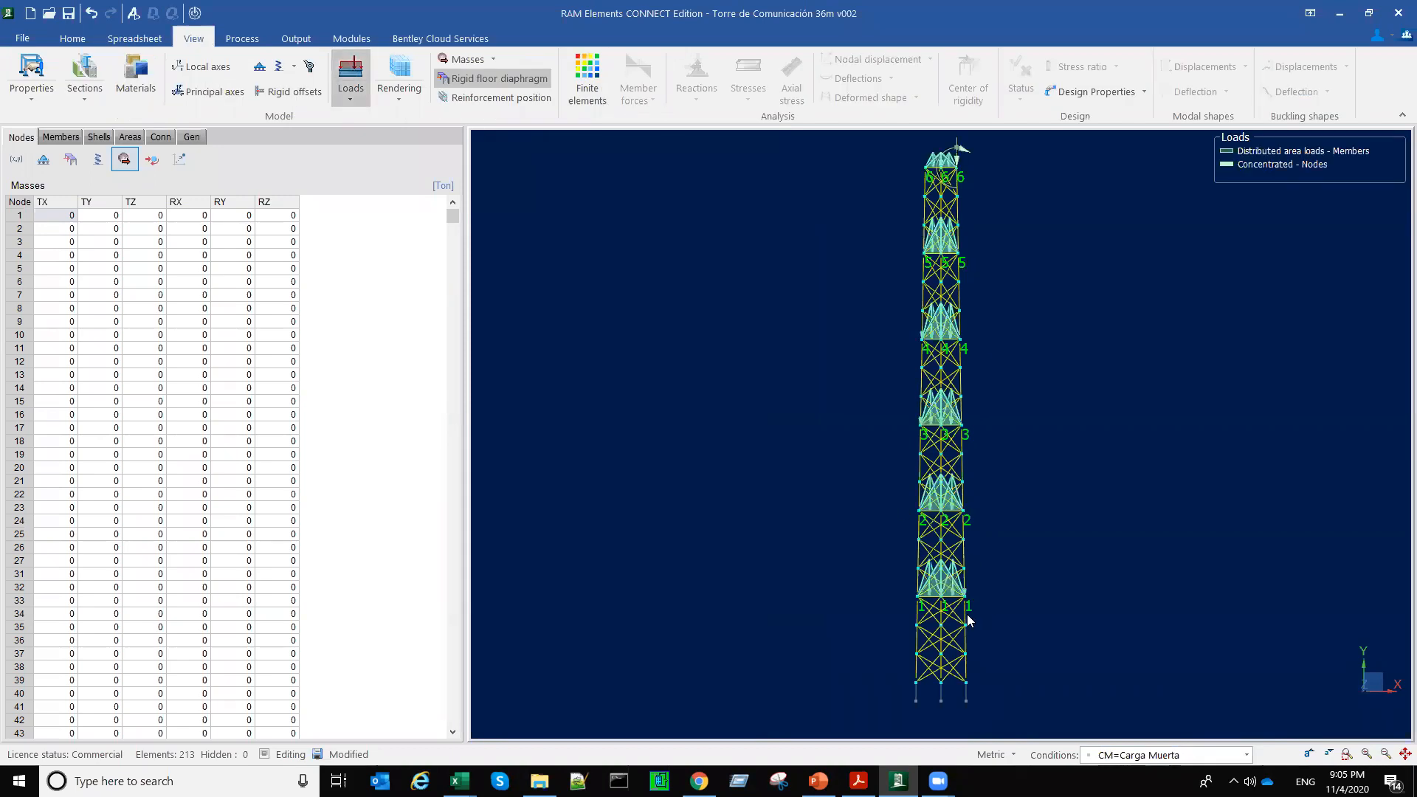
scroll(966, 614, "up", 3)
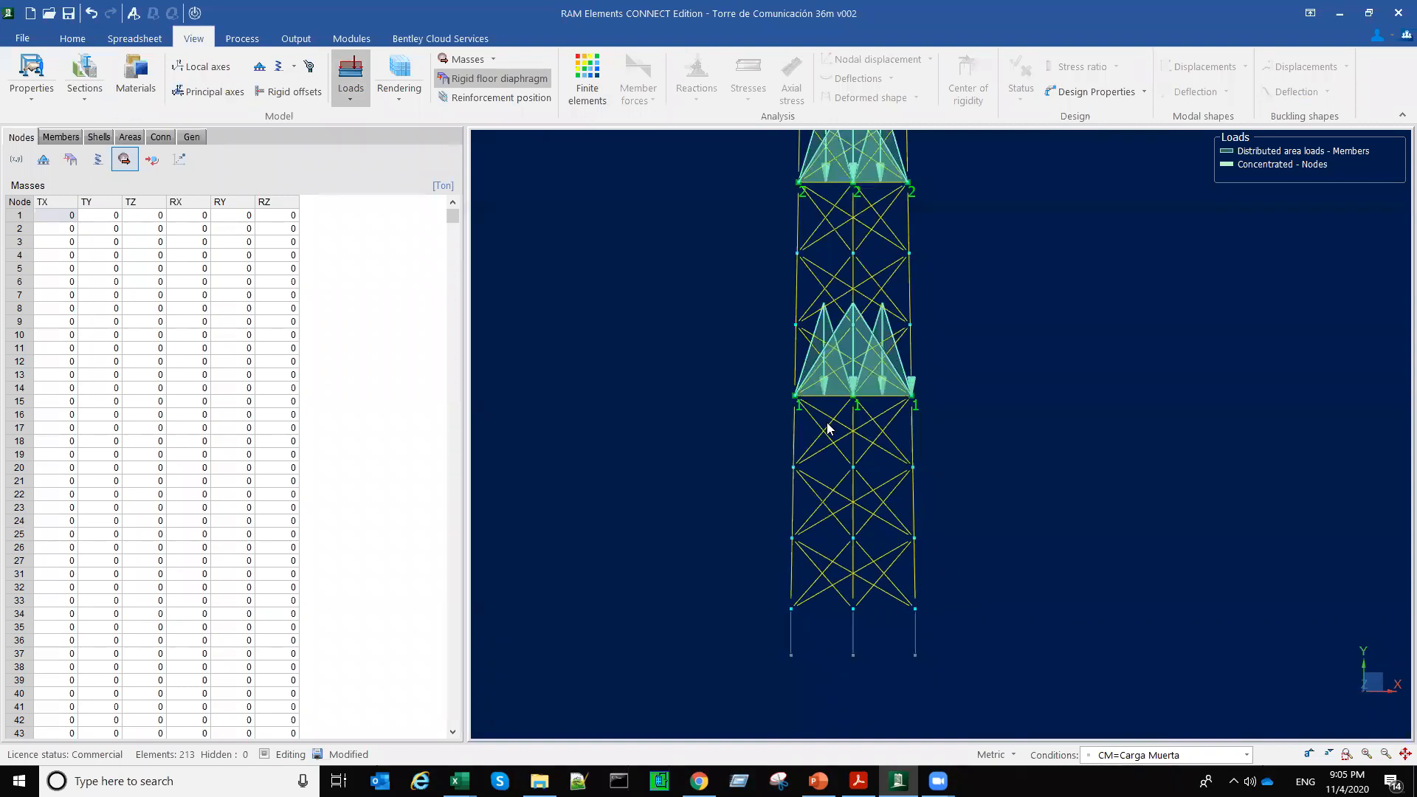
scroll(839, 400, "up", 2)
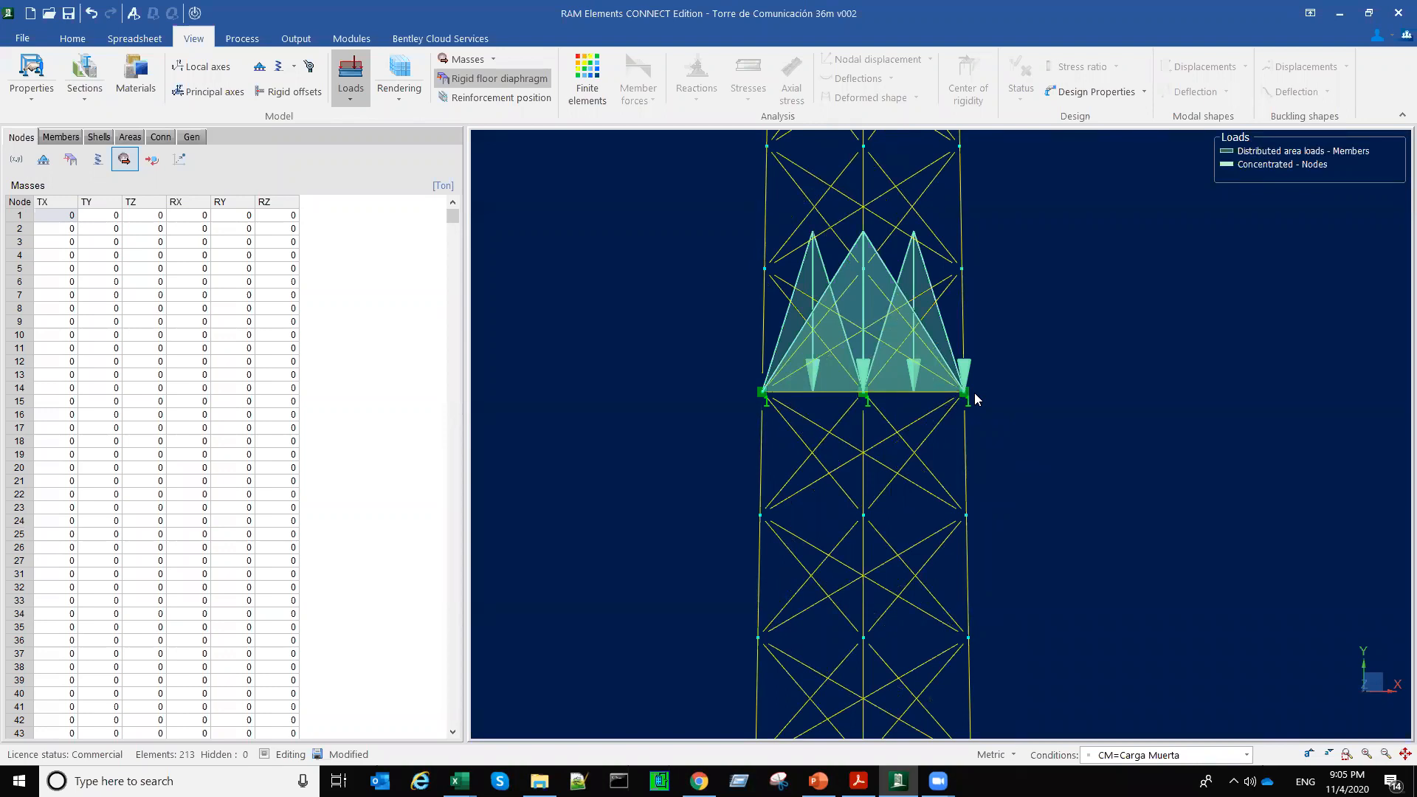
scroll(941, 425, "down", 1)
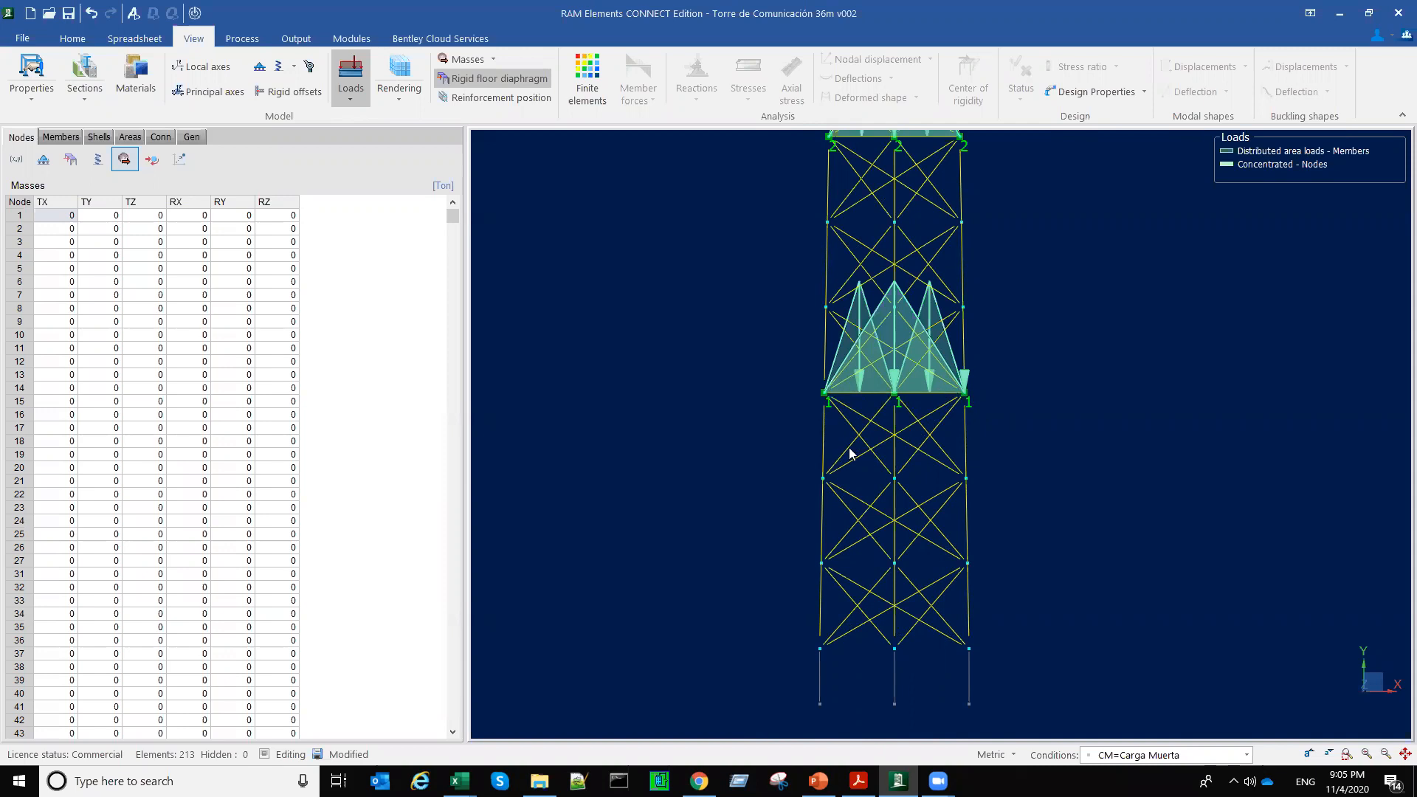
scroll(735, 489, "down", 2)
scroll(735, 488, "down", 2)
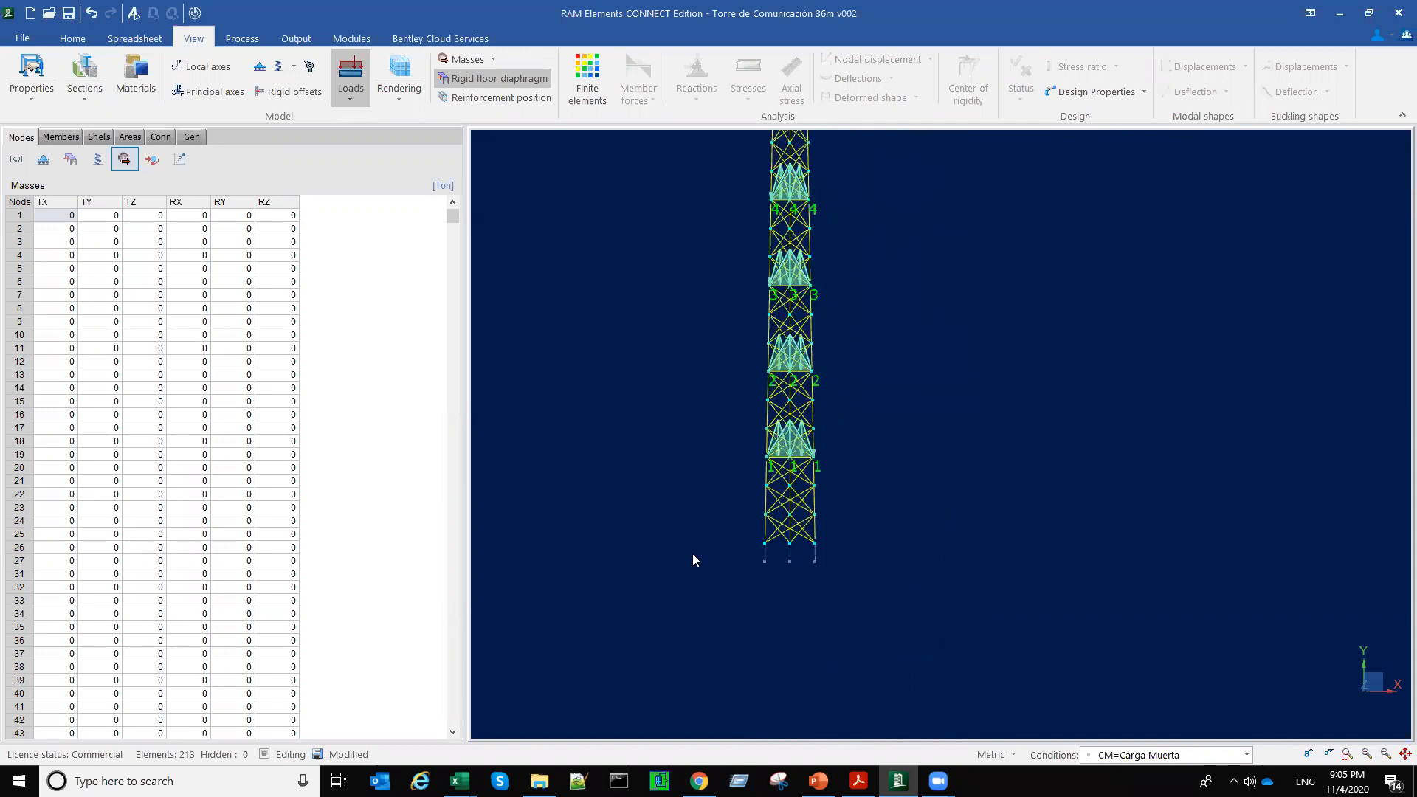
scroll(692, 554, "down", 1)
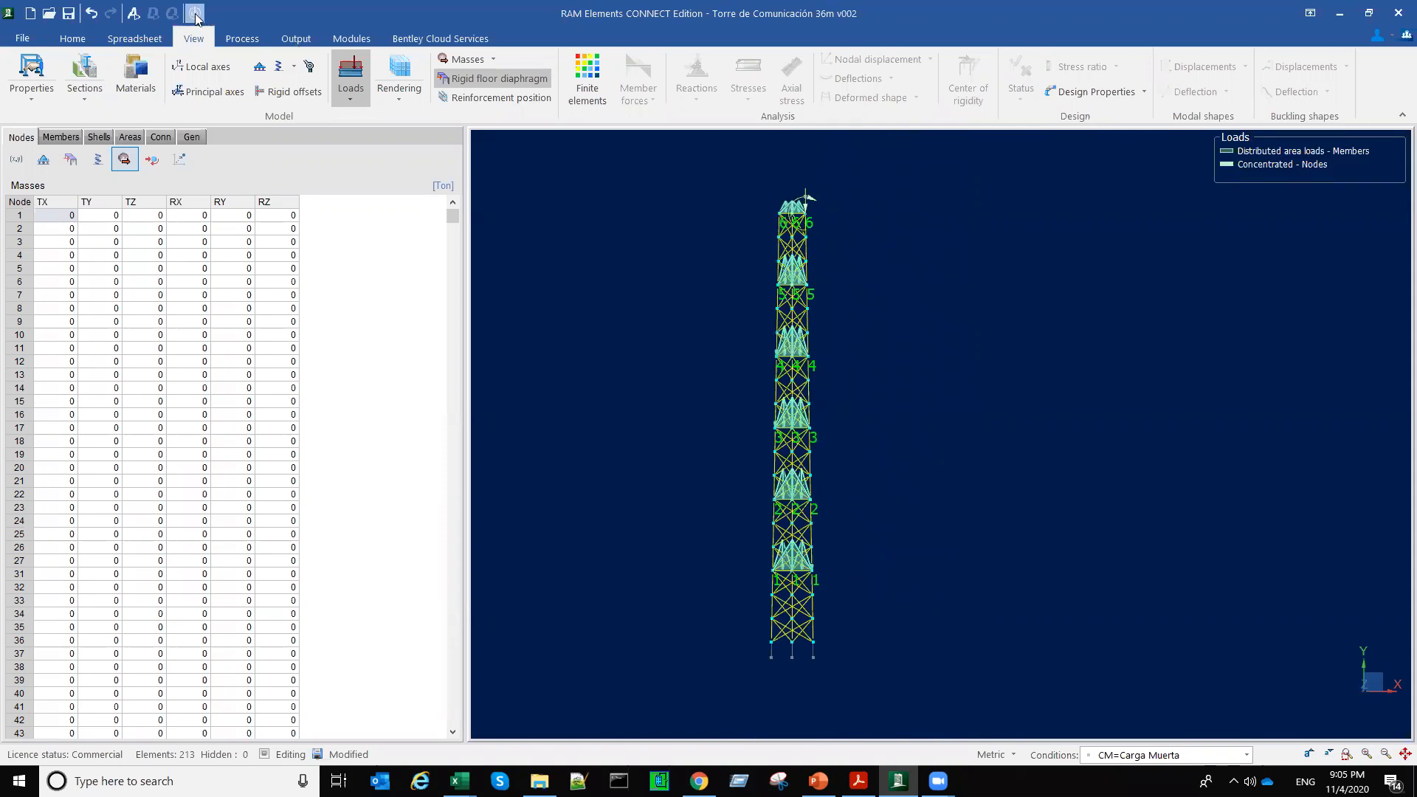
Step: Hide the loads and diaphragm numbers and start calculating mass and center of mass for multiple floors
left_click(350, 78)
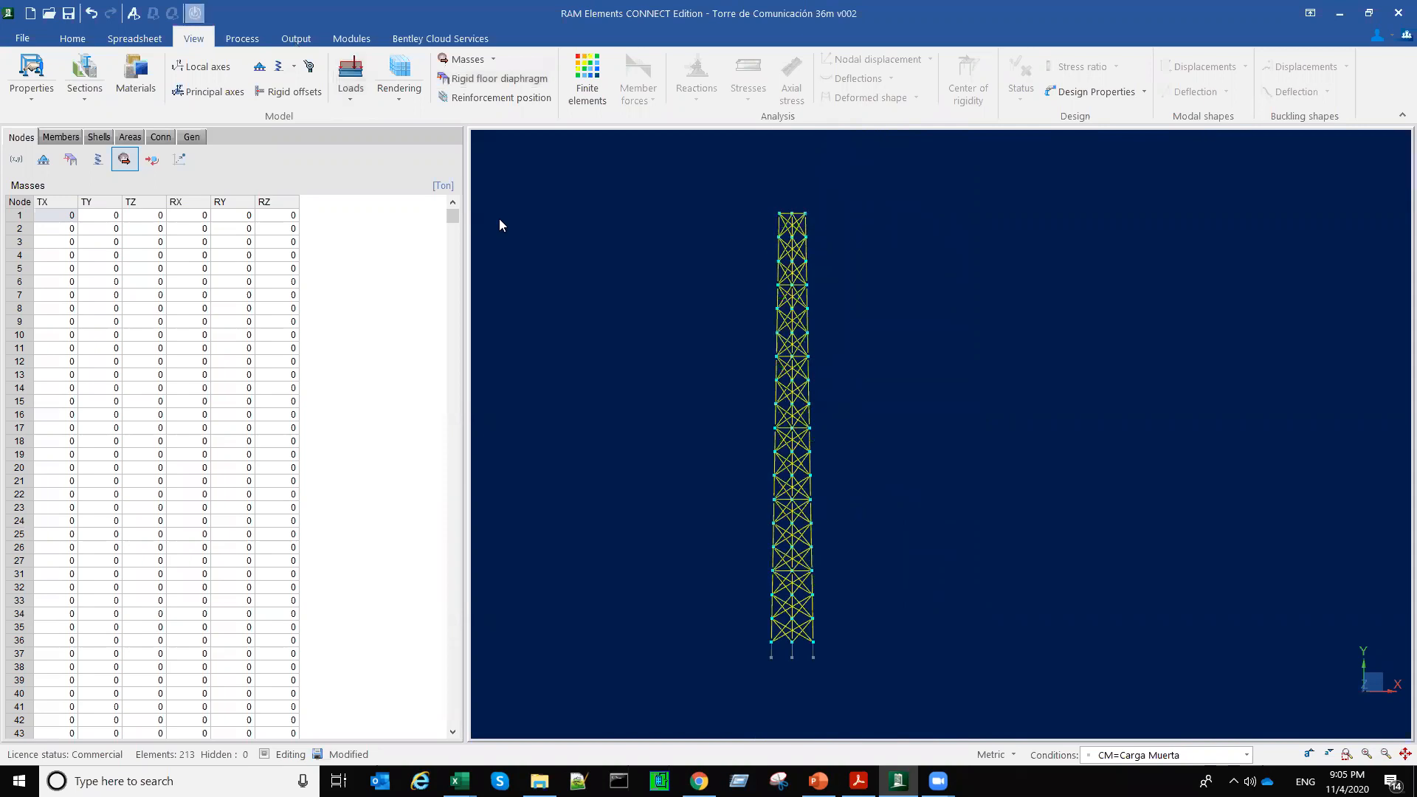
left_click(124, 160)
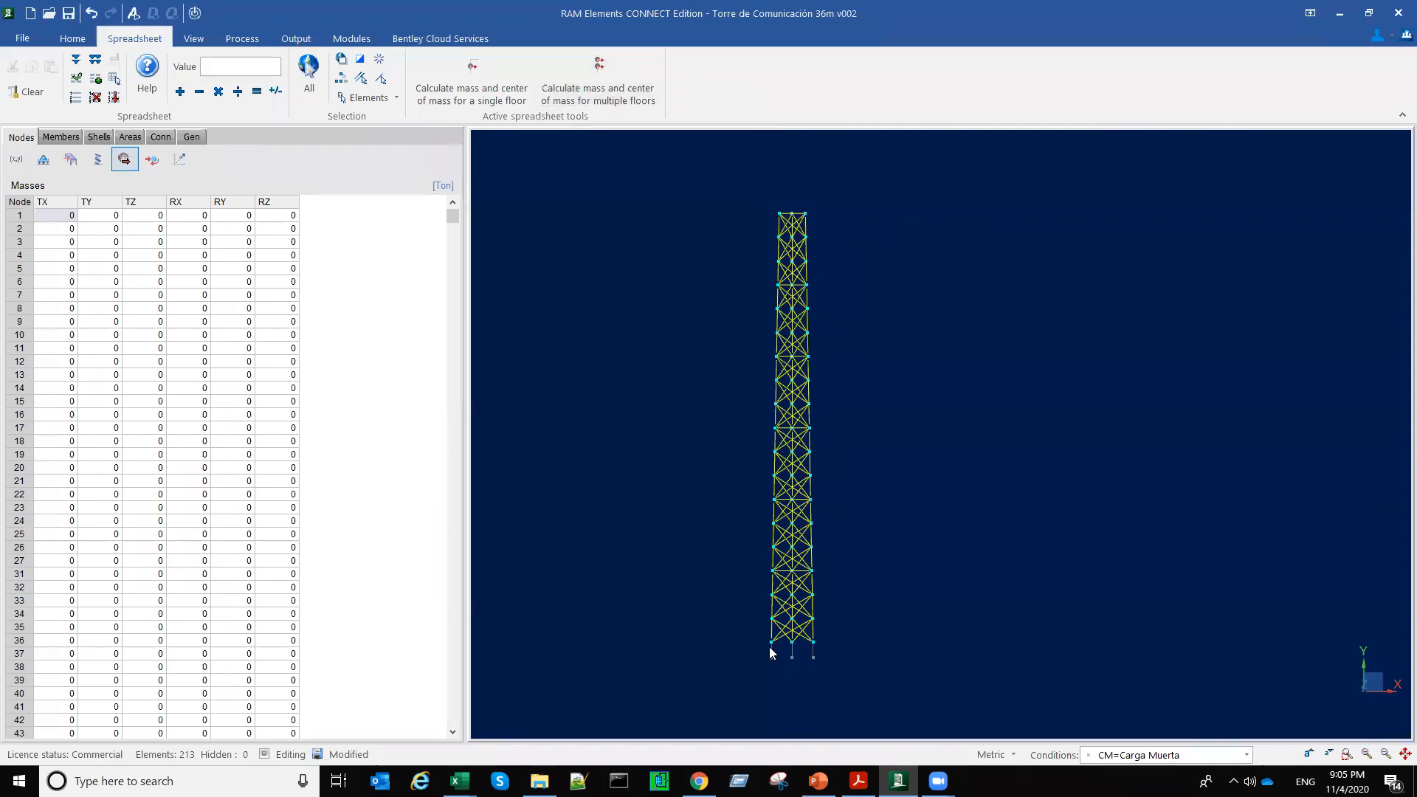
left_click(599, 83)
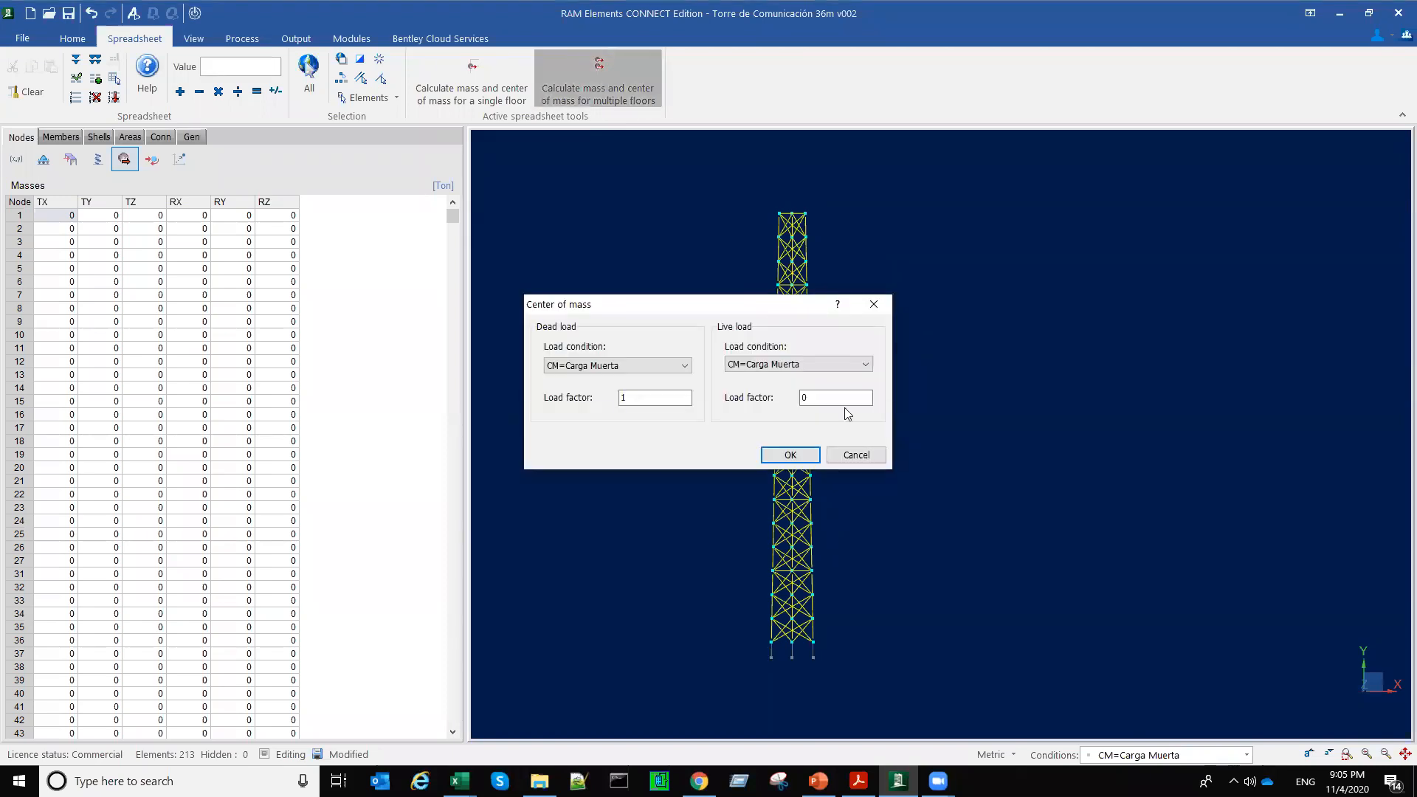
left_click_drag(773, 312, 846, 462)
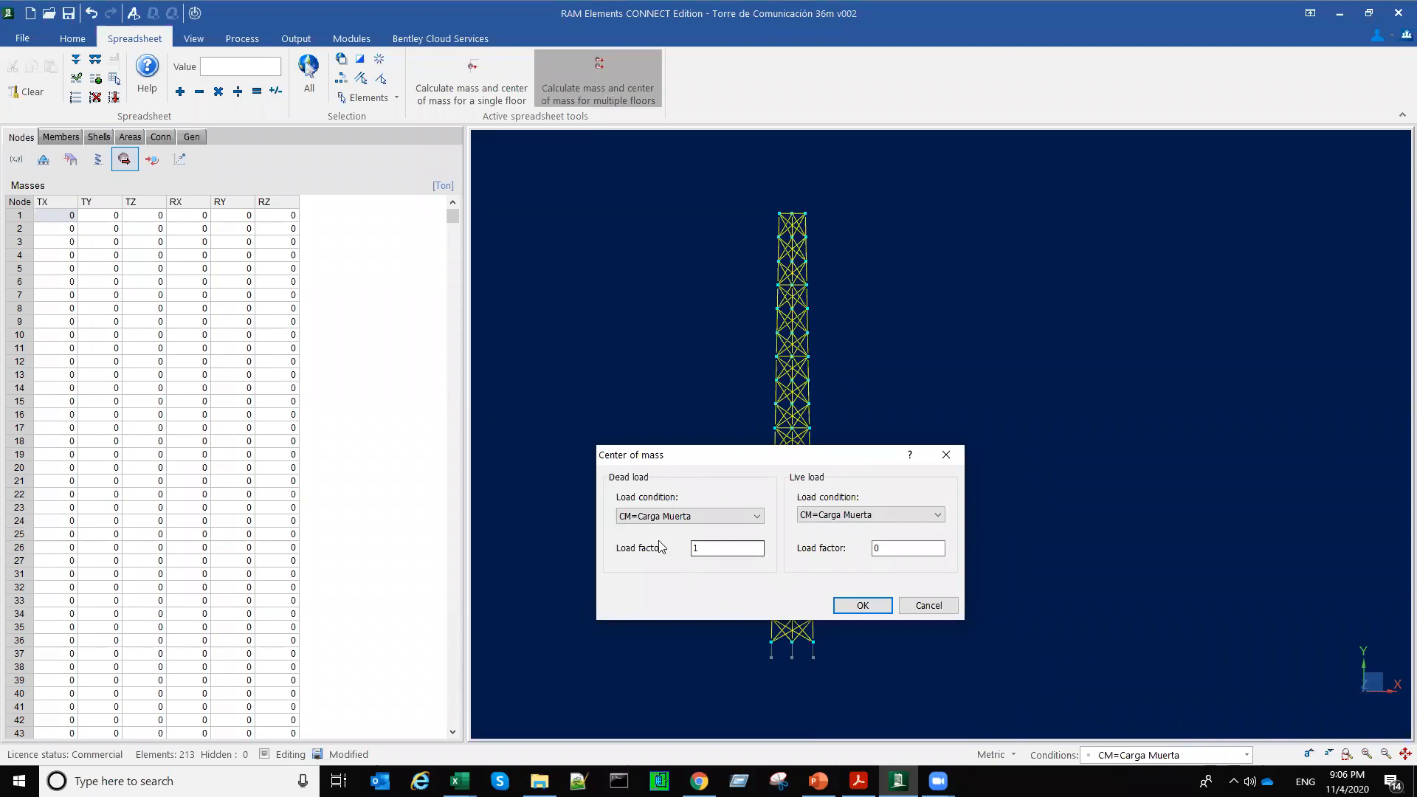
left_click(706, 550)
double_click(696, 549)
left_click(712, 547)
type(".2")
Step: Set the live load condition of the center of mass calculation to CV=Carga Viva
left_click(876, 517)
left_click(855, 537)
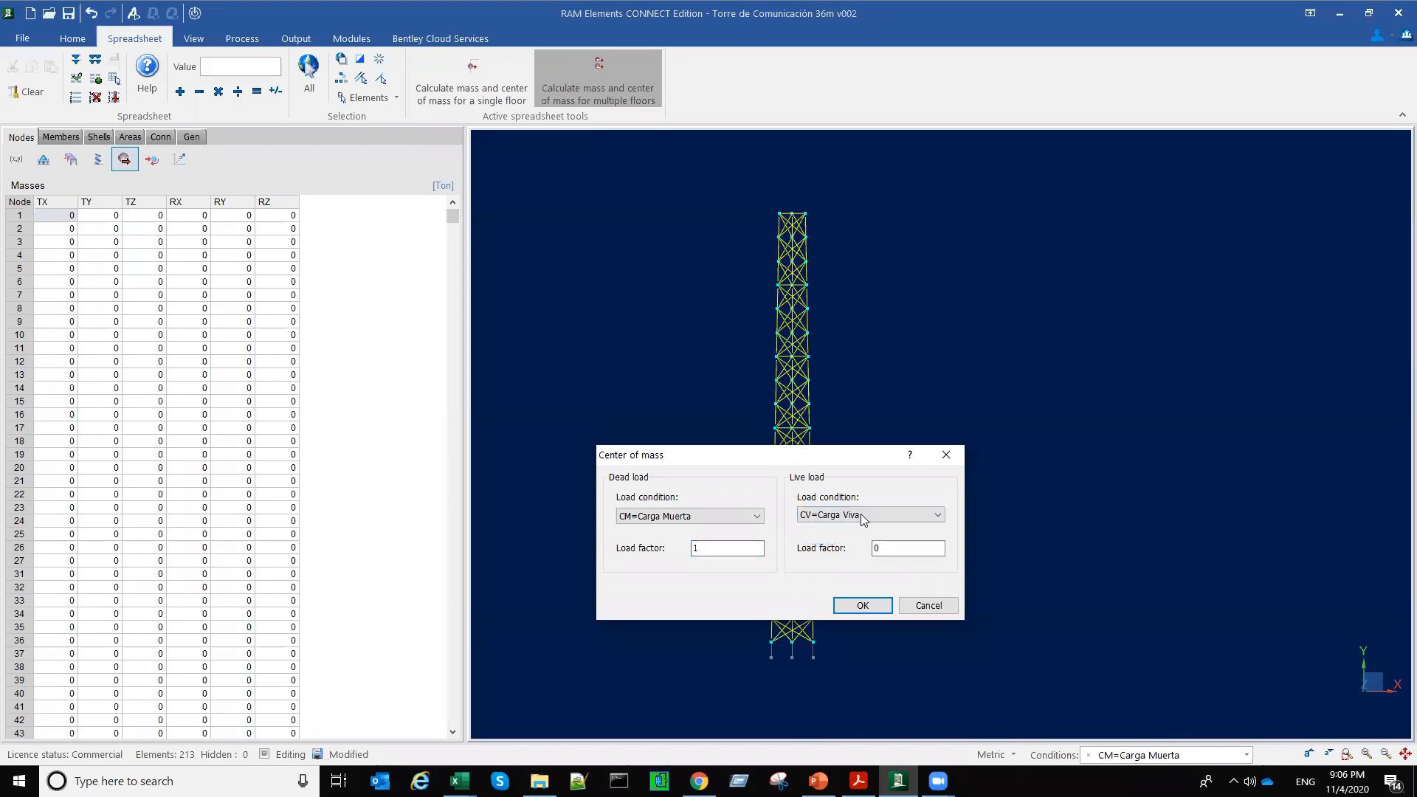
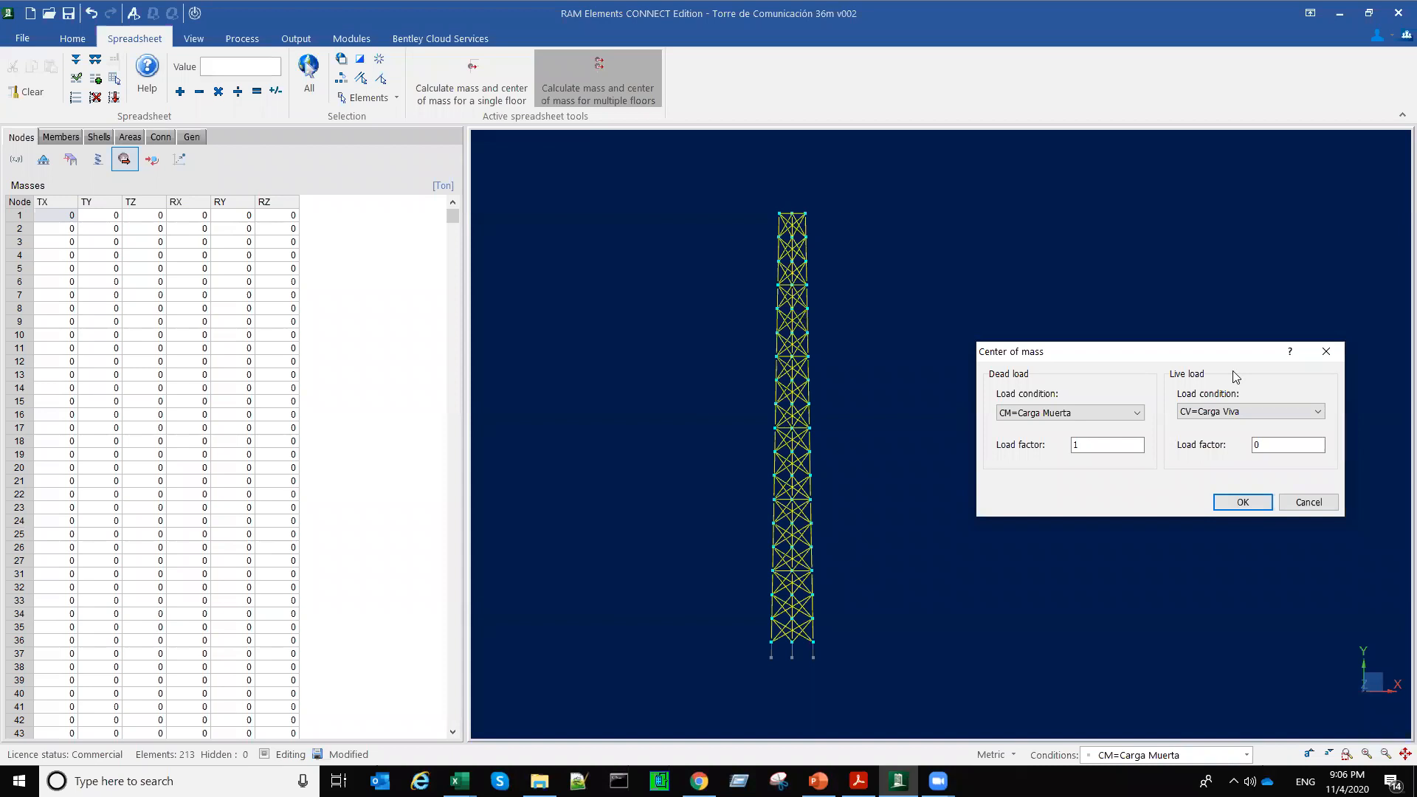
Step: Calculate the mass and center of mass for all floors with dead load factor 1 and live load factor 0
left_click_drag(1228, 351, 1125, 405)
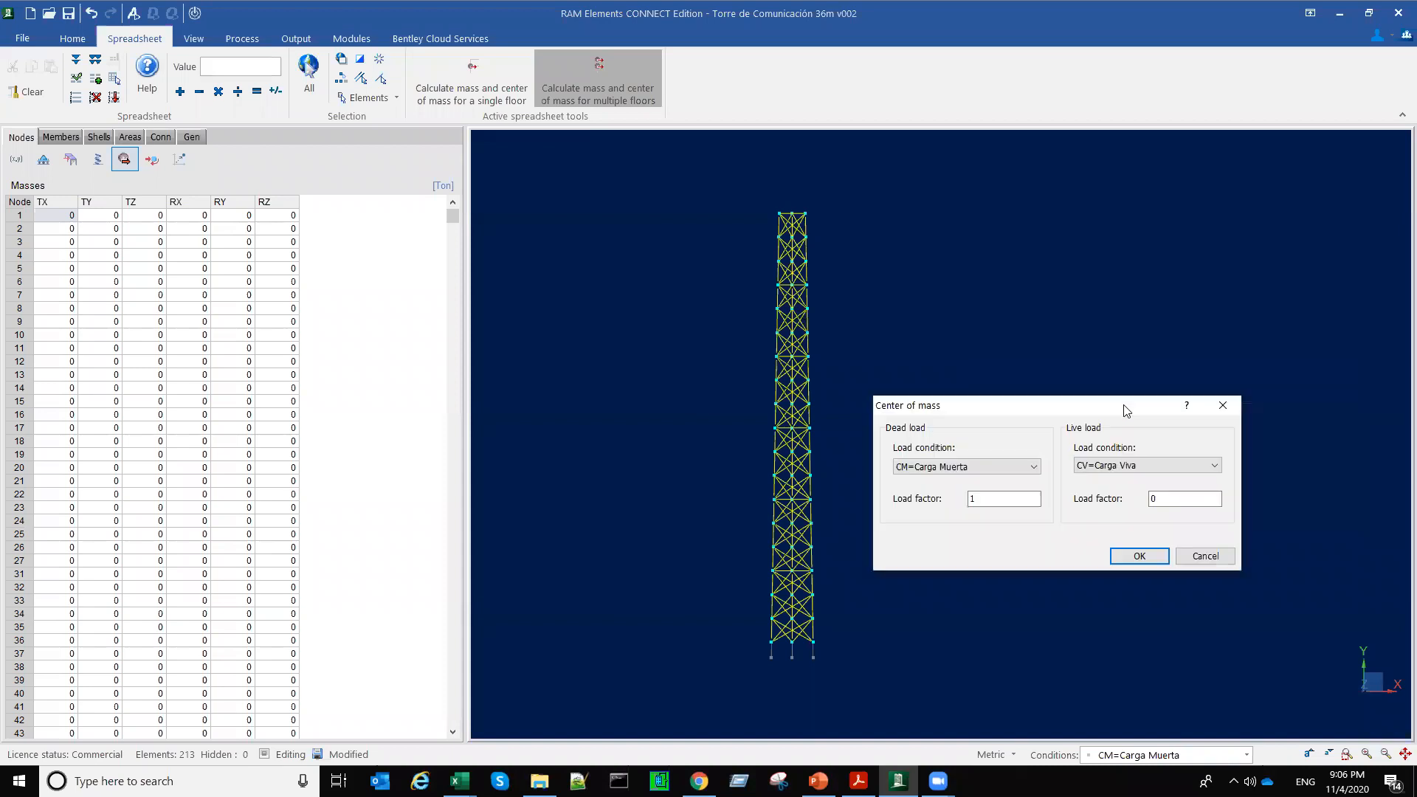
left_click(1139, 556)
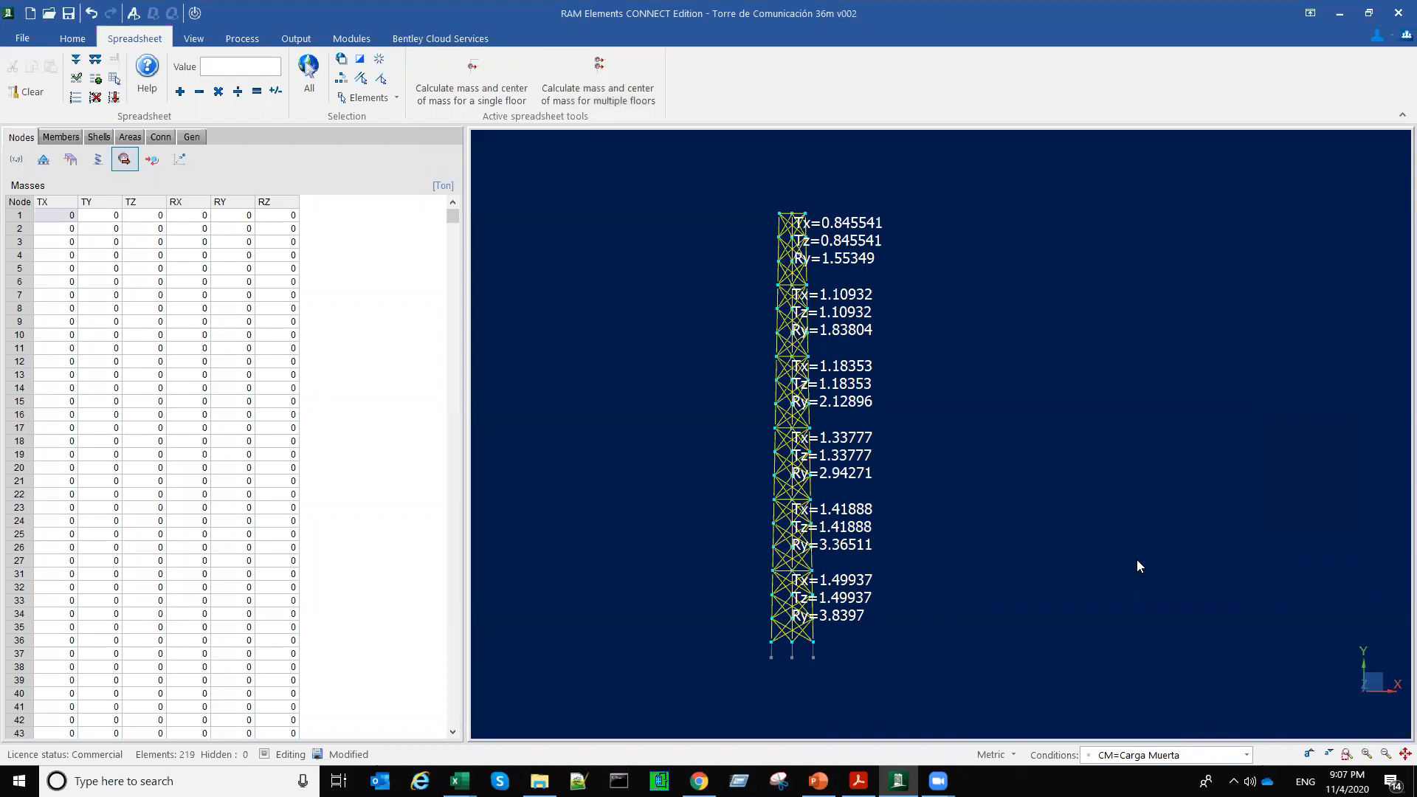
Step: Select the lowest platform level's nodes and members and examine its calculated mass node in 3D relative to the diaphragm
scroll(930, 618, "up", 2)
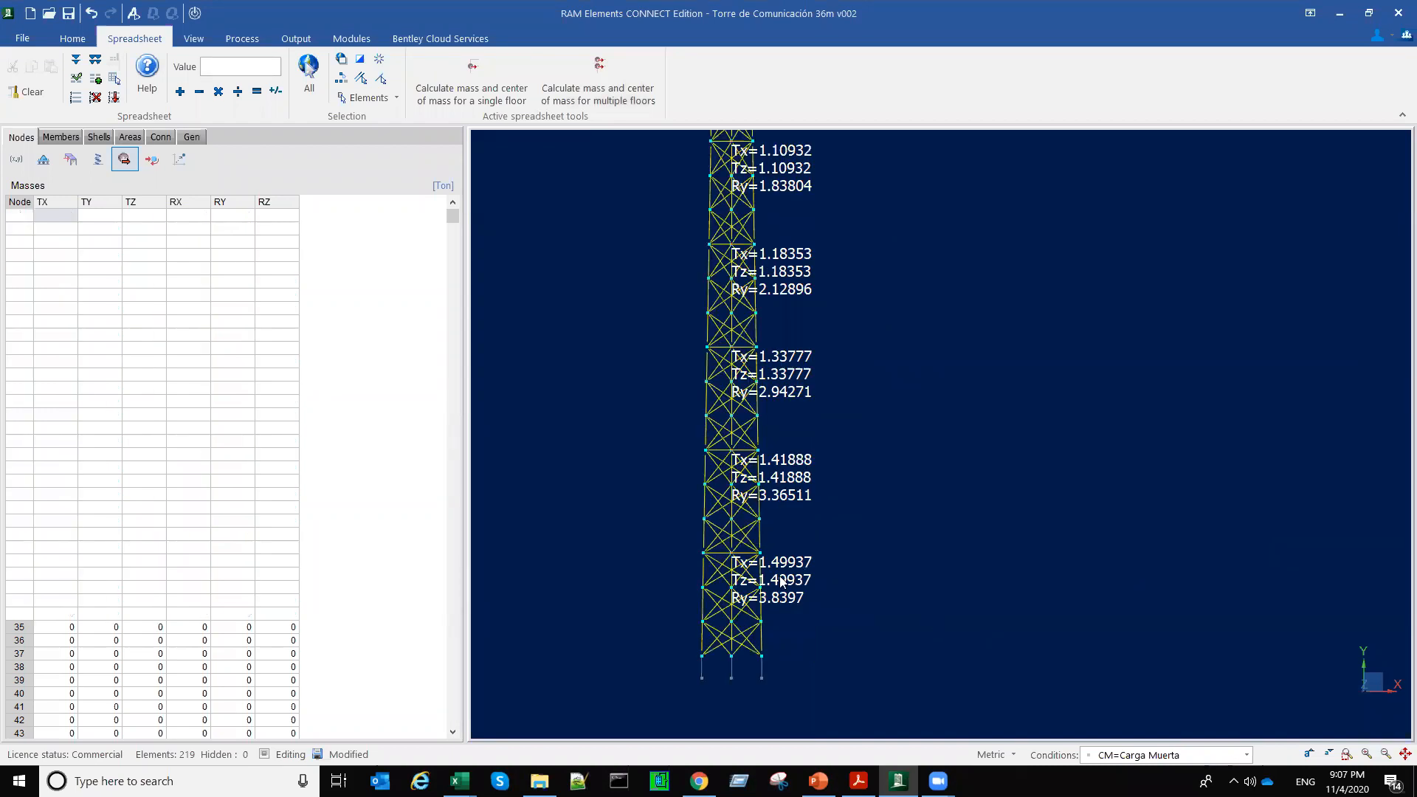
left_click_drag(791, 564, 791, 566)
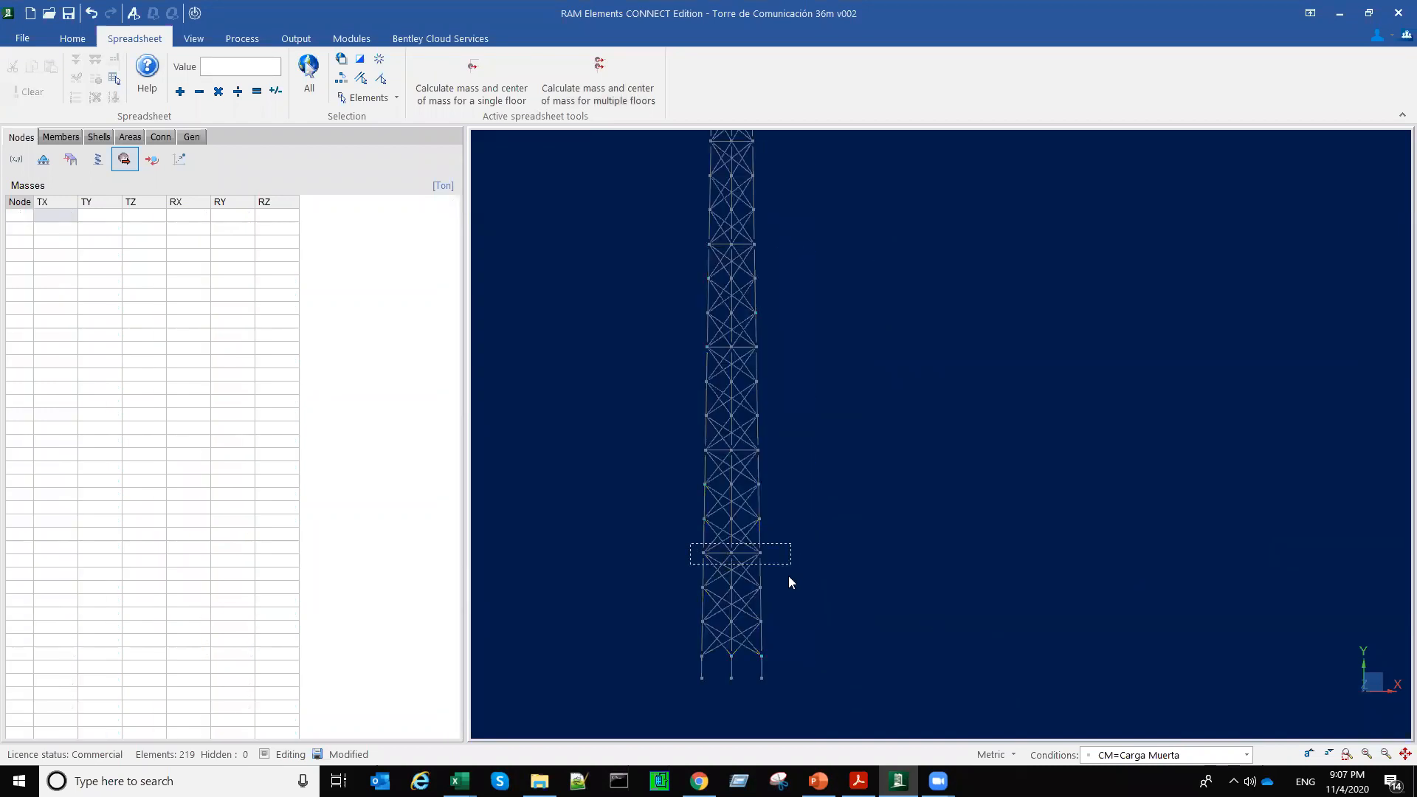
scroll(727, 549, "up", 4)
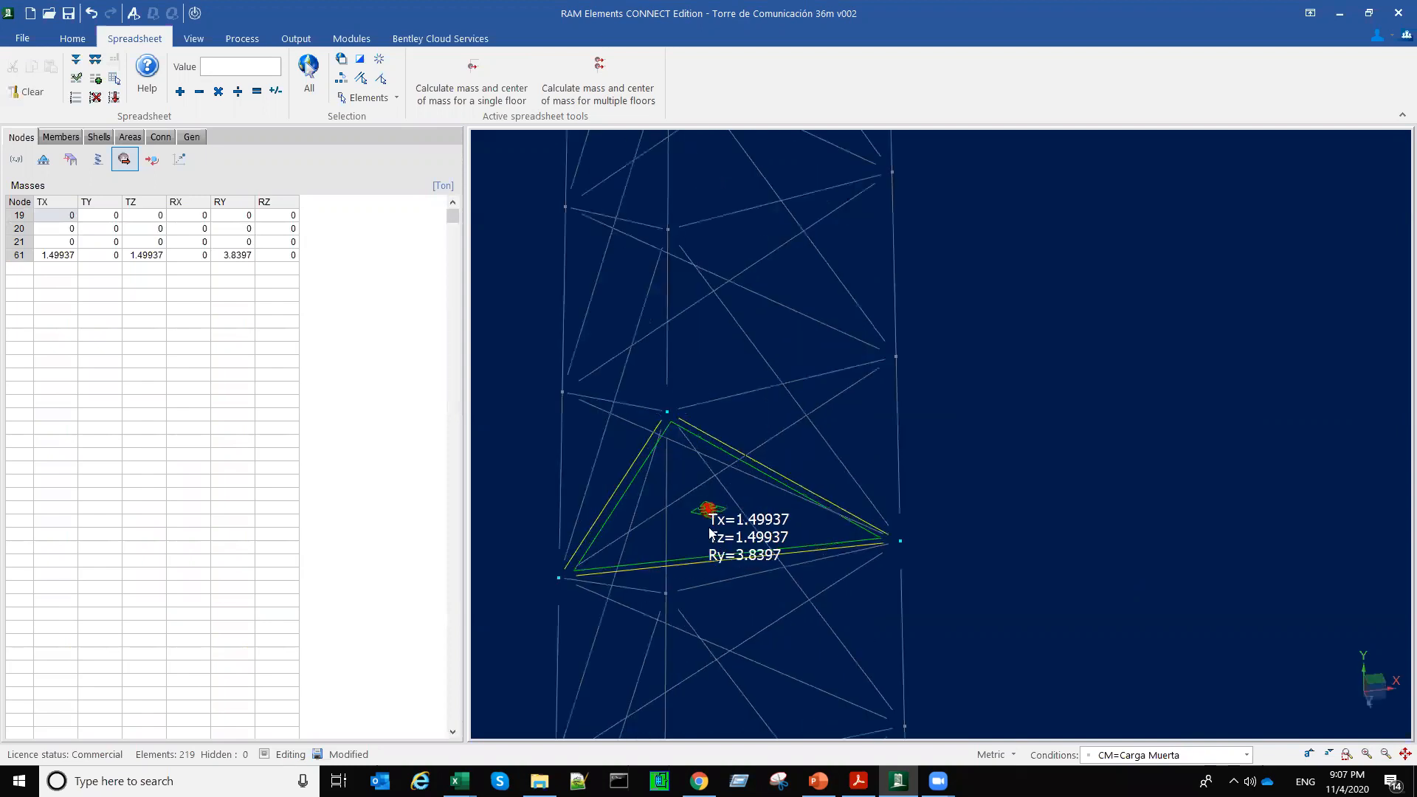
scroll(713, 533, "up", 3)
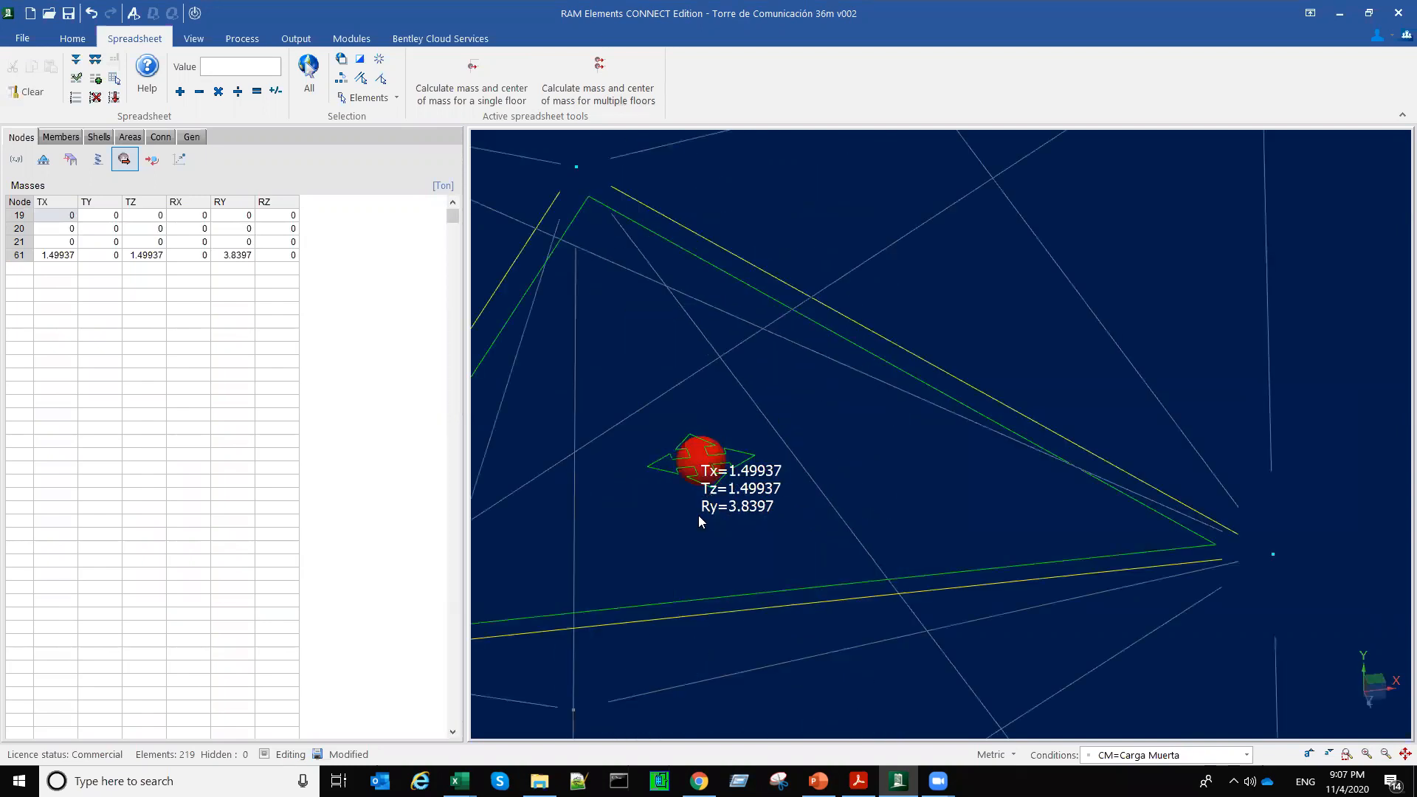
middle_click_drag(713, 520, 978, 512)
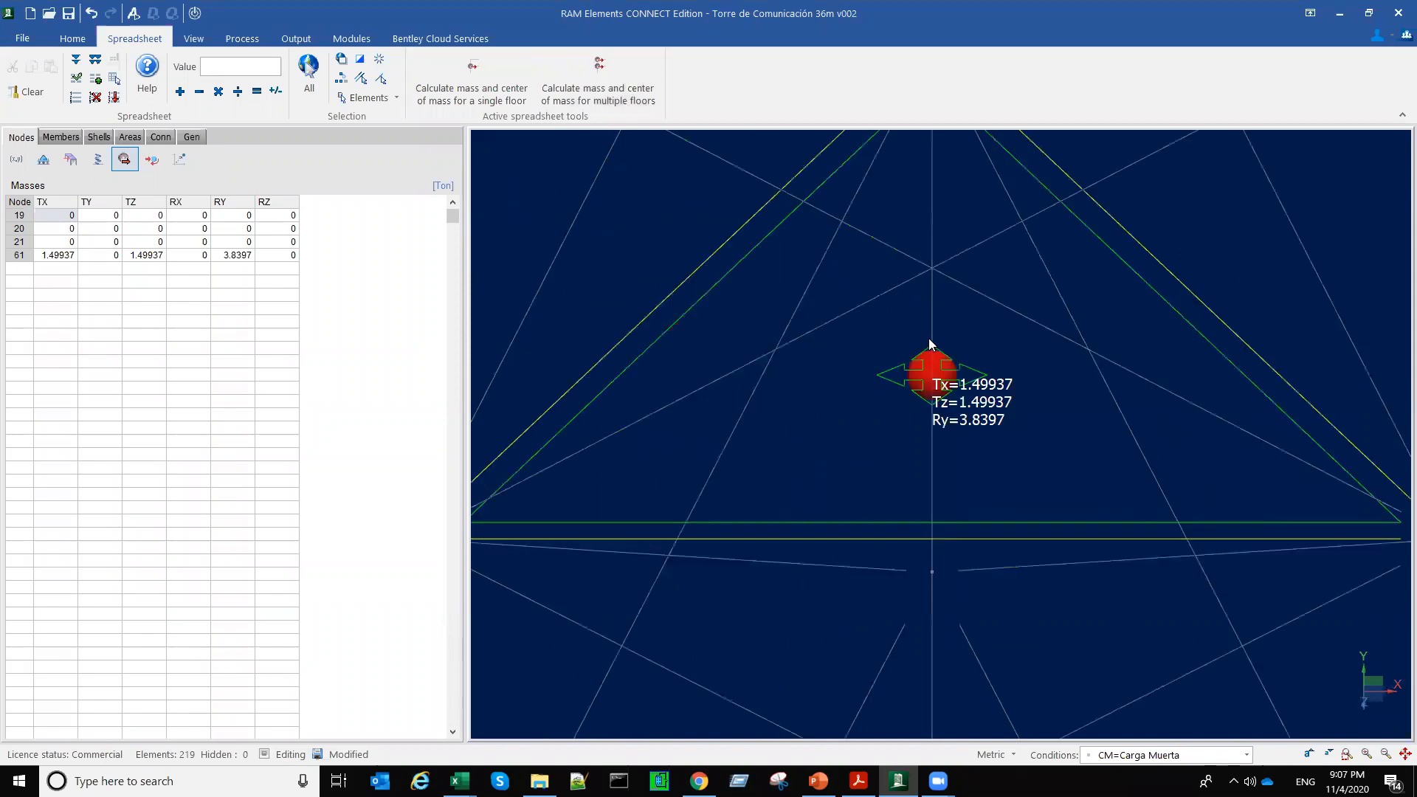
scroll(928, 338, "down", 3)
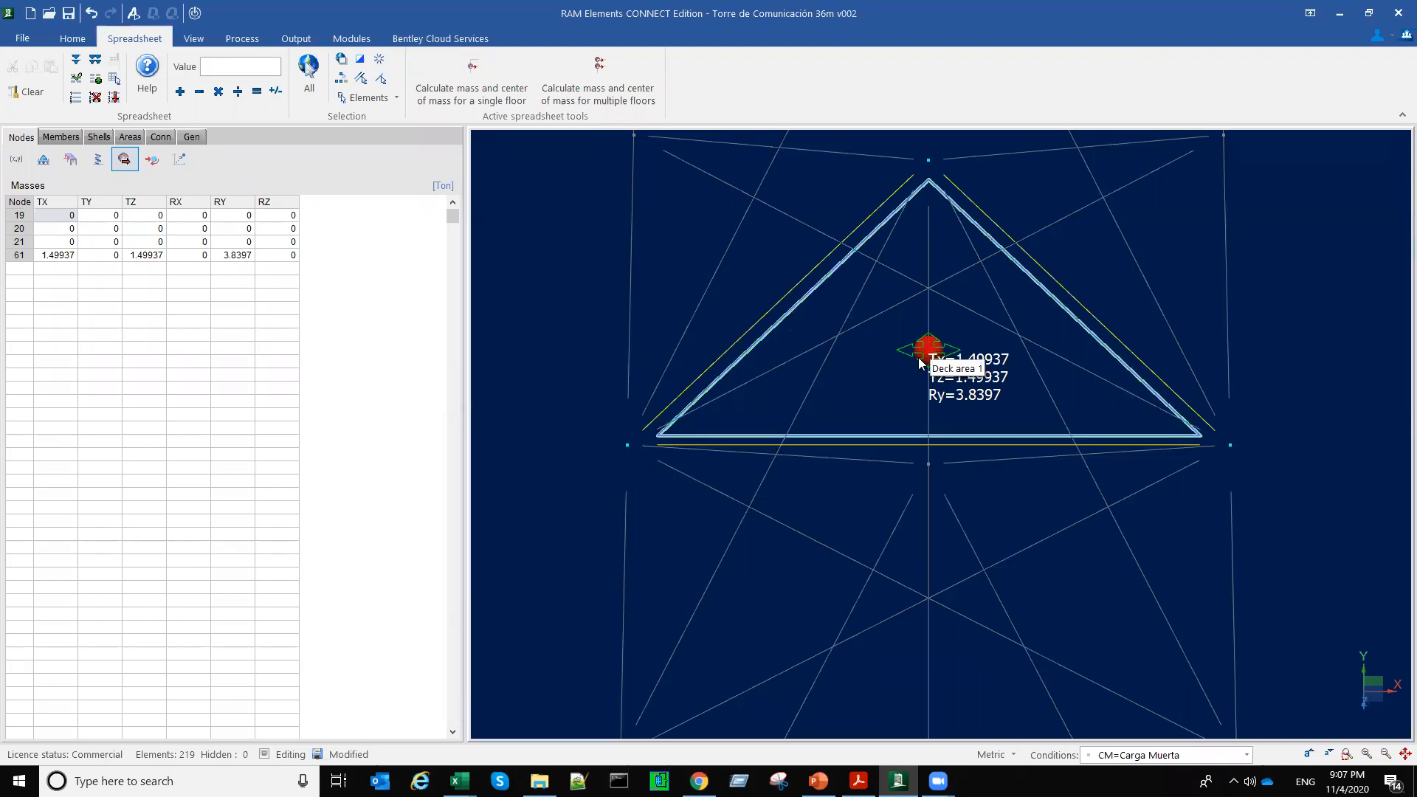
scroll(927, 345, "up", 3)
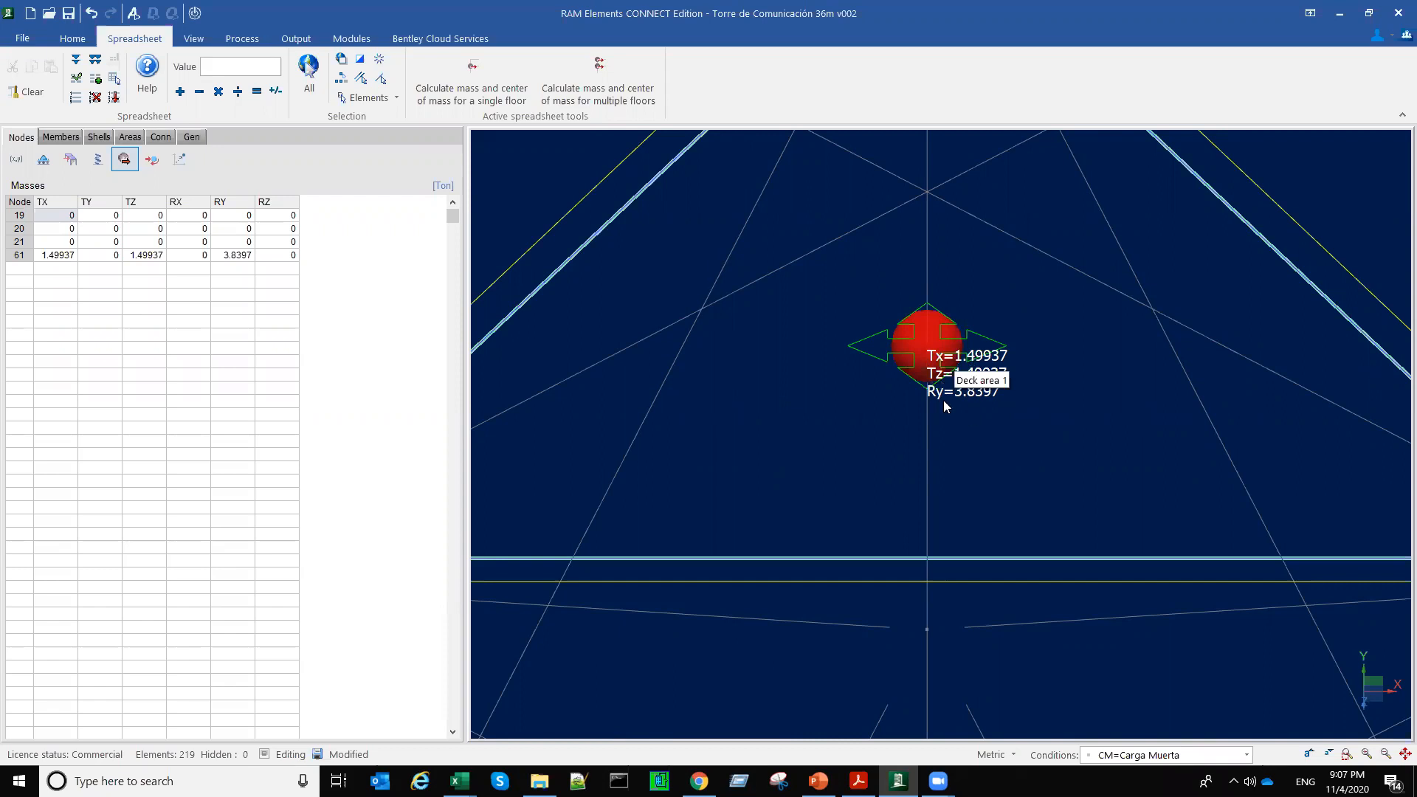
scroll(938, 428, "down", 5)
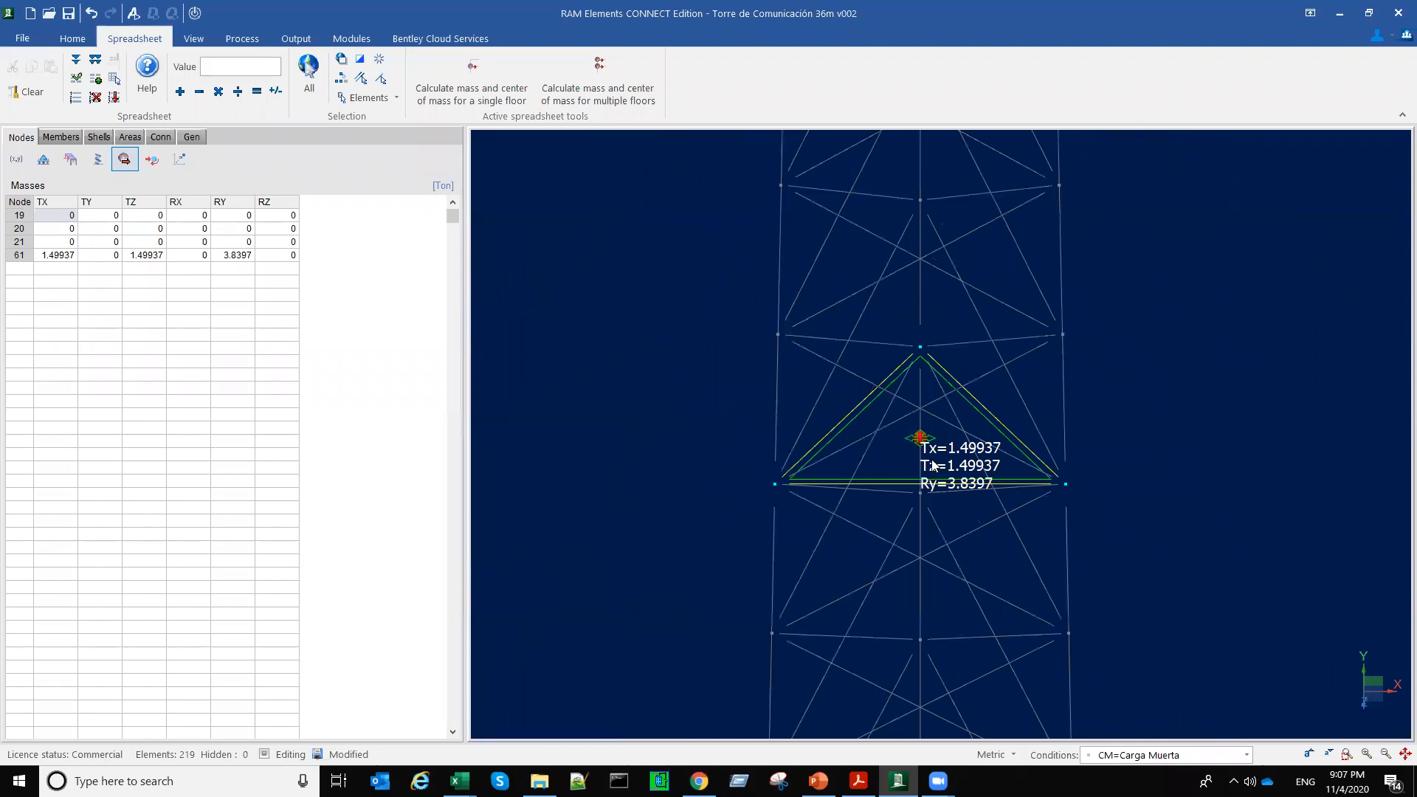
scroll(786, 454, "down", 3)
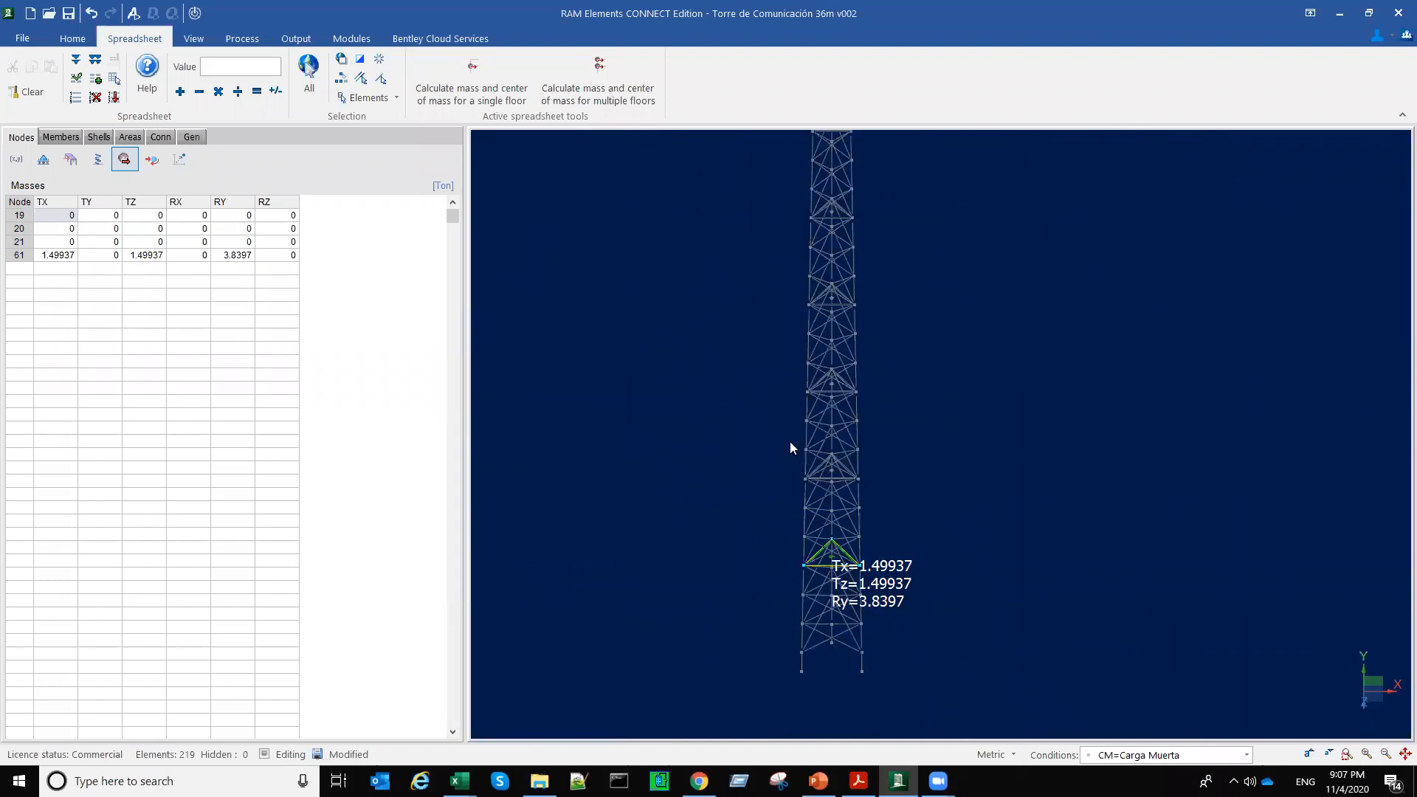
Step: Select the second platform level from the base and inspect its calculated translational and rotational masses
scroll(893, 464, "up", 5)
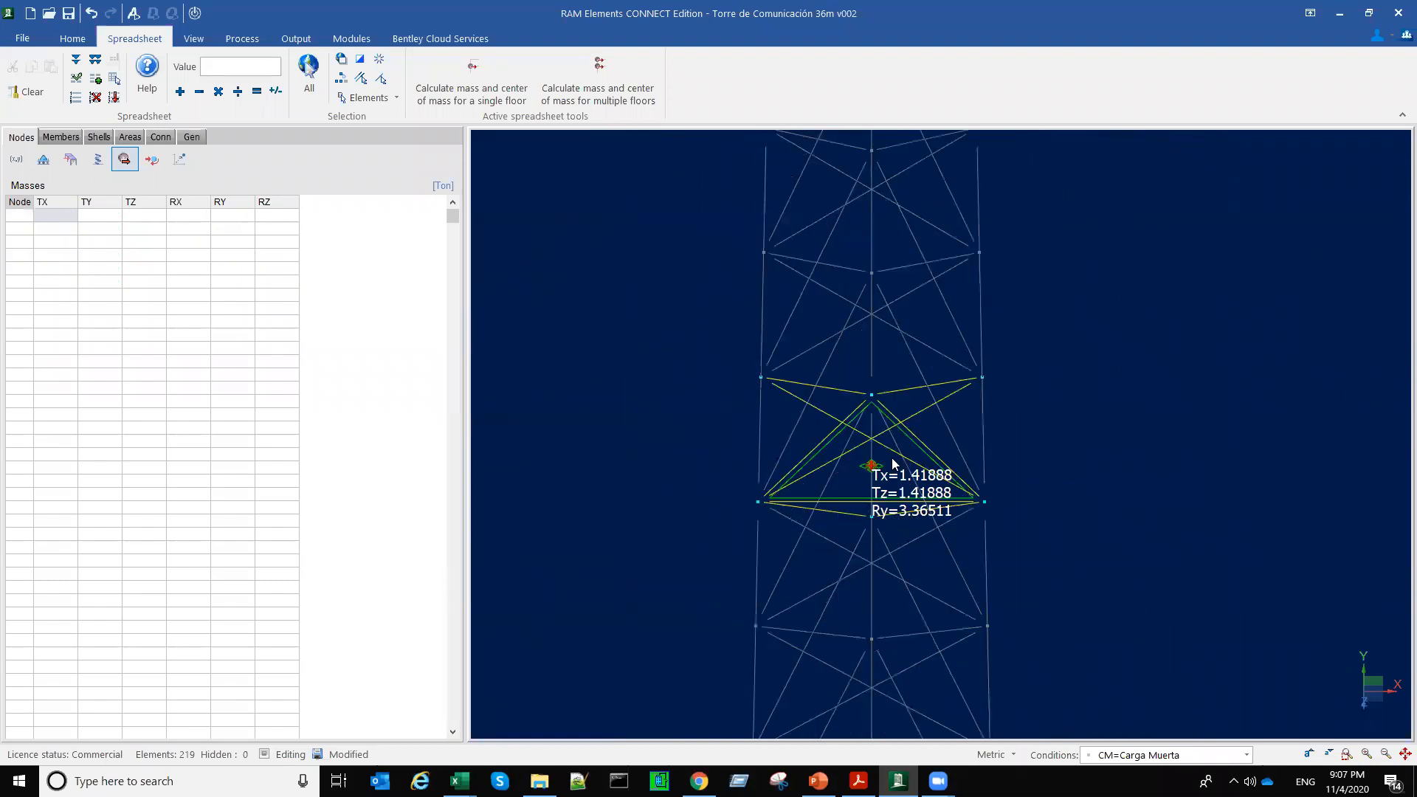
scroll(876, 483, "up", 3)
scroll(871, 493, "down", 6)
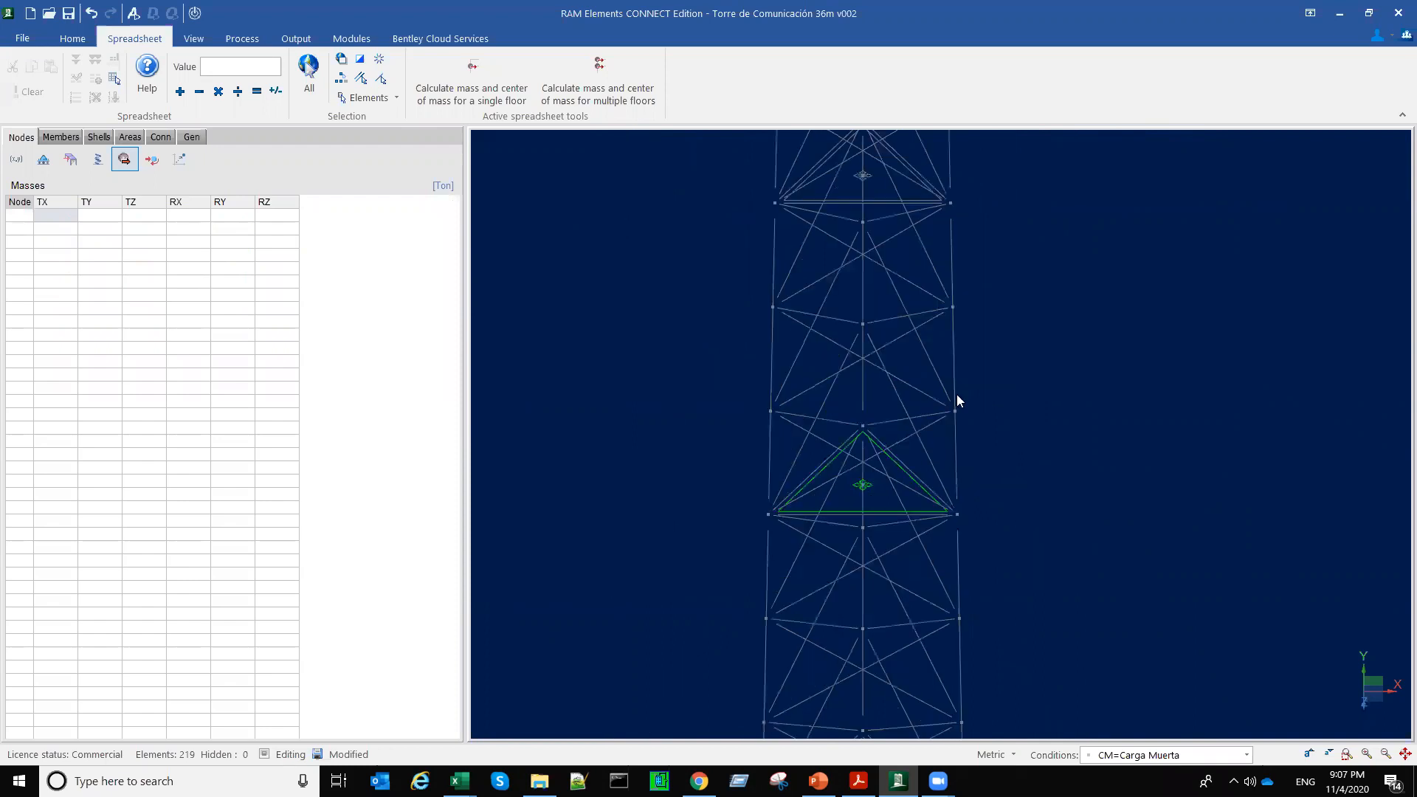
Step: Select the top platform level's corner nodes, members and mass node to examine the mass's offset from the diaphragm center
scroll(838, 279, "up", 8)
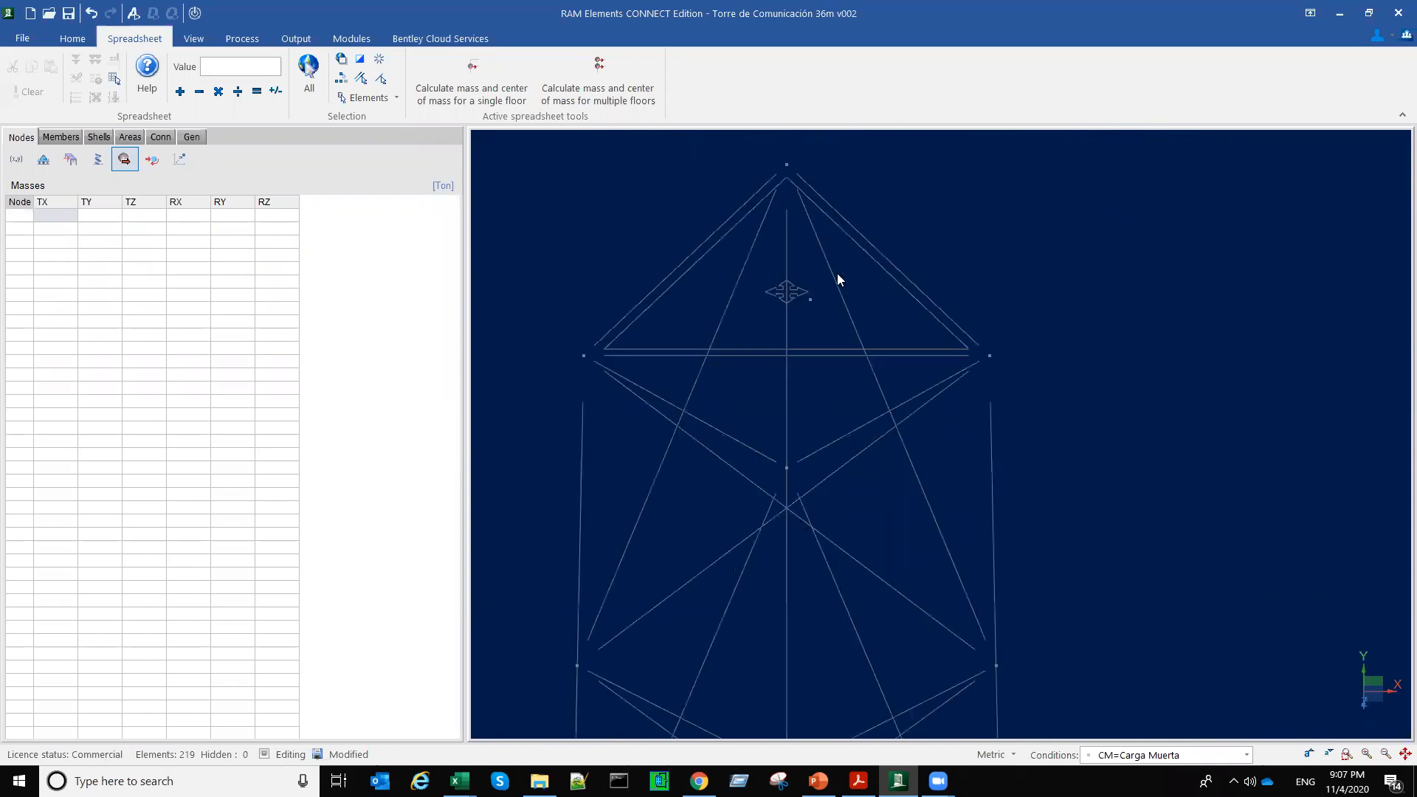
scroll(819, 336, "down", 2)
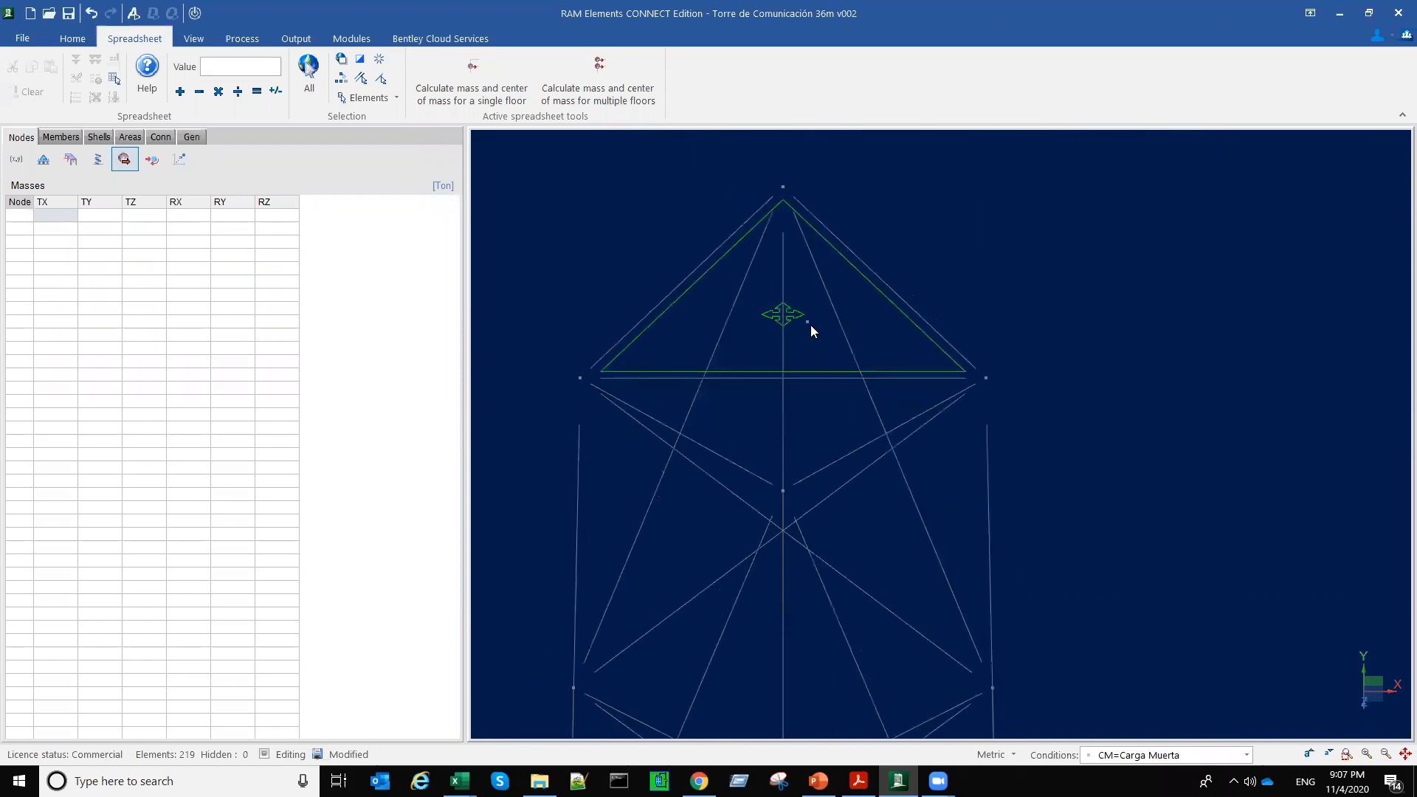
left_click(992, 393)
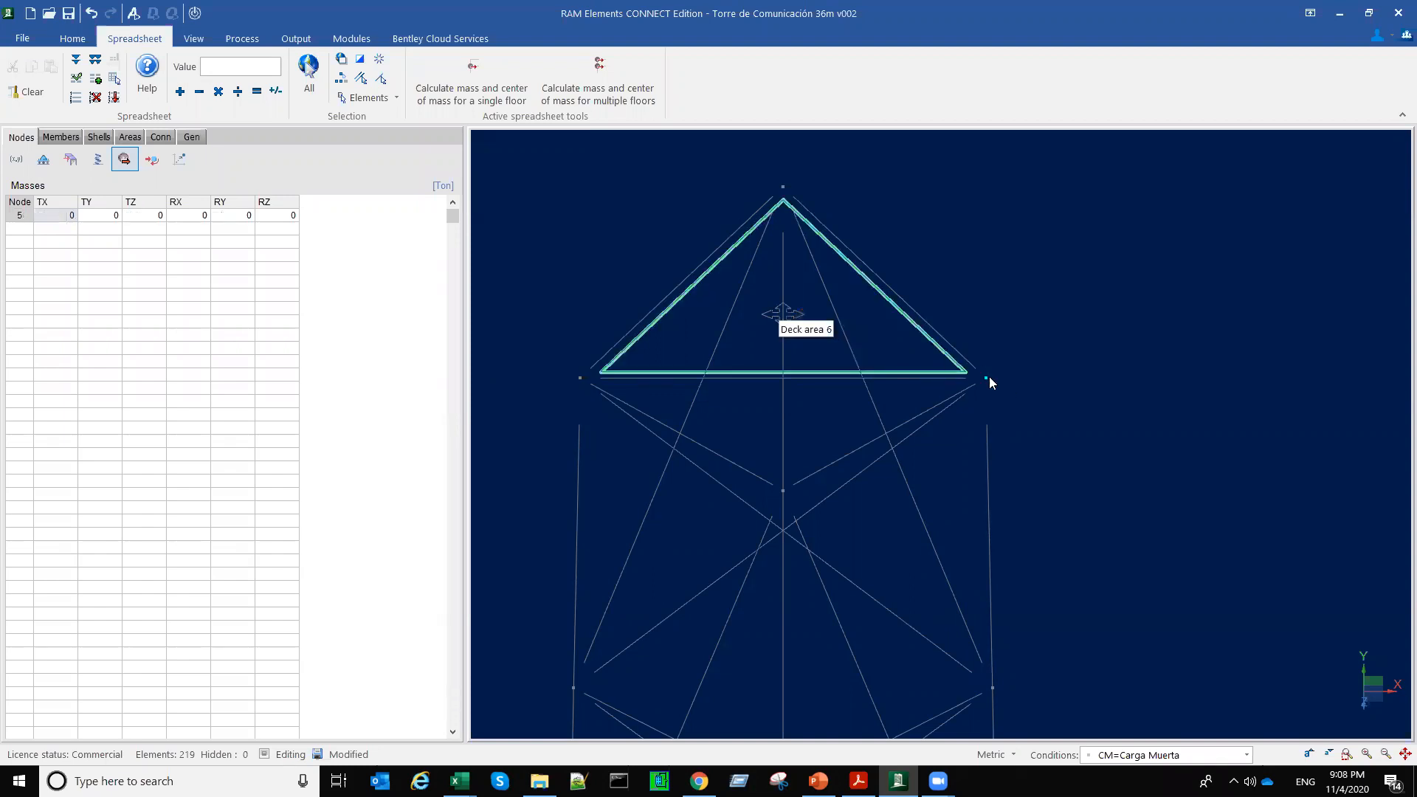
left_click(808, 321)
left_click_drag(518, 167, 1038, 442)
left_click_drag(988, 393, 1000, 382)
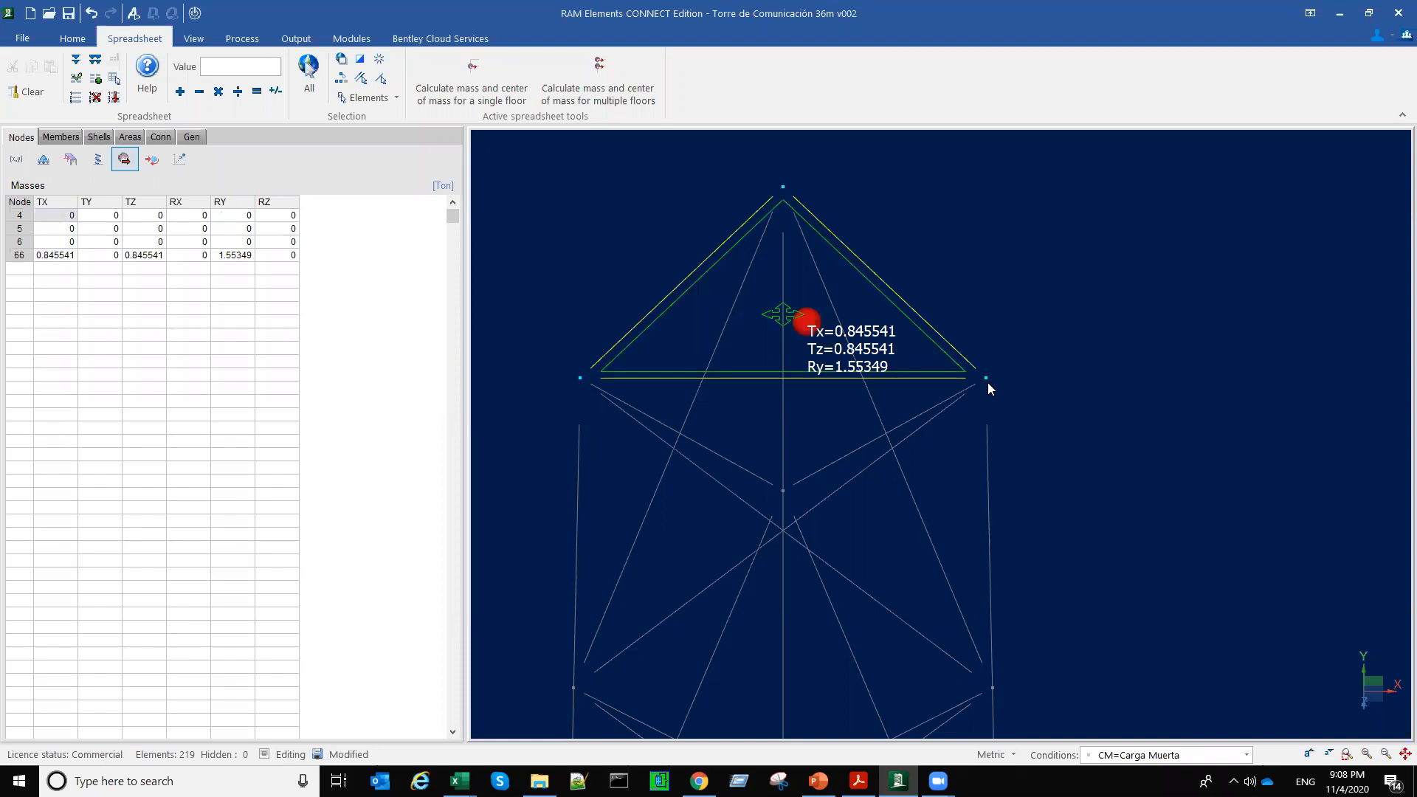
Step: Select the whole tower and show all floor masses together in the front view
scroll(975, 470, "down", 6)
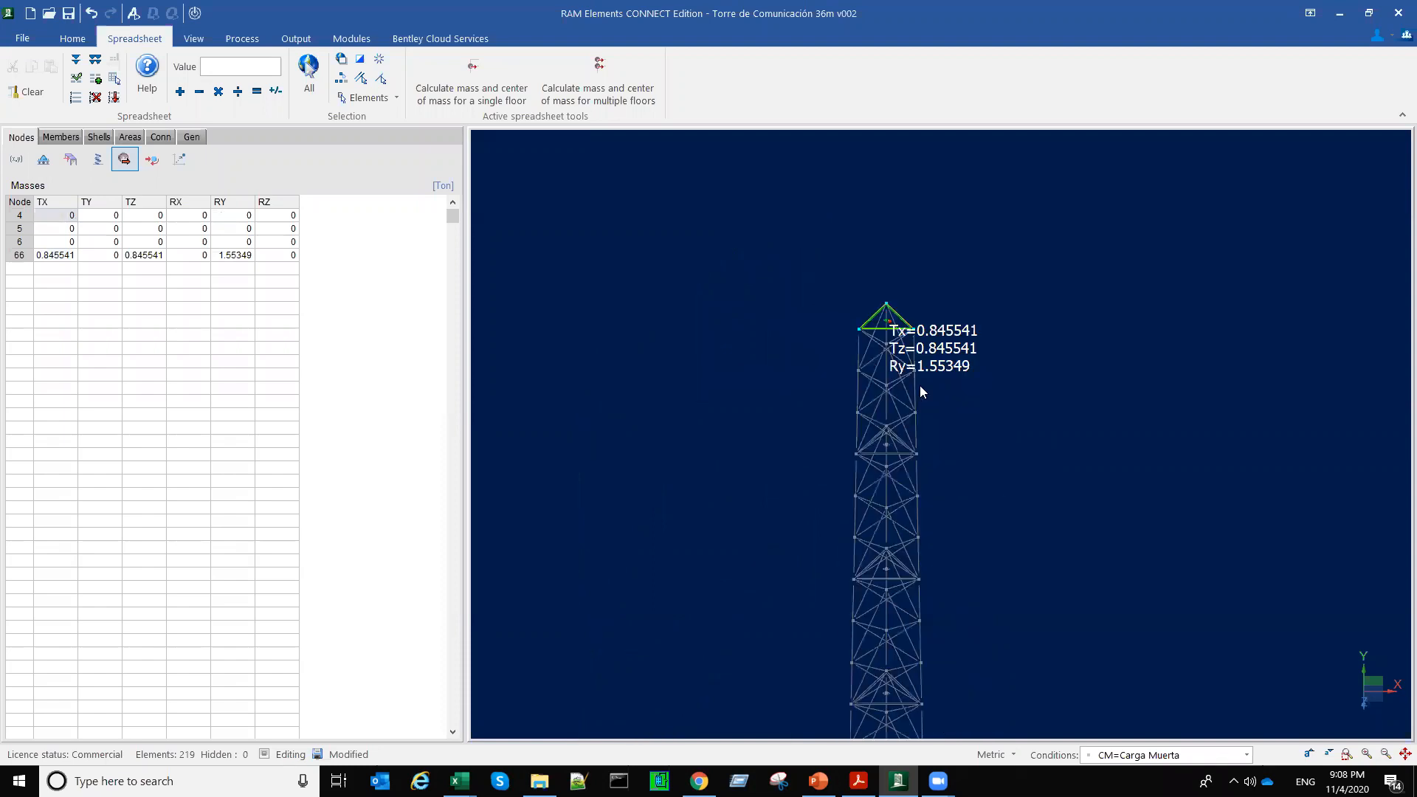
middle_click_drag(976, 382, 951, 284)
left_click_drag(778, 220, 1025, 665)
key("F2")
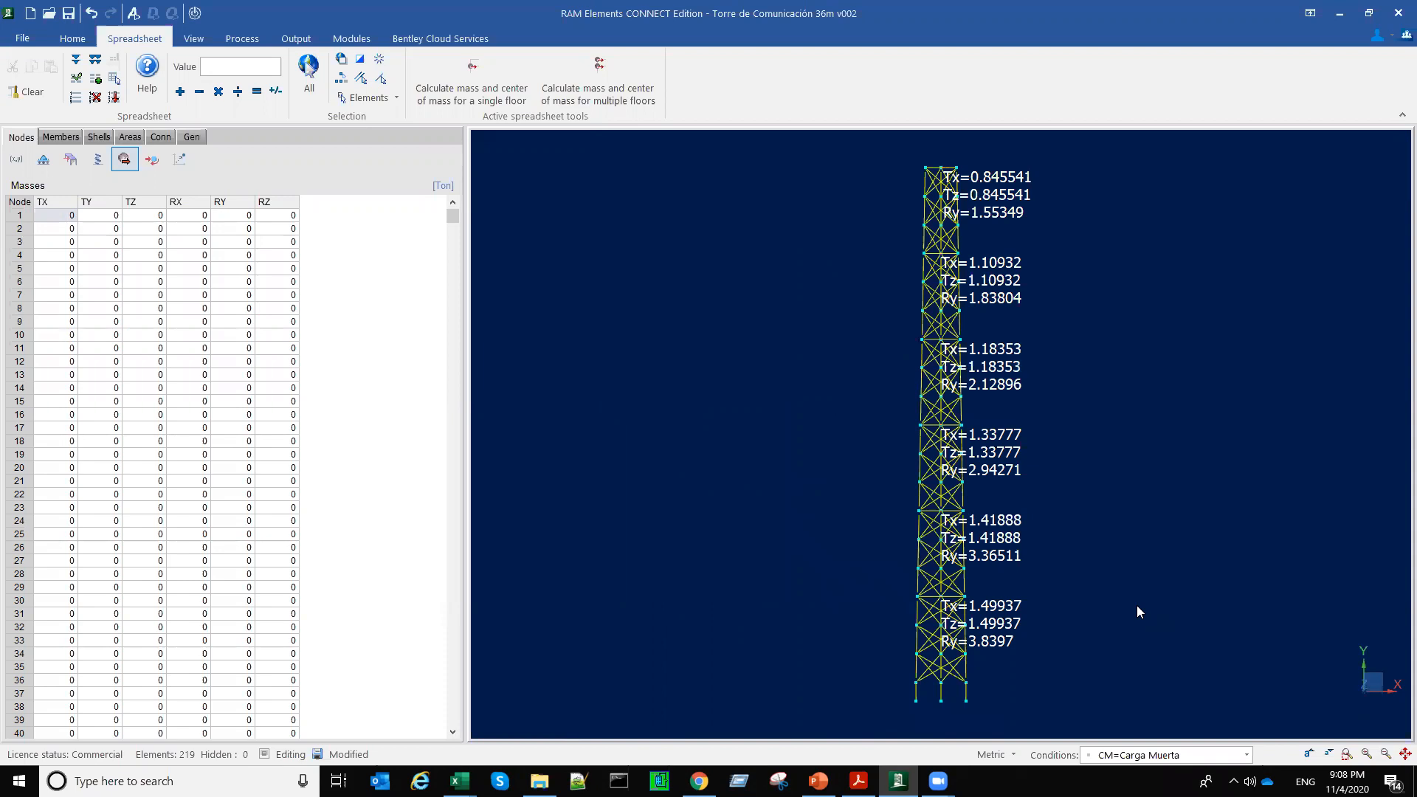
Step: Analyze the model using node mass as the mass source, with 10 modal shapes to calculate
left_click(133, 14)
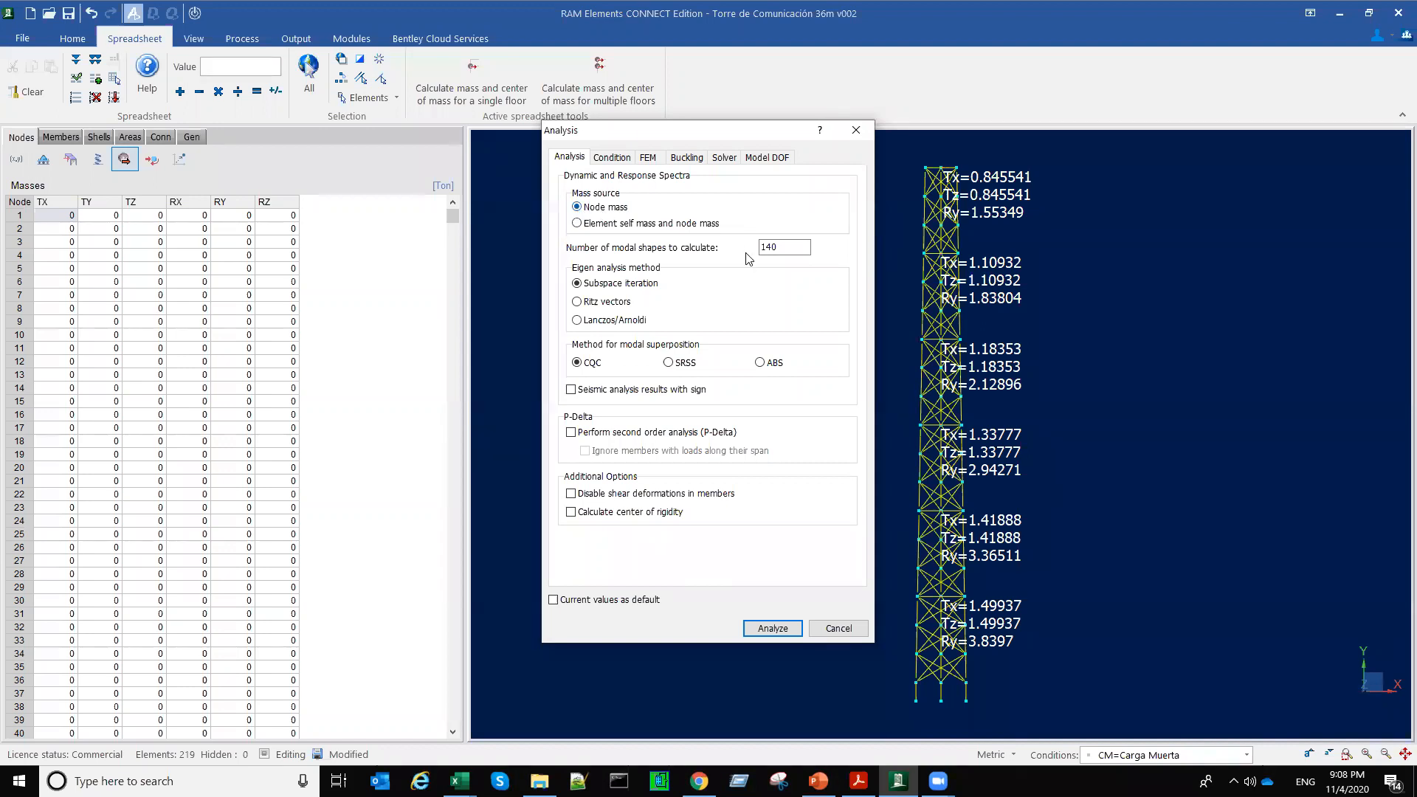
left_click_drag(782, 248, 746, 245)
type("10")
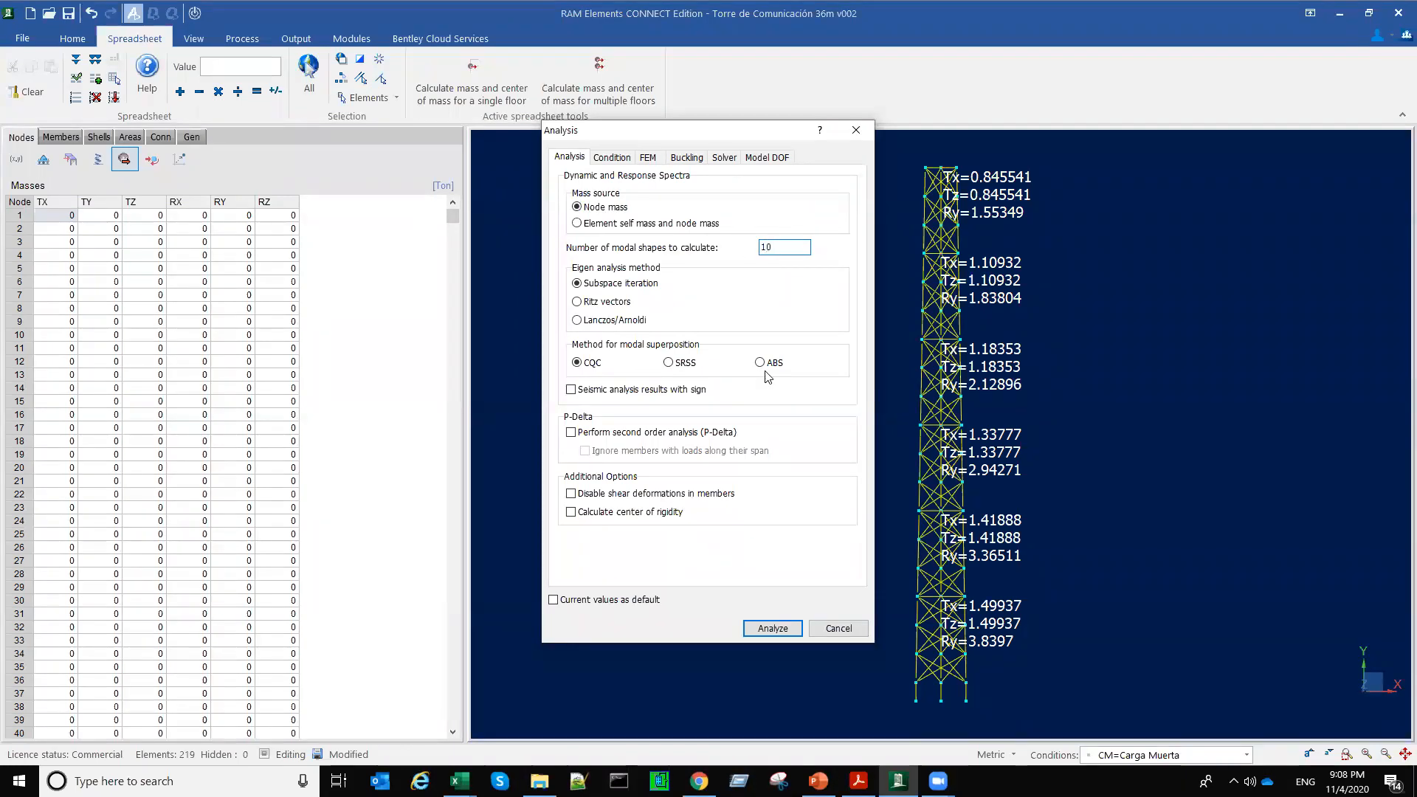
left_click(773, 629)
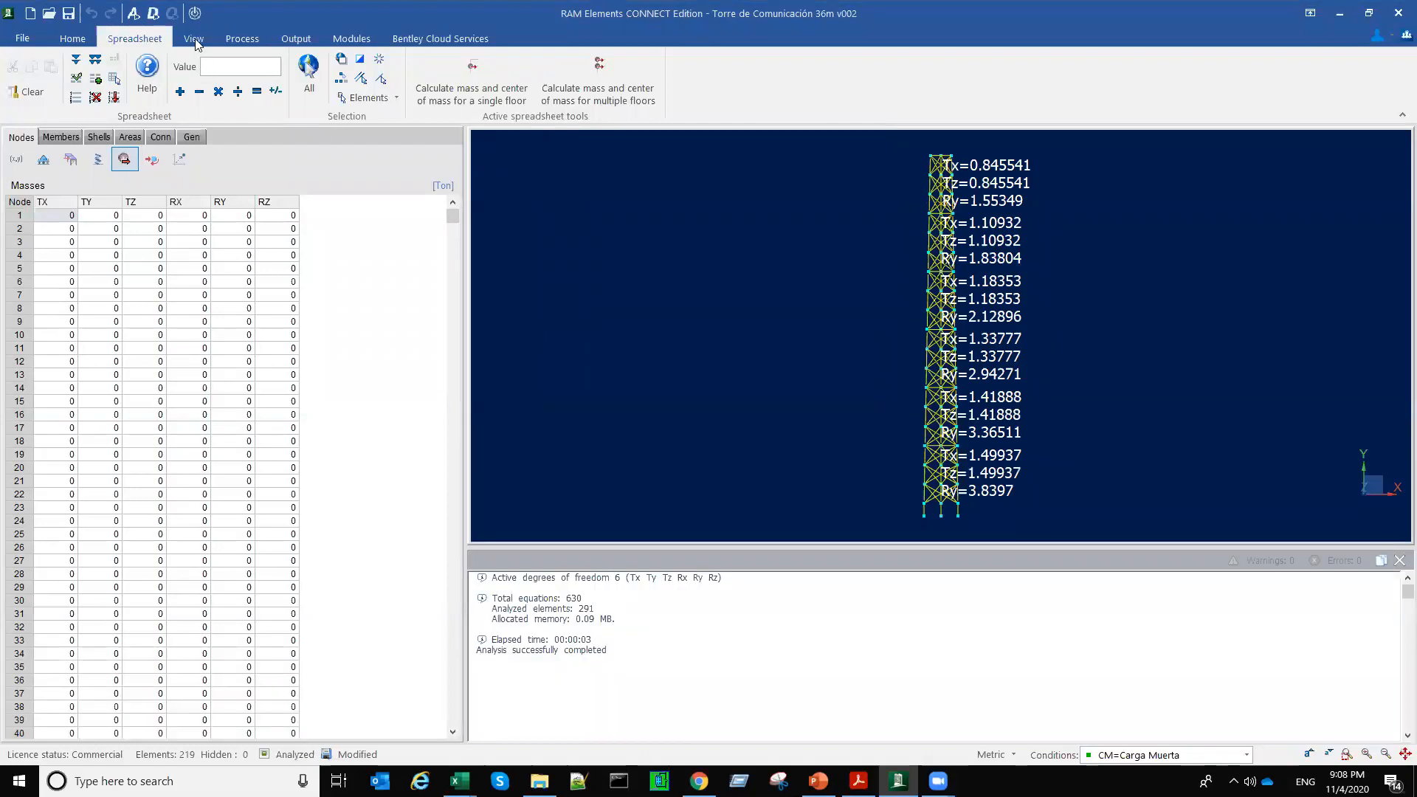
Step: Open the dynamic analysis report and examine the first mode's period in the mode frequencies table
left_click(296, 39)
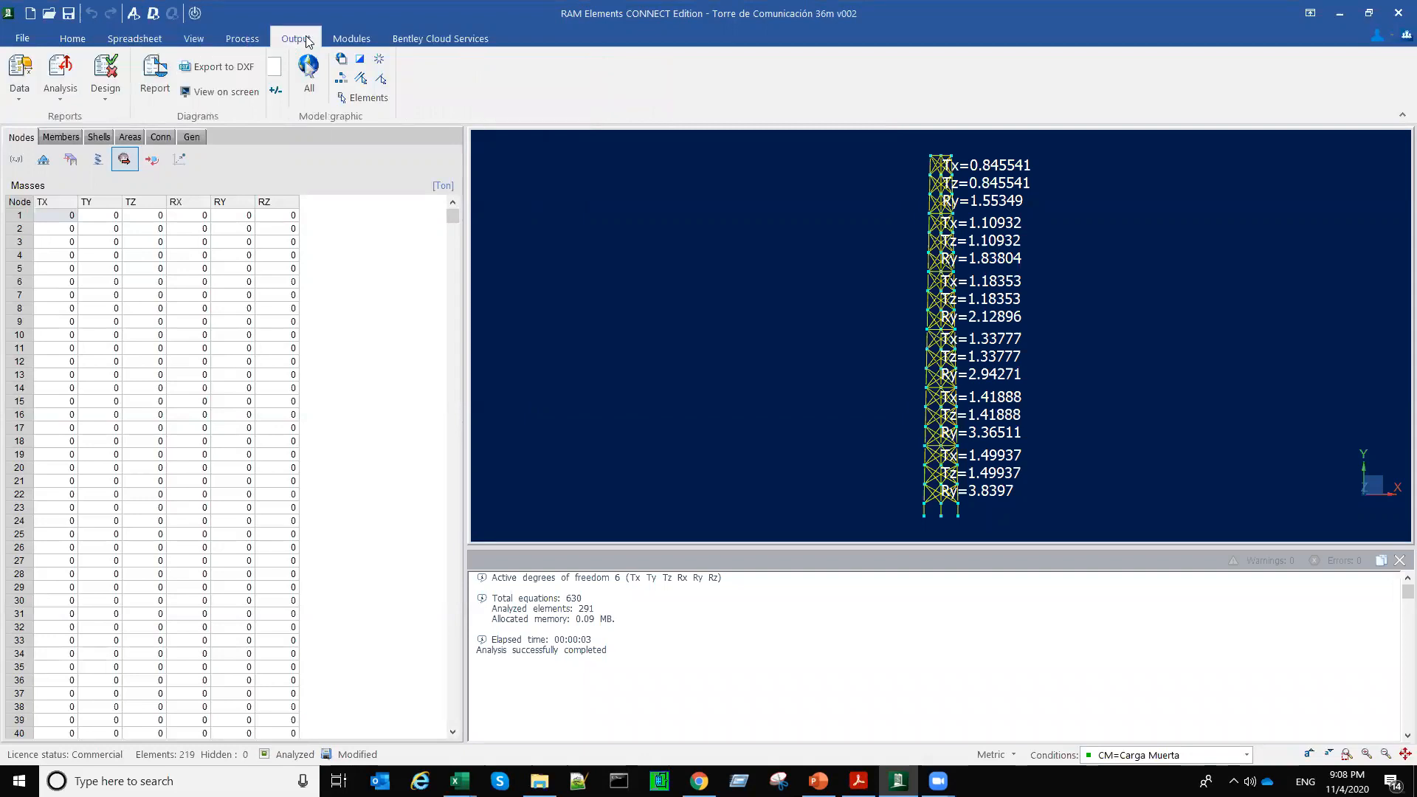
left_click(62, 94)
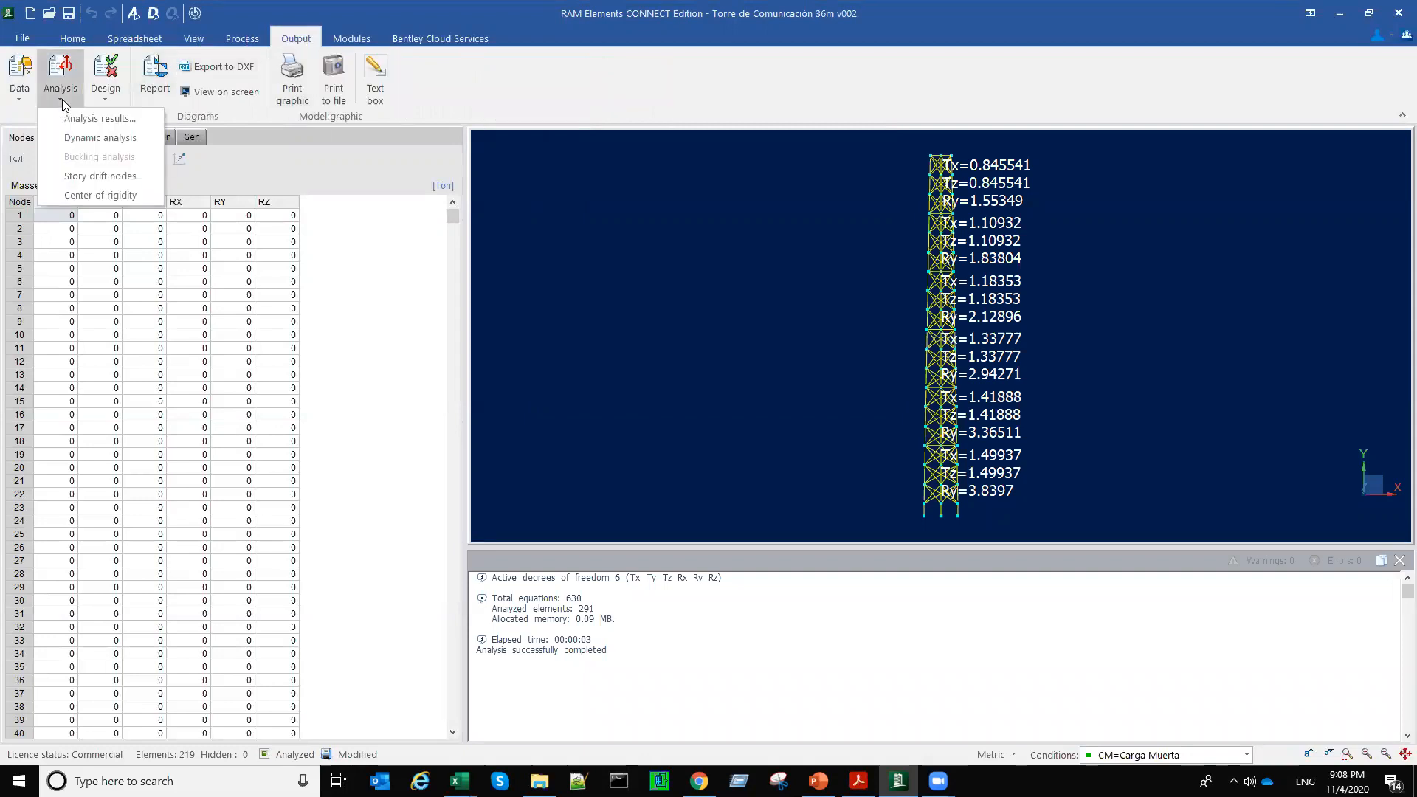
left_click(100, 137)
scroll(294, 411, "down", 6)
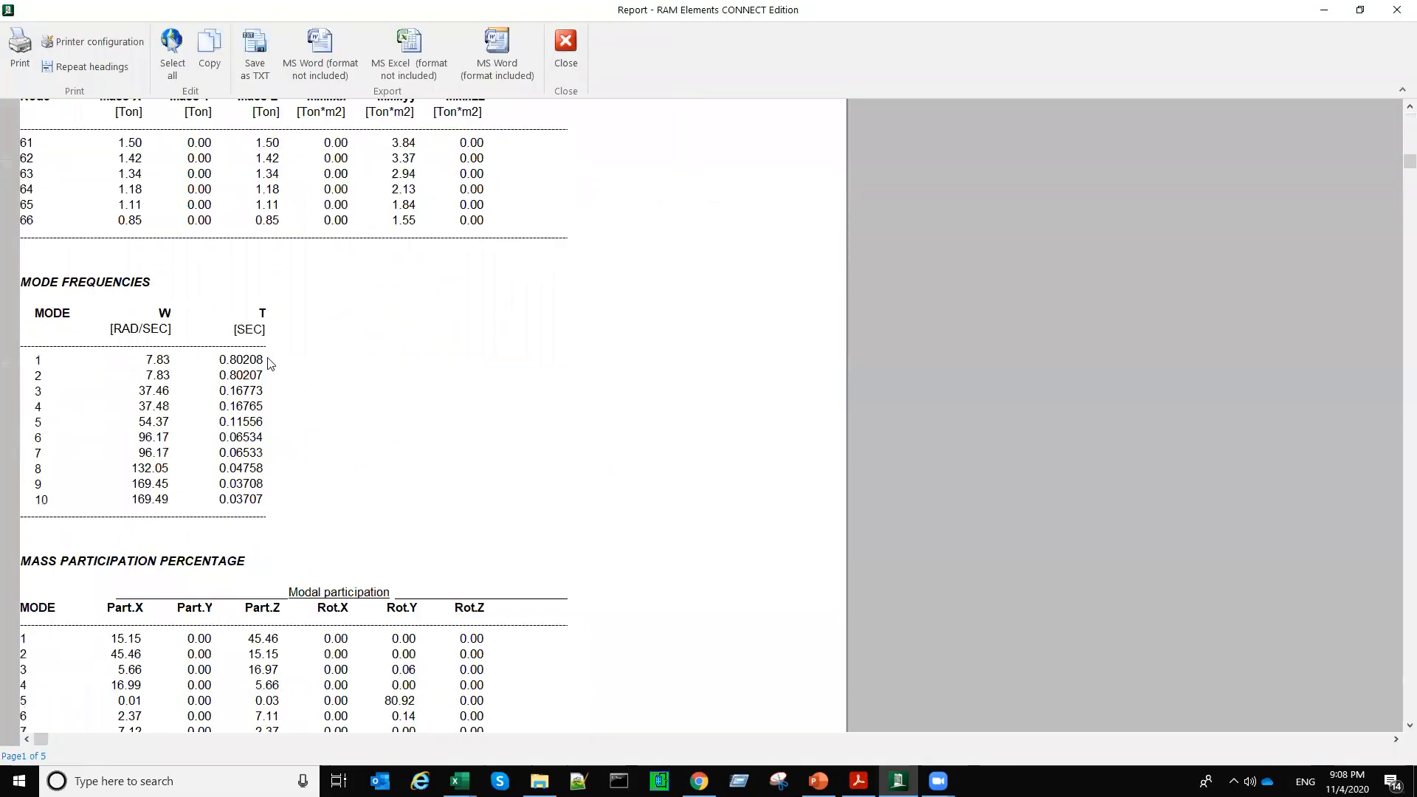
left_click(263, 361)
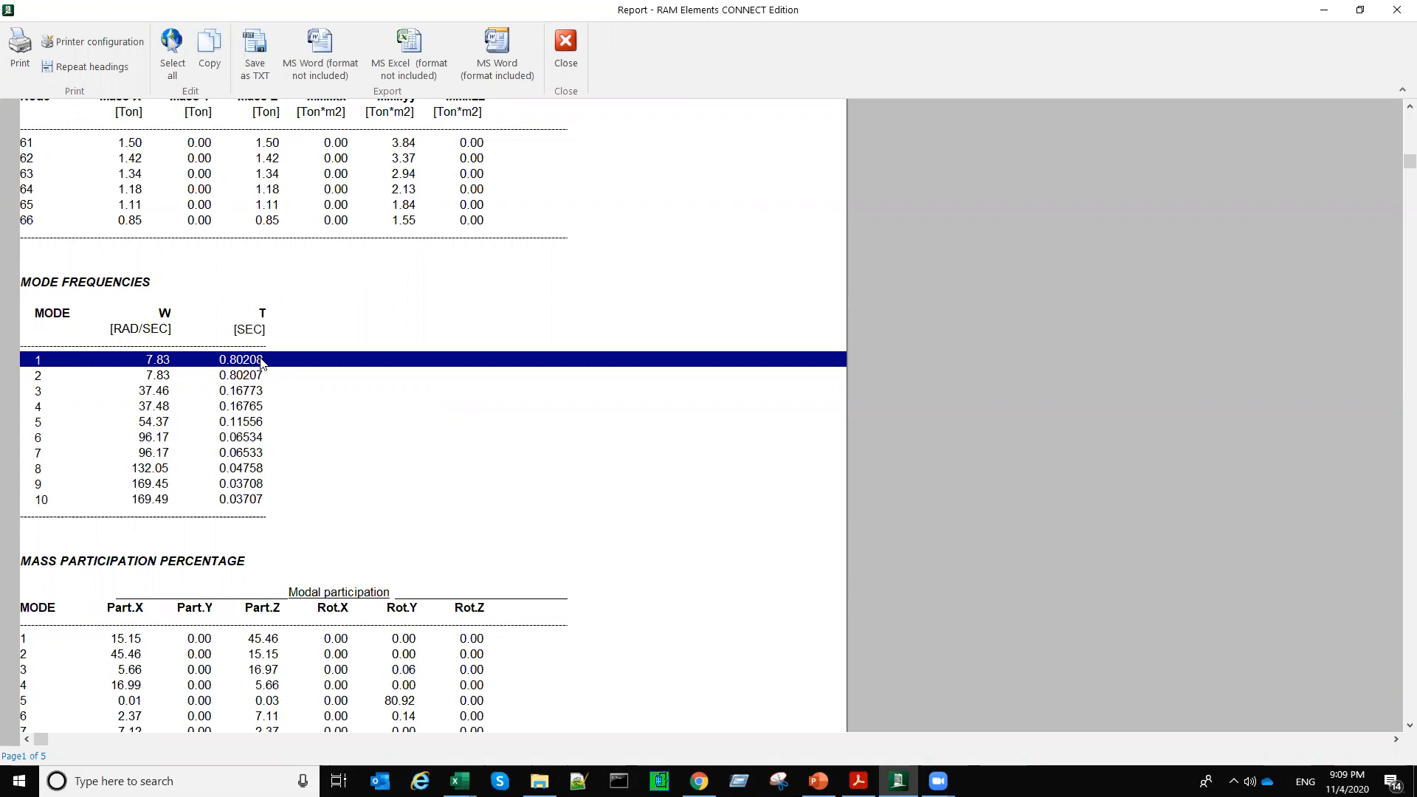
Step: Open the scientific Calculator and enlarge its window beside the report's mode frequencies table
key("XF86Calculator")
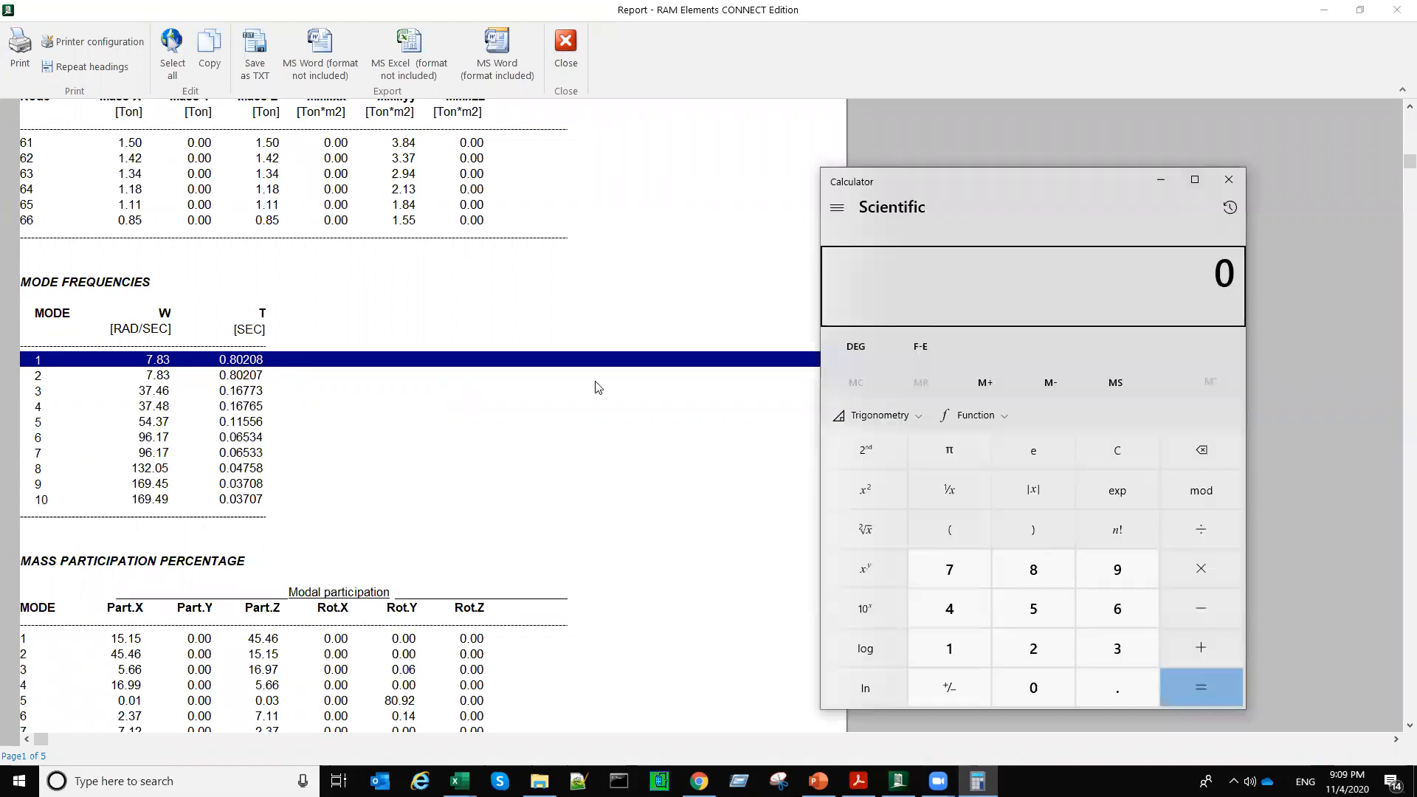
left_click_drag(1072, 176, 1128, 83)
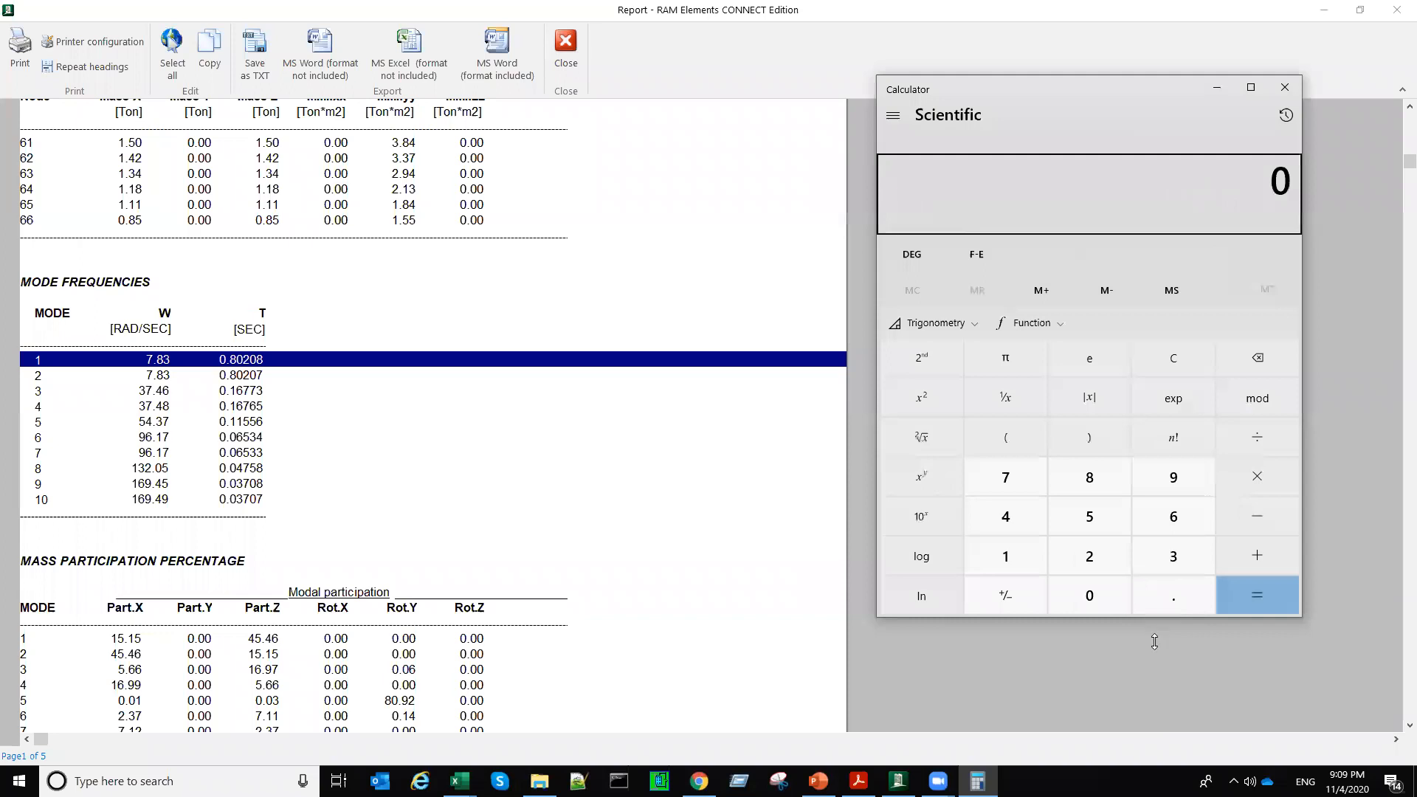
left_click_drag(1154, 641, 1157, 688)
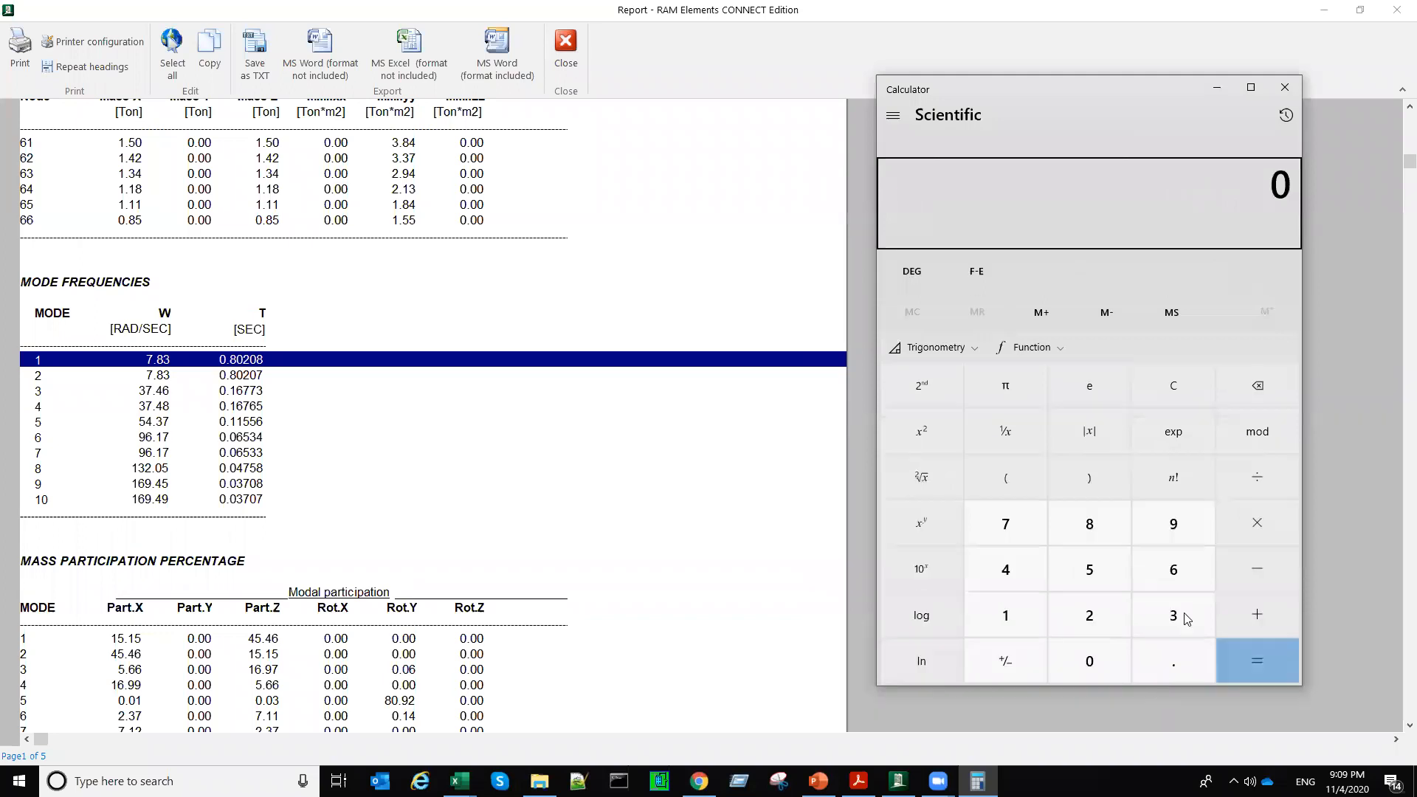
left_click(1286, 117)
left_click(1287, 117)
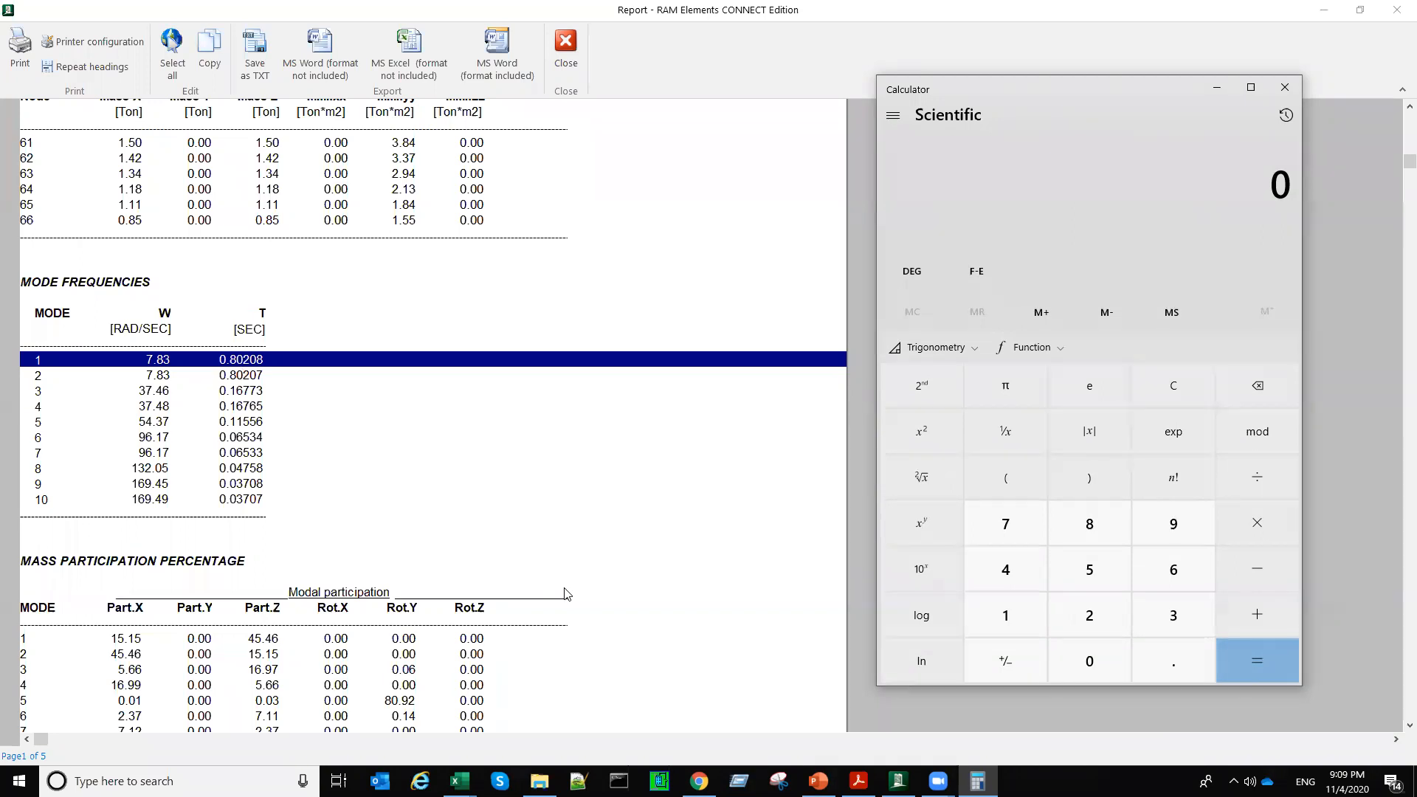
Step: Examine the totals and modes in the report's mass participation percentage table, then close the report
left_click(498, 472)
scroll(498, 542, "down", 6)
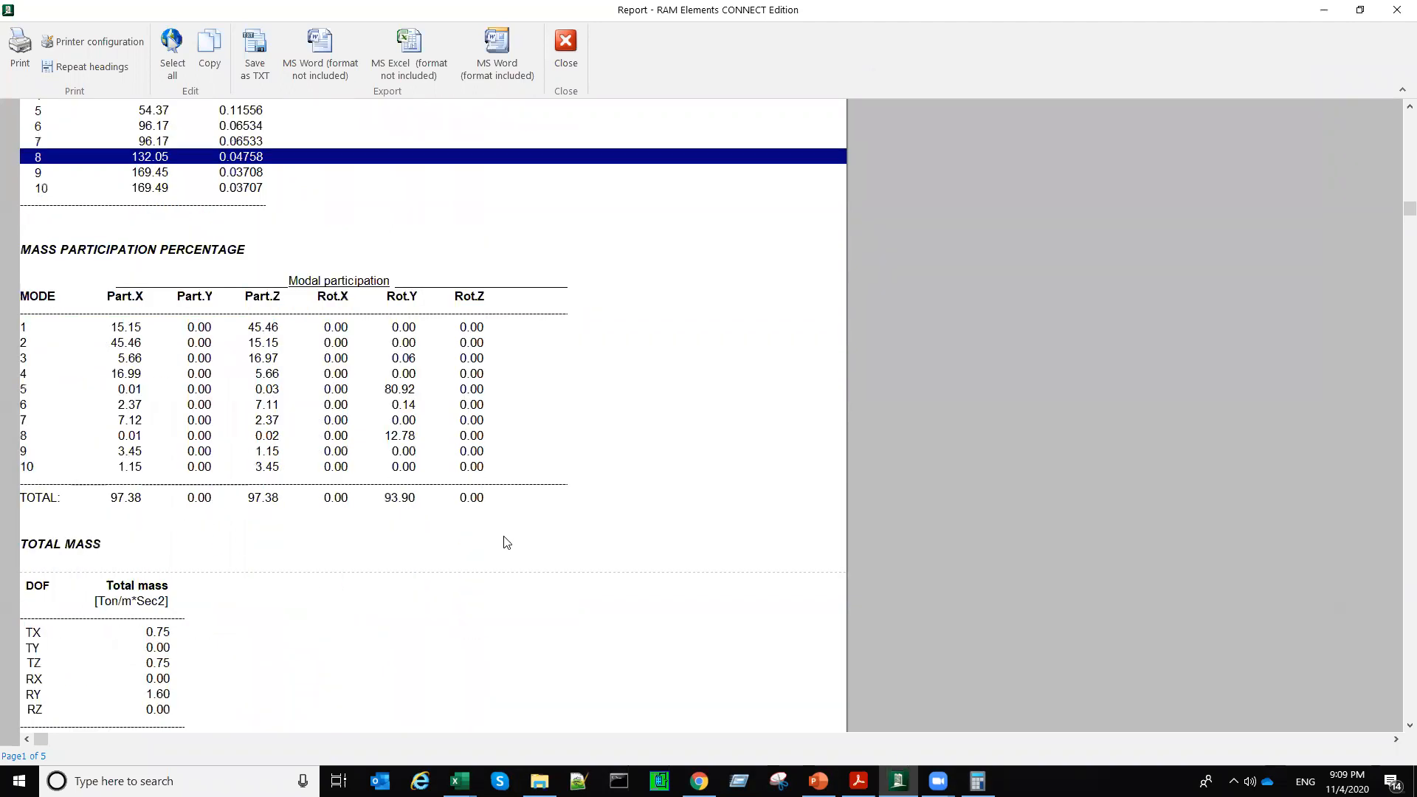
left_click(128, 501)
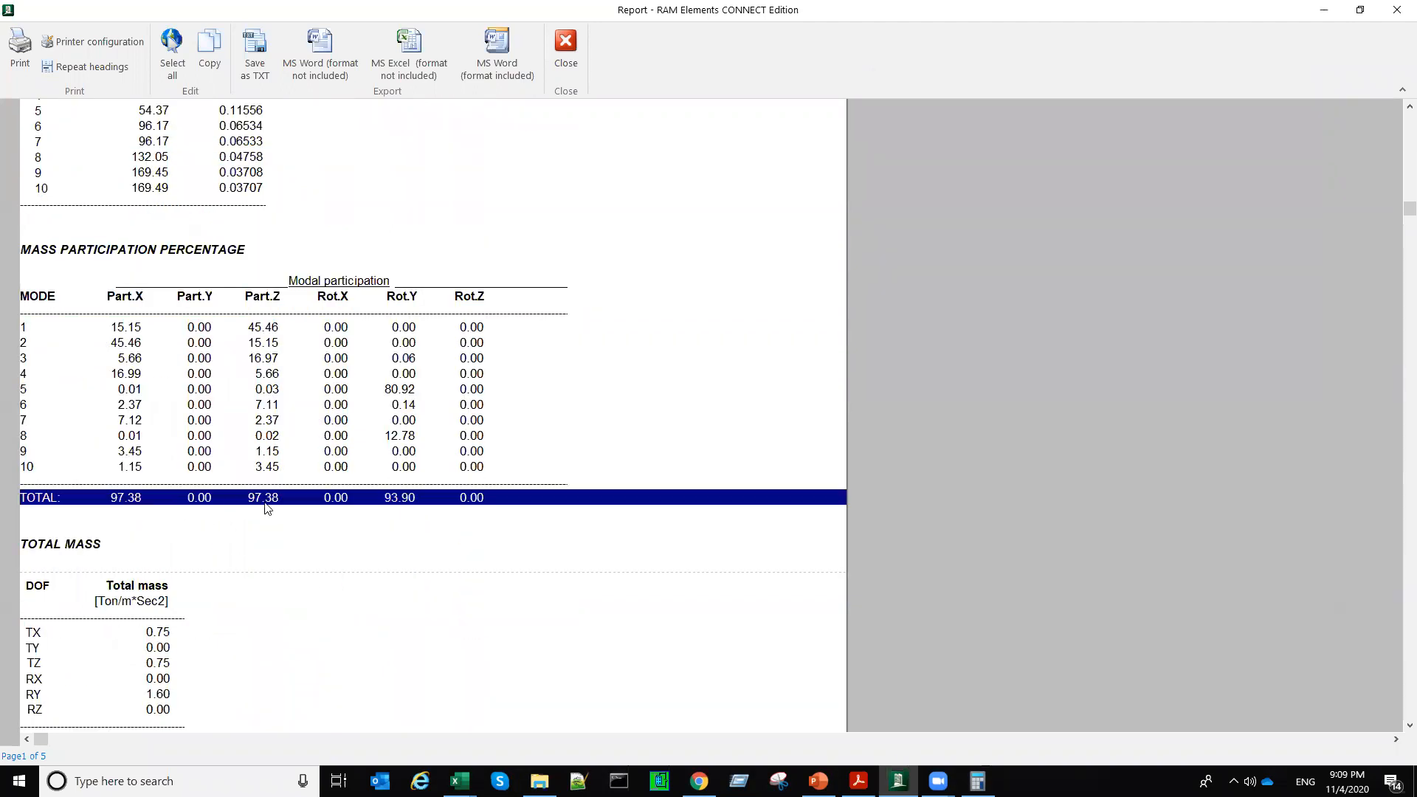
left_click_drag(310, 280, 314, 504)
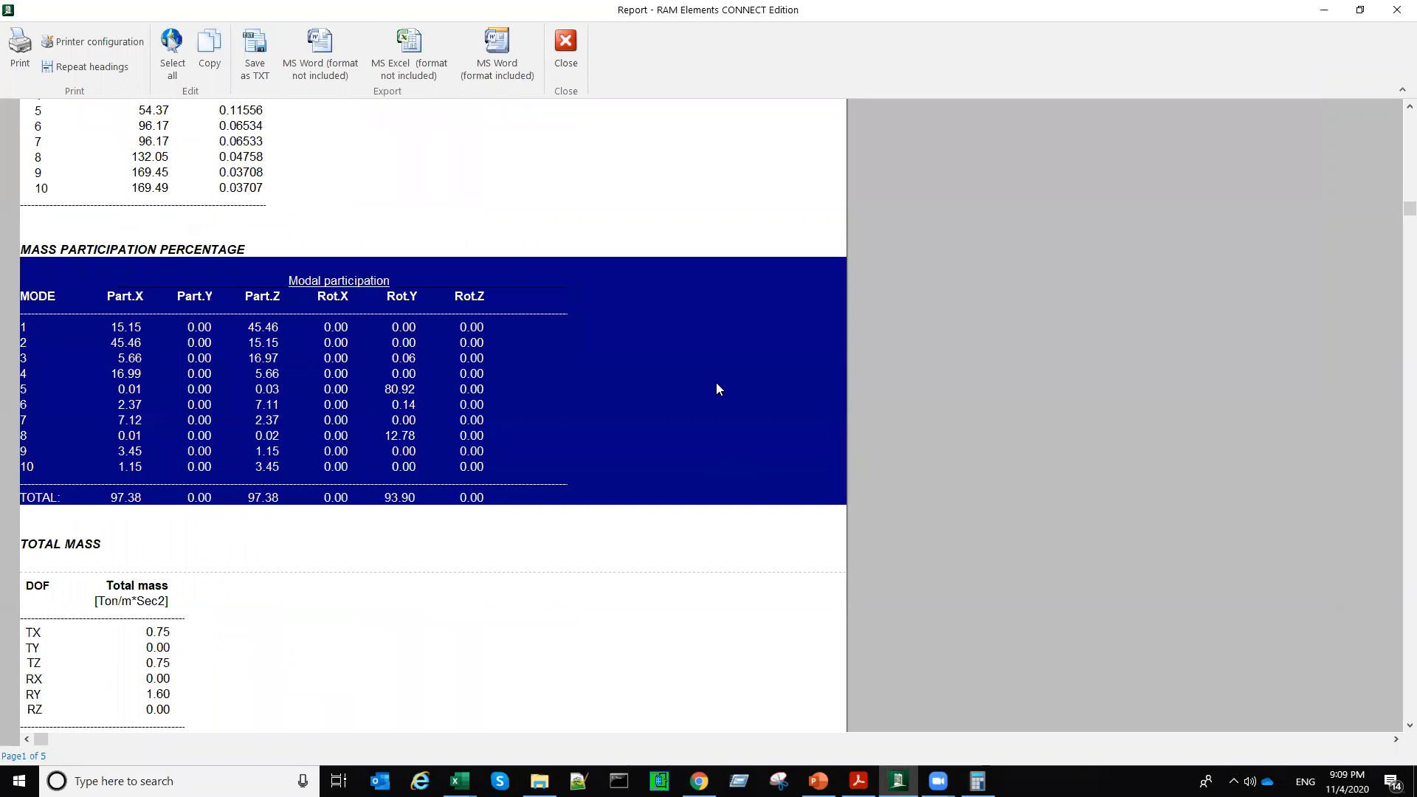
left_click(567, 54)
Step: Select the central mass nodes at the six diaphragm levels, from the lowest to the tower top, to list their masses
scroll(1000, 475, "up", 3)
left_click(1001, 475)
scroll(924, 413, "up", 1)
left_click_drag(874, 399, 894, 426)
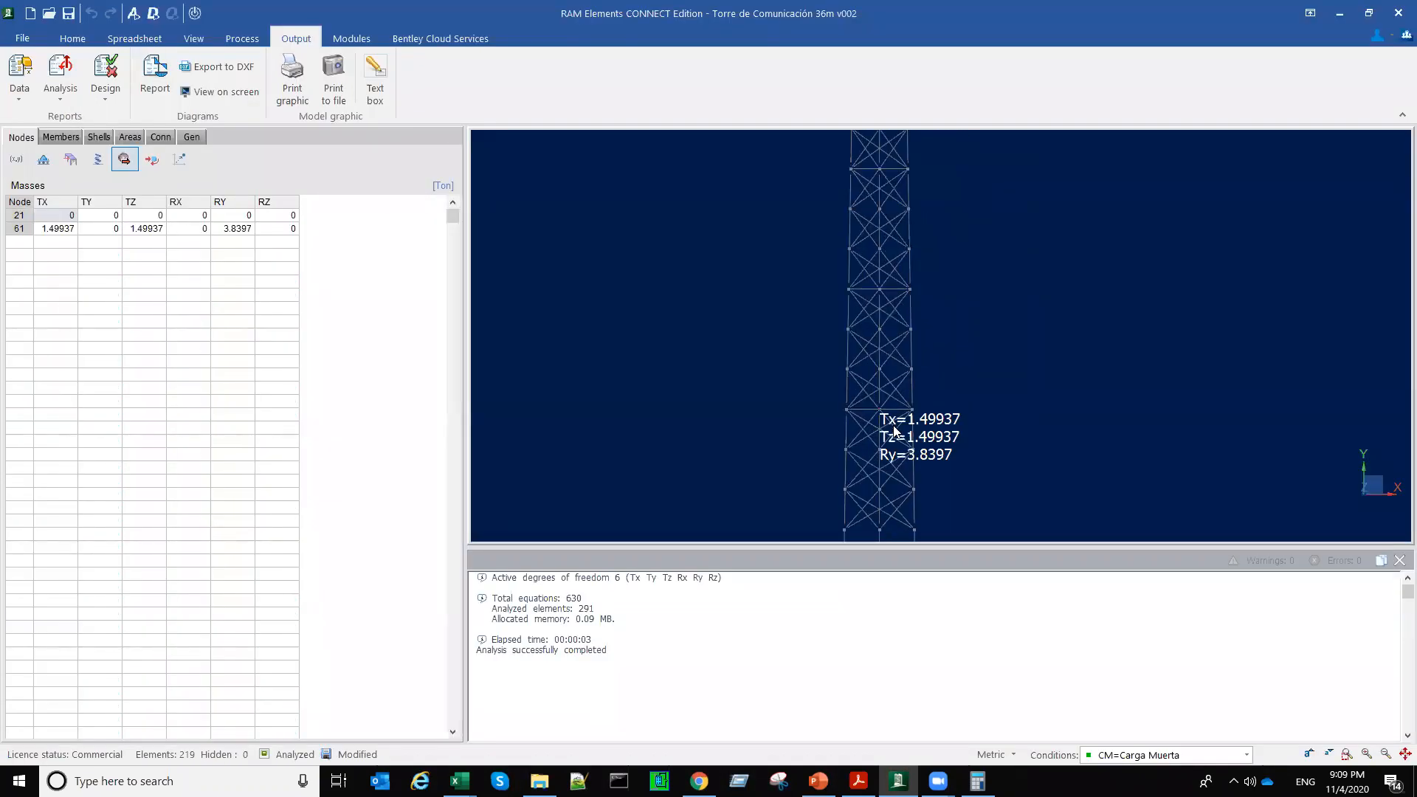
left_click_drag(874, 283, 888, 302)
middle_click_drag(907, 282, 883, 449)
left_click_drag(851, 333, 864, 350)
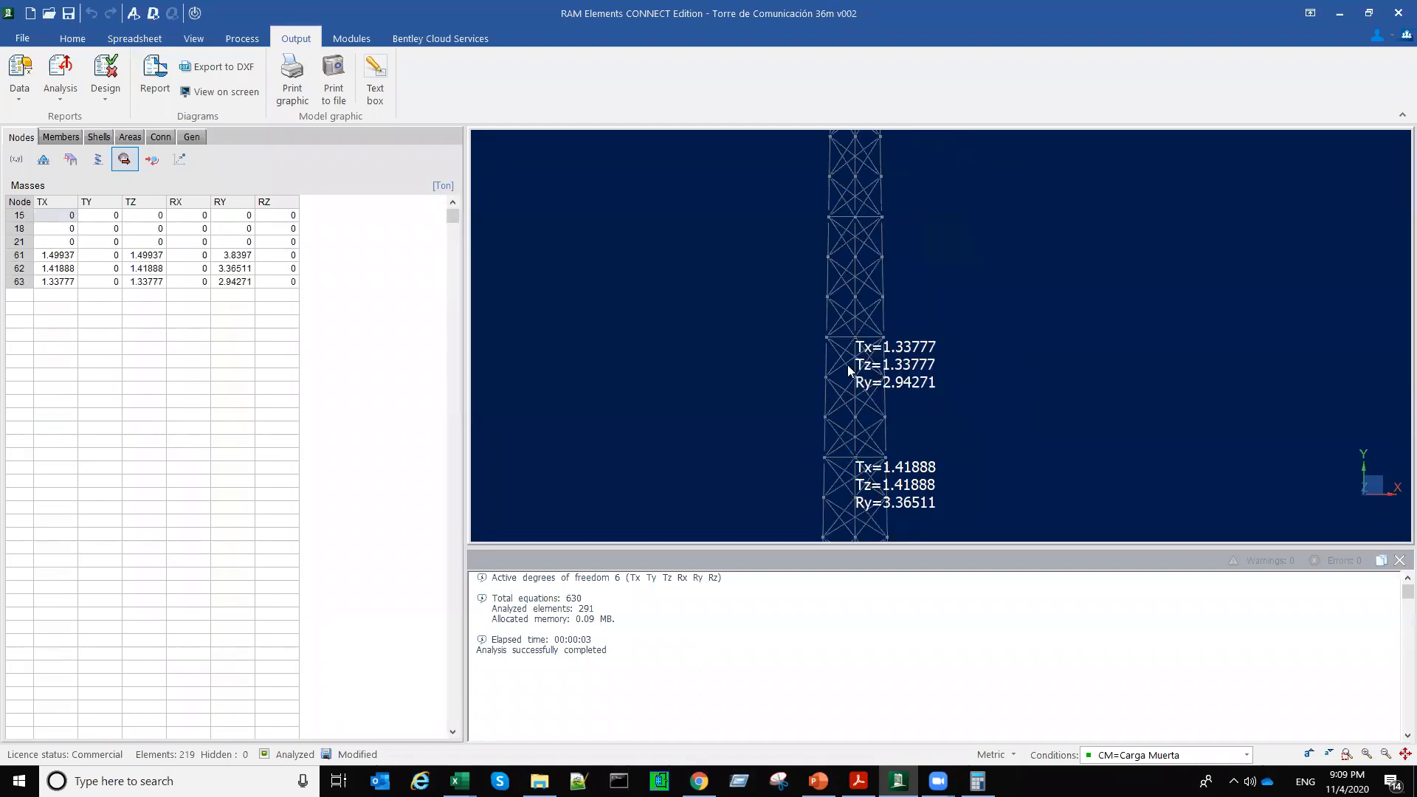
middle_click_drag(856, 244, 848, 372)
left_click_drag(840, 336, 860, 357)
middle_click_drag(878, 255, 886, 389)
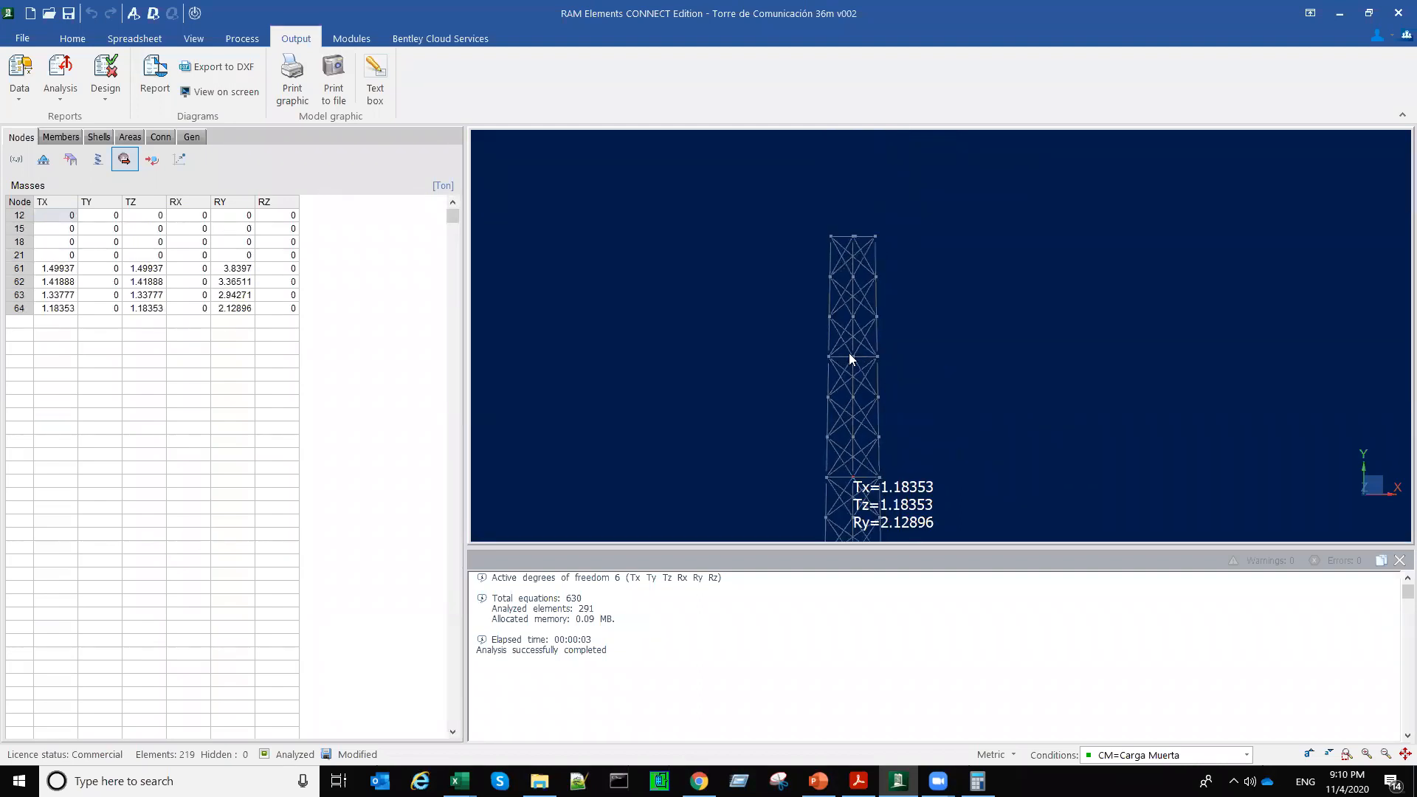
left_click_drag(848, 353, 860, 366)
left_click_drag(843, 223, 857, 250)
Step: Examine the Tx, Tz and Ry mass labels of the diaphragm levels along the tower's full height
middle_click_drag(950, 403, 964, 298)
scroll(1021, 347, "down", 4)
middle_click_drag(970, 412, 930, 266)
scroll(936, 407, "up", 2)
scroll(937, 412, "up", 2)
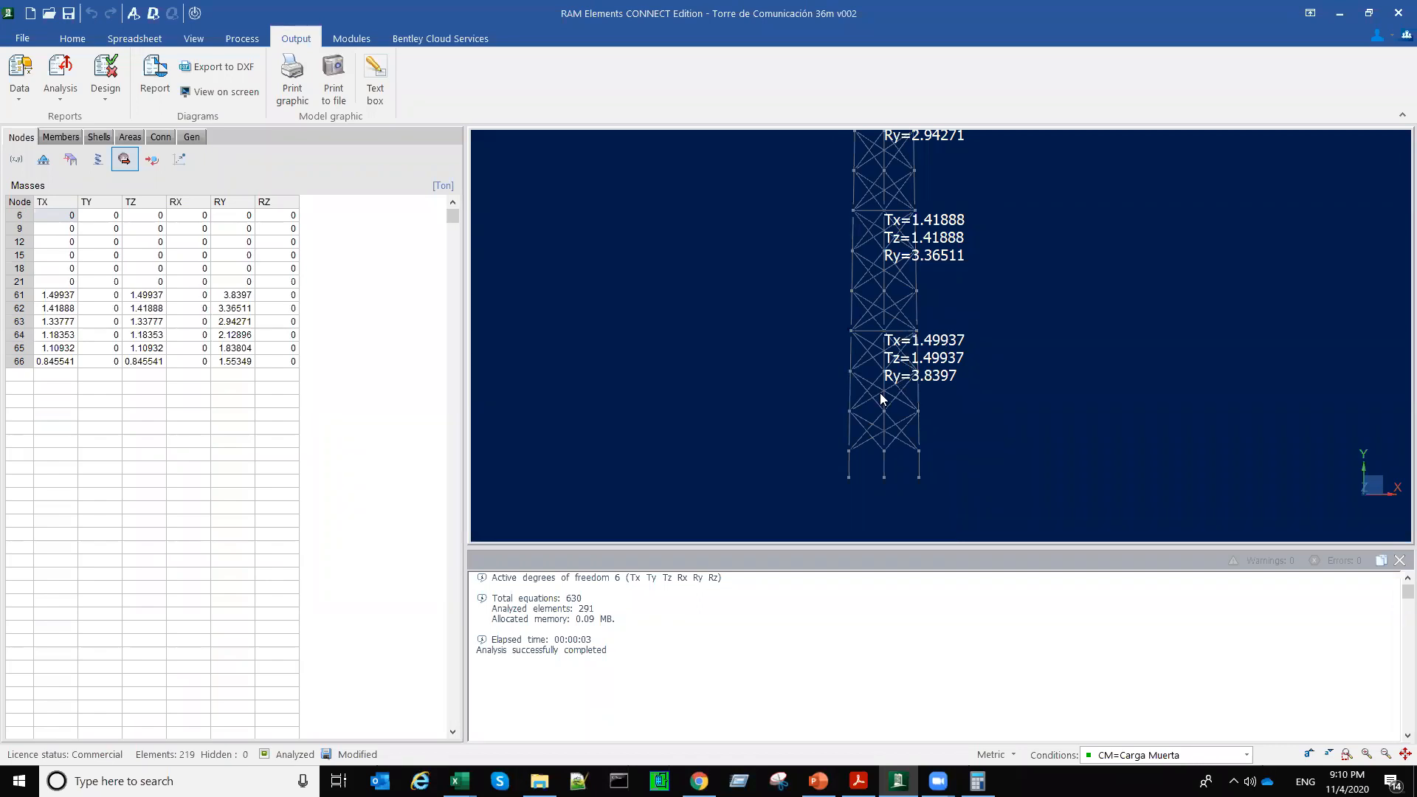
scroll(893, 336, "up", 1)
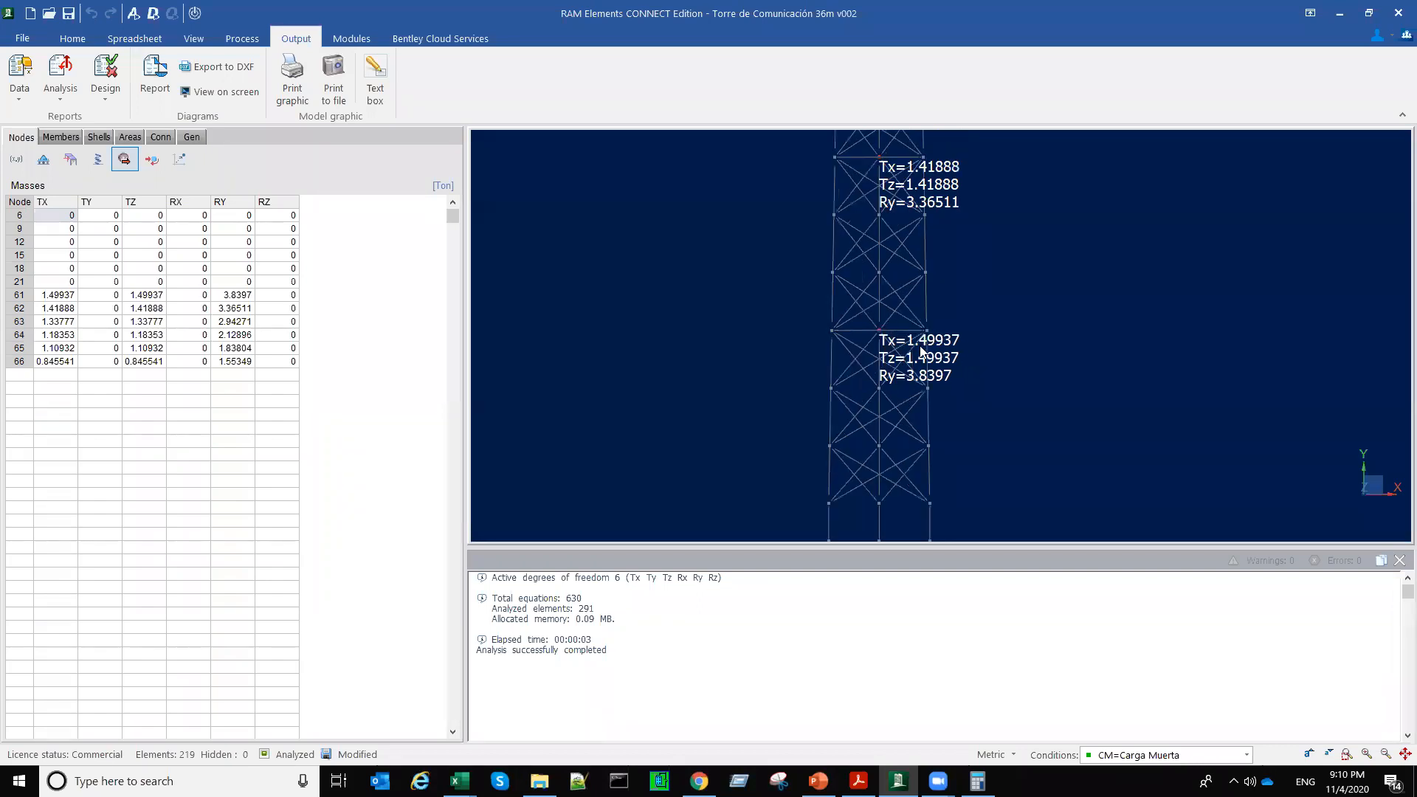
scroll(934, 382, "down", 3)
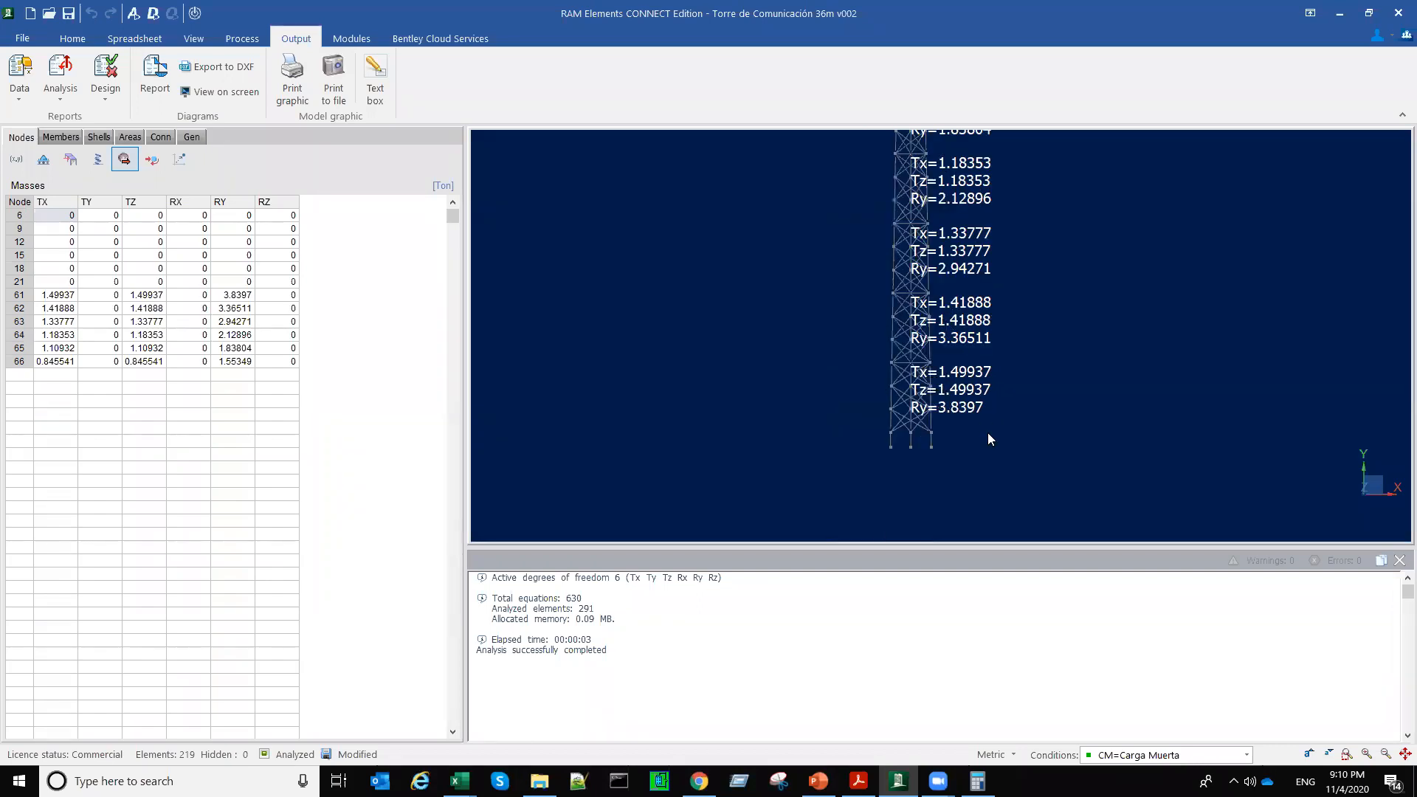
scroll(1061, 403, "down", 3)
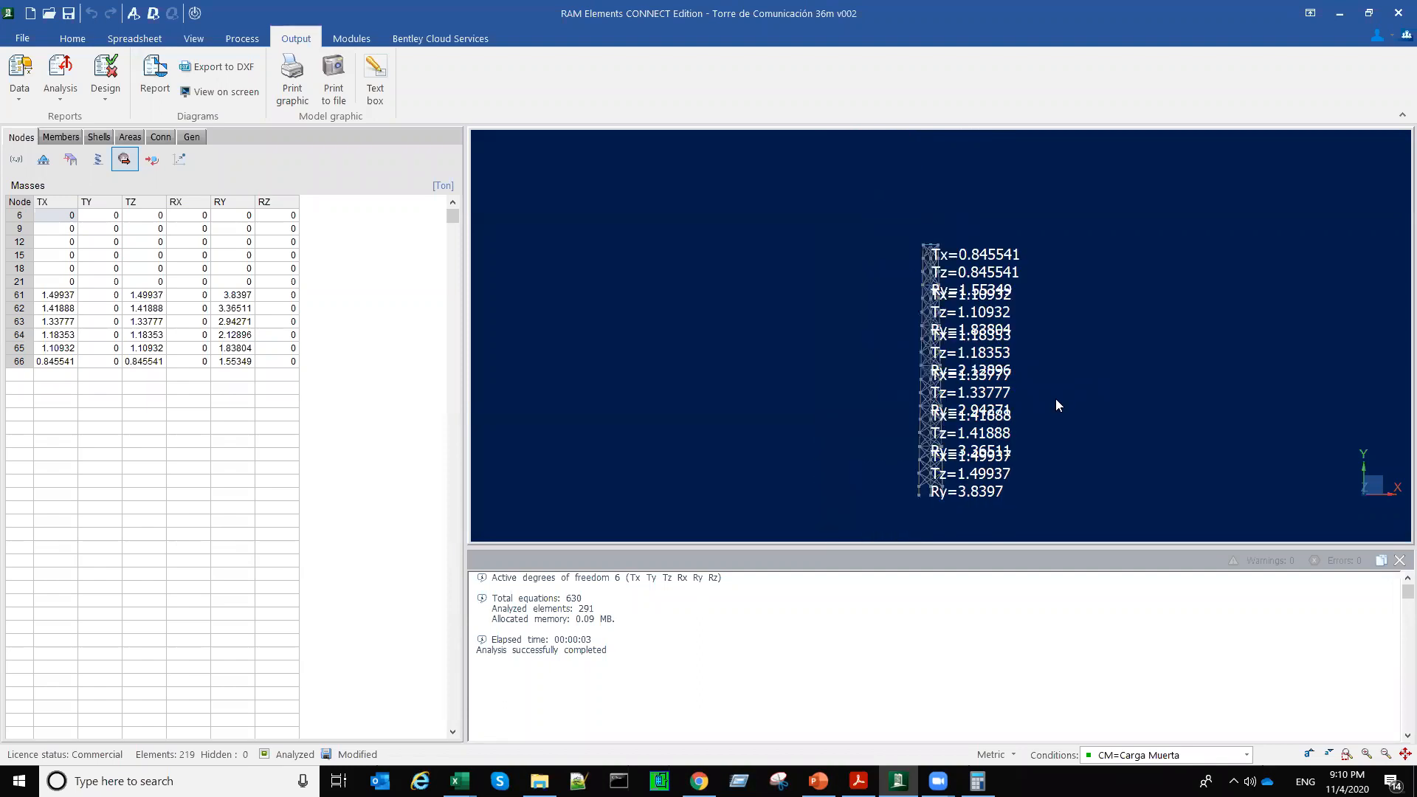
Step: Reanalyze the model with the number of modal shapes to calculate set to 18
left_click(133, 12)
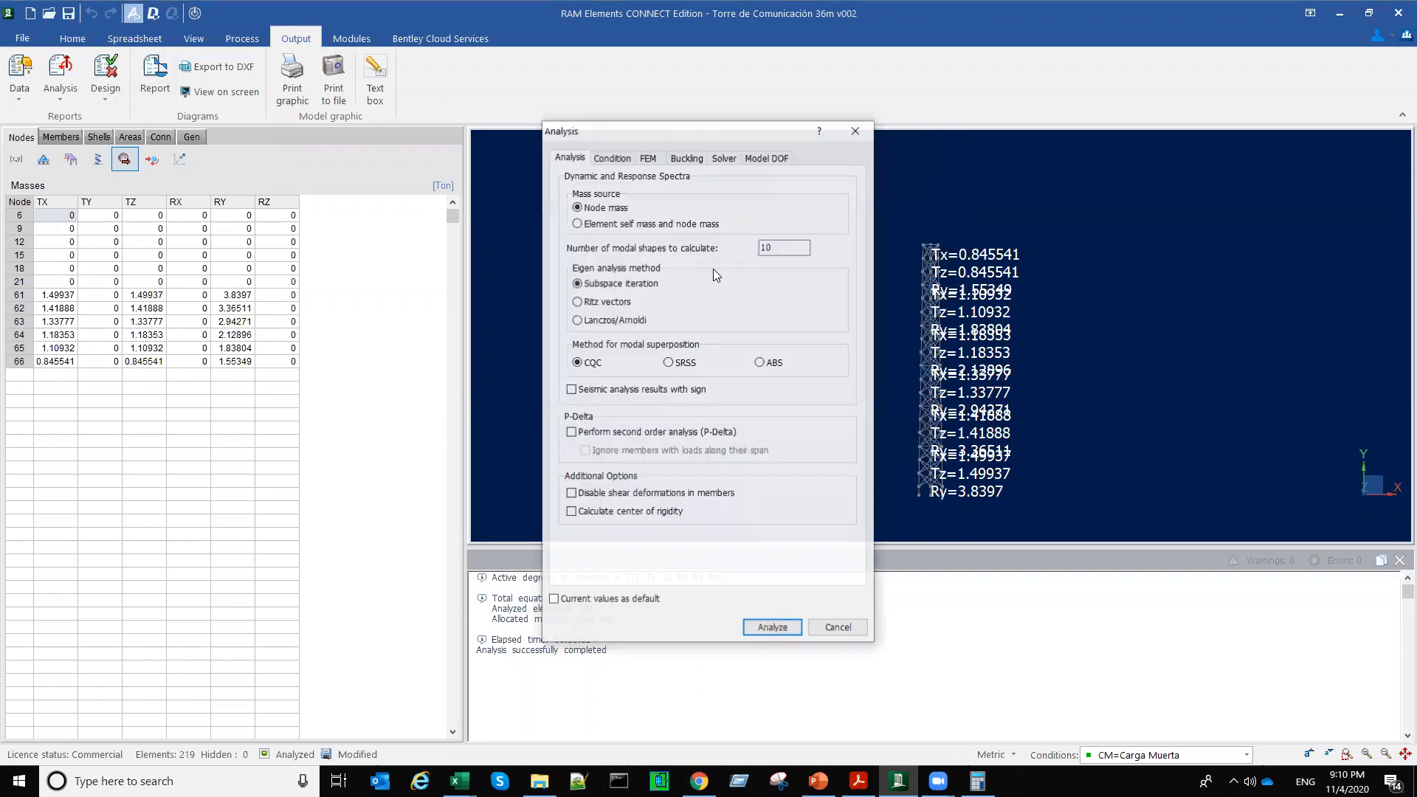
double_click(779, 248)
type("18")
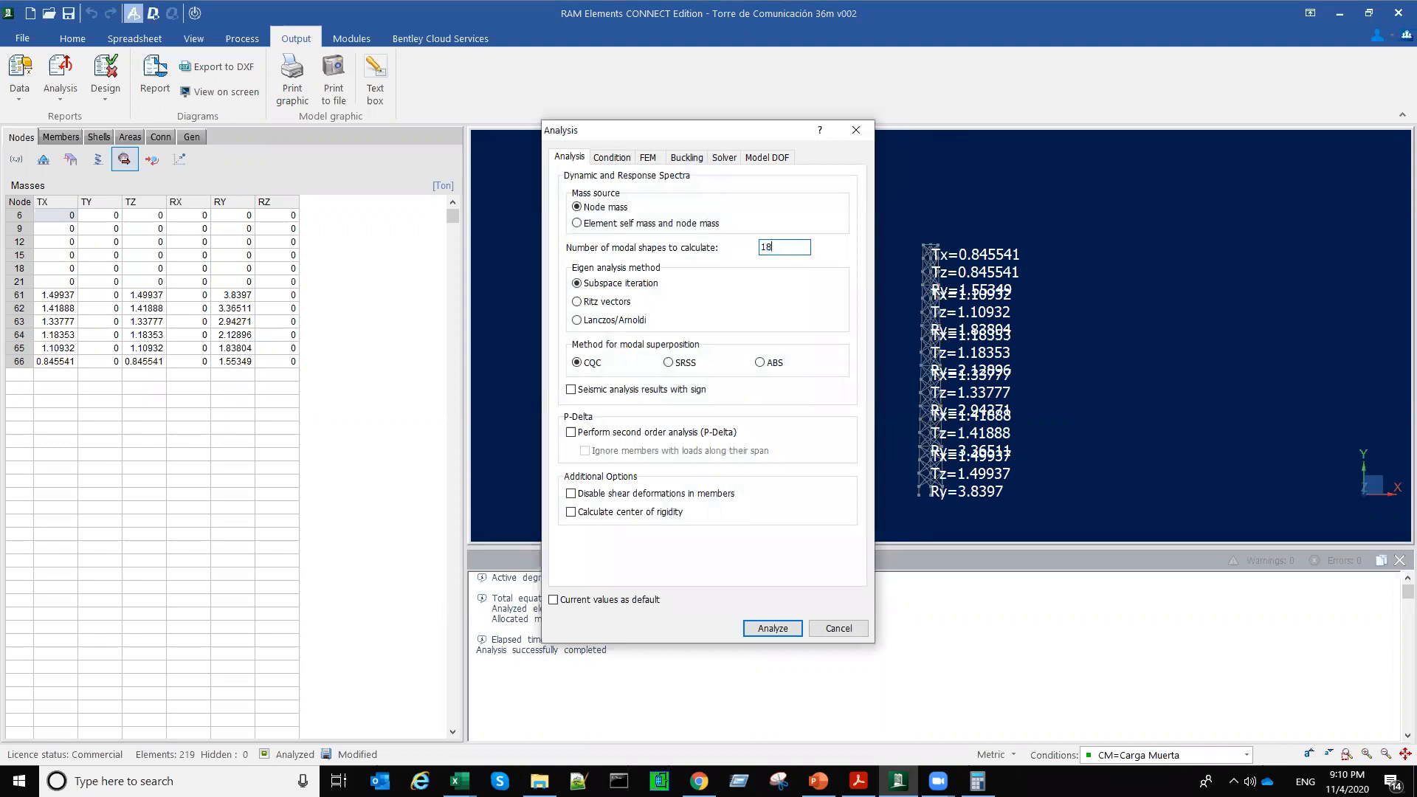
left_click(787, 629)
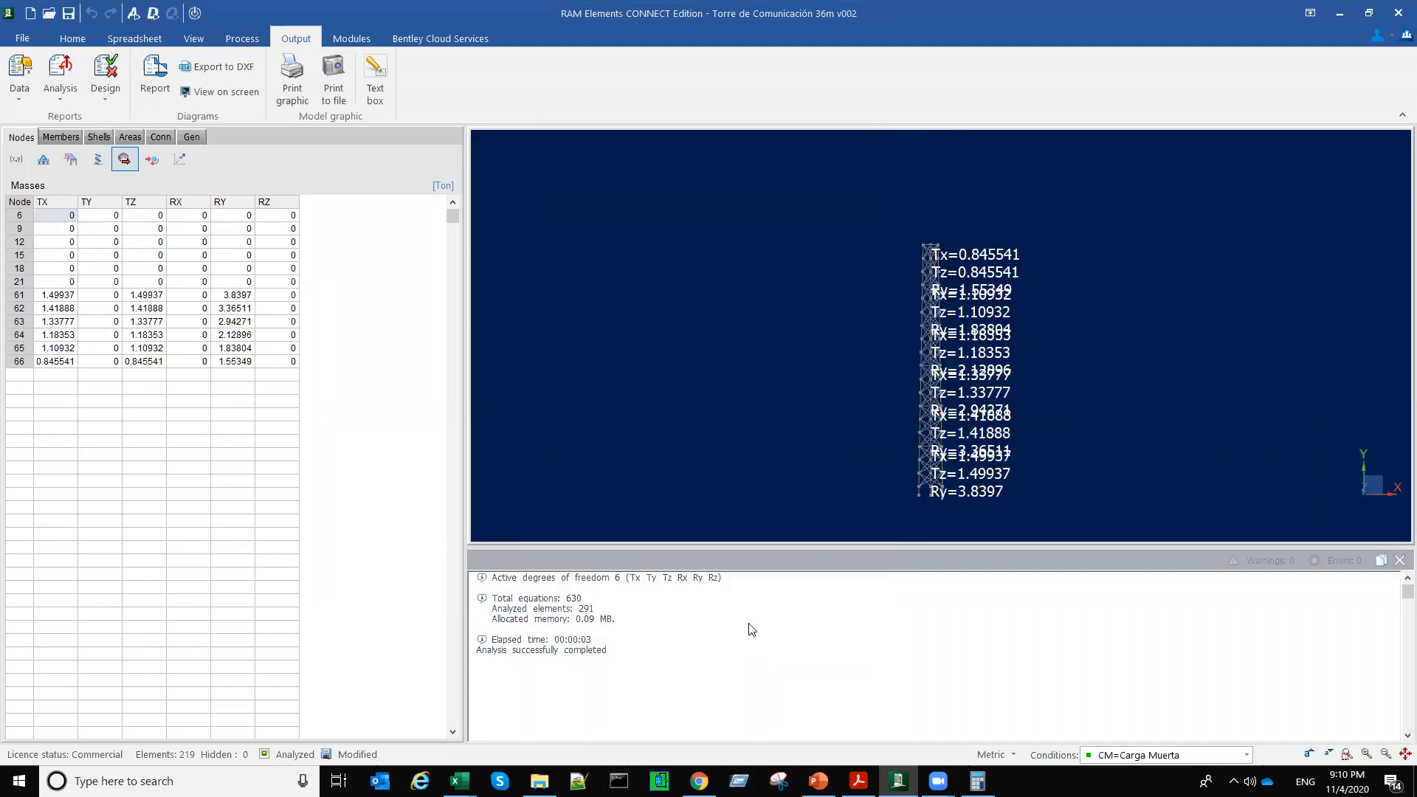
Step: Open the dynamic analysis report, examine the mode frequencies and the mass participation totals, then close the report
left_click(196, 40)
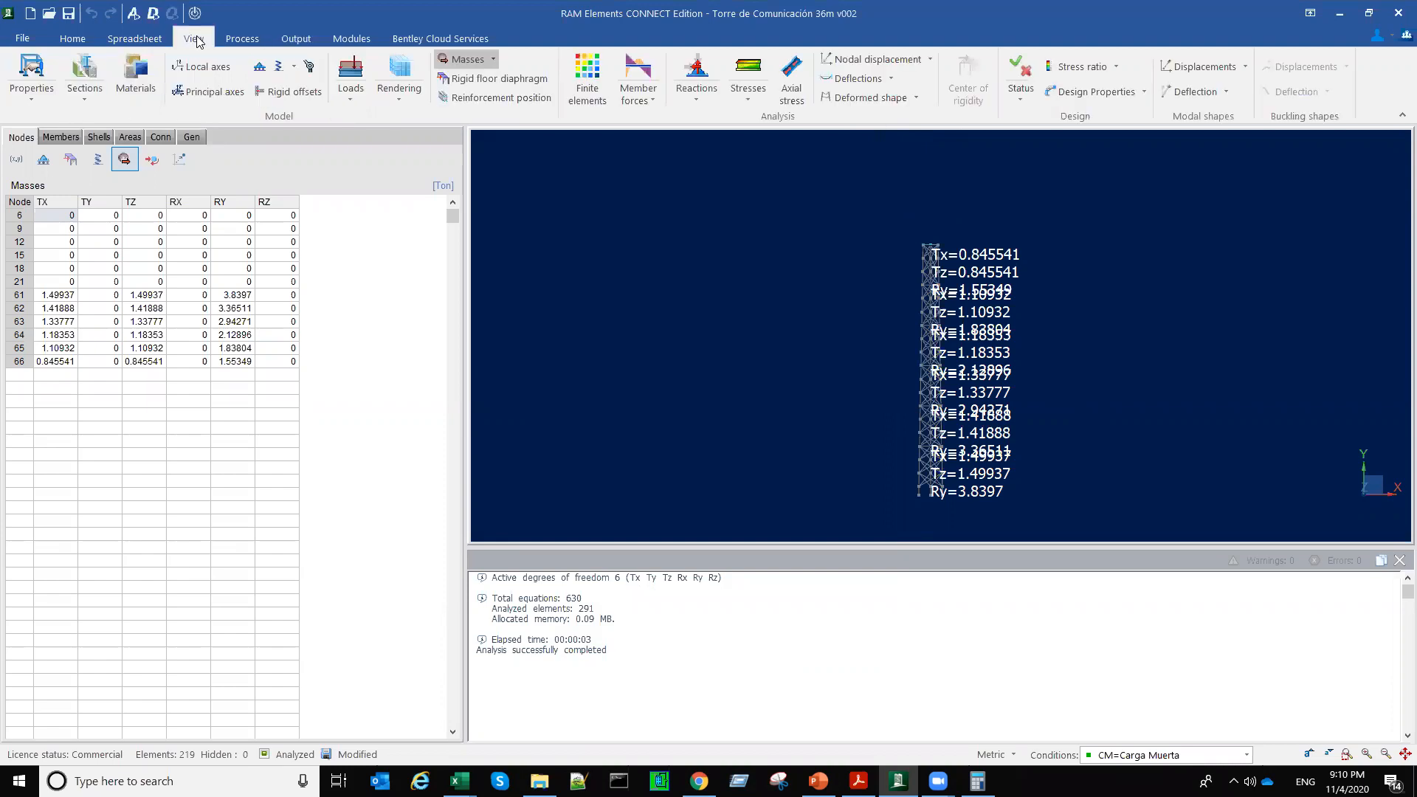
left_click(293, 38)
left_click(57, 93)
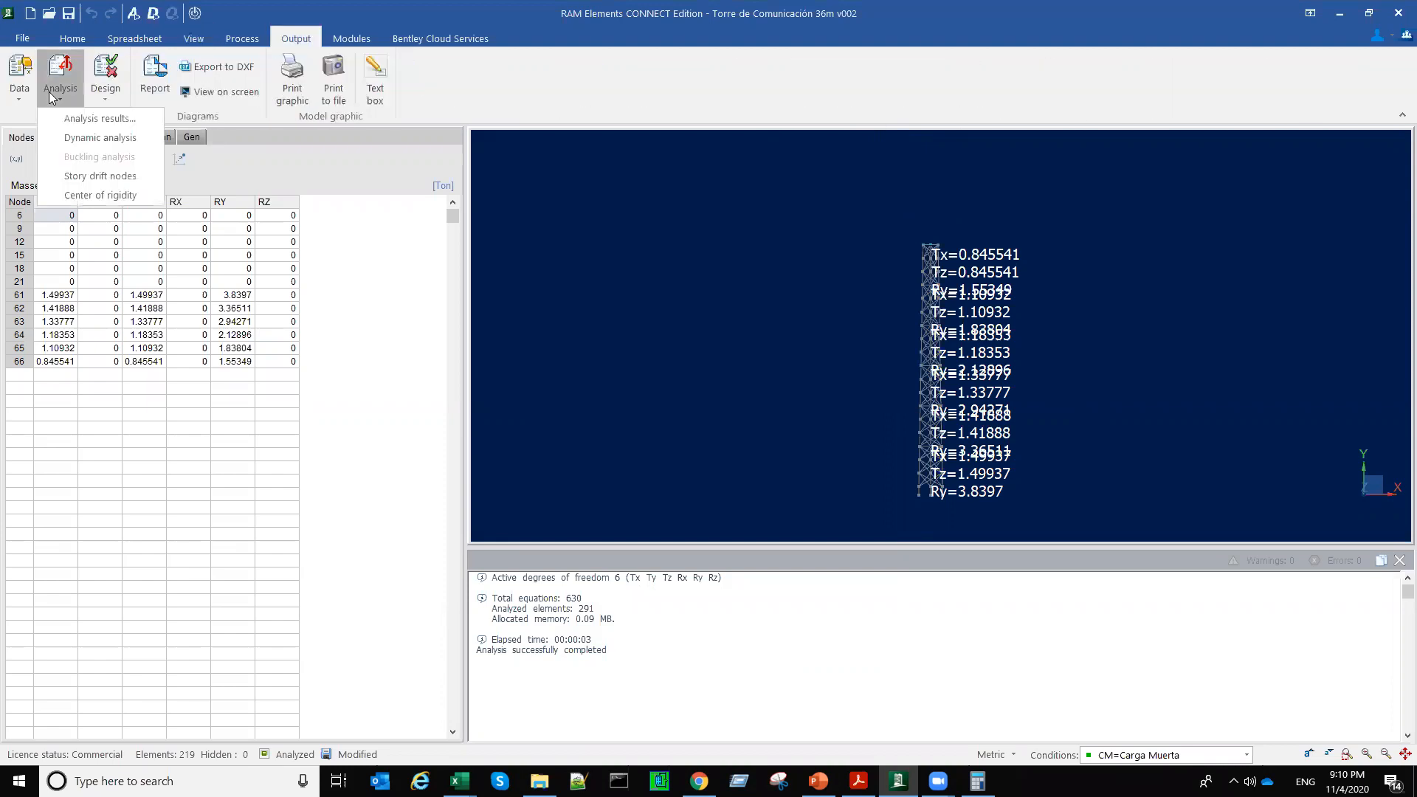
left_click(85, 139)
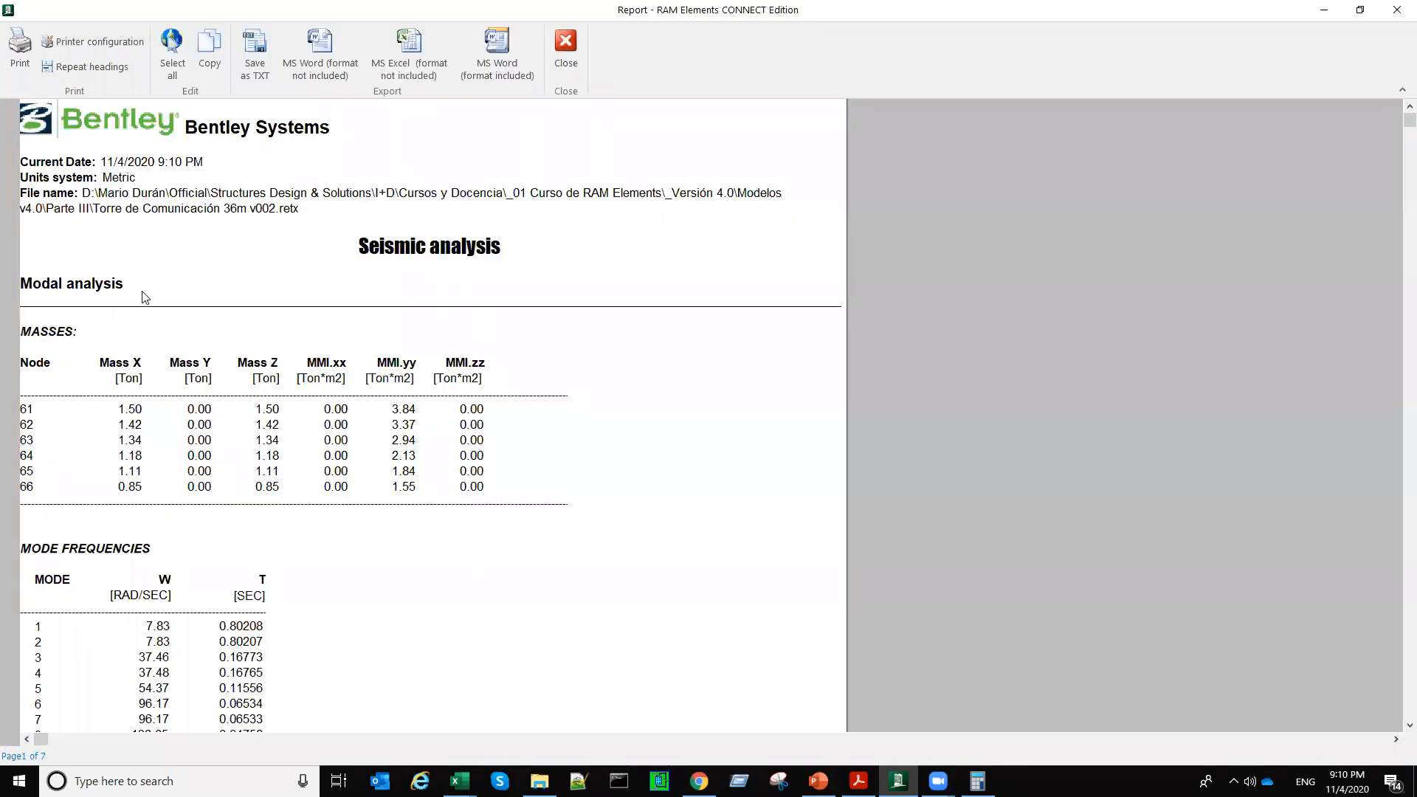
scroll(264, 557, "down", 3)
left_click_drag(255, 449, 254, 463)
scroll(253, 462, "down", 10)
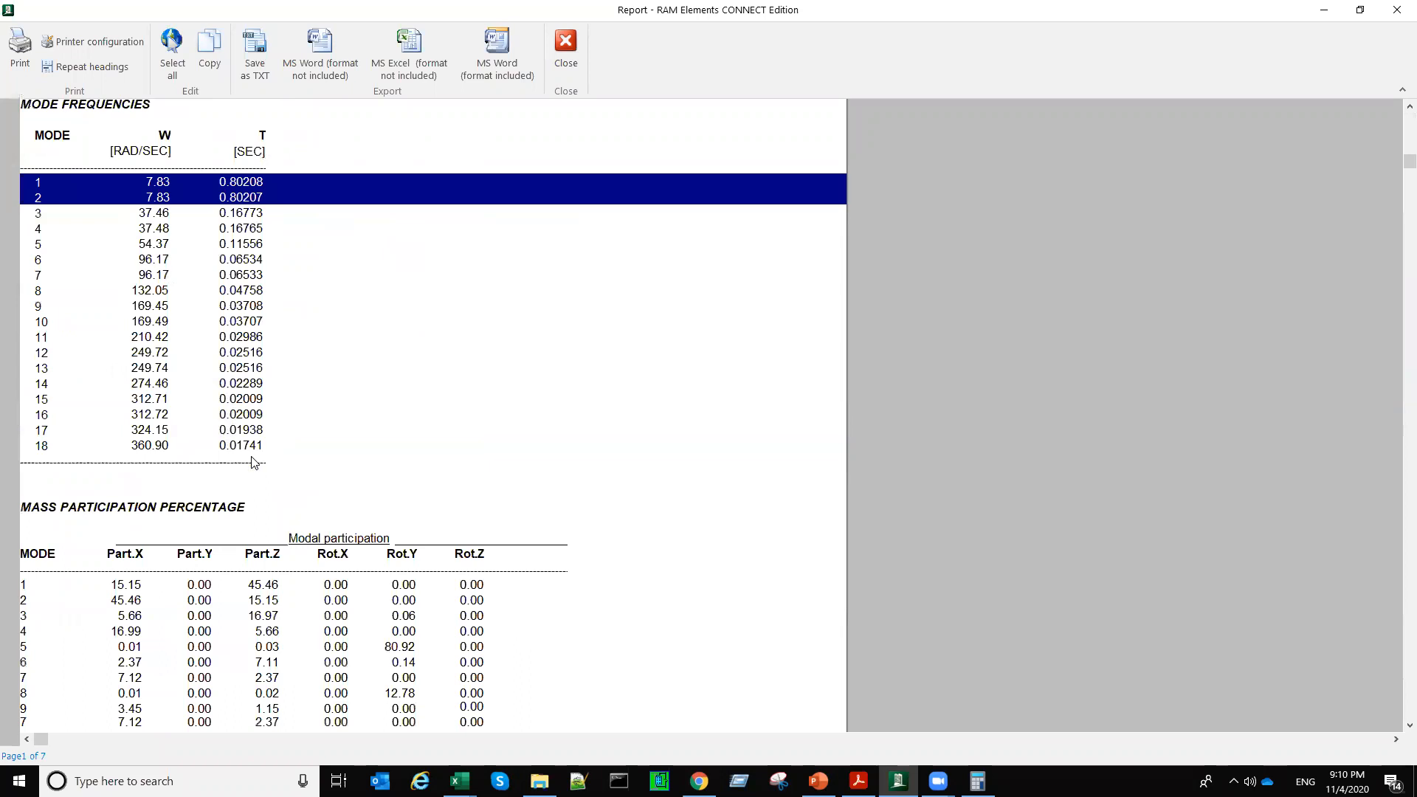
left_click(250, 583)
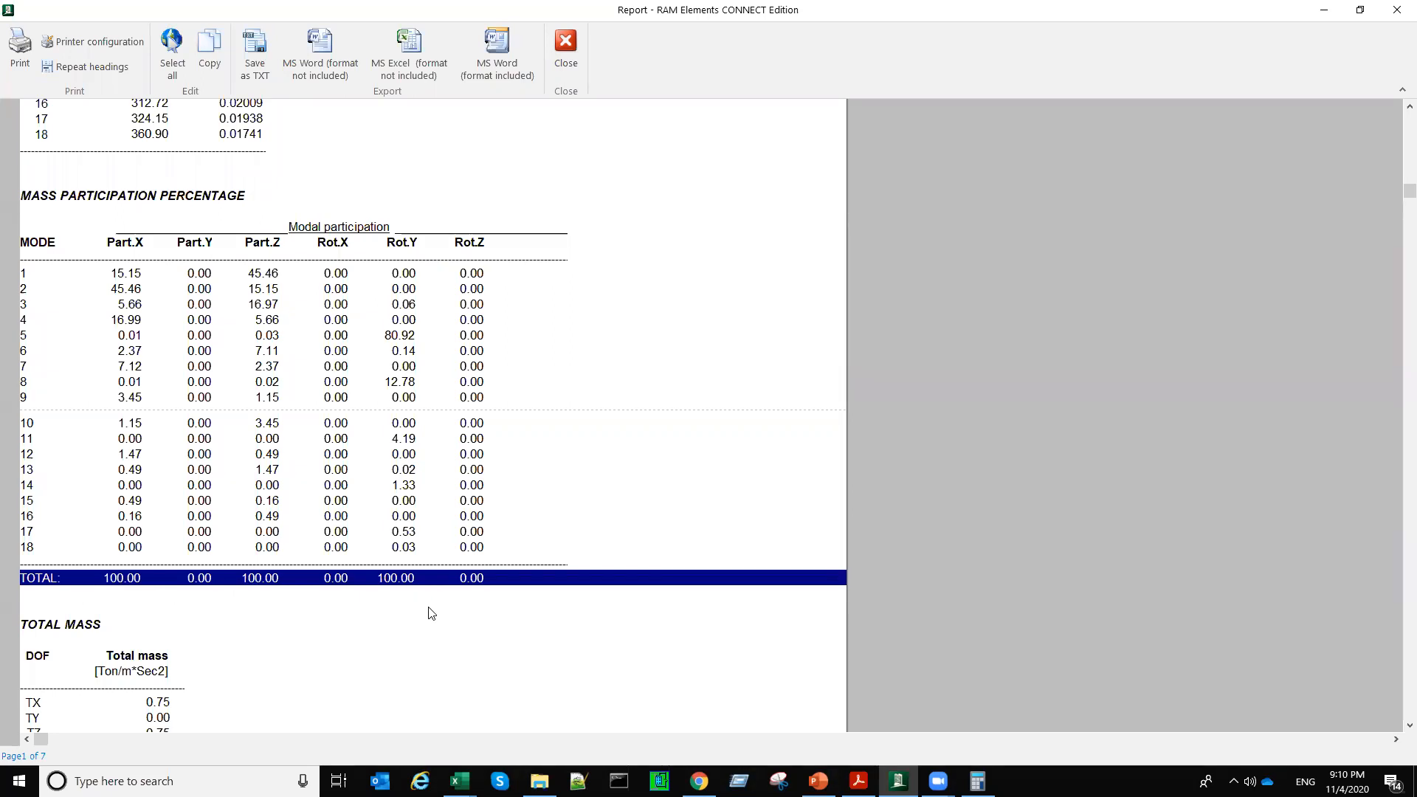
left_click(566, 46)
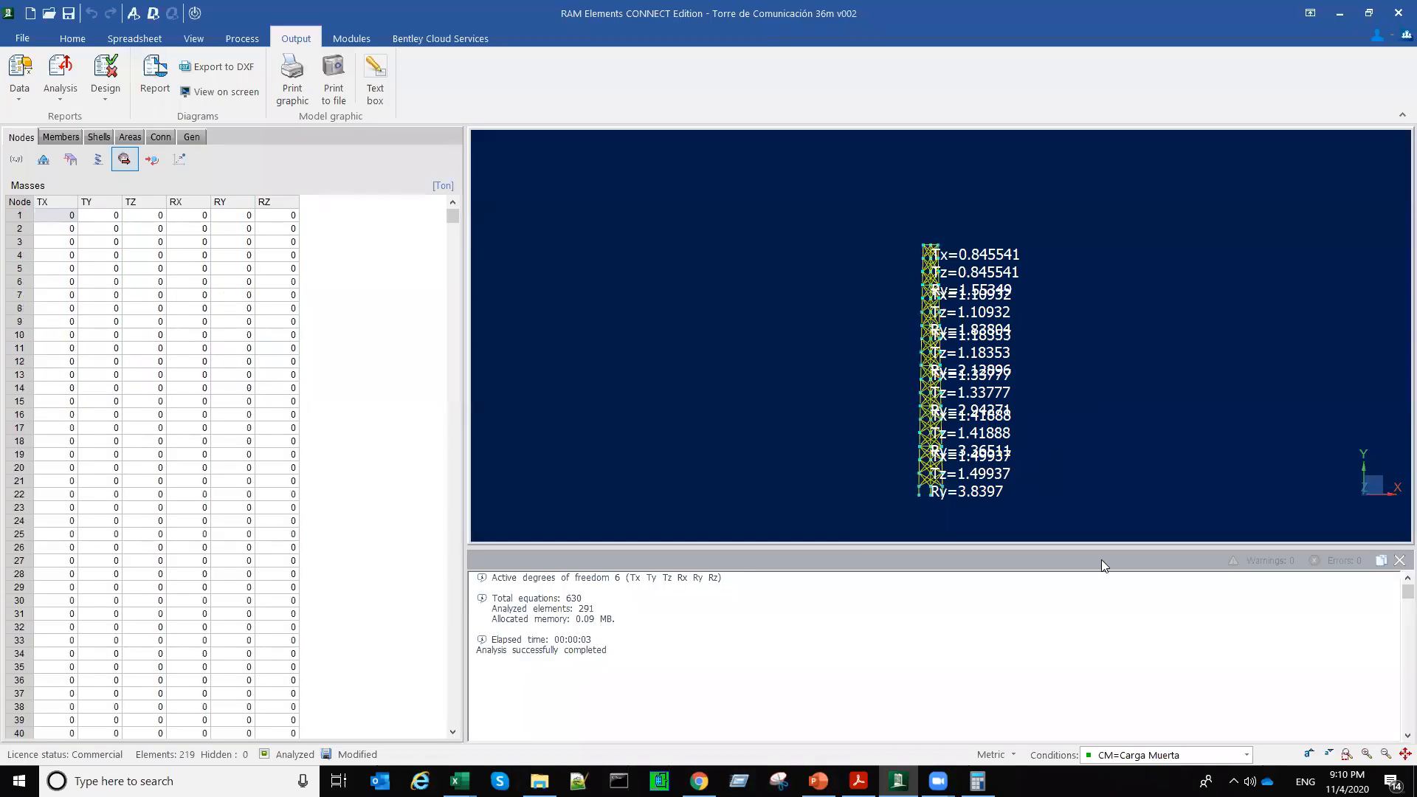
Step: Reopen the dynamic analysis report, examine the periods of all modes and especially the first mode, then close it
left_click(60, 94)
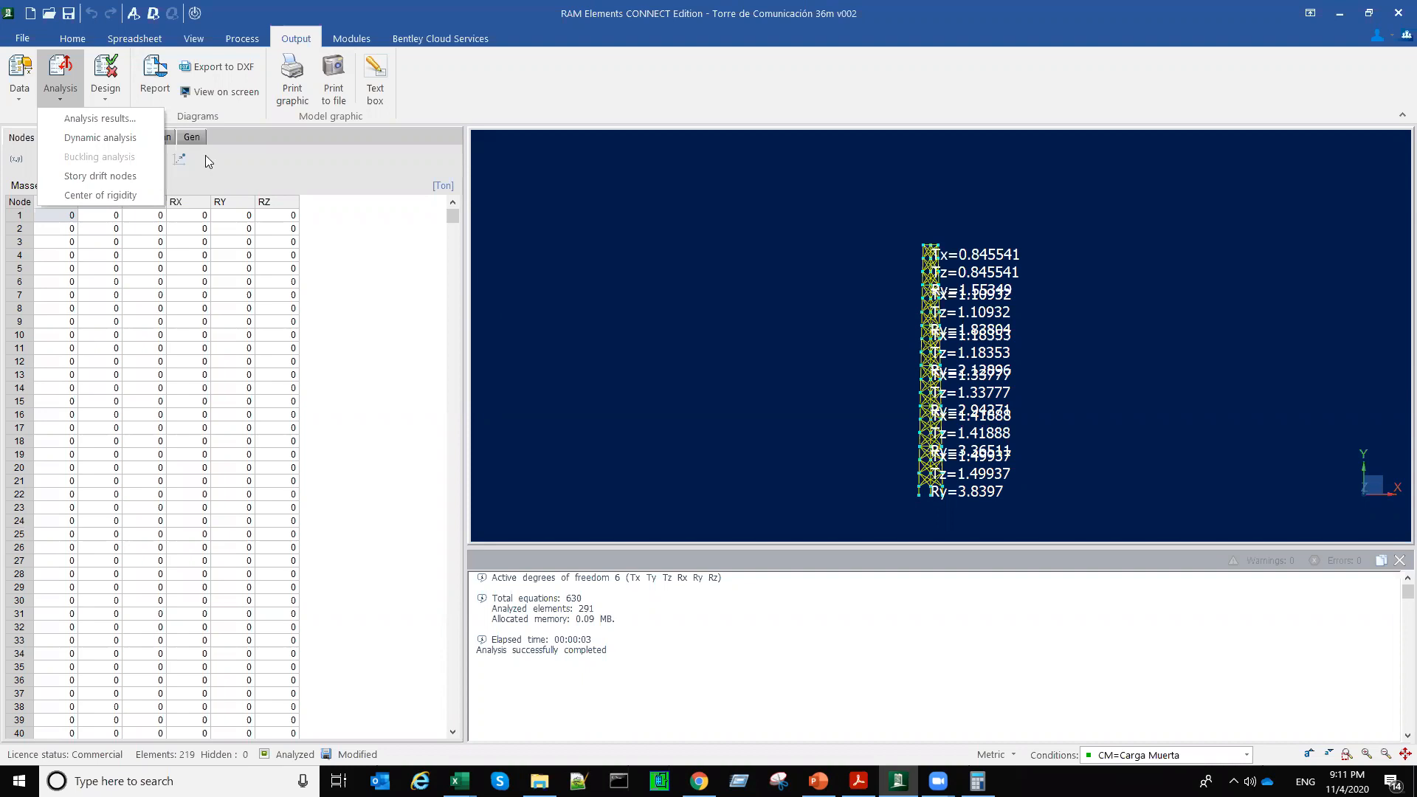
left_click(139, 139)
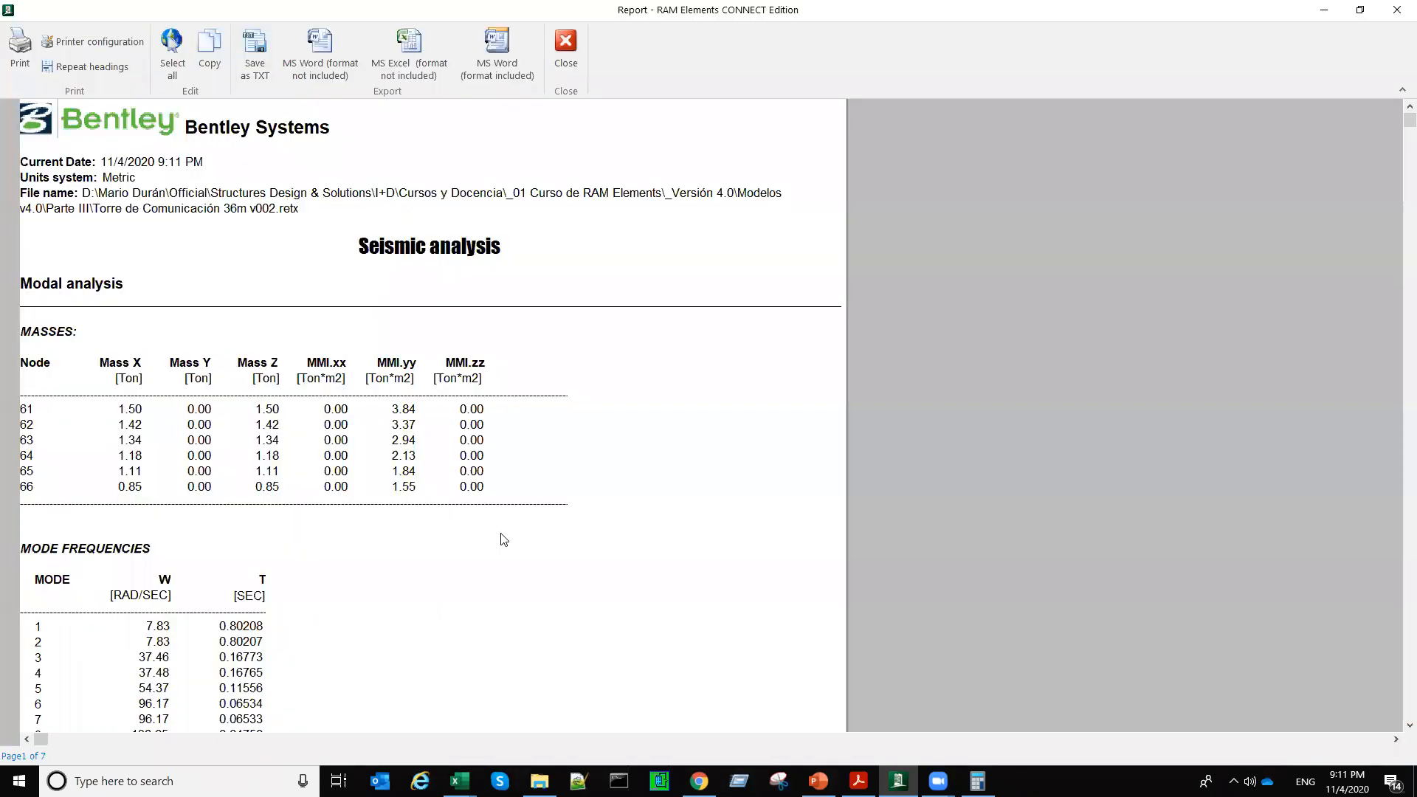
scroll(279, 389, "down", 5)
left_click(251, 361)
left_click_drag(254, 379, 238, 626)
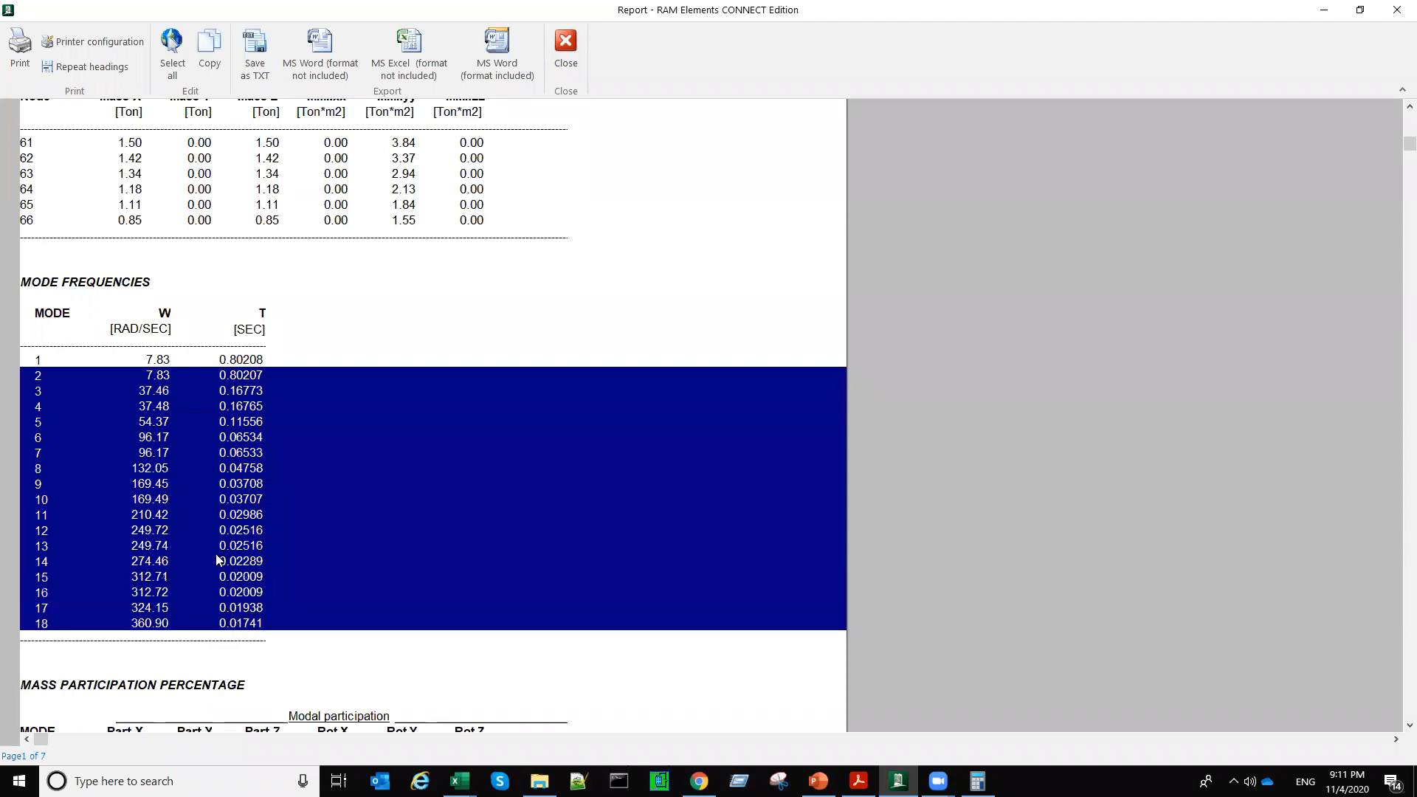
left_click(147, 365)
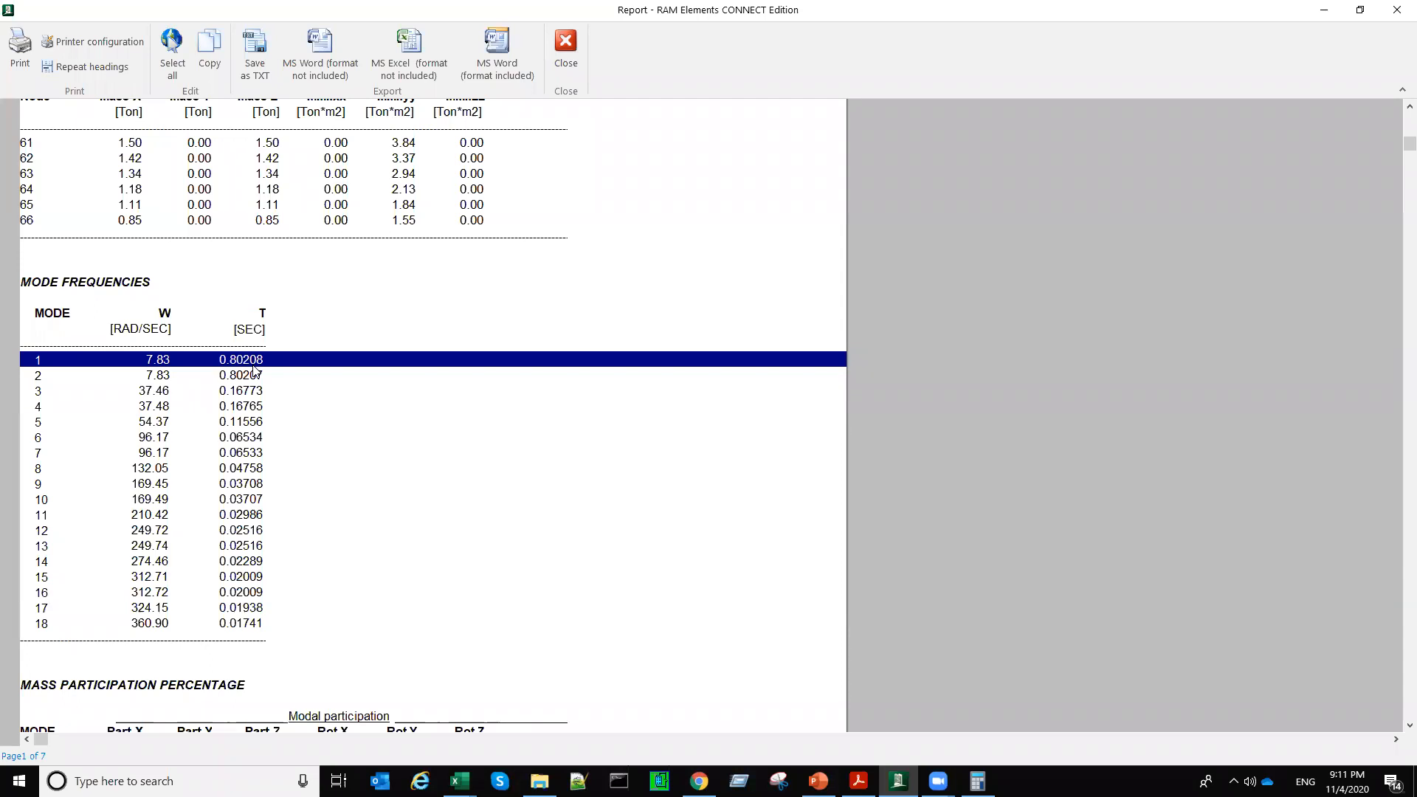
left_click(568, 59)
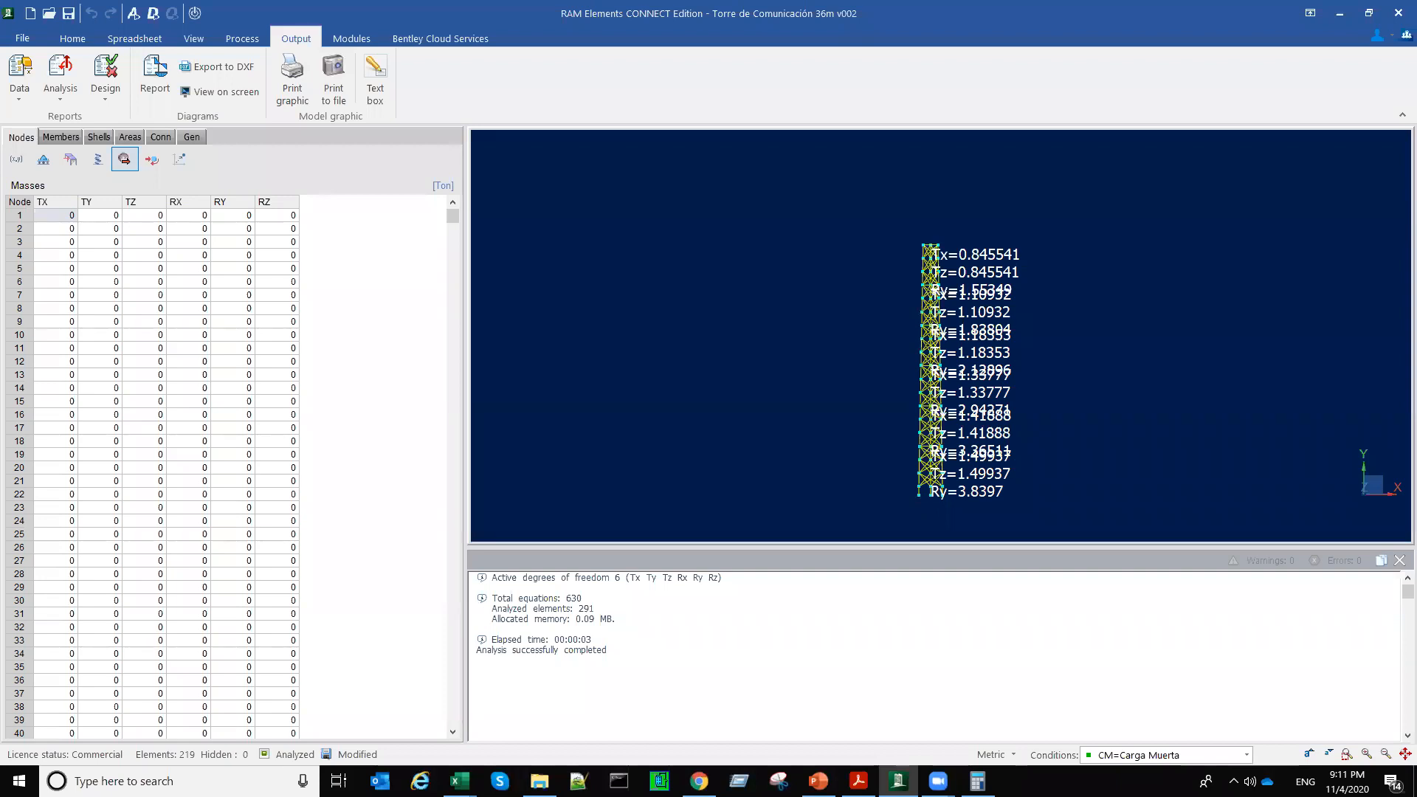
Step: Write the red screen annotation "Rígida!!!" beside the tower and close the analysis messages
left_click(1145, 339)
type("Rí")
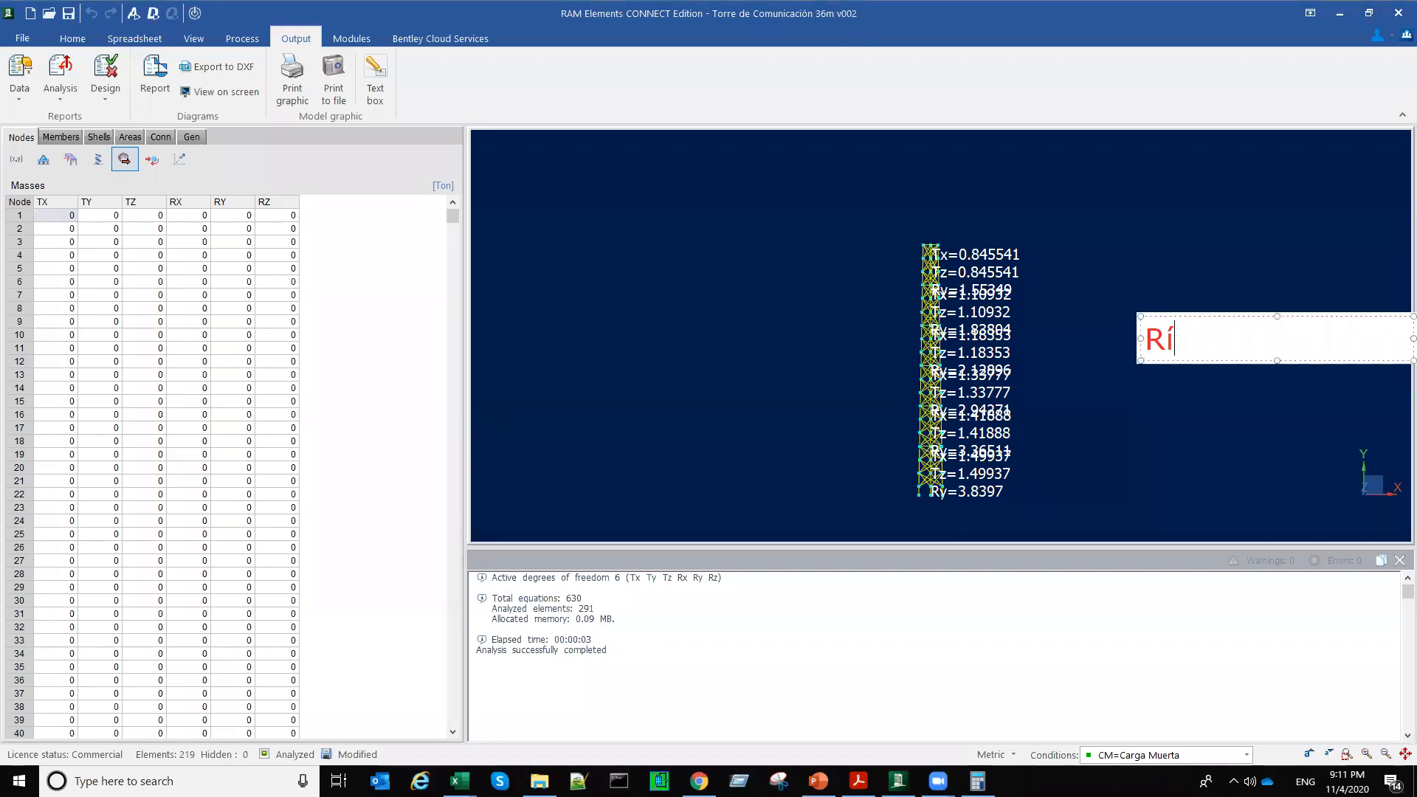
type("gida!!!")
left_click(1148, 399)
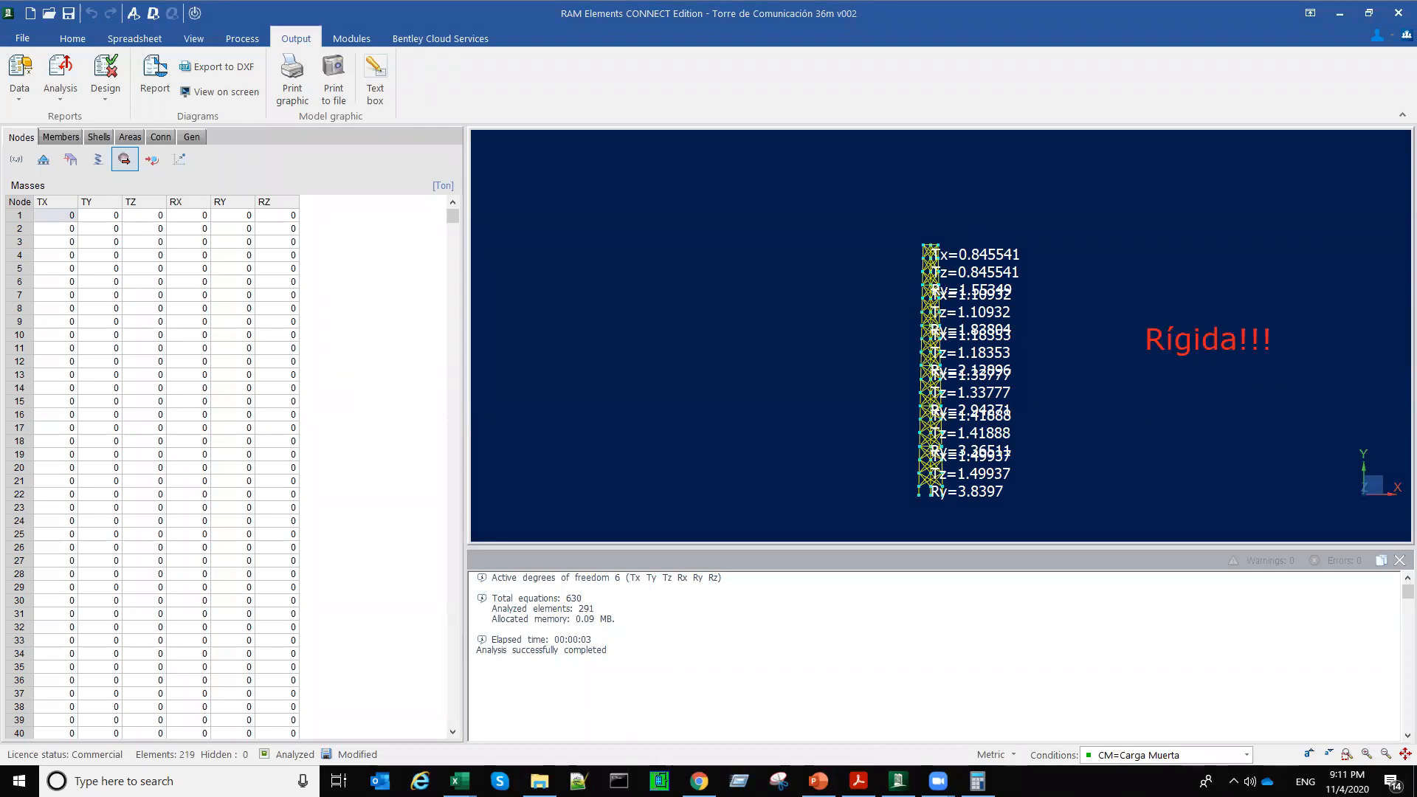
middle_click_drag(1036, 470, 975, 422)
left_click(1400, 560)
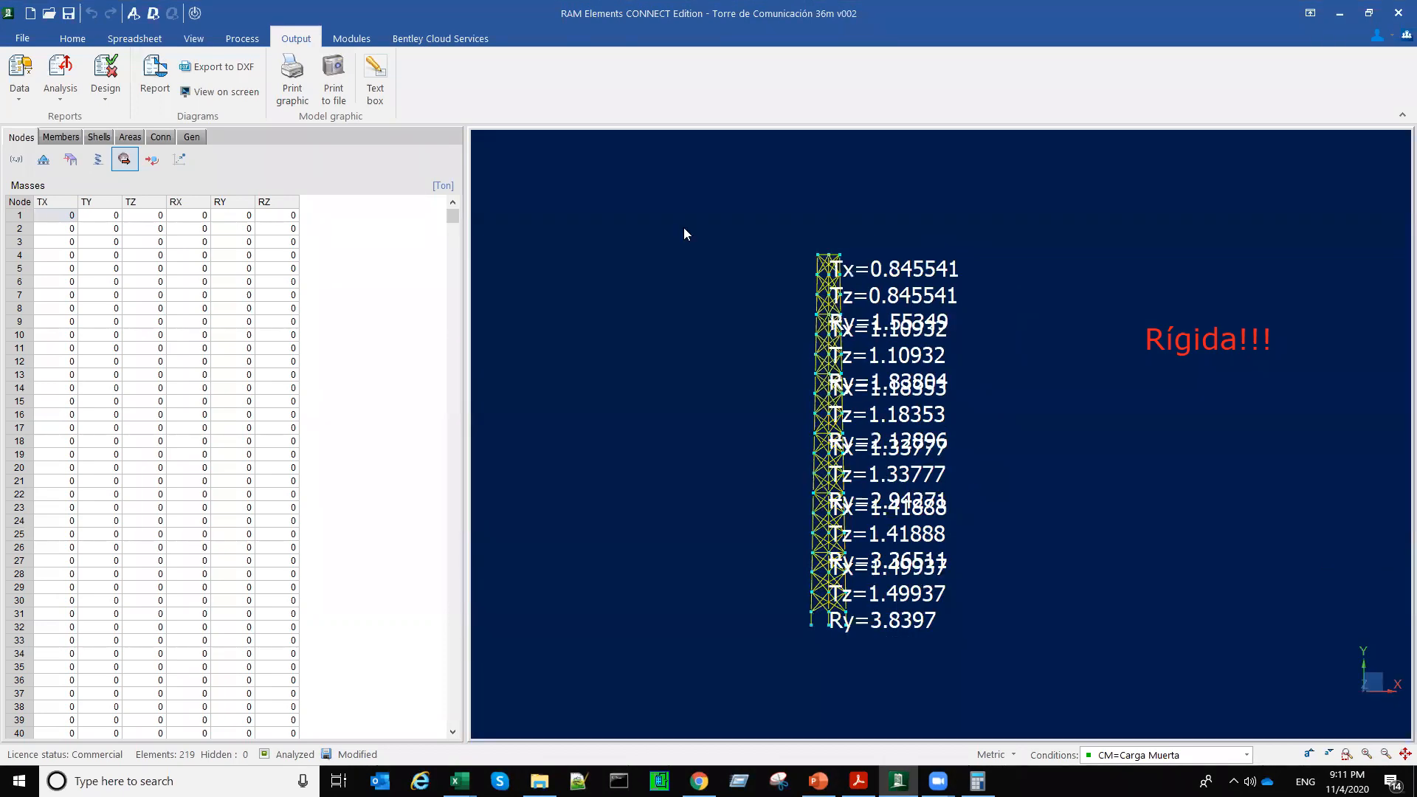
Step: In the wind load definition Torre 30m Vx=120km_hr.wld, set the basic wind speed to 120 km/h and the enclosure category to Open
left_click(74, 39)
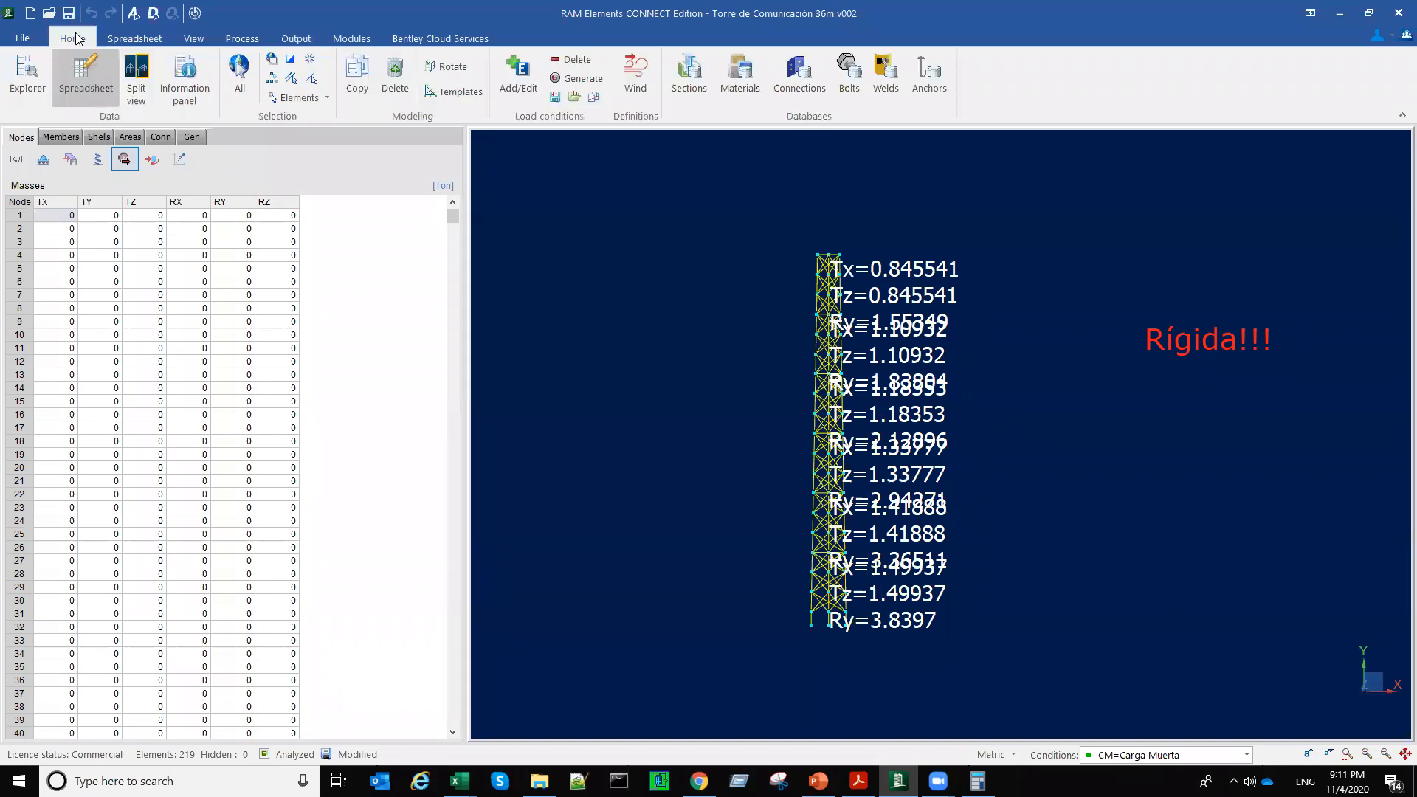
left_click(645, 93)
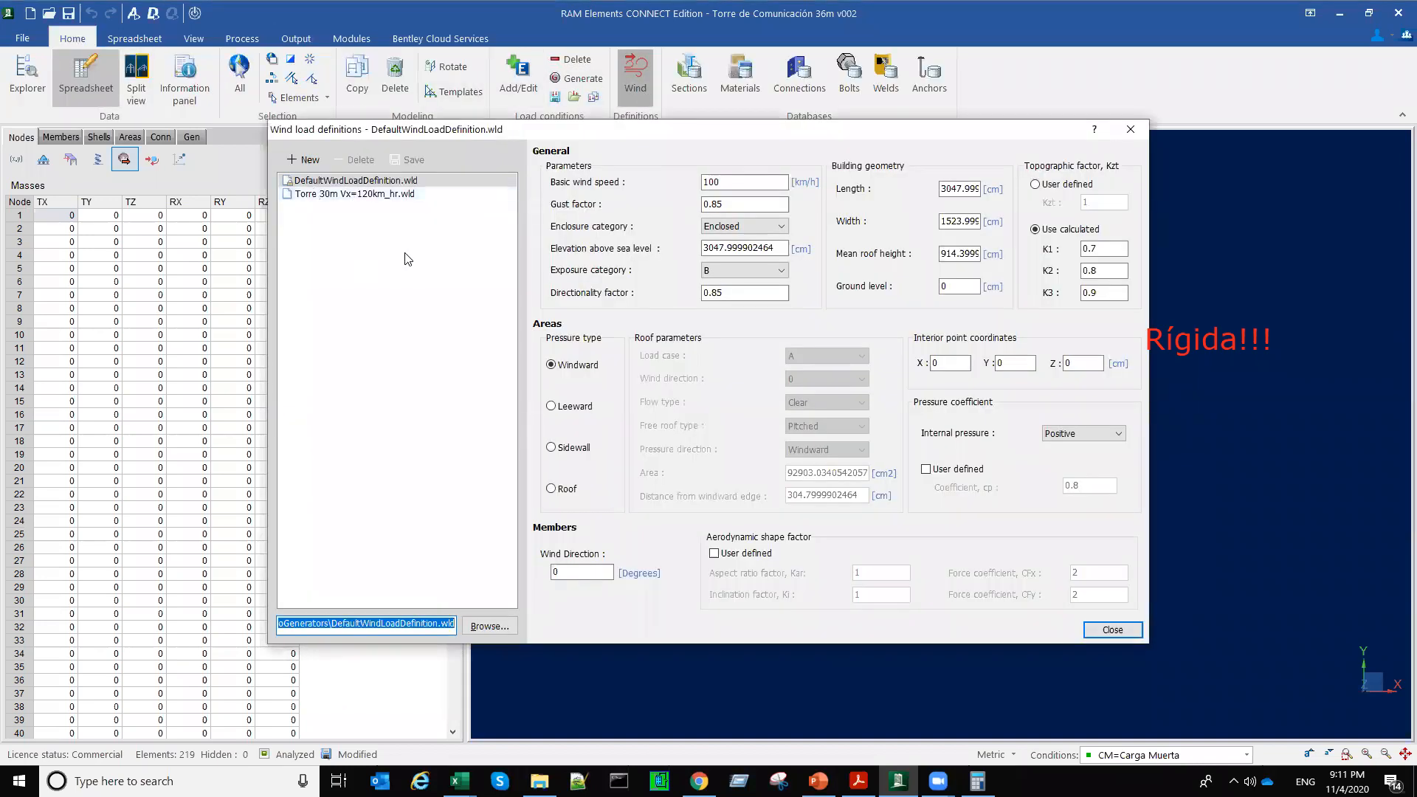
left_click(322, 196)
left_click(704, 200)
left_click(731, 201)
double_click(731, 181)
type("120")
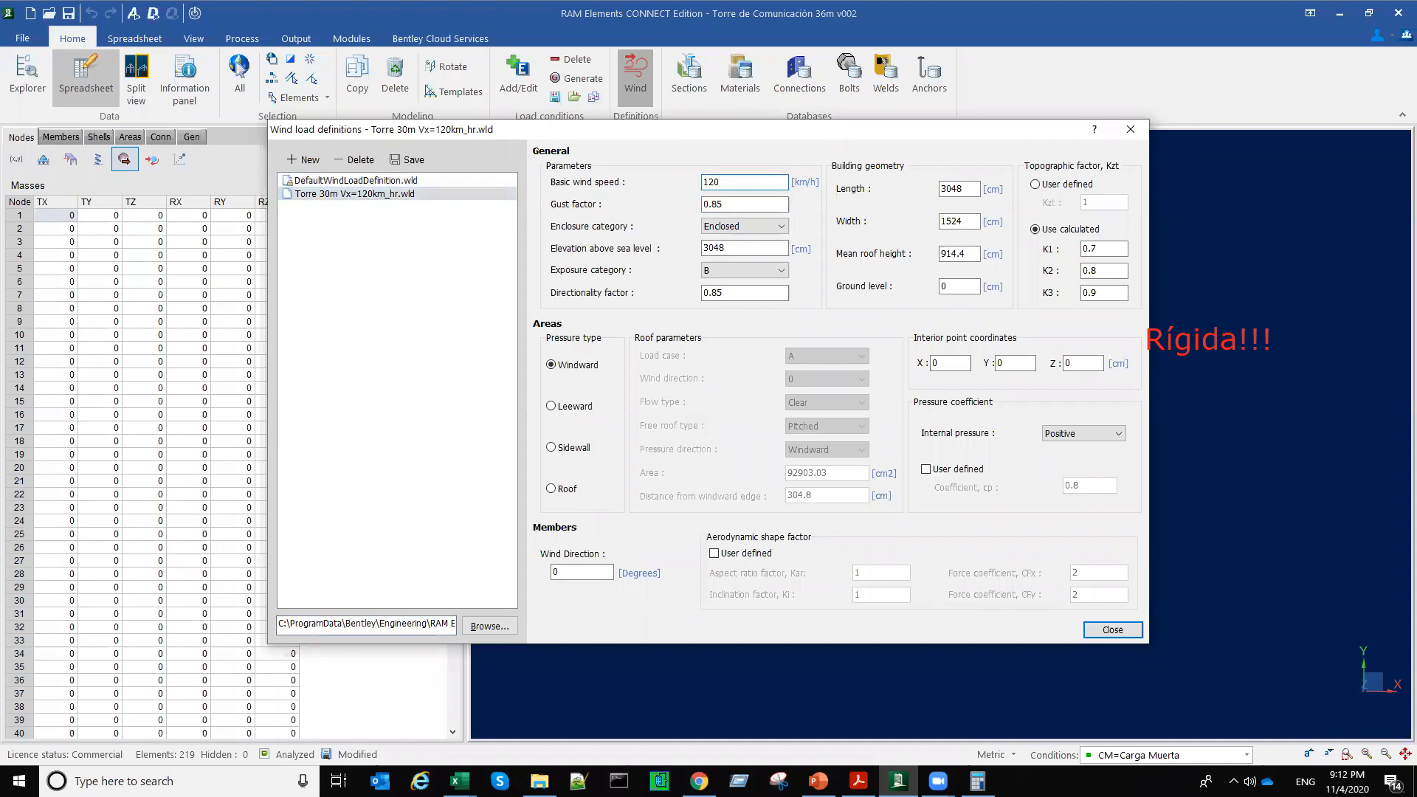
left_click(742, 230)
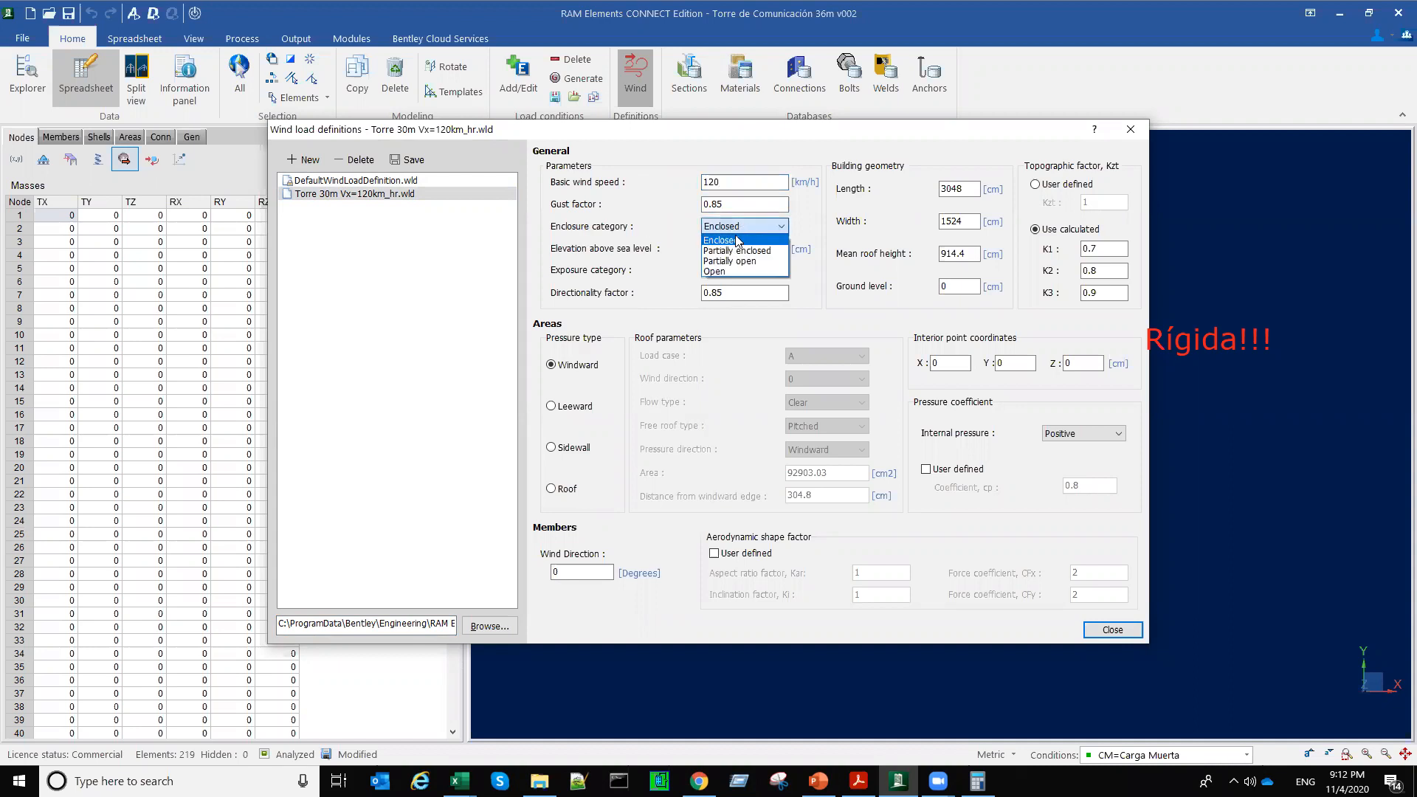
left_click(719, 273)
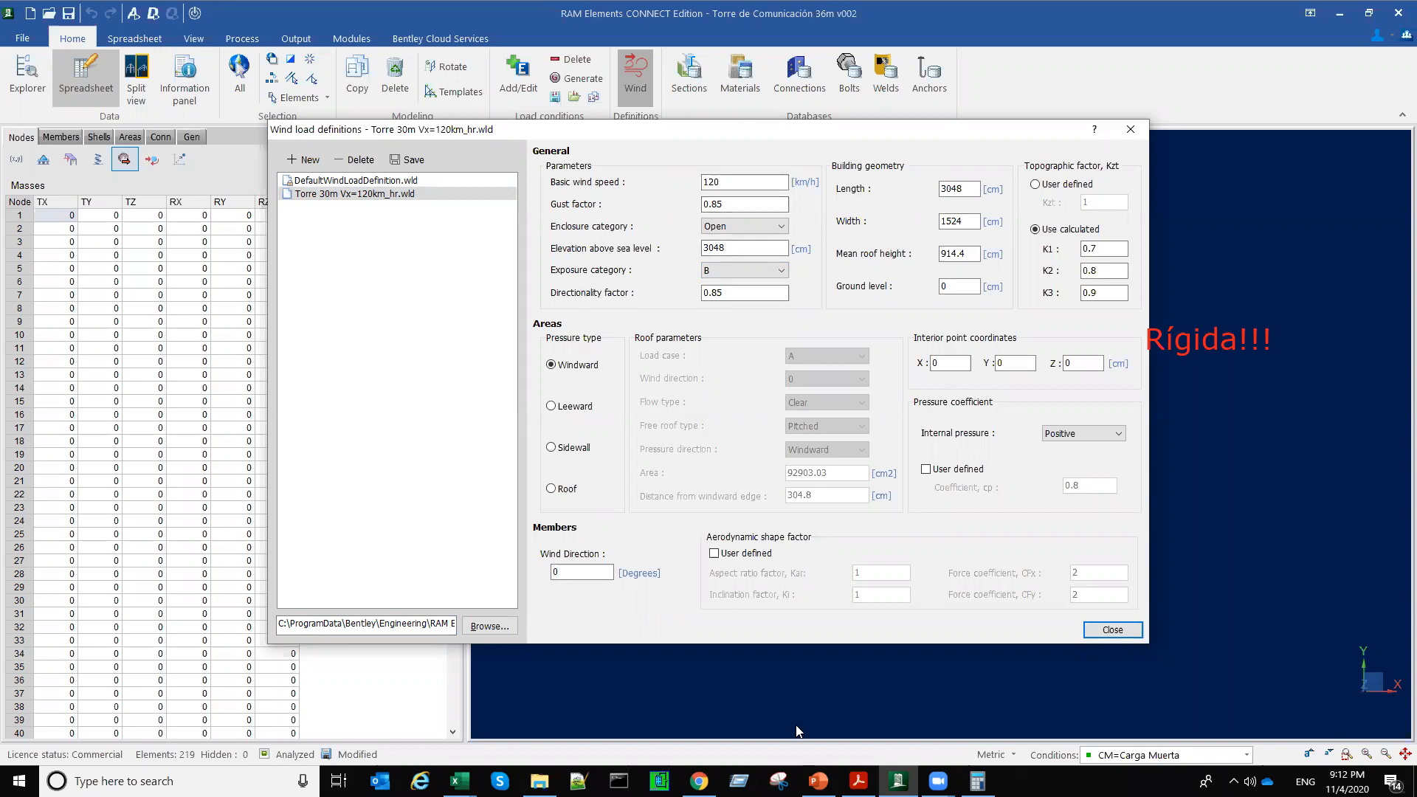
Step: Switch to the ASCE 7-16 PDF in Acrobat Reader and examine the ground elevation factor table in Chapter 26, section 26.9
left_click(858, 781)
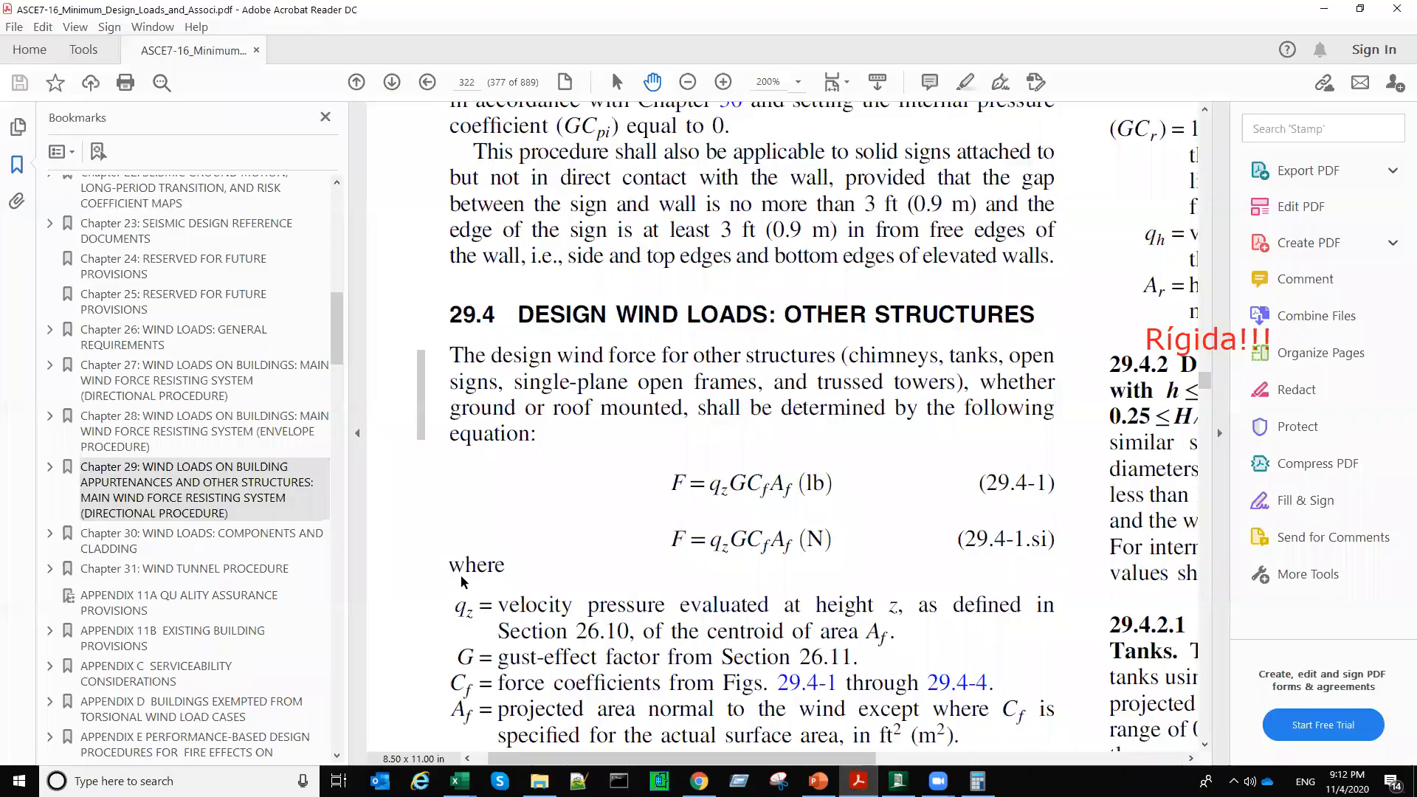
left_click(171, 338)
left_click(50, 329)
scroll(248, 592, "down", 5)
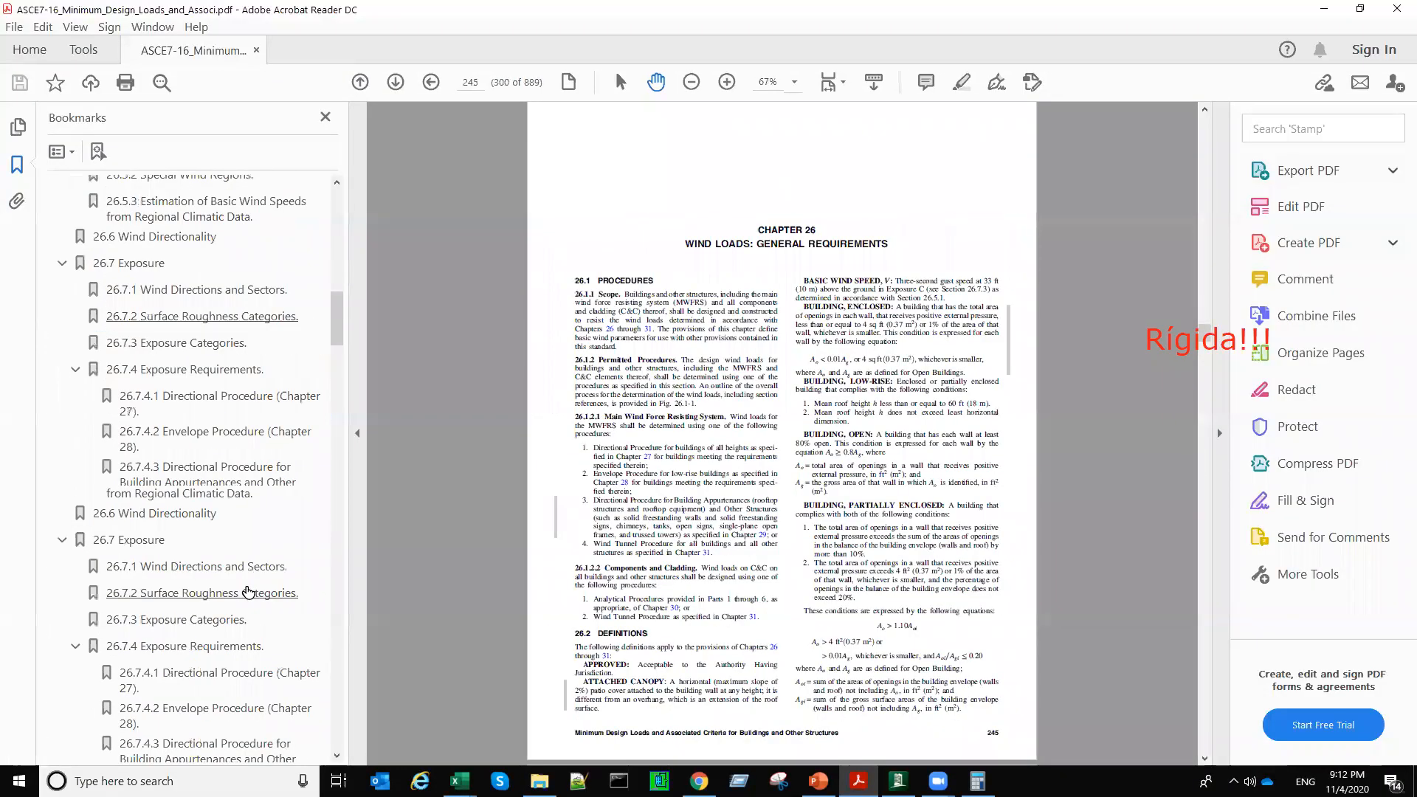
scroll(248, 592, "down", 2)
scroll(248, 592, "down", 1)
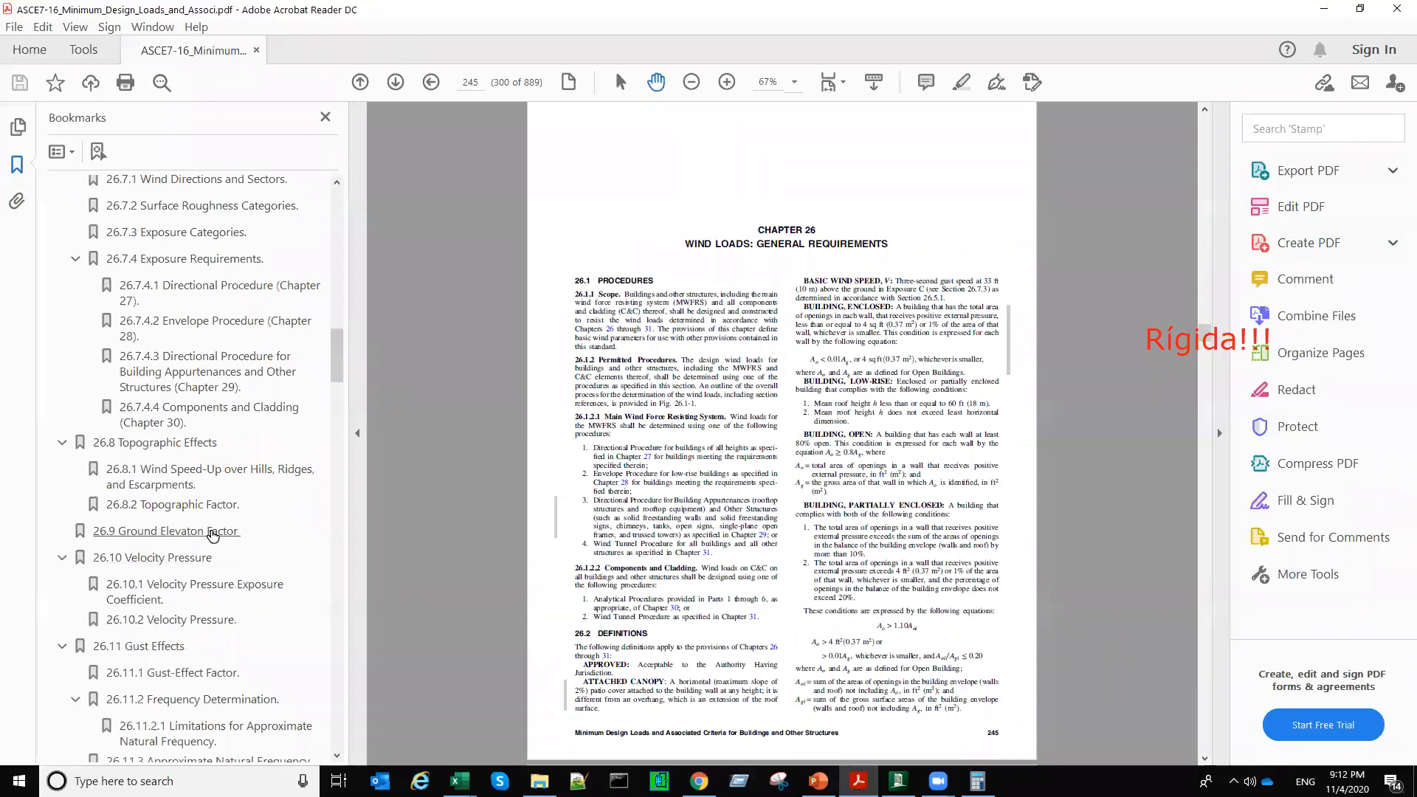
left_click(212, 532)
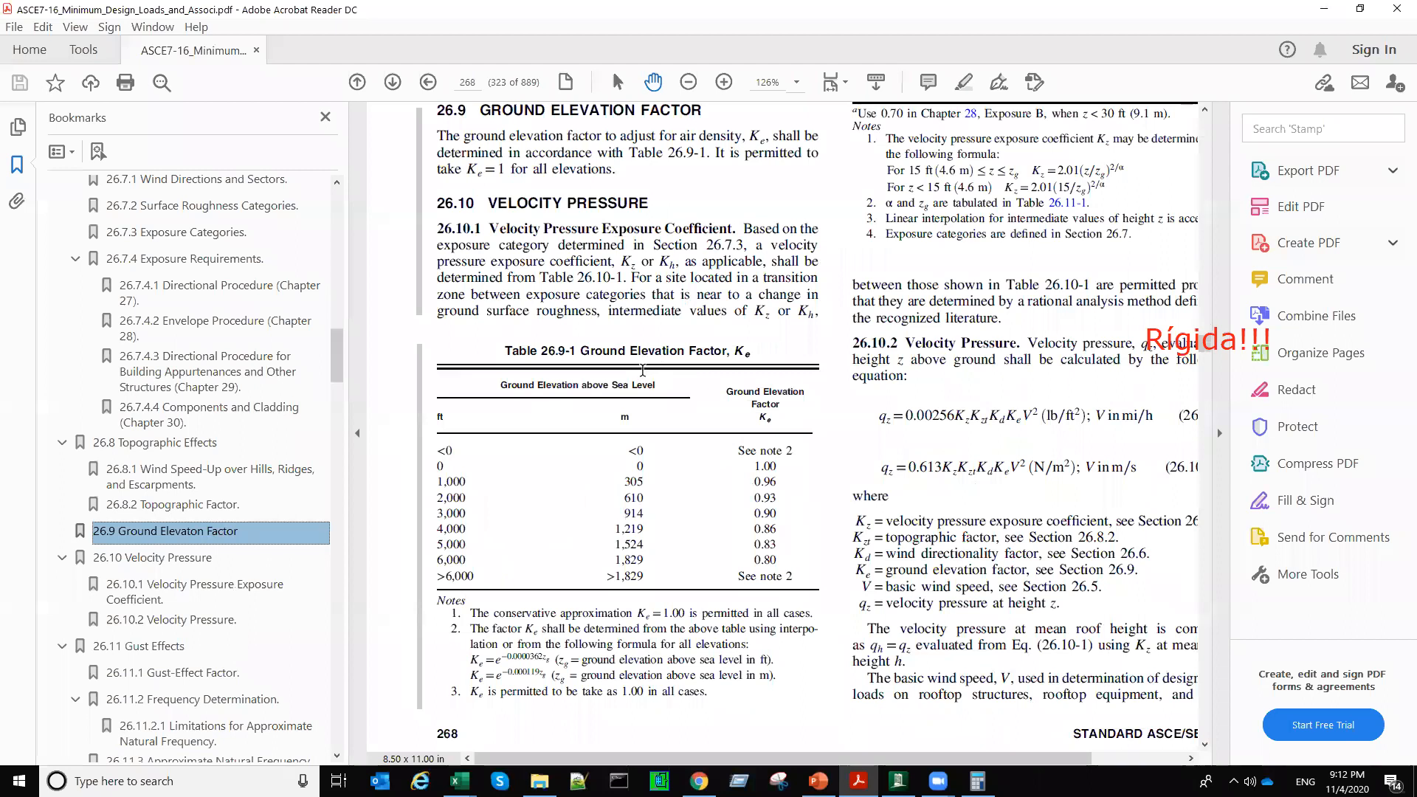
scroll(642, 370, "up", 1, "ctrl")
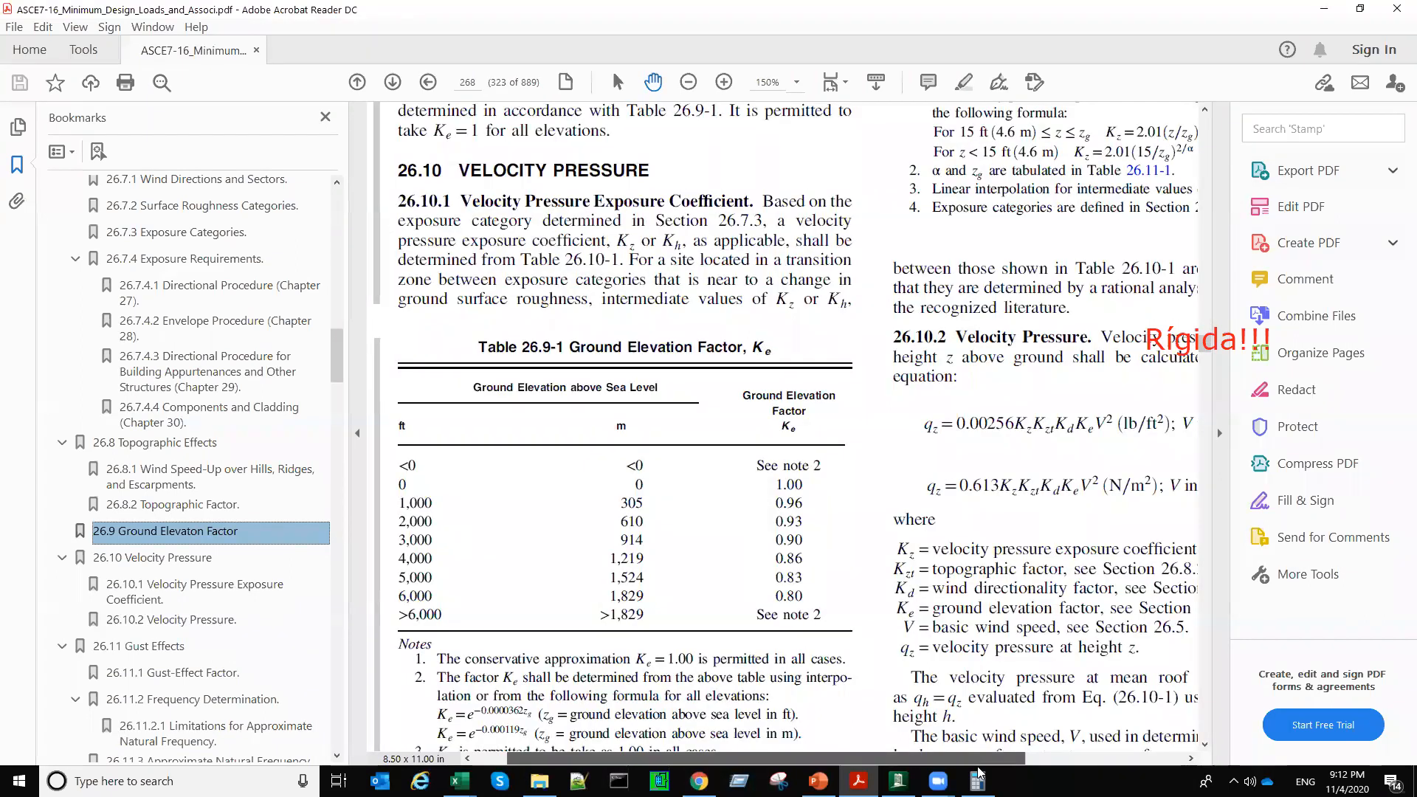
left_click_drag(894, 759, 978, 768)
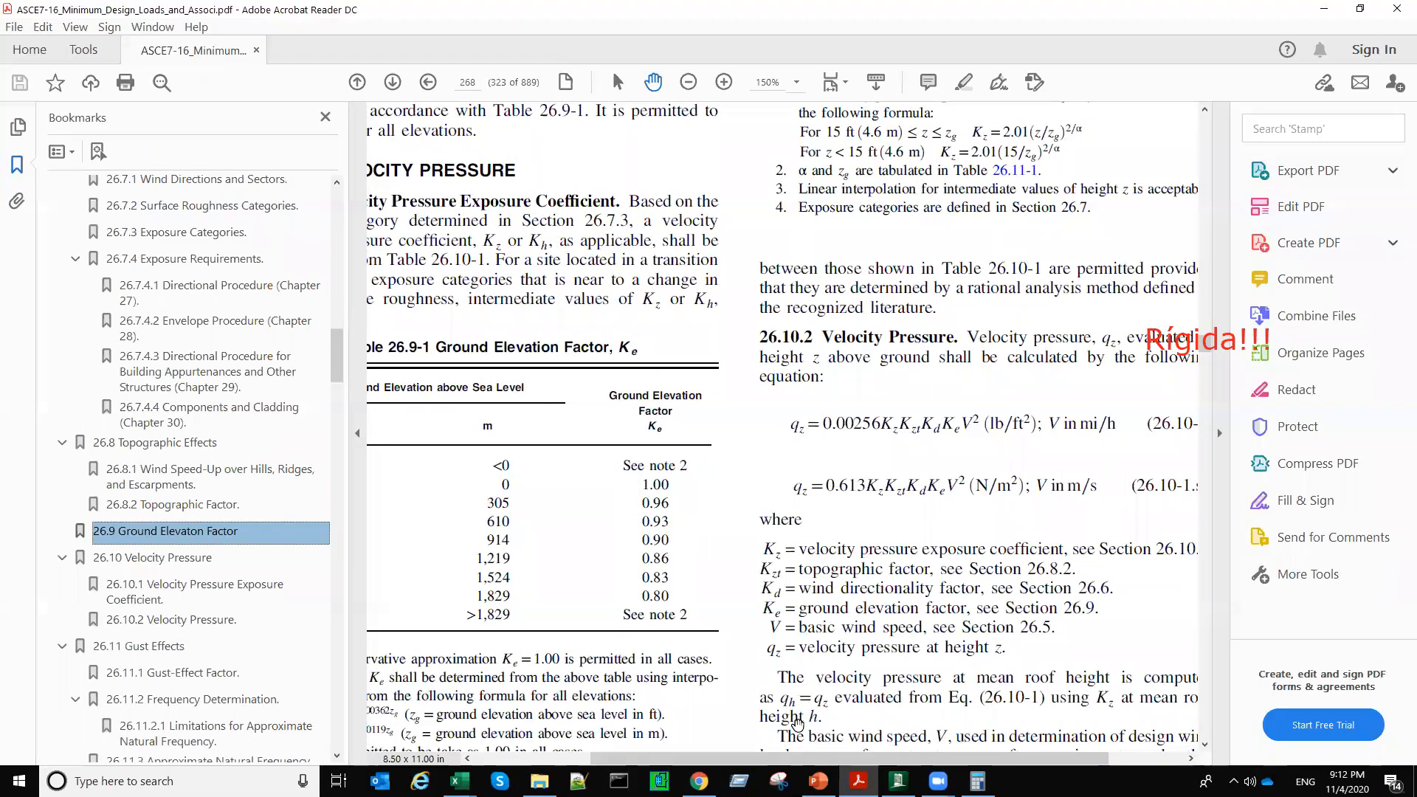
Step: Examine all columns of the ground elevation factor table 26.9-1 and the notes below it
scroll(644, 512, "left", 3)
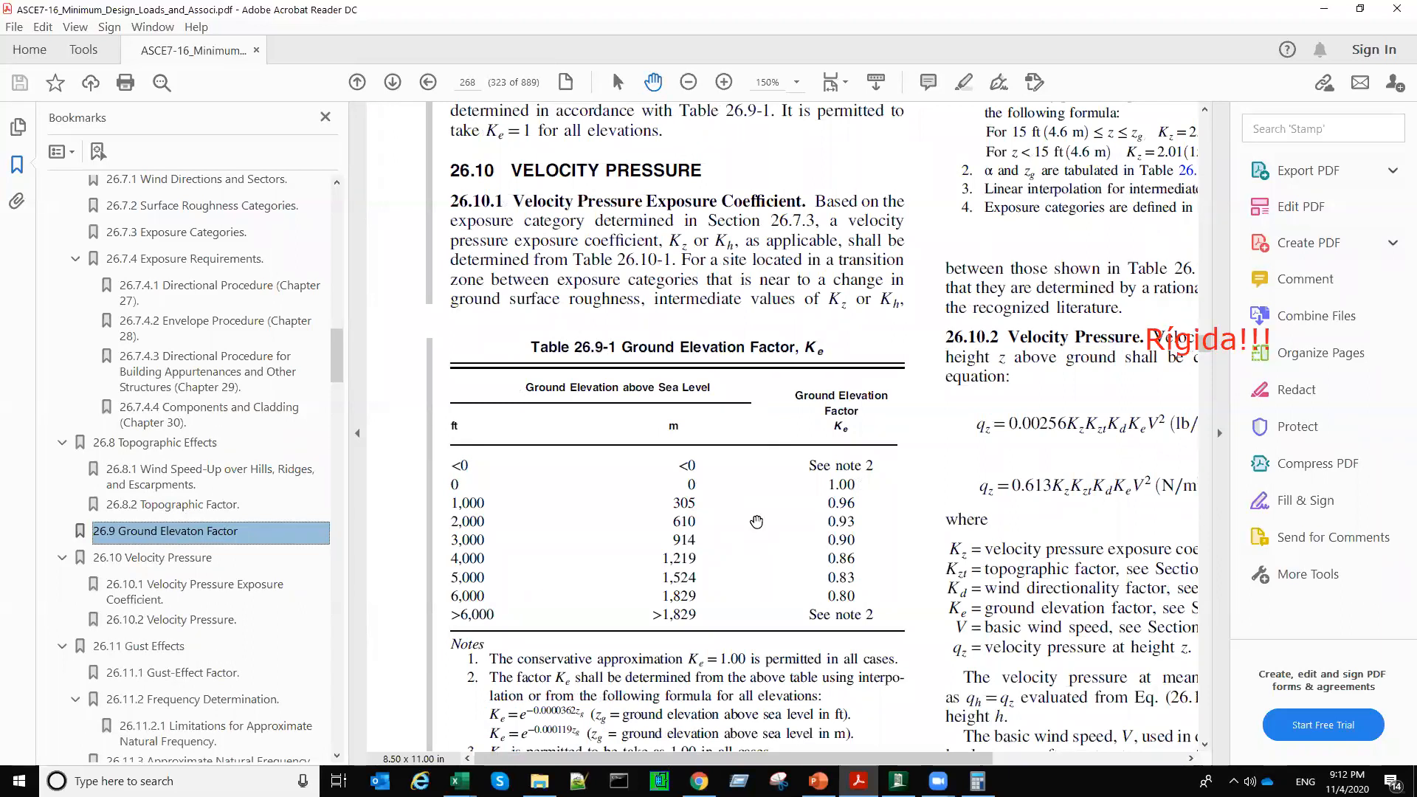
scroll(756, 521, "down", 1)
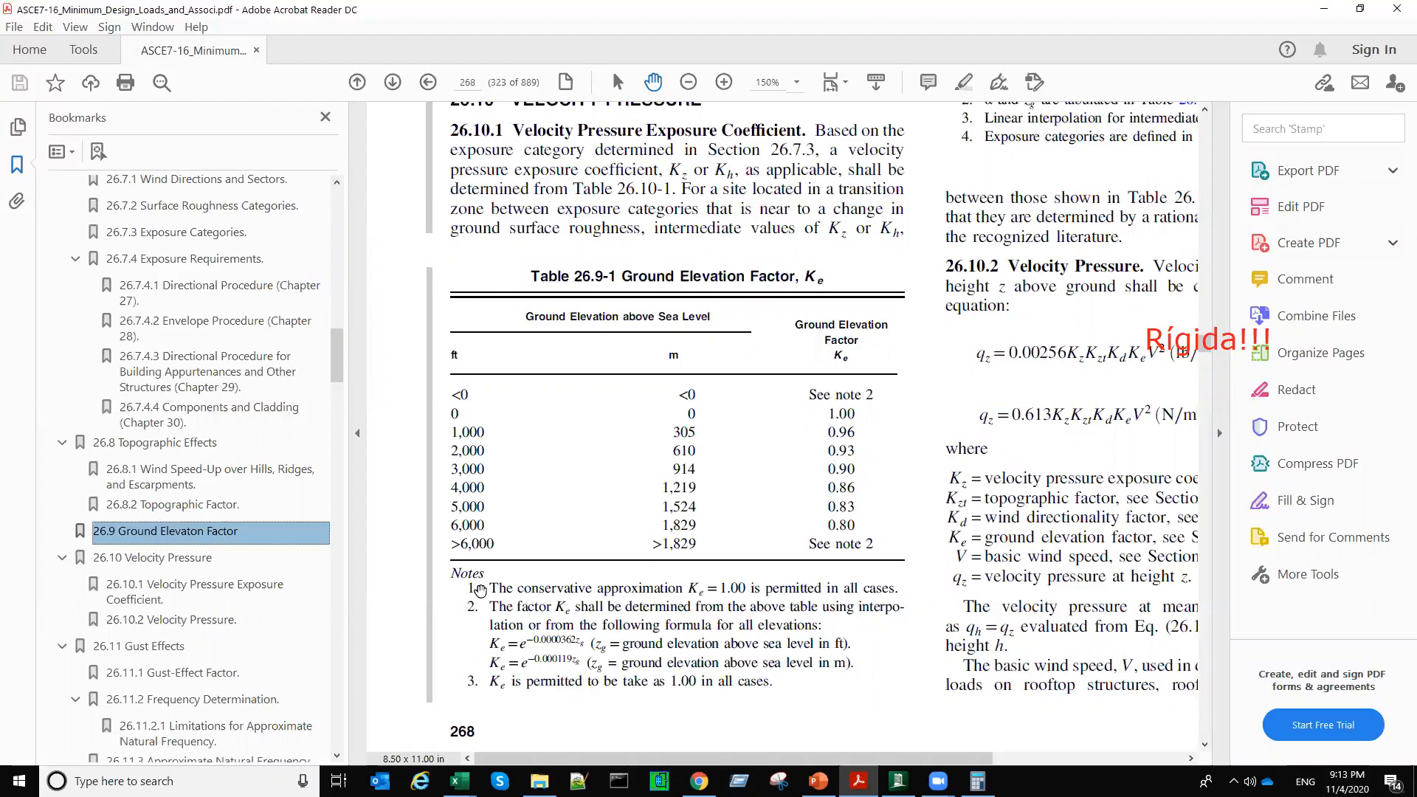
left_click(490, 588)
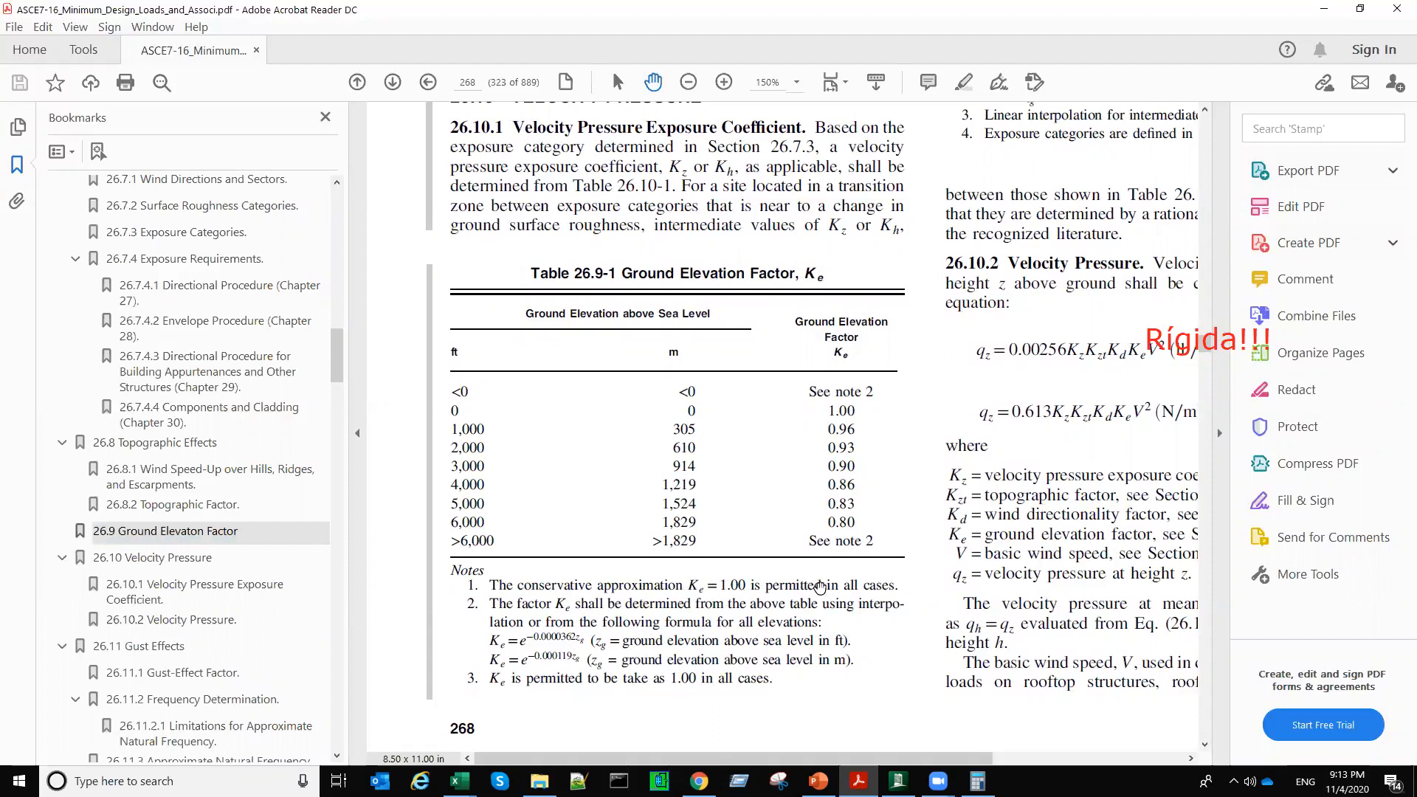
Step: Return to RAM Elements and set the elevation above sea level to 0 cm and the exposure category to C
left_click(1321, 13)
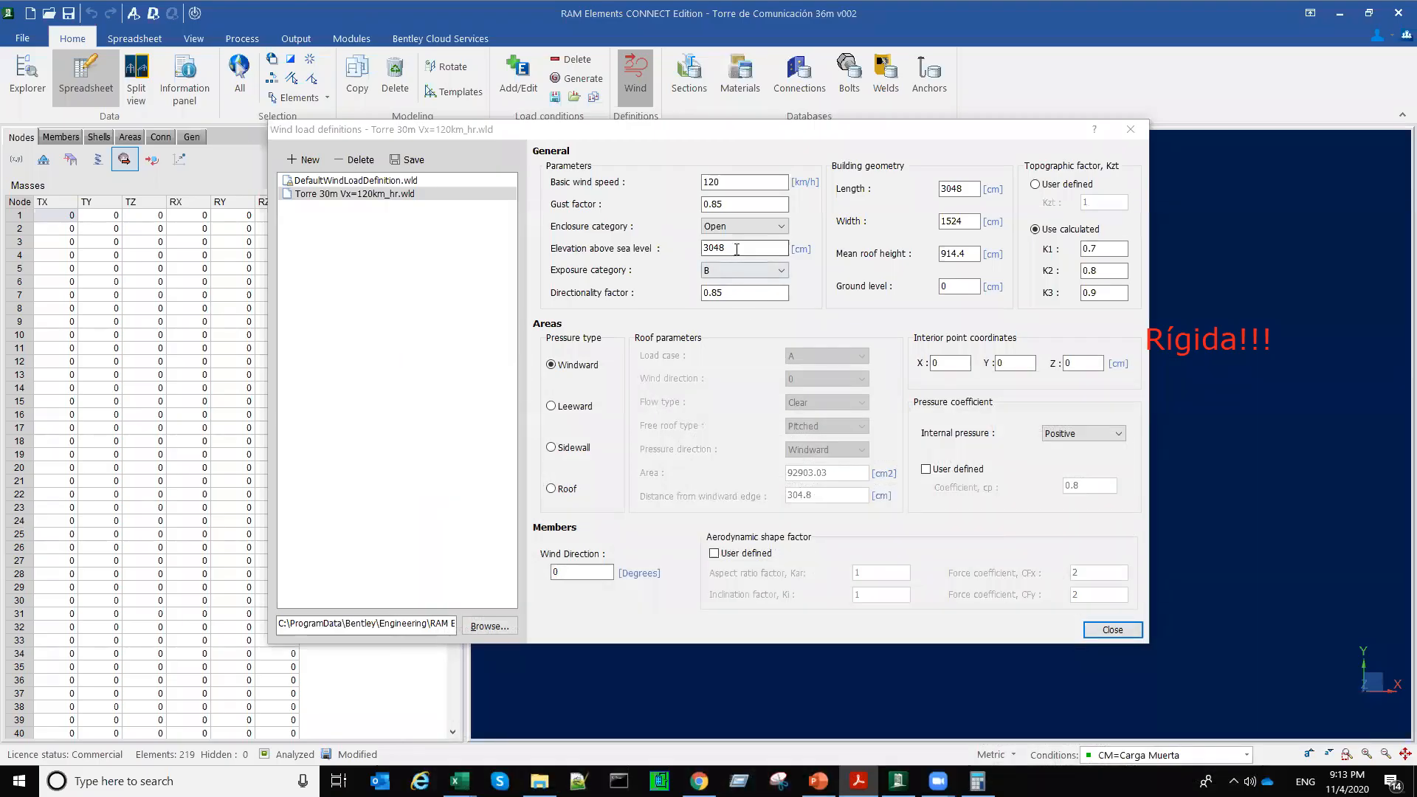
left_click_drag(738, 249, 690, 251)
type("0")
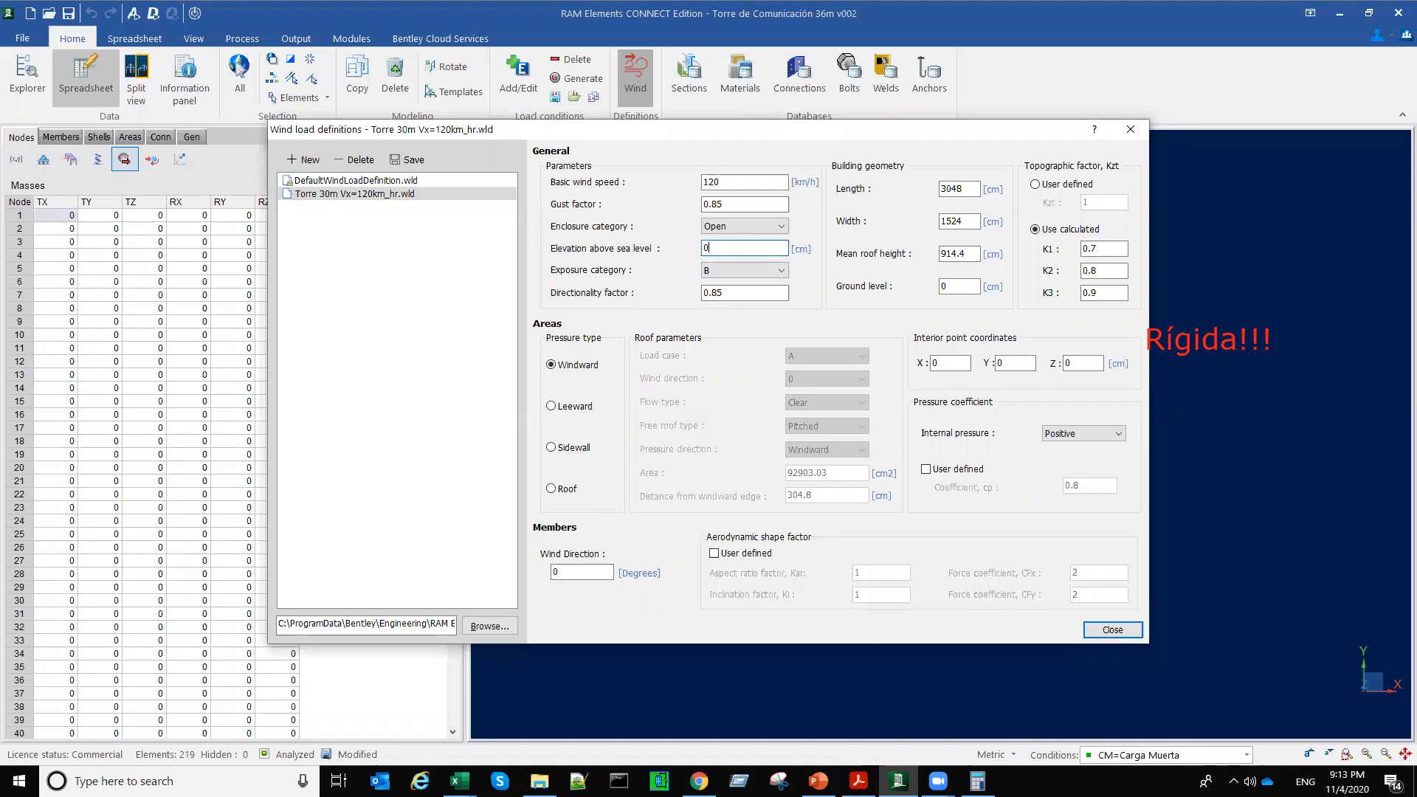
left_click(725, 271)
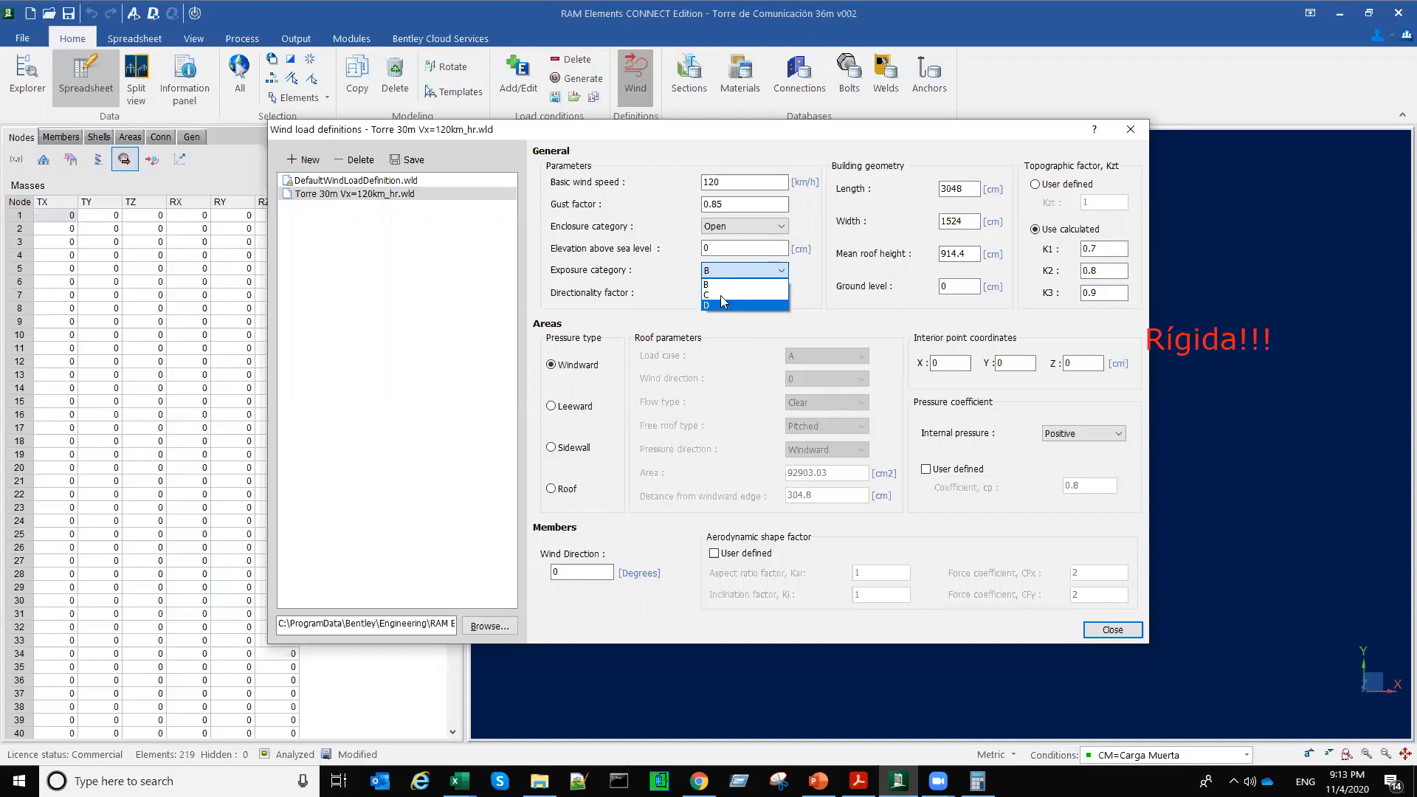
left_click(722, 295)
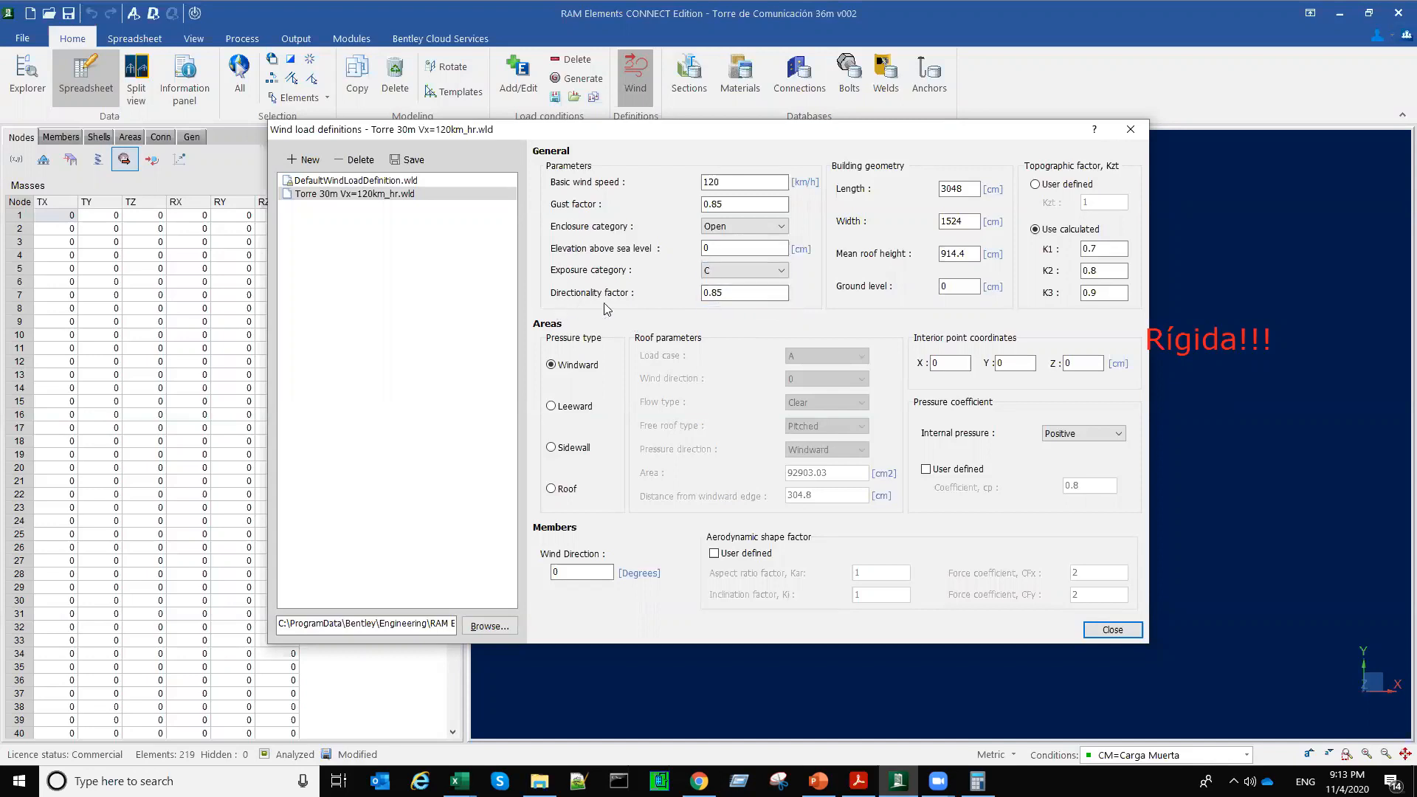
Step: Switch to the ASCE 7-16 PDF in Acrobat Reader and open section 26.6 with the wind directionality factor table 26.6-1
left_click(745, 292)
left_click(858, 781)
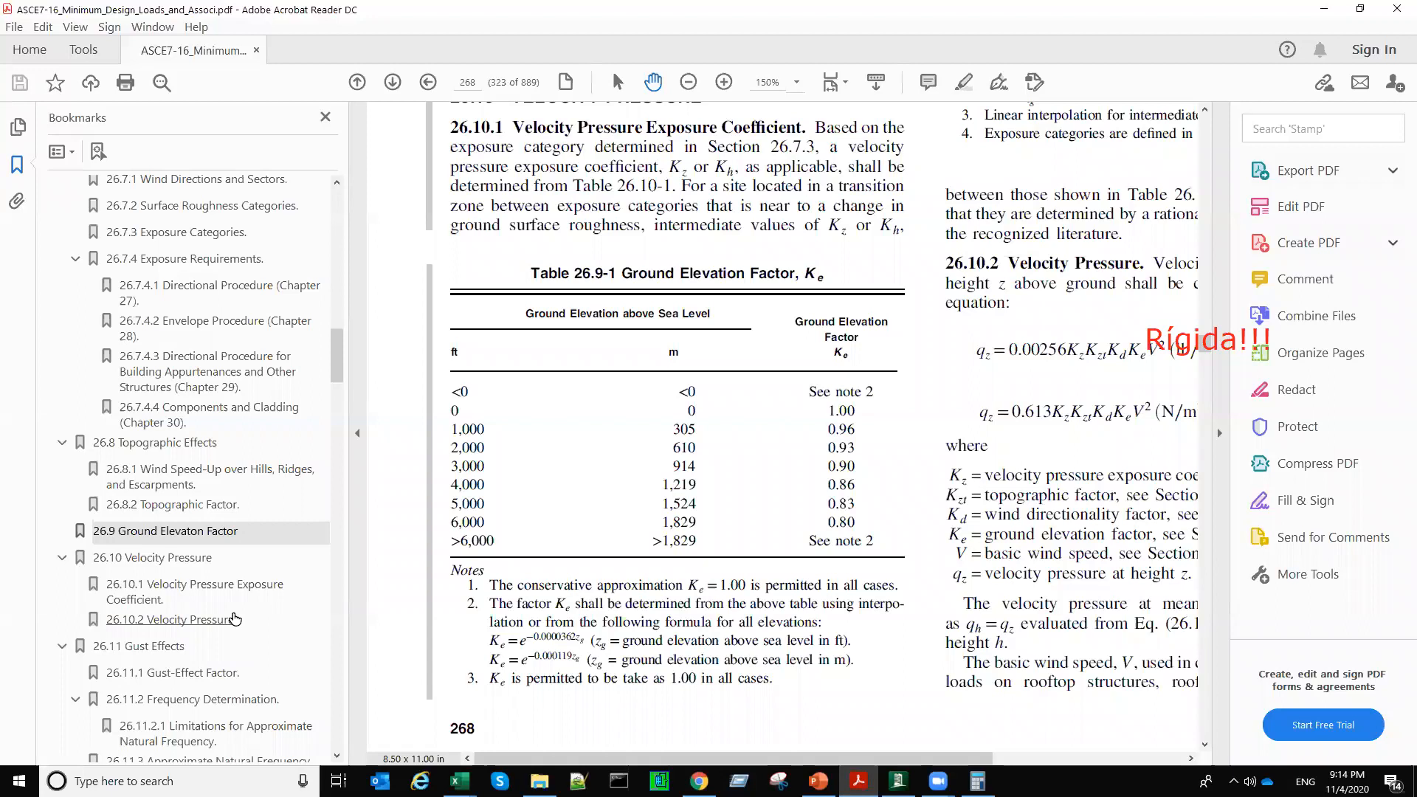
scroll(235, 619, "up", 3)
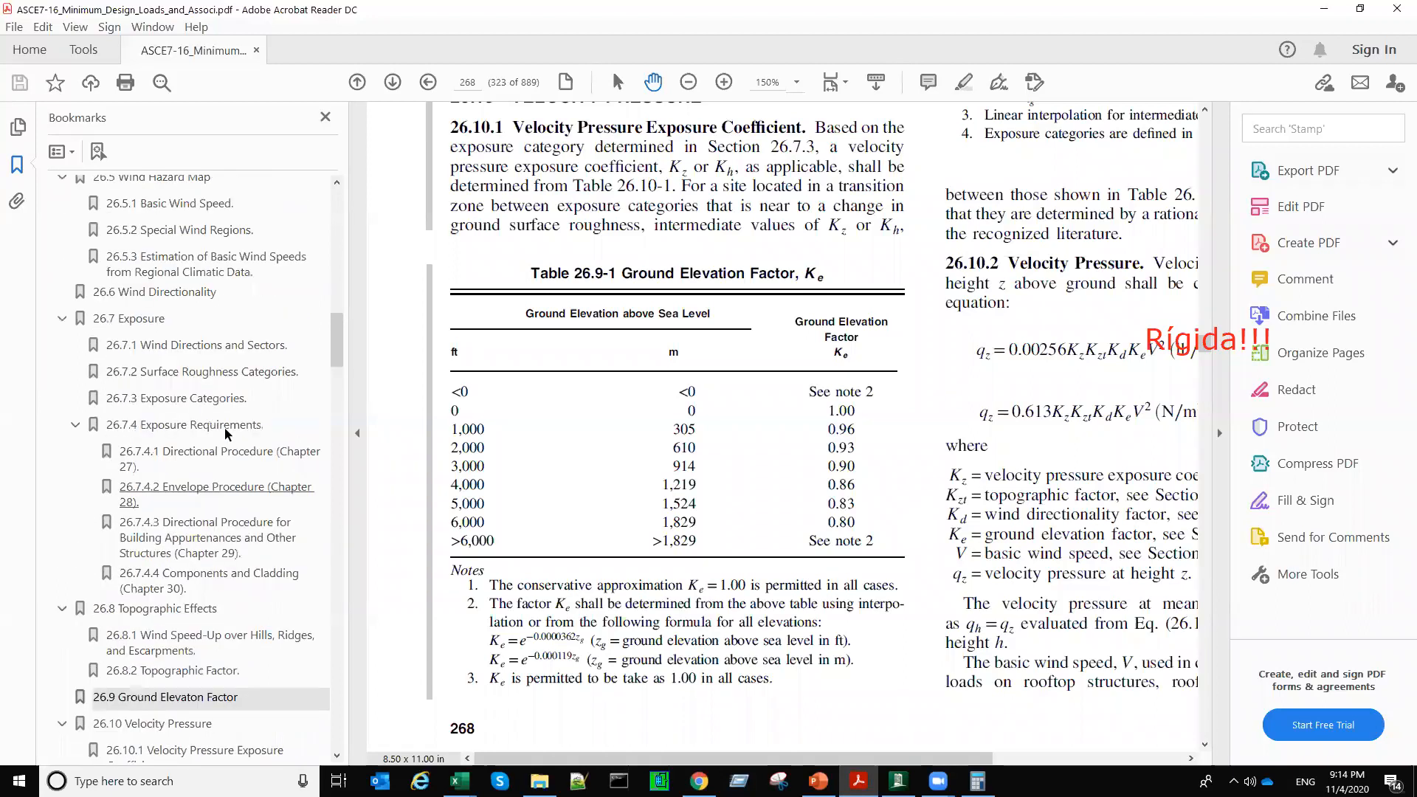
left_click(207, 292)
scroll(728, 220, "up", 5)
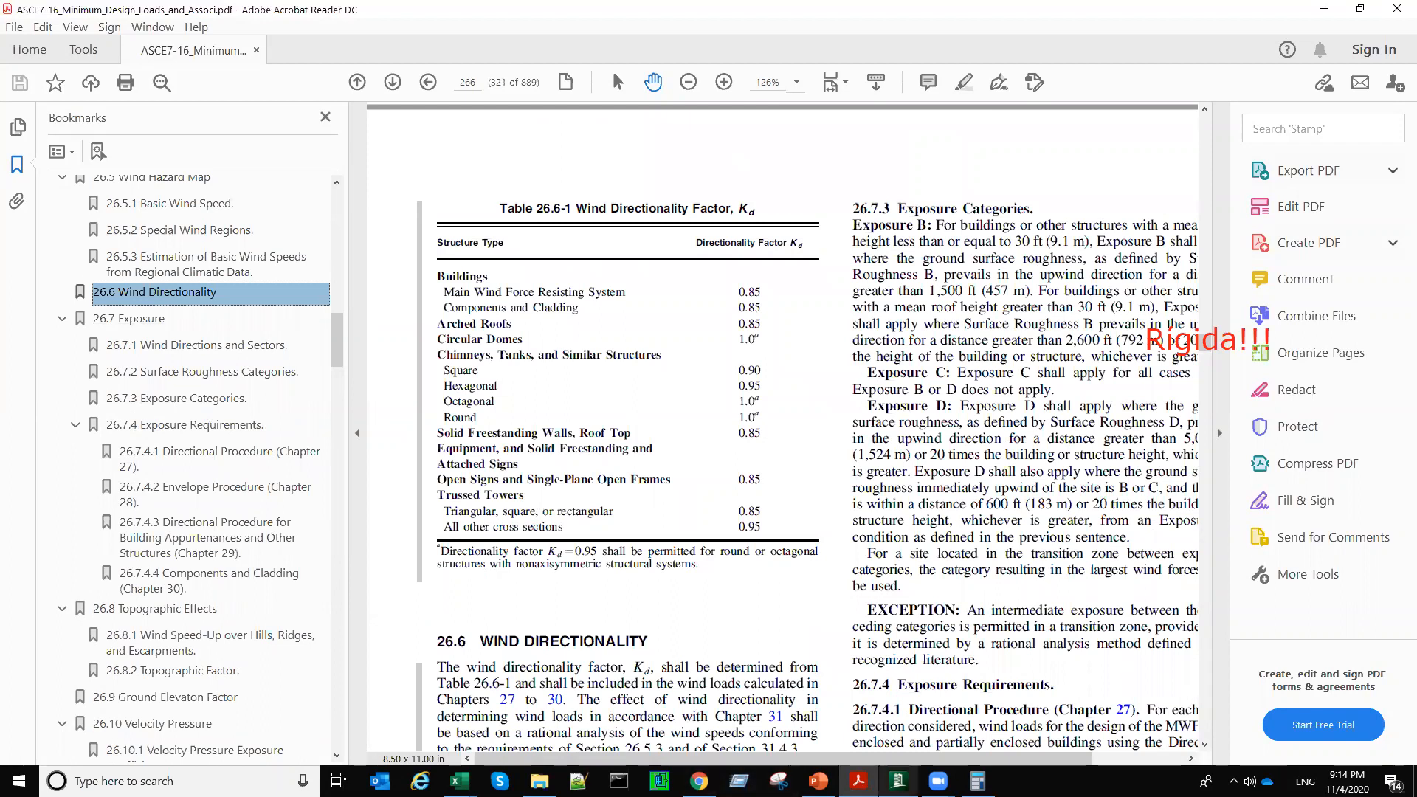
Step: Compare the definition's directionality factor with table 26.6-1, highlighting the value for triangular, square, or rectangular trussed towers
left_click(898, 781)
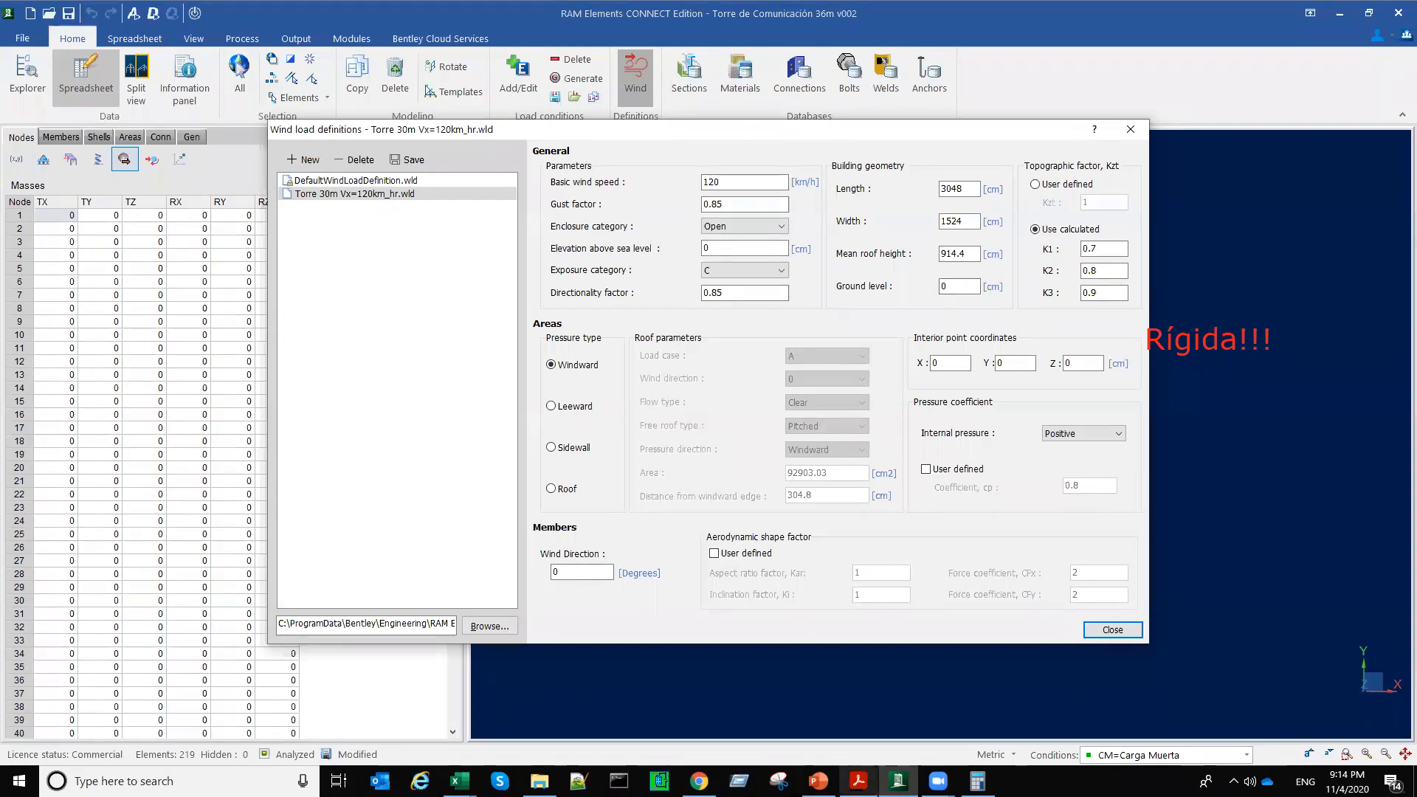
left_click(858, 781)
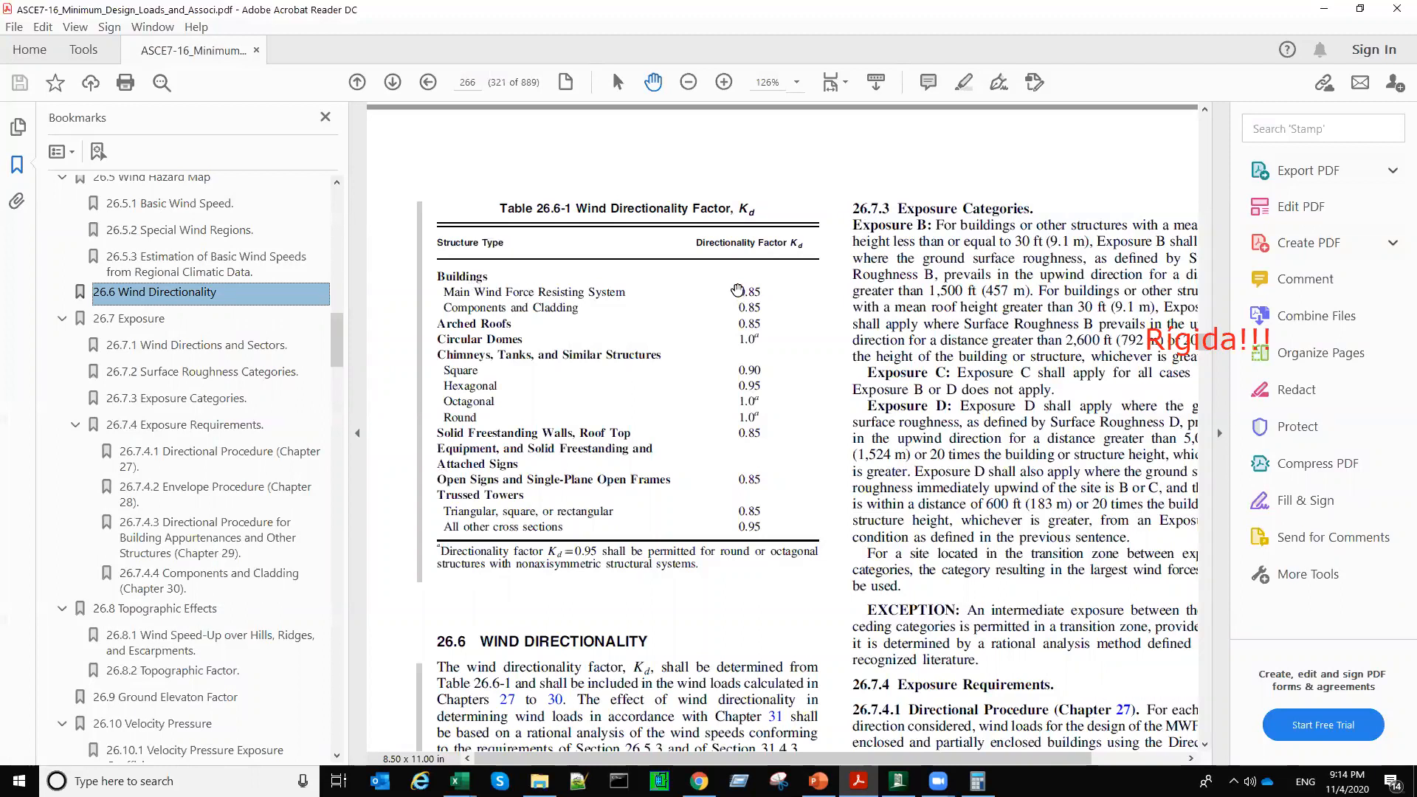
left_click(738, 290)
left_click_drag(739, 323, 782, 326)
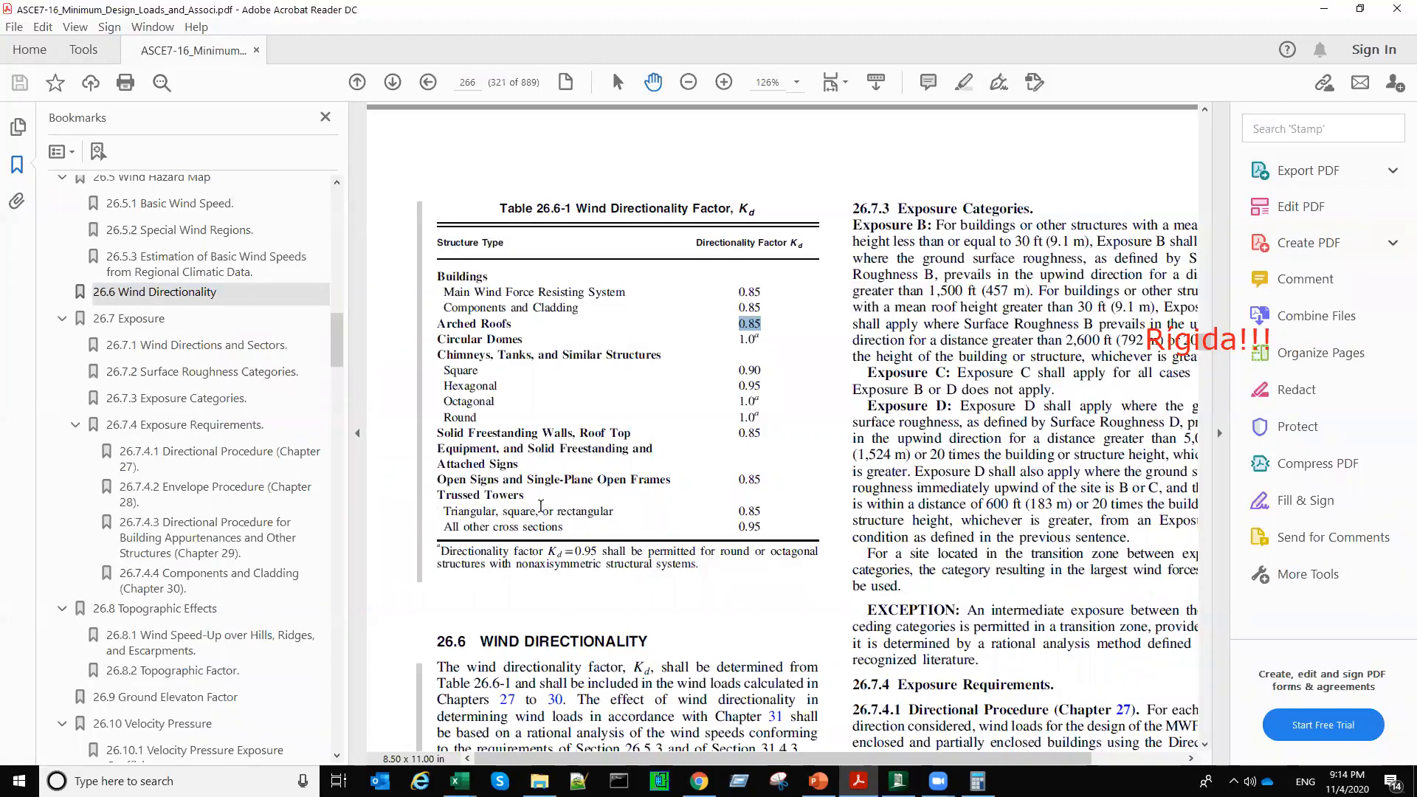
left_click_drag(764, 508, 766, 509)
Step: Return to RAM Elements and set the building length and width to 350 cm each
left_click(1322, 10)
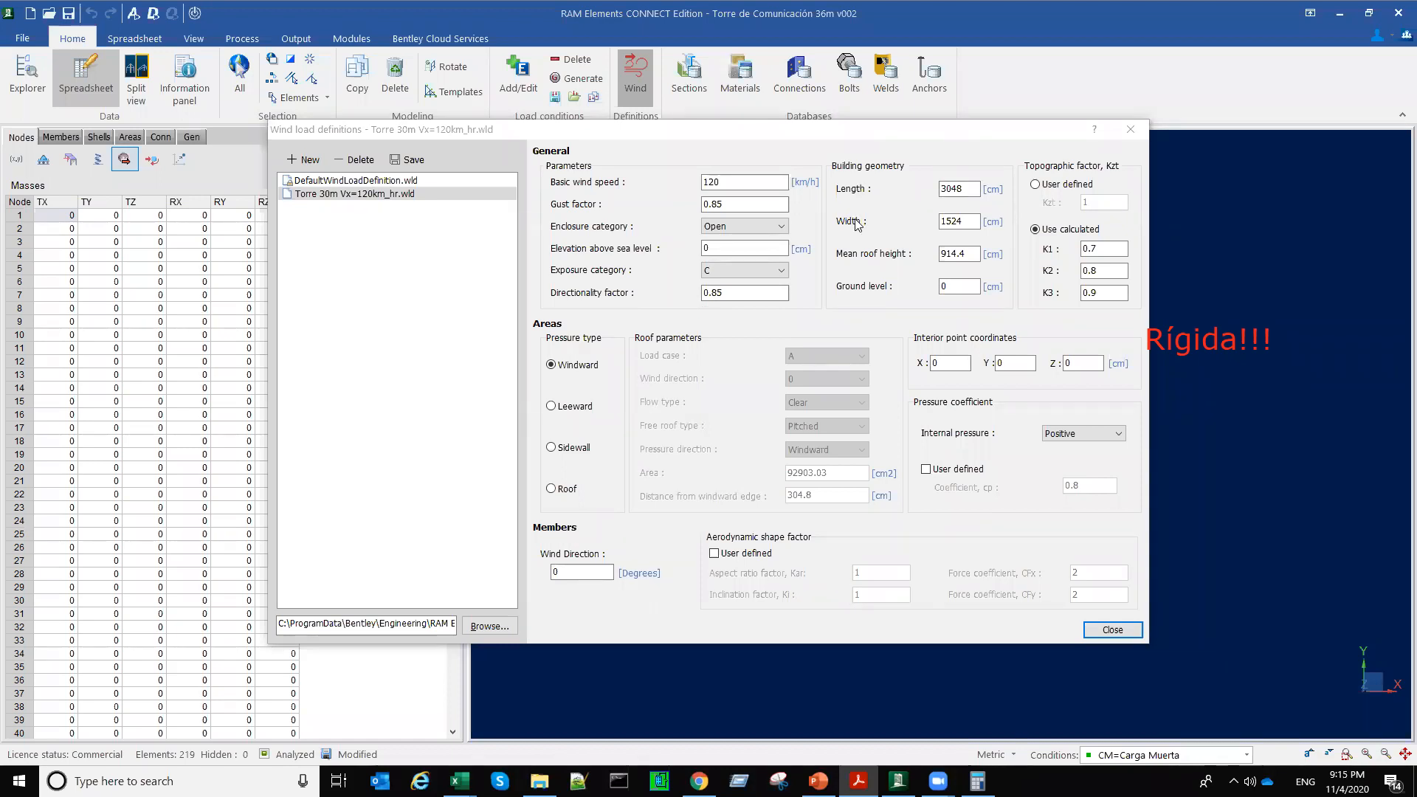
double_click(970, 191)
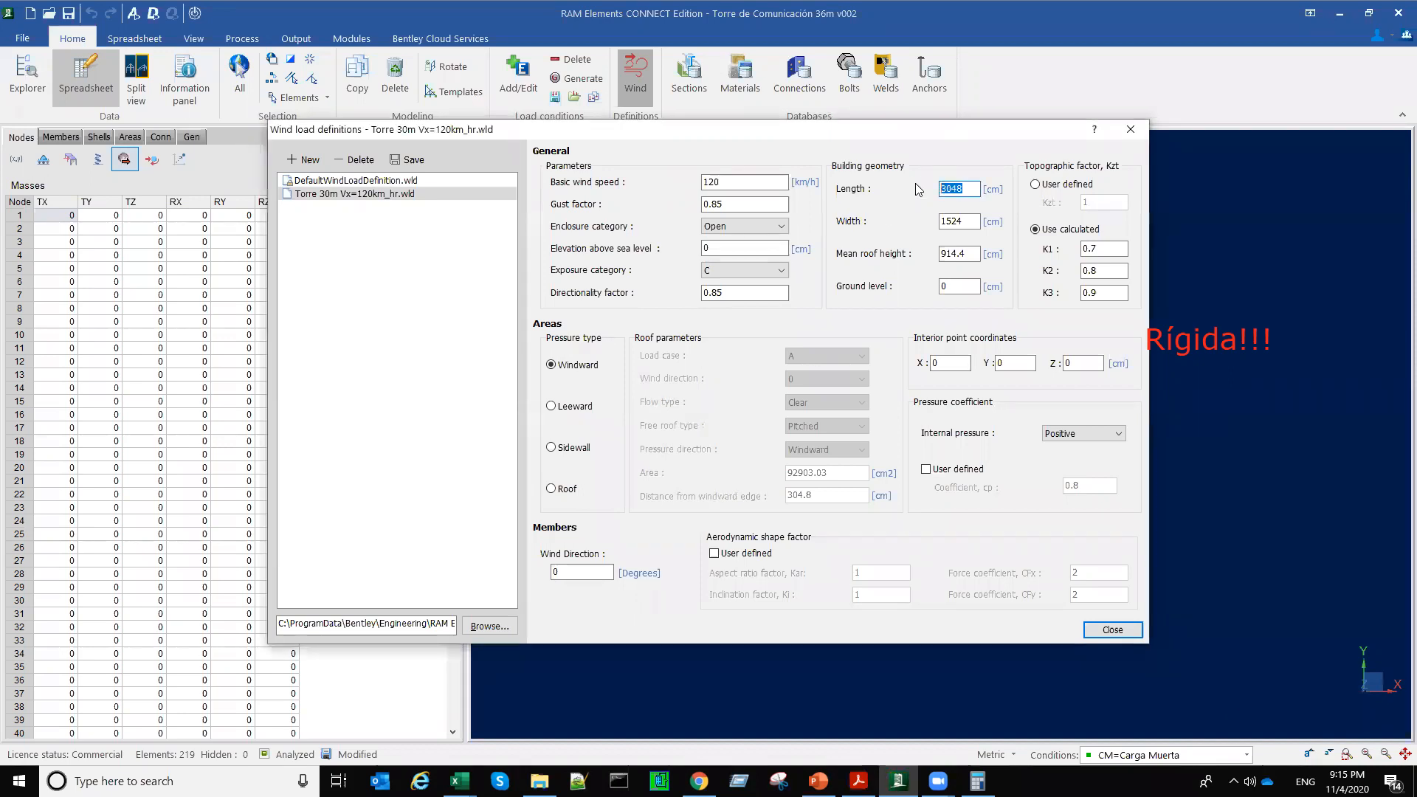
type("375")
key("BackSpace")
key("BackSpace")
type("50")
key("Tab")
type("350")
Step: Set the mean roof height to 3000 cm and the topographic factor to user defined with Kzt 1, saving the definition
left_click_drag(968, 254, 912, 256)
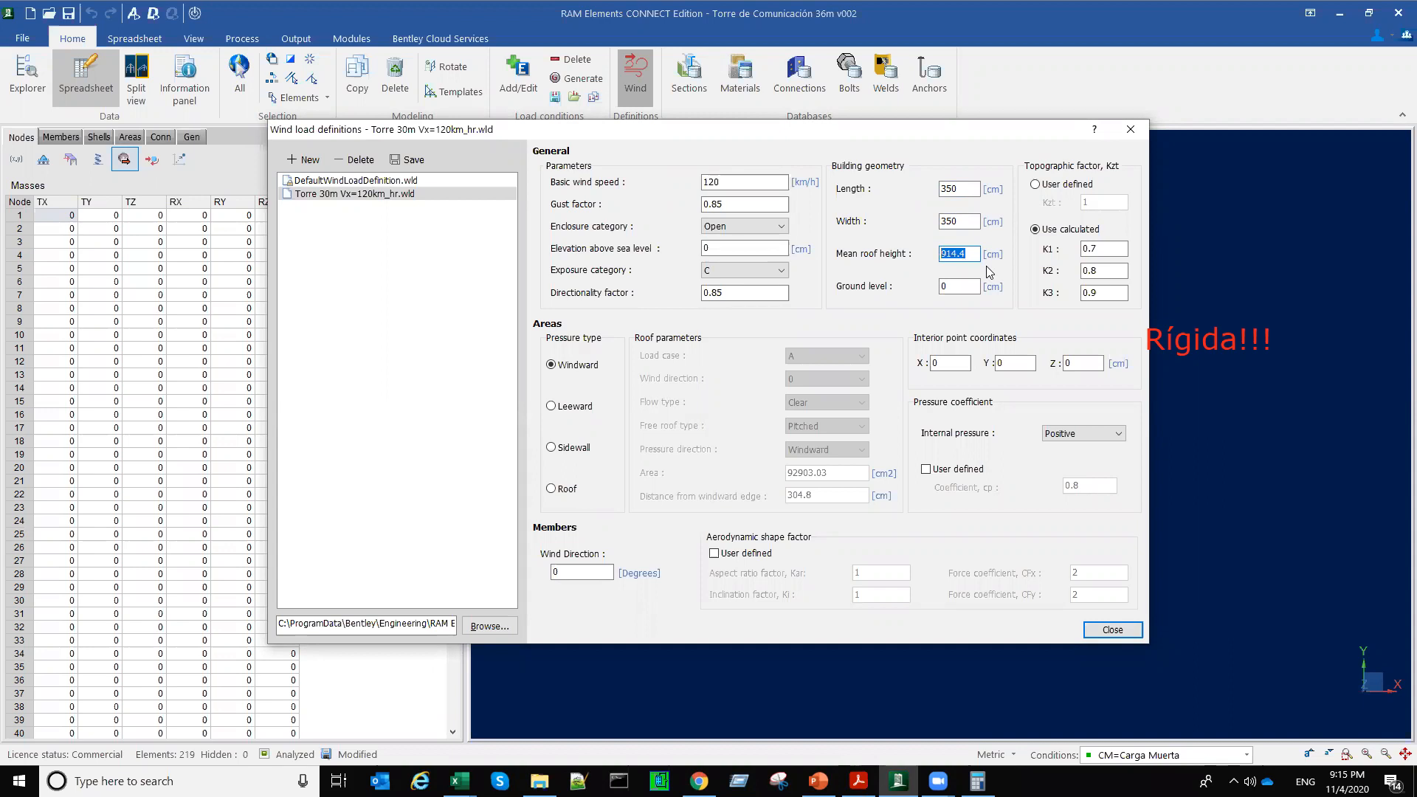
type("6")
key("BackSpace")
type("3000")
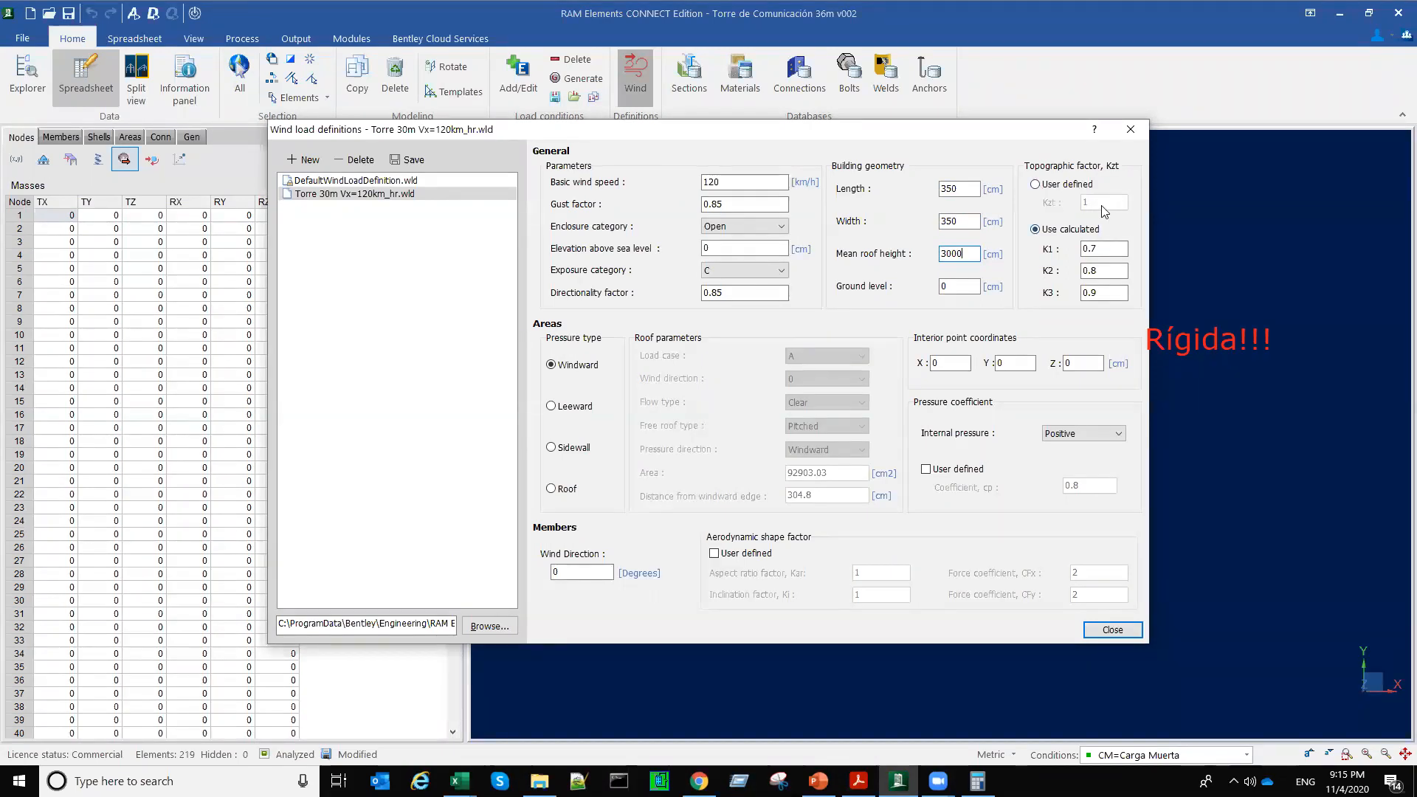
left_click(1044, 190)
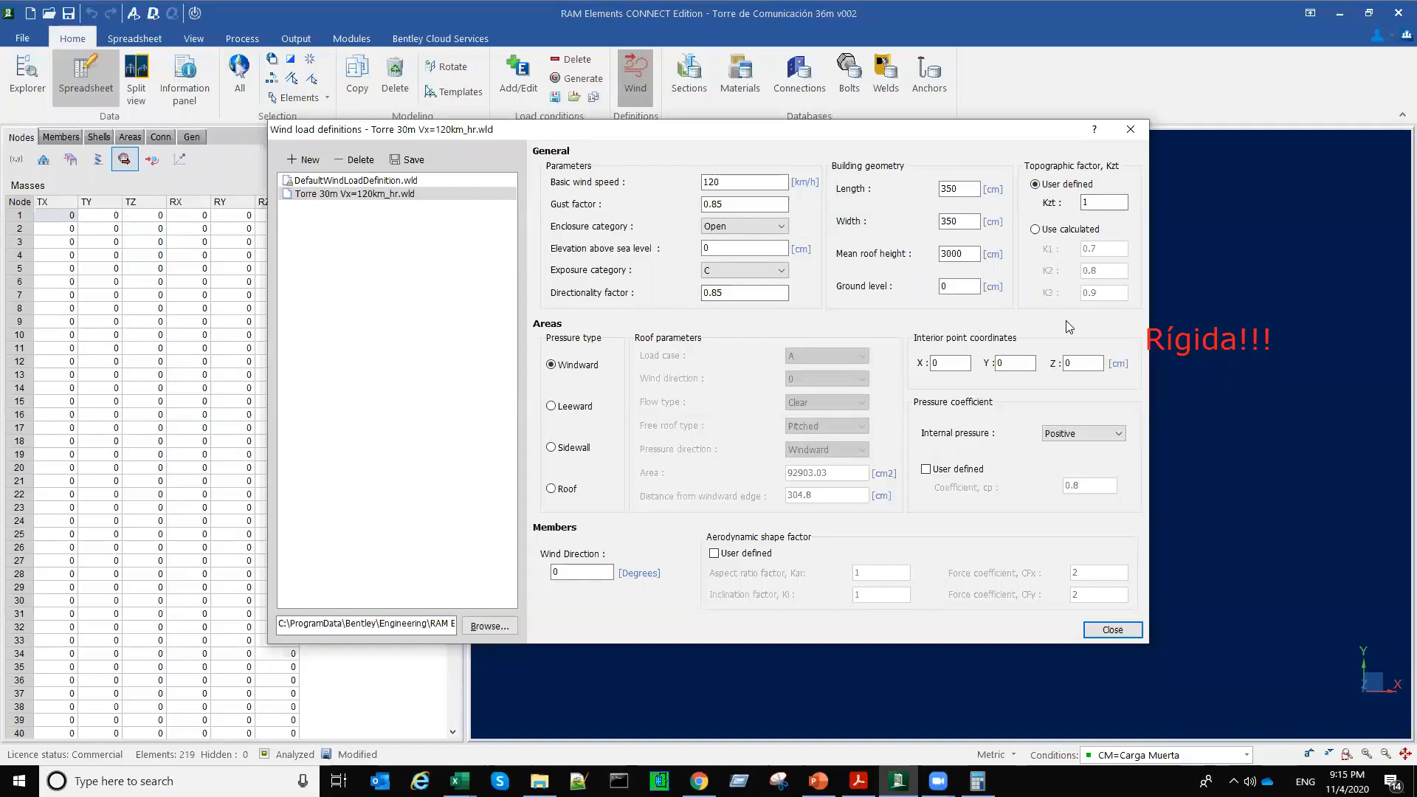
left_click(396, 163)
Step: Review the enclosure category options, the member wind direction and the user-defined aerodynamic shape factors, keeping Open and automatic shape factors
left_click(753, 226)
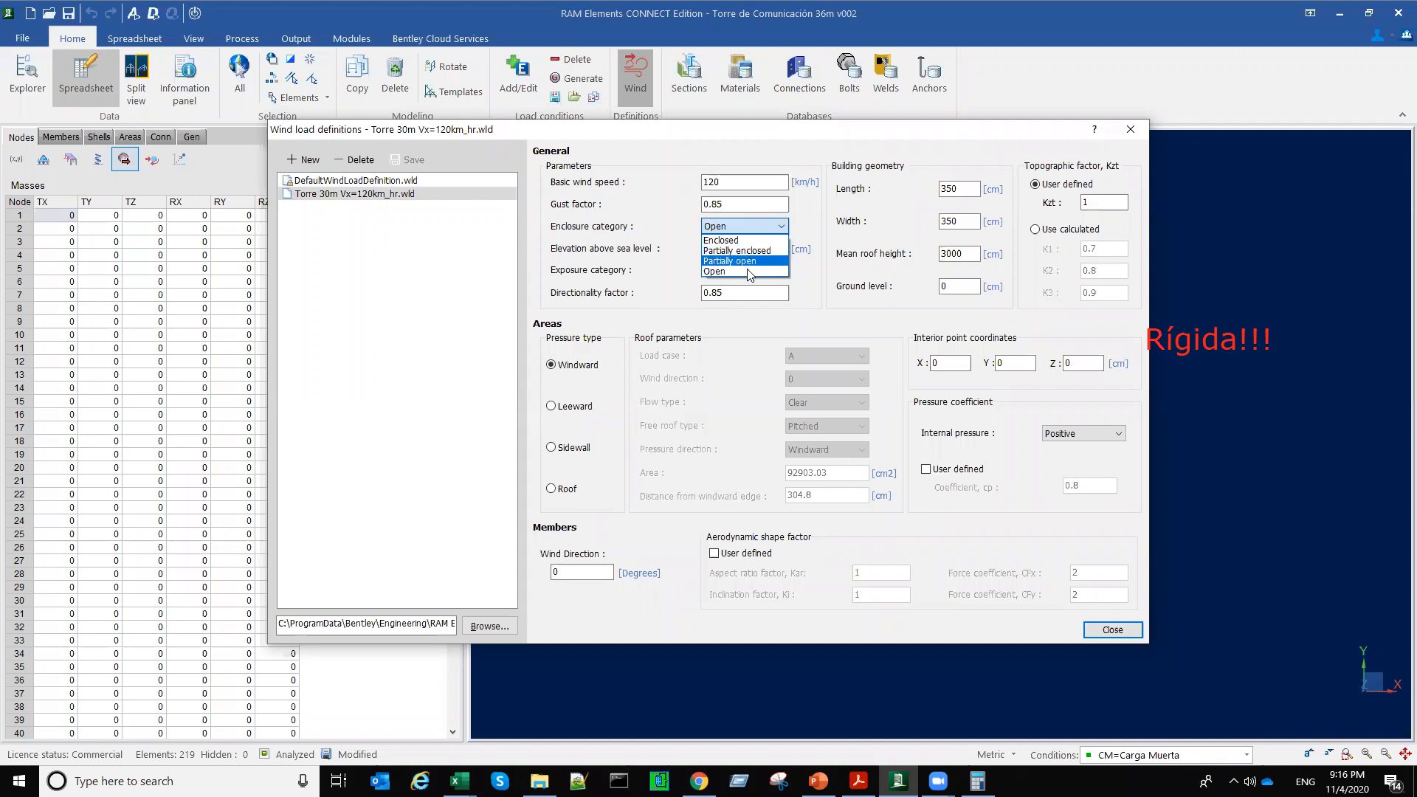
left_click(751, 271)
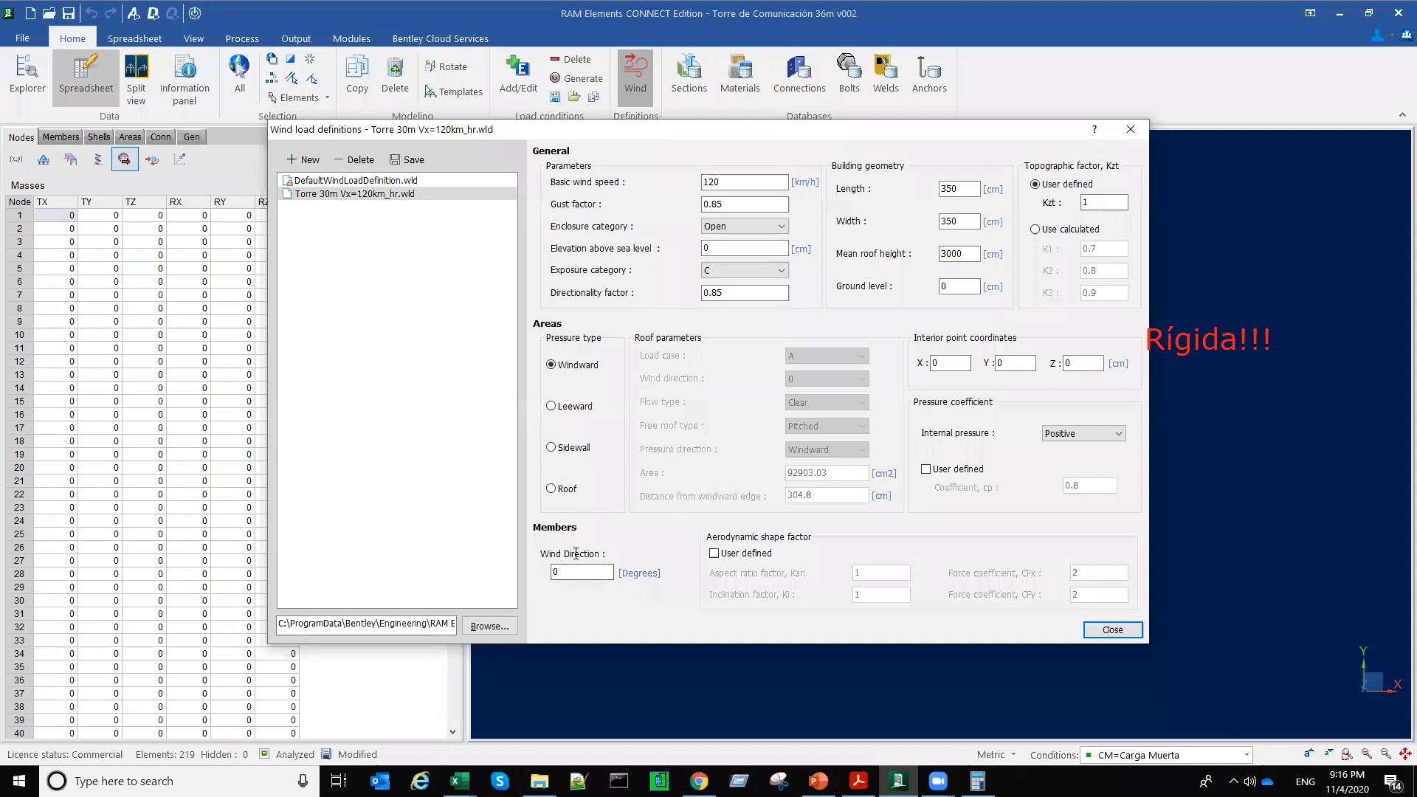
left_click(560, 575)
left_click(716, 554)
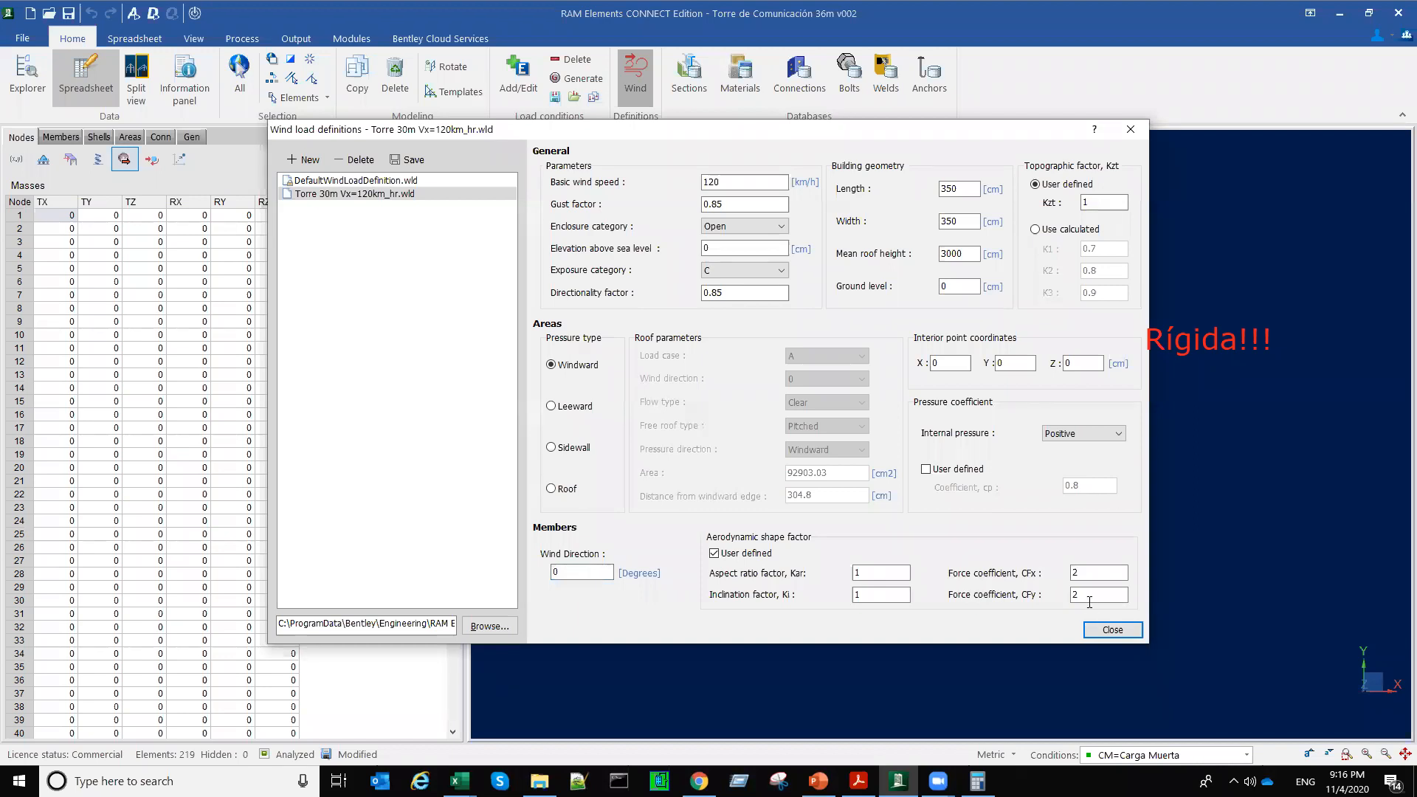
left_click(715, 553)
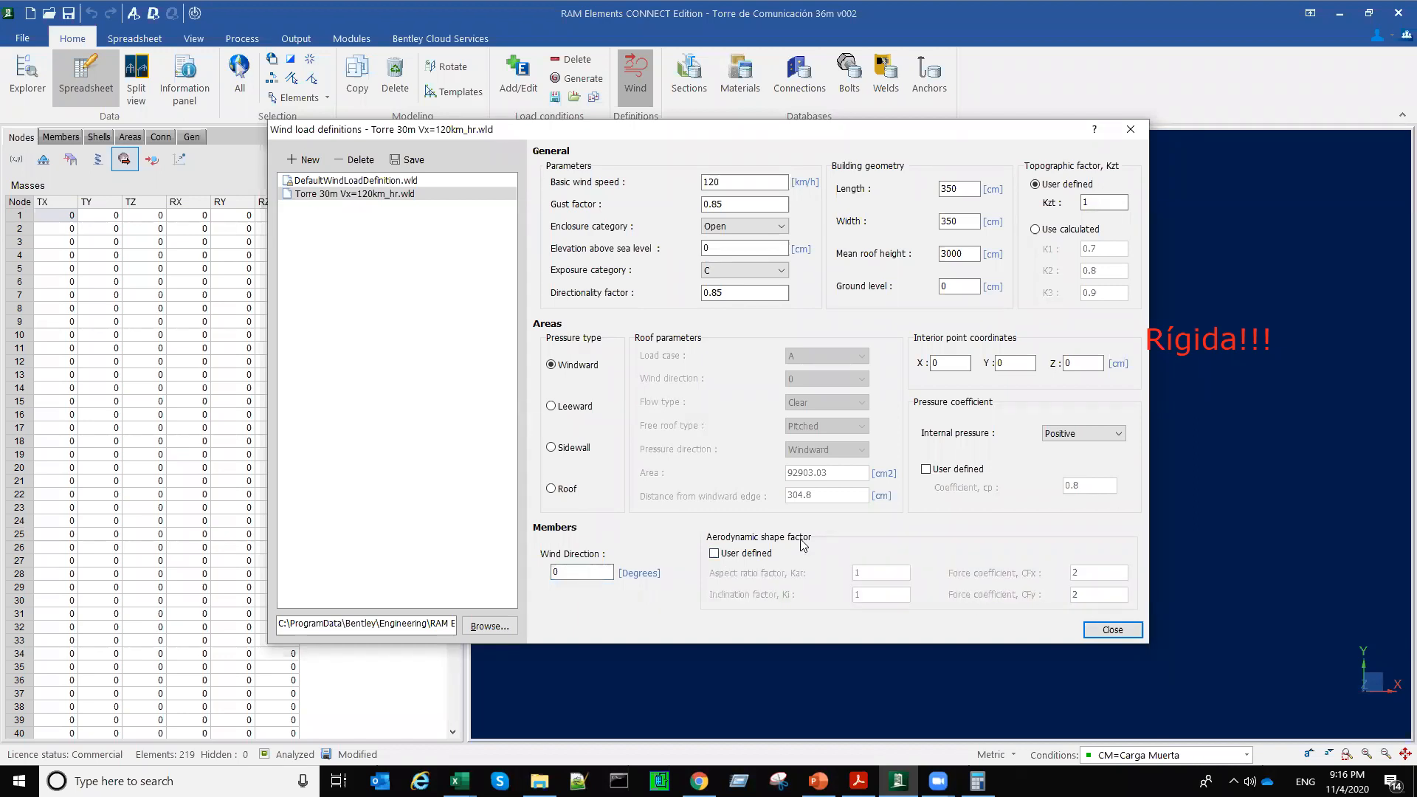
Step: Save the Vx definition and create a new one named Torre 30 Vz=120km_hr with a member wind direction of 90 degrees
left_click(416, 160)
left_click(307, 161)
type("Torre")
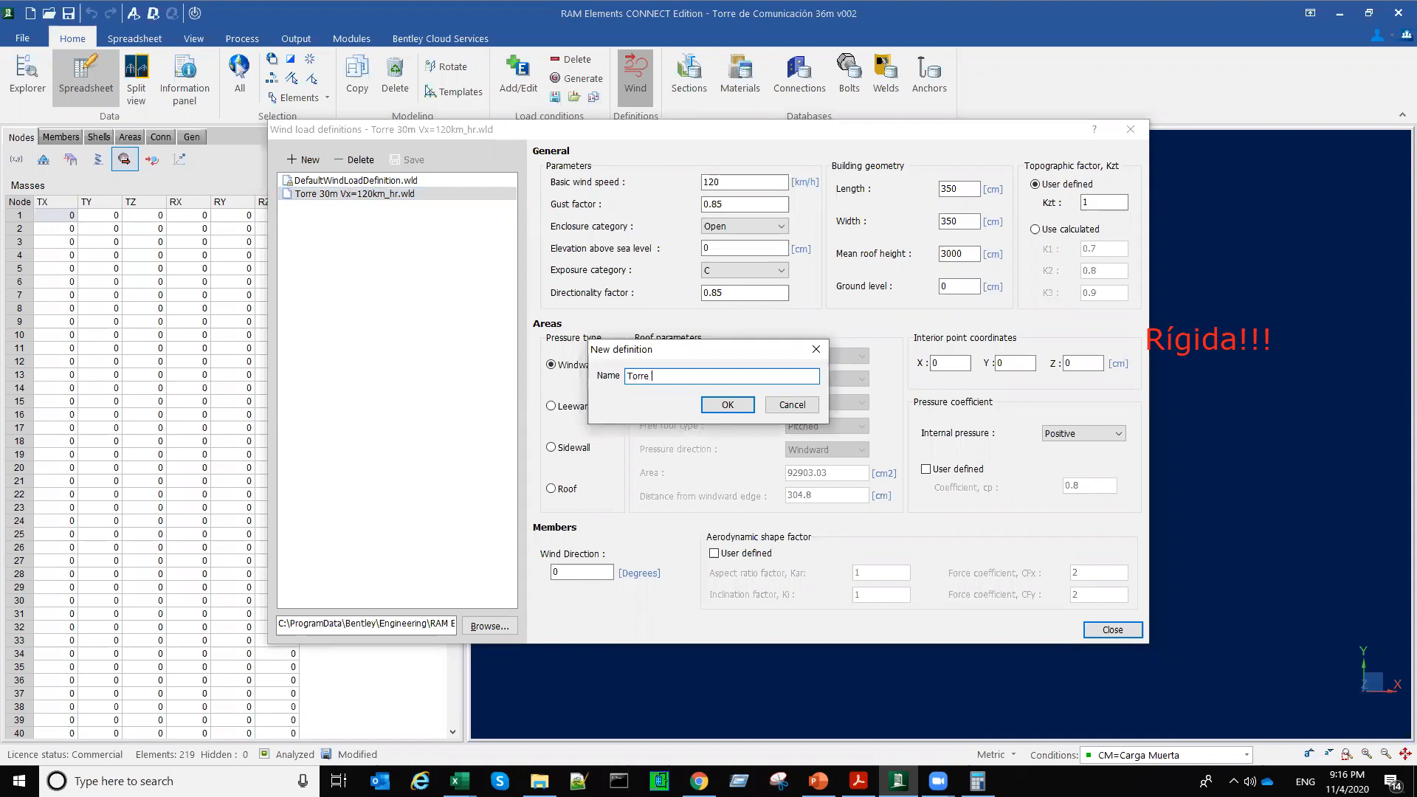
type(" 30 Vz=120km_hr")
left_click(729, 406)
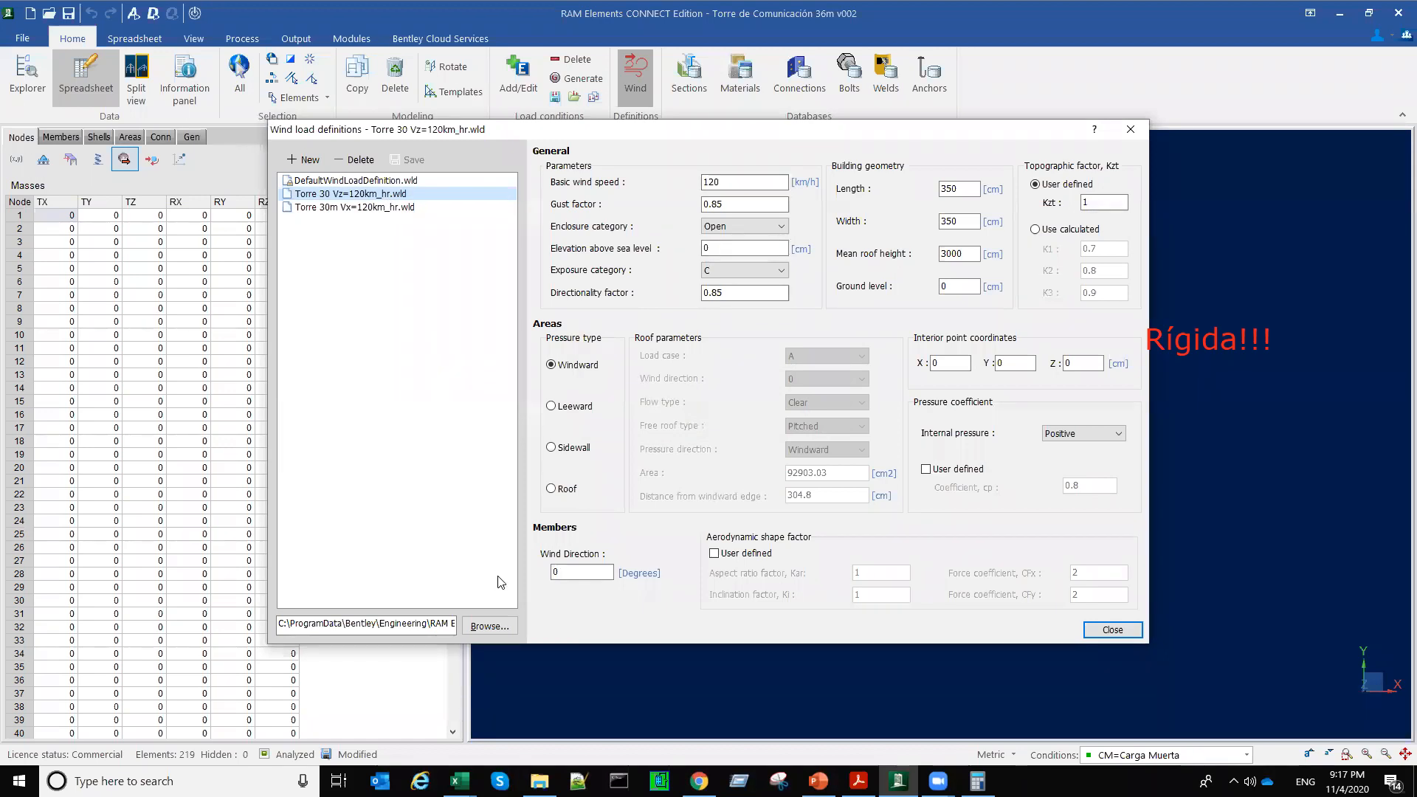
double_click(557, 572)
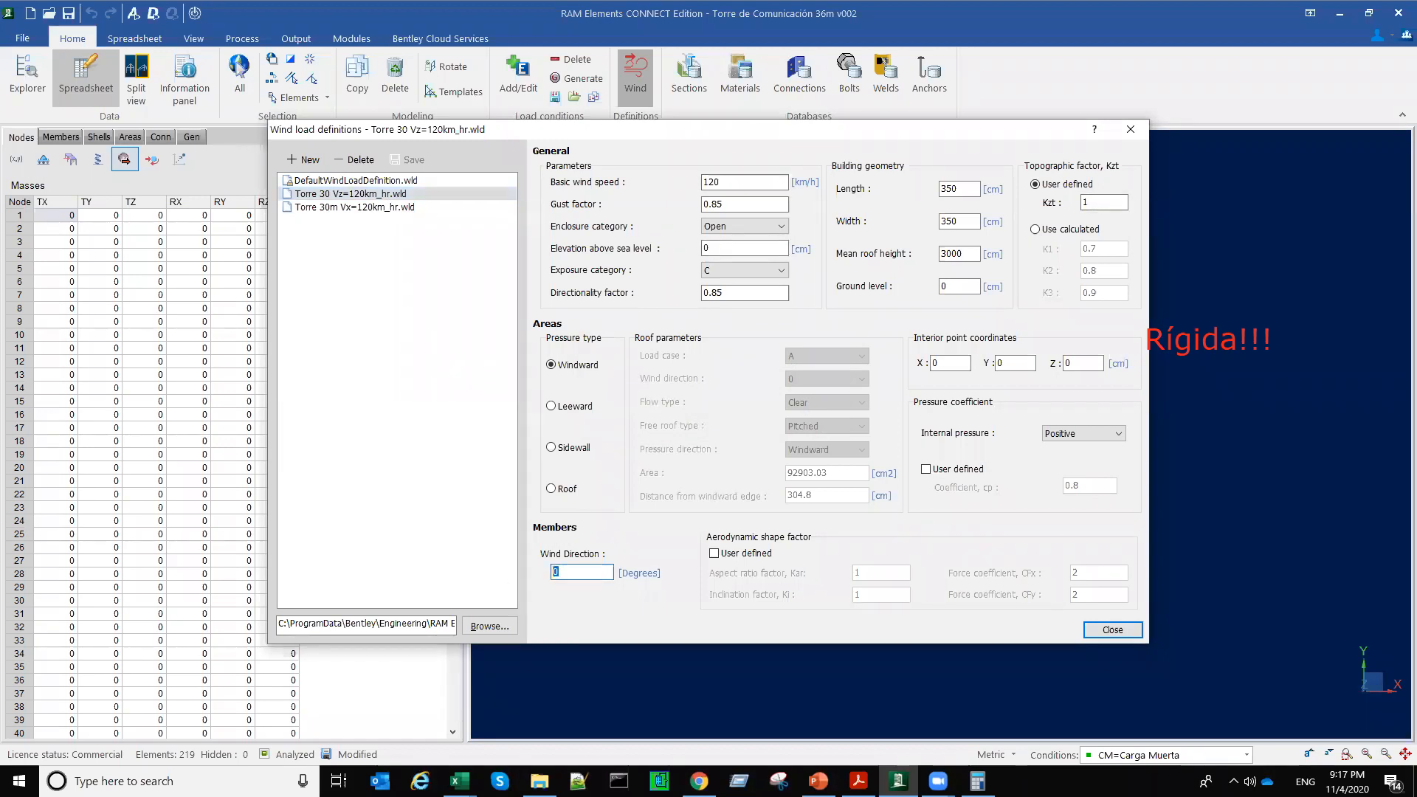
type("90")
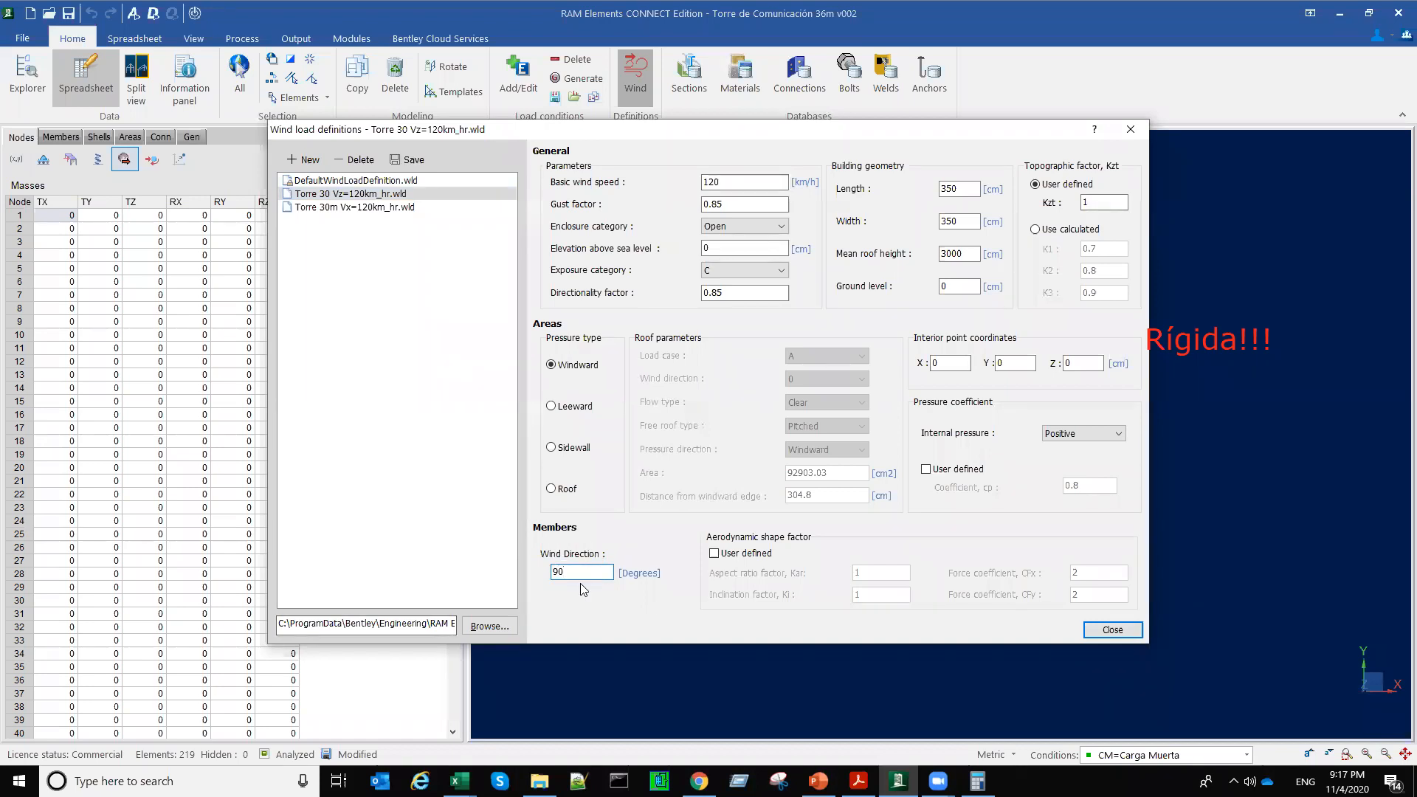
Step: Open the help on wind load definitions, read the criteria and building geometry descriptions, then close it
left_click(1097, 130)
left_click(578, 411)
left_click_drag(879, 414, 1051, 696)
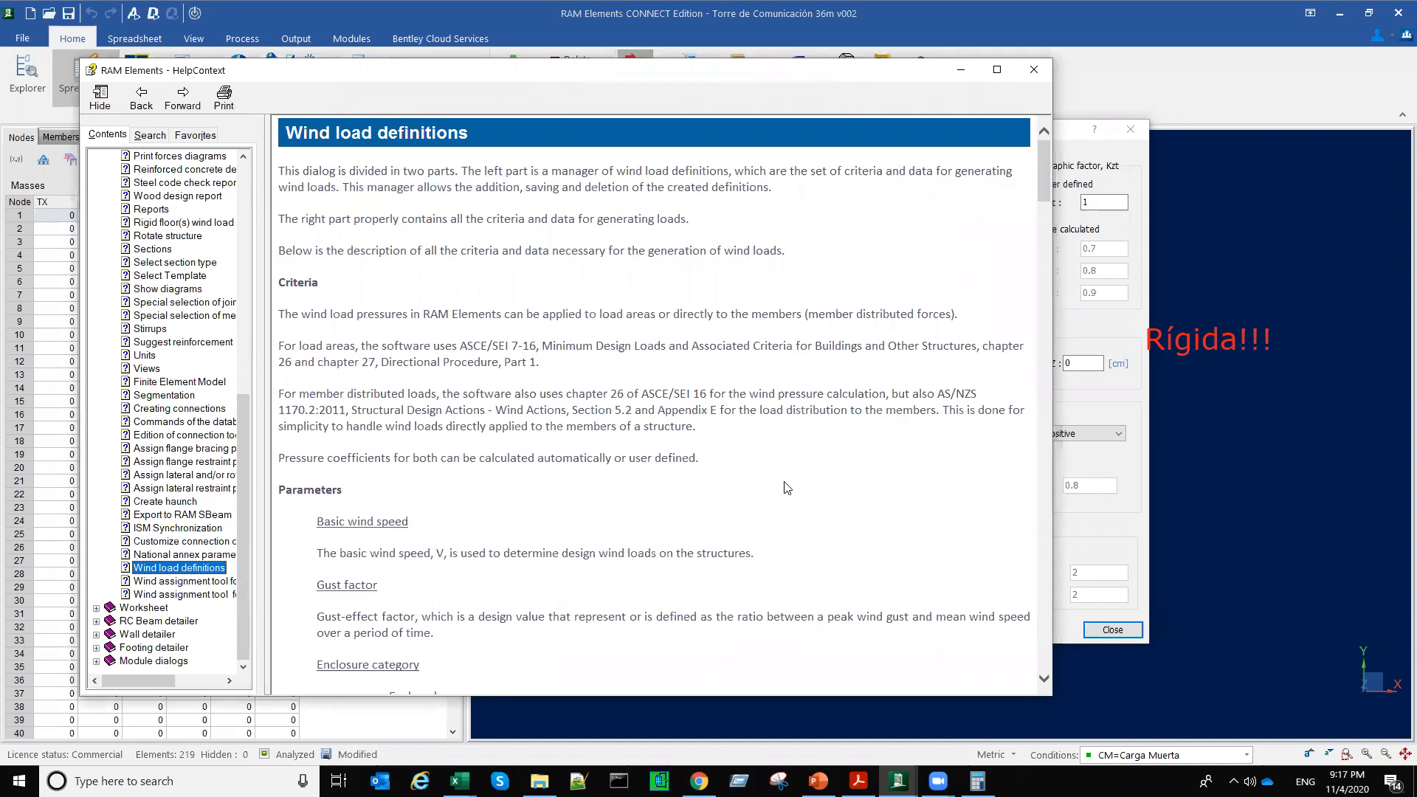
scroll(786, 487, "down", 5)
scroll(787, 488, "down", 5)
scroll(783, 472, "up", 5)
scroll(783, 471, "down", 7)
scroll(782, 471, "down", 15)
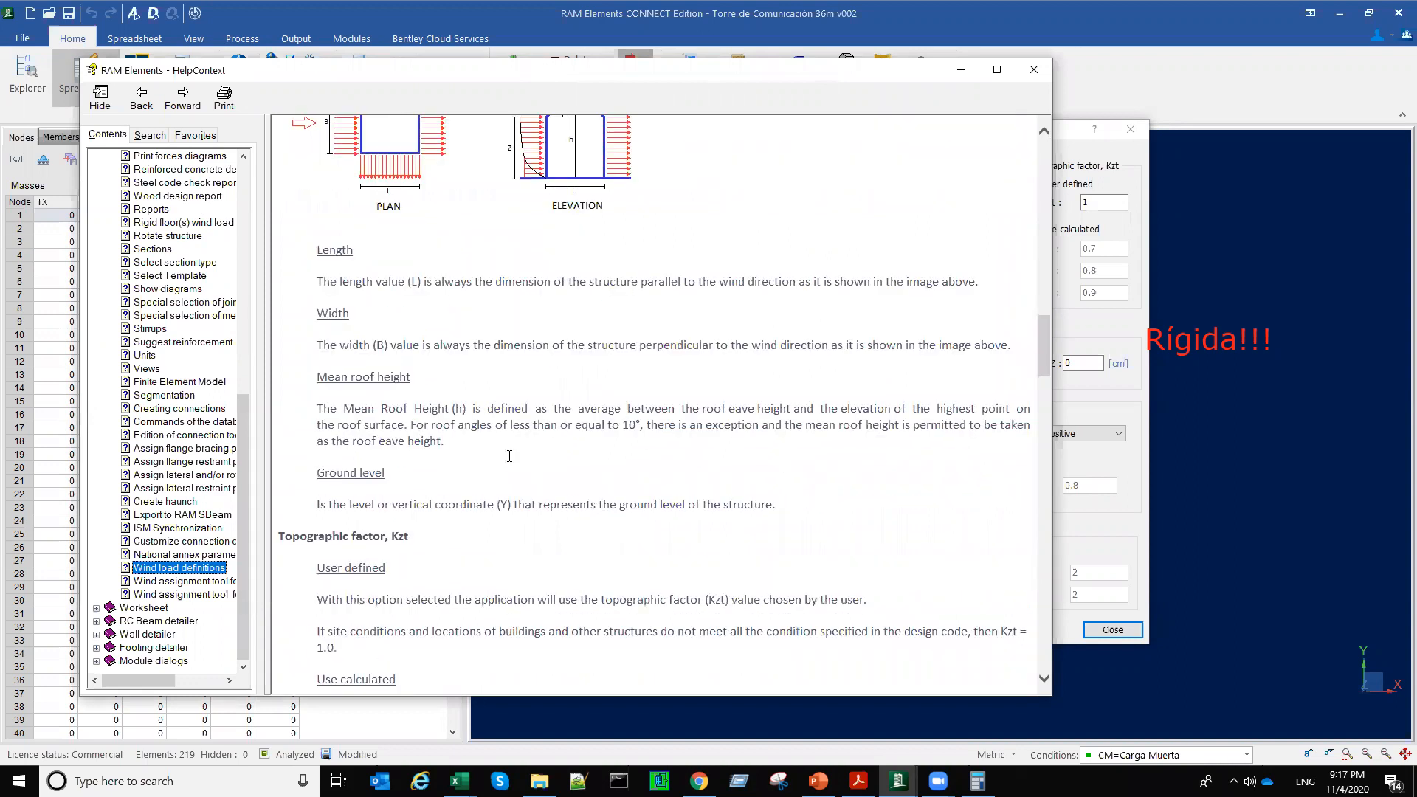
scroll(510, 455, "down", 20)
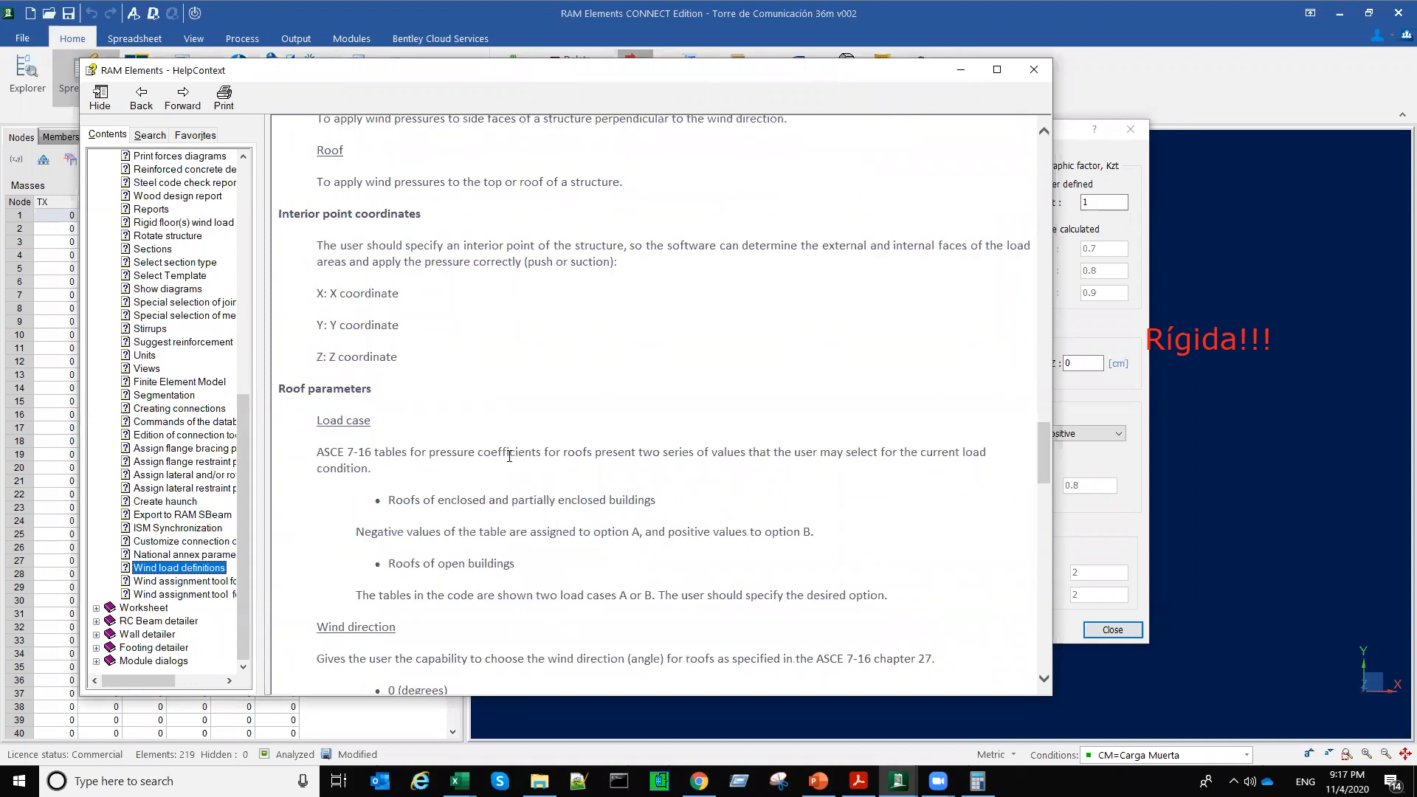
left_click(1036, 68)
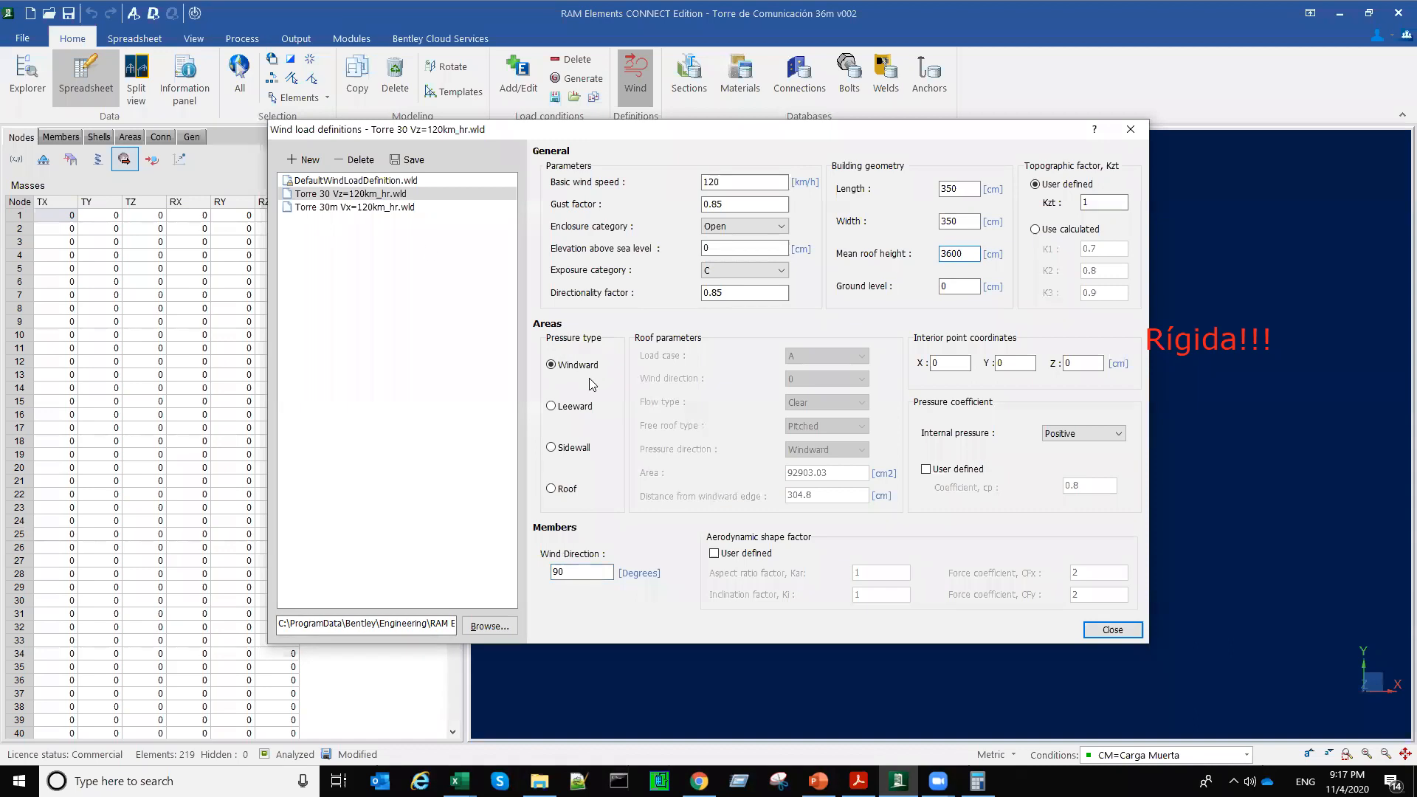
Step: Set the mean roof height to 3600 cm in both Torre 30 Vz=120km_hr.wld and Torre 30m Vx=120km_hr.wld, saving each definition
left_click(398, 159)
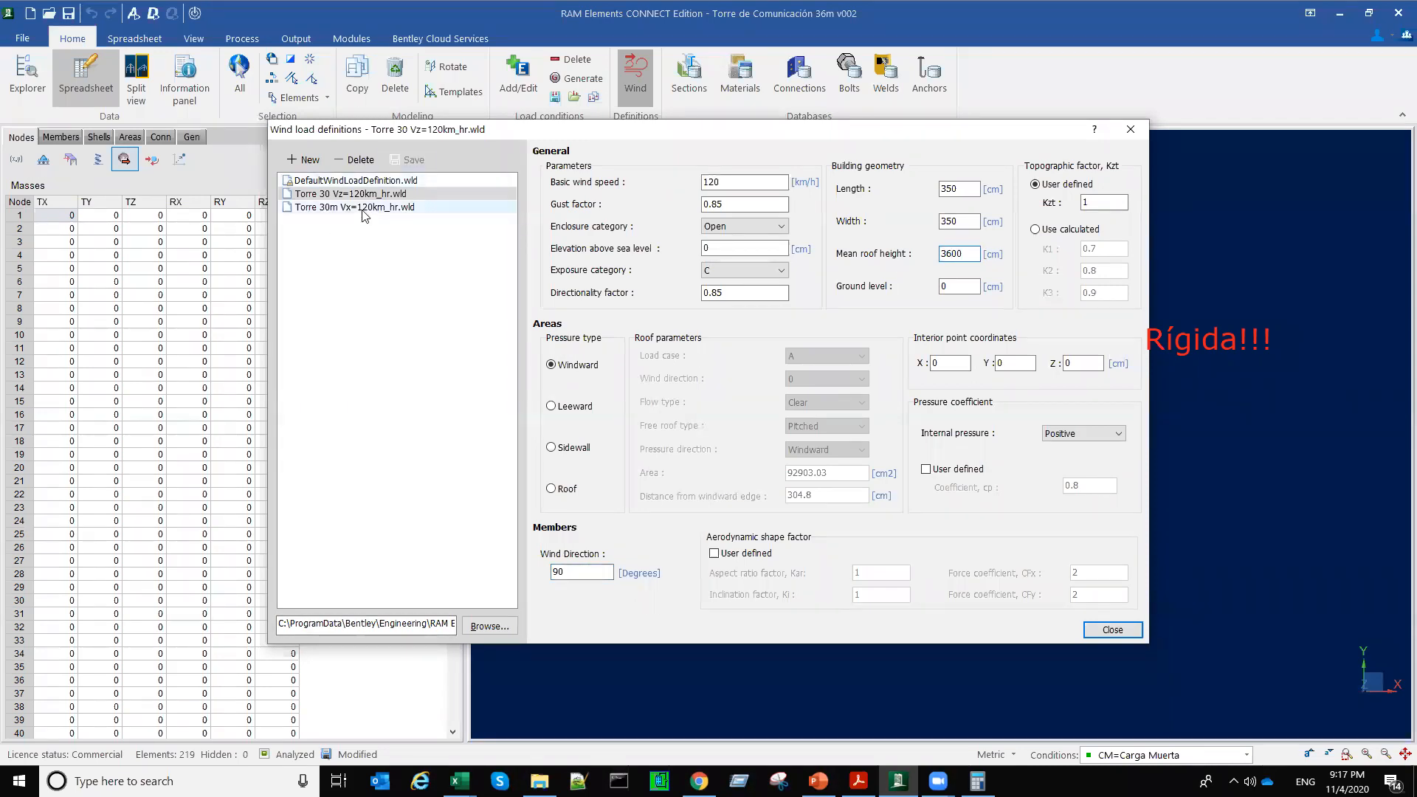
left_click(361, 208)
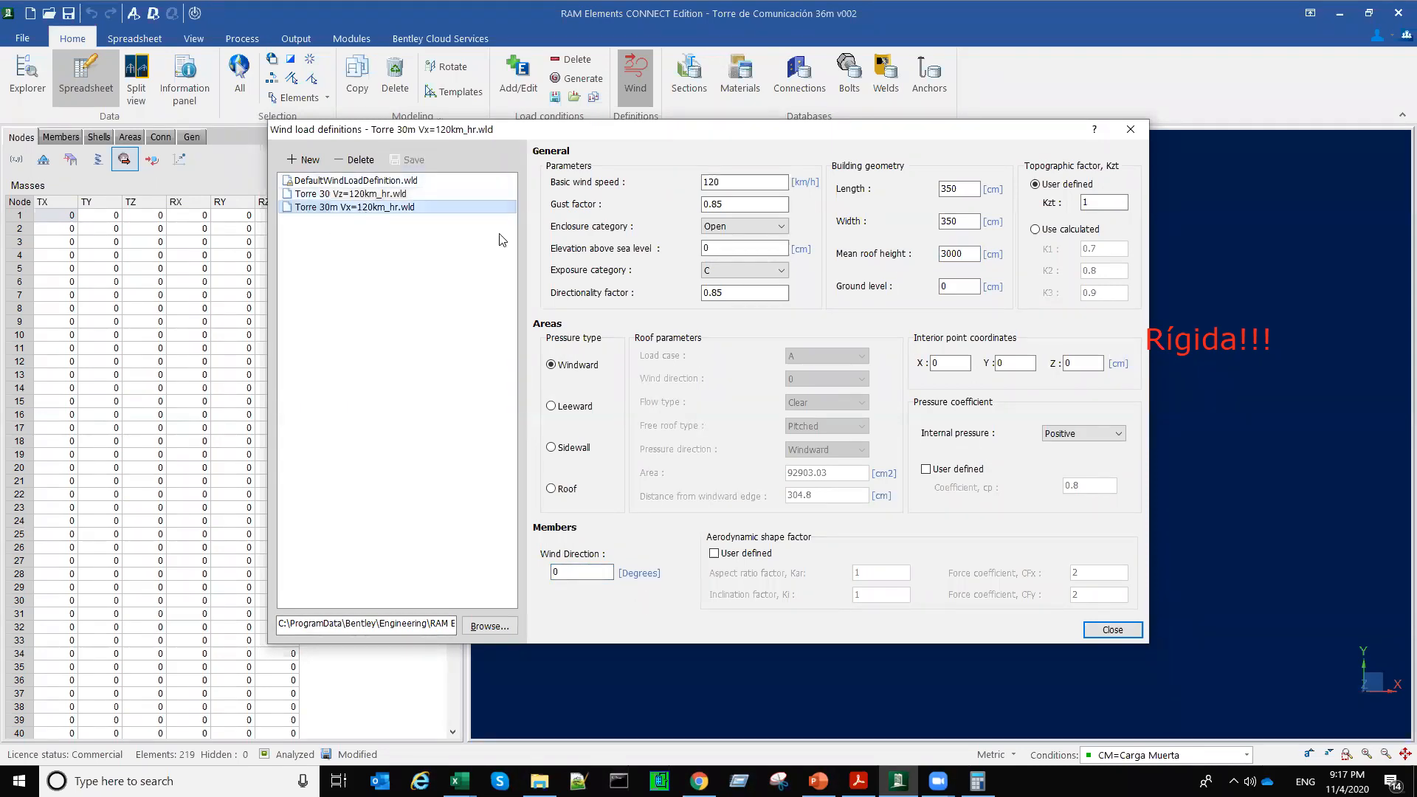
left_click(952, 254)
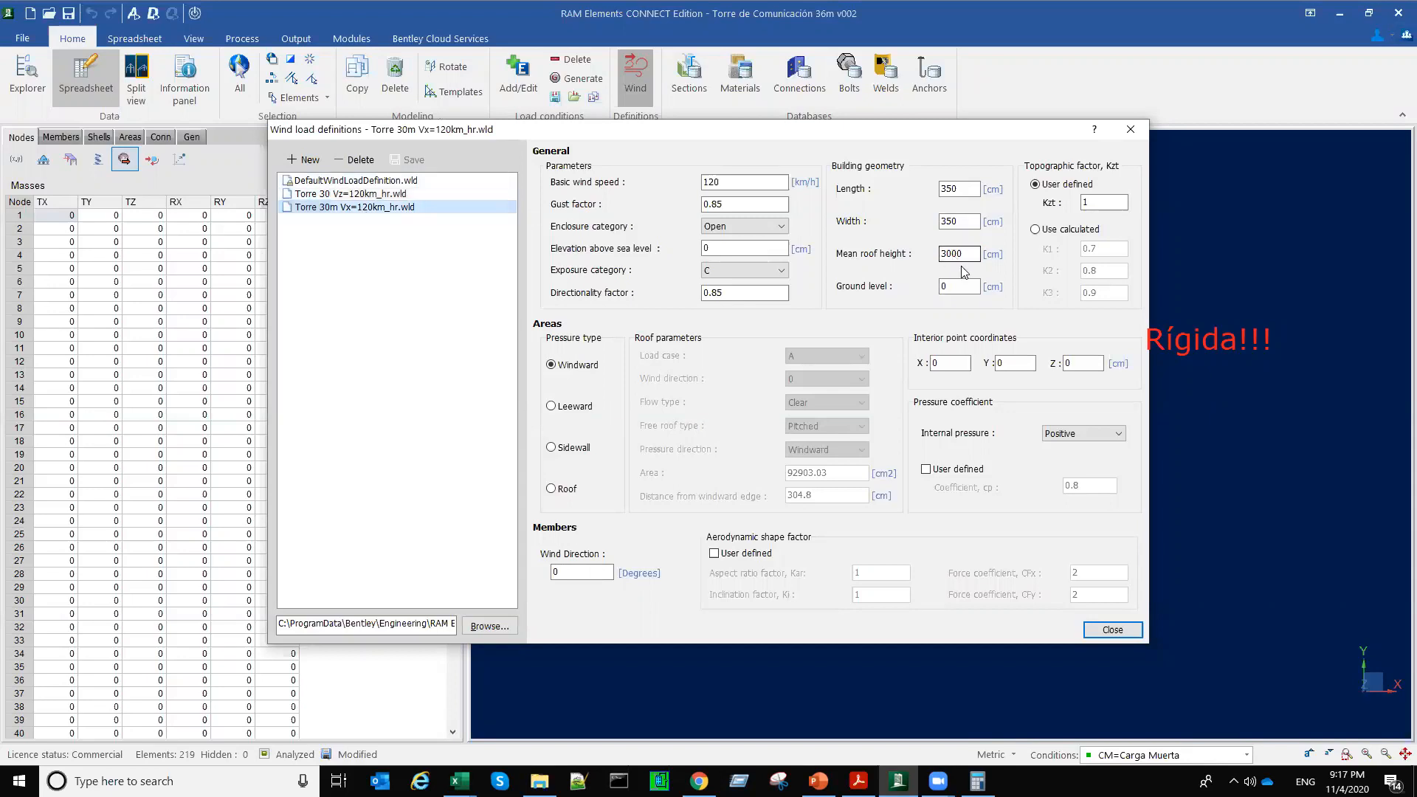
key("BackSpace")
type("6")
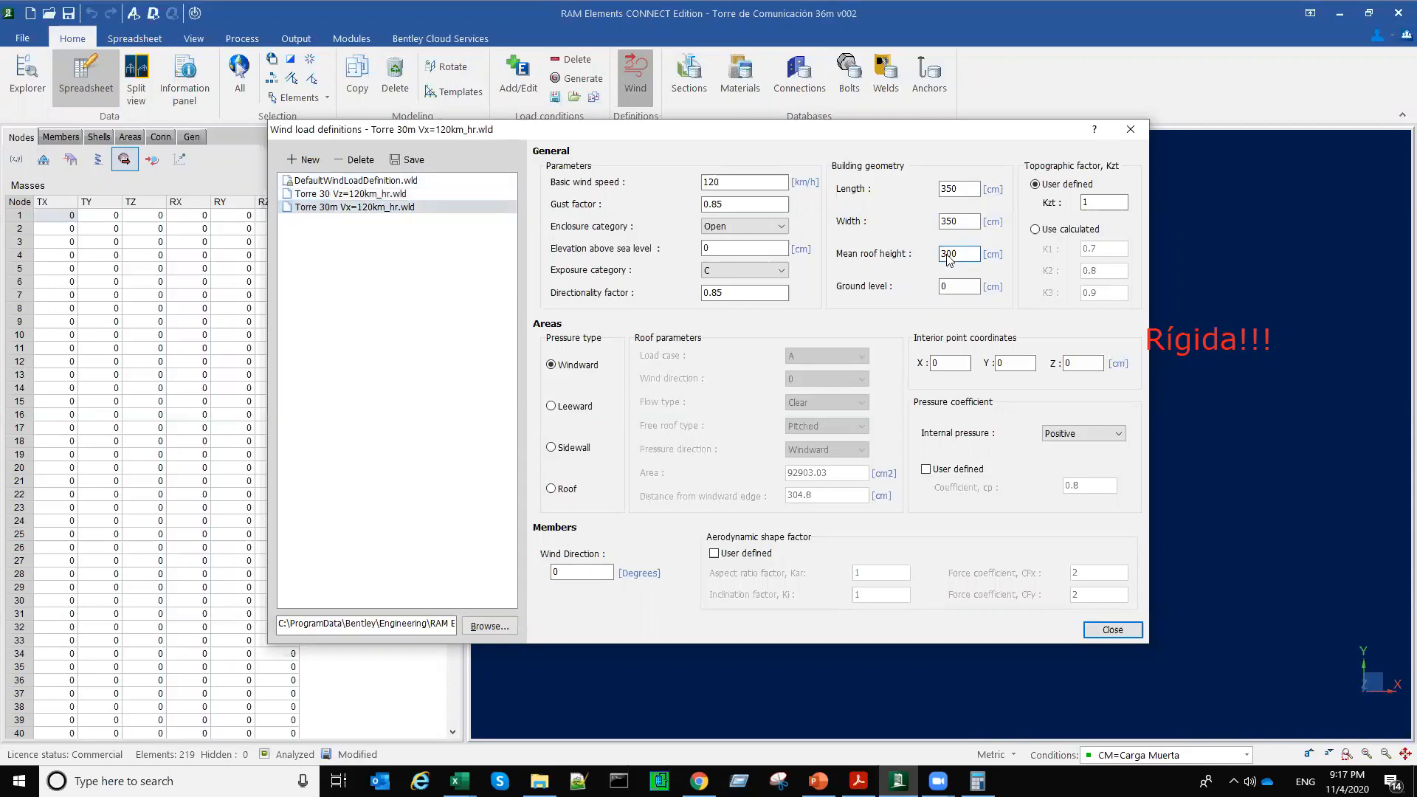
Step: Compare the parameters of the Vz and Vx wind load definitions by switching between them
left_click(401, 194)
left_click(399, 209)
left_click(398, 196)
left_click(398, 209)
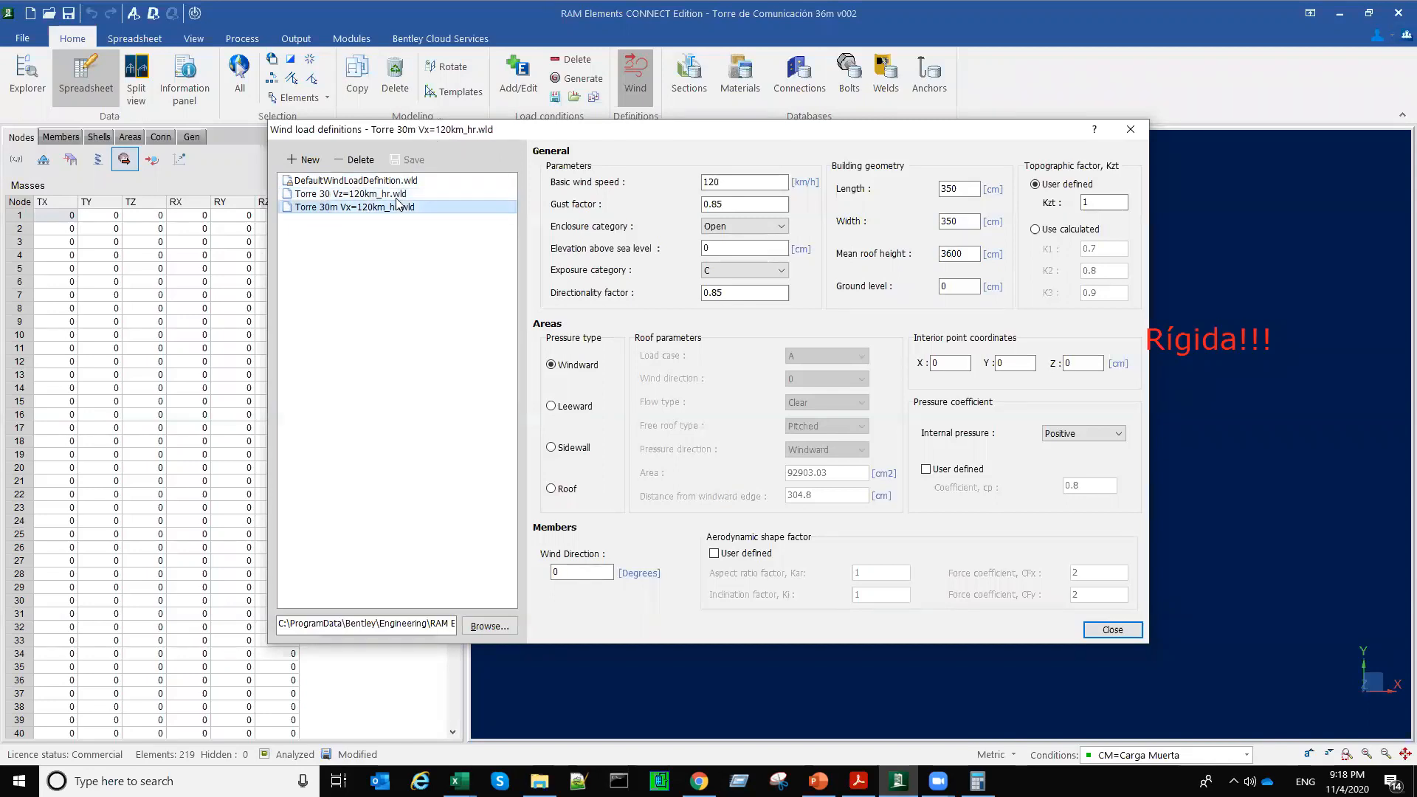
Step: Recheck the Torre 30 Vz=120km_hr definition against Torre 30m Vx=120km_hr and close the wind load definitions
left_click(398, 194)
left_click(396, 206)
left_click(395, 195)
left_click(396, 207)
left_click(393, 195)
left_click(391, 205)
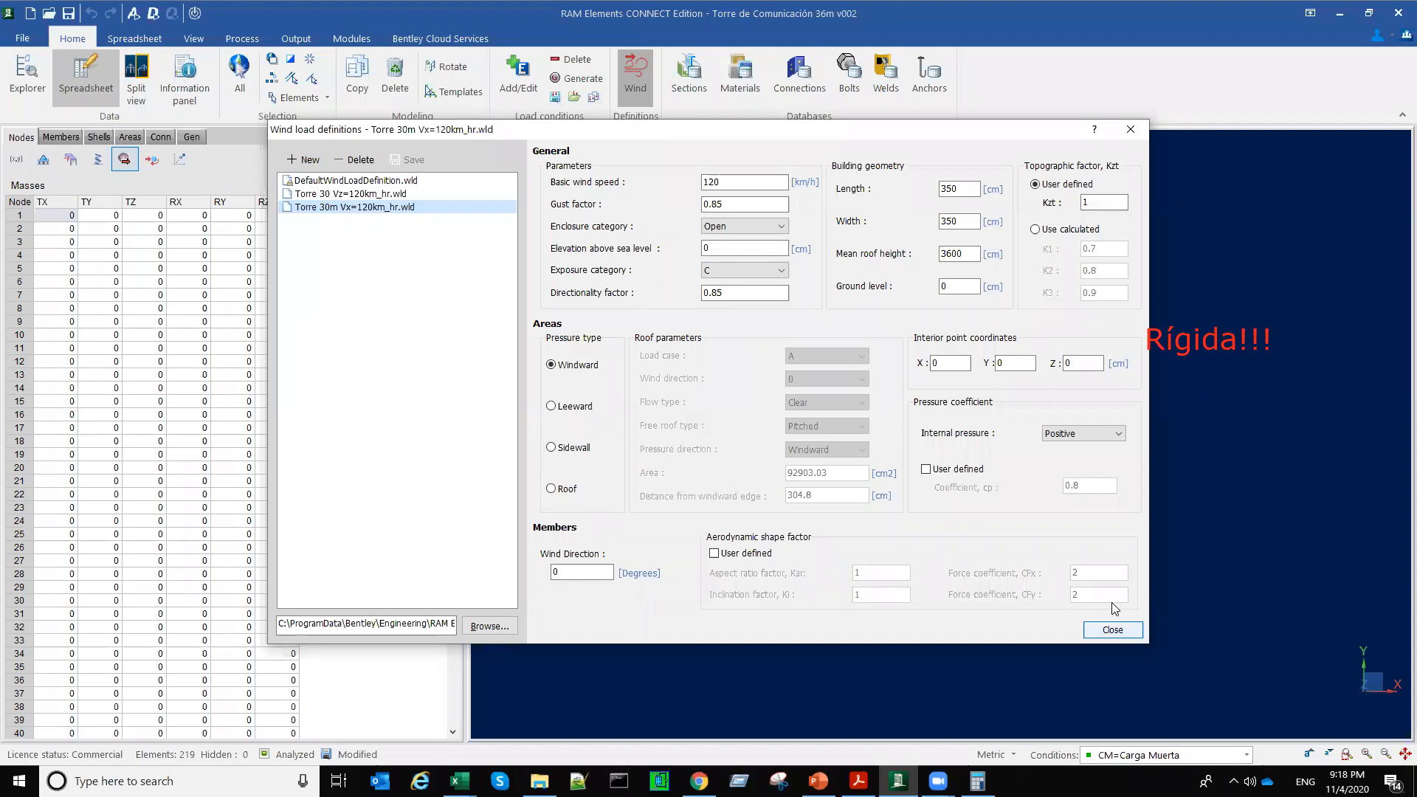
left_click(1112, 630)
Step: Add two new load cases with the IDs Vx and Vz to the load conditions
left_click(525, 87)
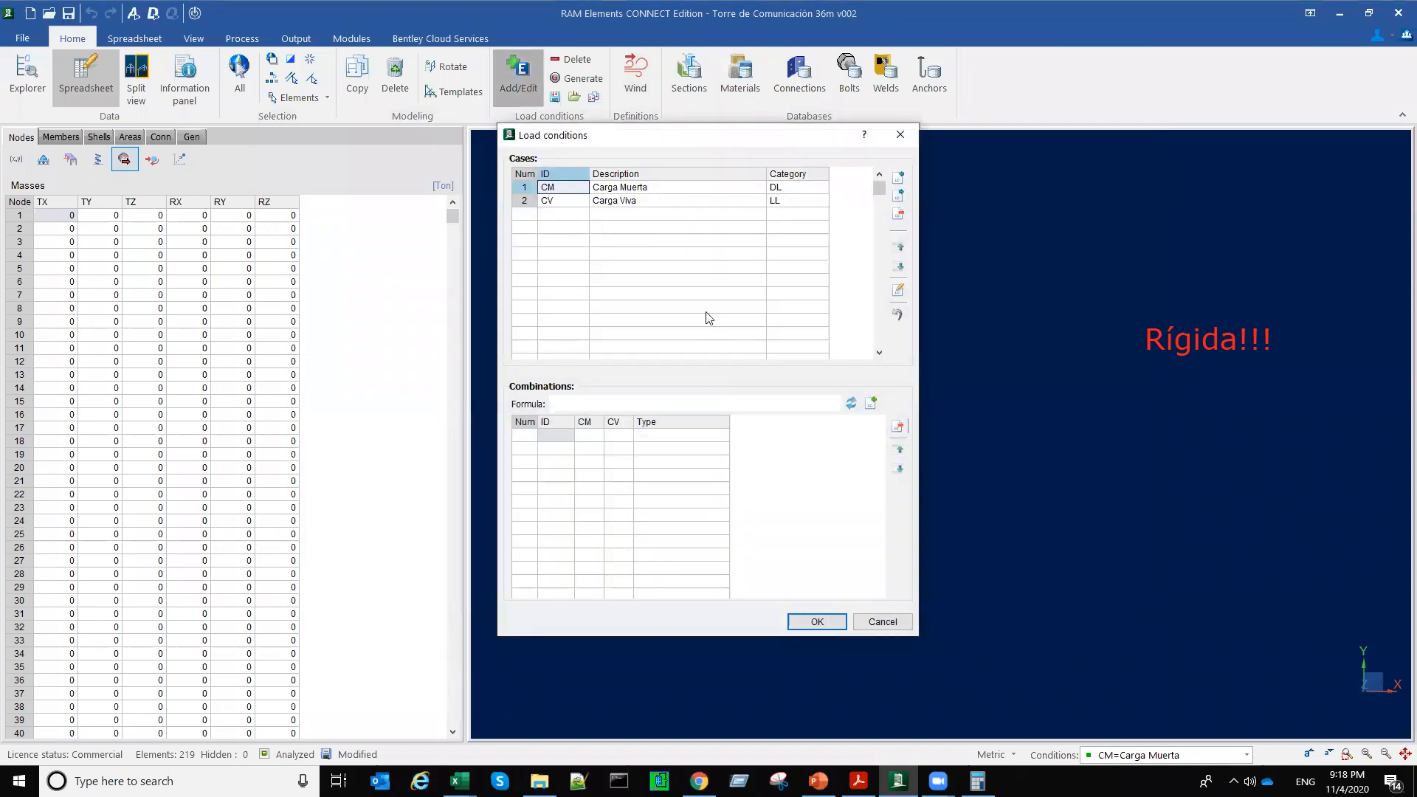
left_click(568, 215)
type("Vz")
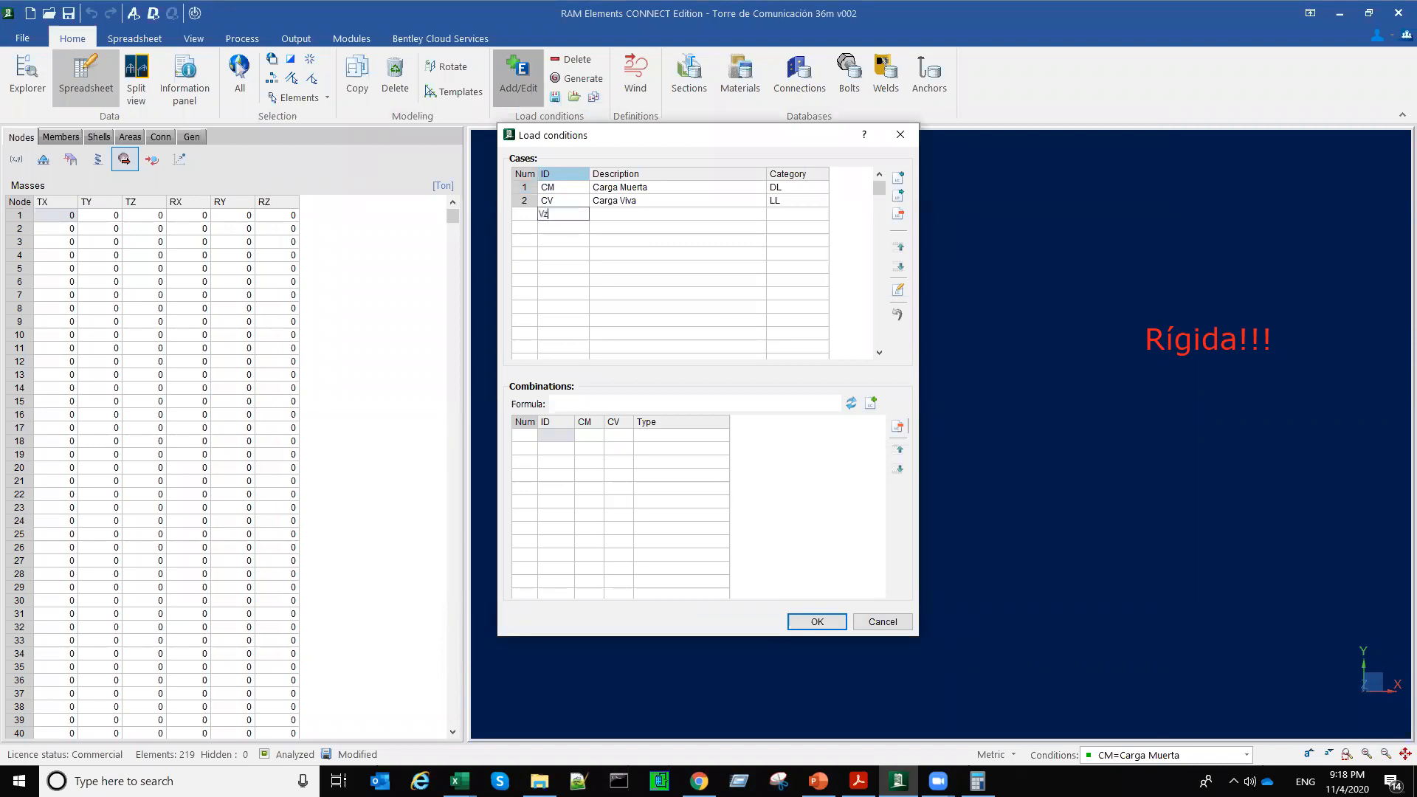
key("BackSpace")
type("x")
key("Return")
type("Vz")
key("Up")
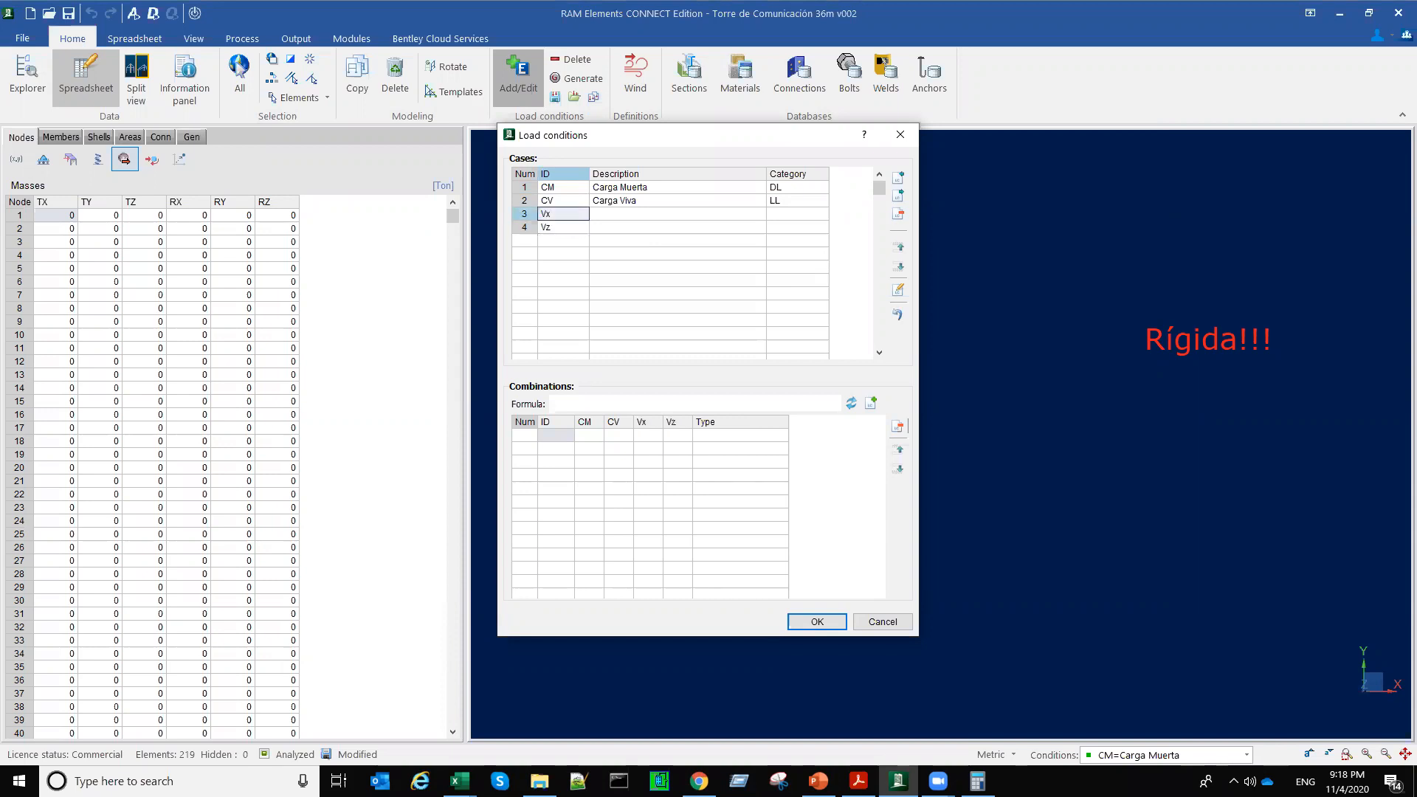
Step: Describe load case Vx as Viento en X and load case Vz as Viento en Z
key("Right")
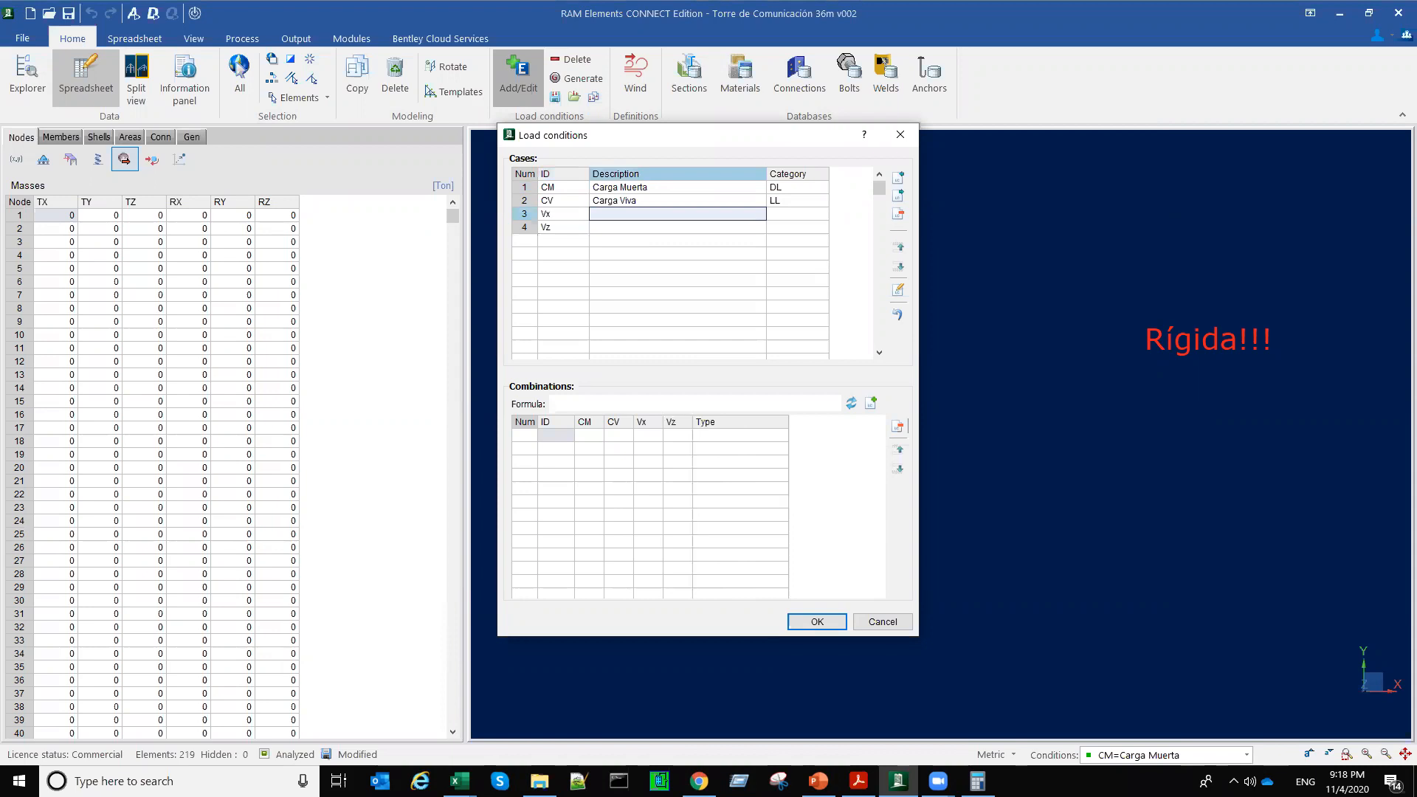
type("Viento en X")
key("Return")
type("Viento en Z")
key("Return")
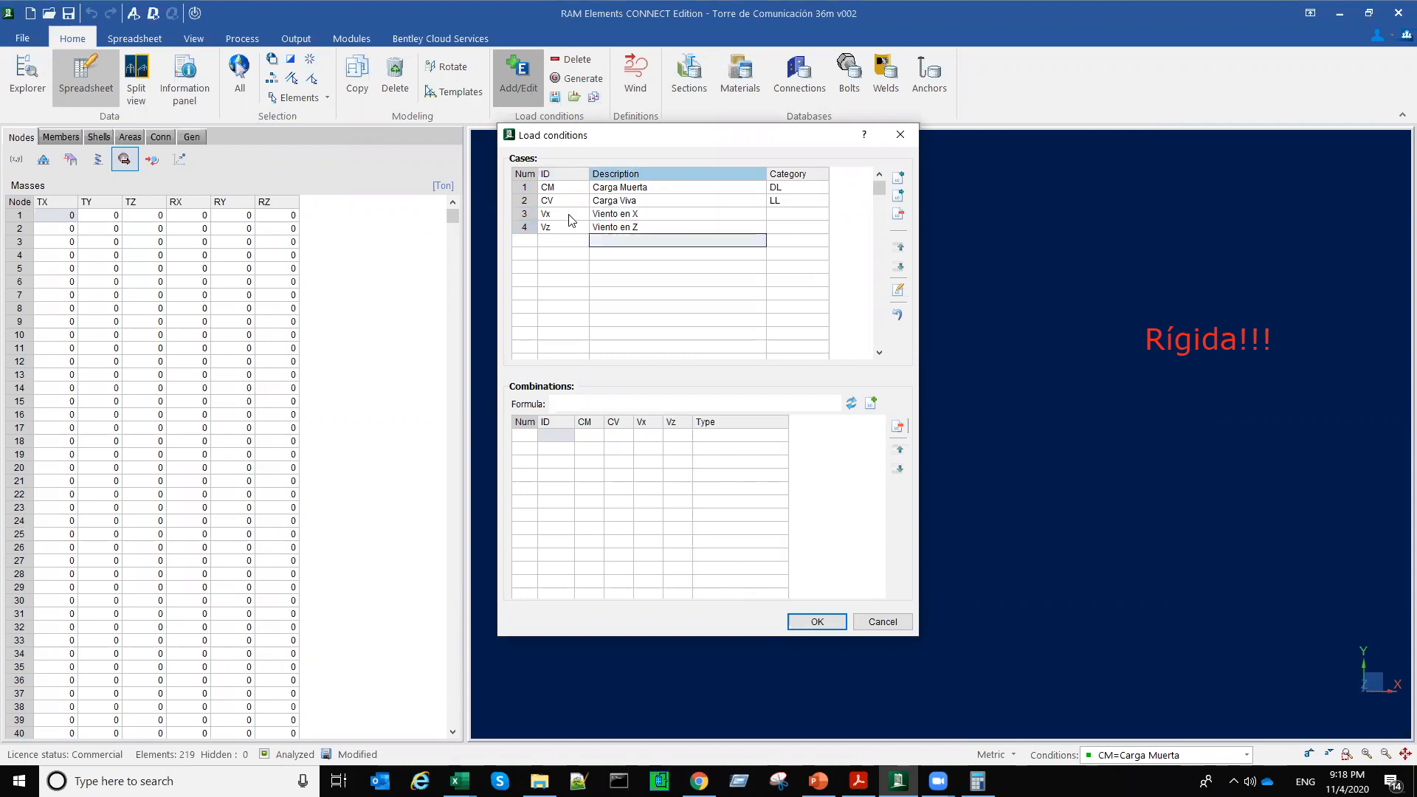
Step: Set the category of load cases Vx and Vz to WIND, and accept the load conditions and the loss of analysis results
key("Up")
key("Right")
key("Up")
key("F2")
key("alt+Down")
key("w")
key("Return")
key("F2")
key("w")
key("Return")
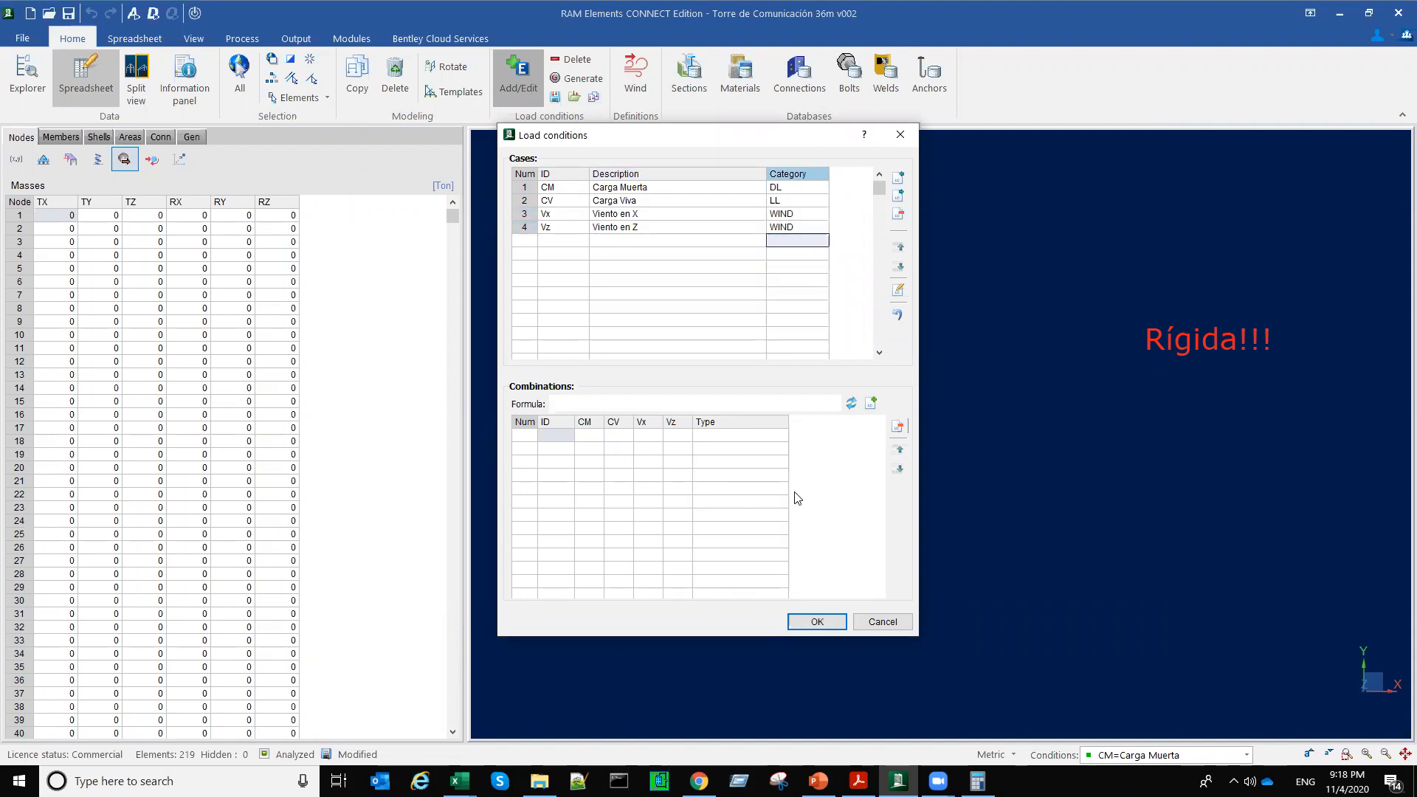
key("Return")
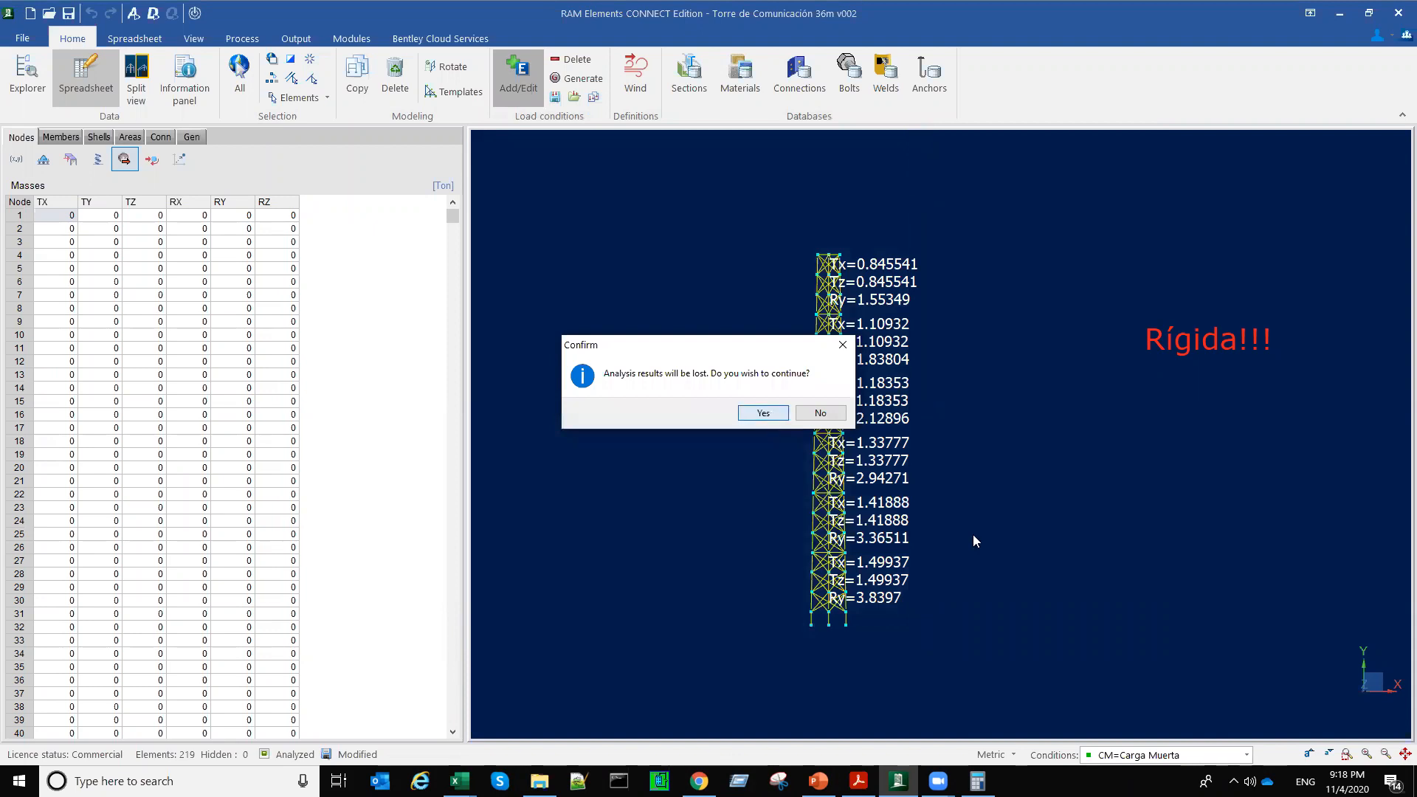
key("Return")
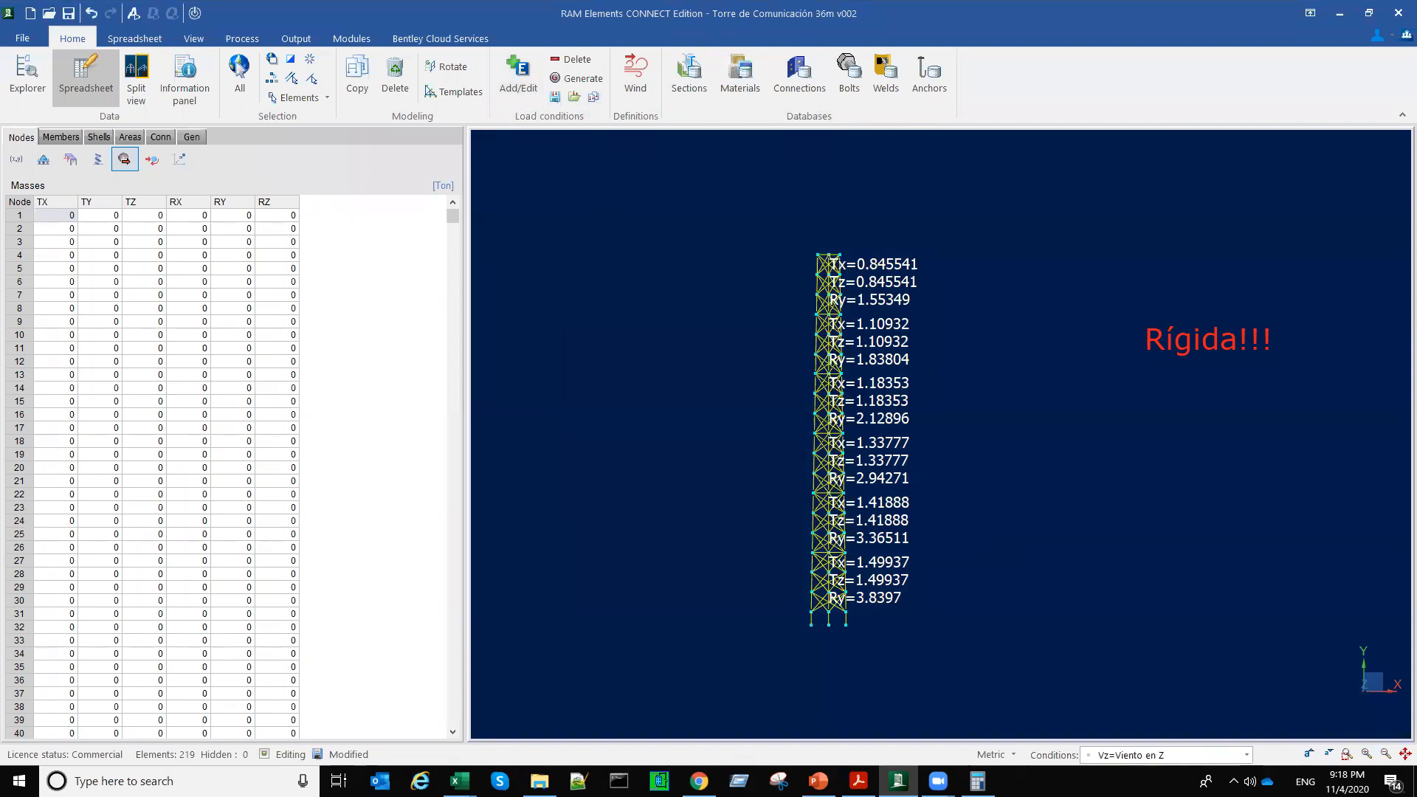
Step: Make Vx=Viento en X the active load condition and clear the mass labels from the tower view
left_click(1247, 755)
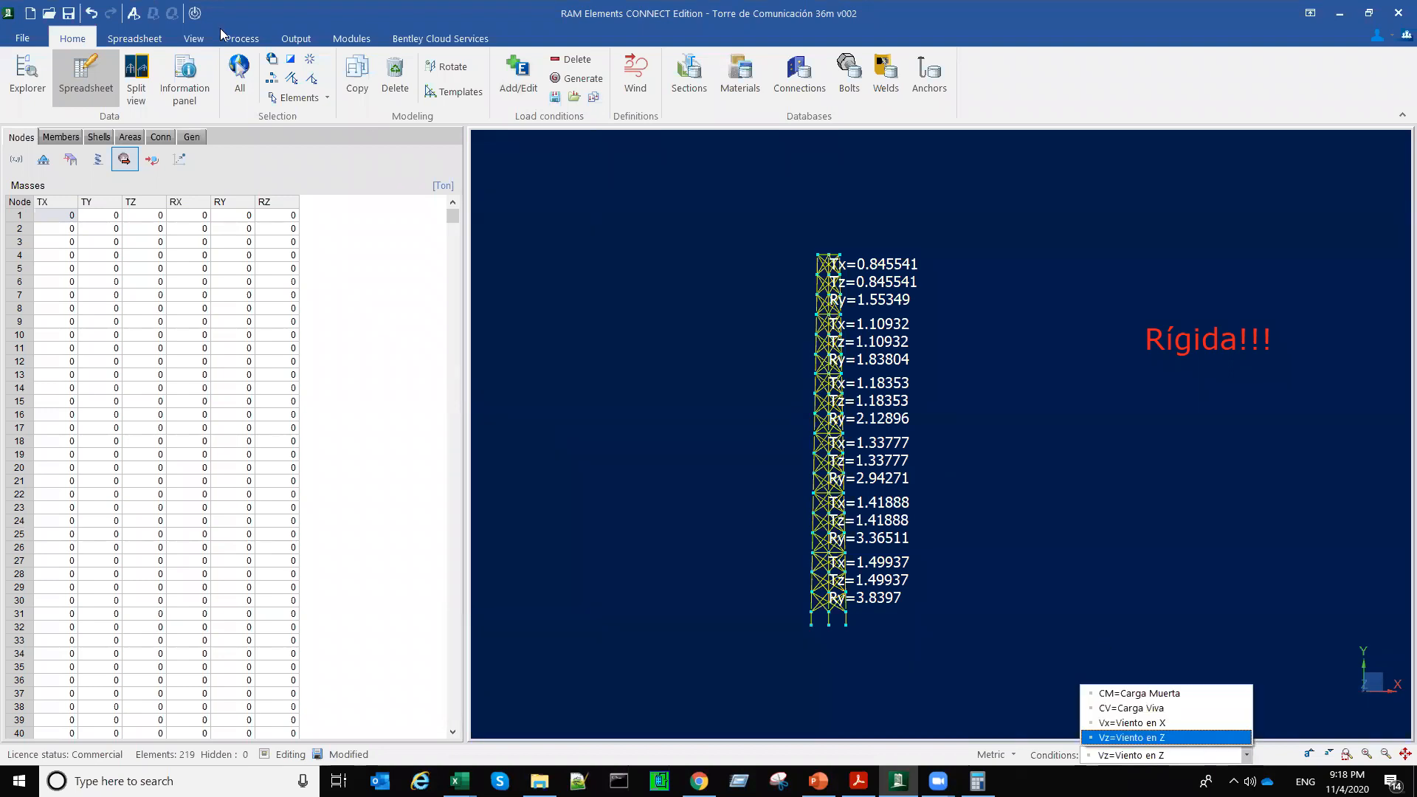
left_click(1144, 723)
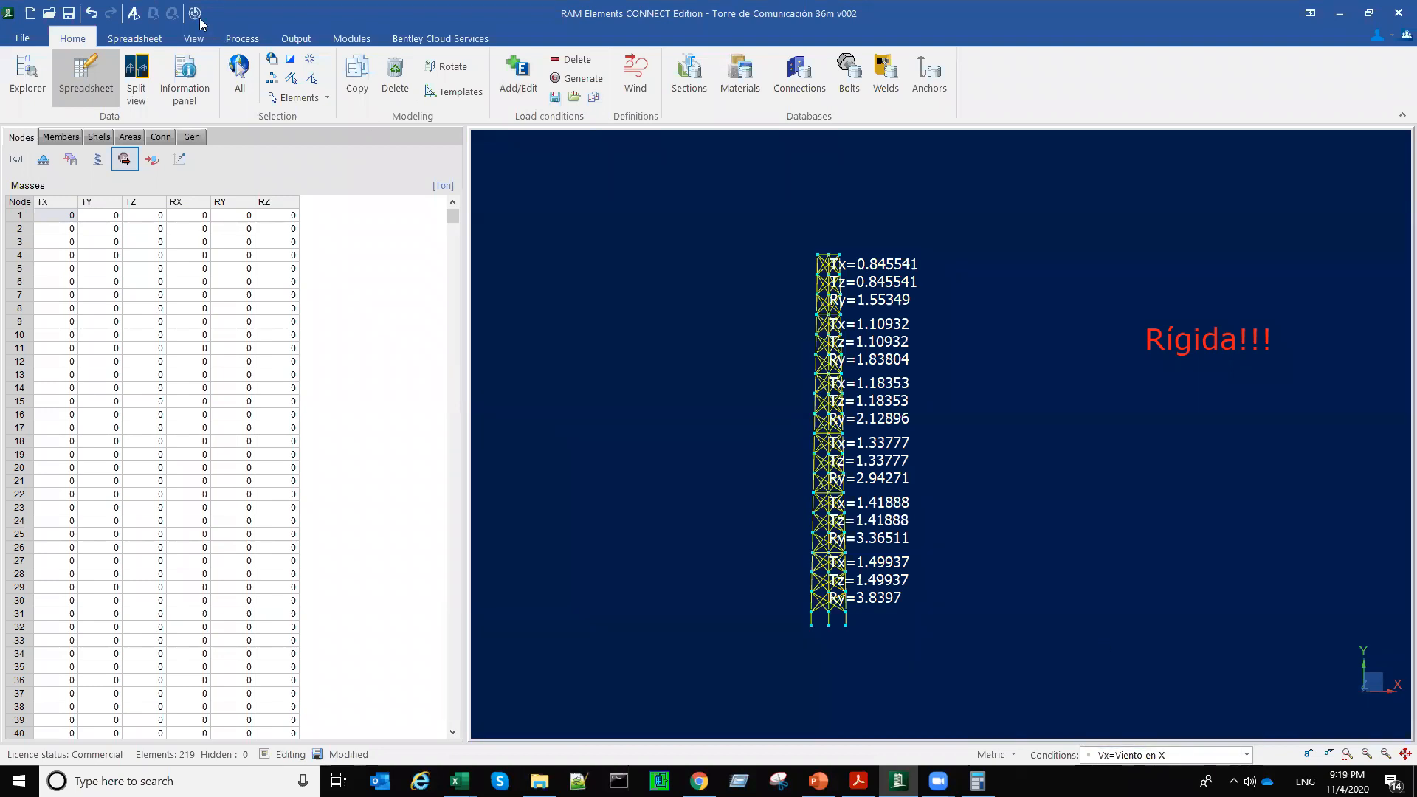
left_click(195, 14)
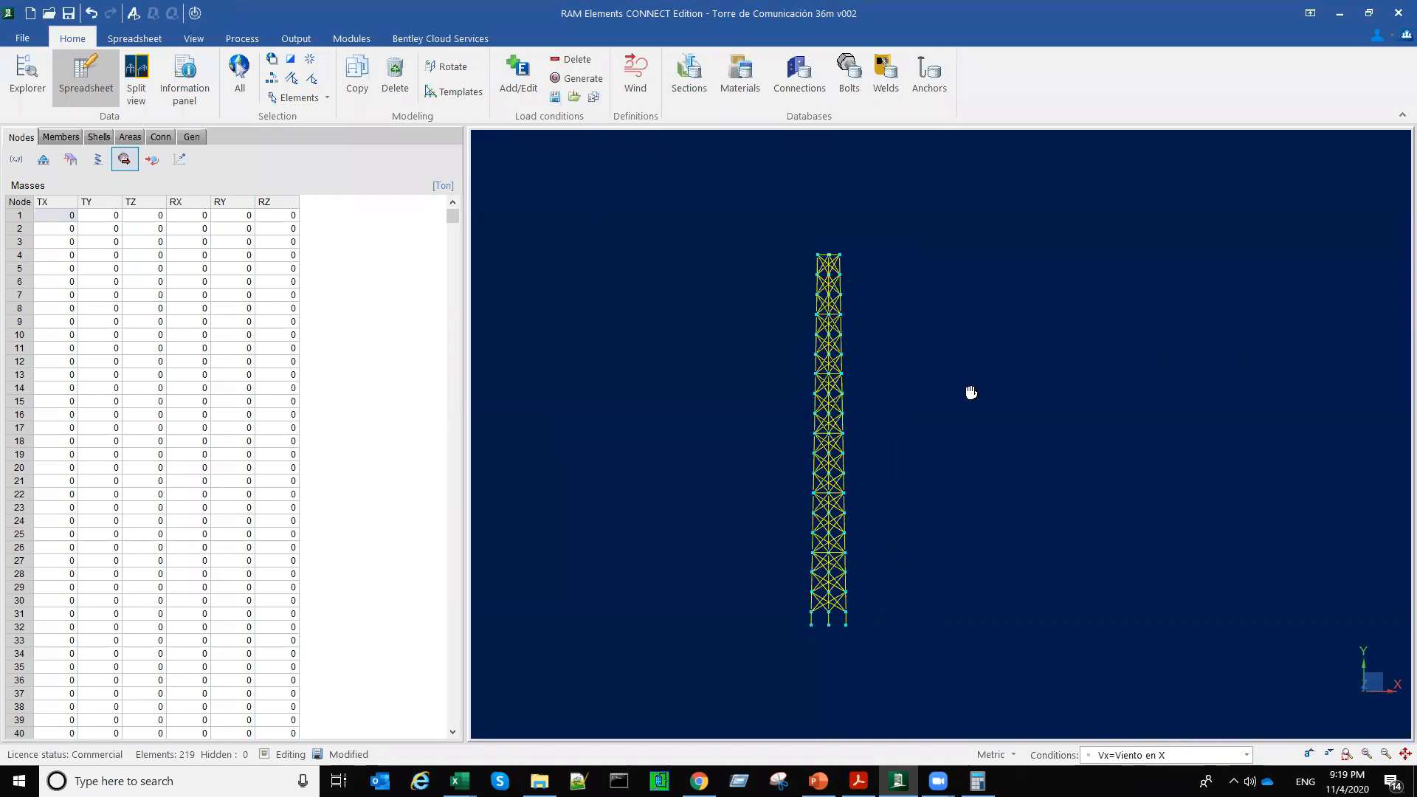
middle_click_drag(794, 284, 834, 263)
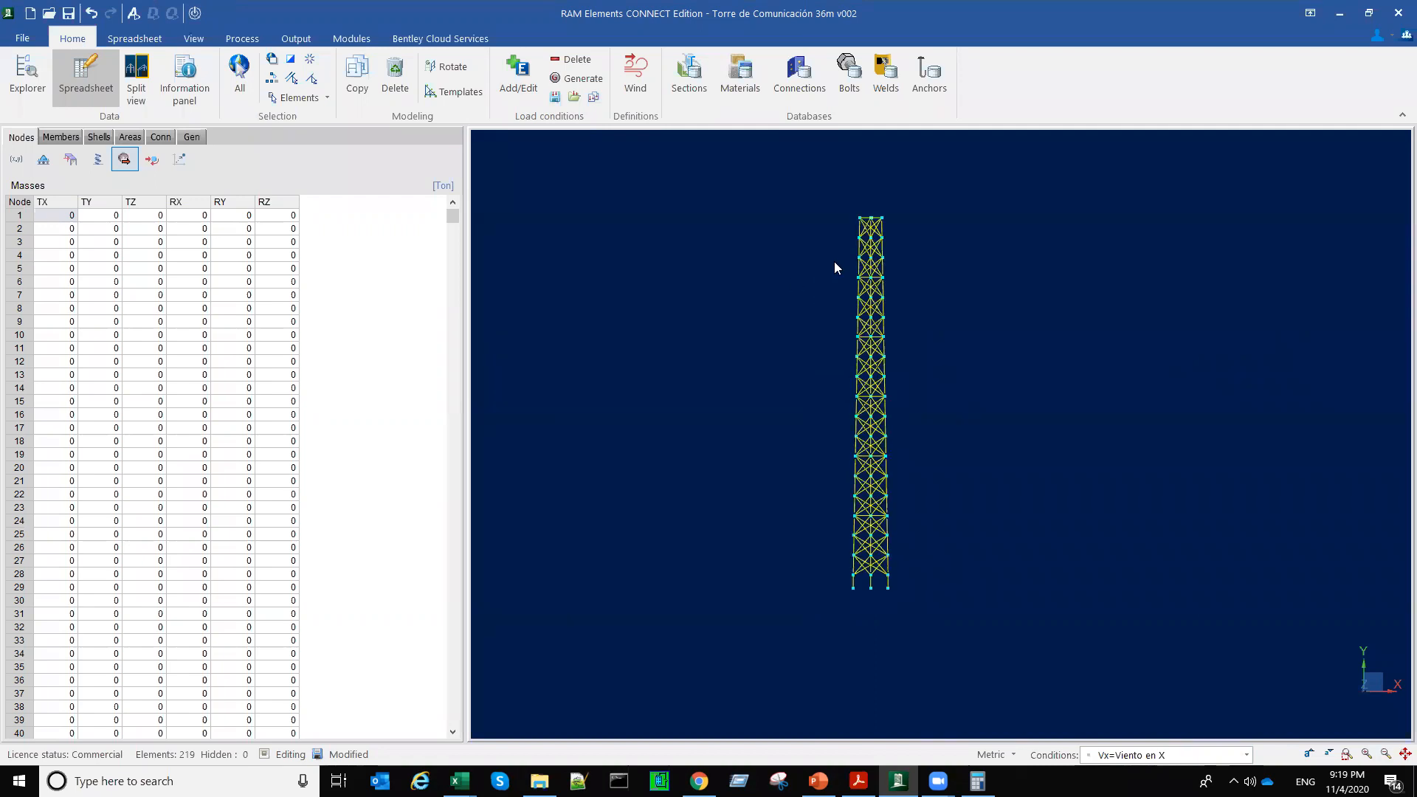
left_click(958, 583)
left_click_drag(958, 583, 956, 595)
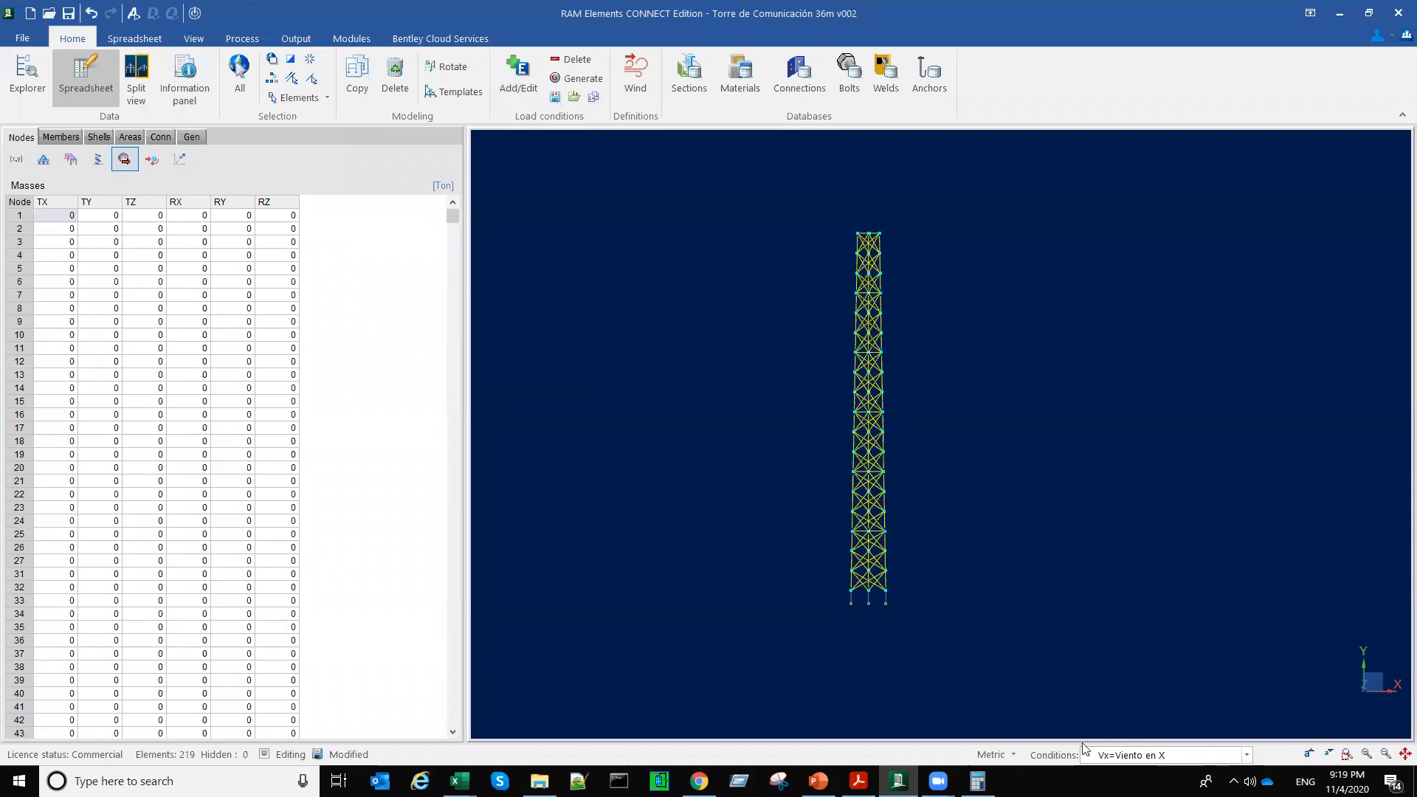
Step: Show the loads on members, check the wind load definitions table, and return to the distributed loads table
left_click(59, 137)
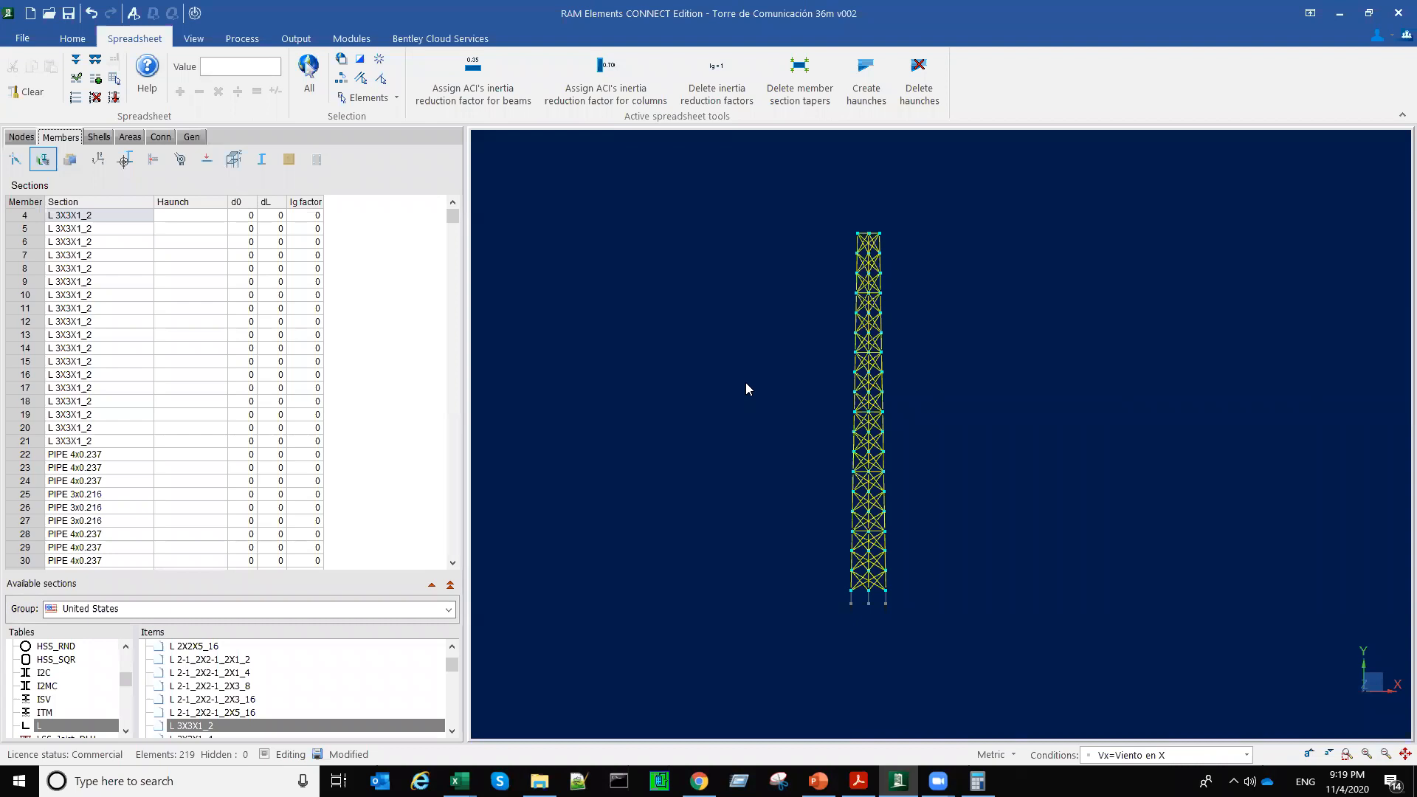
left_click(206, 163)
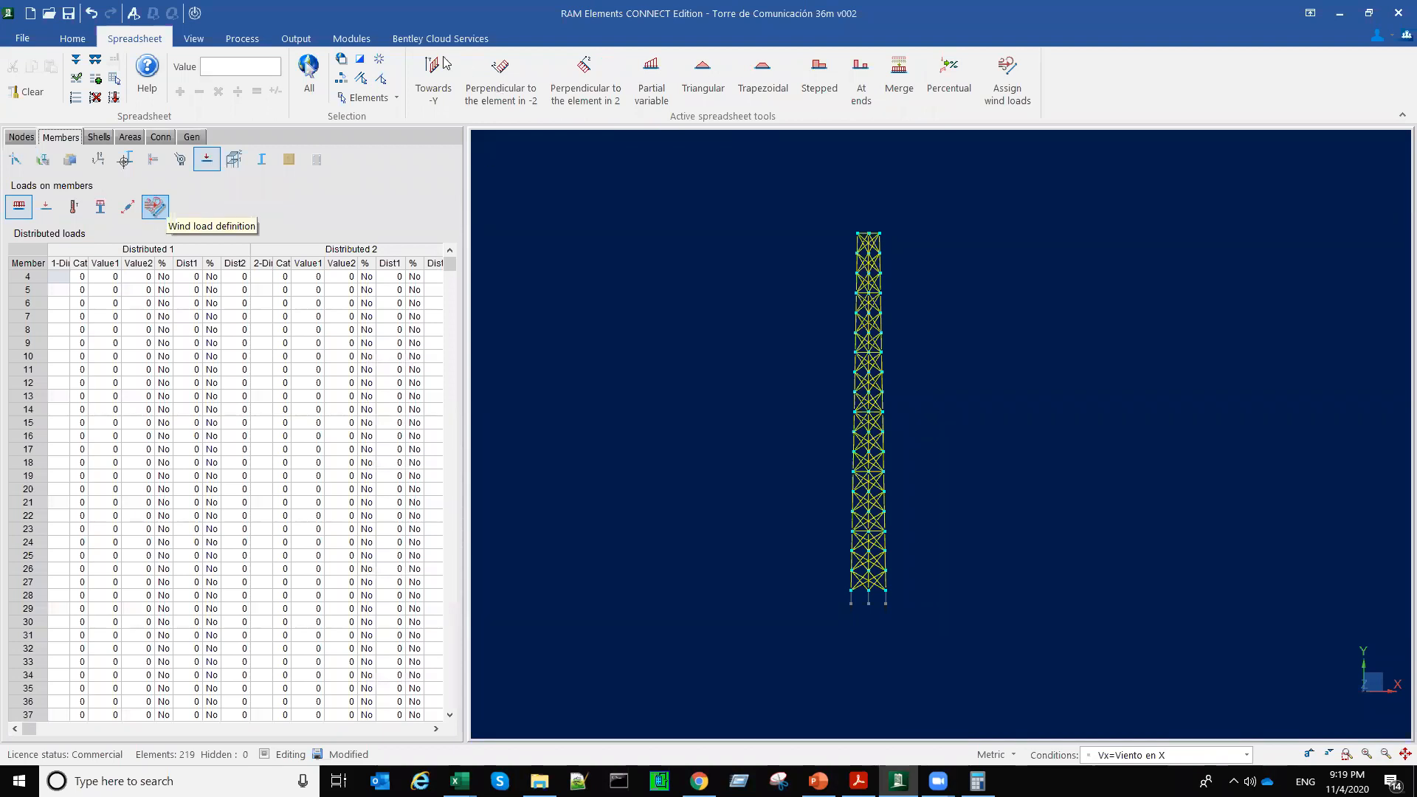
left_click(153, 208)
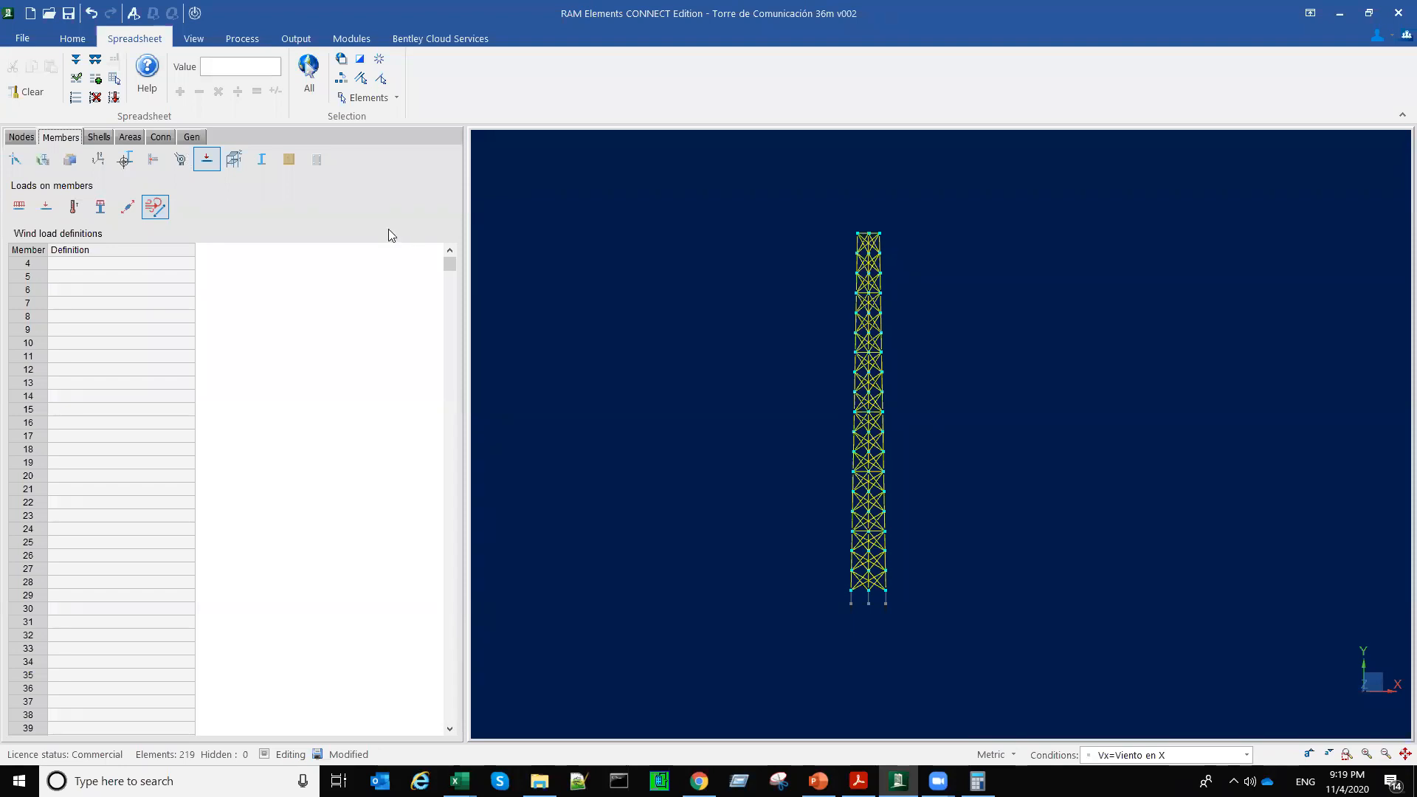
left_click(20, 209)
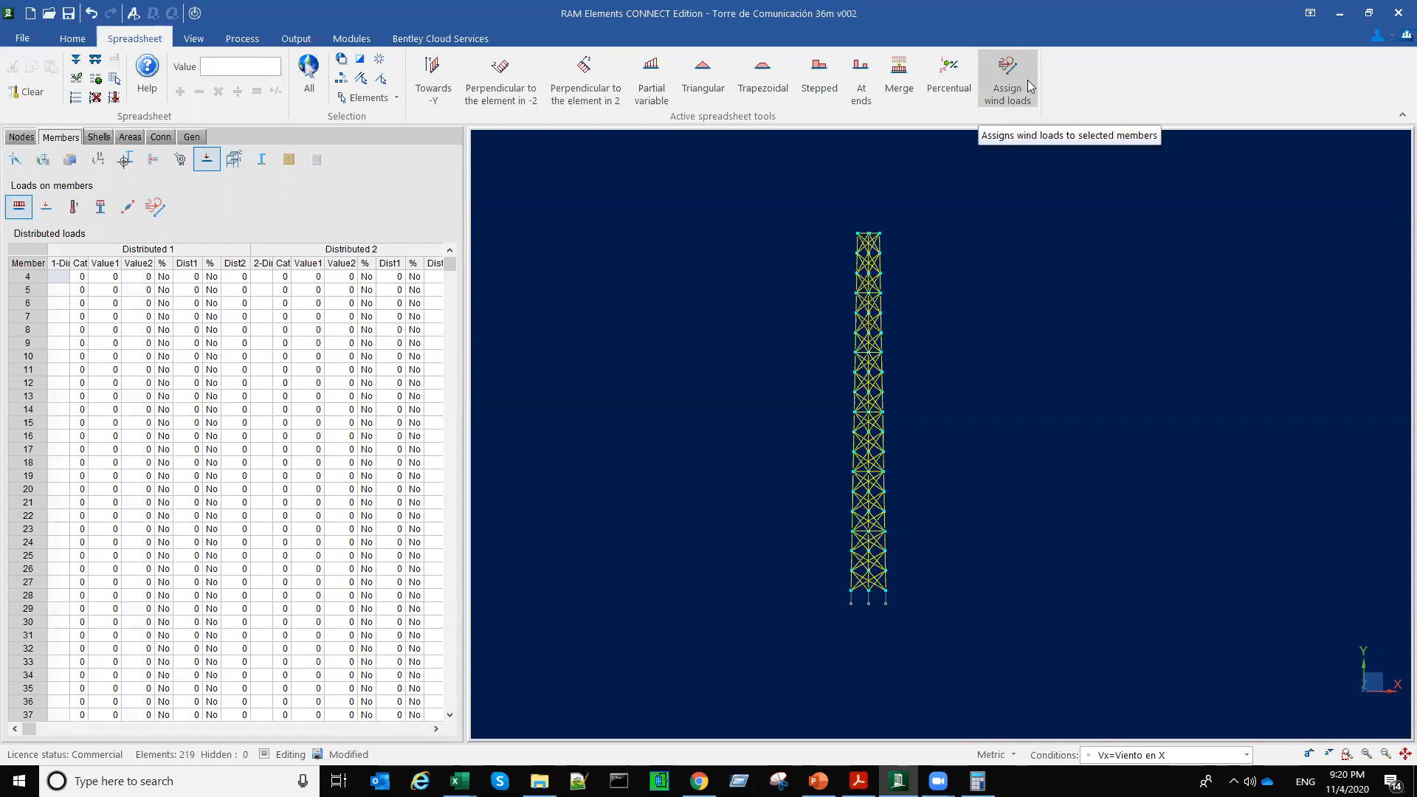
Step: Start assigning wind loads to the tower members and choose the definition Torre 30m Vx=120km_hr
left_click(1026, 81)
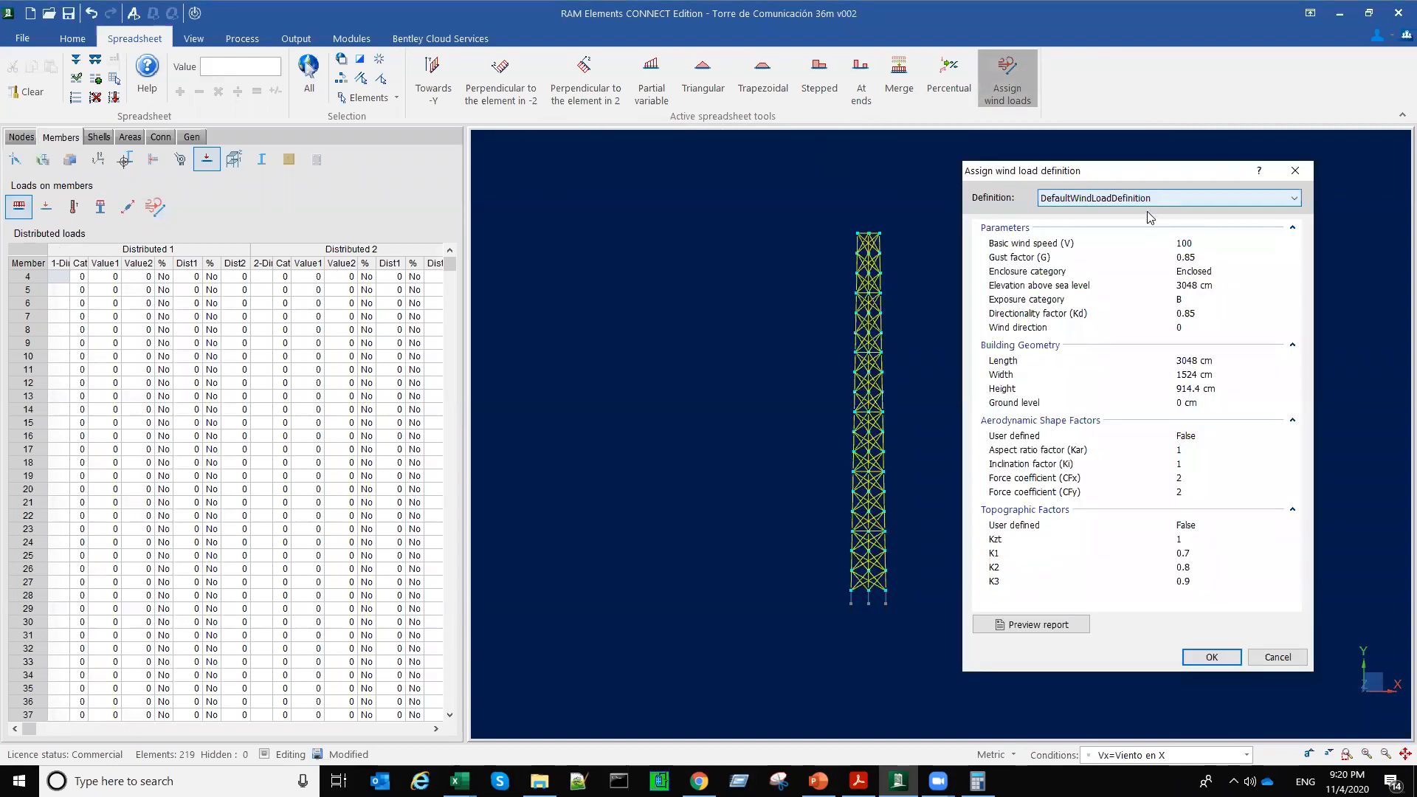
left_click(1146, 199)
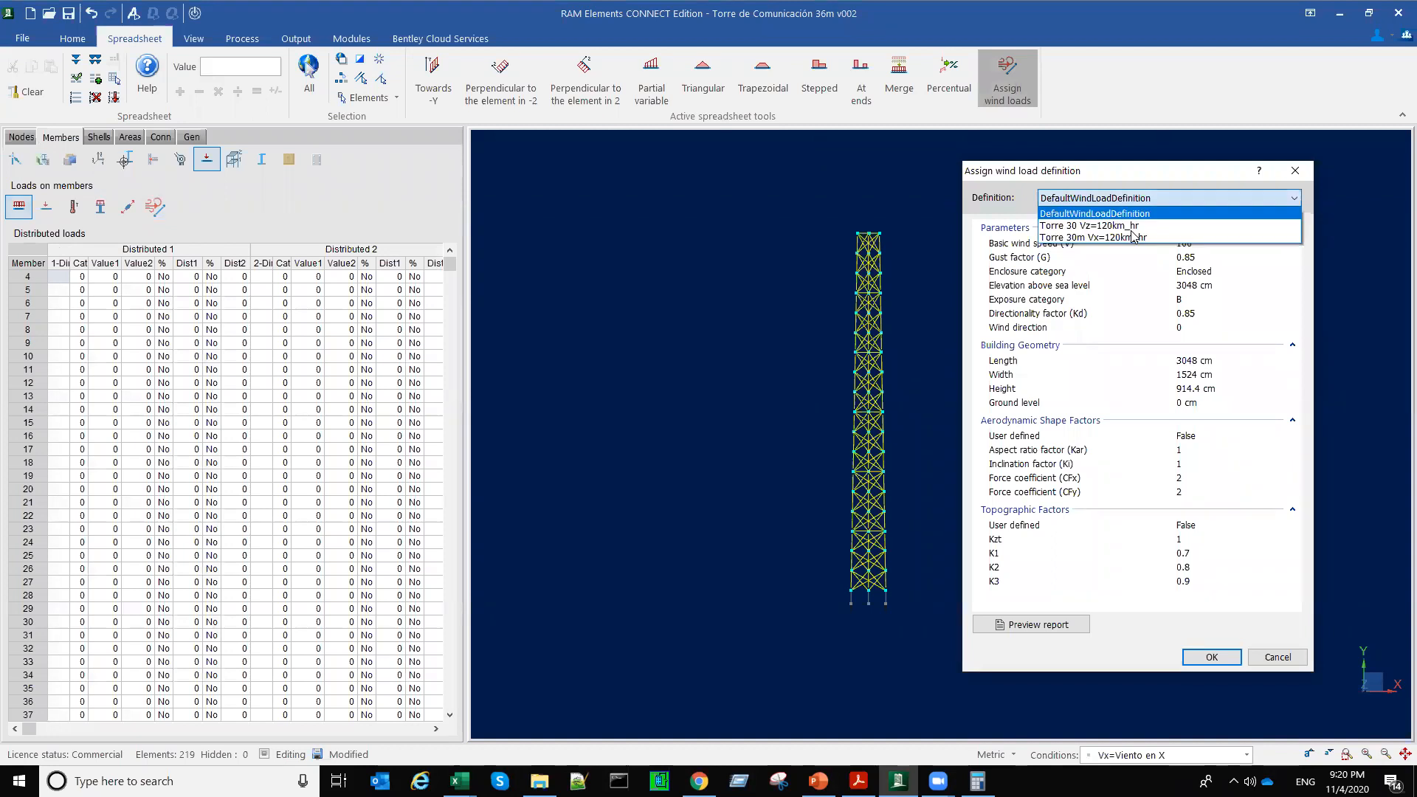
key("Down")
key("Down")
key("Return")
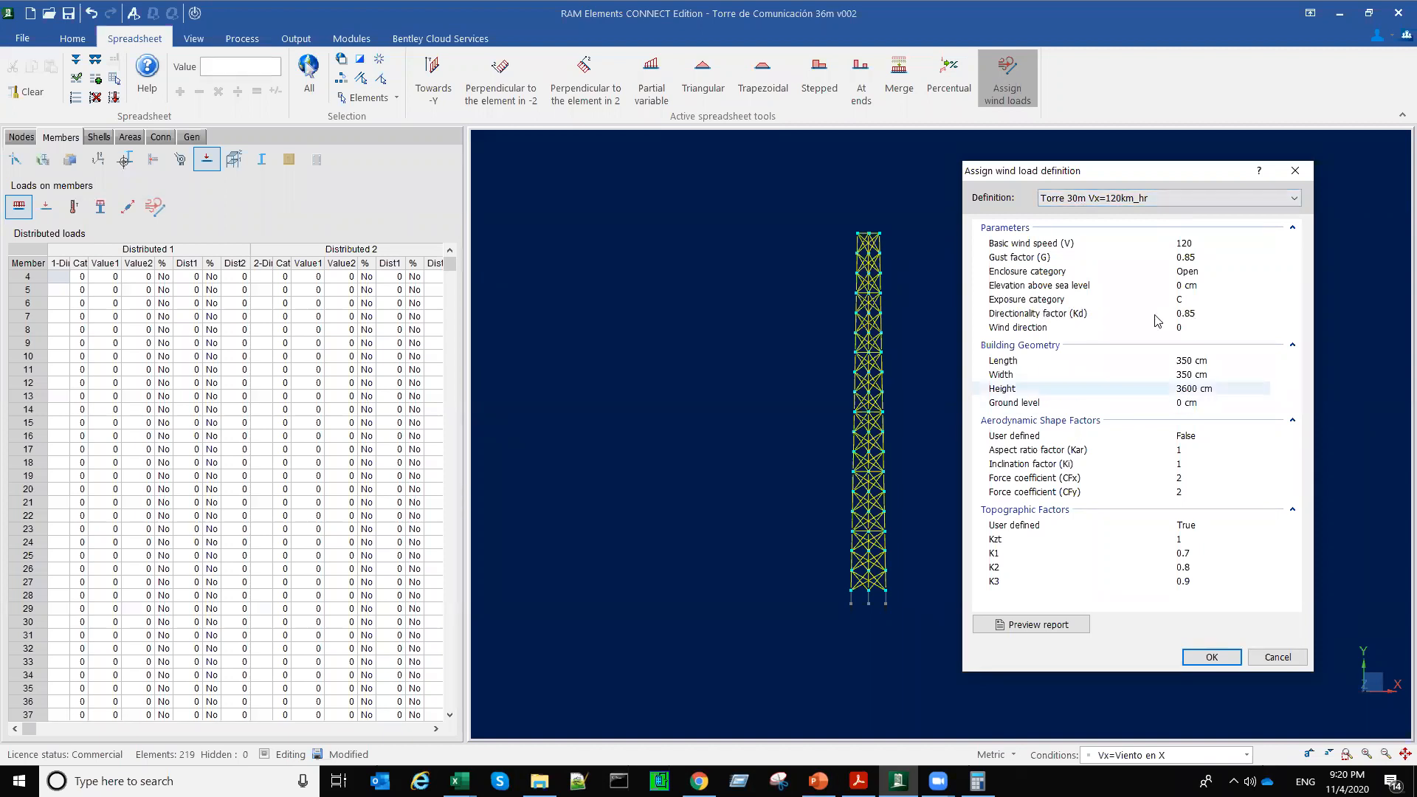
Step: Preview the member wind loads report, read the values per member, close it, and apply the X-direction wind loads
left_click(1038, 625)
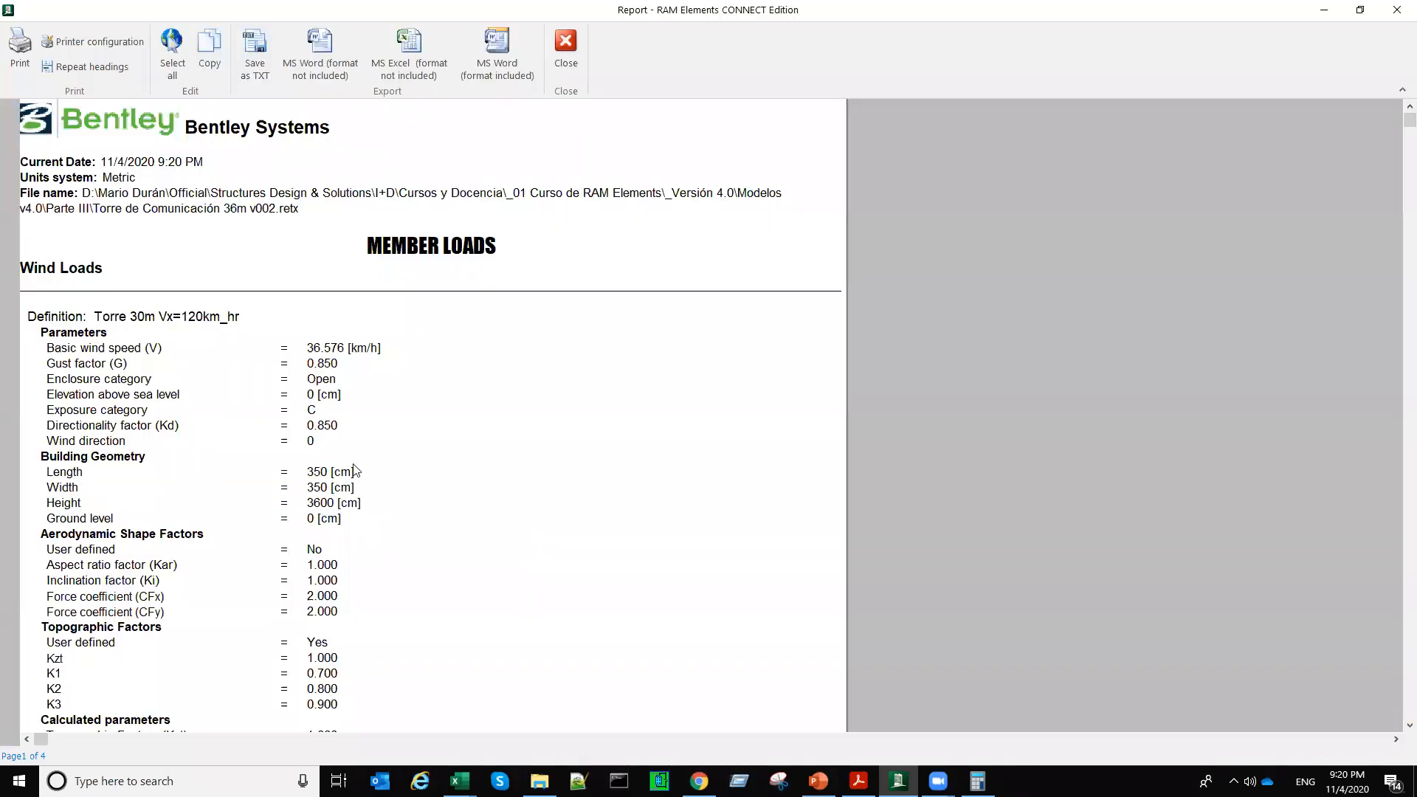
scroll(355, 465, "down", 10)
left_click(504, 414)
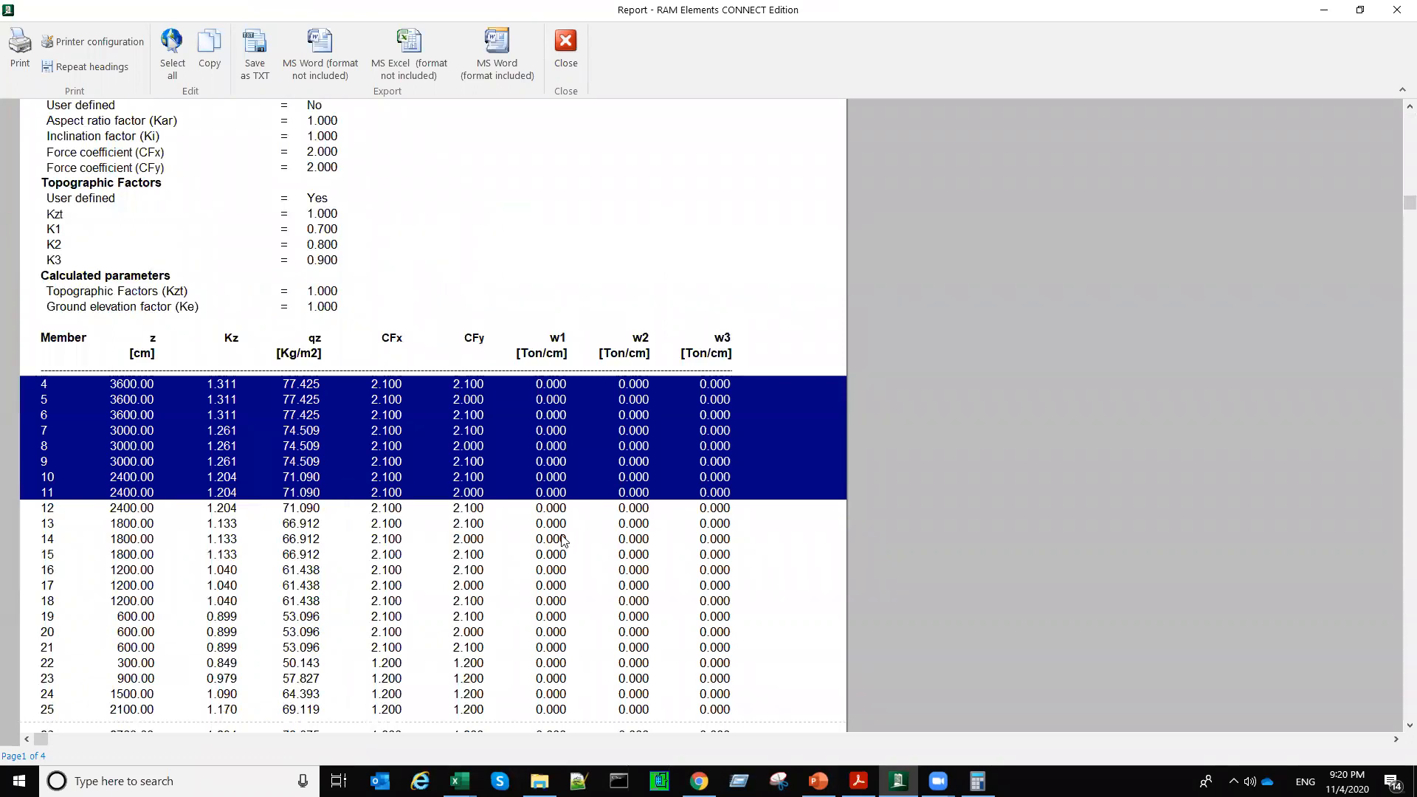
scroll(563, 541, "down", 12)
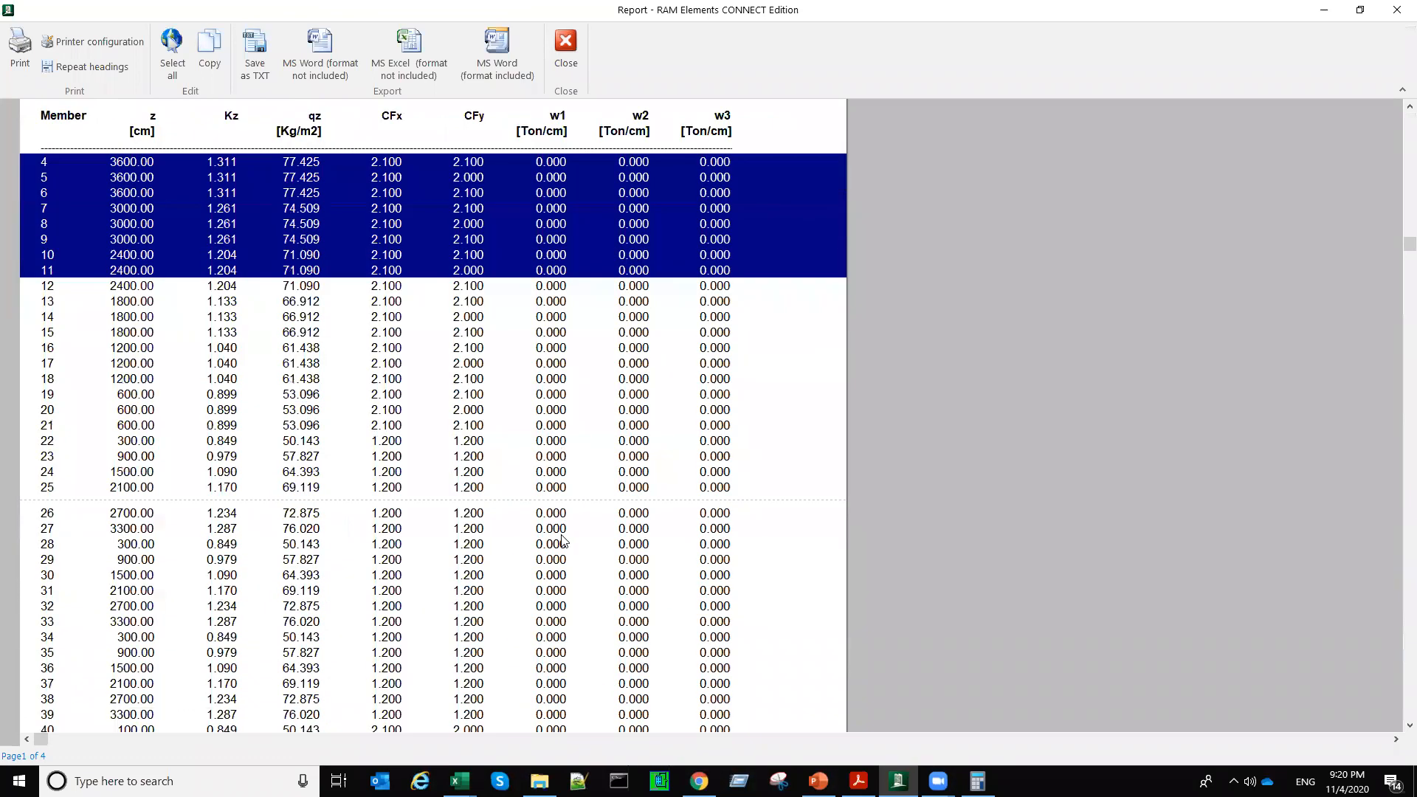
scroll(517, 516, "down", 1)
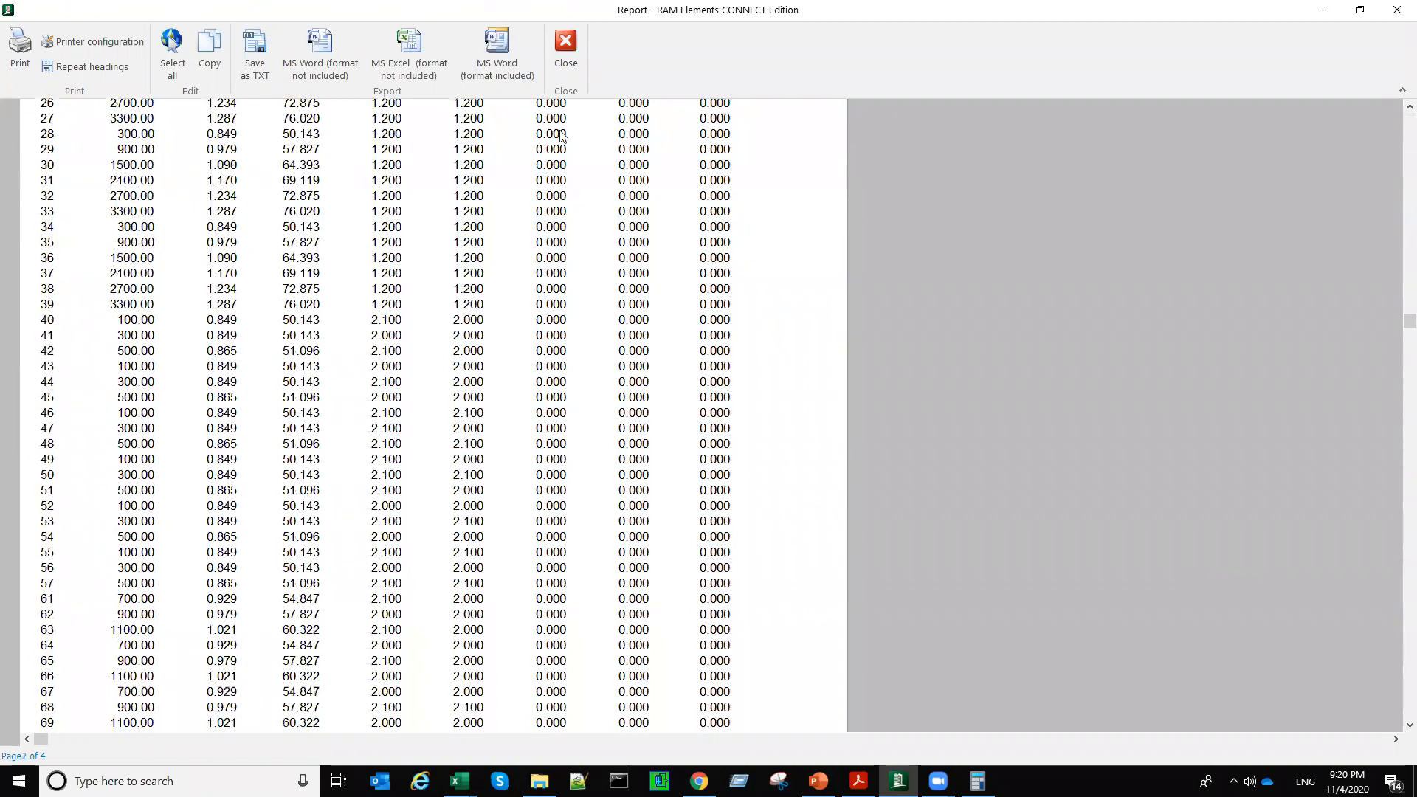
left_click(564, 65)
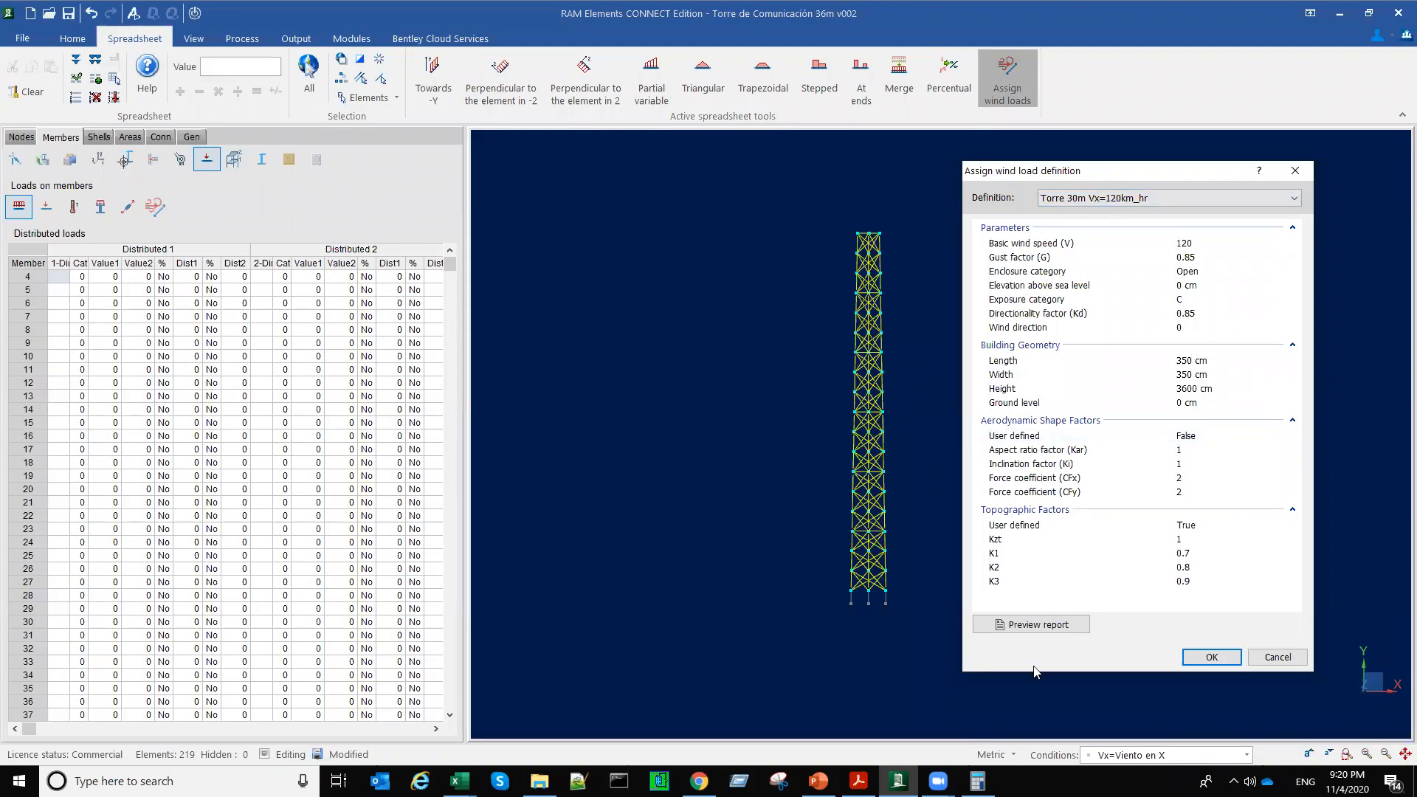
left_click(1212, 658)
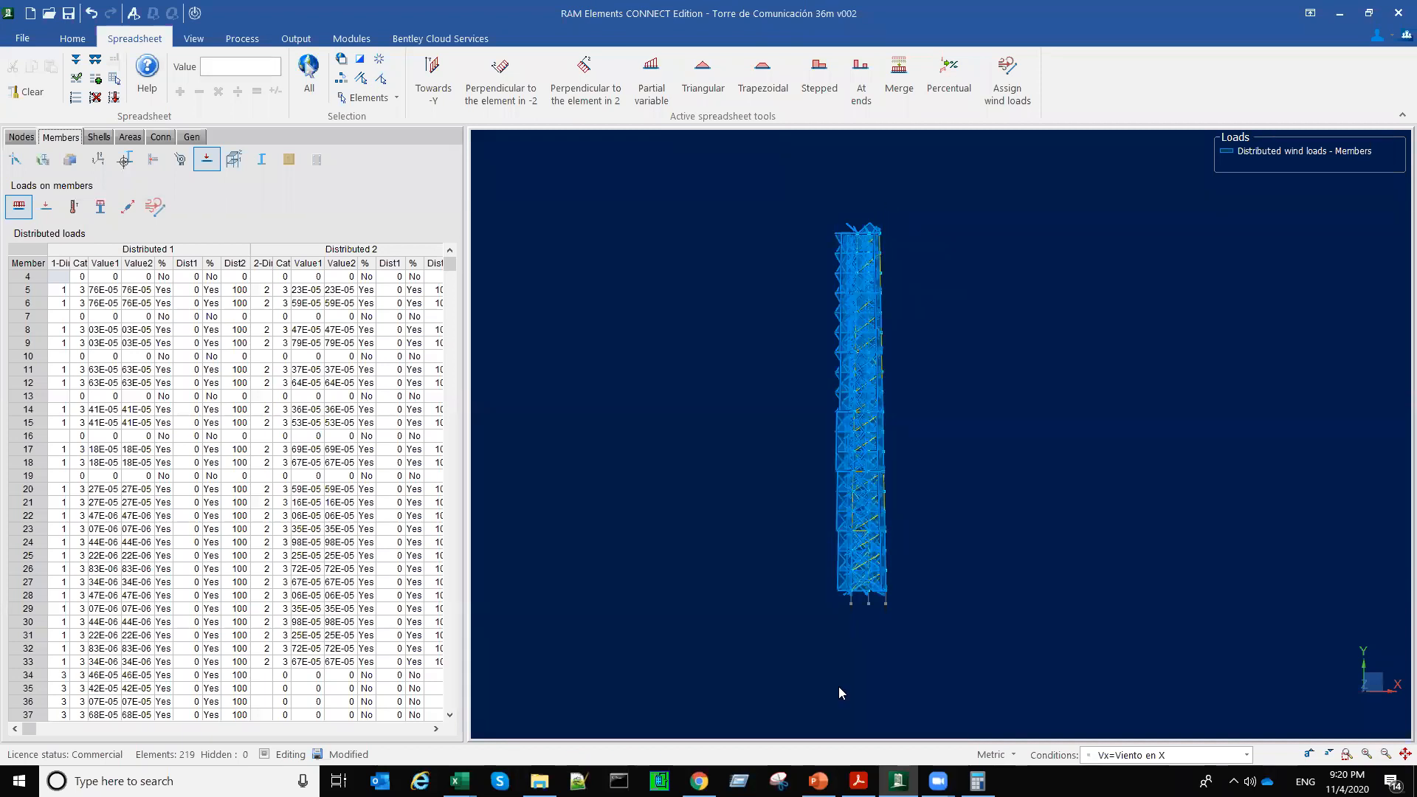
Step: View the tower in plan, select a sloping top member, and examine the directions of its distributed wind loads
right_click(1031, 210)
left_click(1101, 242)
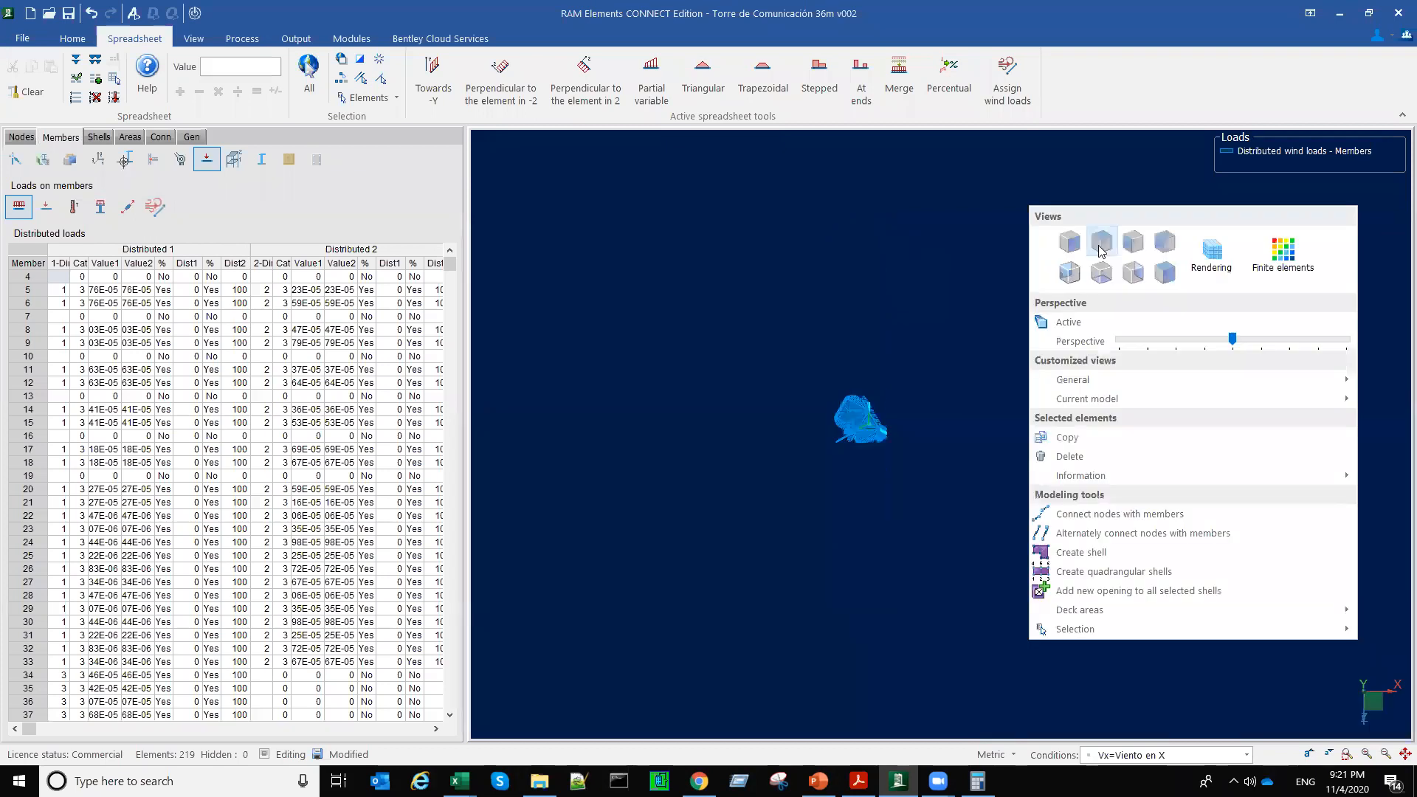
scroll(790, 497, "up", 7)
middle_click_drag(980, 313, 927, 511)
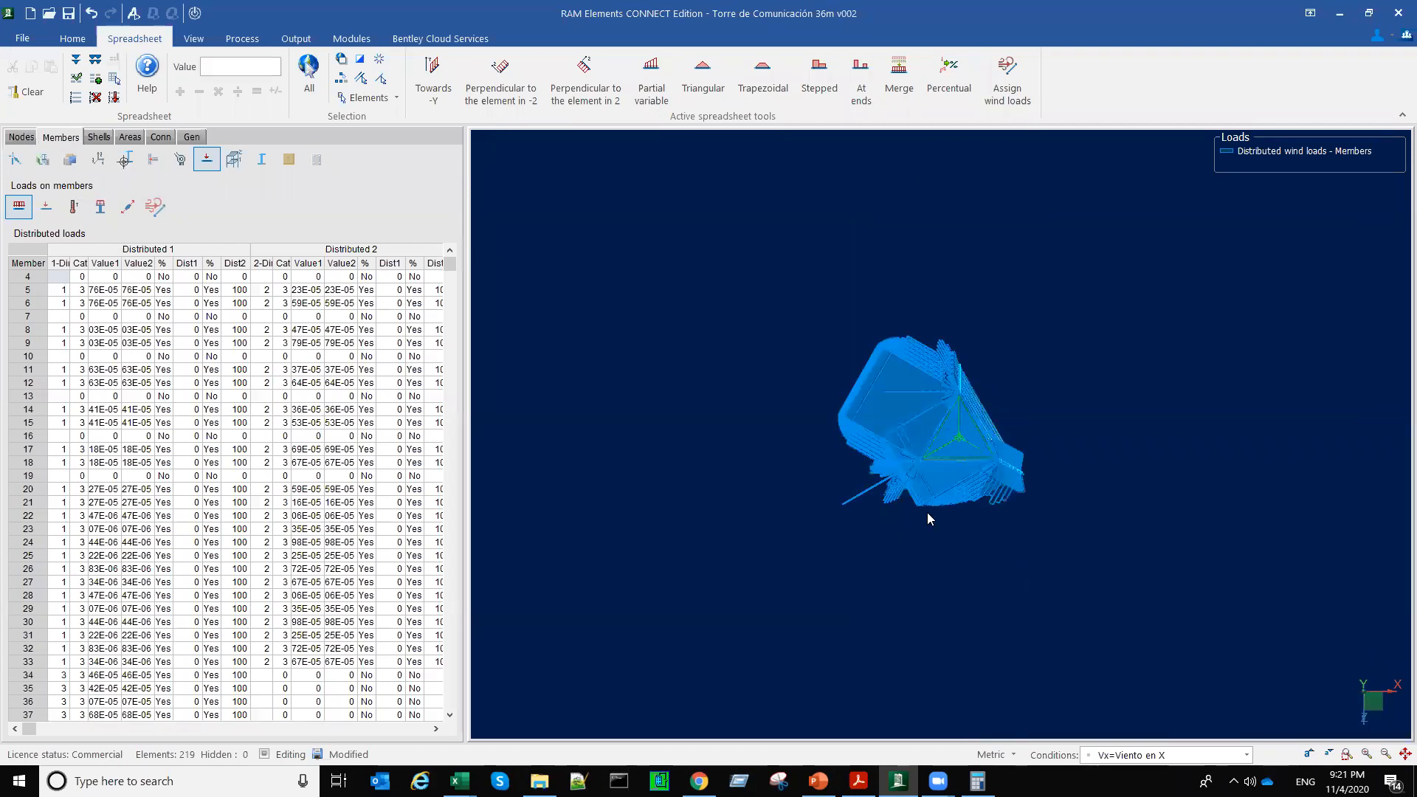
left_click(903, 388)
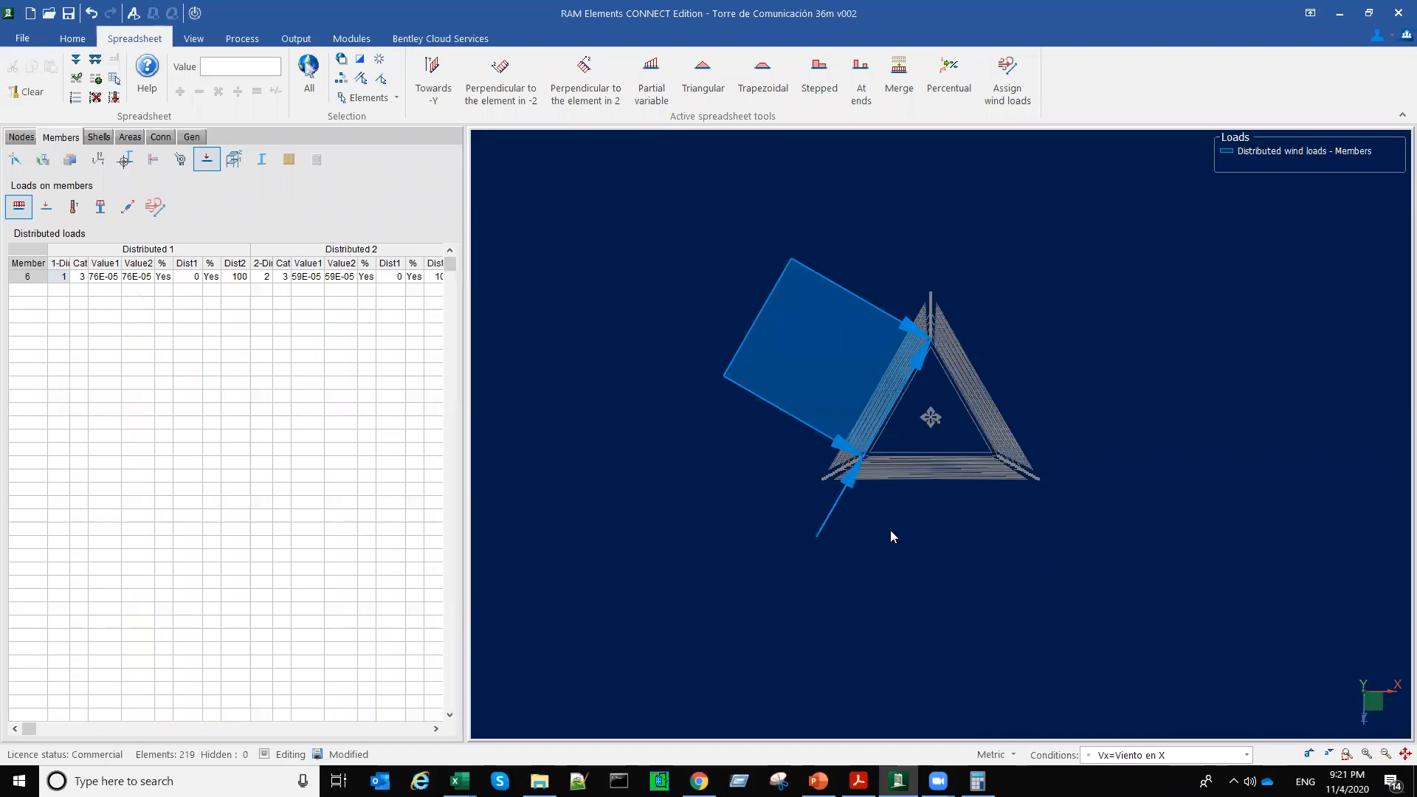
scroll(889, 551, "up", 2)
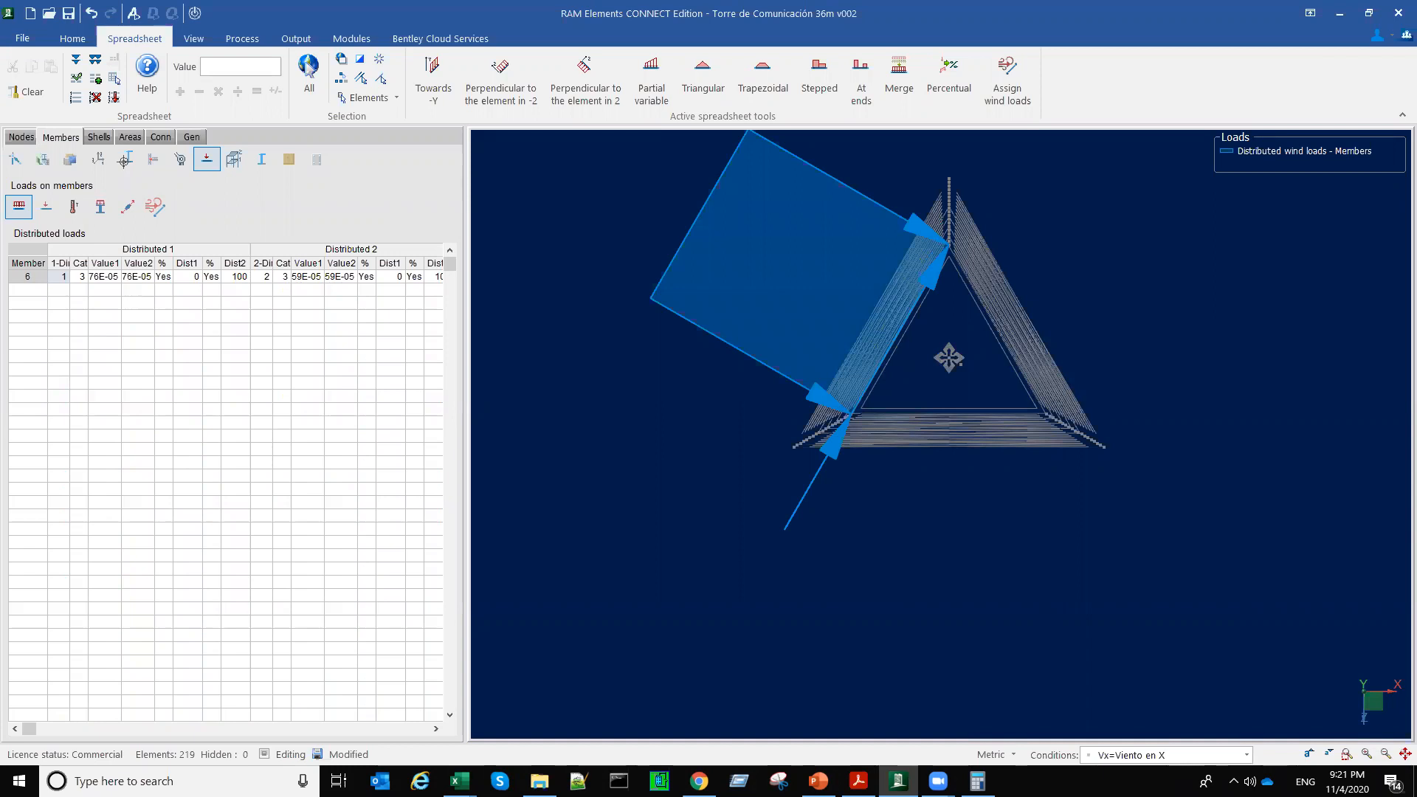
left_click(614, 406)
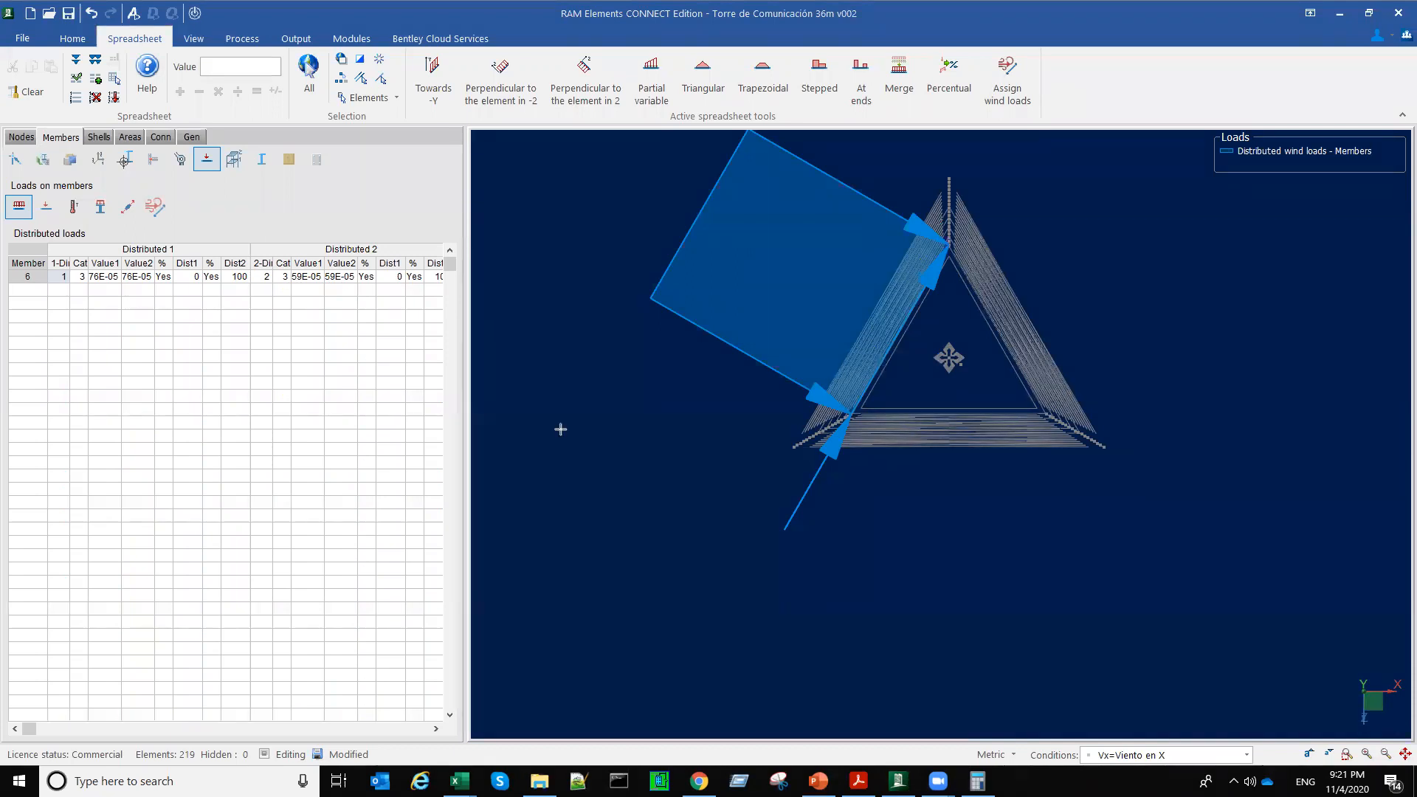
left_click_drag(560, 429, 765, 433)
middle_click_drag(1097, 352, 948, 247)
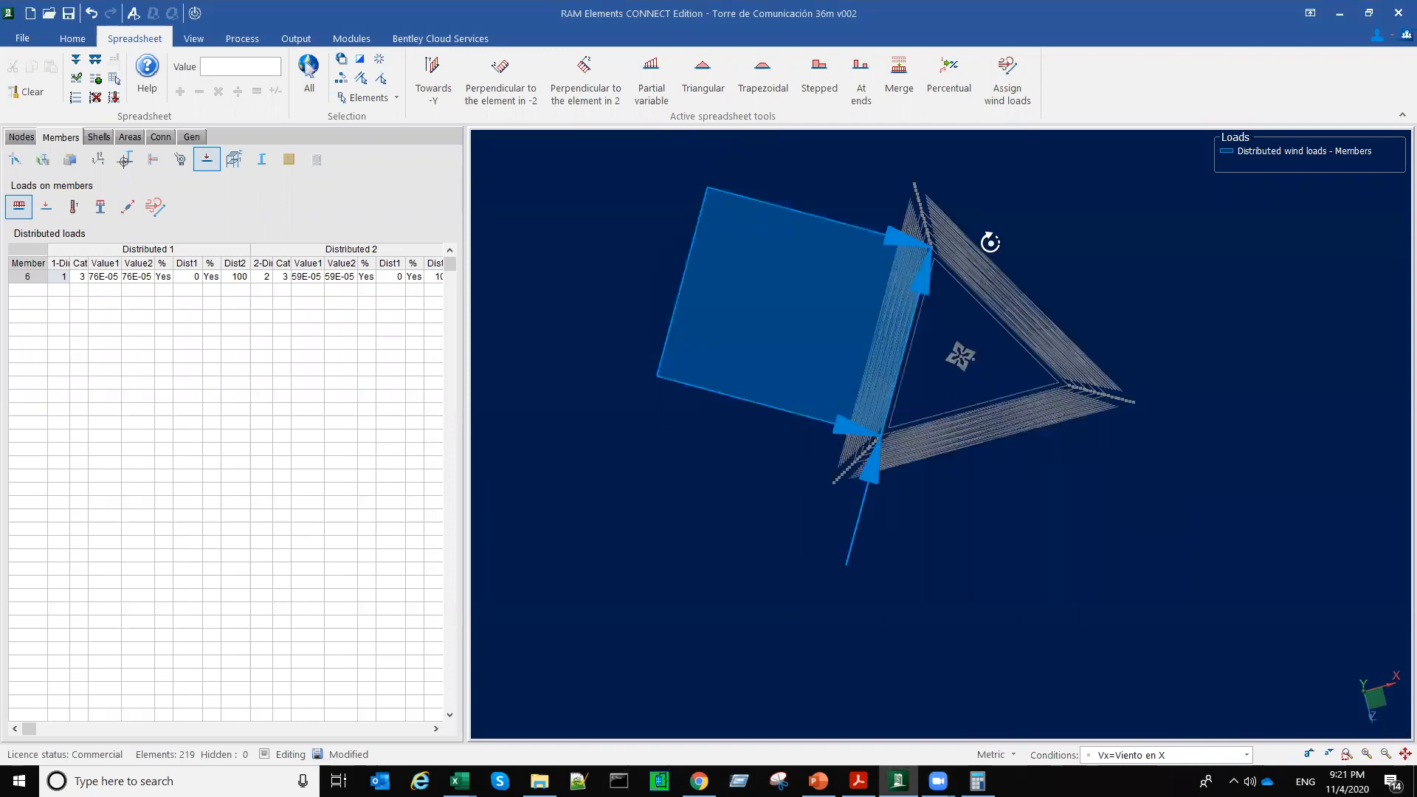
Step: Select an upper leg member of the tower and examine its distributed wind load in plan view
scroll(990, 242, "up", 3)
middle_click_drag(813, 316, 918, 199)
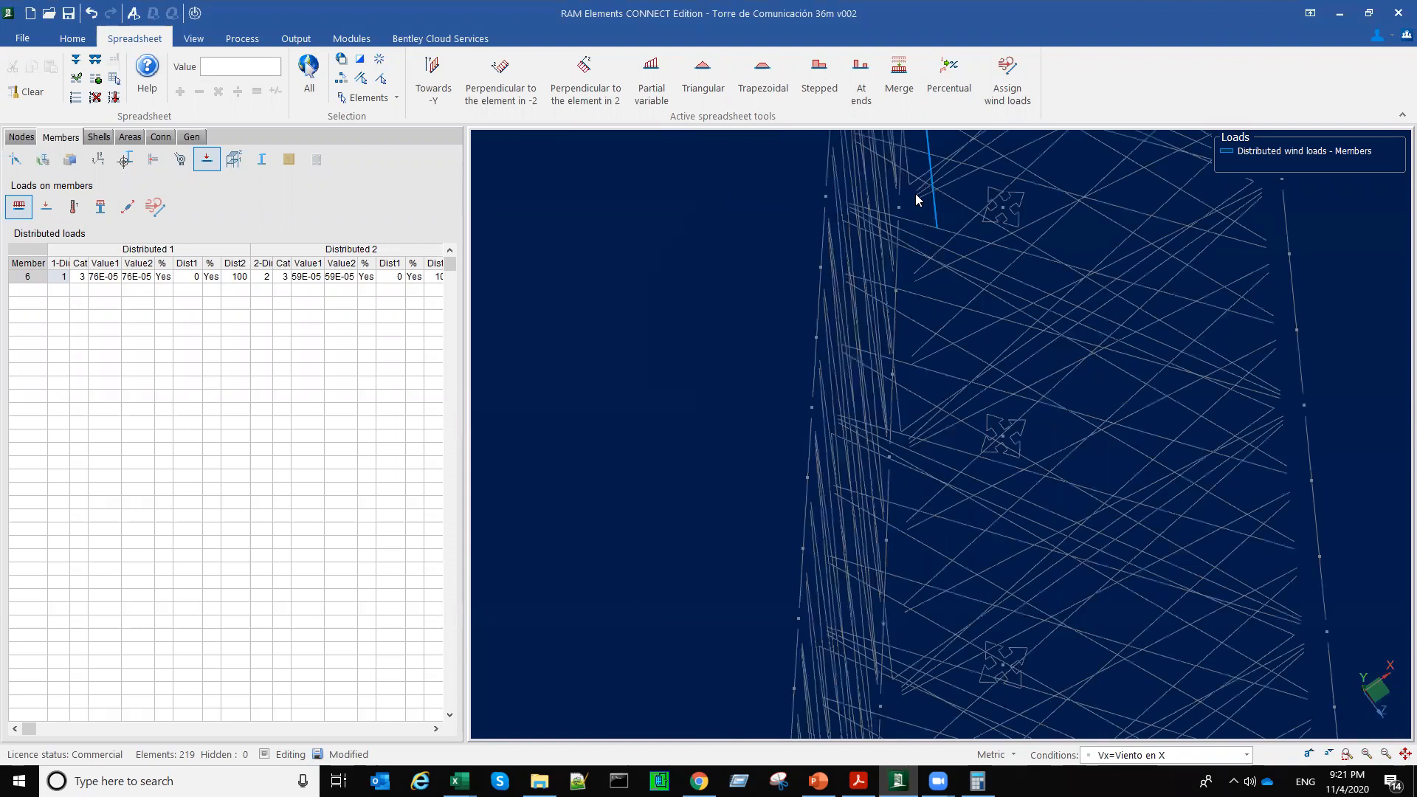
scroll(957, 158, "down", 3)
scroll(958, 320, "up", 3)
left_click(958, 320)
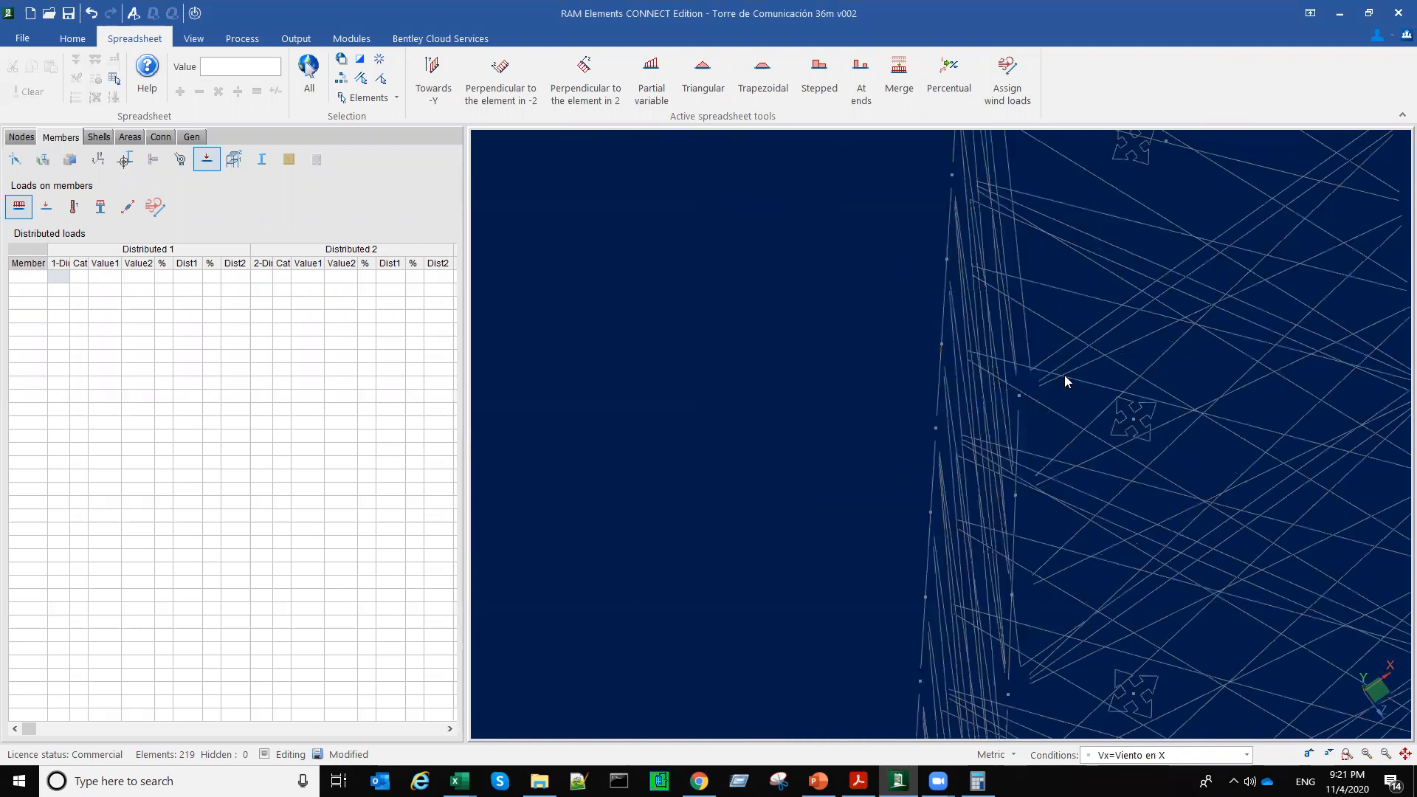
middle_click_drag(1064, 374, 1043, 393)
scroll(1043, 393, "down", 5)
middle_click_drag(1212, 314, 976, 341)
right_click(884, 313)
left_click(960, 349)
left_click(1061, 189)
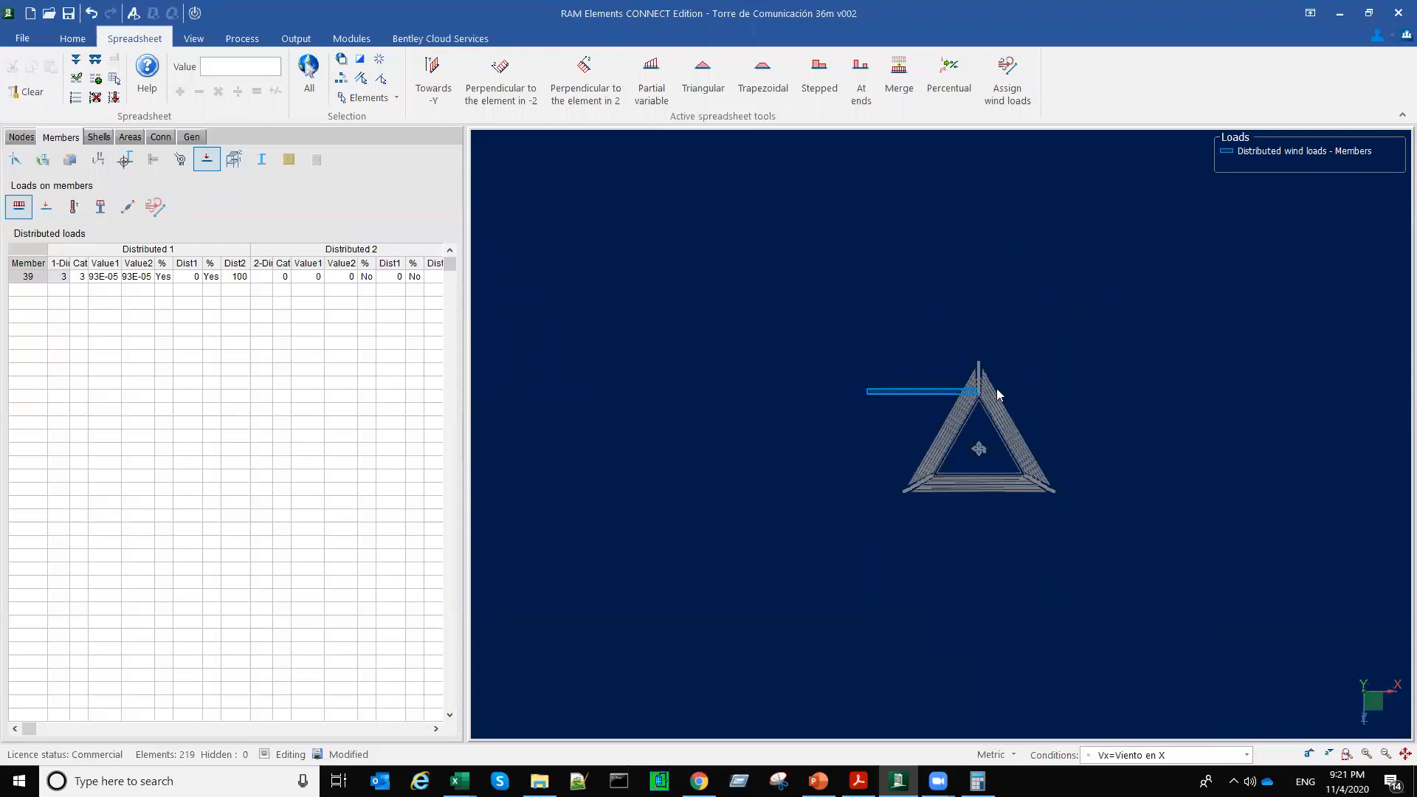
Step: Examine the direction of the upper leg member's distributed X wind load in plan and in tilted 3D views
scroll(996, 391, "up", 3)
scroll(1063, 403, "up", 3)
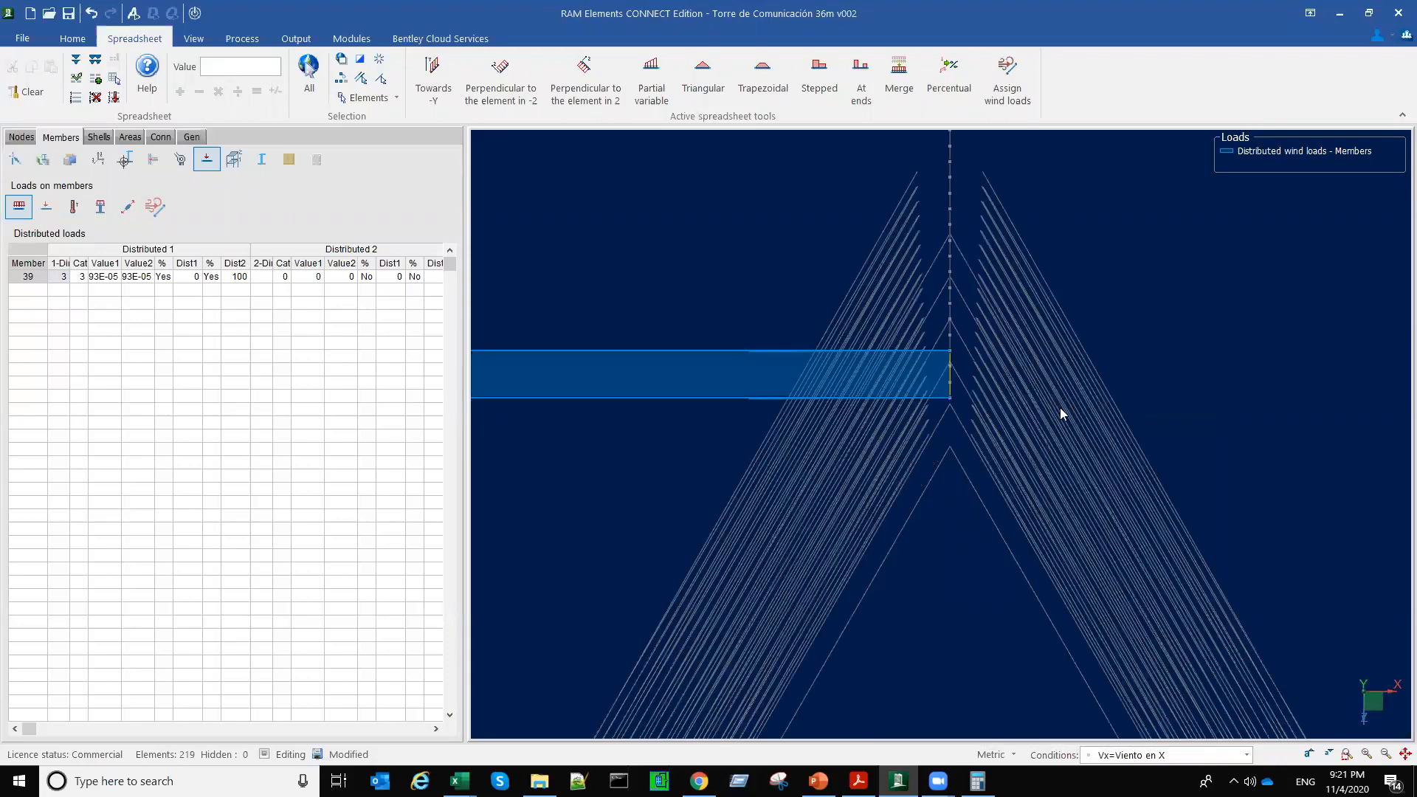
scroll(1061, 411, "up", 3)
middle_click_drag(1133, 344, 1122, 234)
scroll(1122, 256, "down", 5)
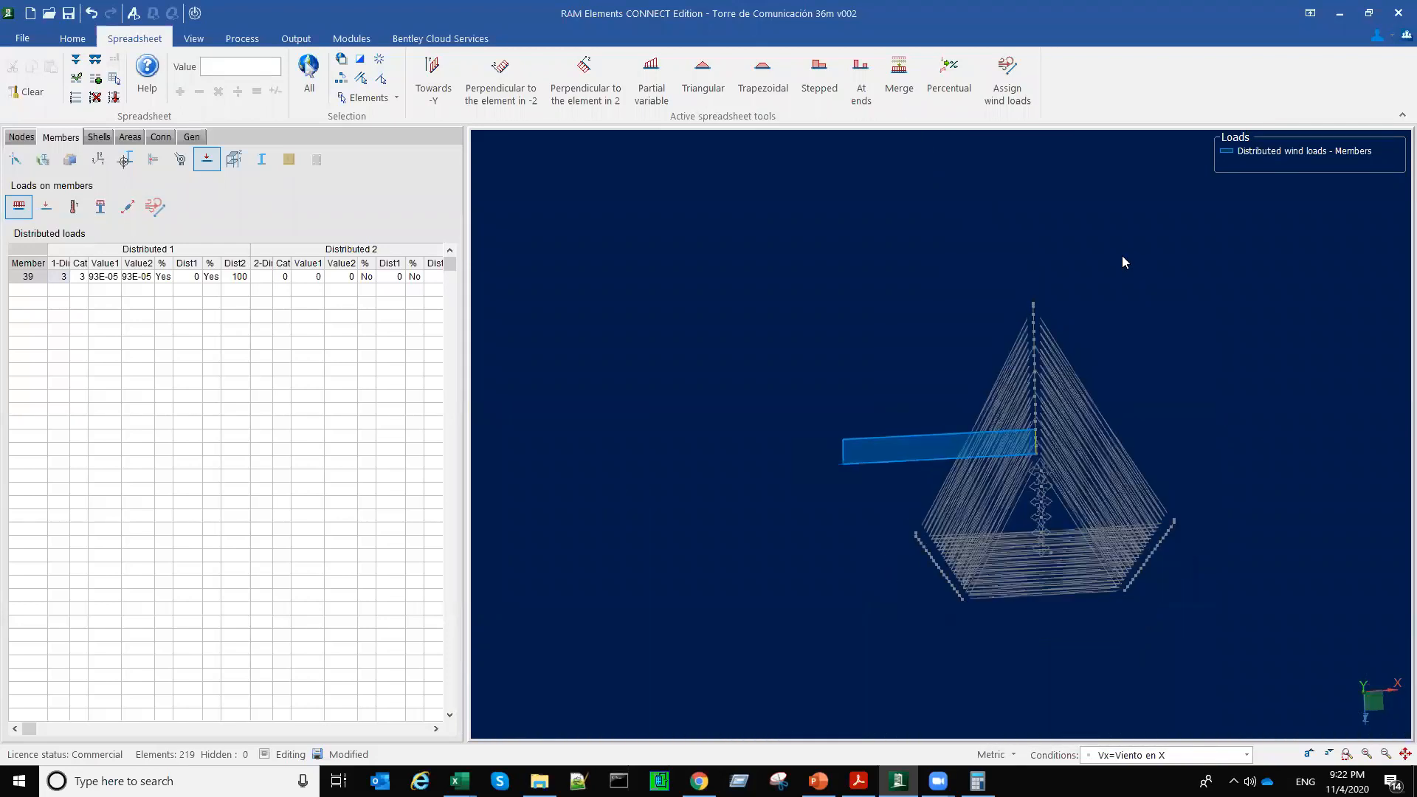
right_click(1122, 256)
left_click(872, 296)
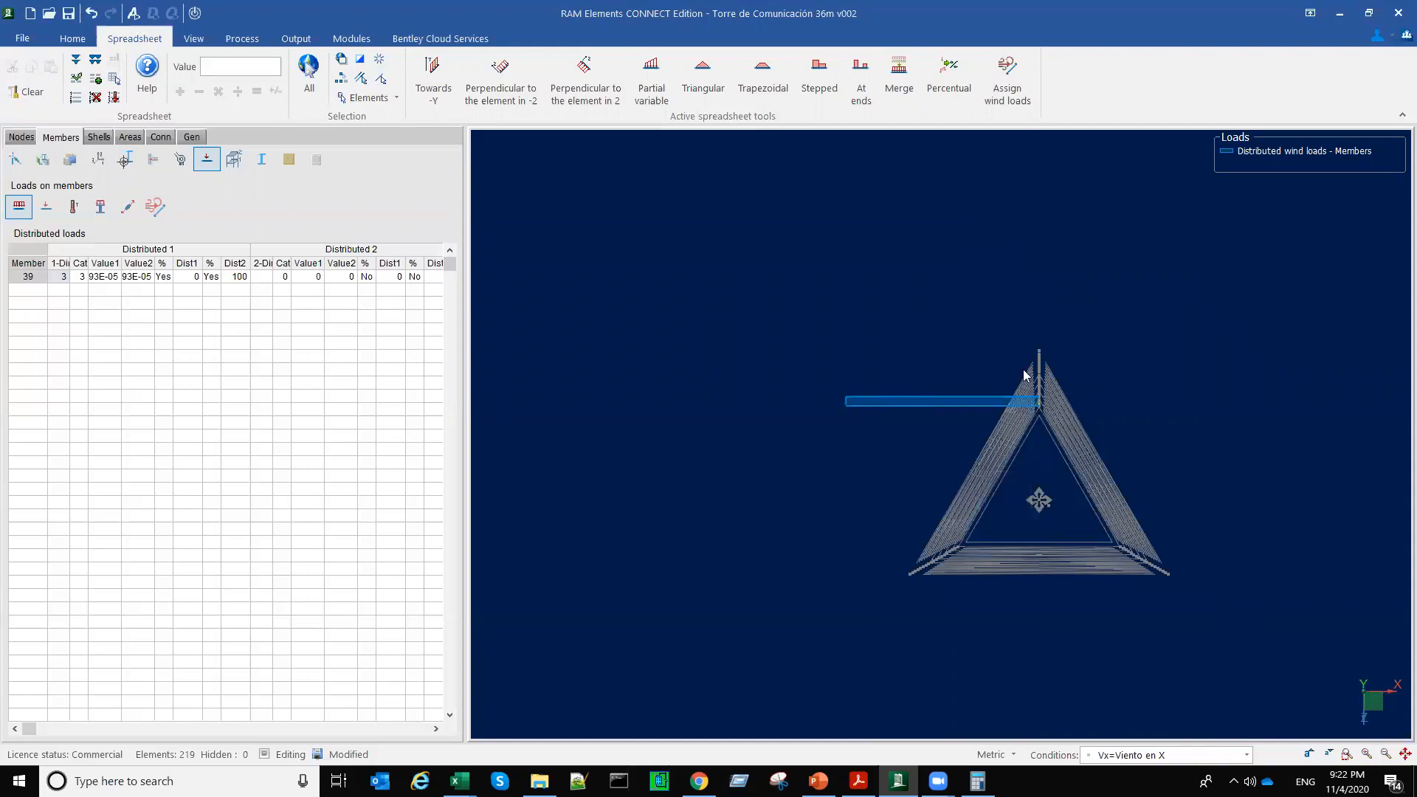
scroll(830, 572, "down", 2)
middle_click_drag(836, 571, 859, 555)
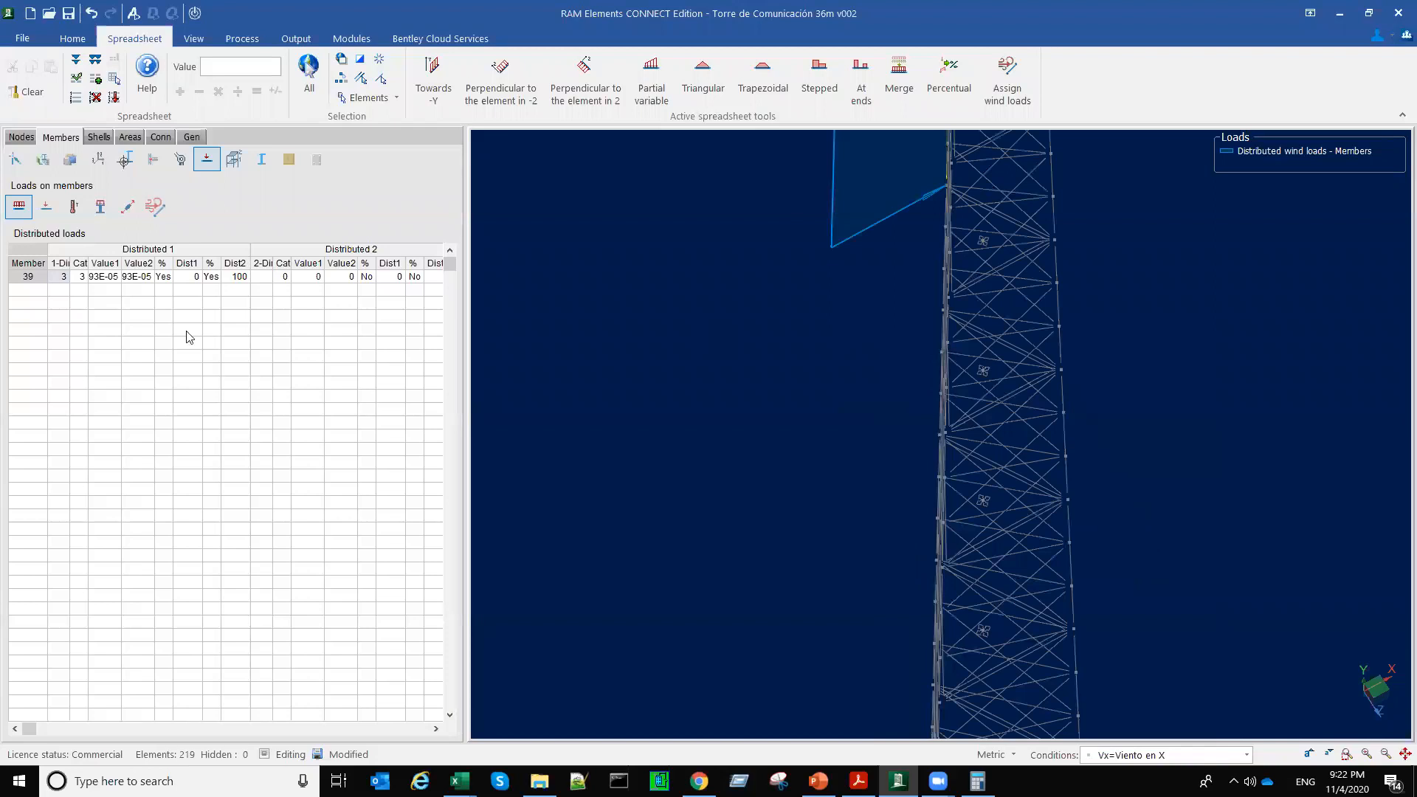
scroll(679, 358, "down", 1)
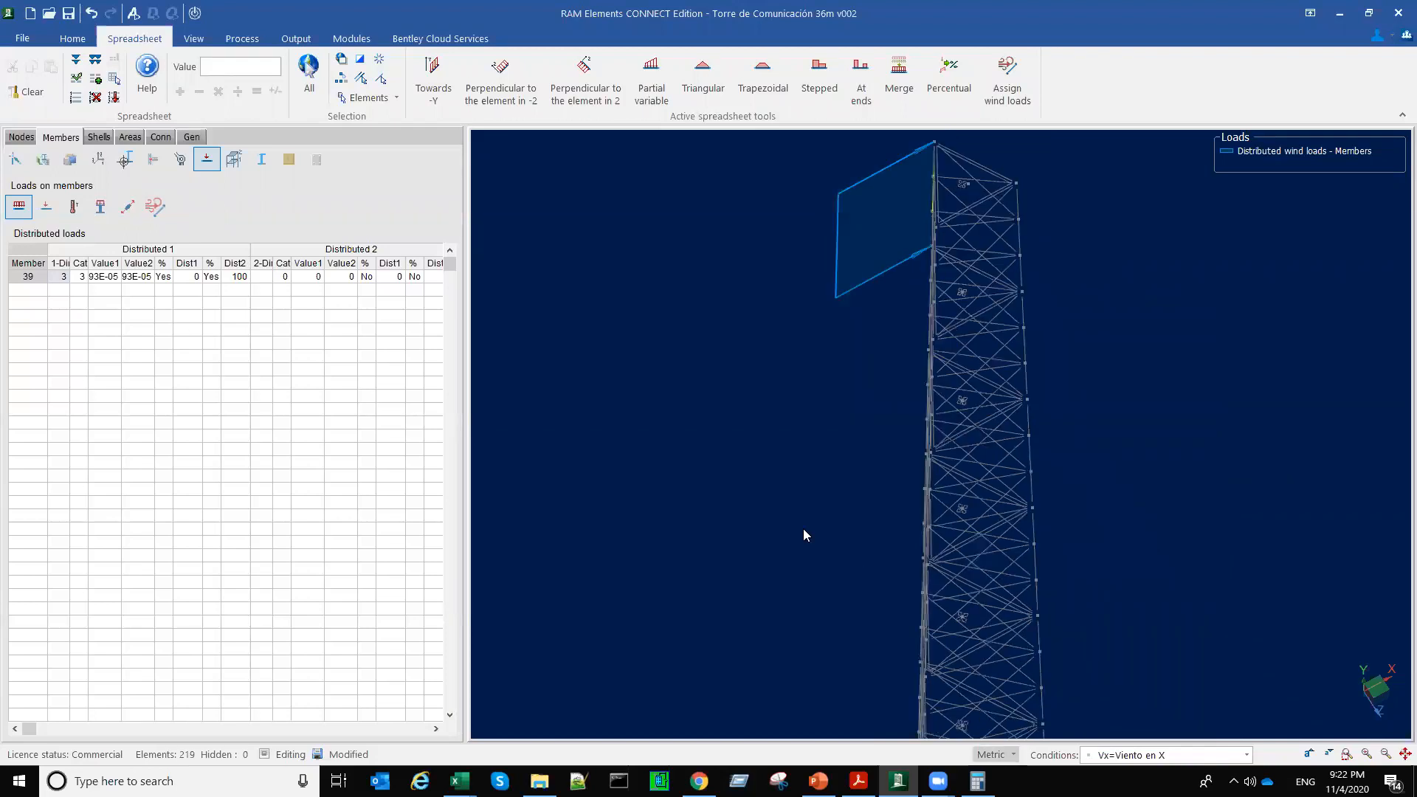
Step: Display the numeric load values on the selected leg member's distributed wind load
left_click(194, 38)
left_click(351, 89)
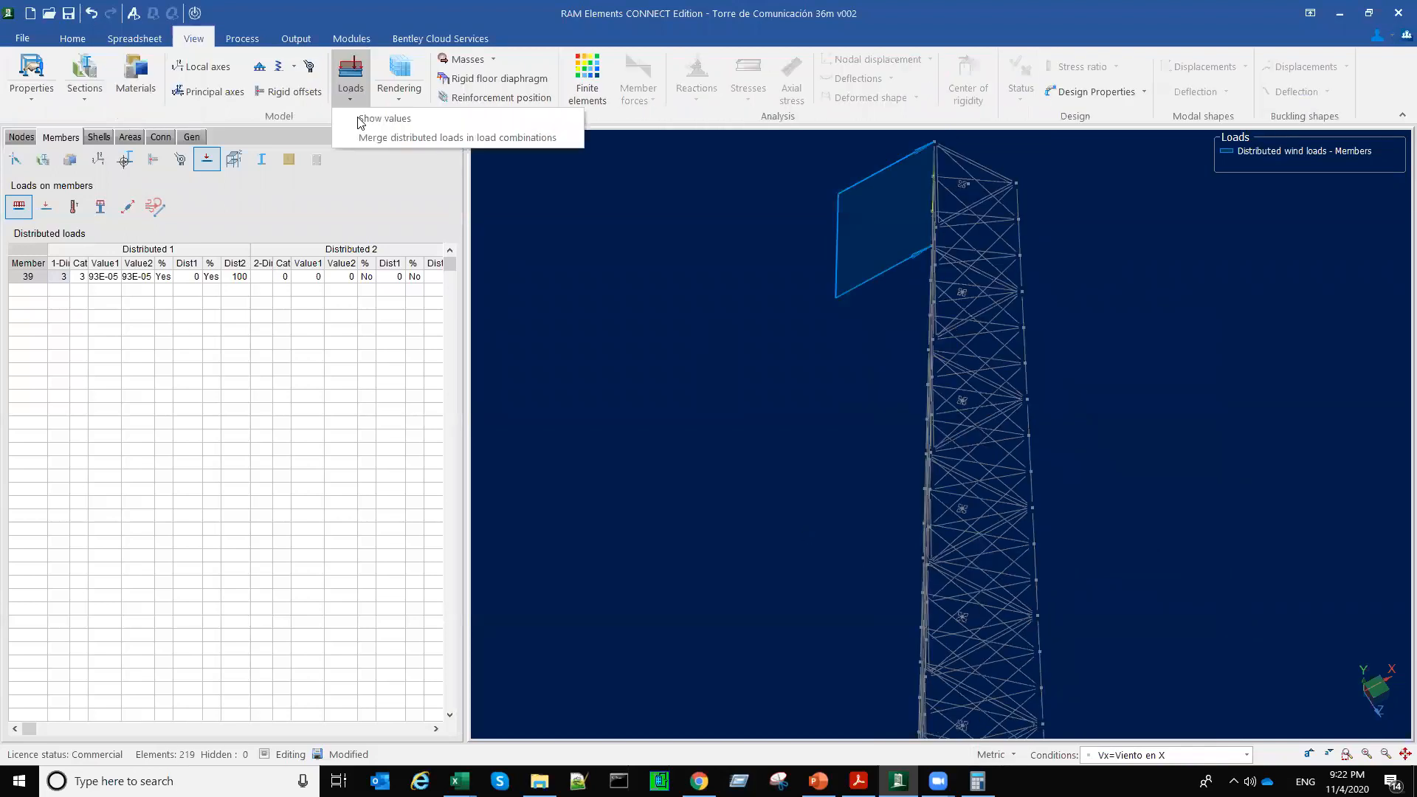
left_click(385, 118)
left_click(751, 341)
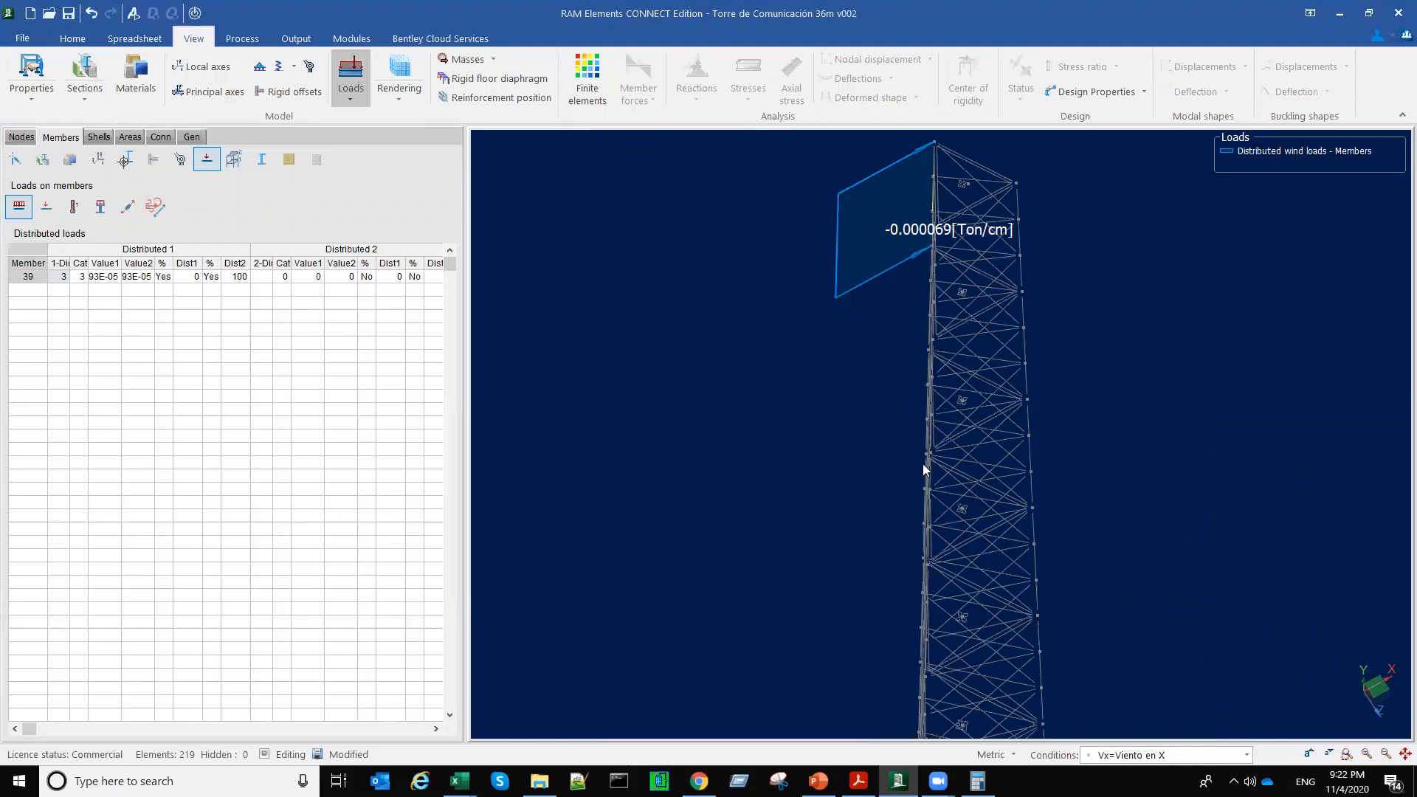
Step: Set the model's unit for distributed loads and forces to Kg/m
left_click(1010, 754)
left_click(1028, 733)
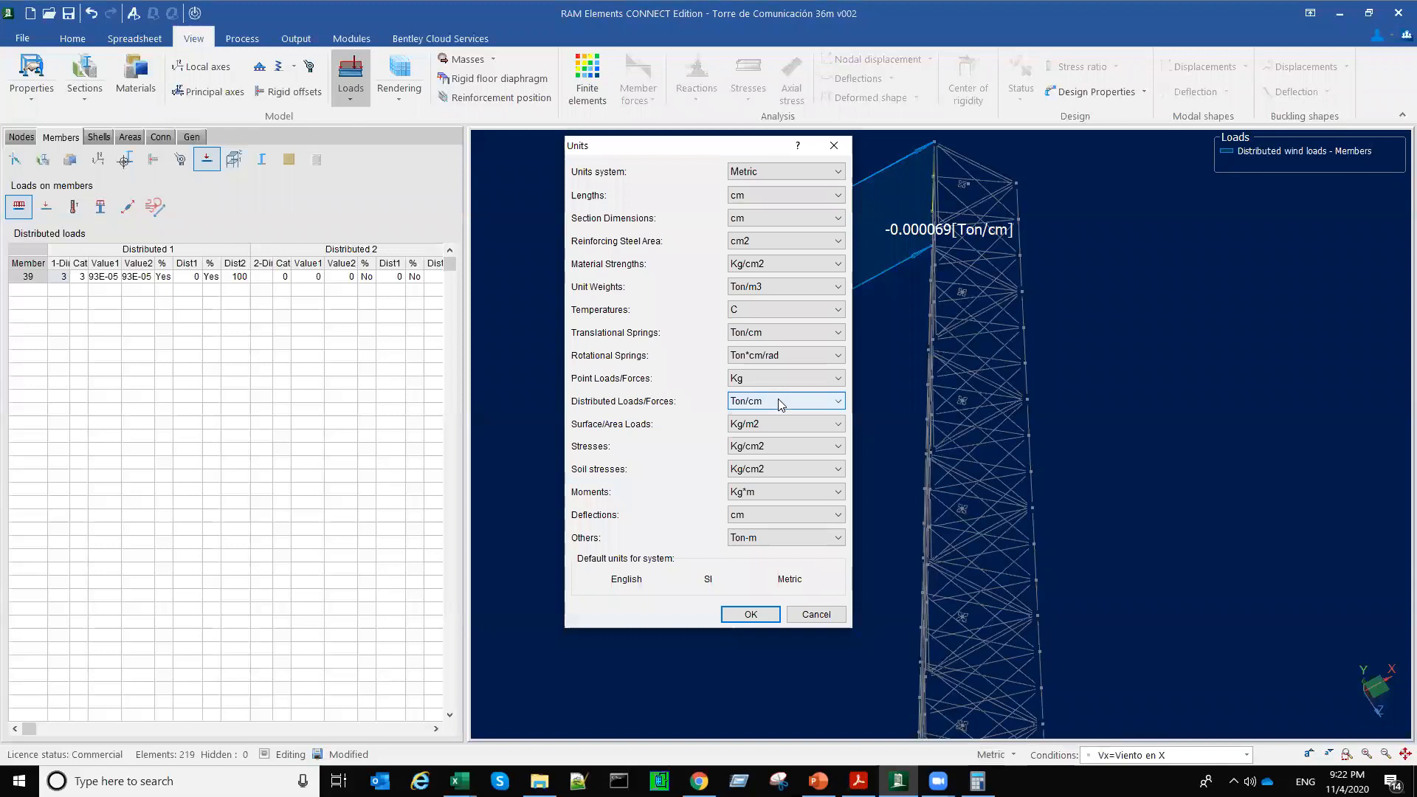
left_click(778, 399)
left_click(758, 439)
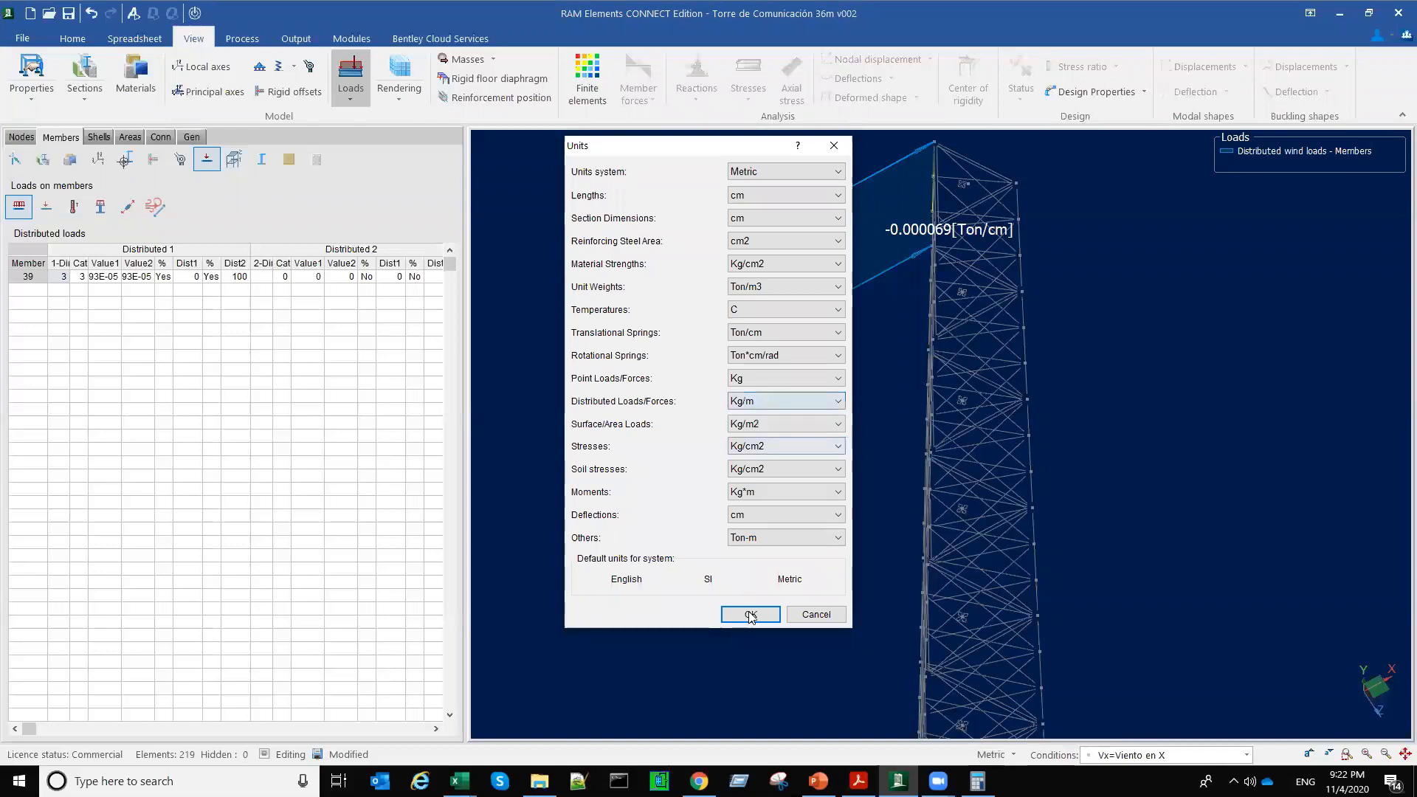
left_click(751, 615)
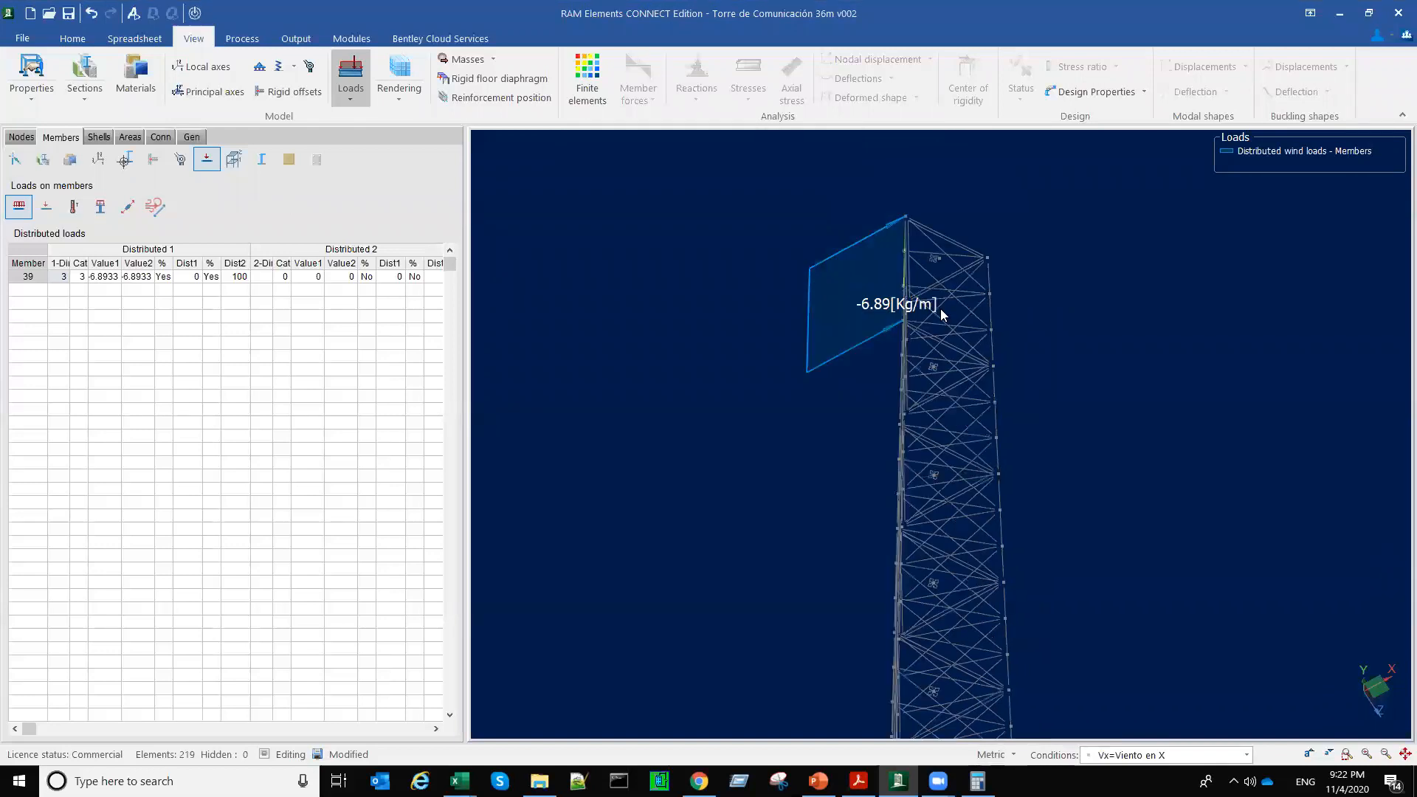
Step: Make Vz=Viento en Z the current load condition and select the tower members above the base in front view
middle_click_drag(872, 410, 1034, 317)
scroll(1032, 316, "down", 3)
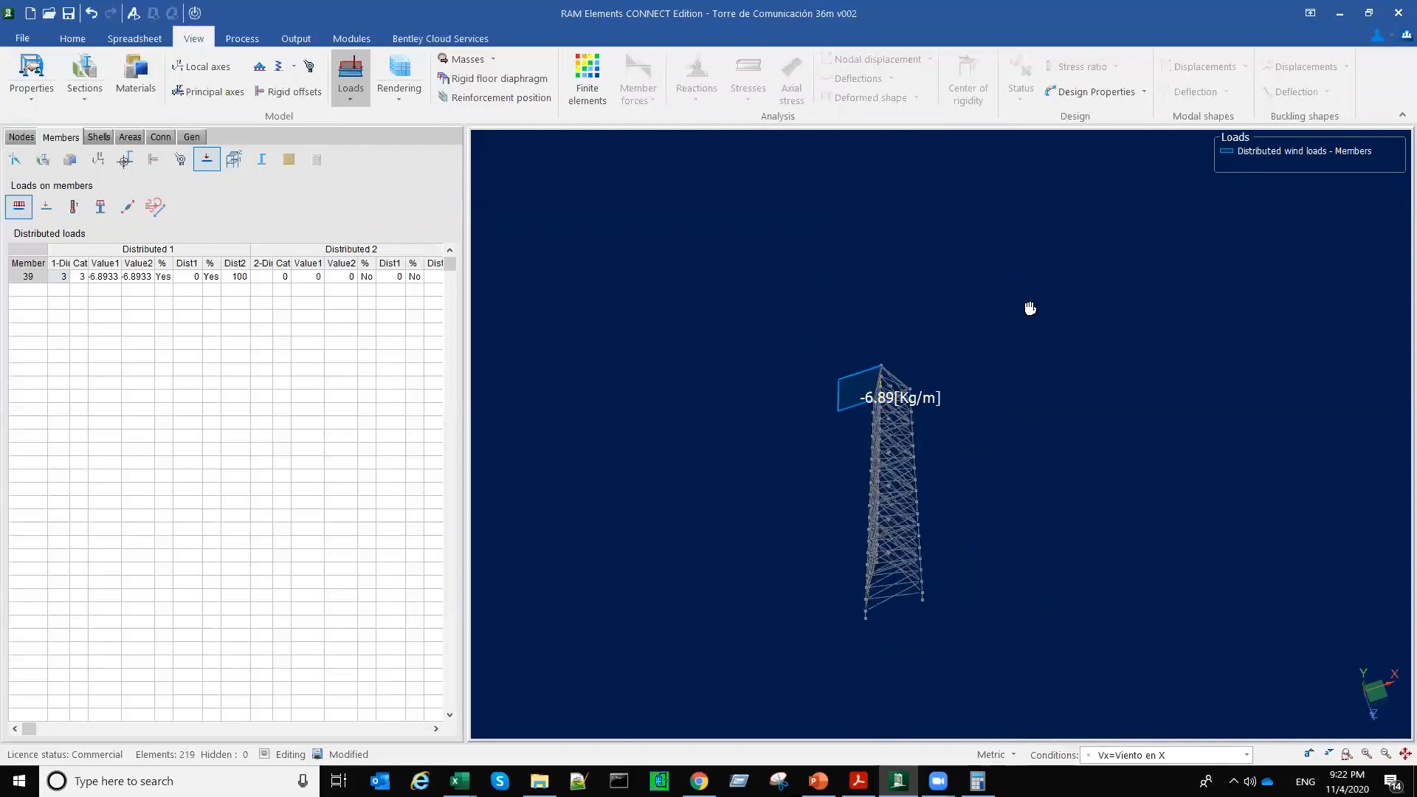
middle_click(1030, 310)
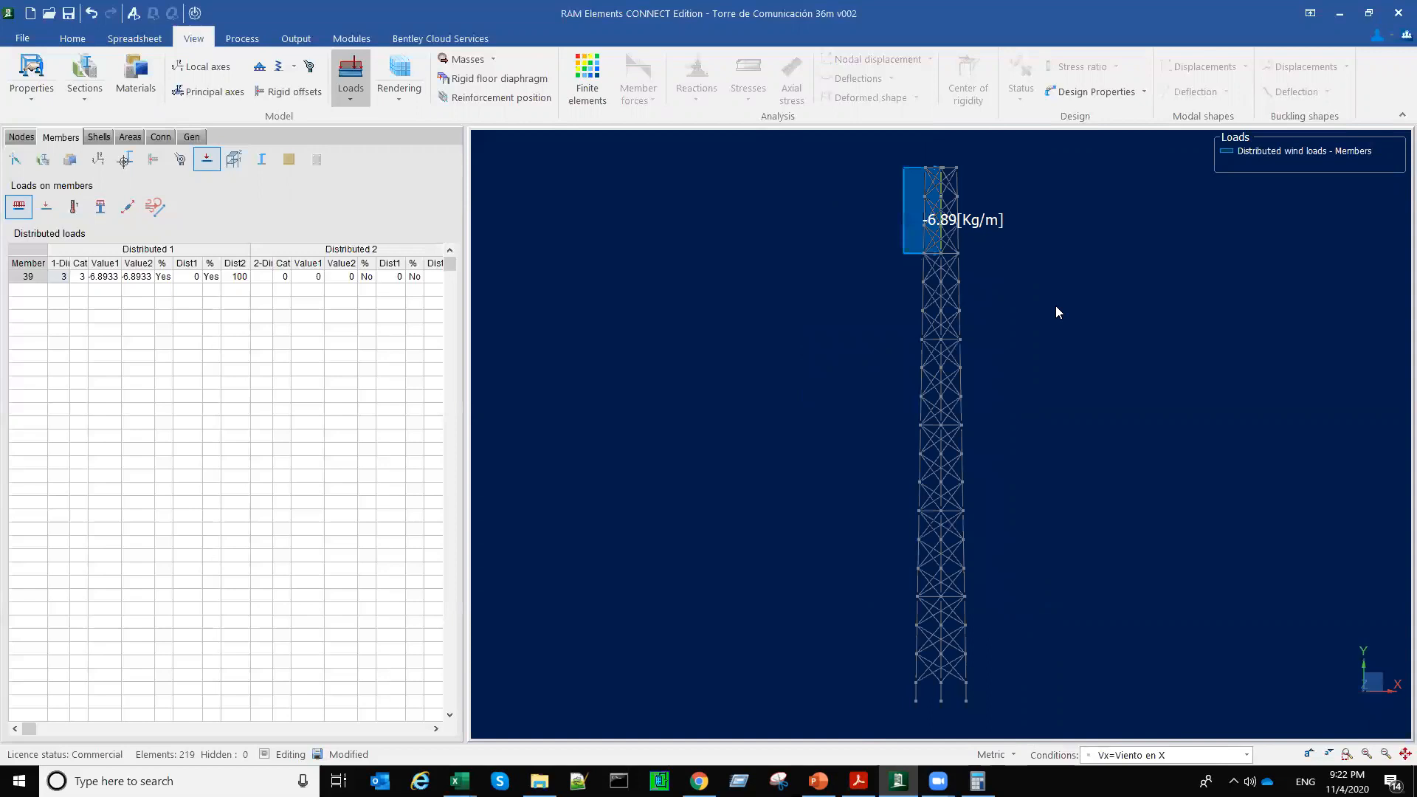
left_click(1055, 305)
left_click(1247, 755)
key("Down")
key("Return")
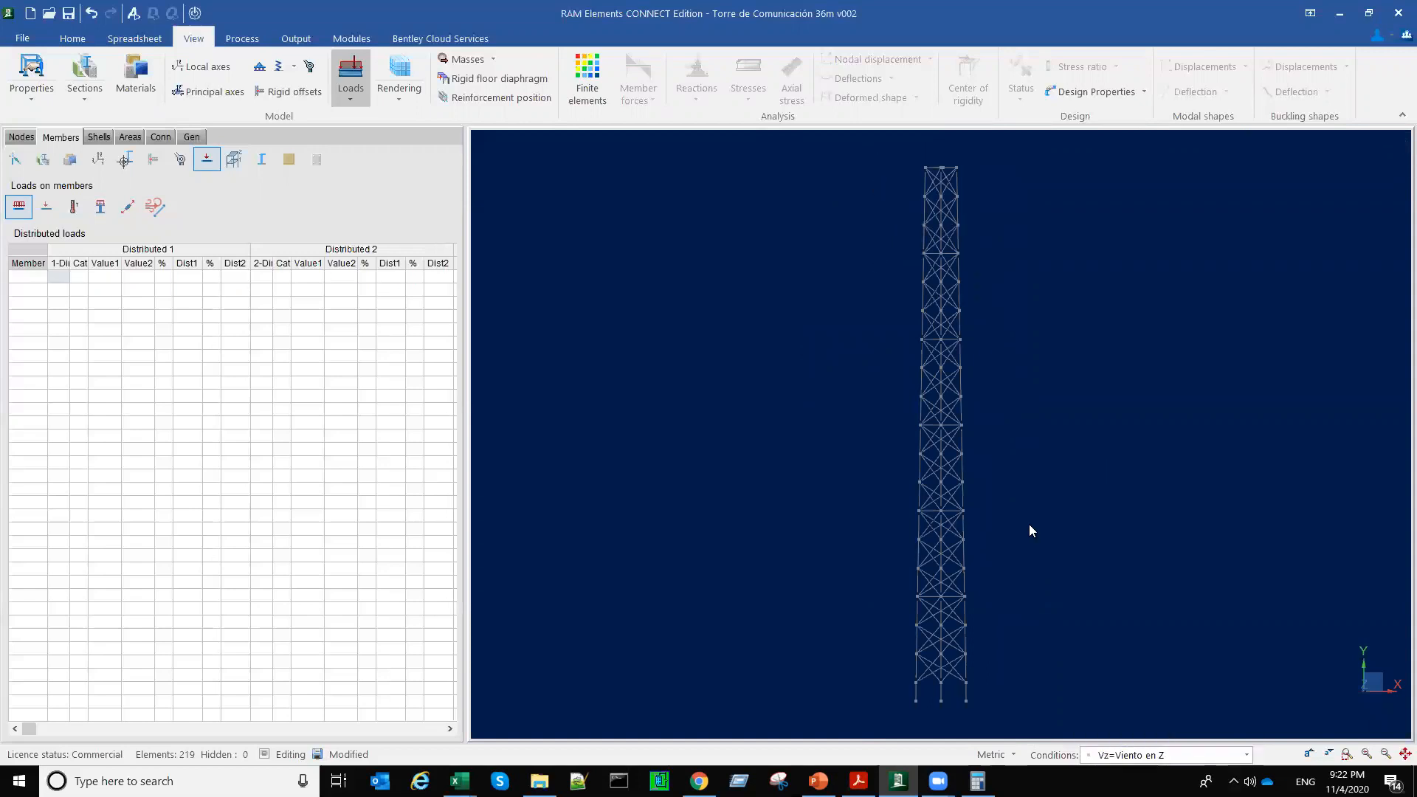
left_click_drag(1031, 691, 1028, 688)
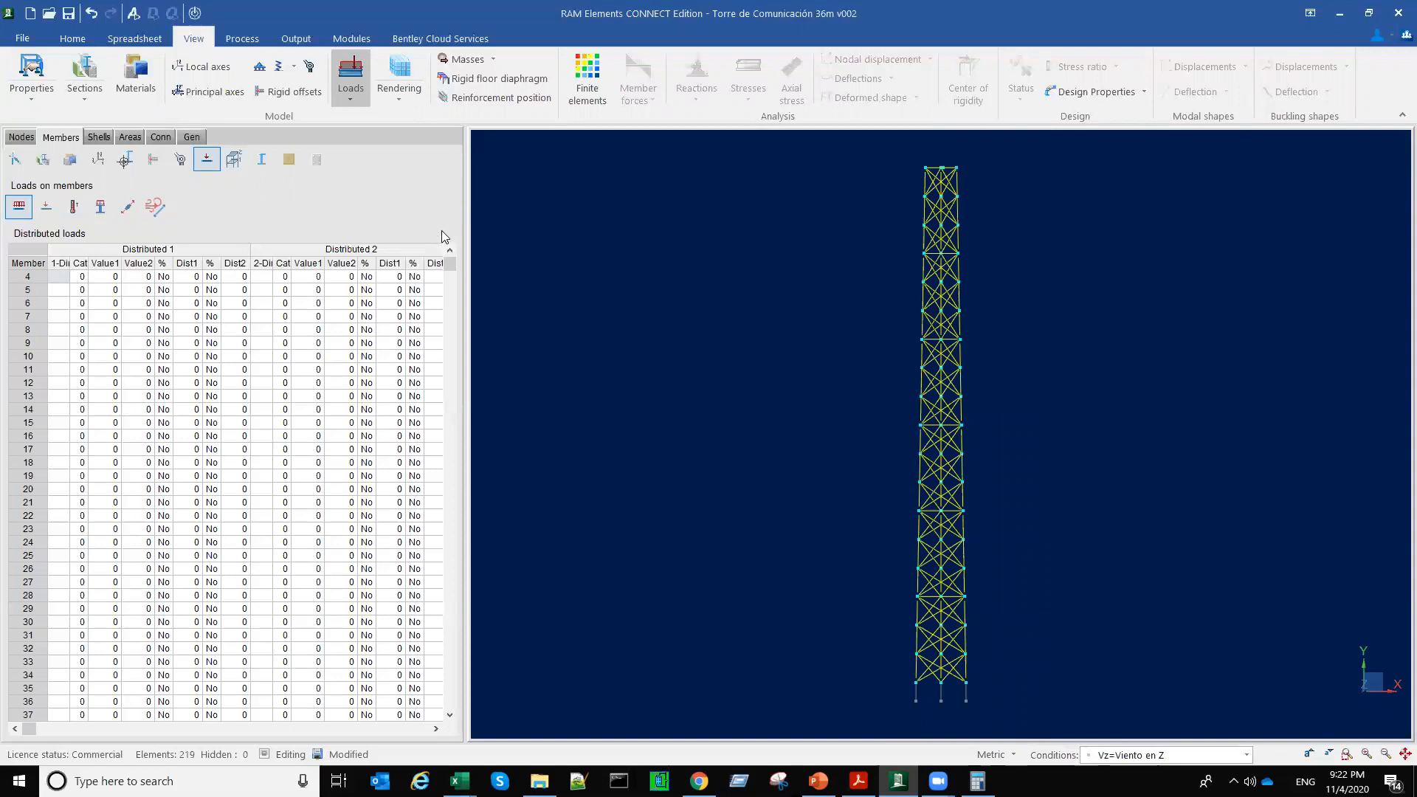
Step: Assign the wind load definition Torre 30 Vz=120km_hr to the selected tower members
left_click(155, 207)
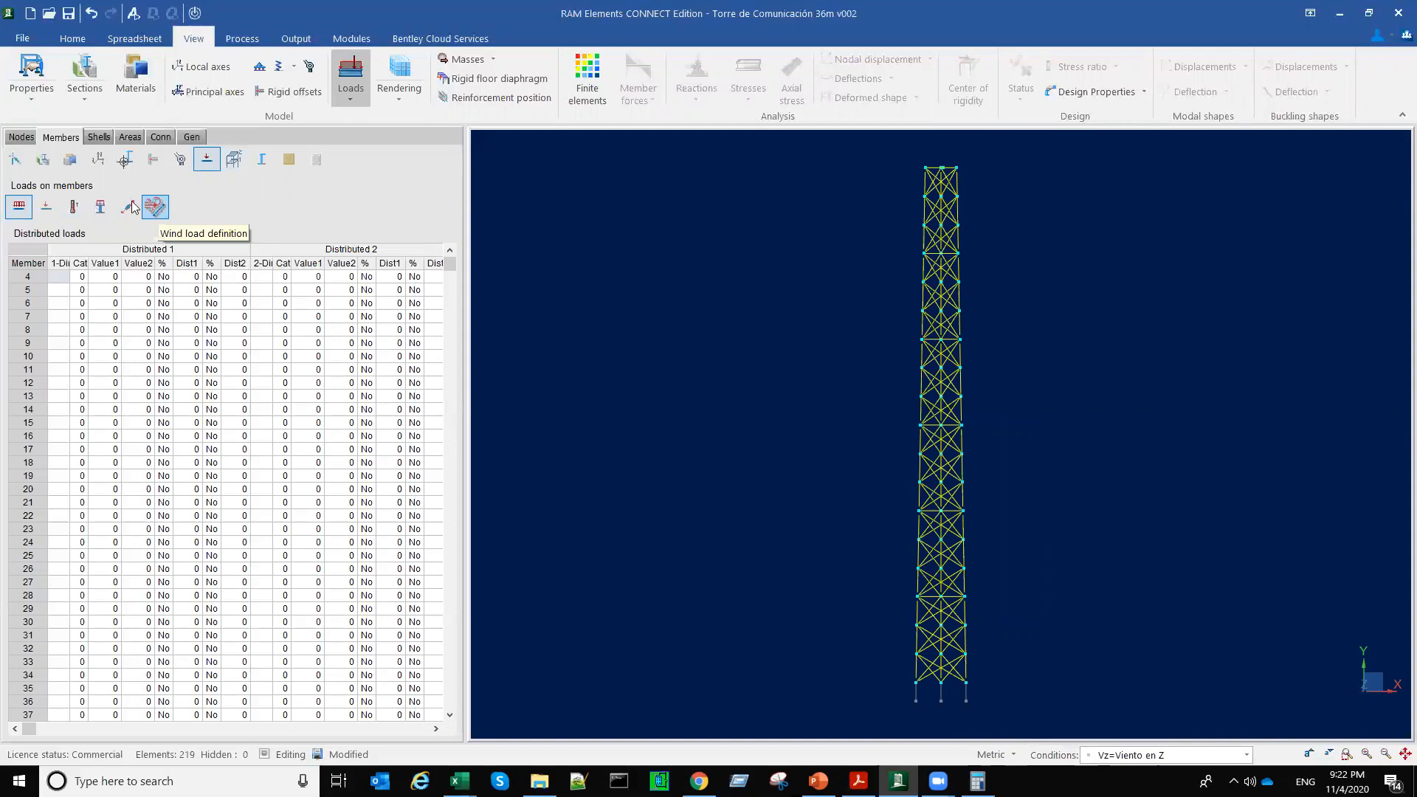
left_click(18, 208)
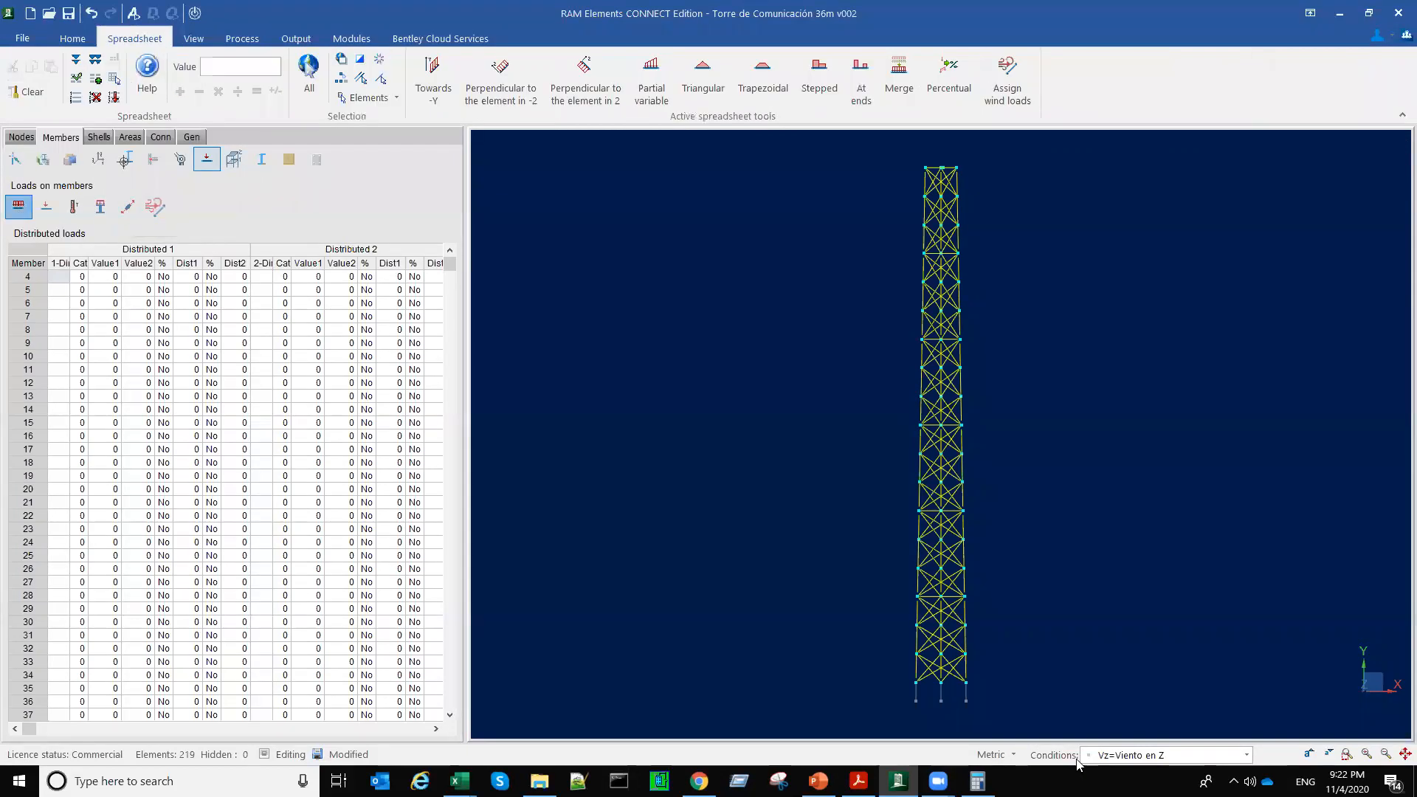
left_click(155, 207)
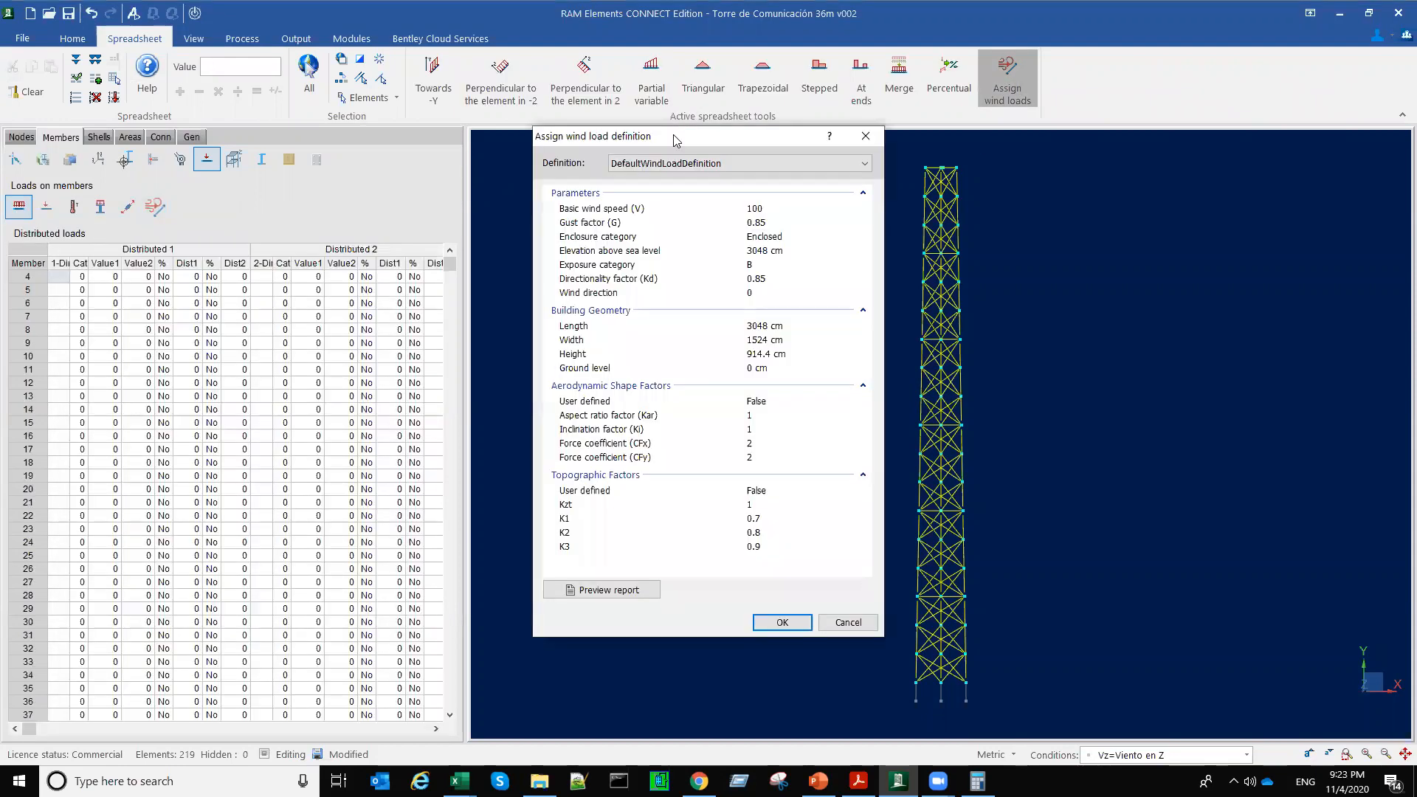
left_click(740, 204)
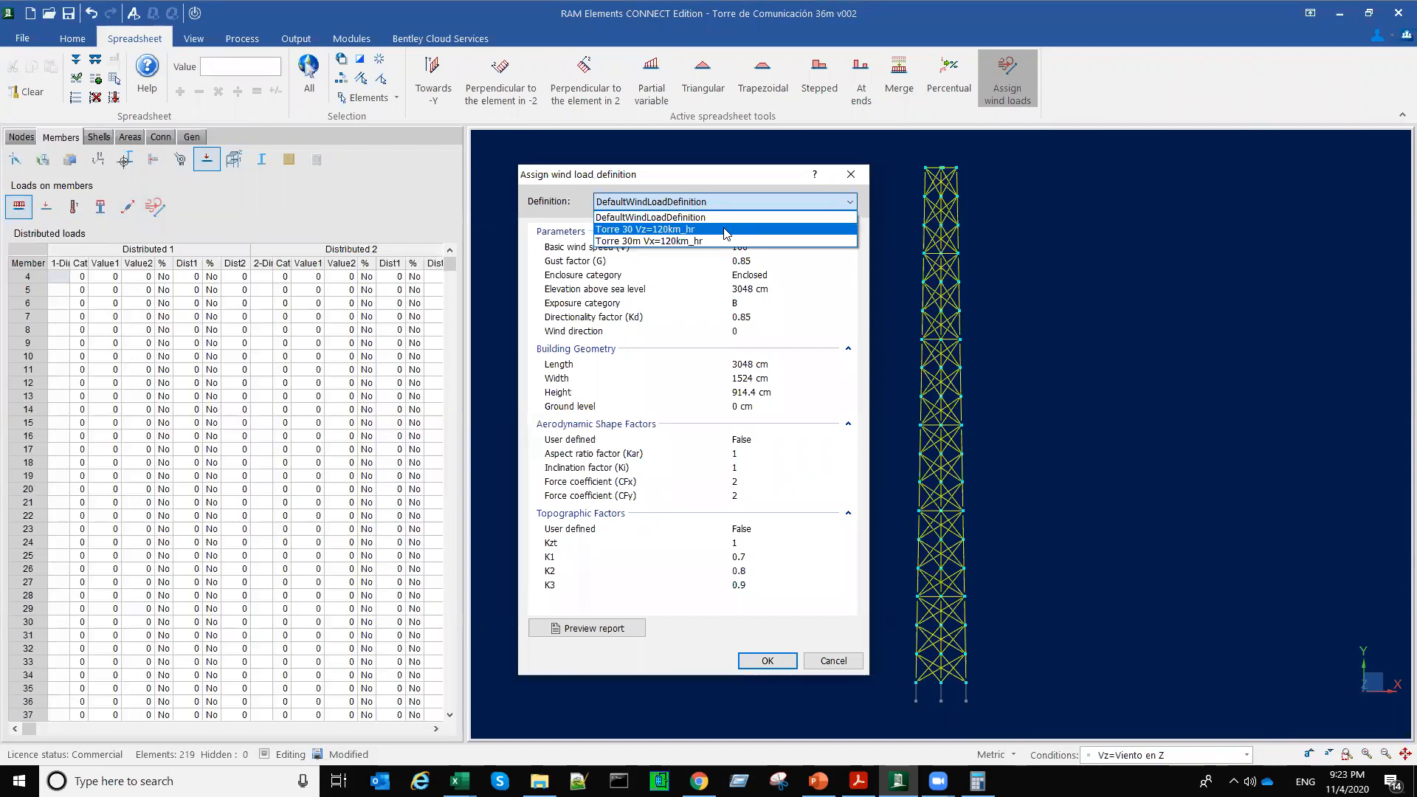
left_click(726, 233)
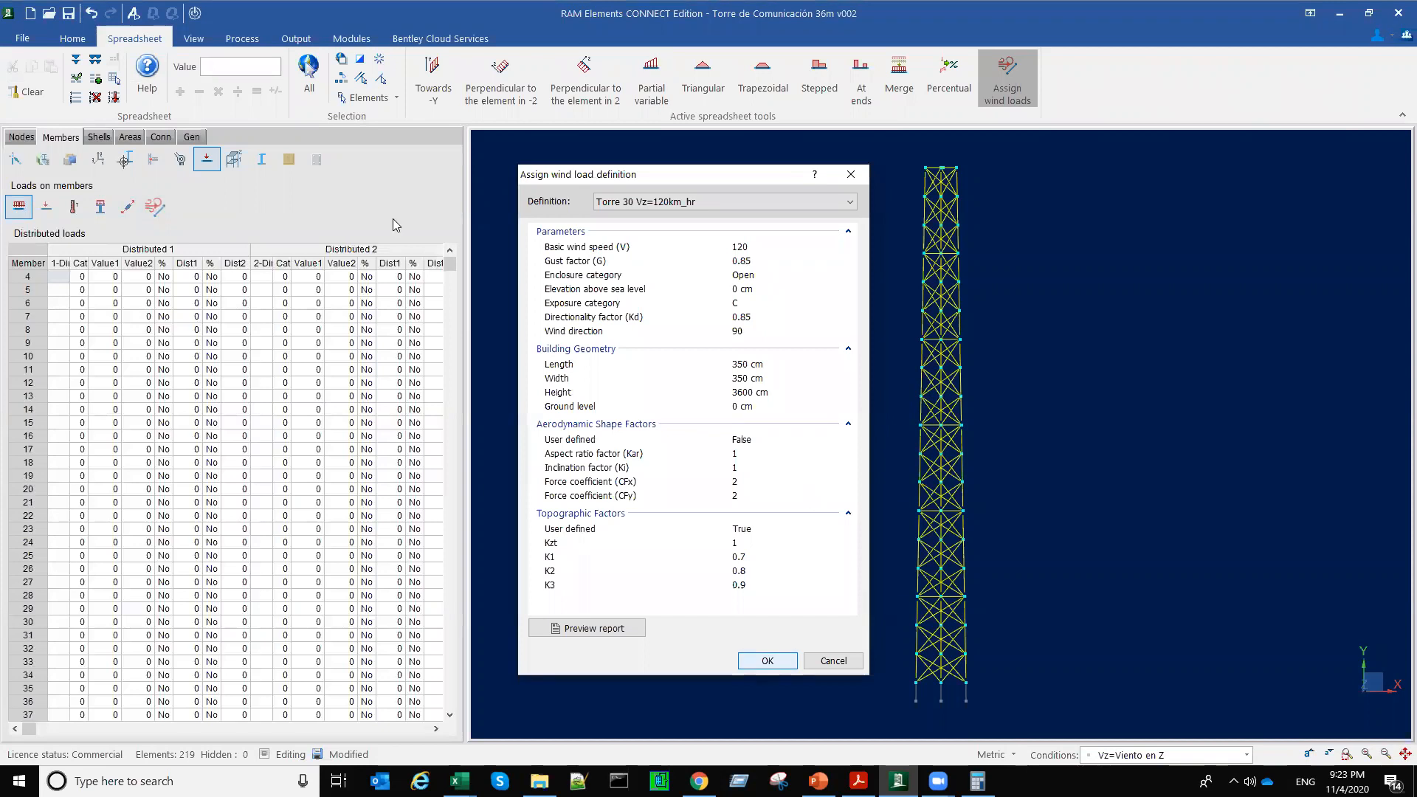
key("Return")
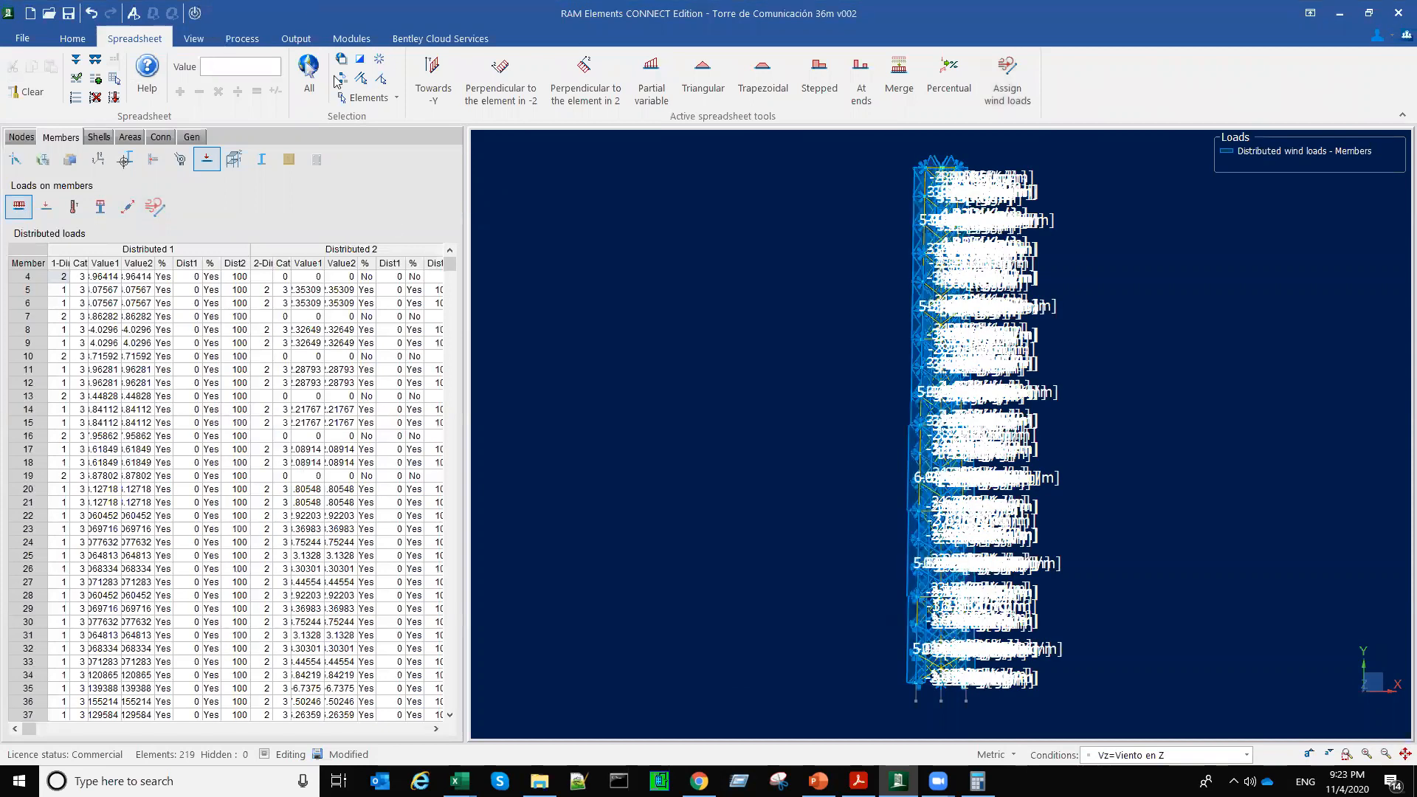
Step: Hide the load values, select a sloping top member in plan view, and examine the directions of its Z wind loads
left_click(193, 38)
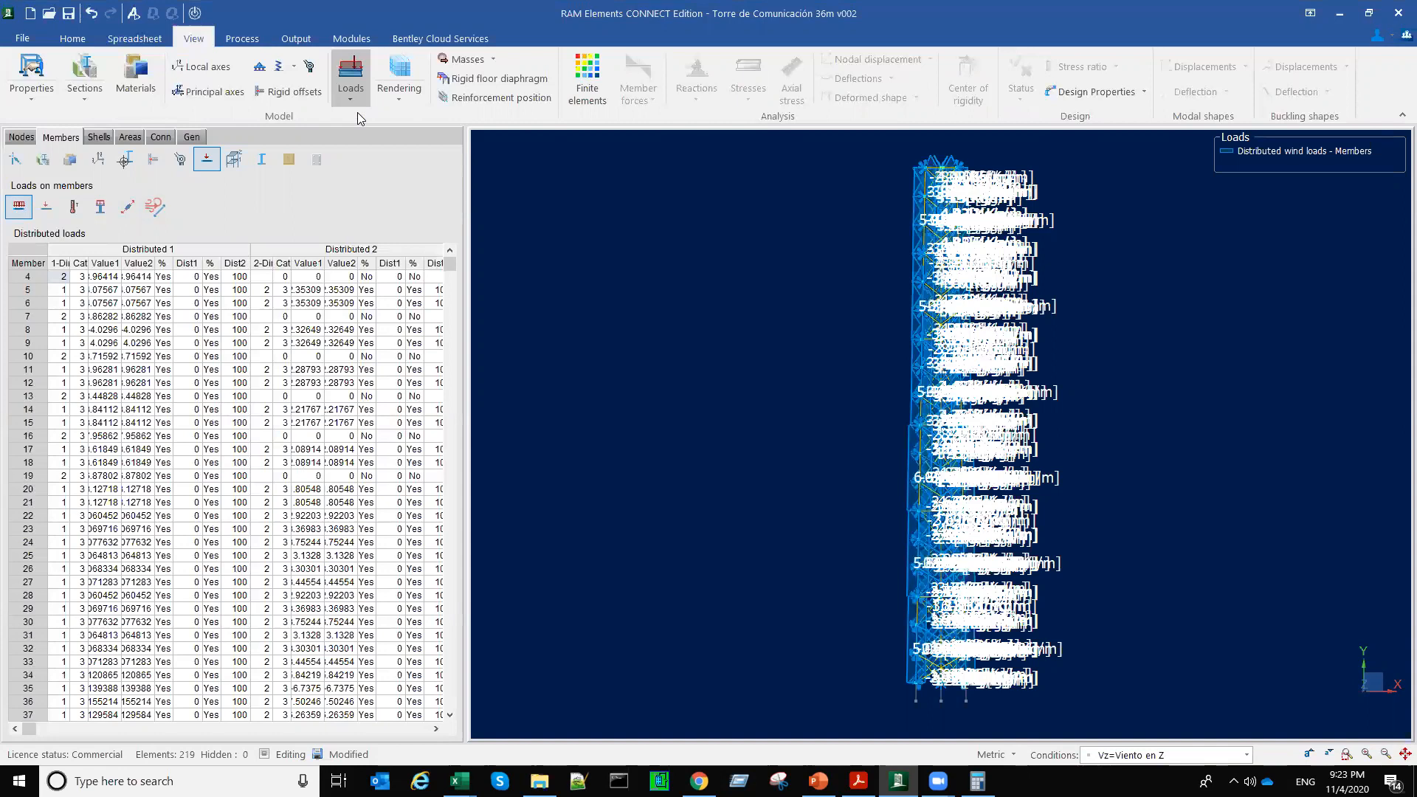
left_click(351, 77)
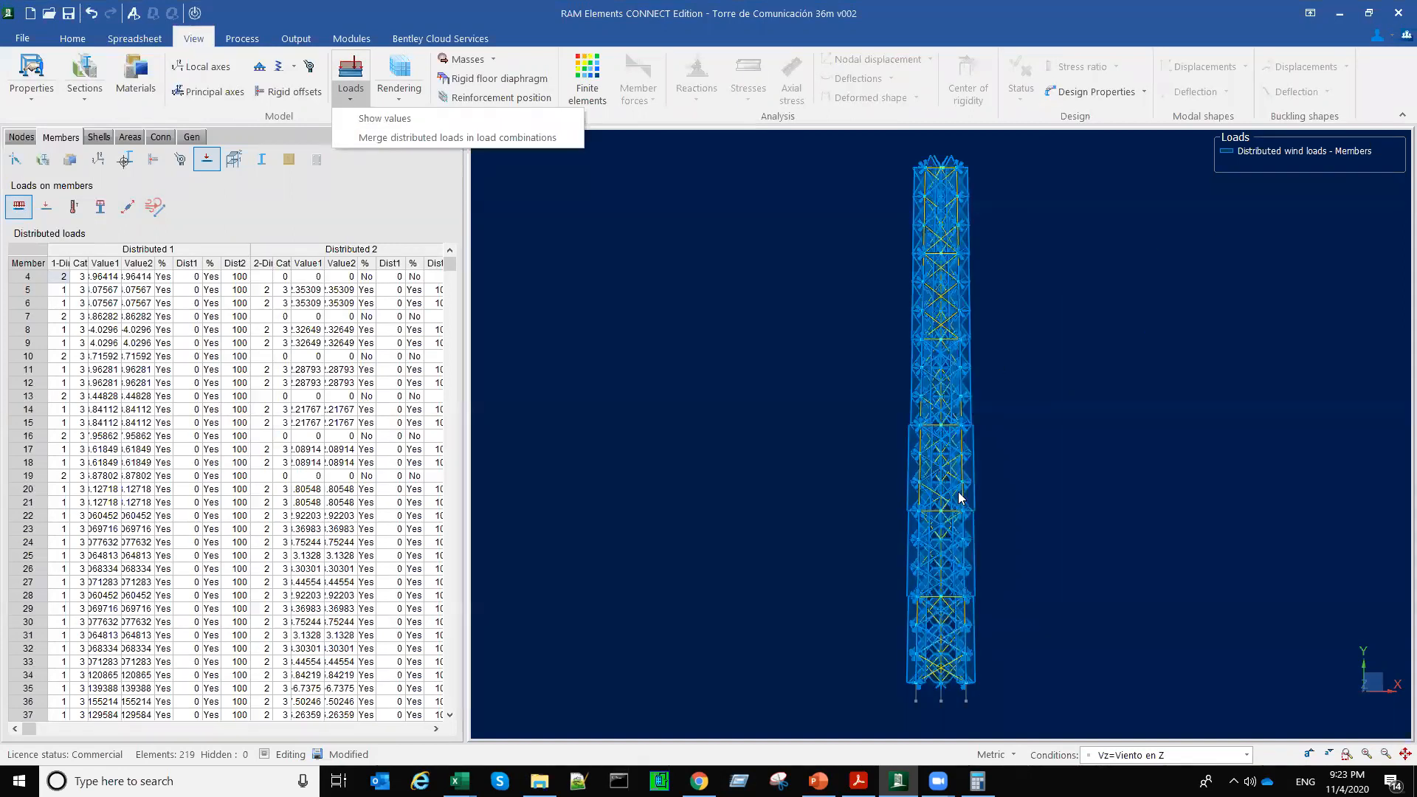
left_click(890, 270)
scroll(890, 271, "up", 5)
middle_click_drag(890, 271, 895, 453)
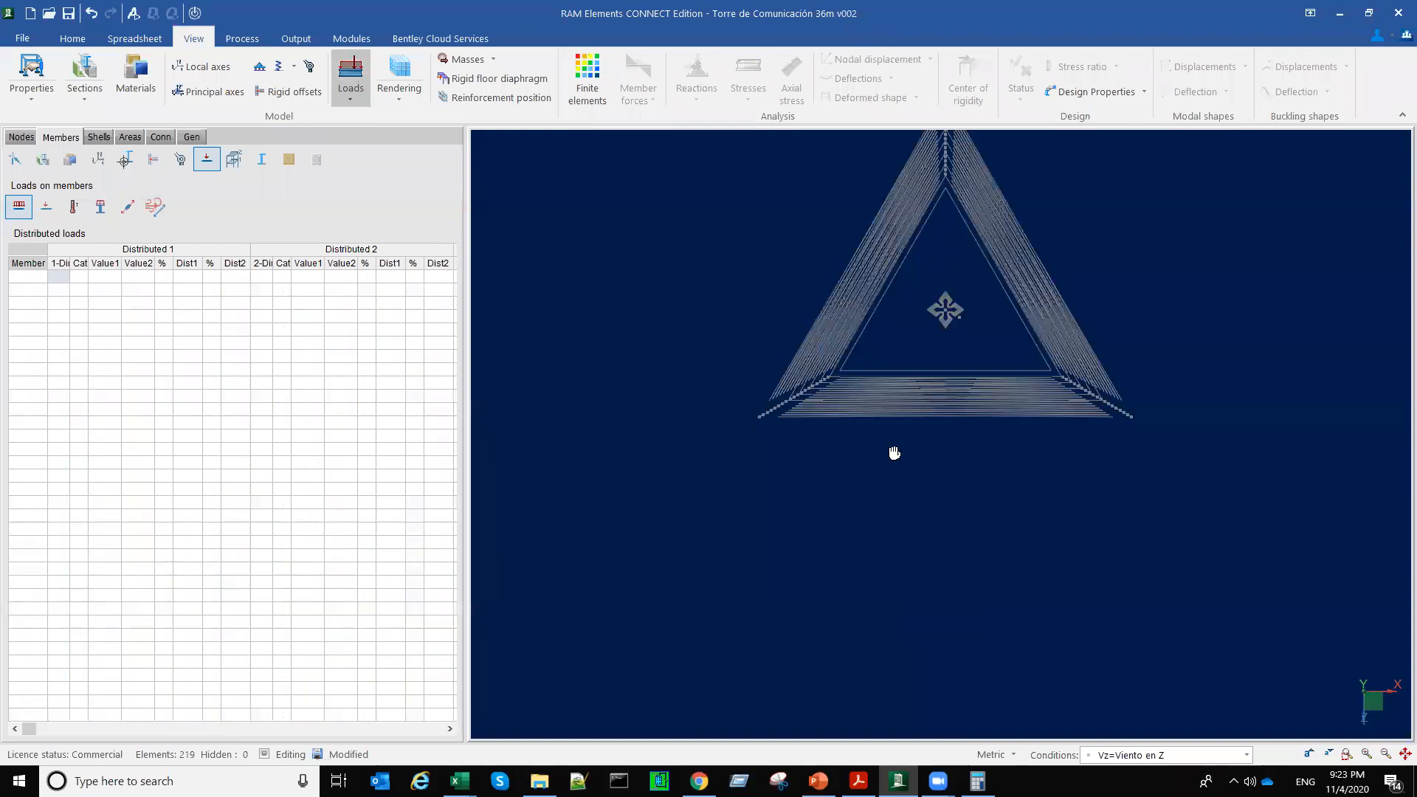
middle_click_drag(914, 222, 848, 479)
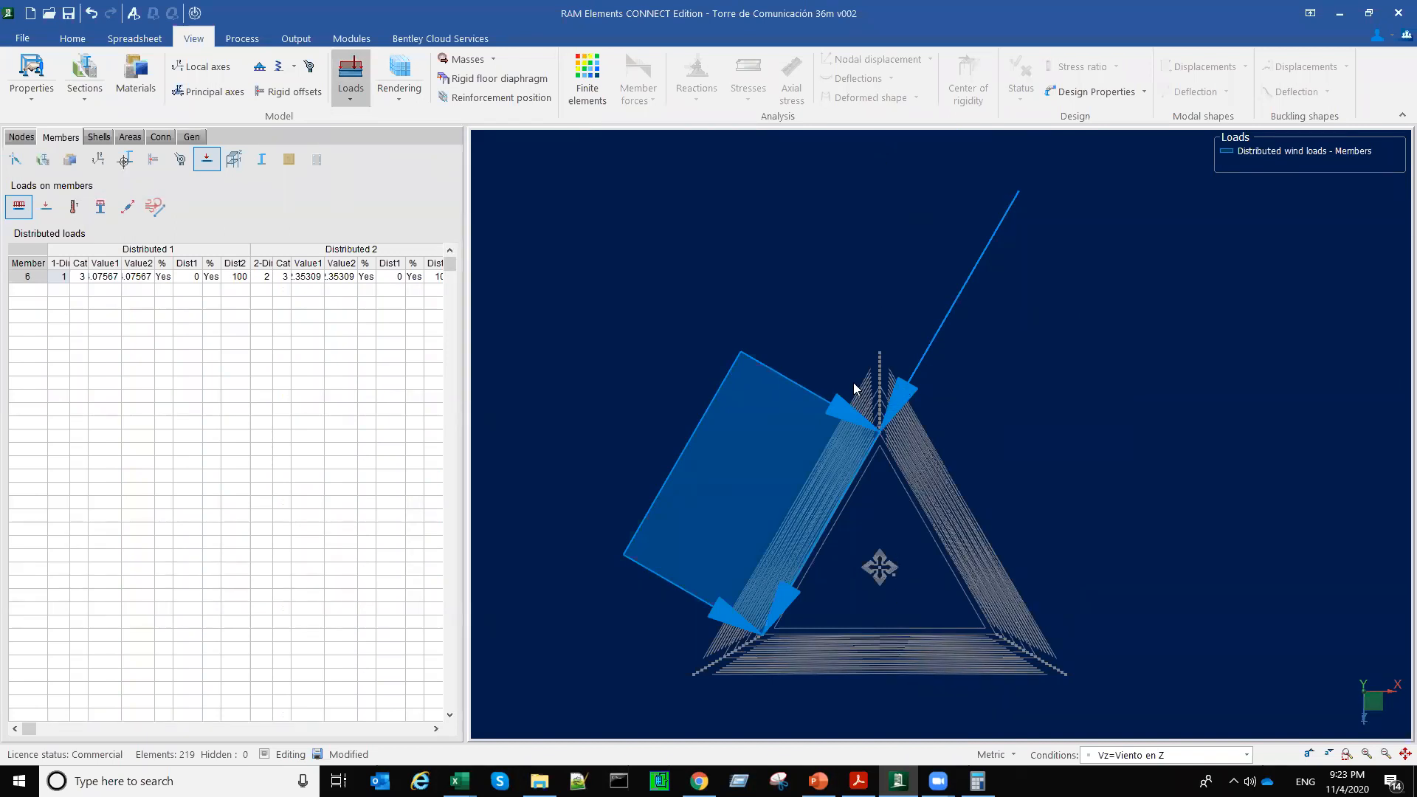
scroll(837, 391, "up", 5)
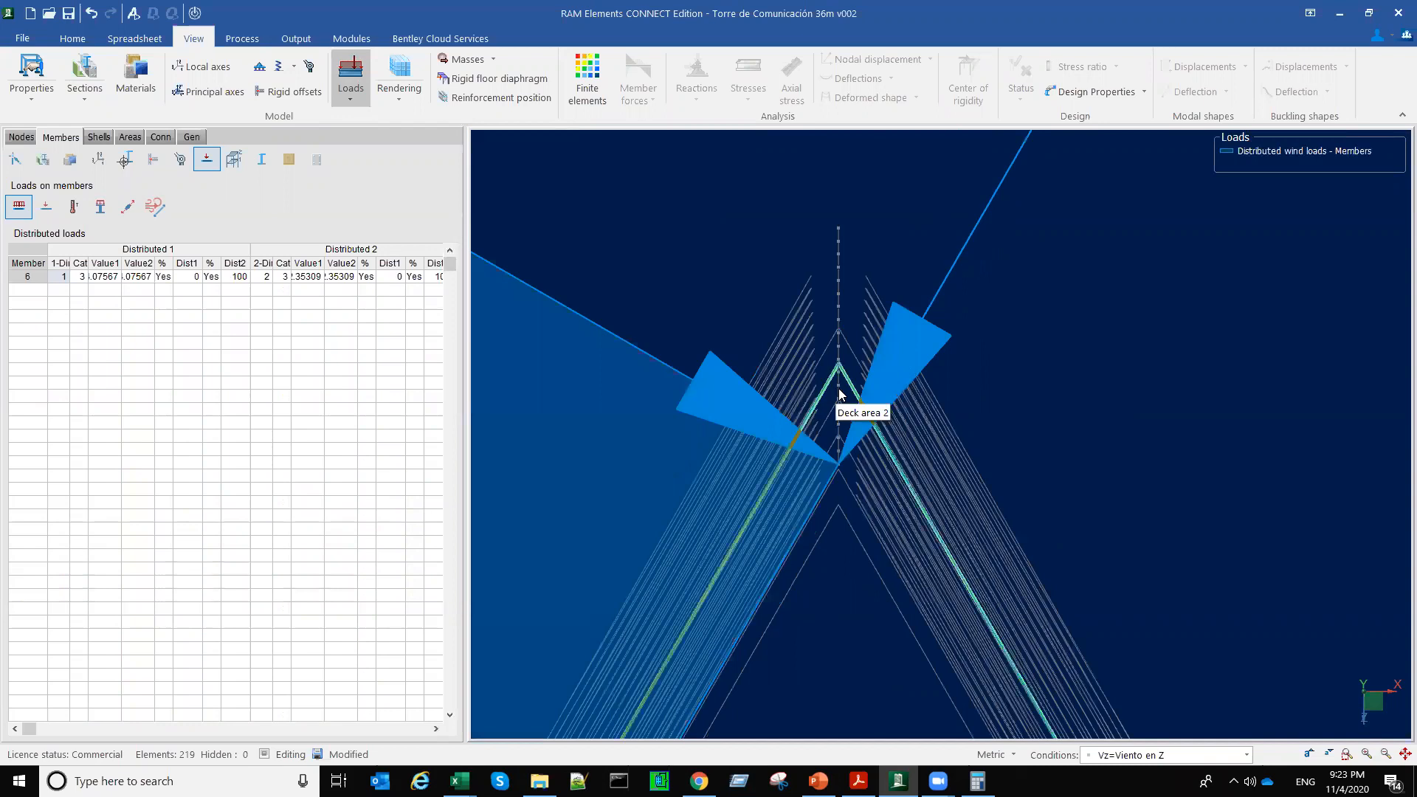
Step: Clear the single-member selection, return to the front view, and select the whole tower
left_click(843, 422)
scroll(914, 504, "down", 5)
middle_click_drag(914, 504, 989, 402)
left_click_drag(648, 307, 990, 617)
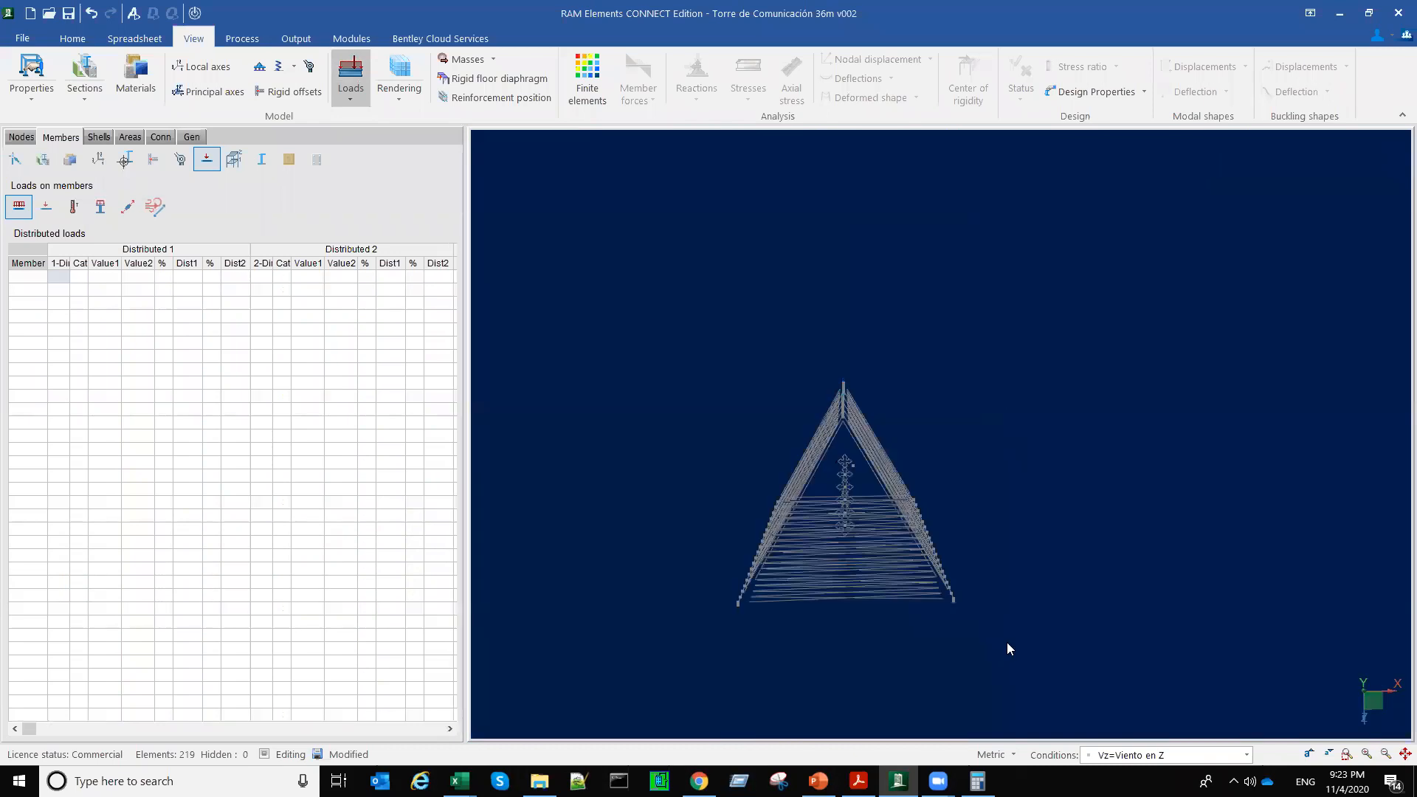
key("F2")
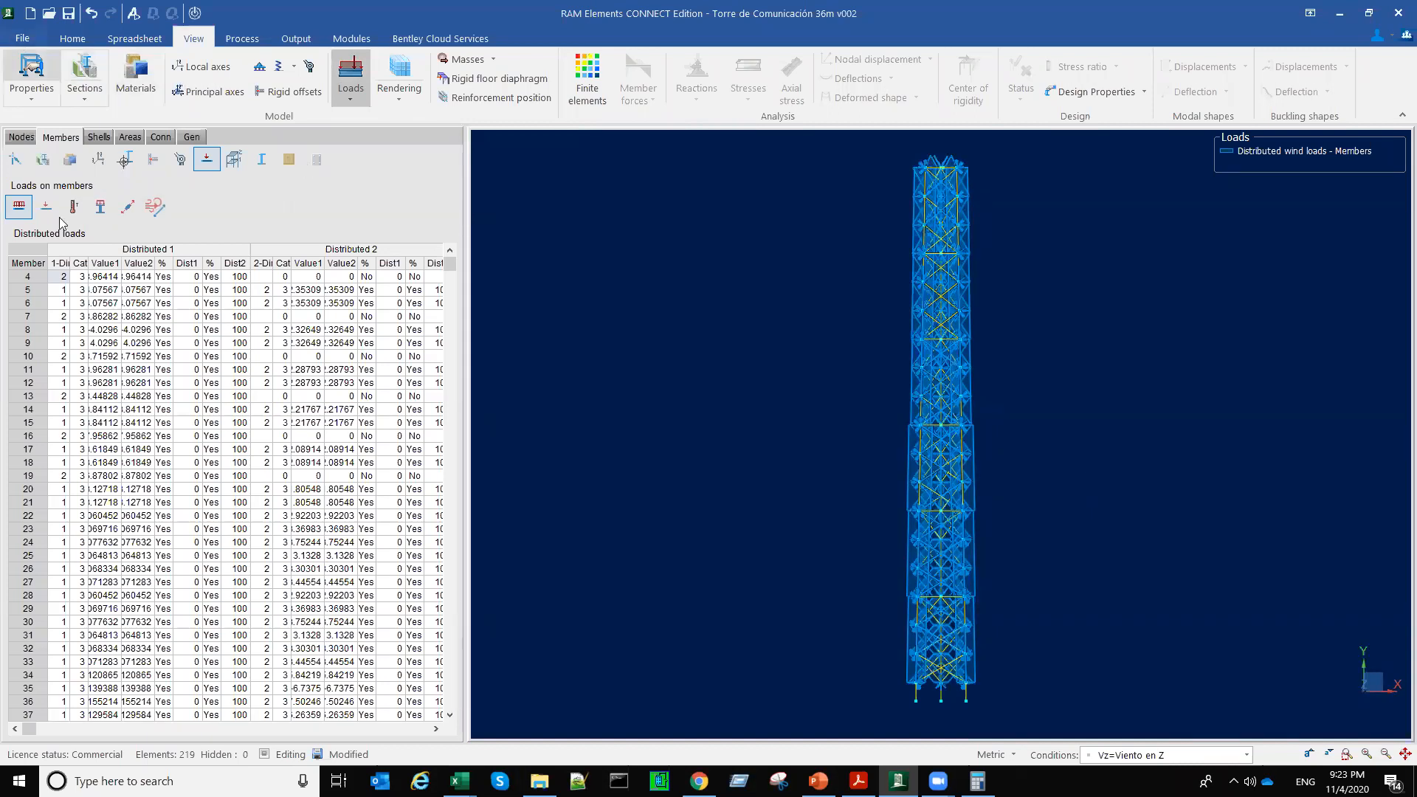
Step: Save the model as Torre de Comunicación 36m v003.retx in the Parte III folder, replacing the existing file
left_click(21, 39)
left_click(38, 218)
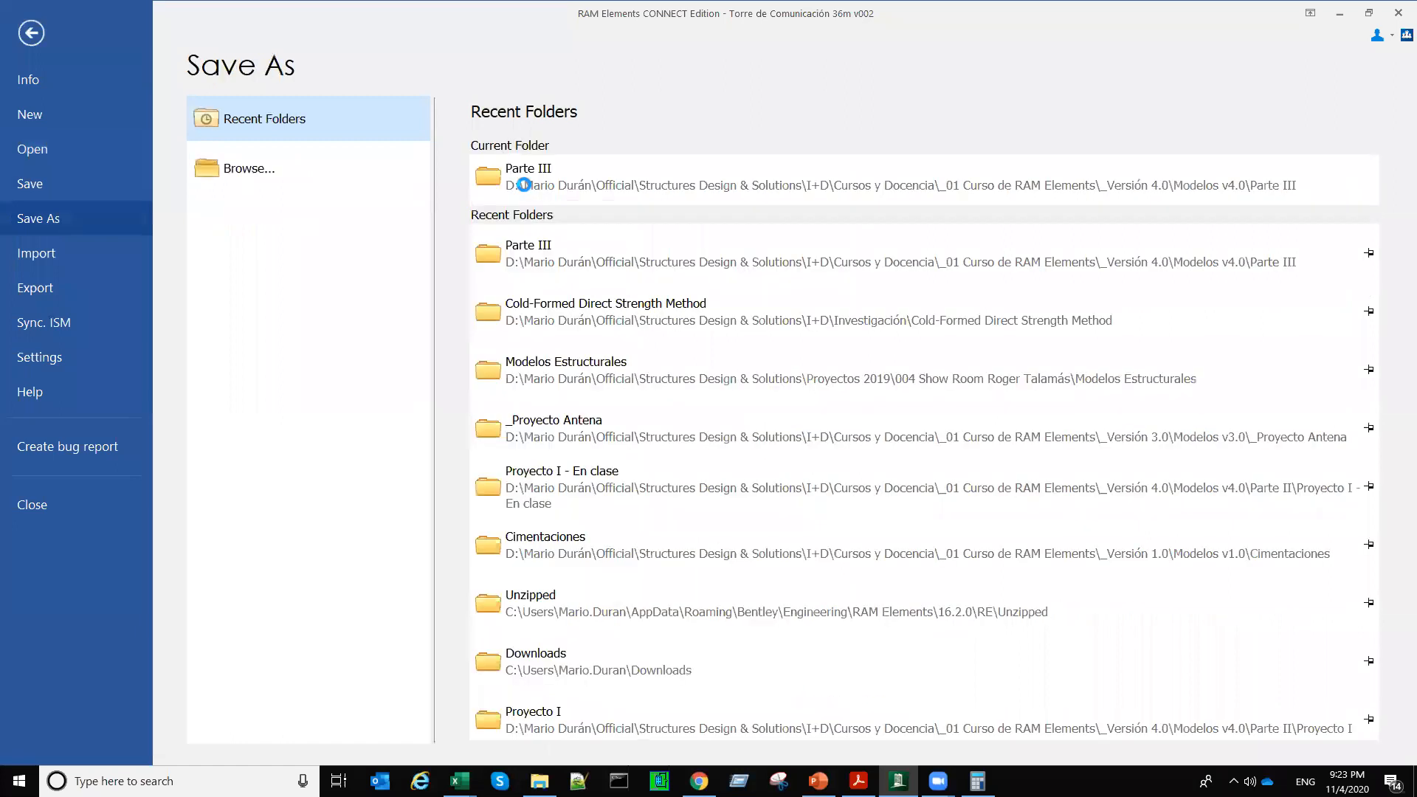
left_click(756, 384)
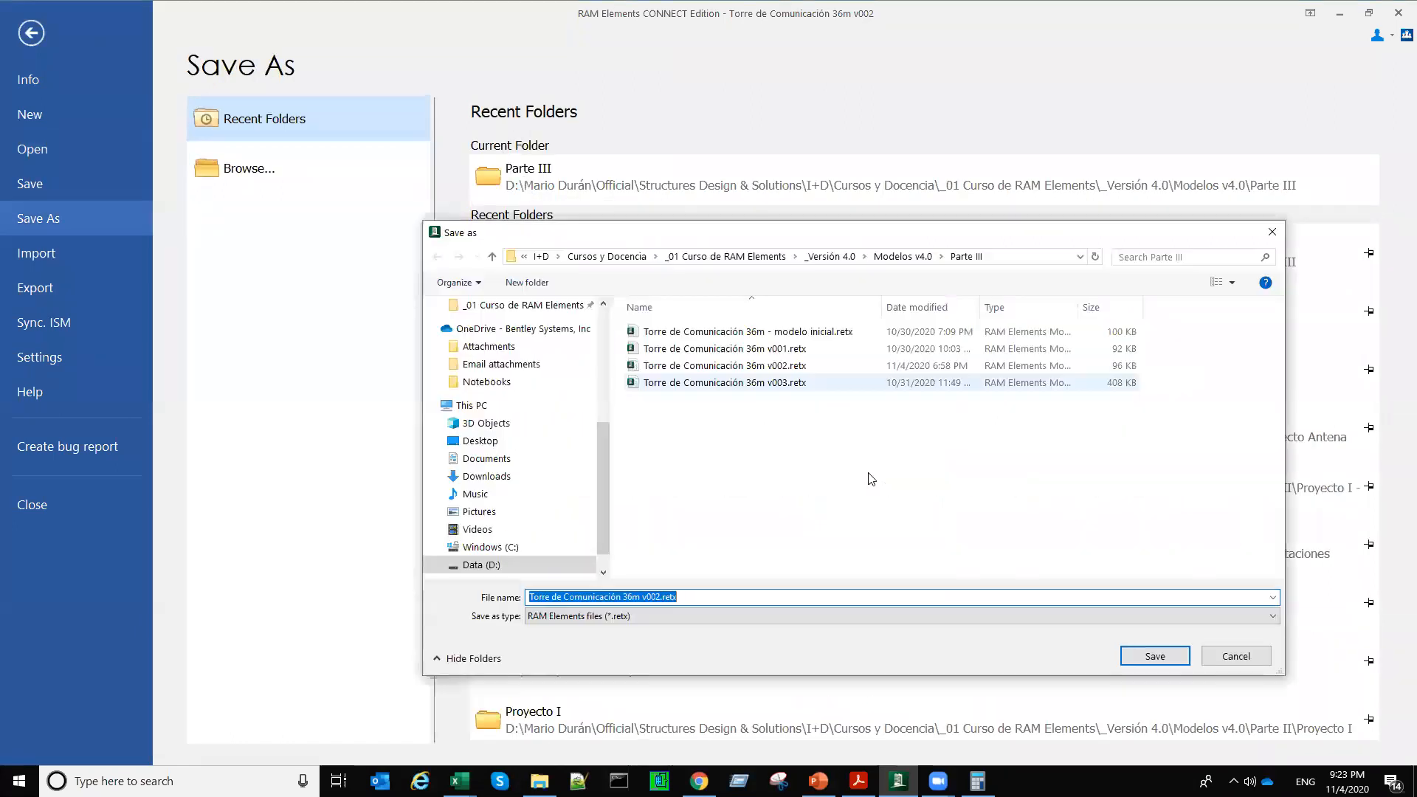
left_click(1155, 656)
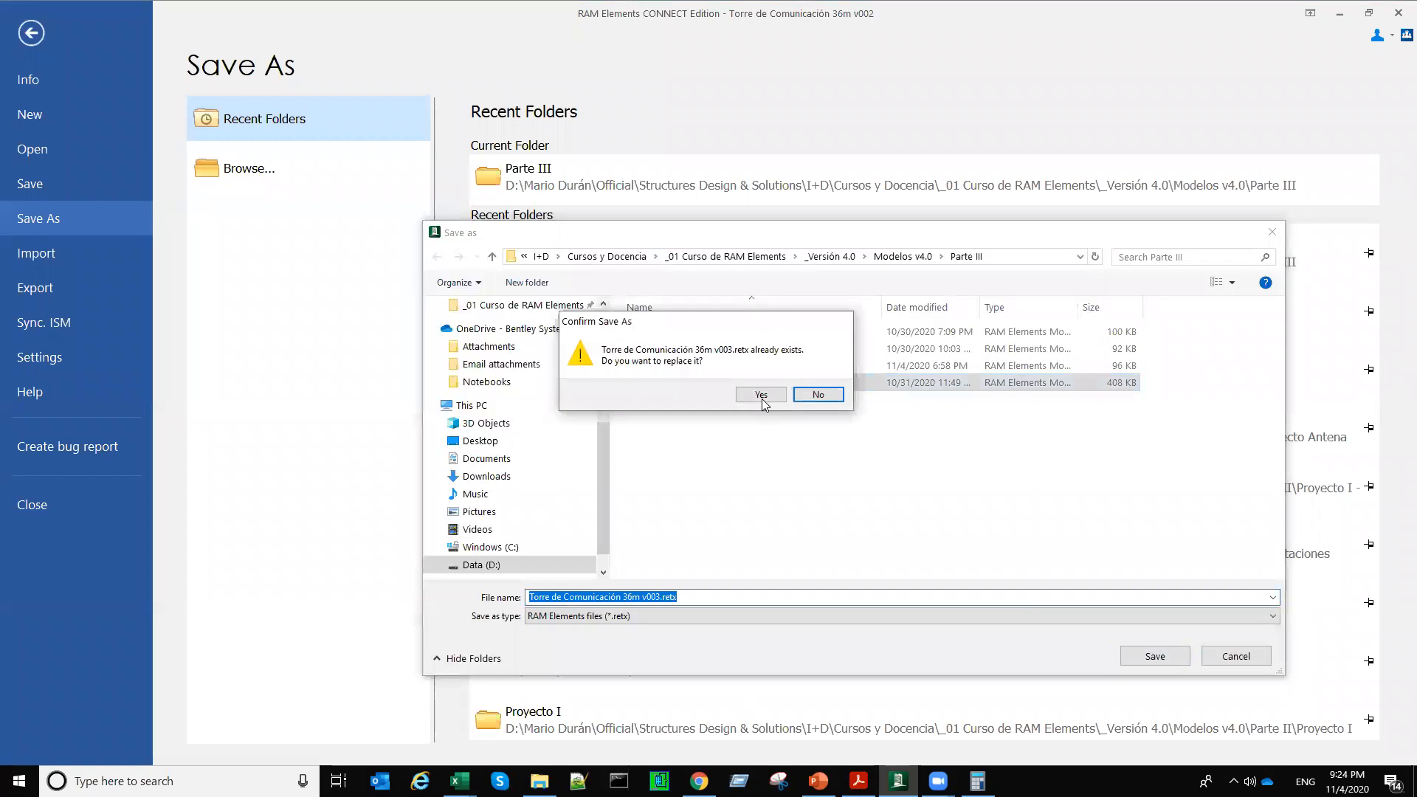
left_click(761, 395)
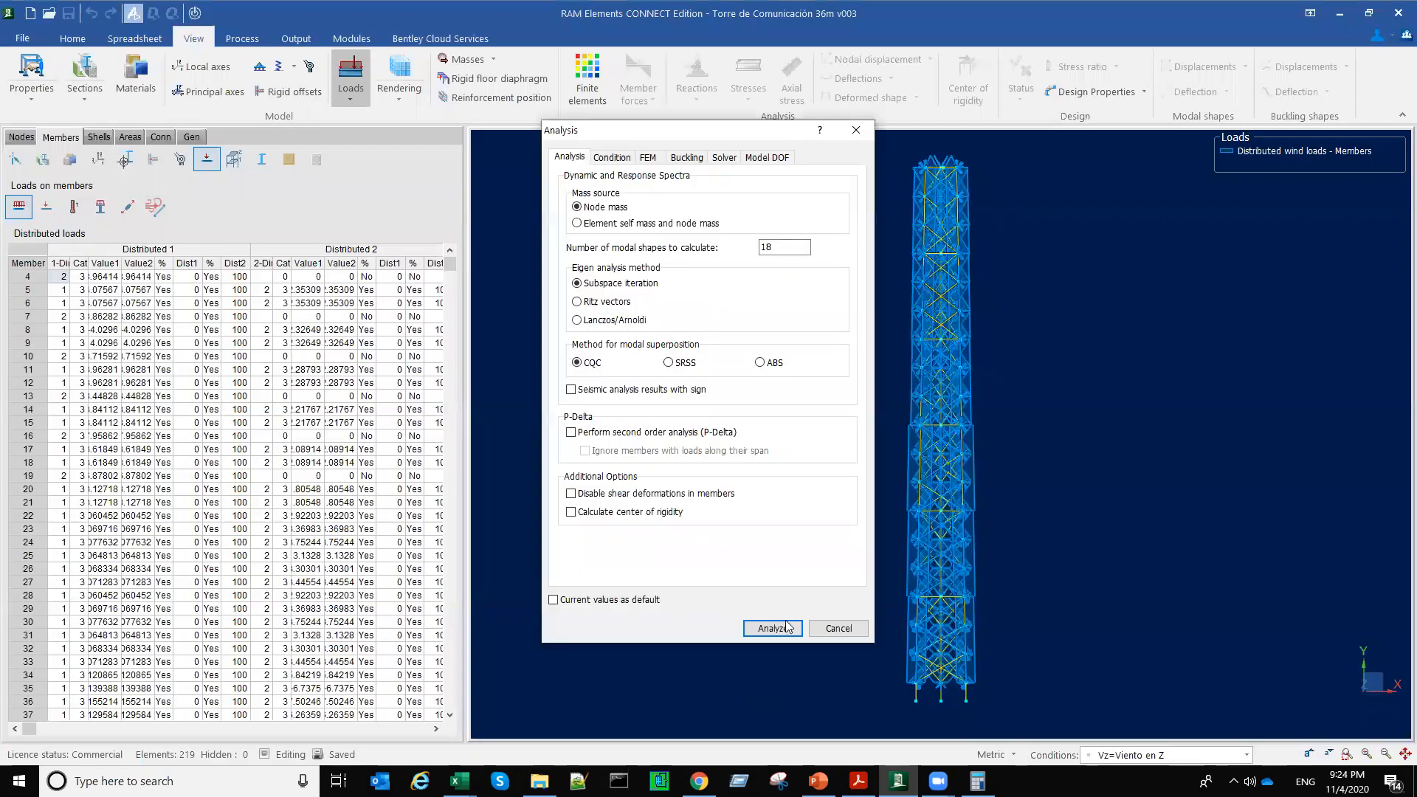
Step: Analyze the tower model and display its deformed shape together with the original shape for load condition Vz
left_click(785, 626)
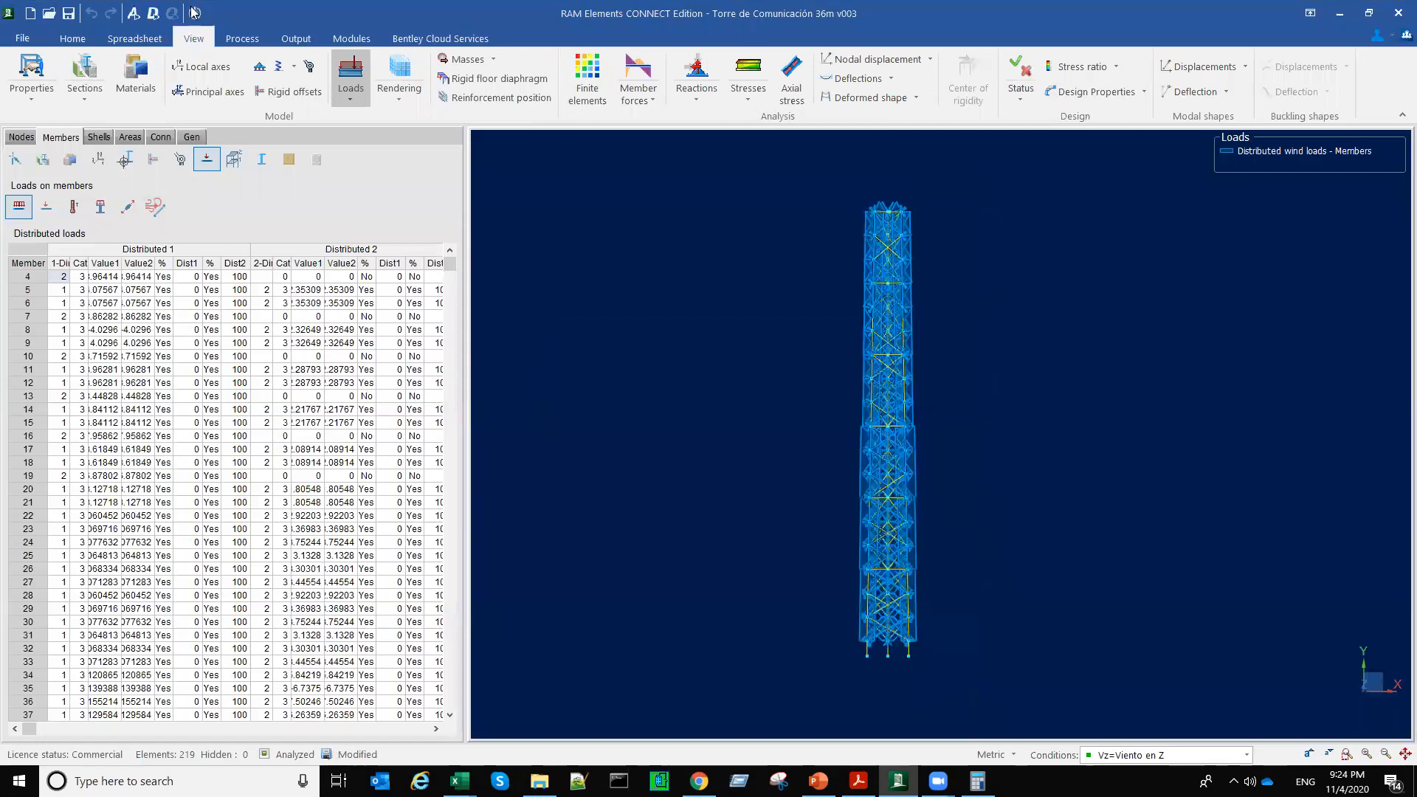
middle_click_drag(921, 549, 983, 369)
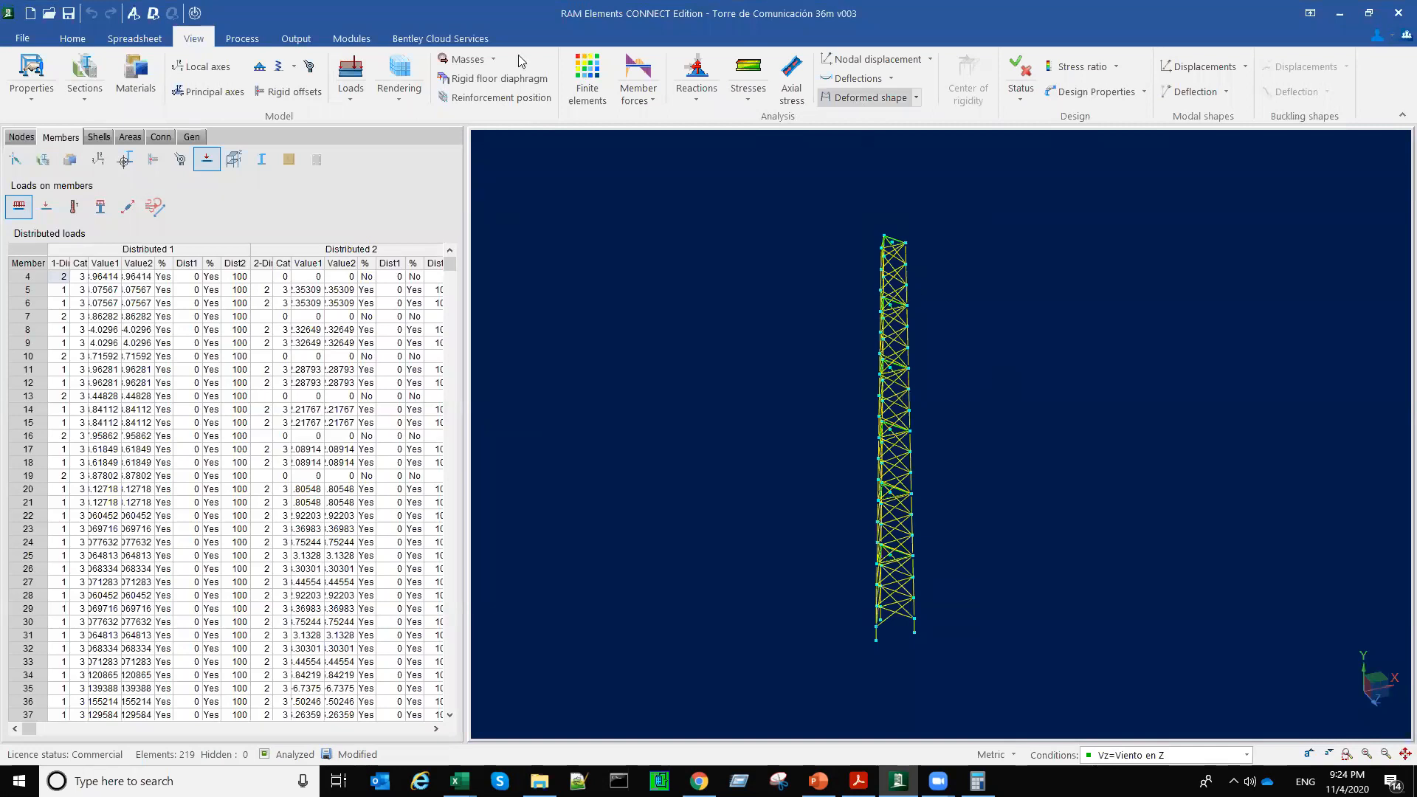
left_click(916, 99)
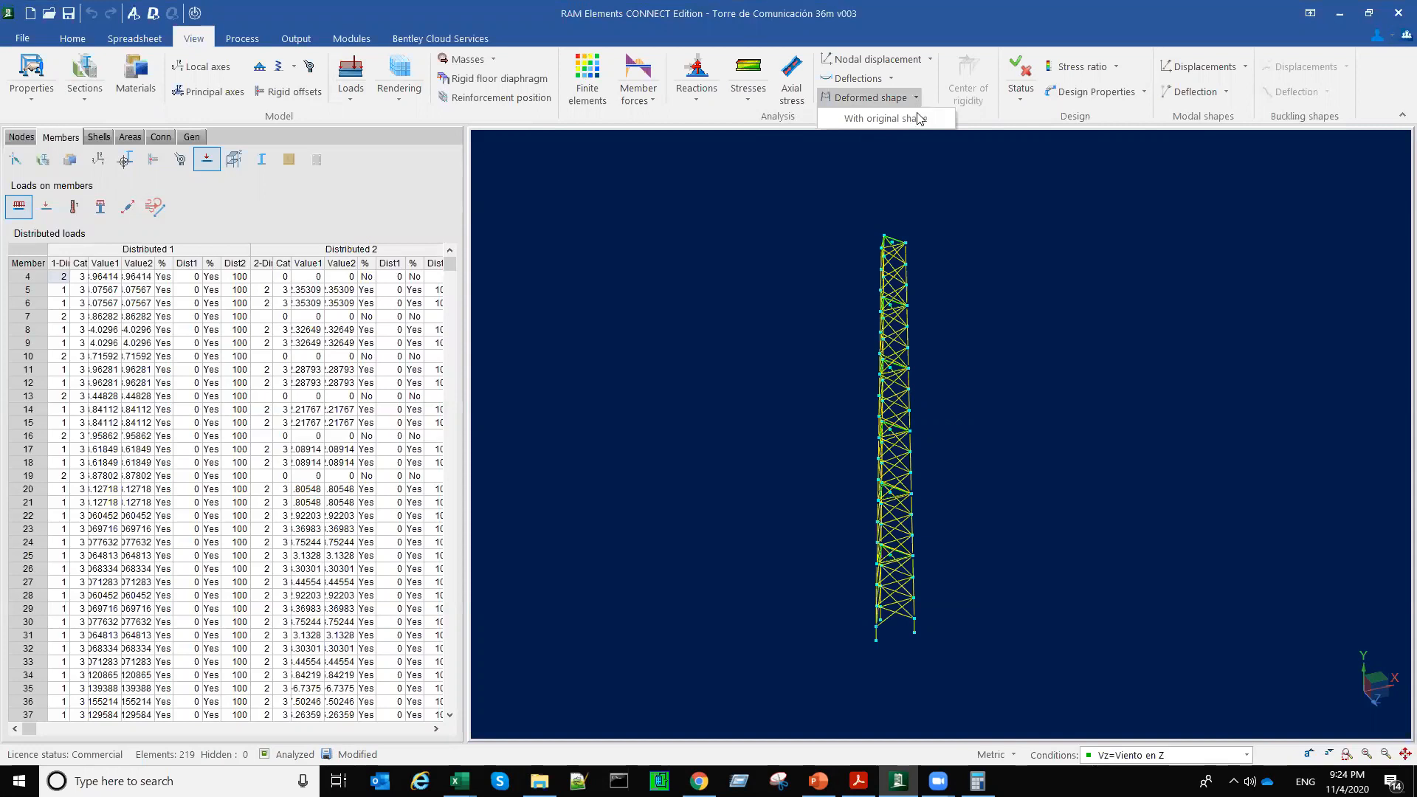
left_click(921, 119)
key("Right")
key("Right")
key("Right")
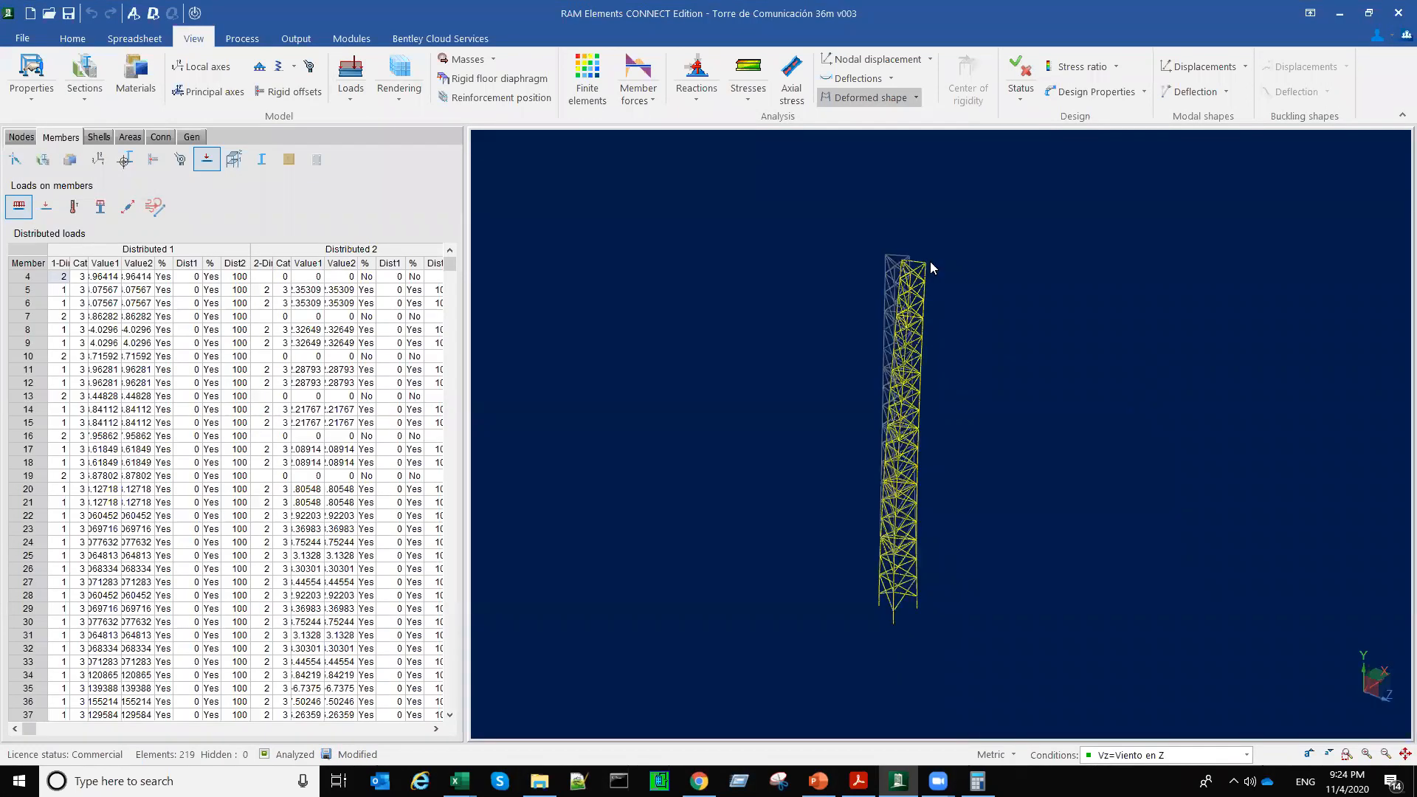
Step: Examine the top of the tower's deformed shape against the original shape for load condition Vz
scroll(930, 261, "up", 5)
middle_click_drag(930, 261, 994, 274)
scroll(930, 262, "up", 2)
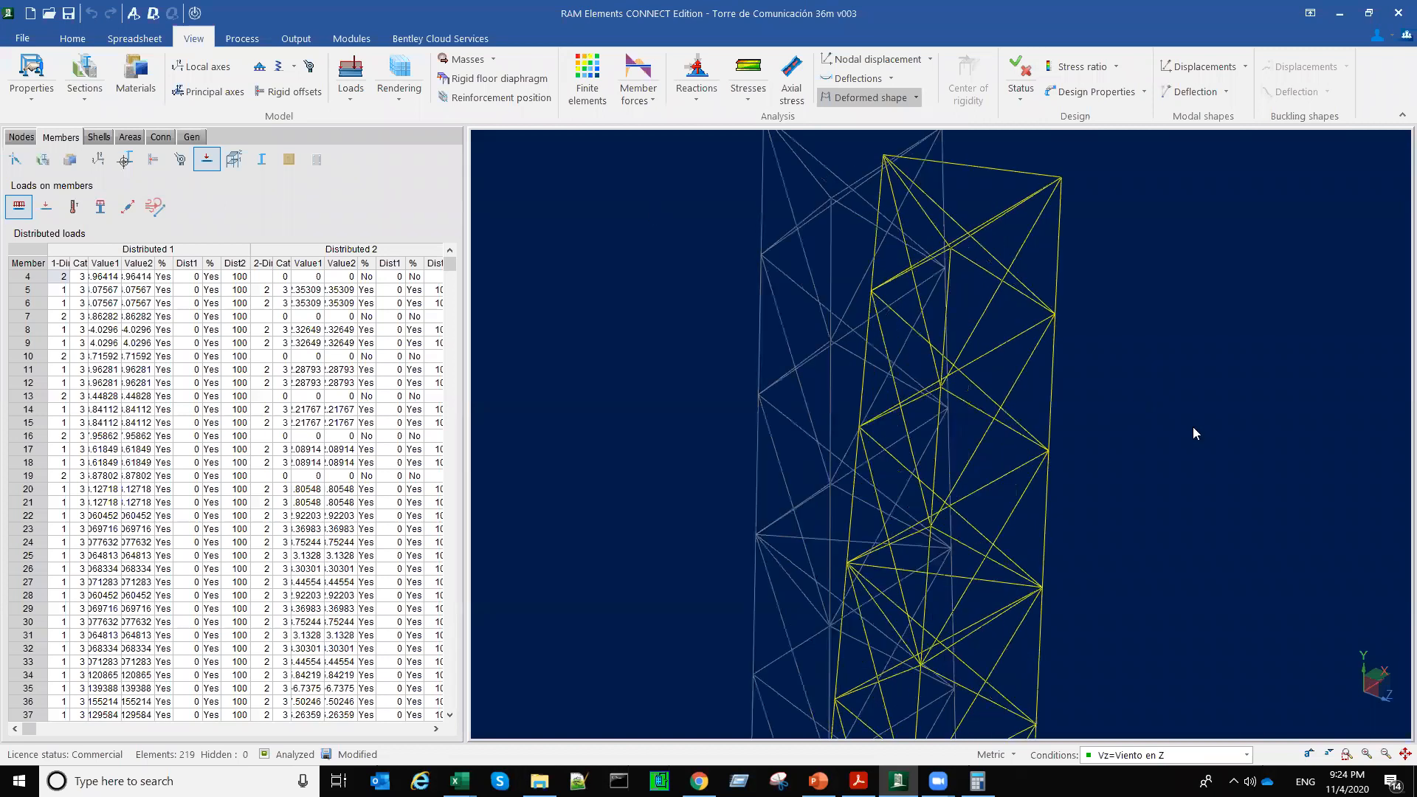
middle_click_drag(1193, 428, 1202, 496)
Step: Review the tower's deformed shape for load condition Vx=Viento en X, then turn the deformed shape display off
left_click(1246, 754)
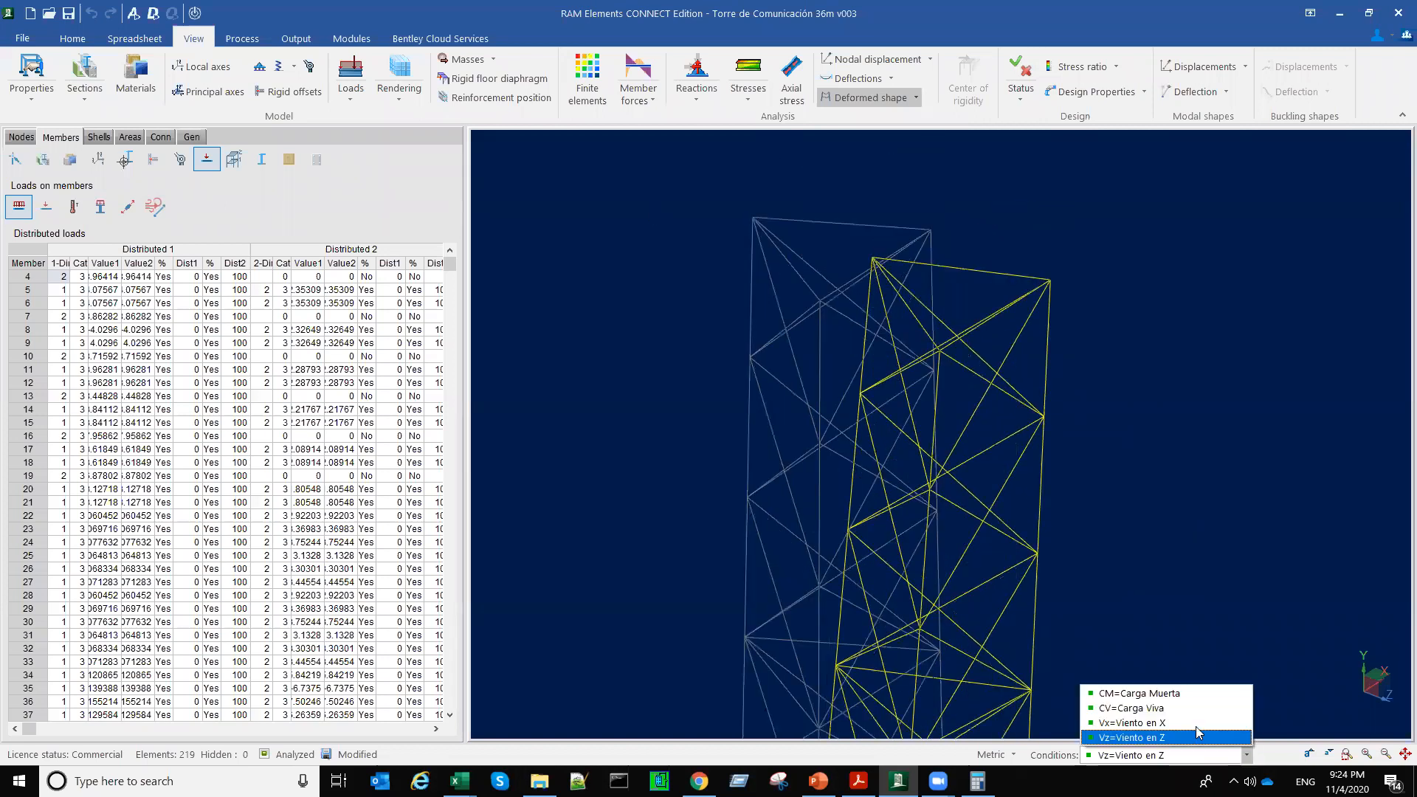
left_click(1200, 723)
mouse_move(1027, 482)
middle_mouse_down()
mouse_move(980, 468)
mouse_move(1036, 464)
mouse_move(1025, 485)
middle_mouse_up()
scroll(1010, 465, "down", 5)
scroll(1025, 484, "down", 4)
scroll(978, 378, "up", 3)
middle_click_drag(1035, 422, 933, 309)
left_click(879, 99)
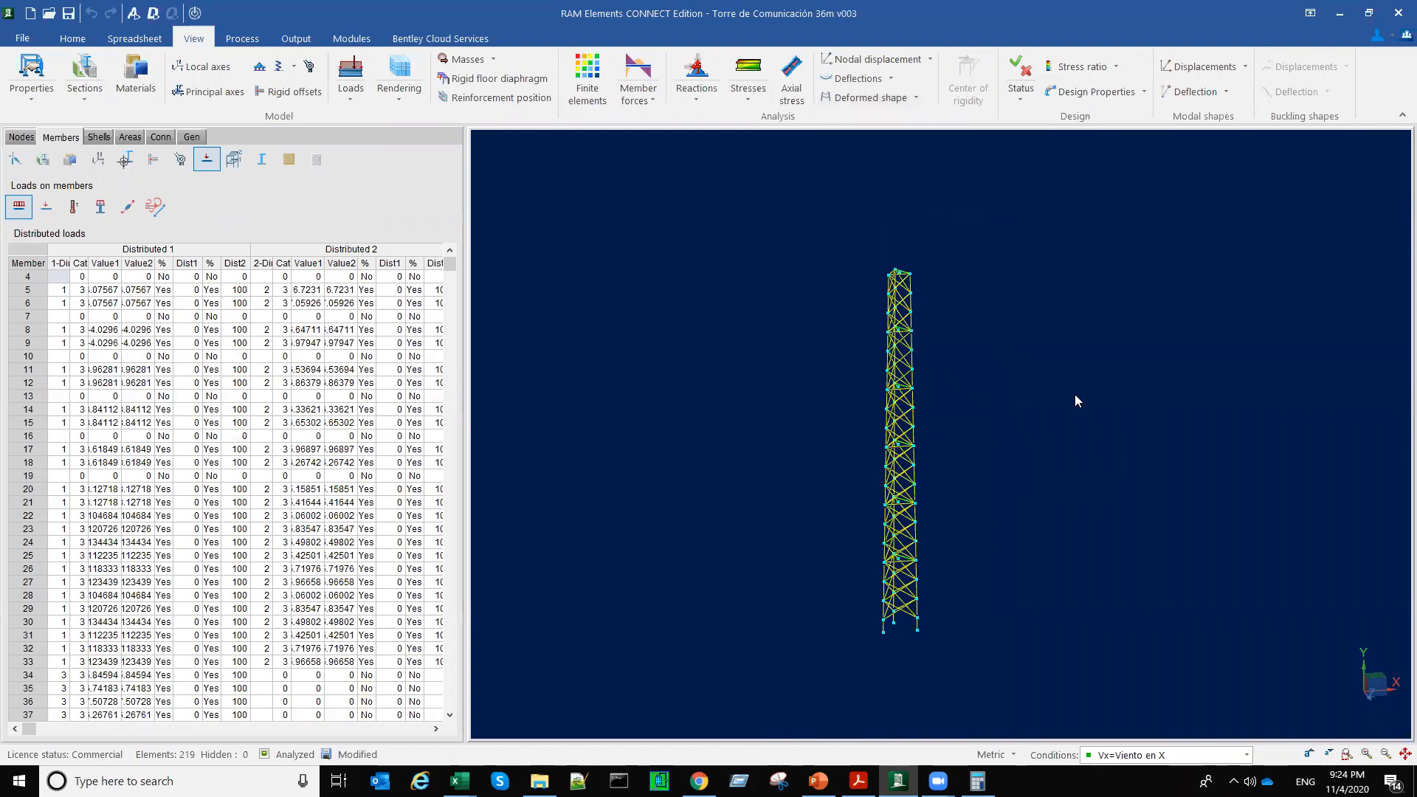
scroll(1076, 401, "up", 1)
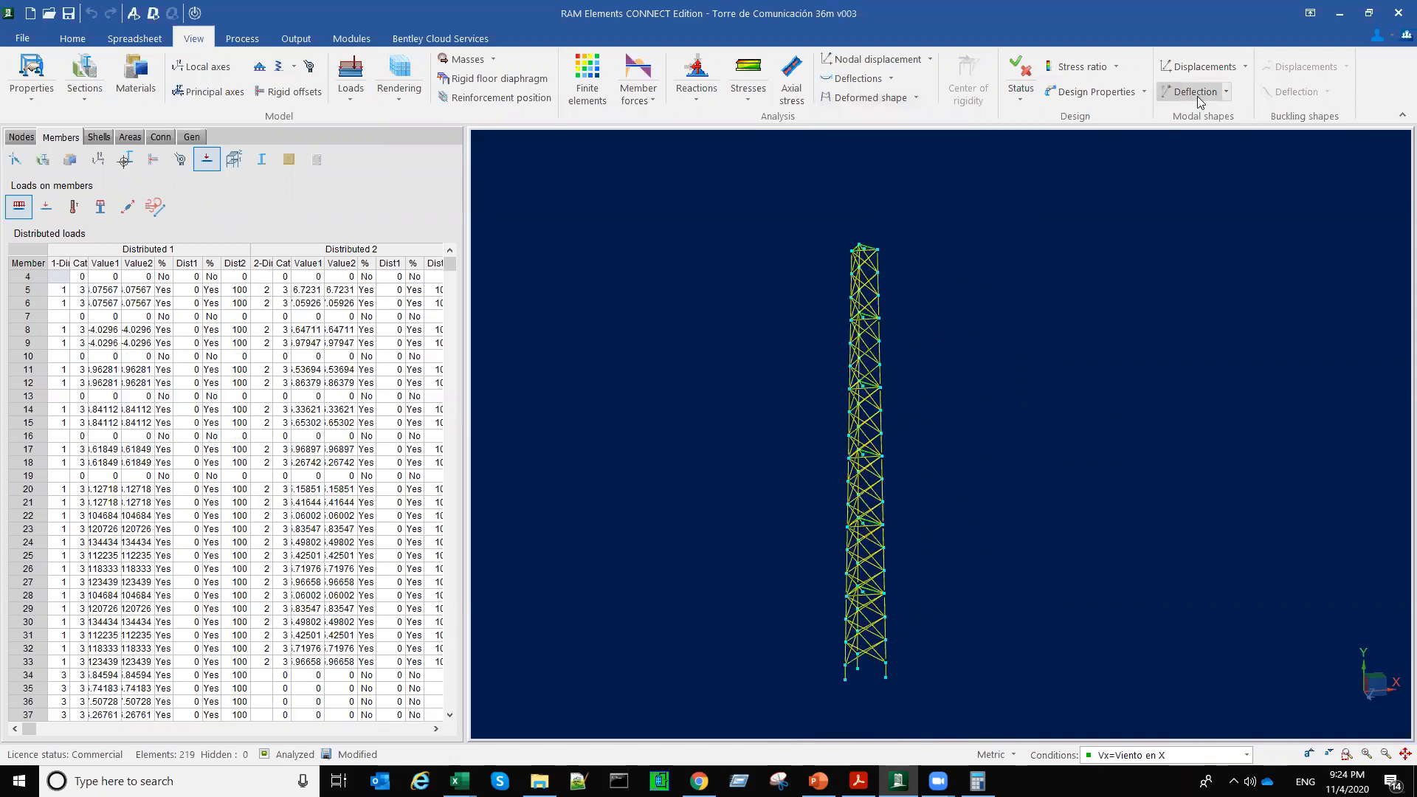
Step: Display the finite element model with the Mode 1 deflection, and play and close its free vibration animation
left_click(579, 78)
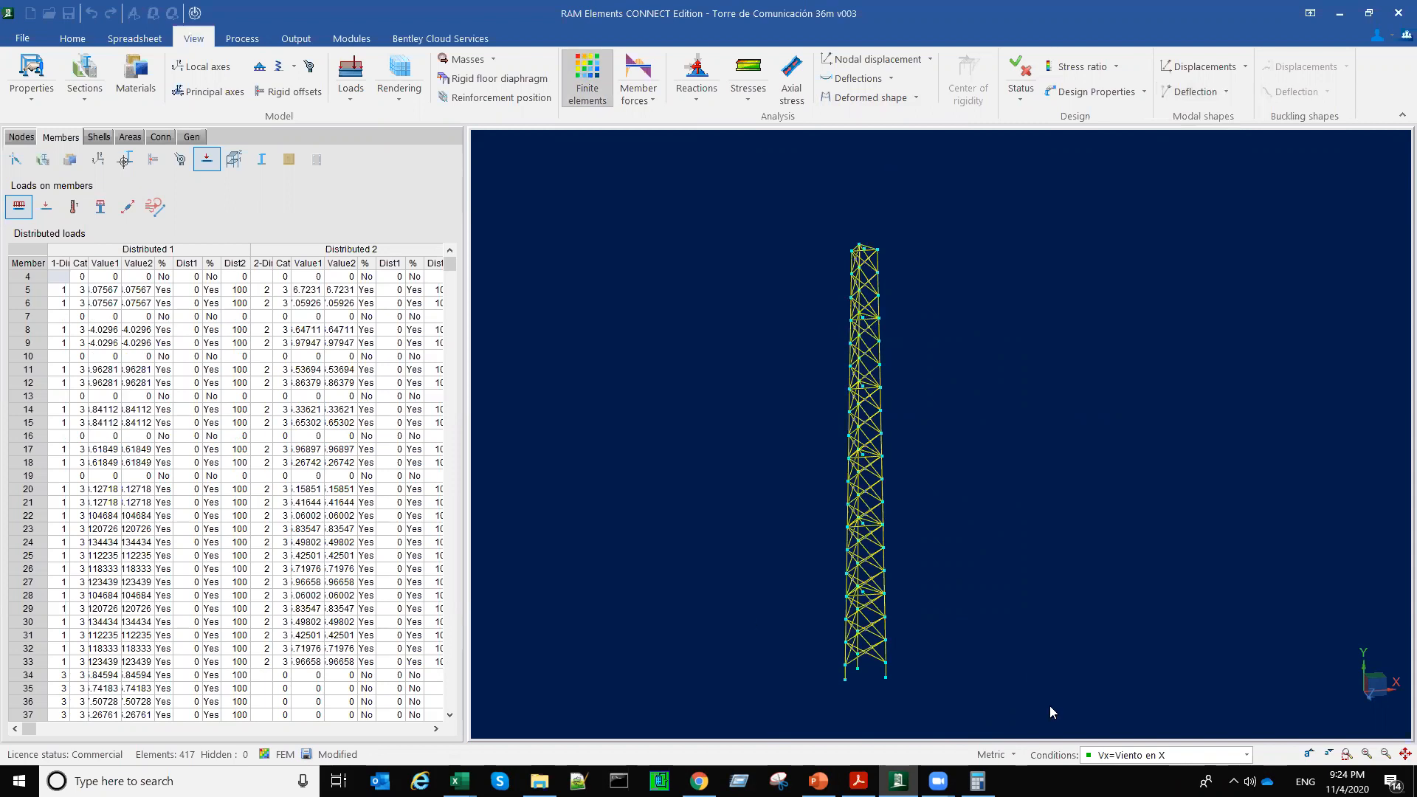
left_click(1210, 93)
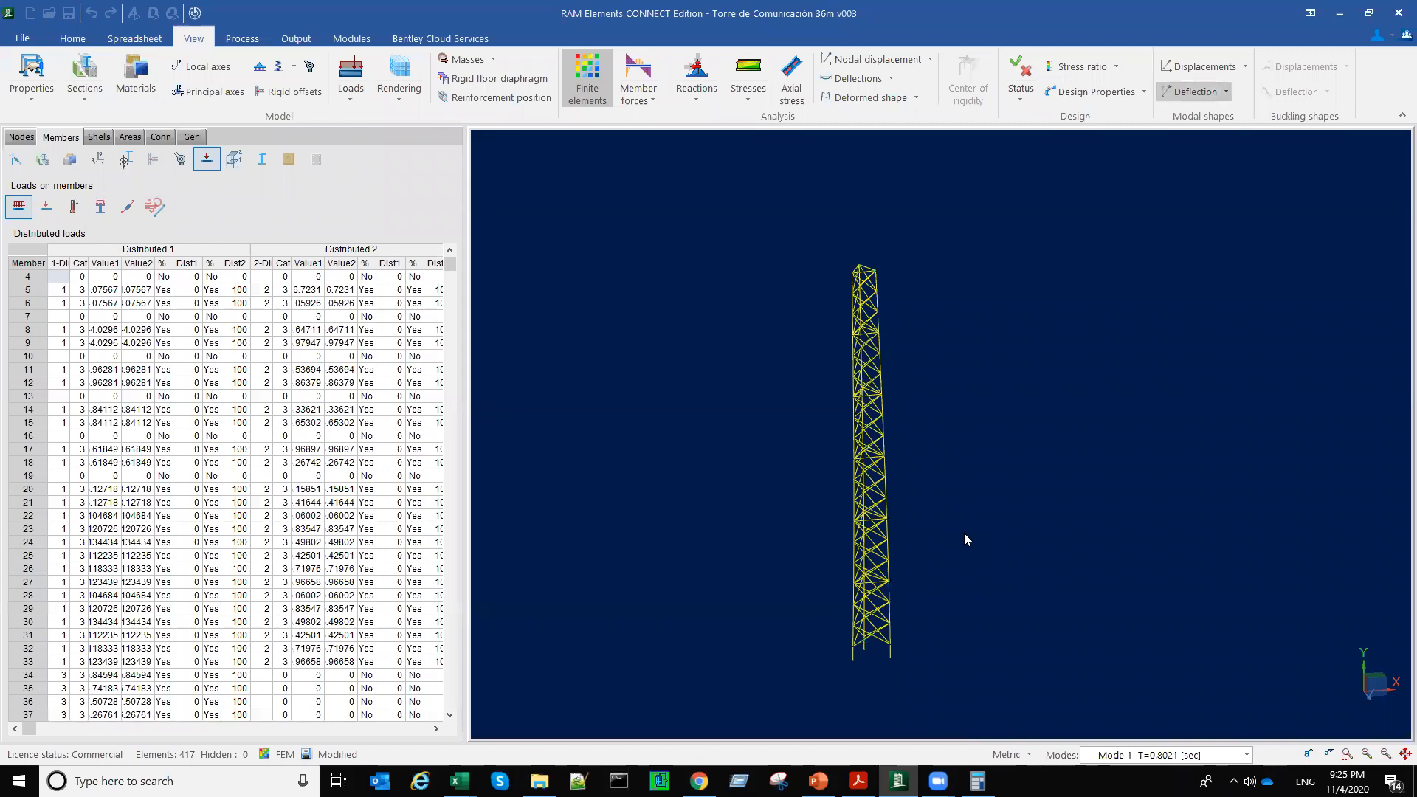
left_click(1227, 92)
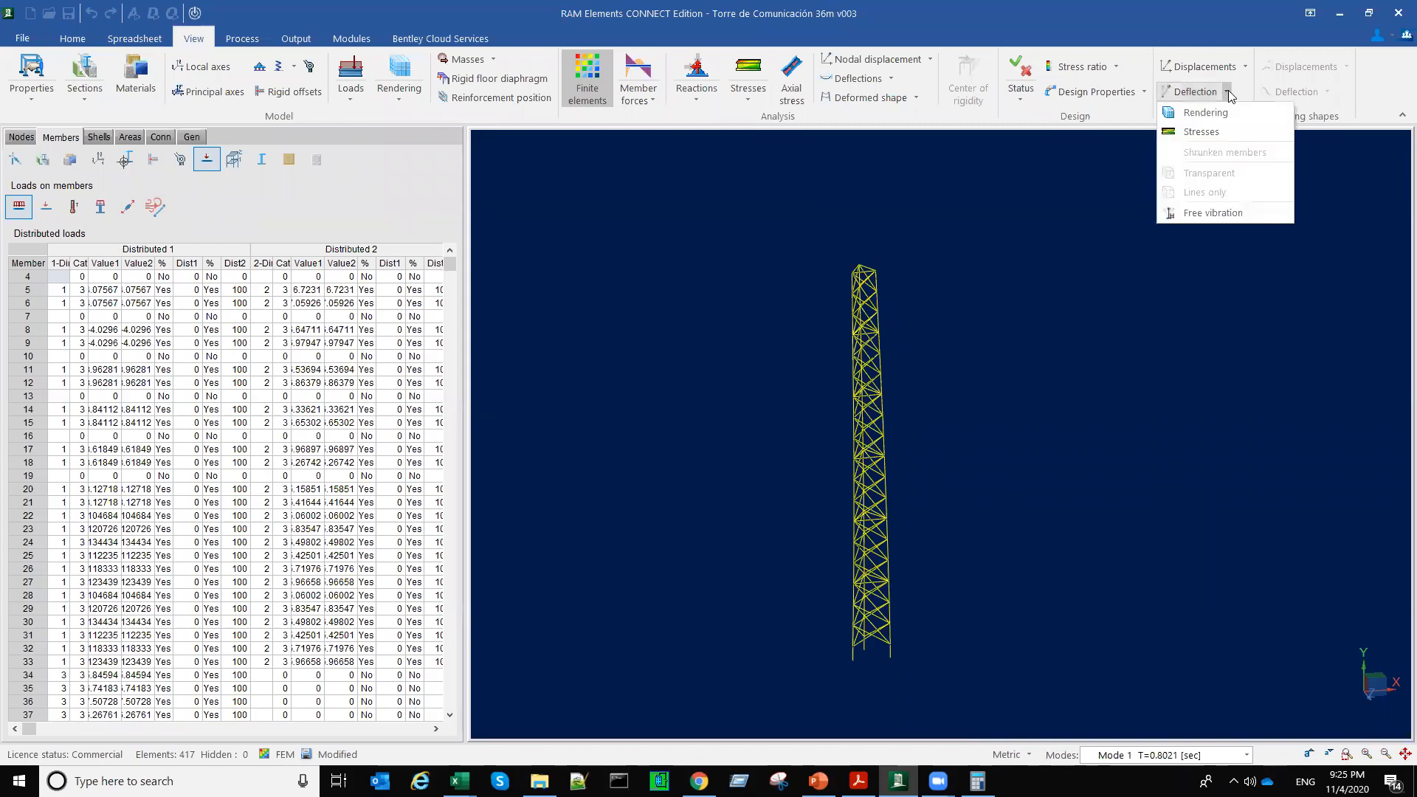
left_click(1211, 213)
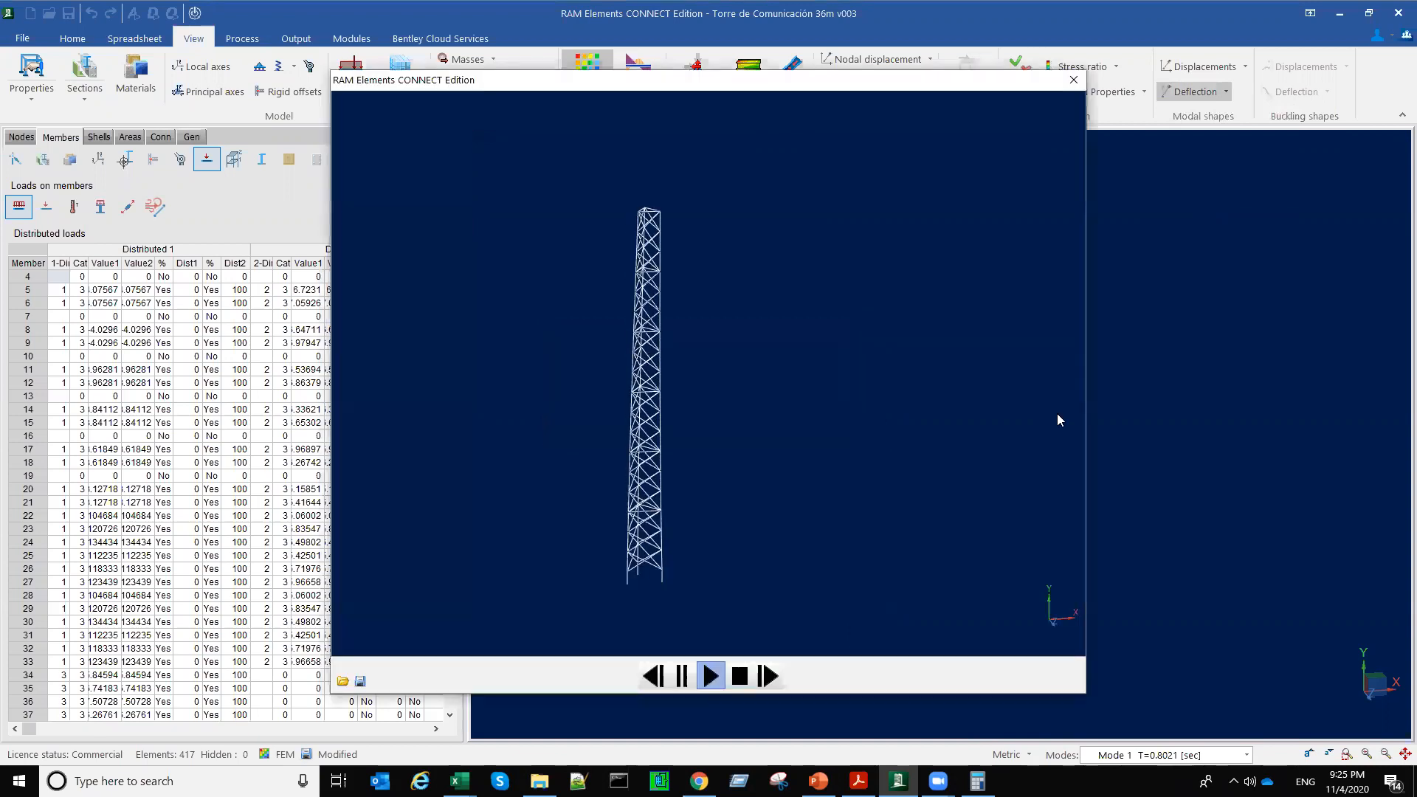
left_click(1074, 80)
Step: Show member stresses on the Mode 1 deflection, replay the free vibration animation, and leave the finite element display
left_click(1225, 93)
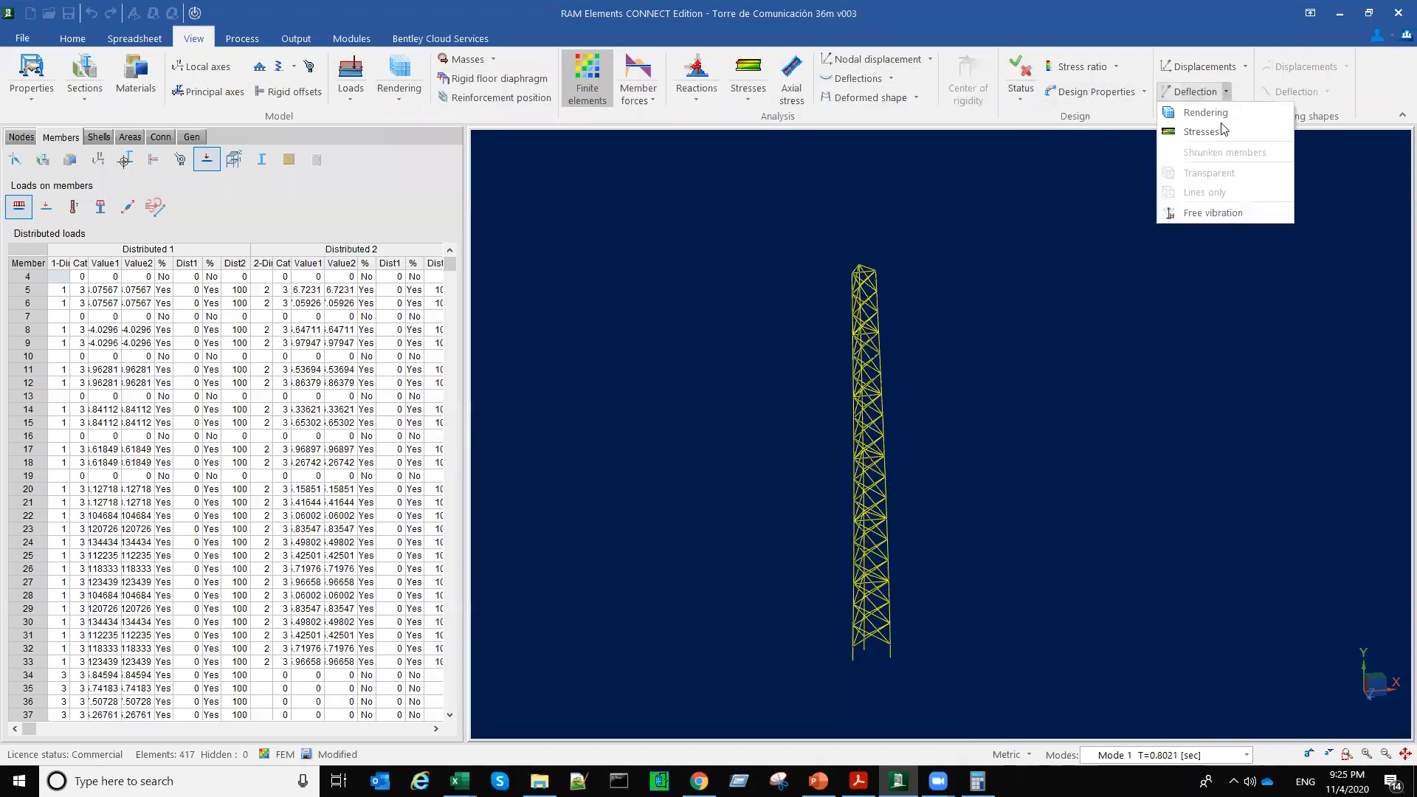
left_click(1202, 131)
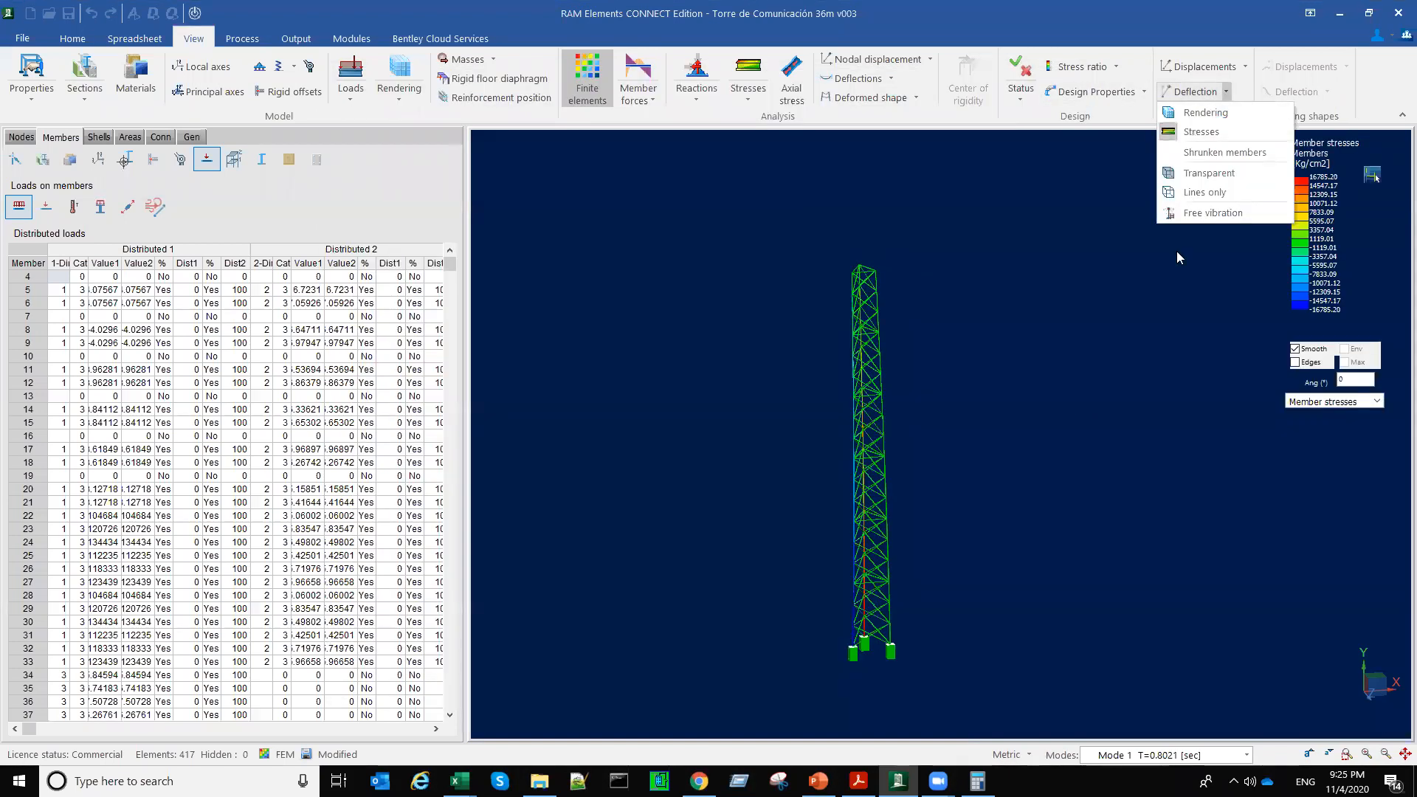
left_click(1211, 214)
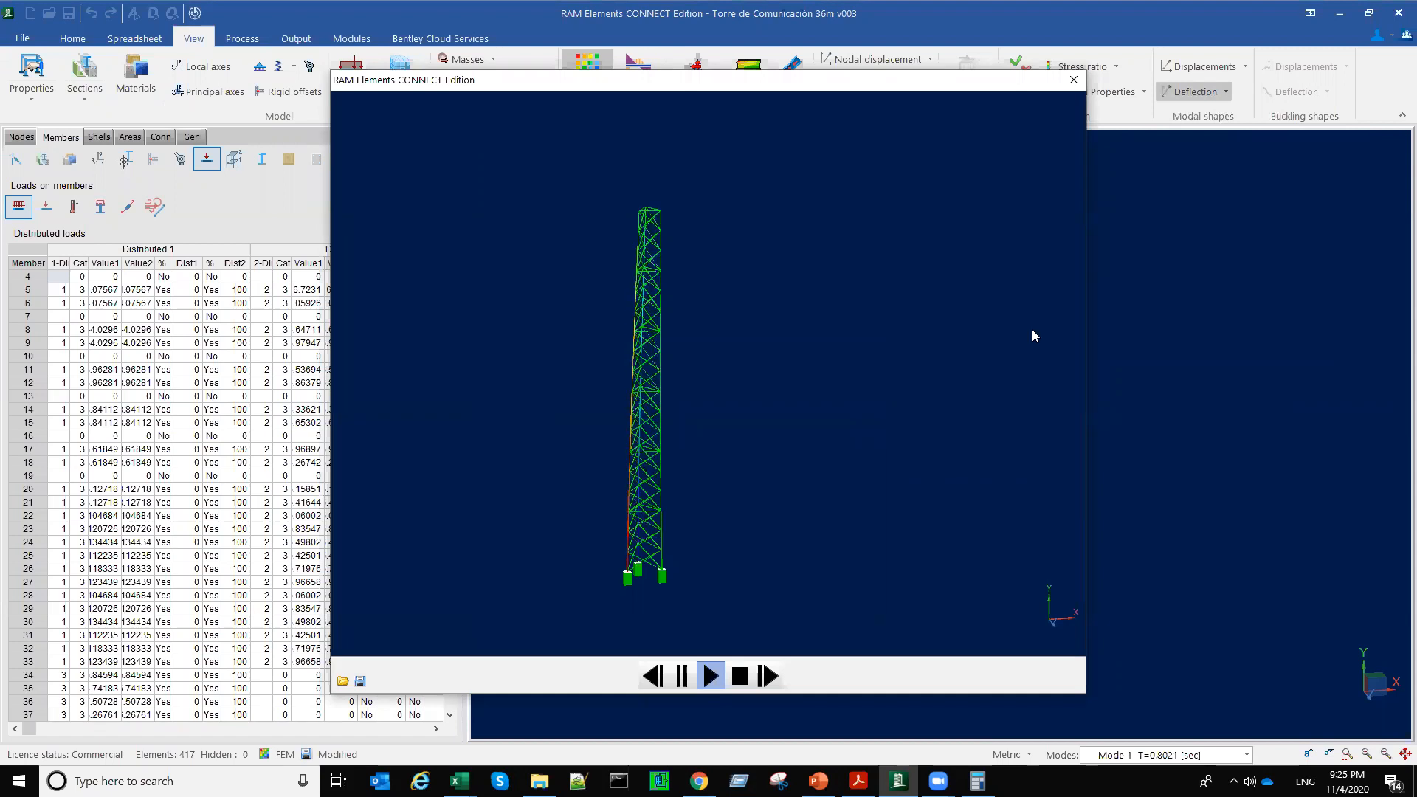
left_click(1074, 80)
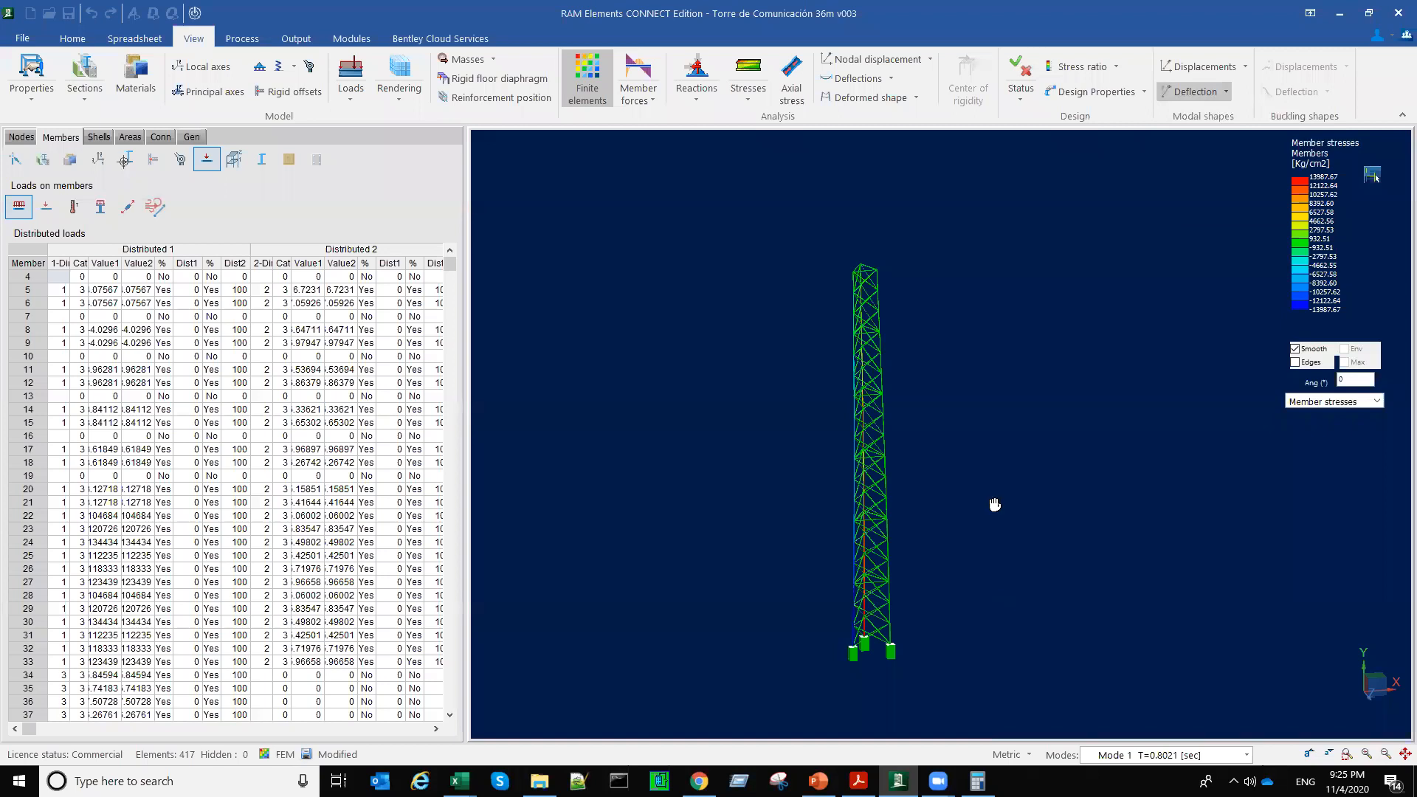
middle_click_drag(1000, 576, 995, 505)
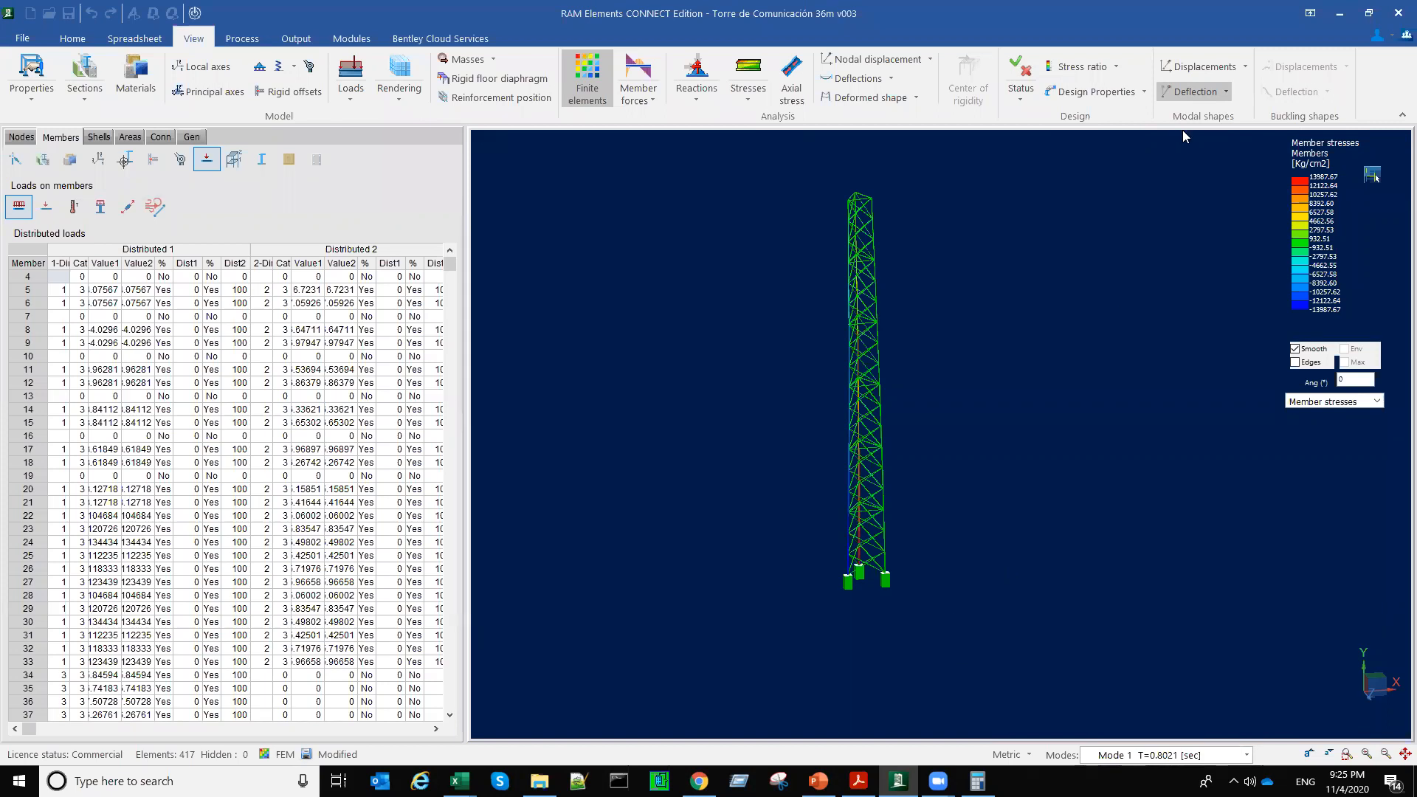
left_click(588, 95)
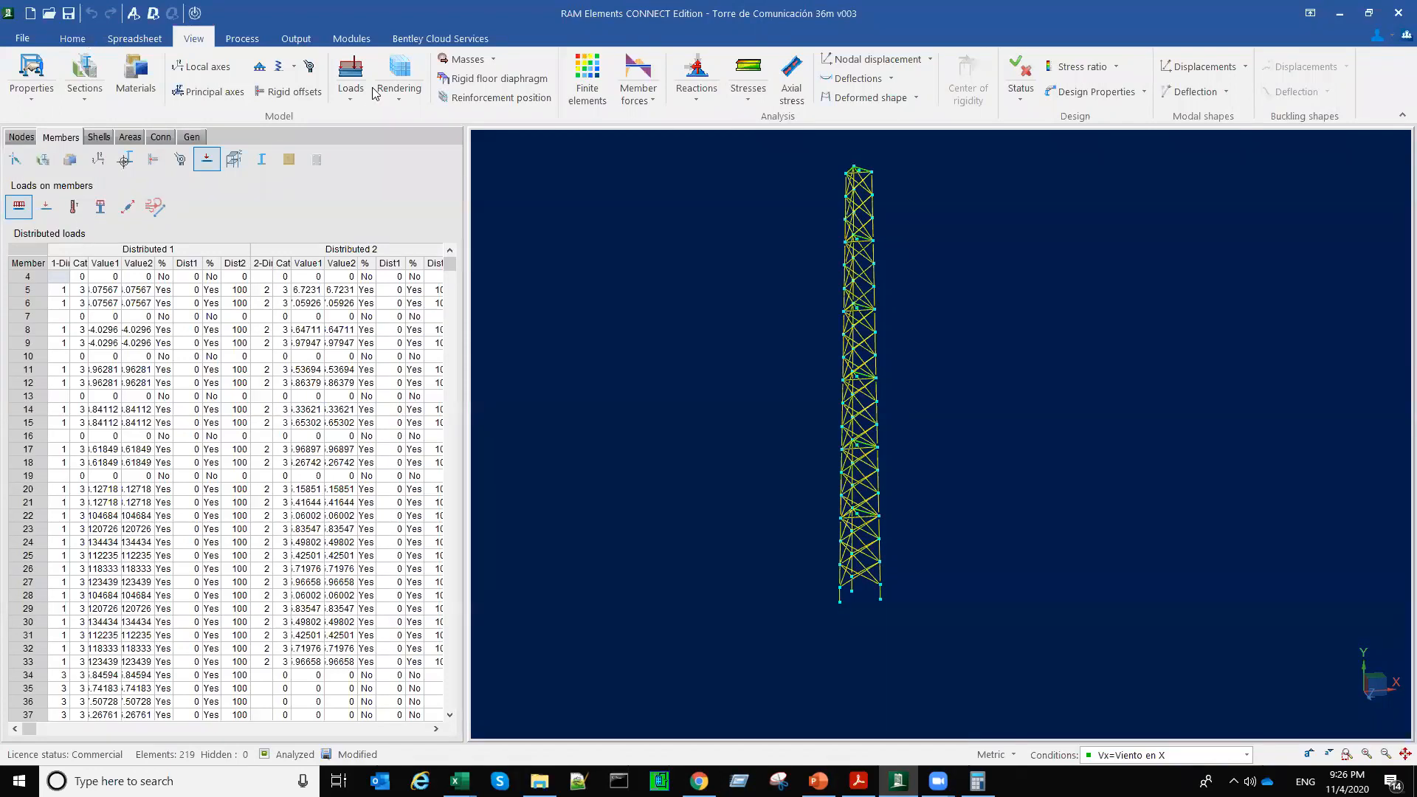
Step: Add load cases Sx, described as Sismo en X, and Sz, described as Sismo en Z, to the load conditions
scroll(374, 92, "up", 2)
left_click(521, 81)
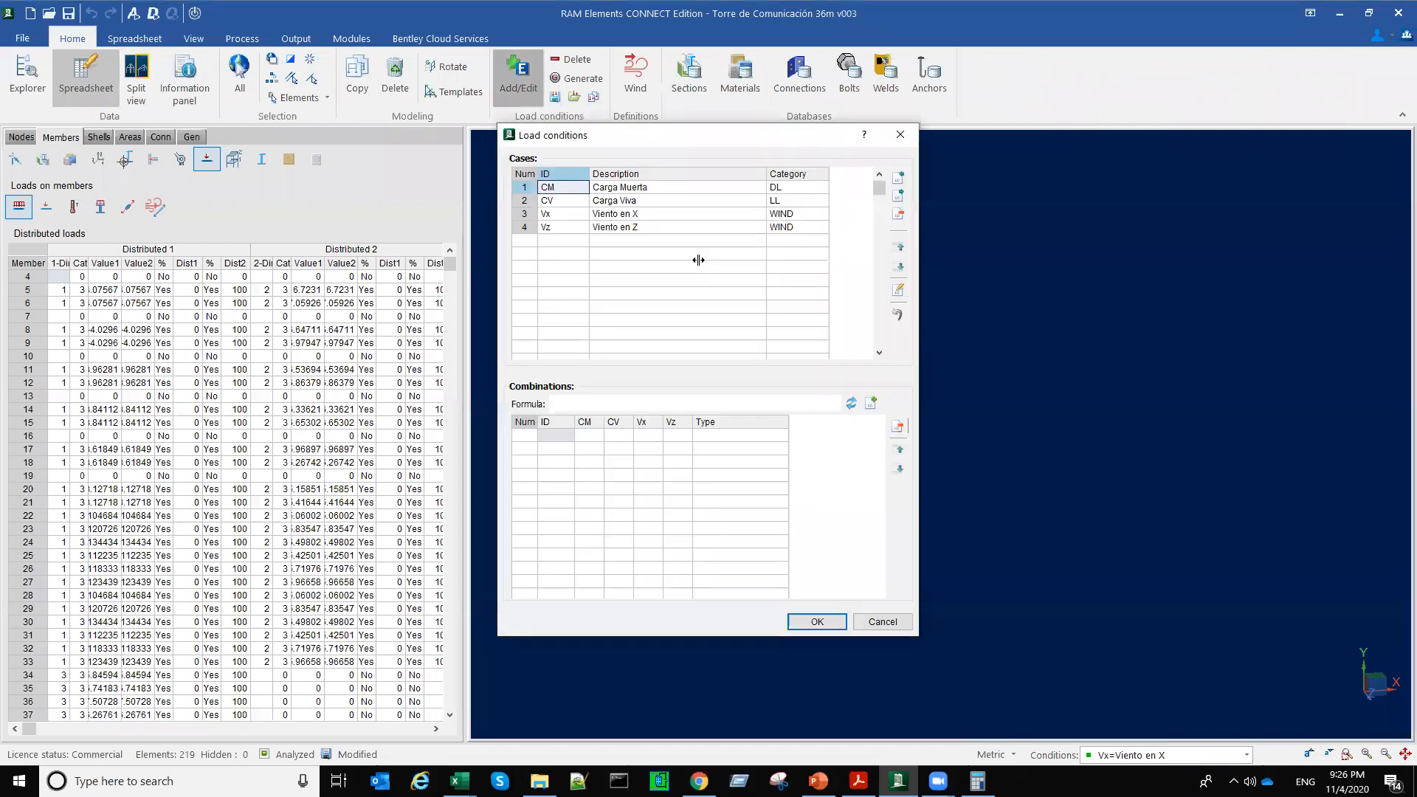
left_click(581, 250)
type("SxSz")
key("Return")
left_click(578, 244)
key("Right")
type("Sismo en X")
key("Return")
type("Sismo en Z")
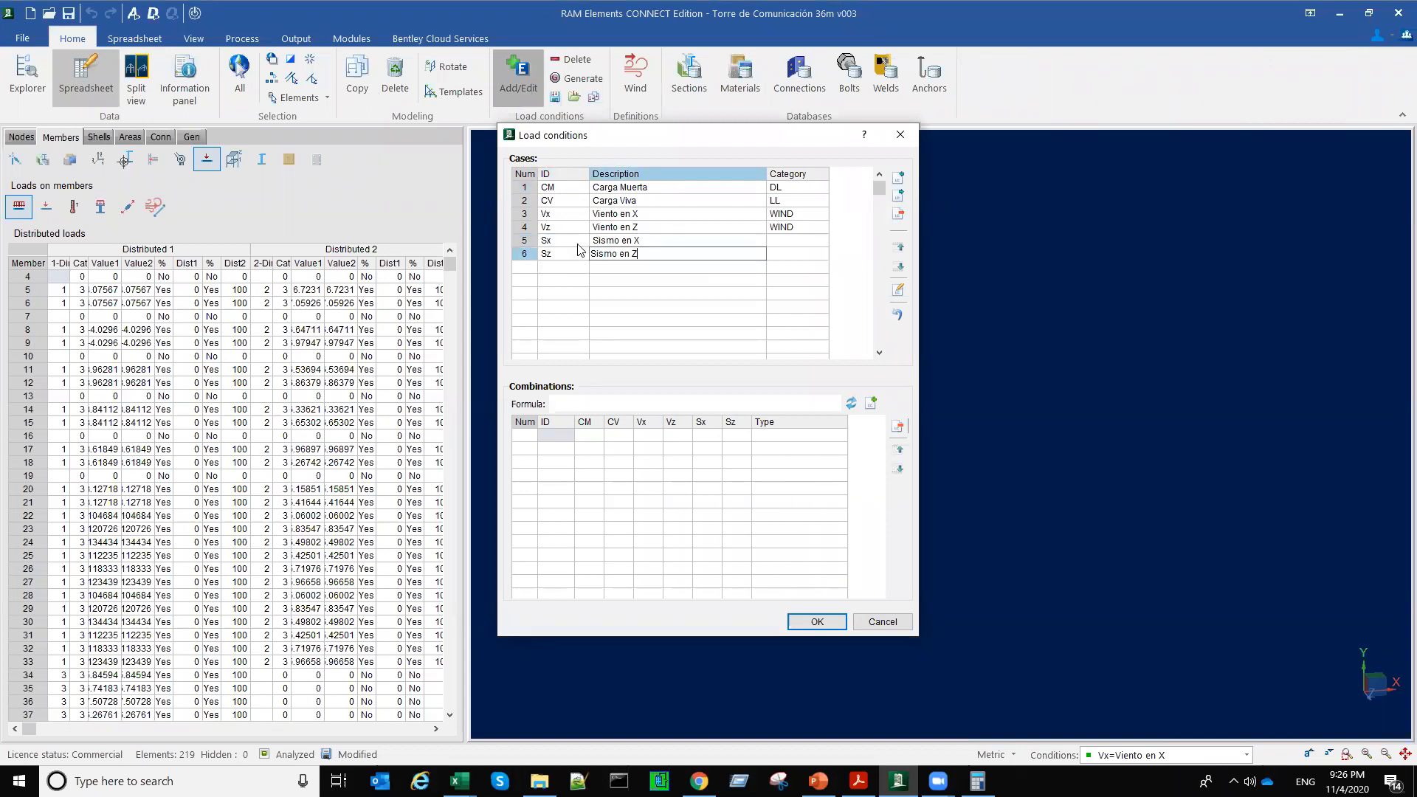
key("Return")
Step: Assign category EQ to load cases Sx and Sz and accept the load conditions, discarding the analysis results
left_click(804, 240)
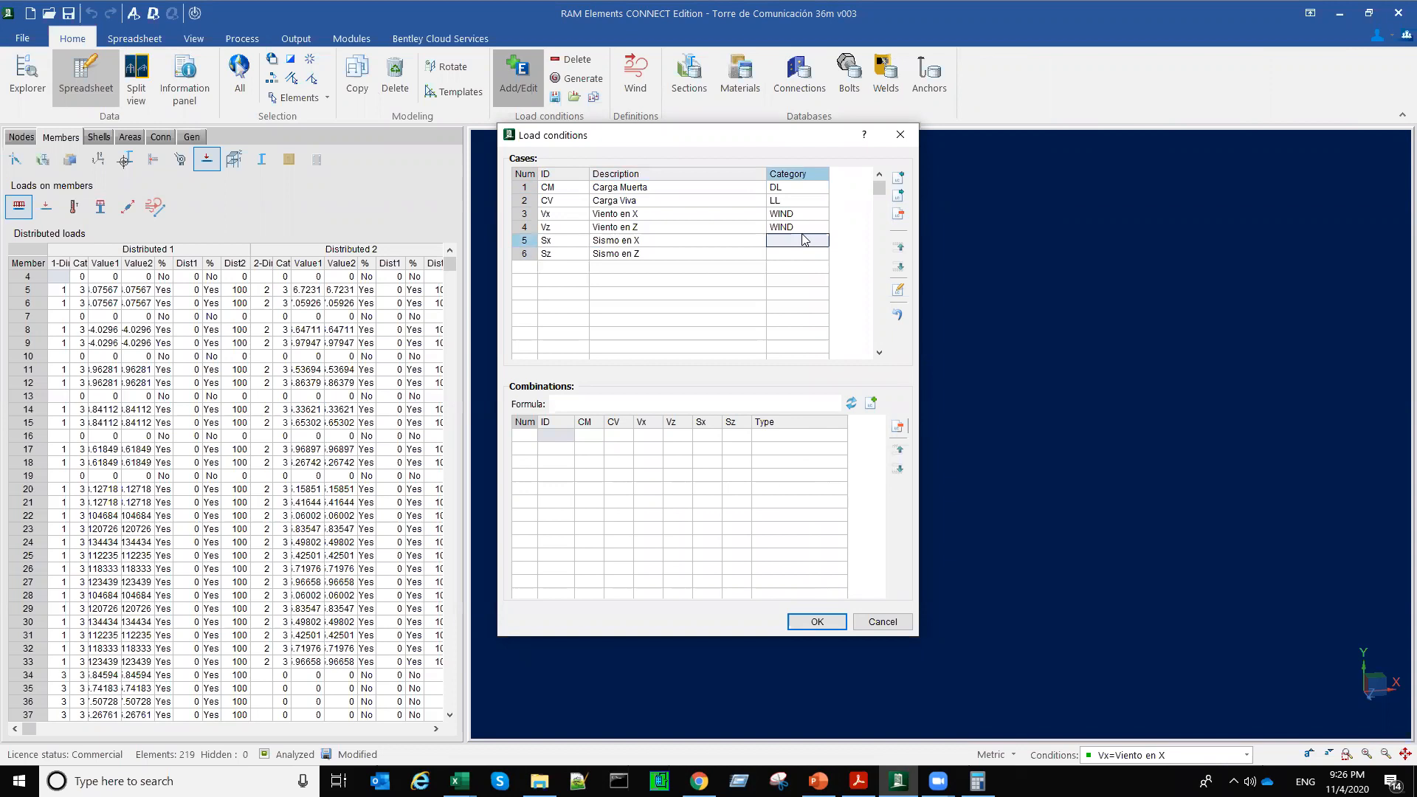
left_click(805, 240)
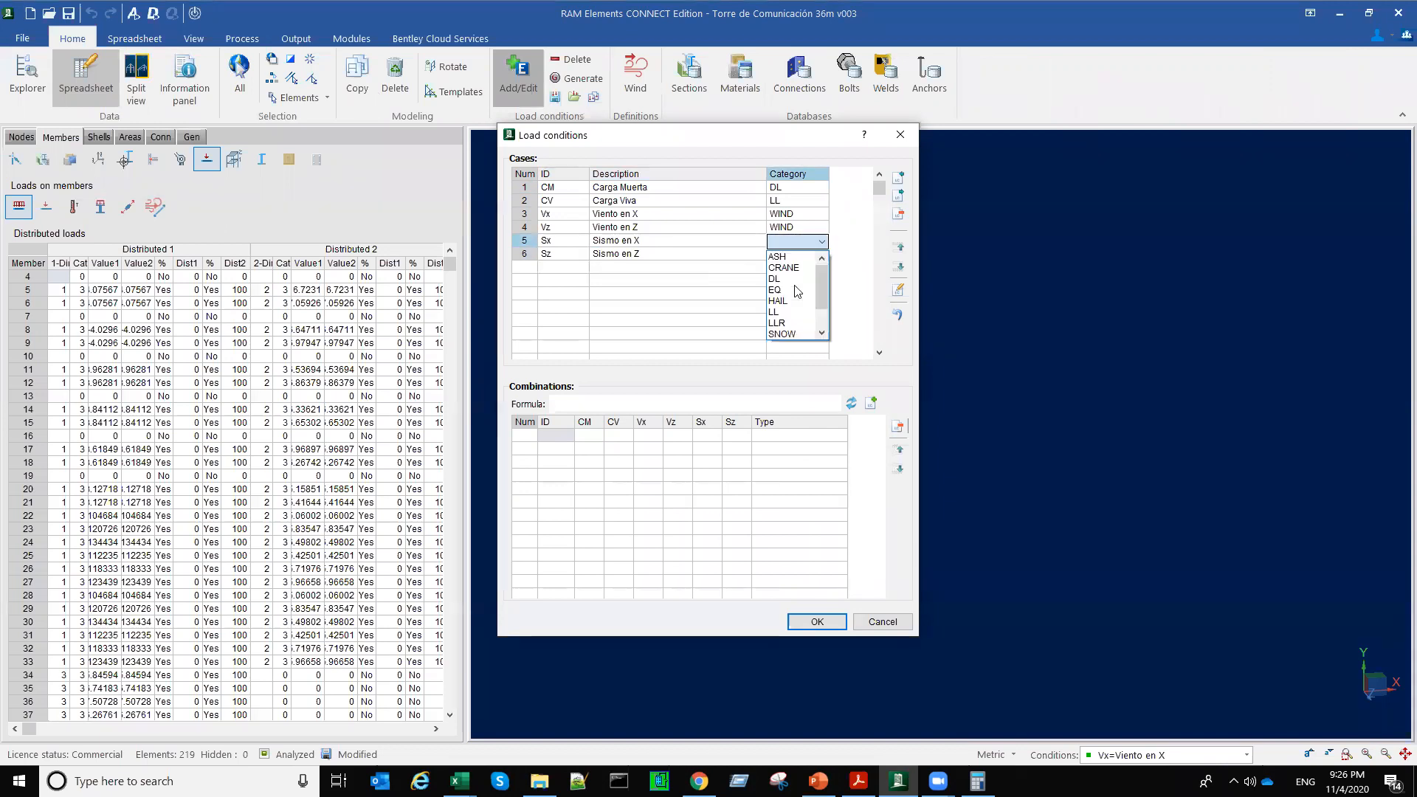
left_click(790, 291)
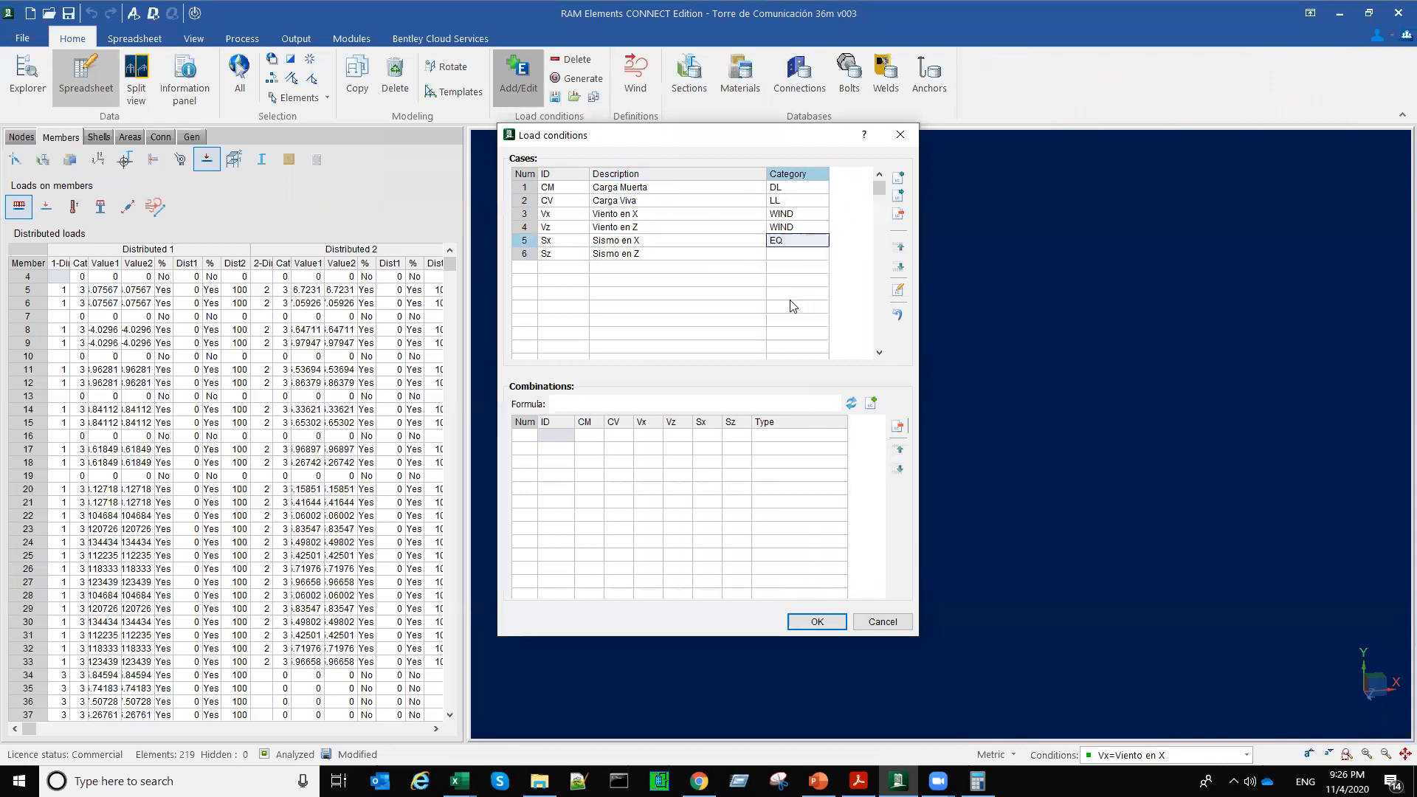
double_click(790, 257)
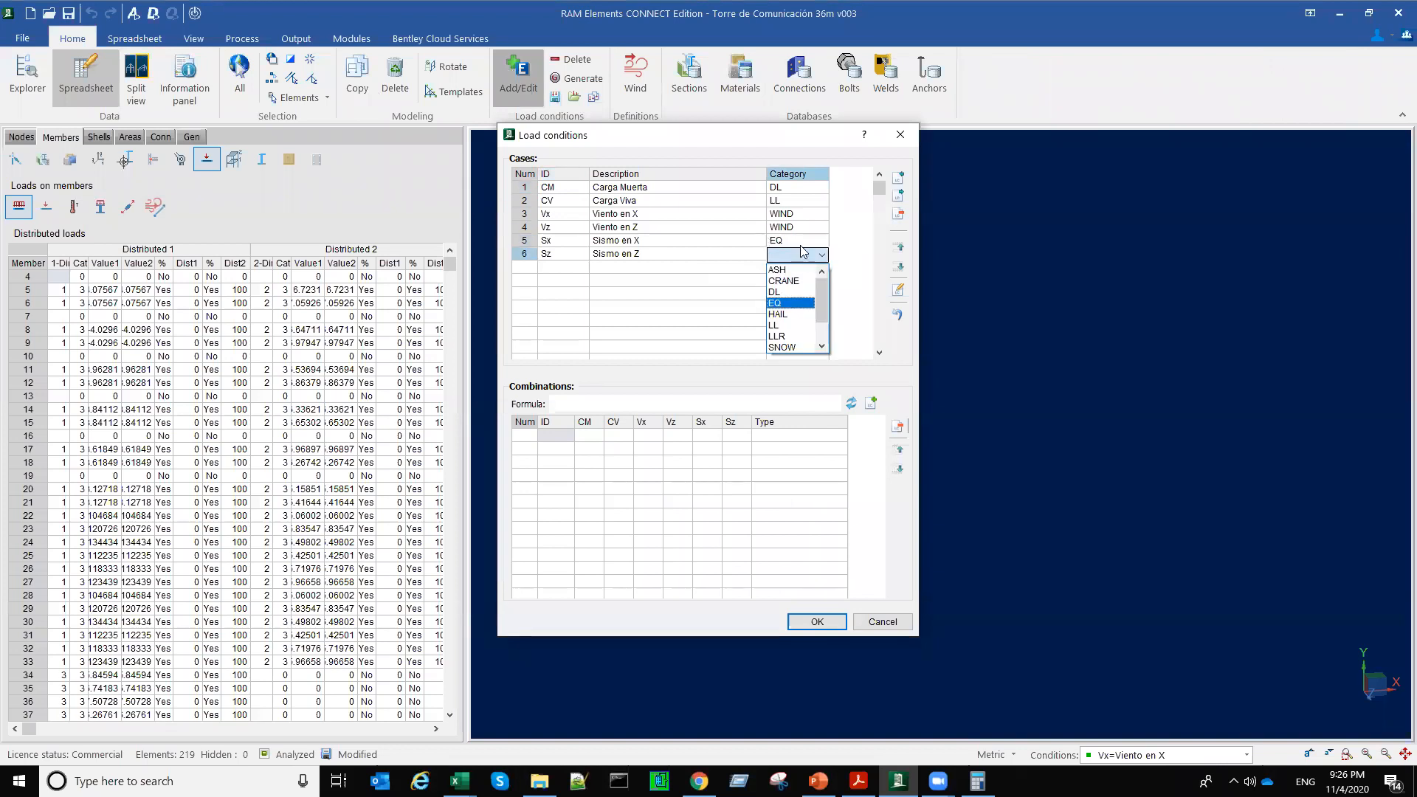
left_click(791, 303)
left_click(817, 622)
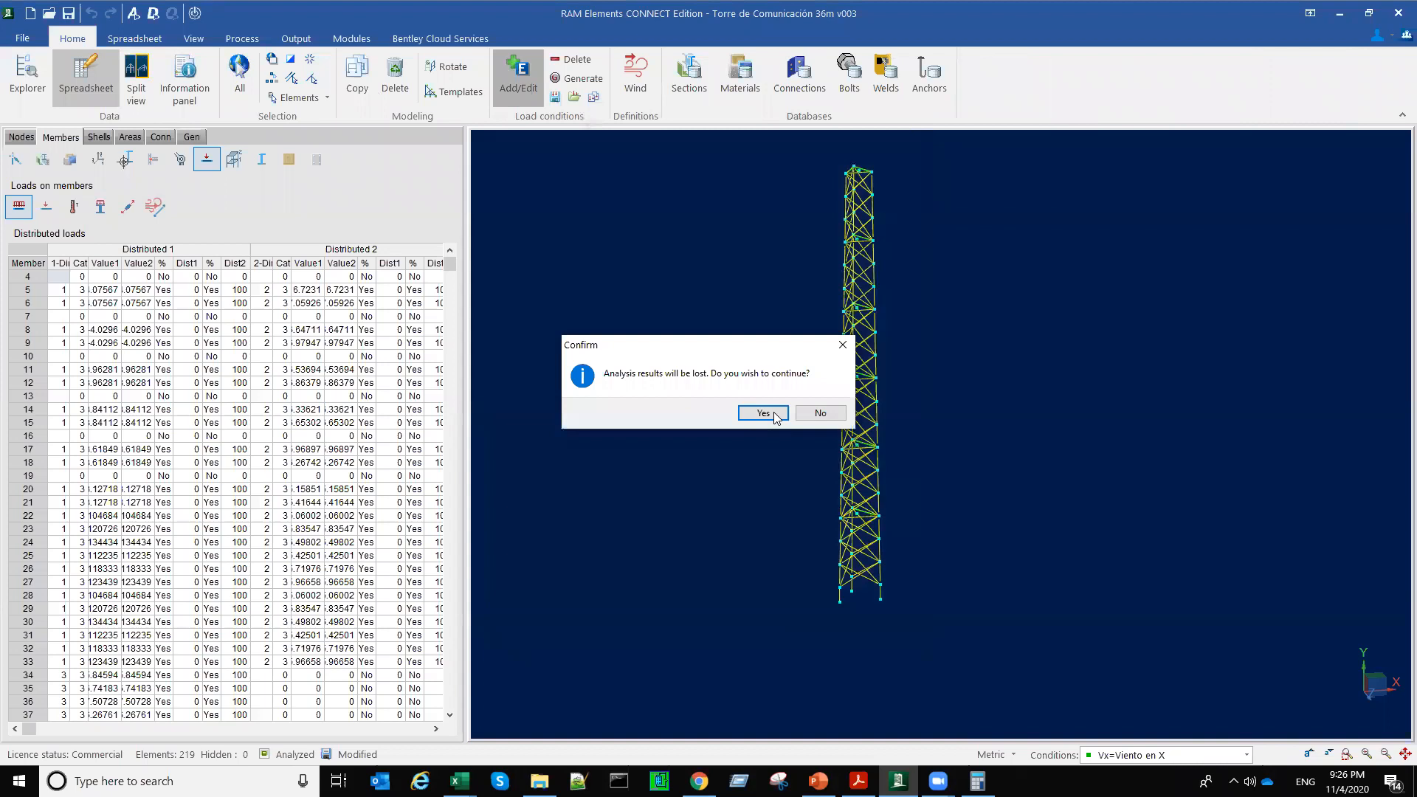
left_click(763, 413)
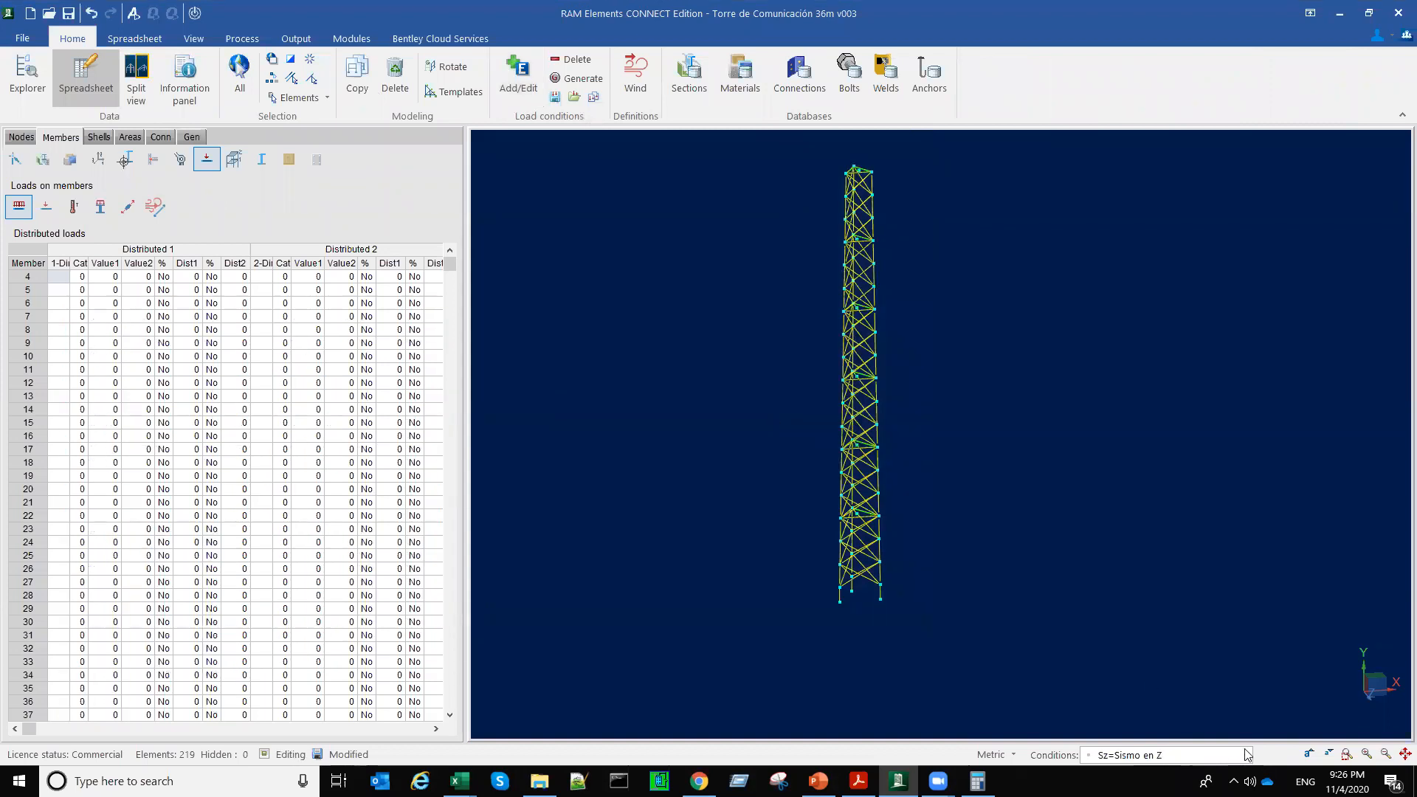
Step: For load condition Sx=Sismo en X, set the earthquake acceleration's scale factor to 1 and damping to 5%, keeping direction 0
left_click(1113, 755)
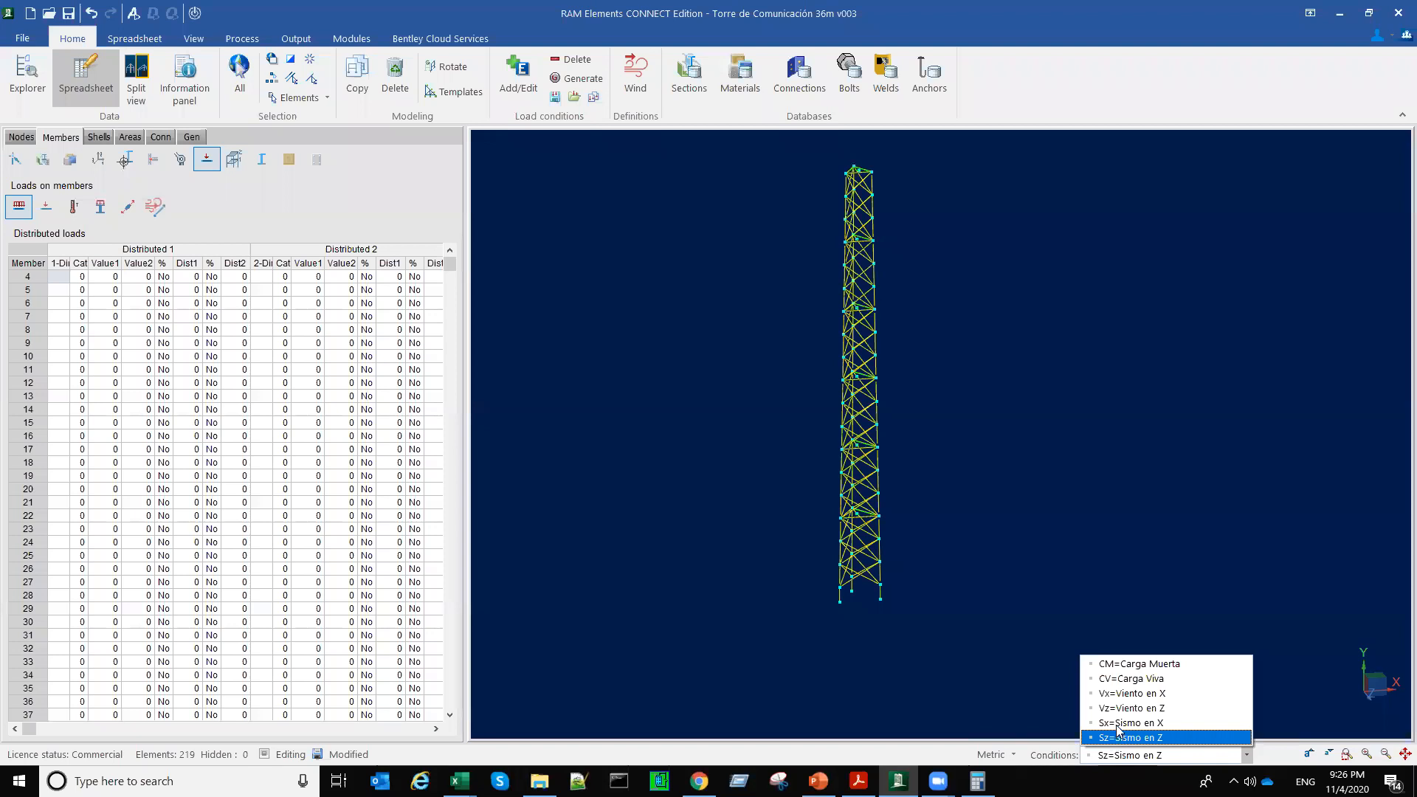
left_click(1116, 725)
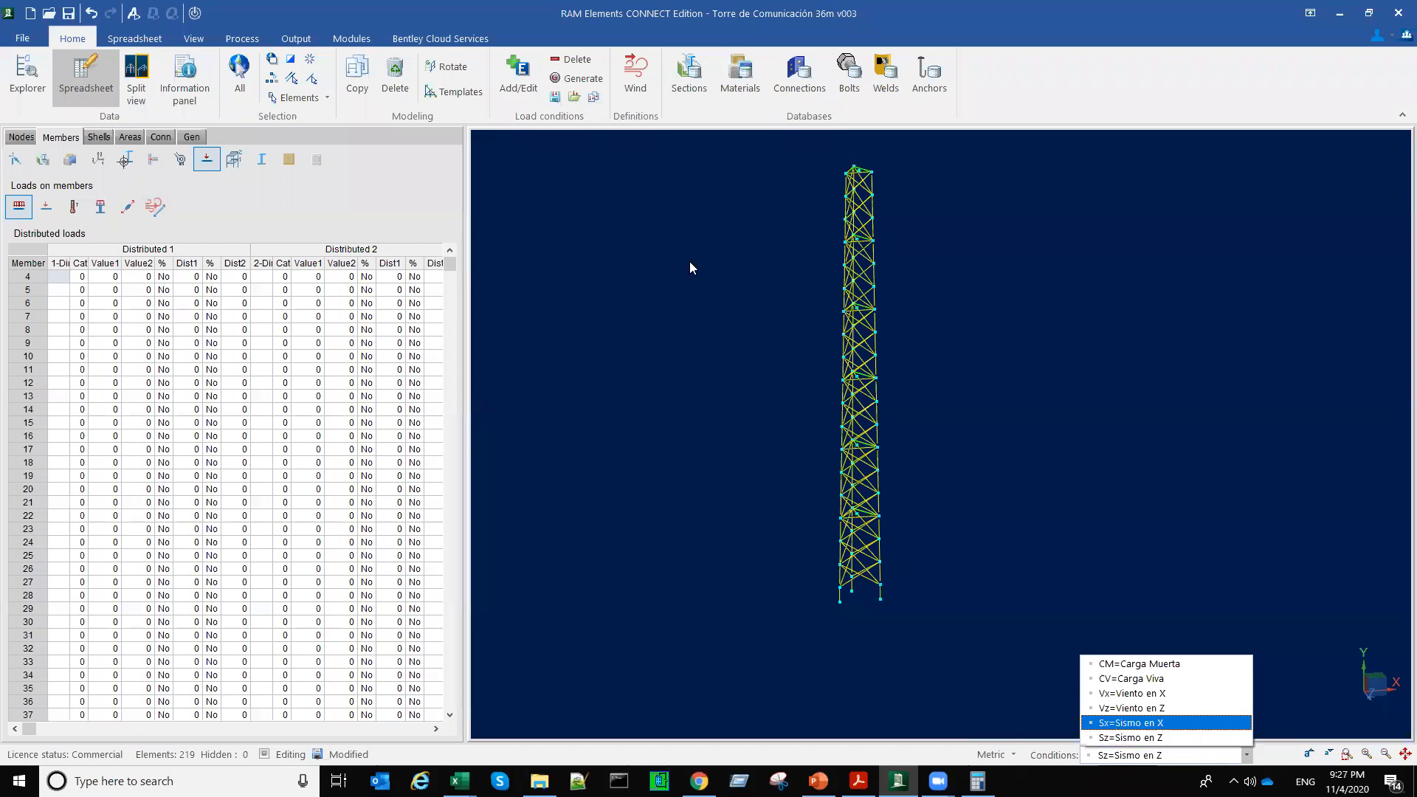
left_click(192, 138)
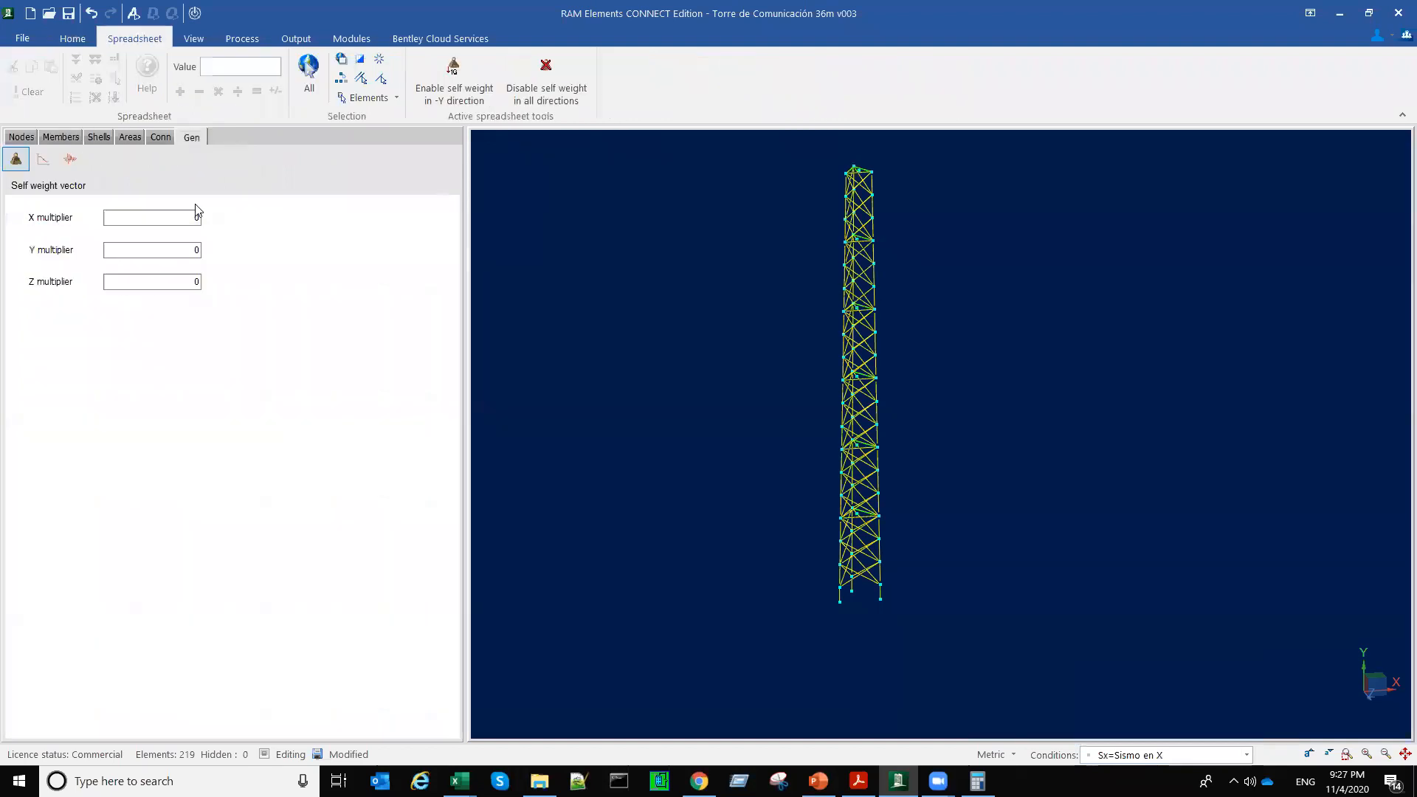
left_click(42, 159)
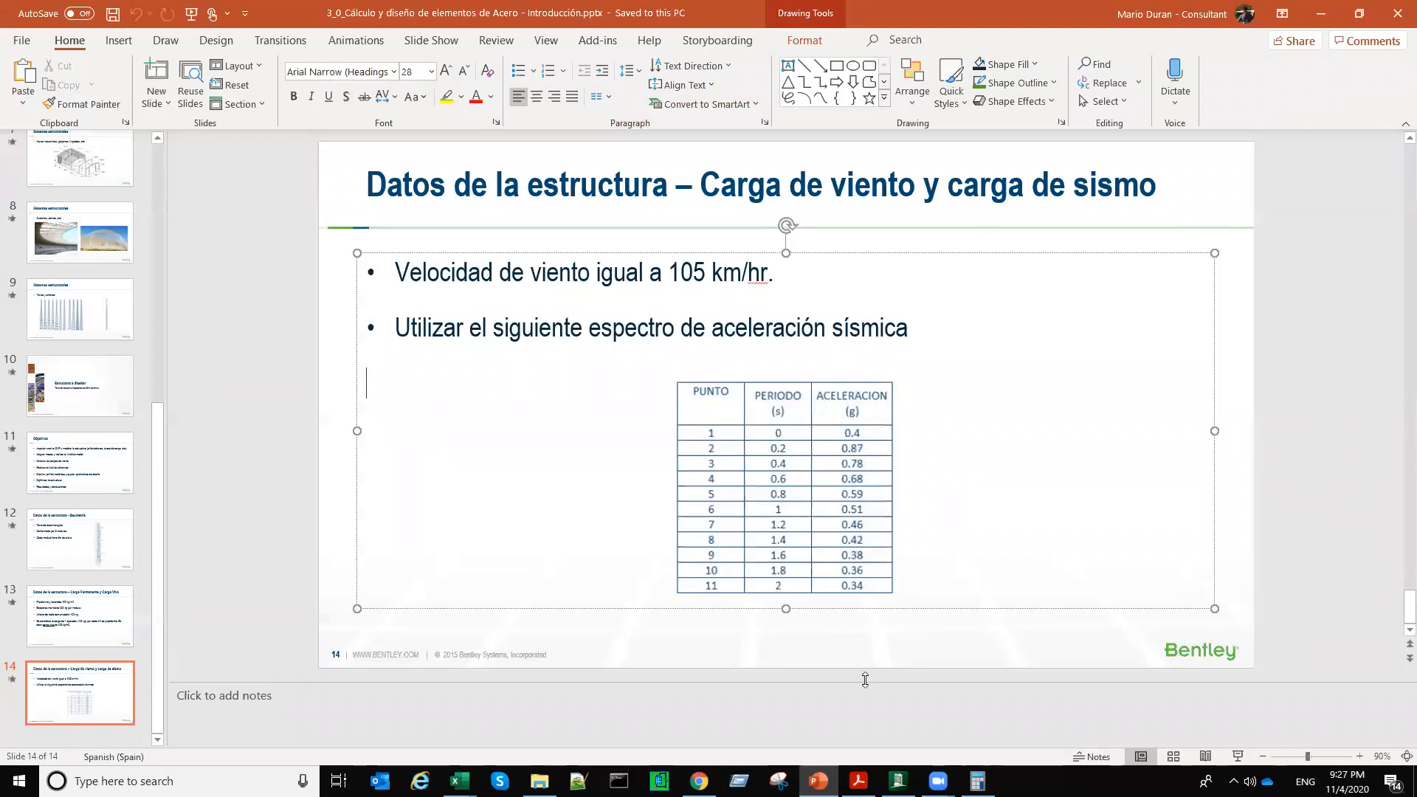
left_click(897, 781)
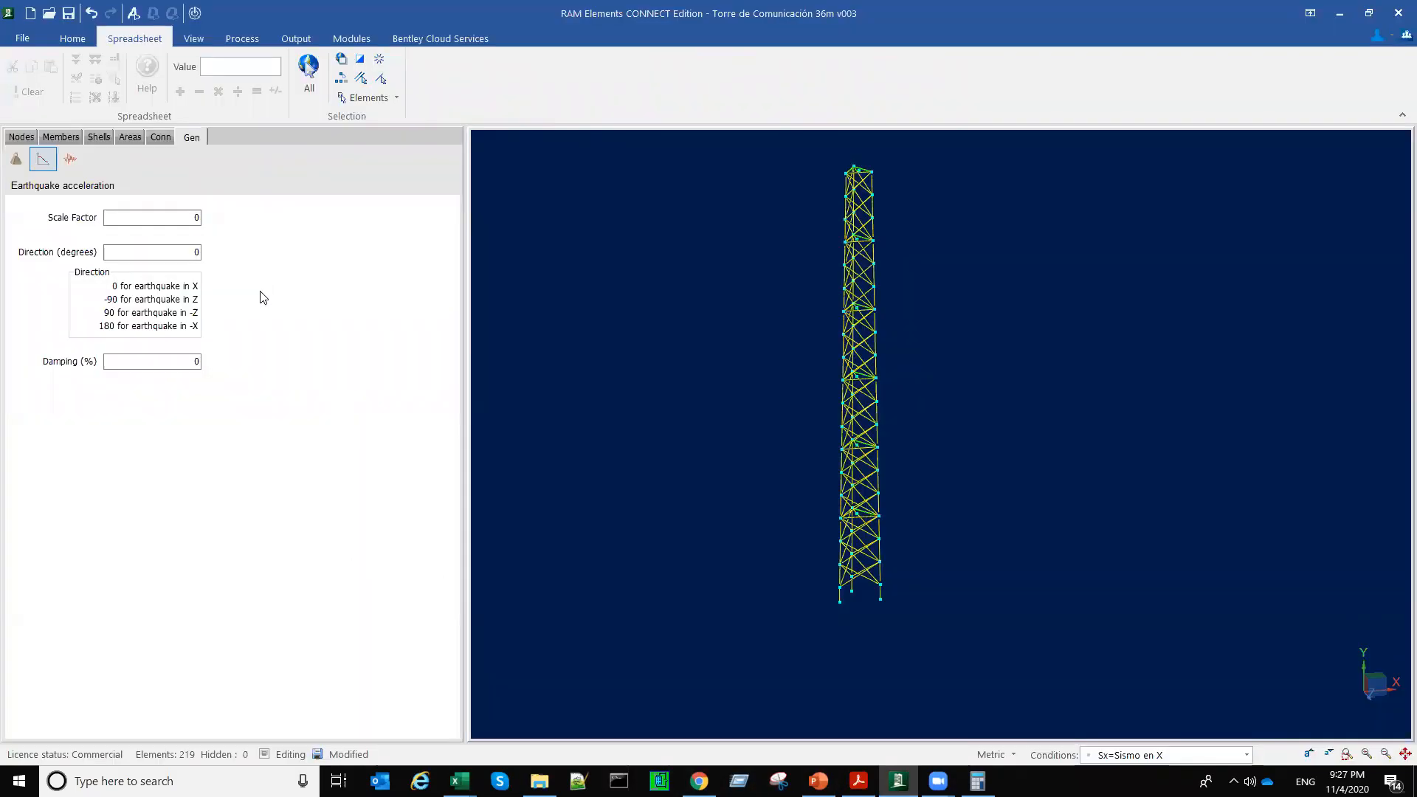
left_click(192, 217)
type("1")
left_click(190, 251)
left_click(177, 361)
type("5")
left_click(171, 251)
left_click(182, 363)
Step: Copy the period and acceleration values in B3:C13 from the spectrum workbook in Excel into the tower model's response spectrum table
left_click(74, 159)
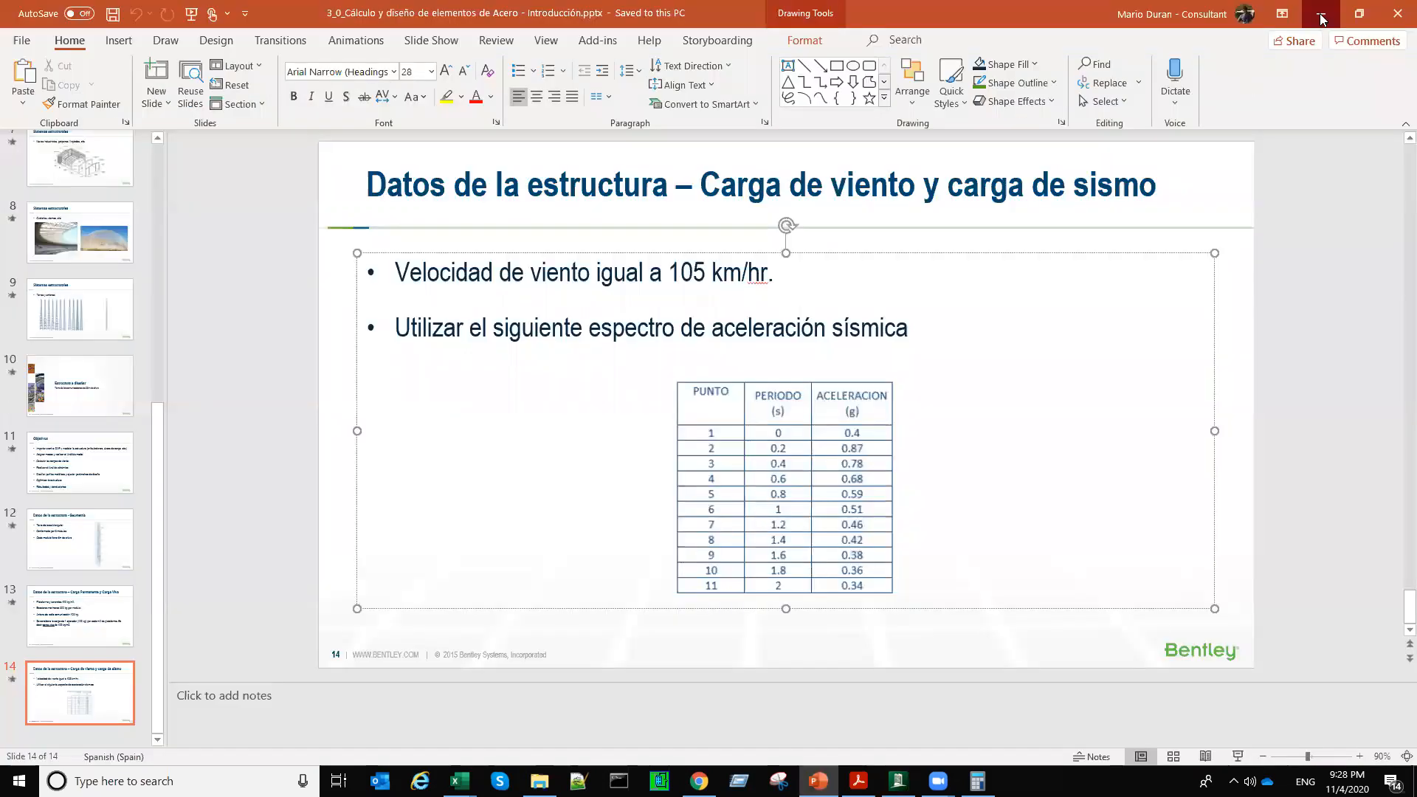
left_click(1321, 19)
mouse_move(499, 746)
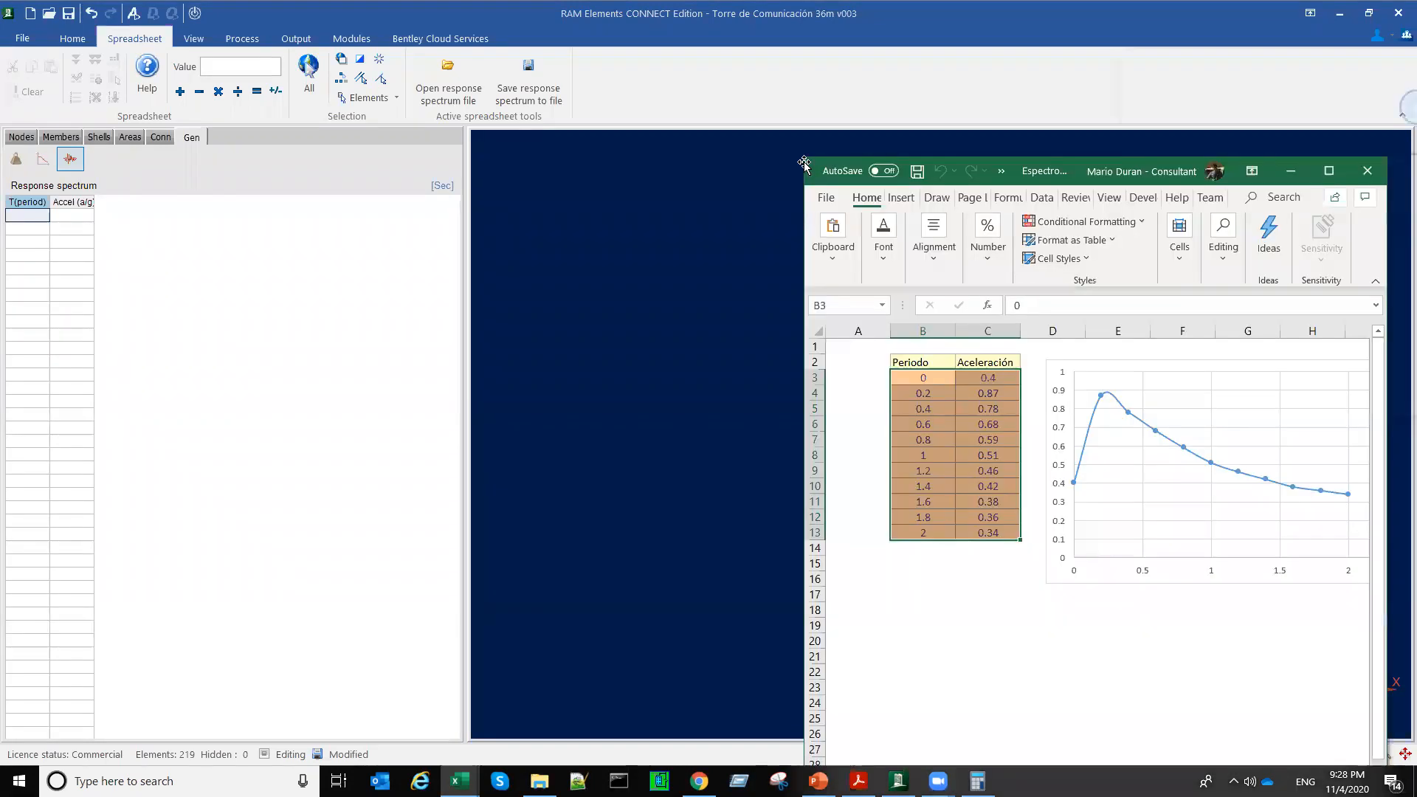
left_click_drag(803, 161, 322, 69)
left_click_drag(440, 279, 524, 442)
key("ctrl+c")
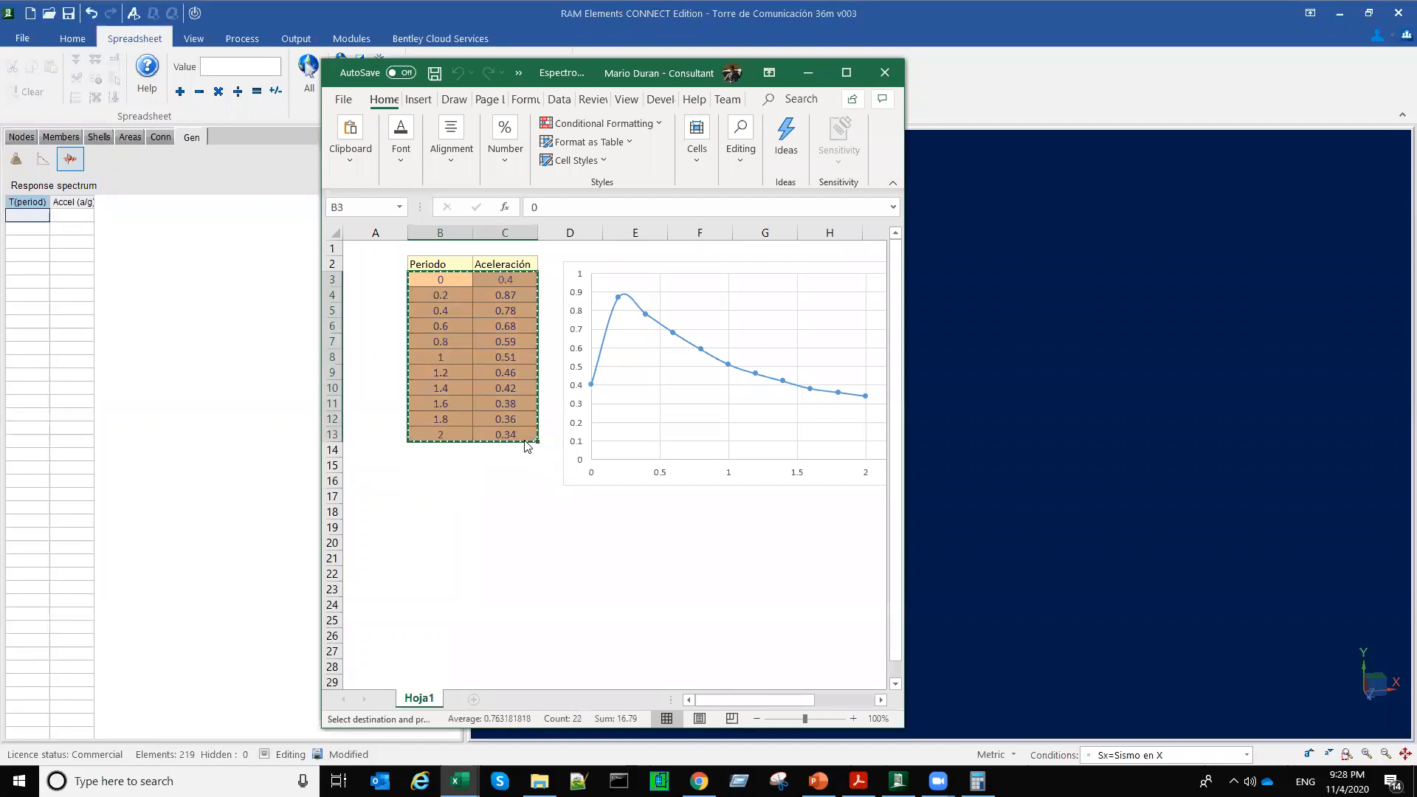
left_click(26, 216)
key("ctrl+v")
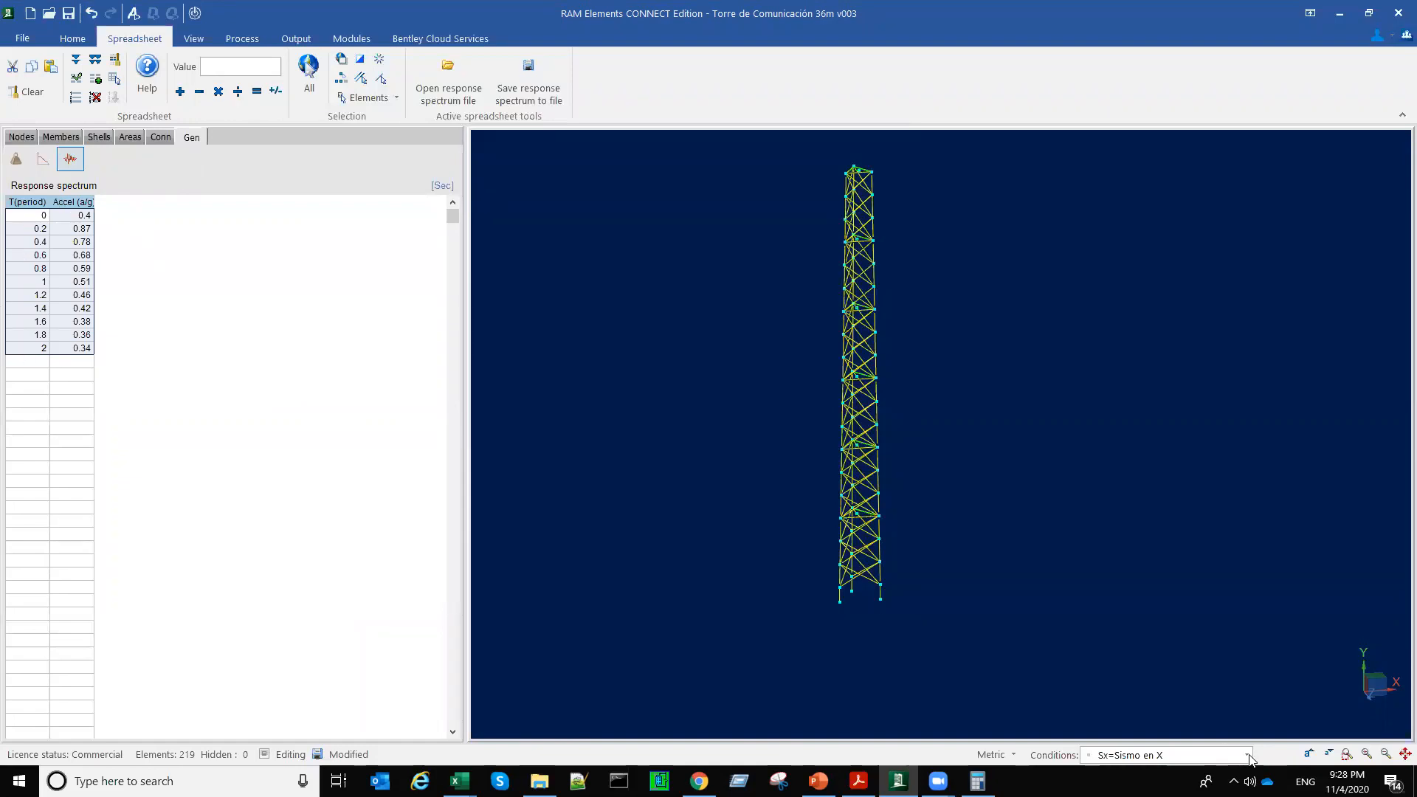
Step: For load condition Sz=Sismo en Z, set the earthquake acceleration's scale factor to 1, direction to -90 degrees, and damping to 5%
left_click(1222, 753)
left_click(44, 161)
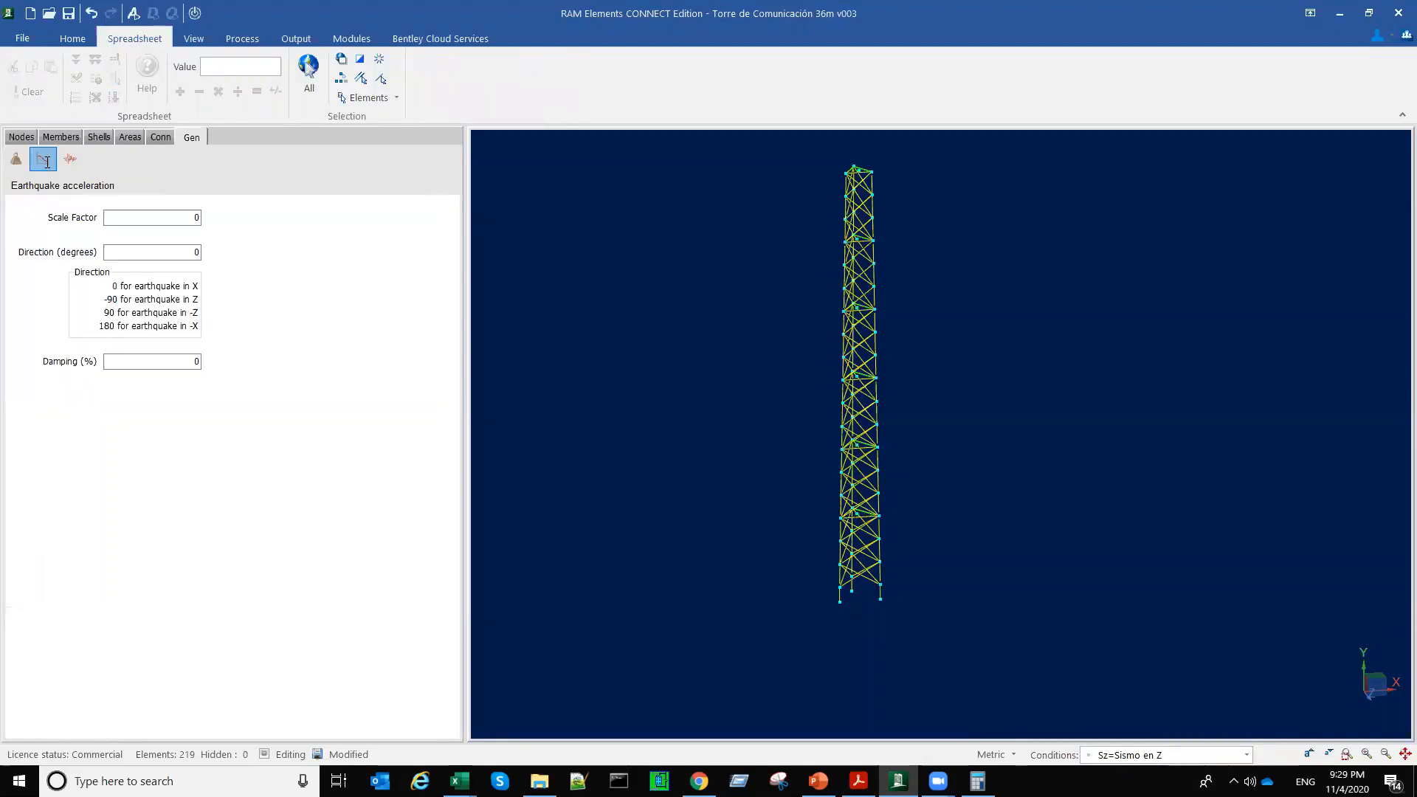
left_click(185, 220)
type("1")
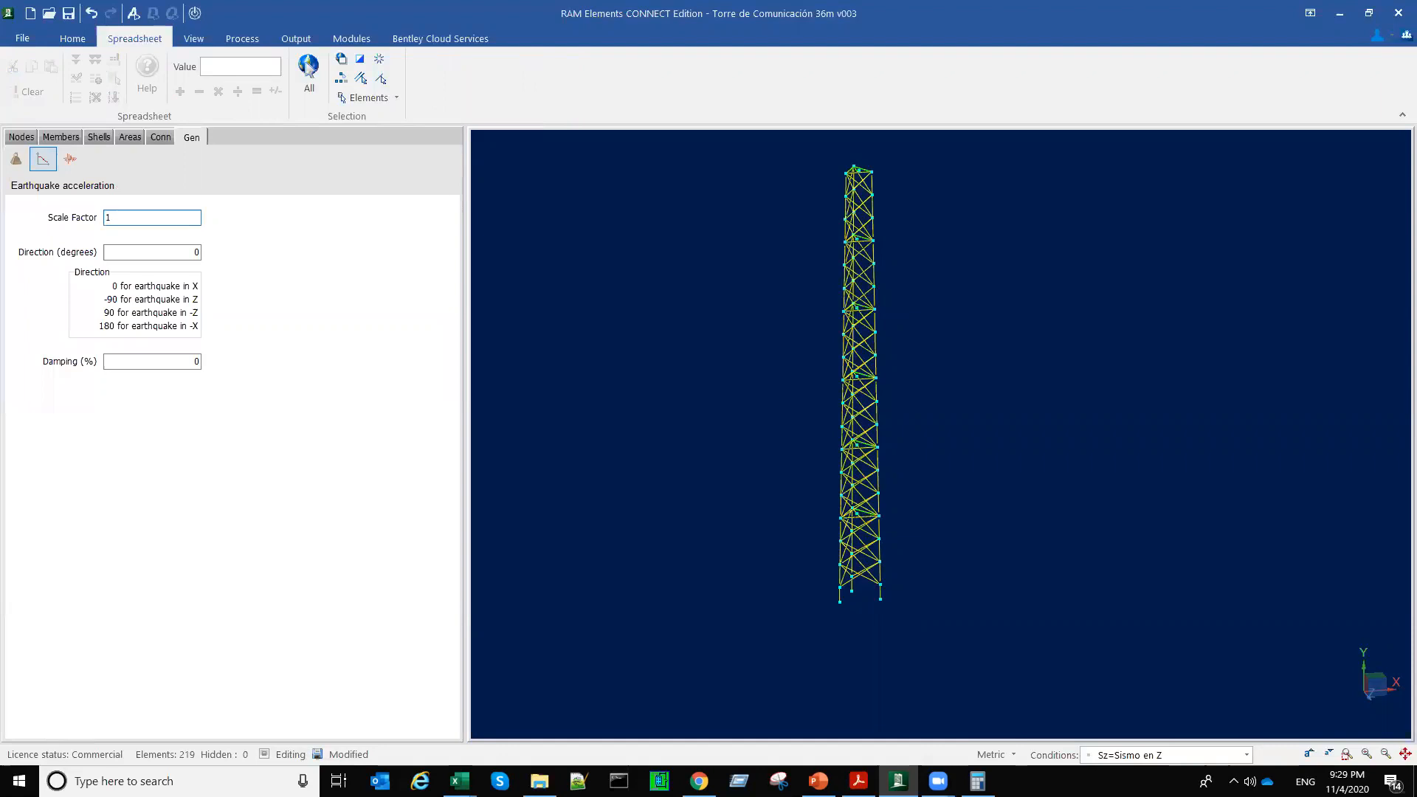
left_click(121, 251)
type("-90")
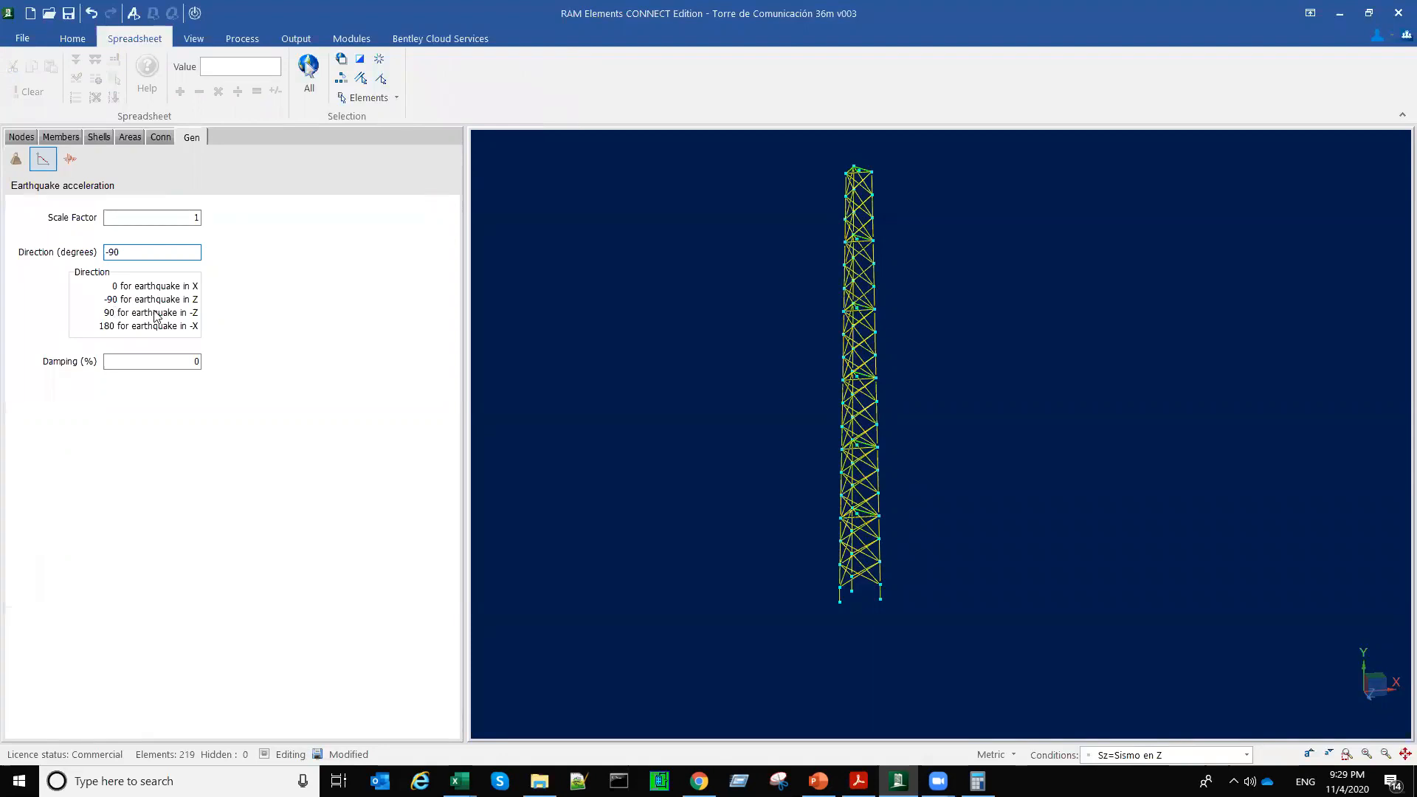
left_click(138, 366)
type("5")
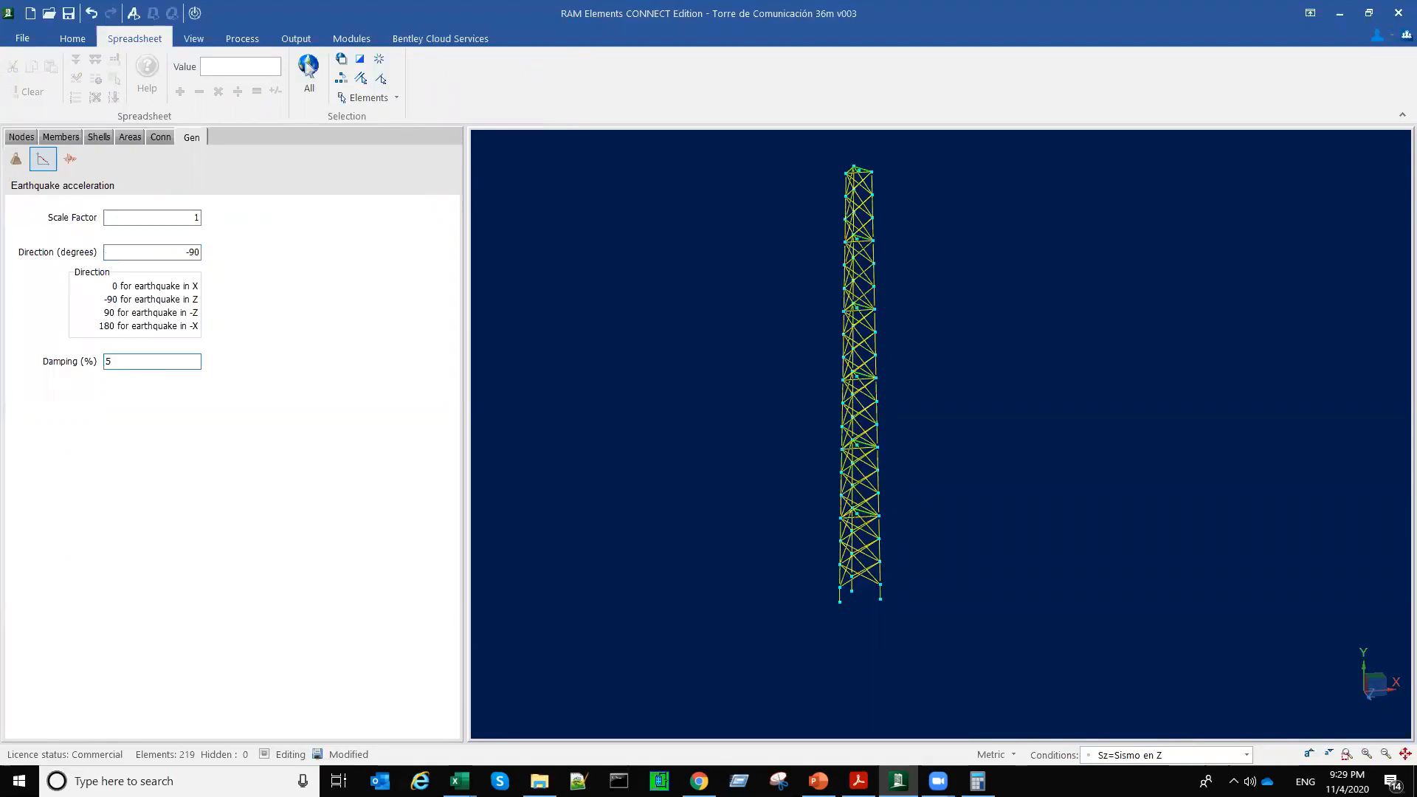
Step: Review the Sz response spectrum settings, the self-weight multipliers and the list of defined load conditions
left_click(163, 216)
left_click(69, 157)
left_click(15, 159)
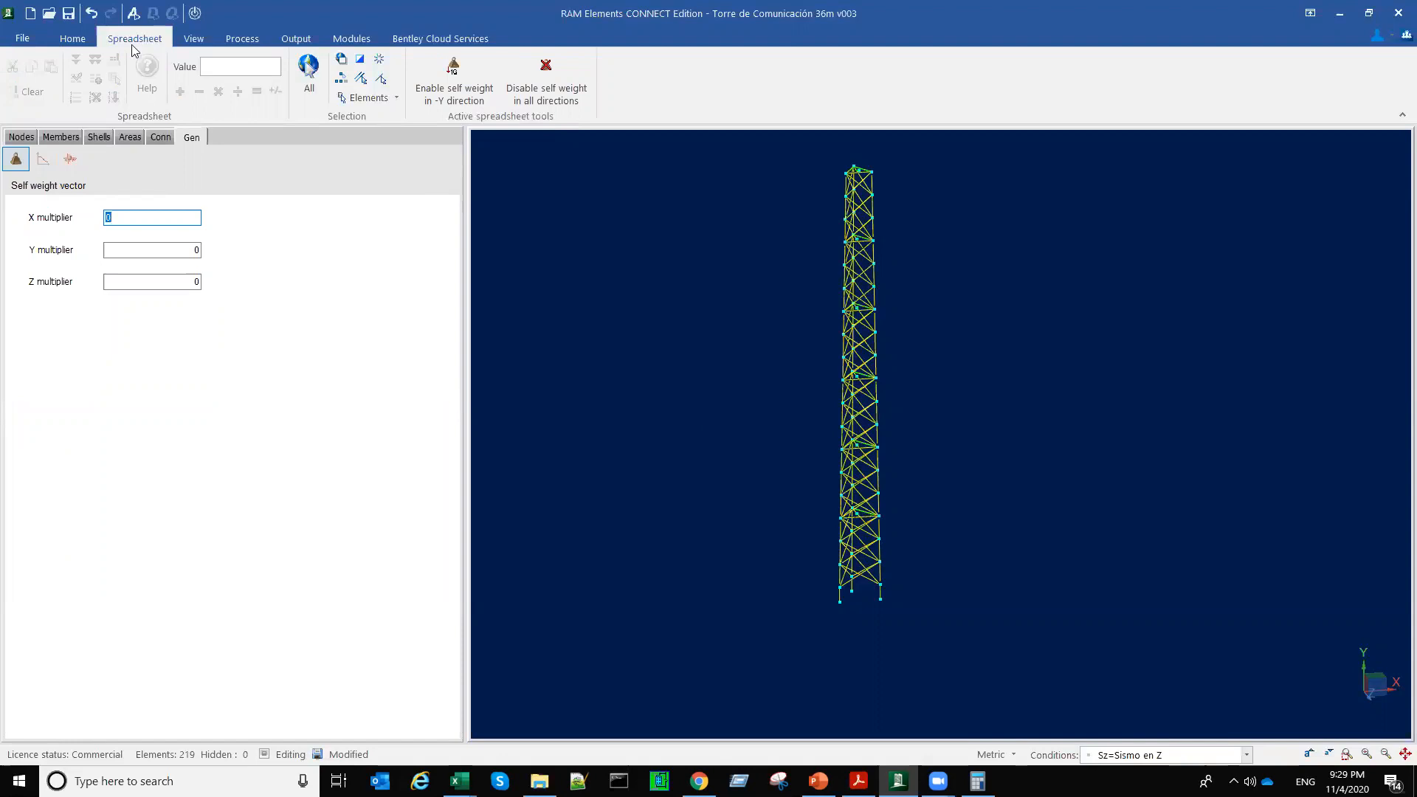
left_click(75, 41)
left_click(523, 89)
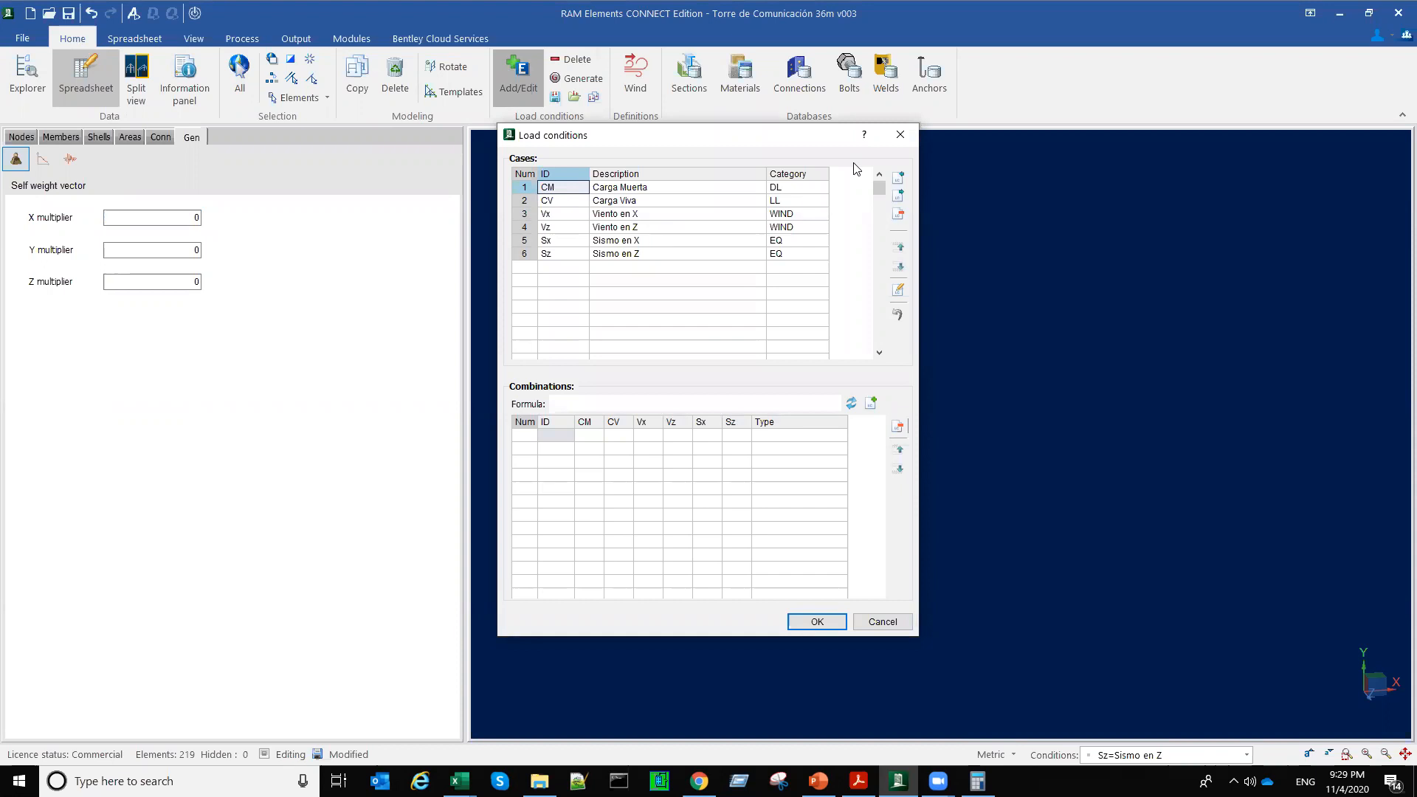
left_click(899, 135)
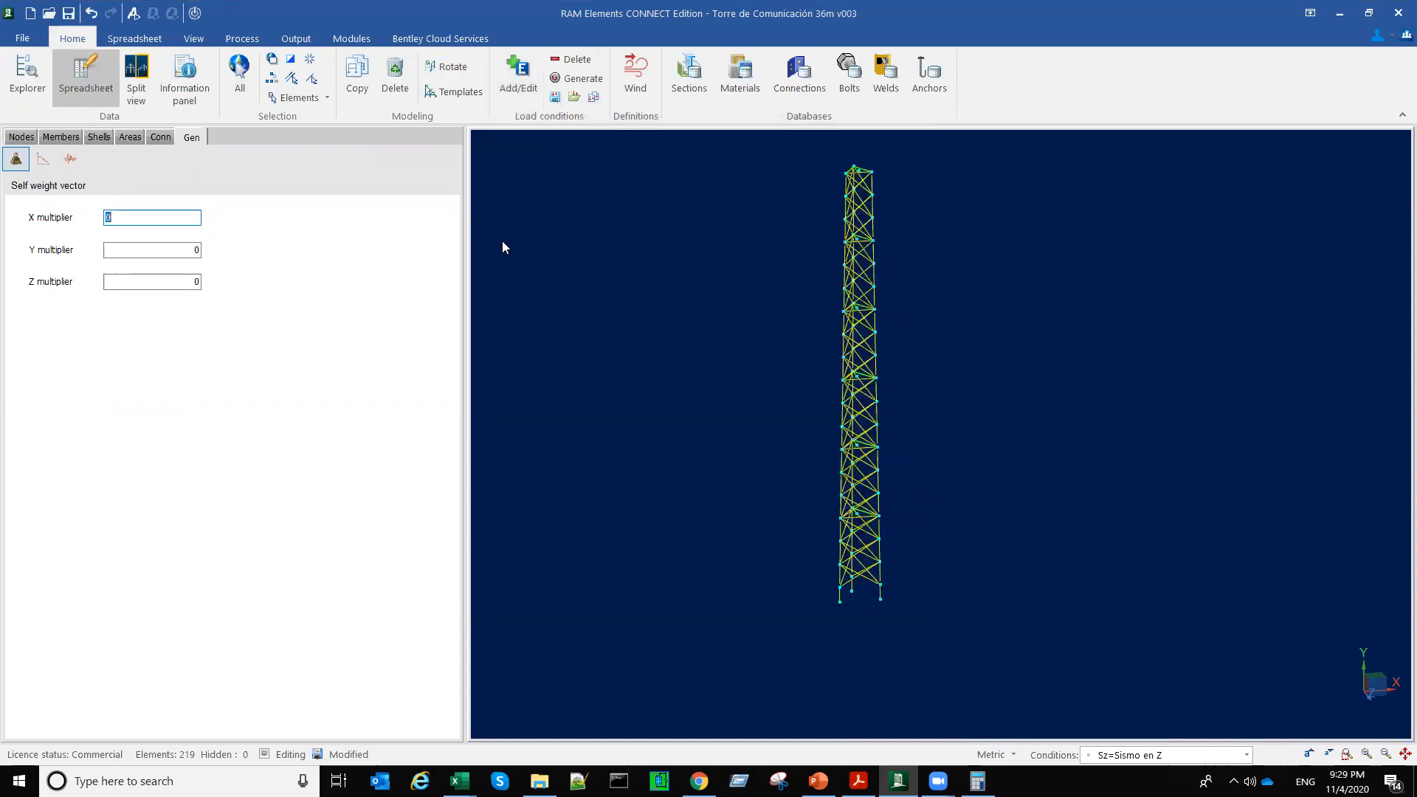
Step: Save the tower model, run the structural analysis with the new seismic cases, and close the analysis report
left_click(68, 13)
left_click(134, 20)
left_click(764, 631)
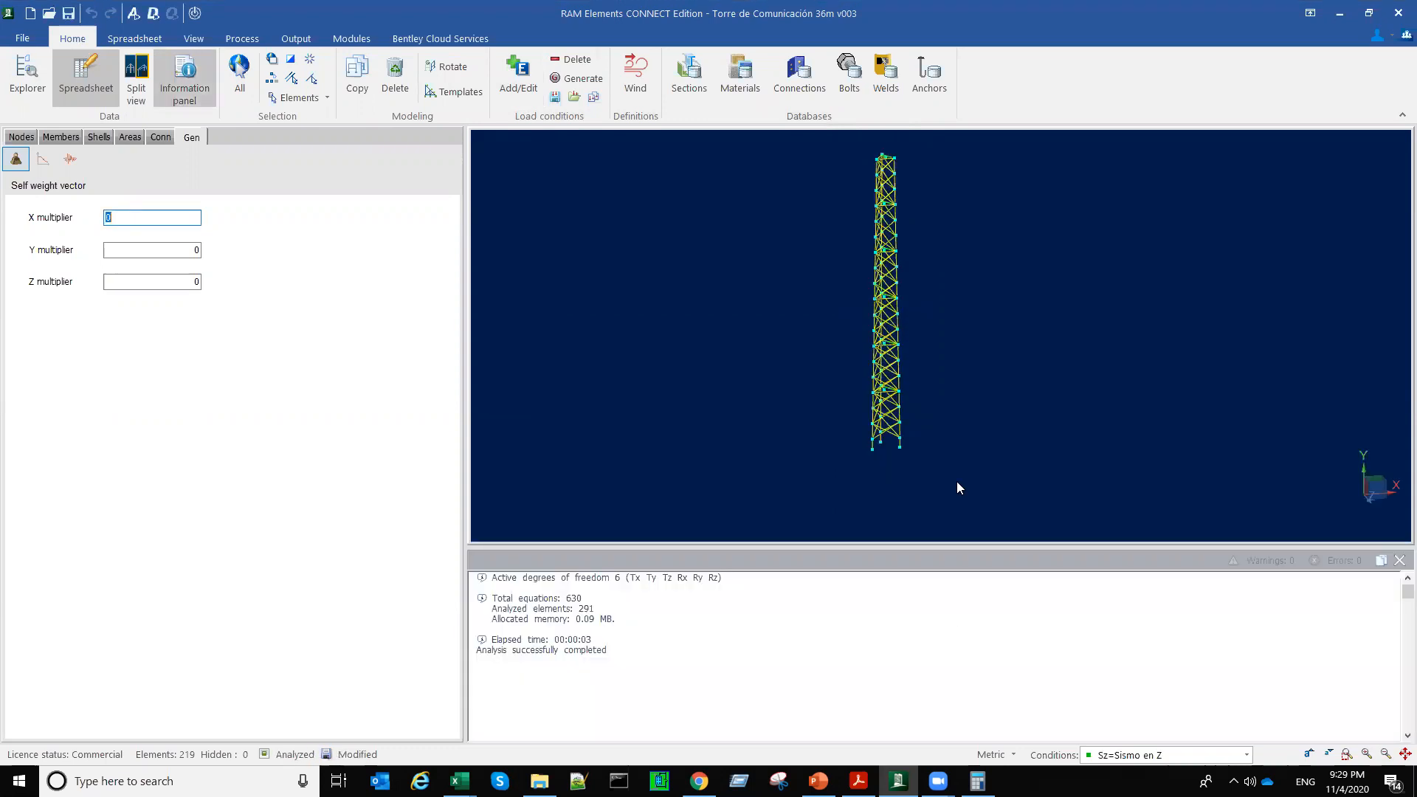
middle_click_drag(954, 440, 932, 470)
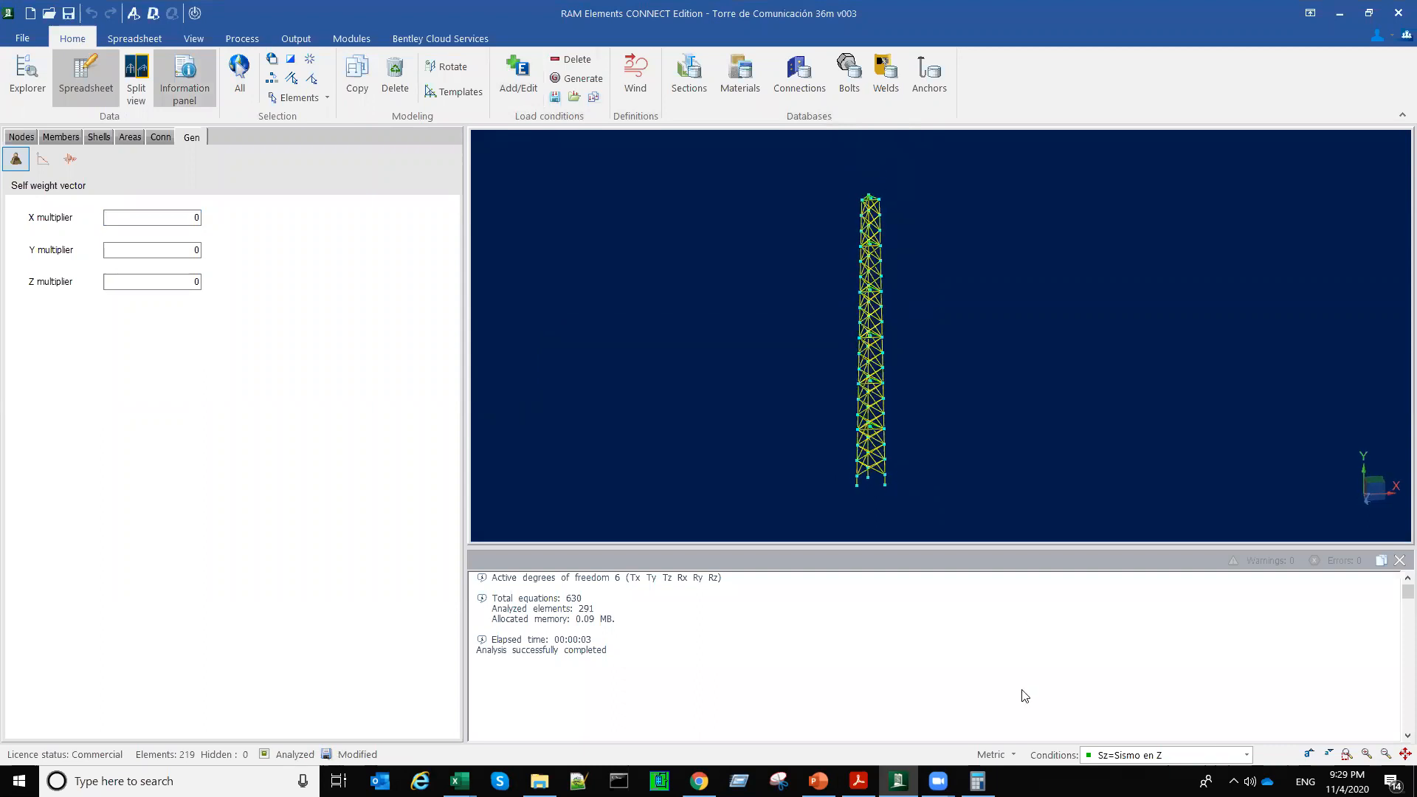
left_click(1399, 562)
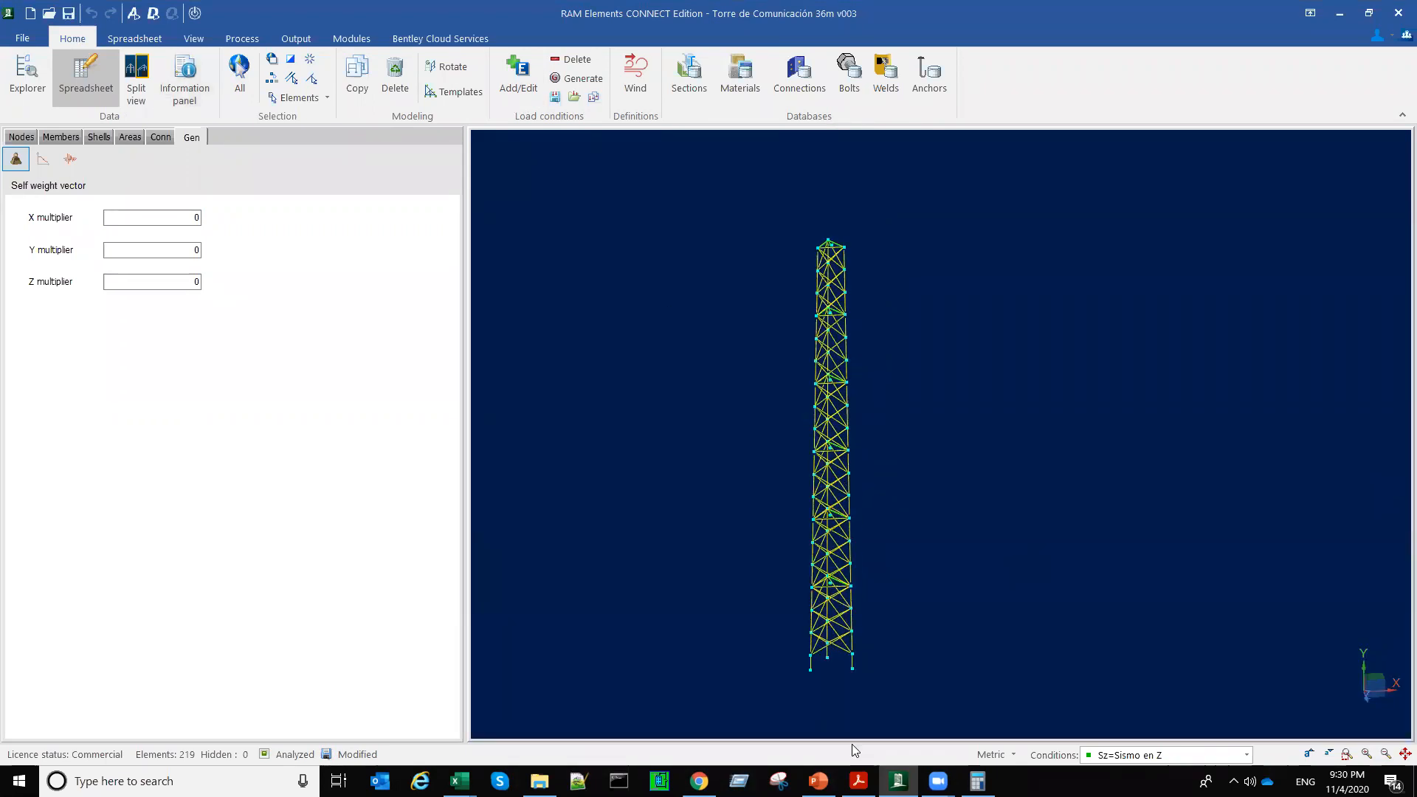
Step: Display the tower's deformed shape with the original shape for load condition Sz=Sismo en Z and examine it
left_click(195, 38)
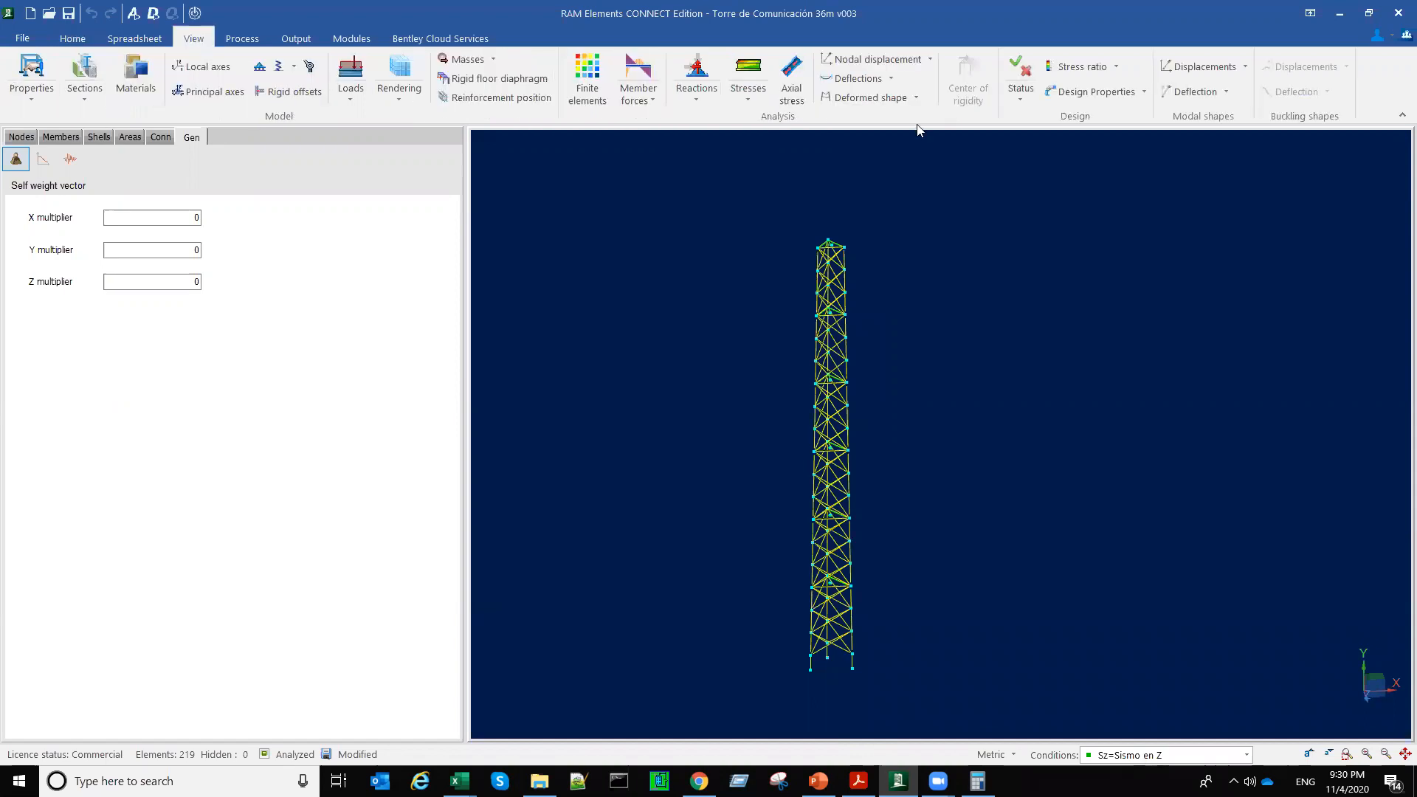
left_click(921, 100)
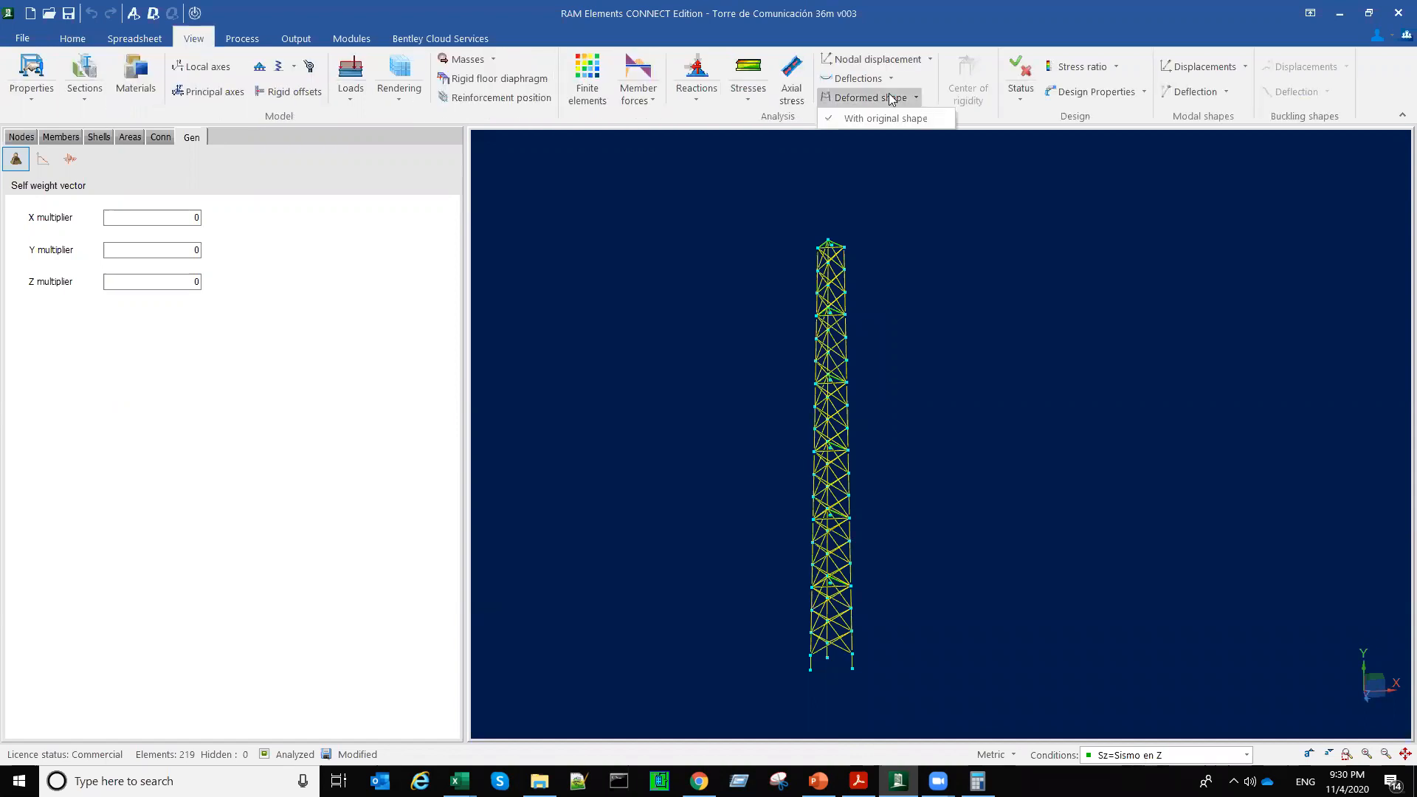
left_click(890, 94)
middle_click_drag(898, 493, 889, 451)
scroll(901, 445, "up", 5)
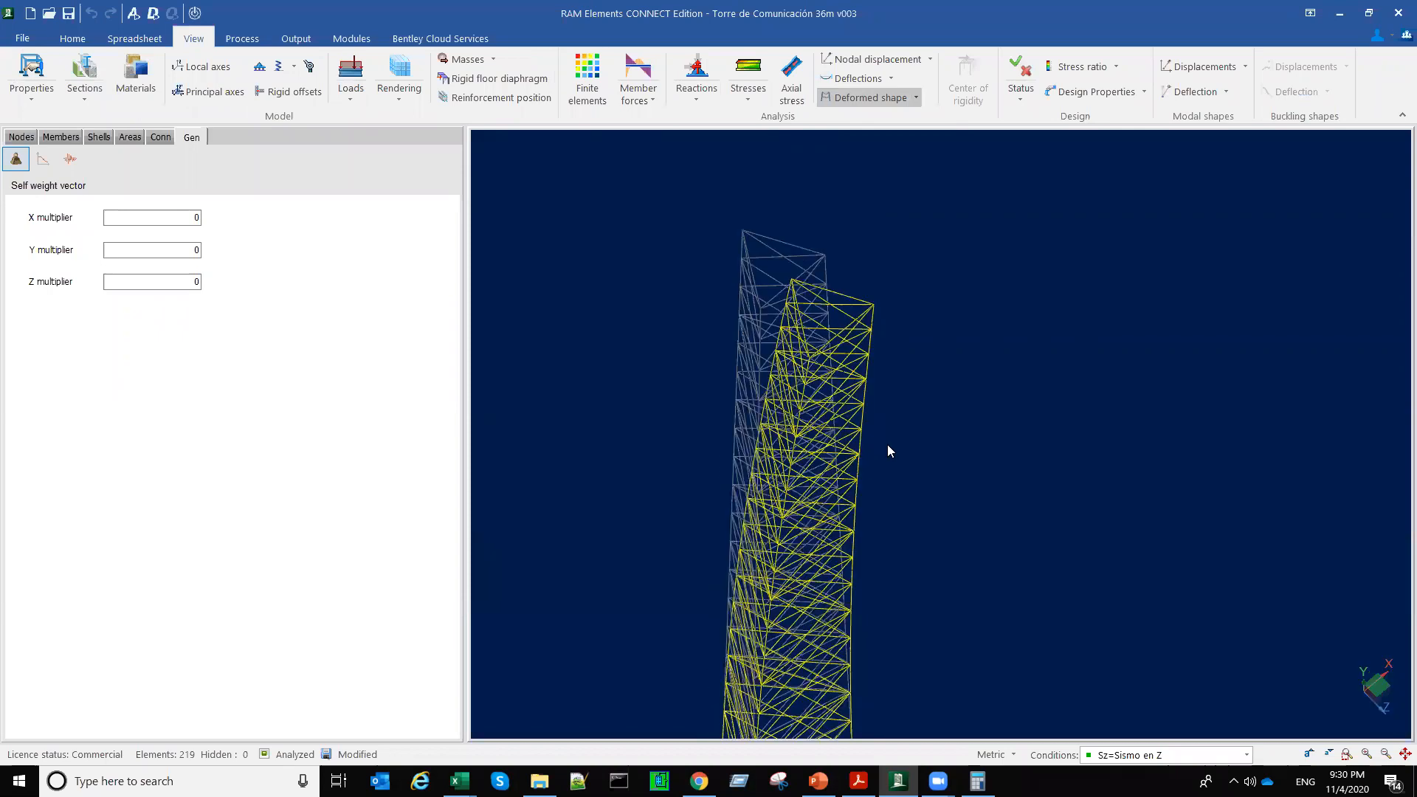
Step: Examine the tower's deformed shape under load condition Sx=Sismo en X, and return to the undeformed model
left_click(1245, 756)
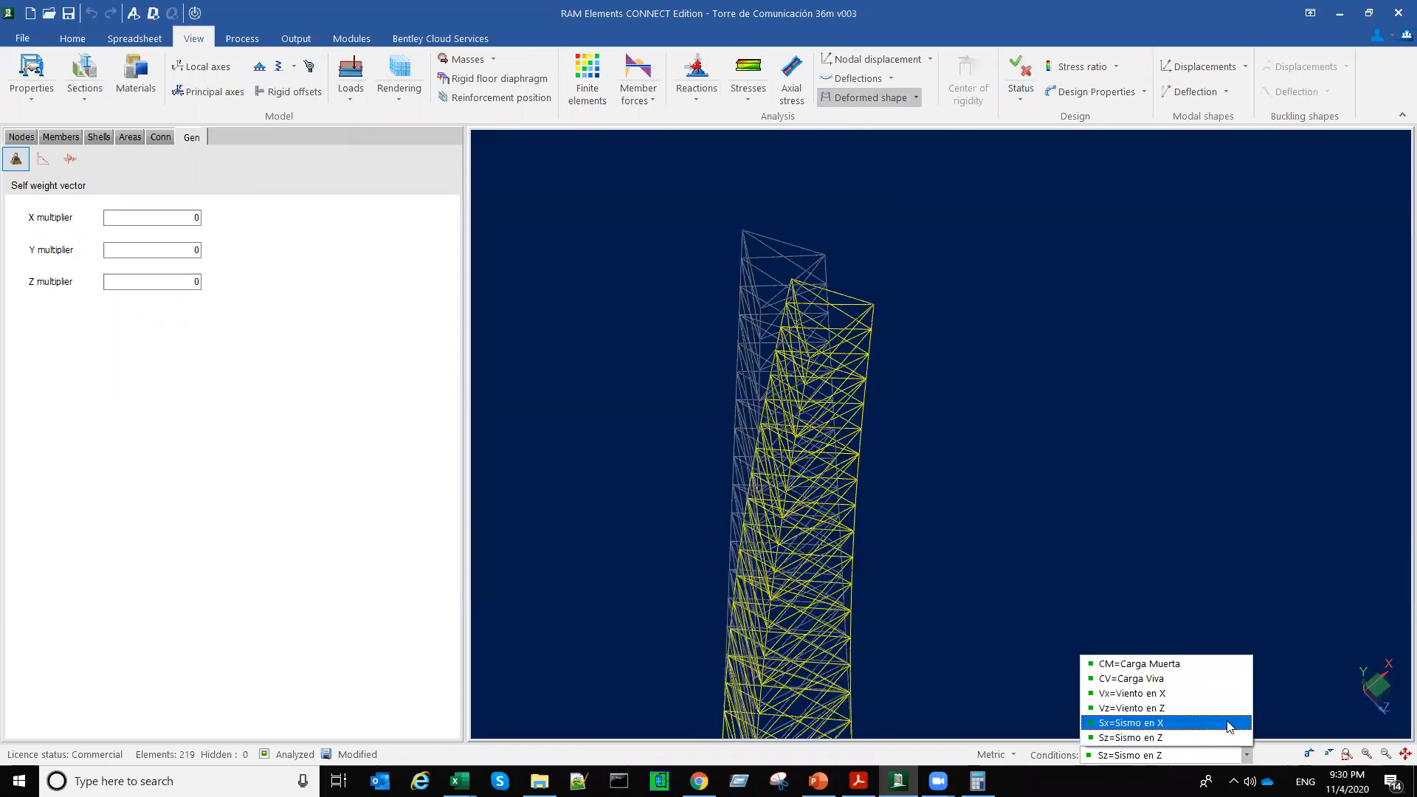
mouse_move(958, 492)
middle_mouse_down()
mouse_move(902, 484)
mouse_move(954, 484)
middle_mouse_up()
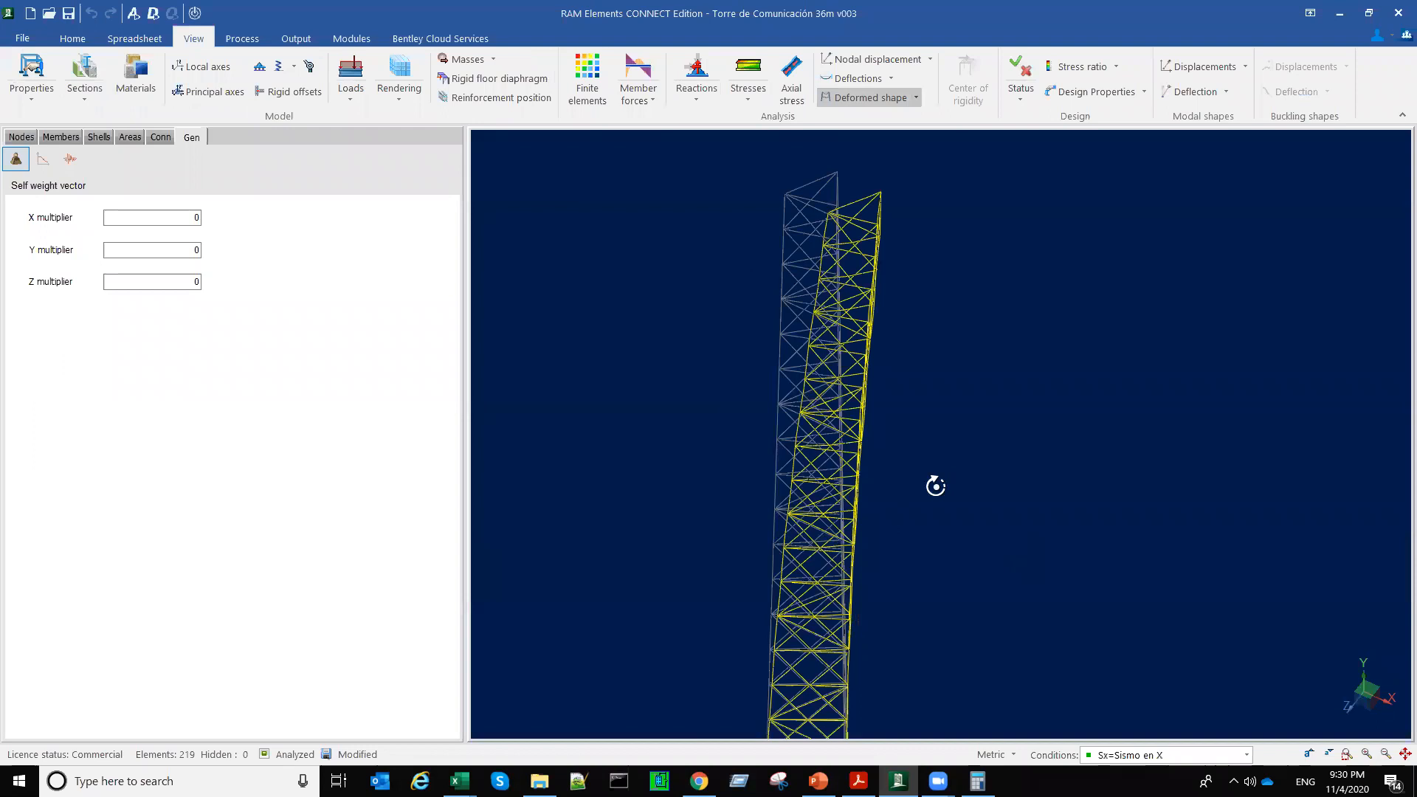
middle_click_drag(935, 487, 933, 493)
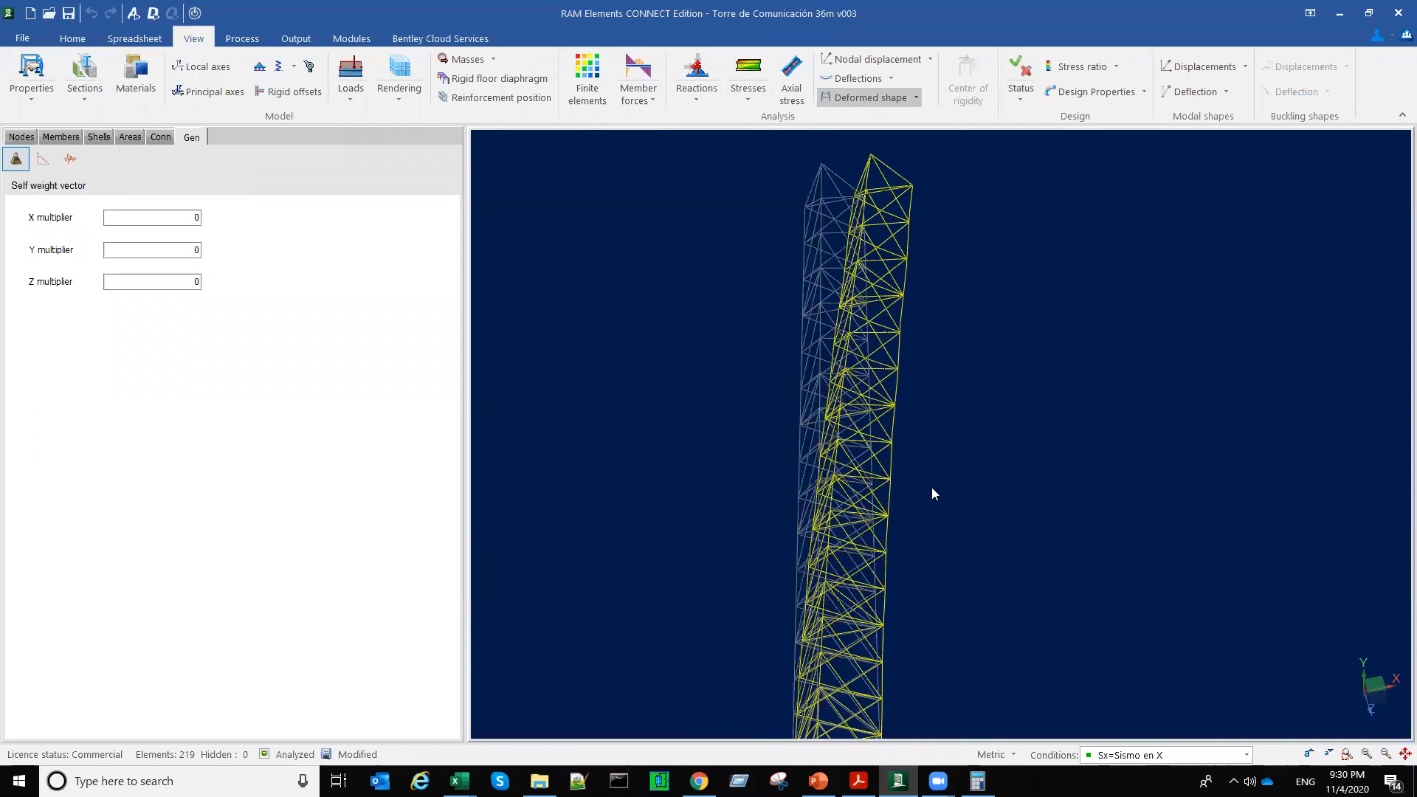
scroll(866, 174, "down", 3)
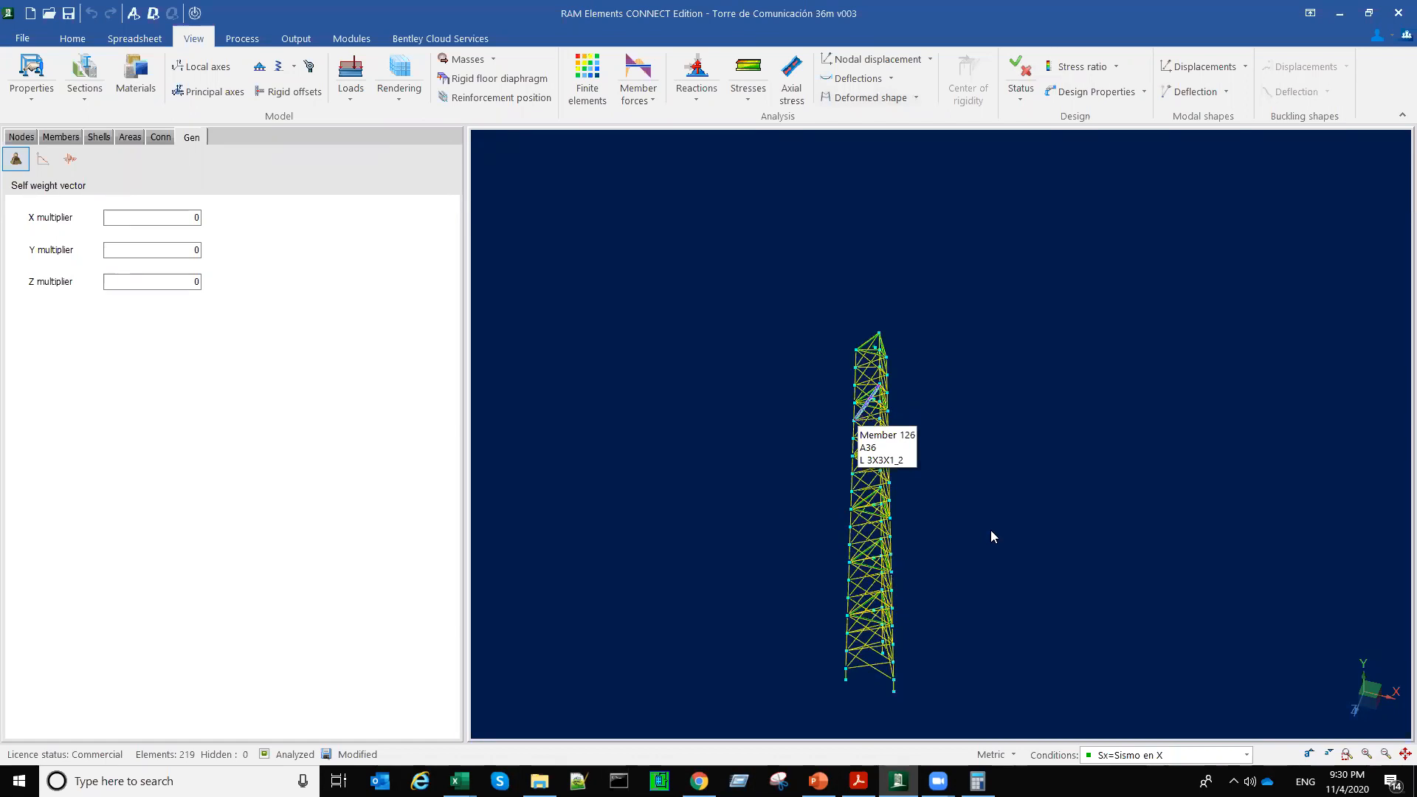
Step: Try selecting the diagonal and horizontal bracing members near the tower's base one by one
scroll(862, 583, "up", 3)
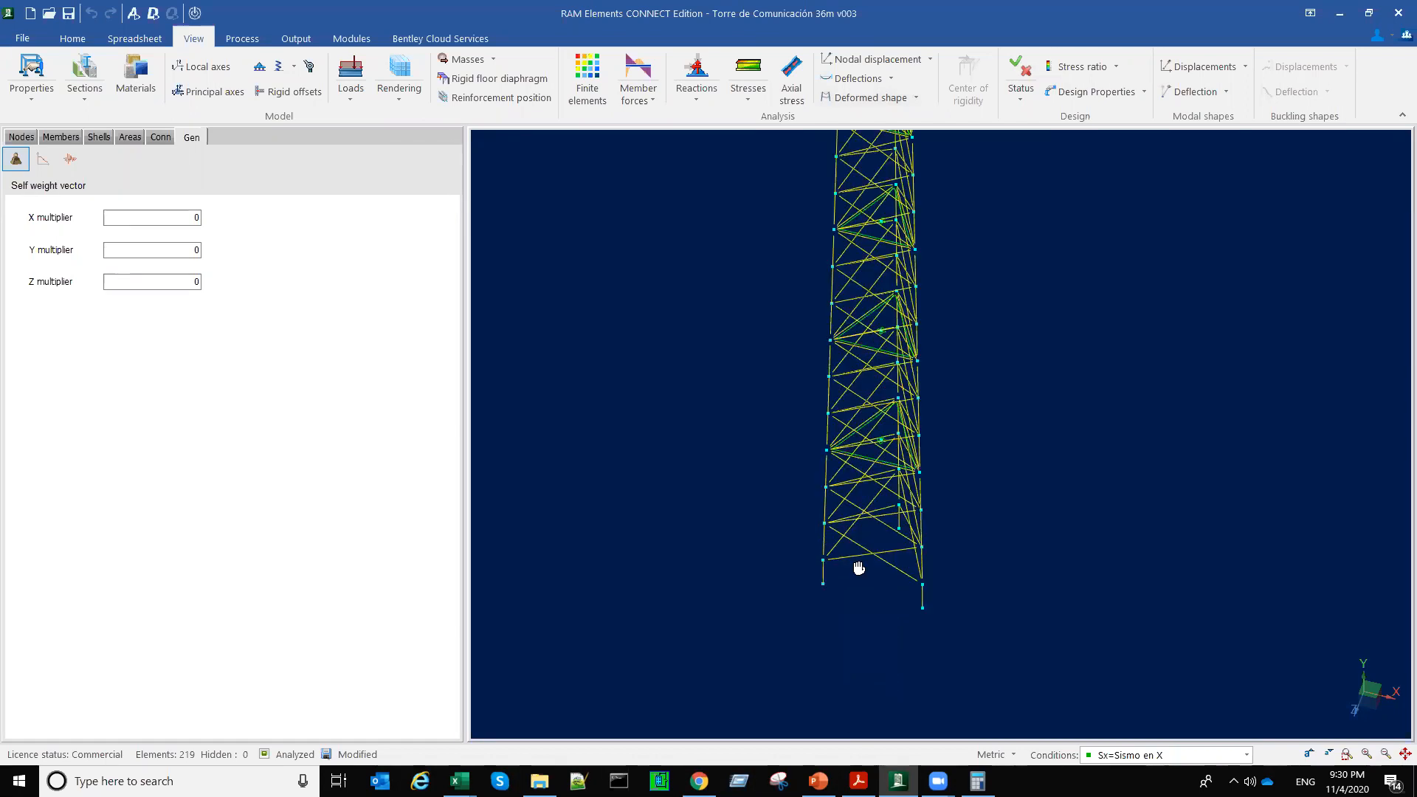
scroll(863, 651, "up", 1)
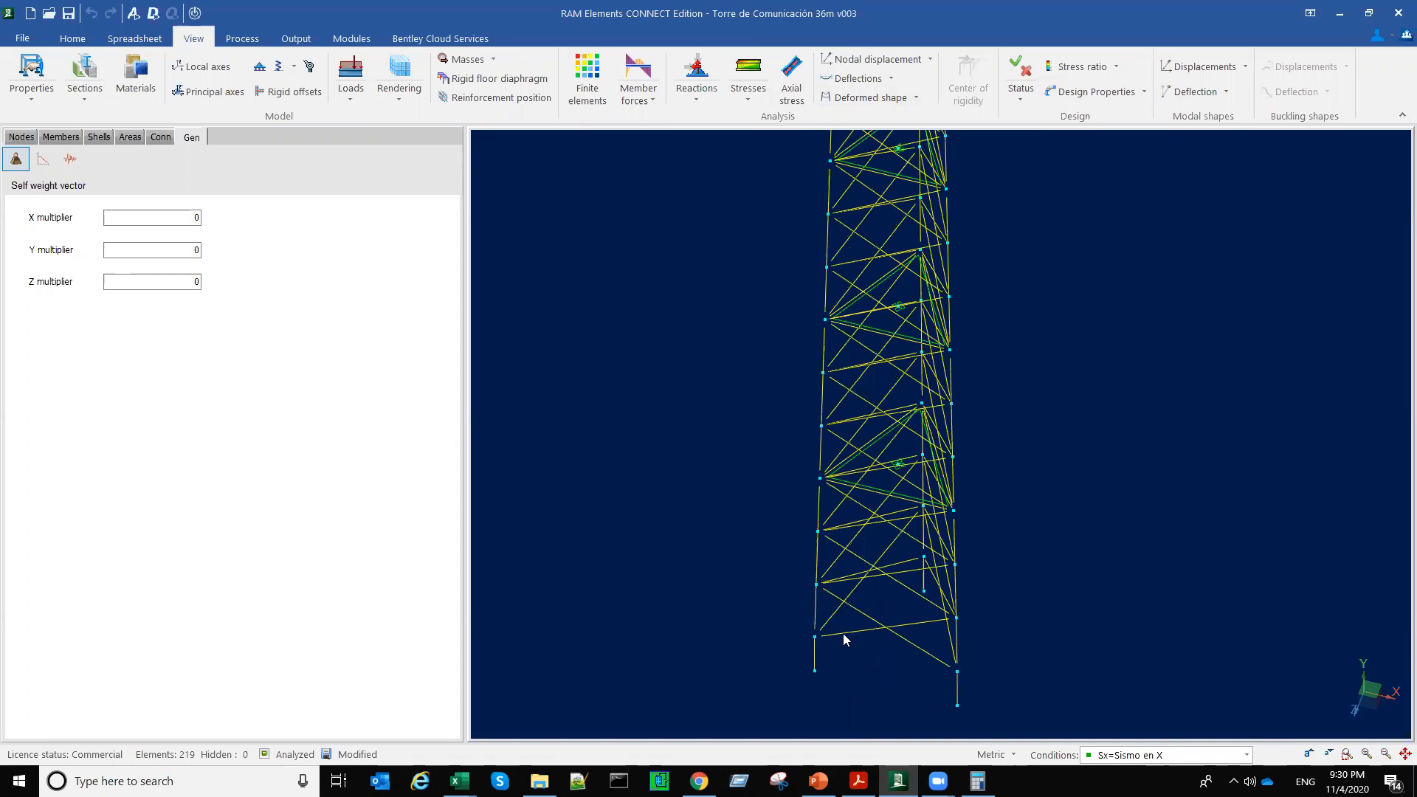
scroll(843, 634, "down", 1)
left_click(861, 625)
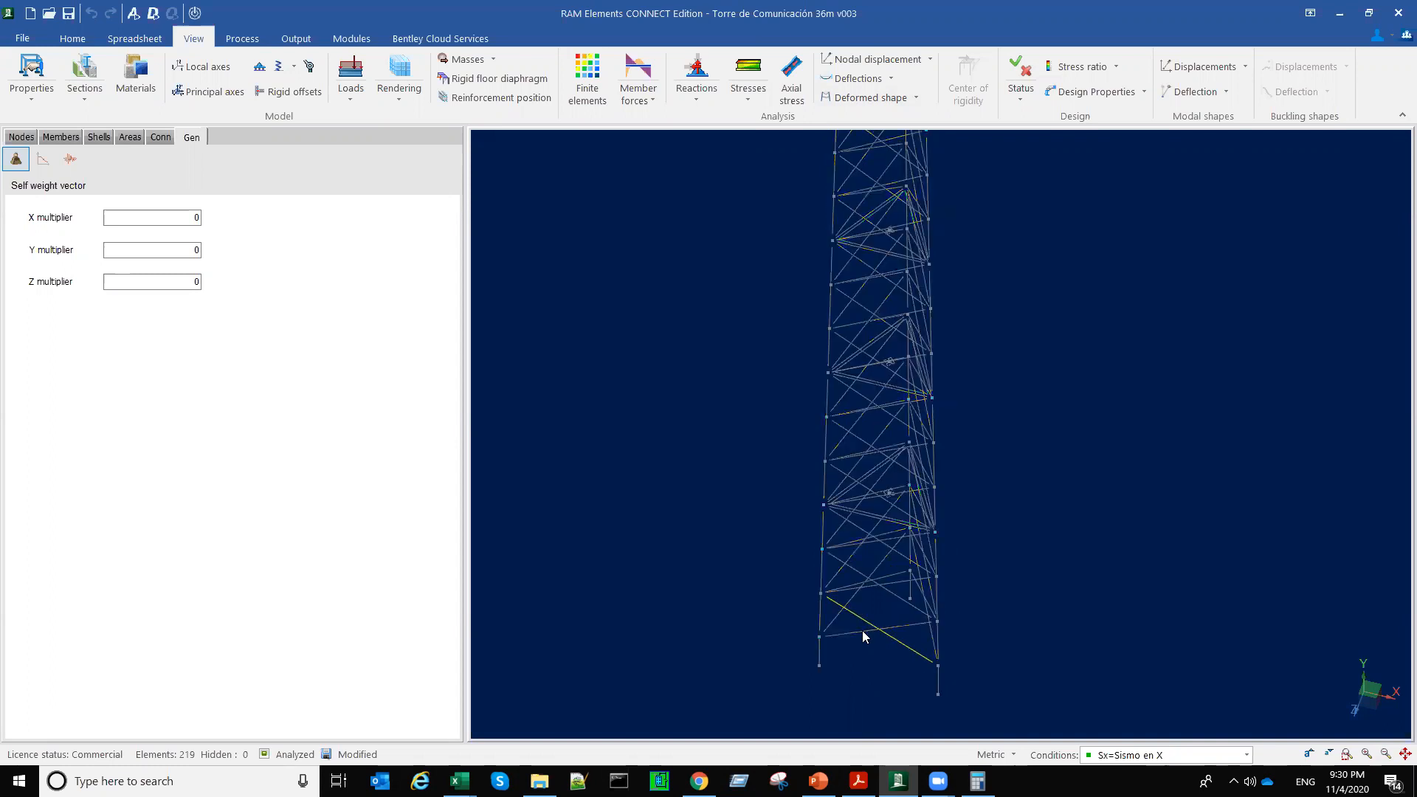
left_click(849, 632)
scroll(825, 619, "up", 1)
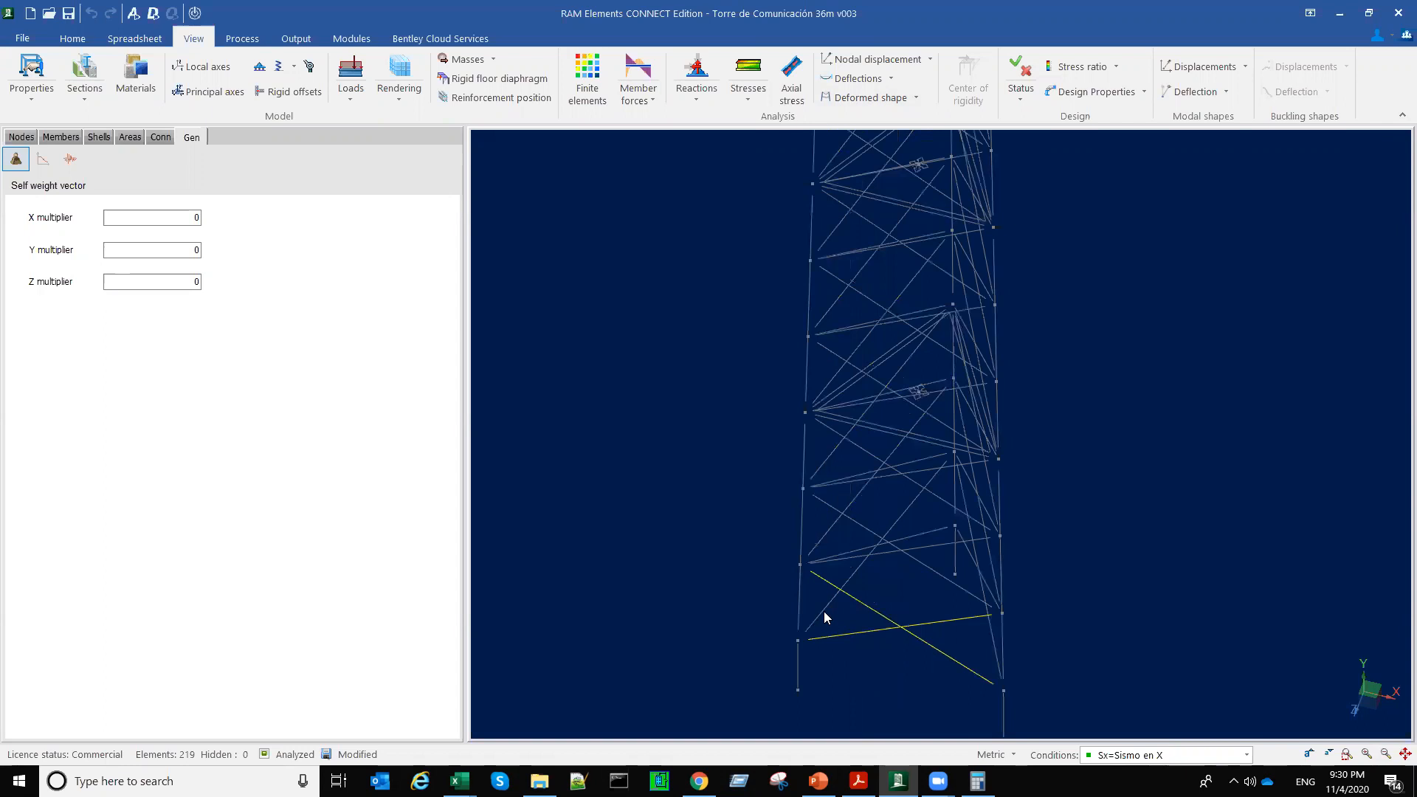
left_click(823, 611)
scroll(816, 505, "up", 3)
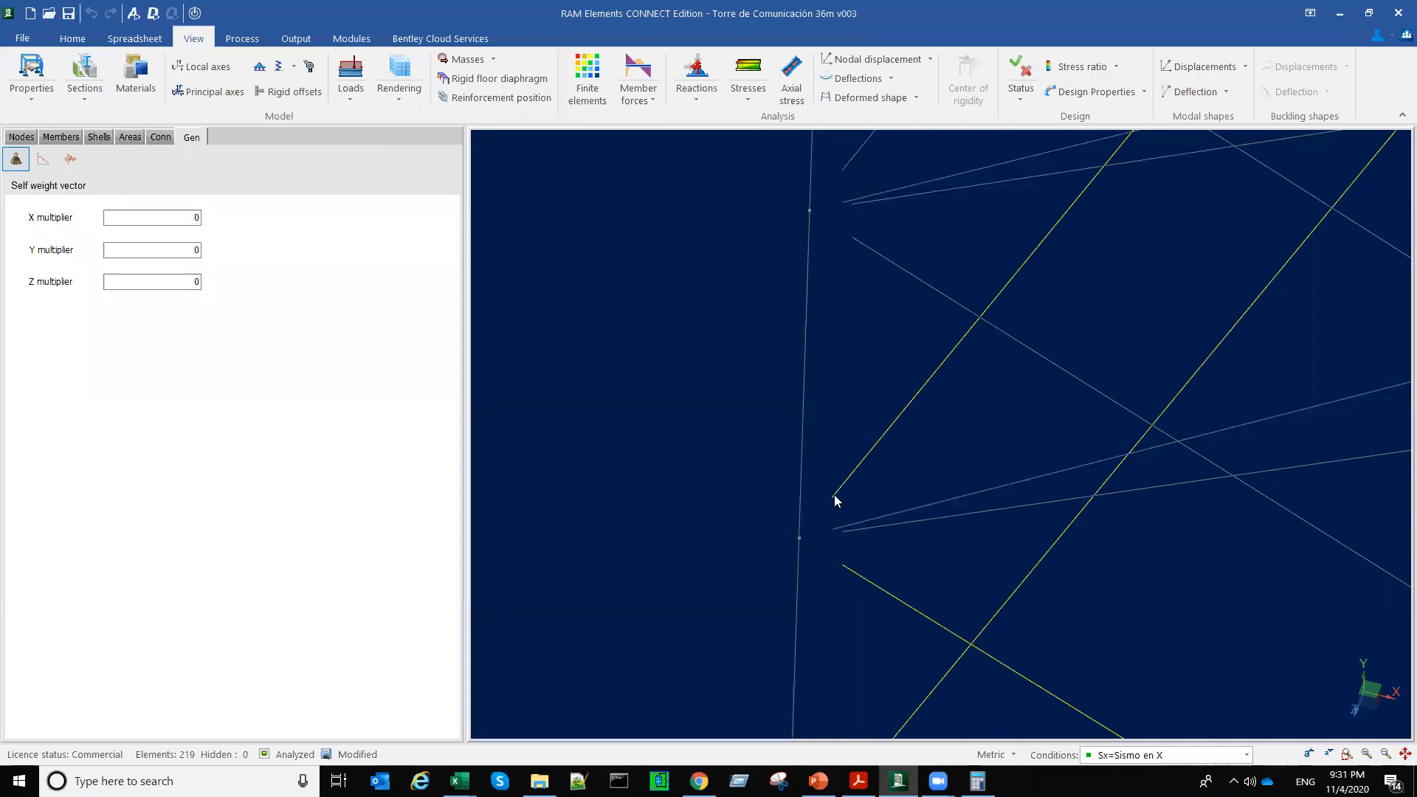
mouse_move(834, 498)
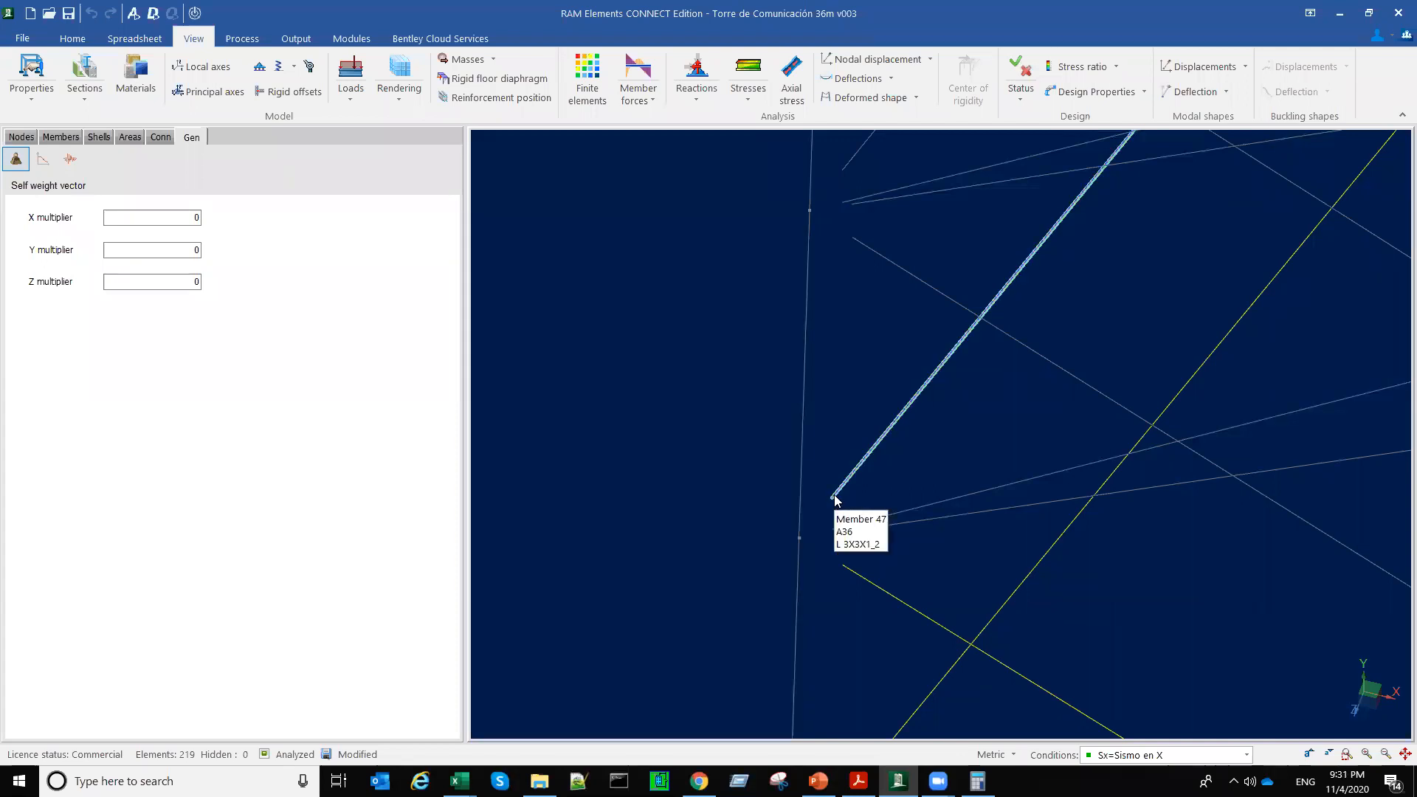
scroll(906, 479, "down", 5)
middle_click_drag(936, 512, 816, 515)
right_click_drag(817, 515, 896, 434)
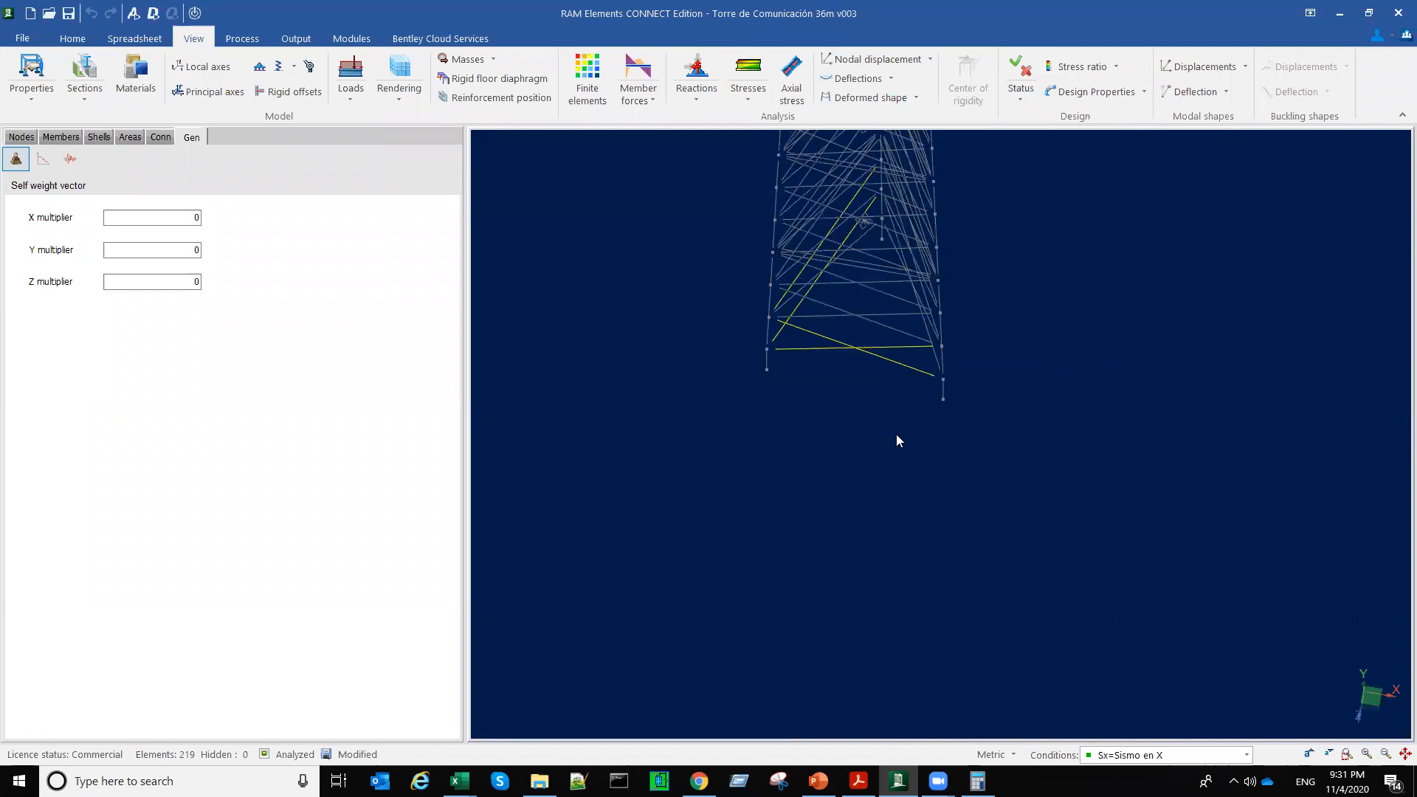
Step: In the top view, select the bracing members on all three tower faces, leaving the corner legs unselected
right_click(1031, 384)
left_click(1108, 359)
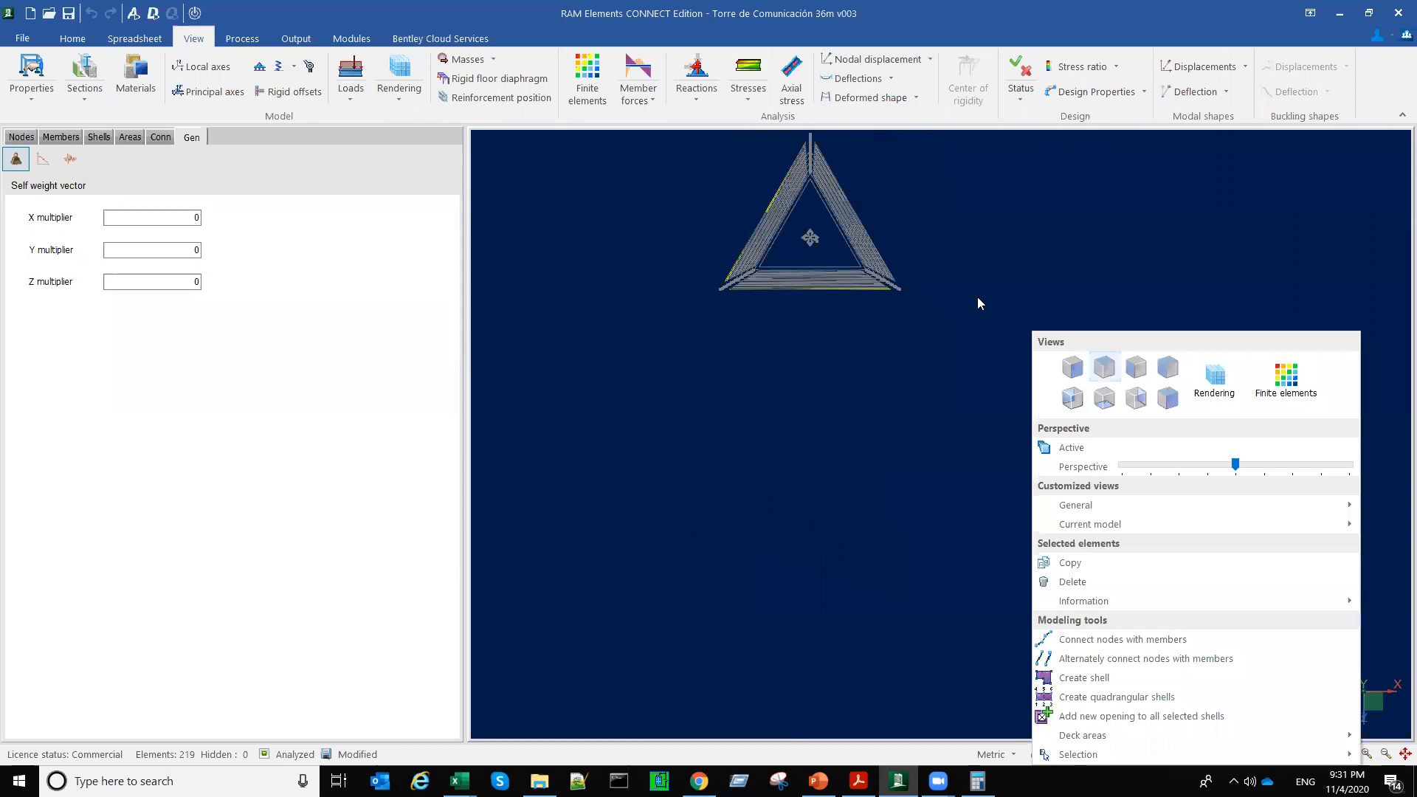
scroll(757, 218, "up", 2)
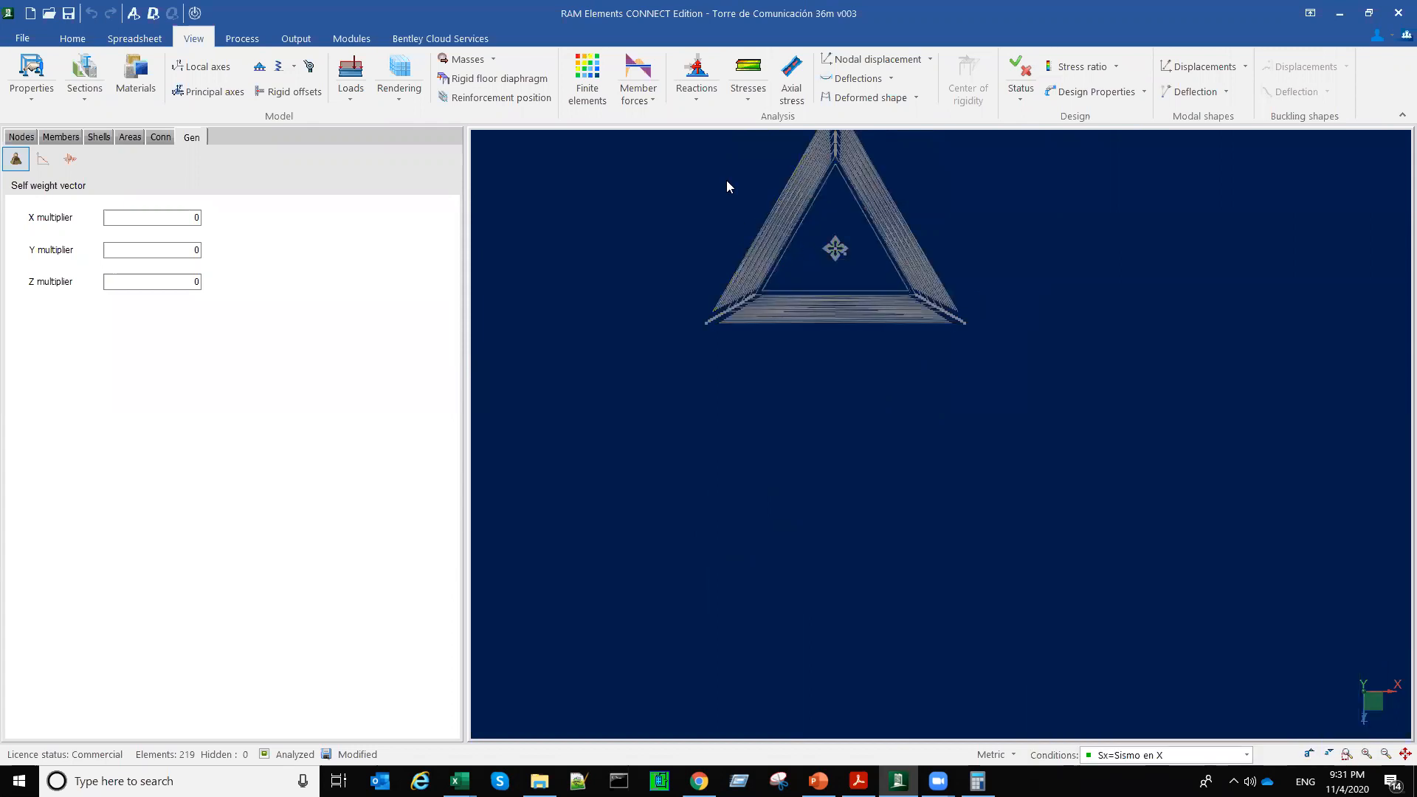
left_click_drag(801, 230, 726, 180)
left_click_drag(923, 184, 842, 208)
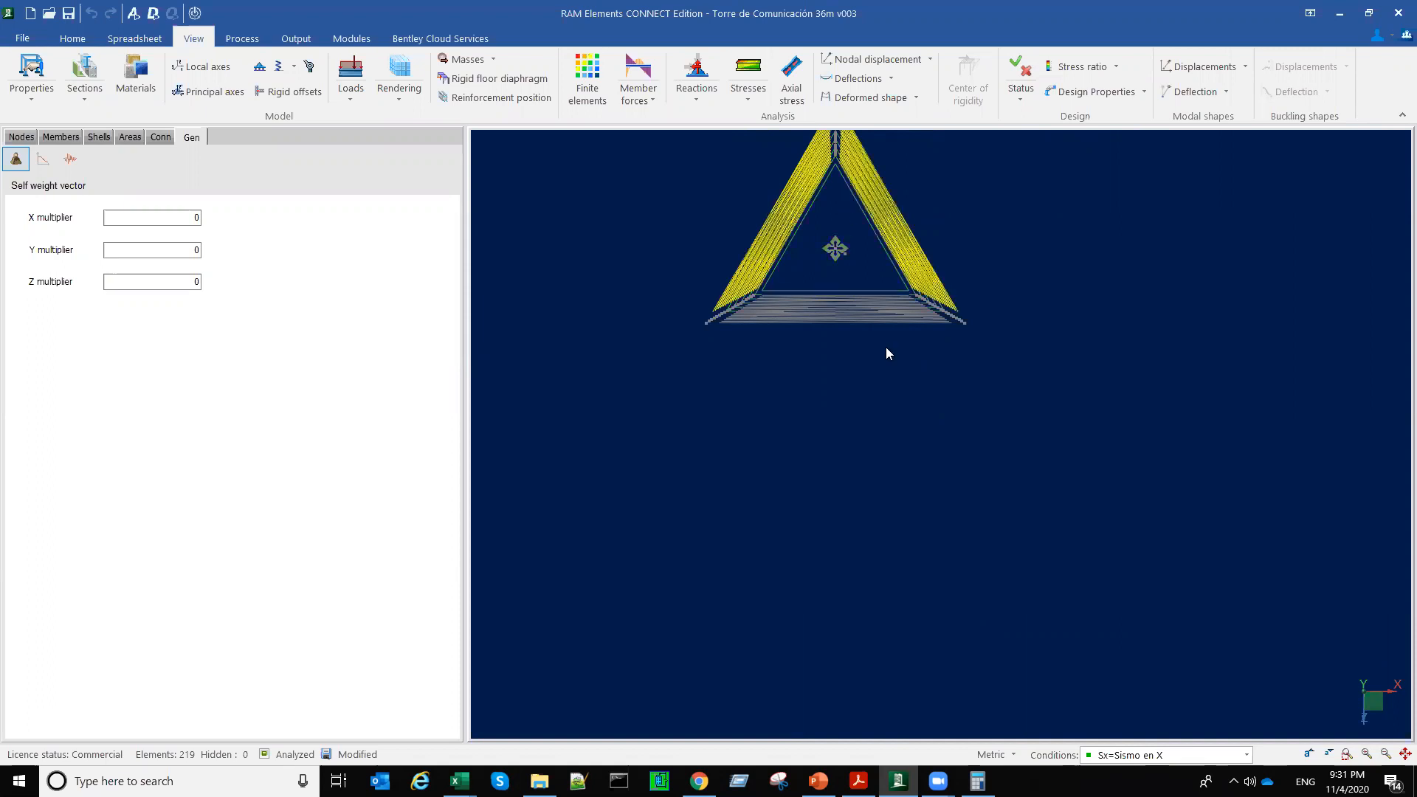
left_click_drag(843, 282, 932, 487)
Step: Examine the selected bracing along the tower's height, including how its ends meet the leg nodes
middle_click_drag(935, 458, 805, 477)
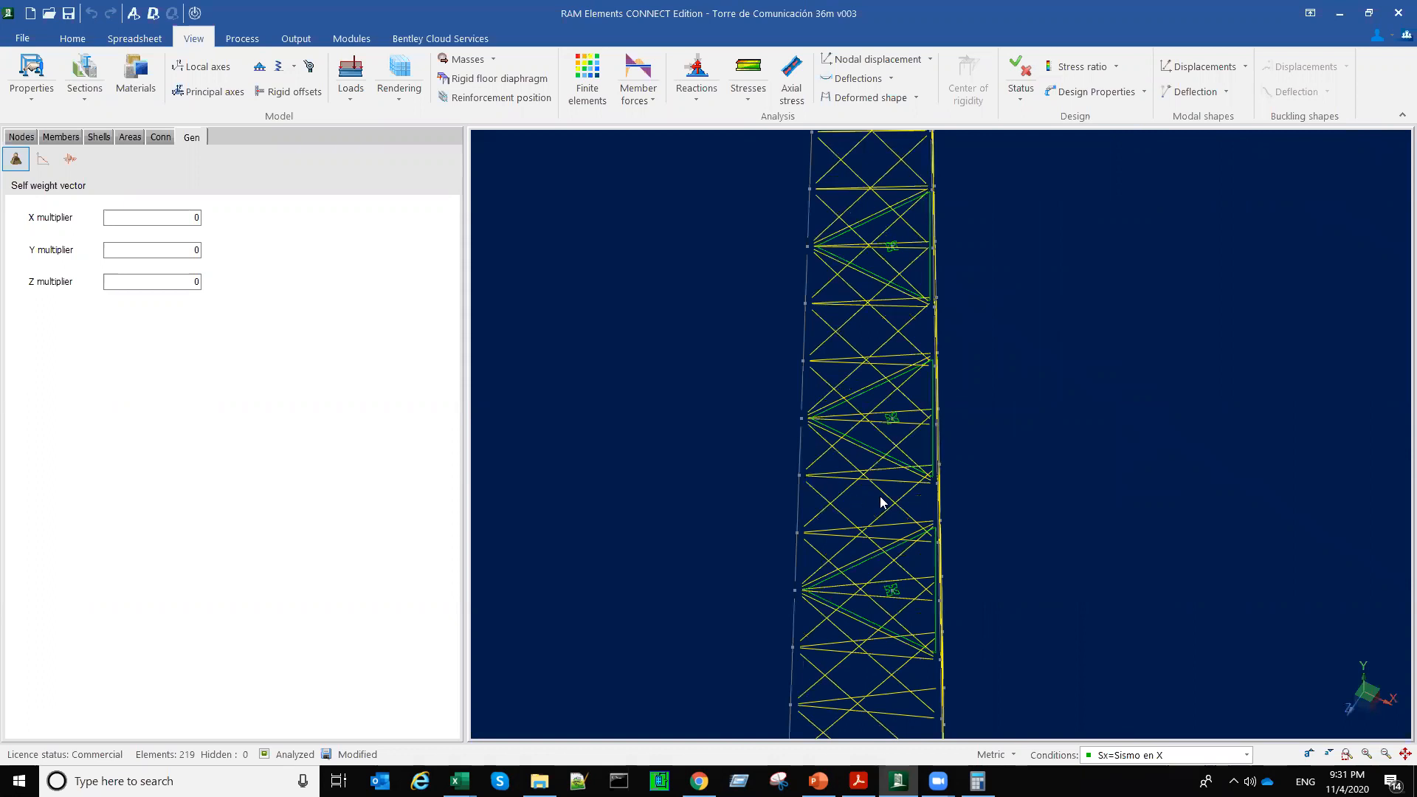
middle_click_drag(881, 502, 777, 518)
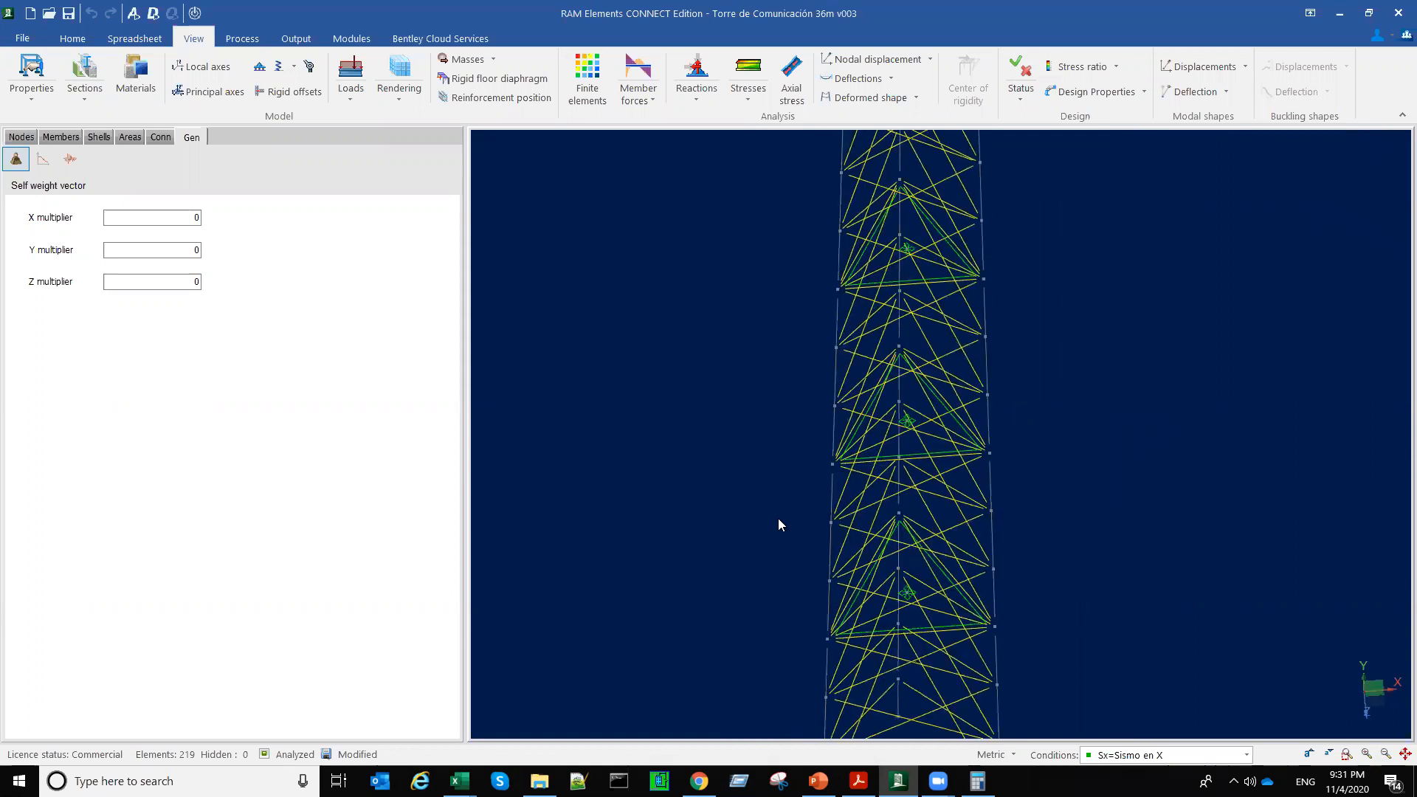
scroll(794, 547, "up", 3)
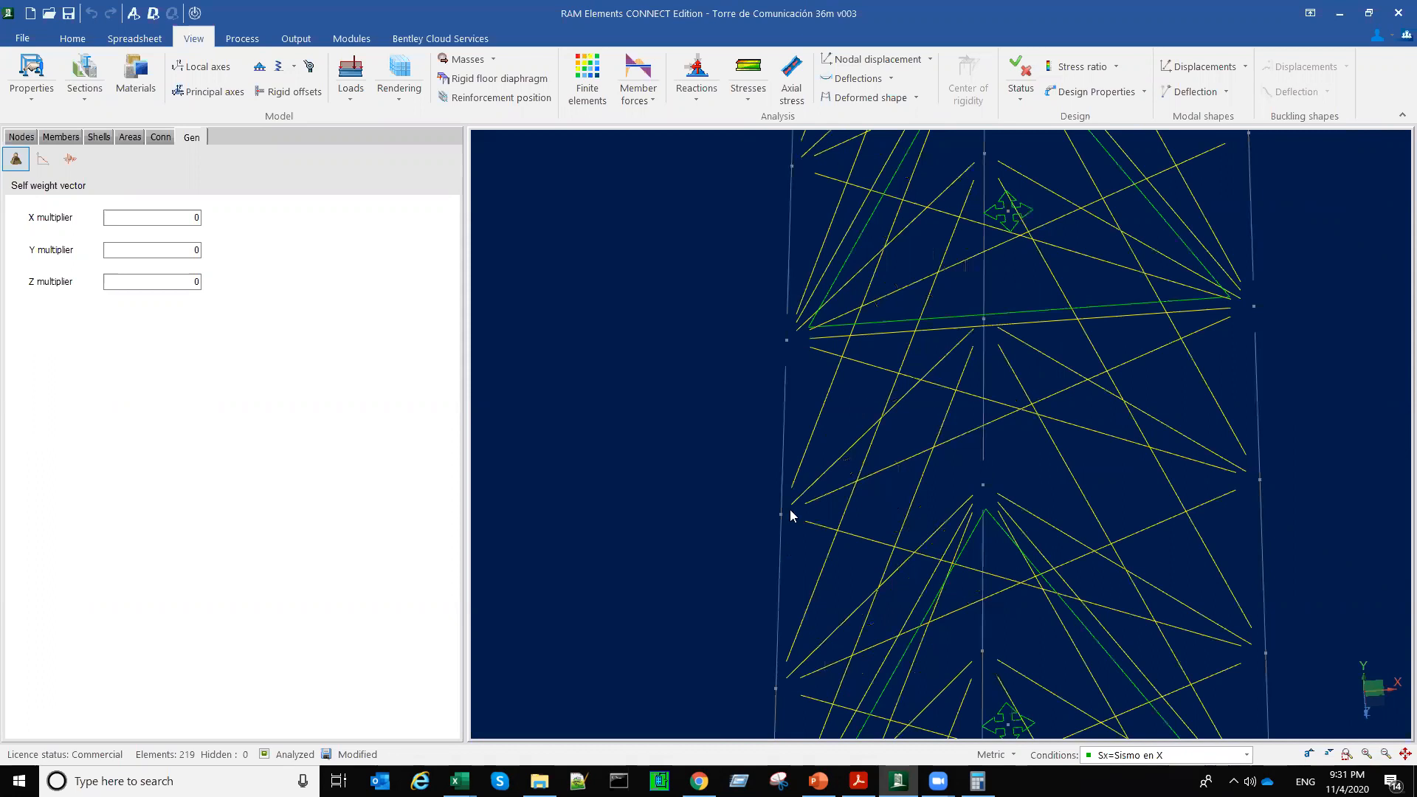
scroll(789, 509, "up", 1)
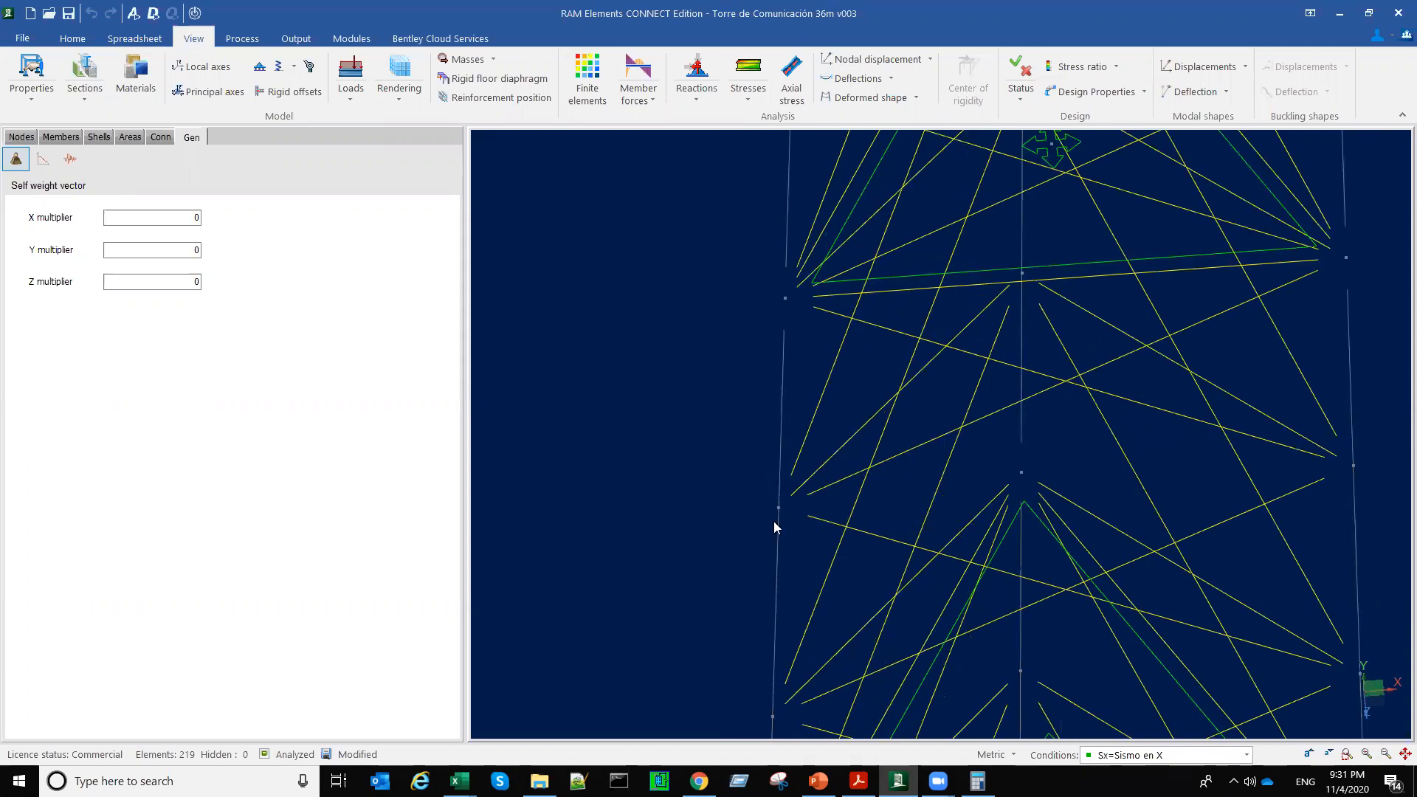
scroll(770, 523, "up", 2)
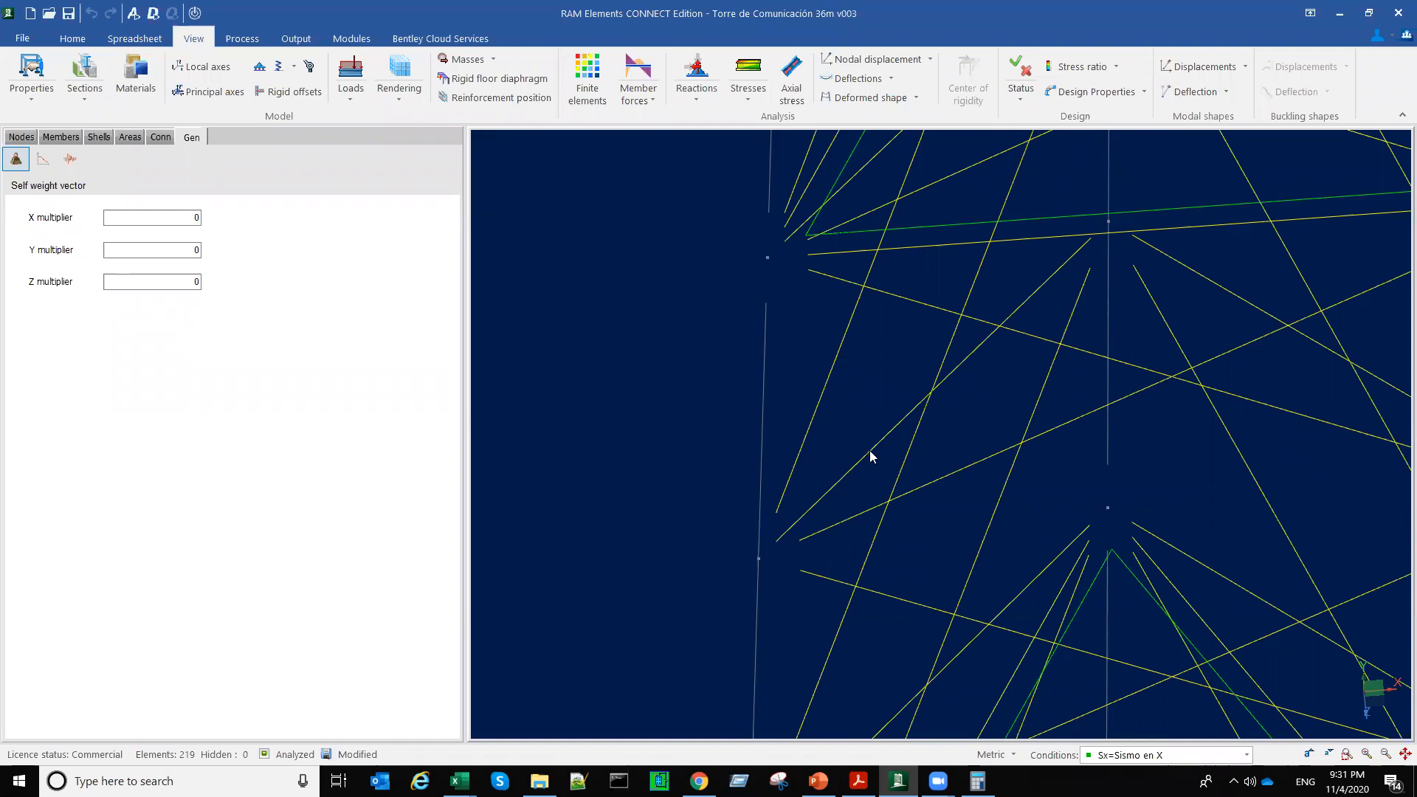
mouse_move(871, 453)
scroll(852, 428, "down", 6)
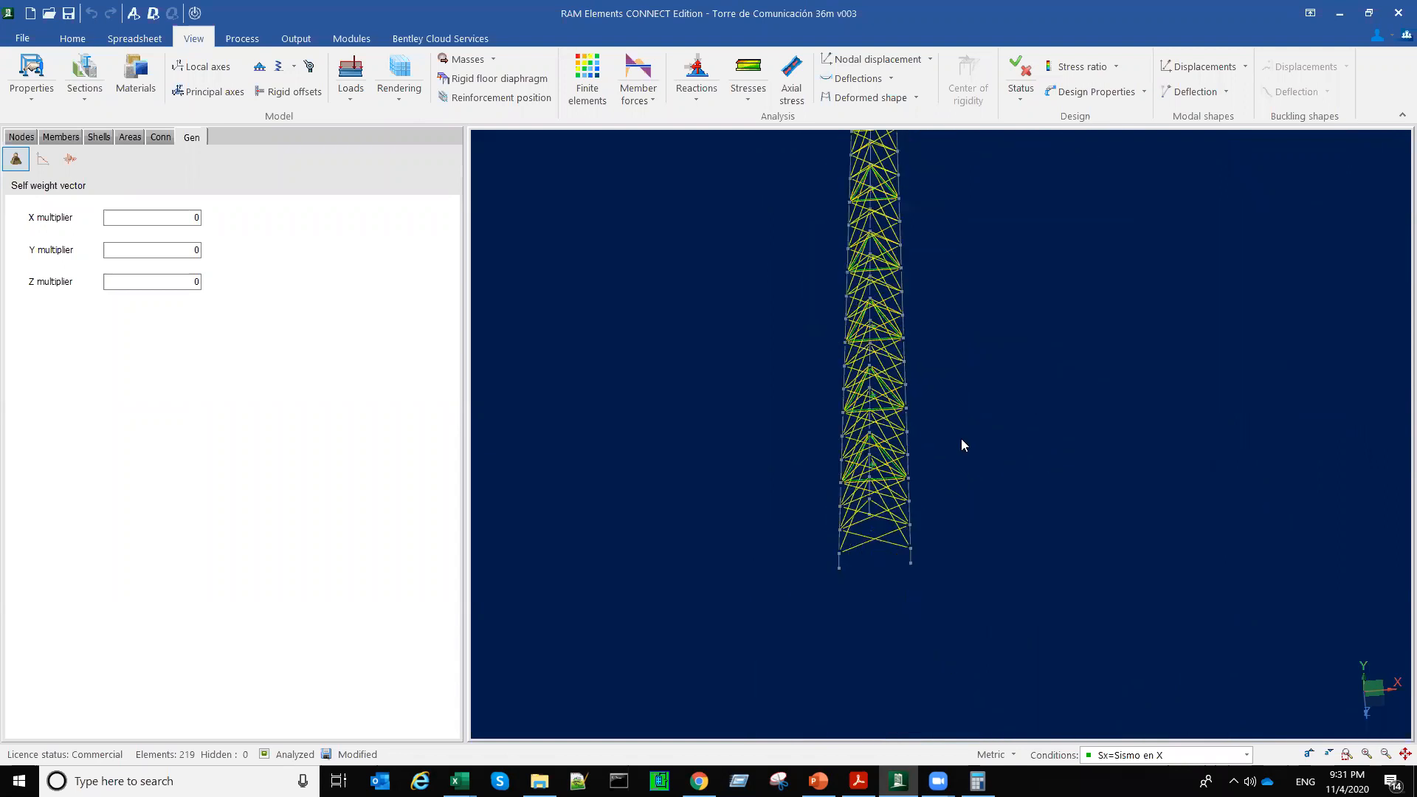
middle_click_drag(893, 427, 932, 431)
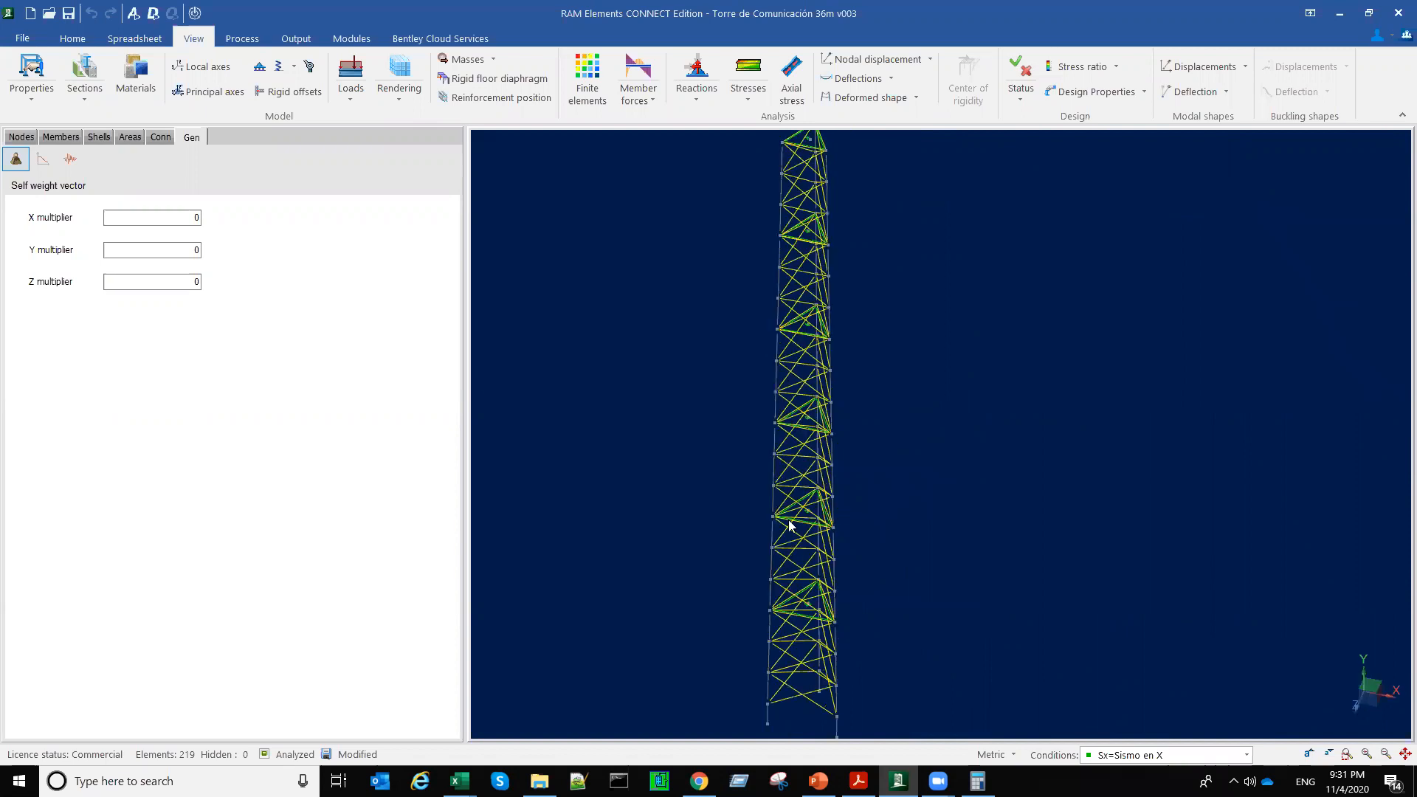
scroll(787, 518, "up", 3)
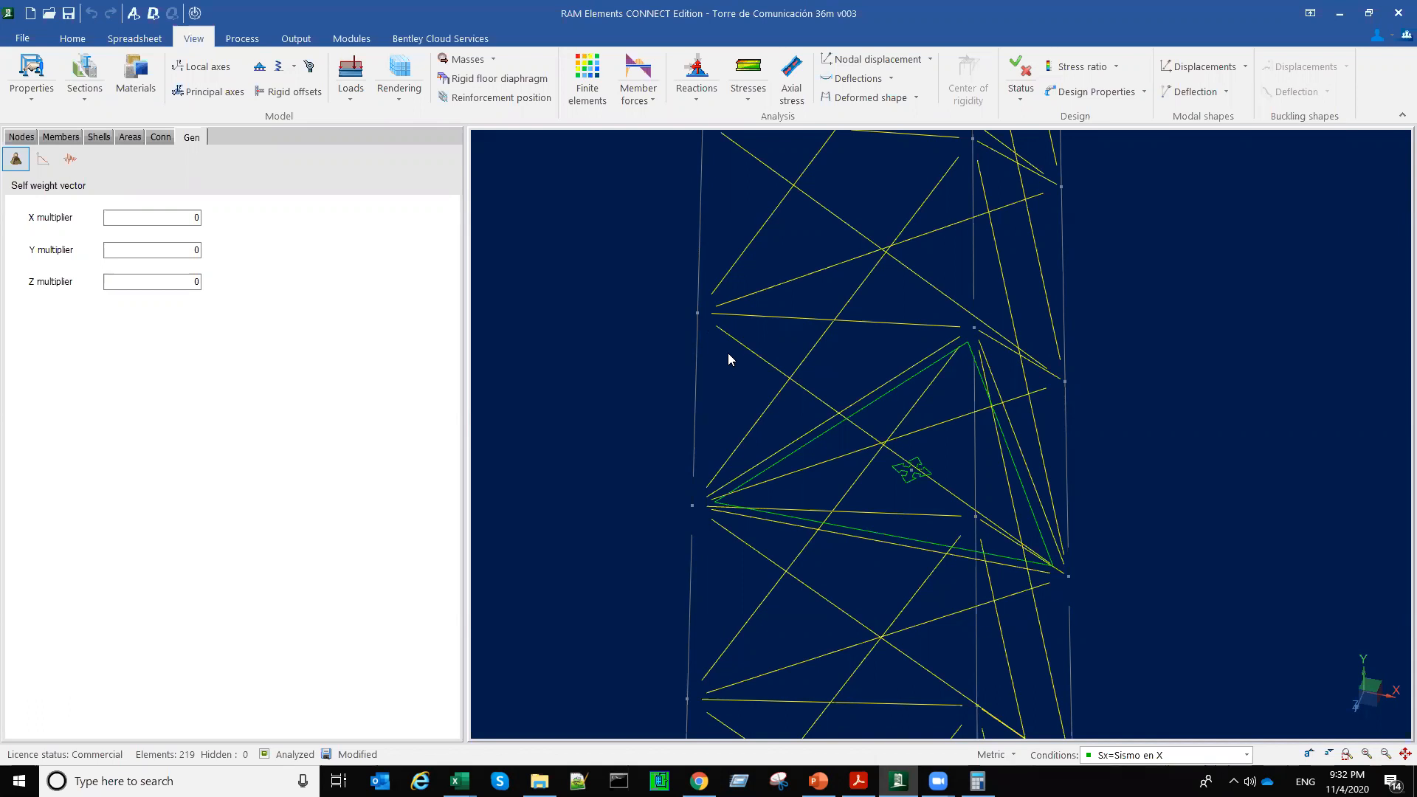
scroll(595, 438, "down", 1)
scroll(593, 434, "down", 6)
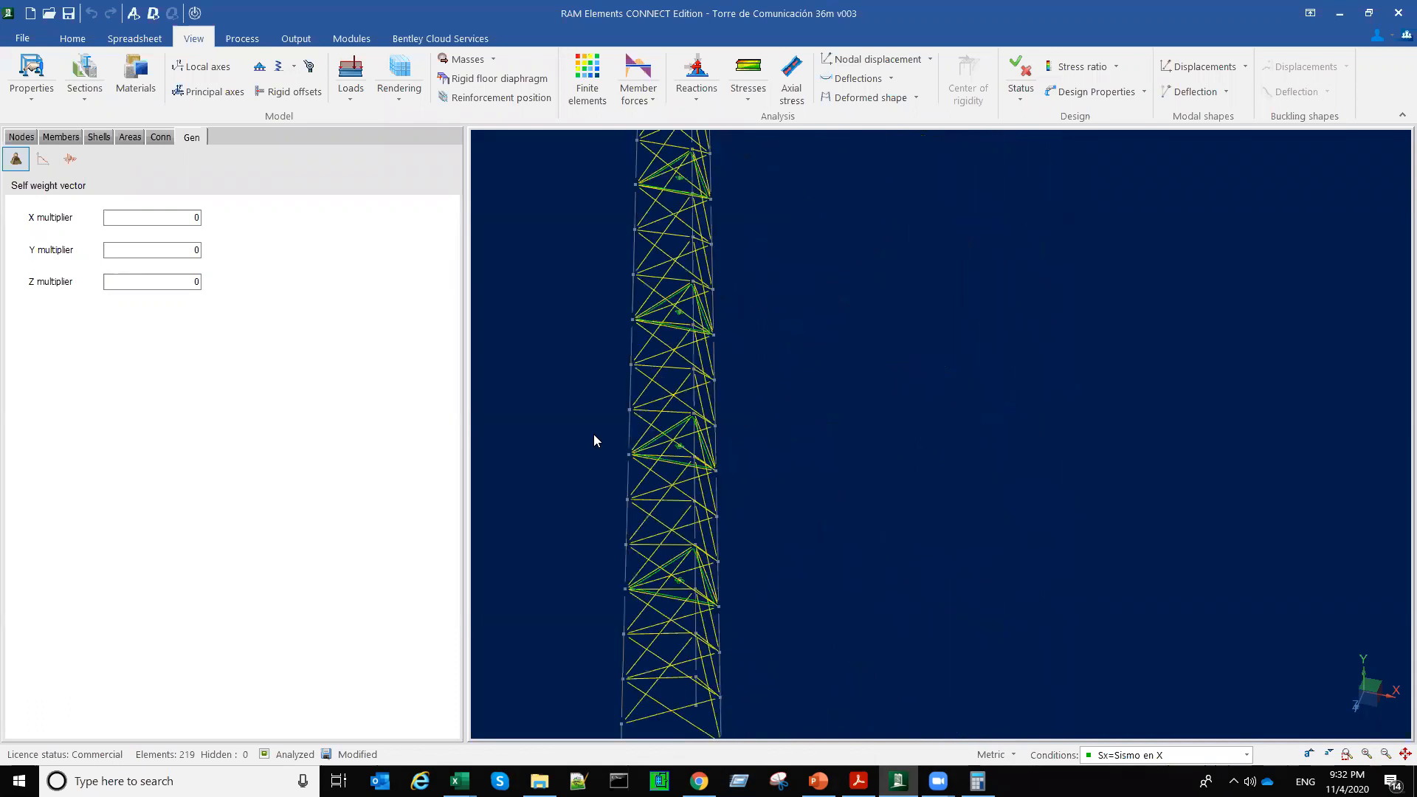
scroll(592, 418, "down", 3)
middle_click_drag(683, 476, 698, 586)
scroll(699, 586, "up", 5)
scroll(741, 479, "down", 5)
middle_click_drag(690, 493, 441, 453)
scroll(440, 453, "up", 3)
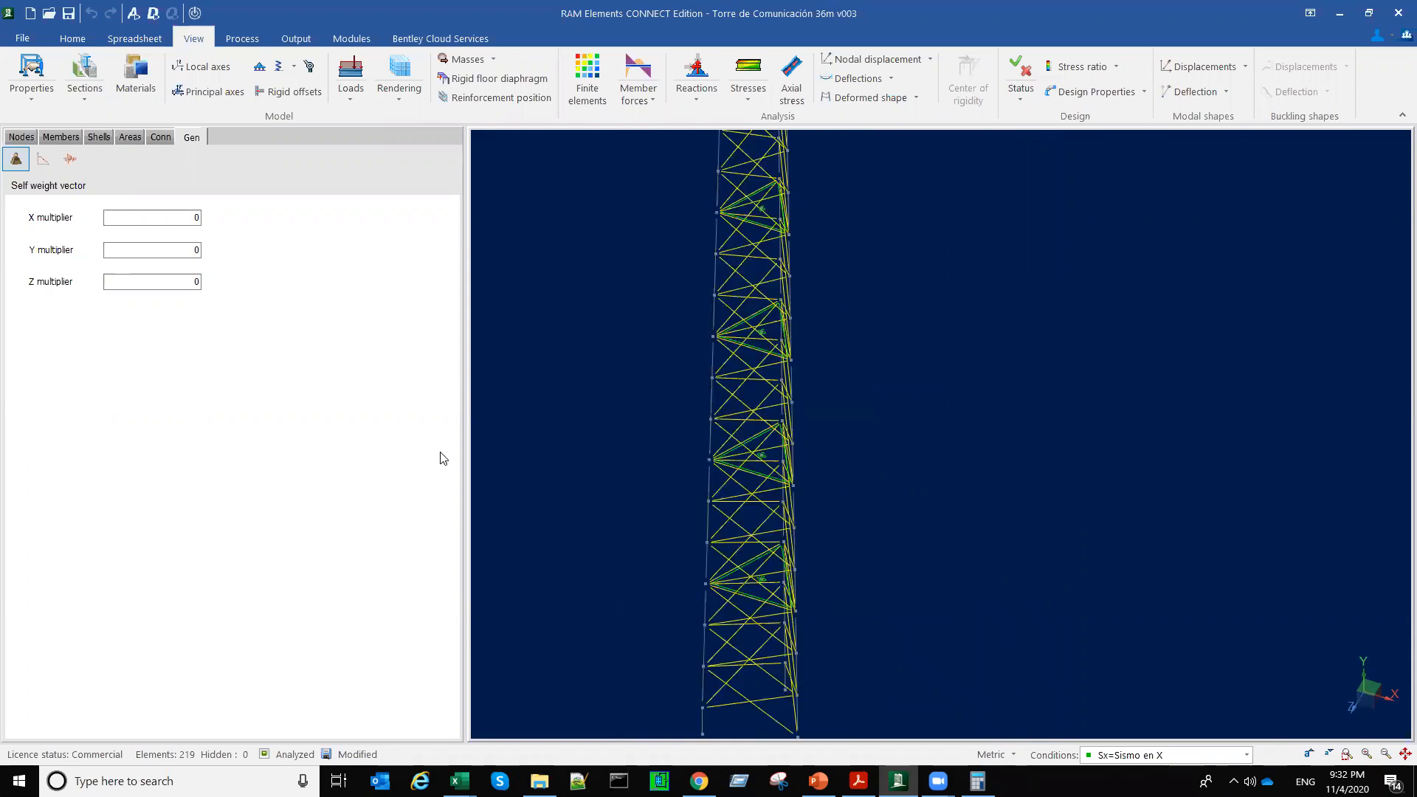
Step: Apply hinges to both ends of the selected bracing members, accepting the loss of the analysis results, and inspect them along the tower
left_click(51, 138)
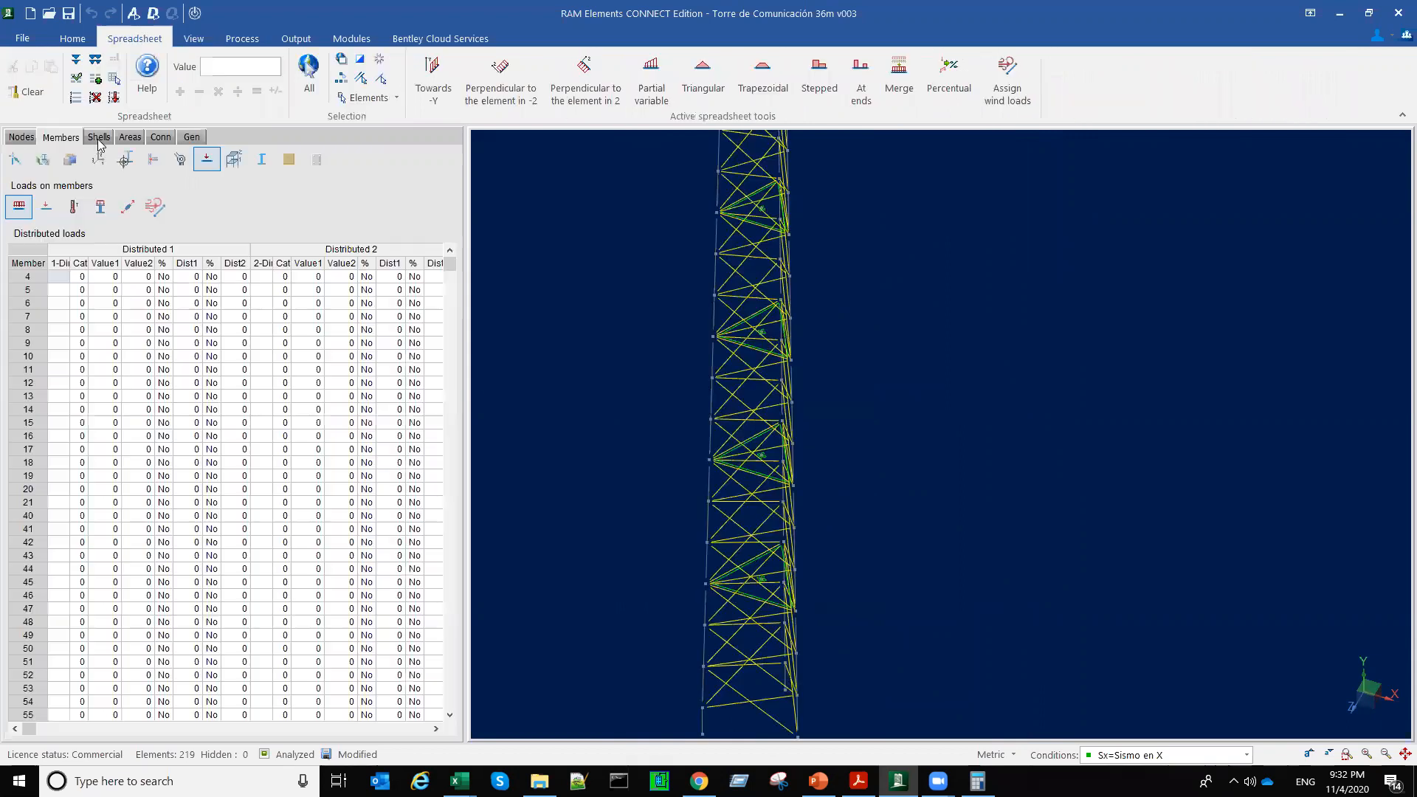
left_click(179, 160)
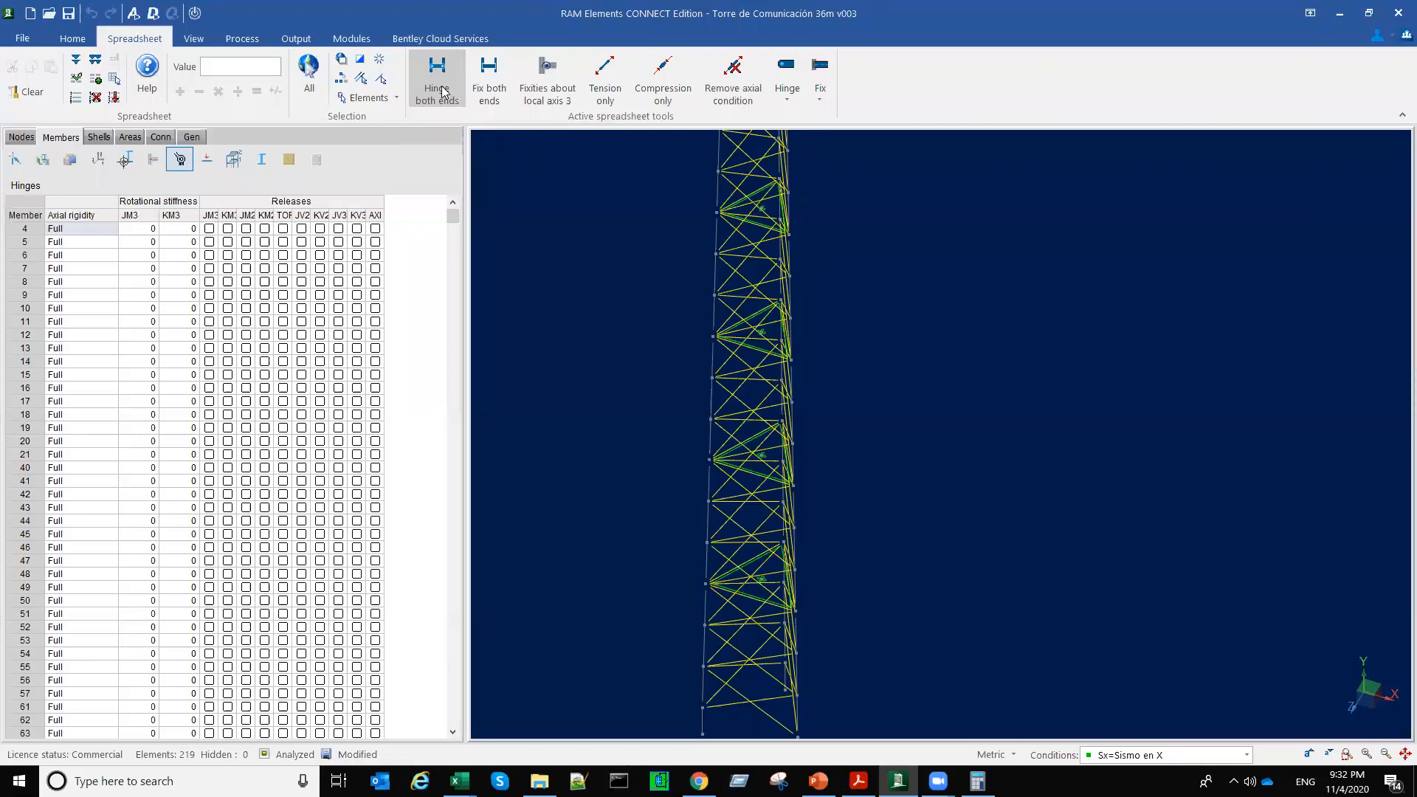
left_click(442, 92)
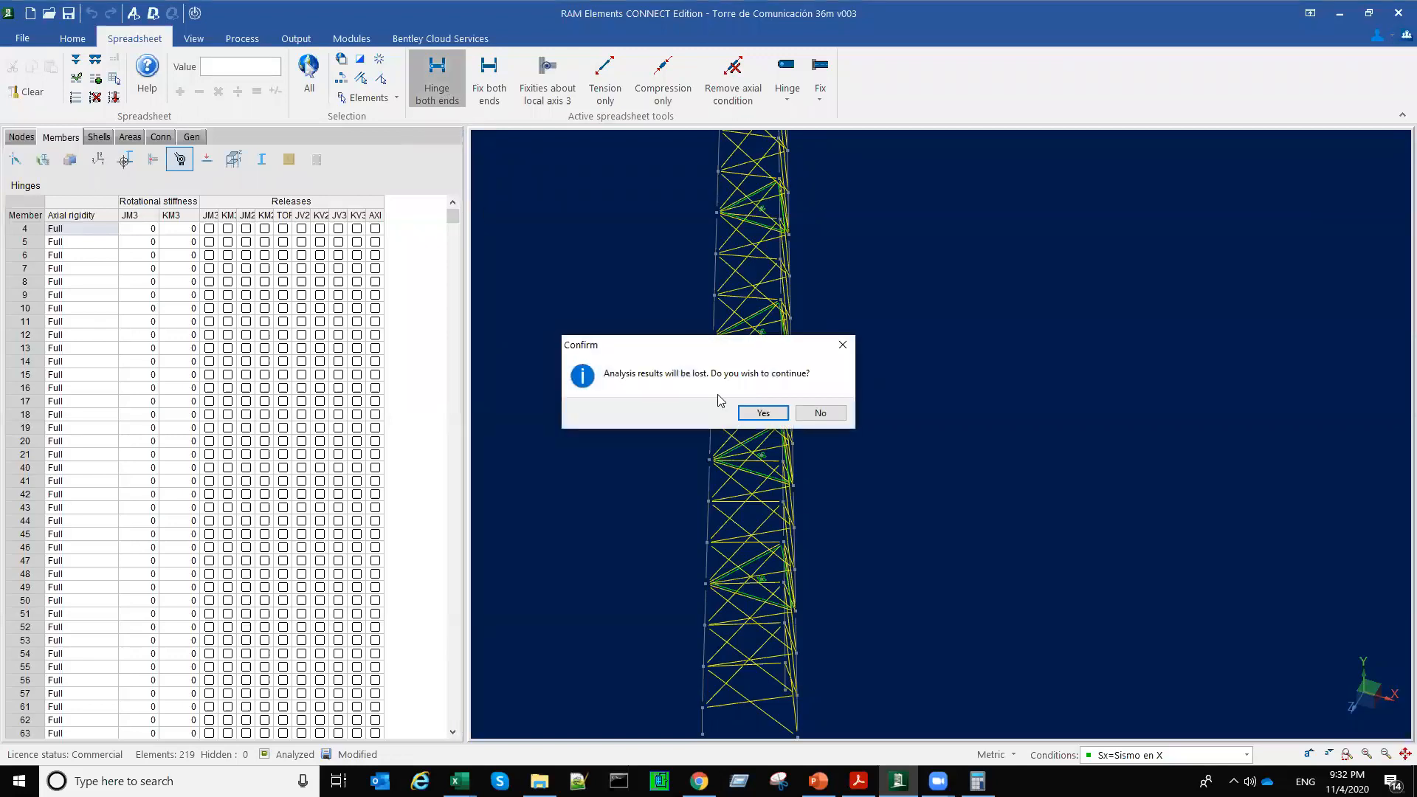
left_click(763, 414)
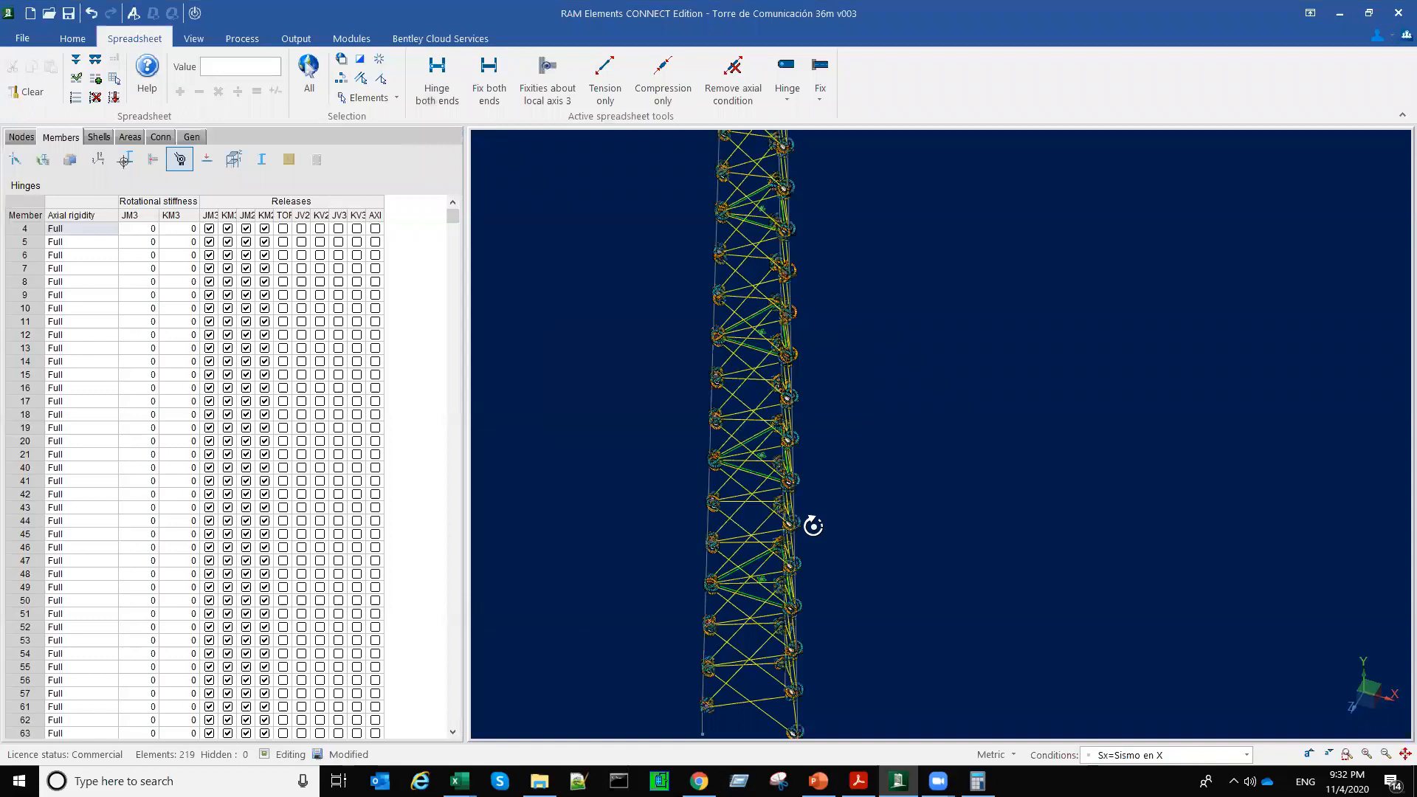
middle_click_drag(814, 526, 802, 568)
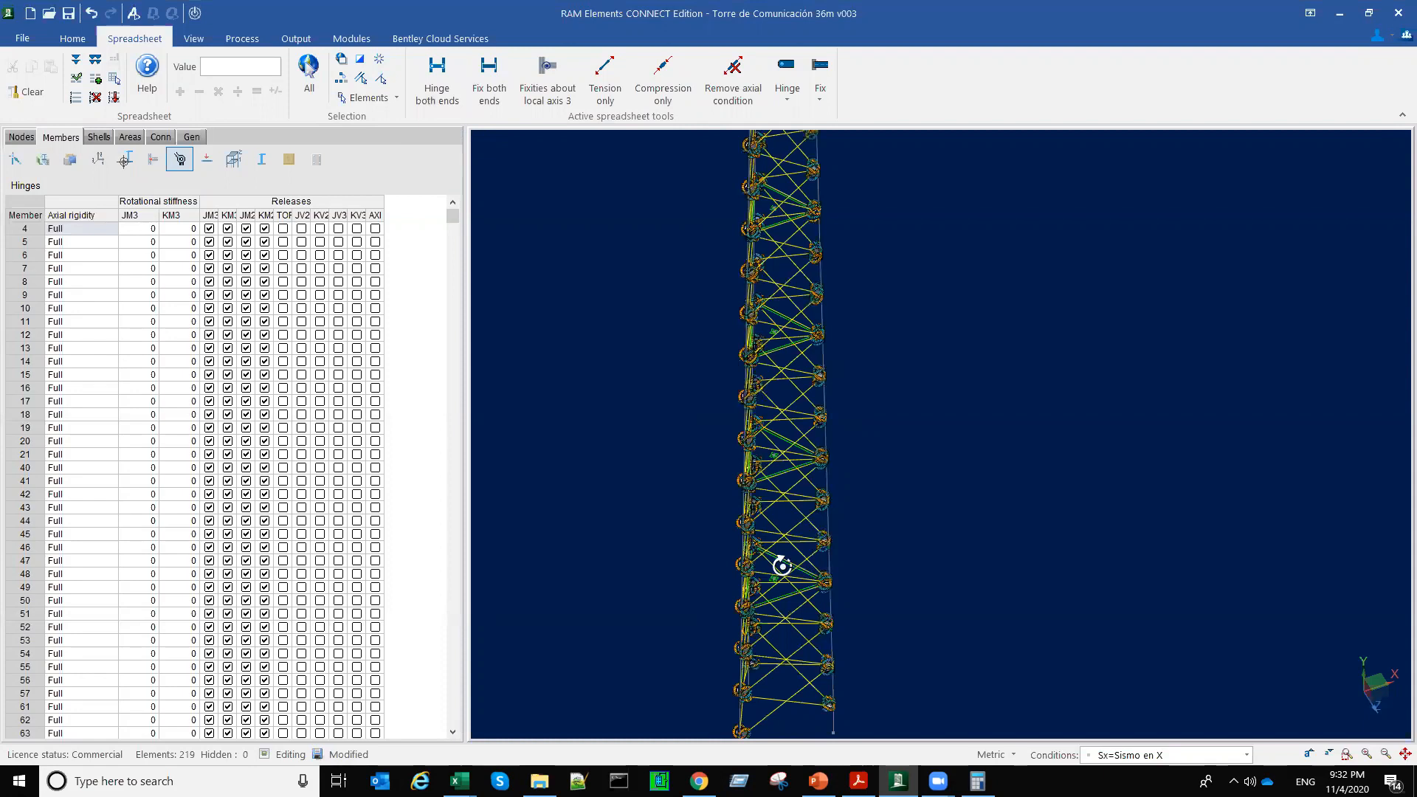
middle_click_drag(782, 566, 686, 497)
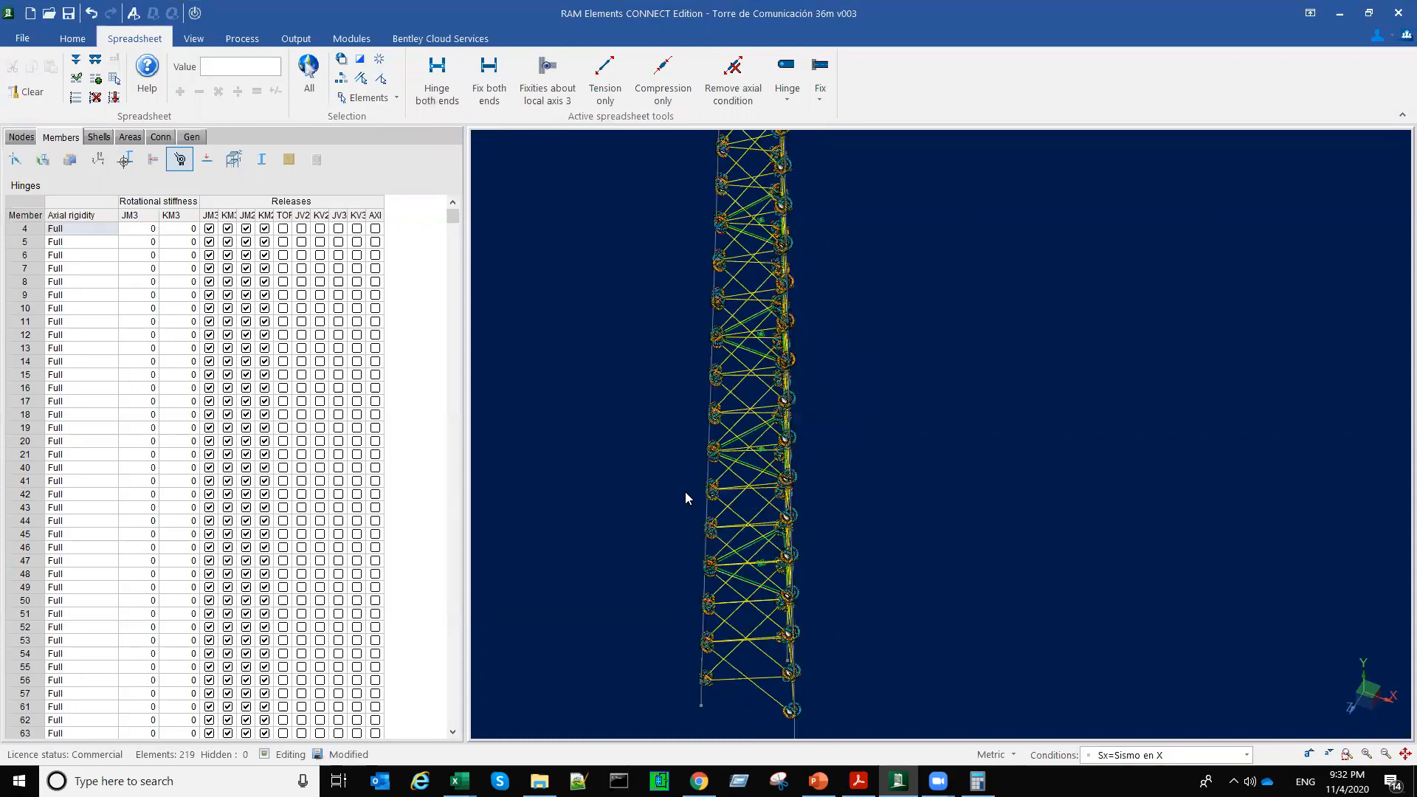
scroll(686, 458, "up", 3)
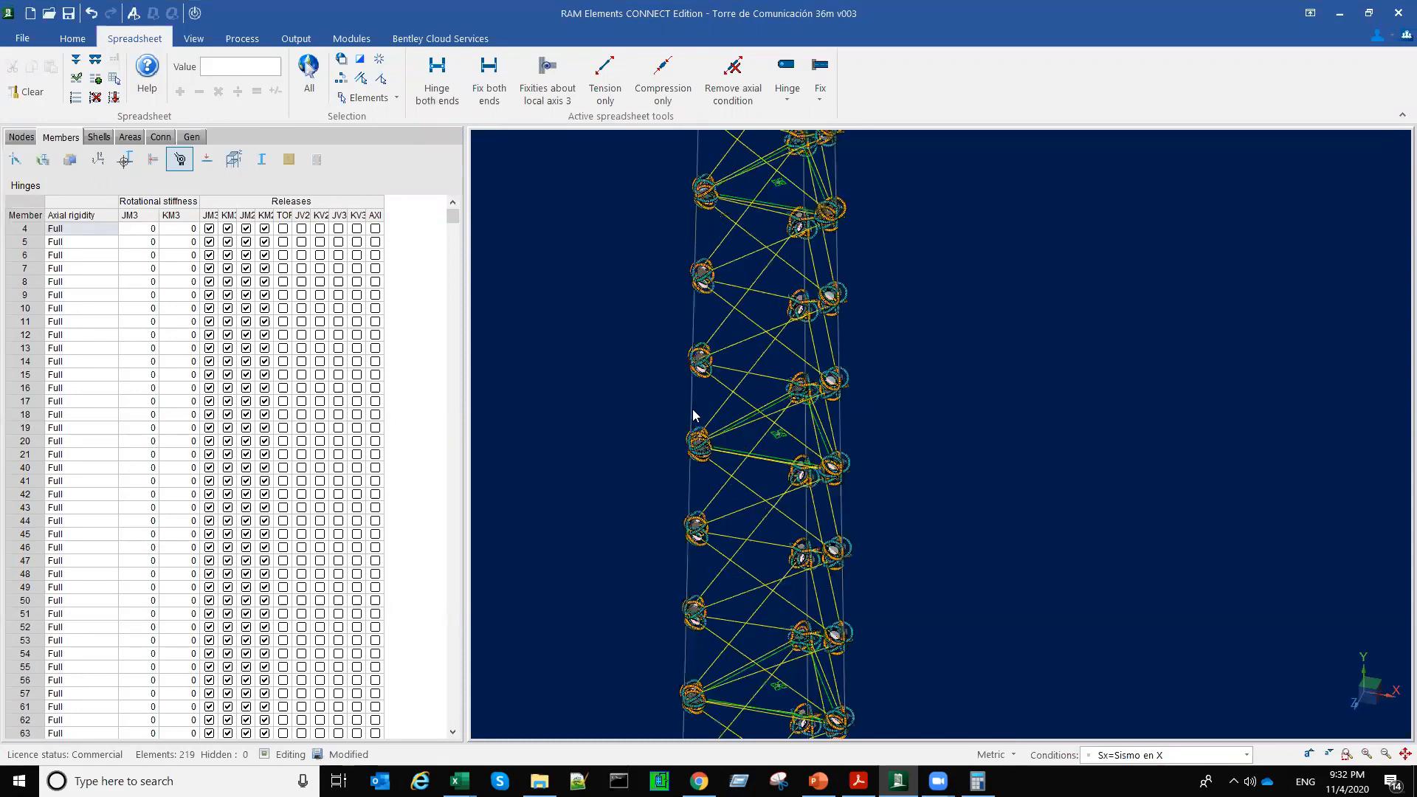
Step: Check the end releases of two consecutive segments of one corner leg, and select the whole tower
left_click(686, 406)
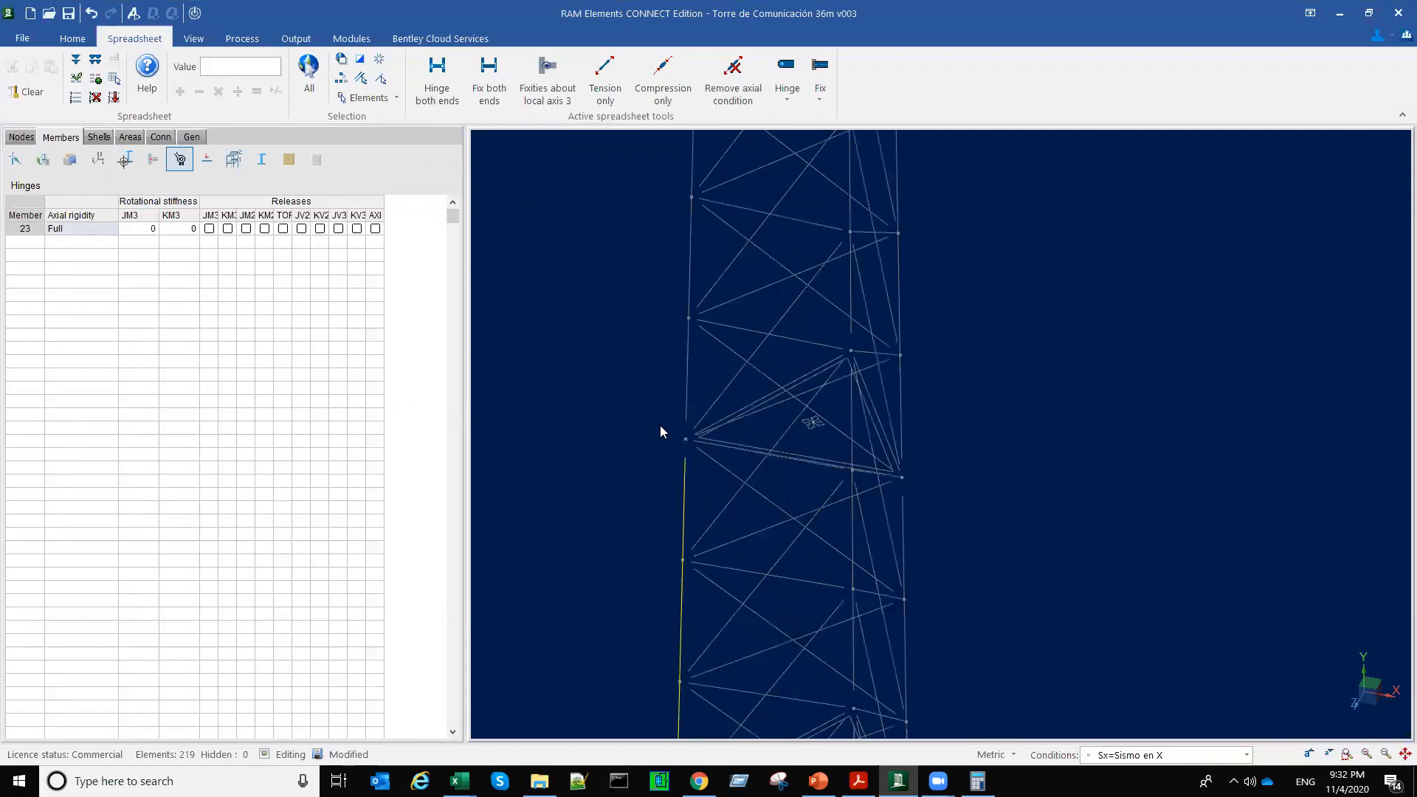
left_click(682, 432, "ctrl")
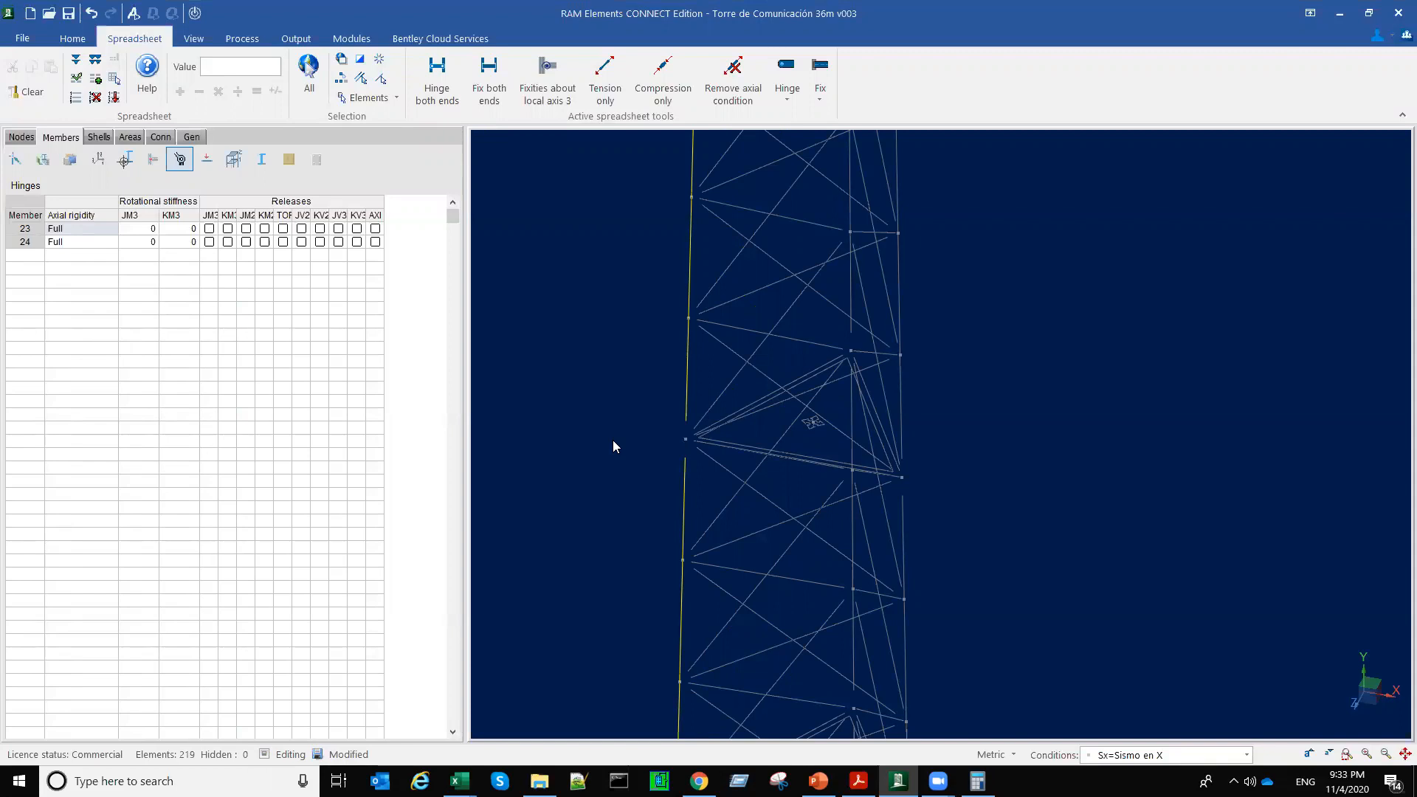
scroll(824, 618, "down", 5)
scroll(902, 608, "down", 1)
left_click_drag(674, 243, 824, 636)
middle_click_drag(886, 622, 898, 614)
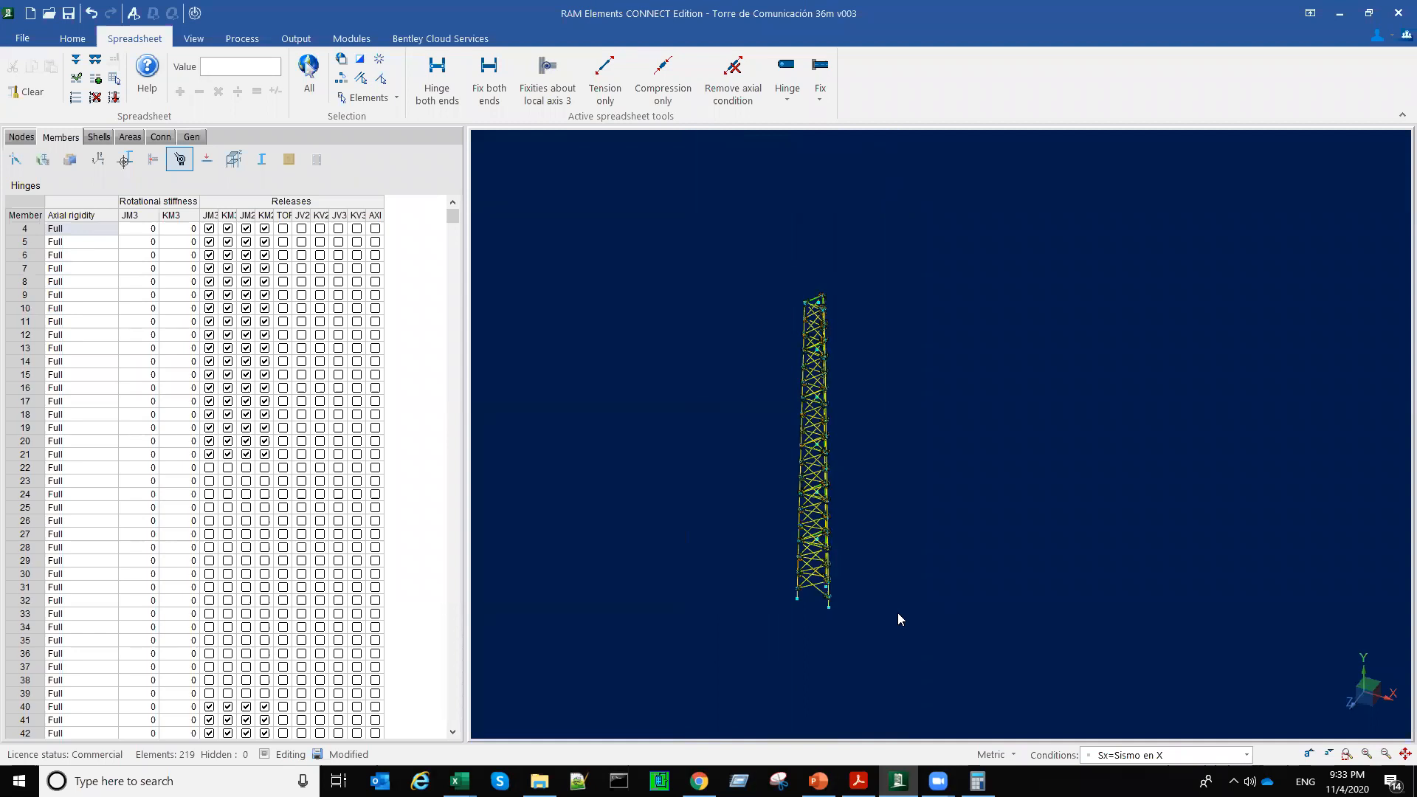
Step: Review the defined load conditions and the combinations table in the load conditions list
left_click(72, 40)
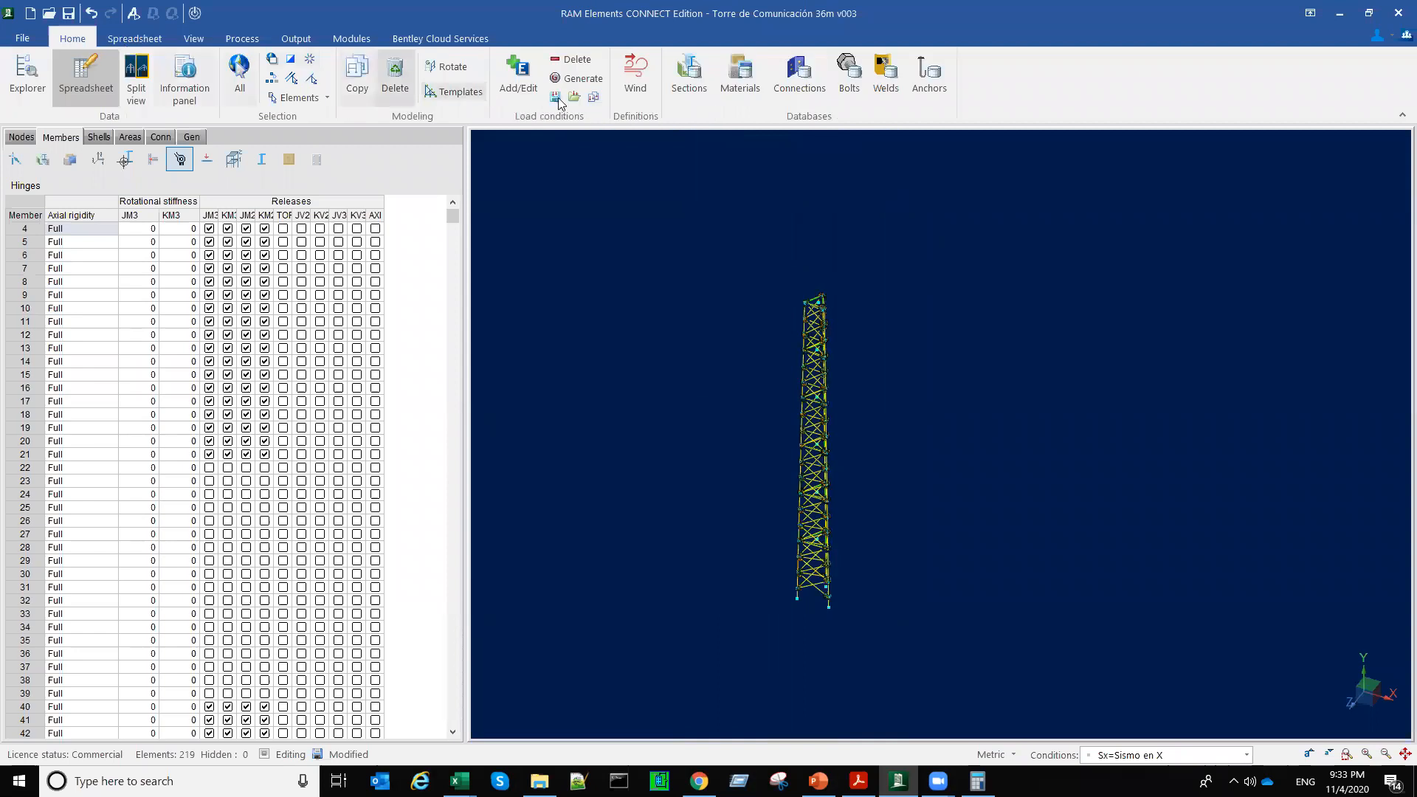
left_click(518, 74)
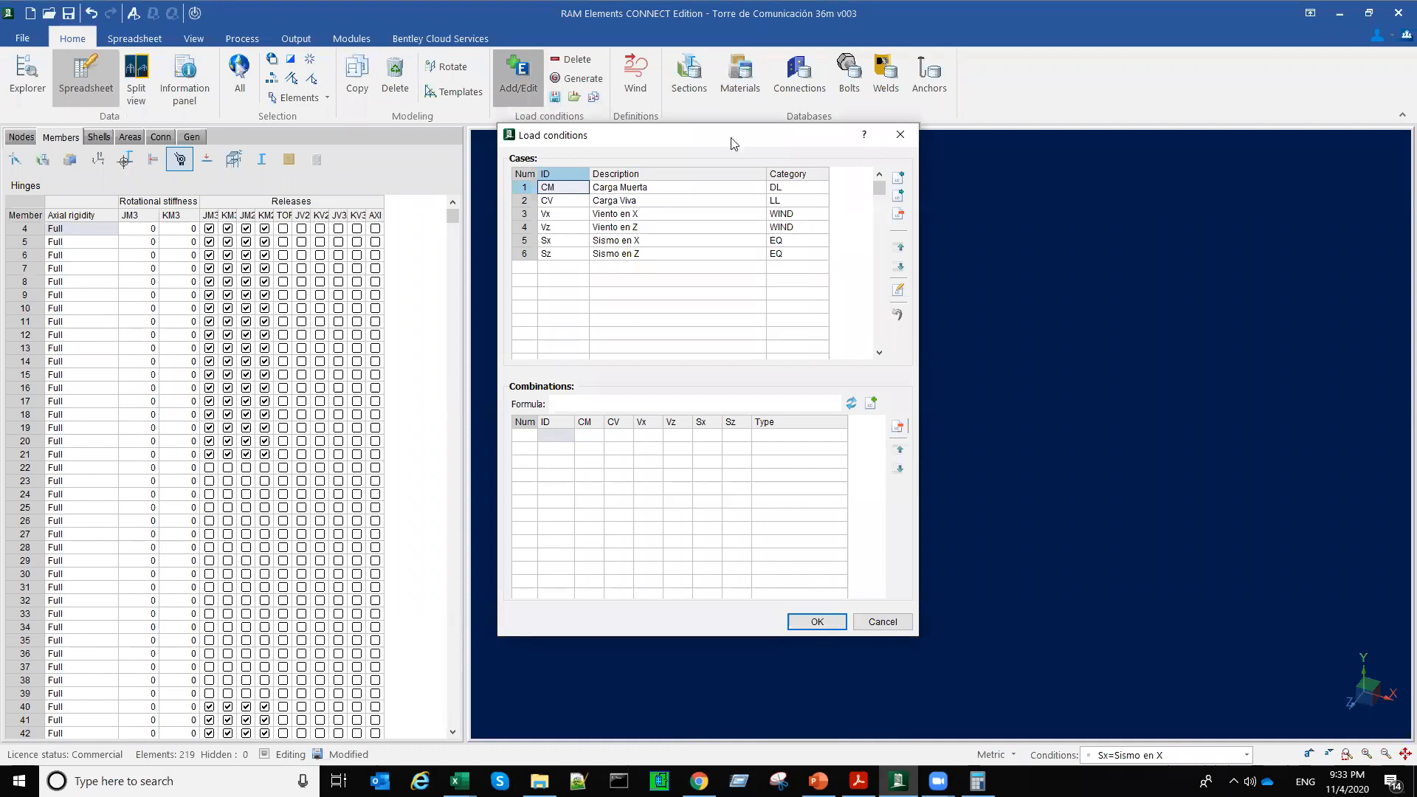
left_click_drag(709, 135, 419, 124)
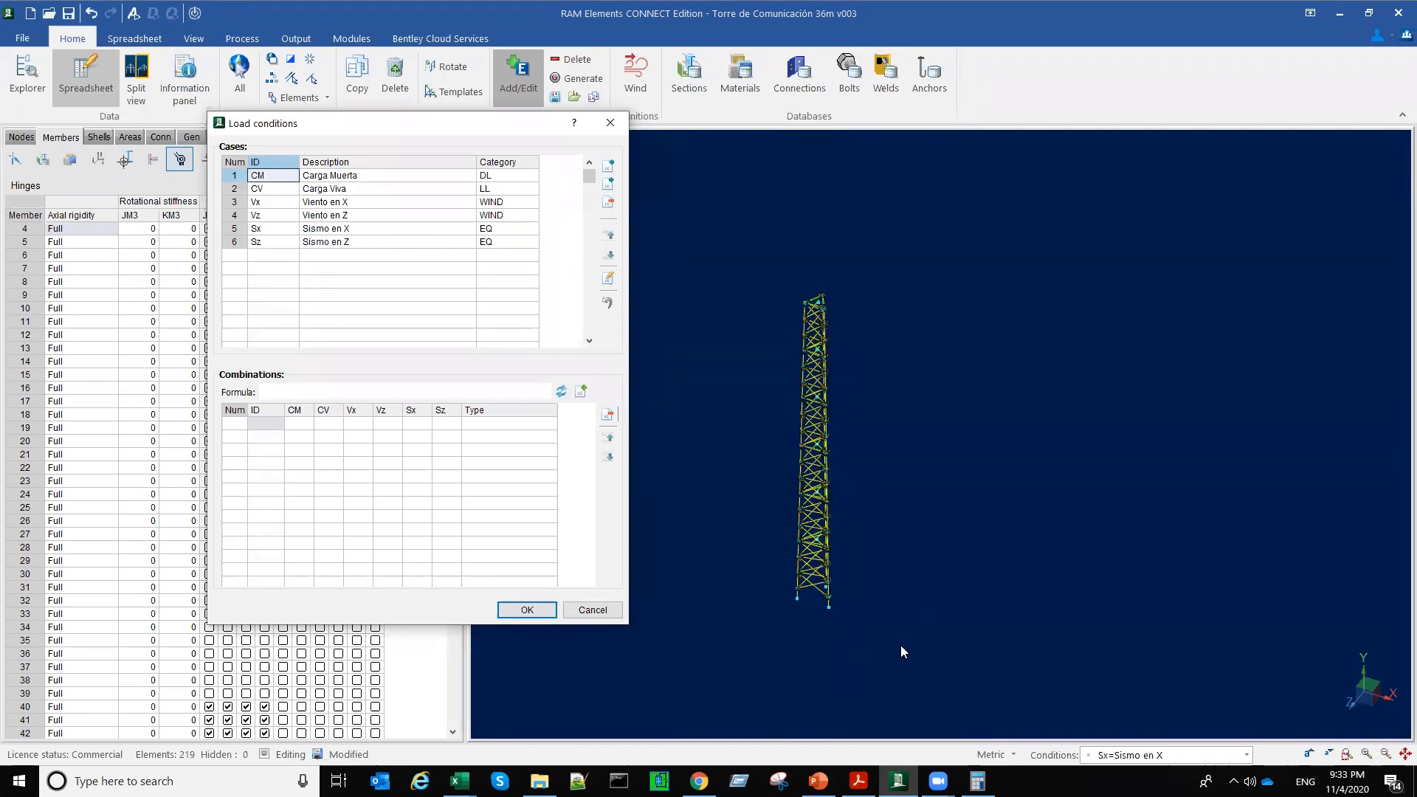
Step: In the load combination generator, examine the dead and wind load factors under Eq. 2.3.1.4 of the ASCE 7-16 LRFD factored combinations
left_click(572, 80)
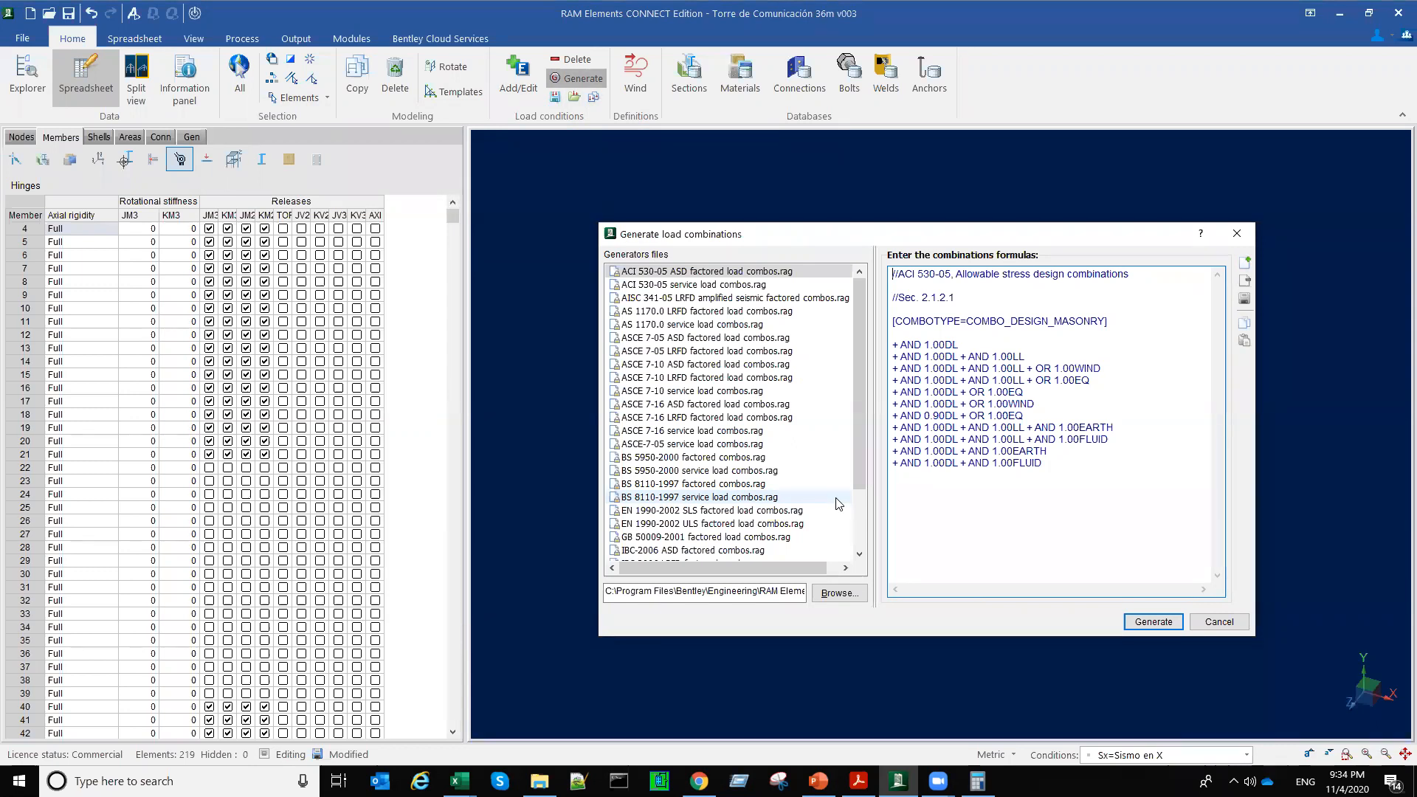
left_click(658, 420)
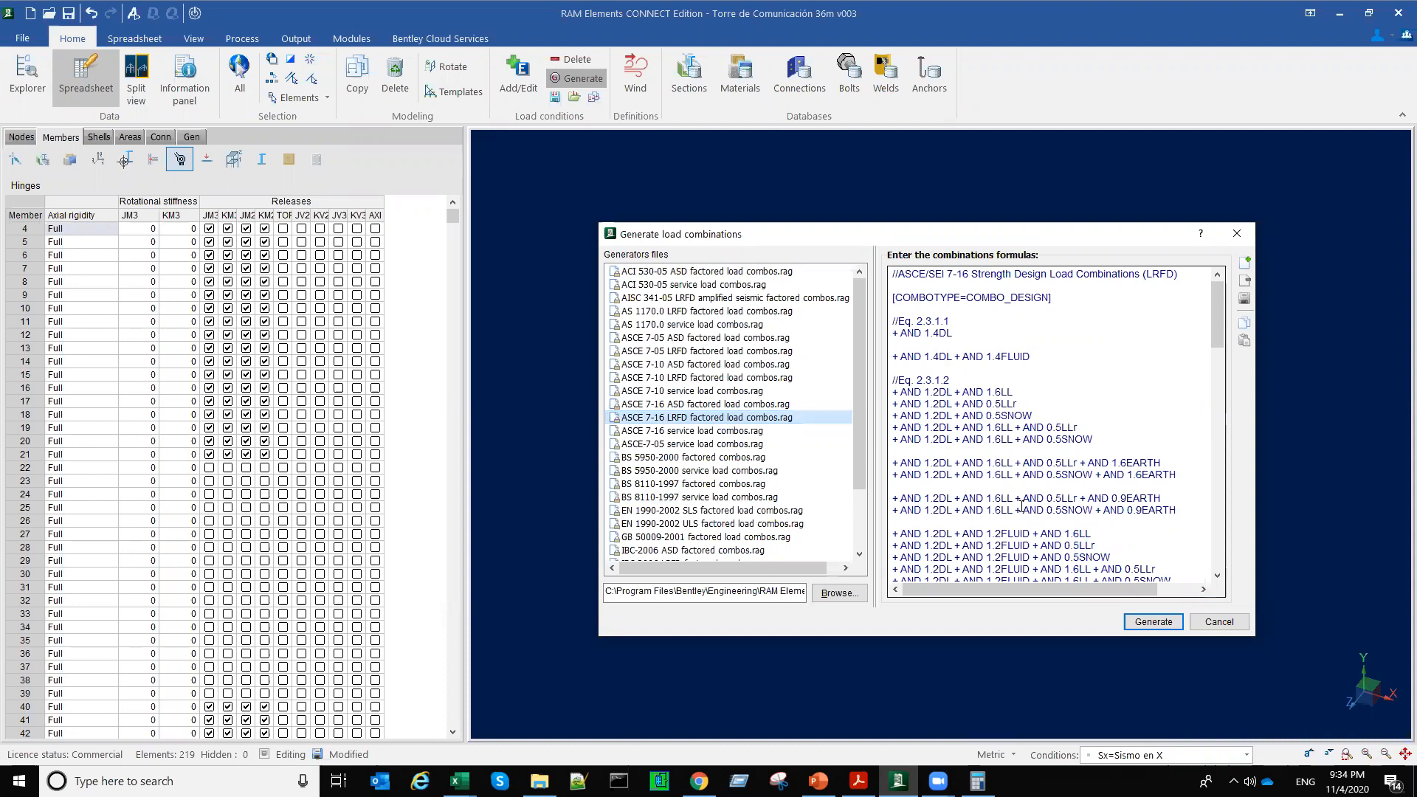
scroll(1022, 507, "down", 10)
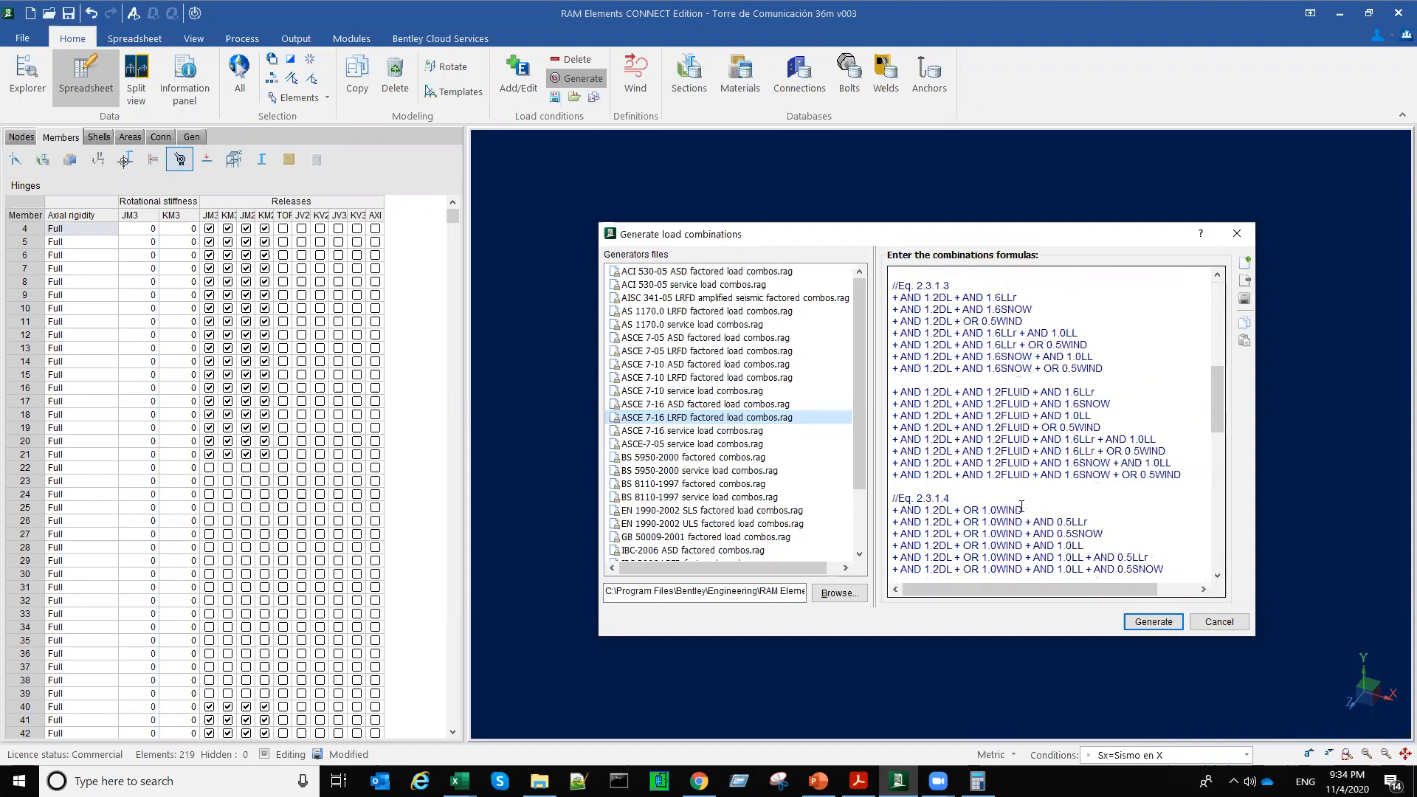
scroll(1021, 506, "down", 2)
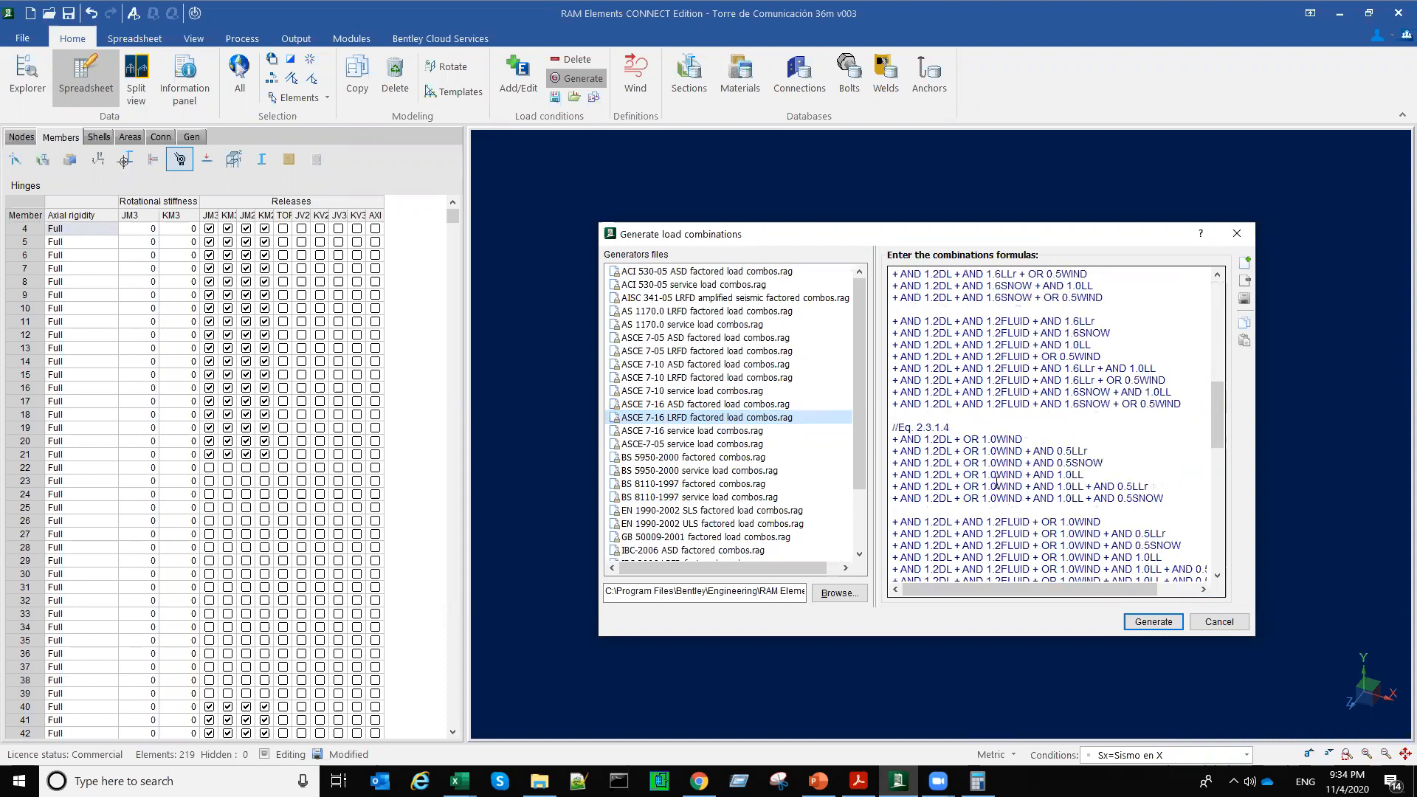
double_click(948, 440)
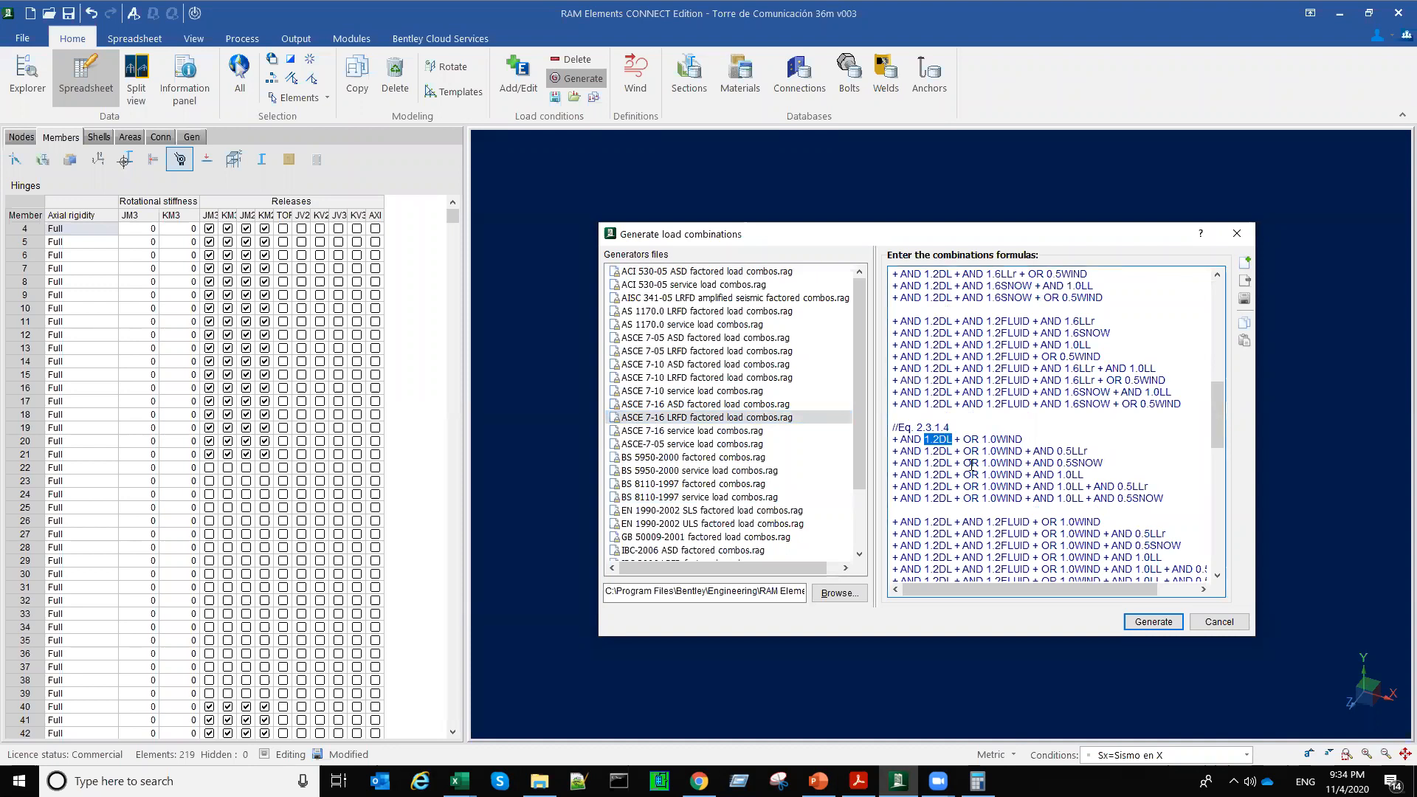
left_click_drag(980, 439, 992, 439)
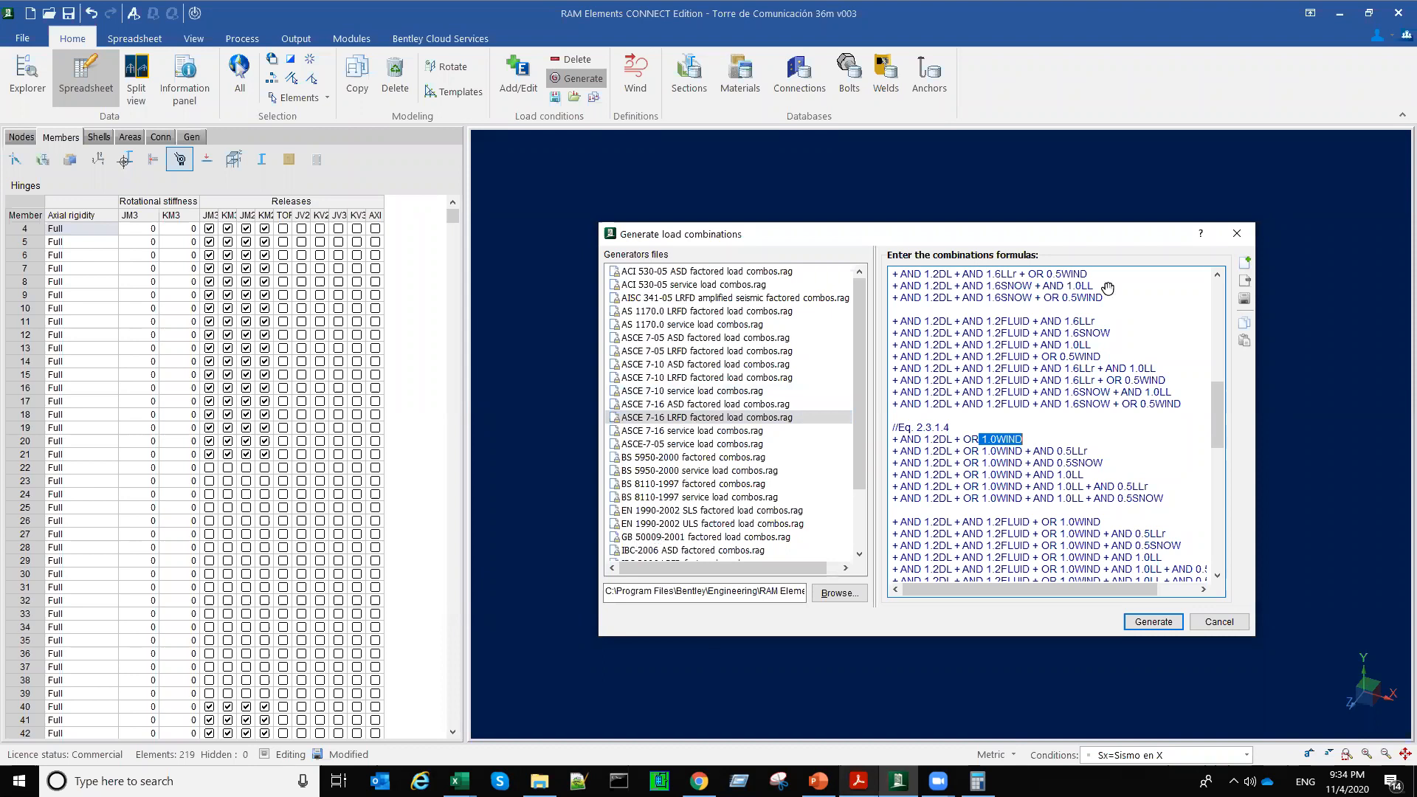
Step: Consult the ASCE 7-16 PDF in Acrobat Reader, and examine the wind factor under Eq. 2.3.2.4 of the ASCE 7-05 LRFD factored combinations in RAM Elements
key("alt+Tab")
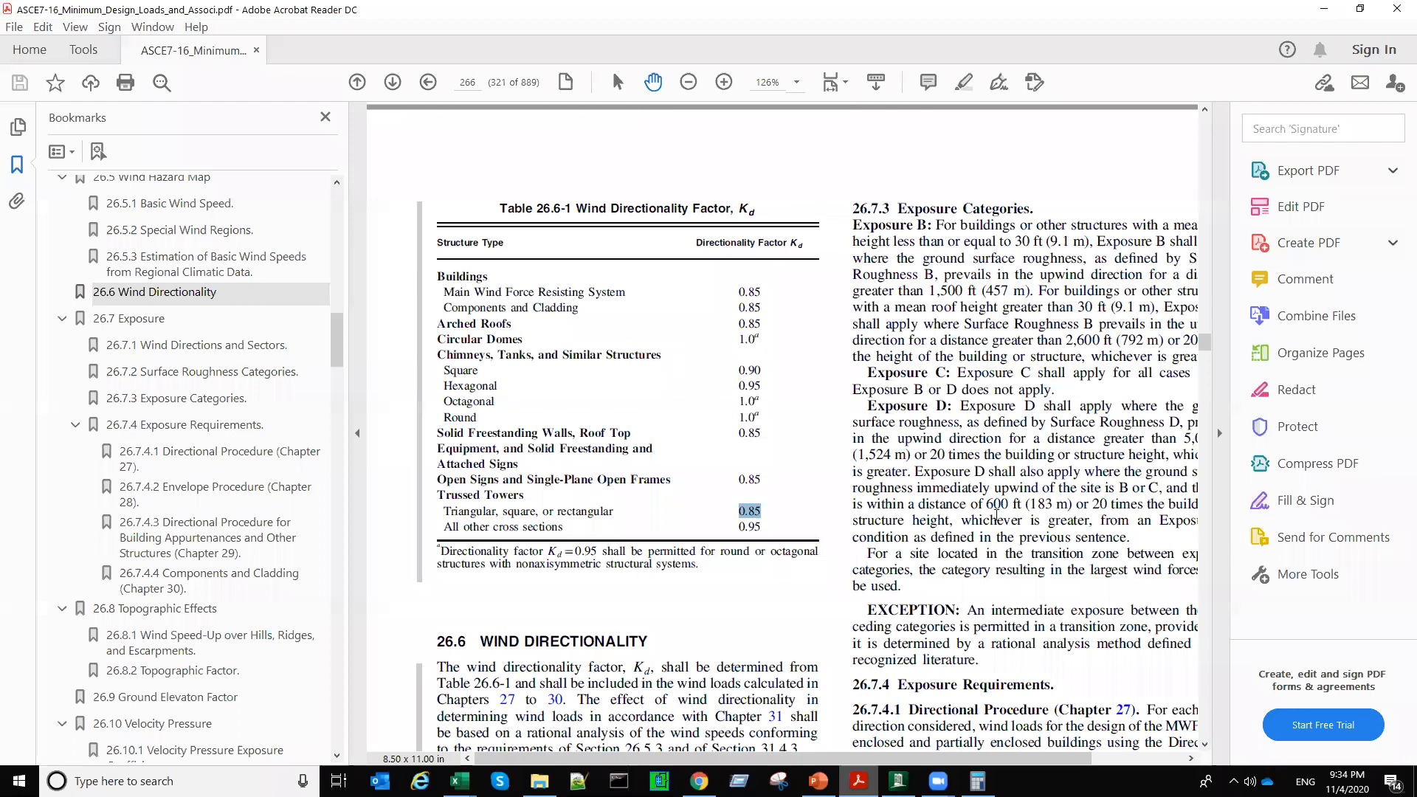
key("alt+Tab")
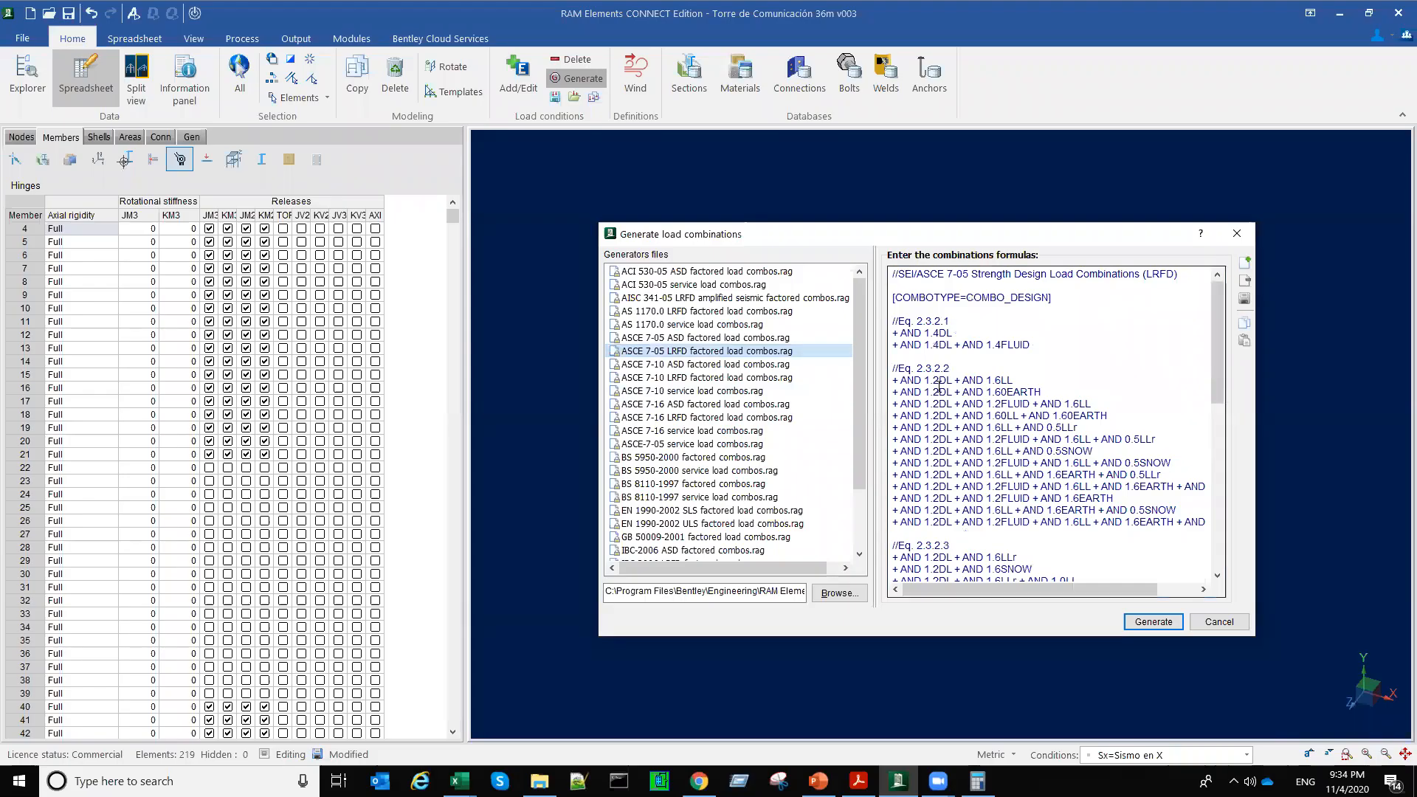
scroll(983, 378, "down", 6)
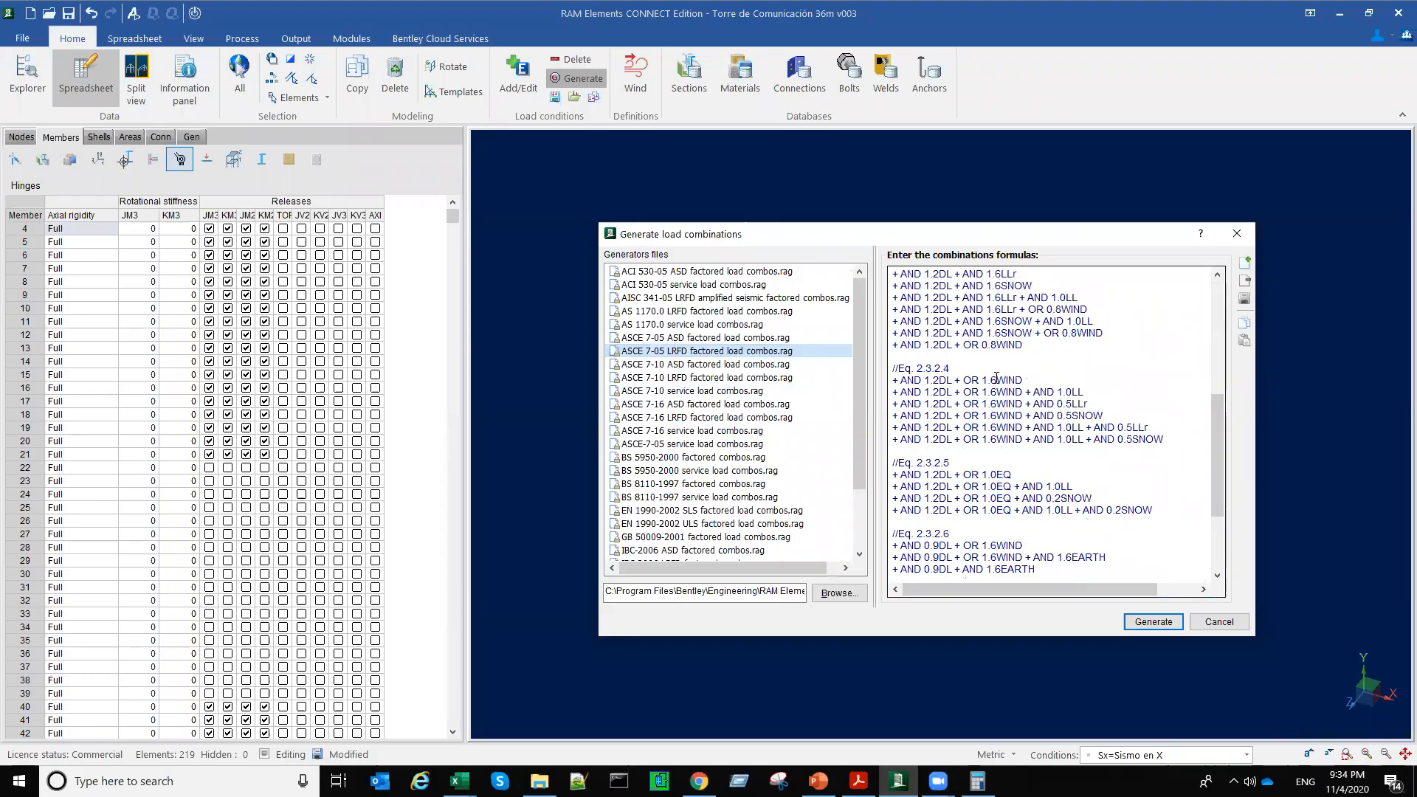
left_click(984, 380)
key("shift+Right")
key("shift+Right")
key("shift+Right")
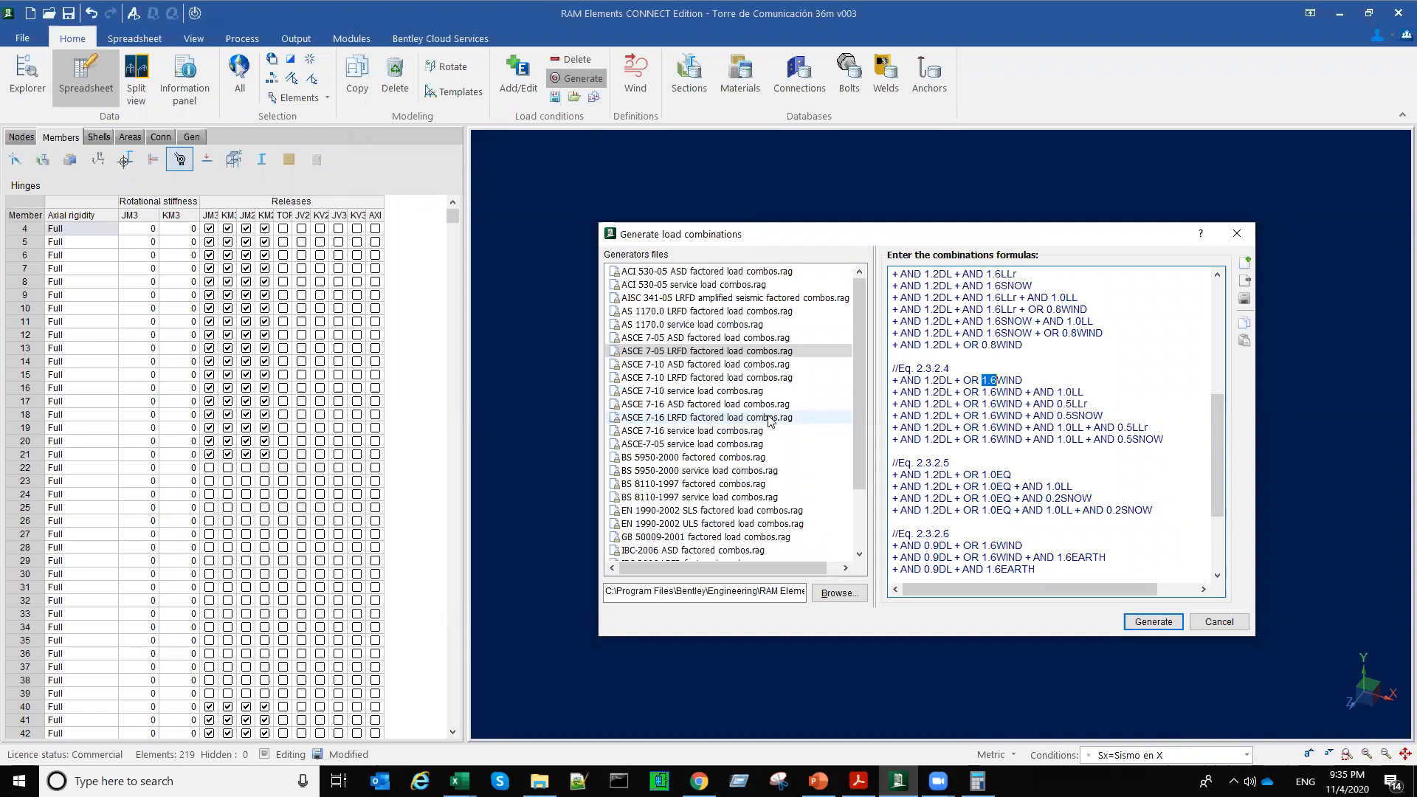
left_click(729, 352)
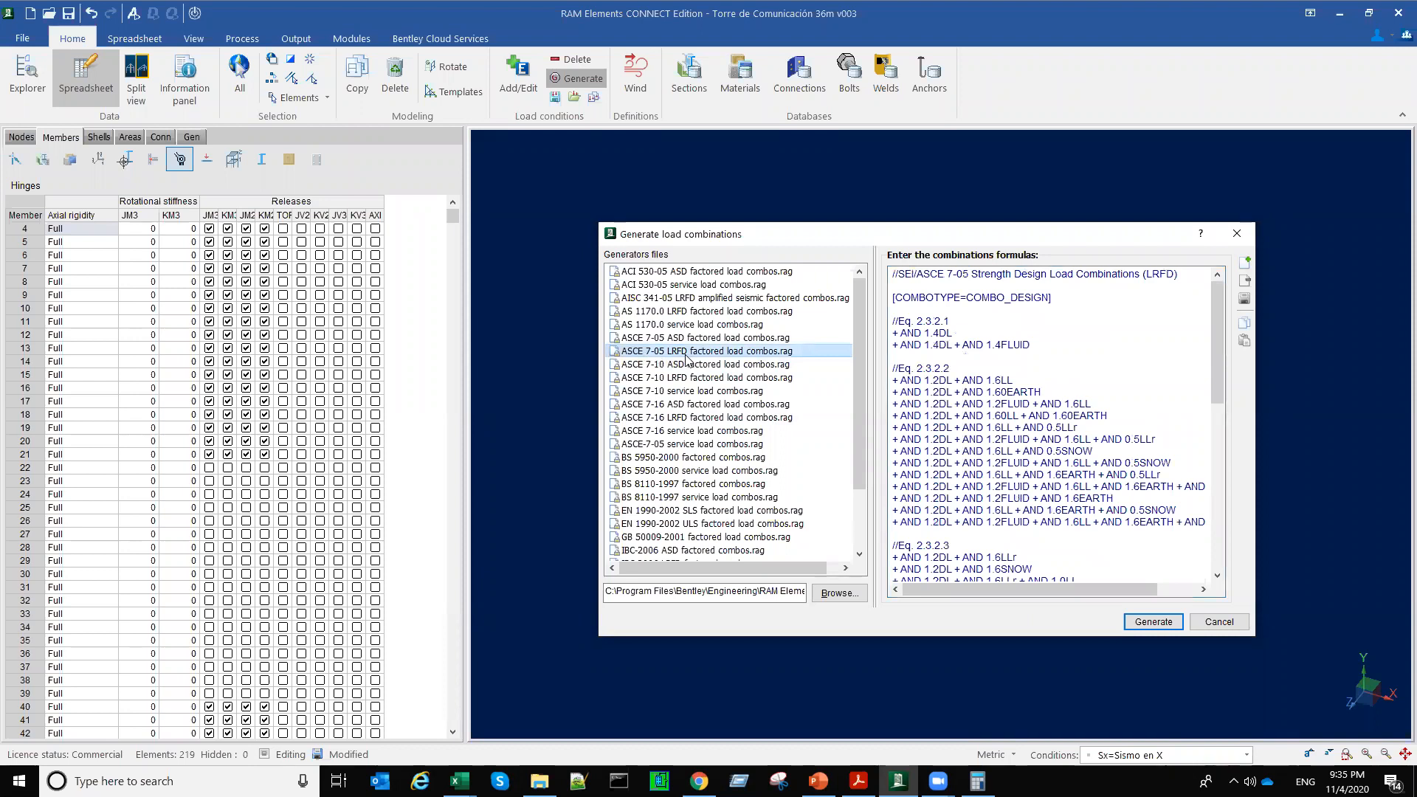
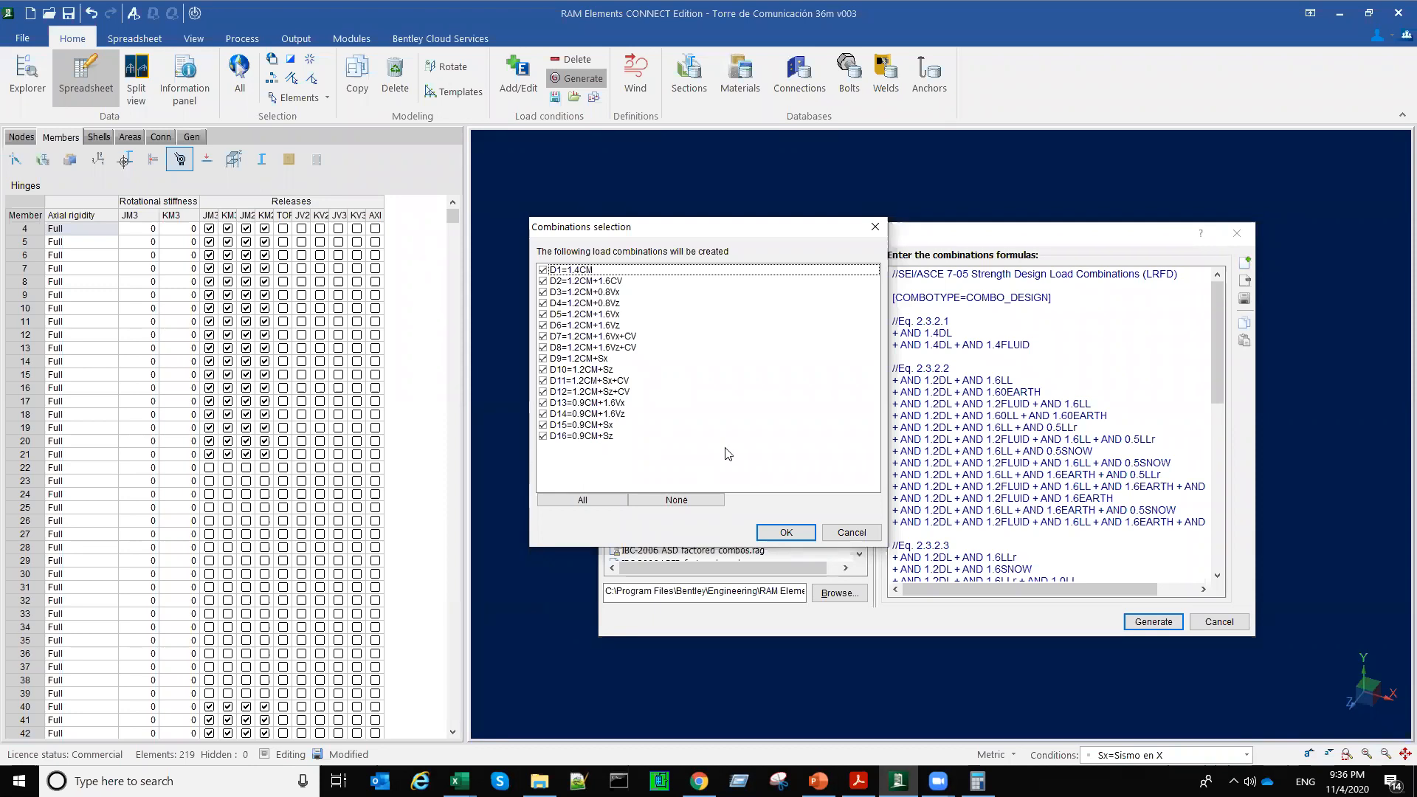
Step: Generate all the listed ASCE 7-05 LRFD design load combinations, D1 to D16, and open the analysis settings
left_click(784, 532)
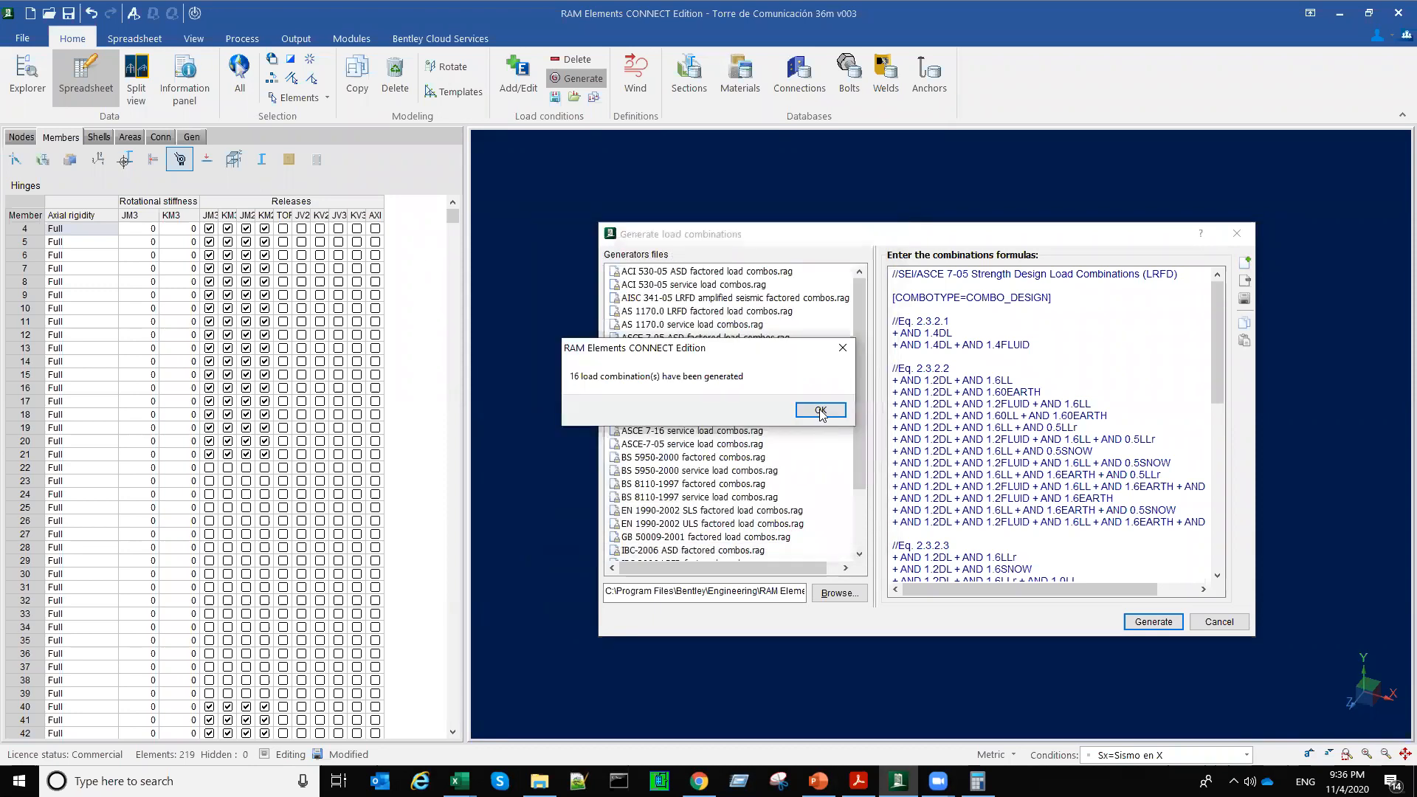
left_click(815, 411)
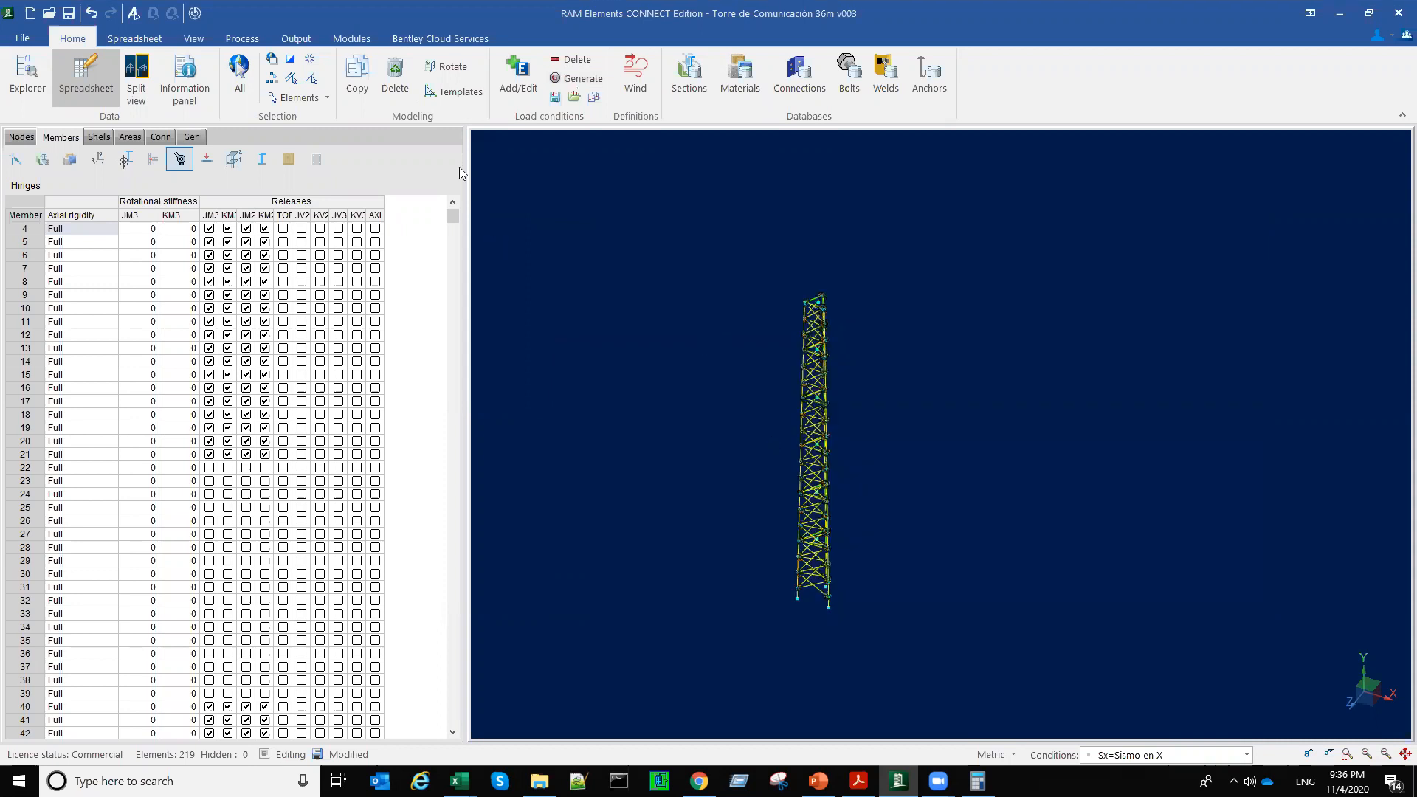
left_click(133, 14)
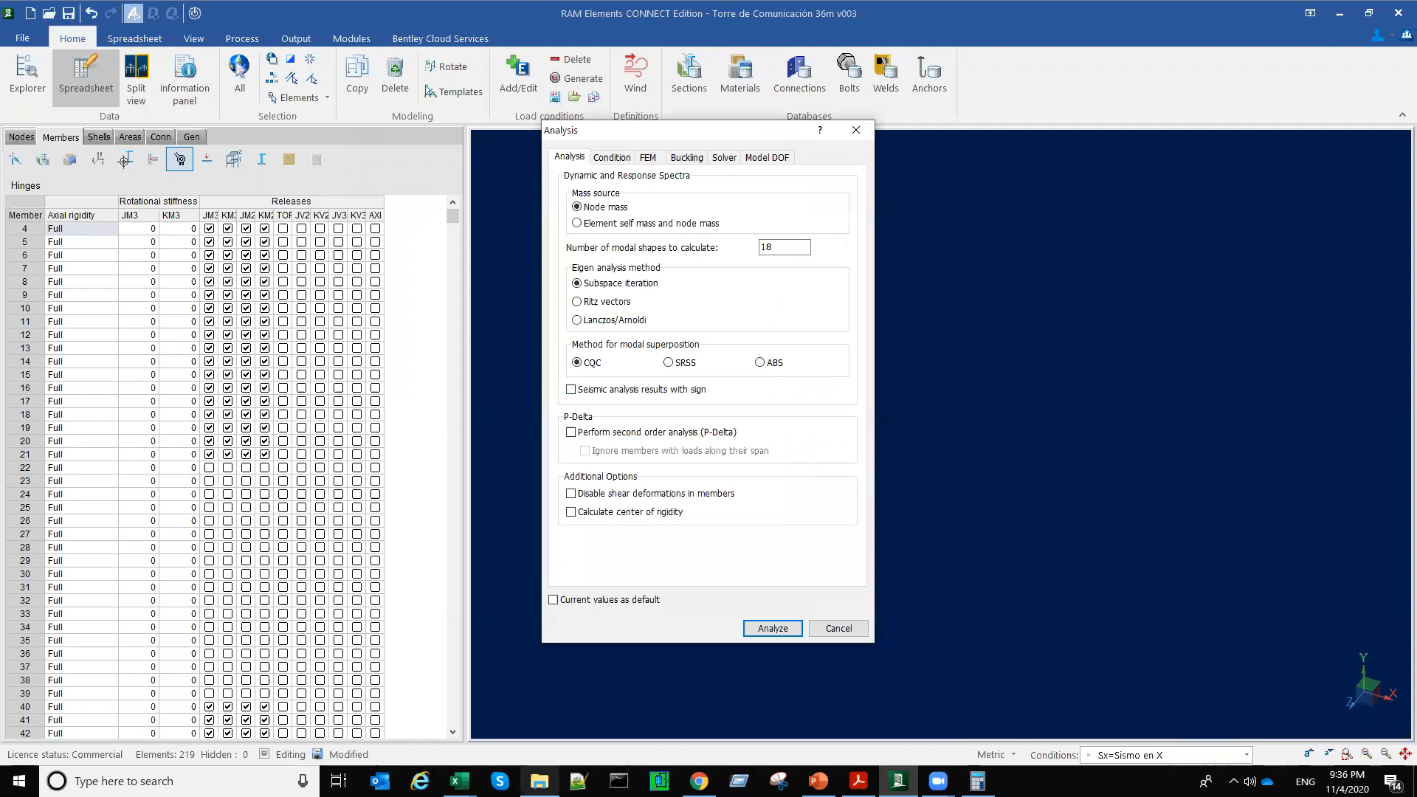
Step: Open the TIA-222-G 2005 standard PDF from the TIA folder of the Biblioteca Técnica library
left_click(540, 781)
scroll(421, 307, "up", 1)
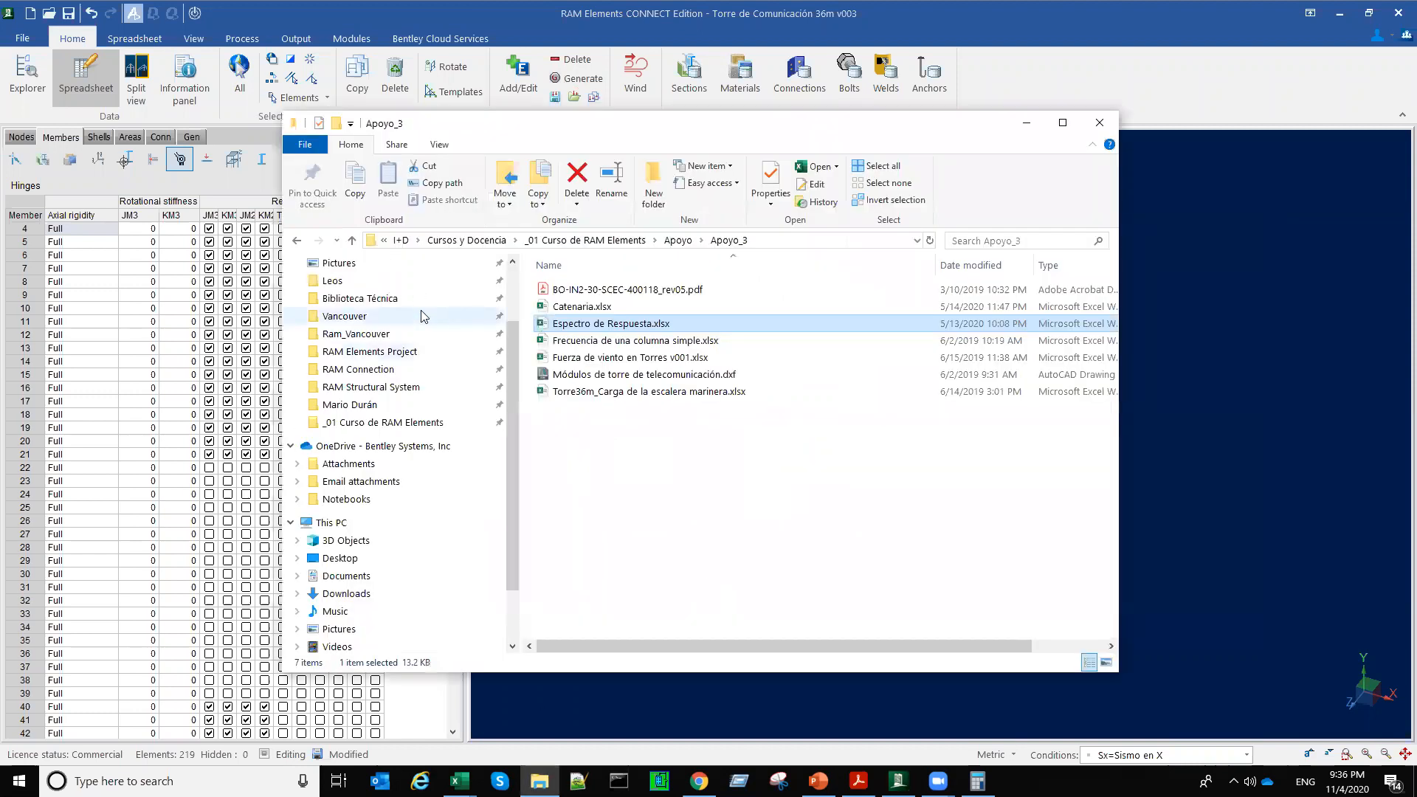
left_click(360, 299)
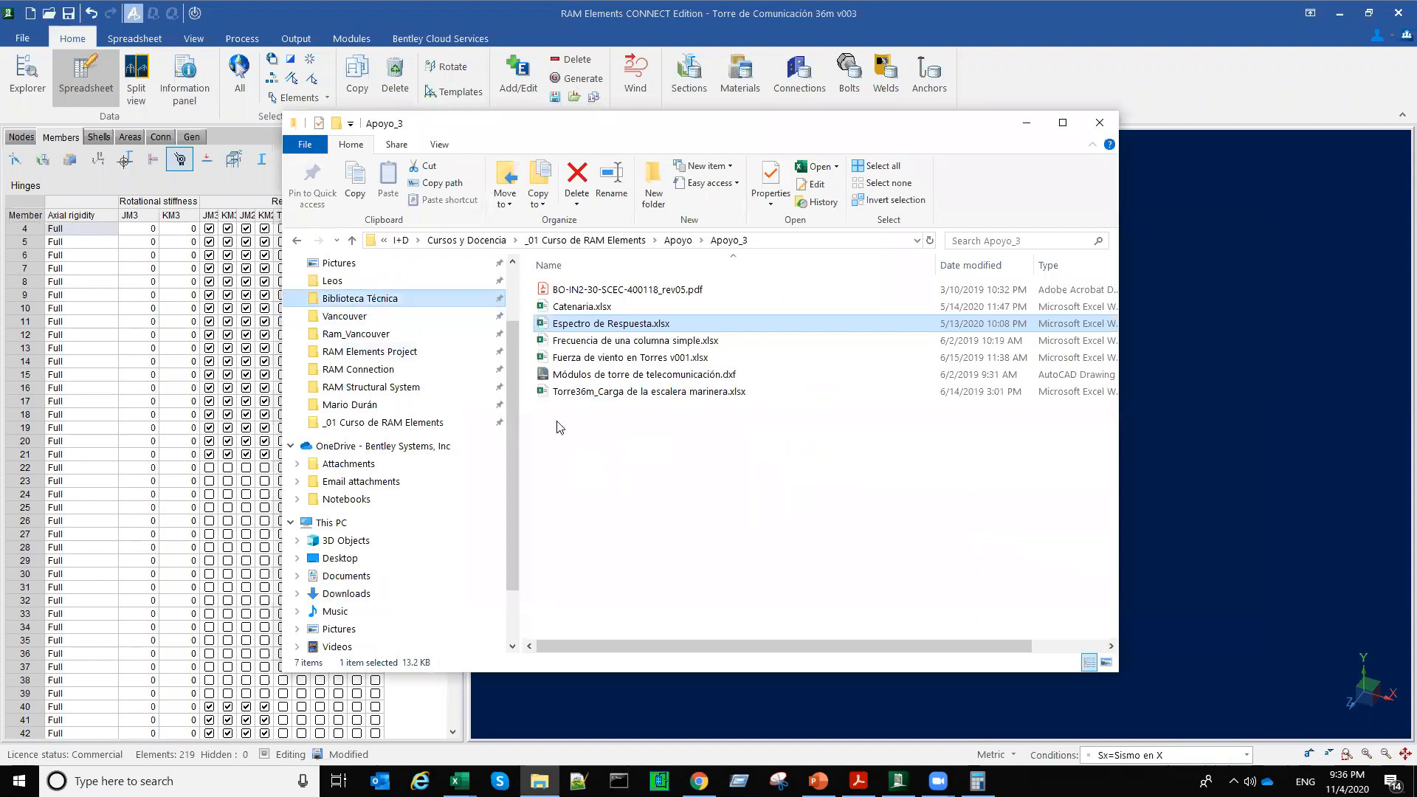
scroll(609, 331, "down", 5)
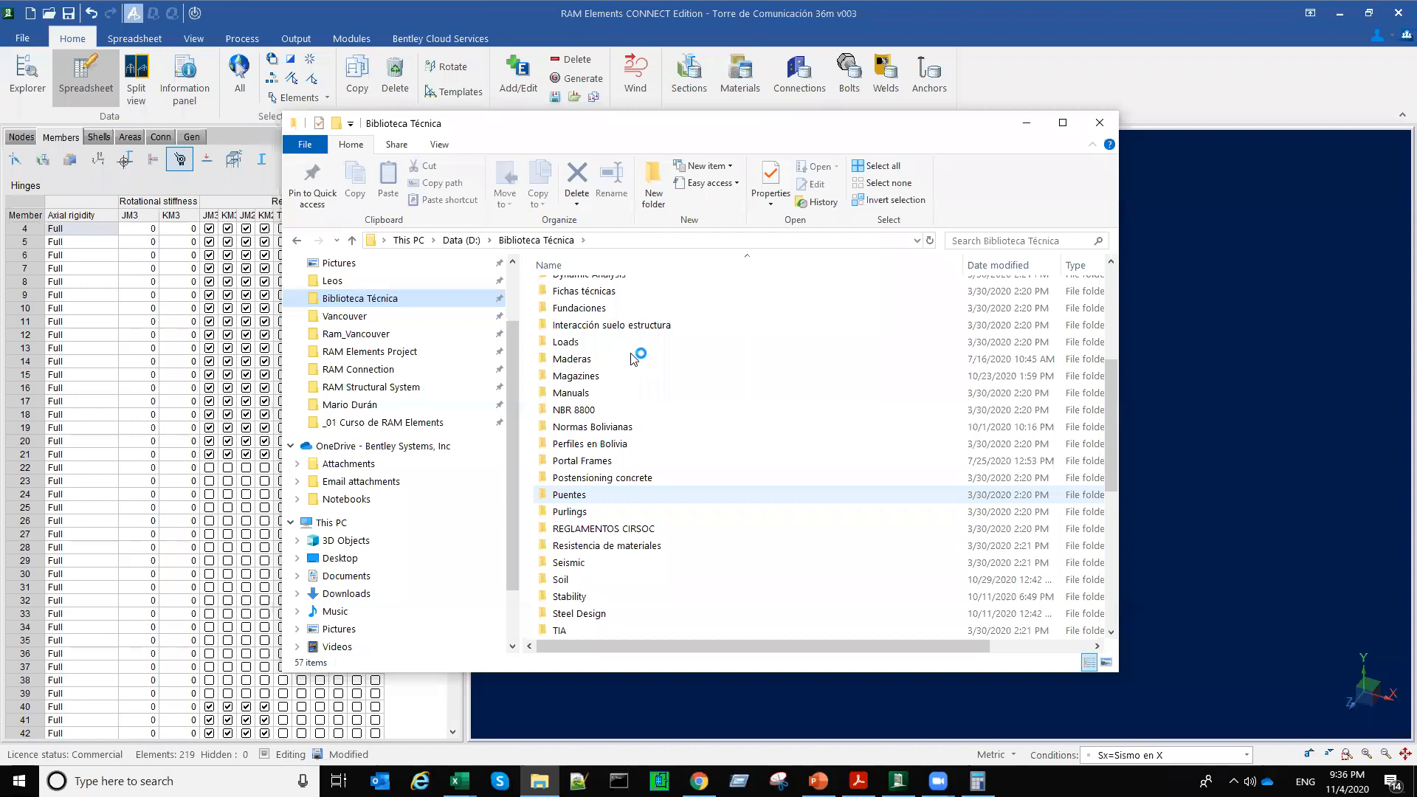
double_click(560, 631)
double_click(607, 323)
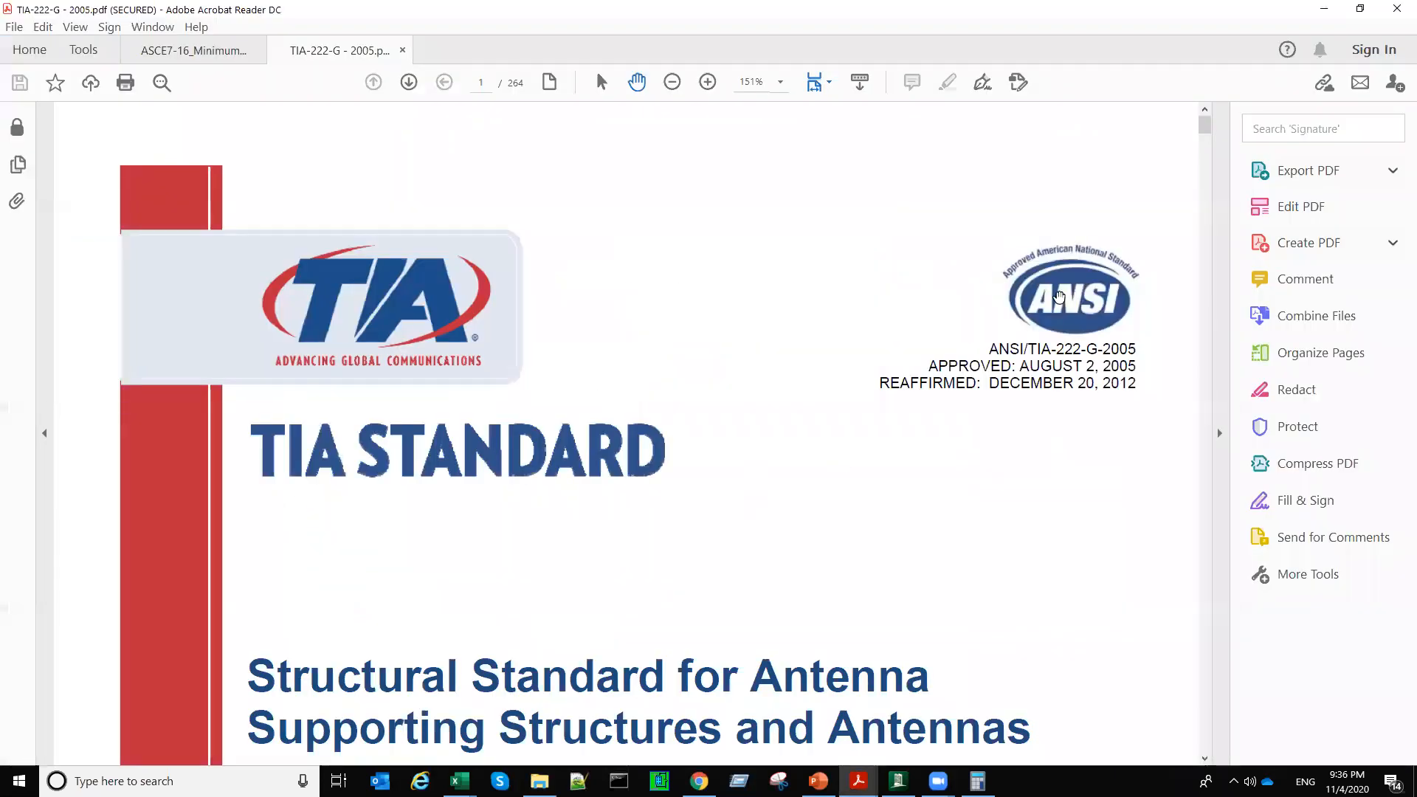
Step: Browse the TIA-222-G standard through its wind load, seismic and figure pages, and return to the analysis settings in RAM Elements
scroll(936, 436, "down", 3)
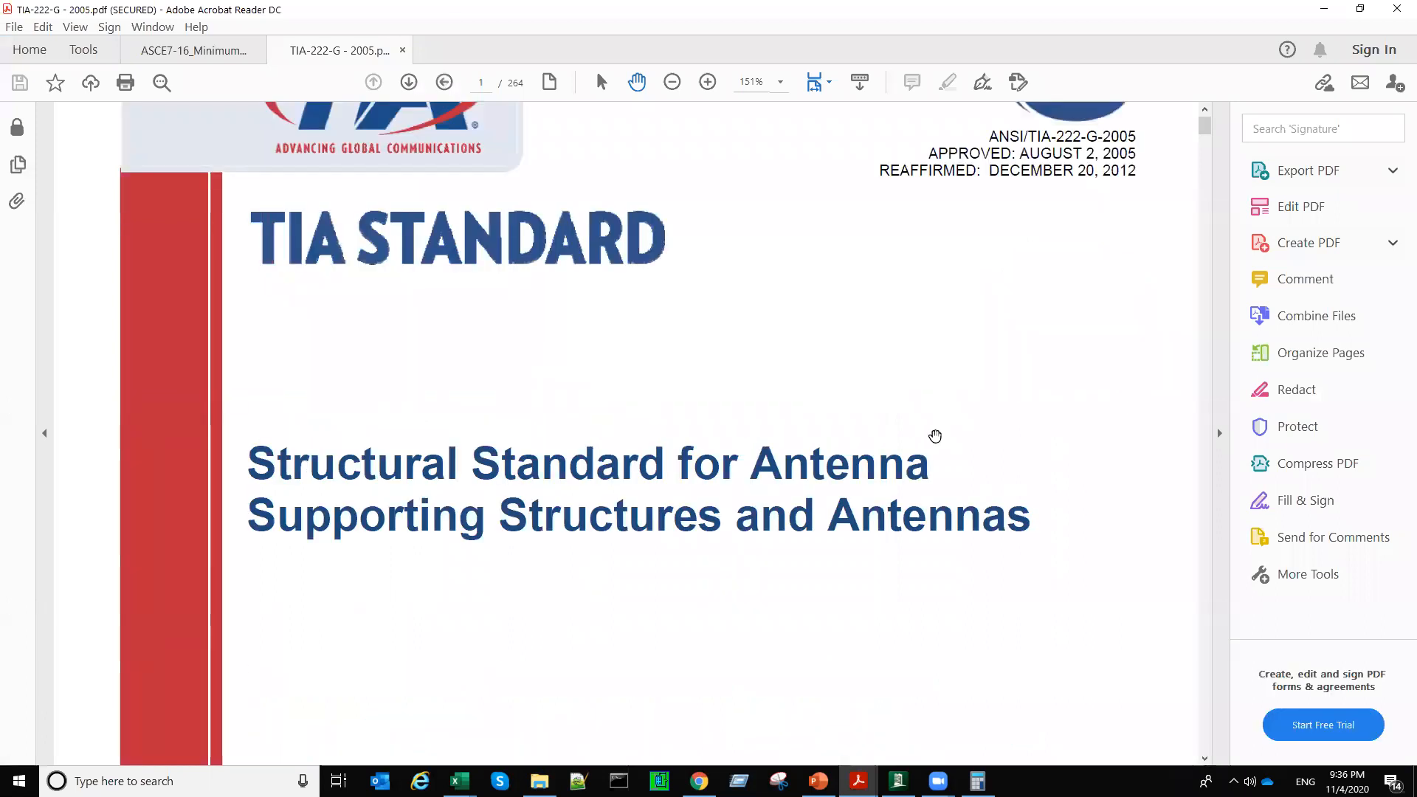
scroll(935, 436, "down", 2, "ctrl")
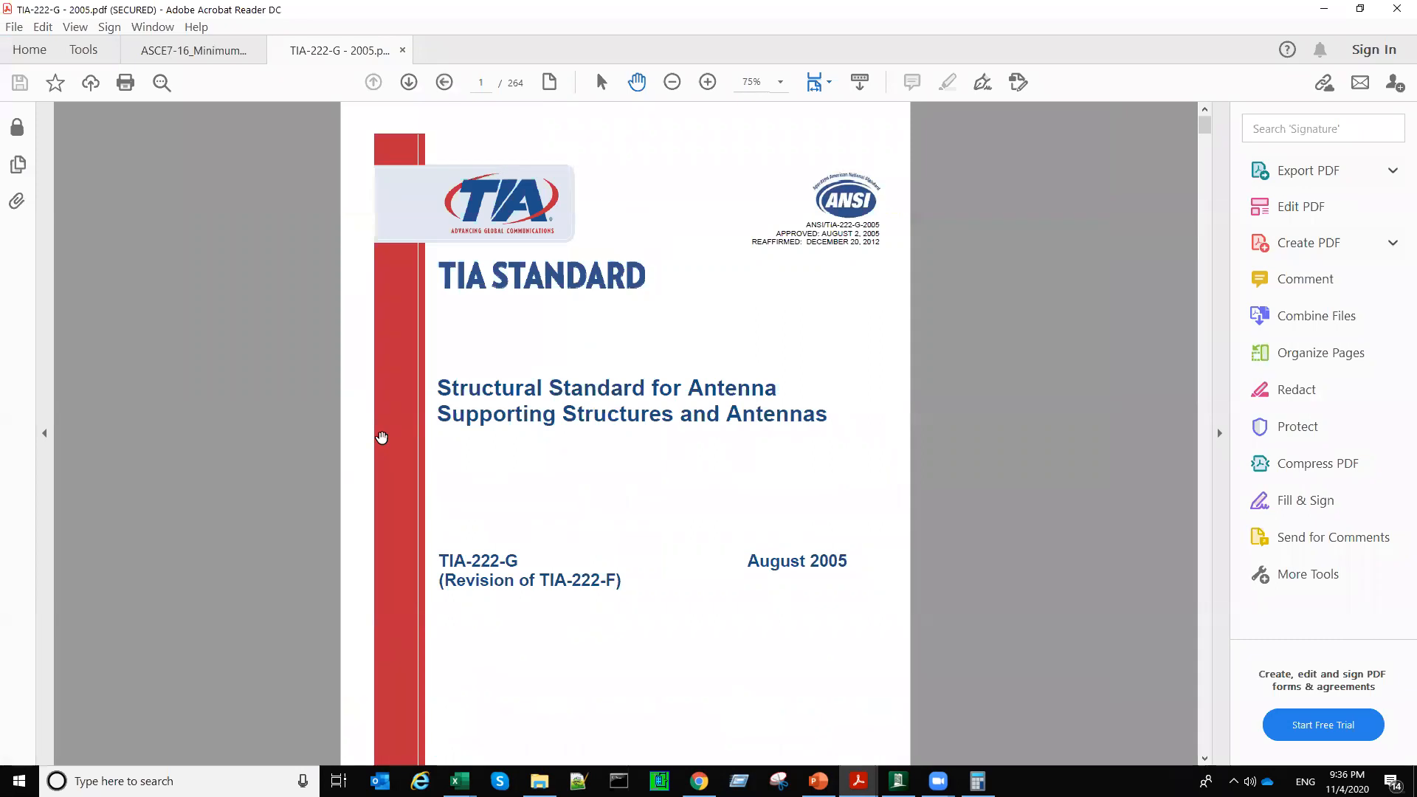
scroll(382, 438, "down", 20)
scroll(382, 438, "down", 20)
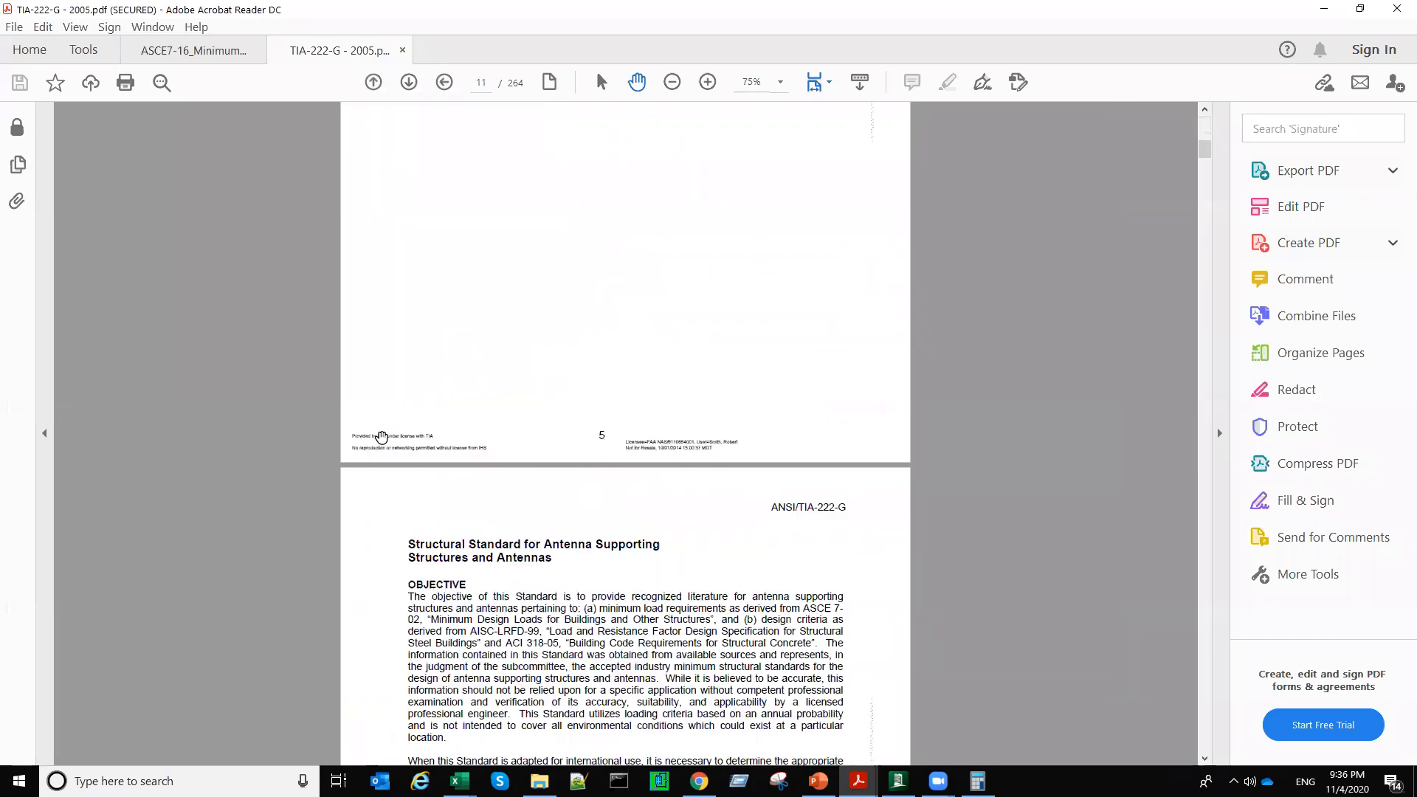
scroll(382, 437, "down", 20)
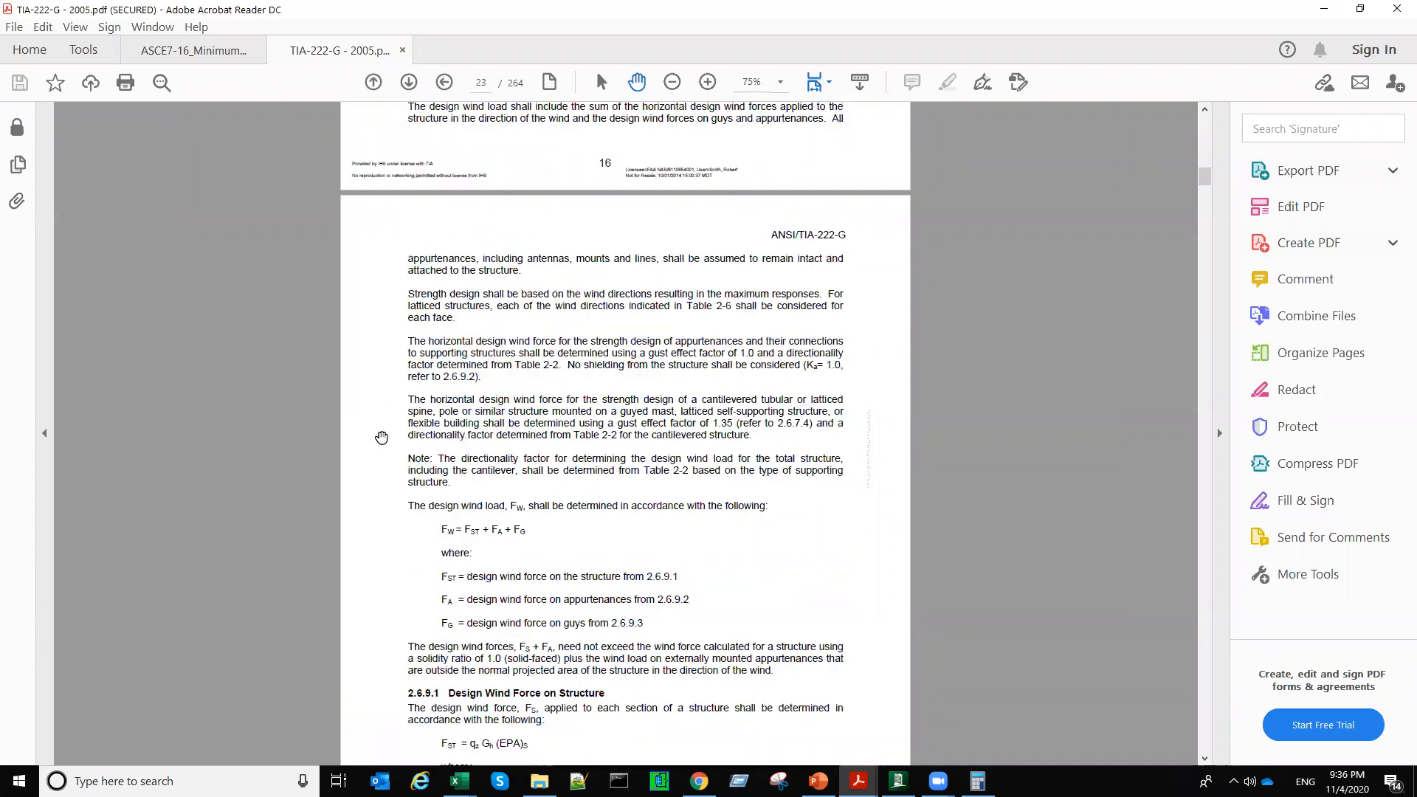
scroll(381, 437, "down", 20)
scroll(382, 438, "down", 20)
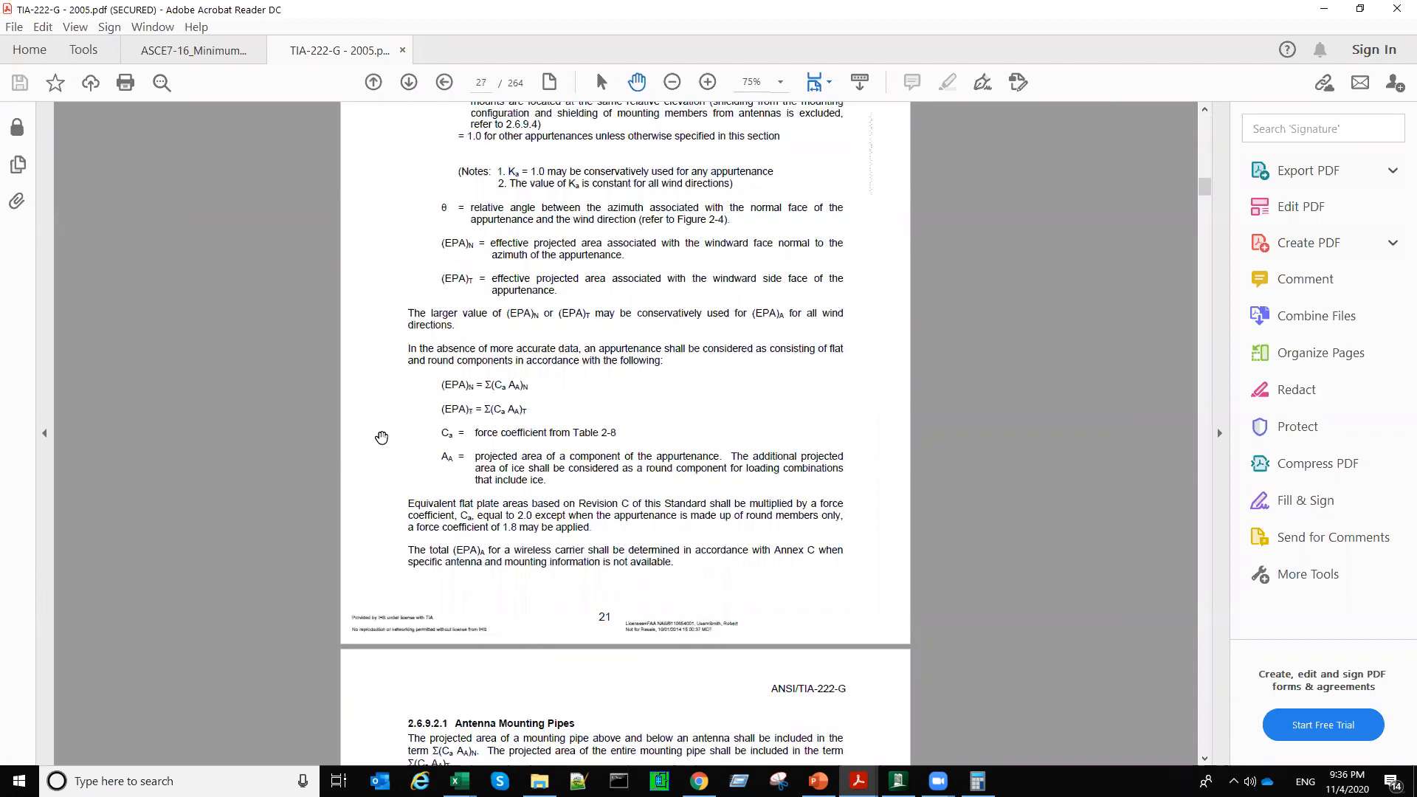
scroll(381, 438, "down", 20)
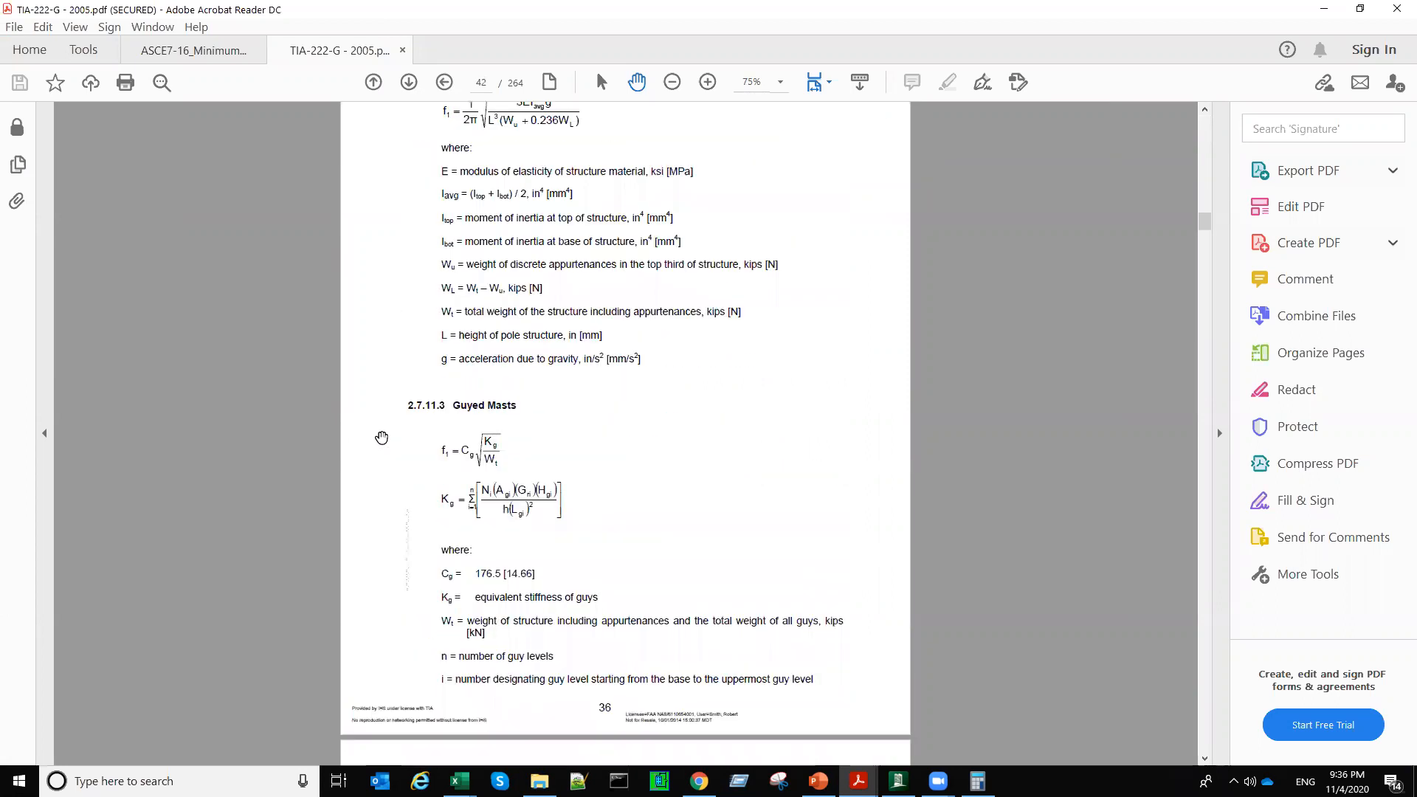
scroll(382, 438, "down", 20)
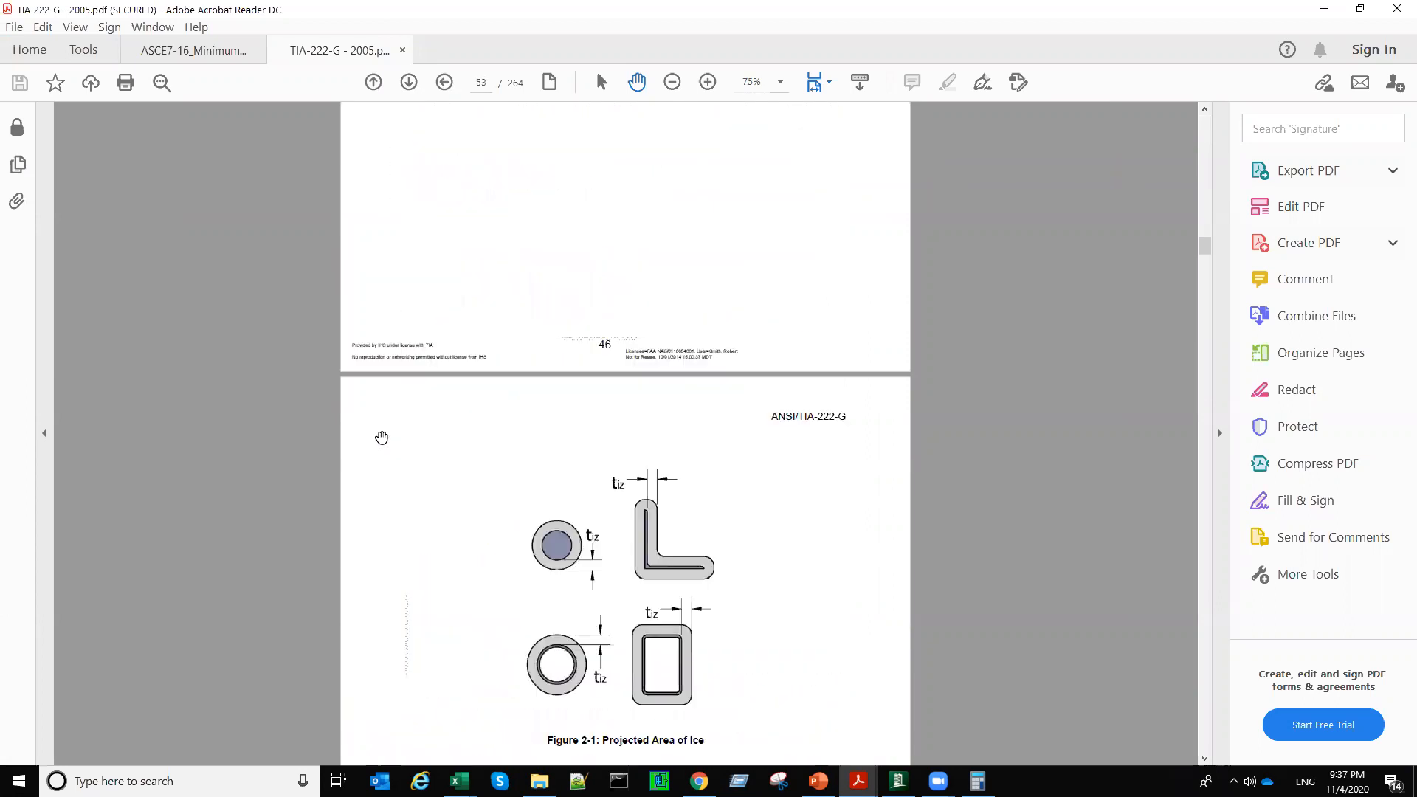
scroll(381, 438, "down", 20)
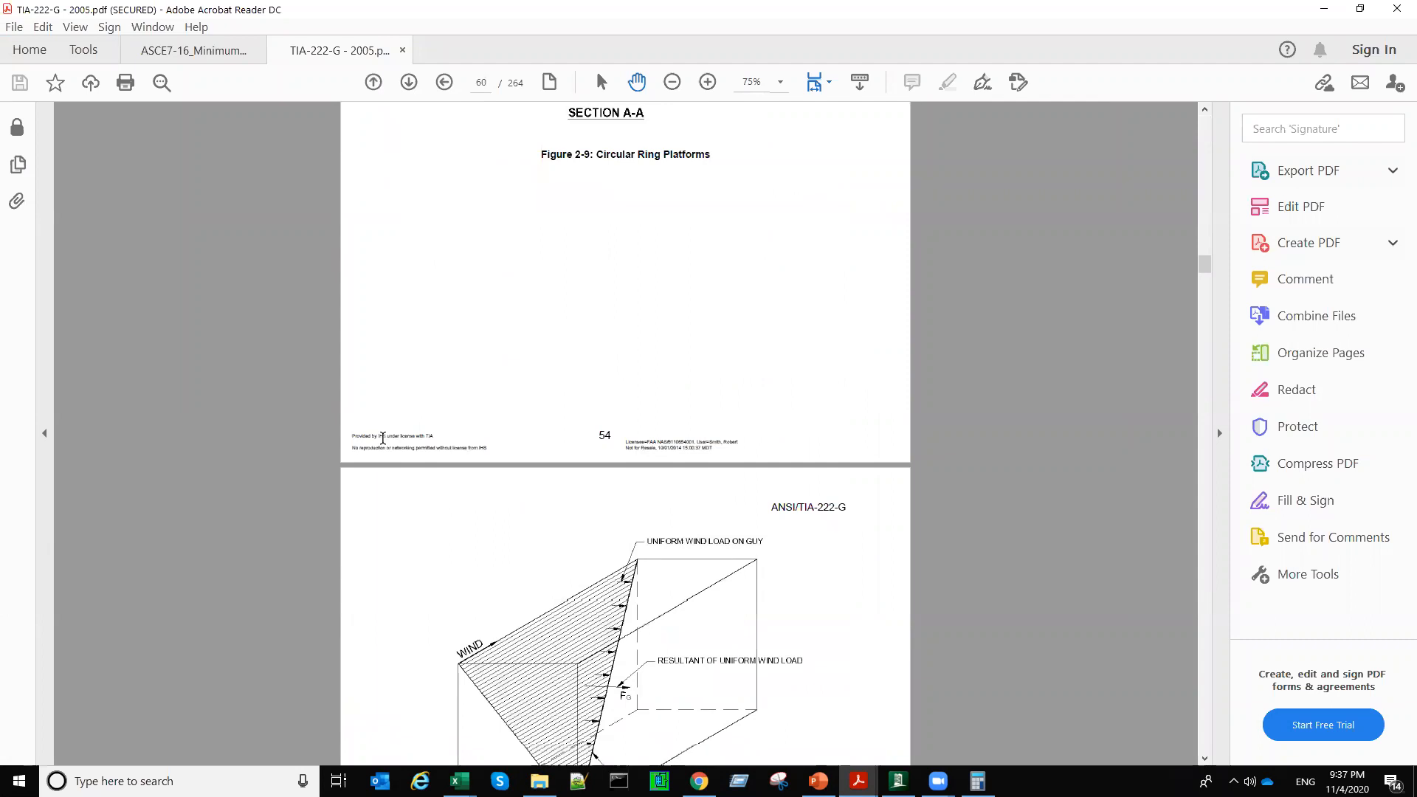
left_click_drag(359, 52, 1196, 45)
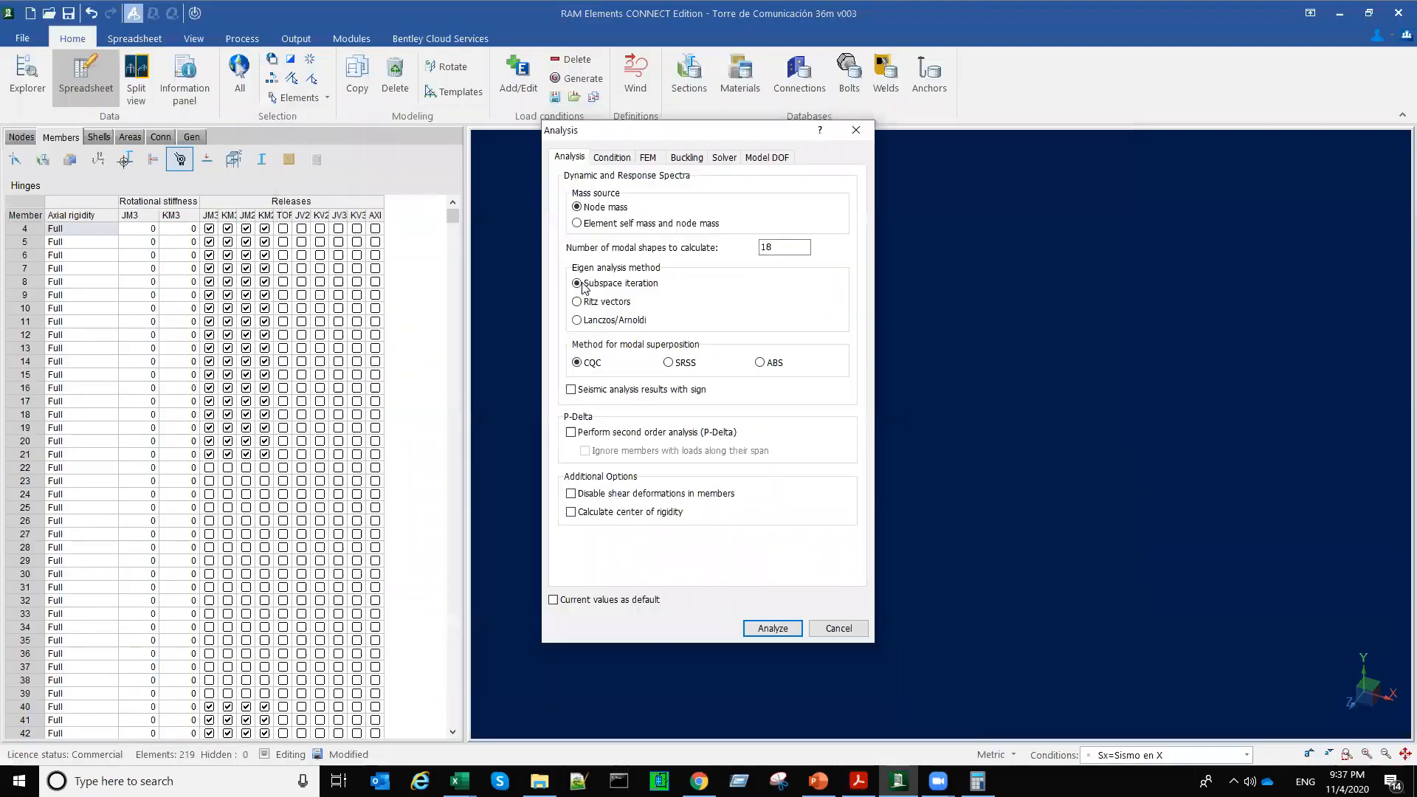
Step: Enable second order (P-Delta) analysis and analyze the tower model
left_click(572, 433)
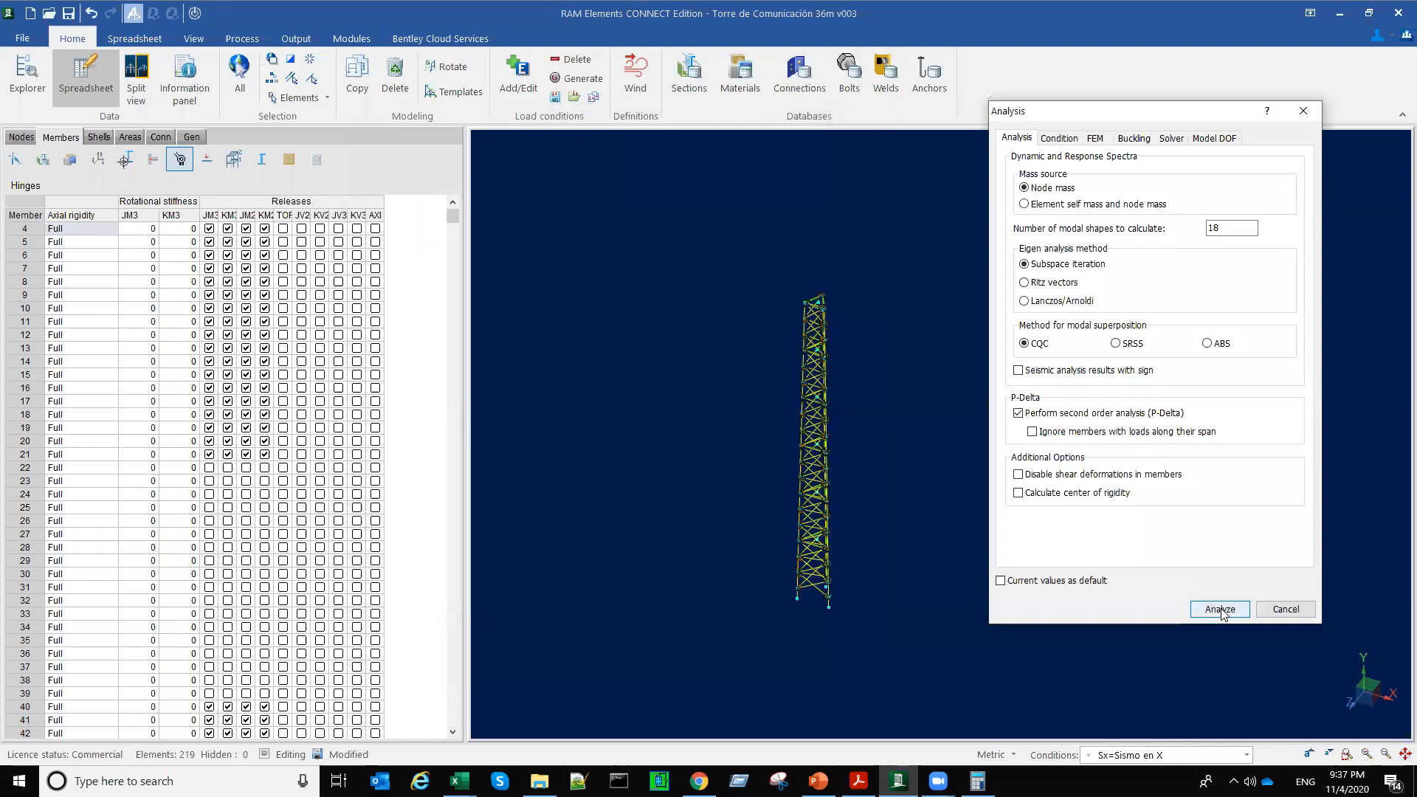
left_click(1220, 610)
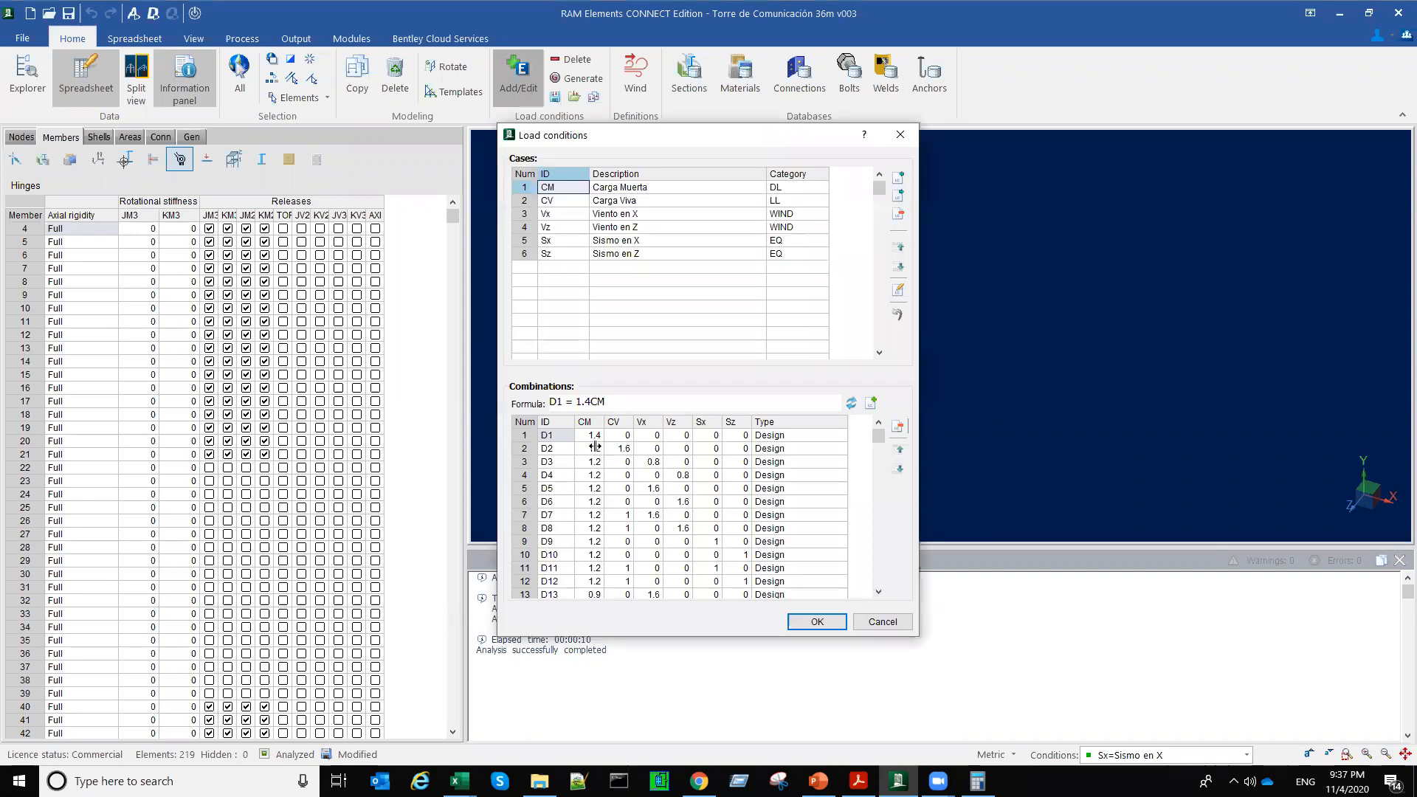
Step: Examine the factors and formulas of combinations D2 and D4 in the load conditions list, and close it without changes
left_click(589, 449)
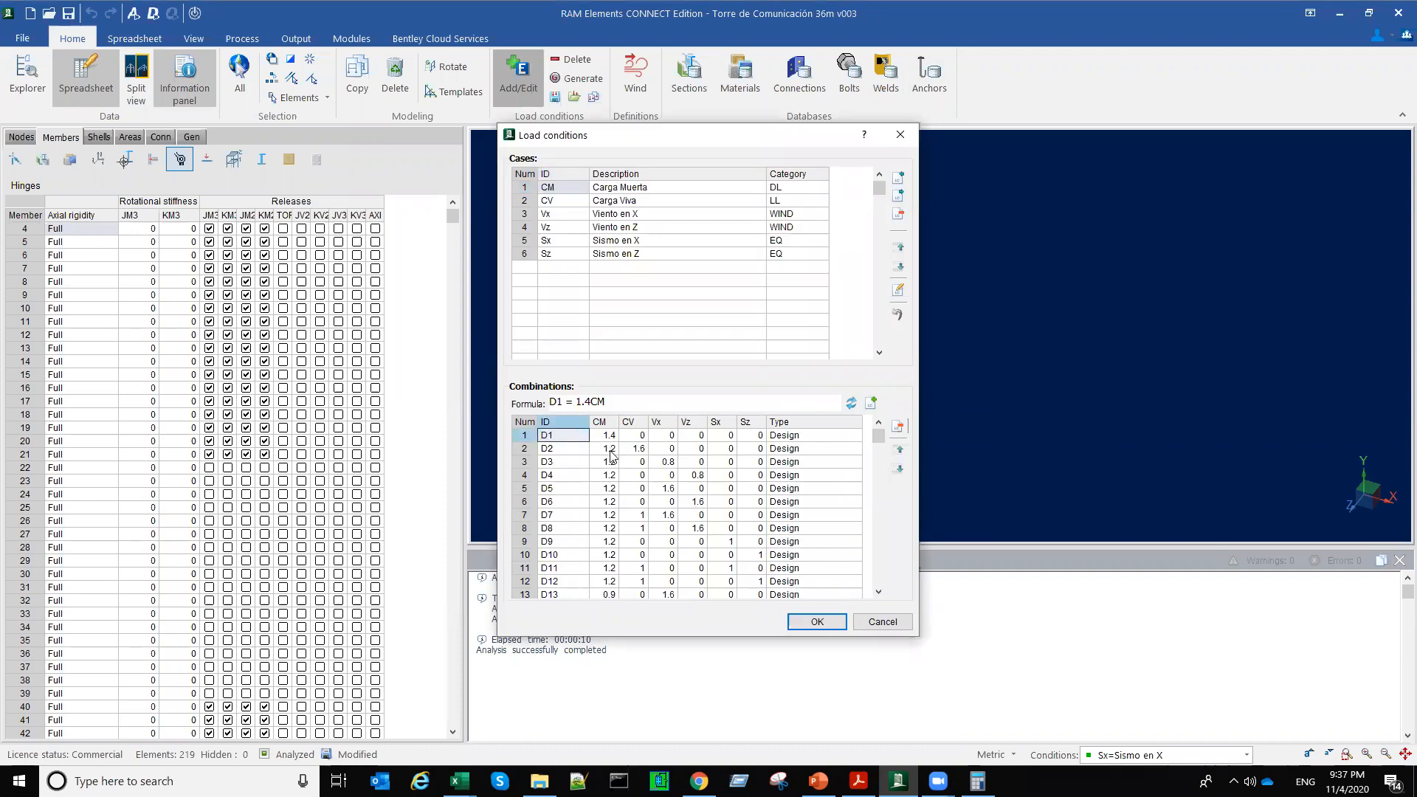
left_click(610, 449)
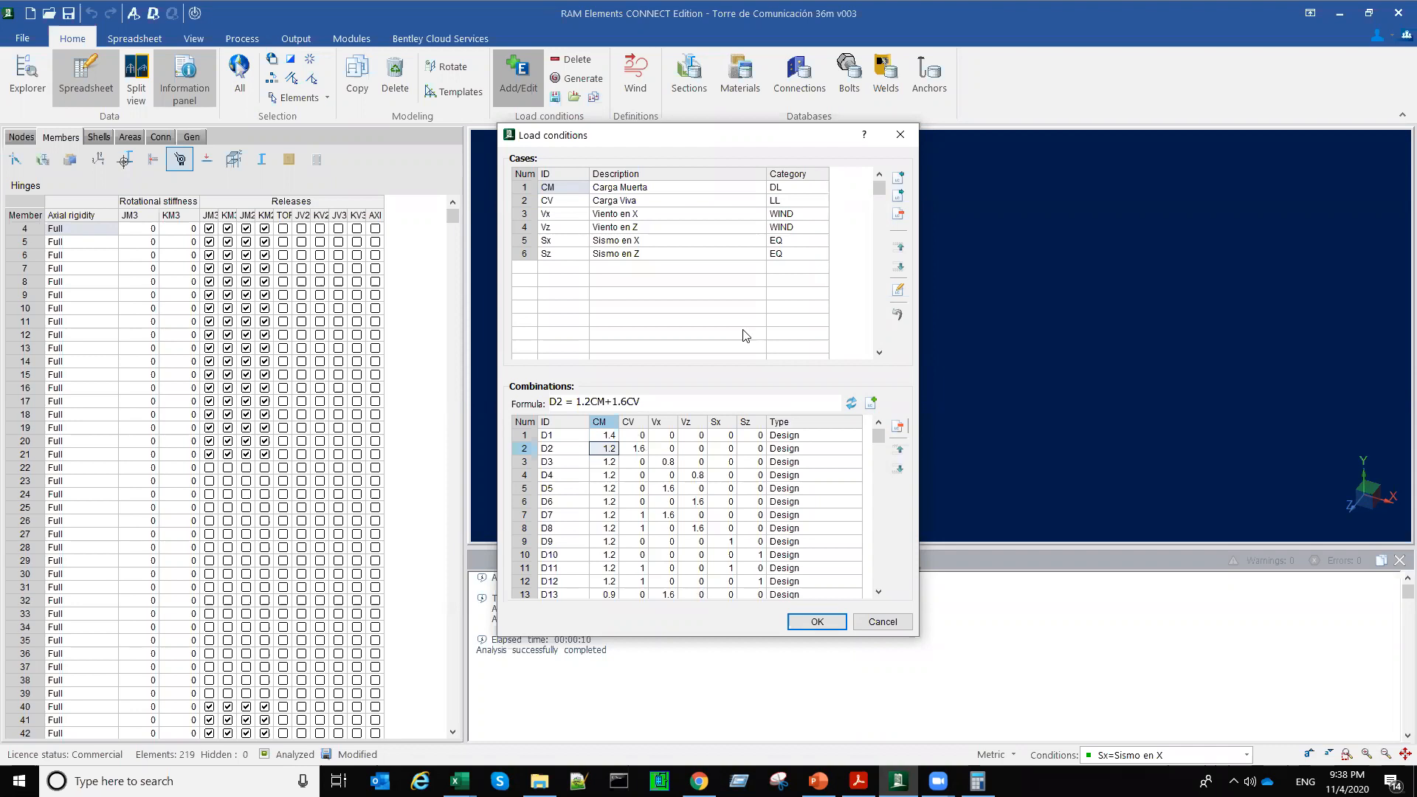
key("Left")
key("Down")
key("Down")
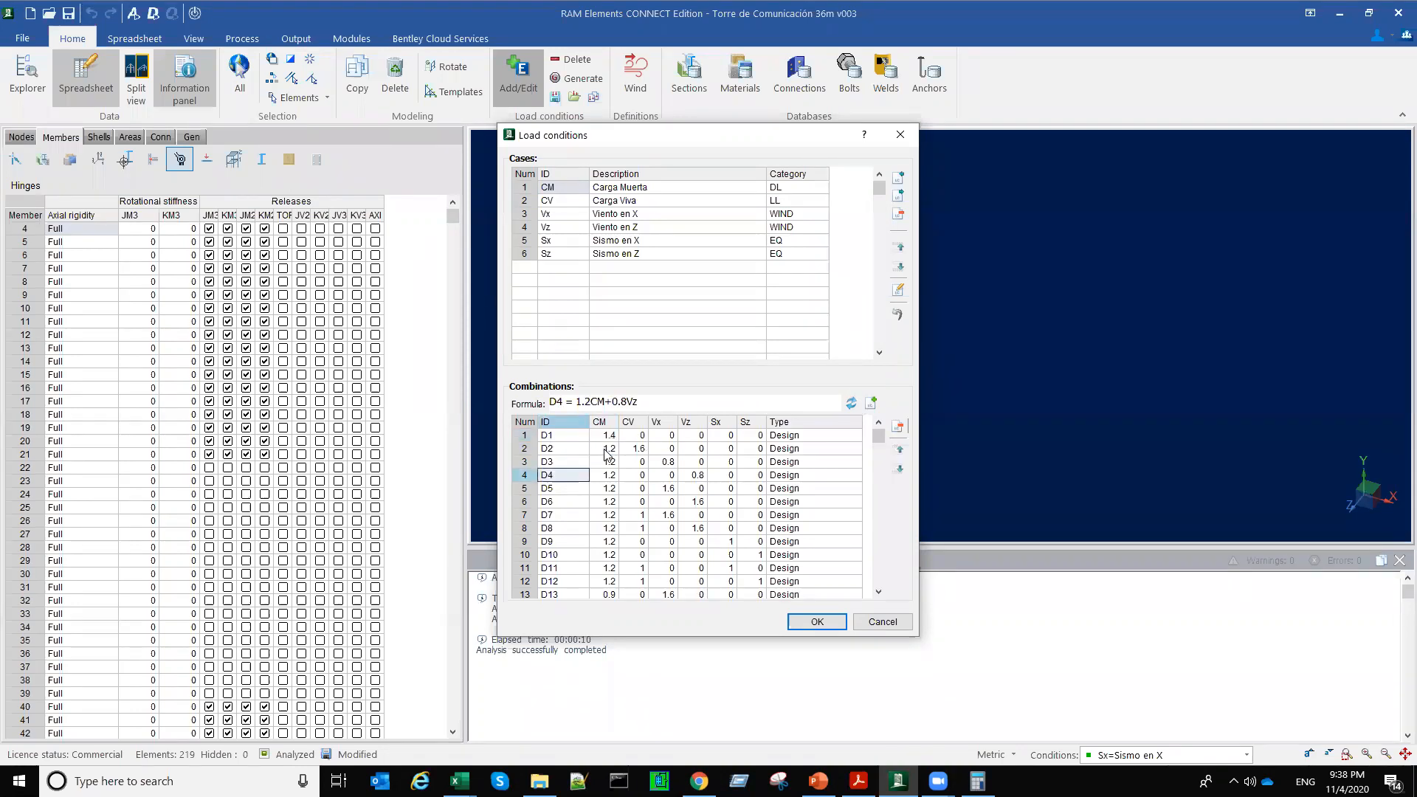
left_click(605, 450)
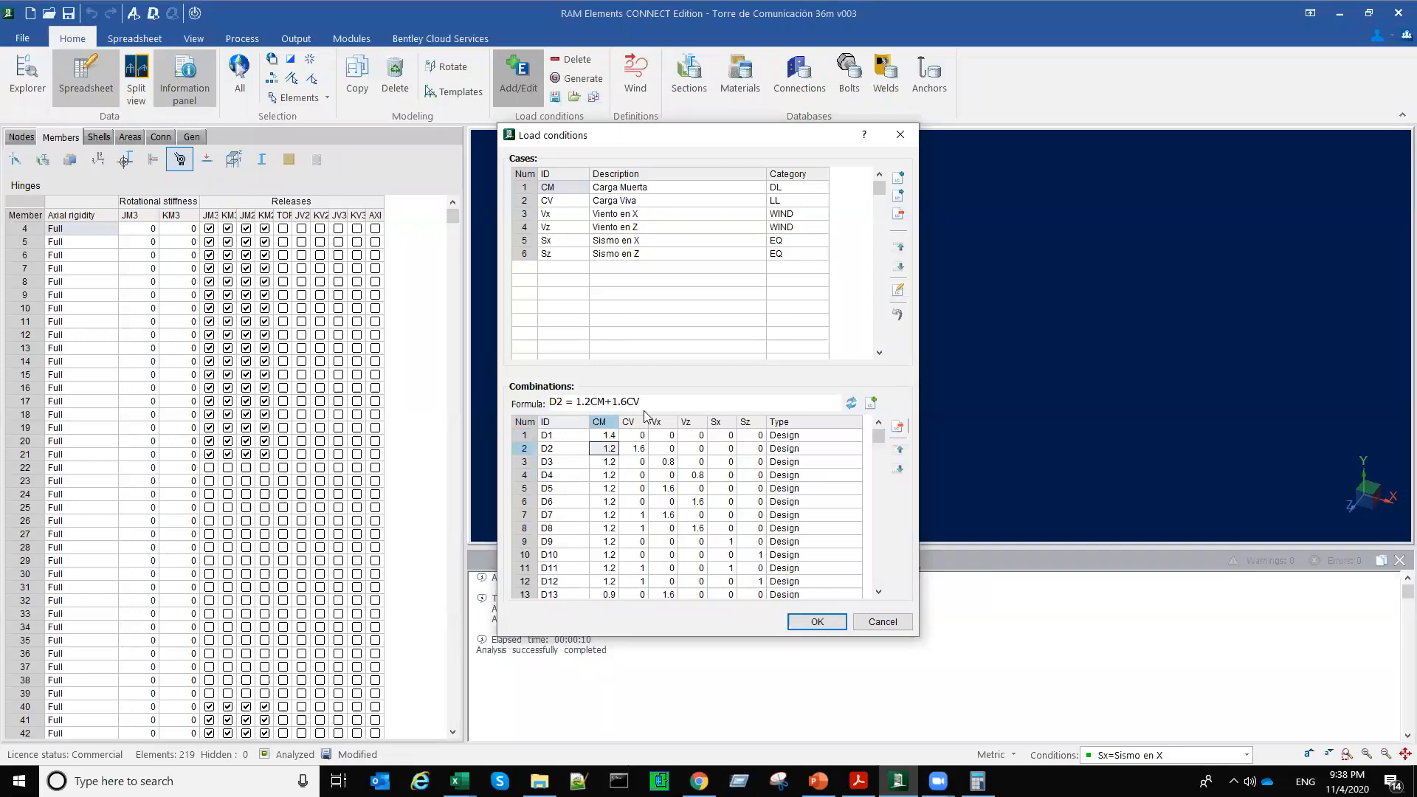
left_click(581, 452)
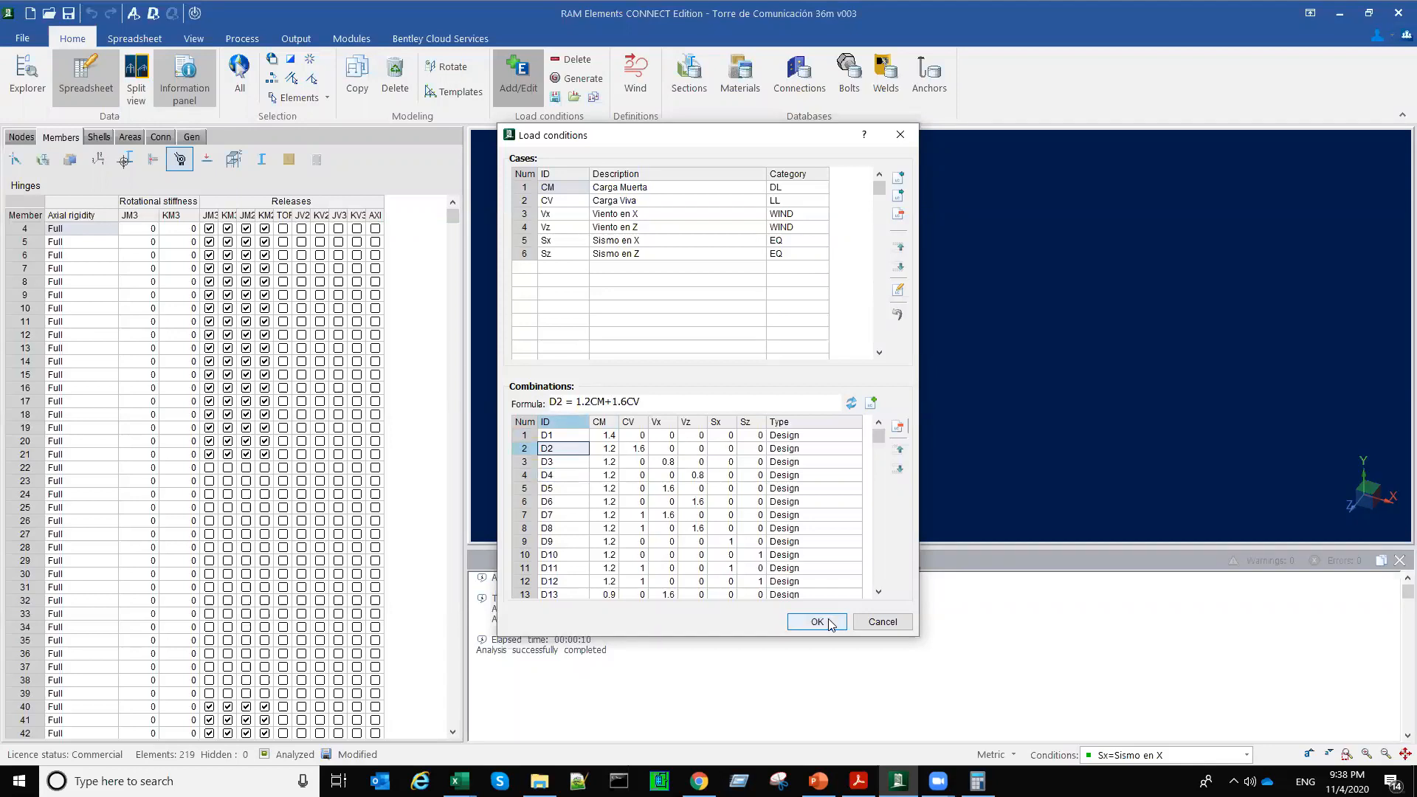
left_click(867, 624)
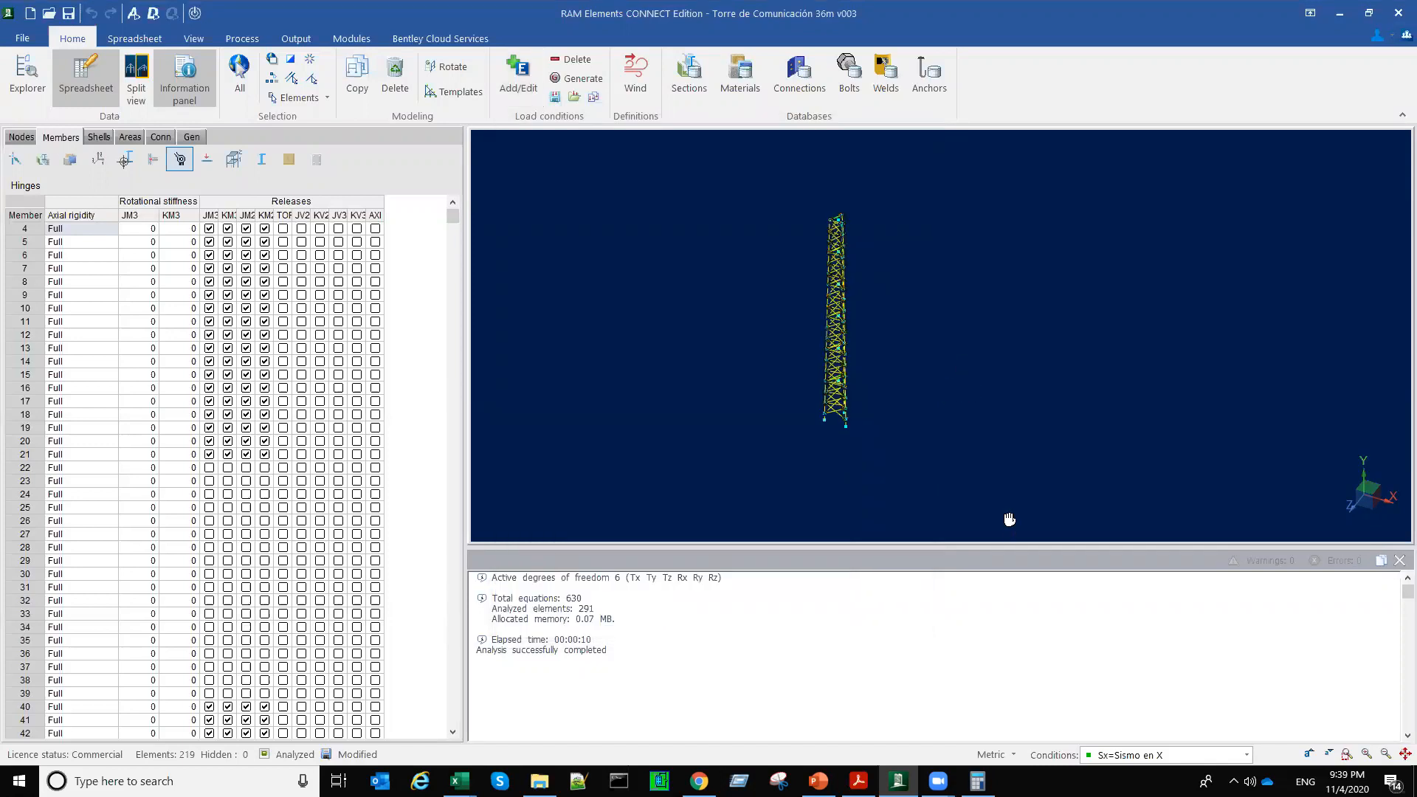
Step: Open the member design settings and keep AISC-10 LRFD as the hot-rolled steel code
left_click(154, 17)
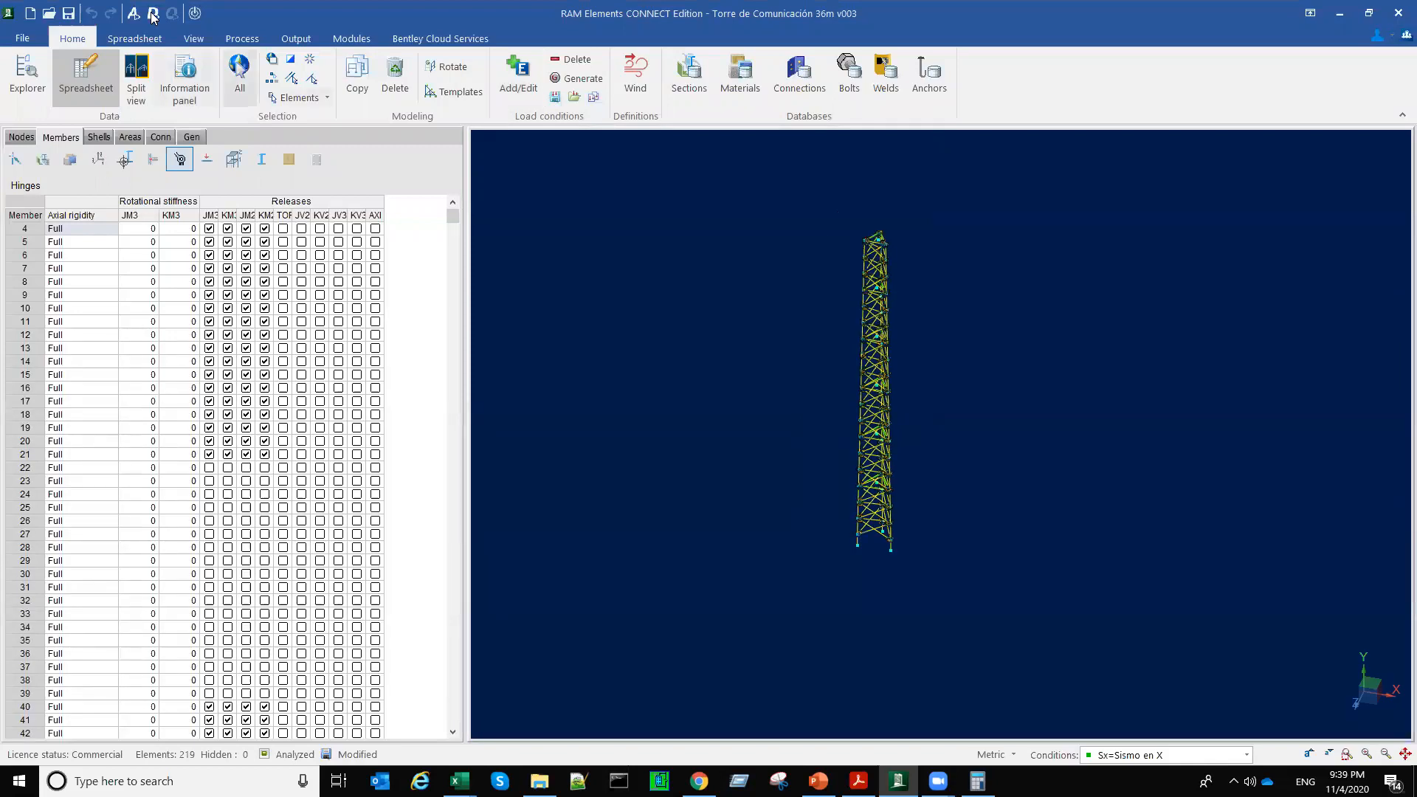
left_click(153, 16)
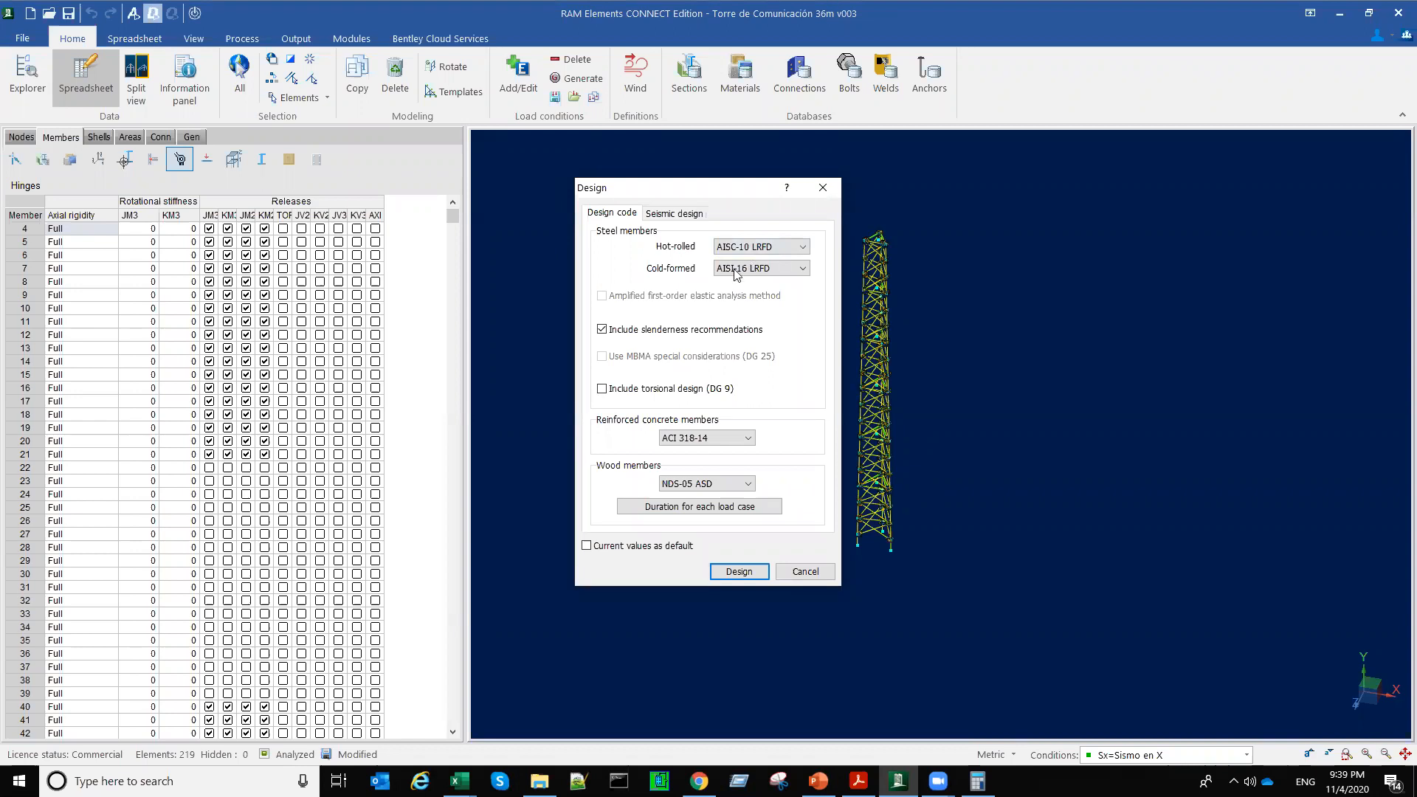
left_click(738, 246)
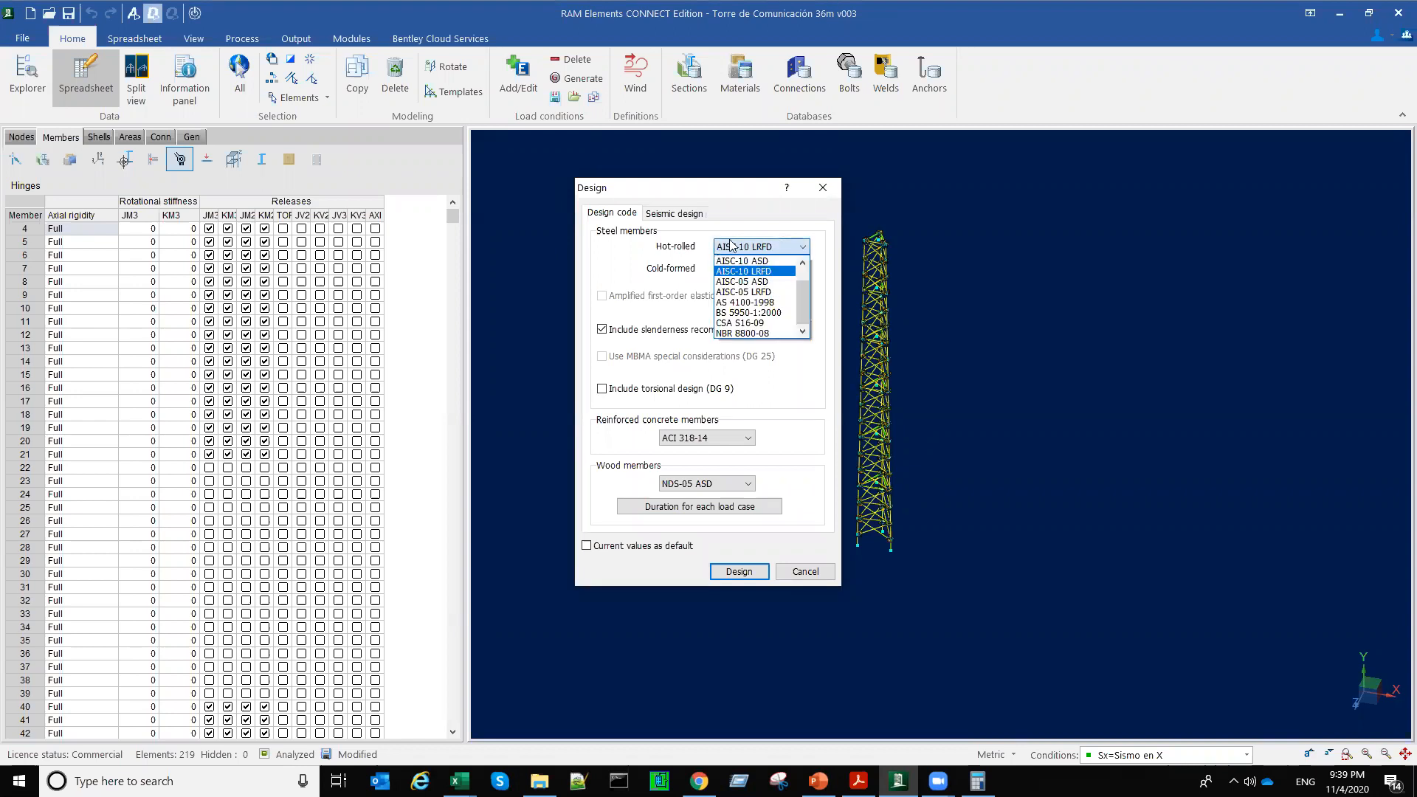
left_click(759, 251)
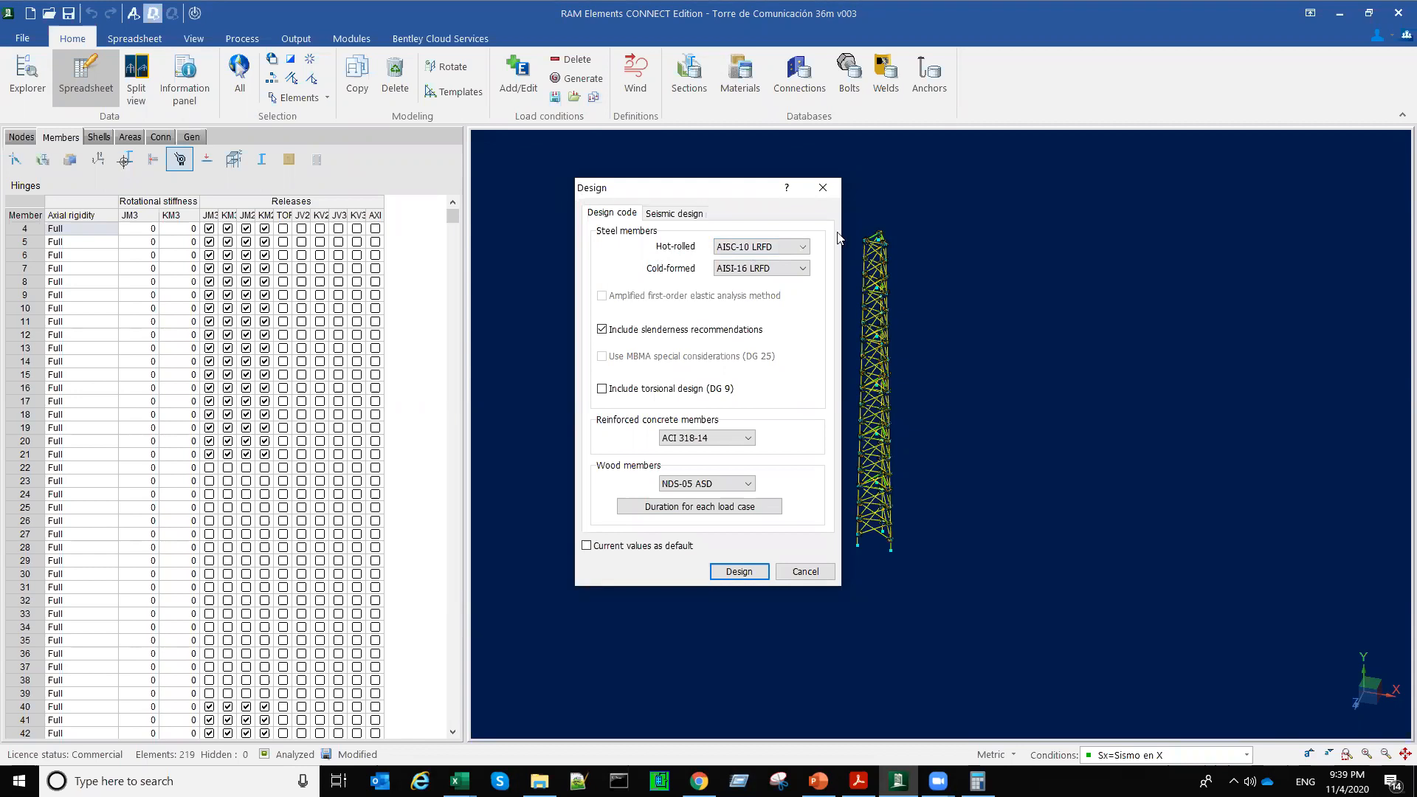
left_click_drag(694, 187, 536, 192)
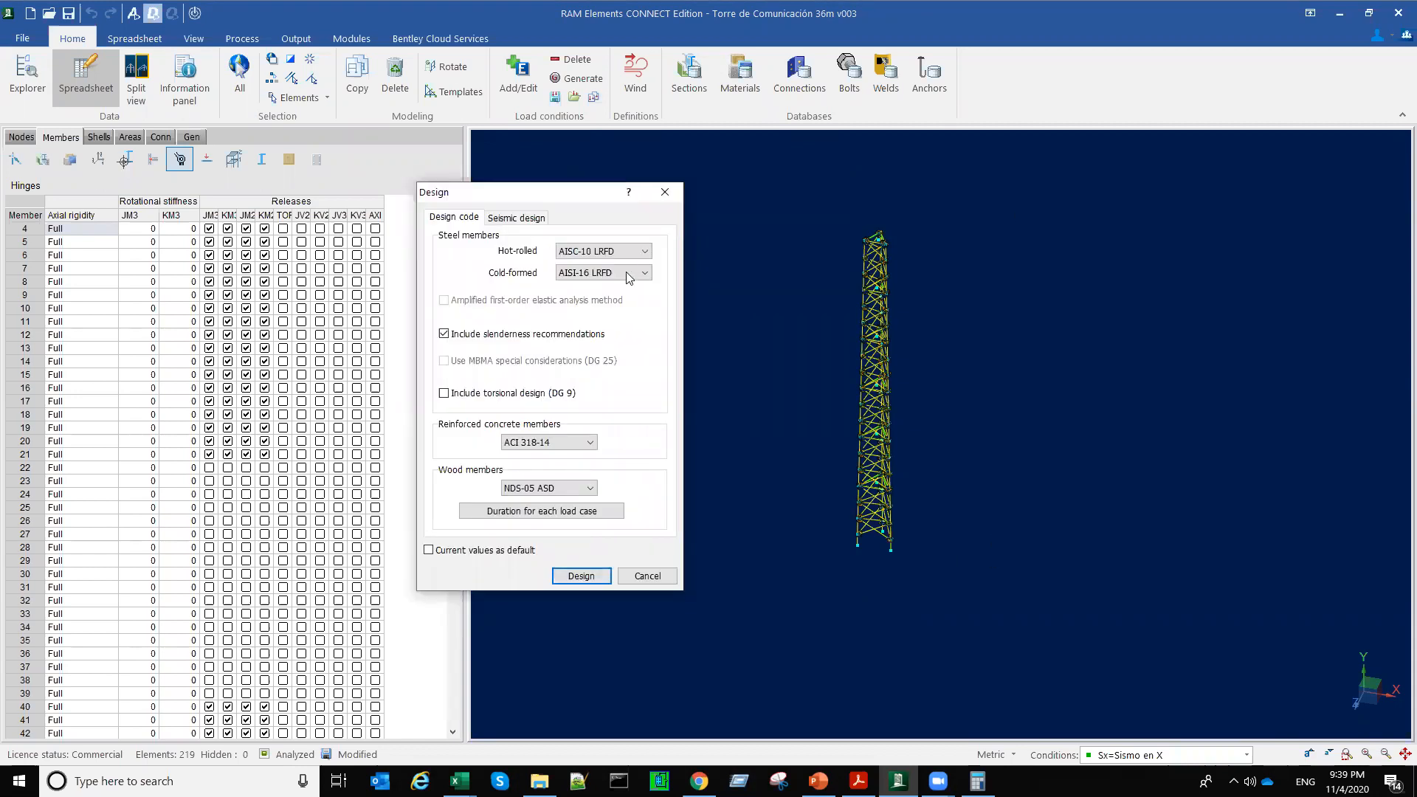
Step: Review the available cold-formed steel design codes and keep AISI-16 LRFD
left_click(596, 273)
left_click(598, 276)
left_click(599, 274)
left_click(601, 275)
left_click(603, 275)
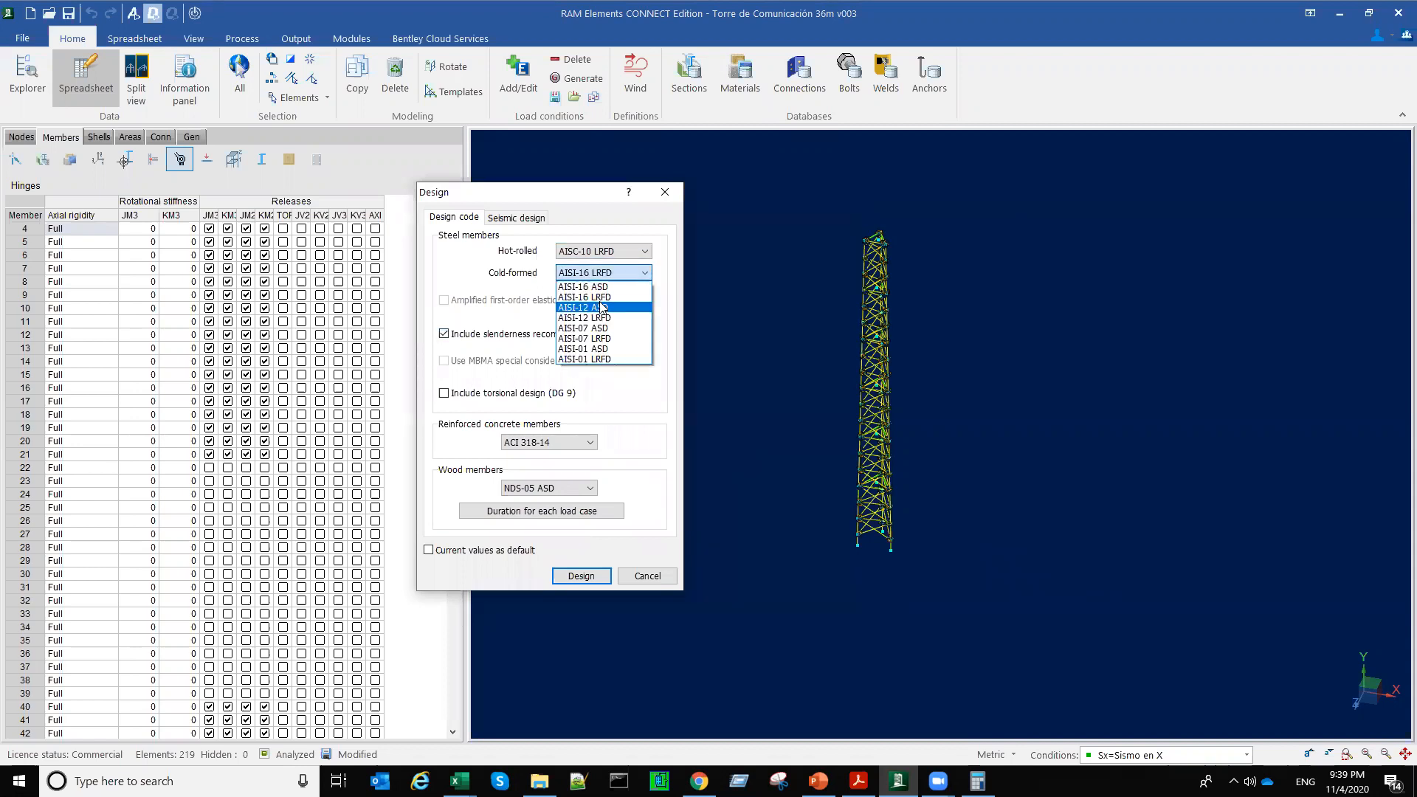
left_click(631, 270)
left_click(611, 276)
left_click(610, 296)
left_click(613, 274)
left_click(612, 286)
left_click(628, 274)
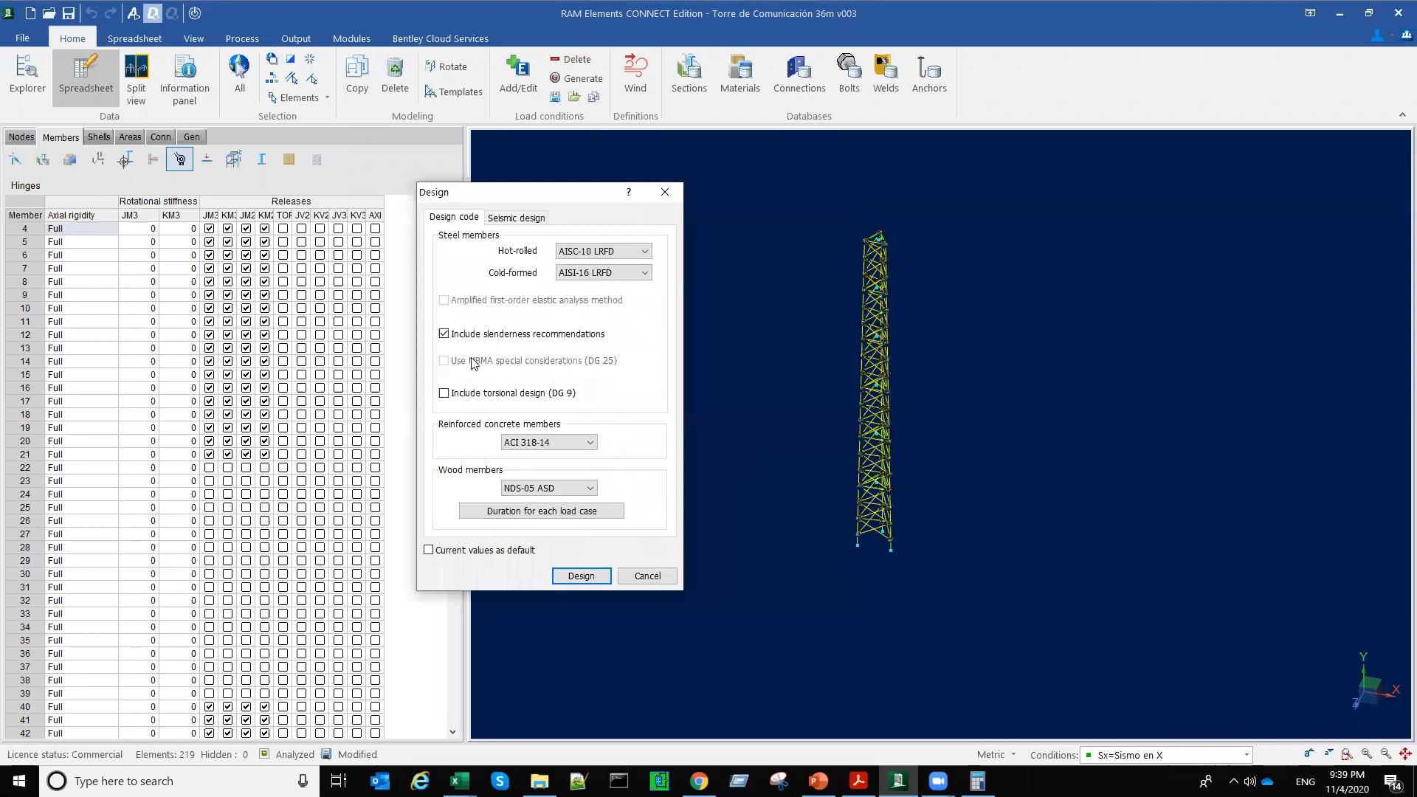
Step: Toggle the slenderness recommendations option and run the design of the tower members
left_click(451, 338)
left_click(445, 338)
left_click(446, 335)
left_click(580, 575)
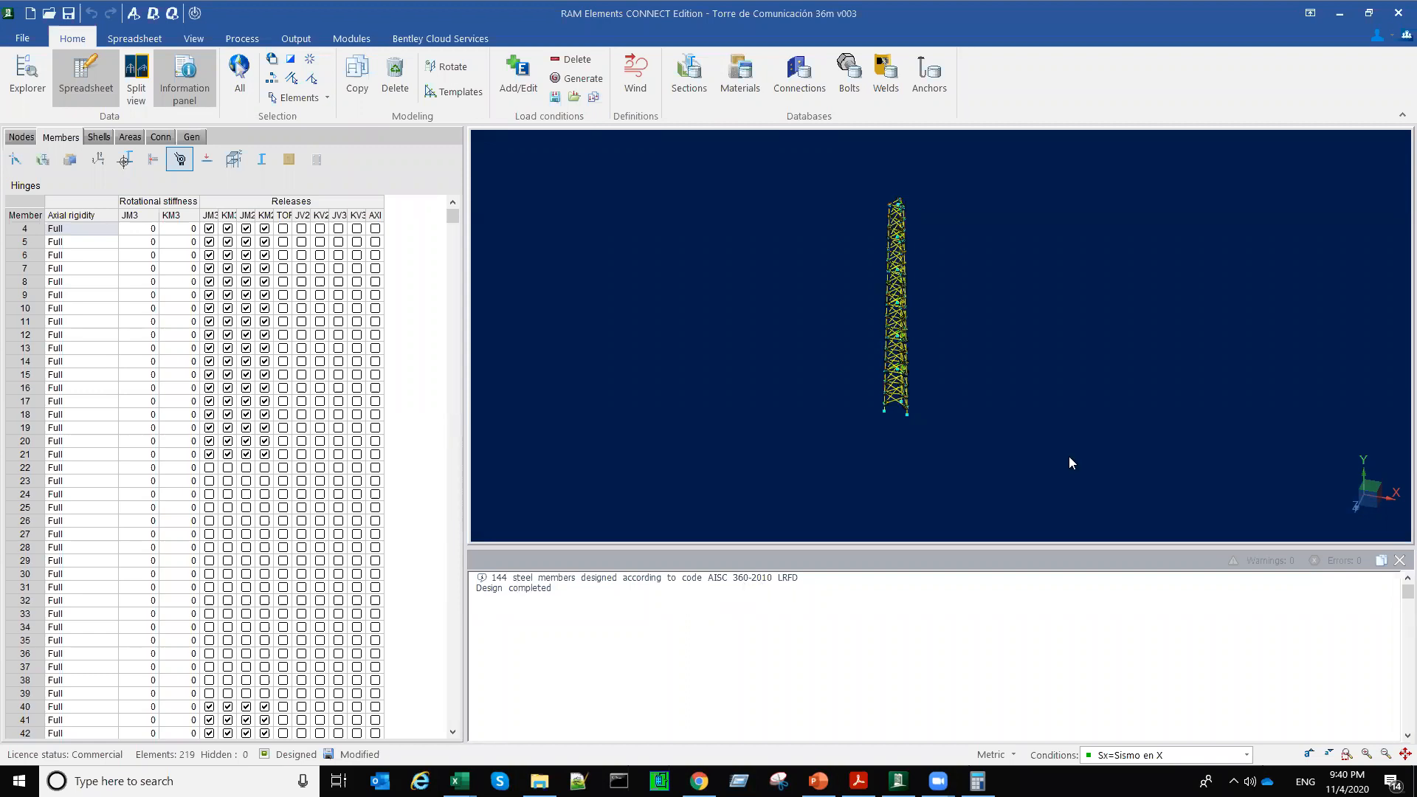
middle_click_drag(1054, 568, 876, 547)
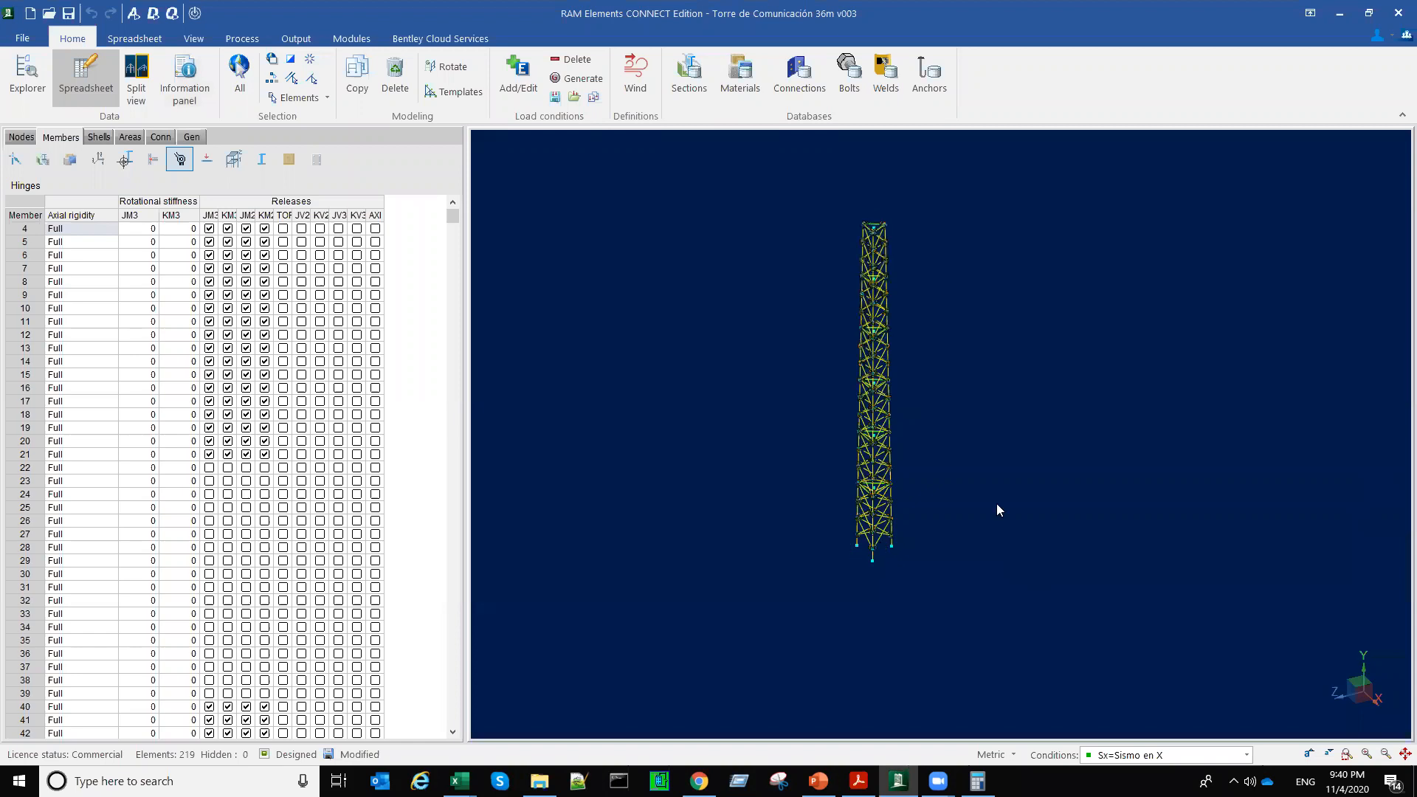
scroll(992, 583, "up", 2)
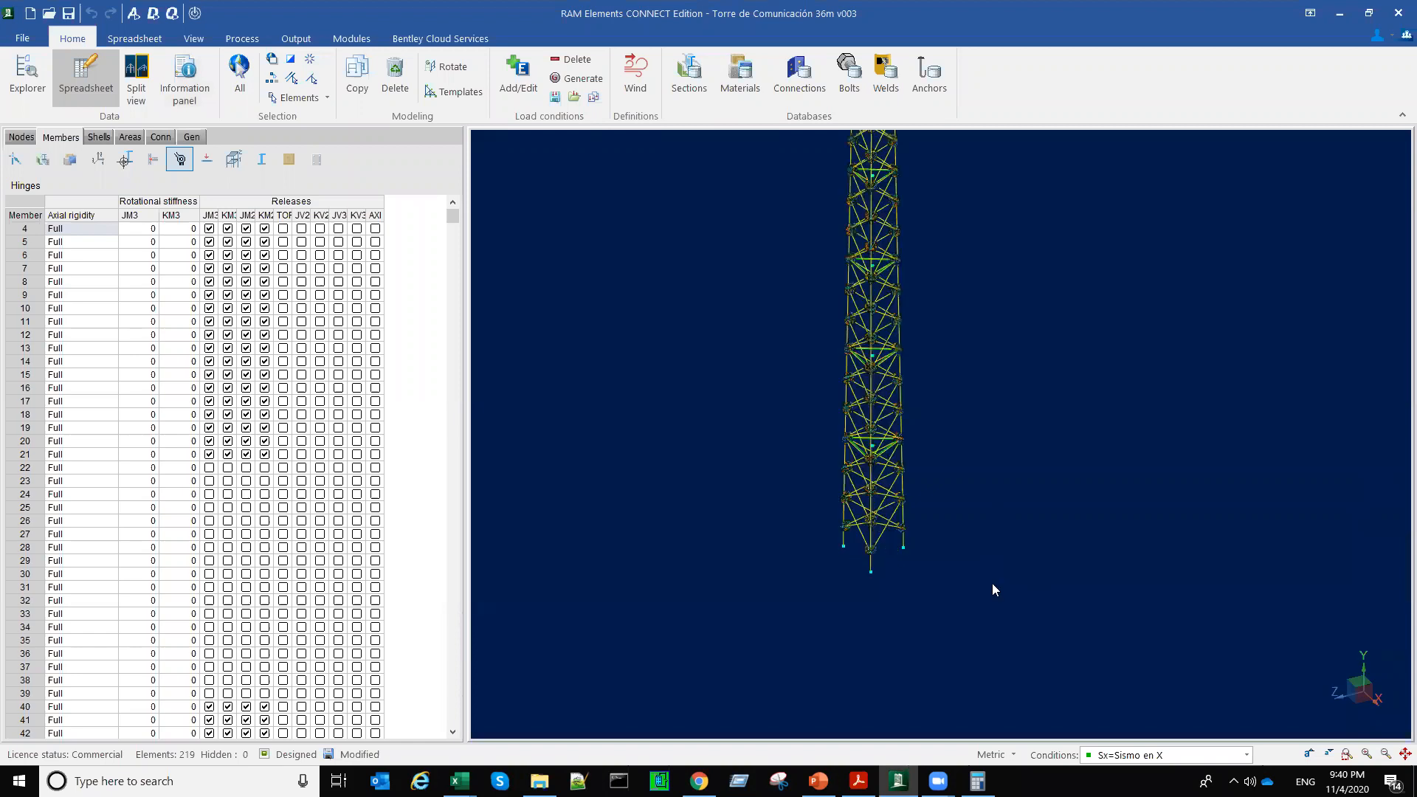
middle_click_drag(992, 583, 985, 663)
scroll(992, 585, "down", 3)
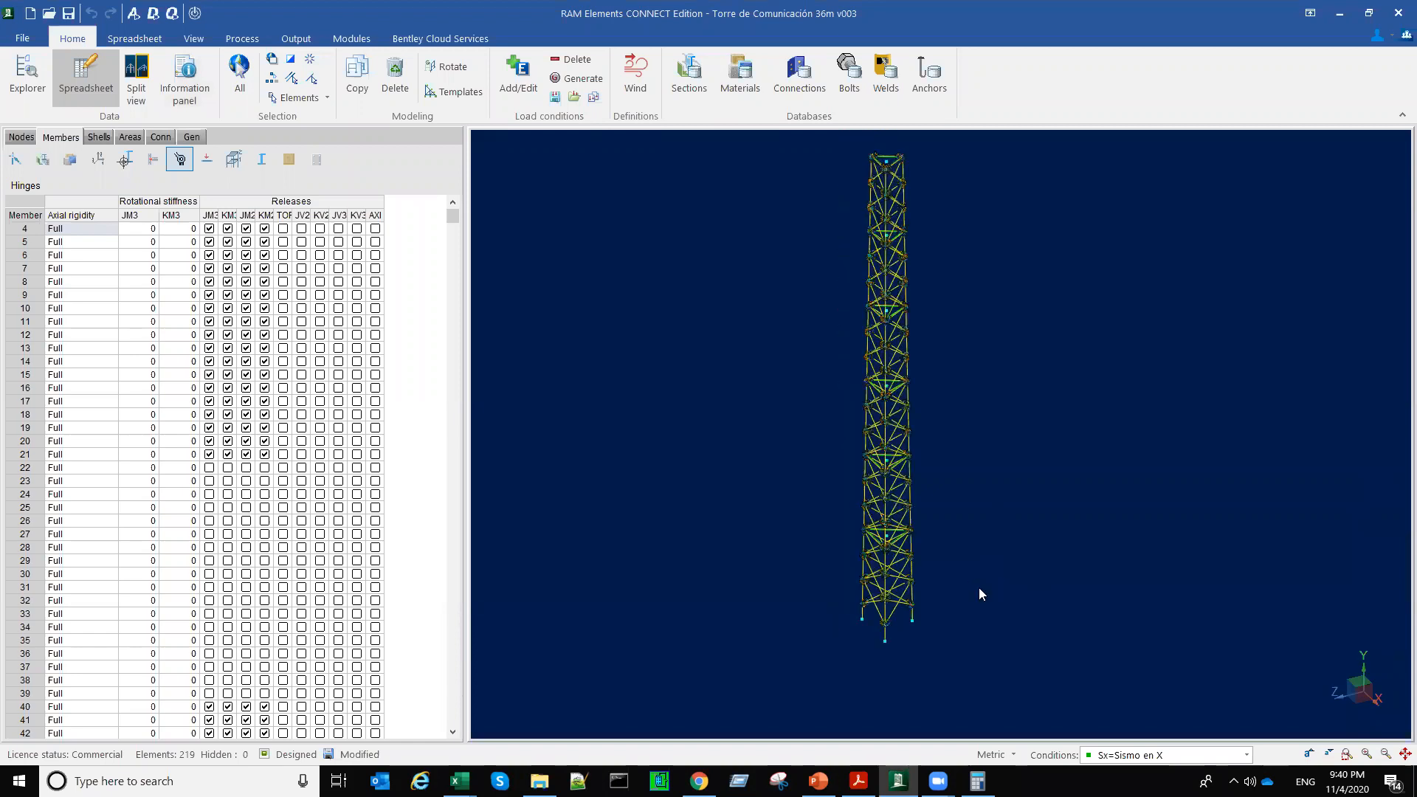
Step: Display the members' design status for the controlling combination and inspect it over the whole height of the tower
left_click(196, 39)
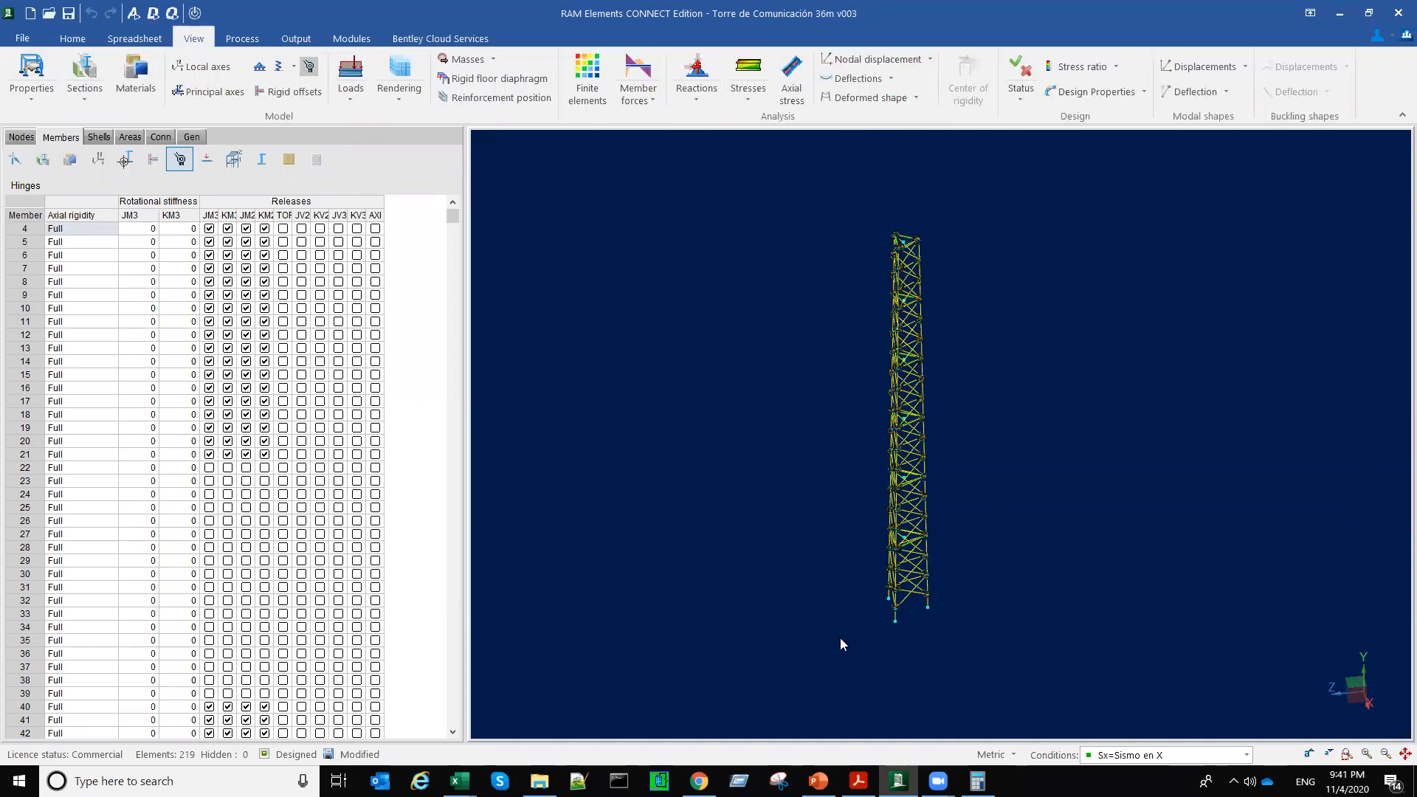
left_click(1021, 98)
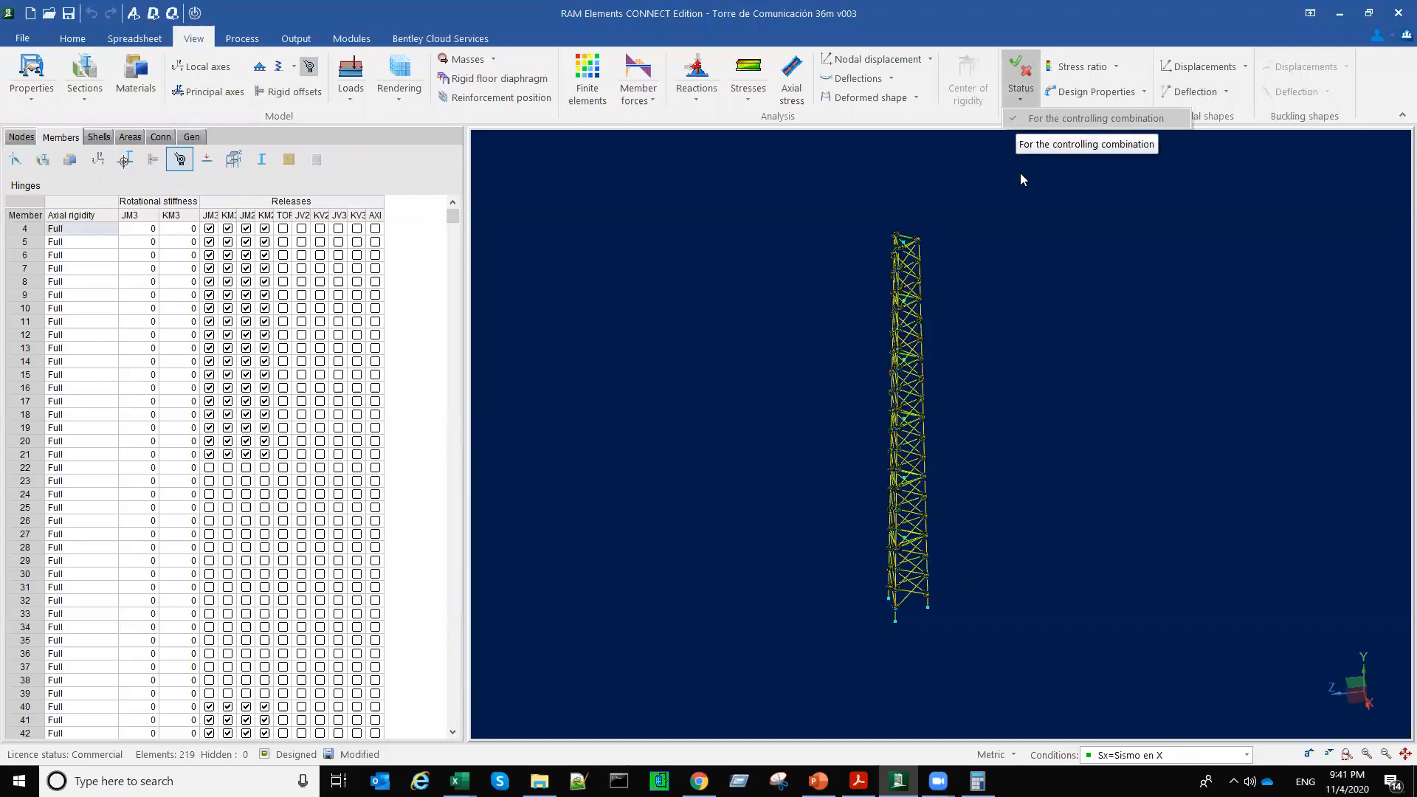
left_click(1023, 76)
left_click(1023, 76)
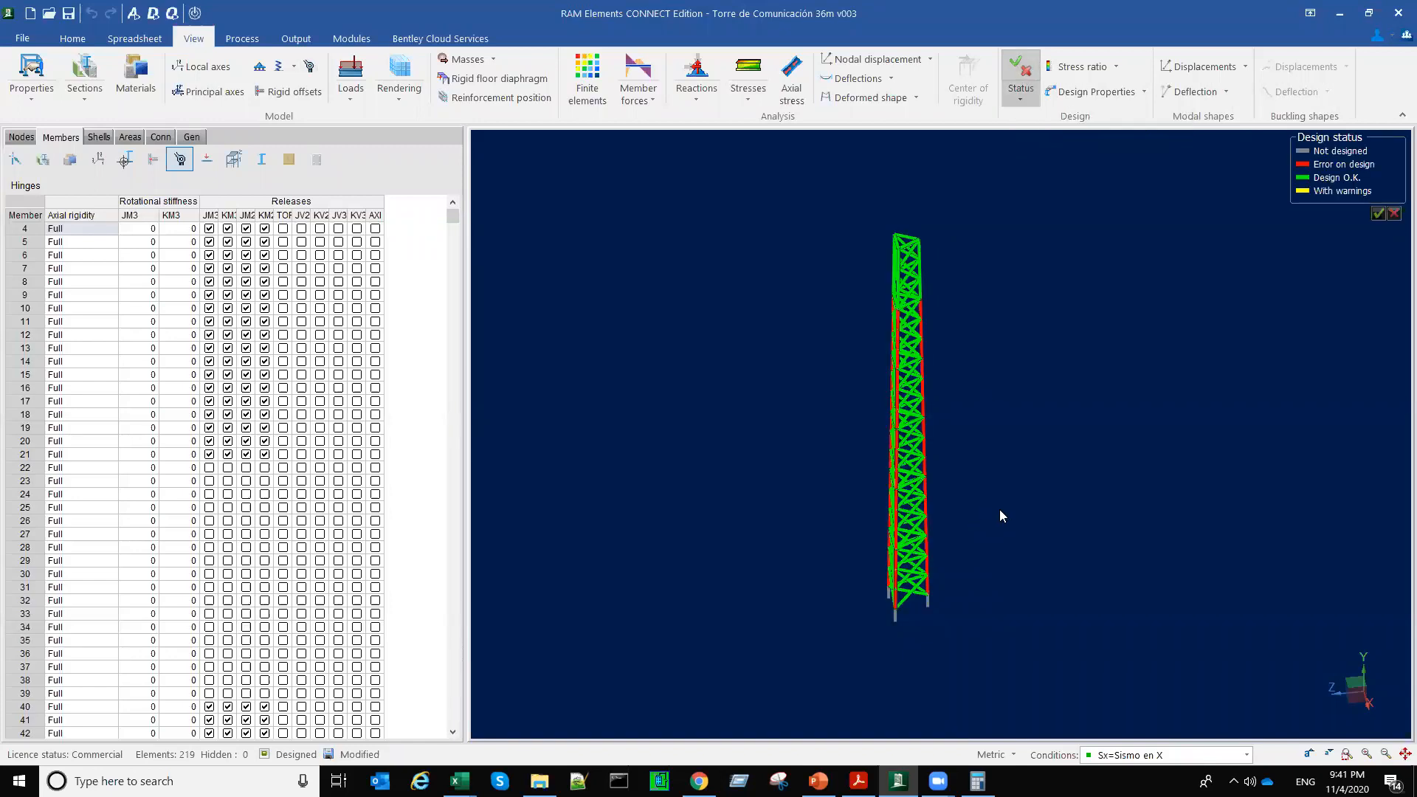
mouse_move(1047, 503)
middle_mouse_down()
mouse_move(1109, 509)
mouse_move(1069, 510)
middle_mouse_up()
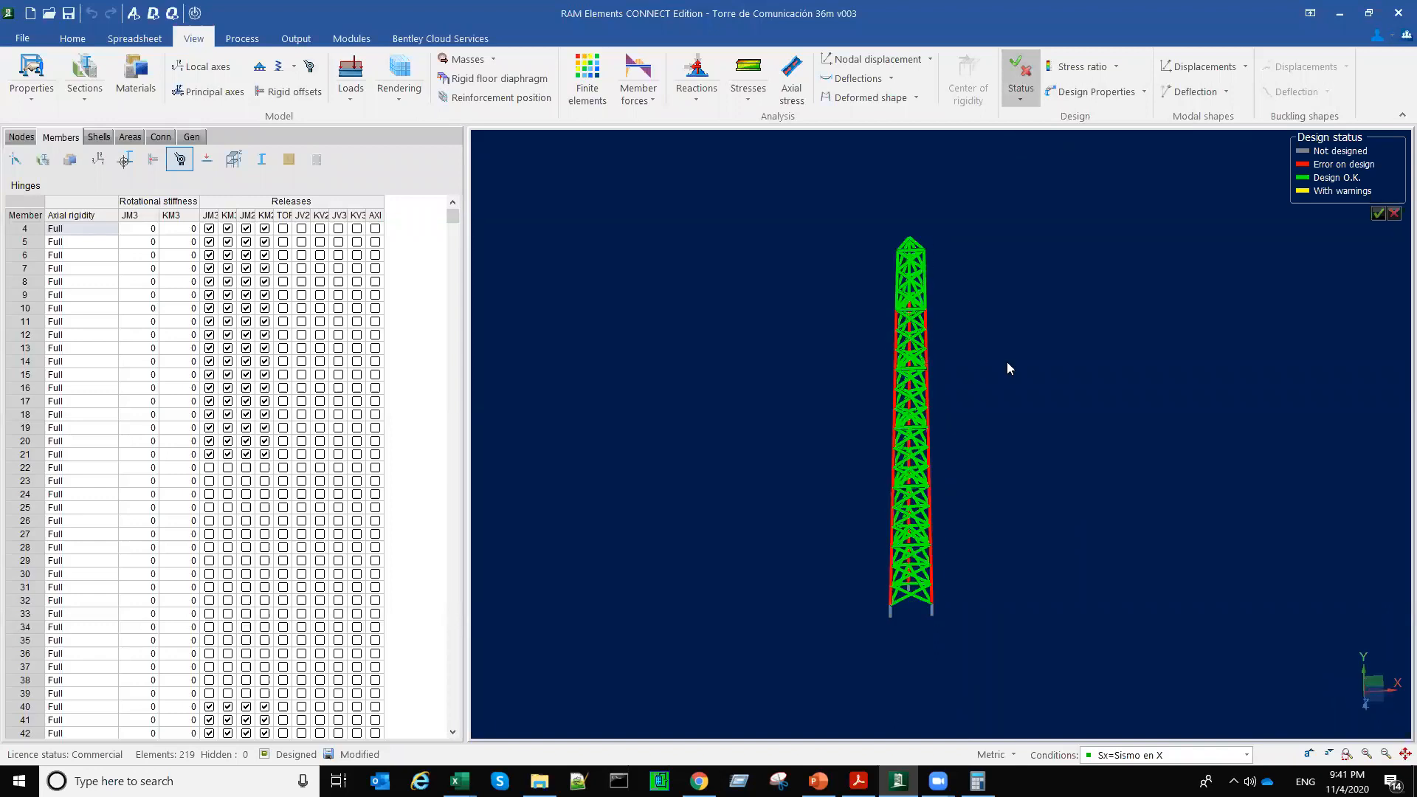
scroll(966, 363, "up", 5)
middle_click_drag(961, 445, 996, 445)
middle_click_drag(990, 389, 803, 614)
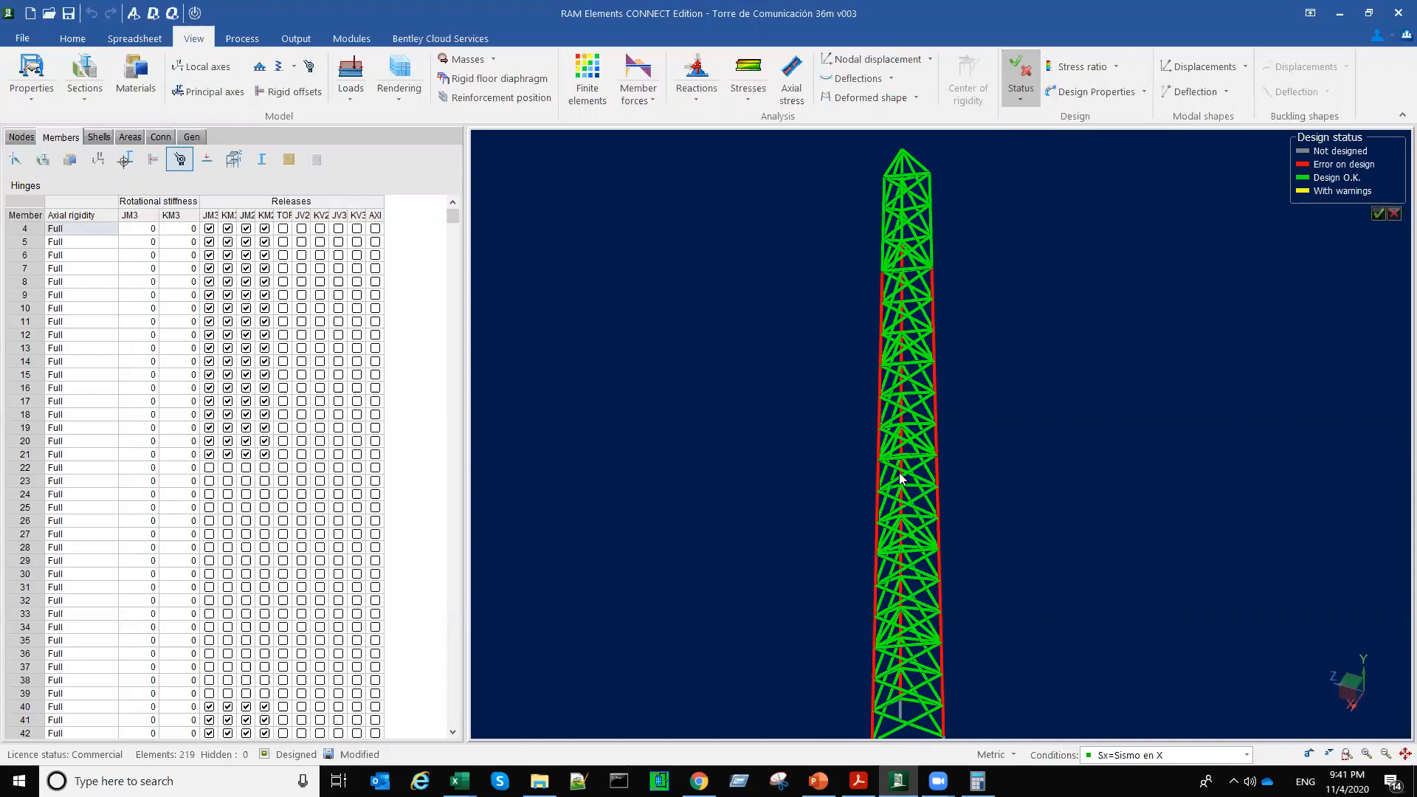
middle_click_drag(900, 479, 882, 657)
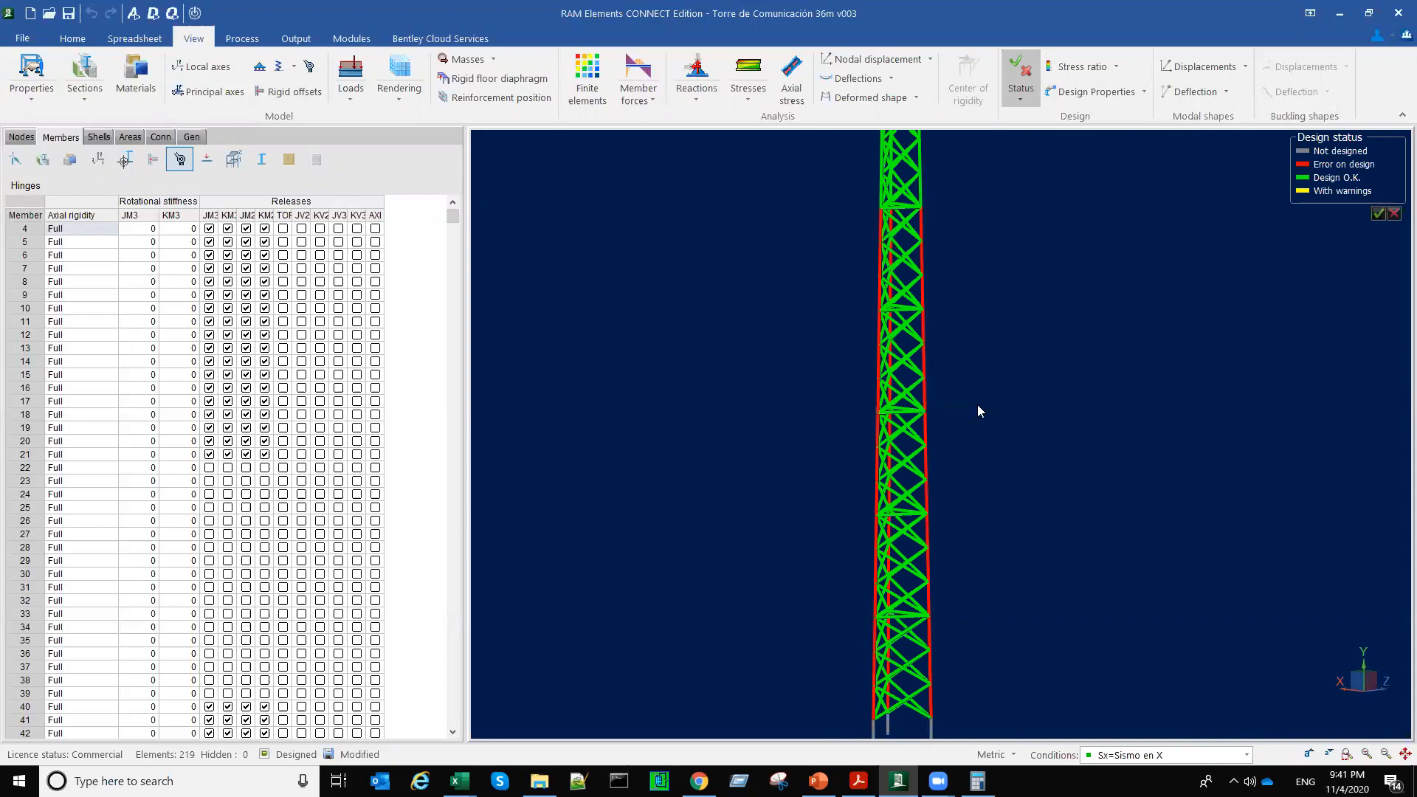
key("Left")
key("Home")
Step: Turn off the controlling combination option for the design status and show the status under D1=1.4CM
left_click(1027, 99)
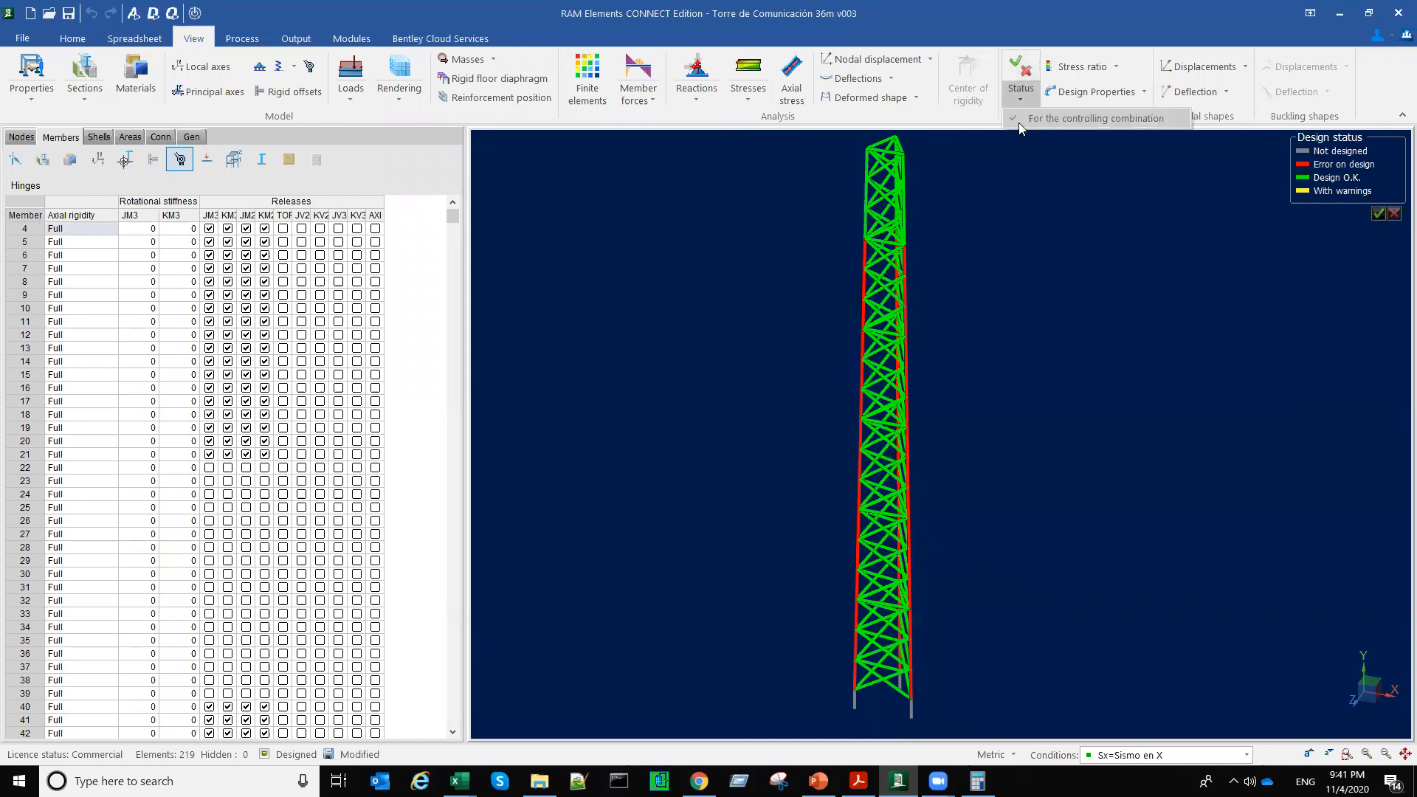
left_click(1014, 118)
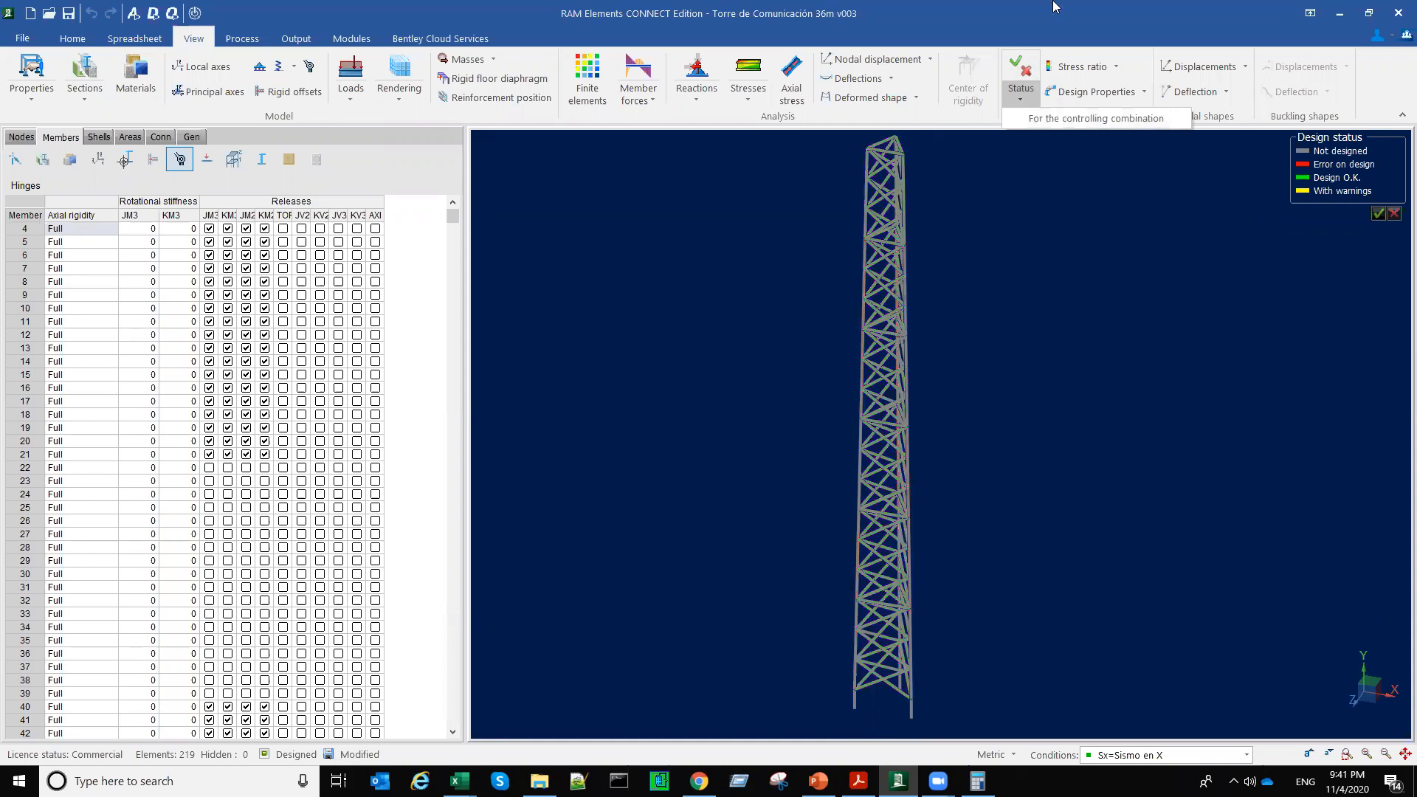
left_click(1115, 332)
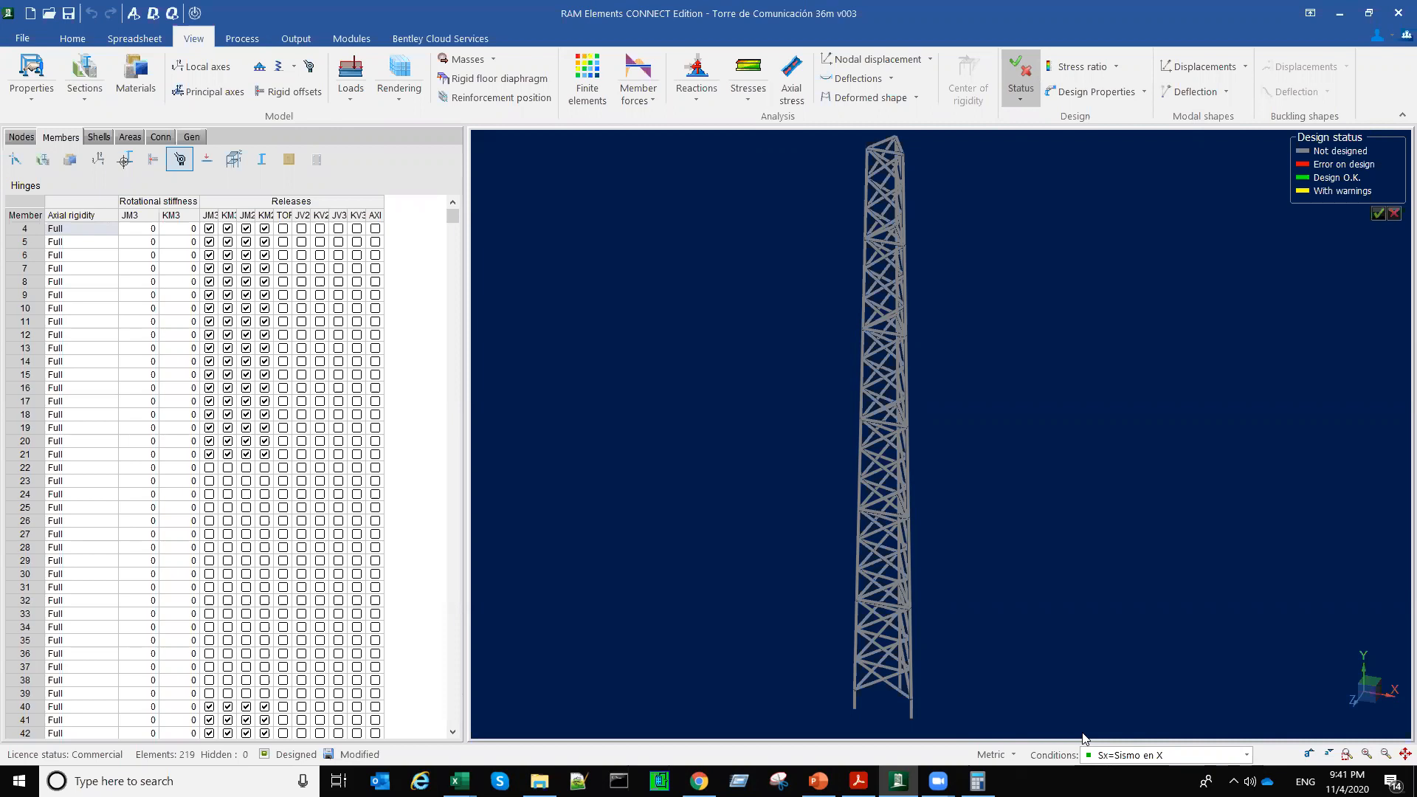
left_click(1247, 755)
left_click(1191, 730)
middle_click_drag(1020, 630, 989, 624)
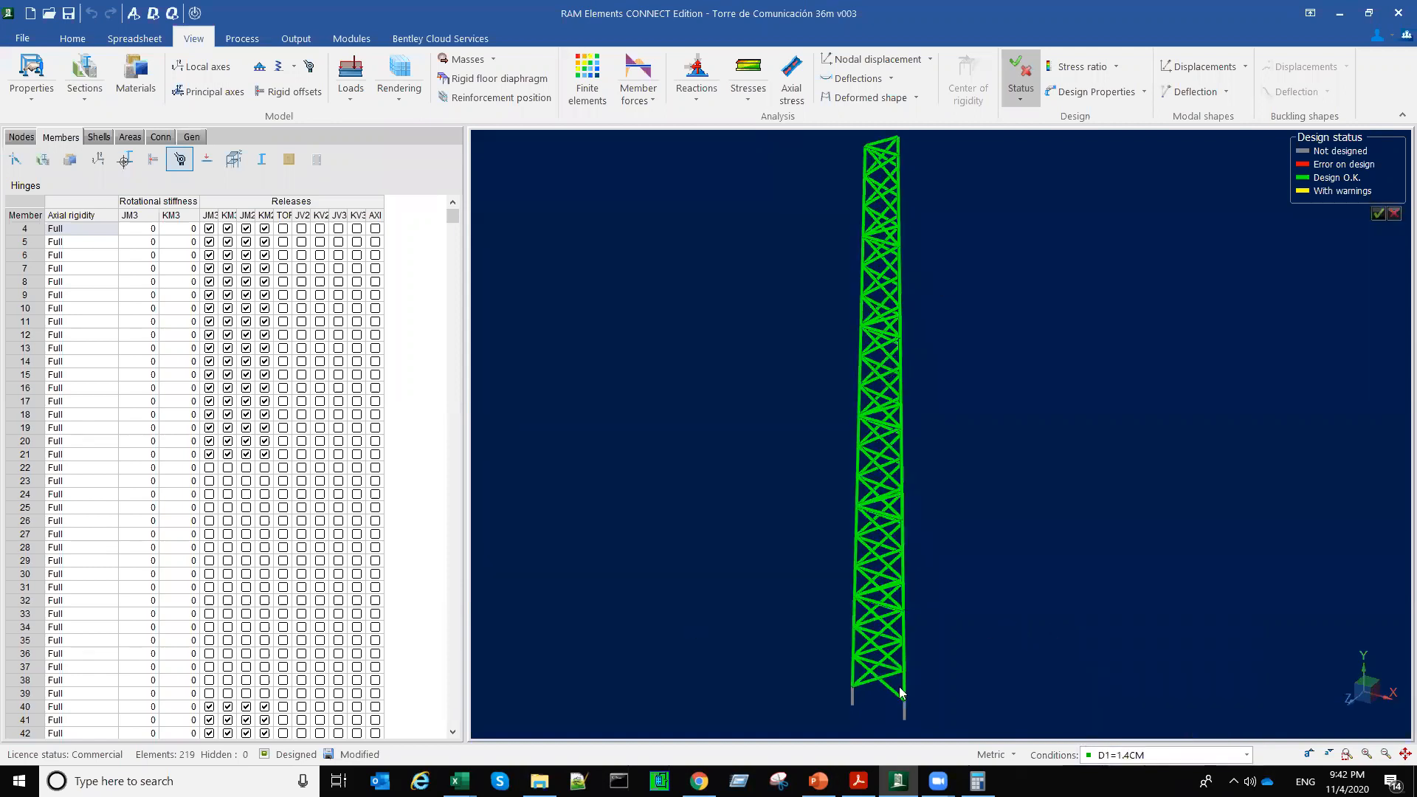
middle_click_drag(902, 691, 883, 690)
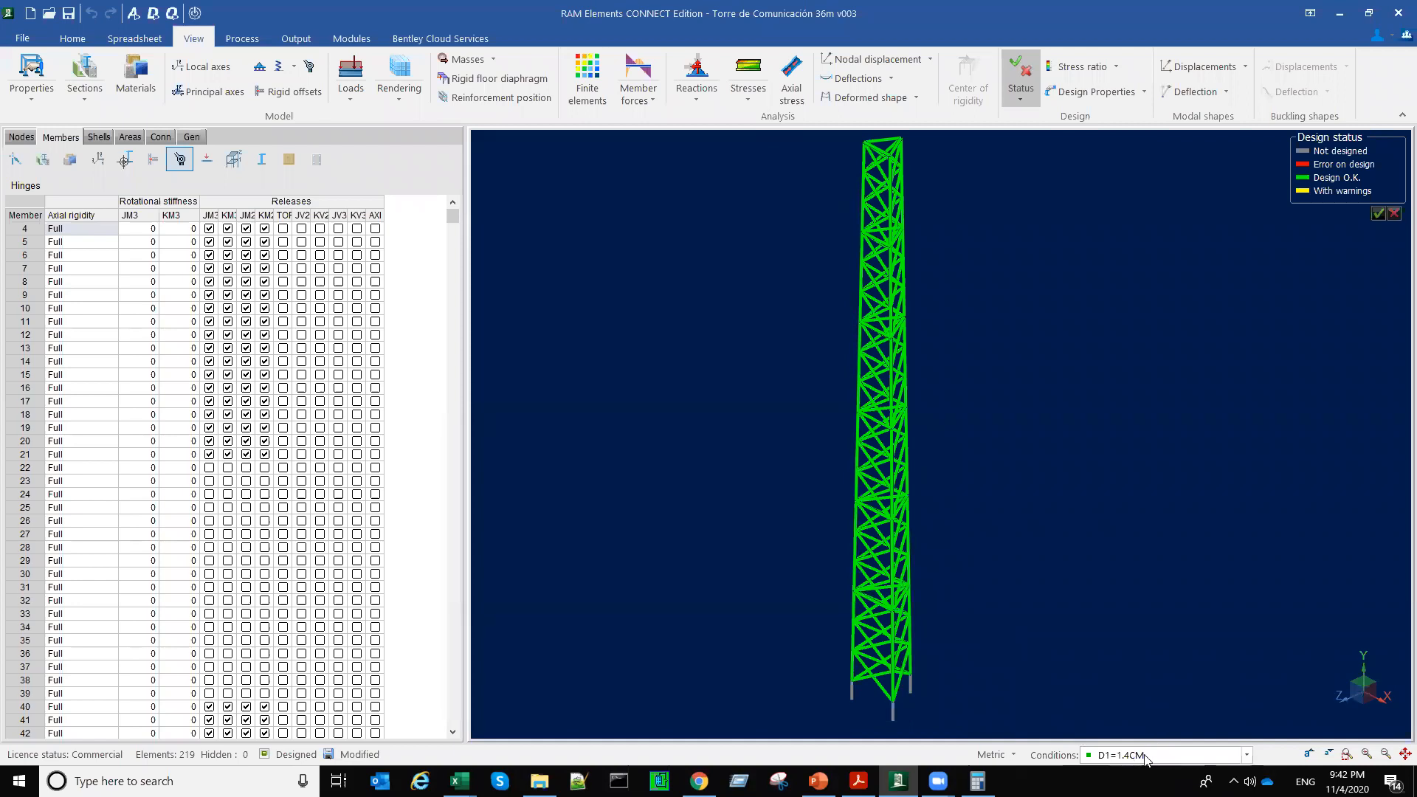
Step: Show the tower's design status under D2=1.2CM+1.6CV and D3=1.2CM+0.8Vx
left_click(1247, 754)
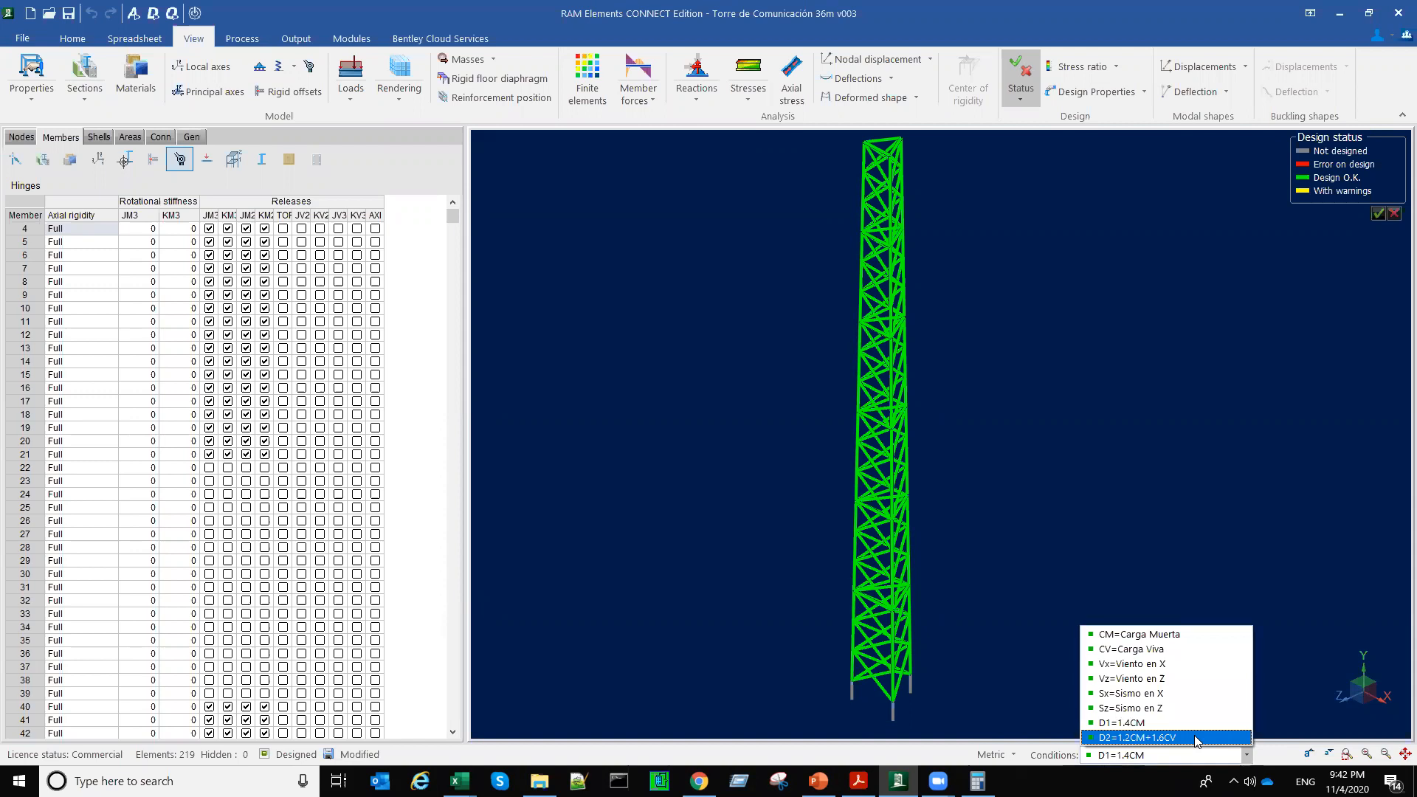
left_click(1196, 738)
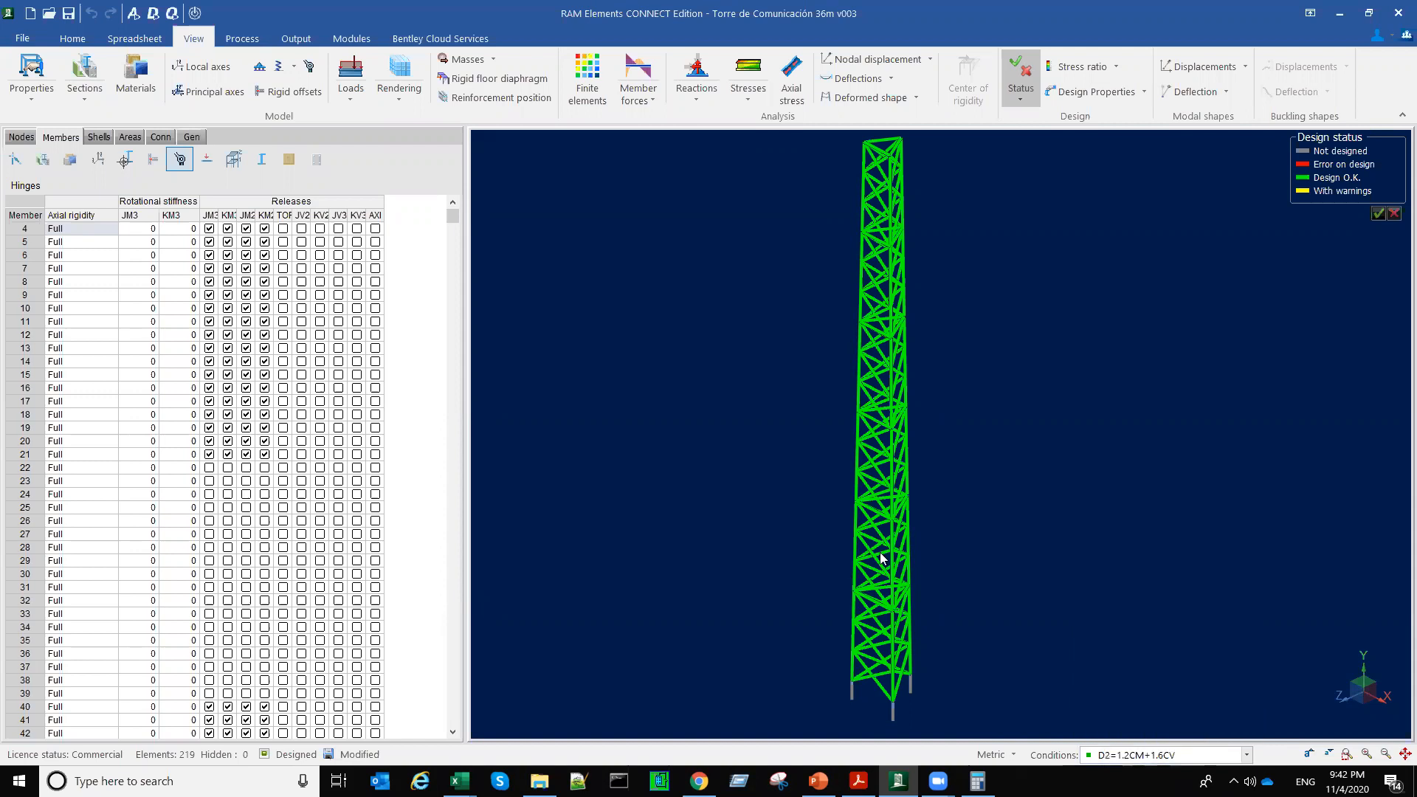
left_click(1247, 758)
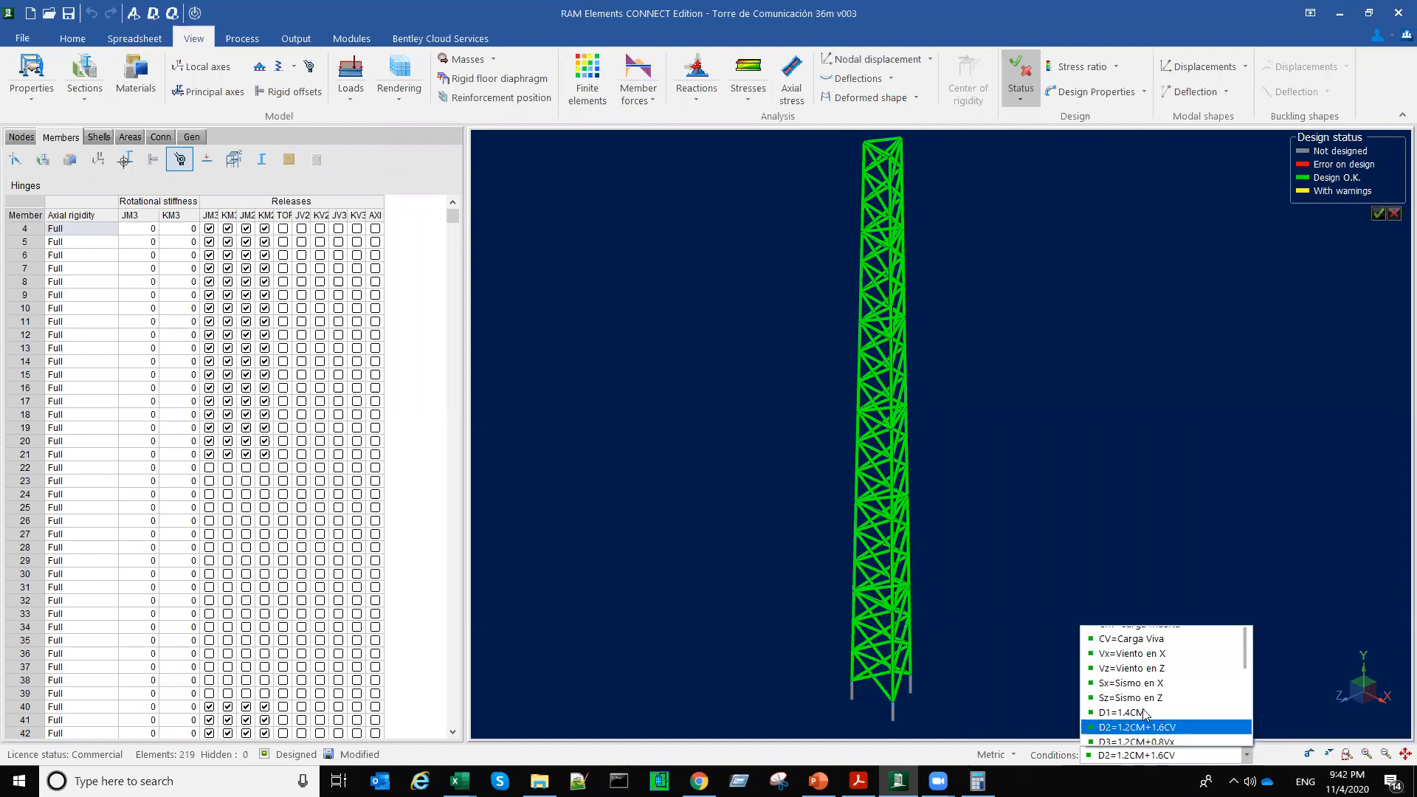
scroll(1145, 713, "down", 1)
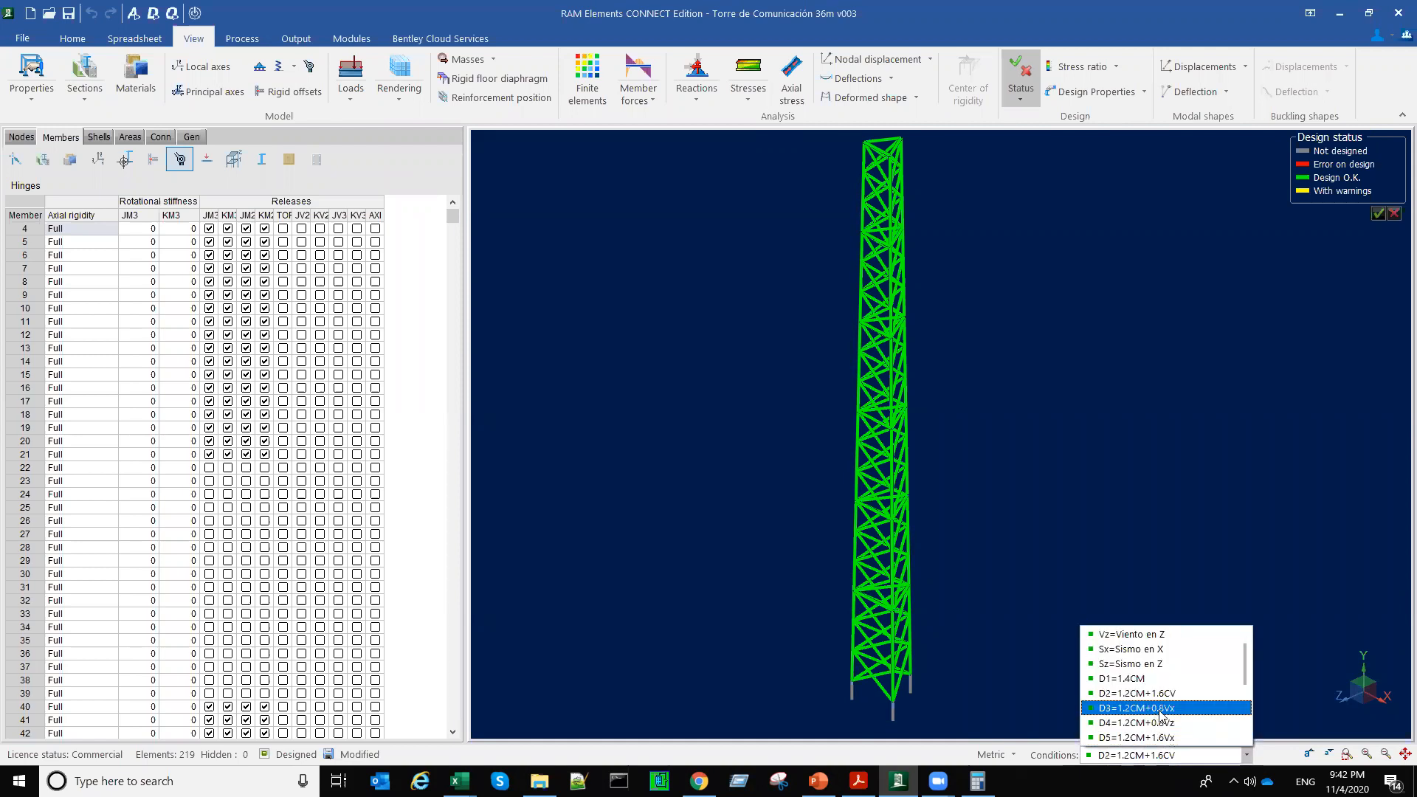
left_click(1159, 709)
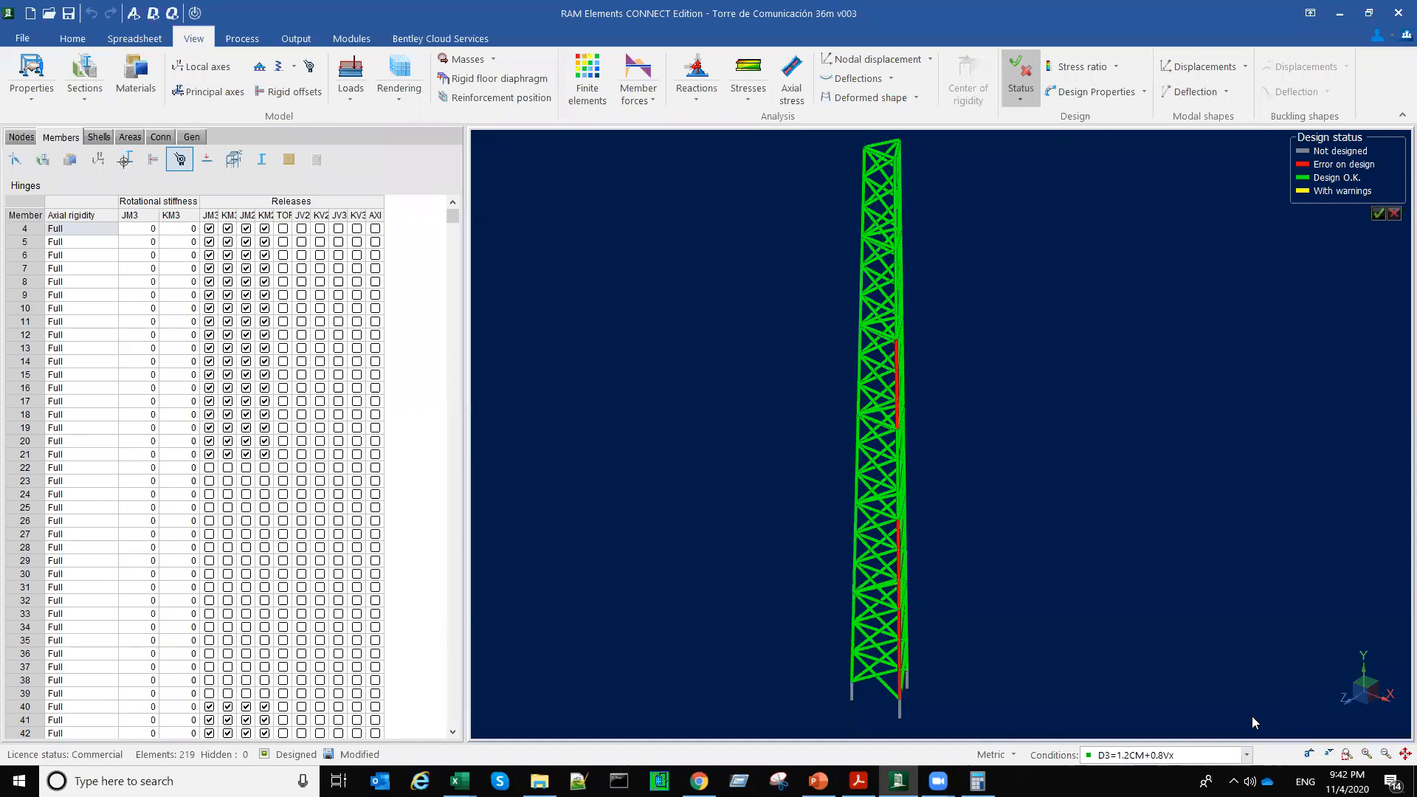
Step: Go through the members' design status under the remaining load combinations up to D10=1.2CM+Sz
left_click(1248, 756)
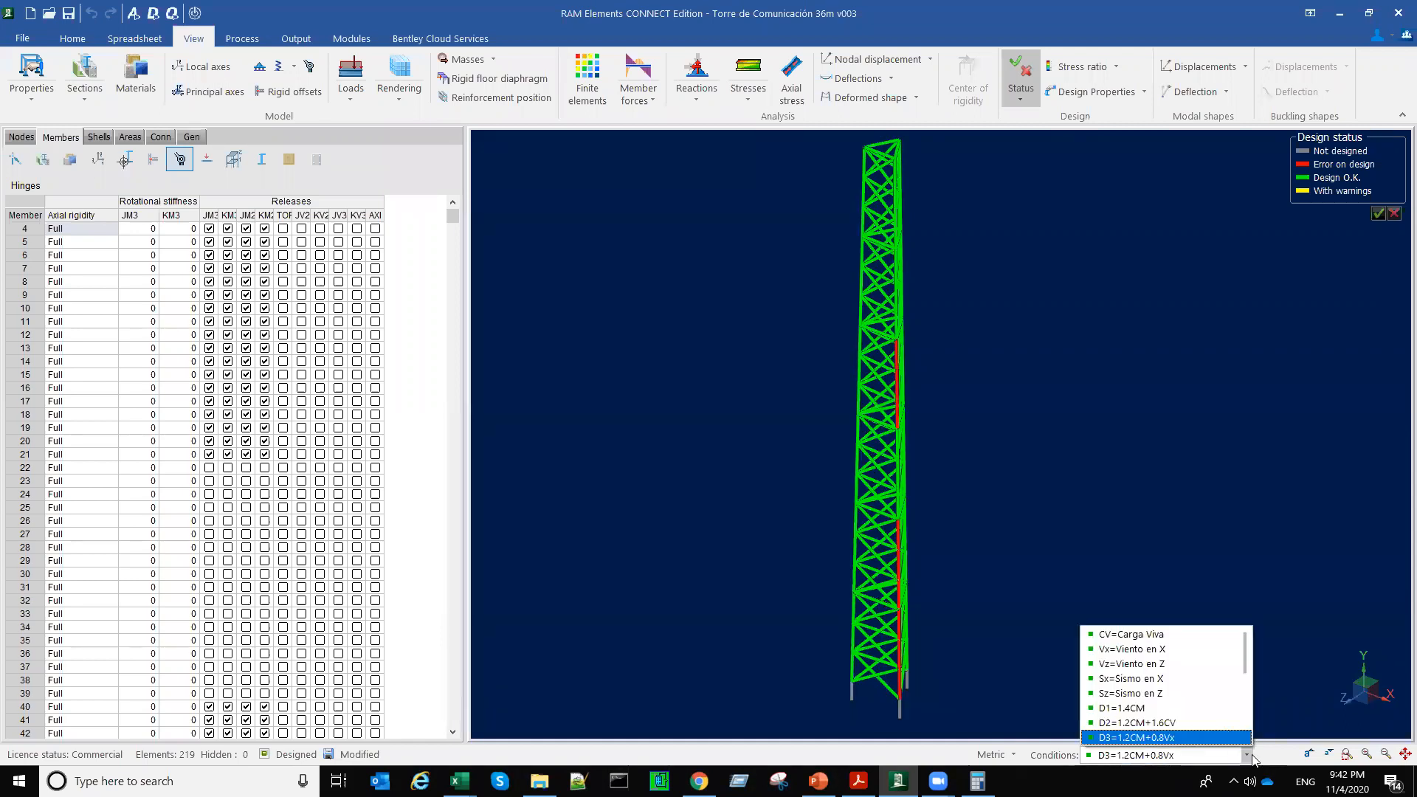
left_click(1249, 757)
left_click(1247, 757)
left_click(1247, 758)
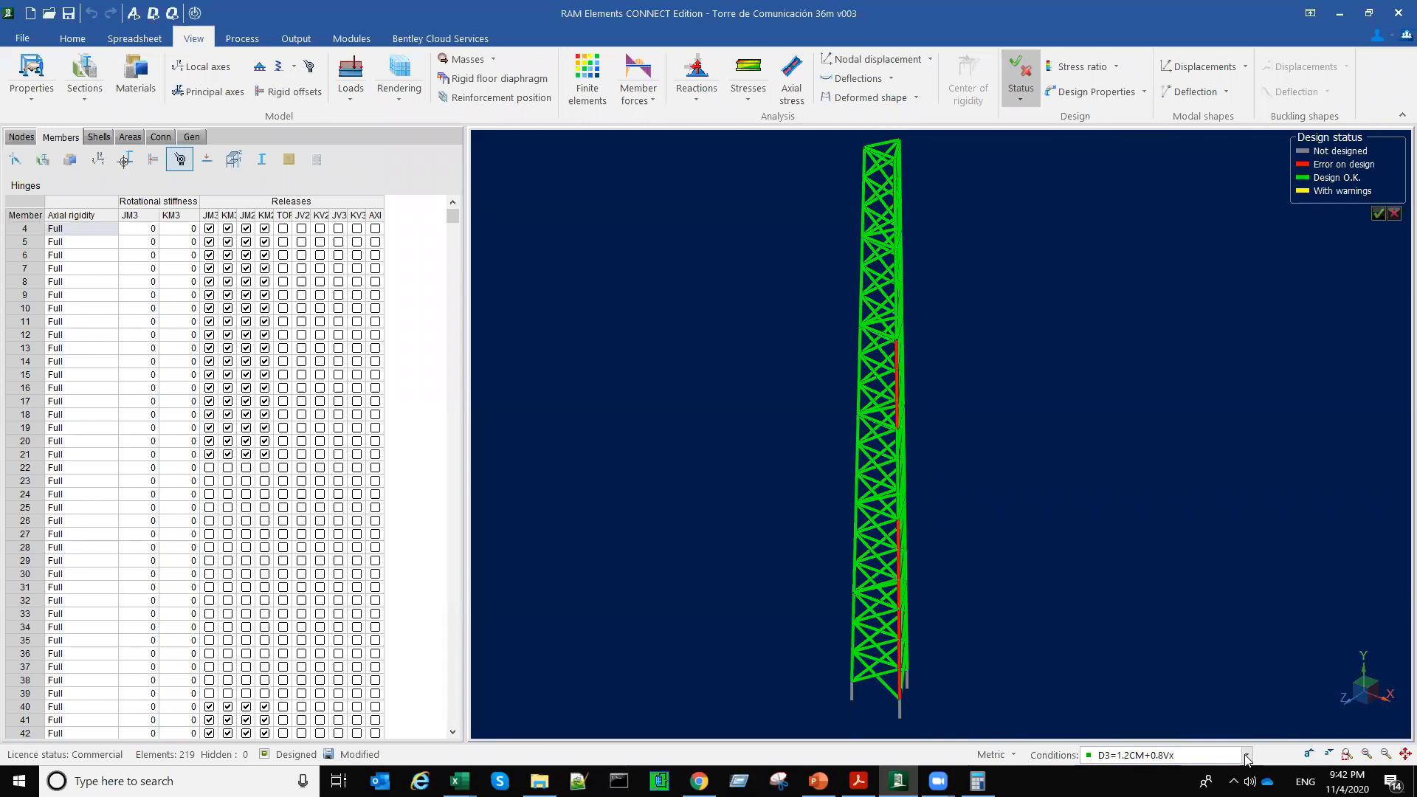
scroll(1247, 757, "up", 1)
scroll(1246, 758, "up", 1)
scroll(1247, 757, "down", 1)
scroll(1247, 758, "down", 1)
scroll(1246, 757, "down", 1)
scroll(1246, 757, "down", 1)
scroll(1246, 758, "down", 1)
scroll(1247, 757, "down", 2)
scroll(1247, 757, "down", 2)
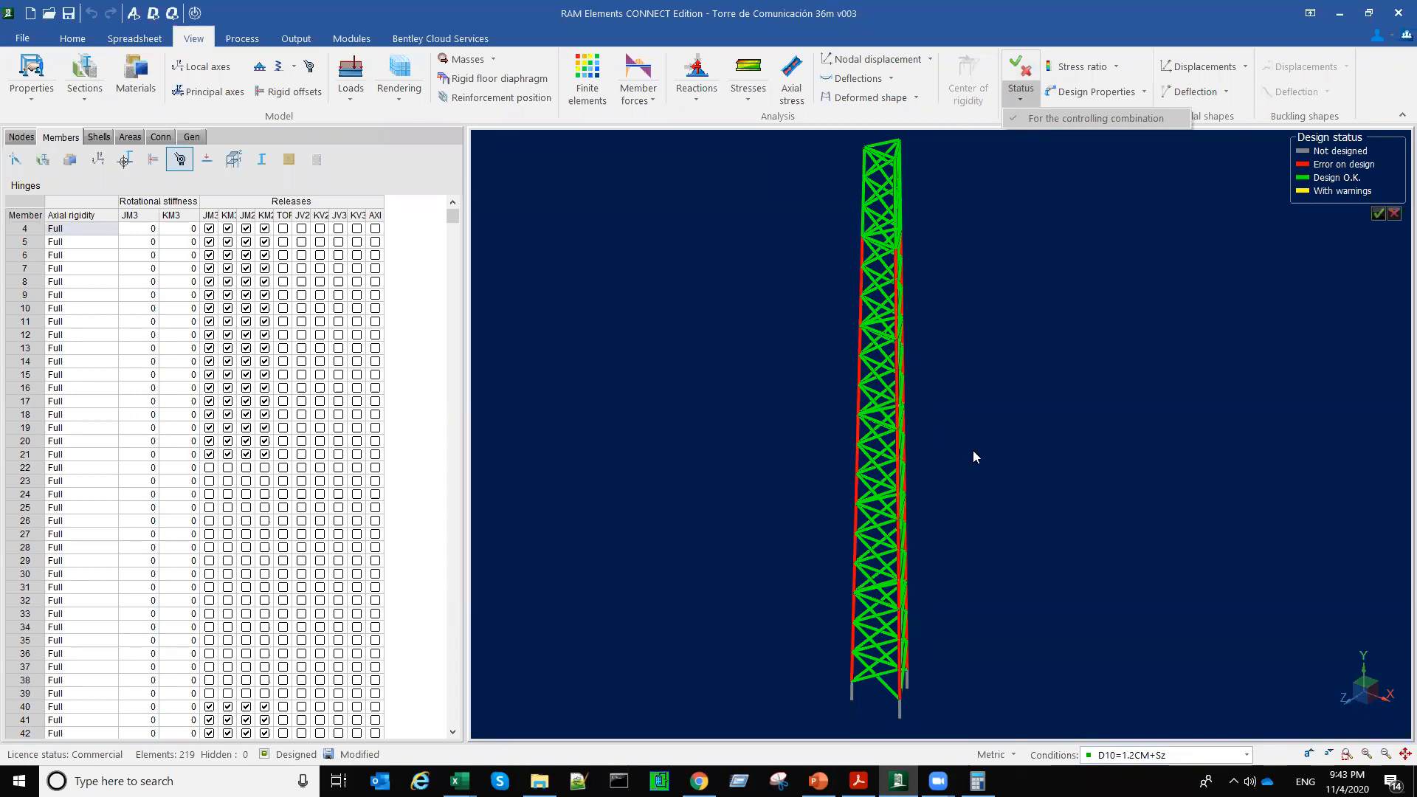
Step: Turn the controlling combination option back on for the design status and select D5=1.2CM+1.6Vx as the load condition
left_click(1031, 101)
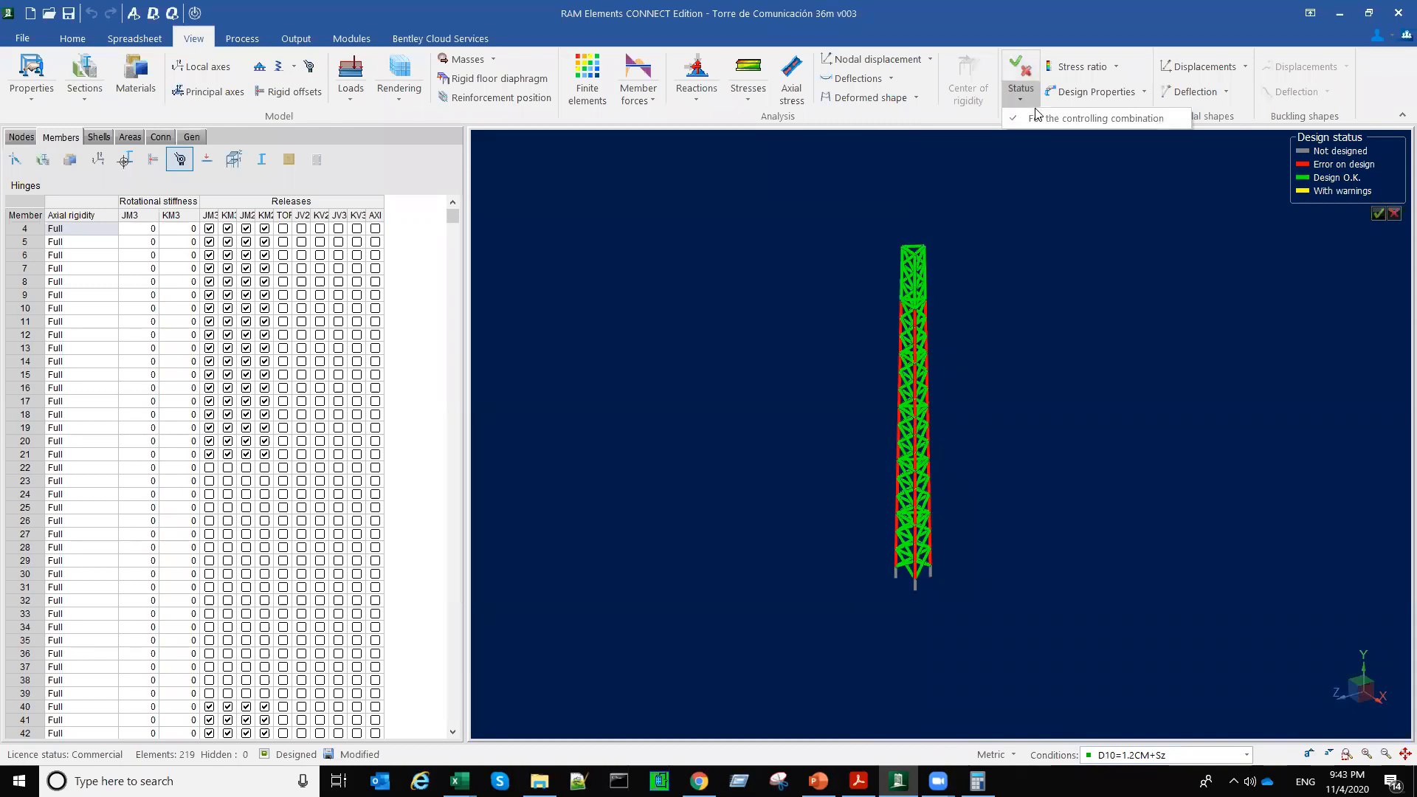
left_click(1248, 755)
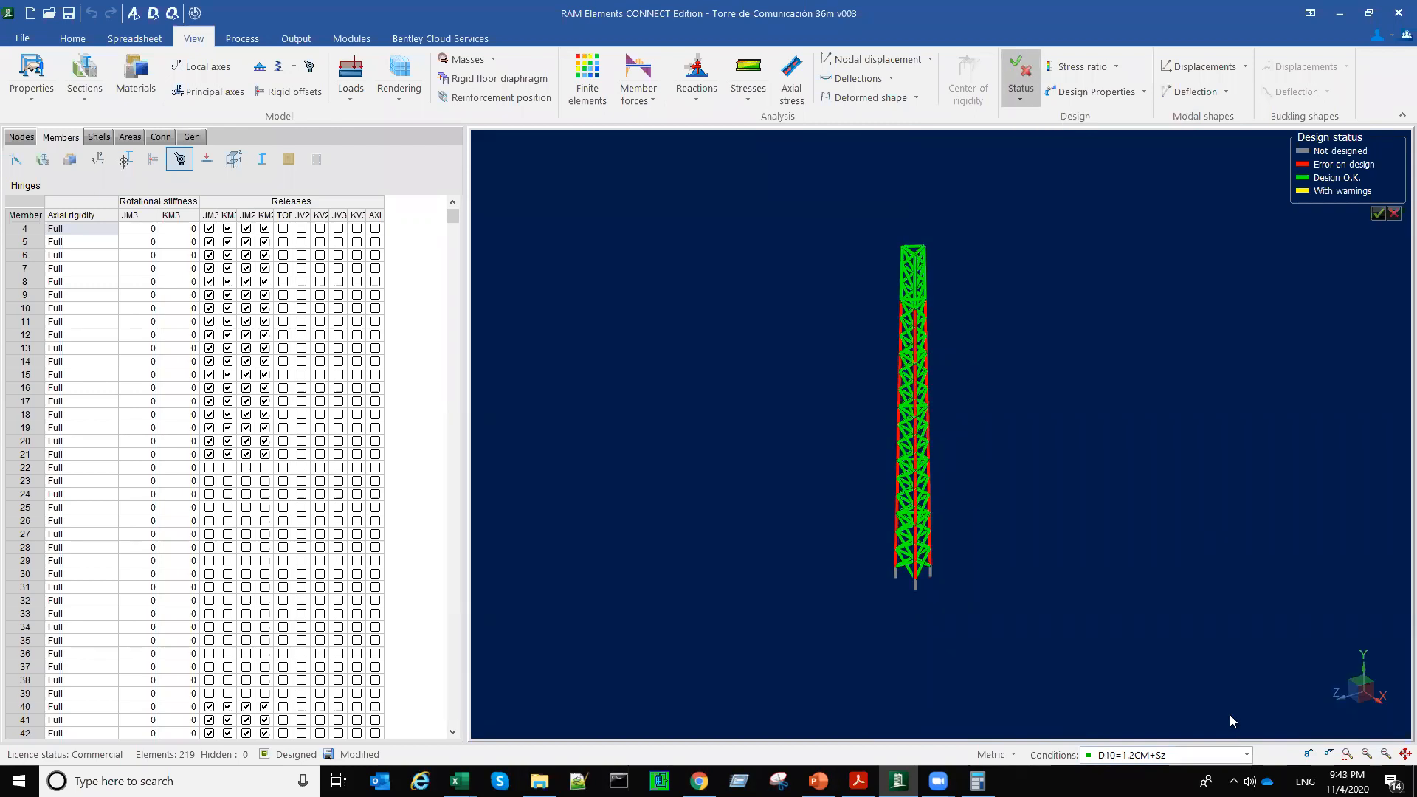
left_click(1247, 755)
left_click(1218, 723)
left_click(1247, 755)
left_click_drag(956, 615, 906, 614)
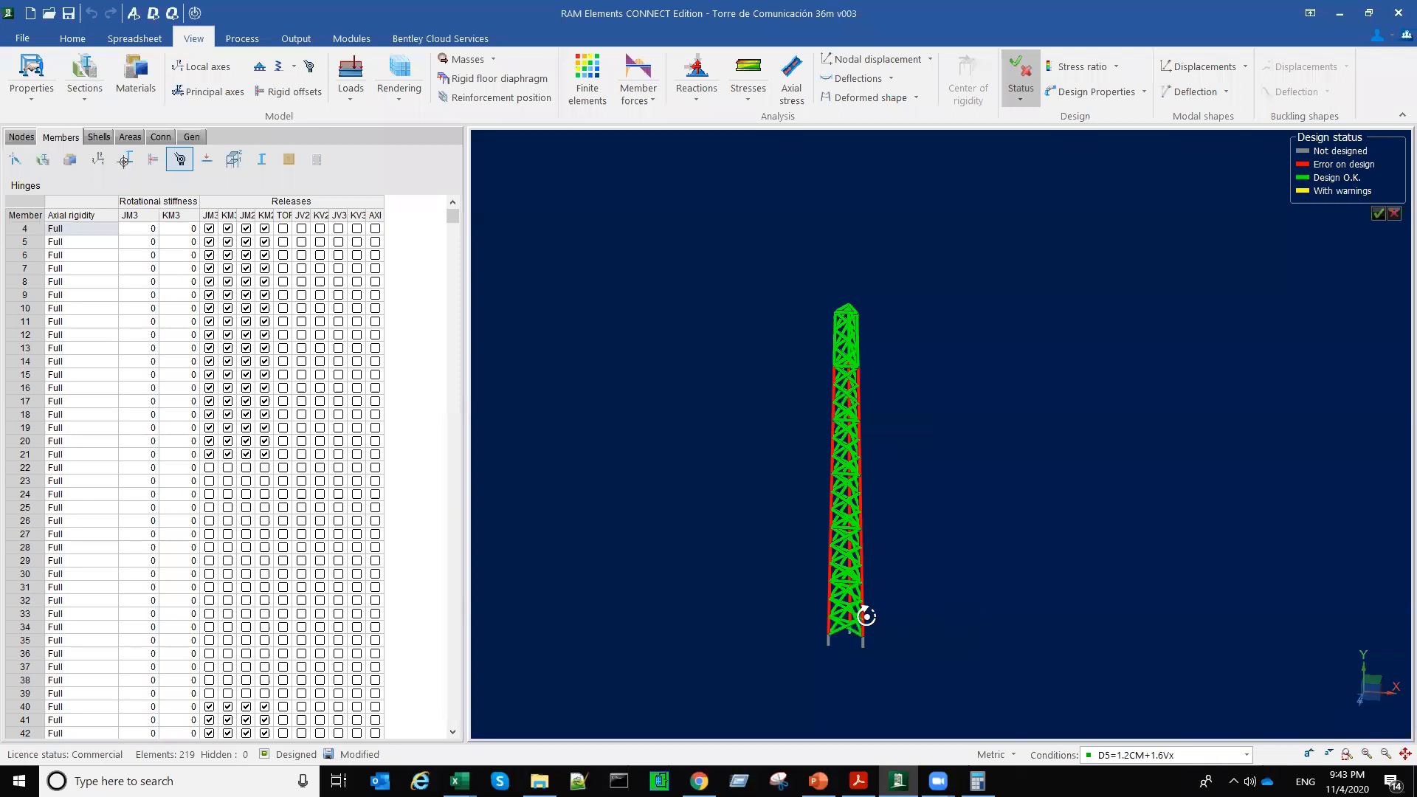
left_click_drag(866, 615, 765, 563)
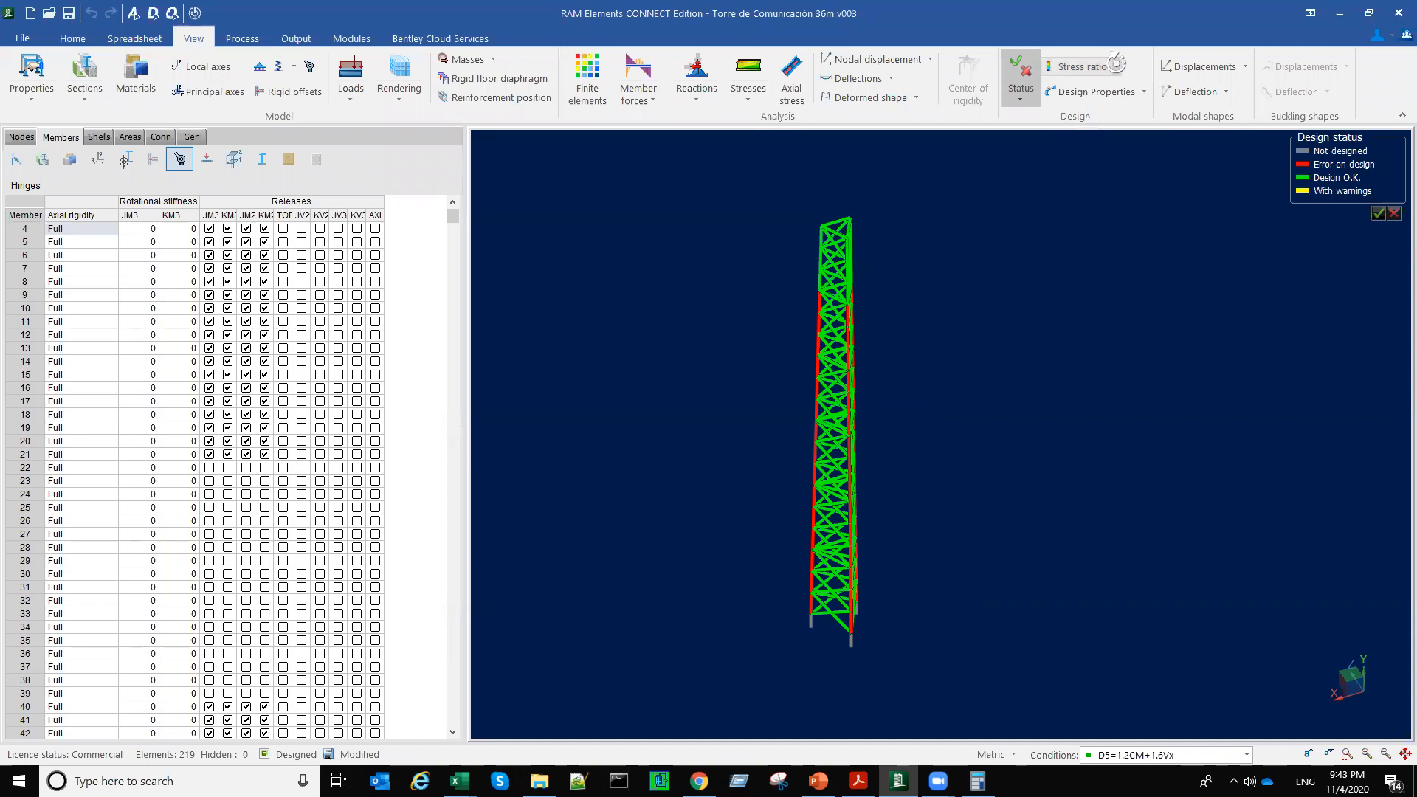
Step: Display the members' maximum stress ratio for D5=1.2CM+1.6Vx and compare it with D1=1.4CM
left_click(1116, 64)
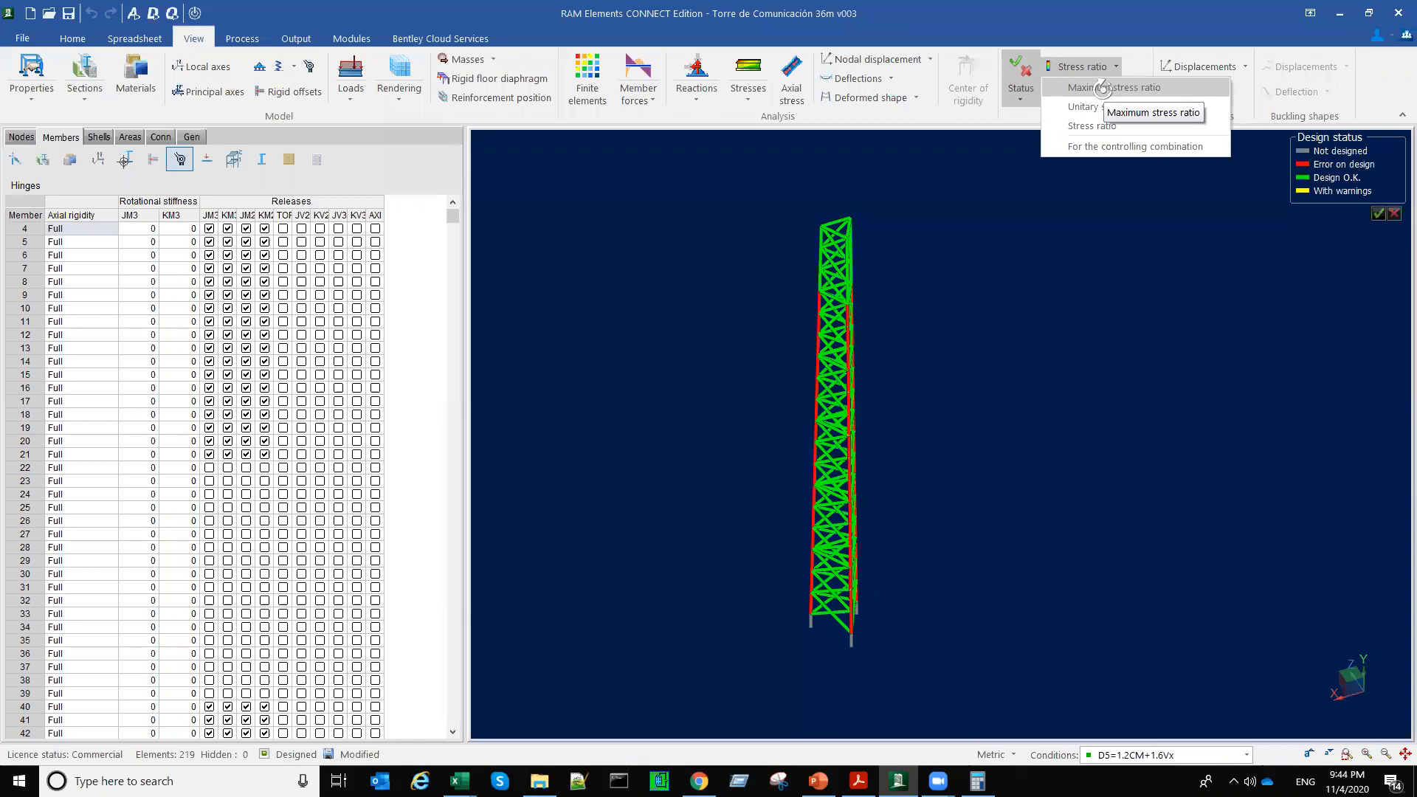
left_click(1246, 755)
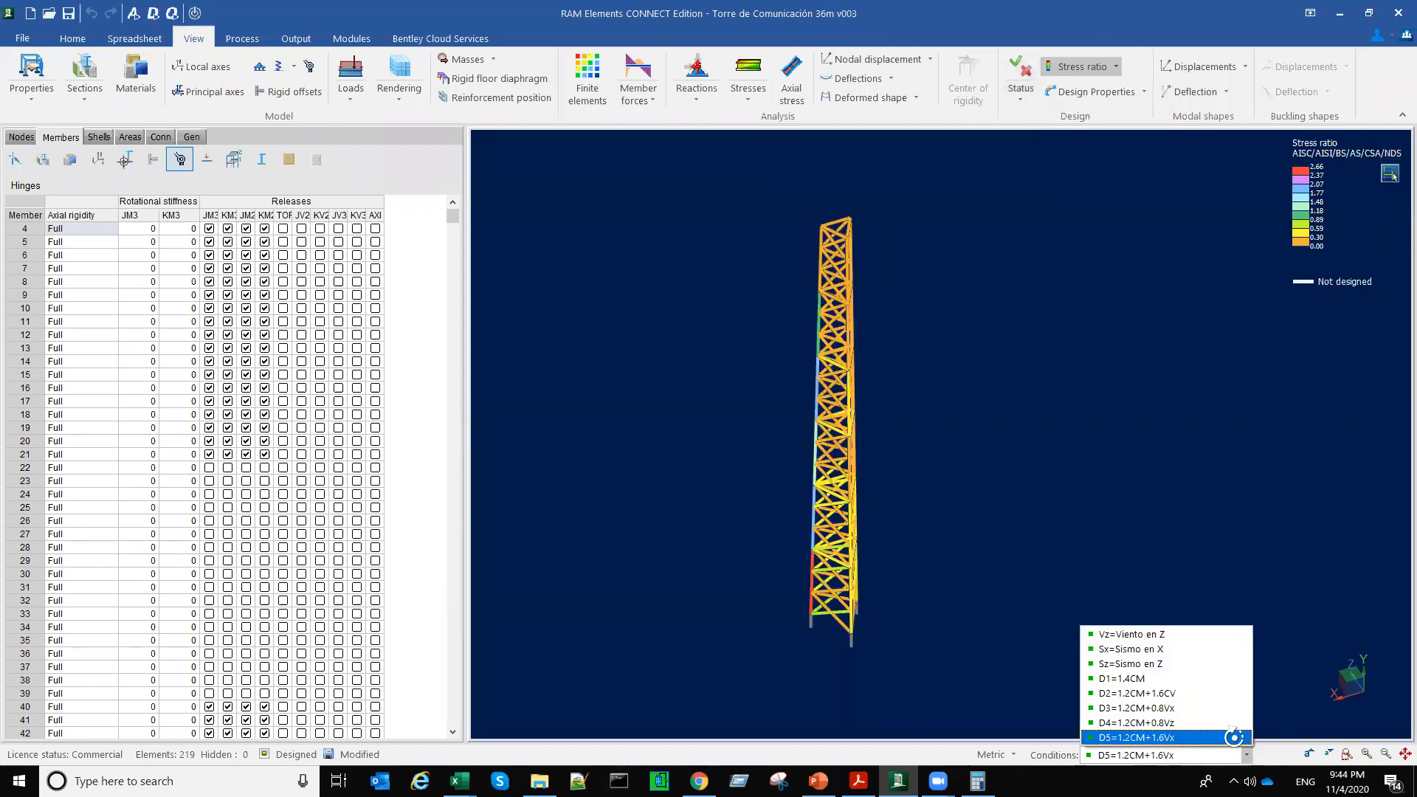
left_click(1231, 723)
left_click(1242, 751)
left_click(1228, 722)
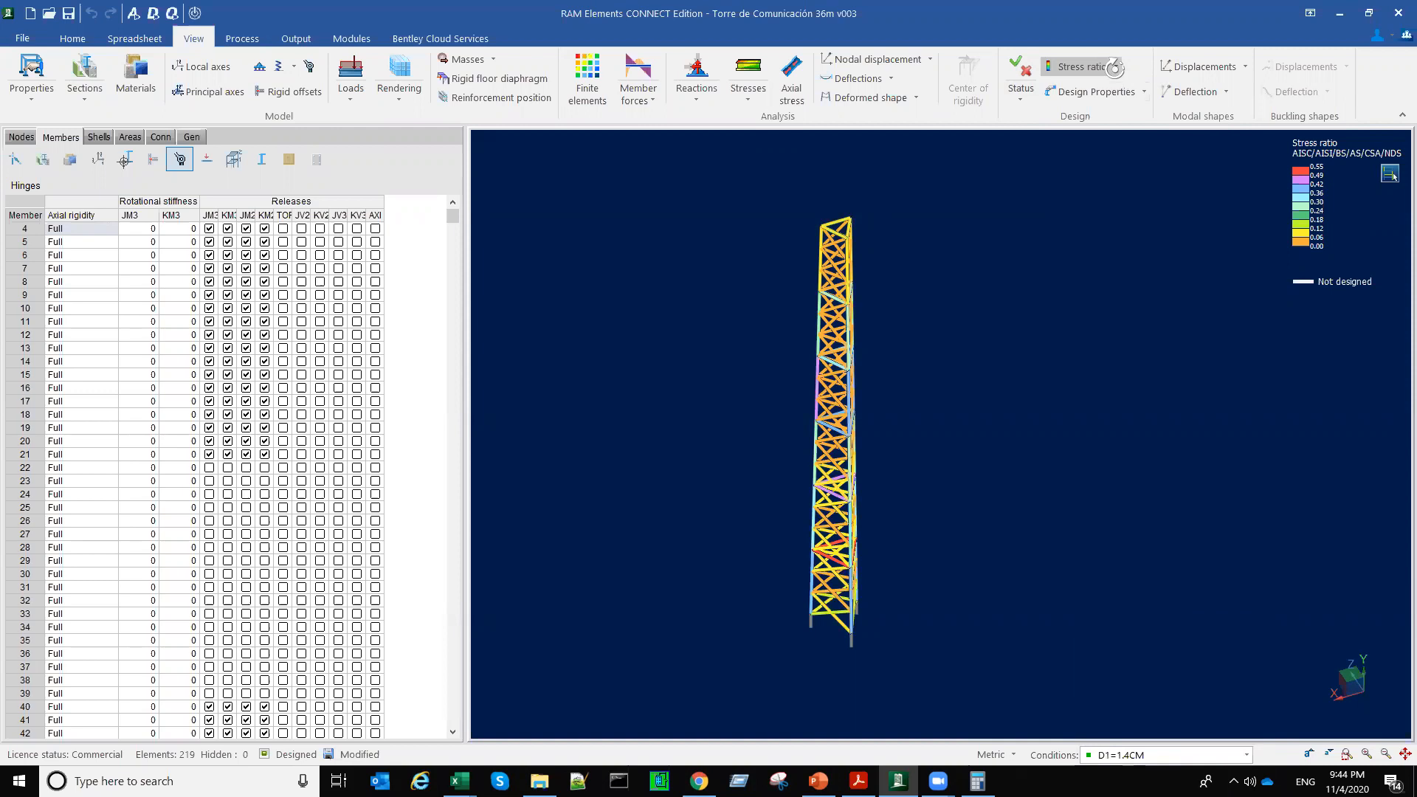
Step: Show the stress ratio for the controlling combination and examine the leg members near the tower's base
left_click(1116, 66)
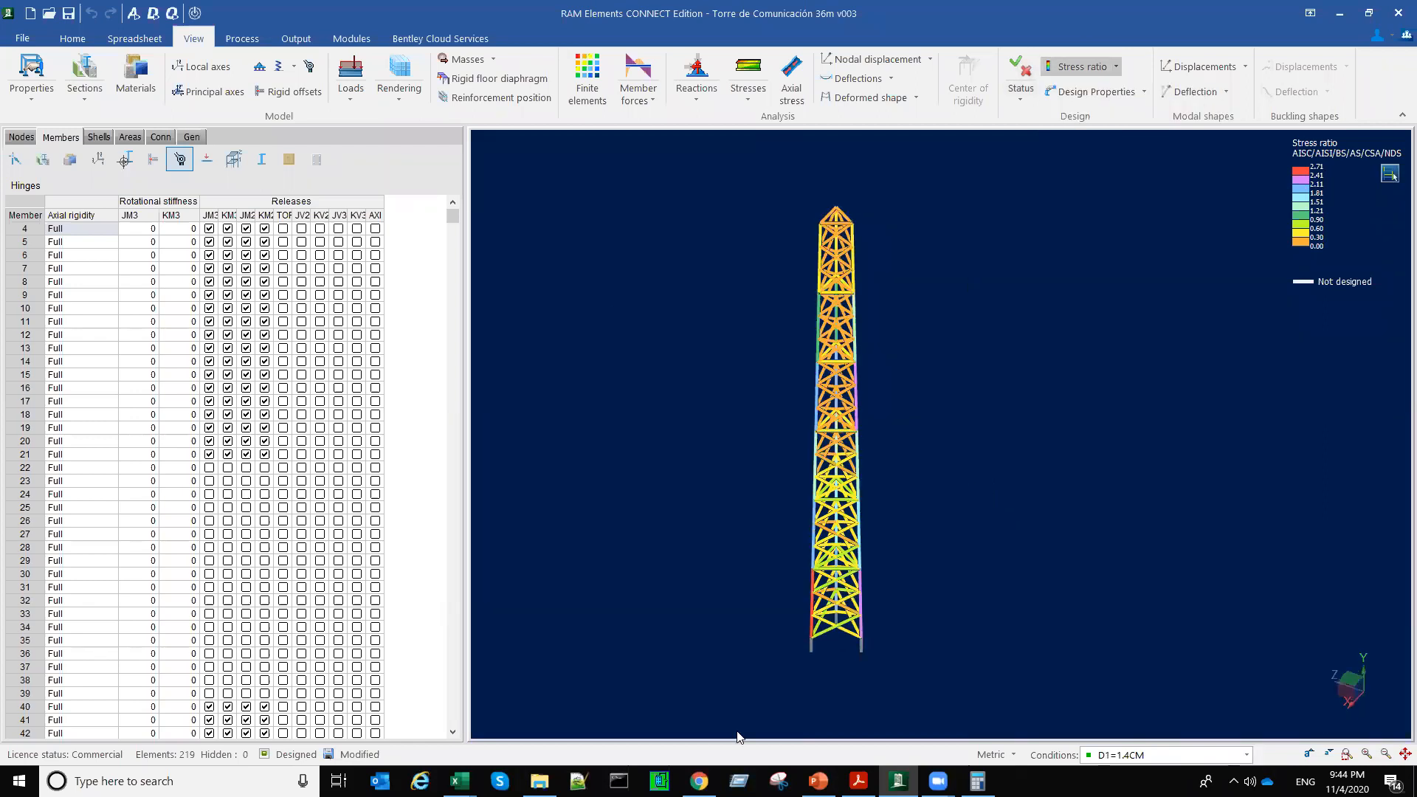
left_click_drag(740, 737, 893, 736)
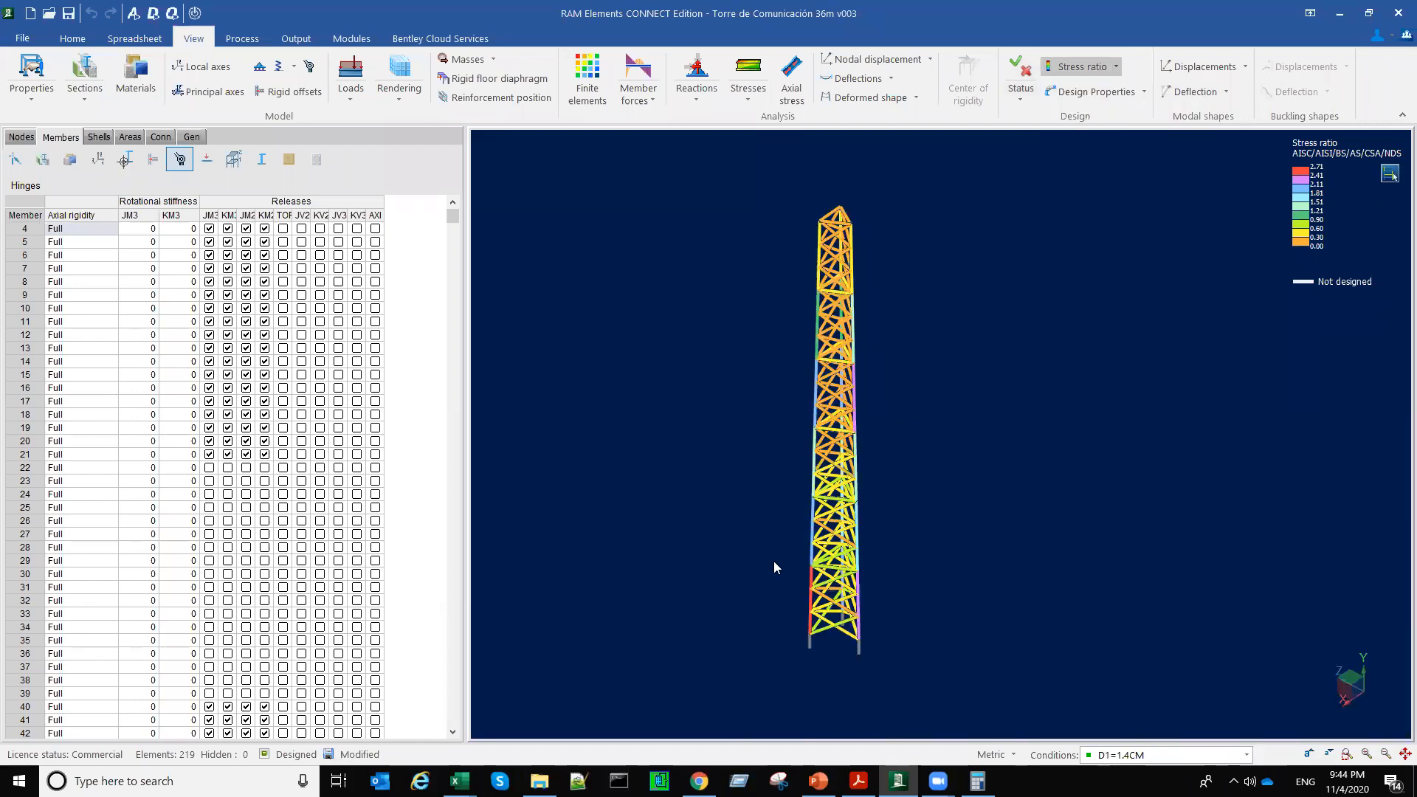
scroll(773, 561, "up", 2)
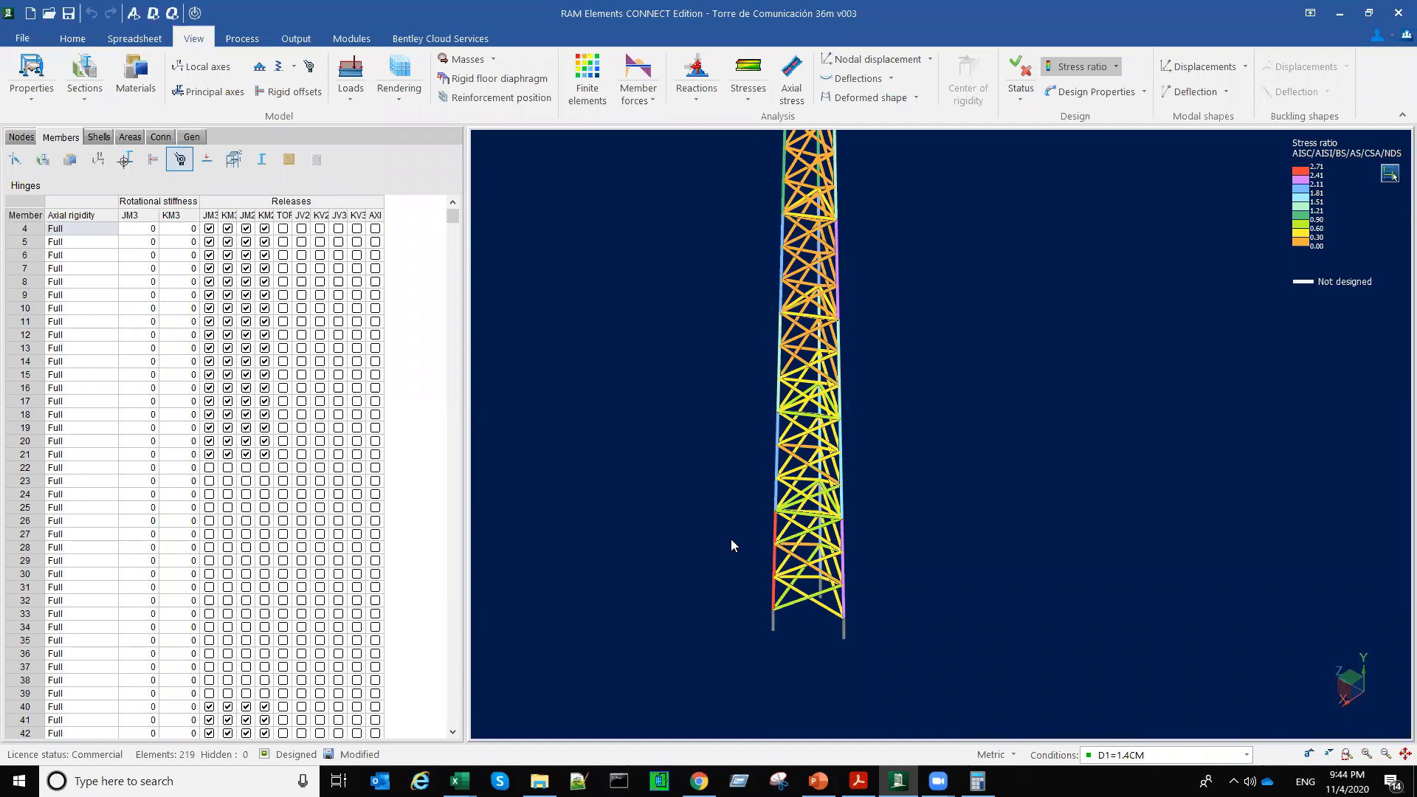
middle_click_drag(908, 596, 908, 592)
scroll(907, 596, "down", 2)
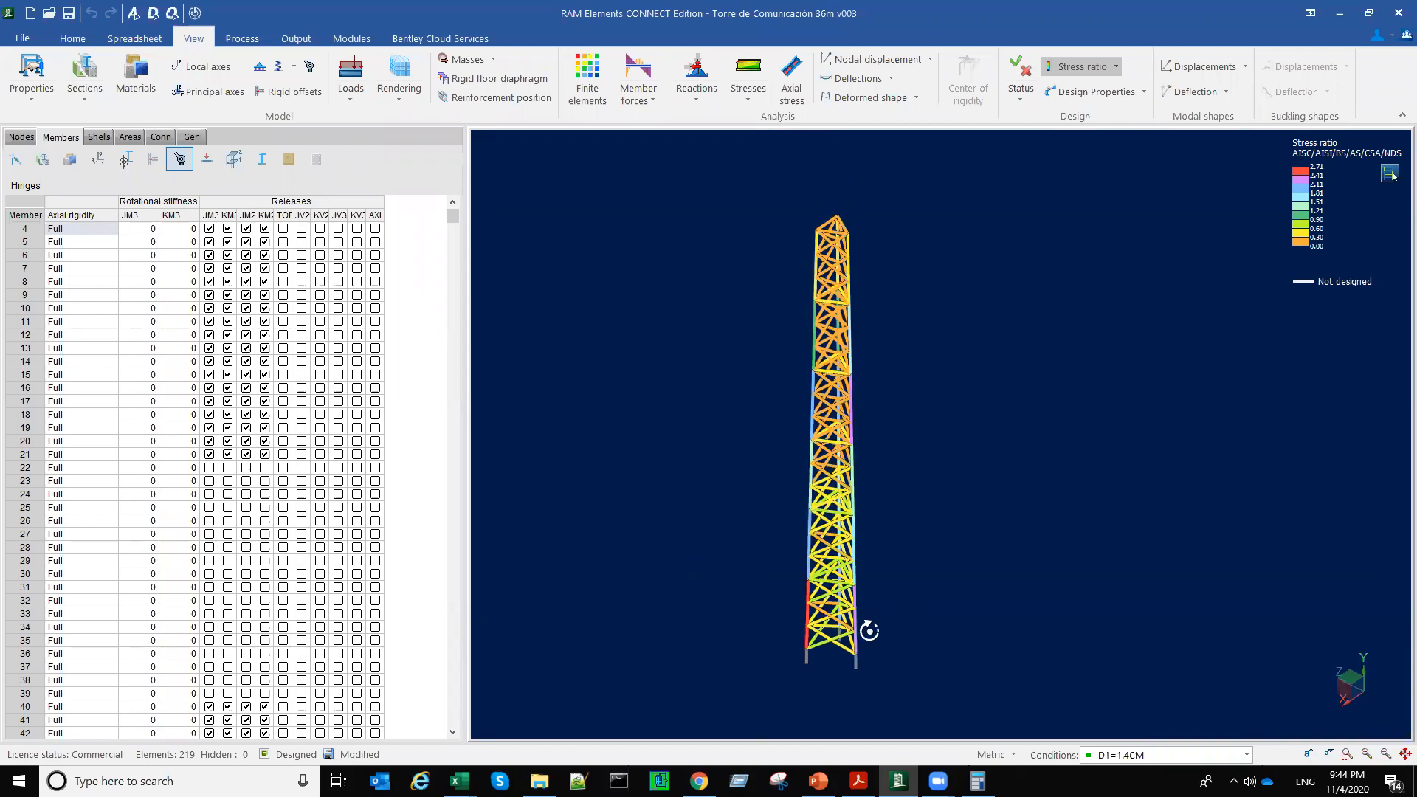
scroll(881, 609, "up", 3)
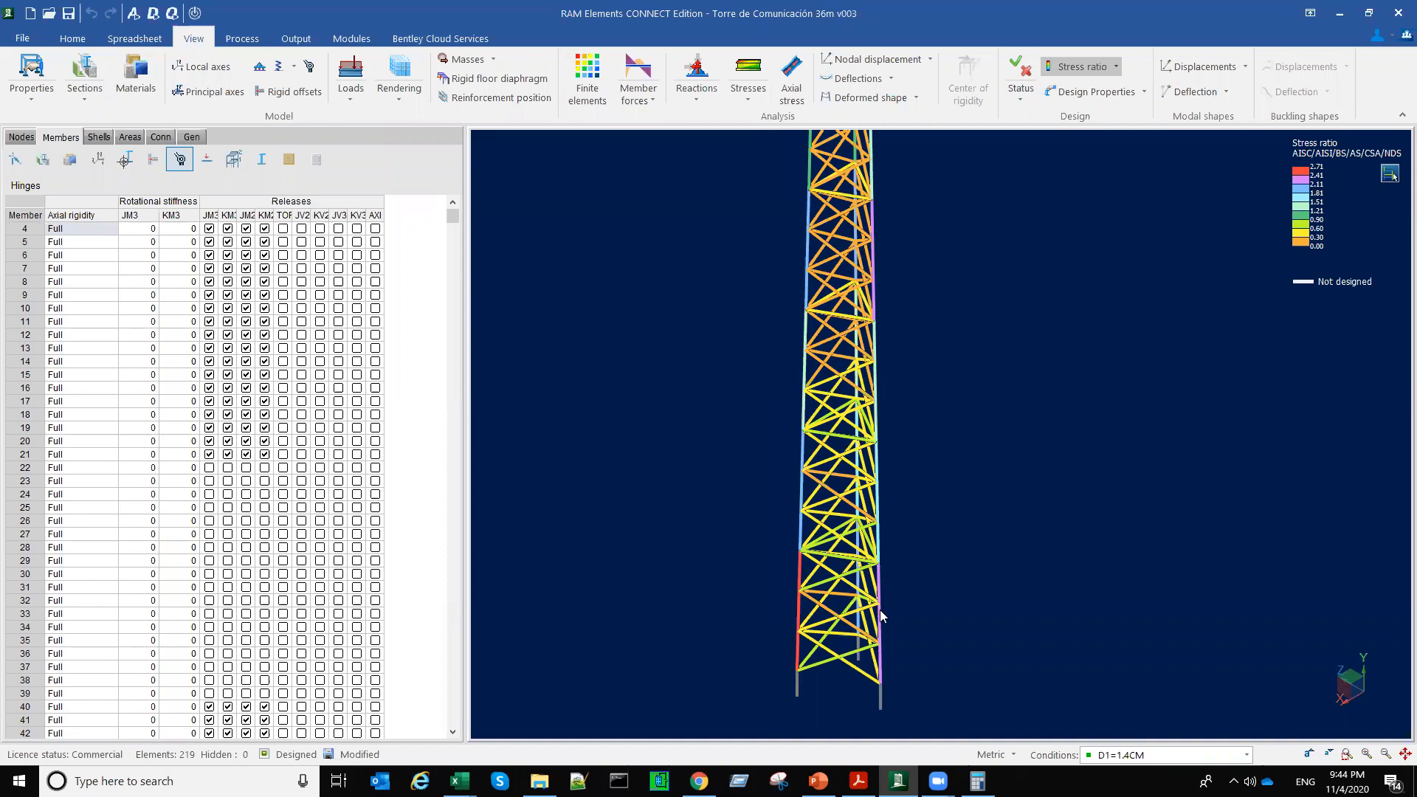
middle_click_drag(880, 610, 892, 609)
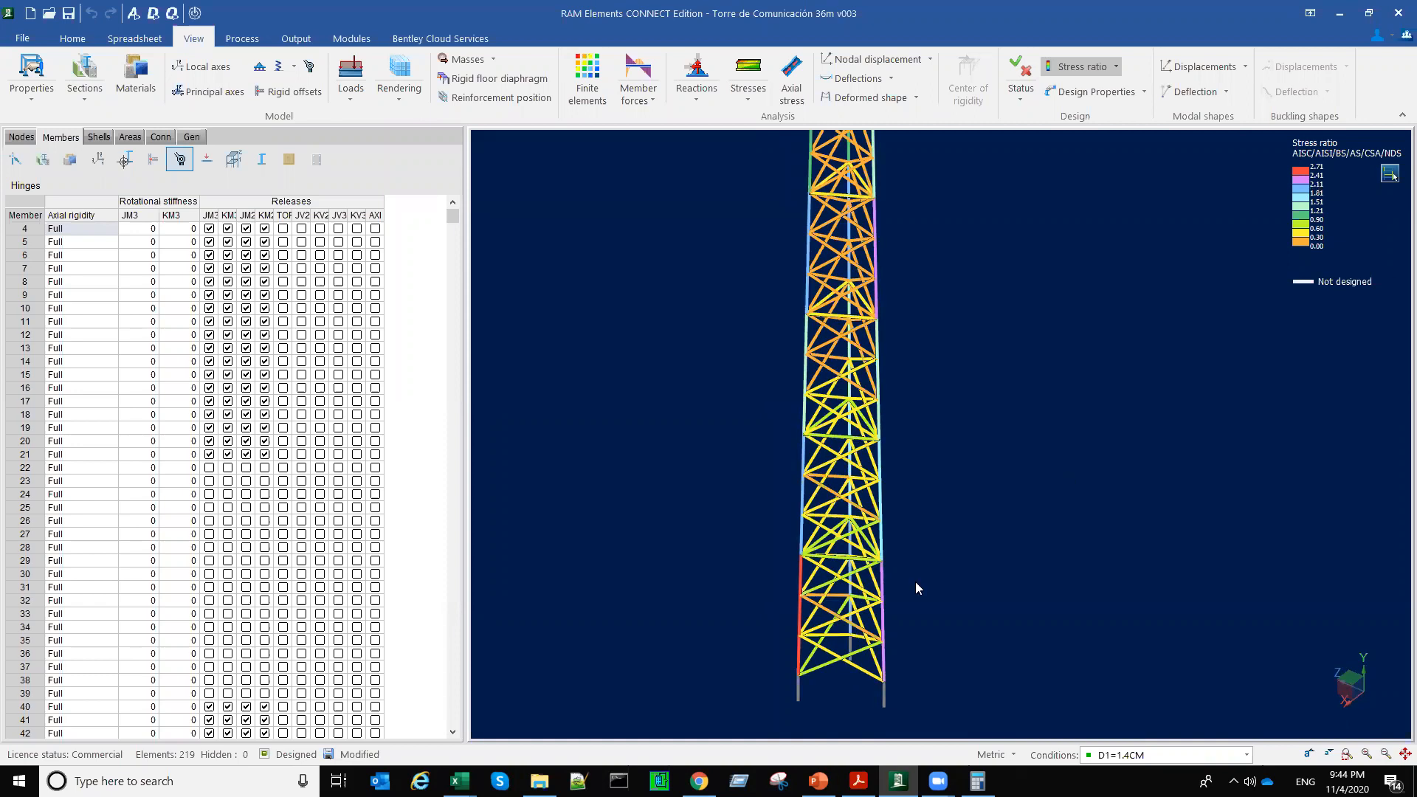
Step: Isolate leg member 34 at the tower's base to check its stress ratio, and restore the display of all members
left_click(1337, 179)
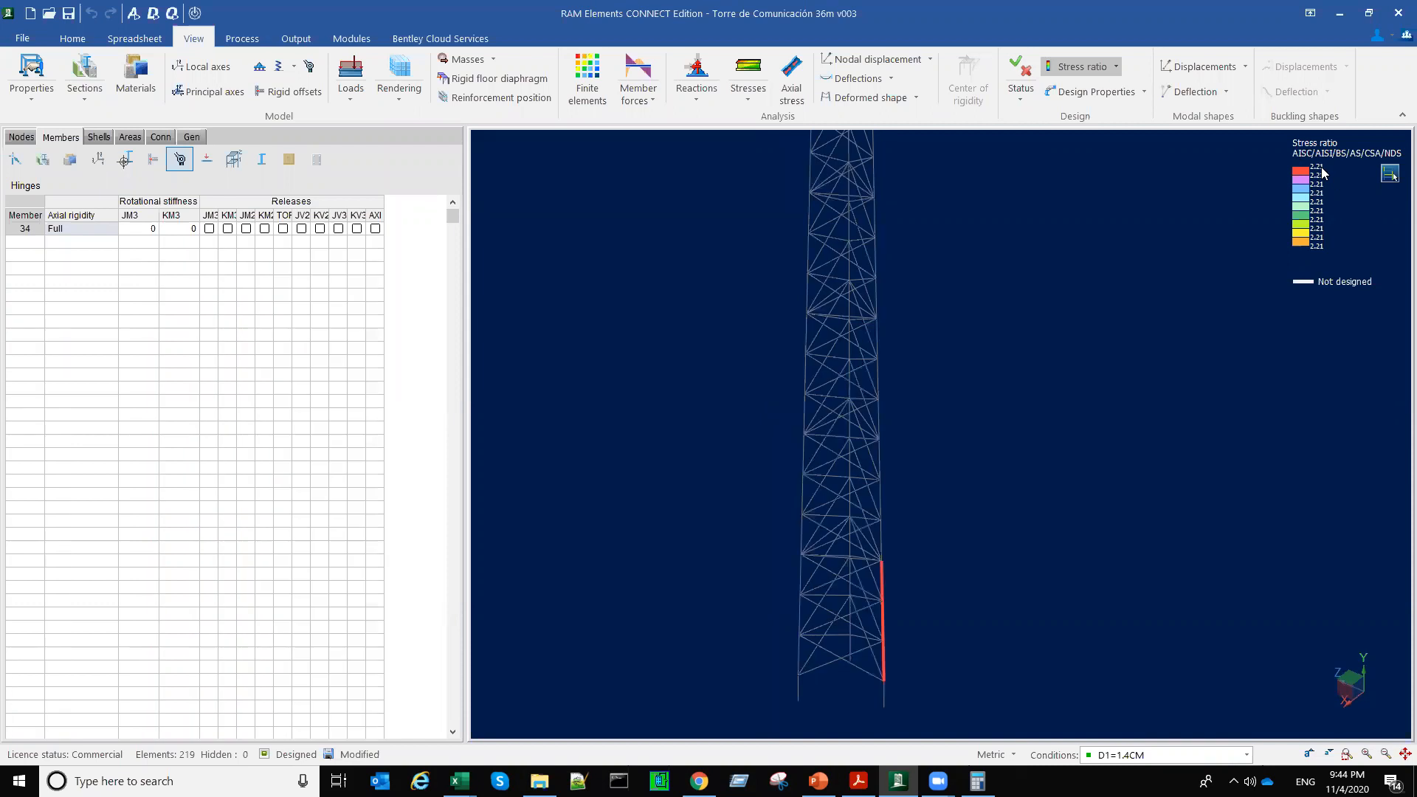
left_click(977, 562)
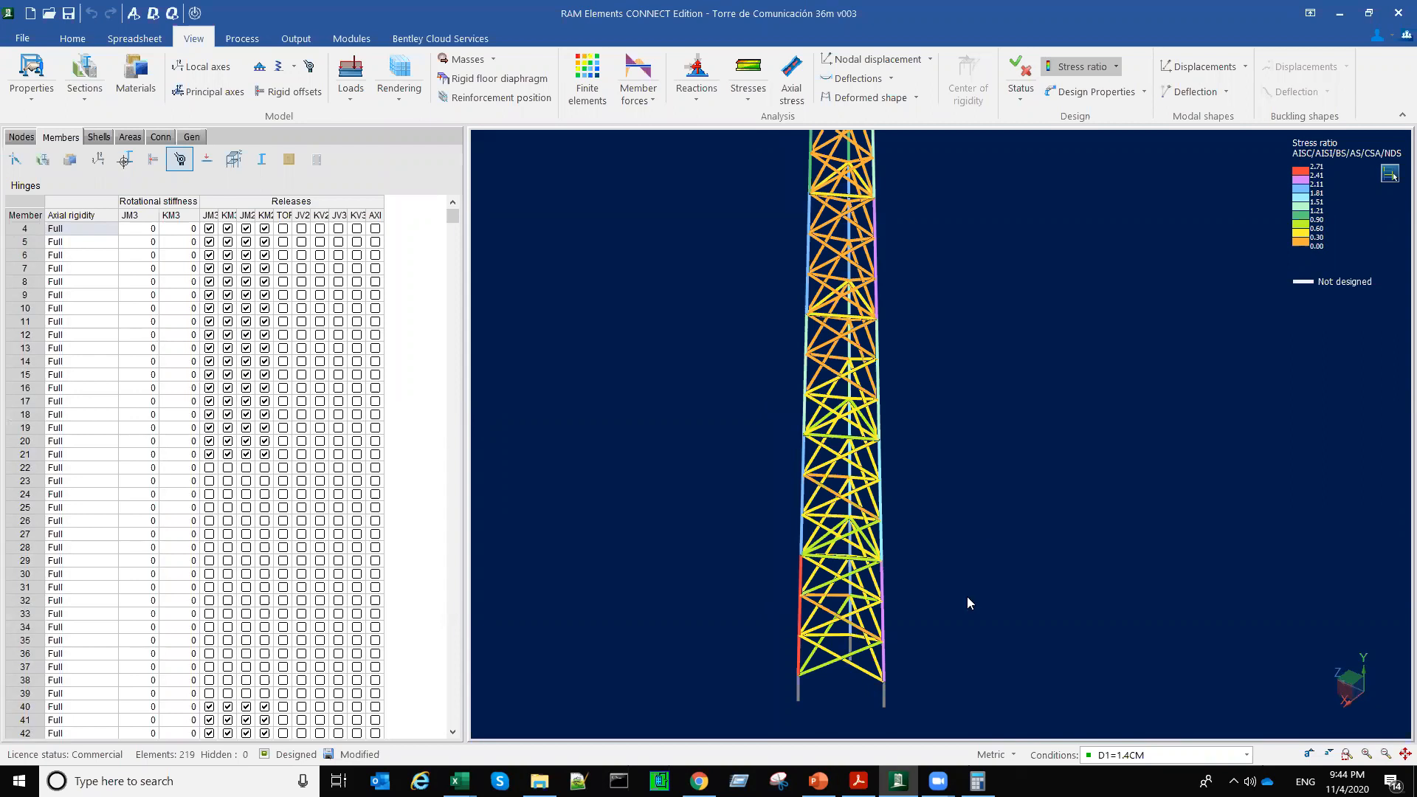
scroll(954, 602, "down", 2)
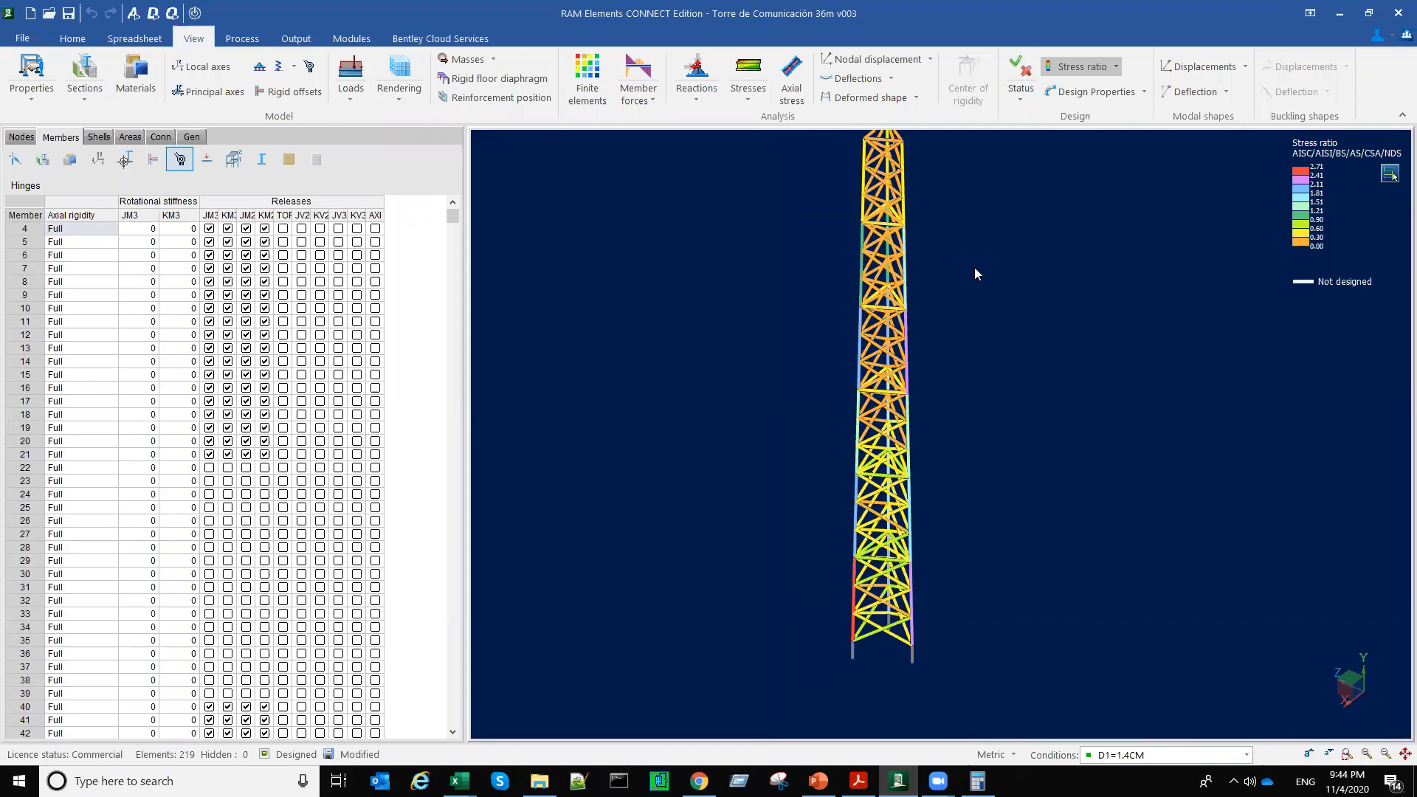
Step: Isolate the bracing members on the tower's three faces, leaving out the legs, and examine their maximum stress ratios near the base
middle_click_drag(979, 240, 951, 298)
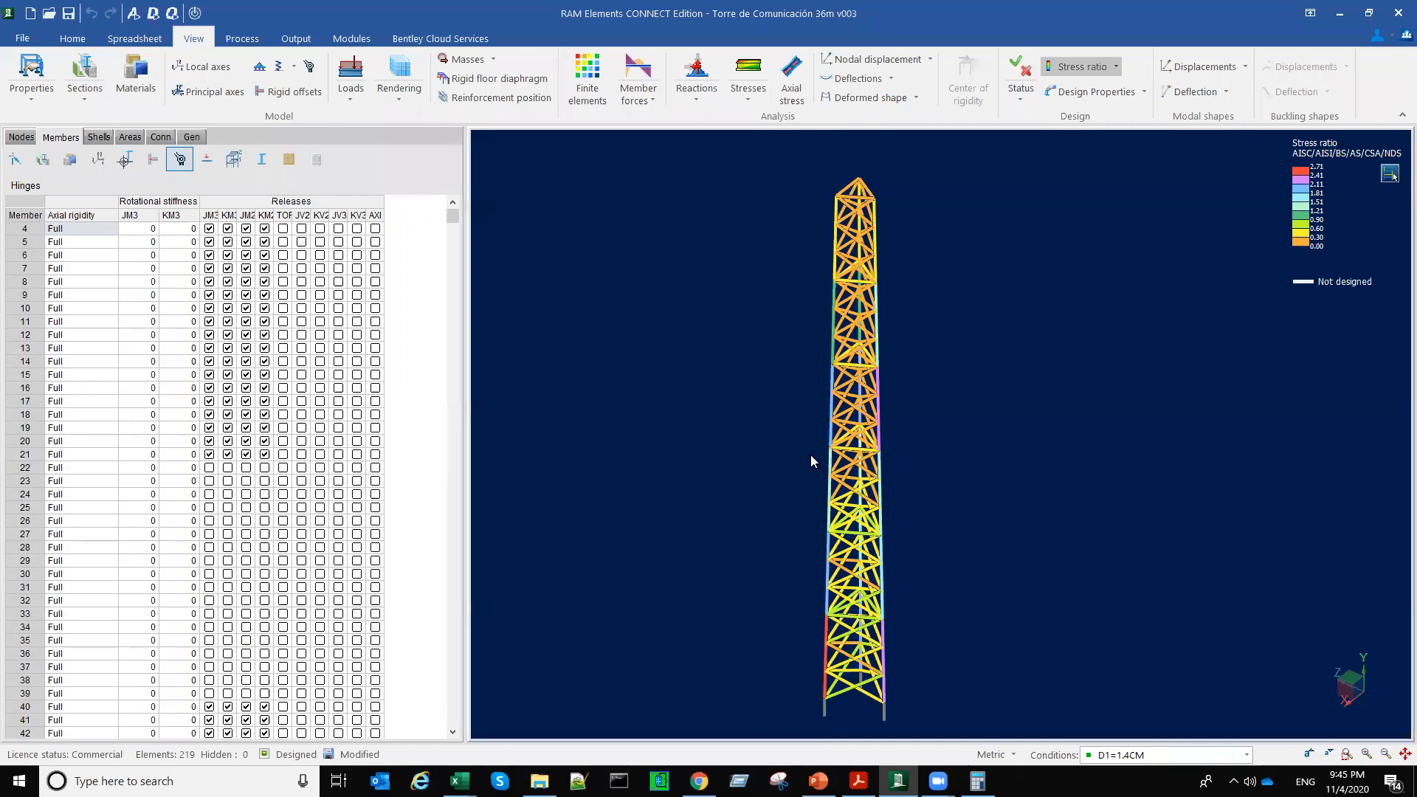
right_click_drag(811, 455, 892, 478)
left_click(1047, 304)
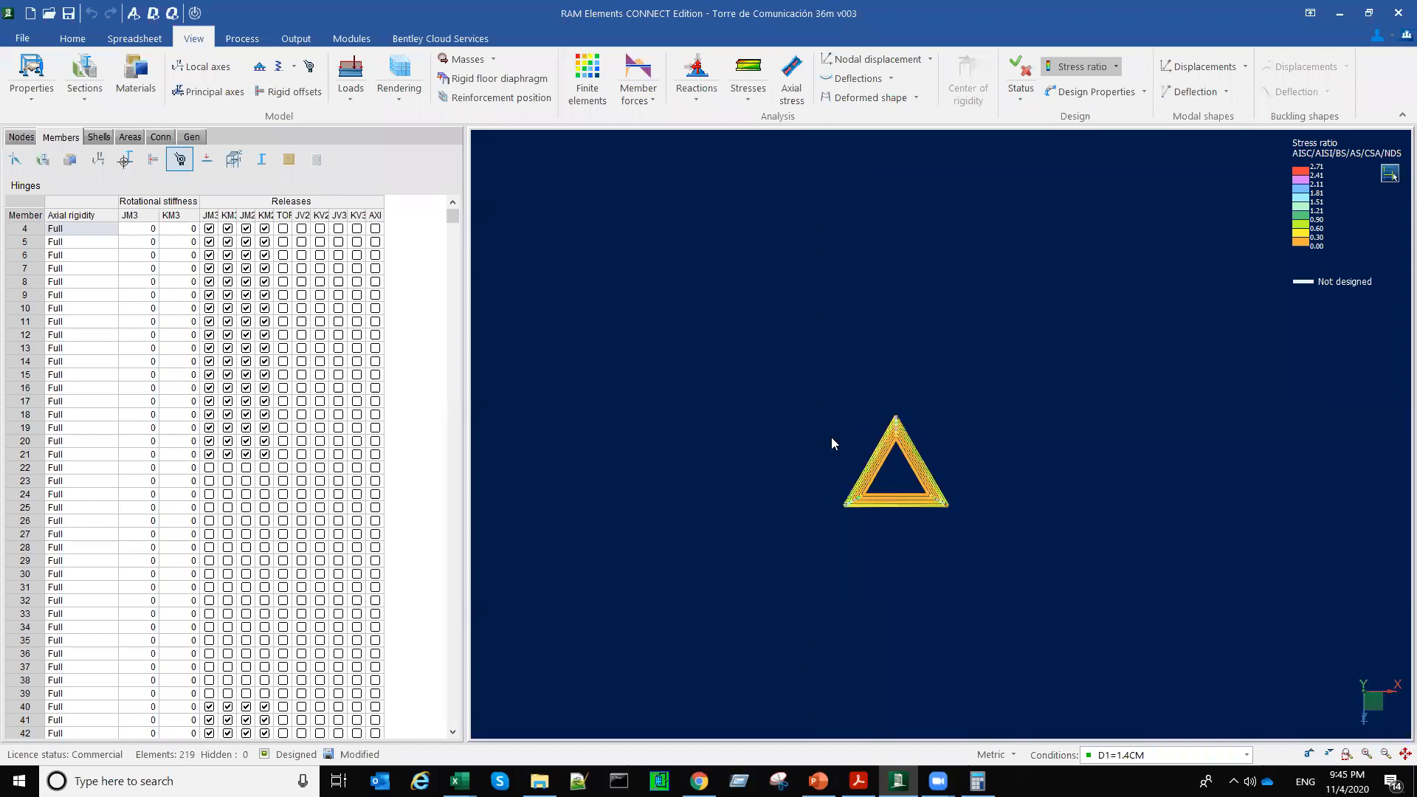
left_click(831, 437)
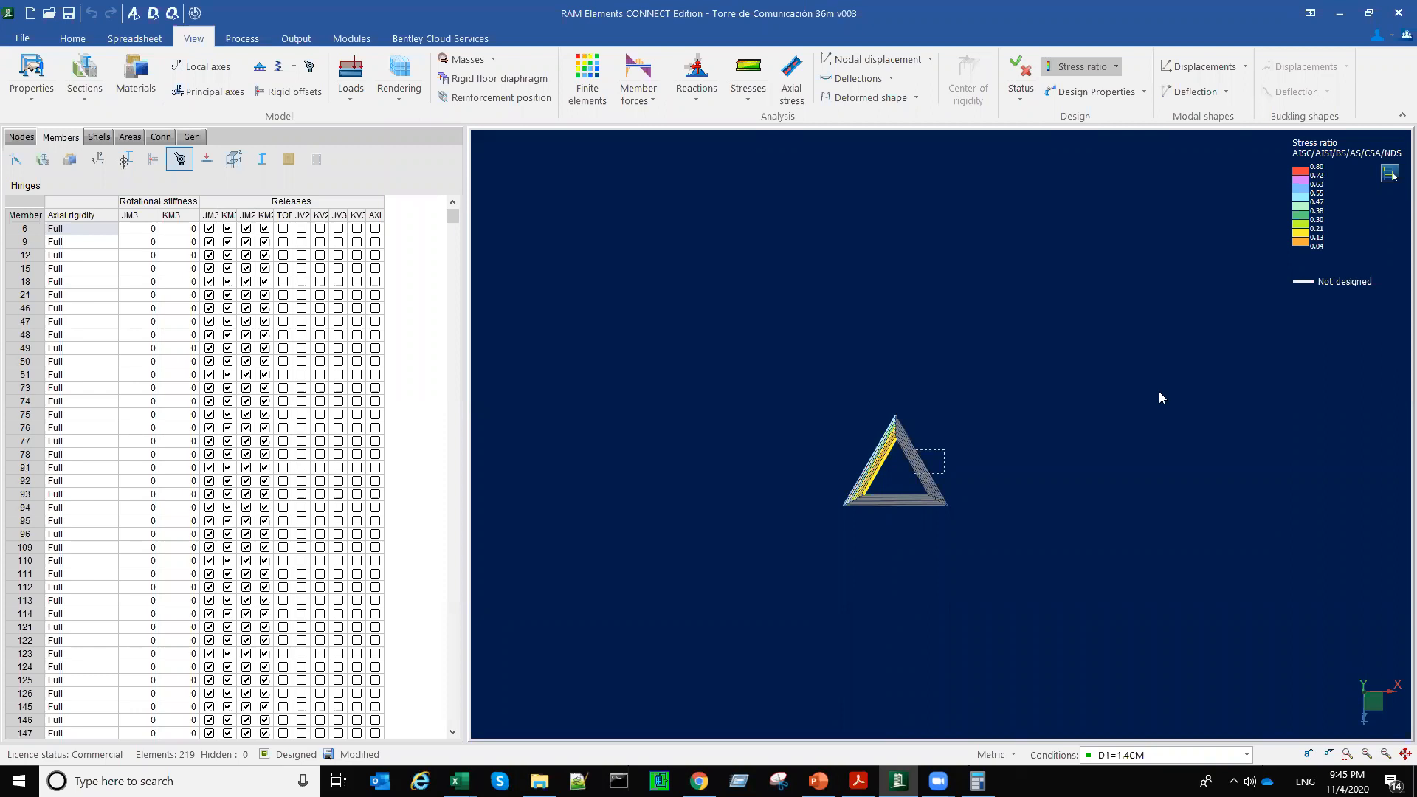
left_click_drag(882, 488, 890, 523)
middle_click_drag(995, 591, 952, 547)
scroll(994, 599, "up", 3)
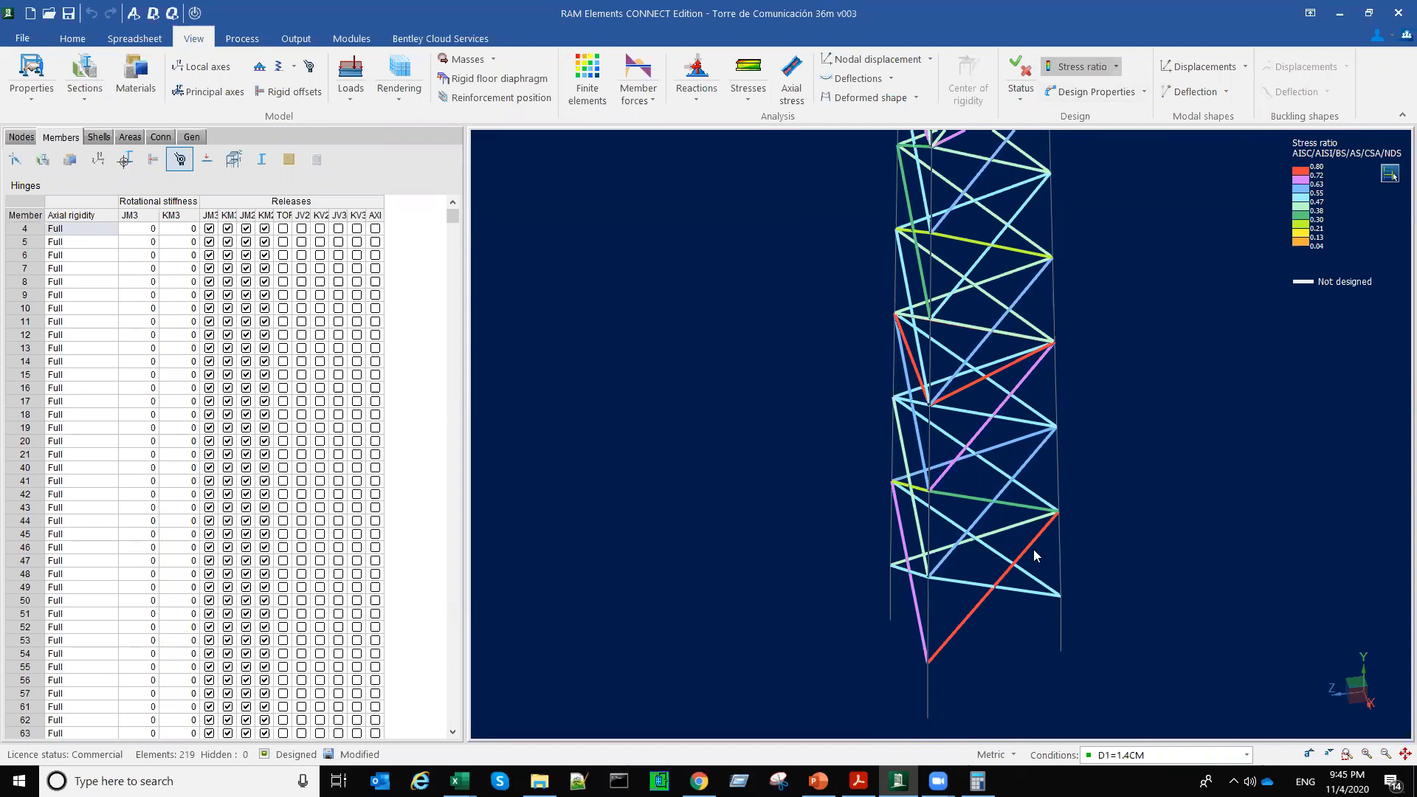
Step: Show the bracing's stress ratio for the controlling combination and isolate diagonal member 40 at the tower's base
left_click(1116, 66)
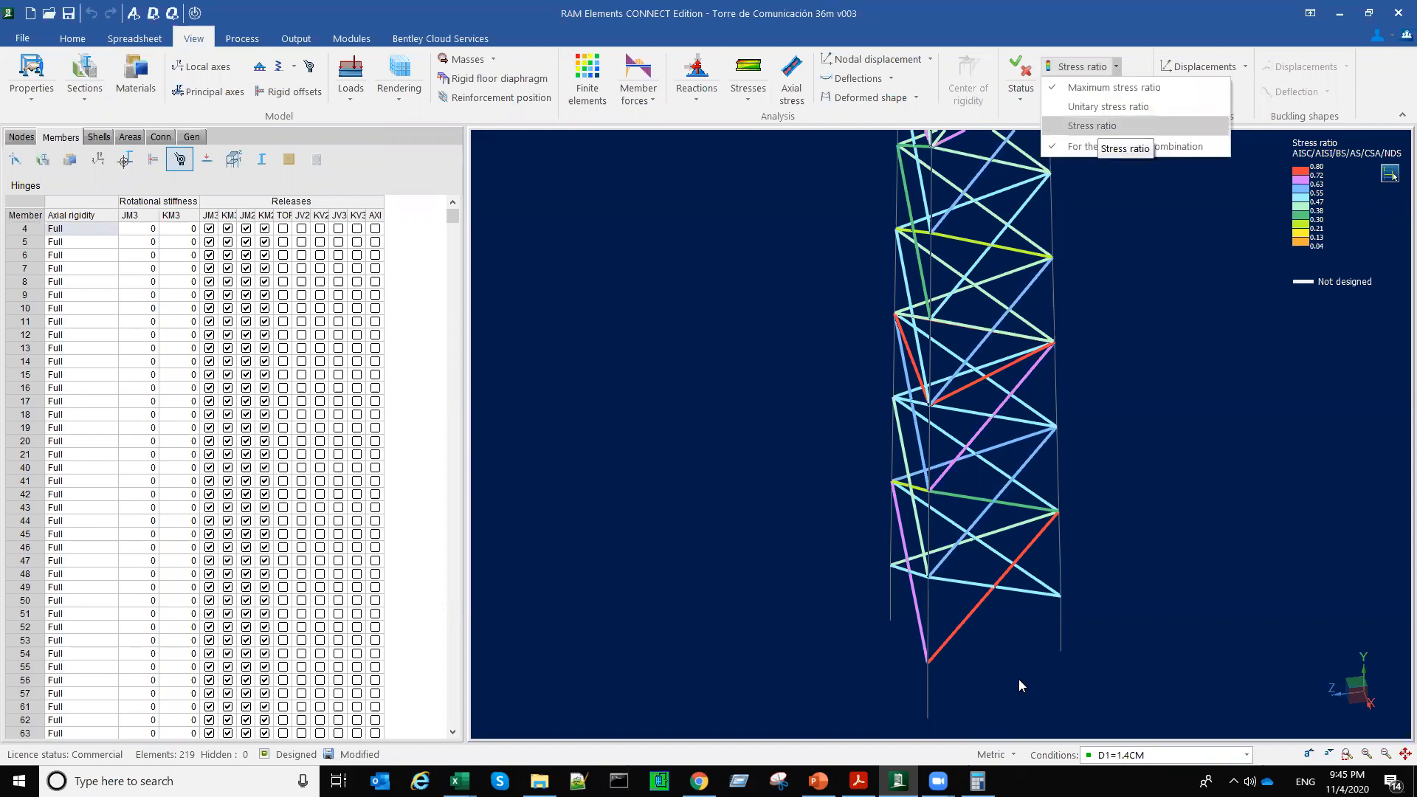
scroll(1001, 666, "up", 4)
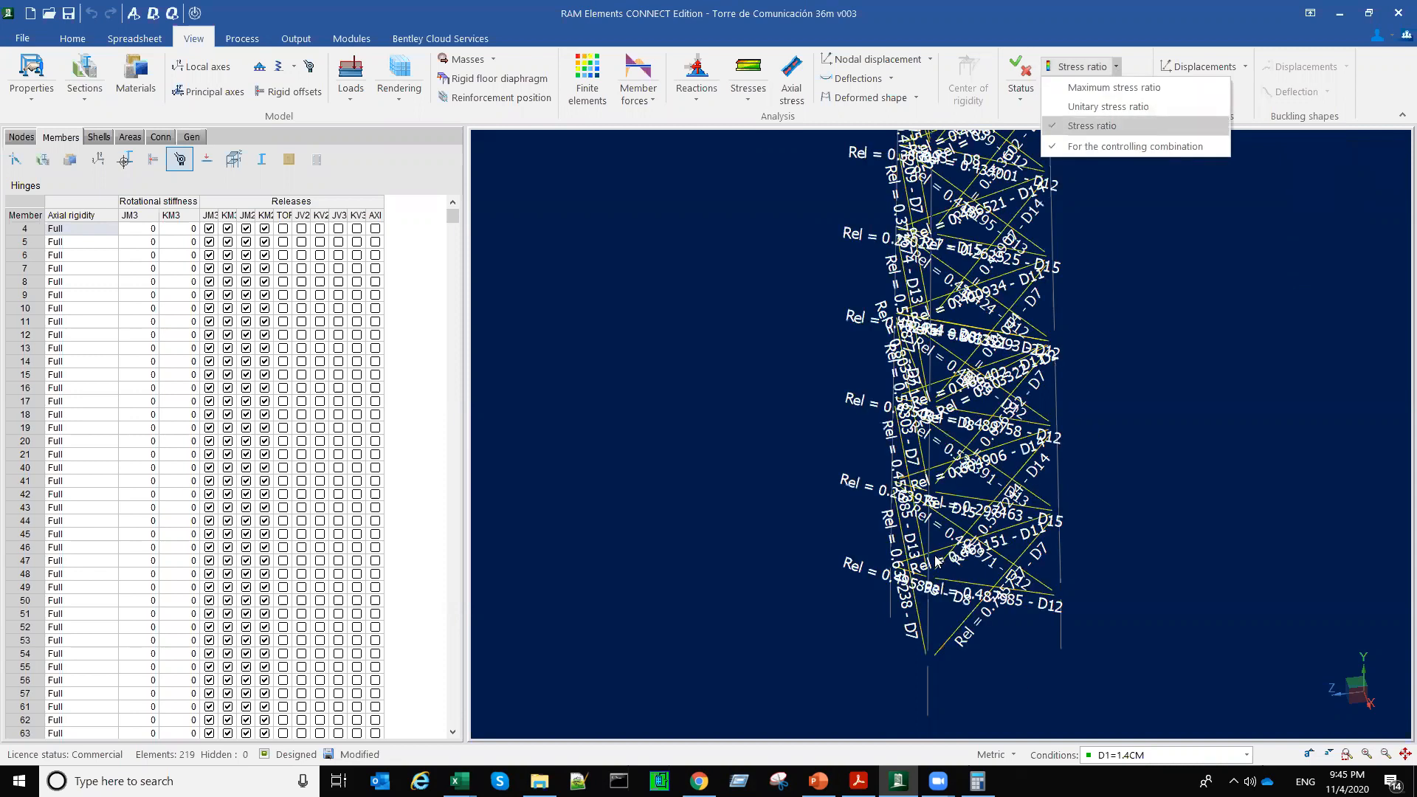
left_click(995, 553)
scroll(995, 553, "up", 1)
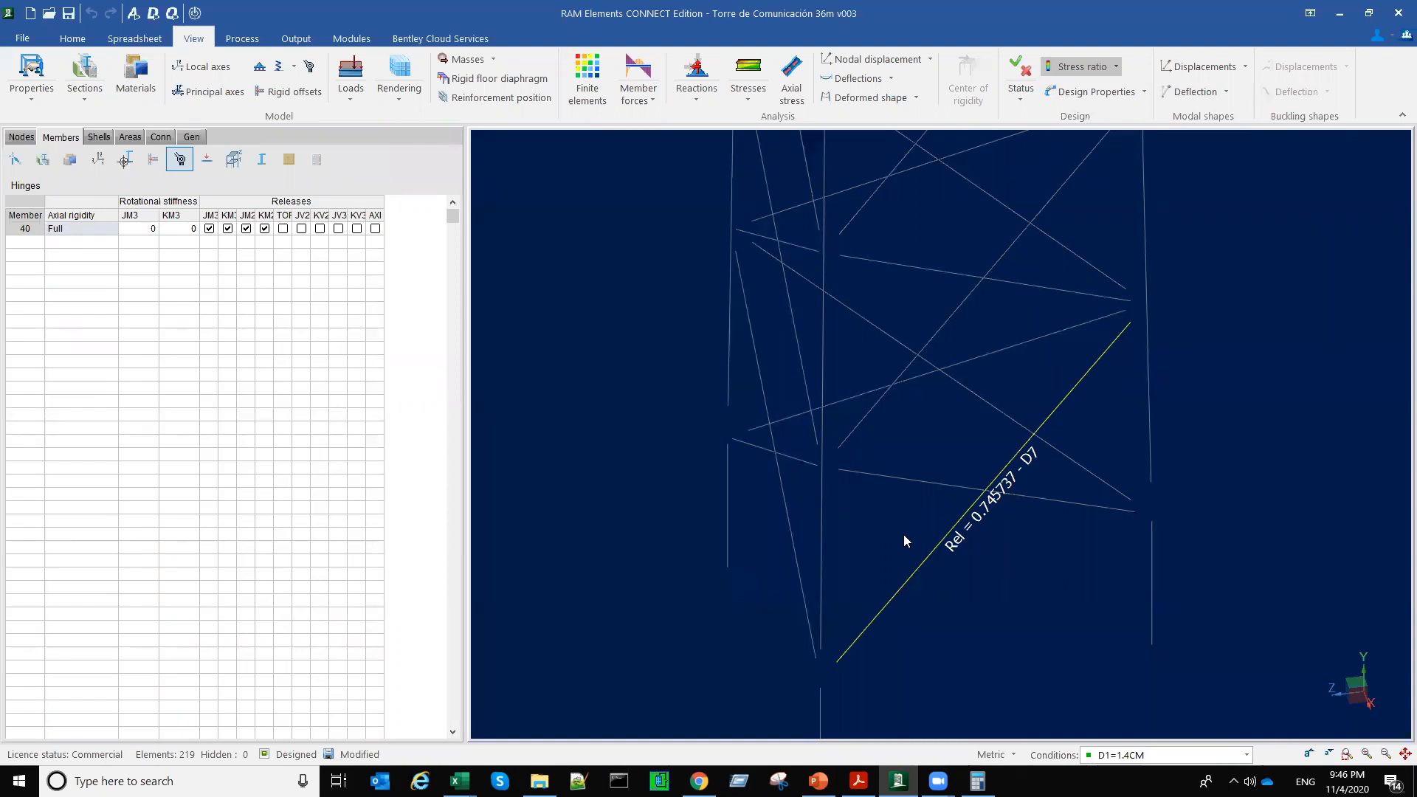
Step: Isolate leg members 28, 34 and 22 at the tower's base one at a time to compare their stress ratios and controlling combinations
left_click(822, 549)
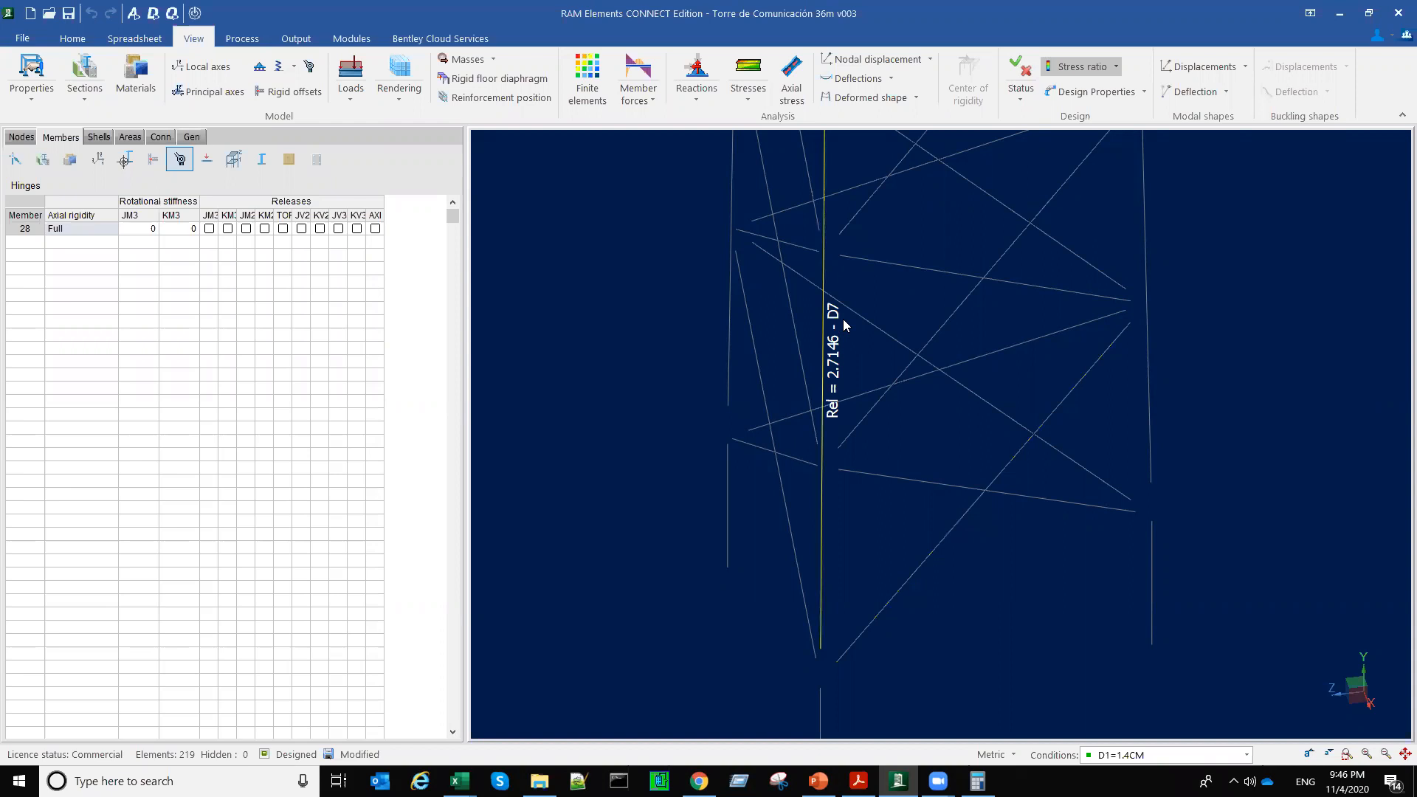
left_click(1154, 419)
left_click(1148, 424)
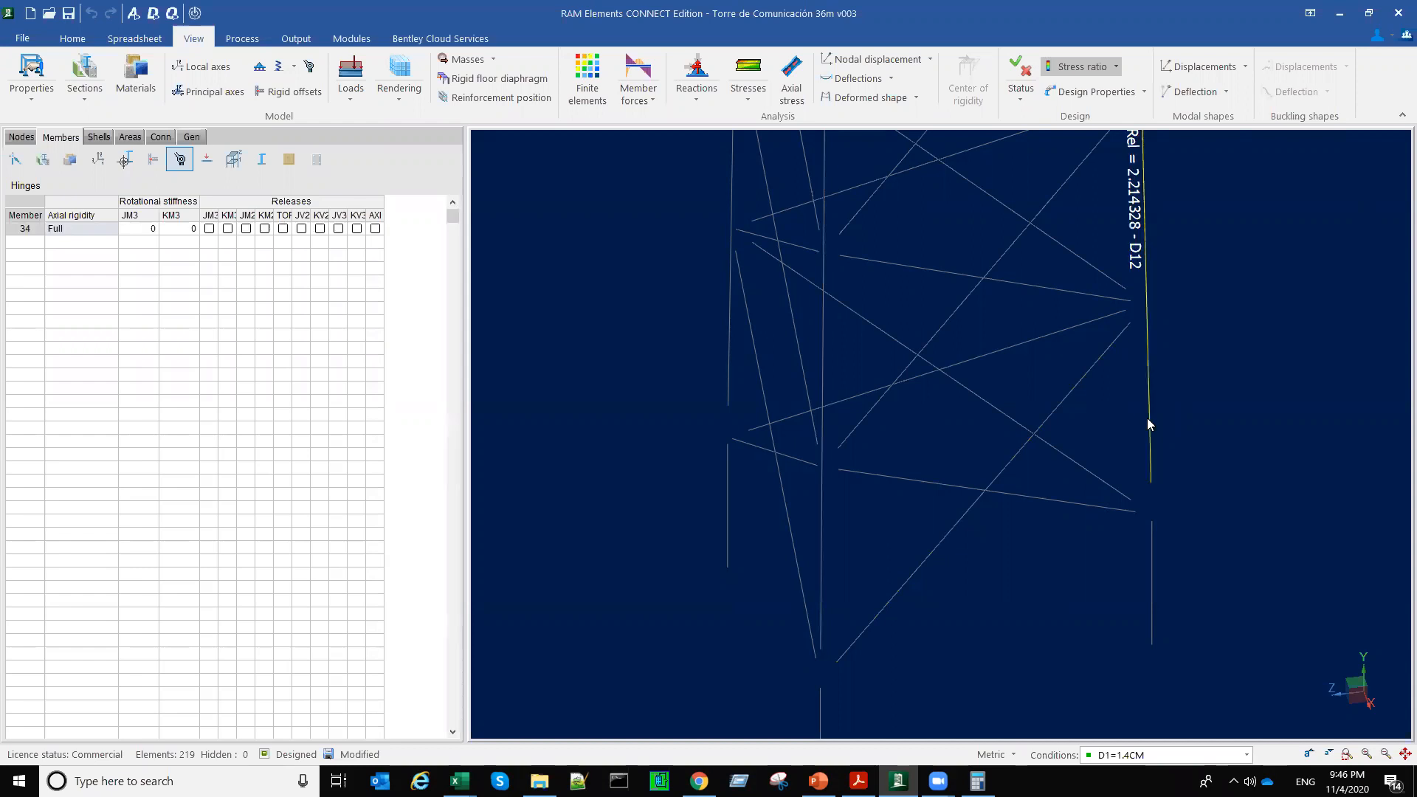
scroll(1147, 417, "down", 2)
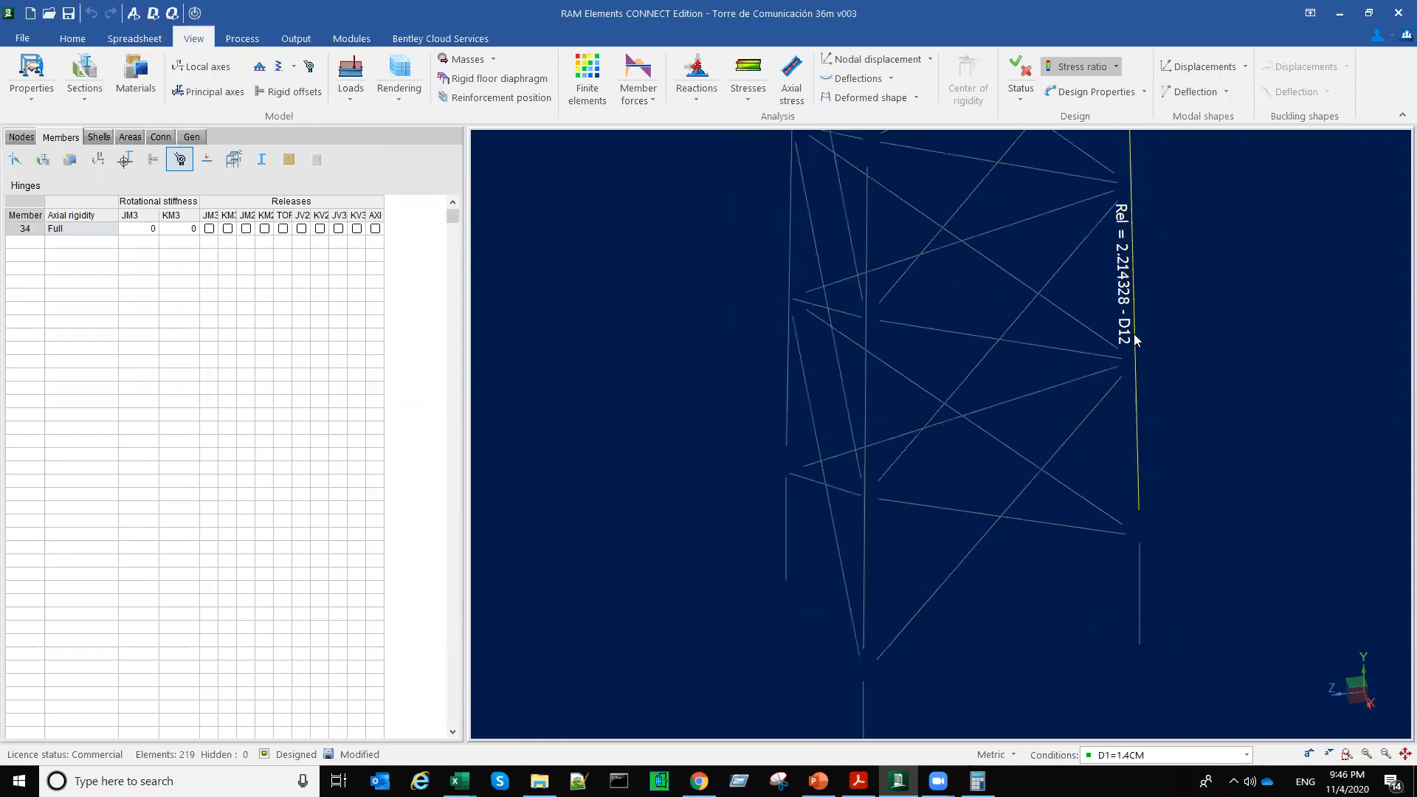
middle_click_drag(856, 386, 909, 424)
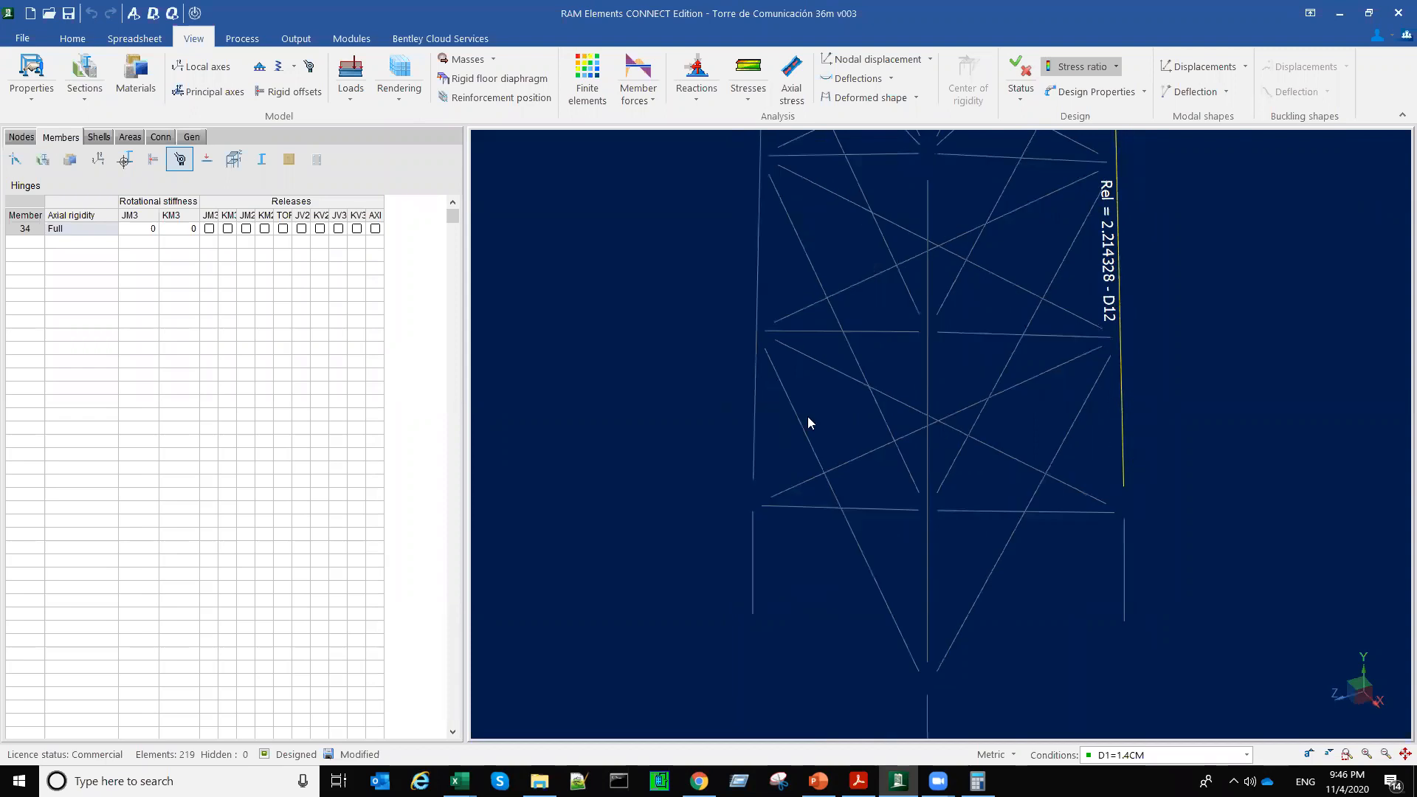
left_click(754, 436)
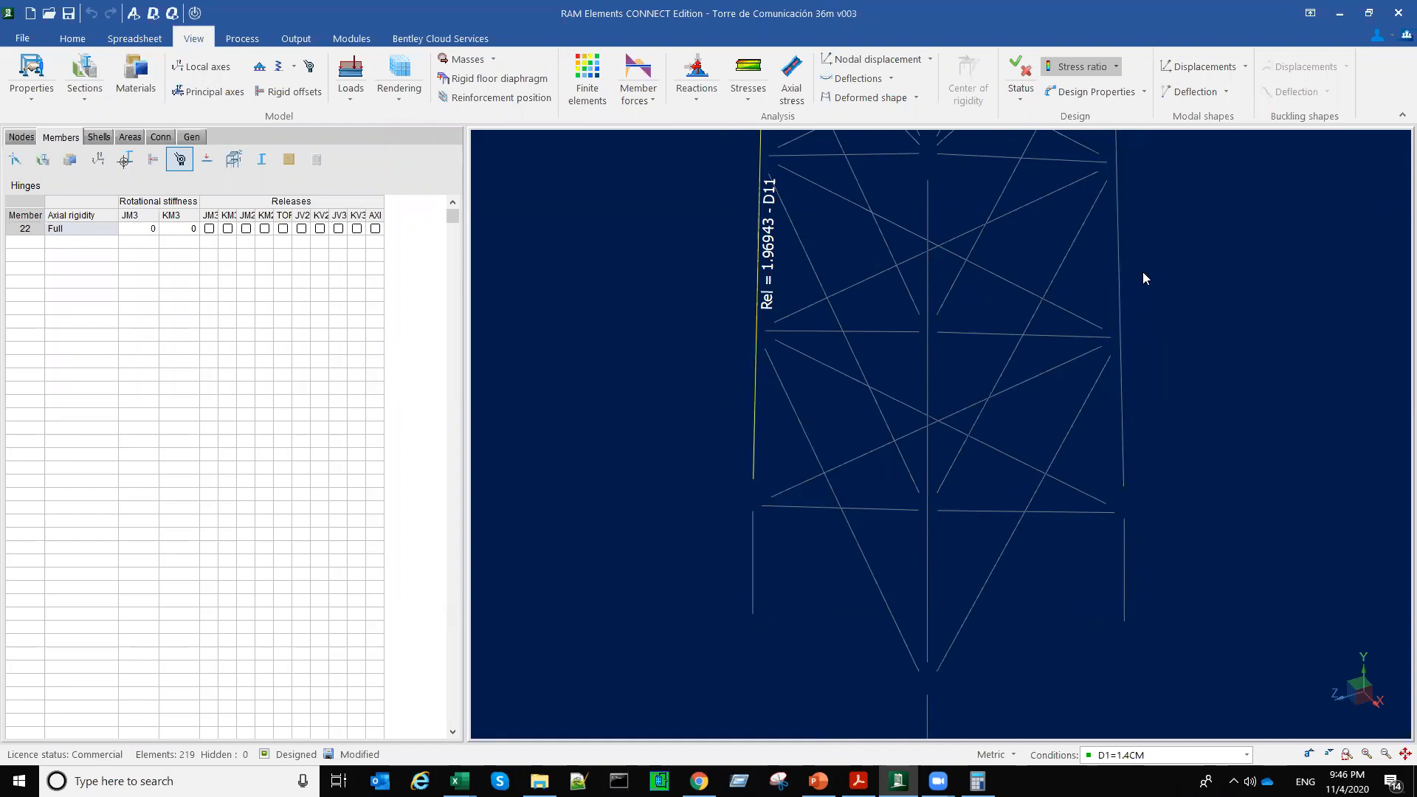
Step: Restore the display of all members and view the whole tower from a standard orthogonal direction
scroll(1094, 355, "down", 1)
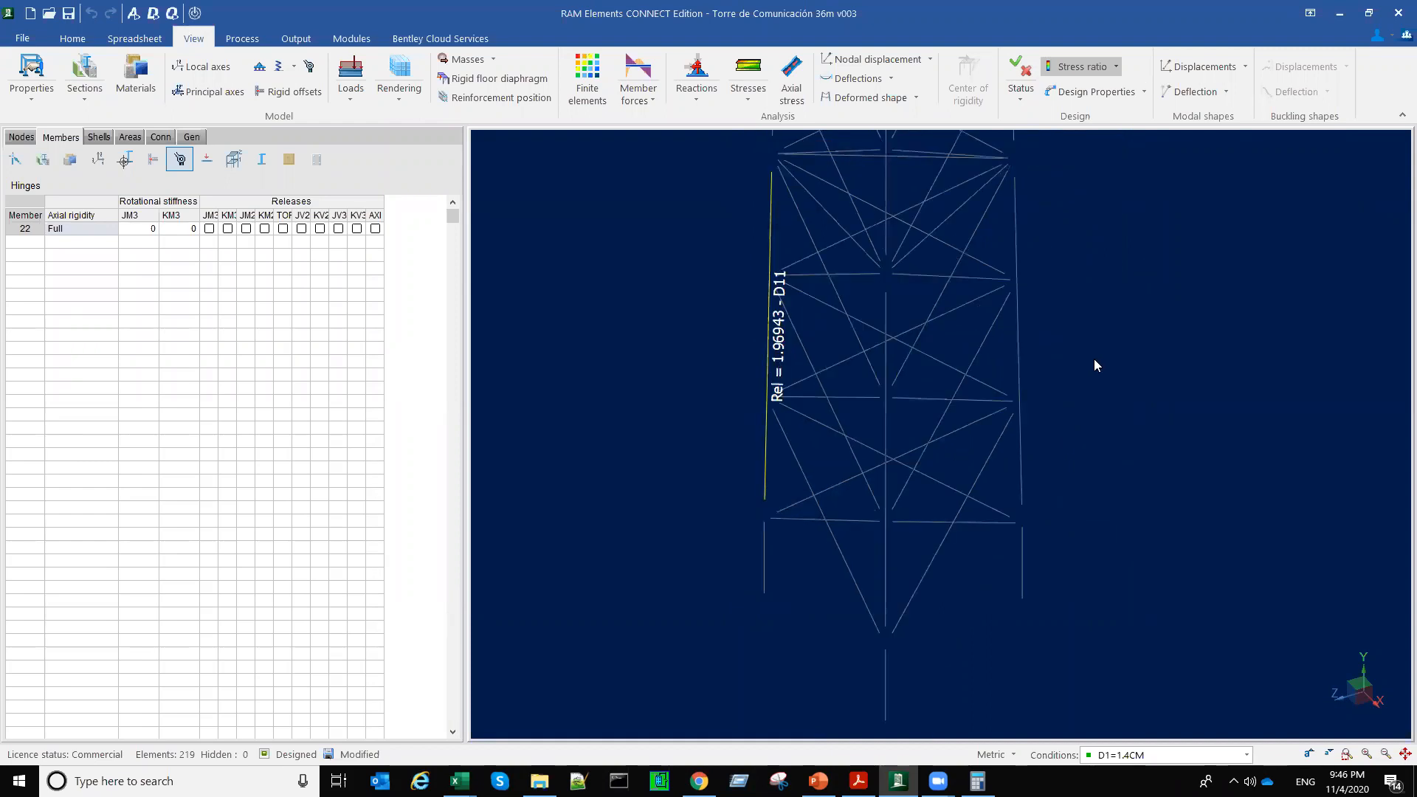
scroll(1094, 360, "down", 1)
right_click(1087, 439)
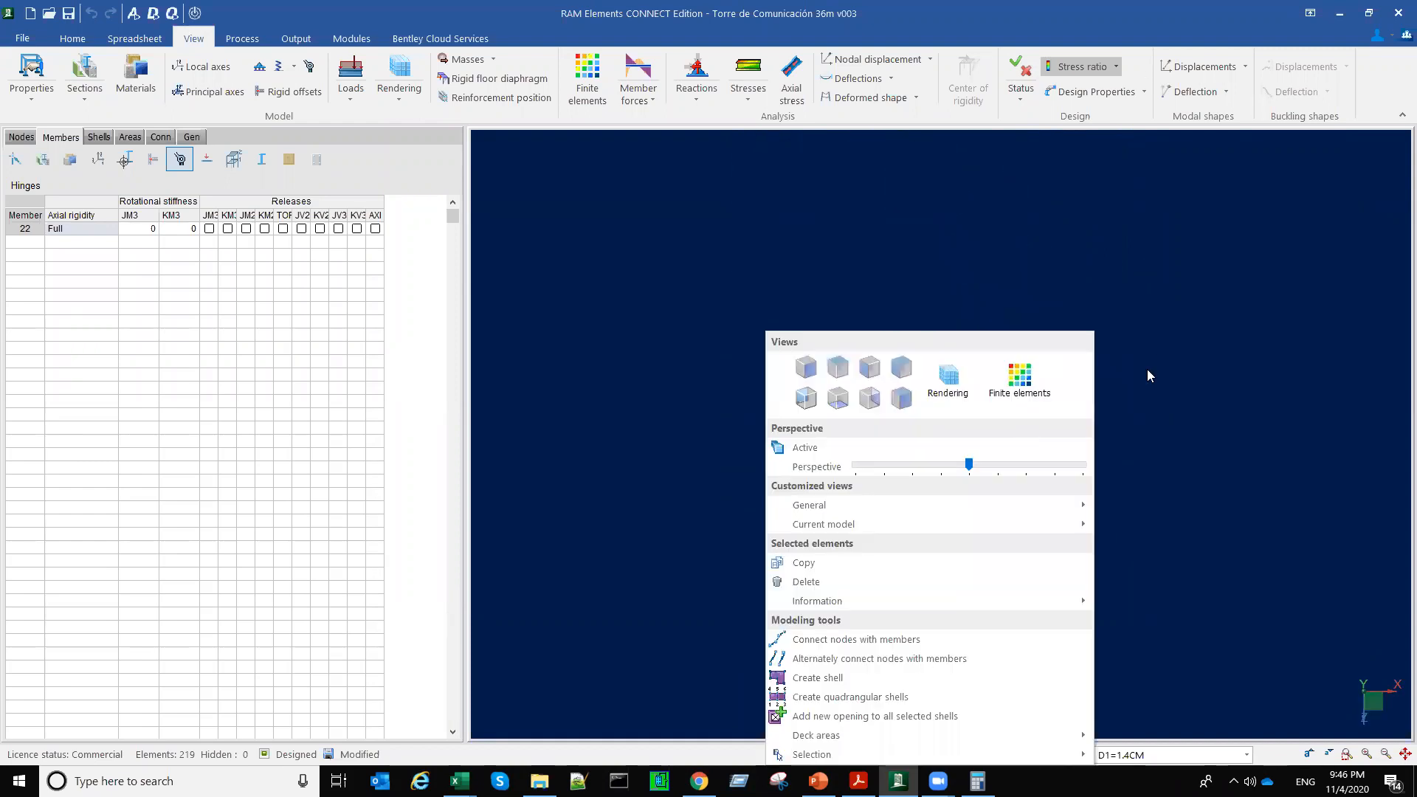
left_click(1105, 371)
right_click(1121, 372)
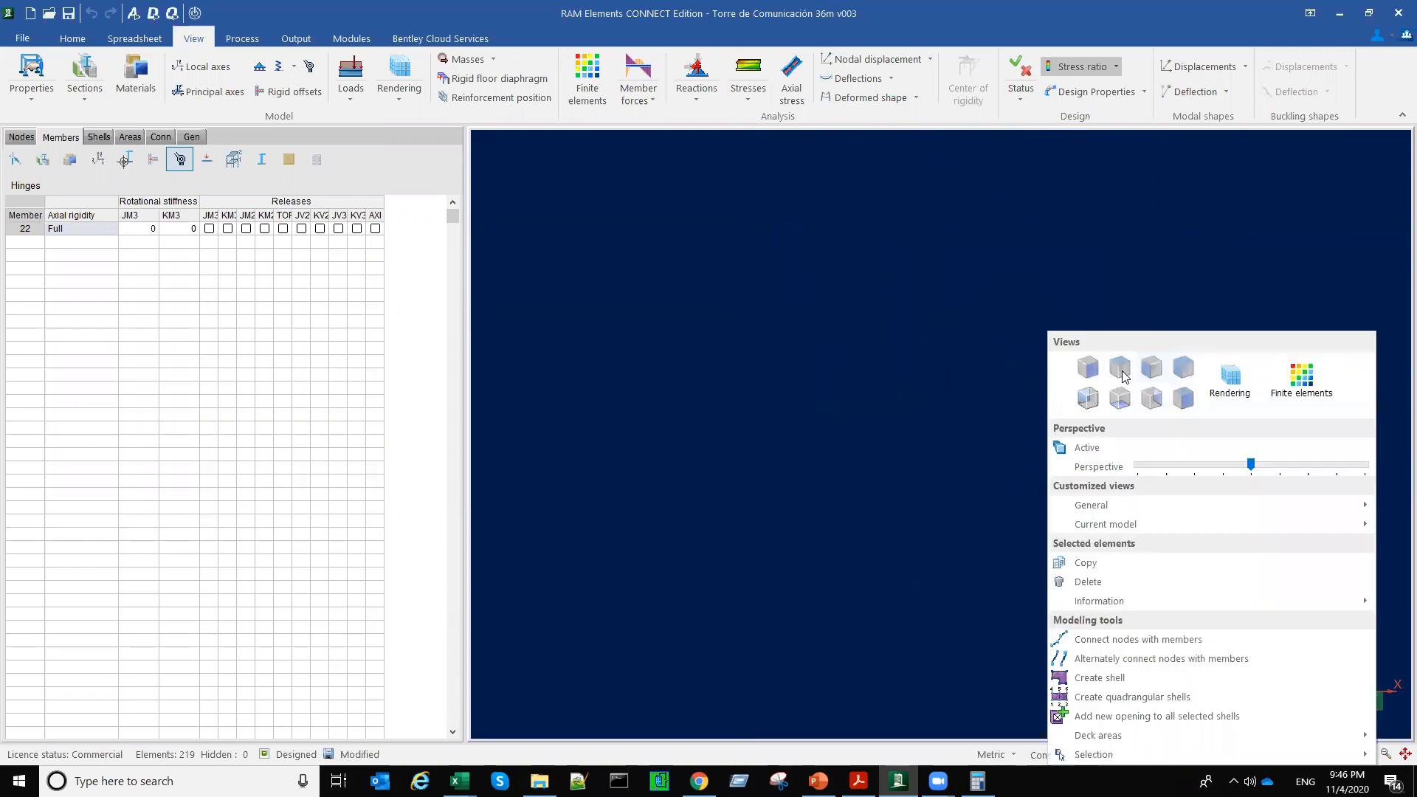
left_click(1118, 373)
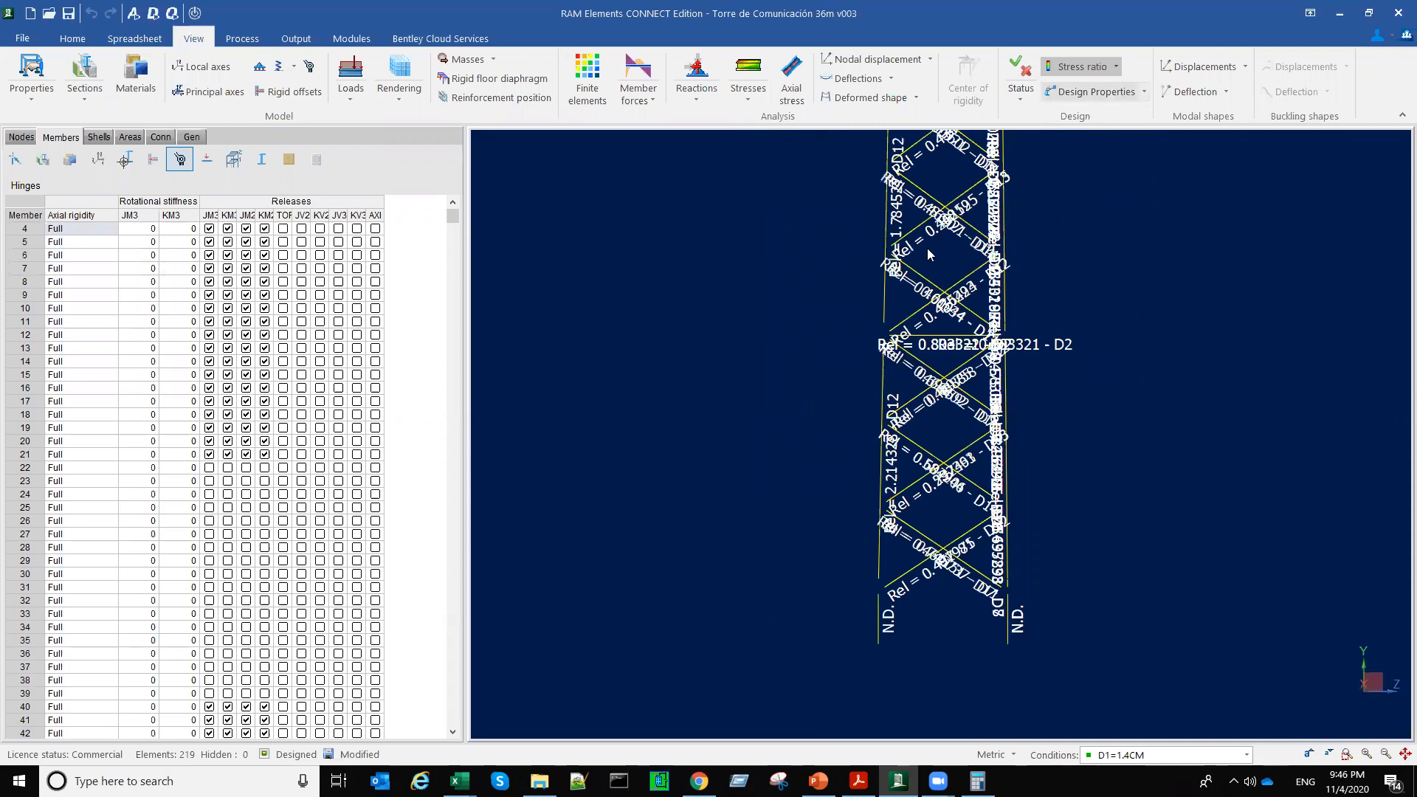
Step: Isolate leg member 28 at the tower's base and show its stress ratio for the controlling combination
left_click(906, 476)
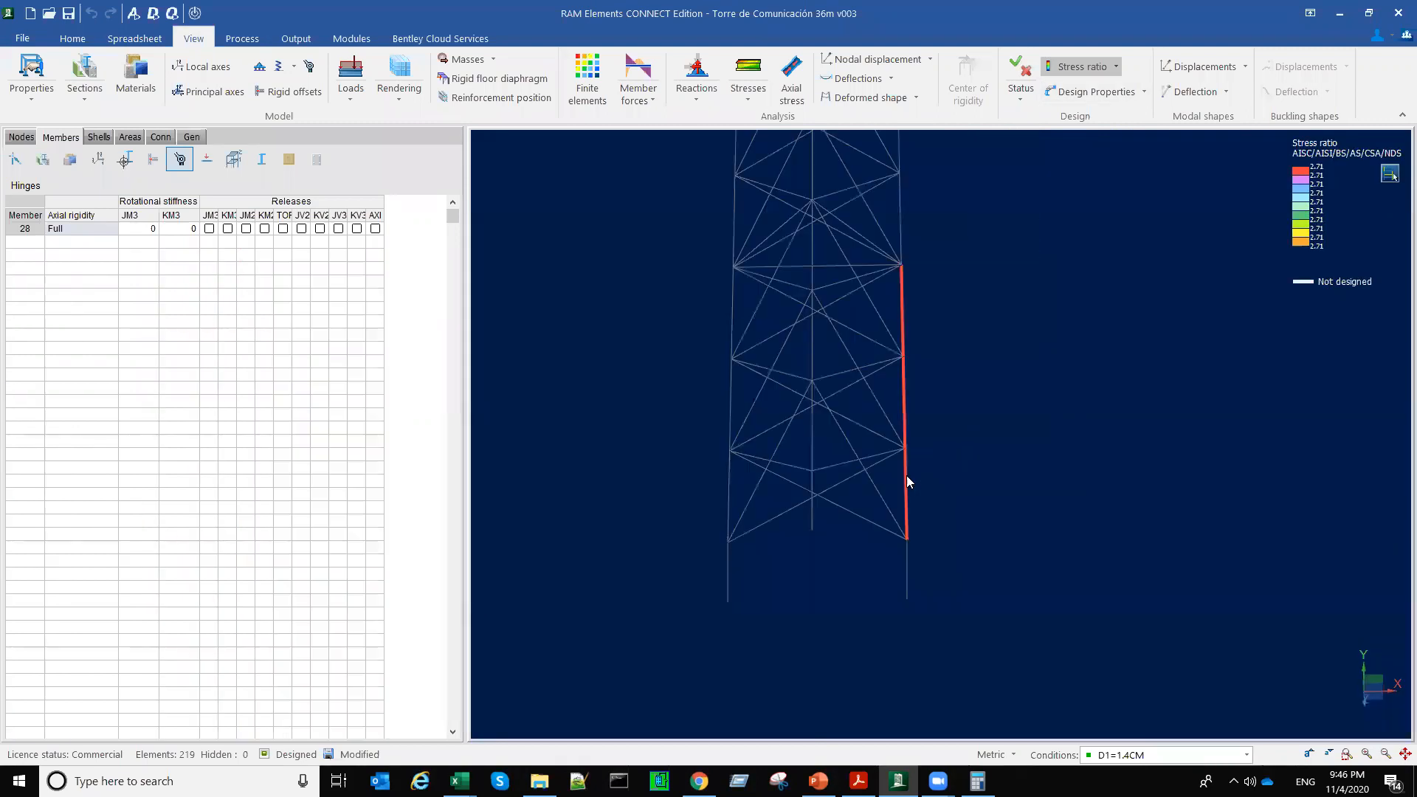
left_click(1116, 70)
left_click(1089, 126)
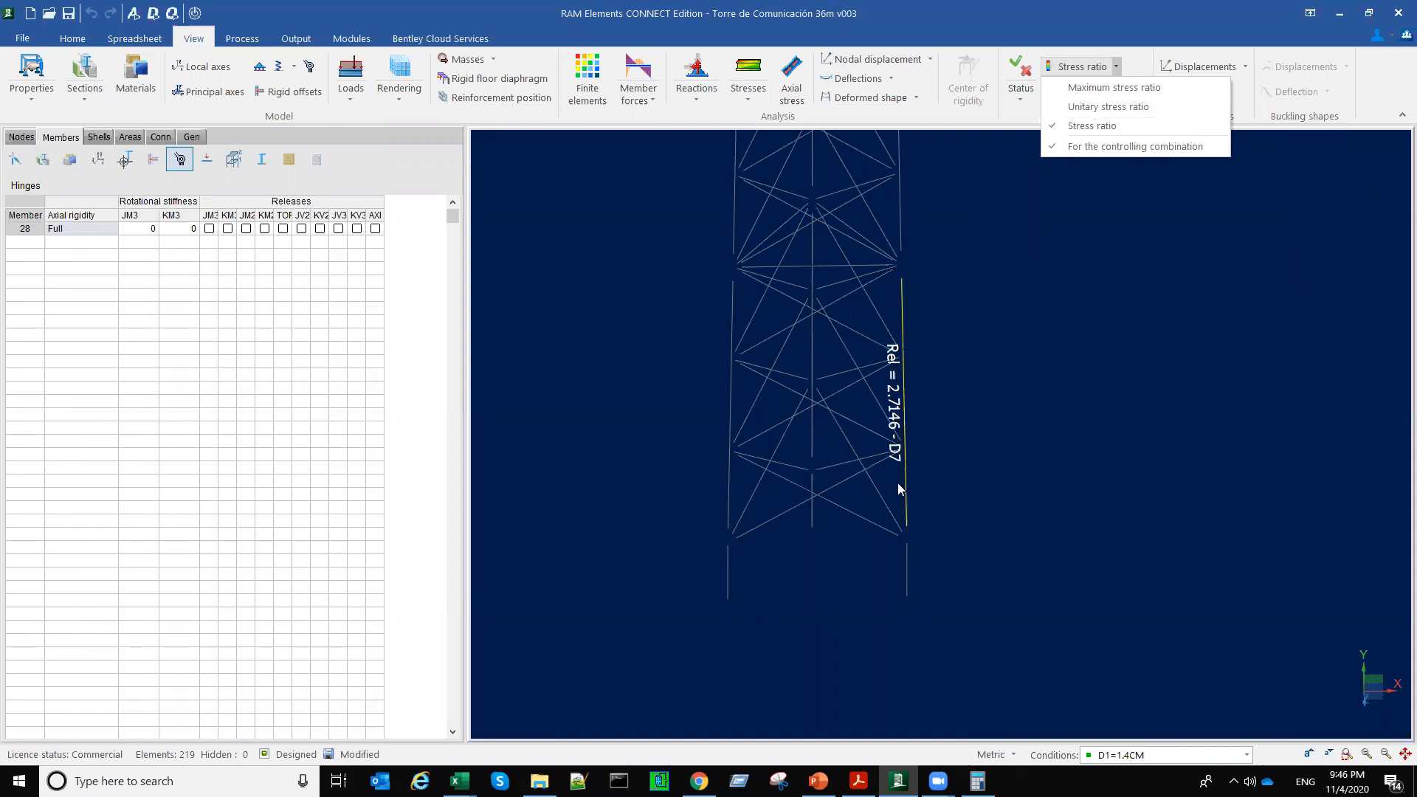
Step: Set the current load condition to D7=1.2CM+1.6Vx+CV
left_click(1247, 755)
scroll(1189, 714, "down", 2)
left_click(1179, 723)
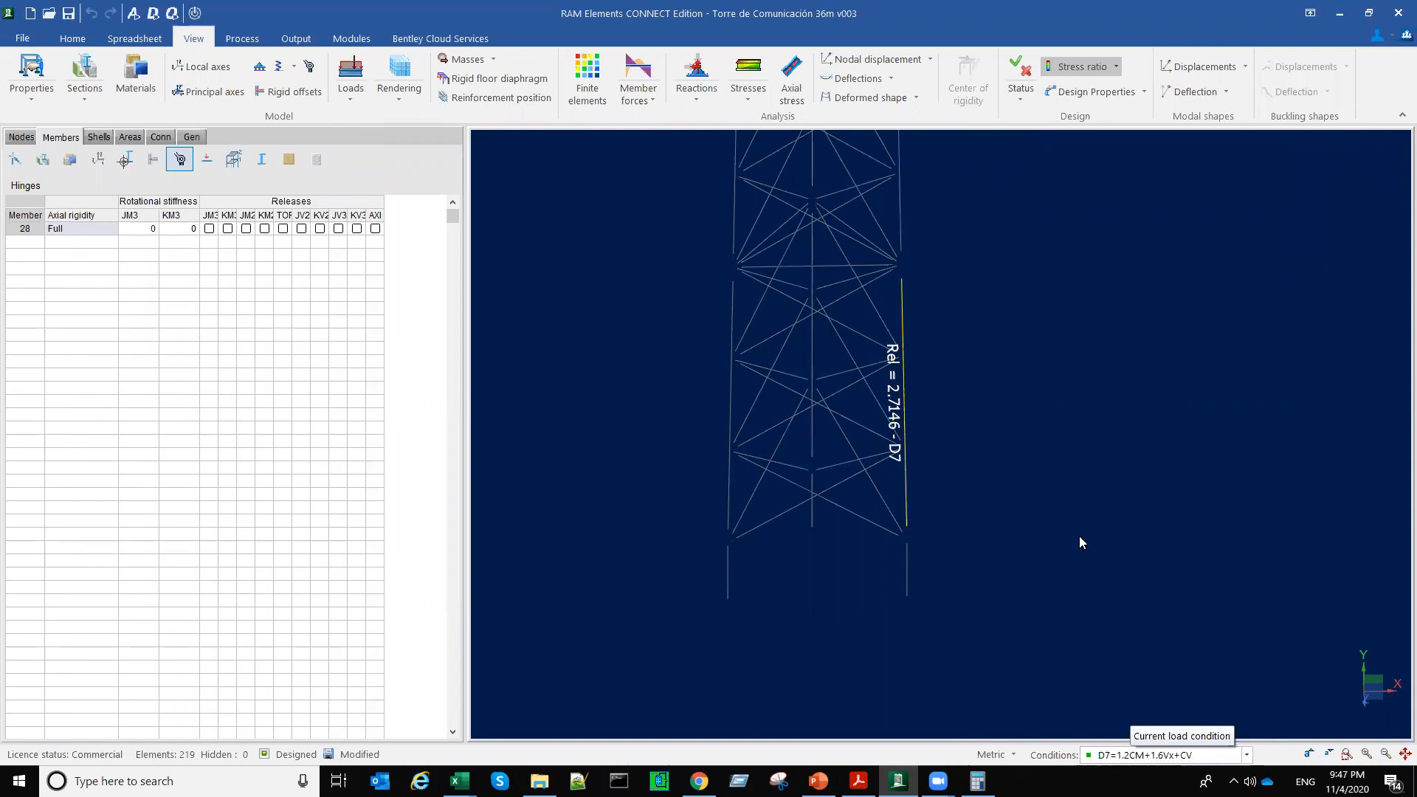
Step: Isolate base leg members 34 and 22 in turn, returning to 34, to compare their controlling combinations with member 28
scroll(1044, 515, "down", 5)
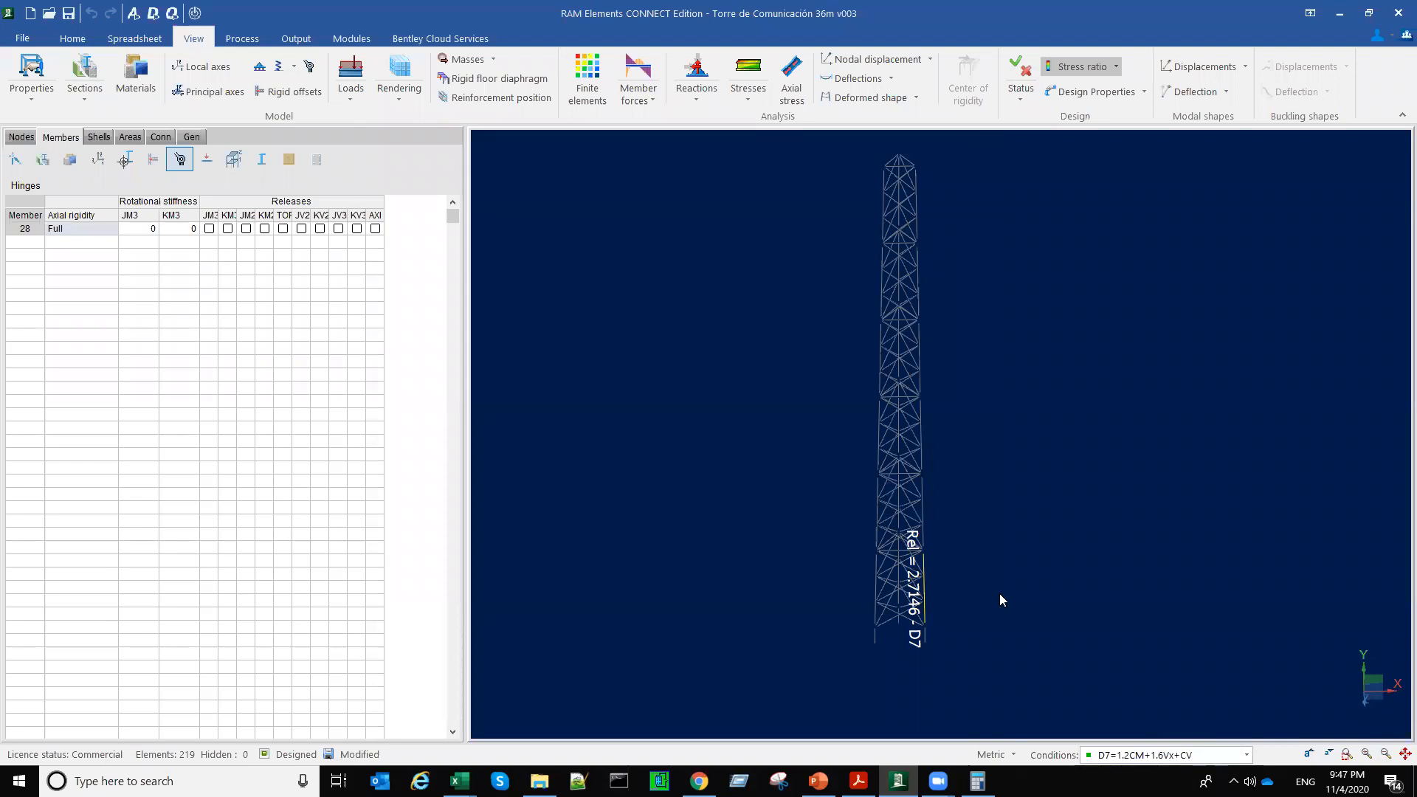
middle_click_drag(968, 592, 940, 613)
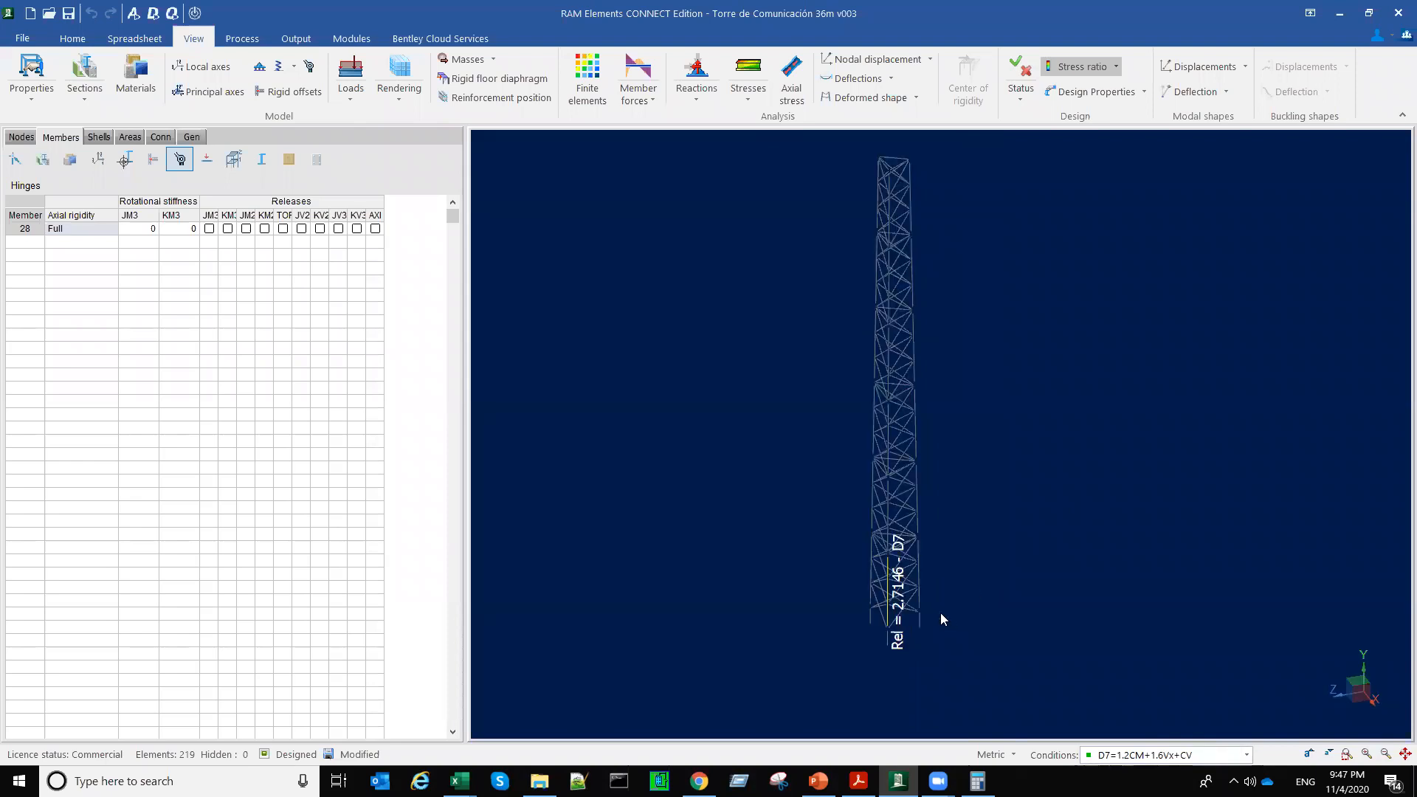
scroll(940, 611, "up", 2)
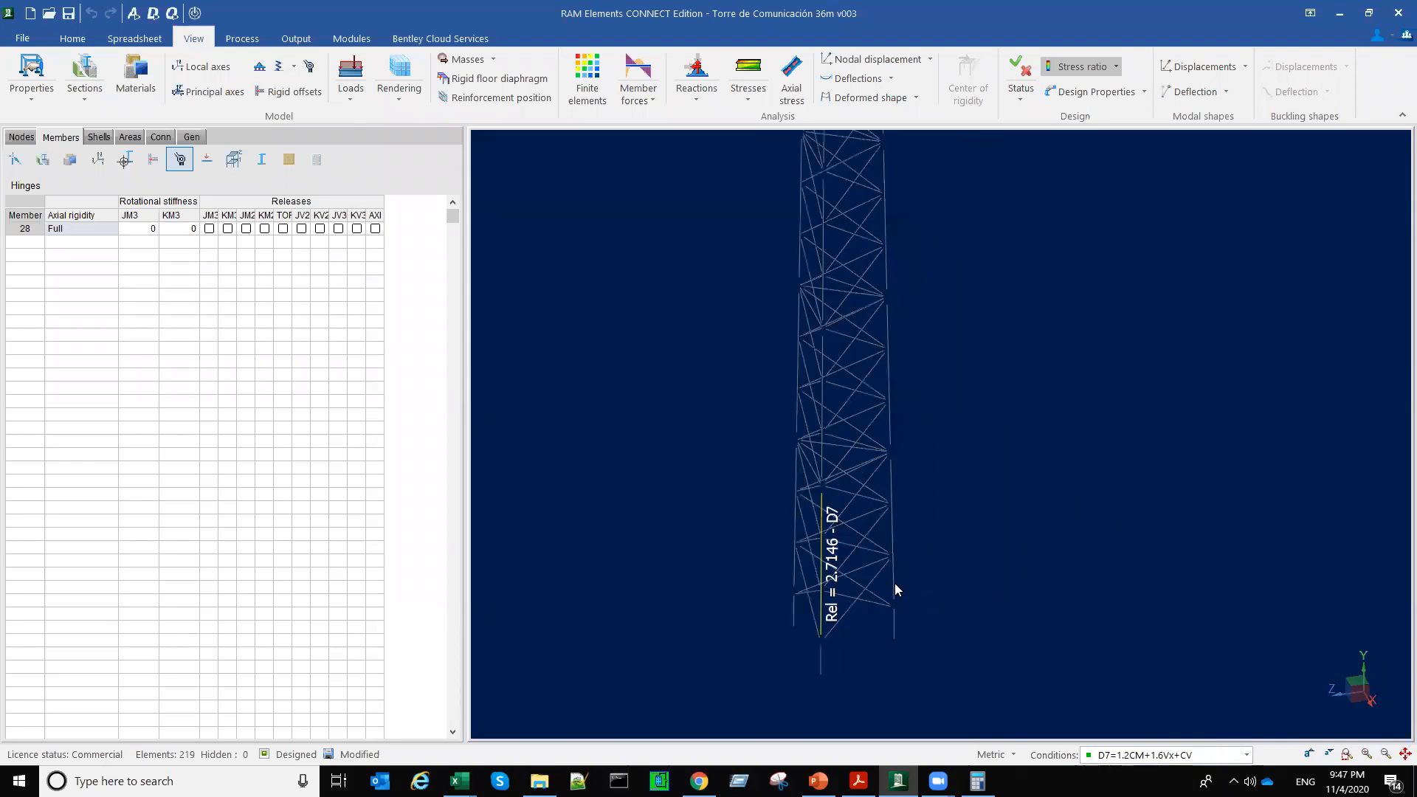
left_click(891, 594)
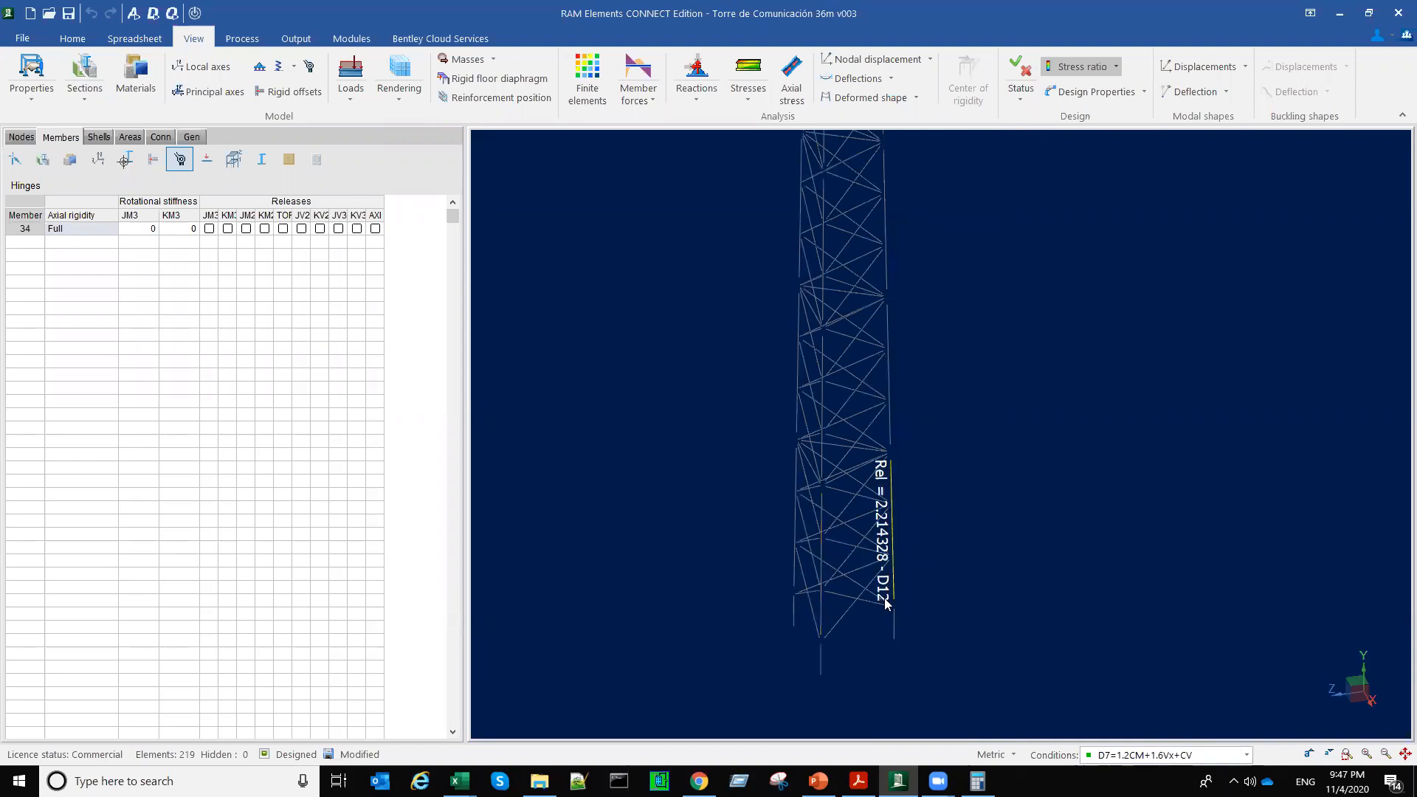
left_click(803, 573)
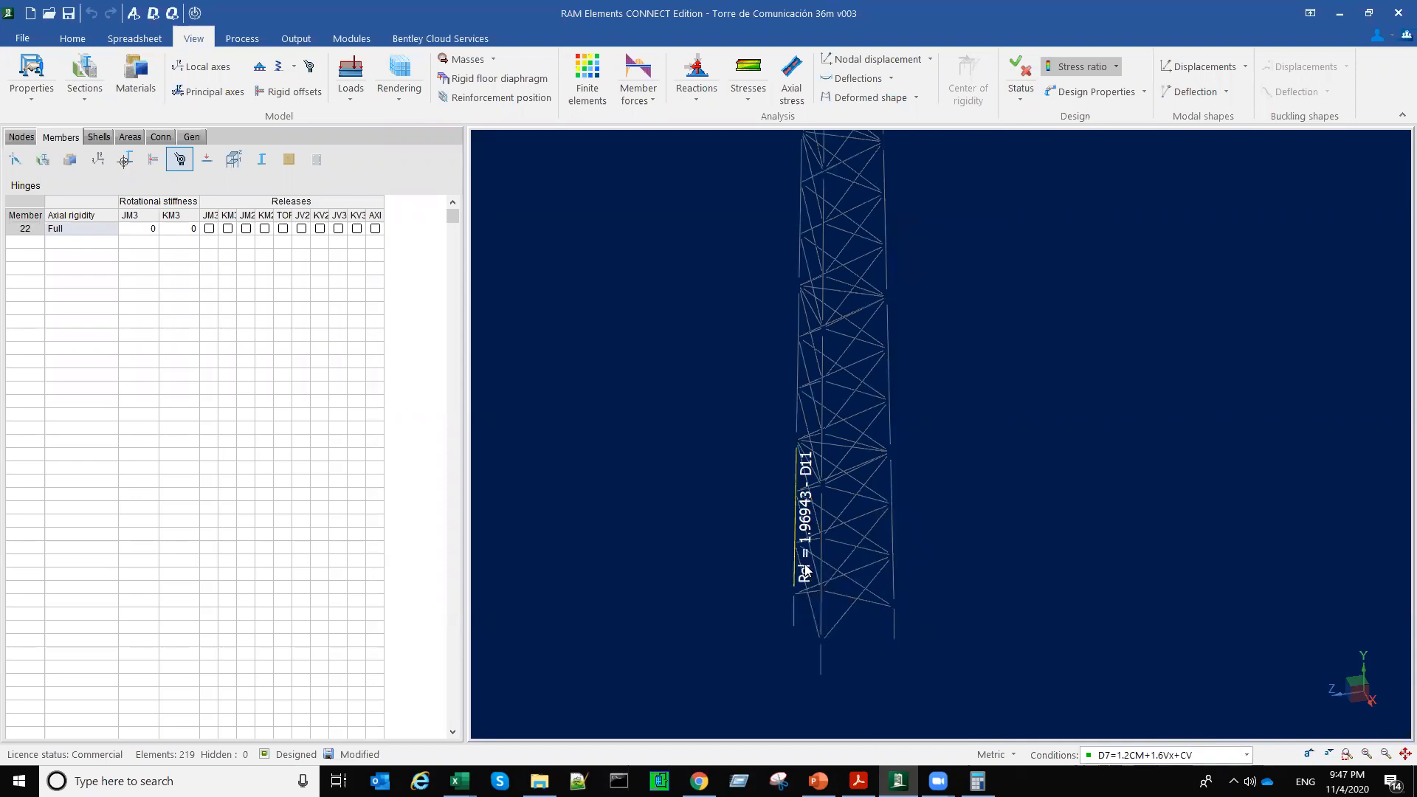
left_click(893, 589)
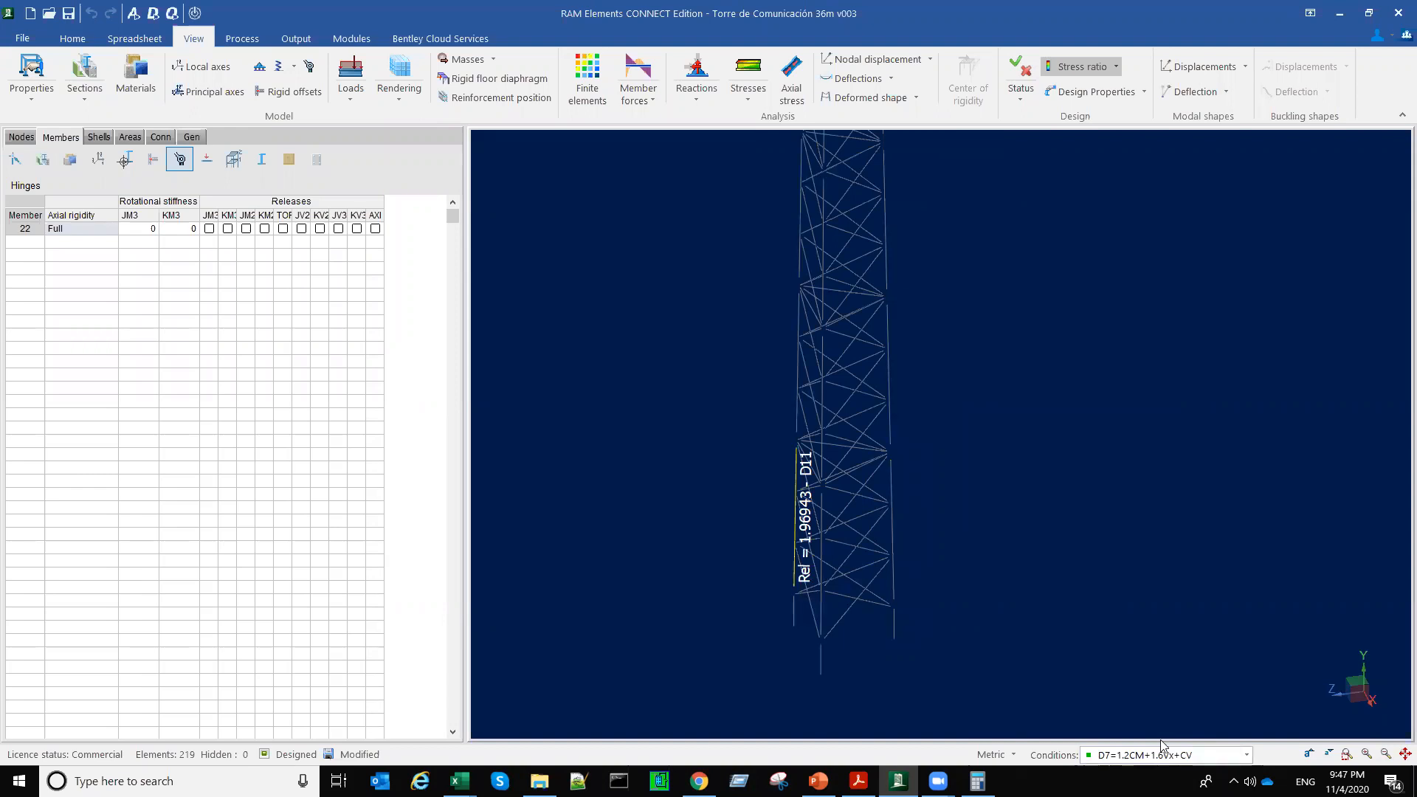
Step: Look up the definitions of combinations D11 and D12 among the available load conditions
left_click(1240, 758)
scroll(1240, 758, "down", 1)
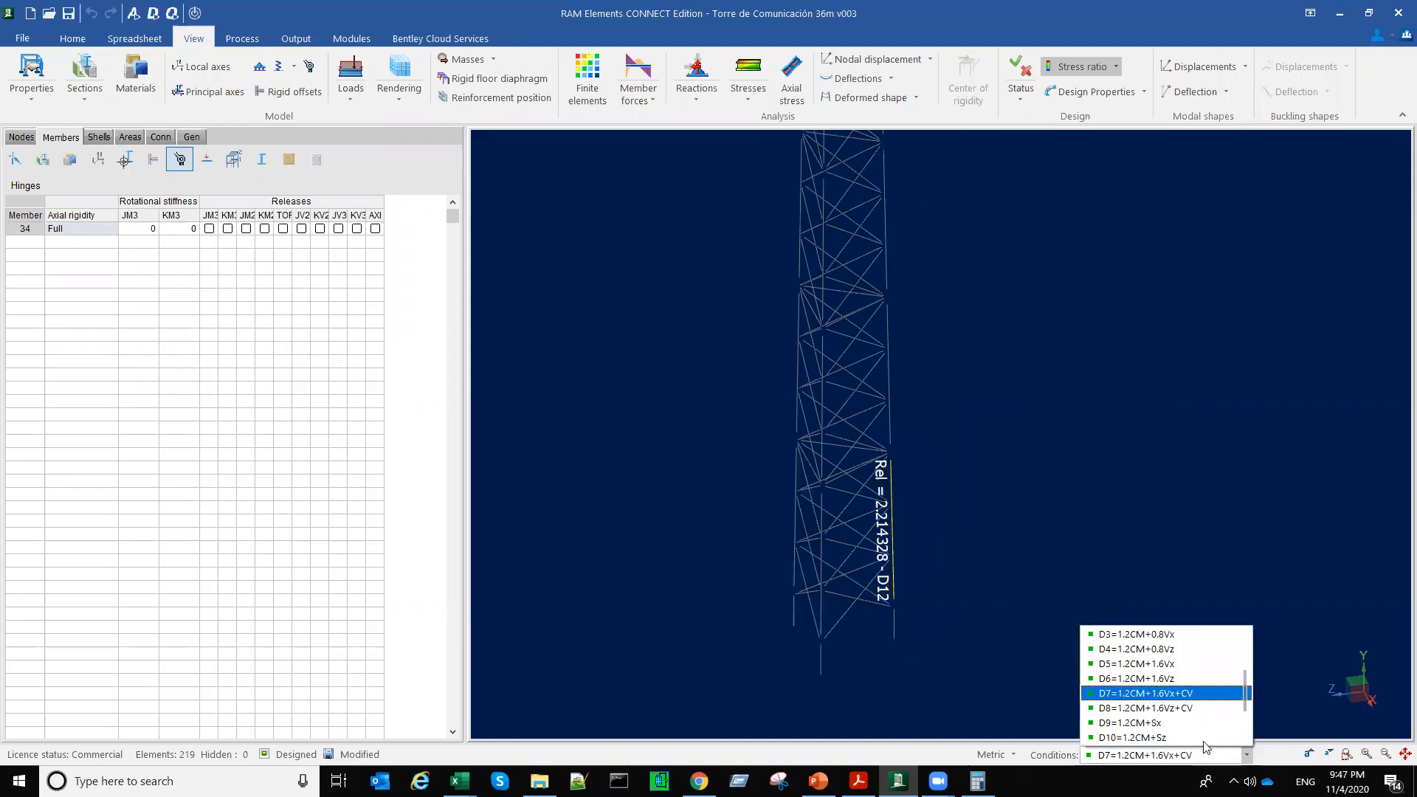
scroll(1186, 715, "down", 1)
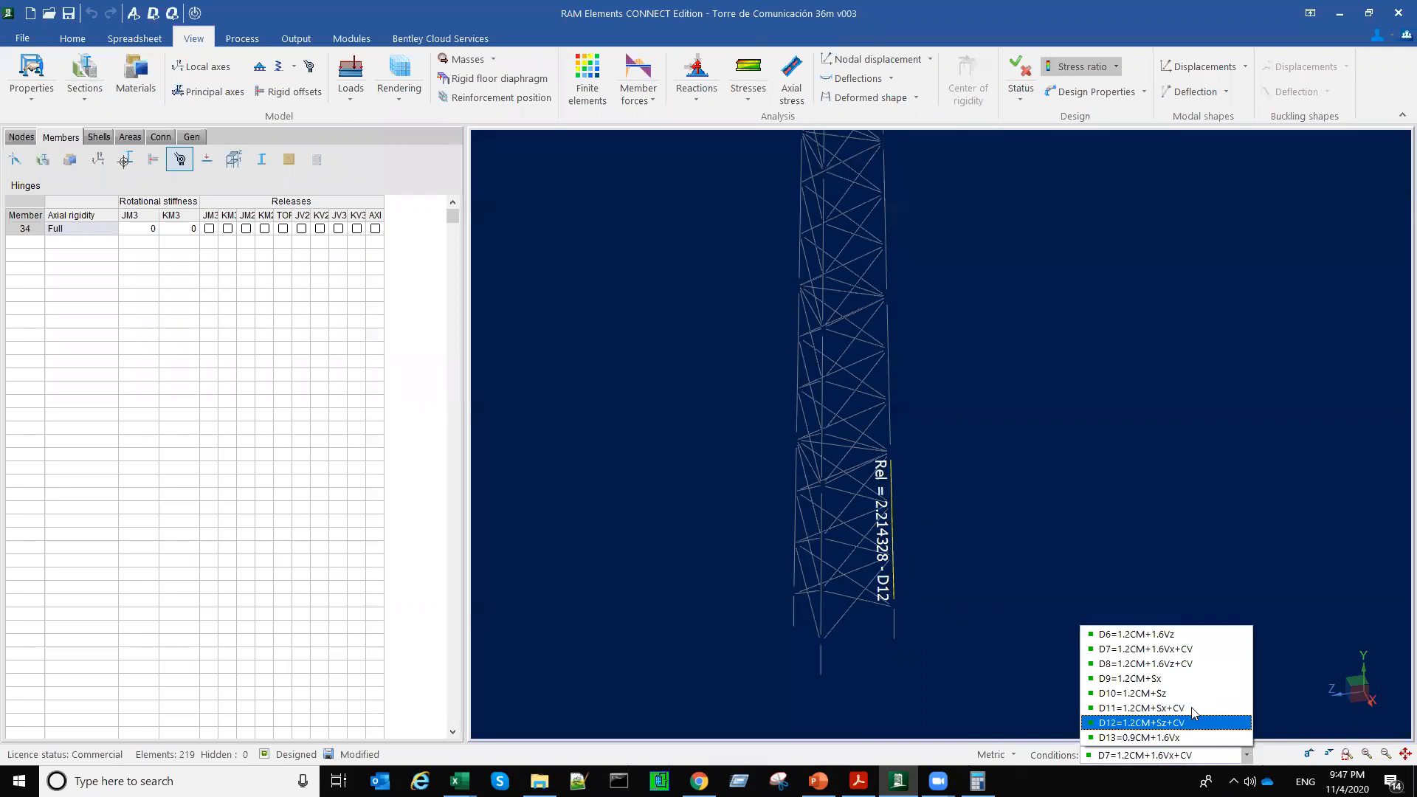
Step: Isolate base leg member 28 and generate its individual comprehensive Steel Code Check report
left_click(822, 605)
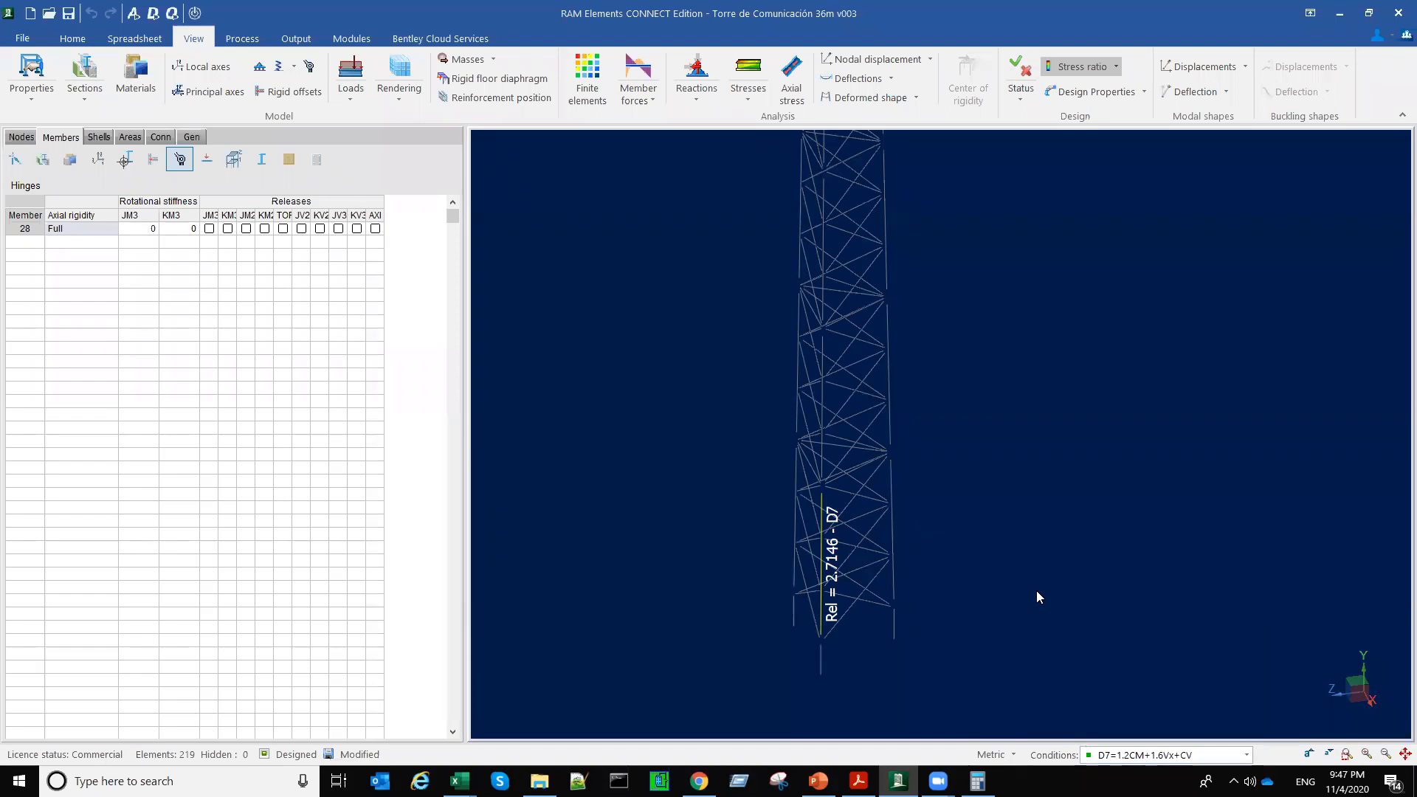
middle_click_drag(1039, 555, 902, 570)
scroll(902, 570, "down", 3)
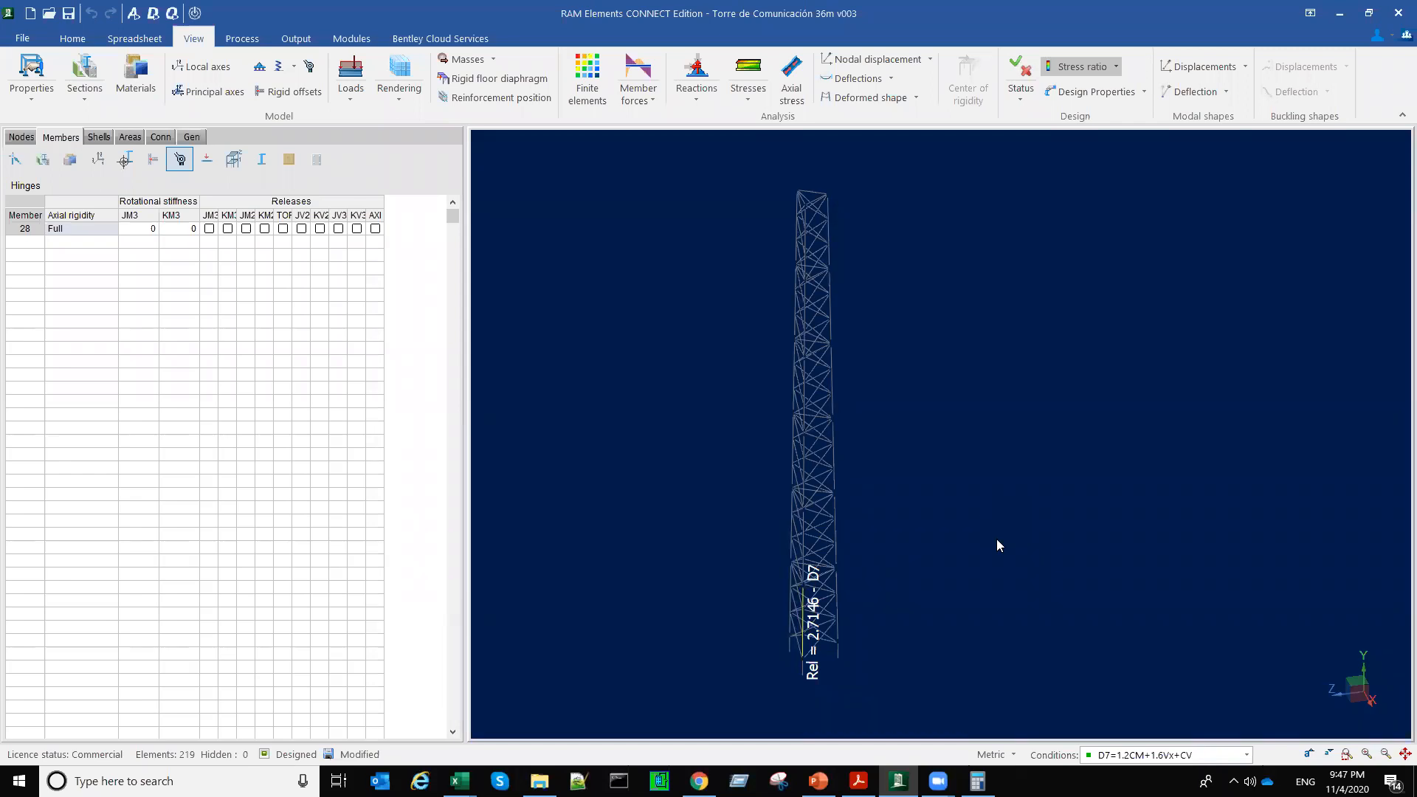
left_click_drag(1061, 544, 896, 491)
left_click_drag(993, 606, 1025, 608)
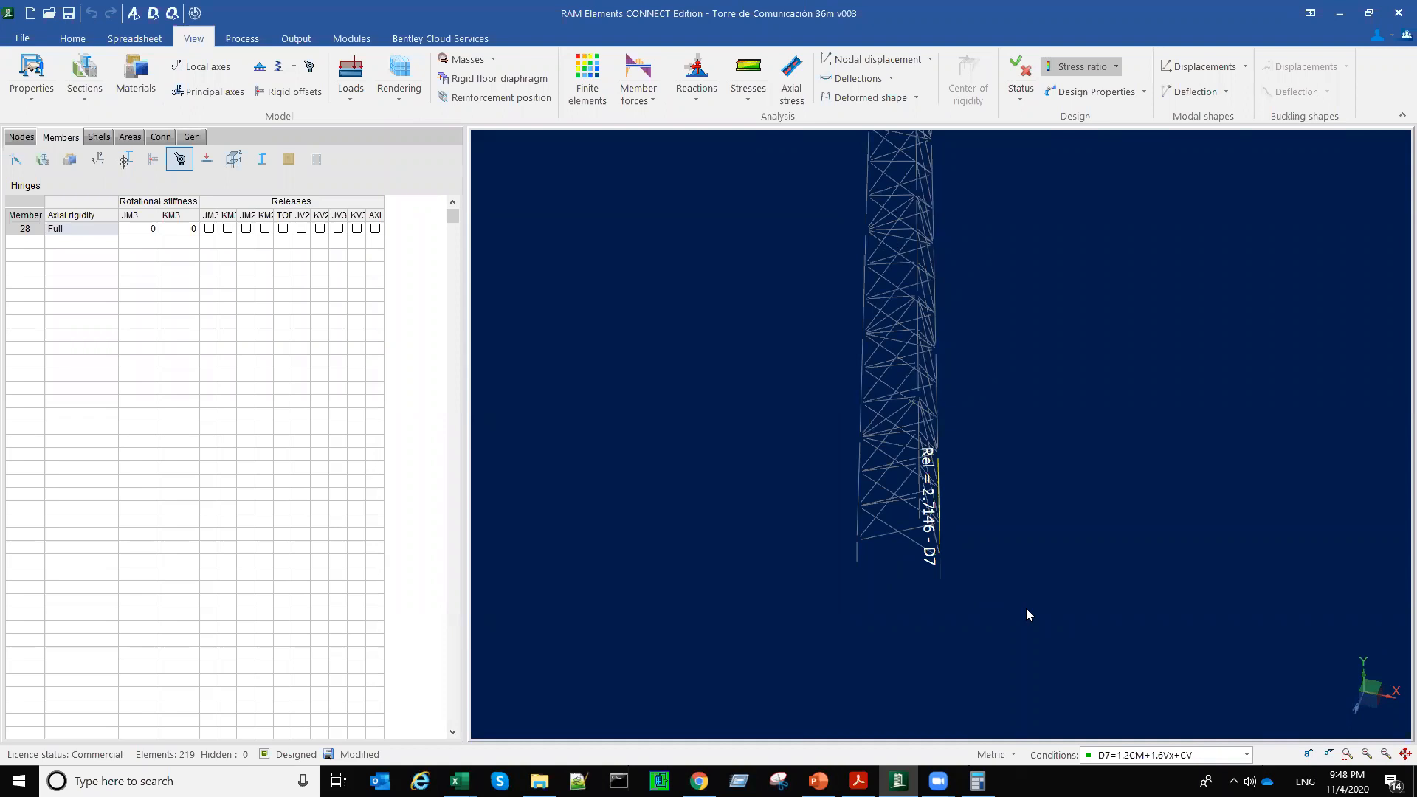
left_click(294, 41)
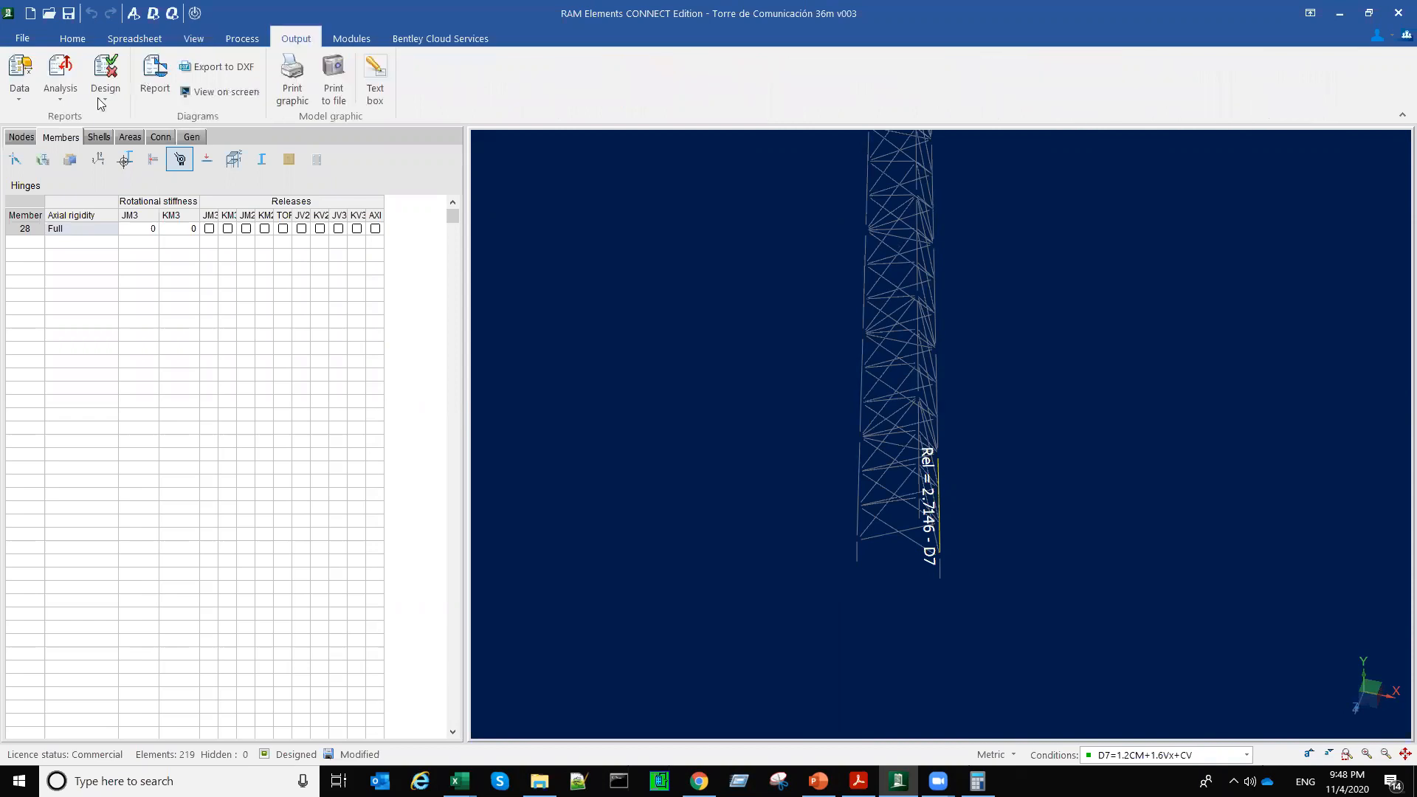
left_click(106, 92)
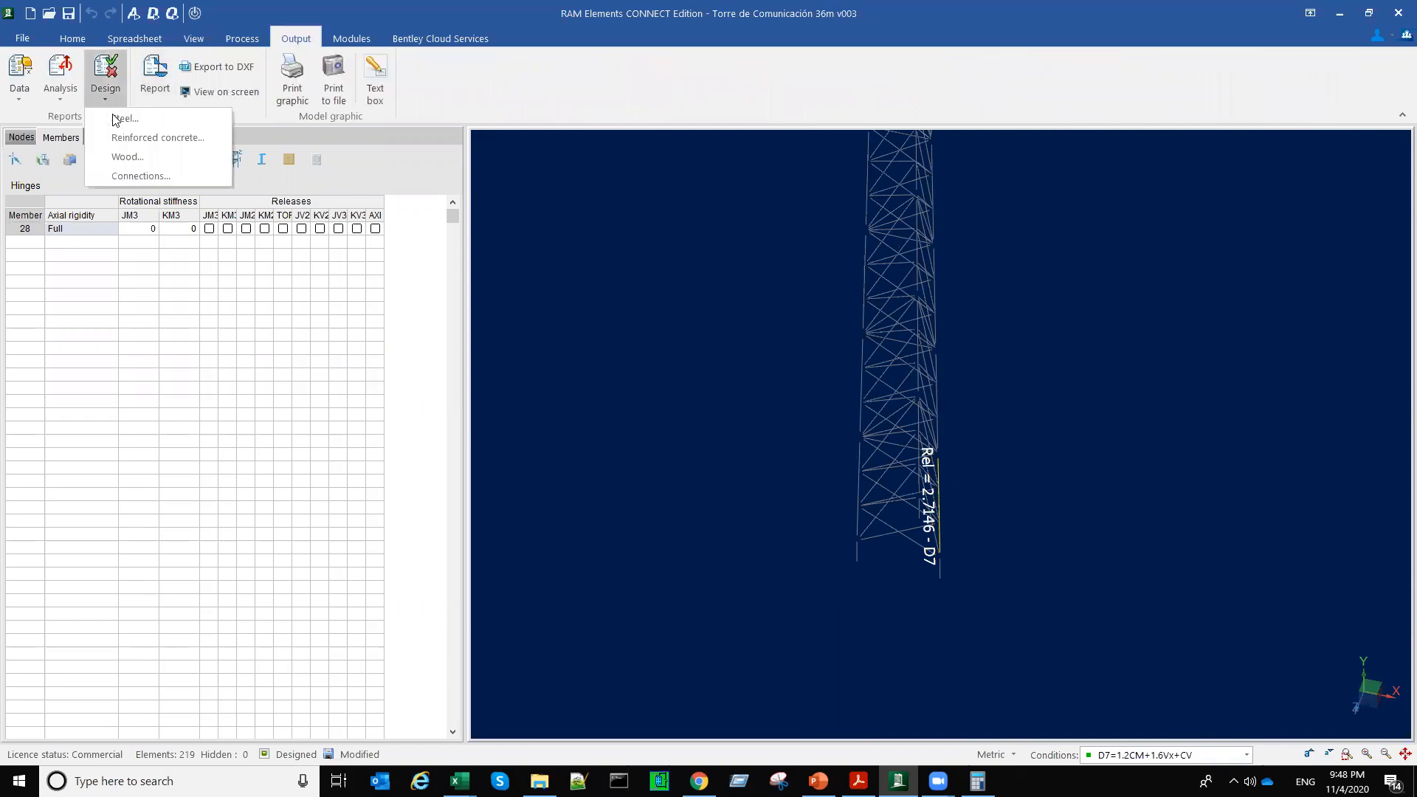
left_click(124, 117)
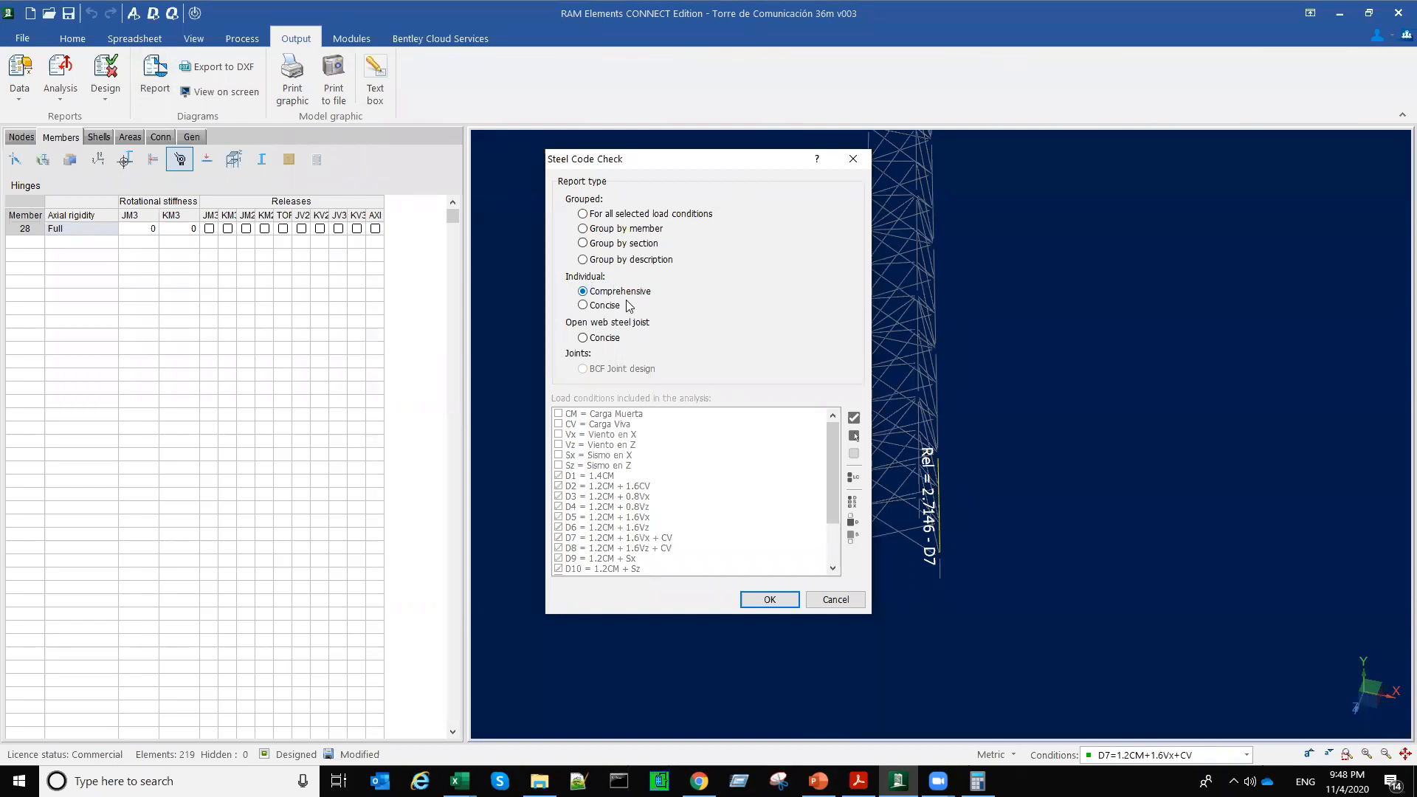
left_click(751, 597)
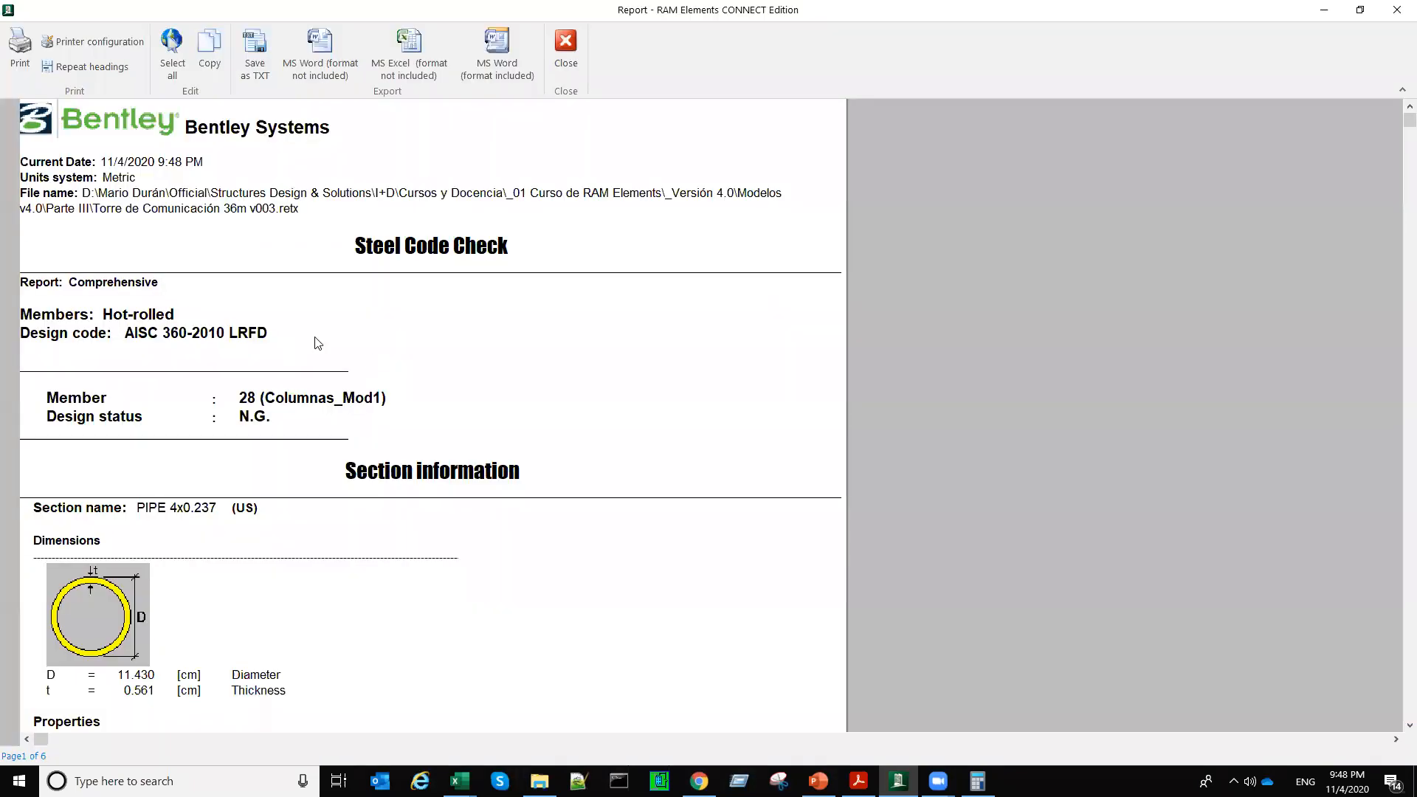
Step: Examine member 28's code-check report for the design code, pipe section properties, A36 material properties and design criteria
scroll(279, 324, "down", 1)
left_click(279, 324)
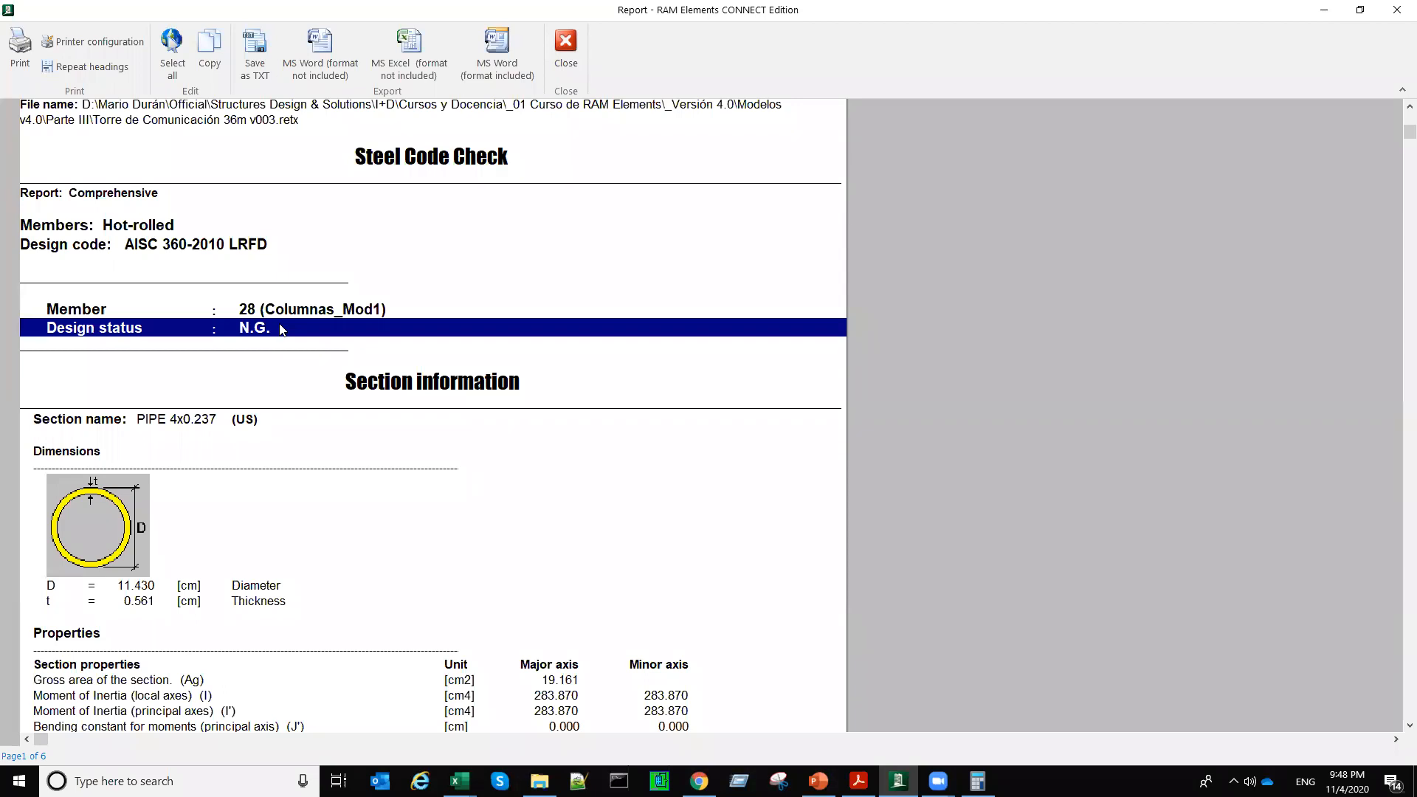
left_click(207, 249)
left_click(177, 225)
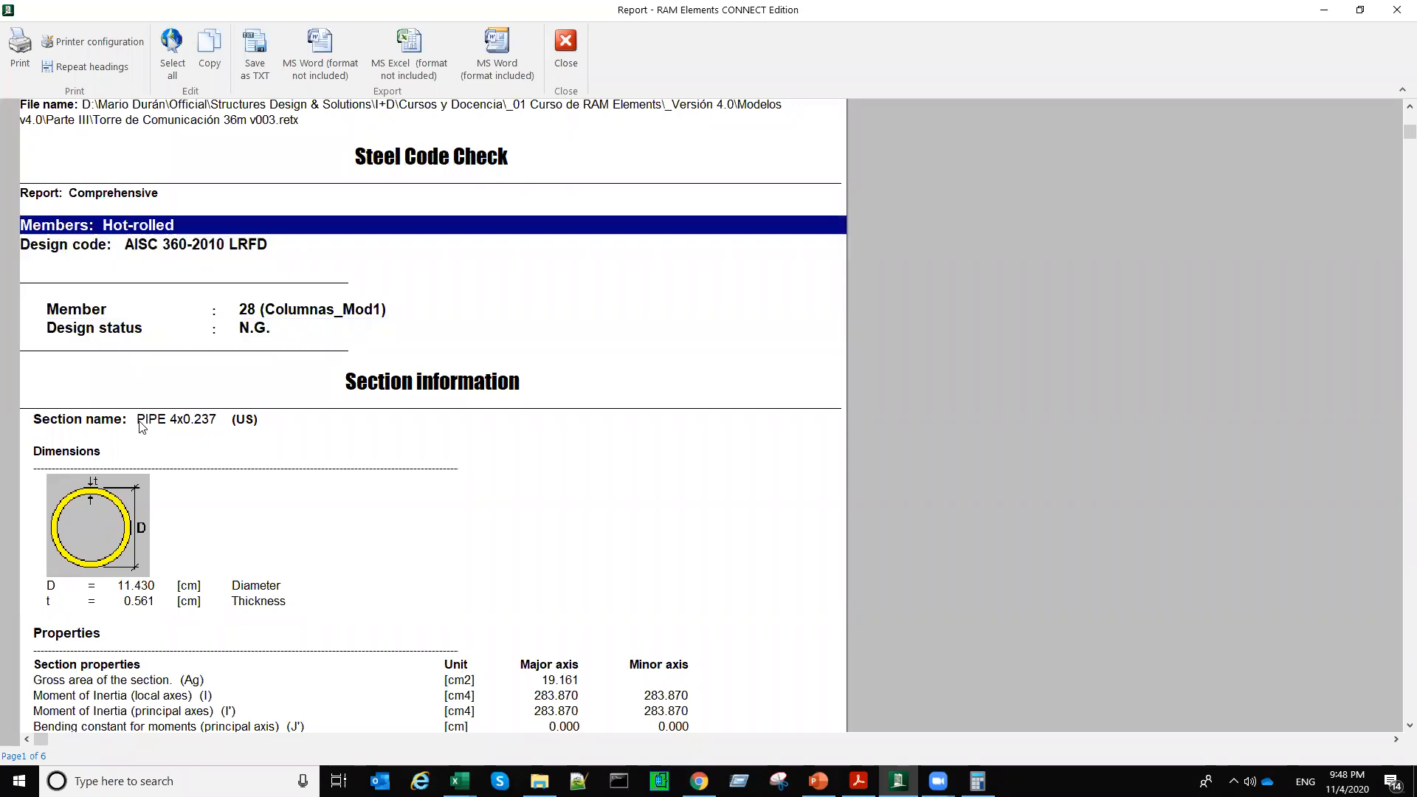
scroll(254, 703, "down", 3)
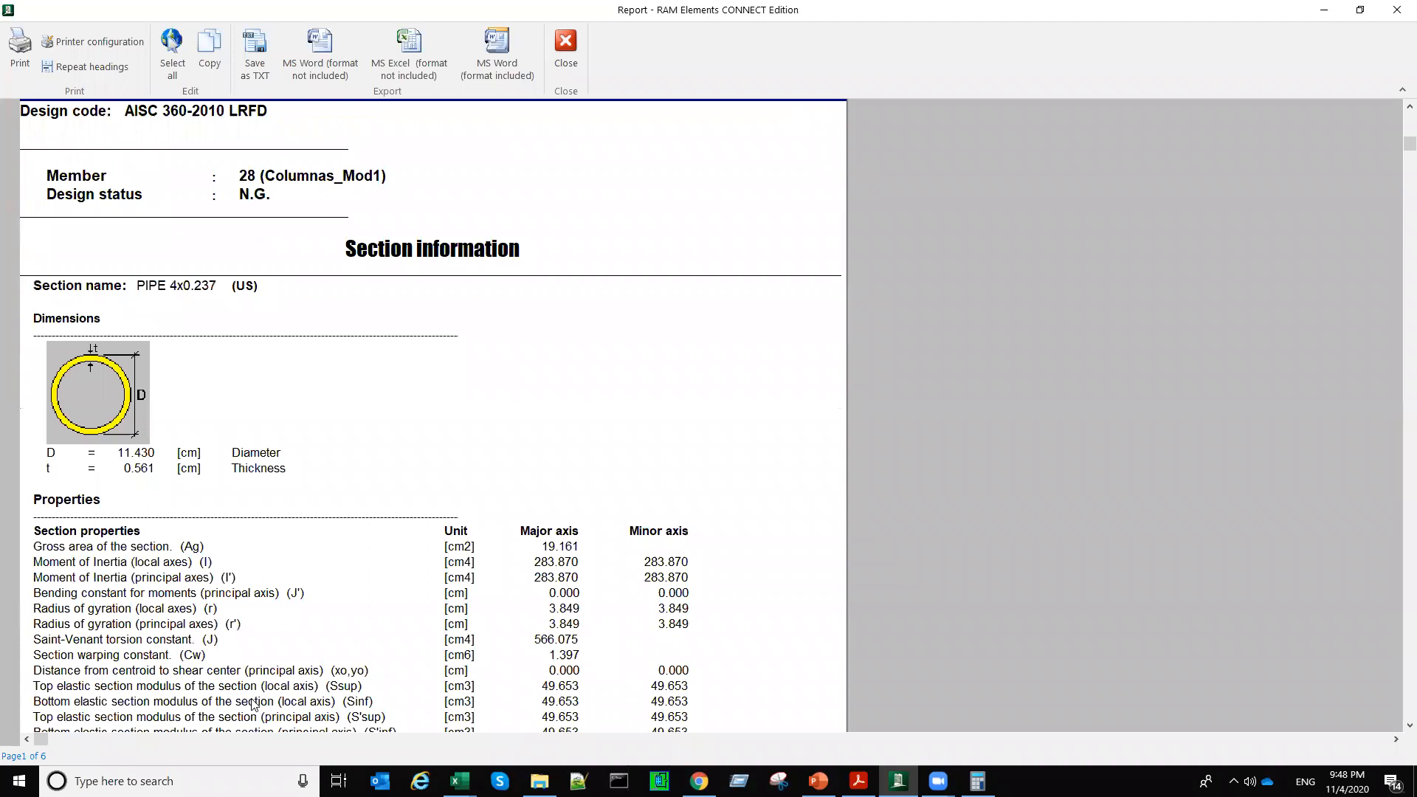
scroll(155, 476, "down", 3)
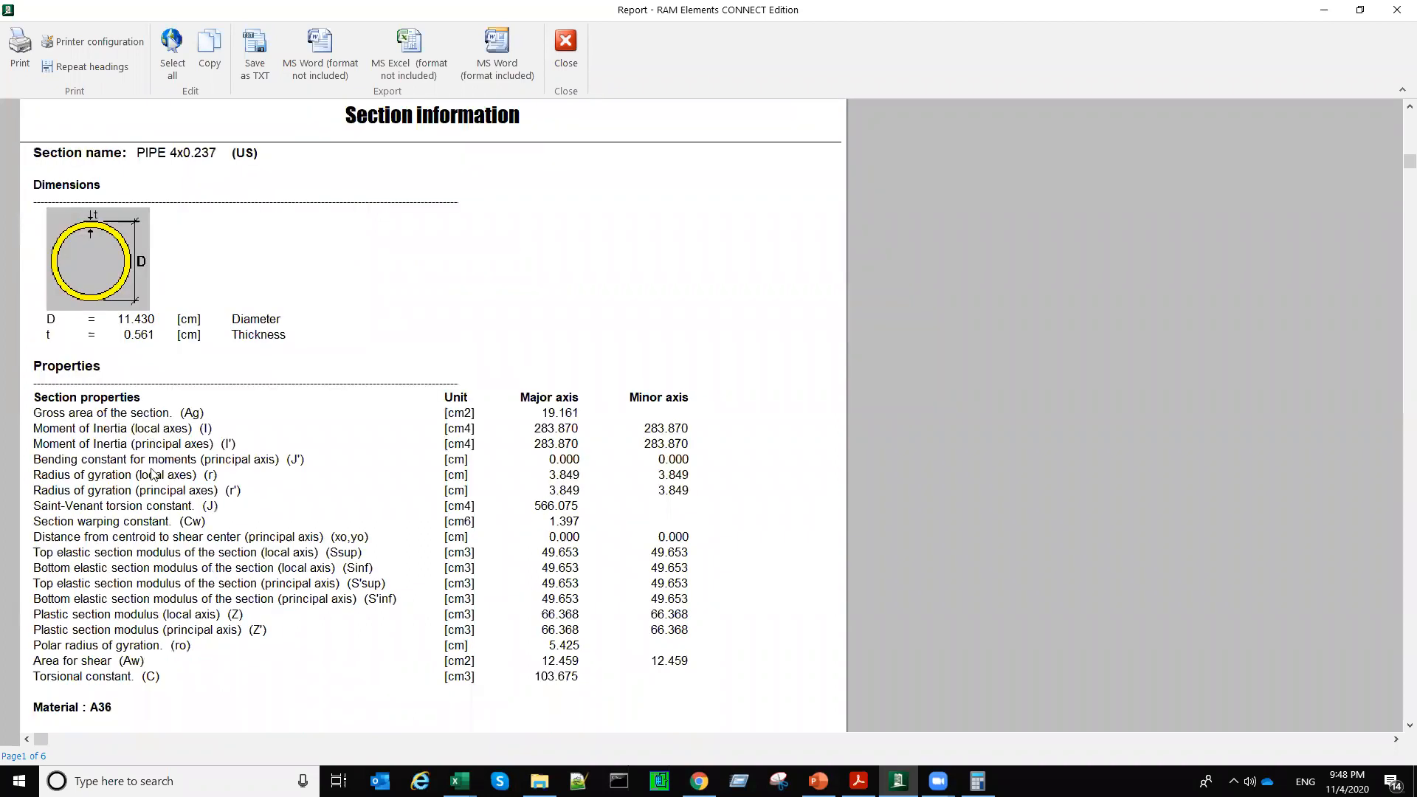
left_click(234, 650)
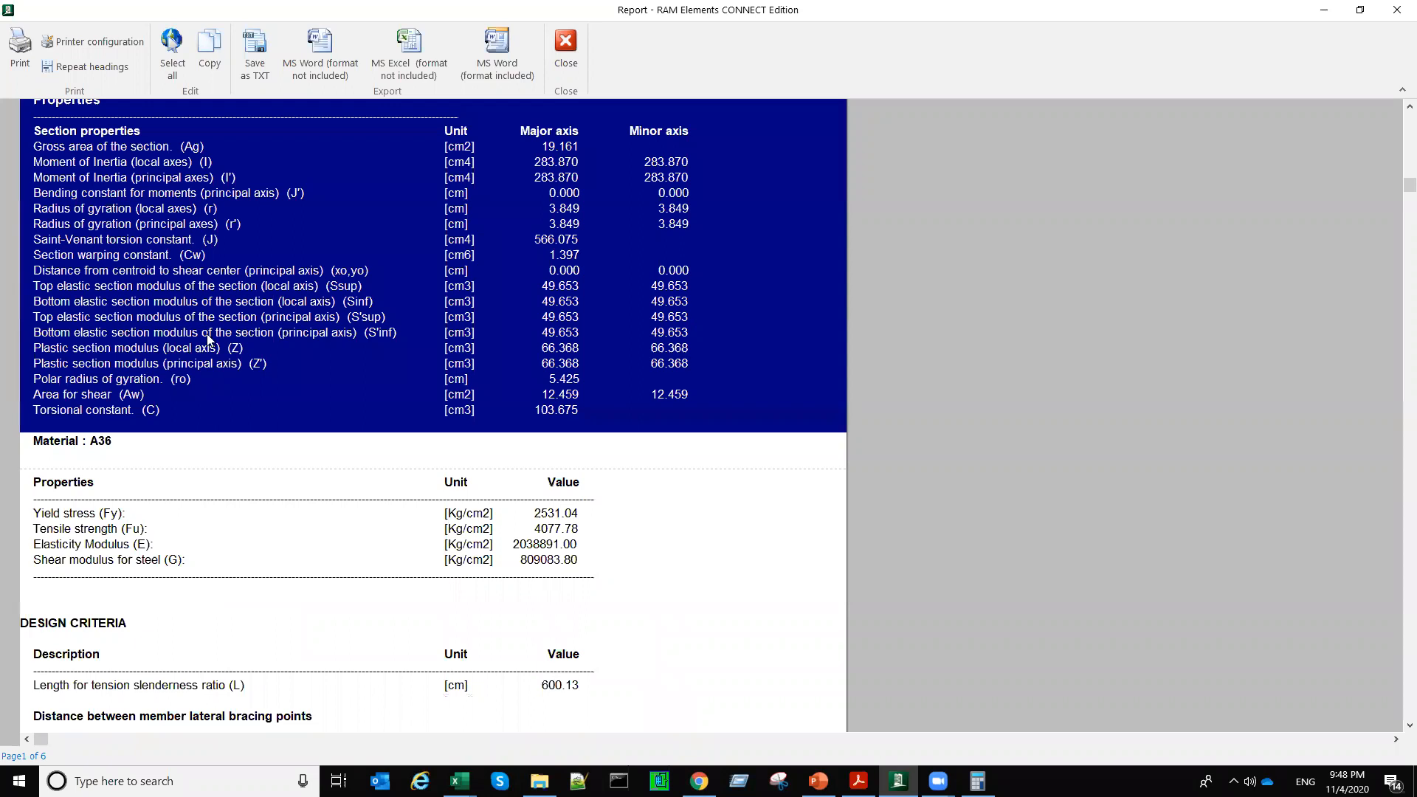
scroll(206, 333, "down", 2)
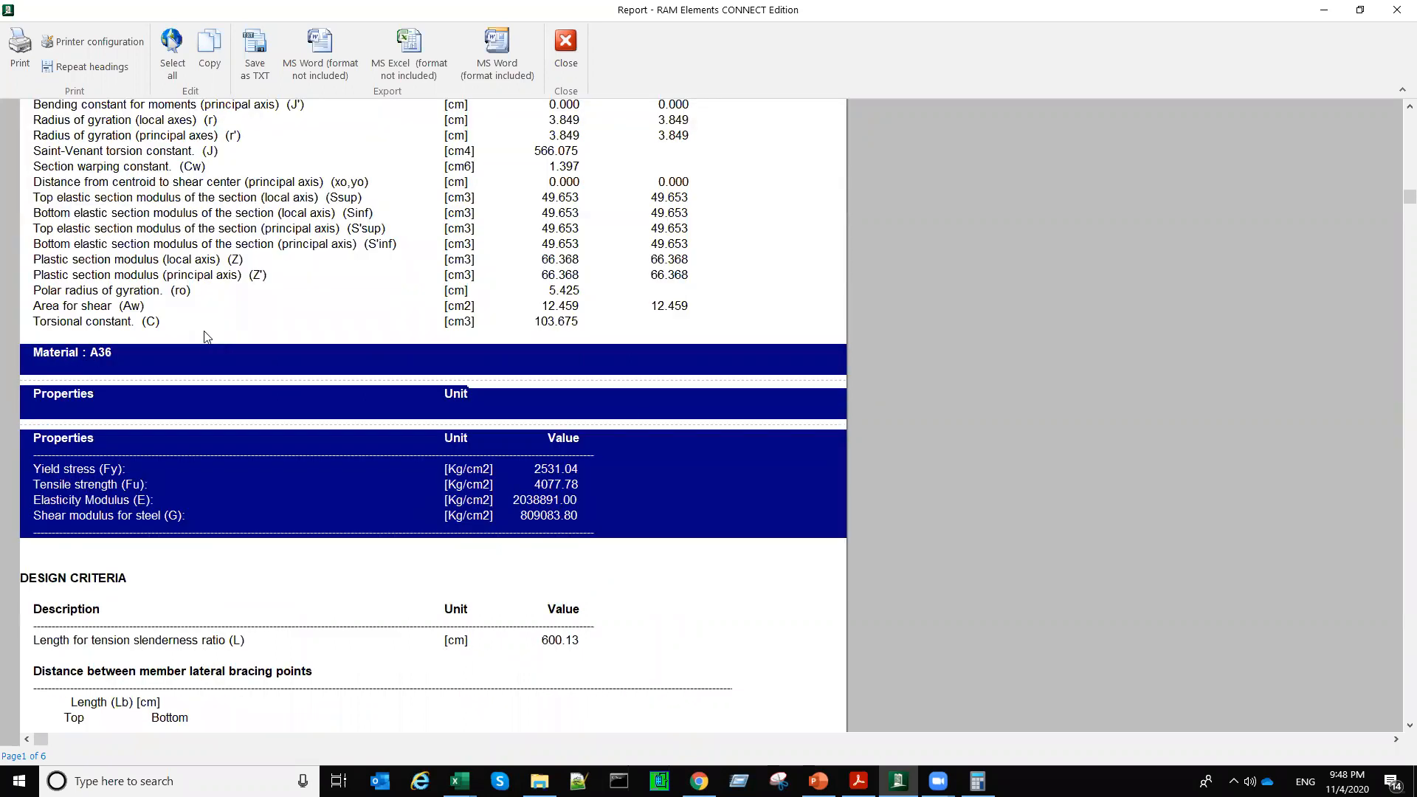
scroll(133, 347, "down", 10)
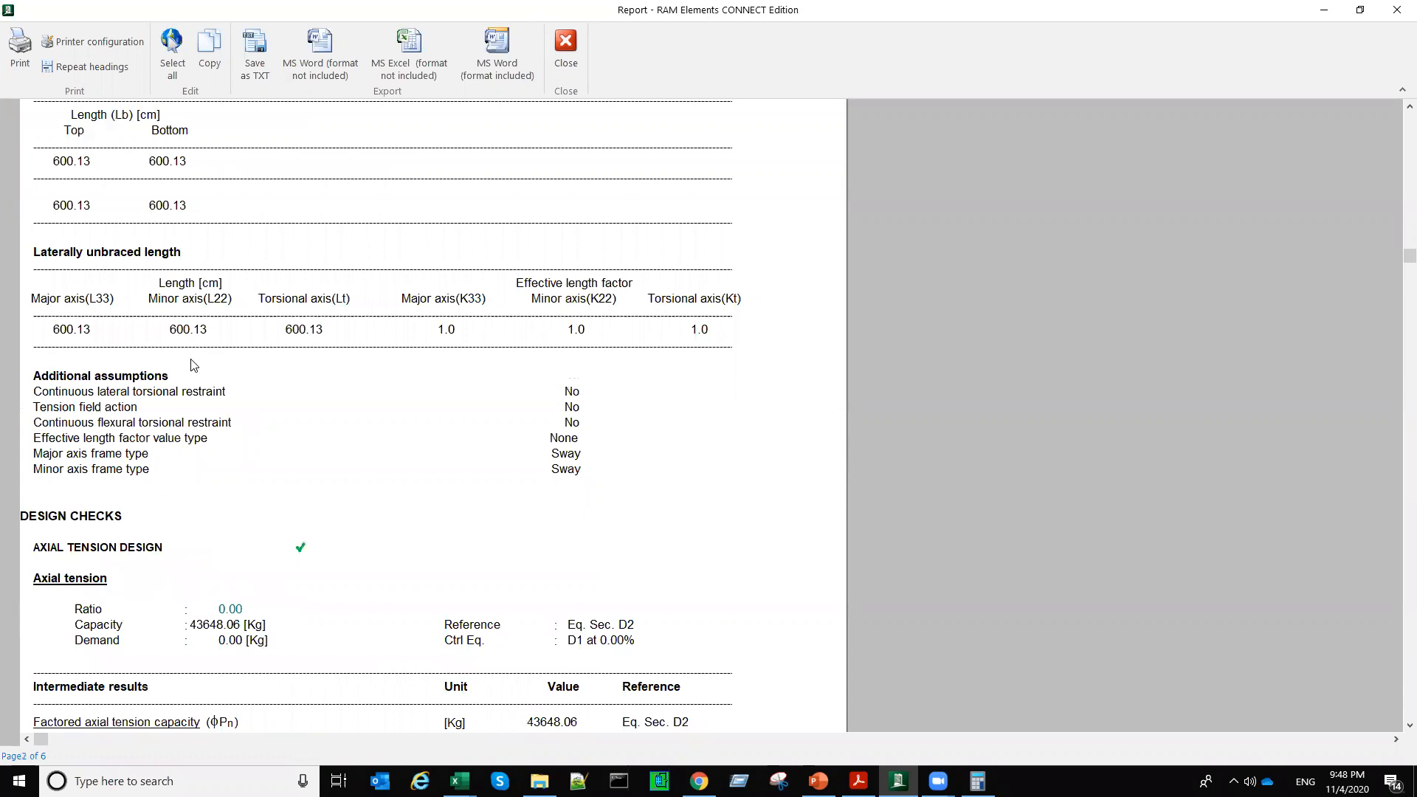
Step: Review the axial tension and major-axis 33 compression checks, including section classification, effective length factor and unbraced length
scroll(248, 374, "down", 2)
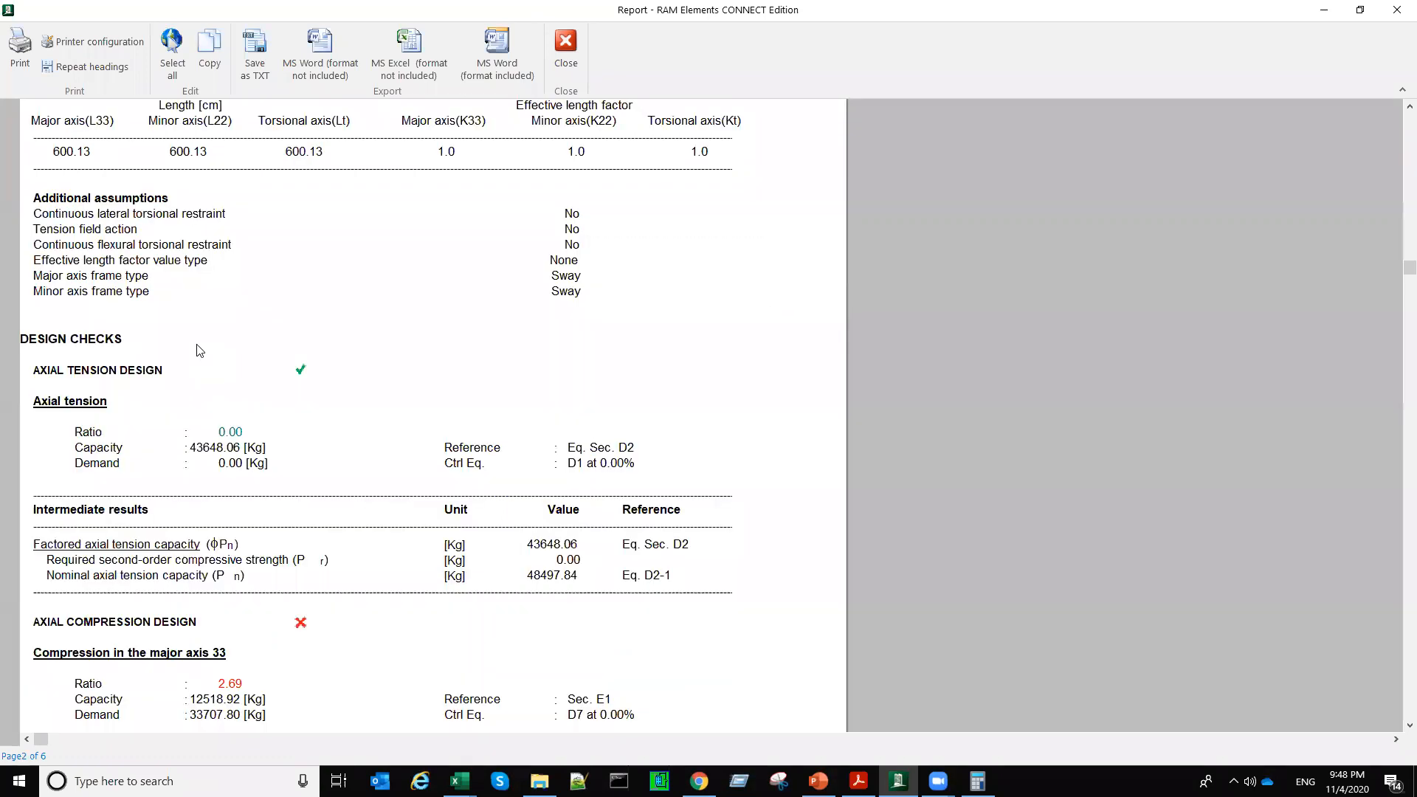
scroll(177, 369, "down", 1)
scroll(142, 423, "down", 1)
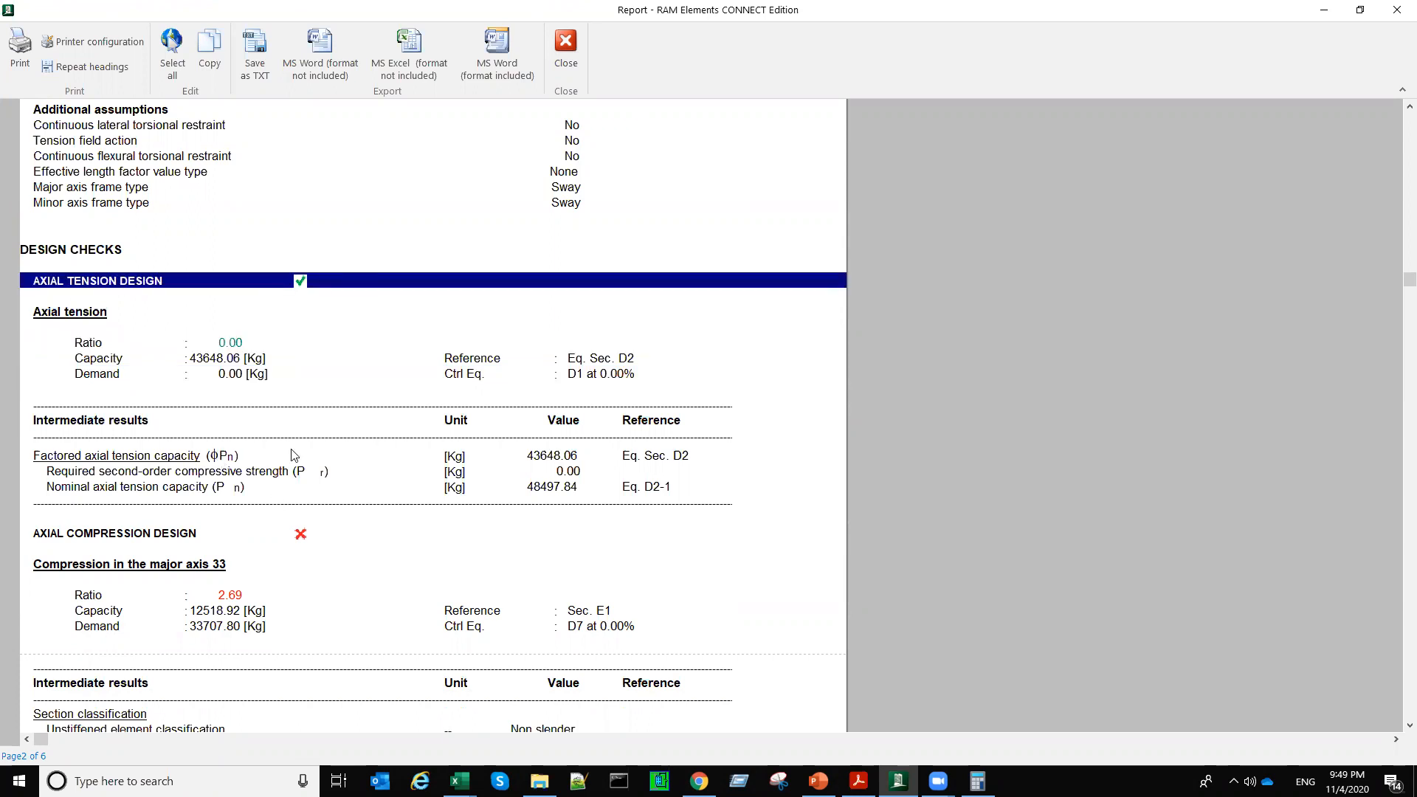
scroll(293, 455, "down", 2)
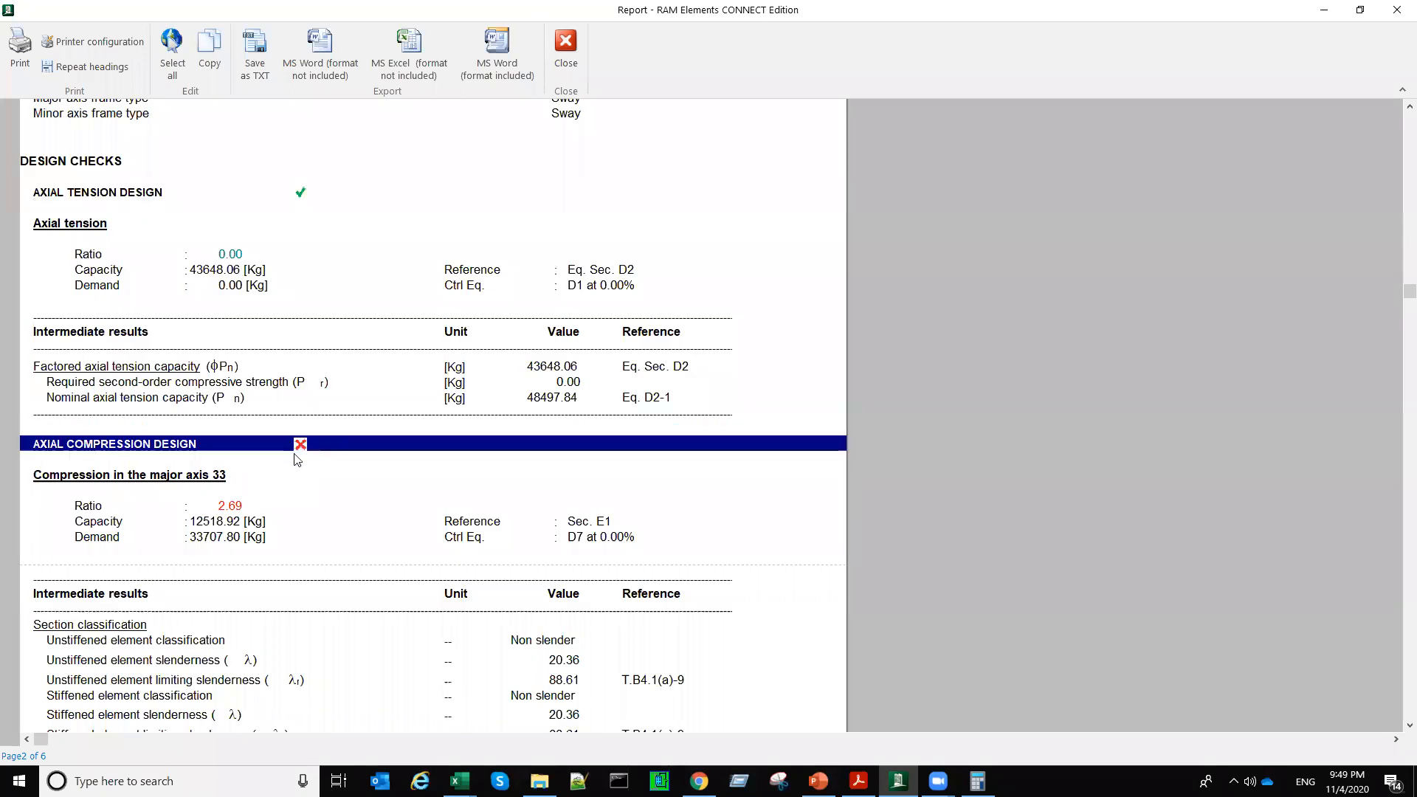
scroll(207, 461, "down", 4)
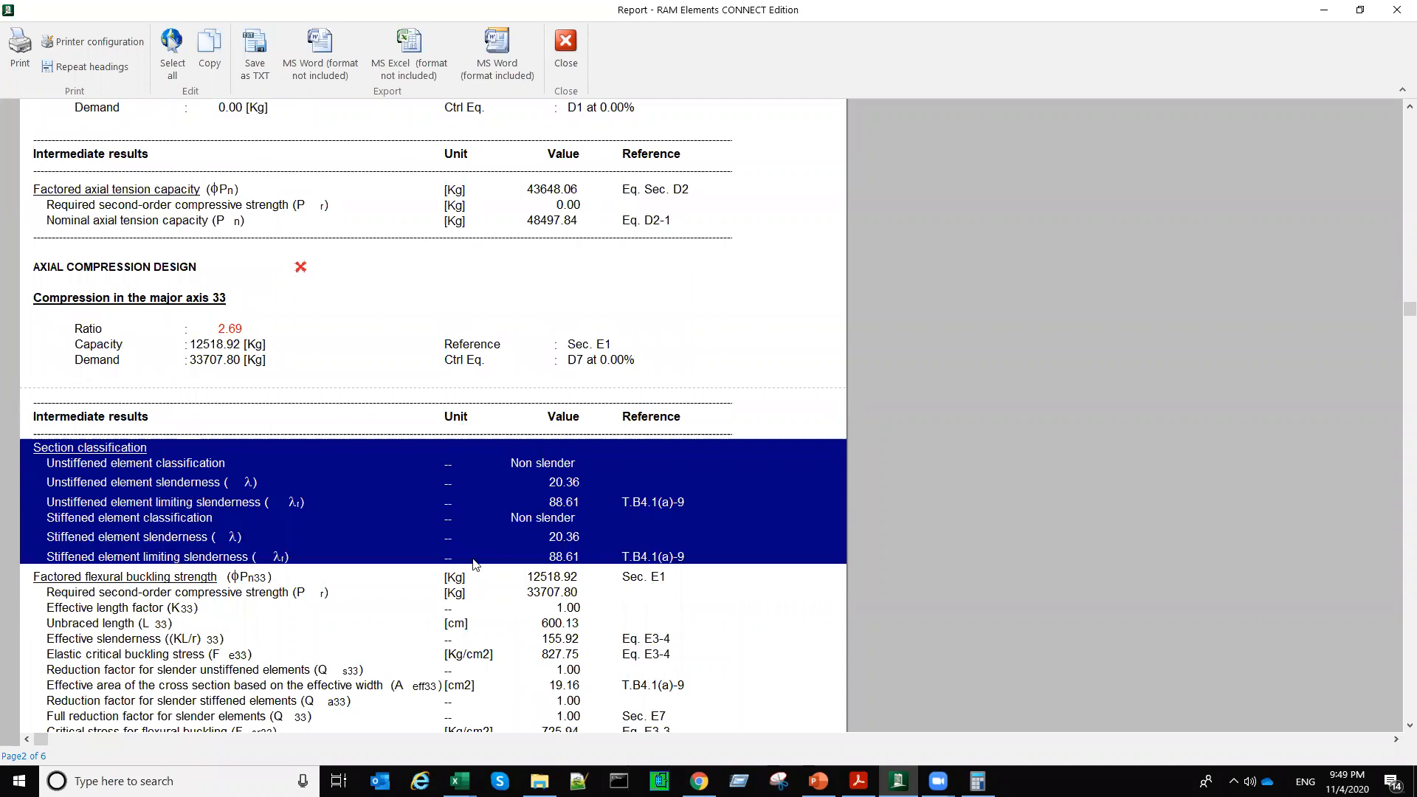
scroll(206, 448, "down", 3)
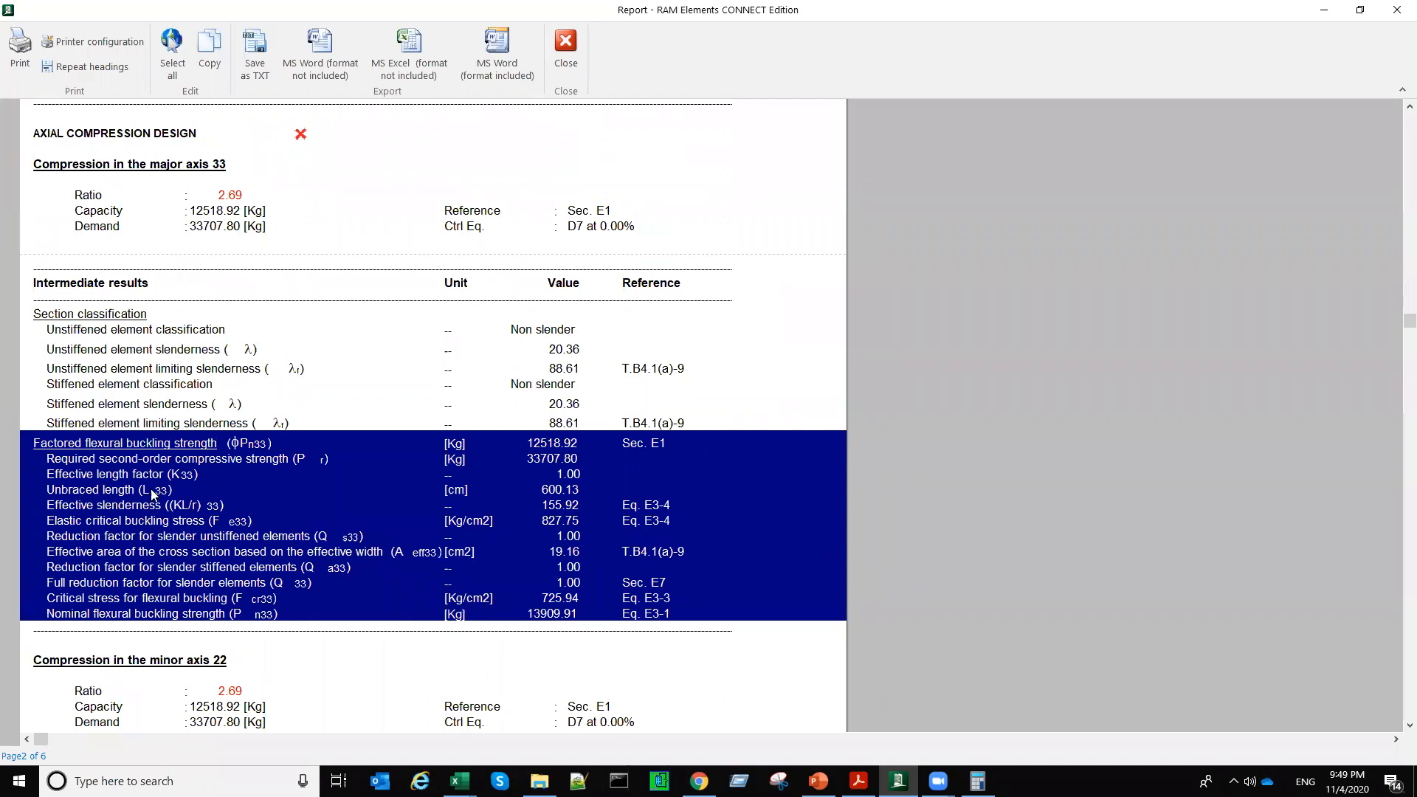
left_click(551, 495)
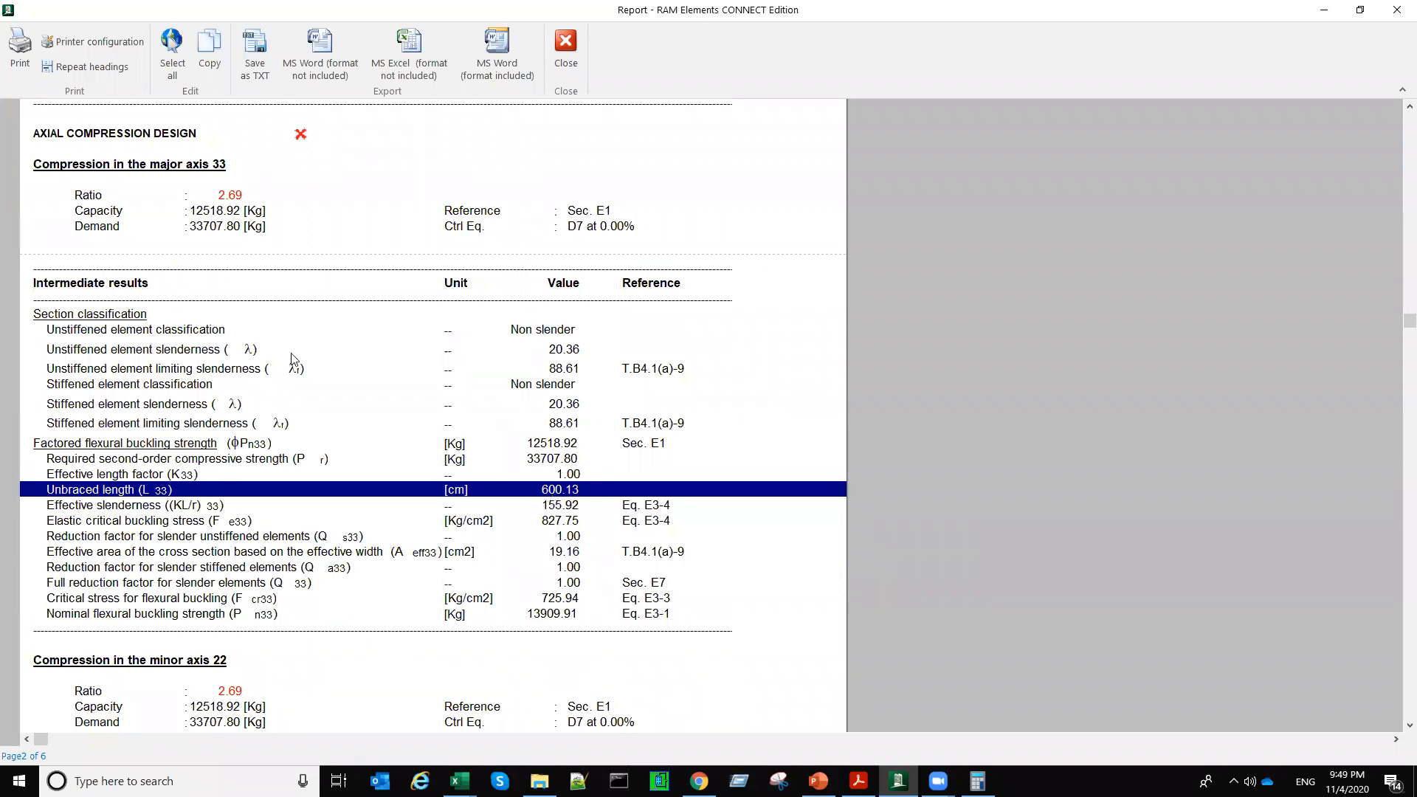
Step: Compare the compression checks for major axis 33 and minor axis 22 in the report
scroll(347, 341, "down", 3)
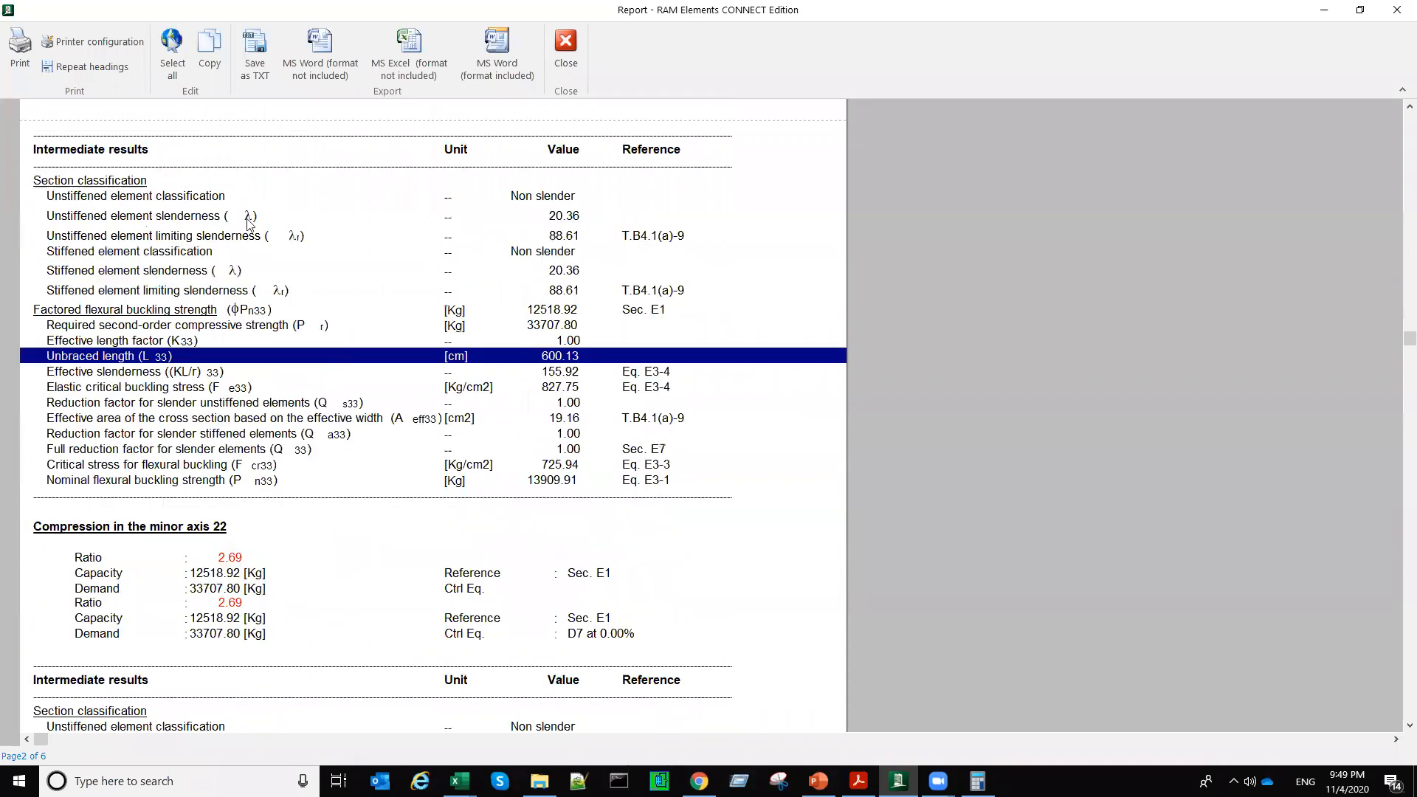
scroll(228, 133, "down", 7)
scroll(247, 587, "up", 9)
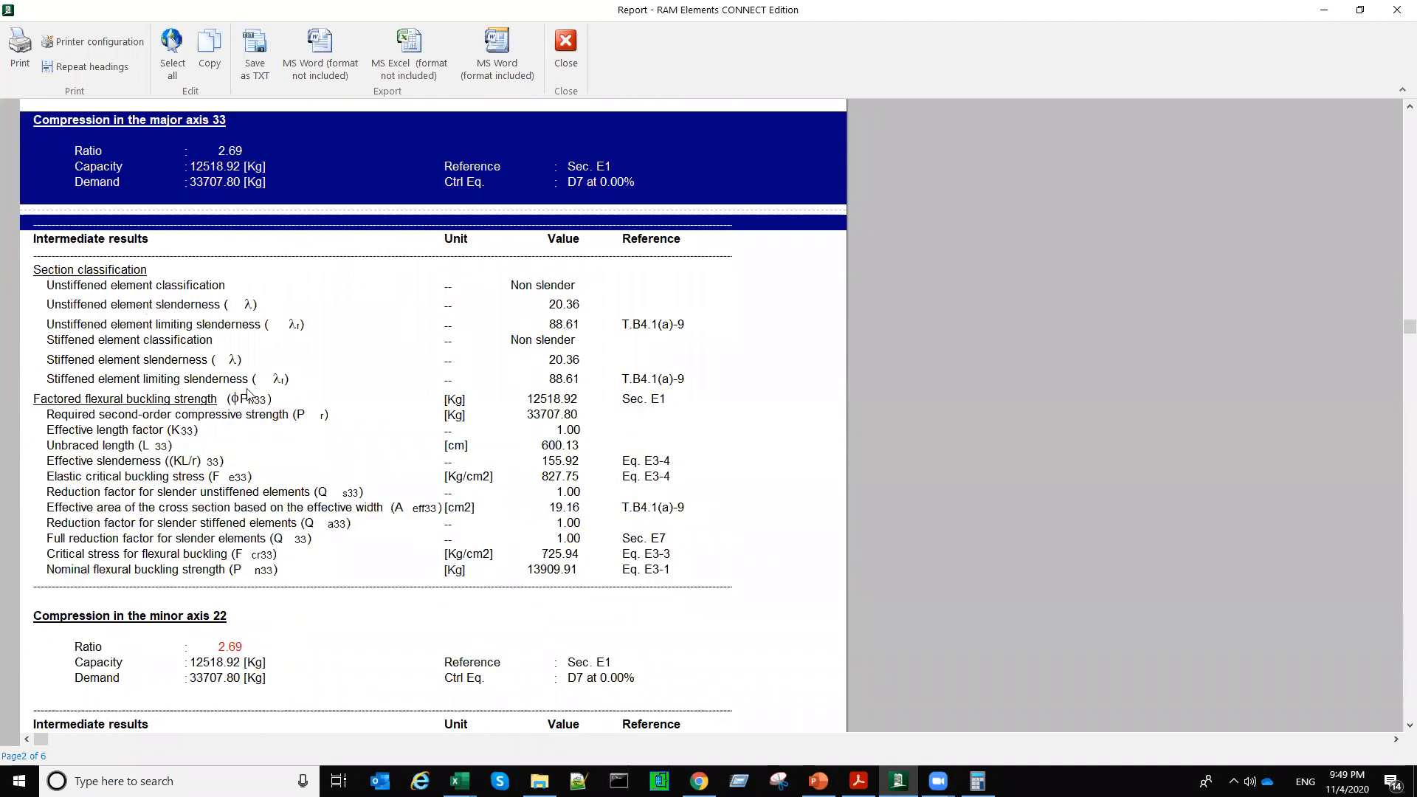
left_click(260, 334)
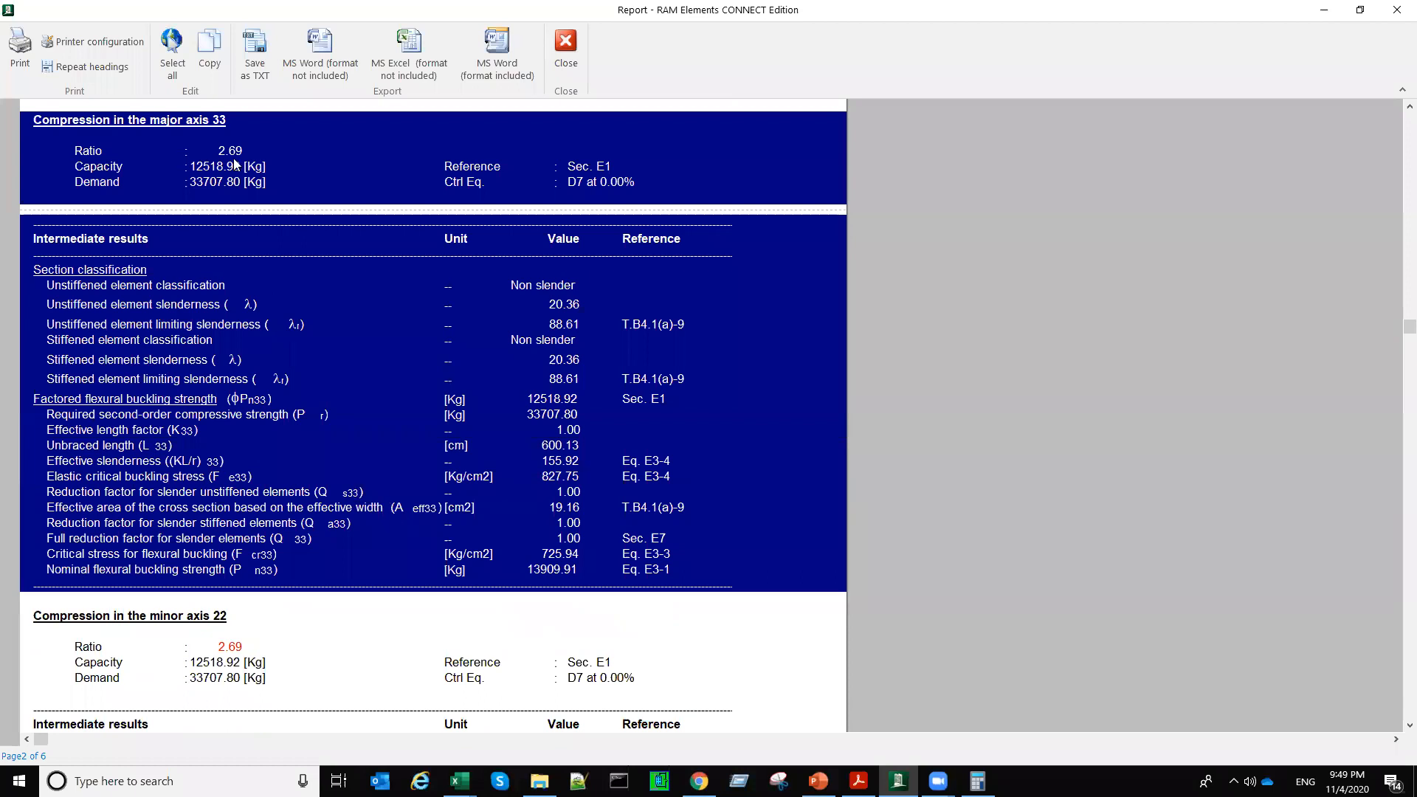
scroll(244, 664, "down", 6)
scroll(292, 705, "up", 5)
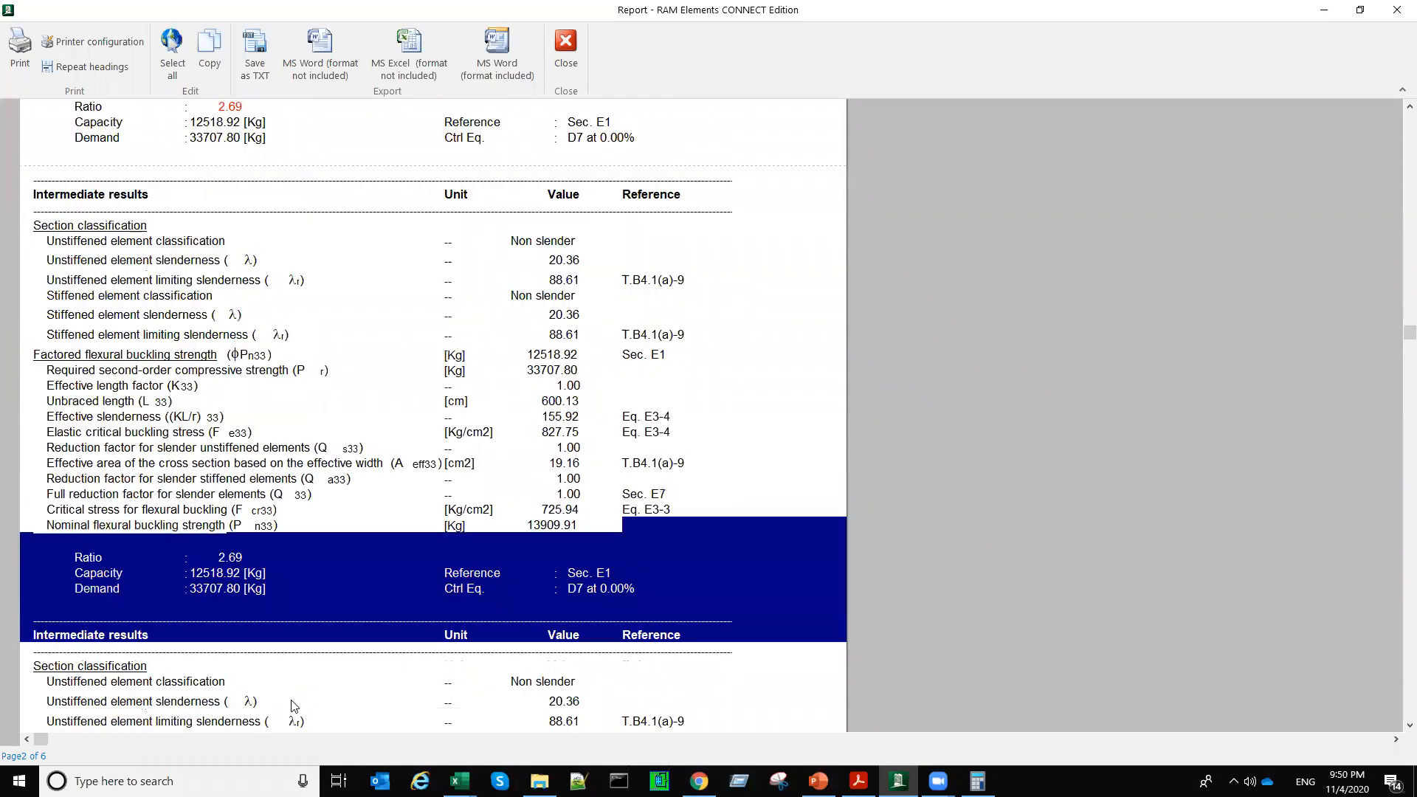
scroll(292, 704, "up", 1)
scroll(292, 705, "down", 2)
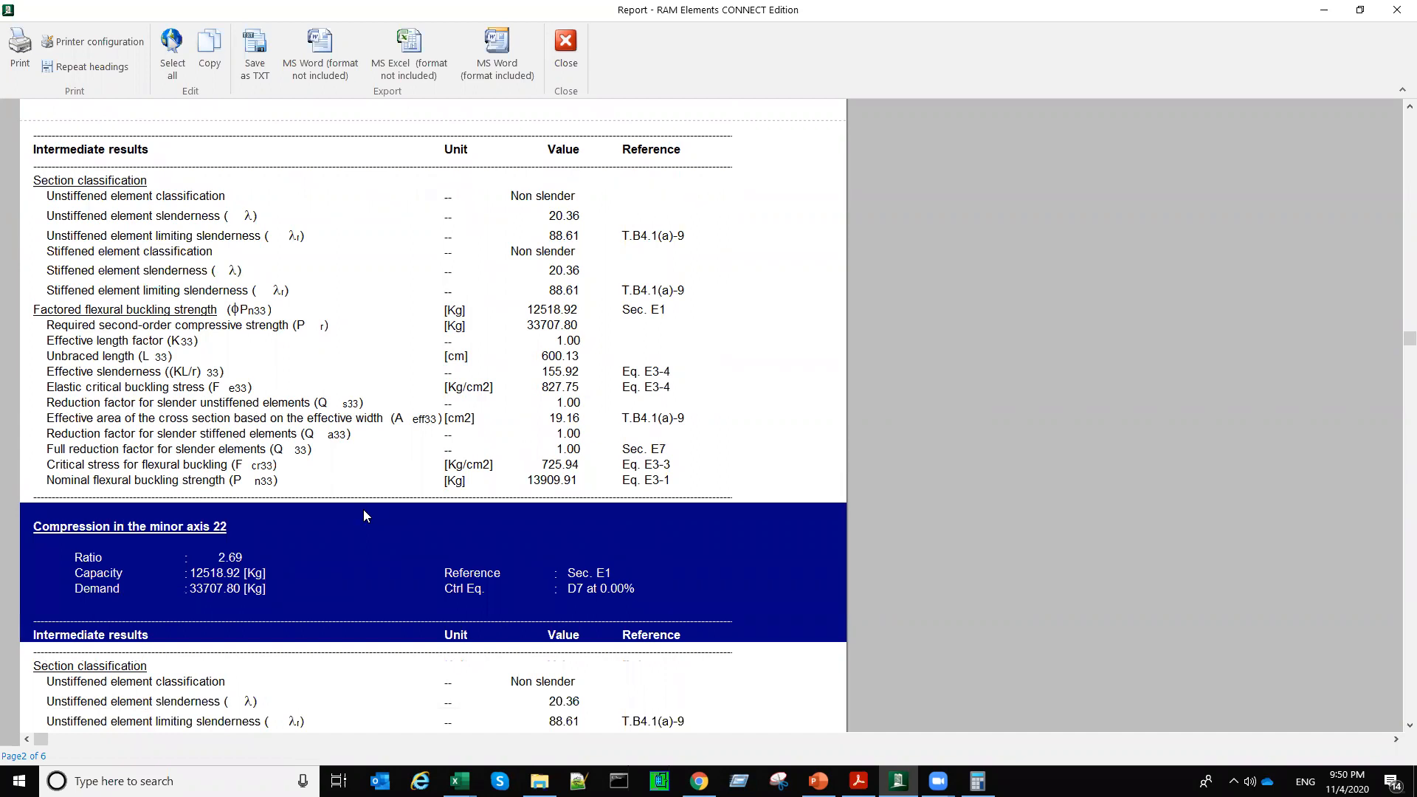
scroll(363, 515, "down", 2)
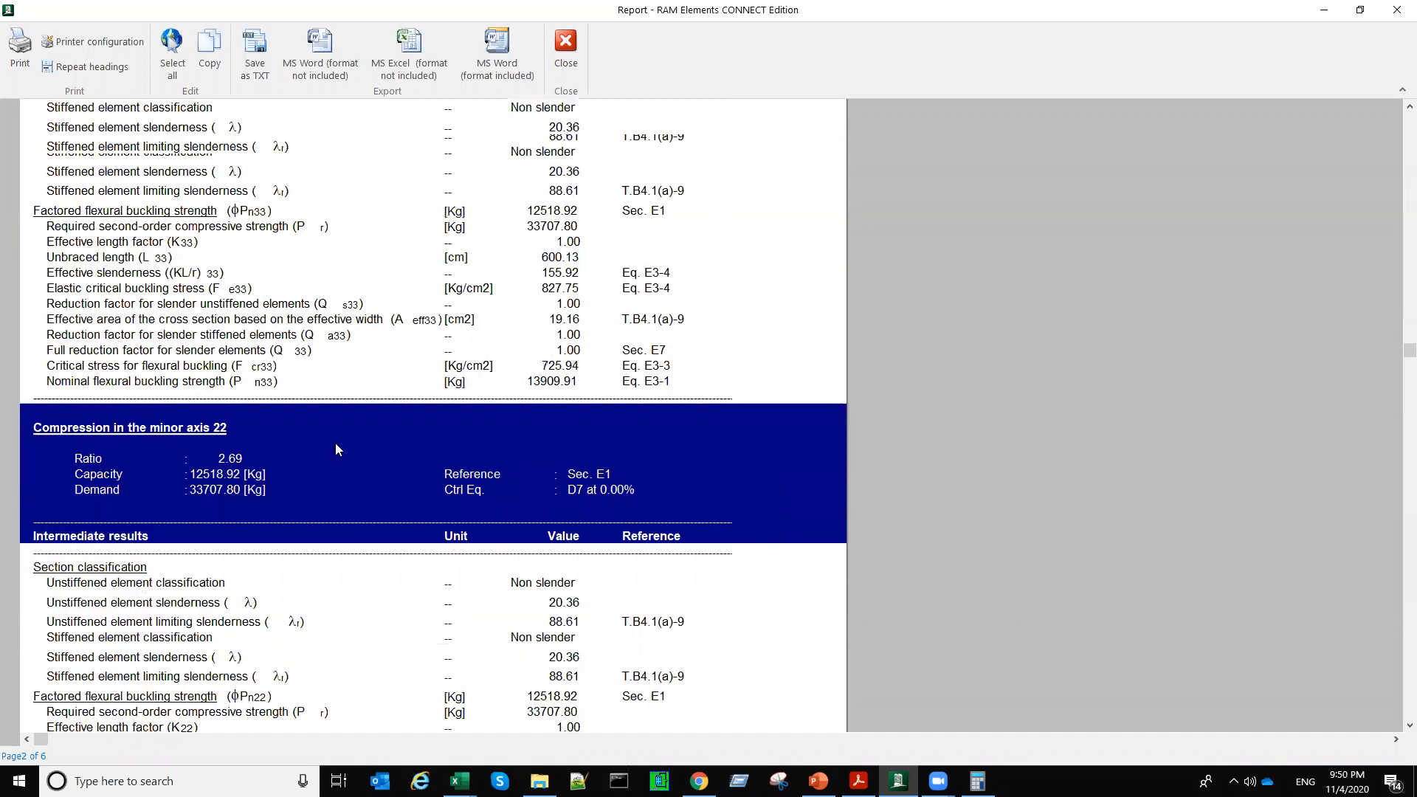
scroll(238, 354, "down", 6)
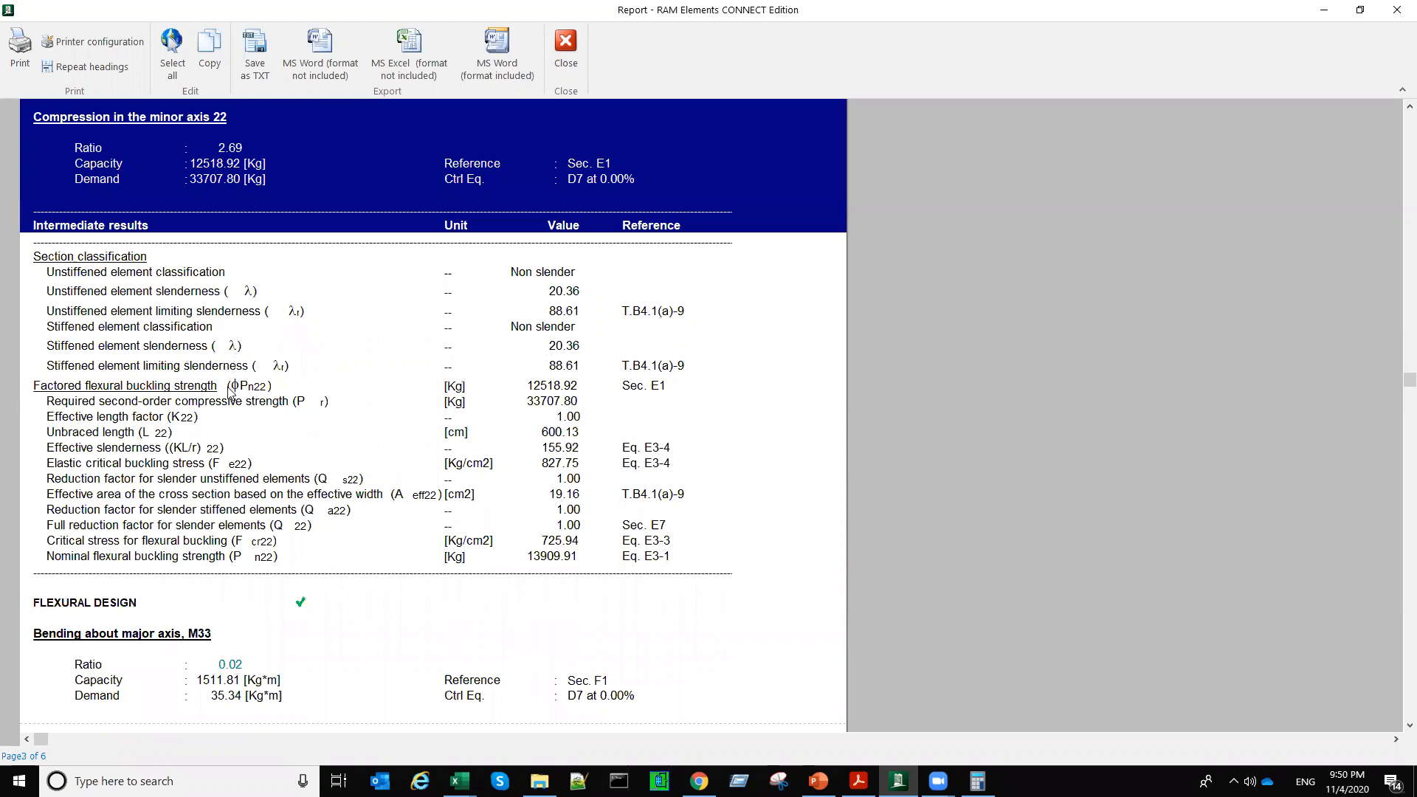
Step: Examine the flexural, shear, torsion and combined actions design checks of member 28
scroll(230, 391, "down", 6)
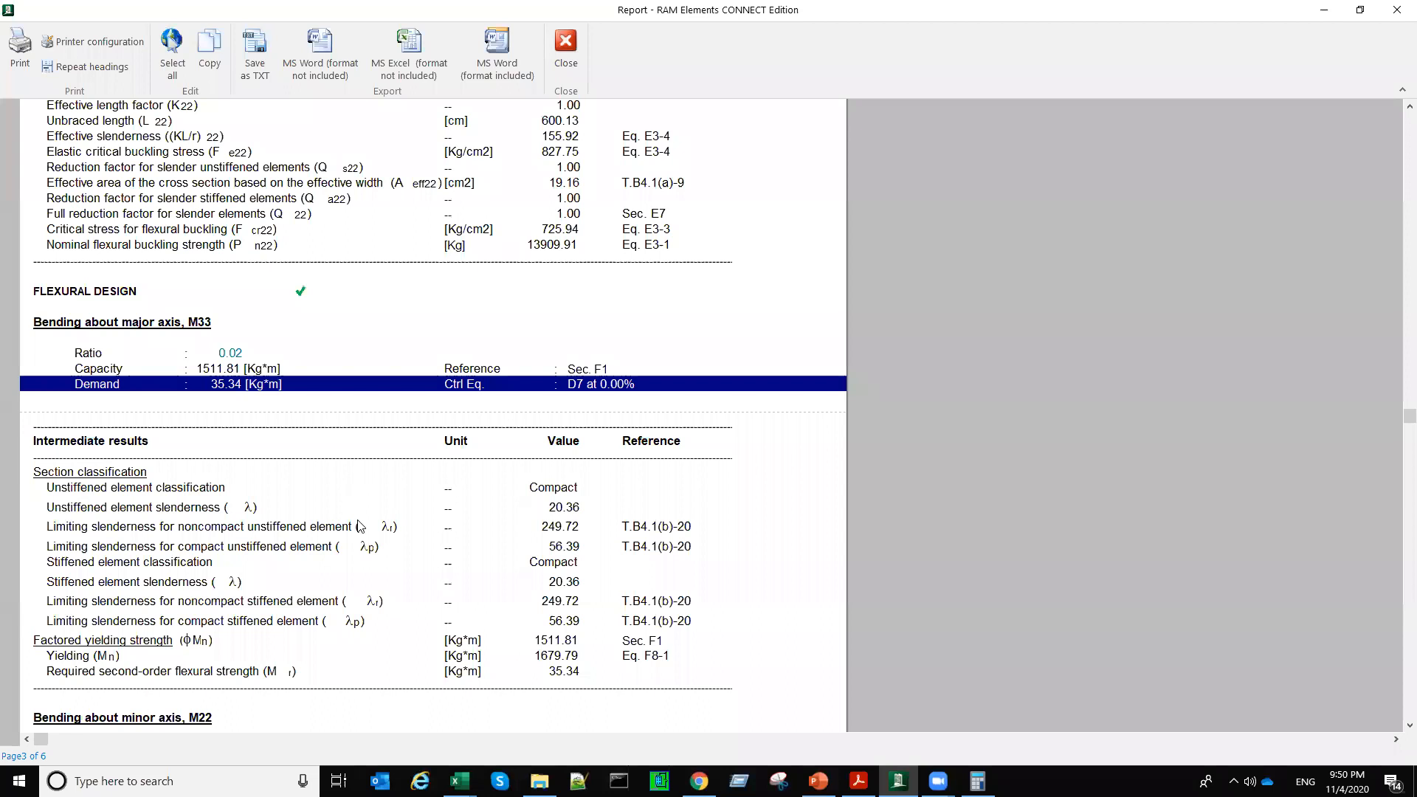
scroll(367, 502, "down", 5)
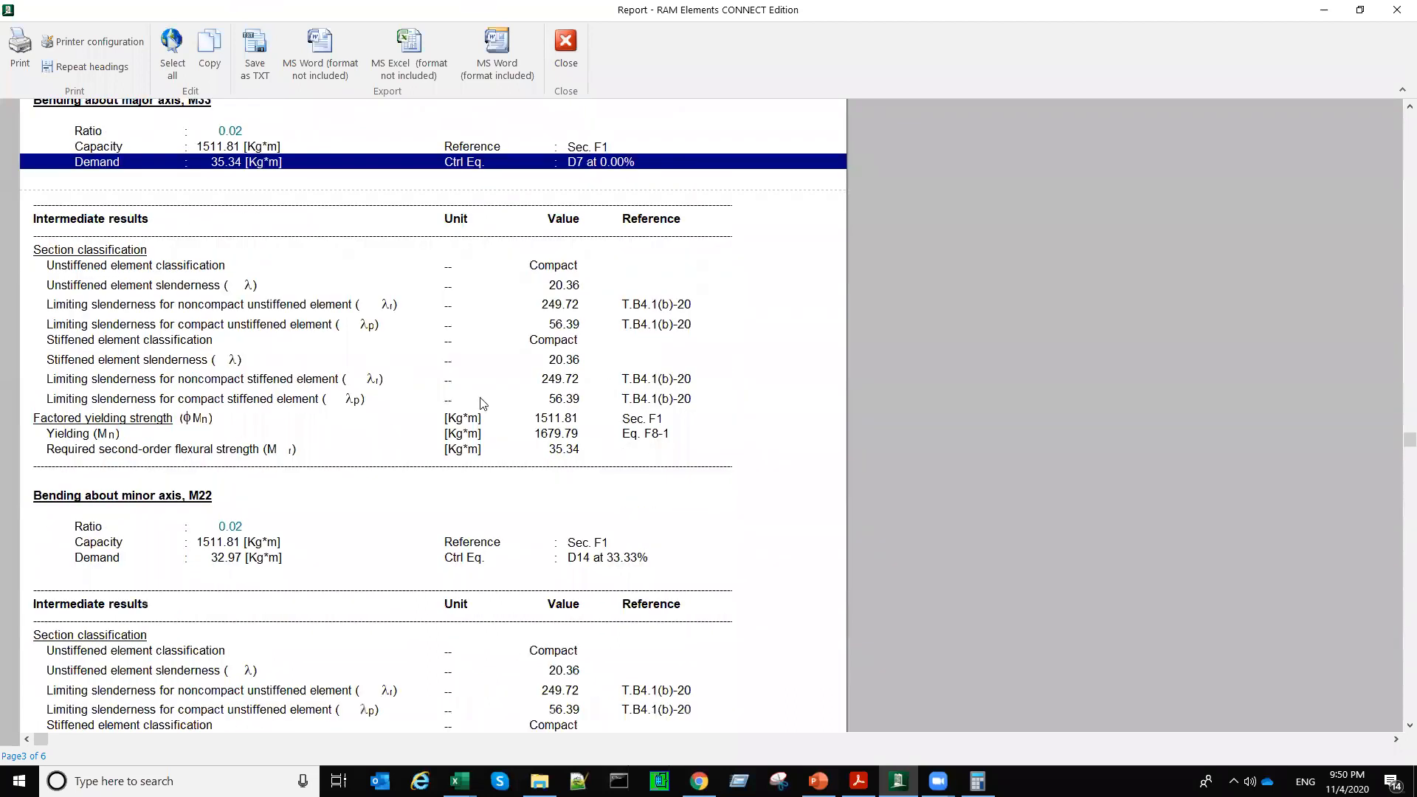
scroll(472, 414, "down", 2)
scroll(445, 481, "down", 5)
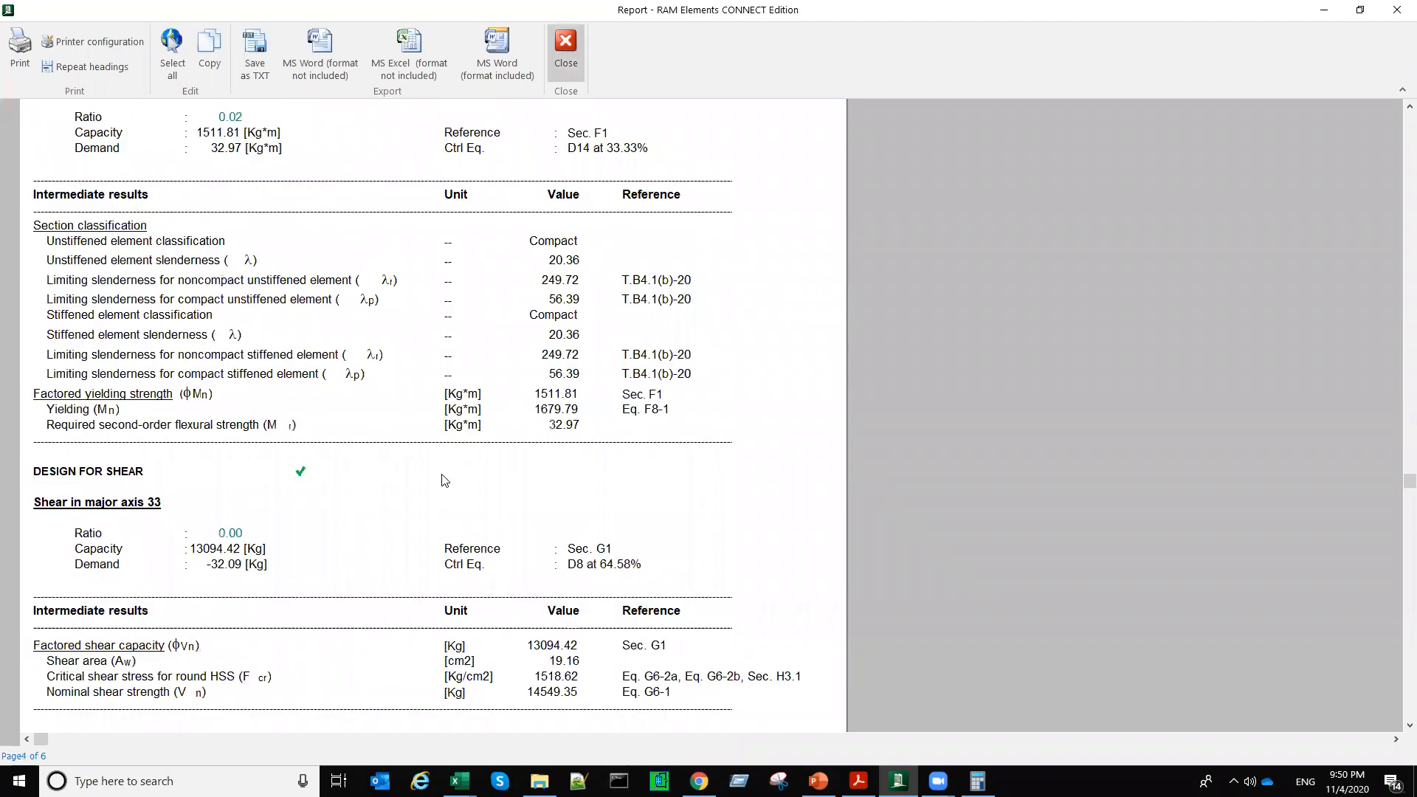
scroll(445, 481, "down", 10)
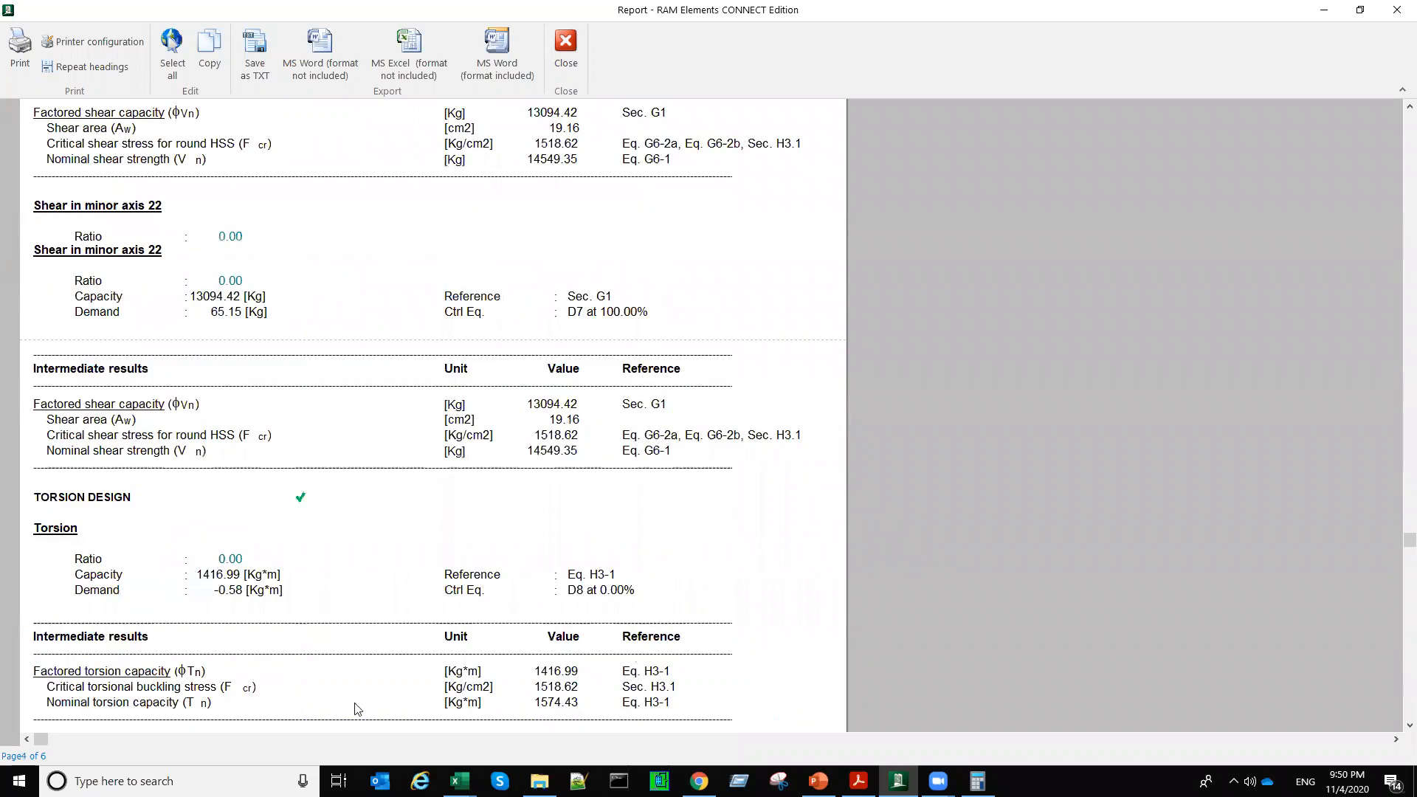
scroll(432, 573, "down", 6)
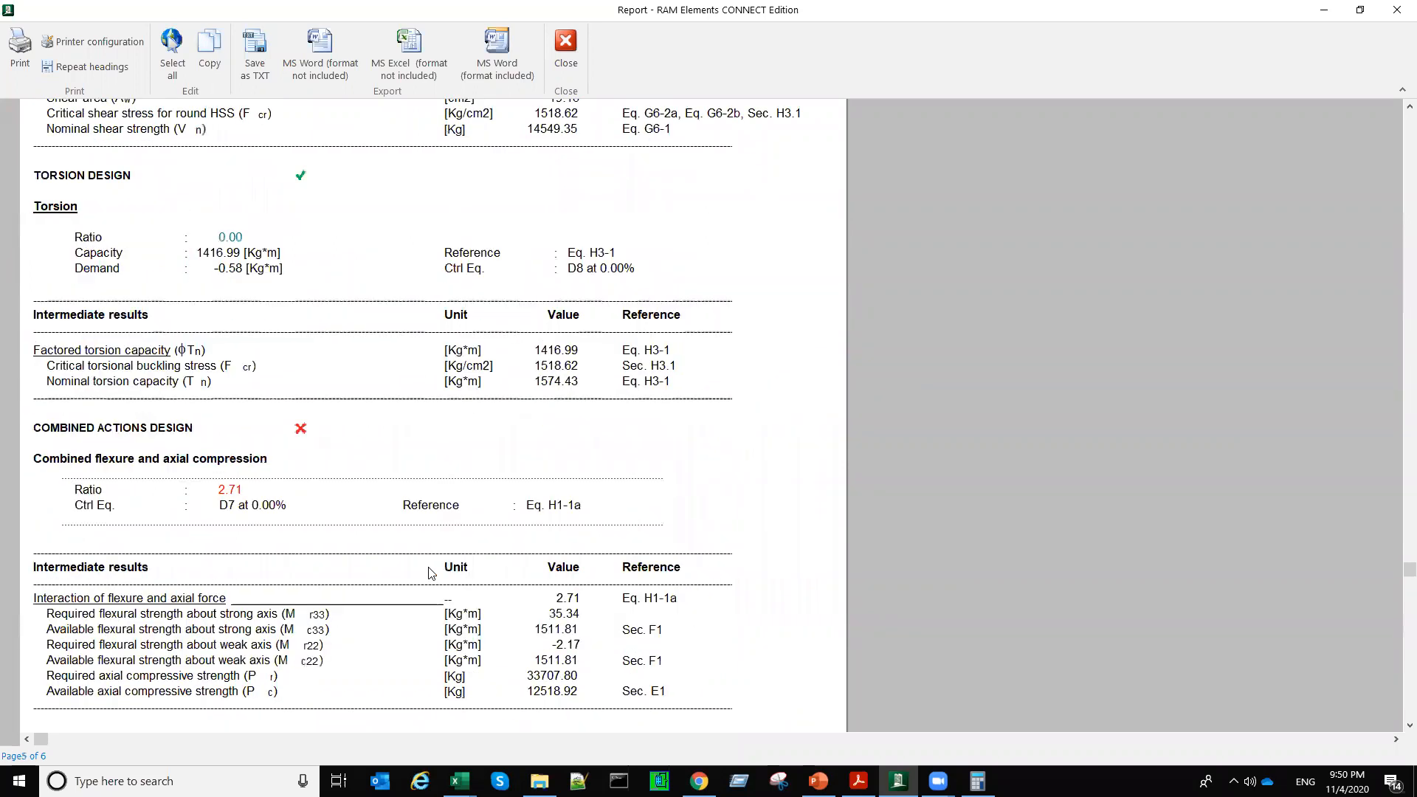
scroll(432, 574, "down", 3)
scroll(432, 574, "down", 4)
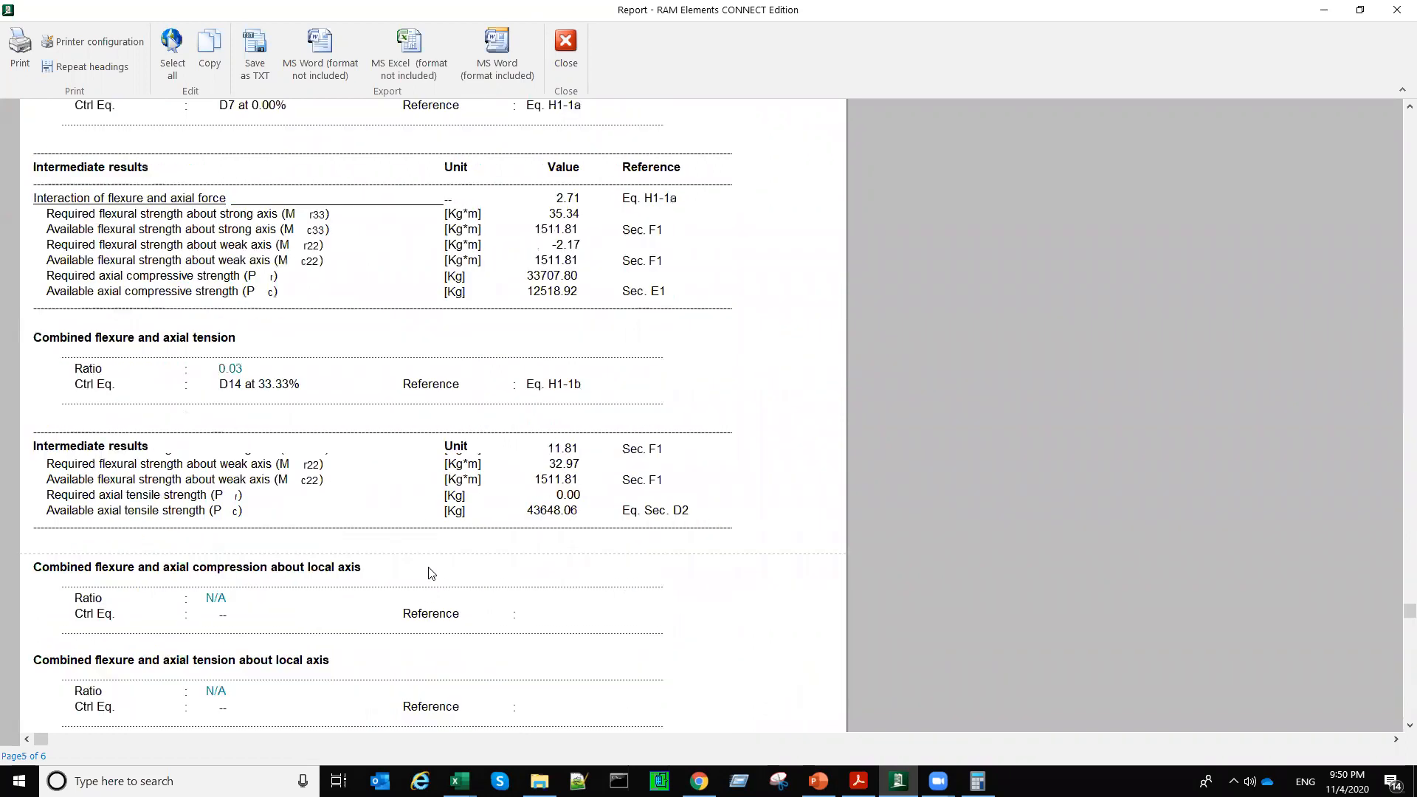
Step: Recheck member 28's compression results, close the report and inspect the leg in the model from another side of the tower
scroll(432, 574, "up", 10)
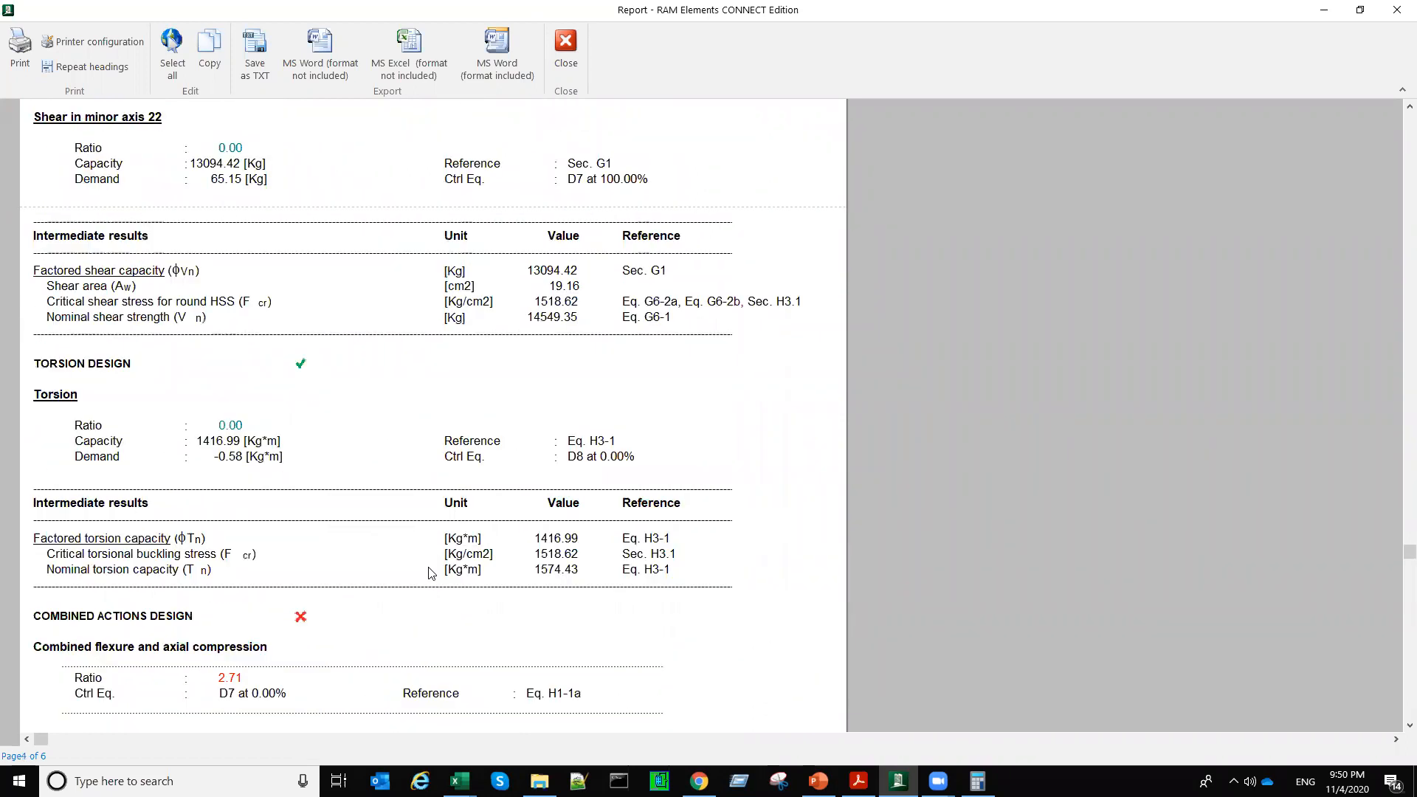
scroll(431, 574, "up", 6)
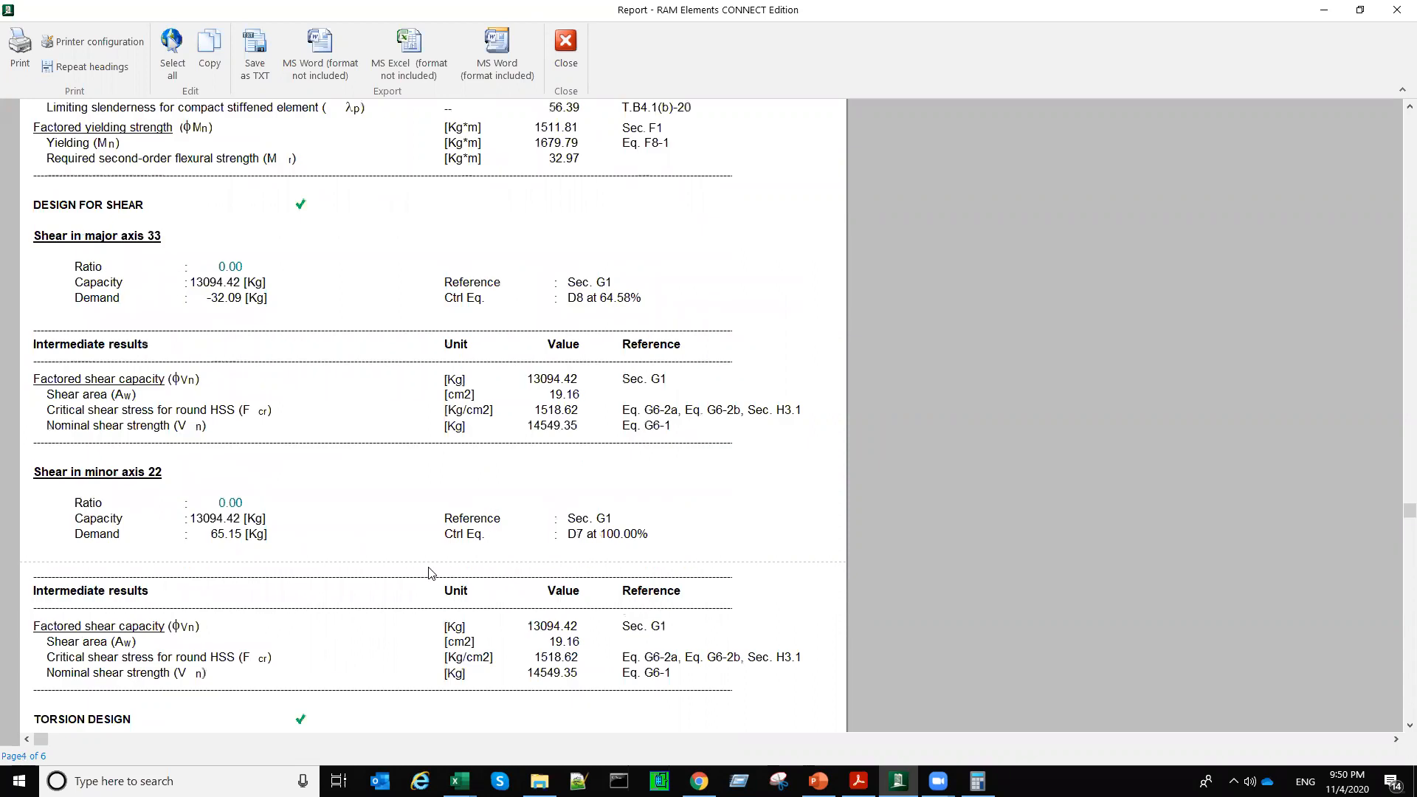
scroll(431, 573, "up", 3)
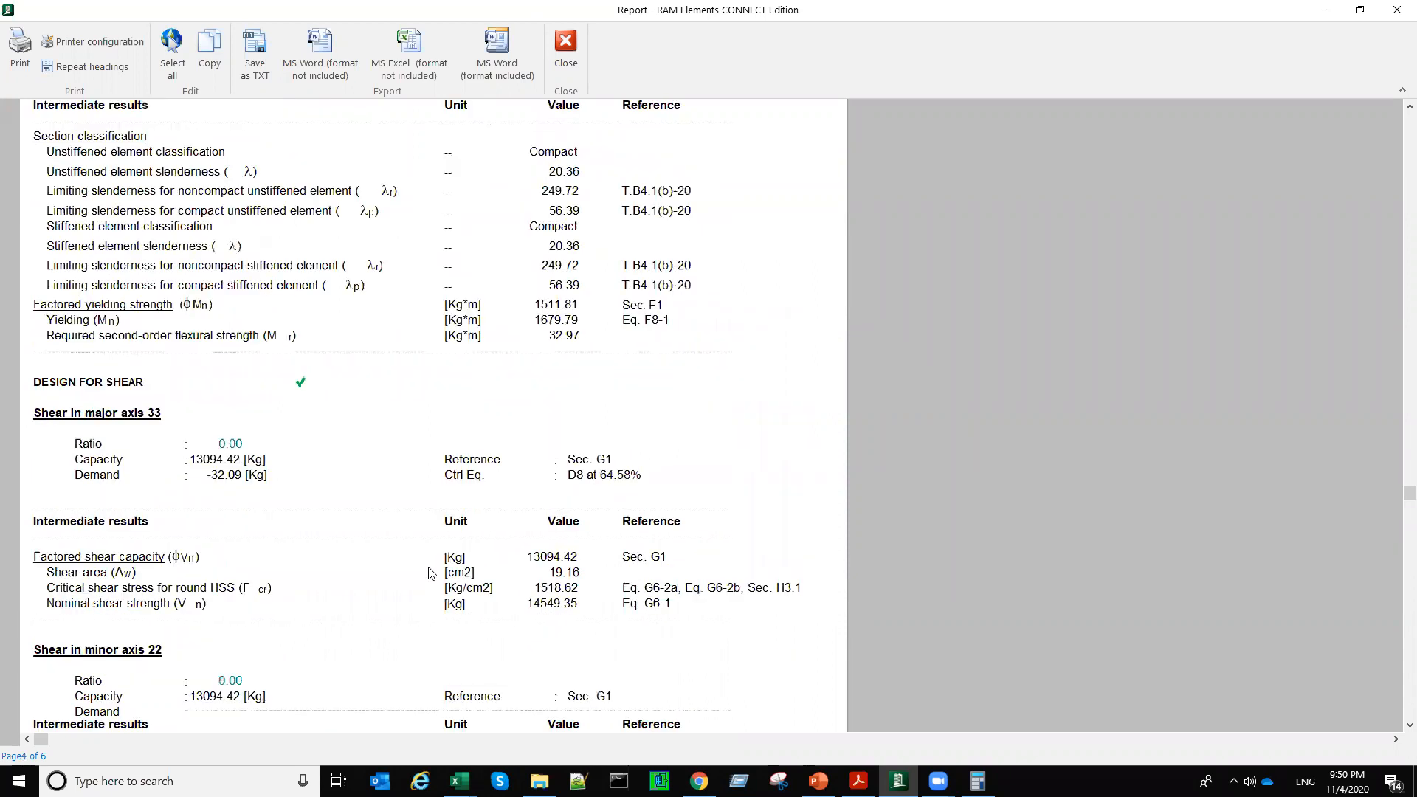
scroll(431, 574, "up", 15)
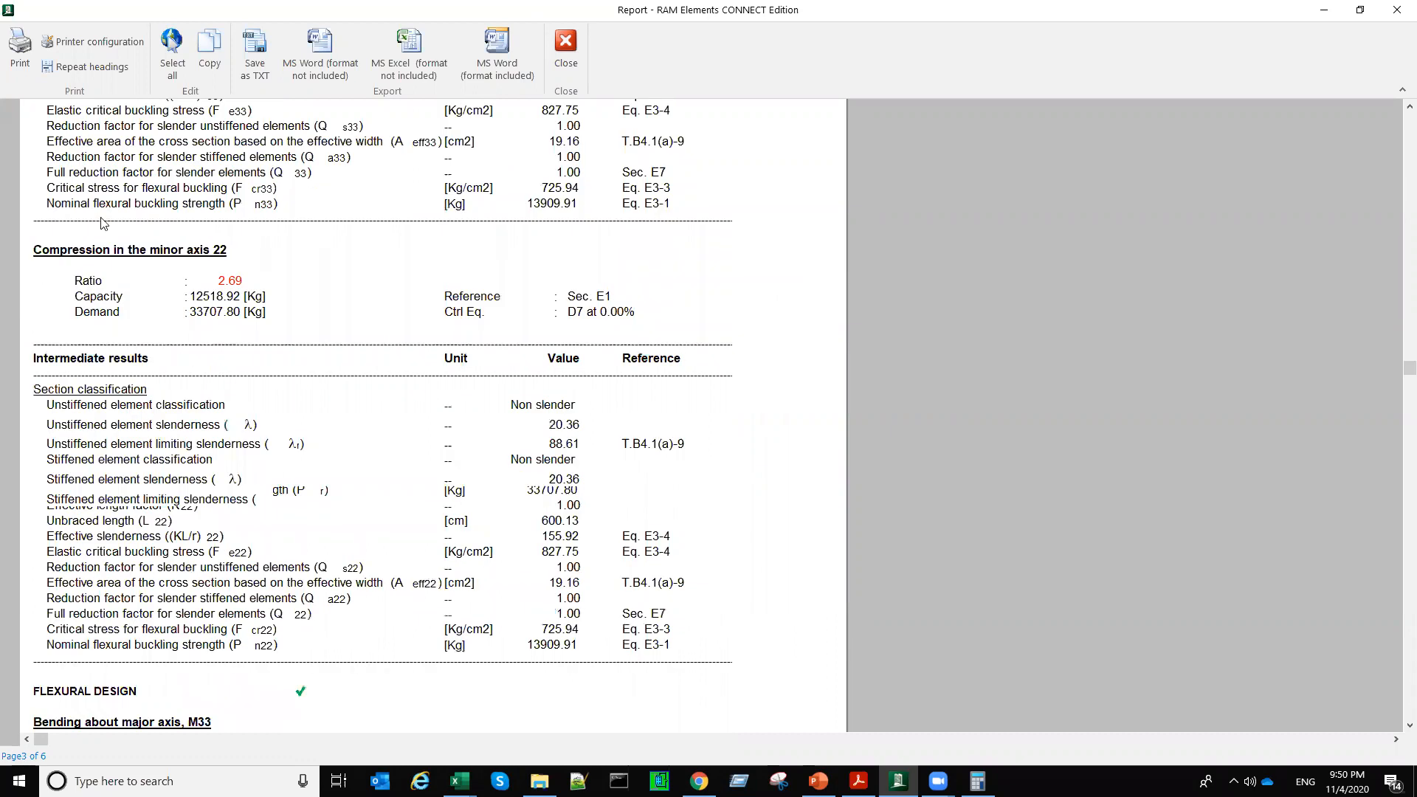
scroll(156, 222, "up", 3)
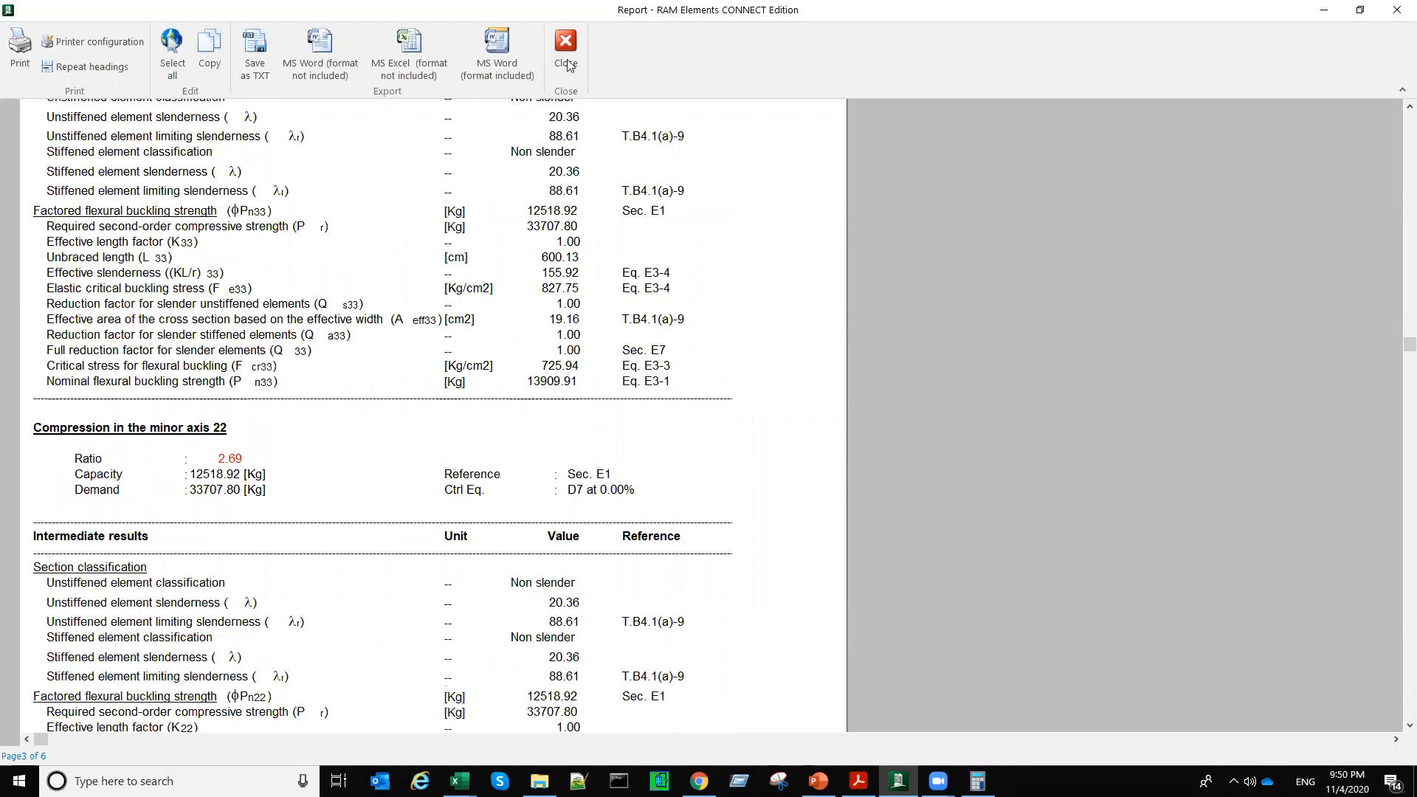
scroll(956, 573, "up", 2)
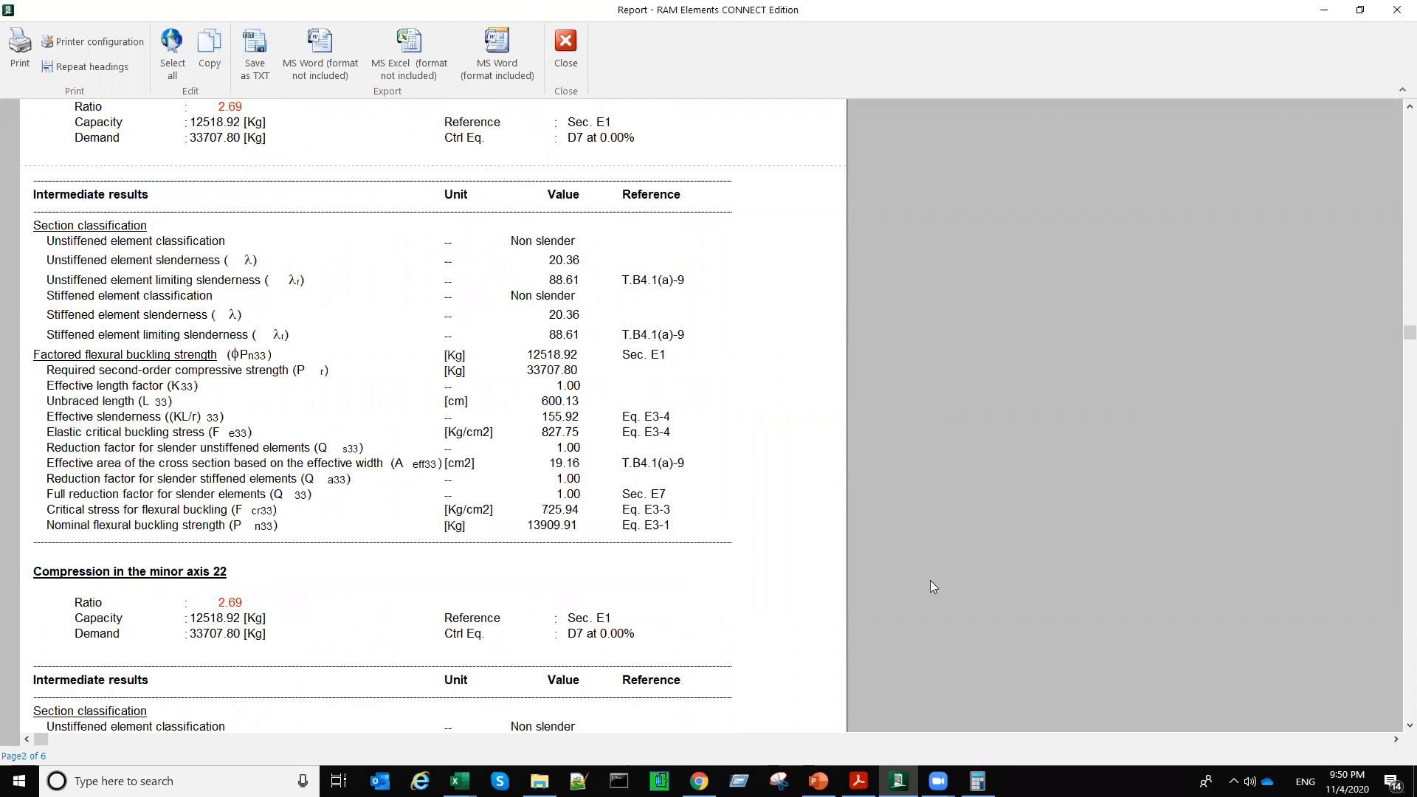
key("Escape")
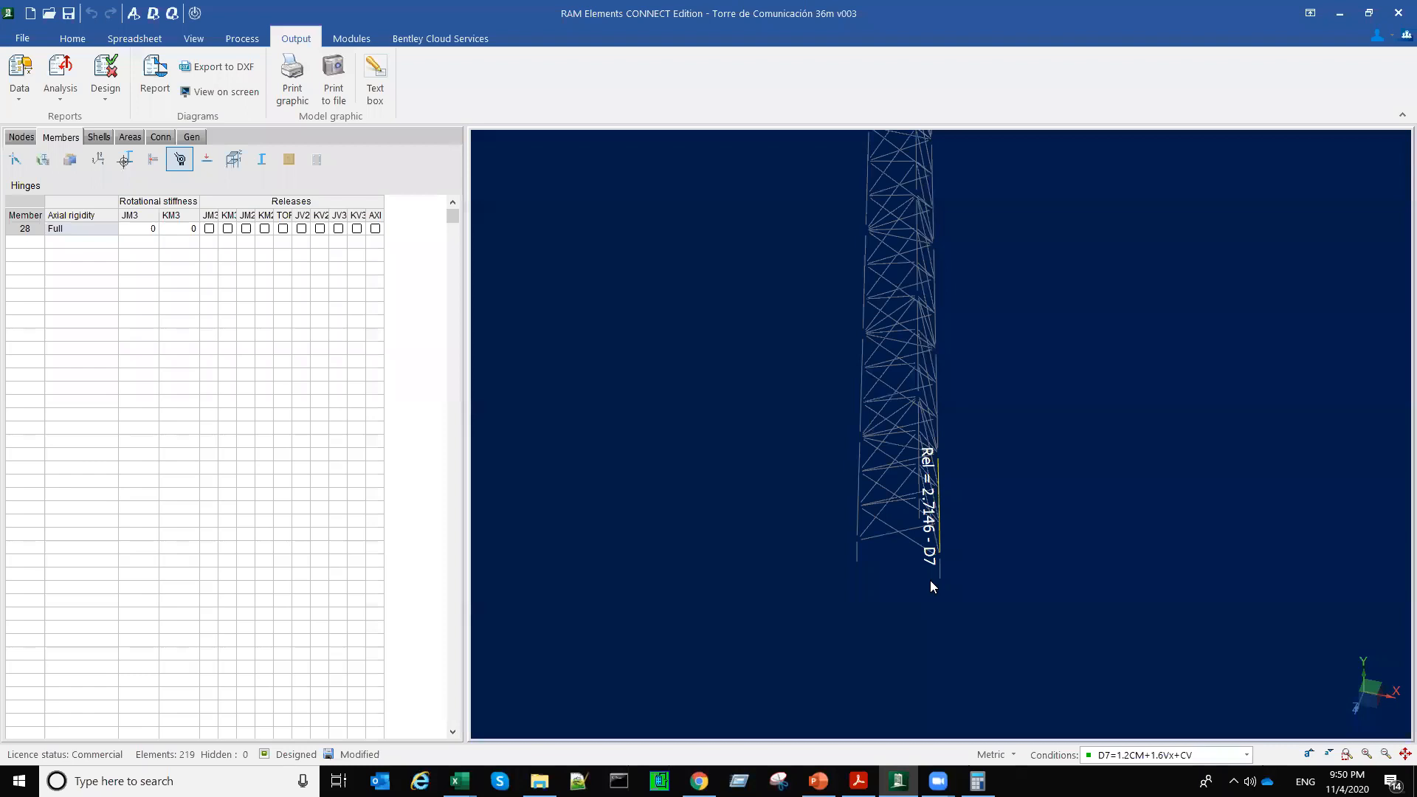
key("Left")
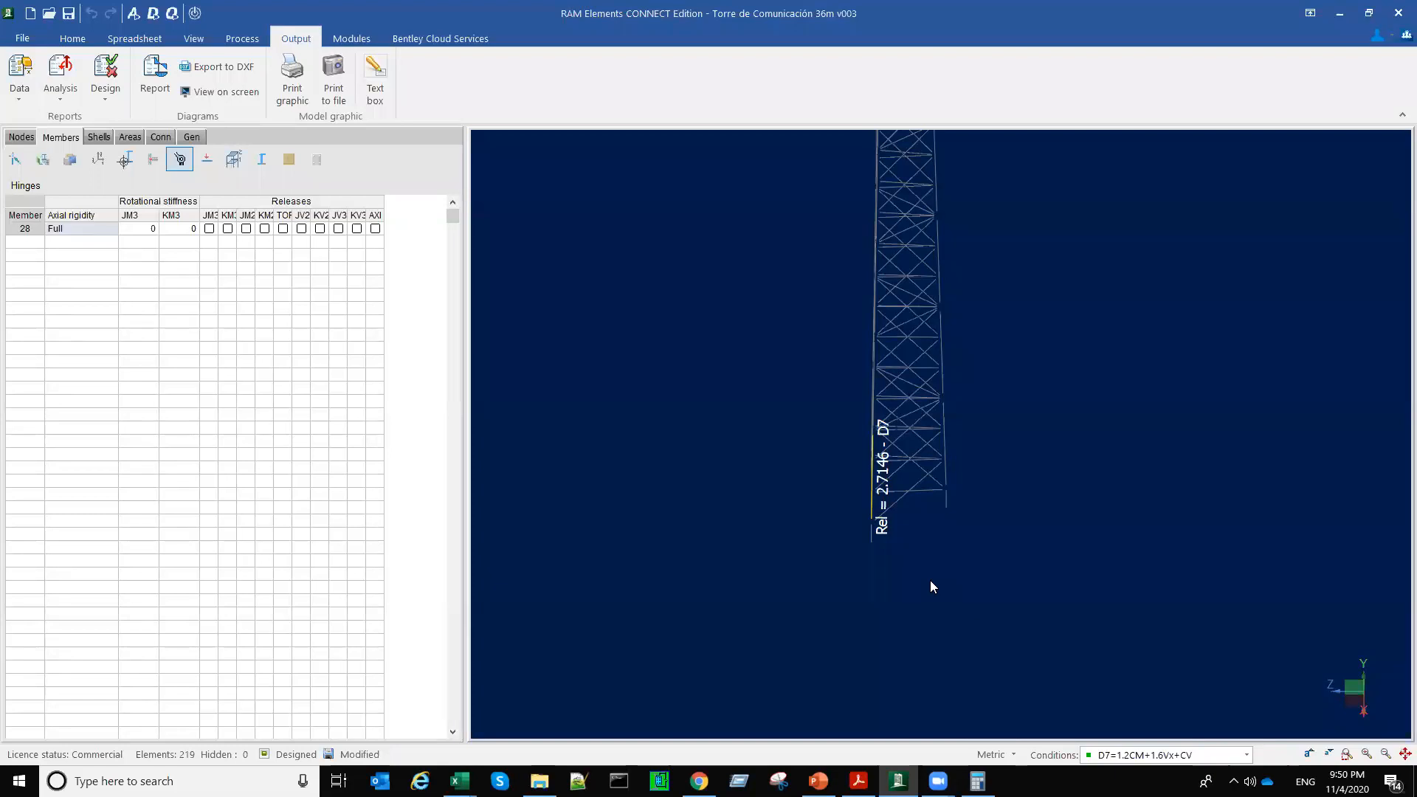
middle_click_drag(882, 535, 872, 557)
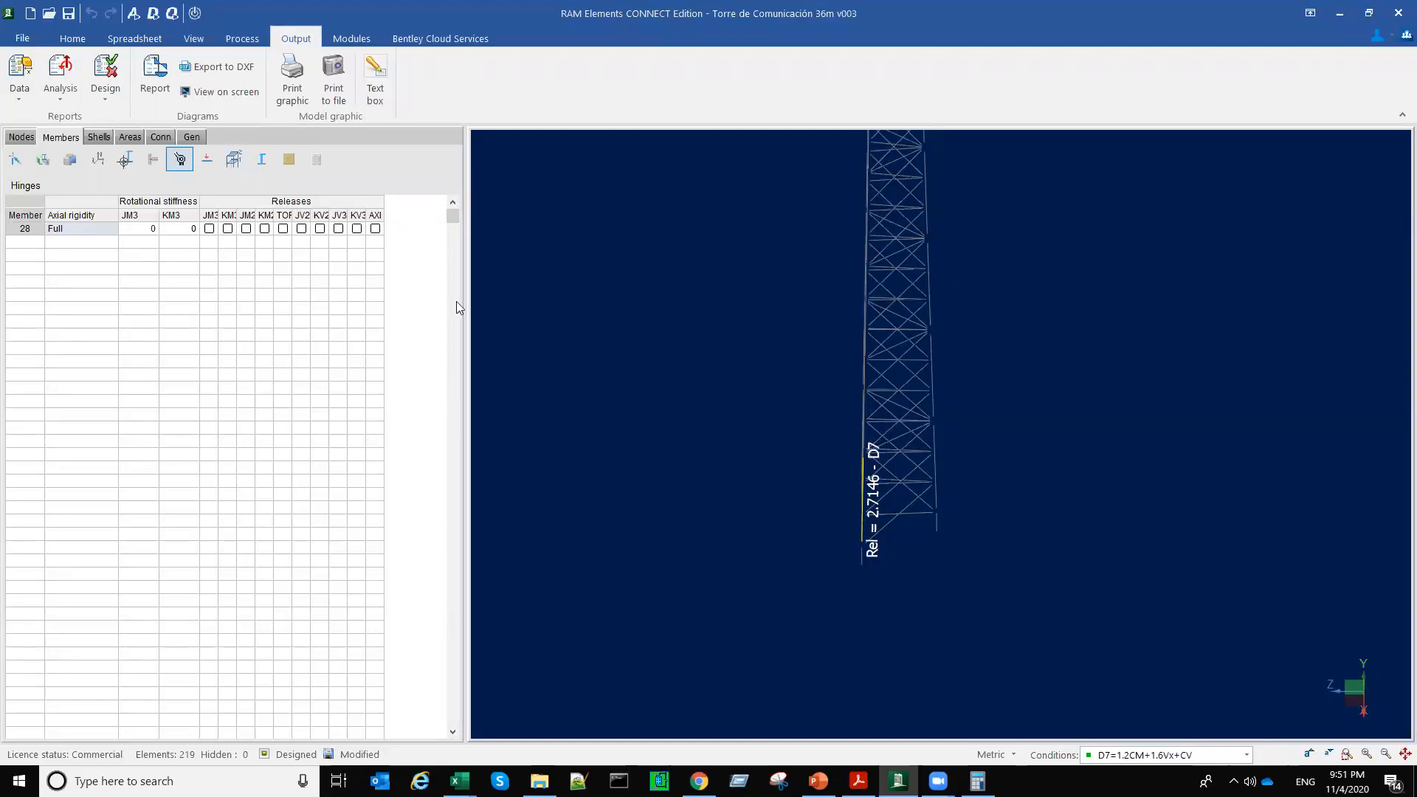
Step: Isolate the tower's lowest section with its legs and bracing, and inspect it as a rendered 3D view
key("Left")
scroll(813, 478, "up", 2)
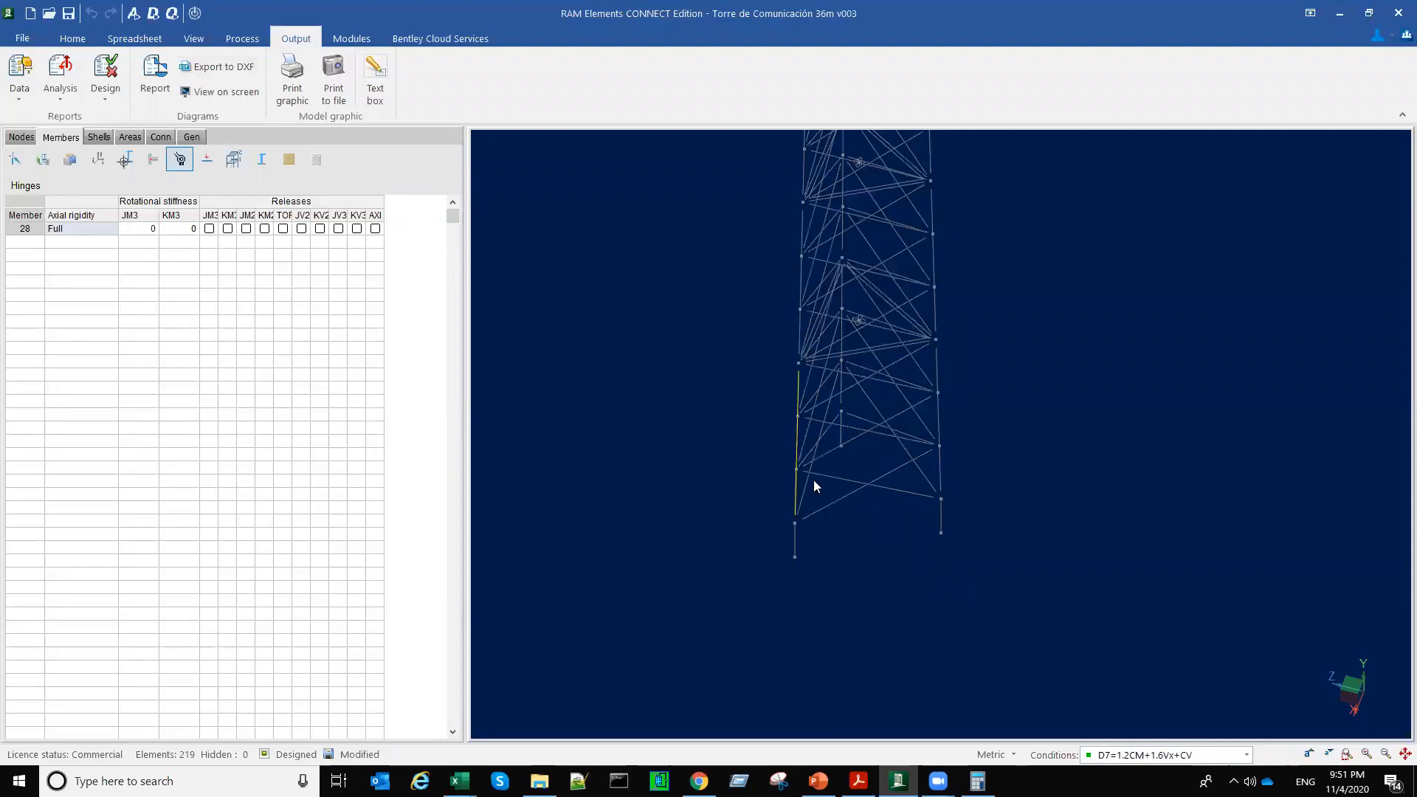
middle_click_drag(1069, 470, 1069, 468)
key("Home")
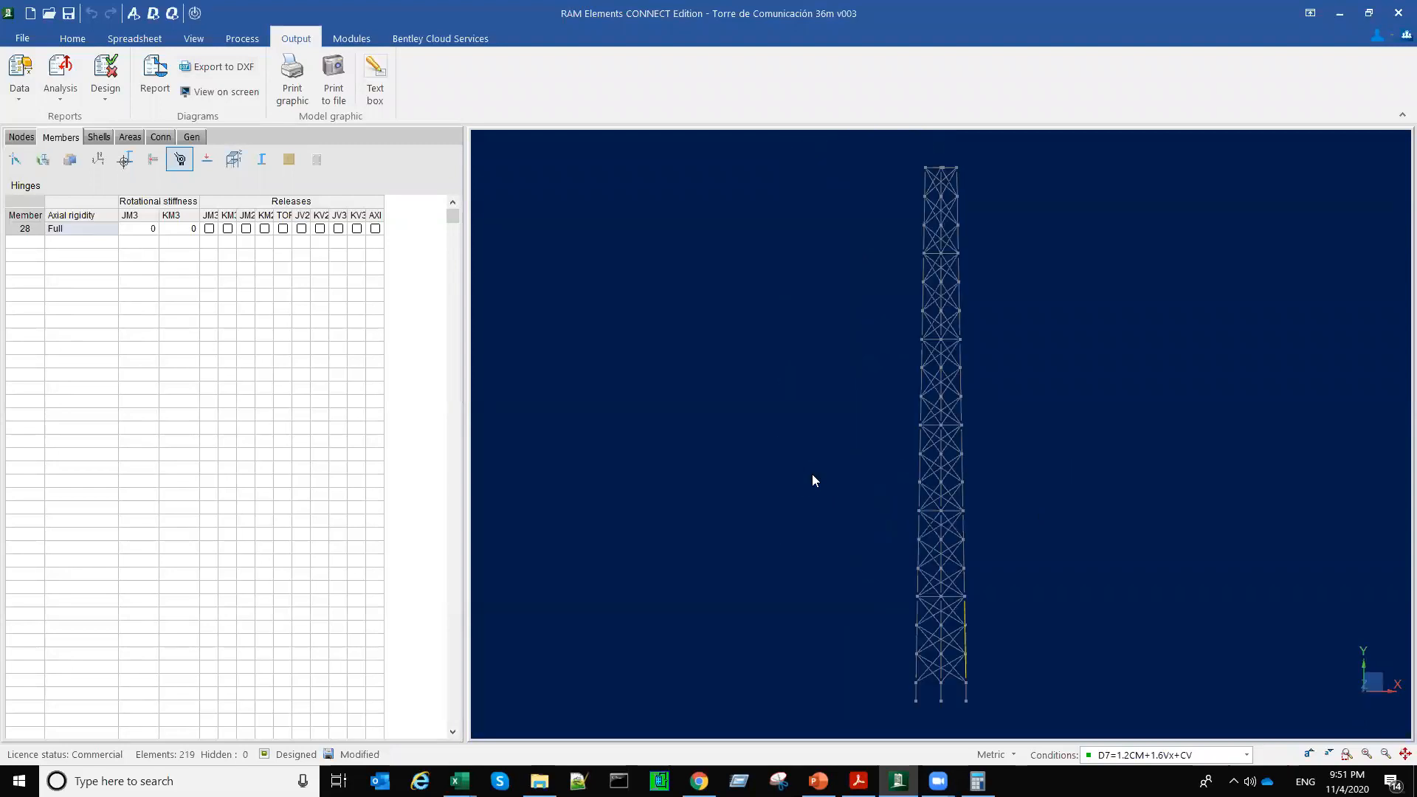
left_click_drag(827, 452, 922, 559)
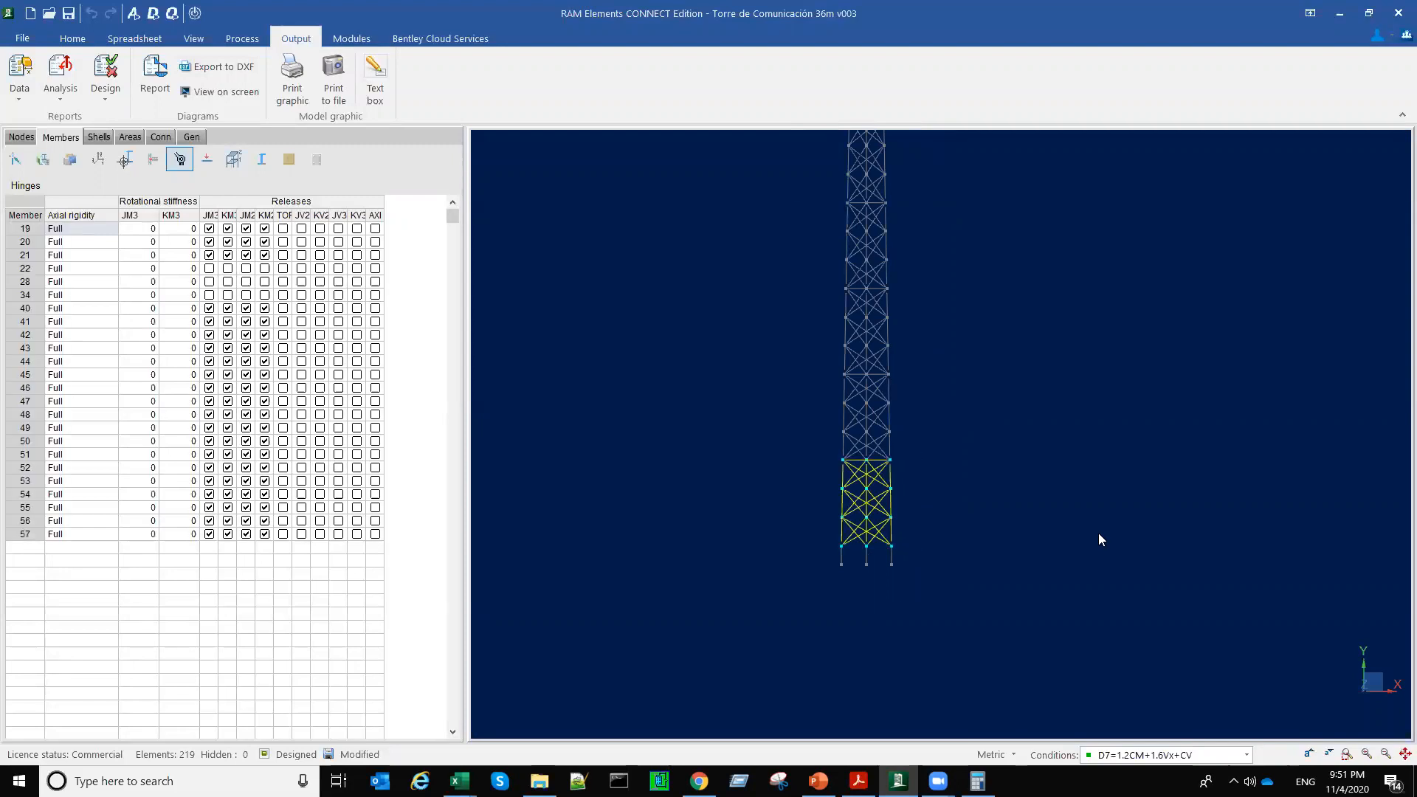
key("ctrl+h")
left_click(198, 38)
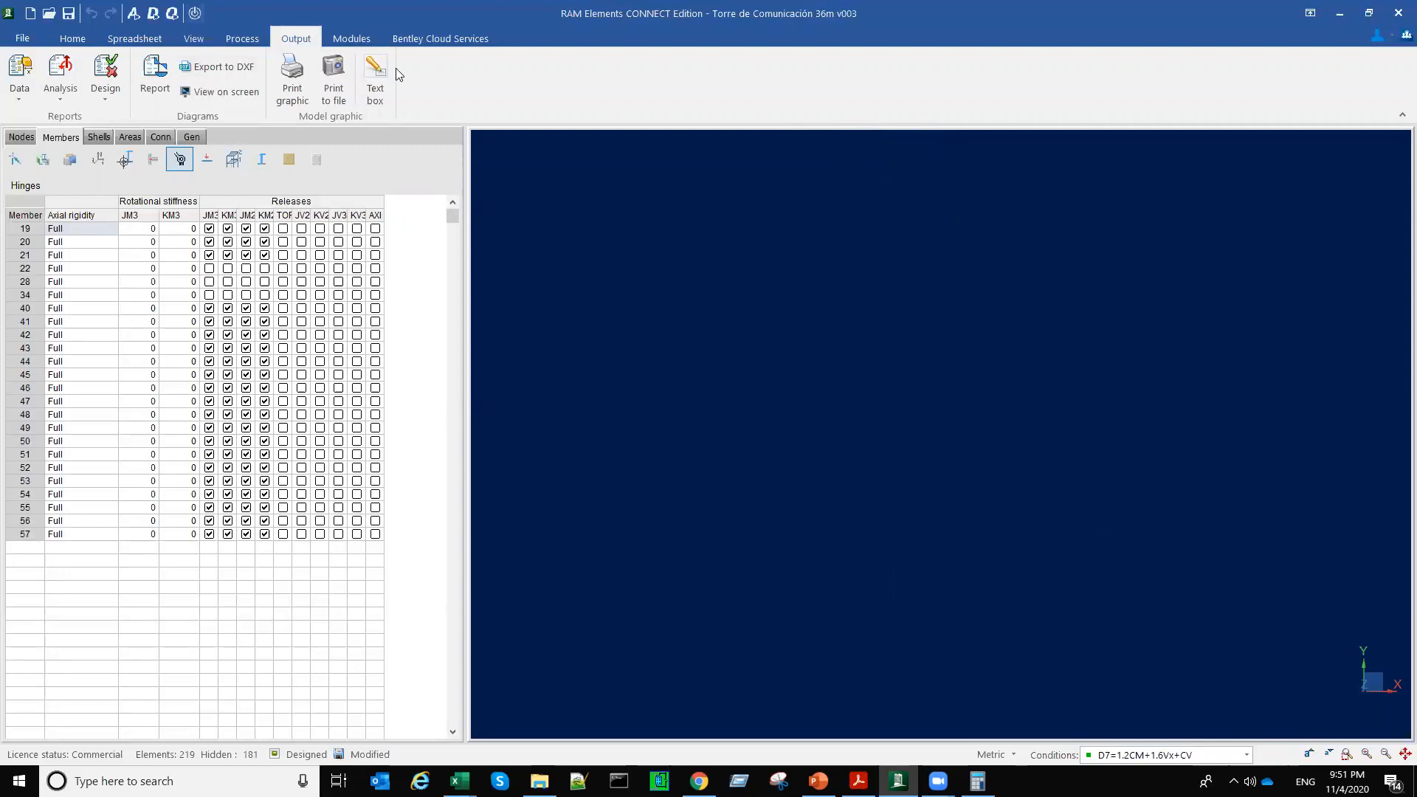
middle_click_drag(919, 525, 845, 541)
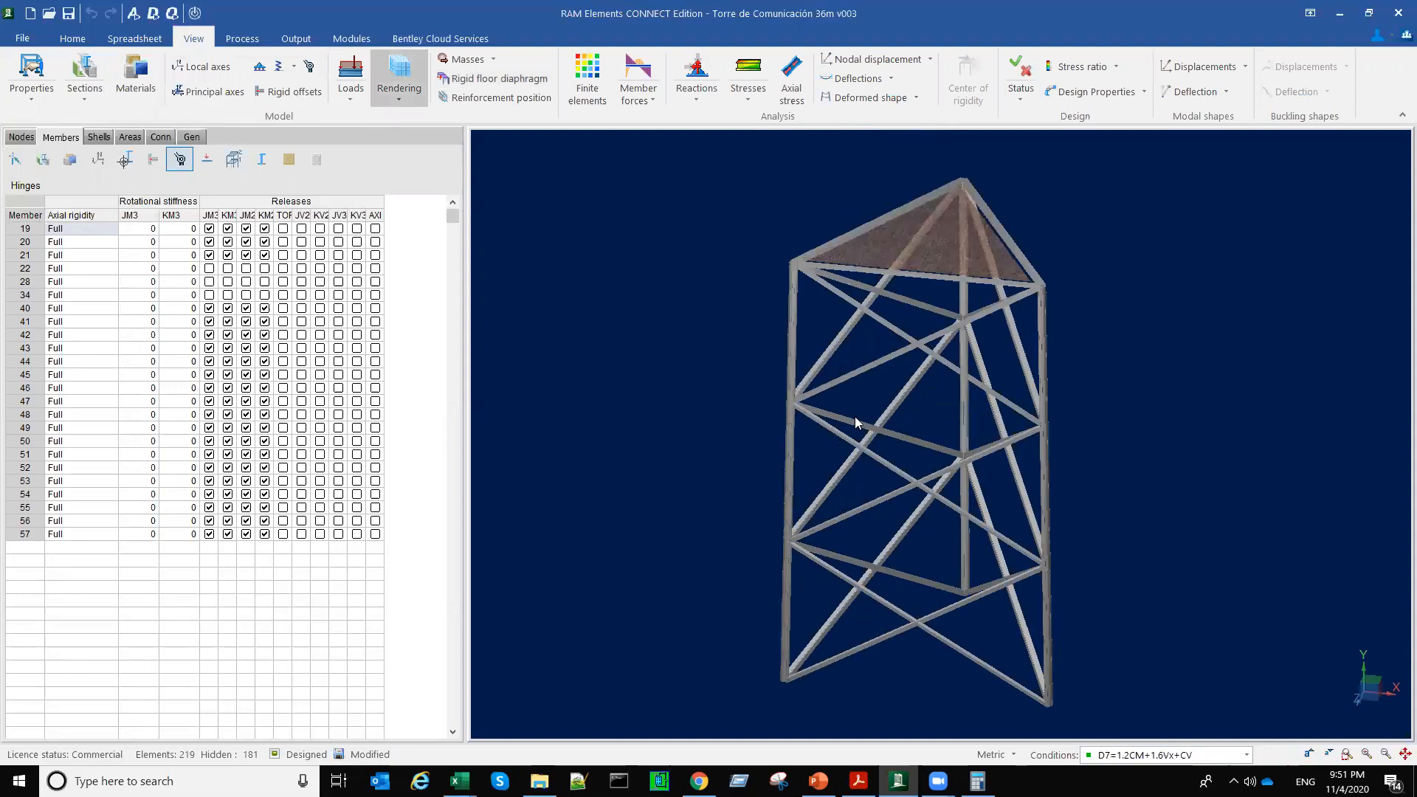
scroll(856, 418, "up", 2)
middle_click_drag(858, 435, 851, 499)
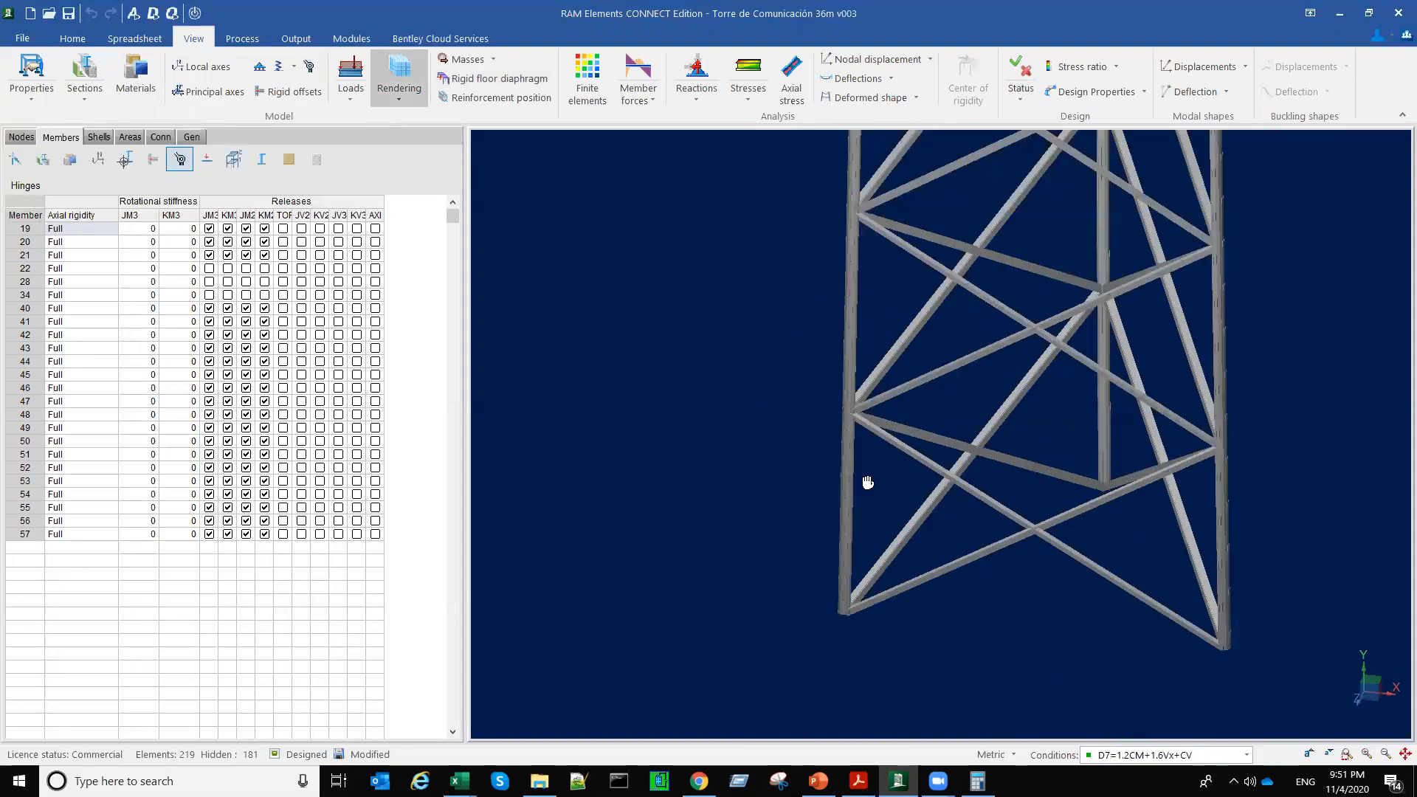
scroll(867, 482, "up", 2)
scroll(856, 480, "down", 4)
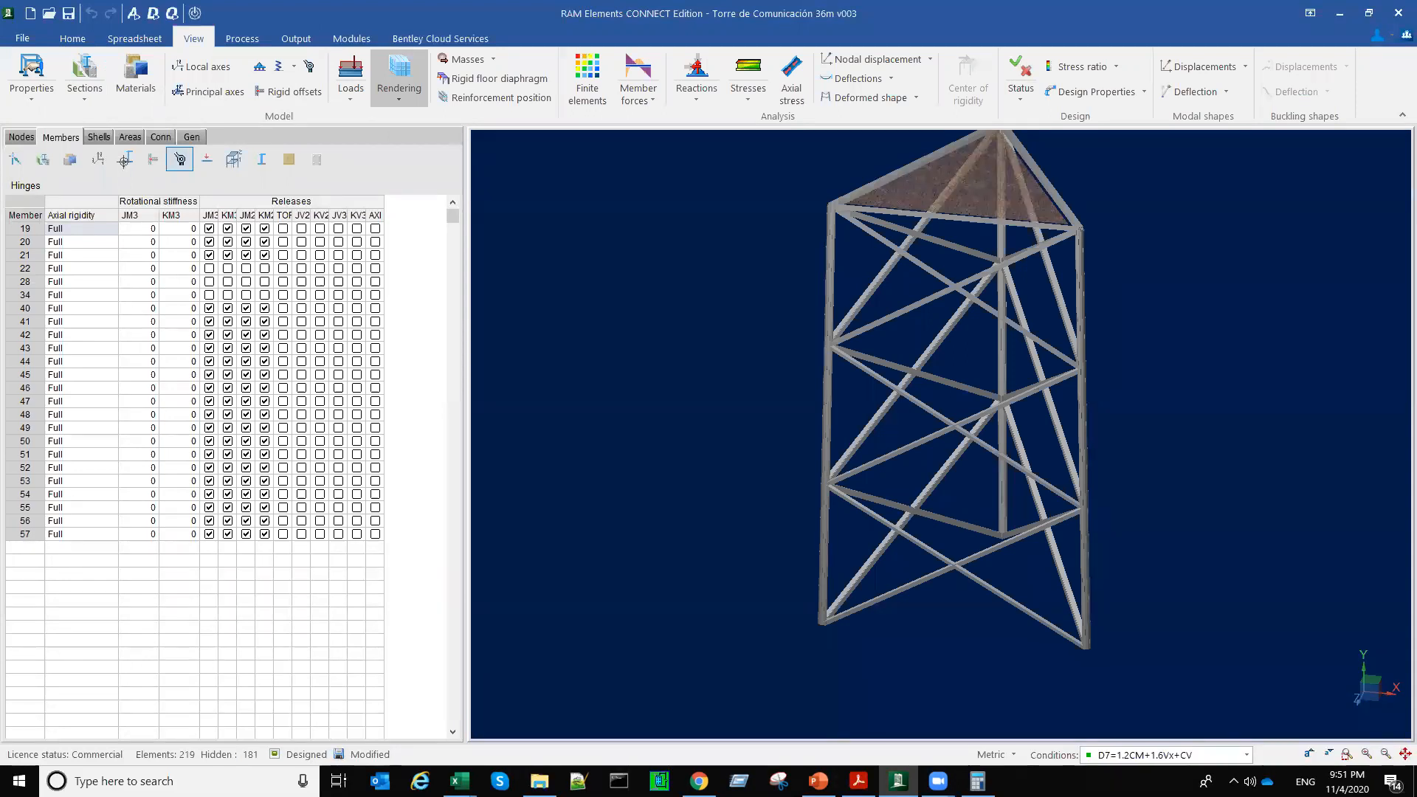
Step: Sketch a green full-length buckling curve and a red three-wave buckling curve between brace points along the rendered section's near leg
left_click_drag(825, 620, 784, 487)
mouse_move(777, 385)
left_mouse_down()
mouse_move(807, 222)
mouse_move(828, 199)
left_mouse_up()
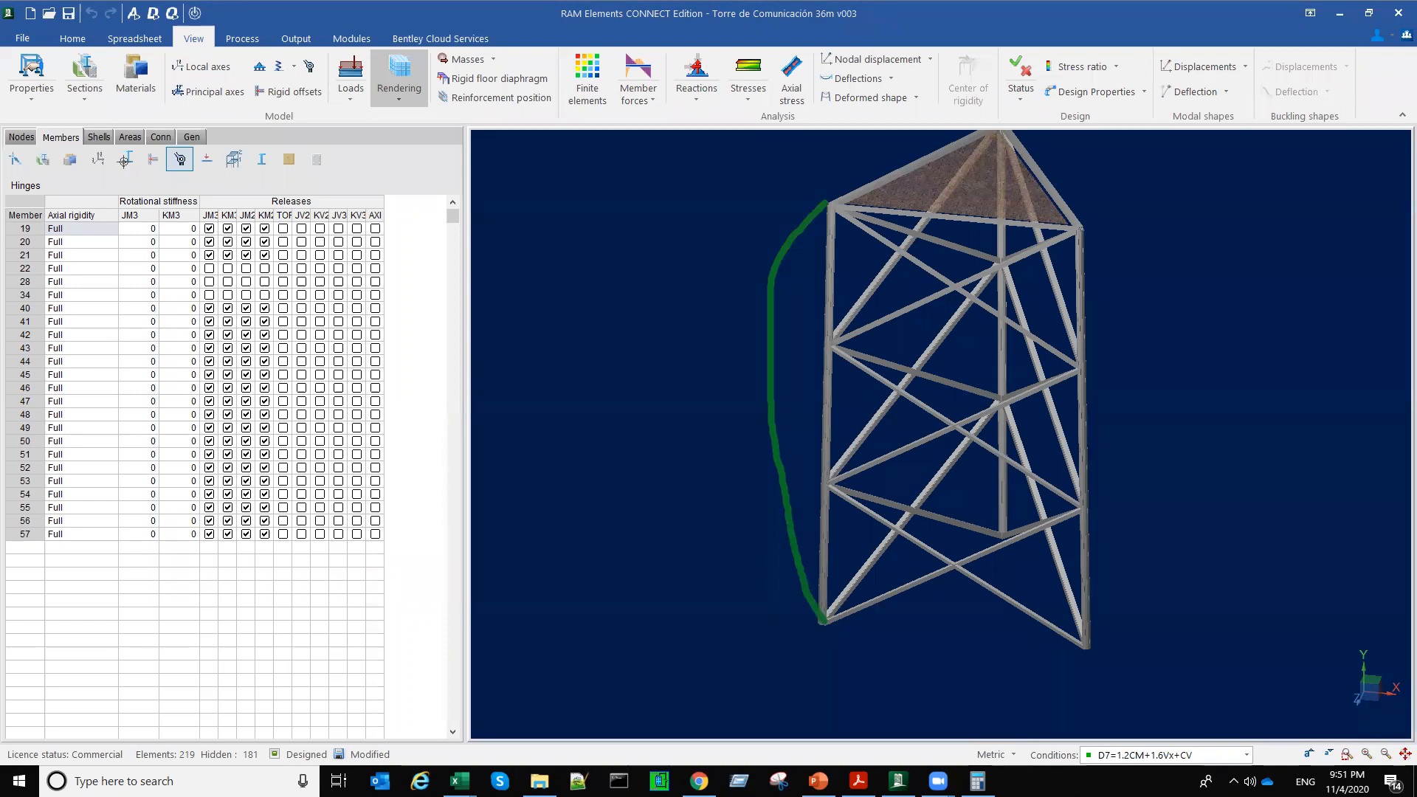
left_click_drag(821, 618, 849, 562)
mouse_move(836, 480)
left_mouse_down()
mouse_move(807, 402)
mouse_move(849, 317)
mouse_move(862, 228)
mouse_move(834, 200)
left_mouse_up()
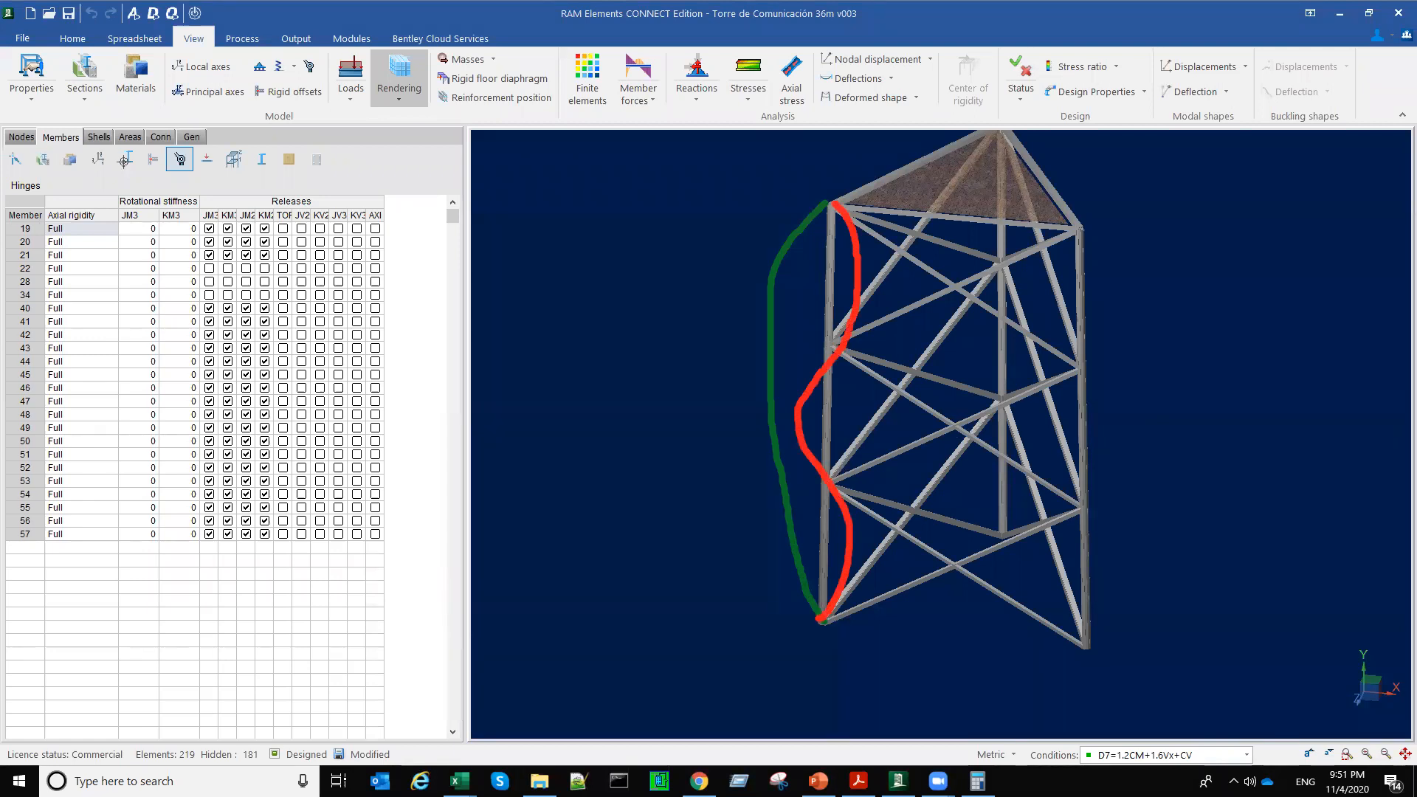
Step: Mark the unbraced length of the leg's upper panel with a red dimension line and clear all annotations
left_click_drag(678, 194, 741, 196)
left_click_drag(685, 190, 751, 190)
mouse_move(721, 170)
left_mouse_down()
mouse_move(722, 371)
mouse_move(760, 345)
mouse_move(744, 335)
left_mouse_up()
left_click_drag(716, 199, 738, 176)
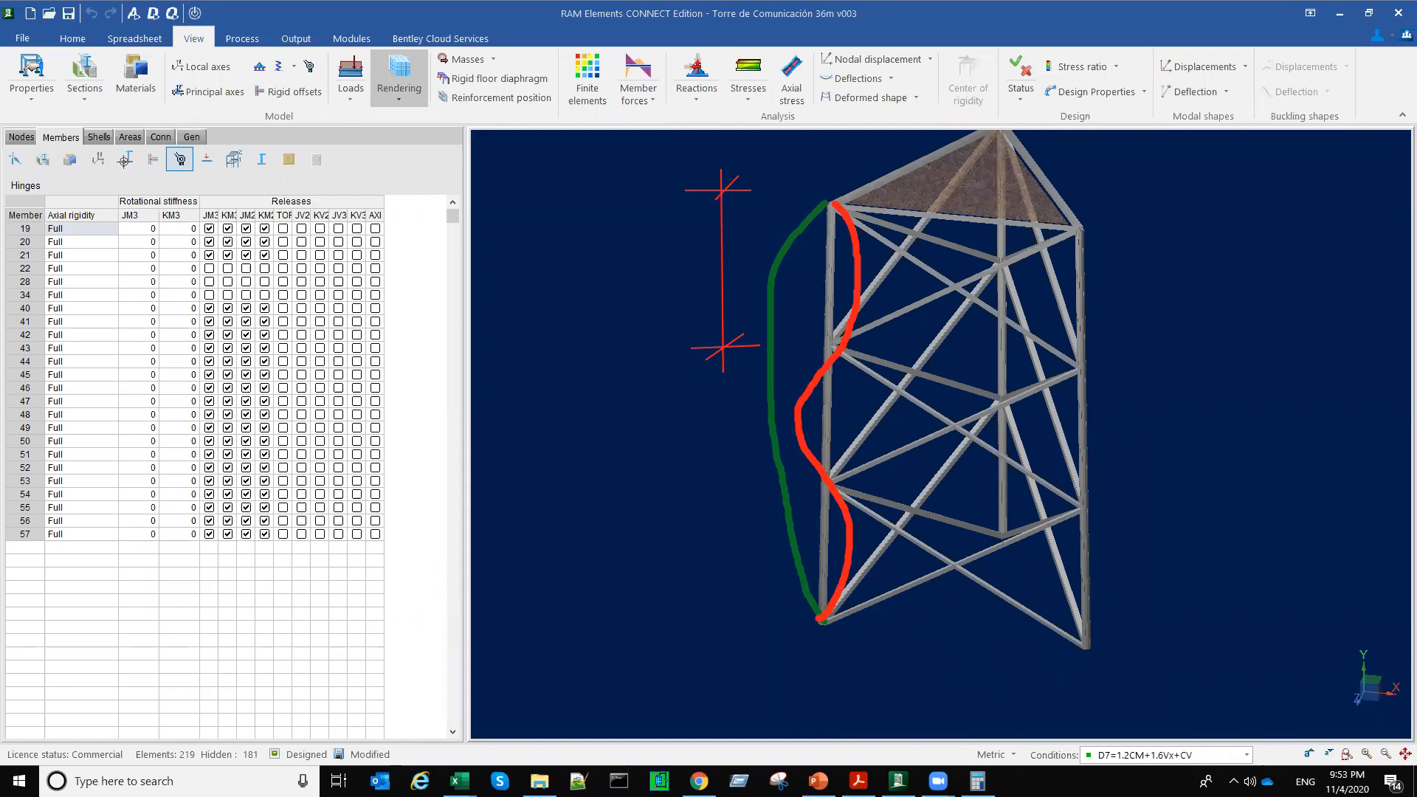
left_click(471, 175)
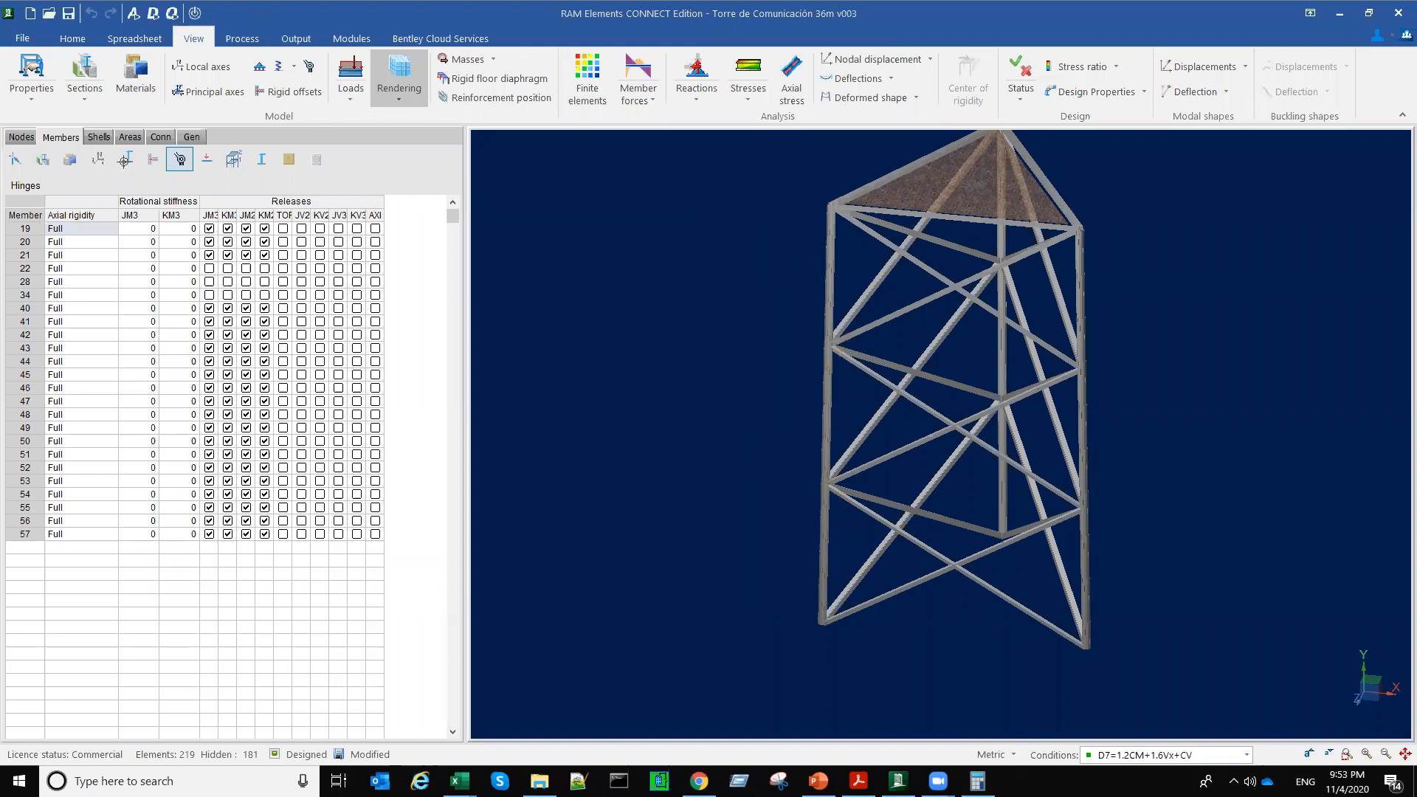
Step: Select the three legs of the lowest section, members 22, 28 and 34, and restore the whole tower's display
left_click(750, 445)
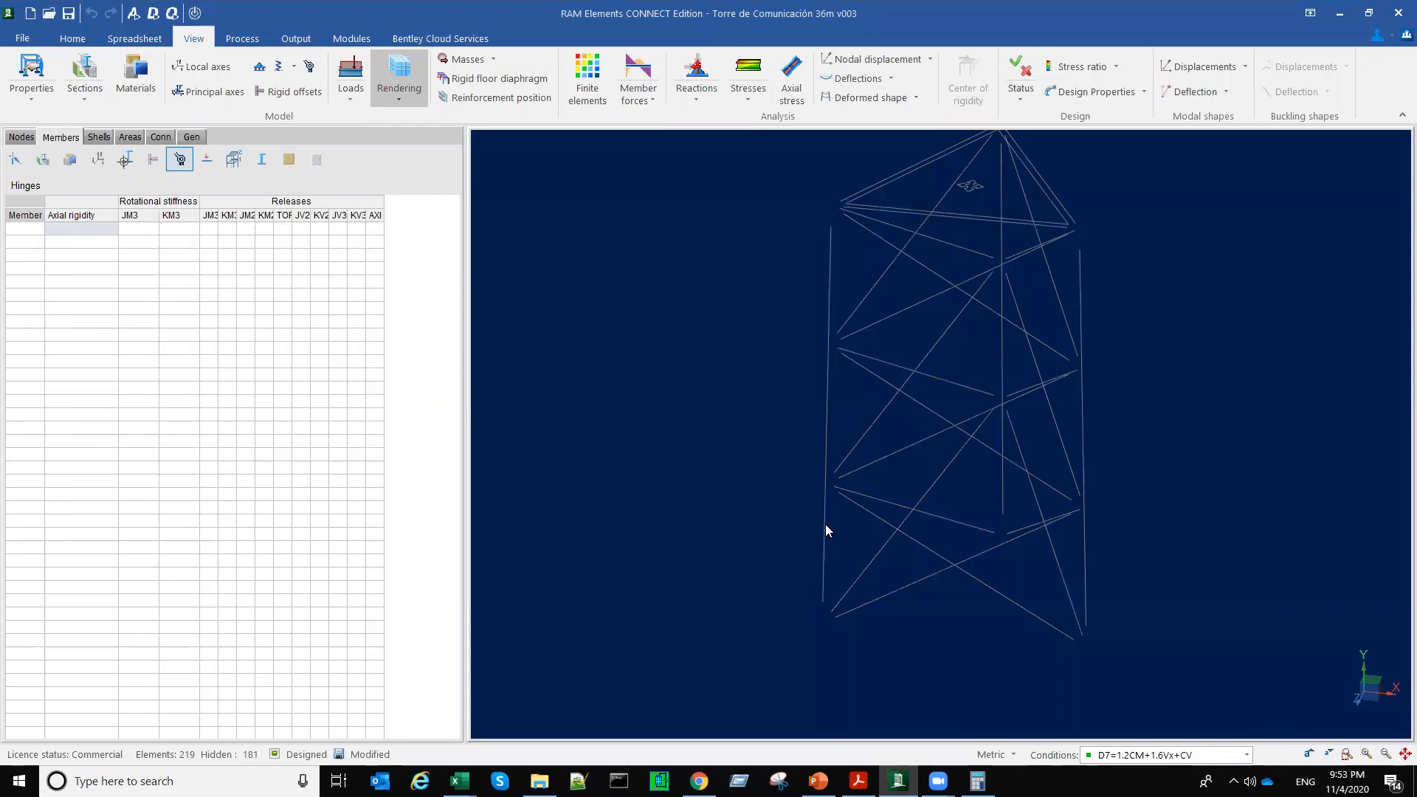
left_click(826, 525)
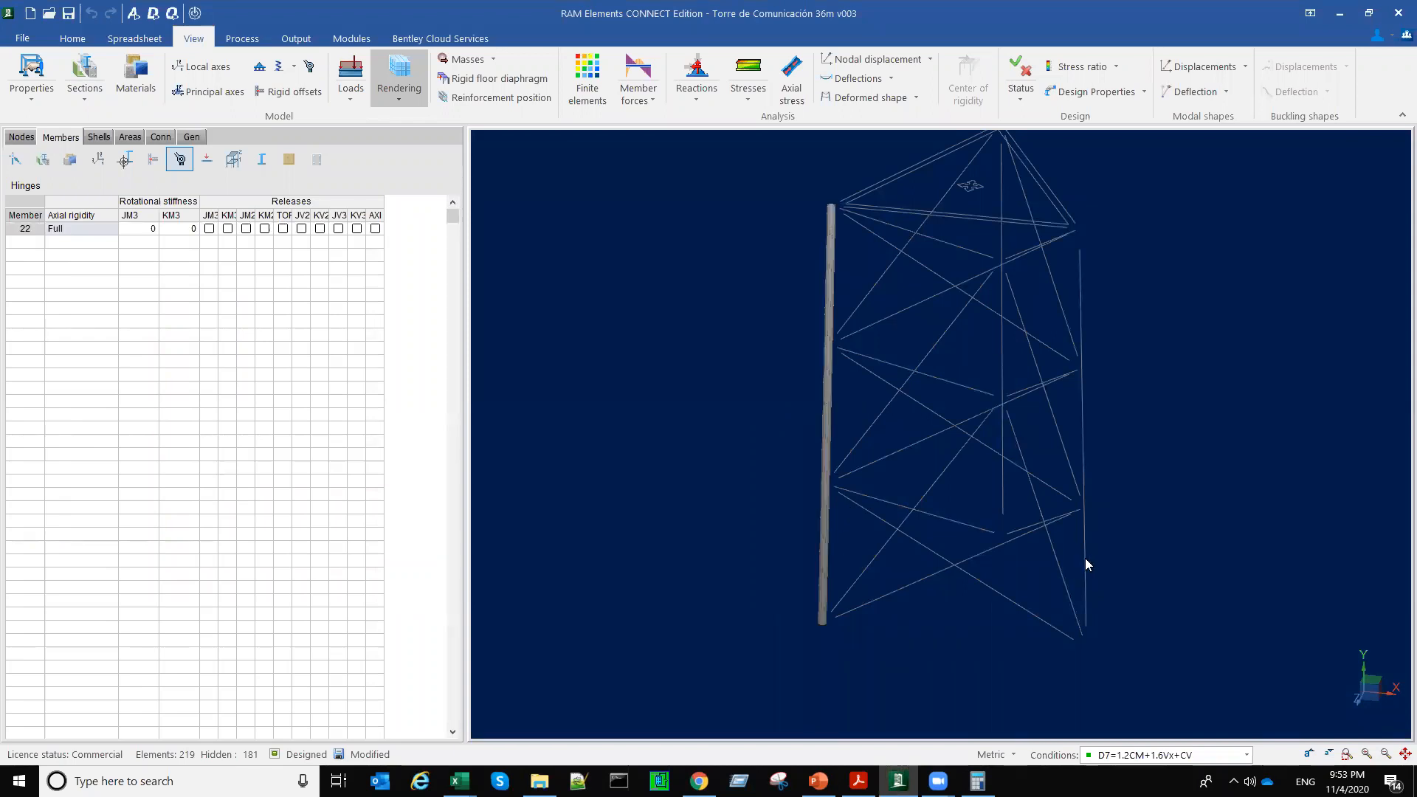
left_click(1084, 560)
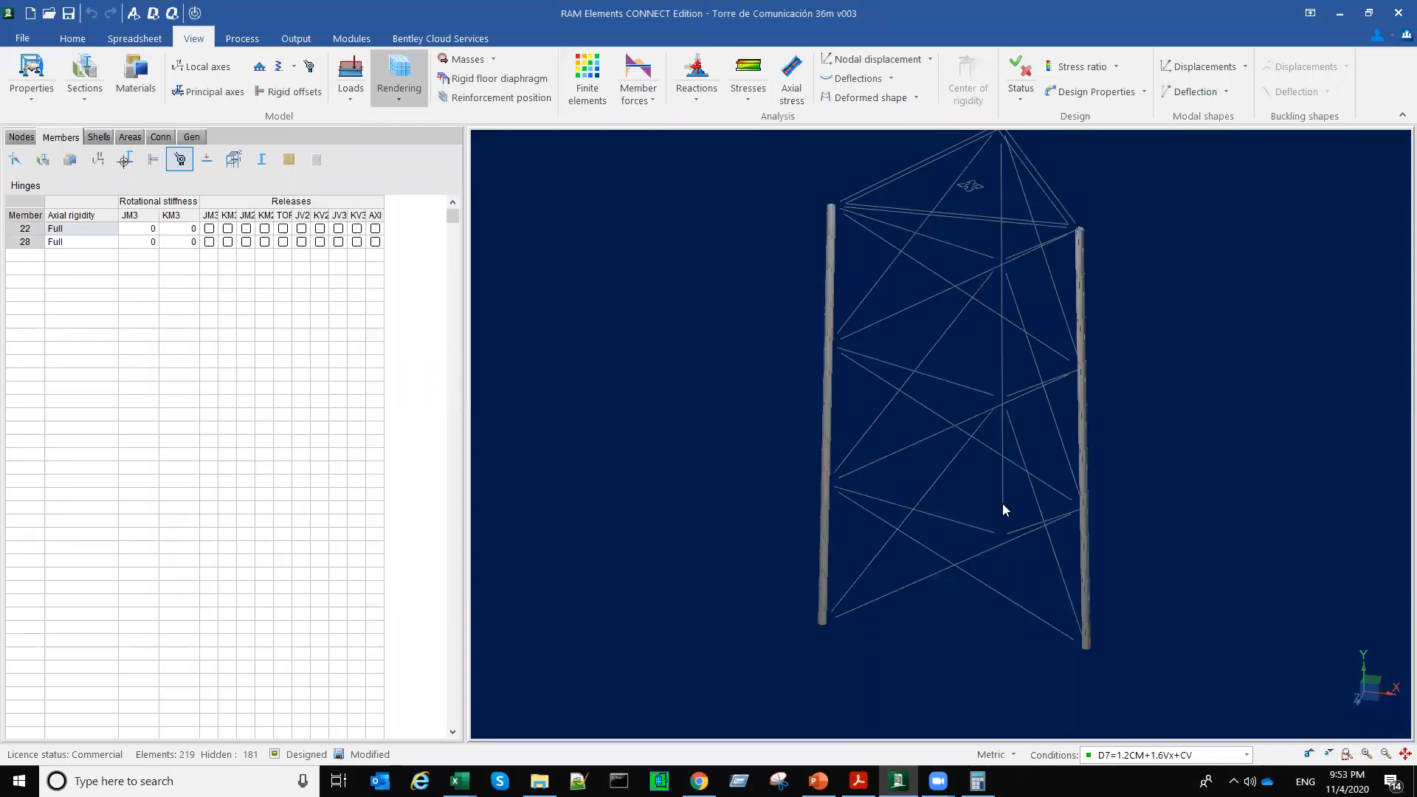
left_click(1002, 503)
key("ctrl+w")
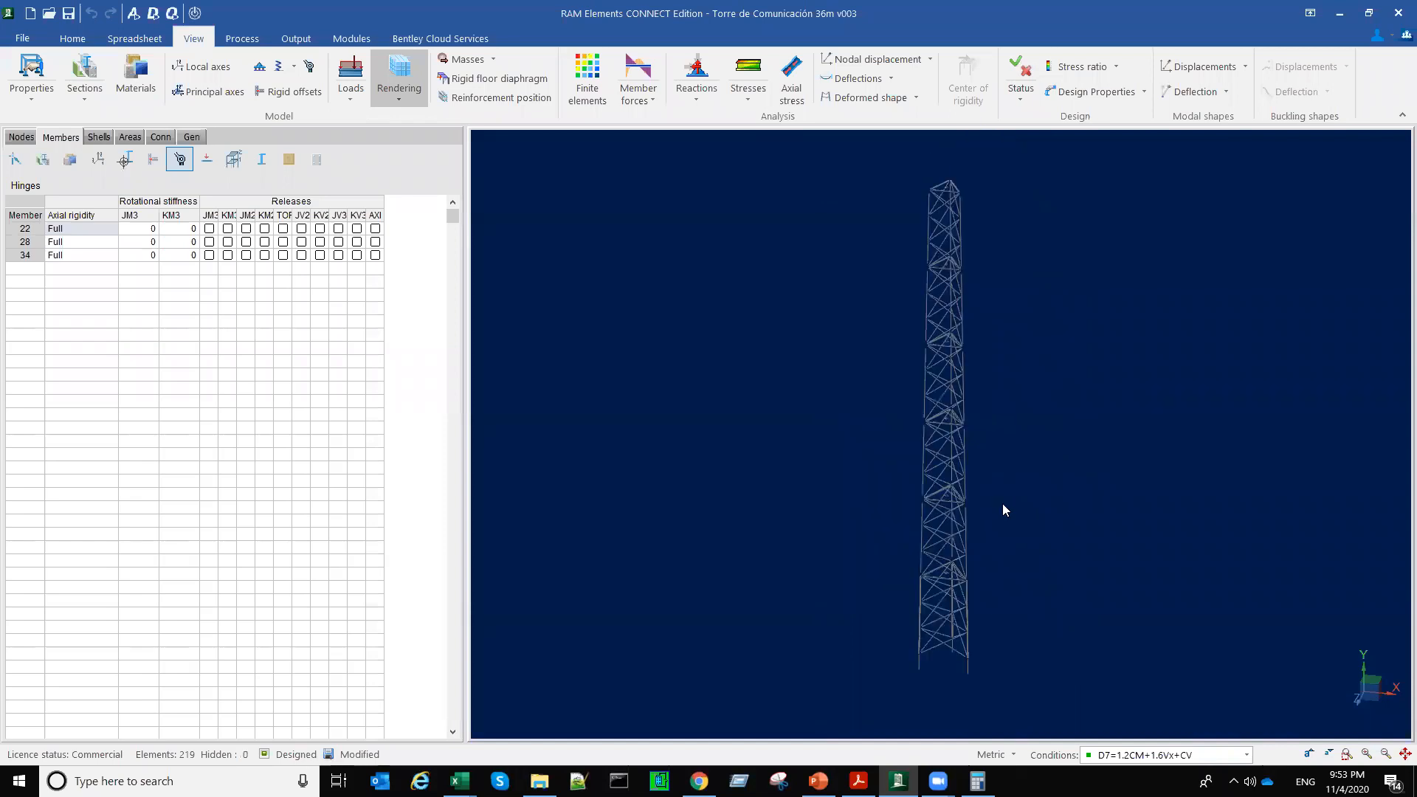
Step: Turn off the rendering and extend the selection to all leg members up the tower, 22 through 39
left_click(197, 14)
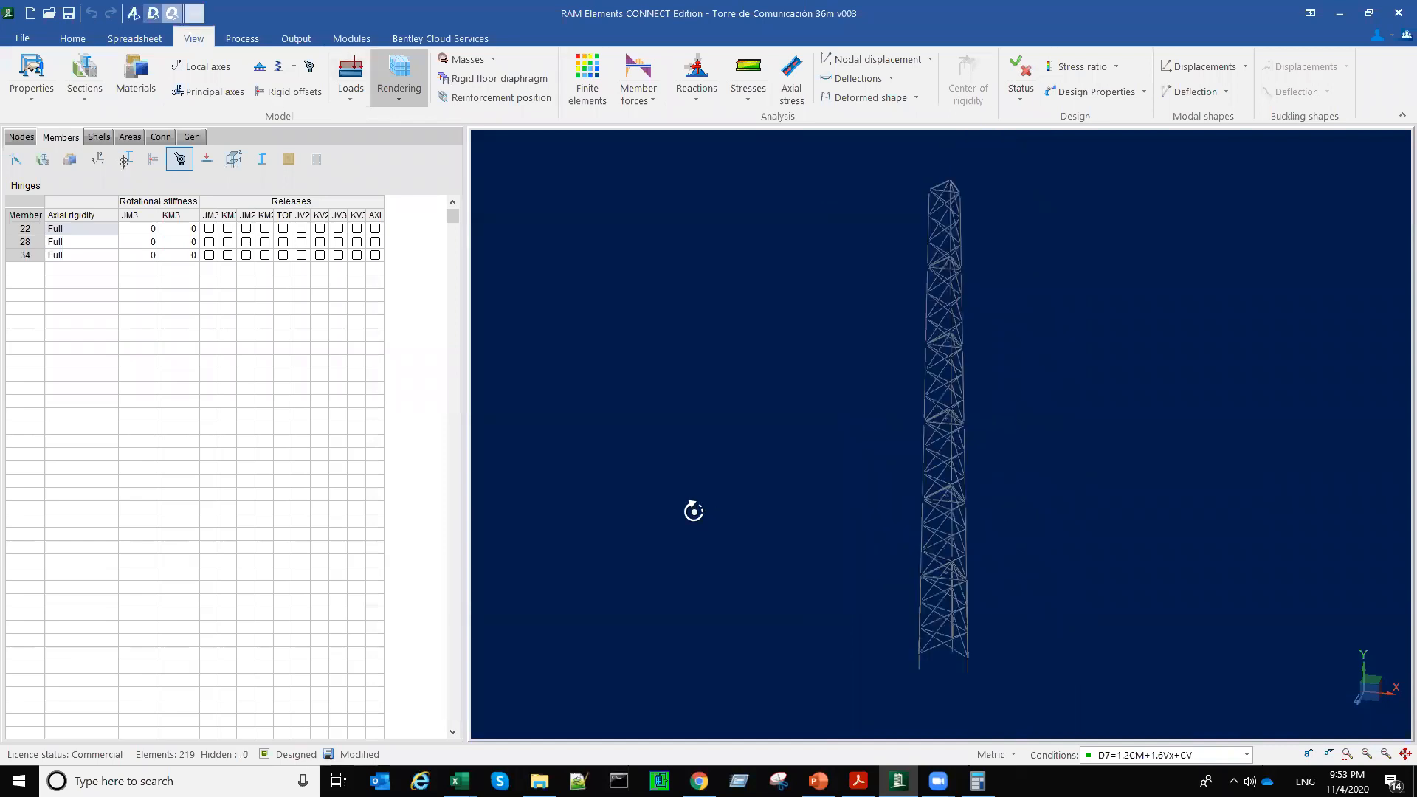
middle_click_drag(692, 514, 690, 513)
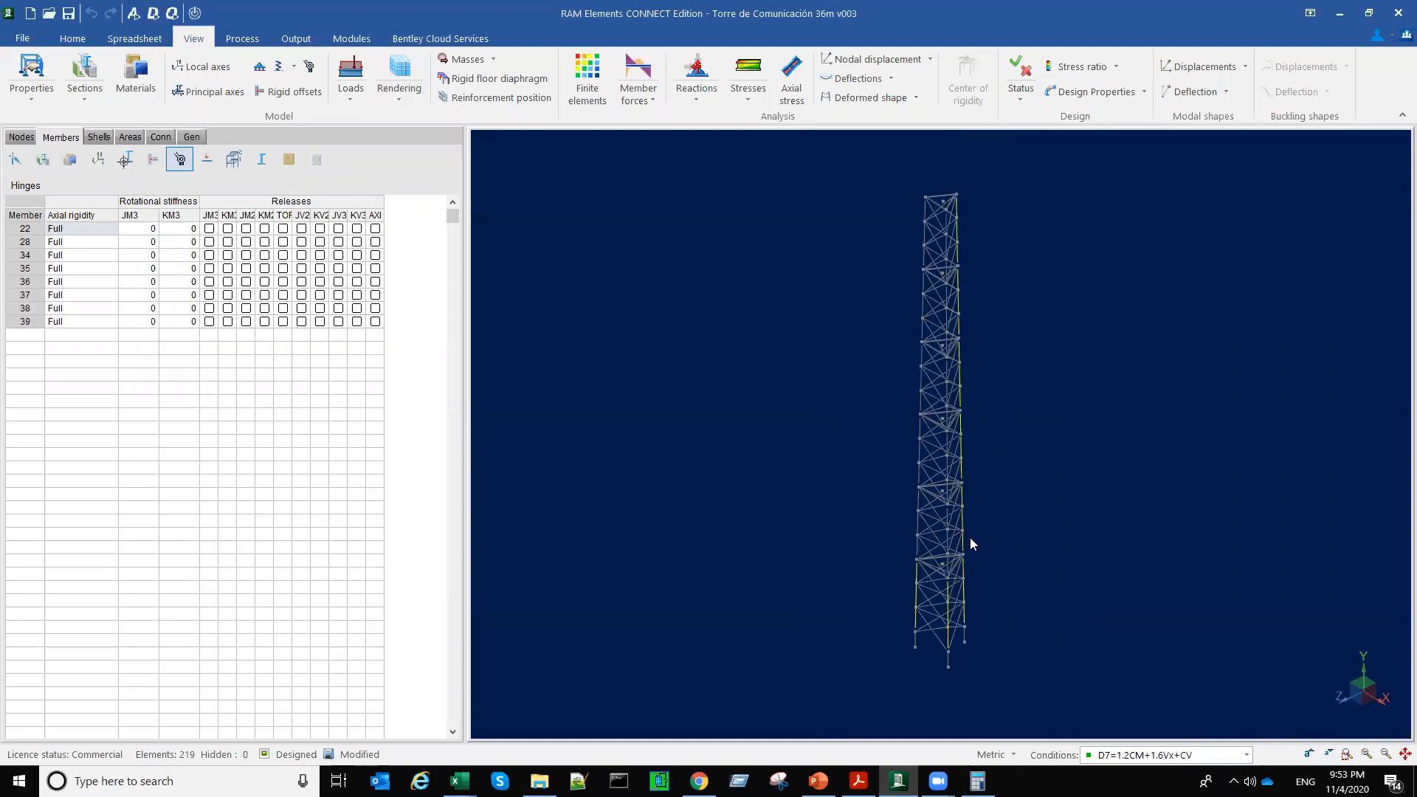
scroll(967, 542, "up", 2)
middle_click_drag(957, 548, 1088, 599)
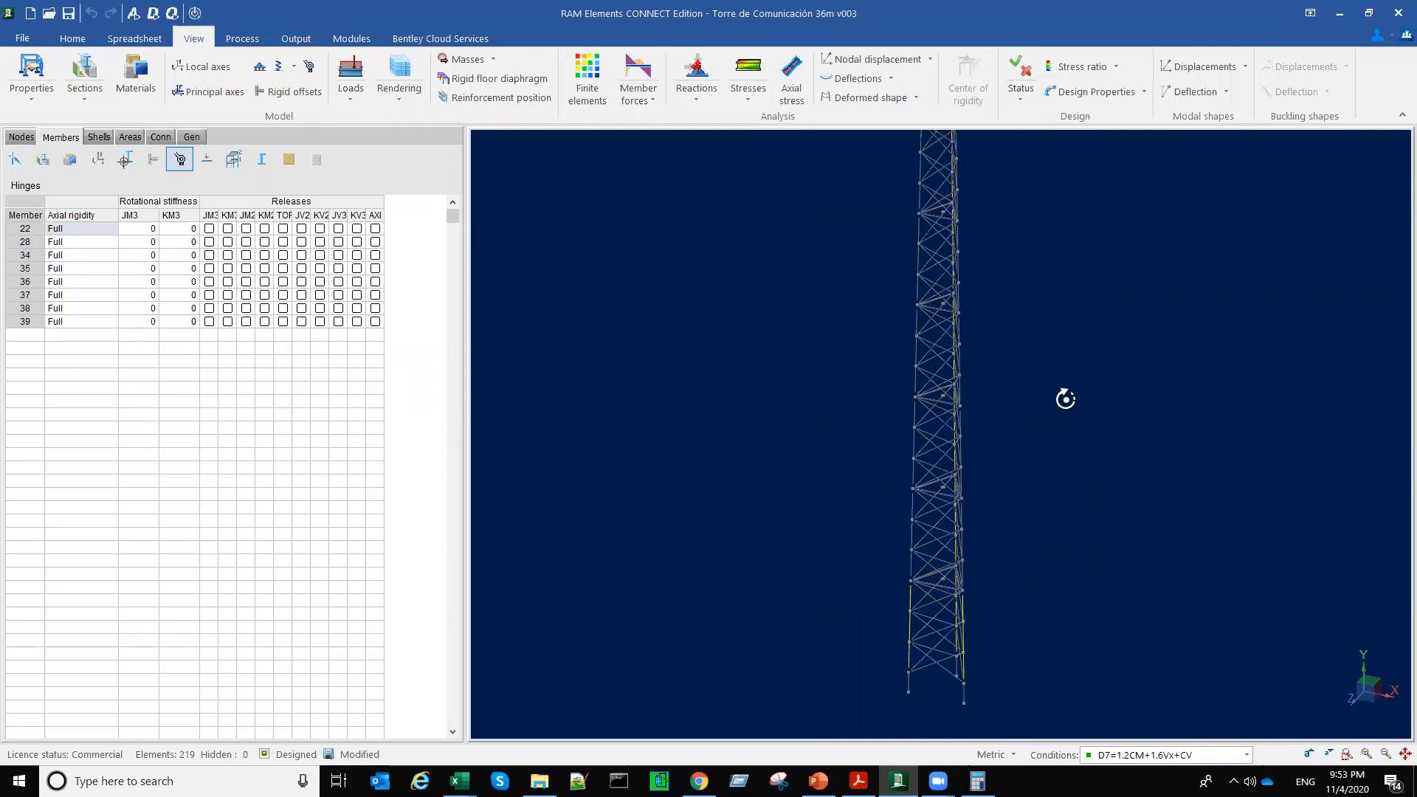
middle_click_drag(1065, 399, 1066, 406)
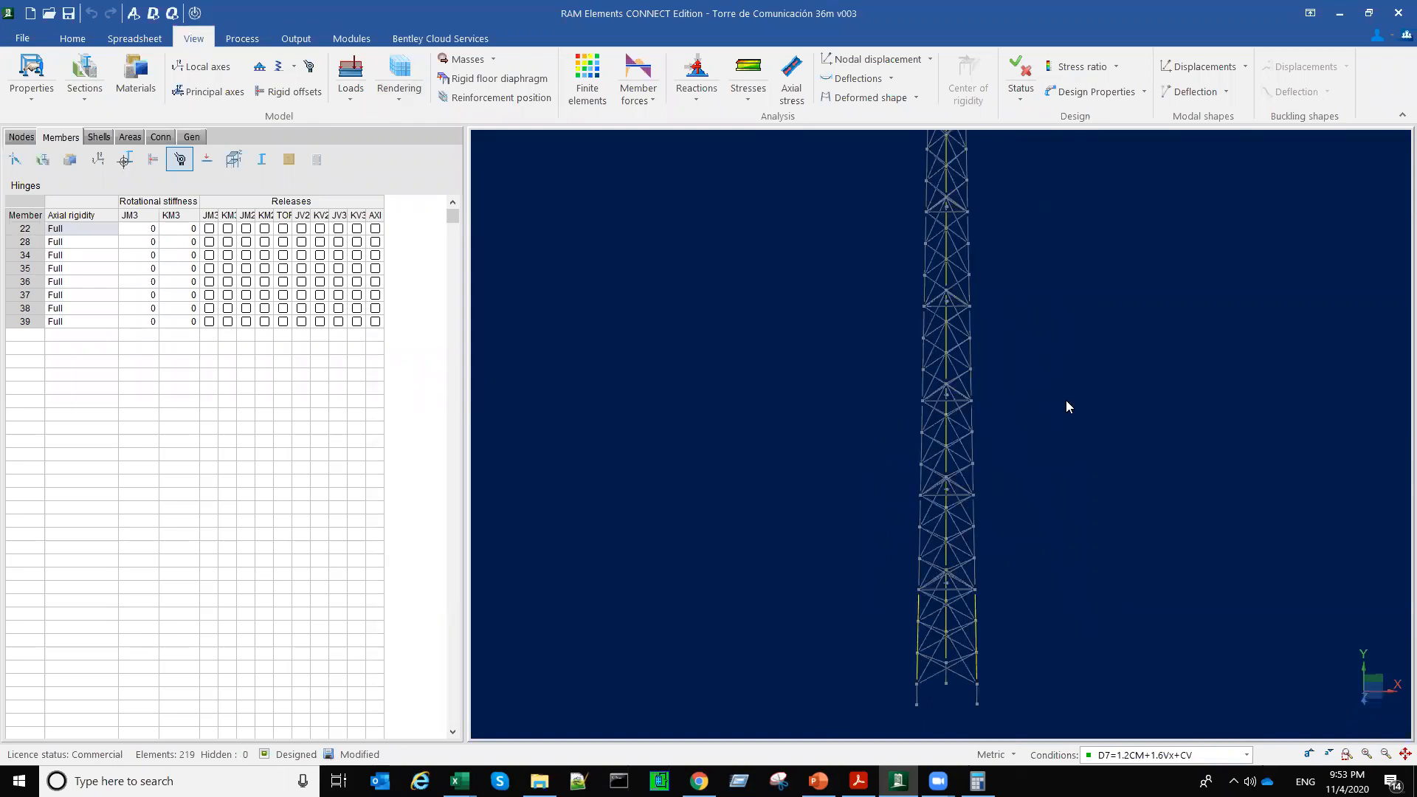
middle_click_drag(1067, 401, 1052, 492)
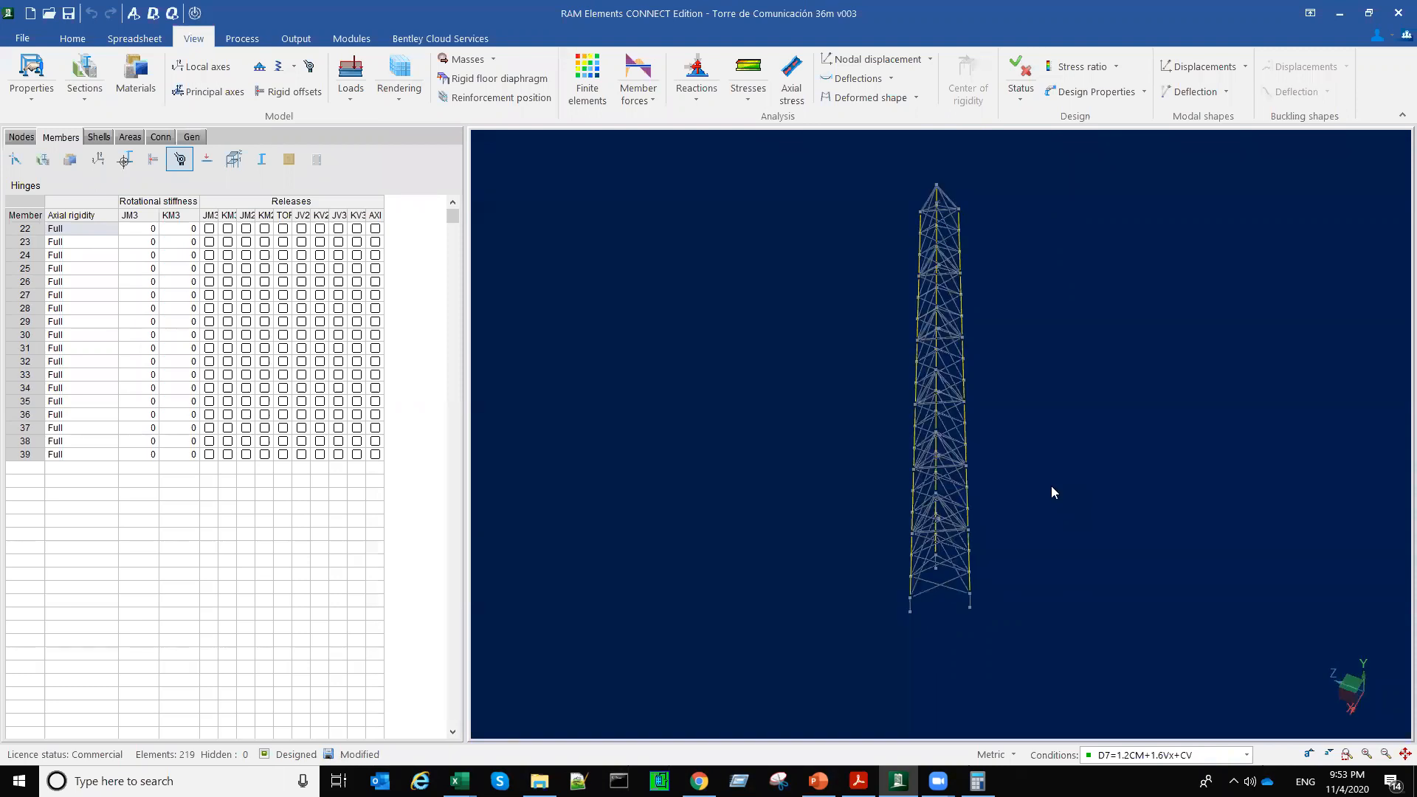
Step: Open the legs' steel design parameters, look over the AISI, BS, AS, CSA and NBR sheets, and return to the AISC sheet
left_click(262, 161)
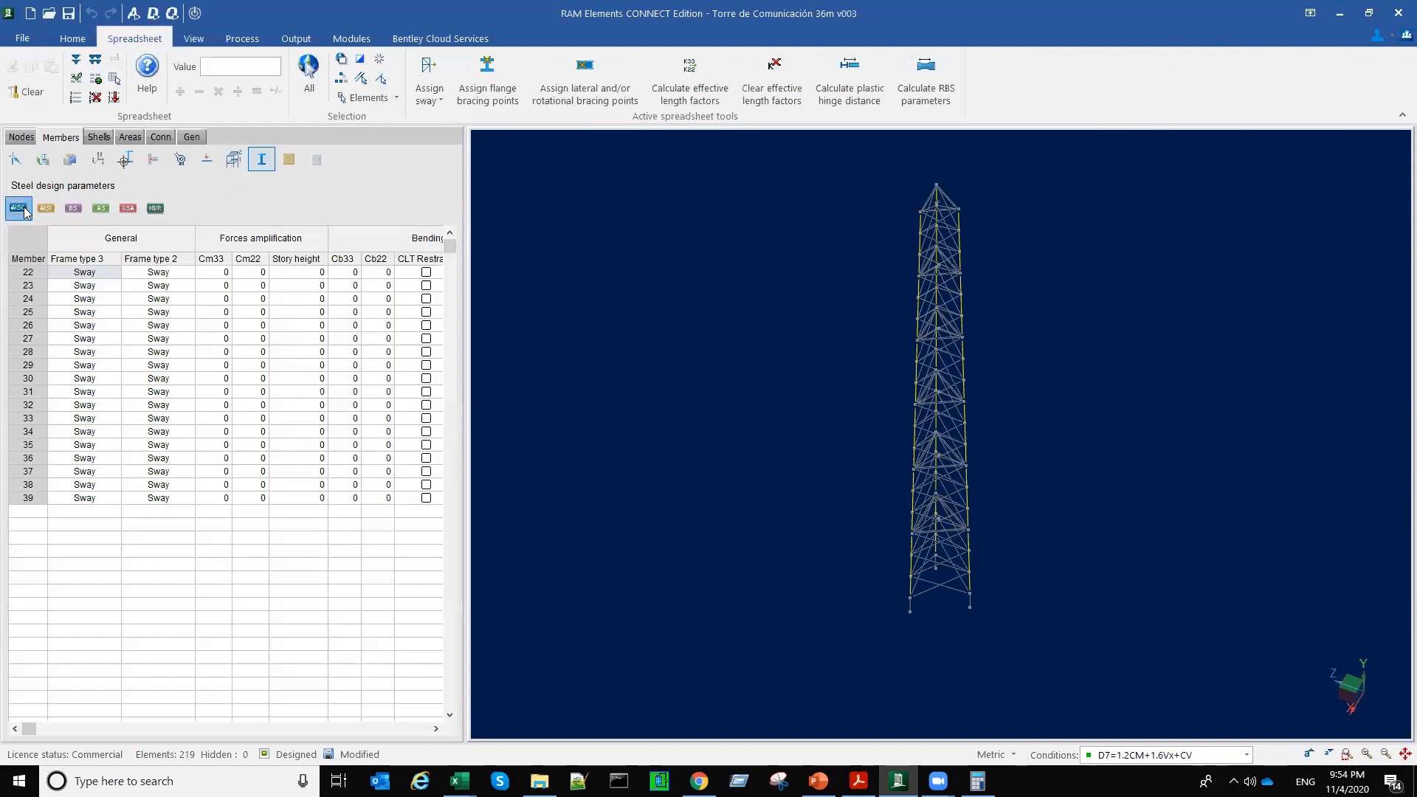
left_click(47, 209)
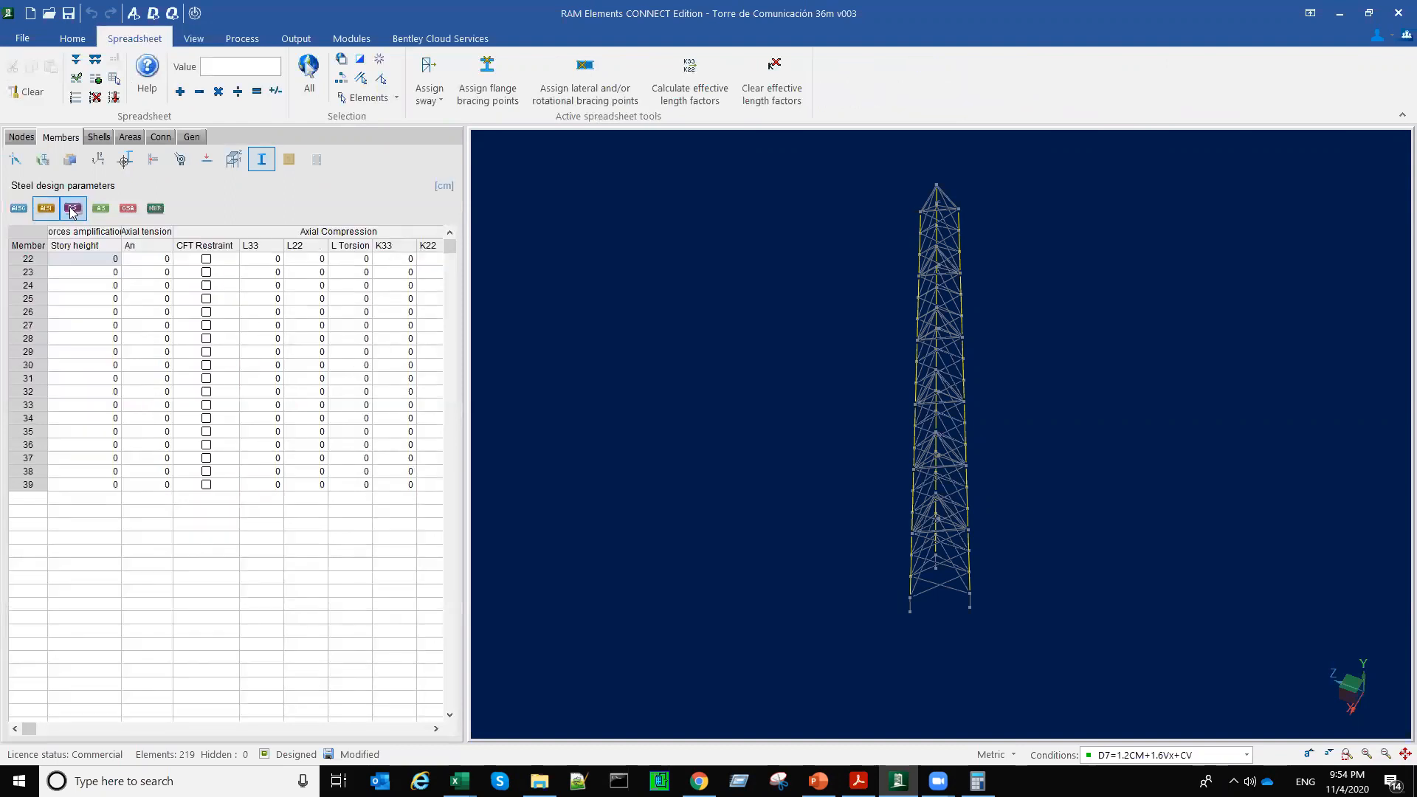
left_click(72, 211)
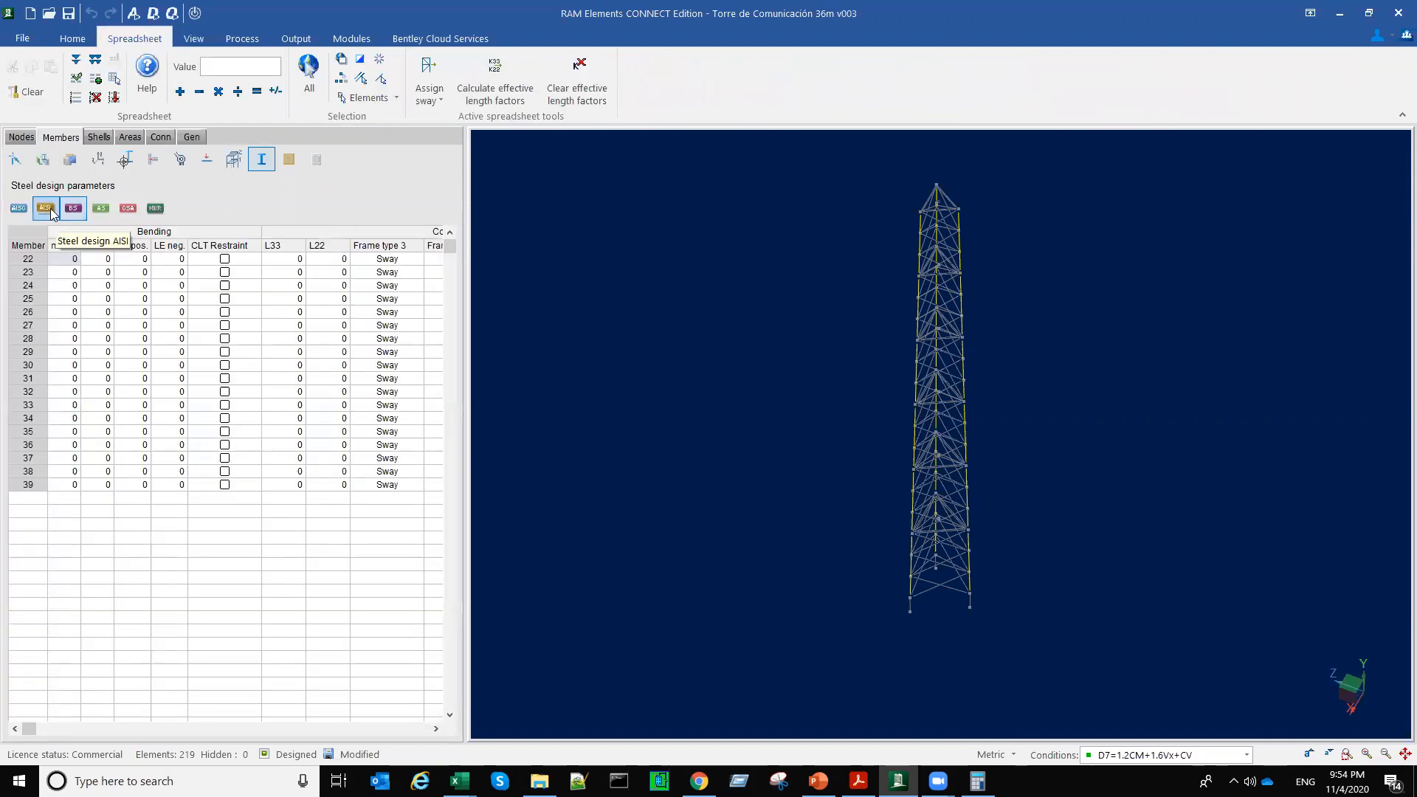
left_click(102, 209)
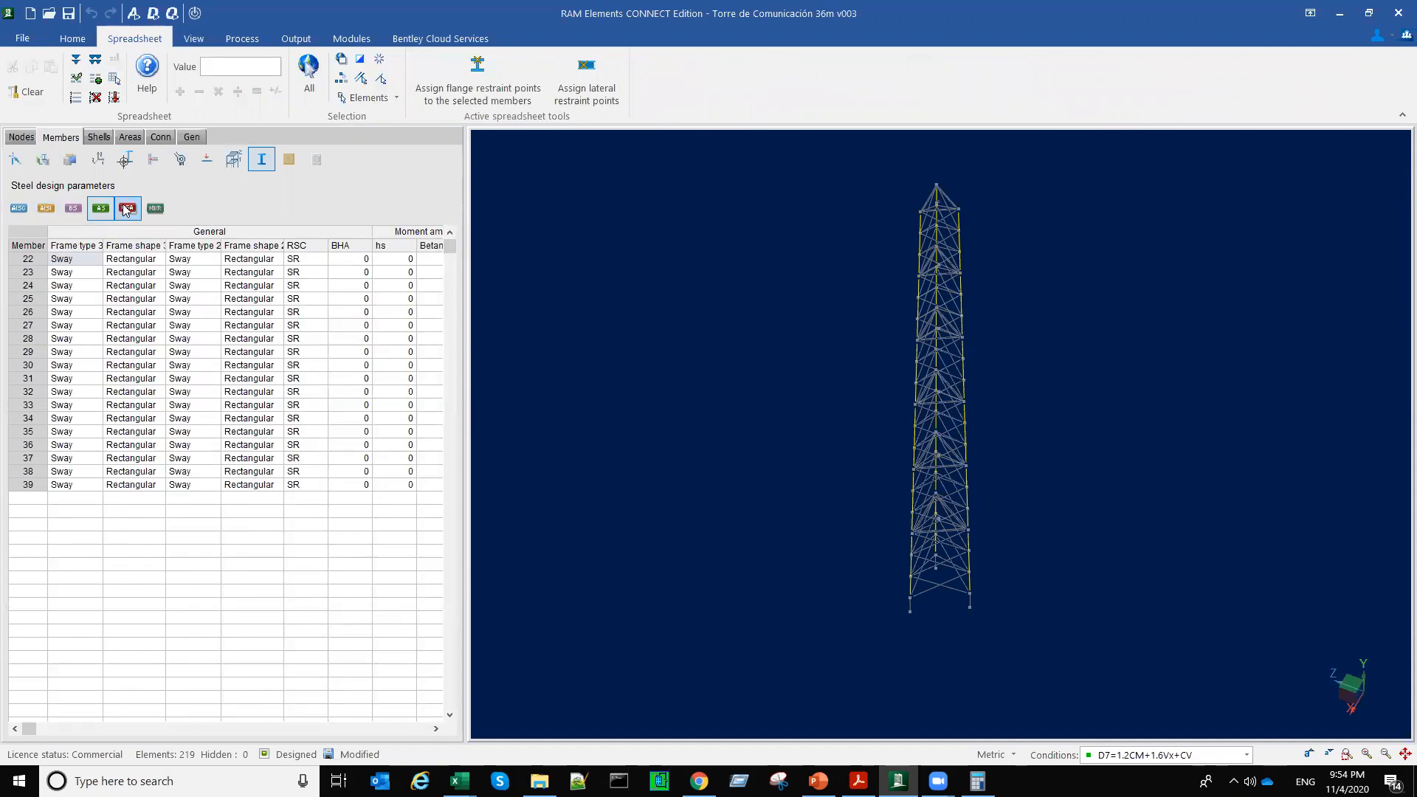
left_click(127, 210)
left_click(154, 210)
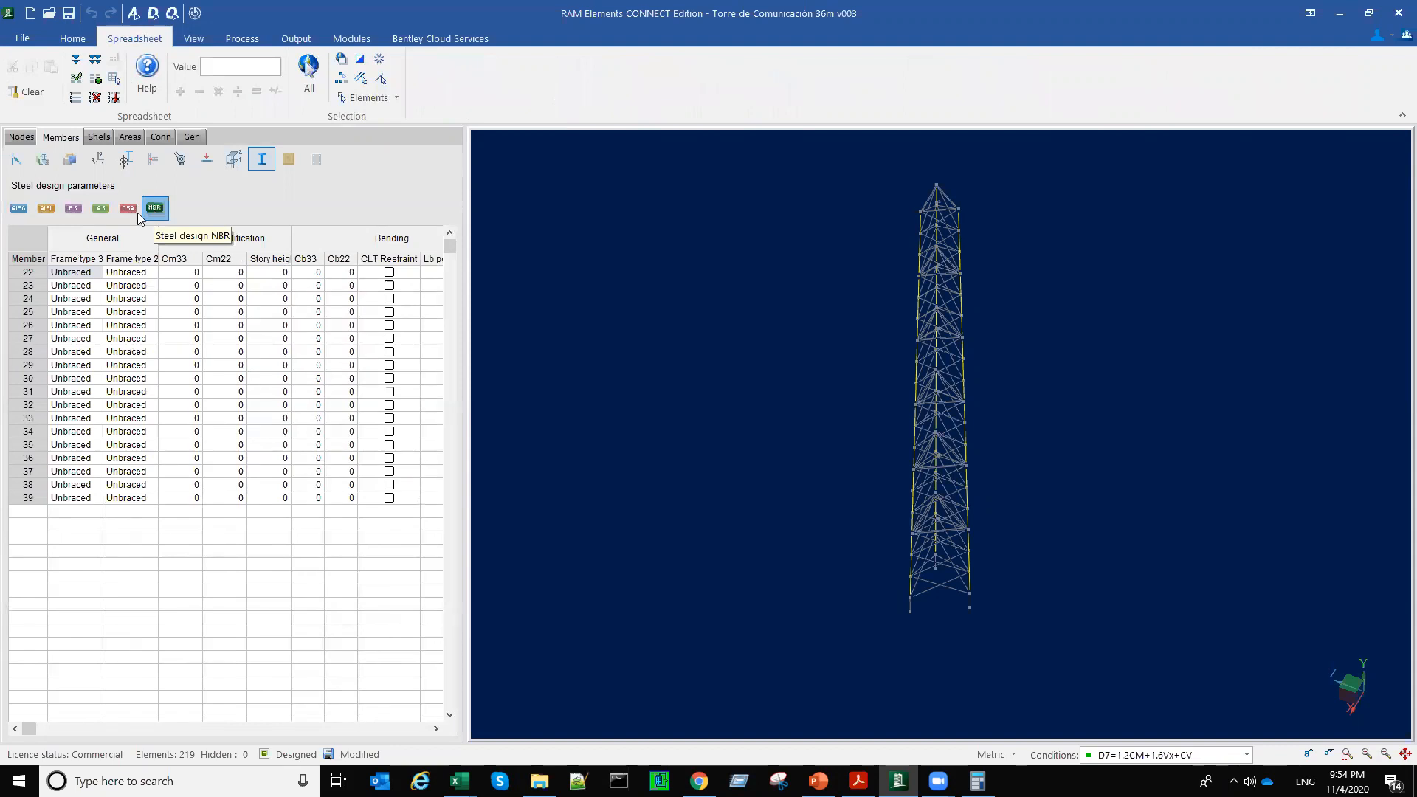
left_click(18, 210)
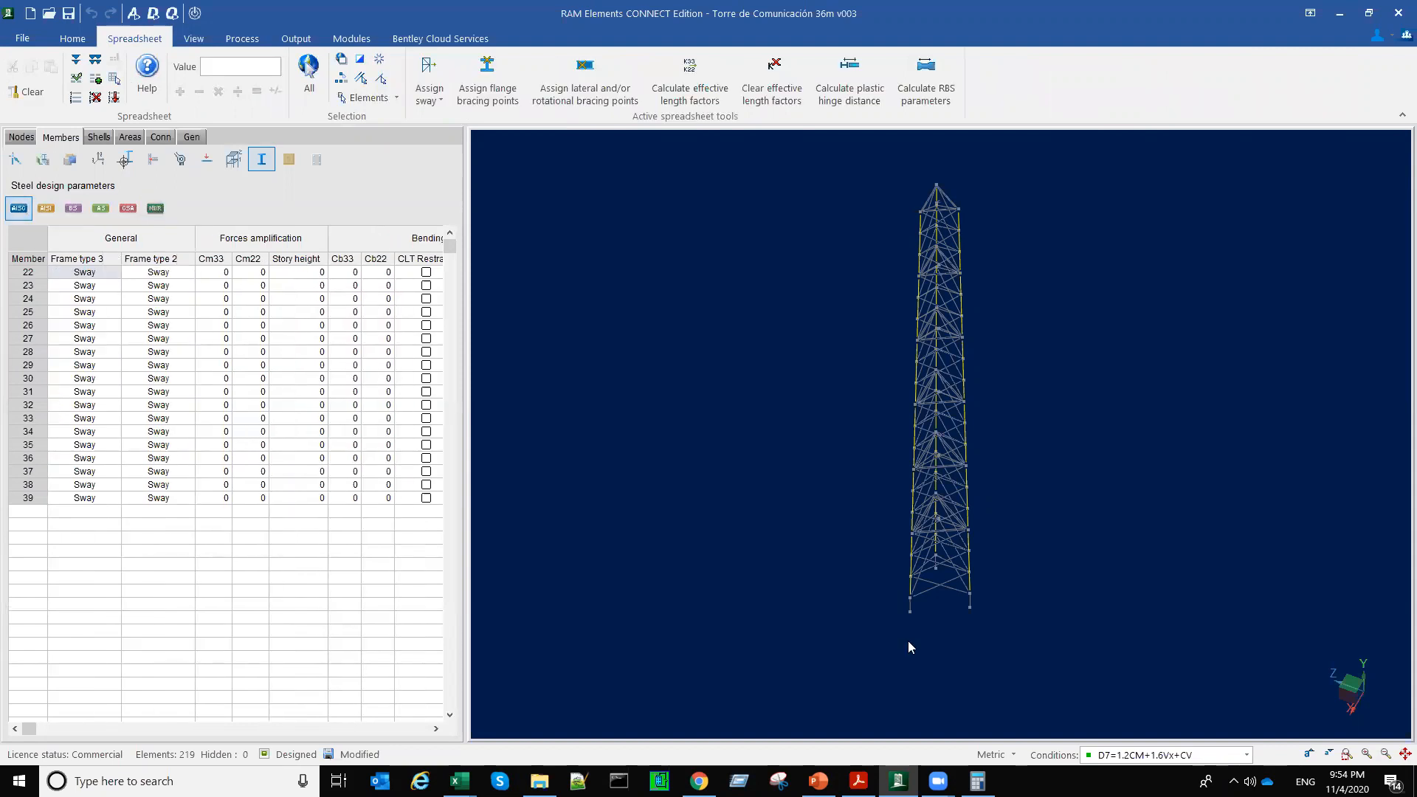
Step: Set the compression unbraced length L33 to 2 for all selected leg members, accepting the loss of design results
left_click_drag(39, 729, 74, 729)
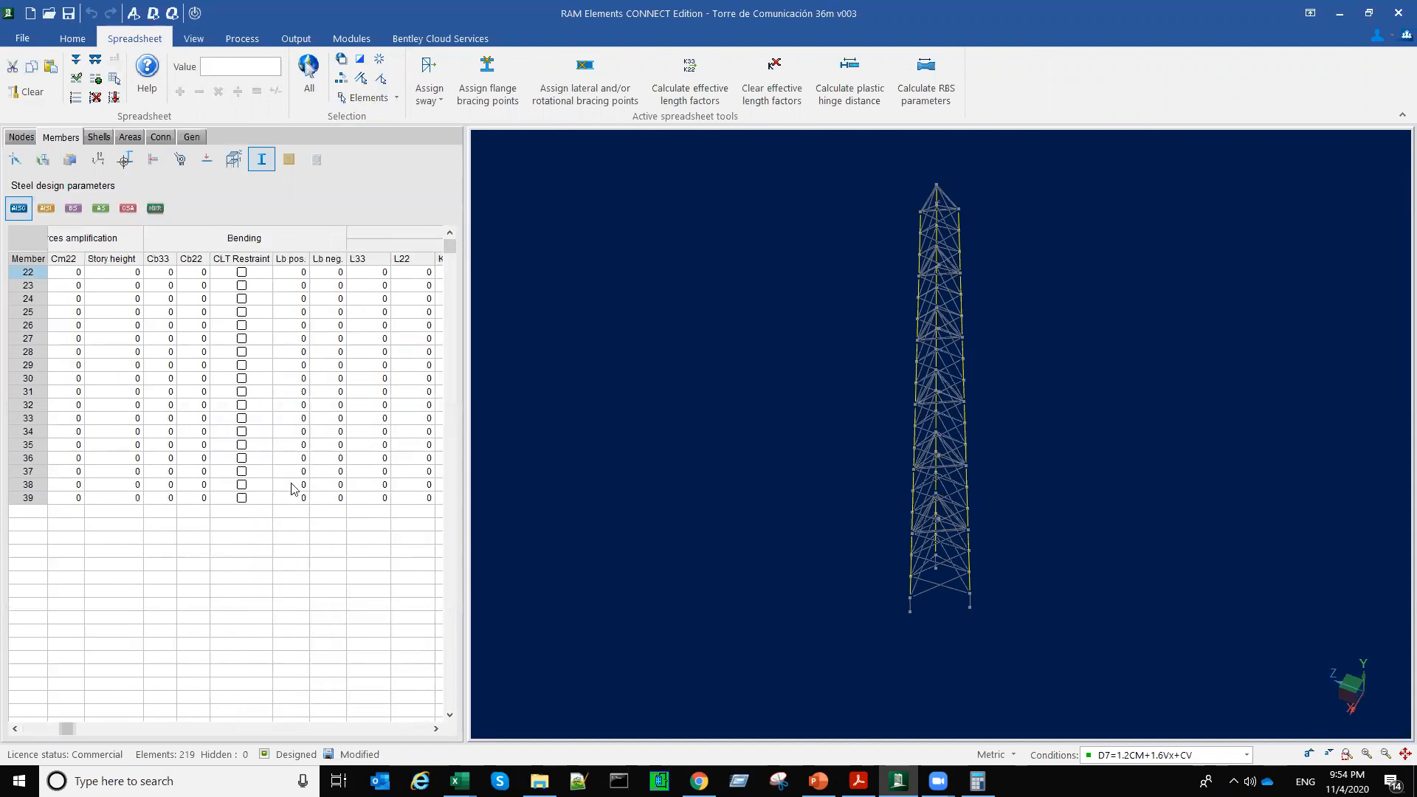
left_click_drag(80, 722, 140, 741)
scroll(247, 575, "up", 6)
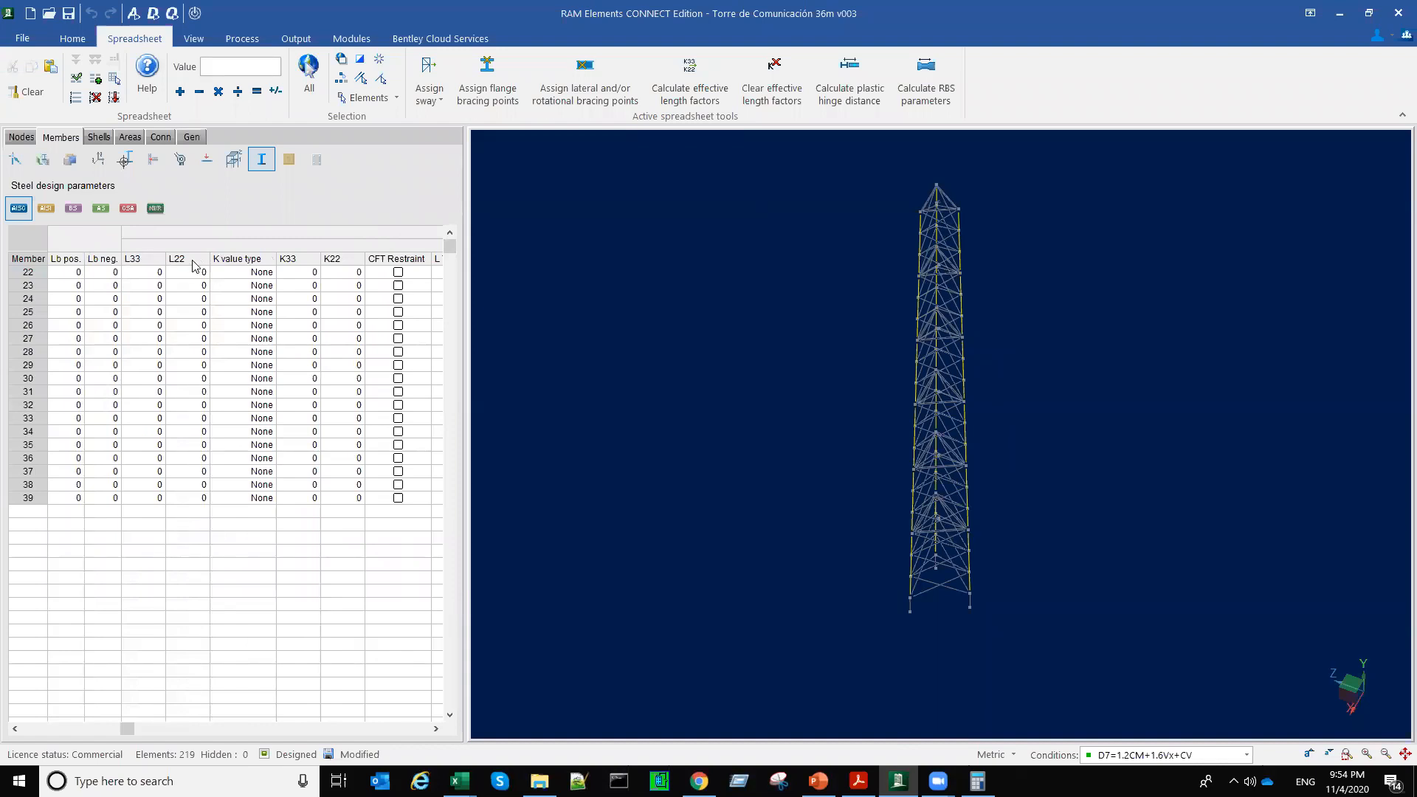
middle_click_drag(948, 598, 932, 599)
left_click(152, 272)
left_click(155, 274)
type("2")
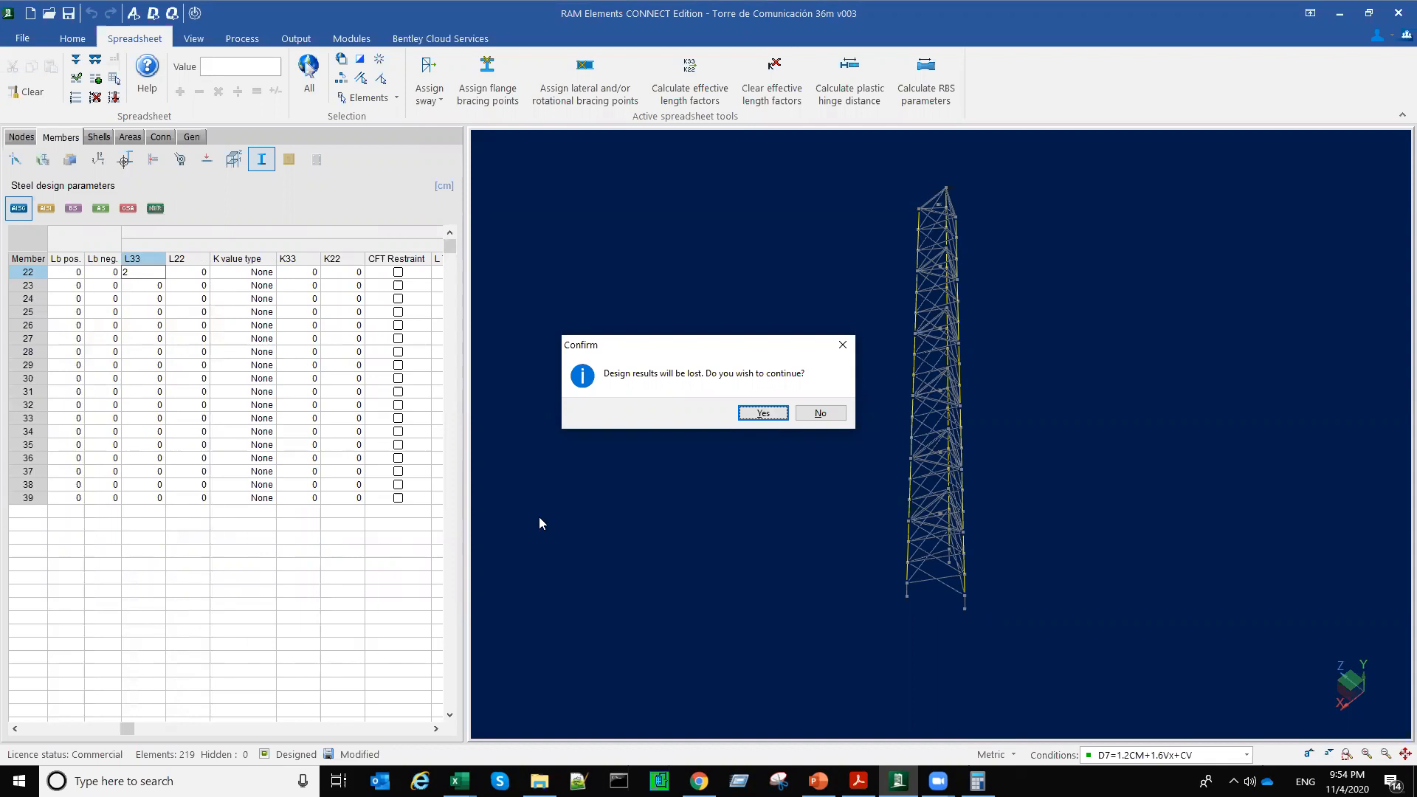
left_click(769, 414)
right_click(150, 270)
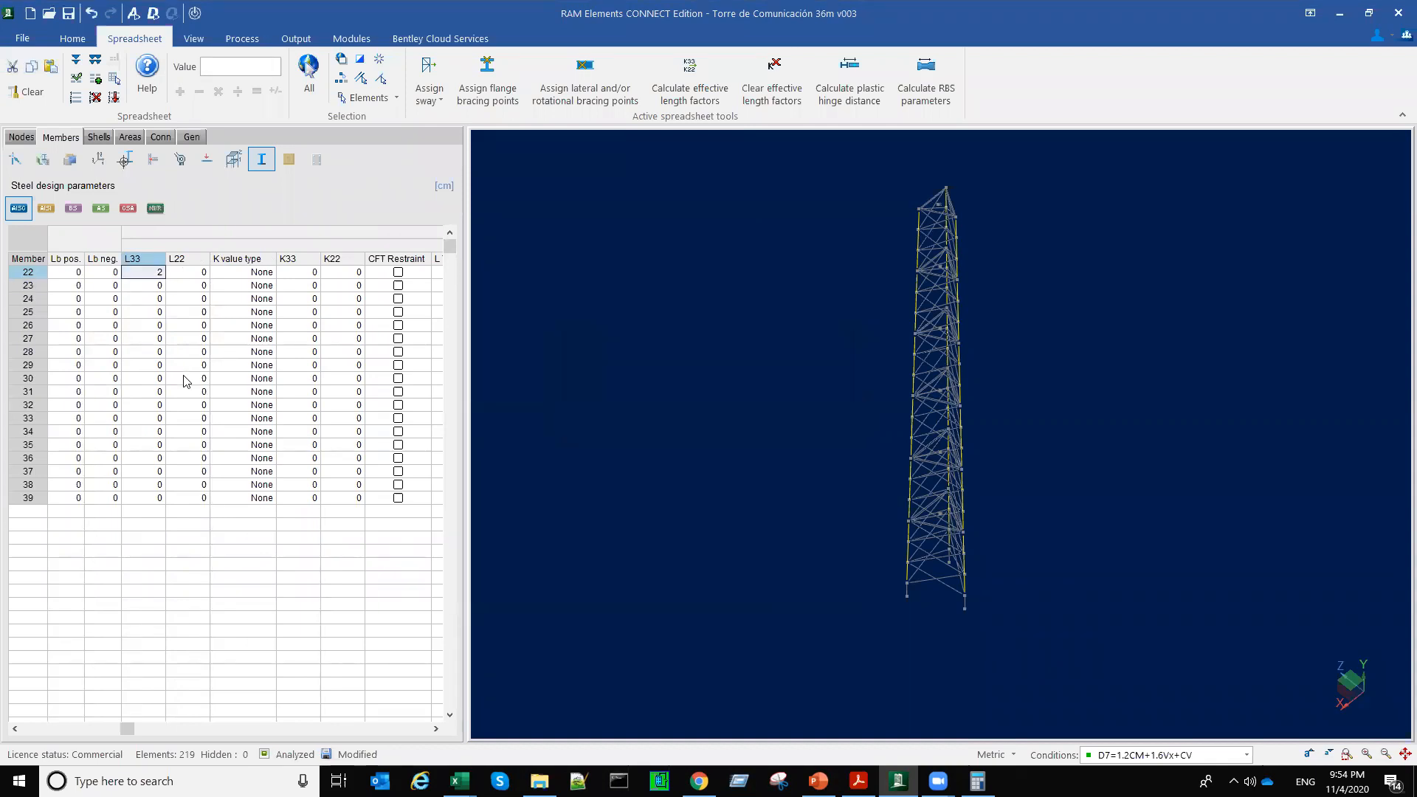
left_click(186, 377)
key("ctrl+c")
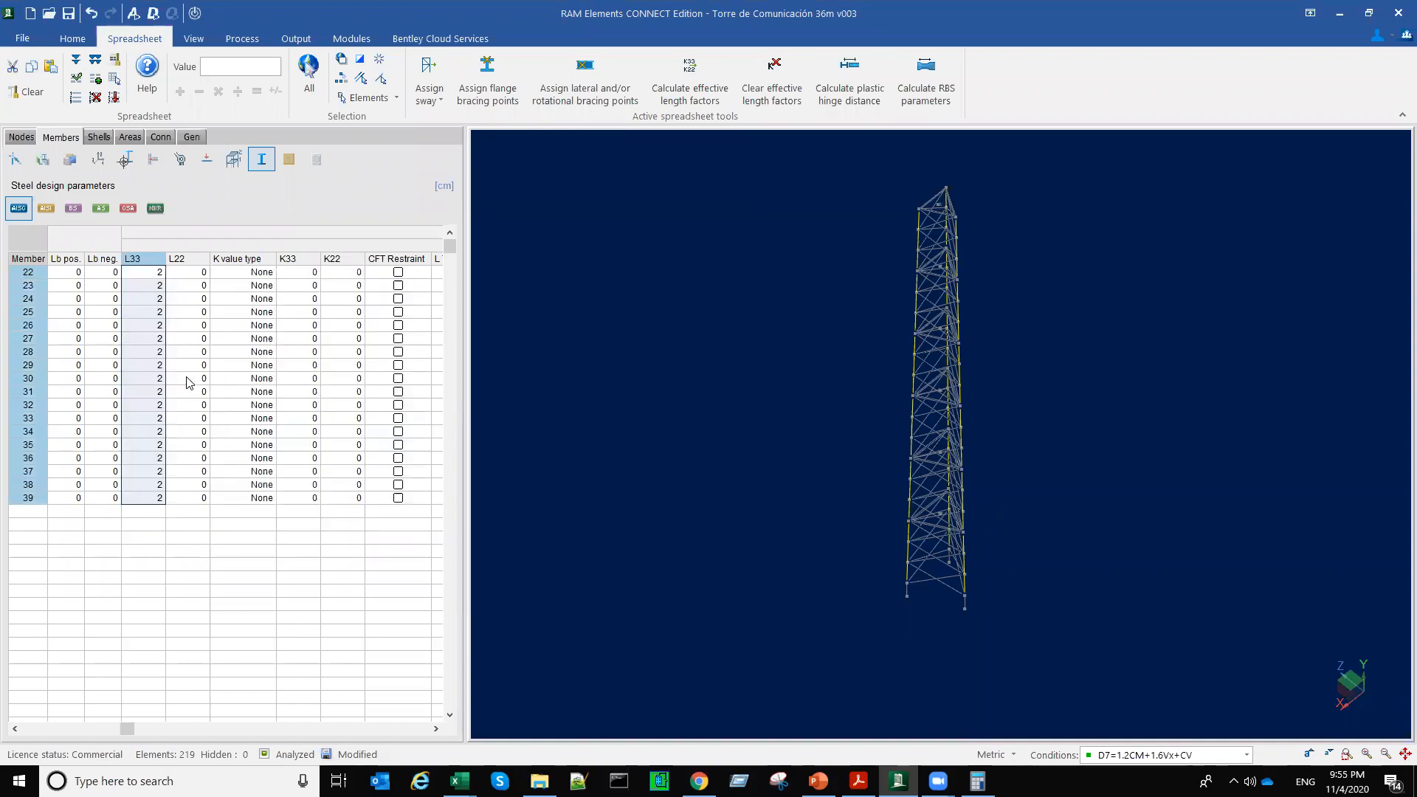
Step: Set the compression unbraced lengths L22 and L Torsion to 2 for leg members 22 through 39
left_click(186, 273)
key("ctrl+v")
left_click_drag(128, 733, 169, 736)
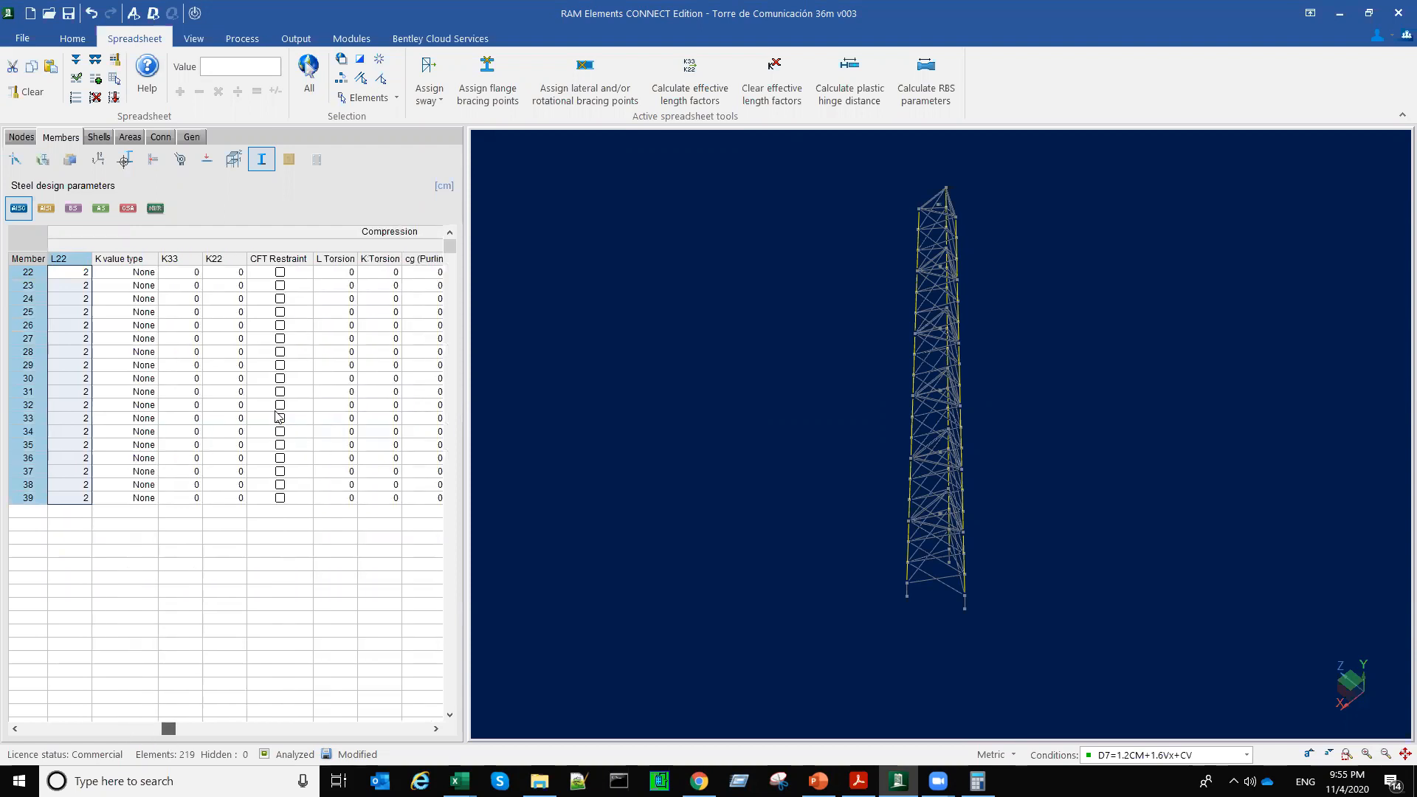
left_click(293, 273)
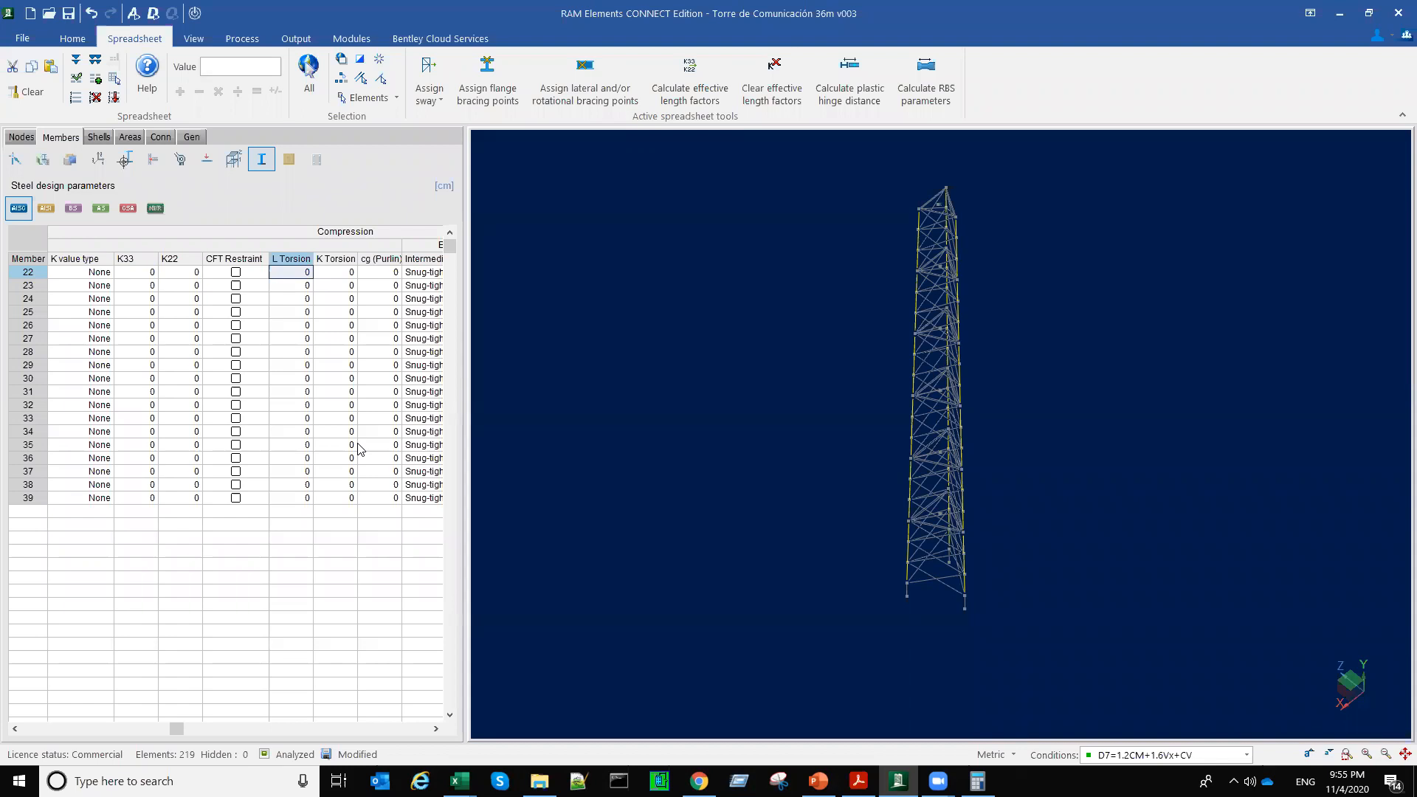
key("ctrl+v")
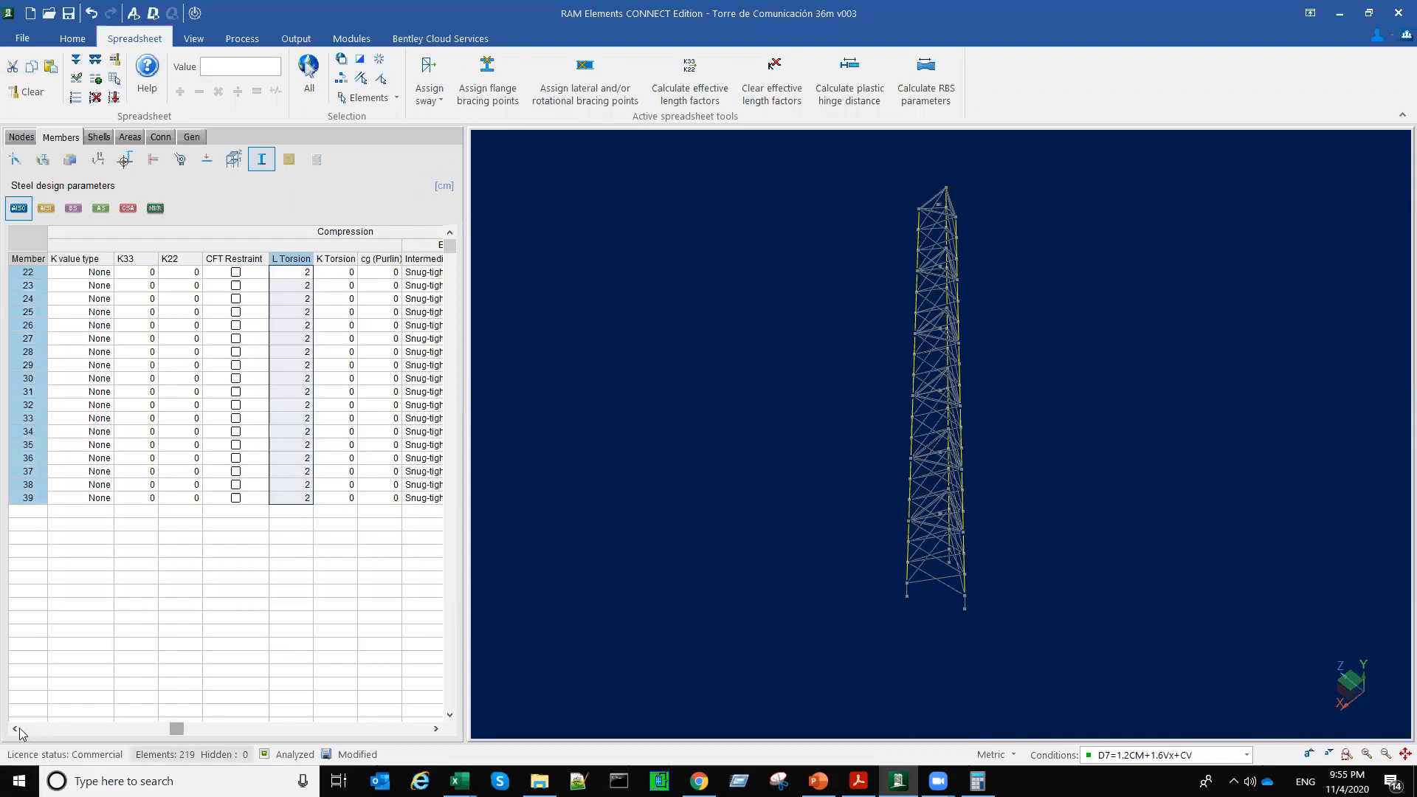
mouse_move(706, 690)
middle_mouse_down()
mouse_move(689, 679)
mouse_move(706, 690)
middle_mouse_up()
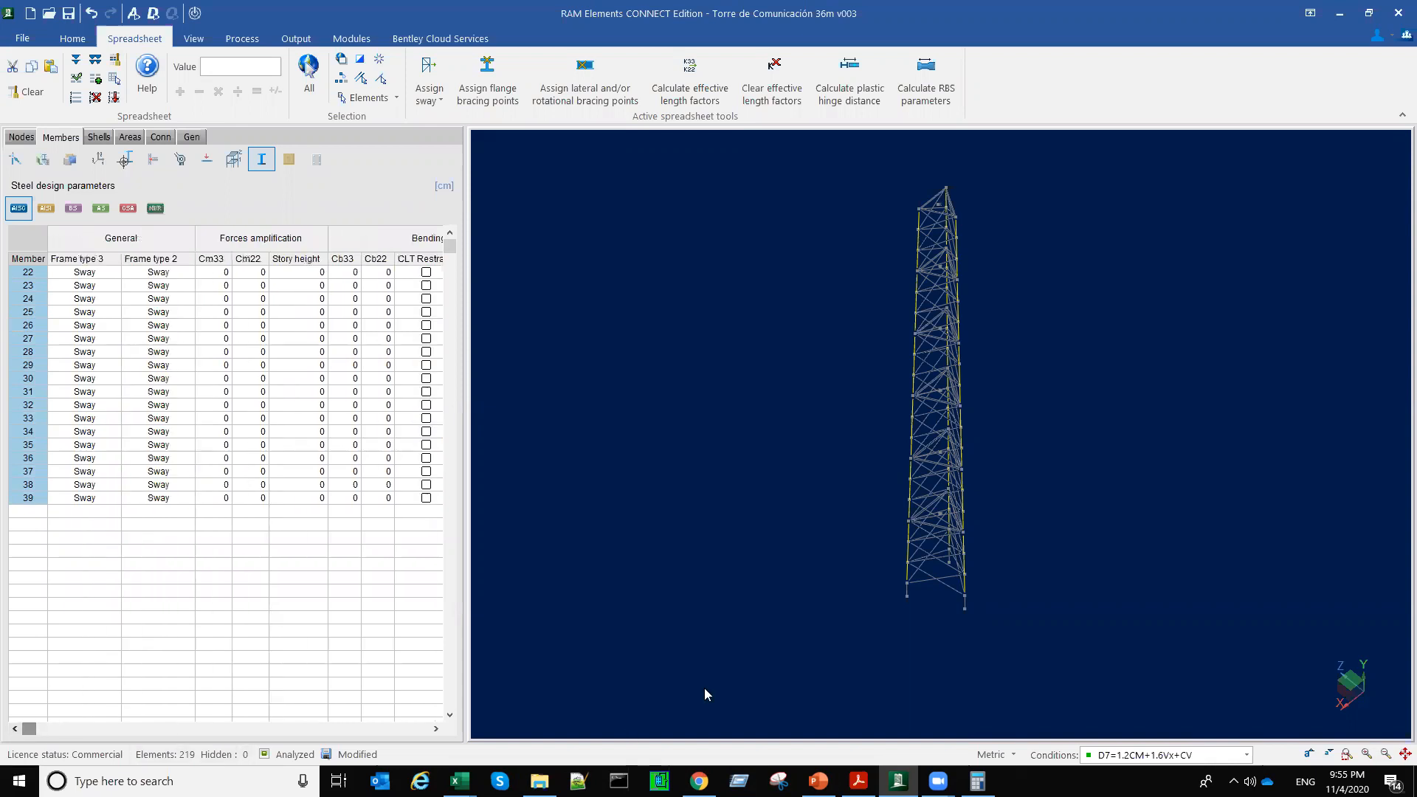
left_click_drag(842, 156, 1075, 650)
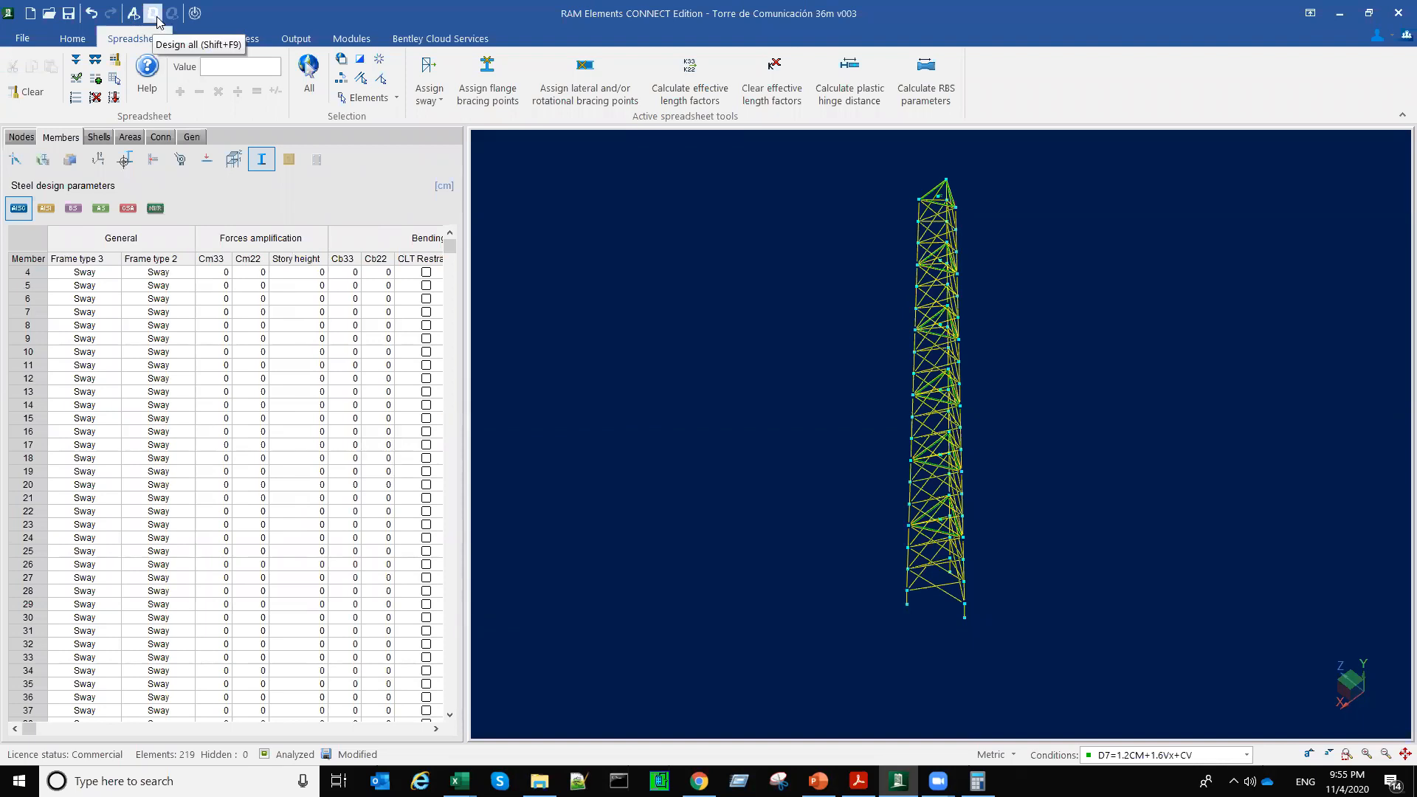
left_click(721, 573)
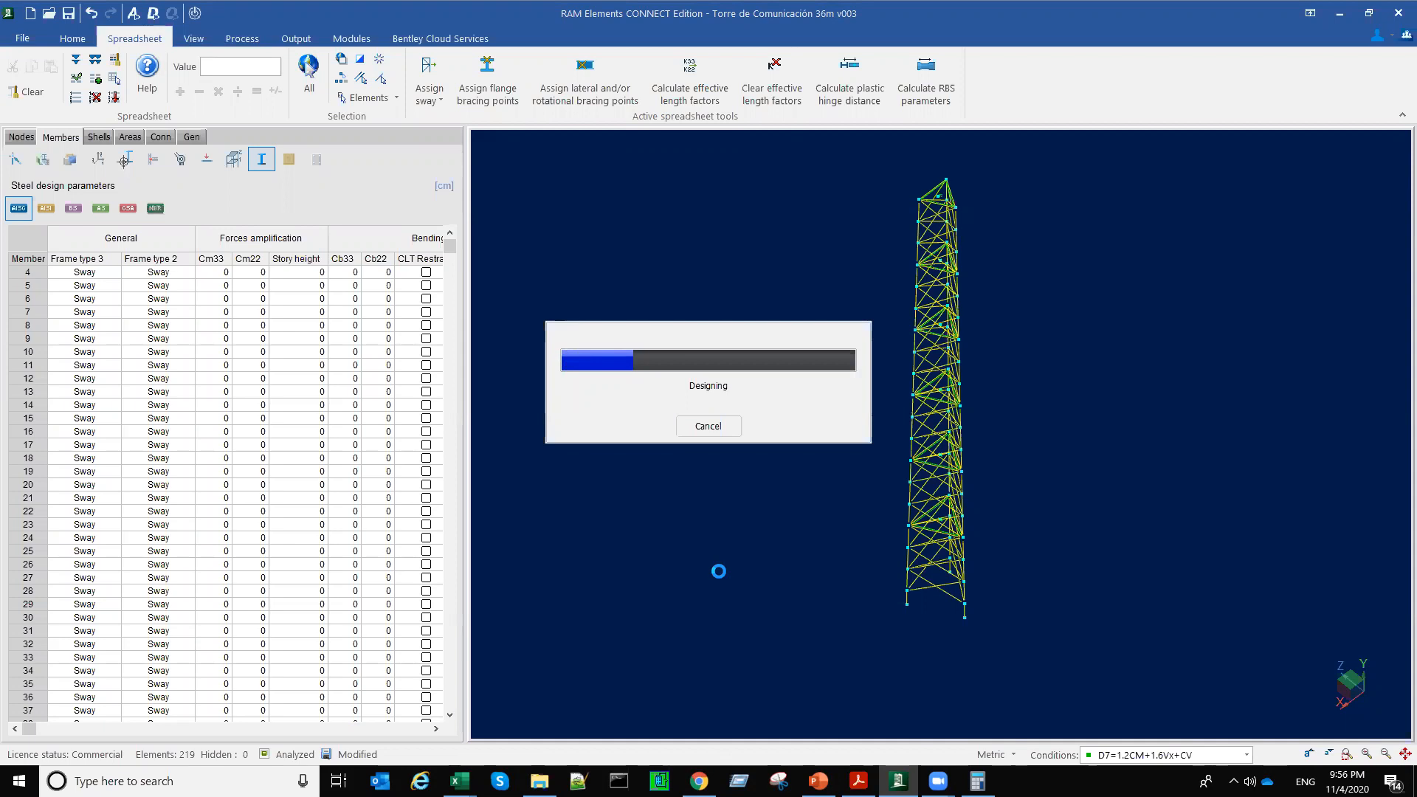
left_click(720, 432)
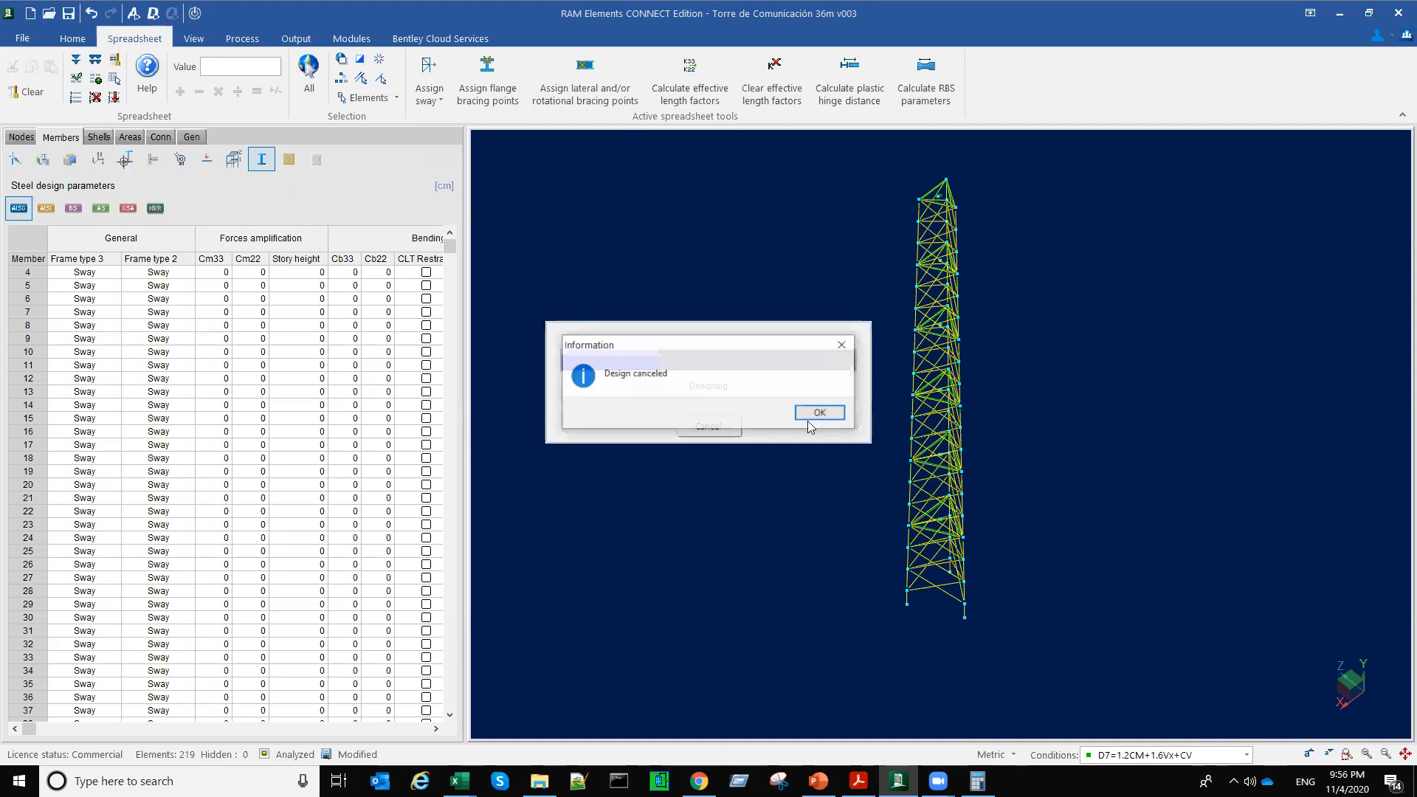
key("Return")
Step: Select leg members 22 through 39 and set their compression unbraced length L33 to 200 cm
left_click_drag(31, 730, 110, 742)
left_click(902, 596)
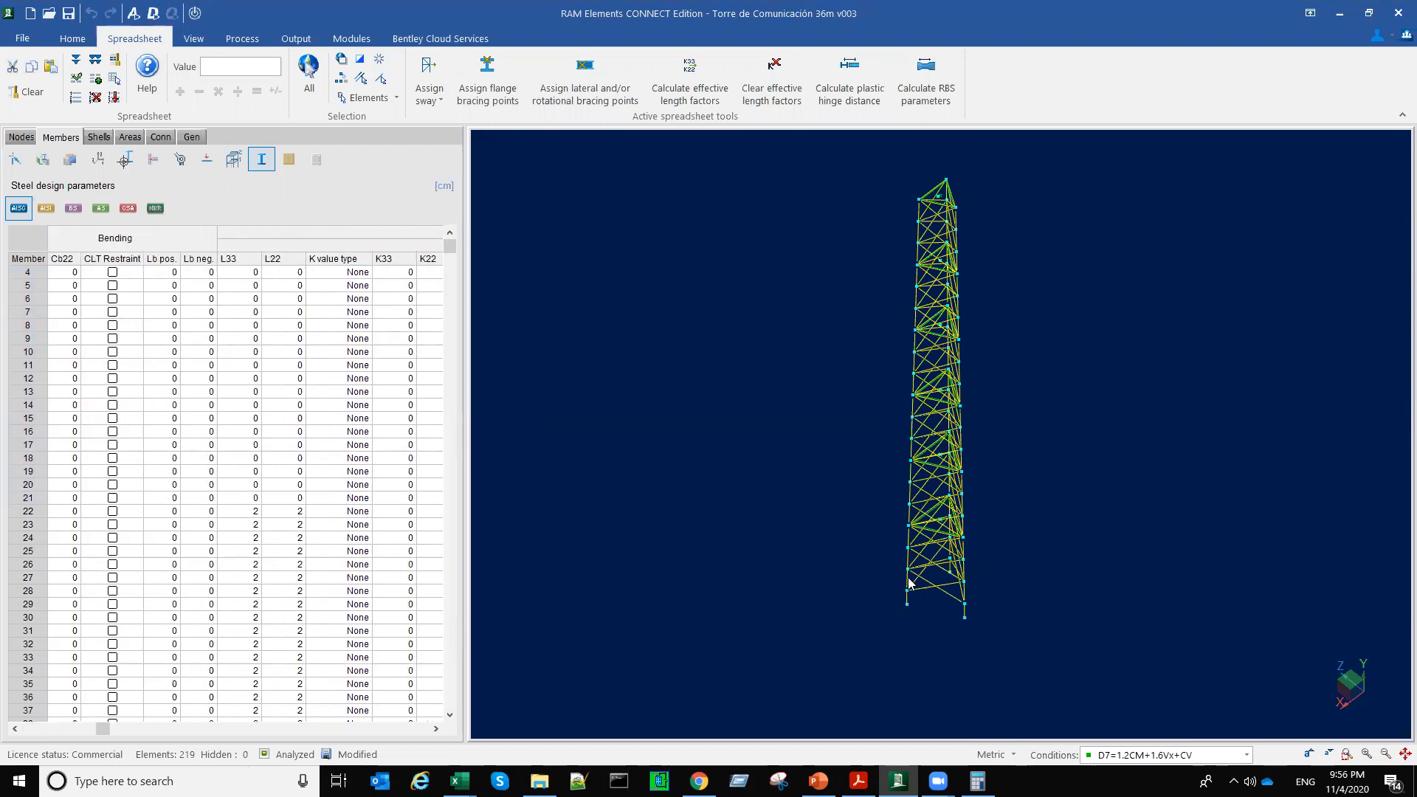
left_click(908, 579)
middle_click_drag(860, 579, 999, 559)
left_click(983, 599)
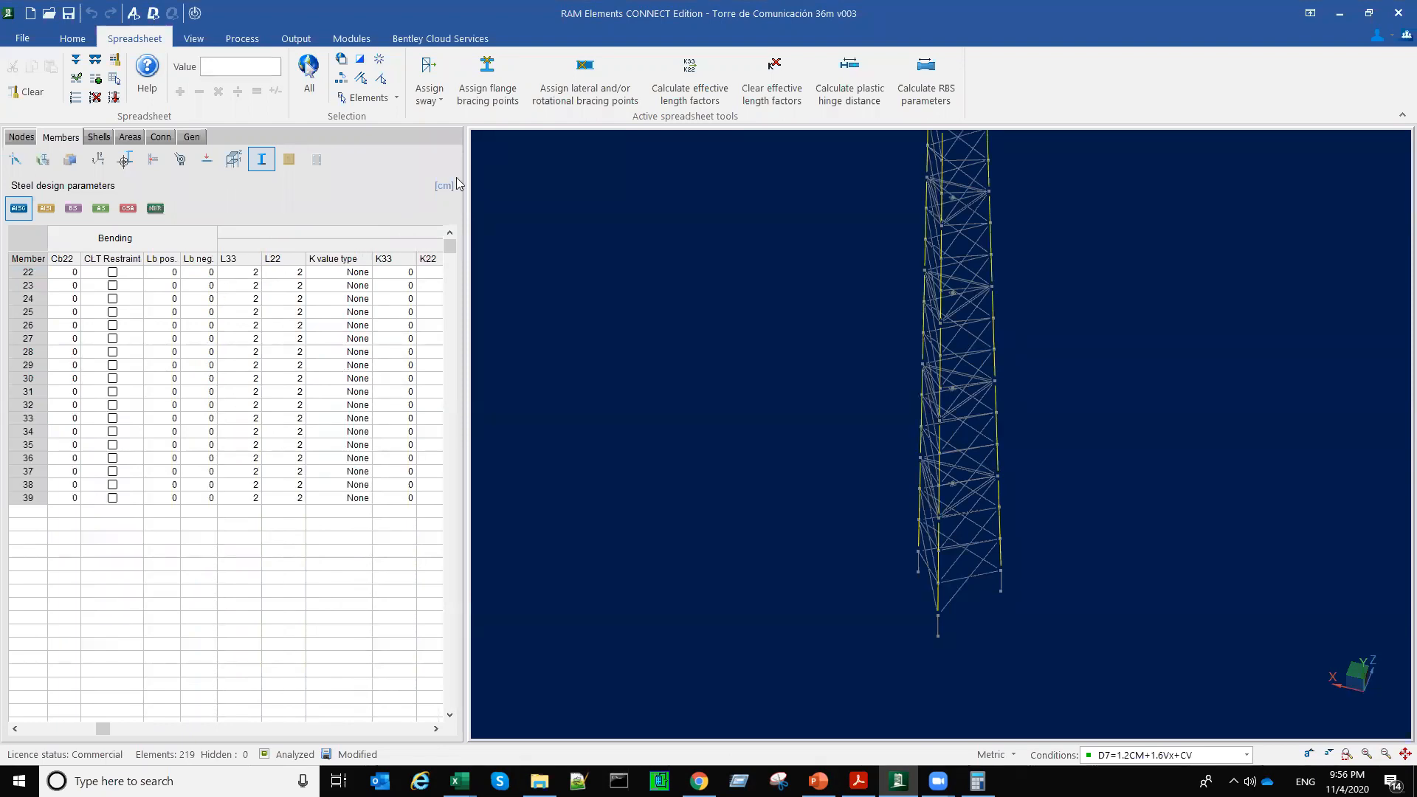
left_click(237, 274)
double_click(245, 273)
type("200")
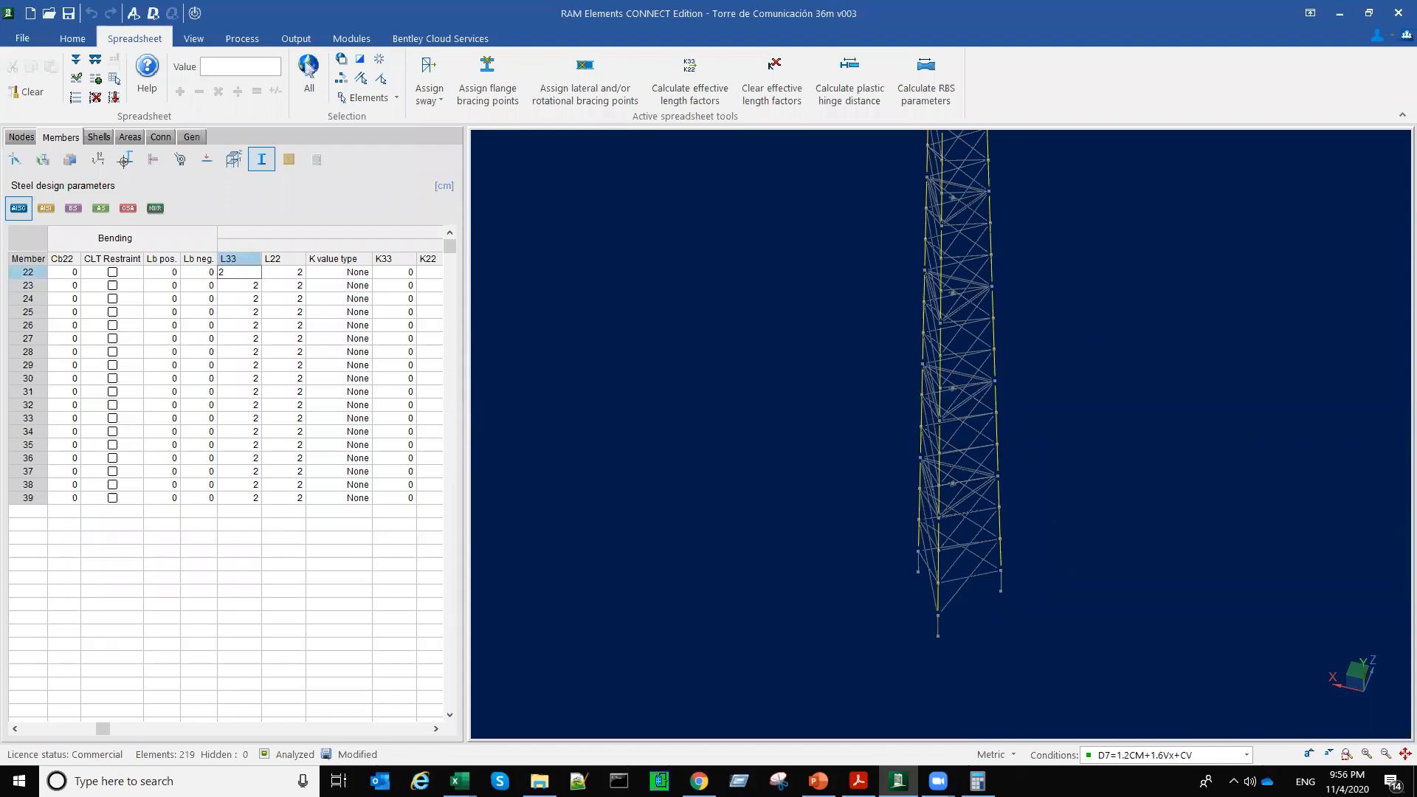
key("Return")
right_click(273, 396)
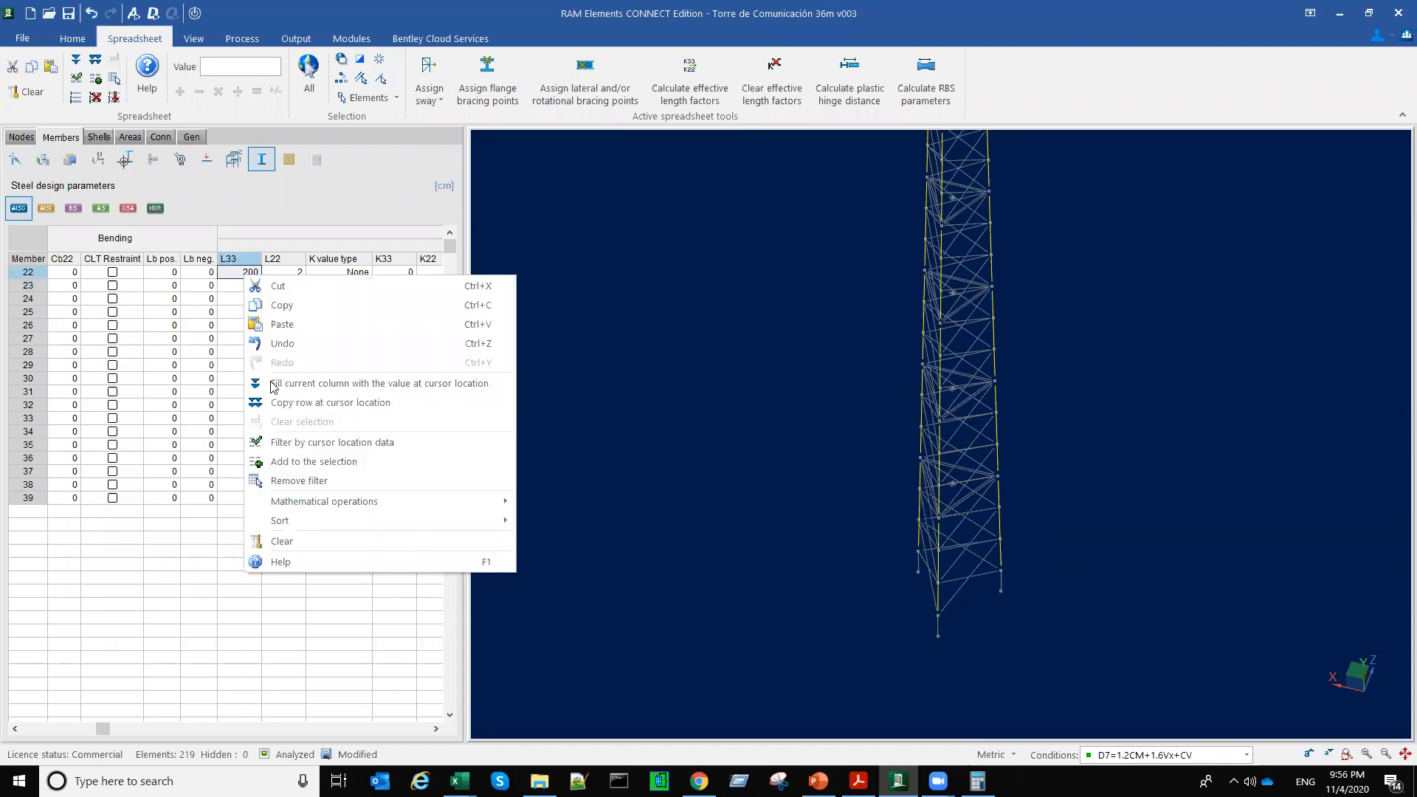
left_click(274, 391)
key("ctrl+c")
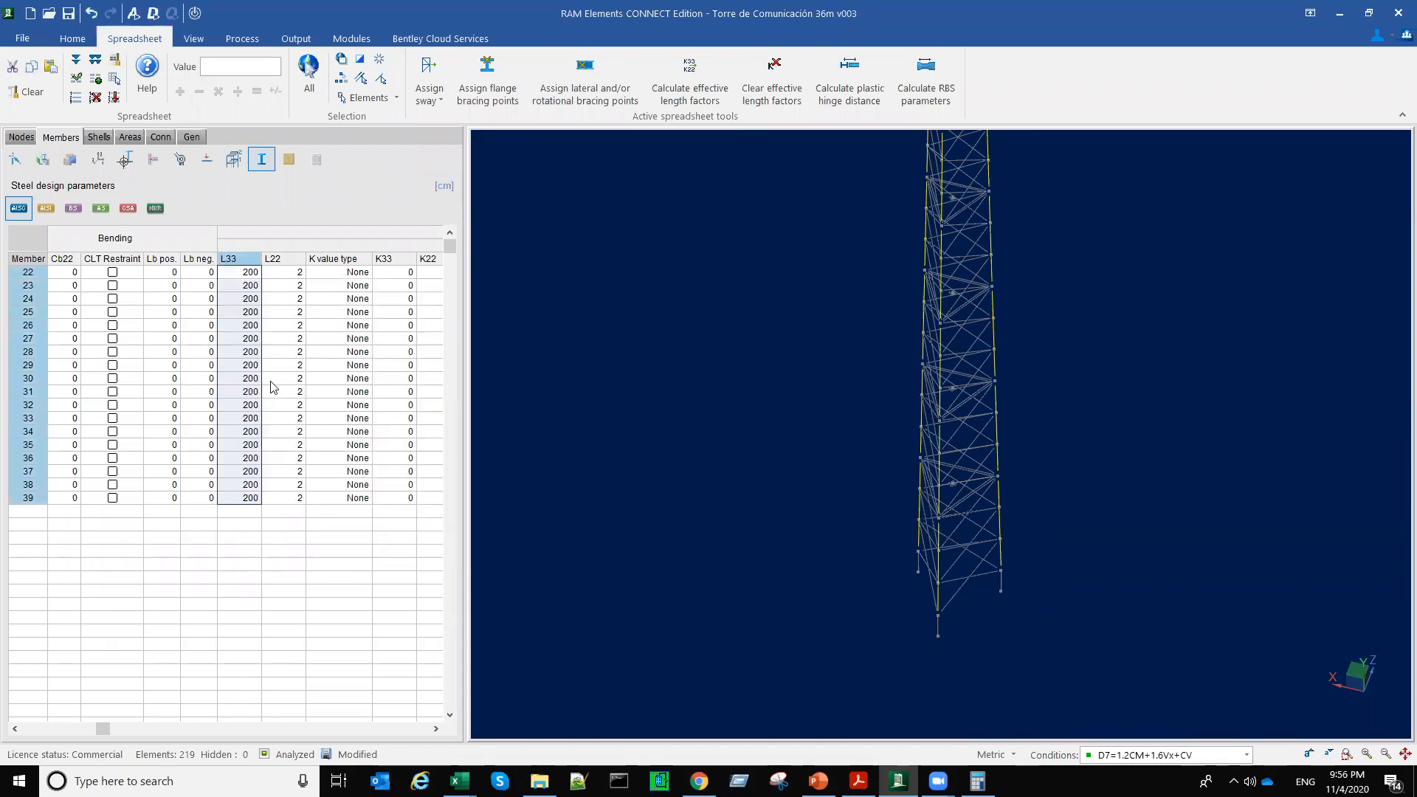
Step: Set the compression unbraced lengths L22 and L Torsion to 200 cm for leg members 22 through 39
left_click(292, 273)
key("ctrl+v")
left_click_drag(106, 730, 162, 743)
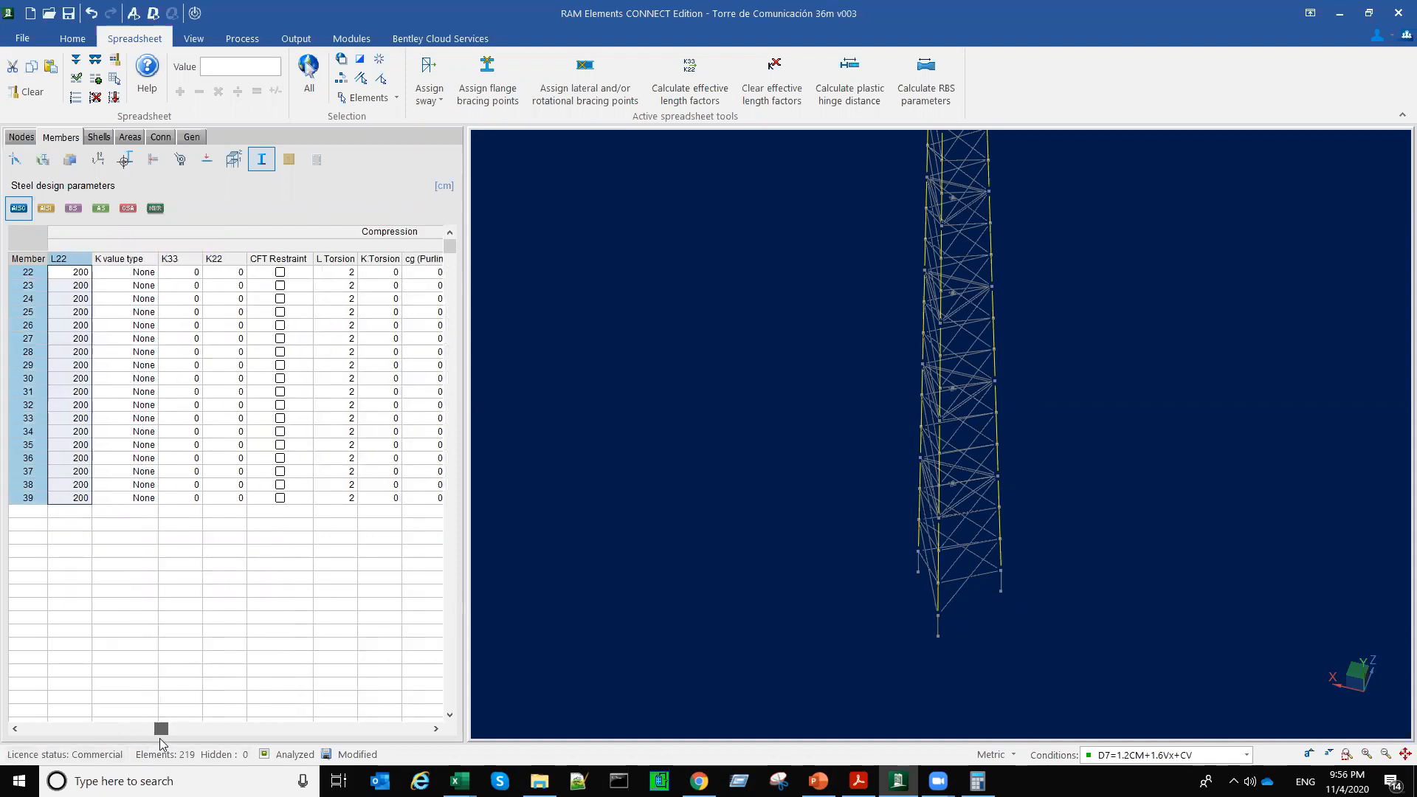
left_click(357, 277)
key("ctrl+v")
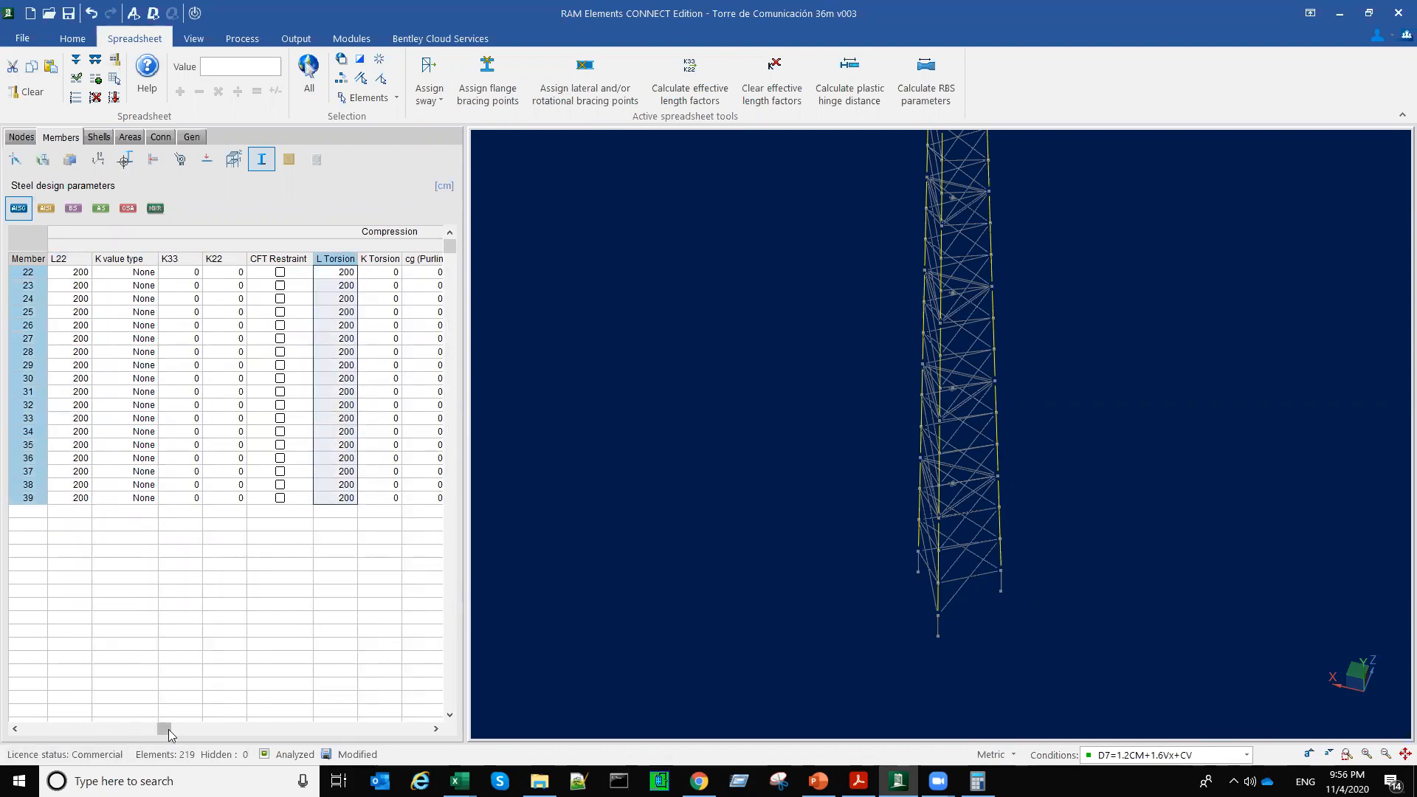
left_click_drag(164, 729, 59, 729)
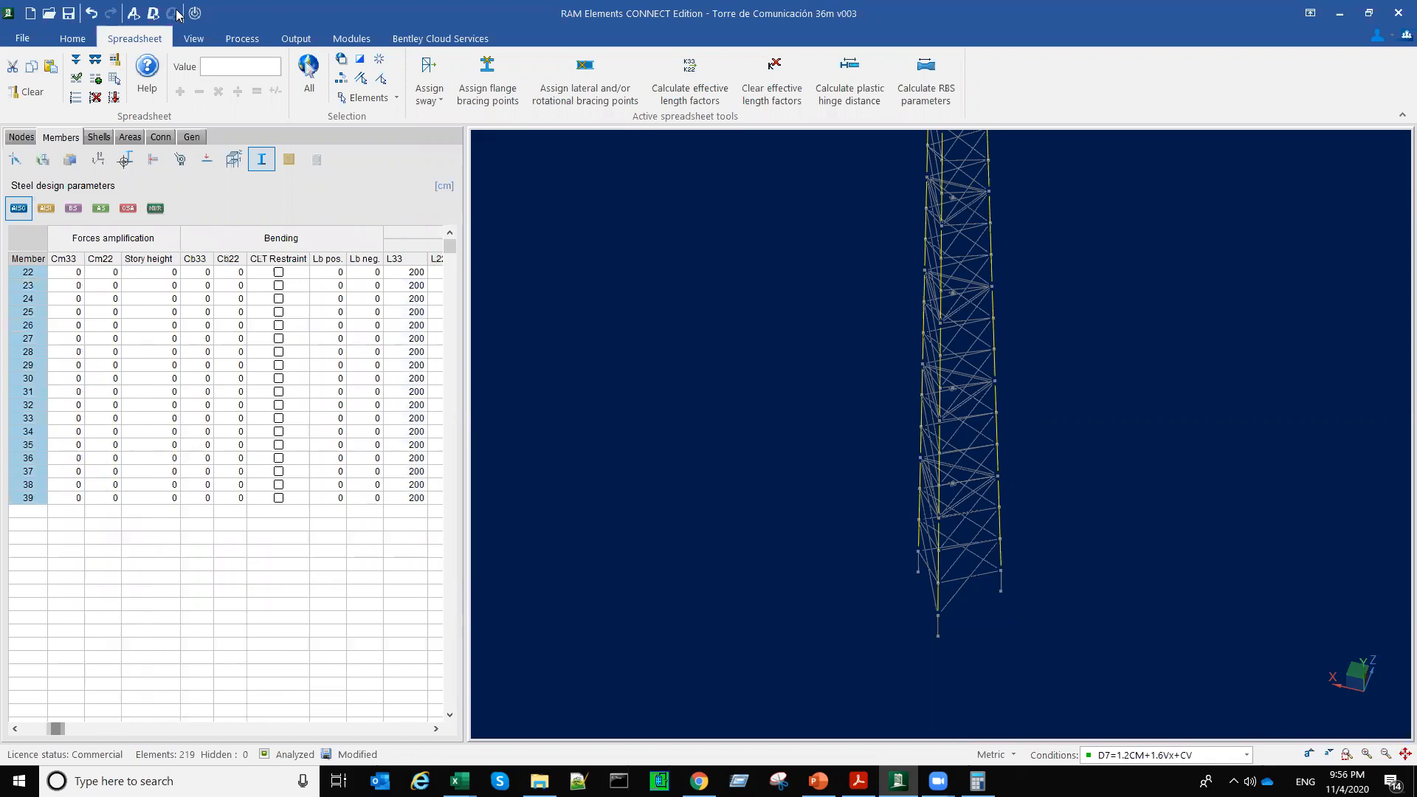
Step: Redesign the model with AISC-10 LRFD for hot-rolled and AISI-16 LRFD for cold-formed steel, and dismiss the design messages
left_click(153, 12)
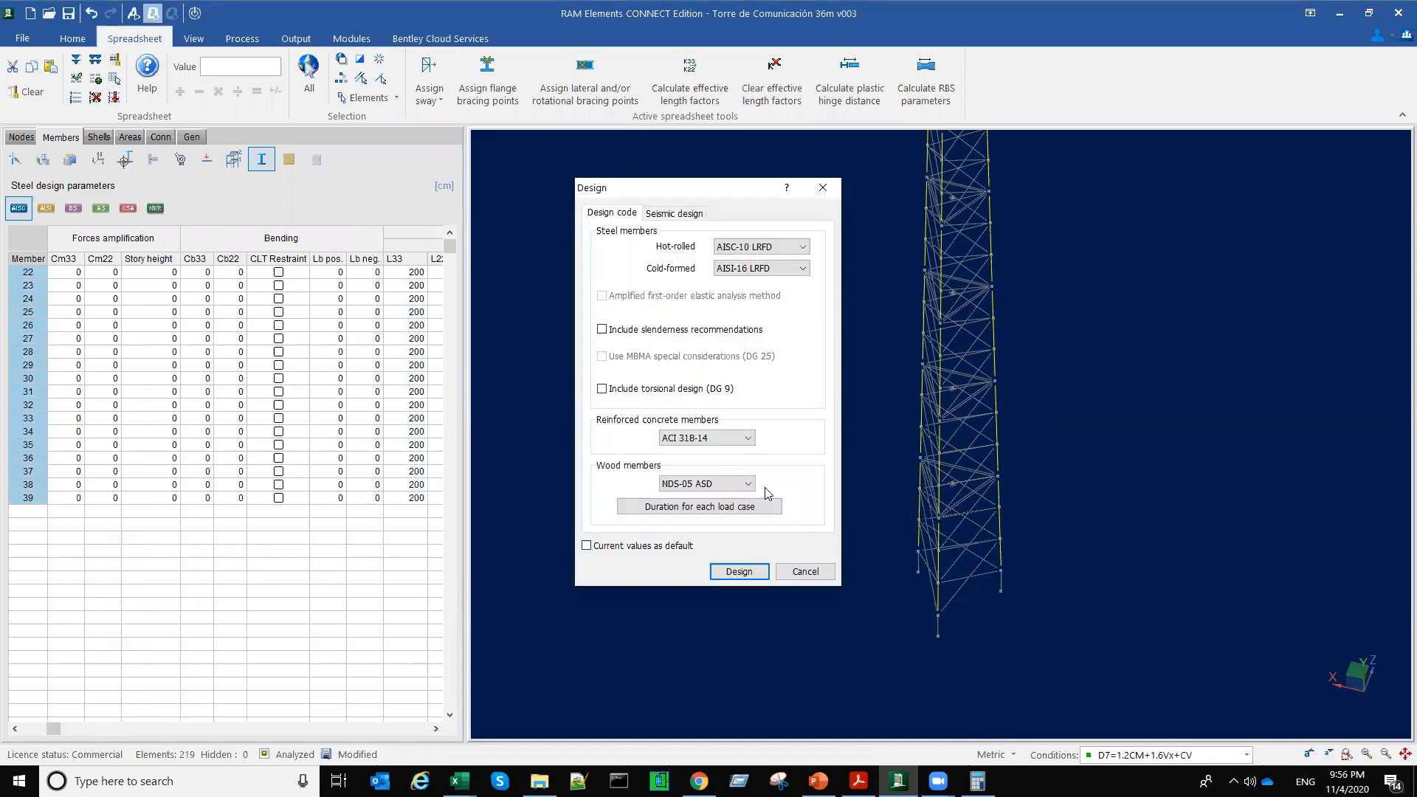
left_click(745, 573)
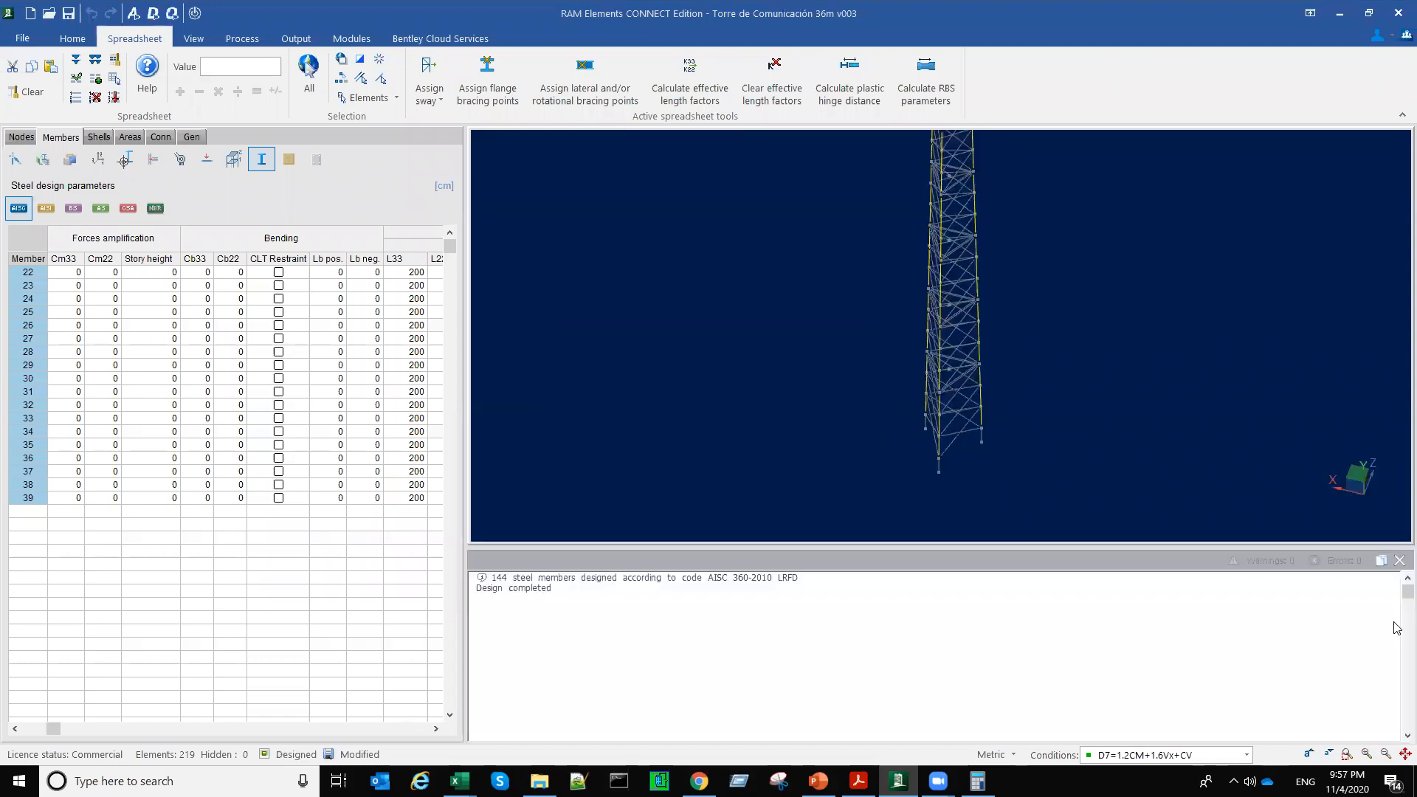
left_click(1399, 561)
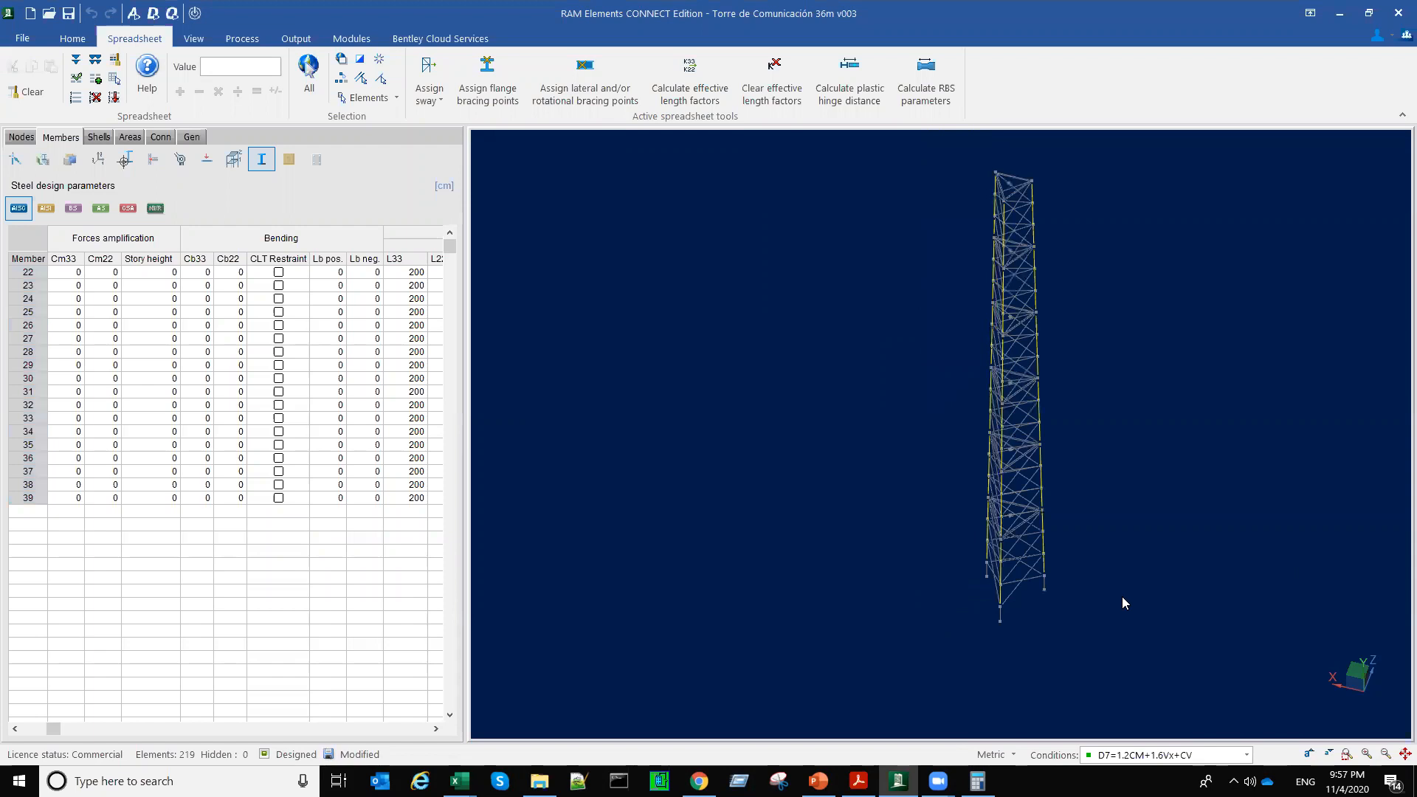
Step: Display the design status of the whole tower for the controlling combination and inspect it from several sides
left_click(194, 39)
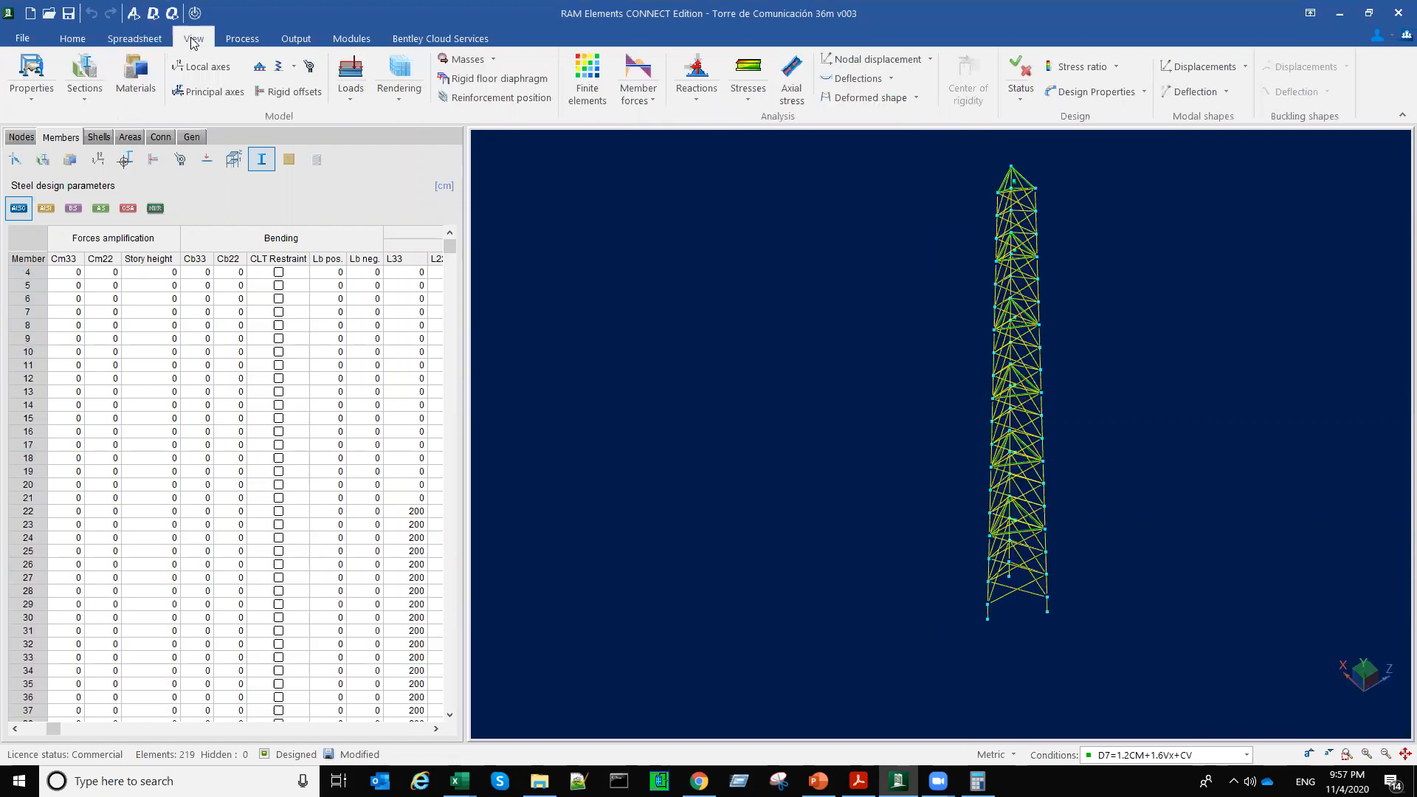
left_click(1011, 73)
left_click_drag(1022, 546, 950, 546)
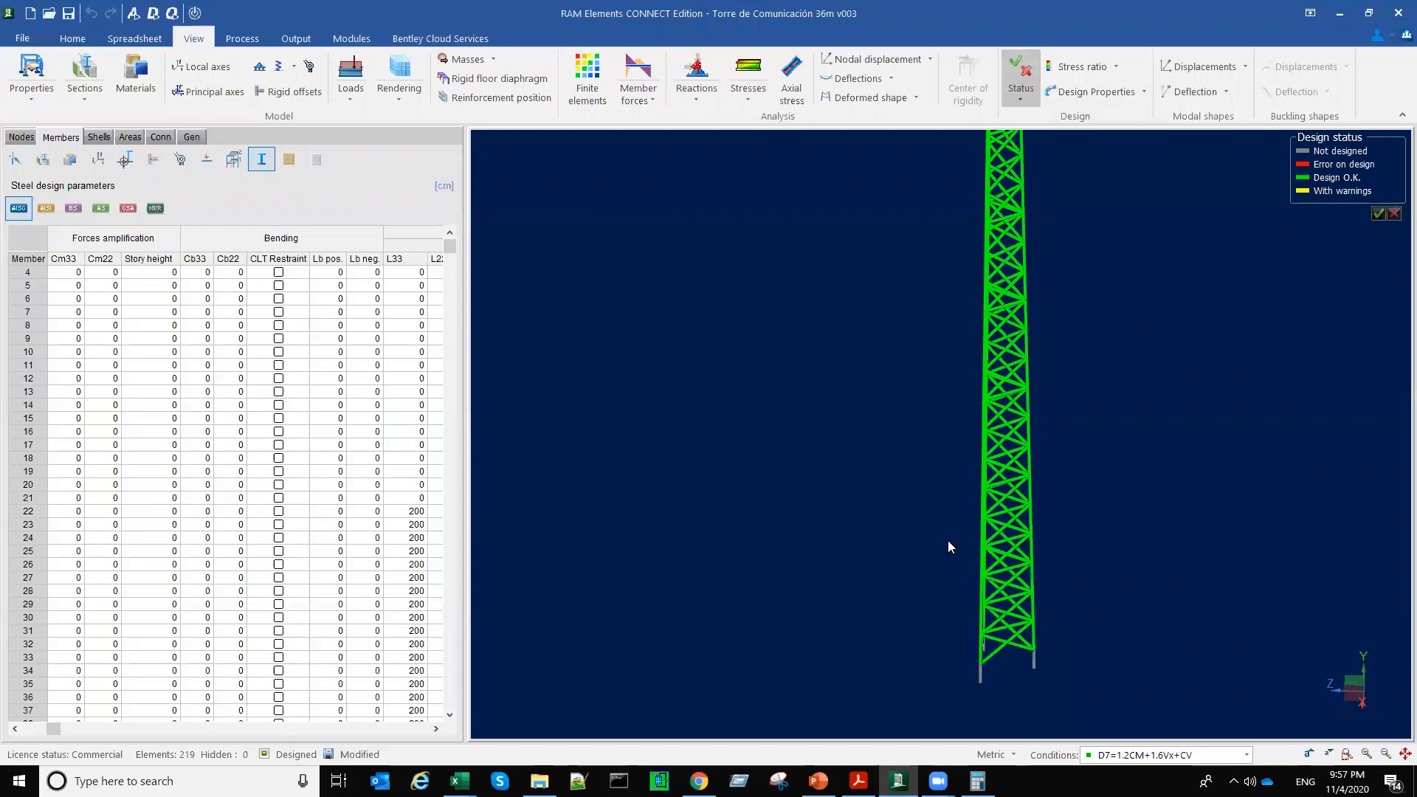
left_click(1021, 100)
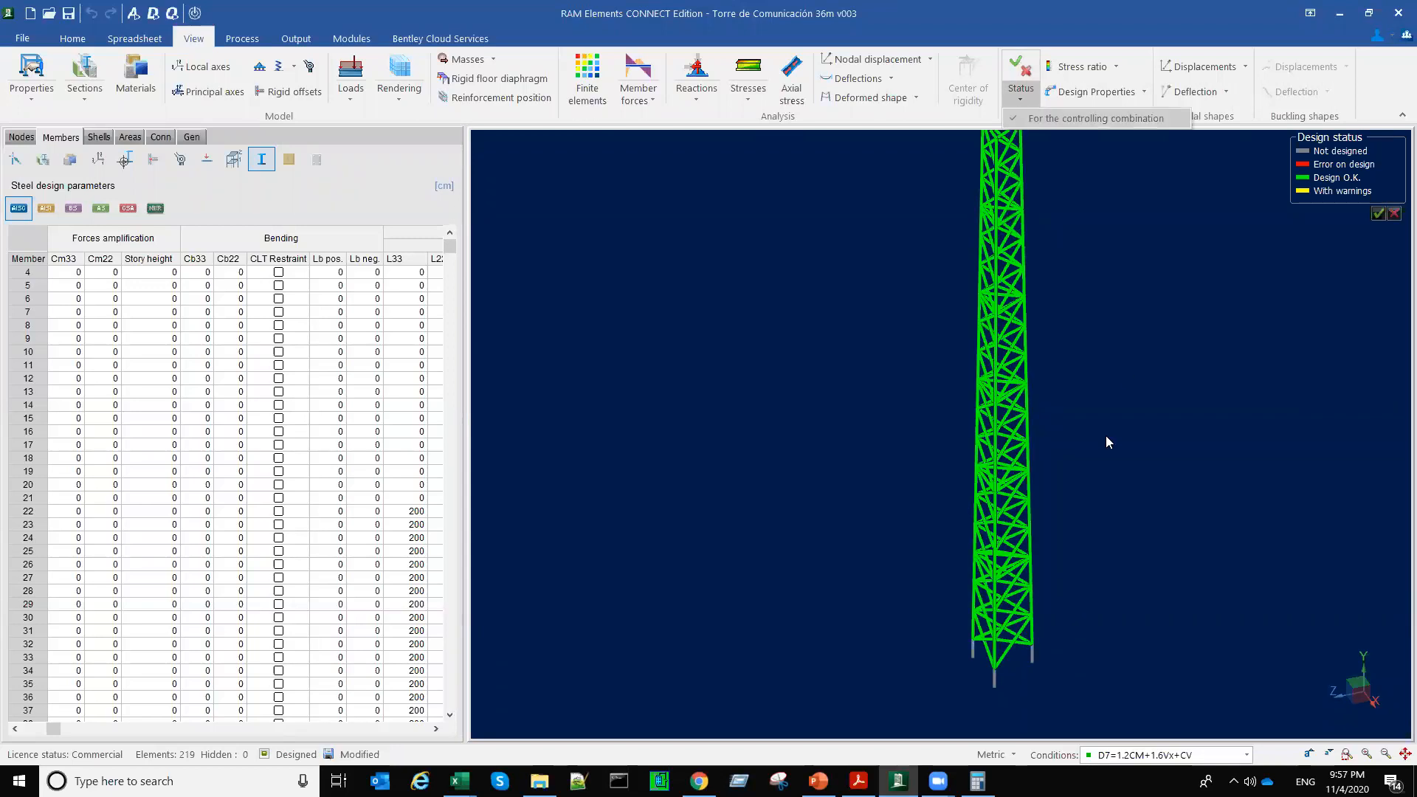
mouse_move(982, 501)
middle_mouse_down()
mouse_move(1026, 499)
mouse_move(1006, 513)
middle_mouse_up()
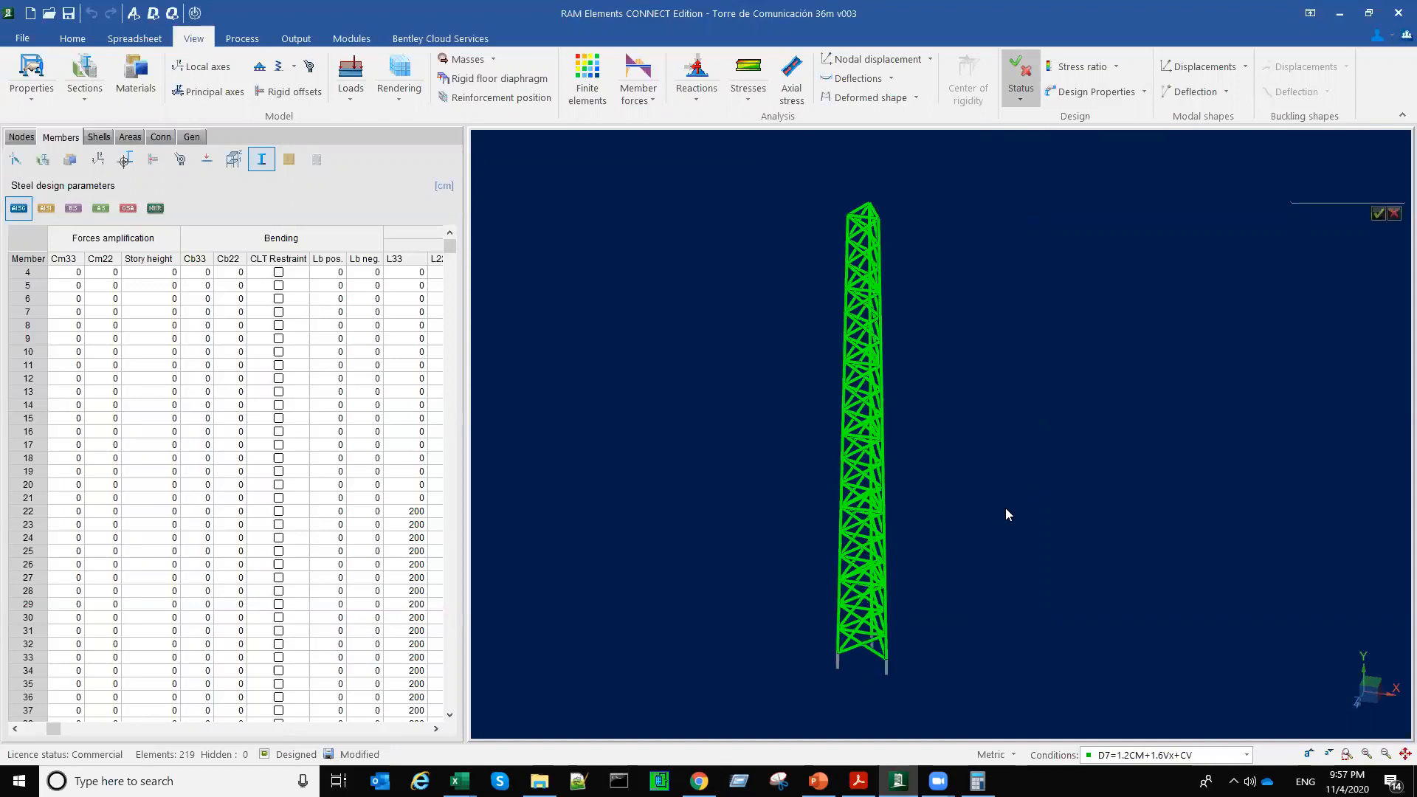
Step: Display the maximum stress ratios for the controlling combination and examine the tower's lower part
left_click(1117, 67)
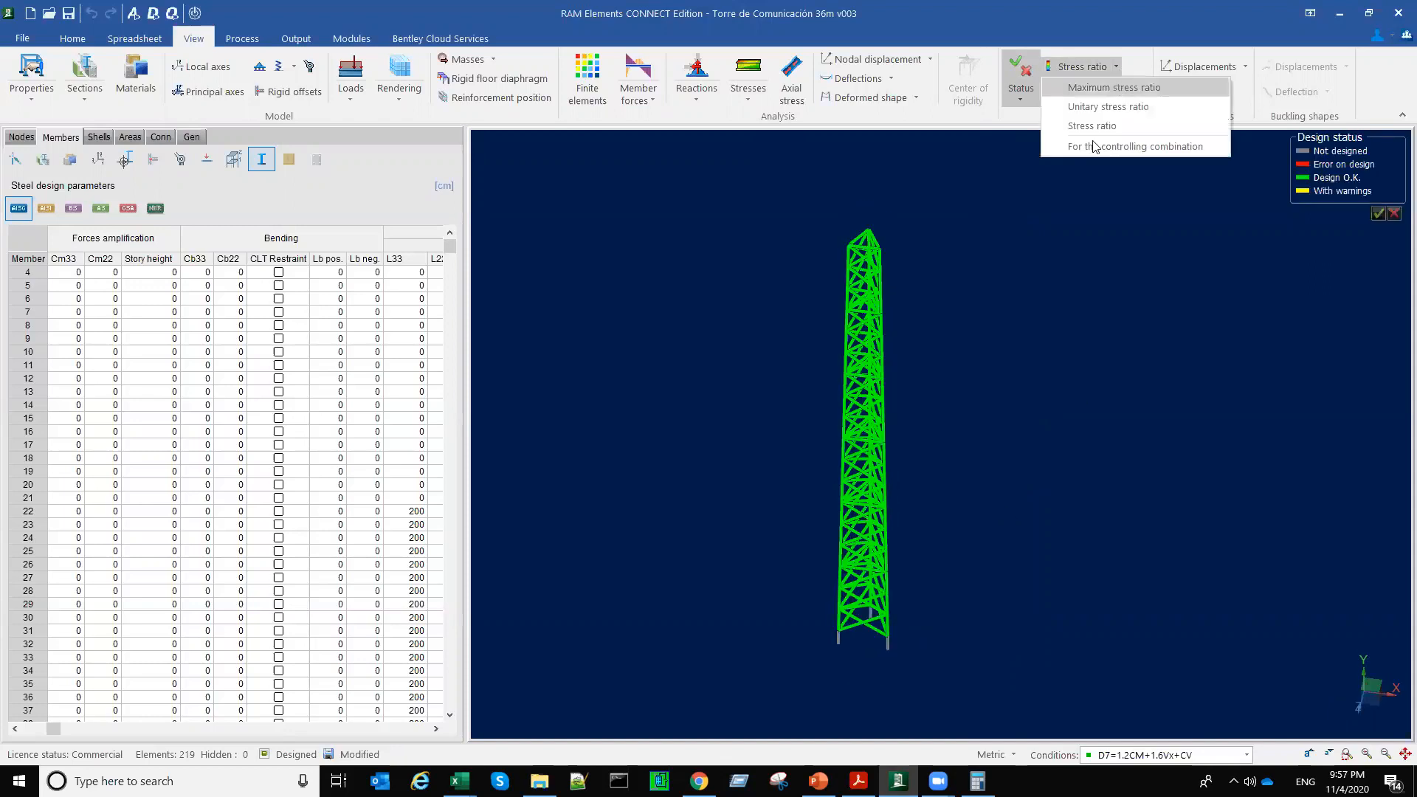
left_click(1095, 146)
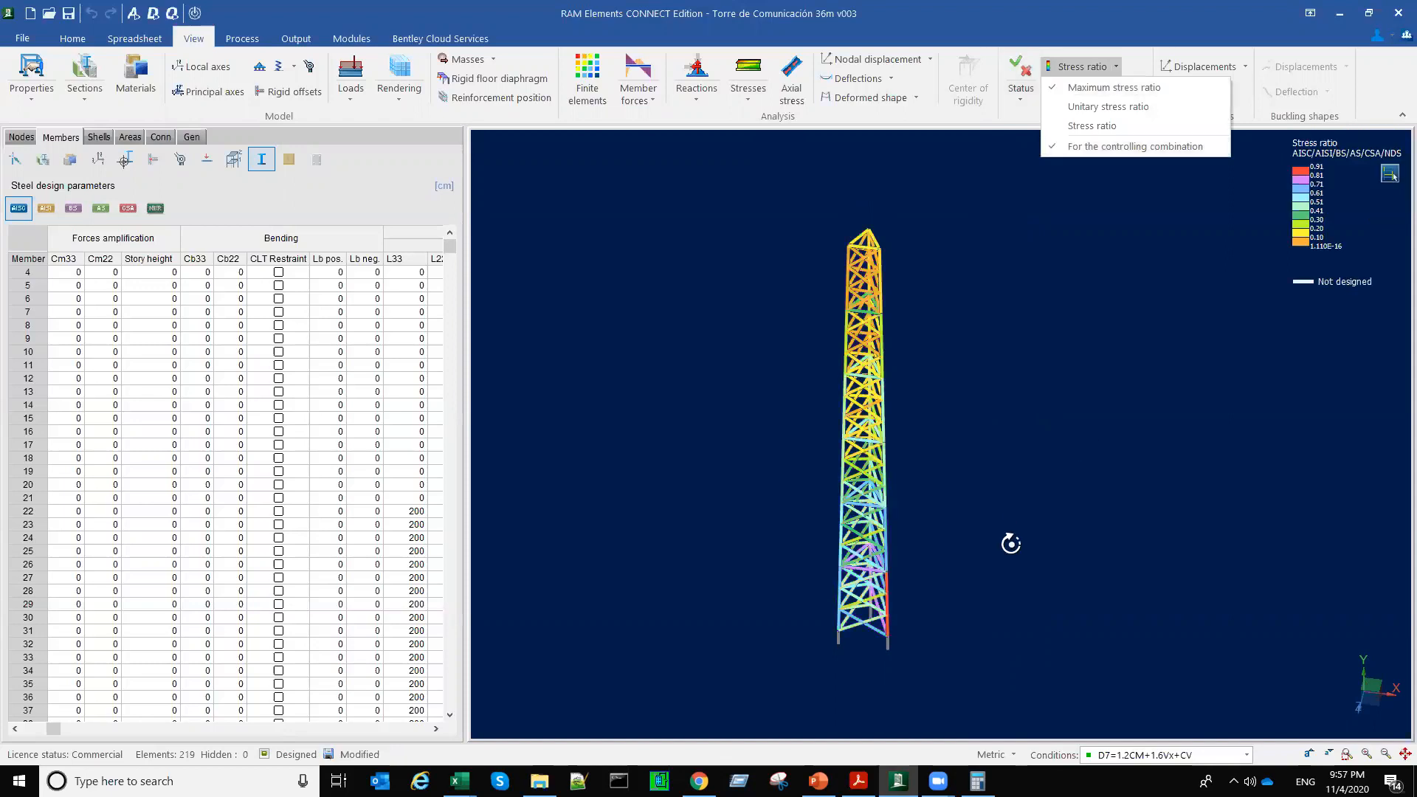
scroll(899, 592, "up", 3)
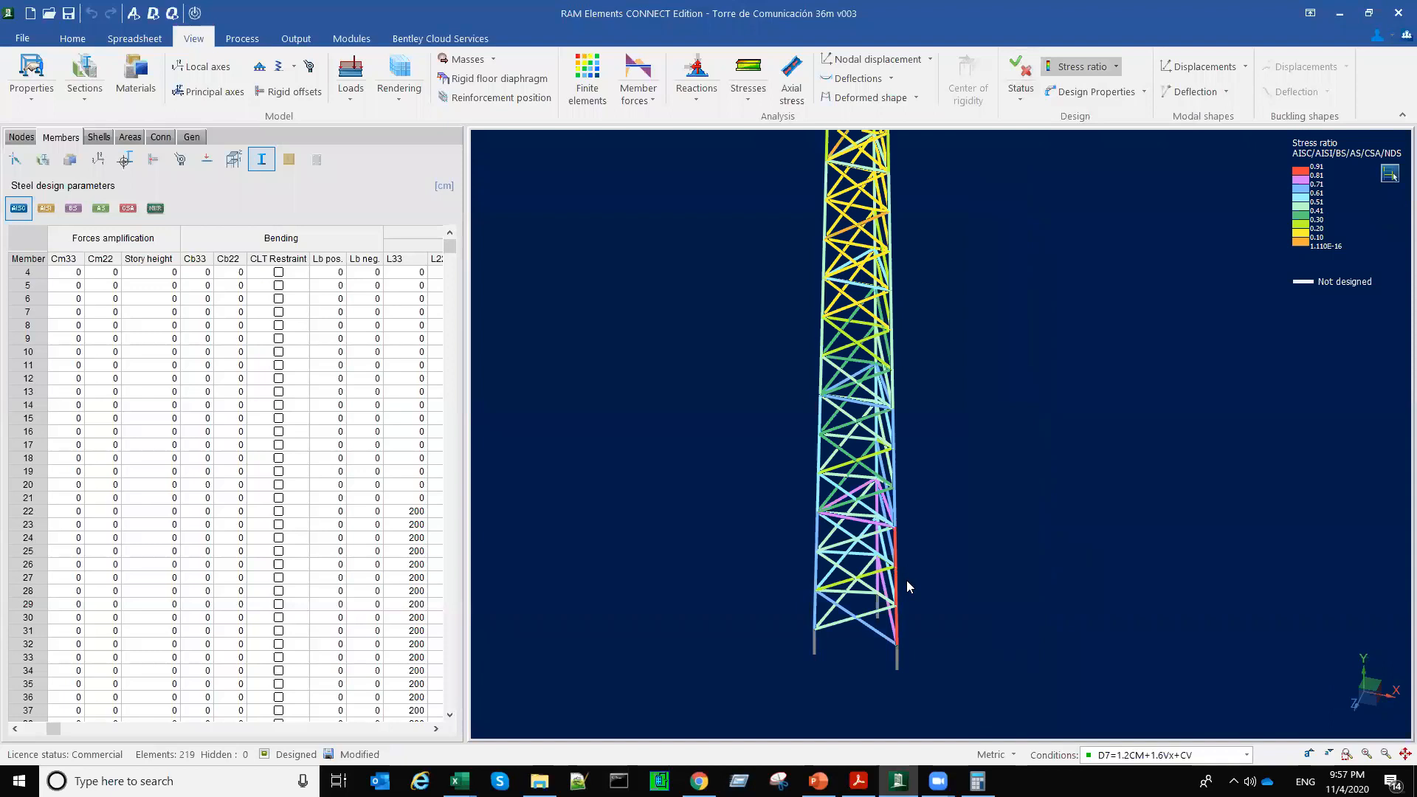
Step: Select the most stressed leg member at the tower's base and display its stress ratio value for the controlling combination
left_click(907, 582)
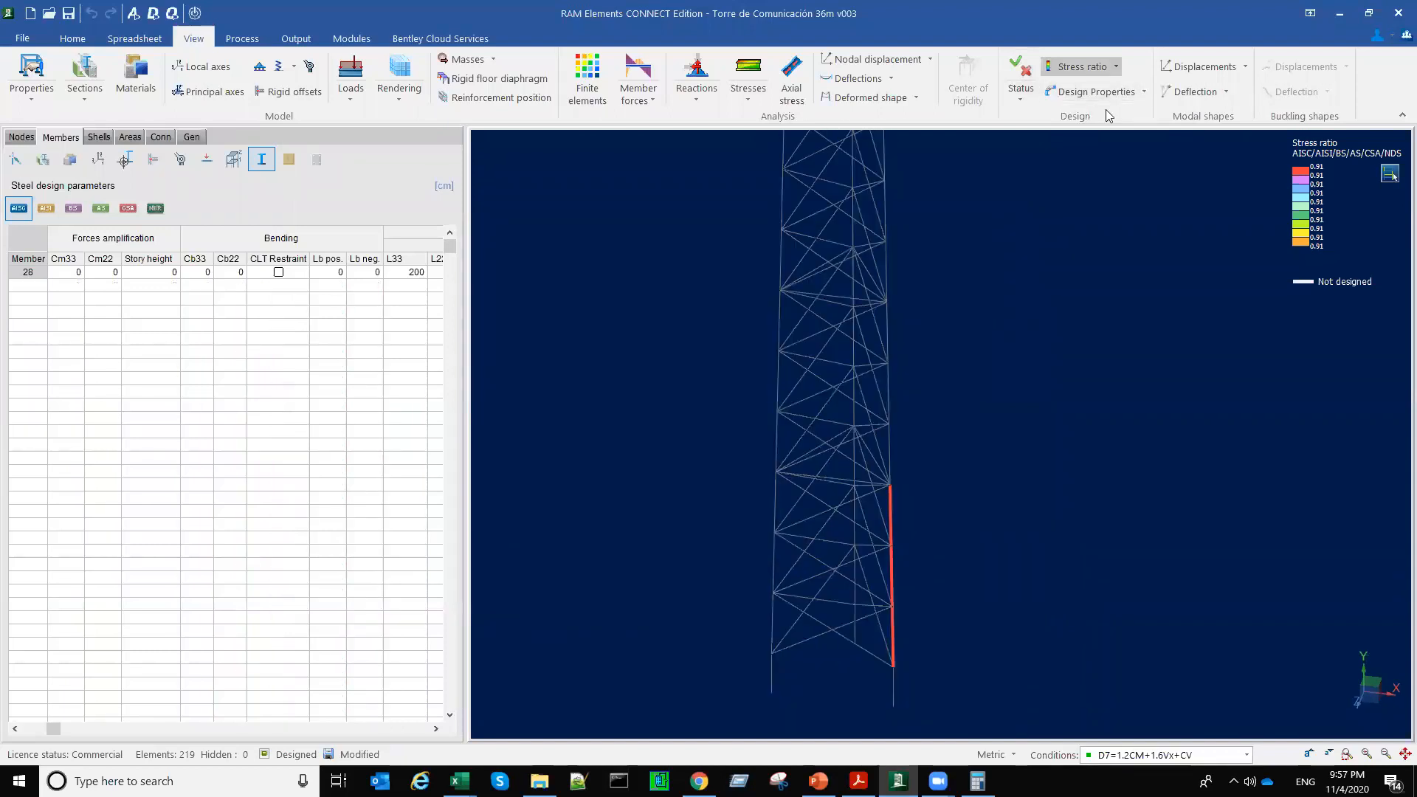
left_click(1116, 67)
mouse_move(891, 548)
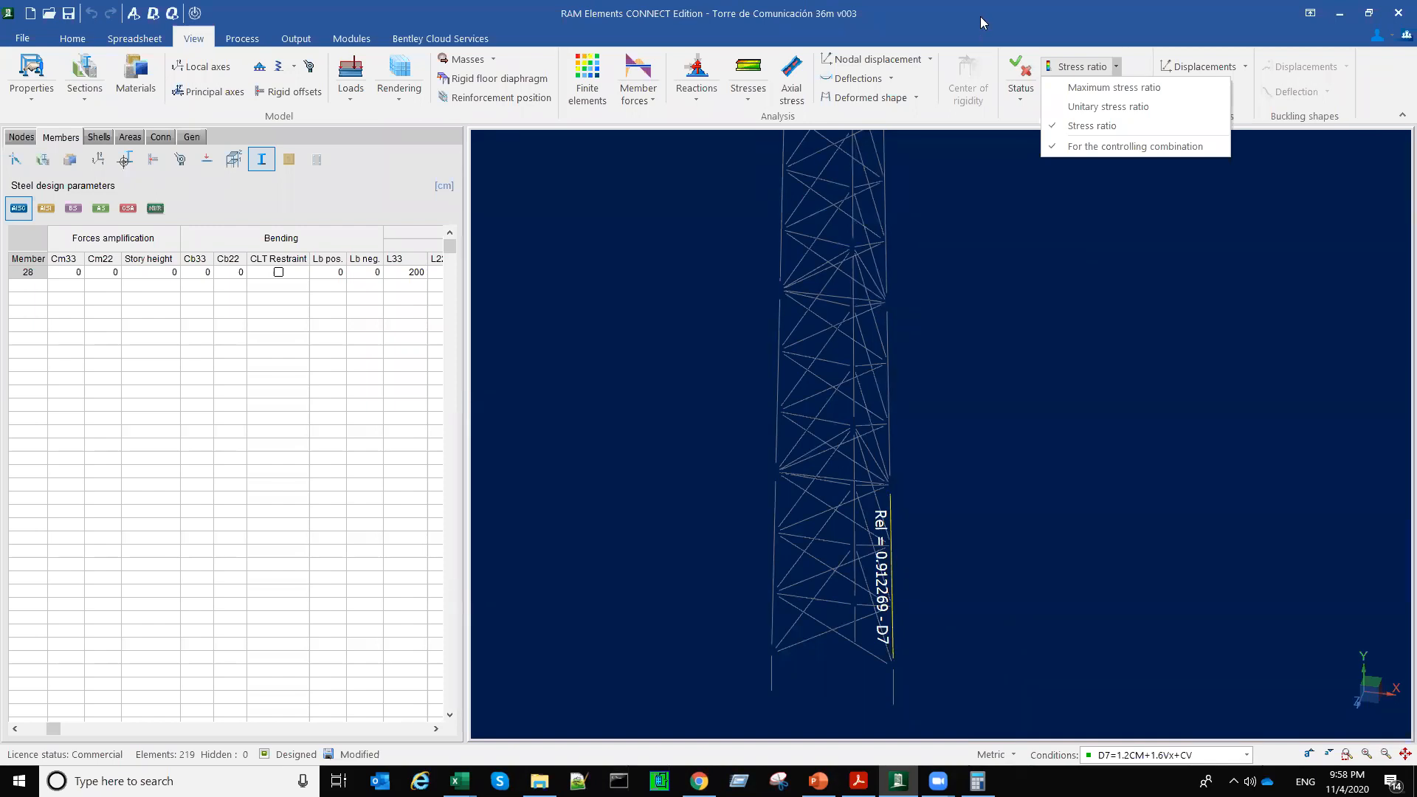
Step: Generate the individual comprehensive steel code check report for leg member 28
left_click(296, 39)
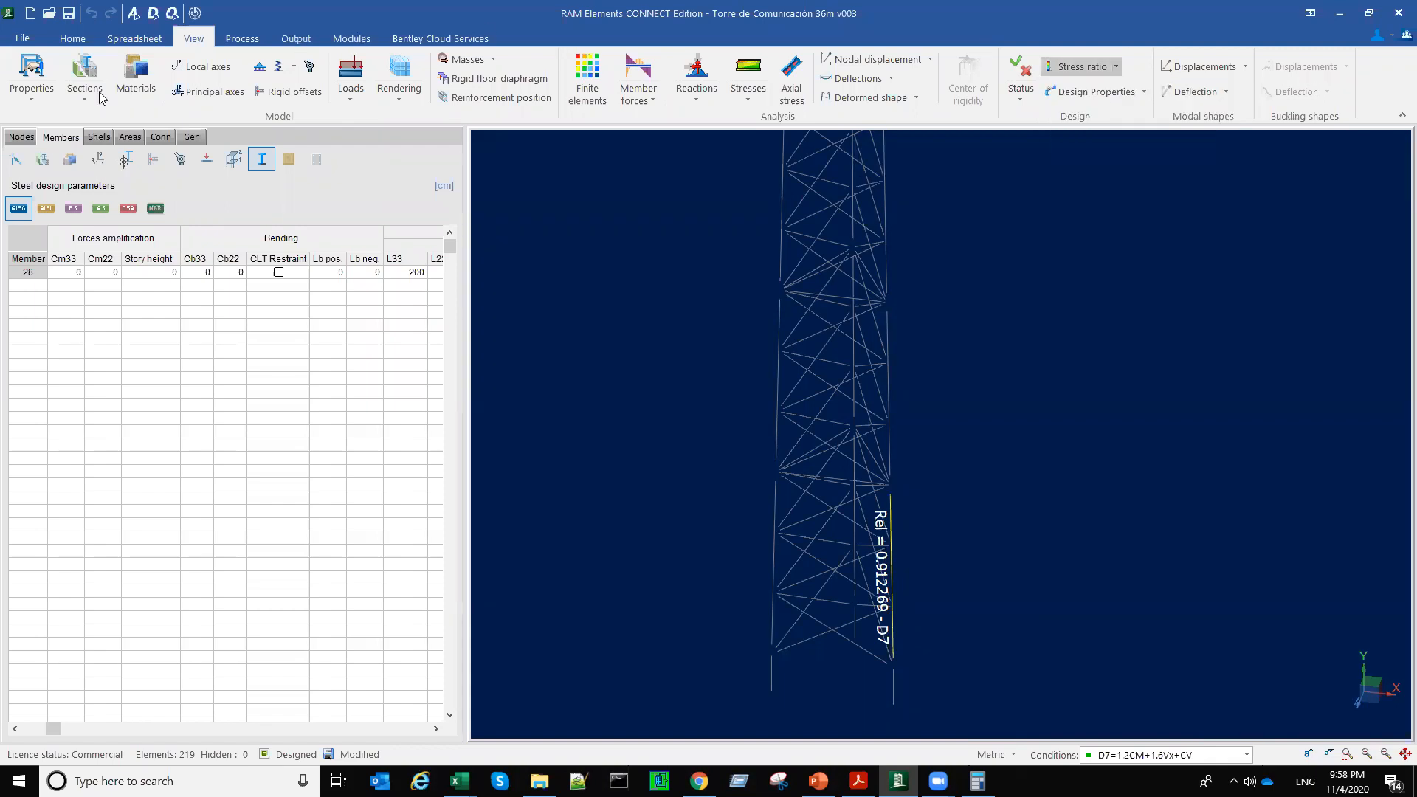
left_click(105, 88)
left_click(129, 124)
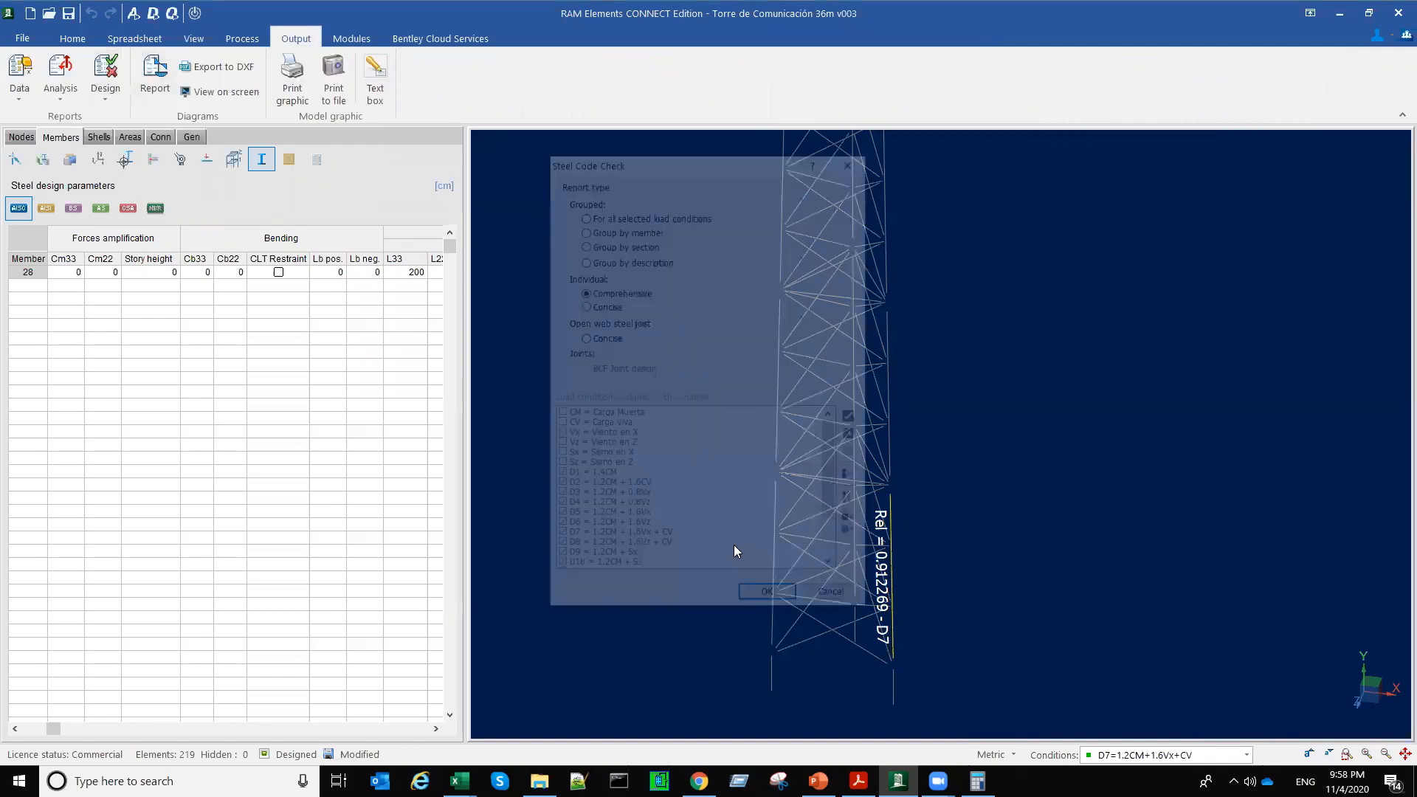
left_click(770, 599)
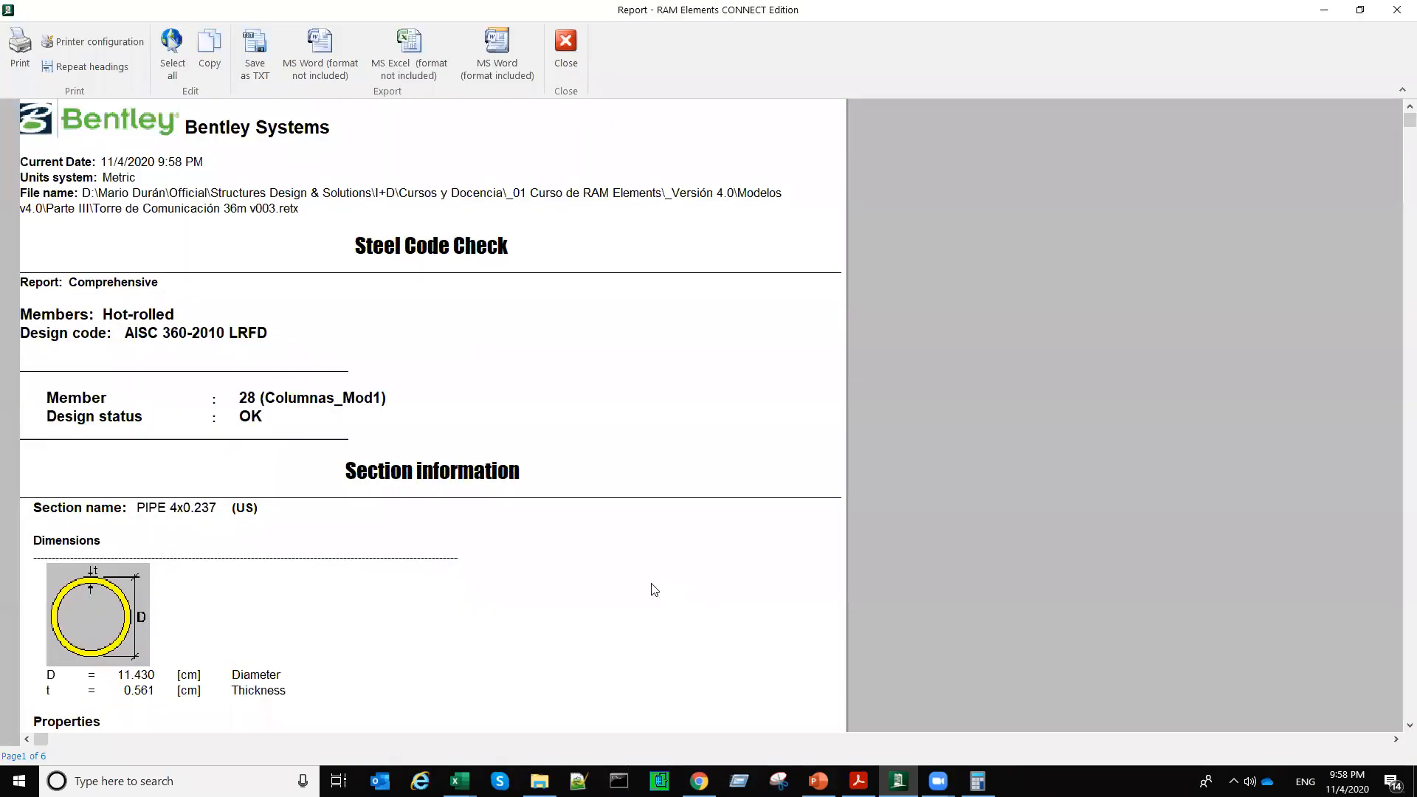
Step: Review the report's laterally unbraced lengths and the major-axis compression ratio, unbraced length, buckling strength, capacity and demand
scroll(653, 589, "down", 5)
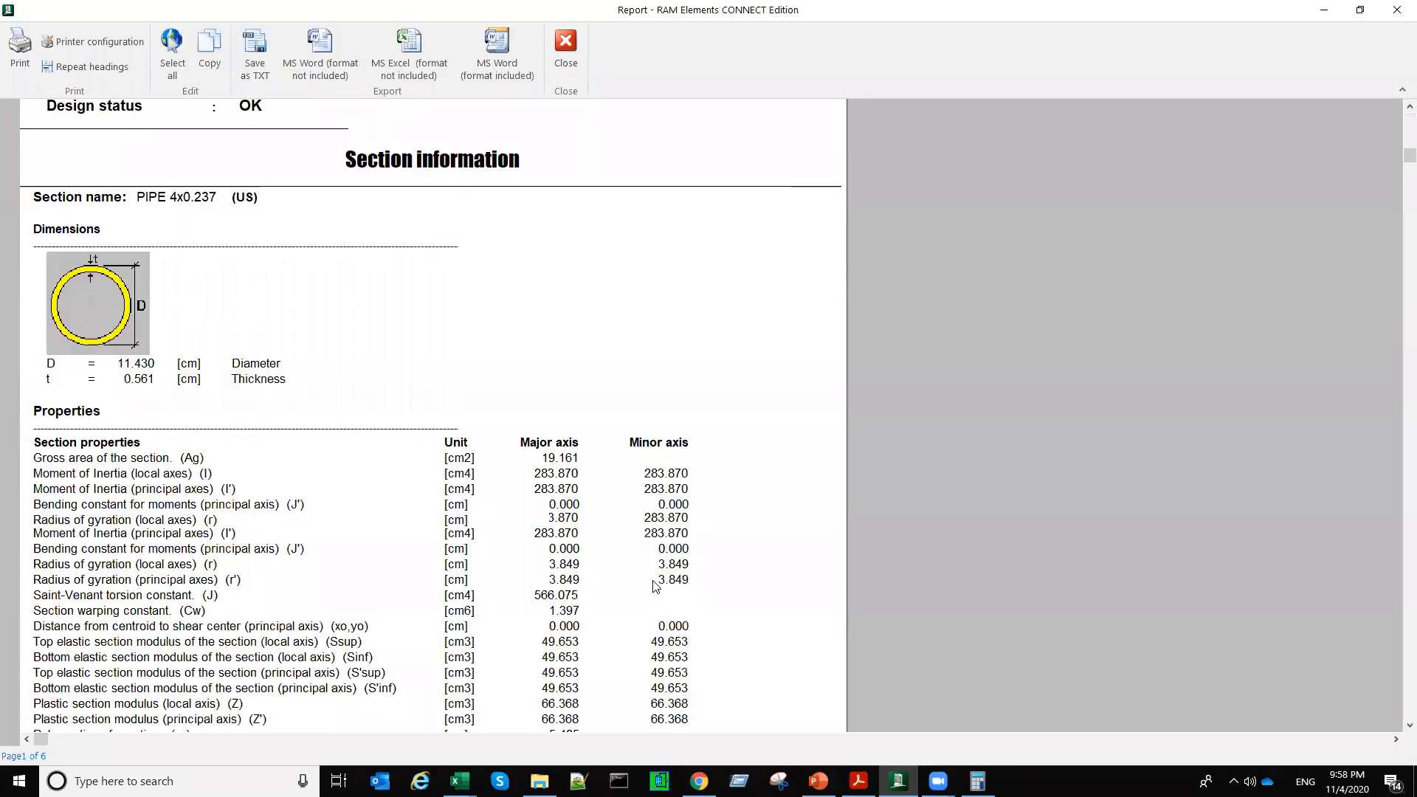
scroll(310, 454, "down", 12)
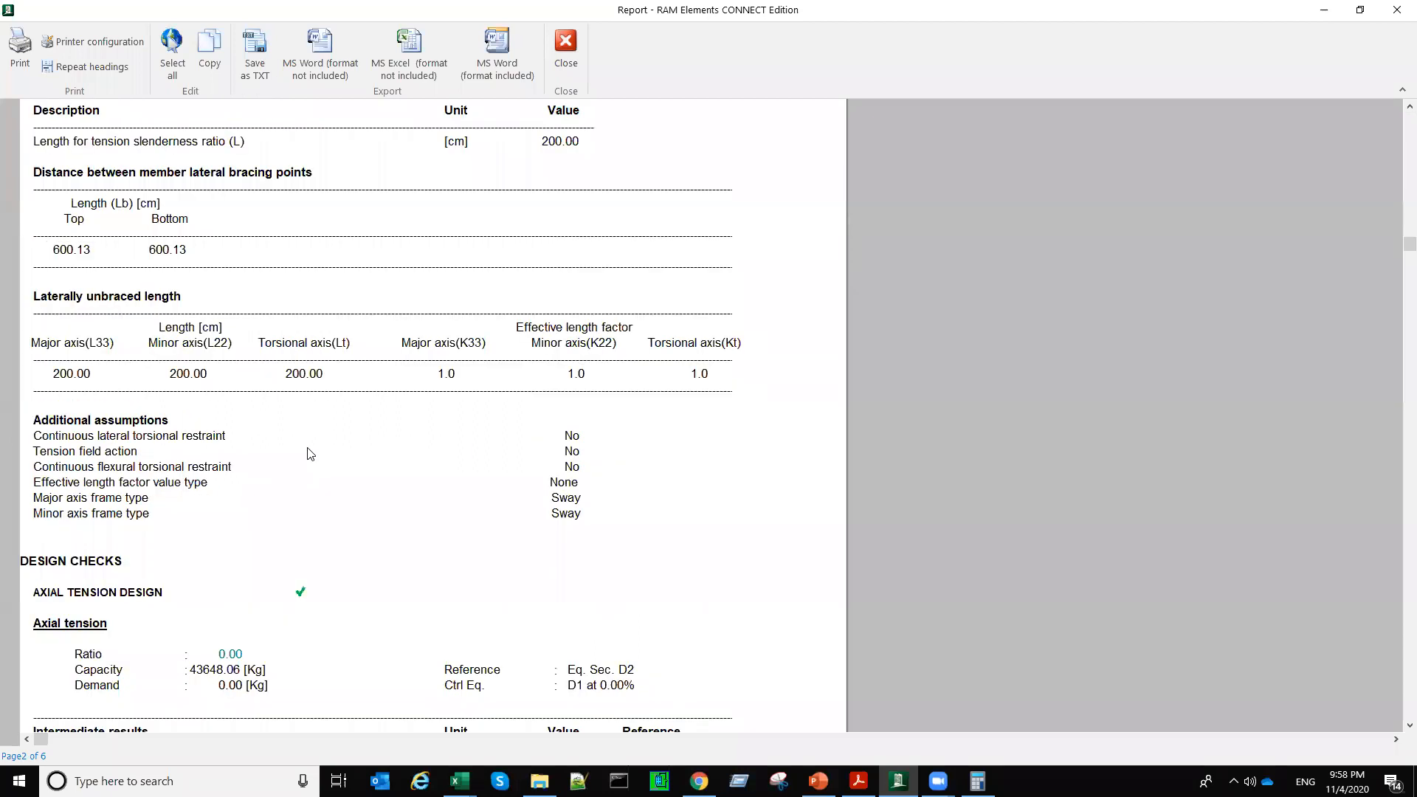
scroll(360, 568, "down", 6)
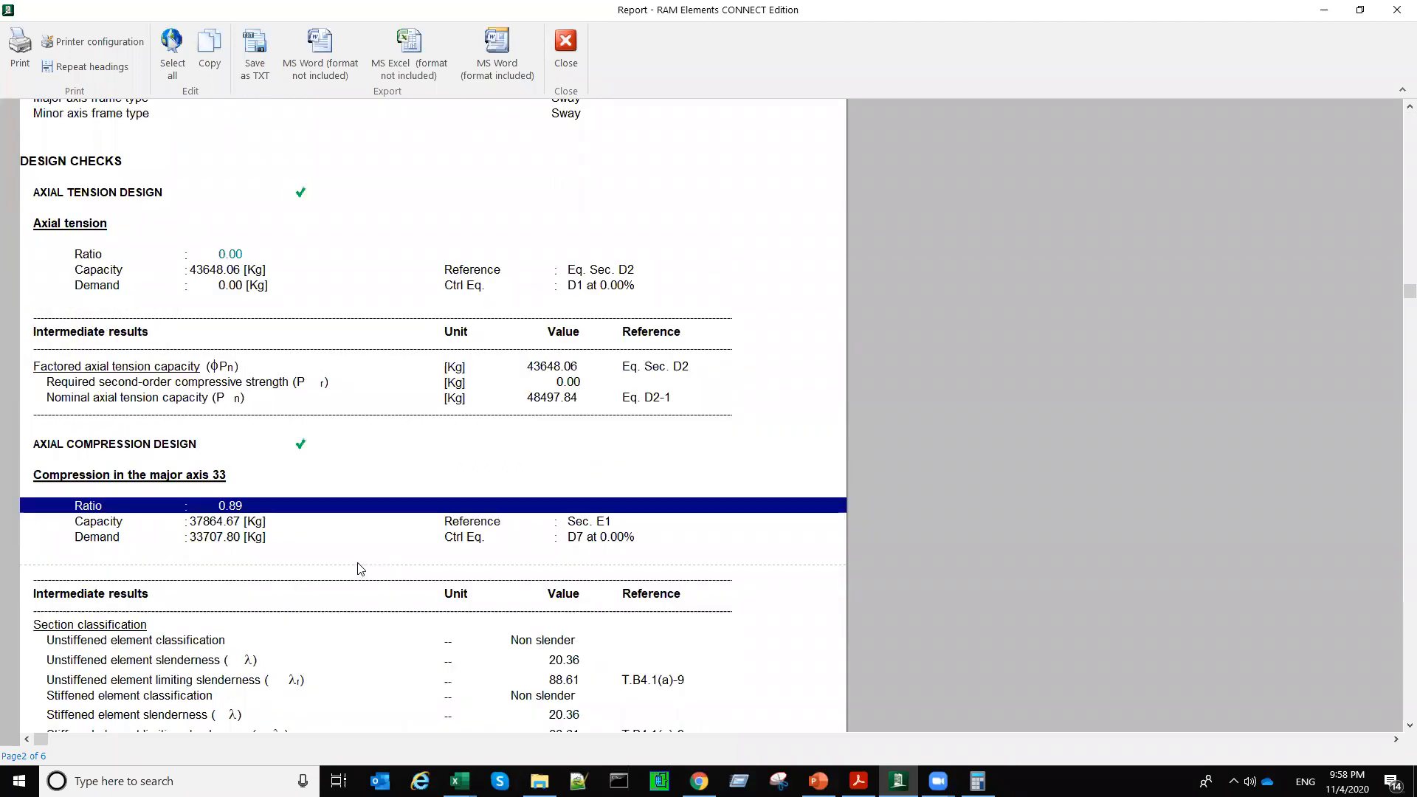
scroll(164, 574, "down", 3)
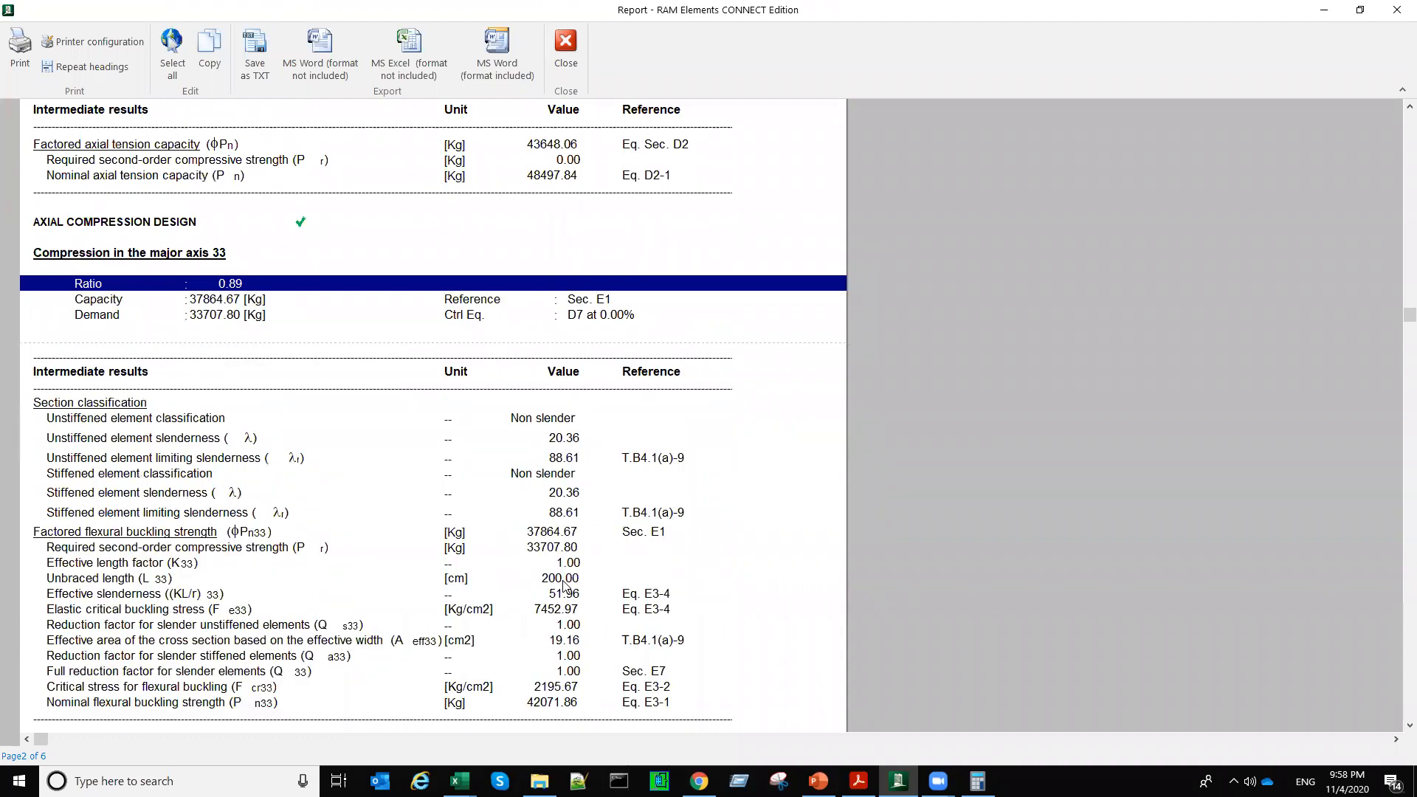
left_click(562, 581)
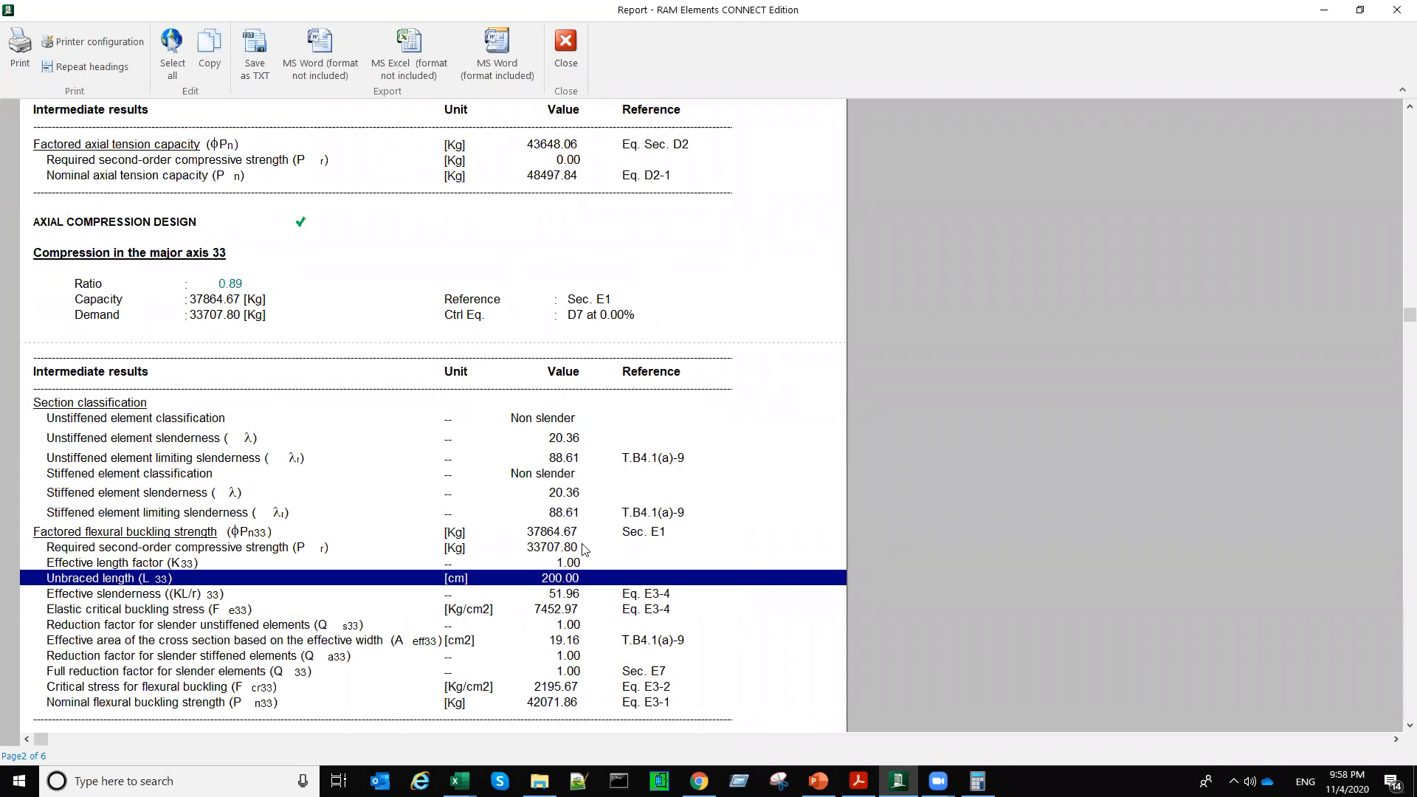
scroll(583, 550, "down", 3)
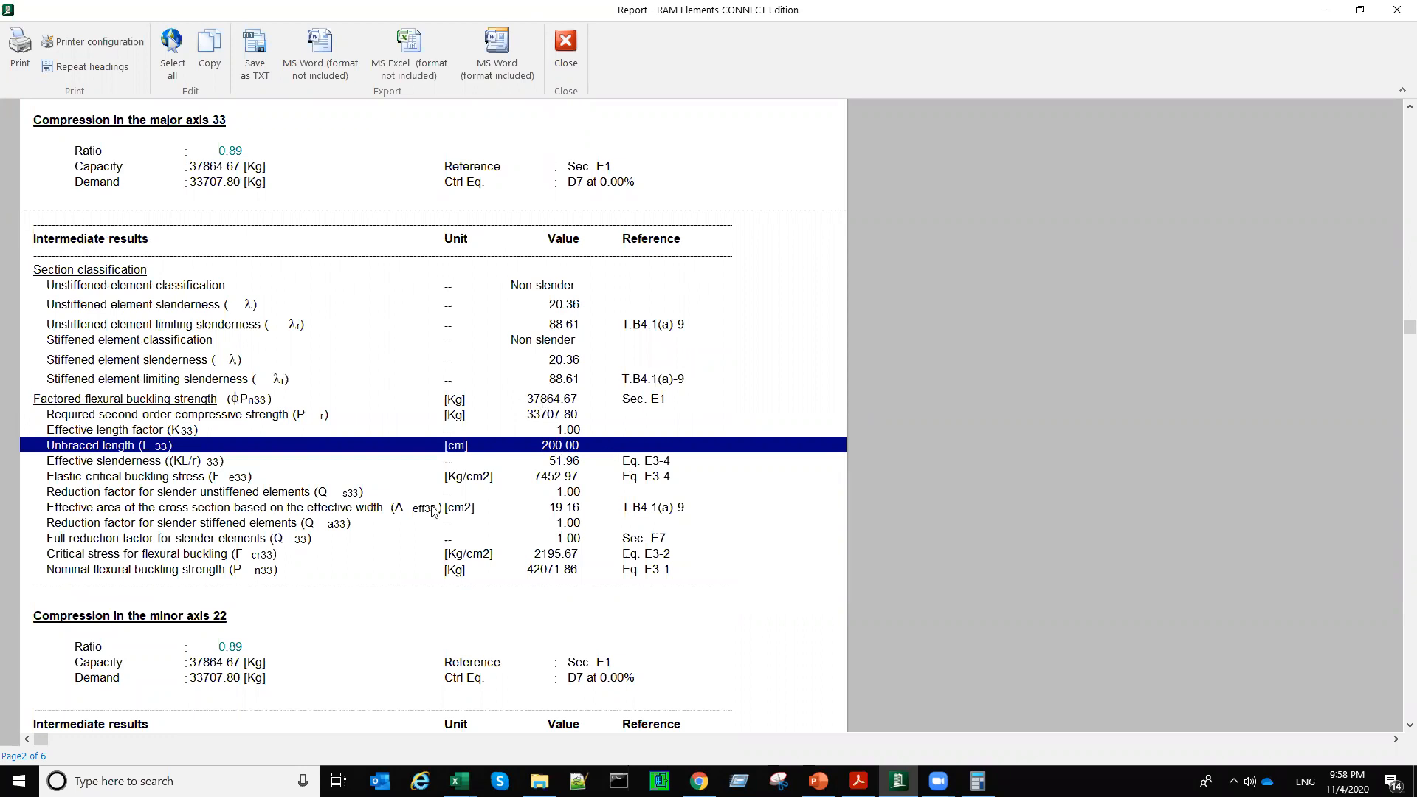
left_click(552, 399)
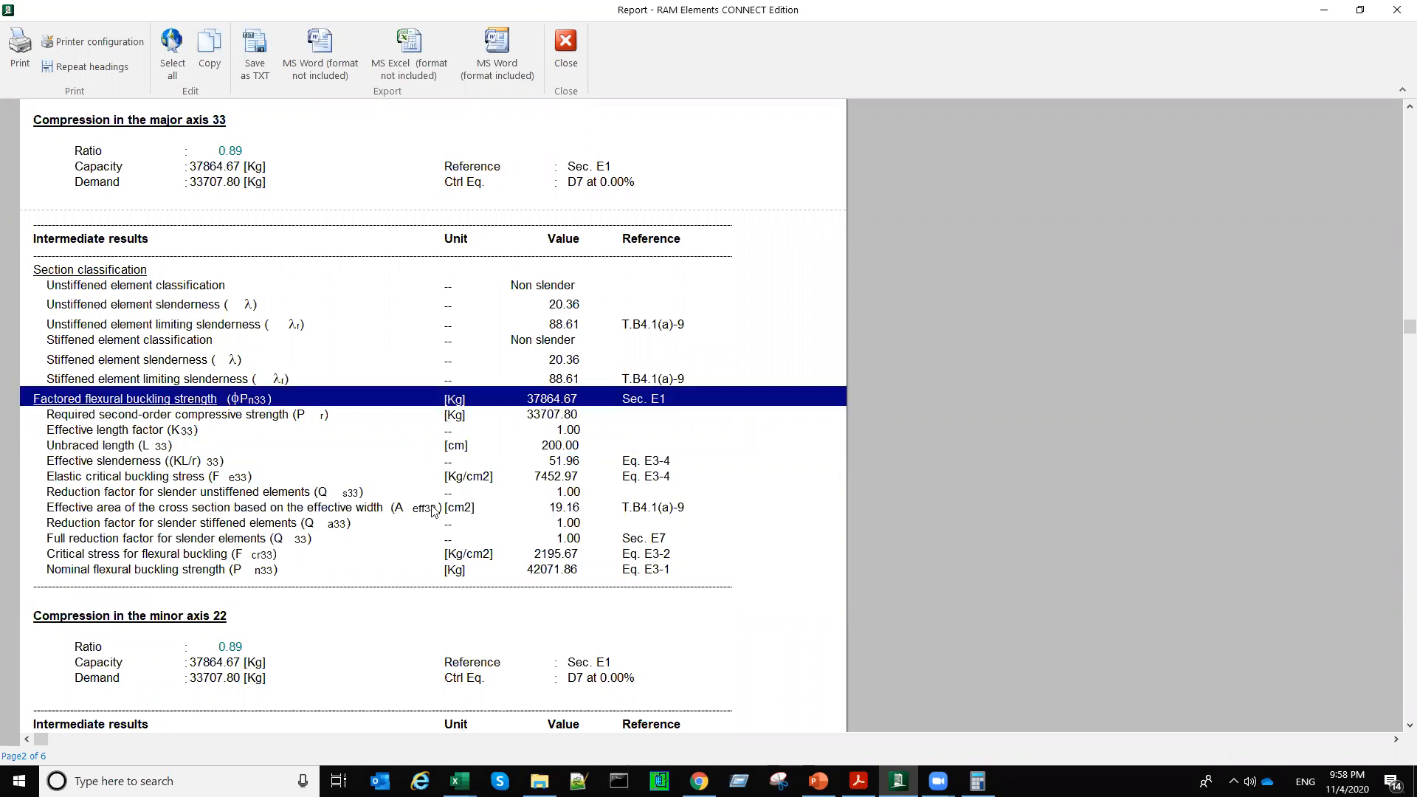
left_click(220, 173)
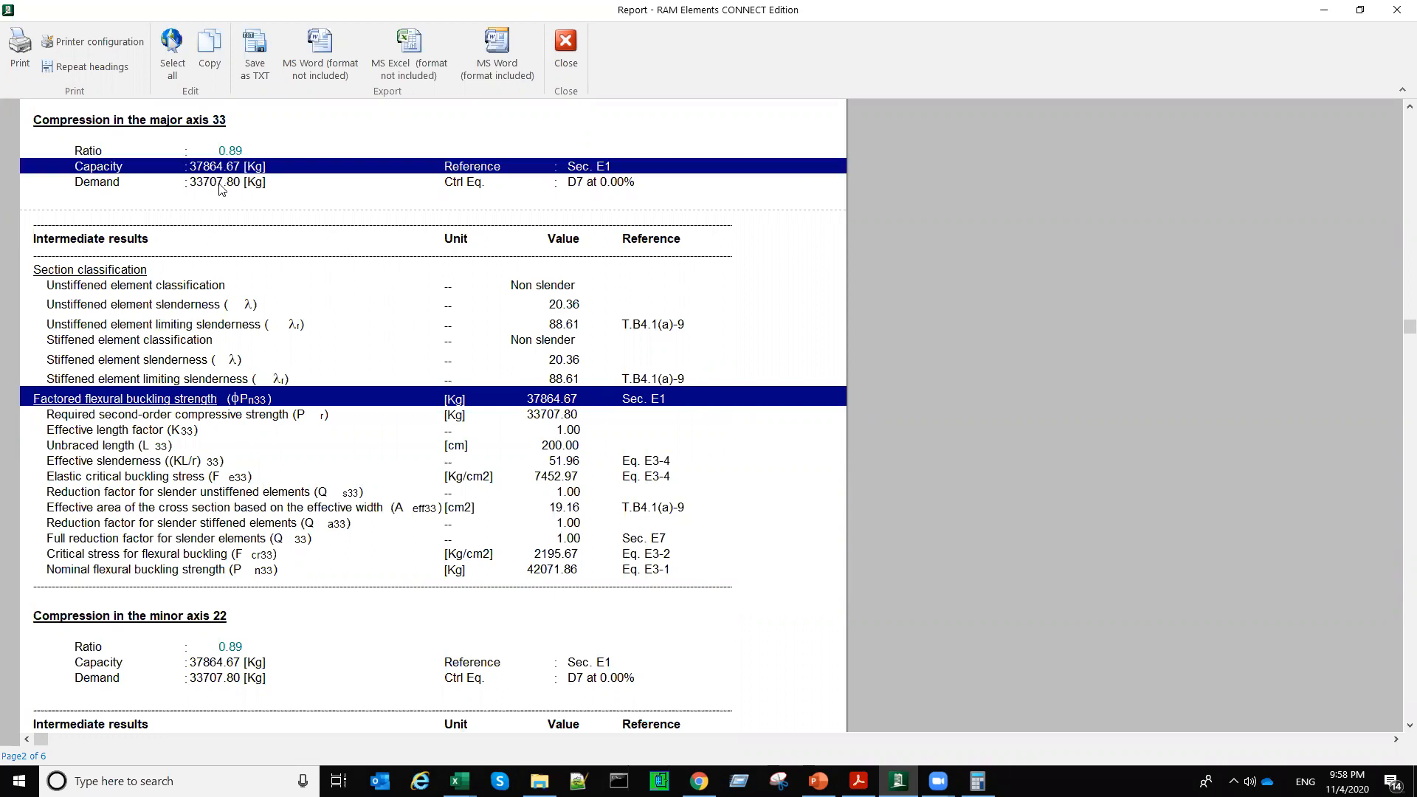
left_click(229, 193)
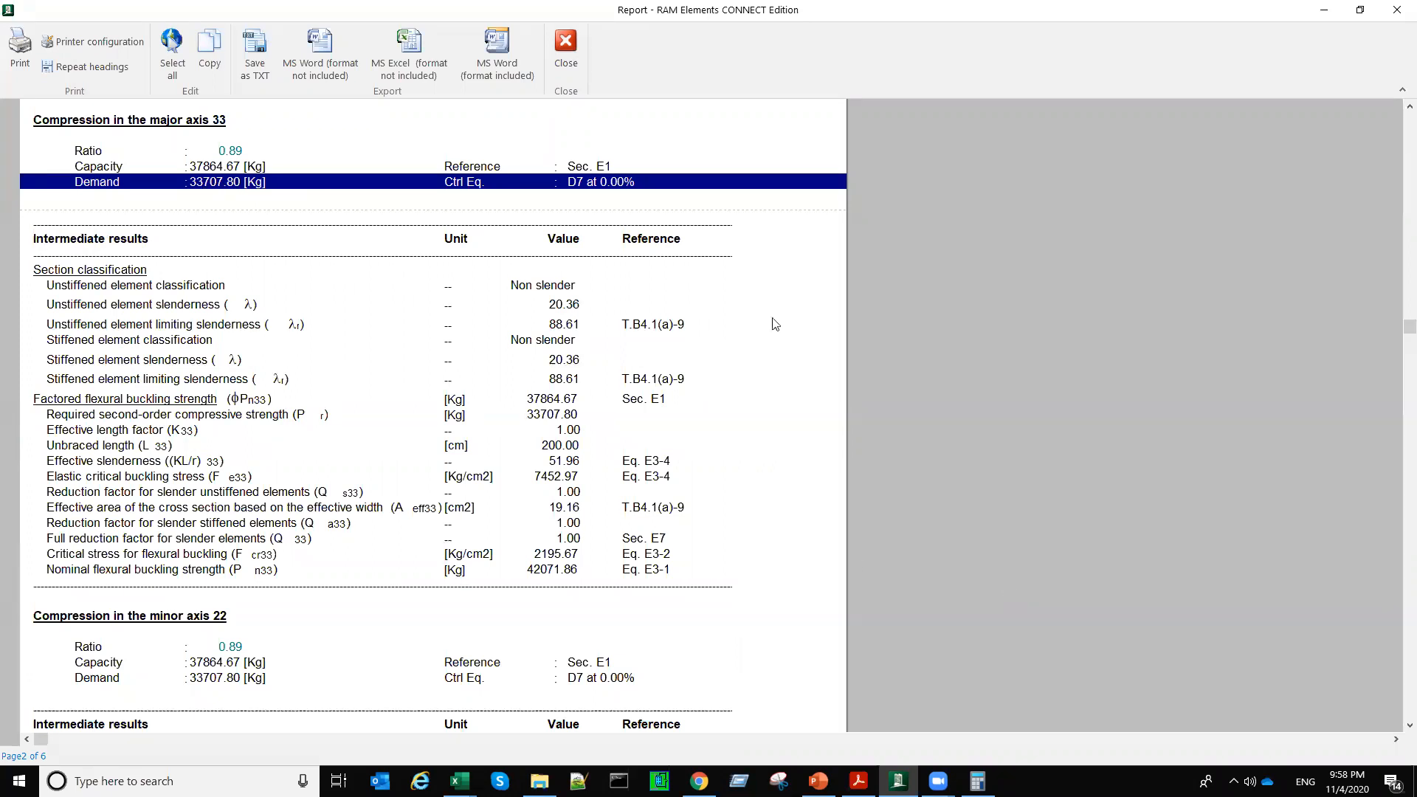
Step: Close the report and display the axial force diagram with values on the selected base leg for combination D7
left_click(566, 48)
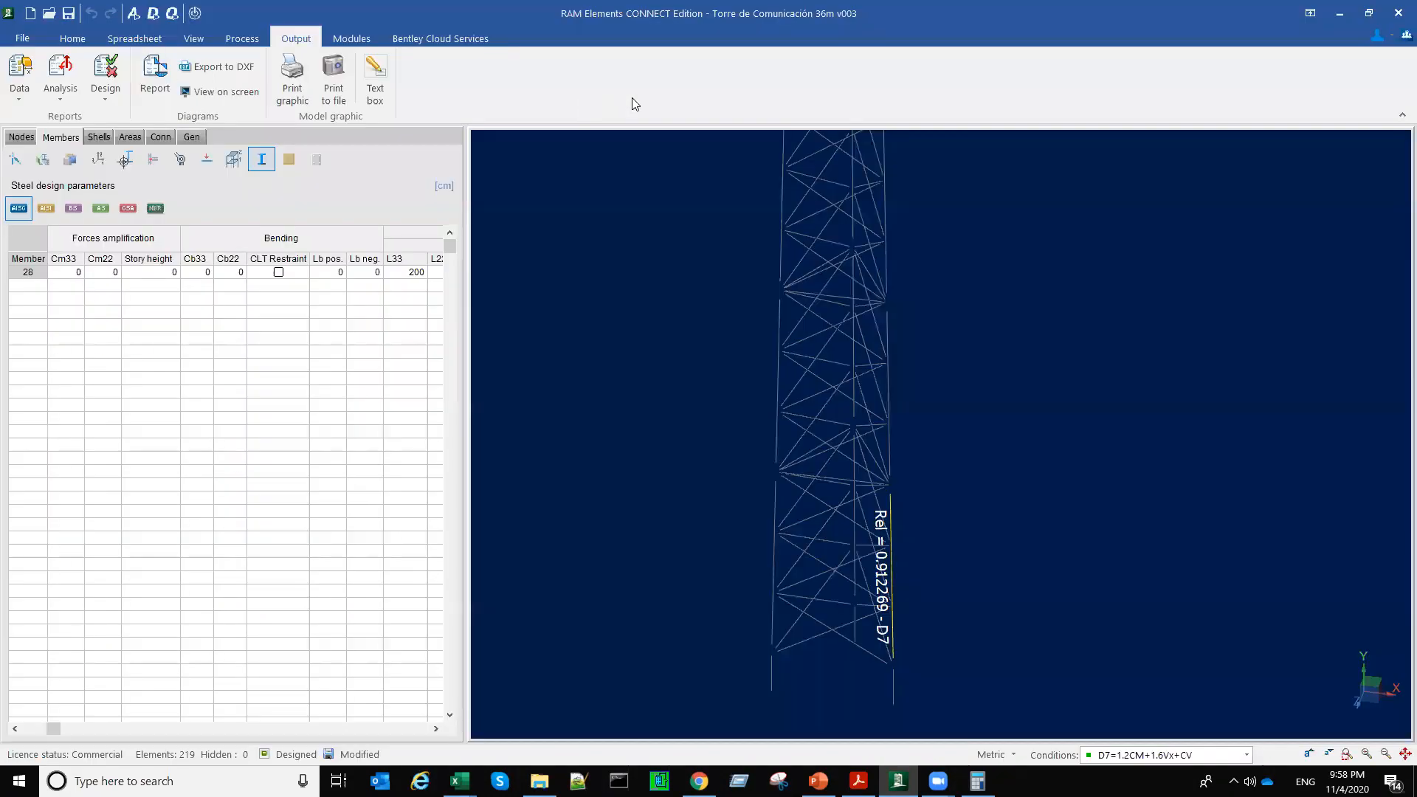
scroll(632, 98, "up", 2)
left_click(646, 110)
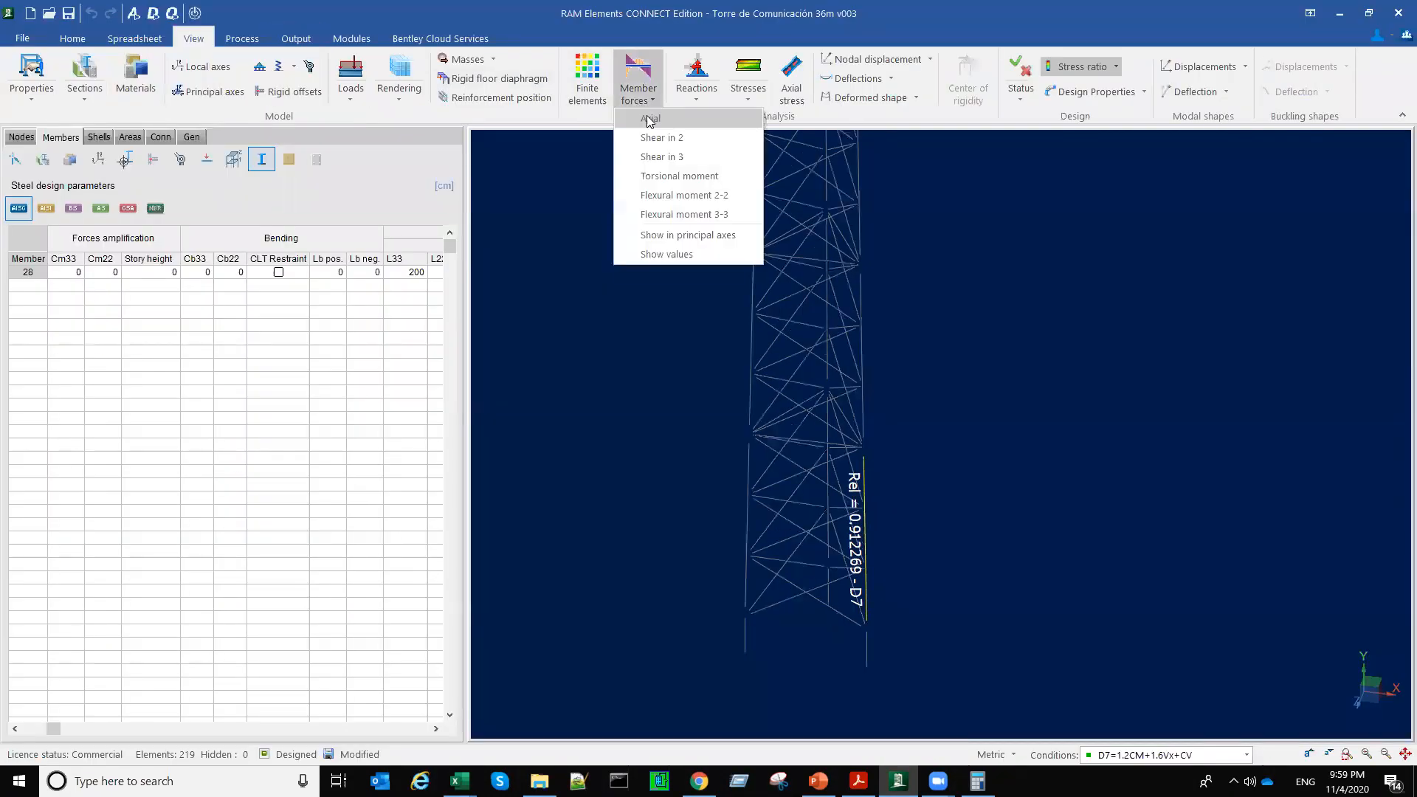
left_click(650, 119)
left_click(664, 254)
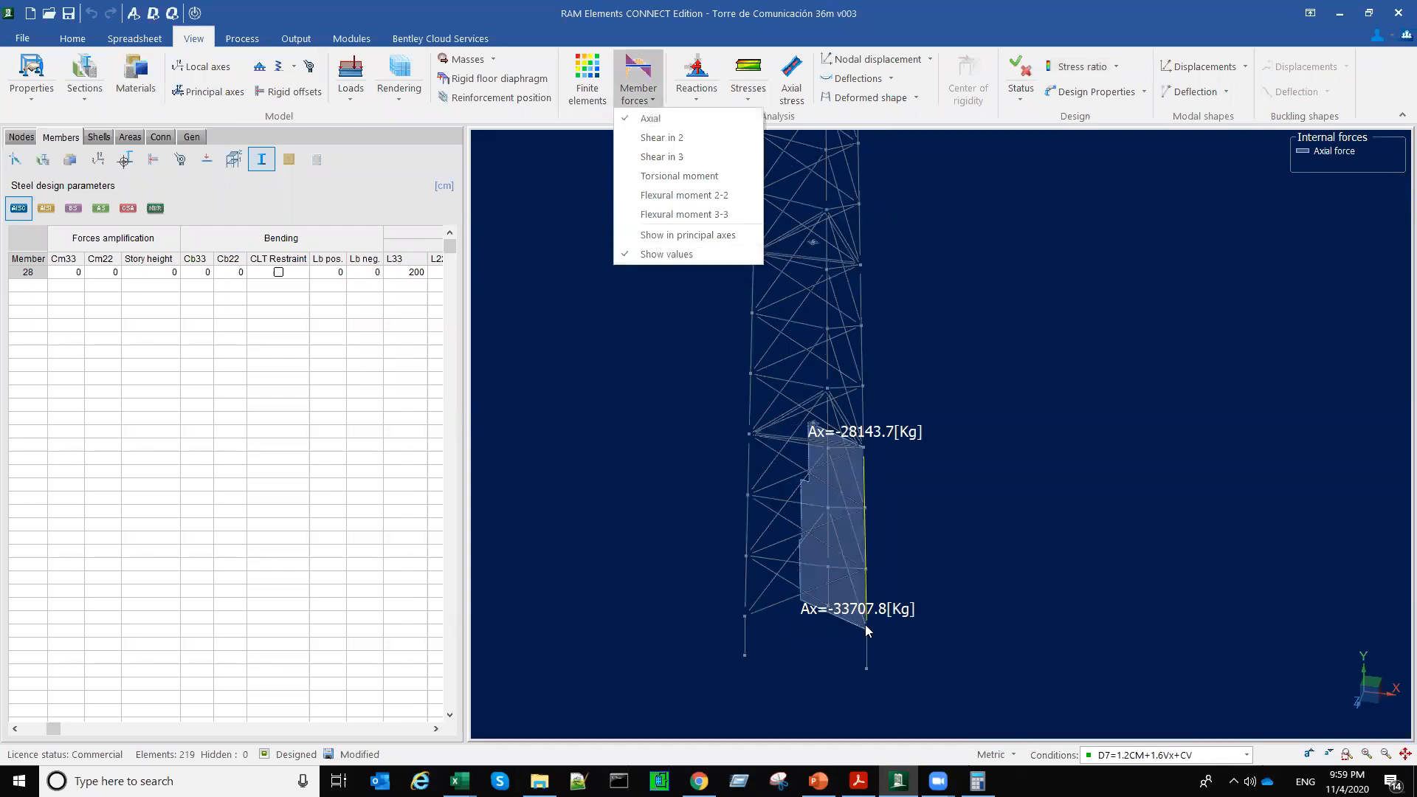
scroll(865, 620, "up", 2)
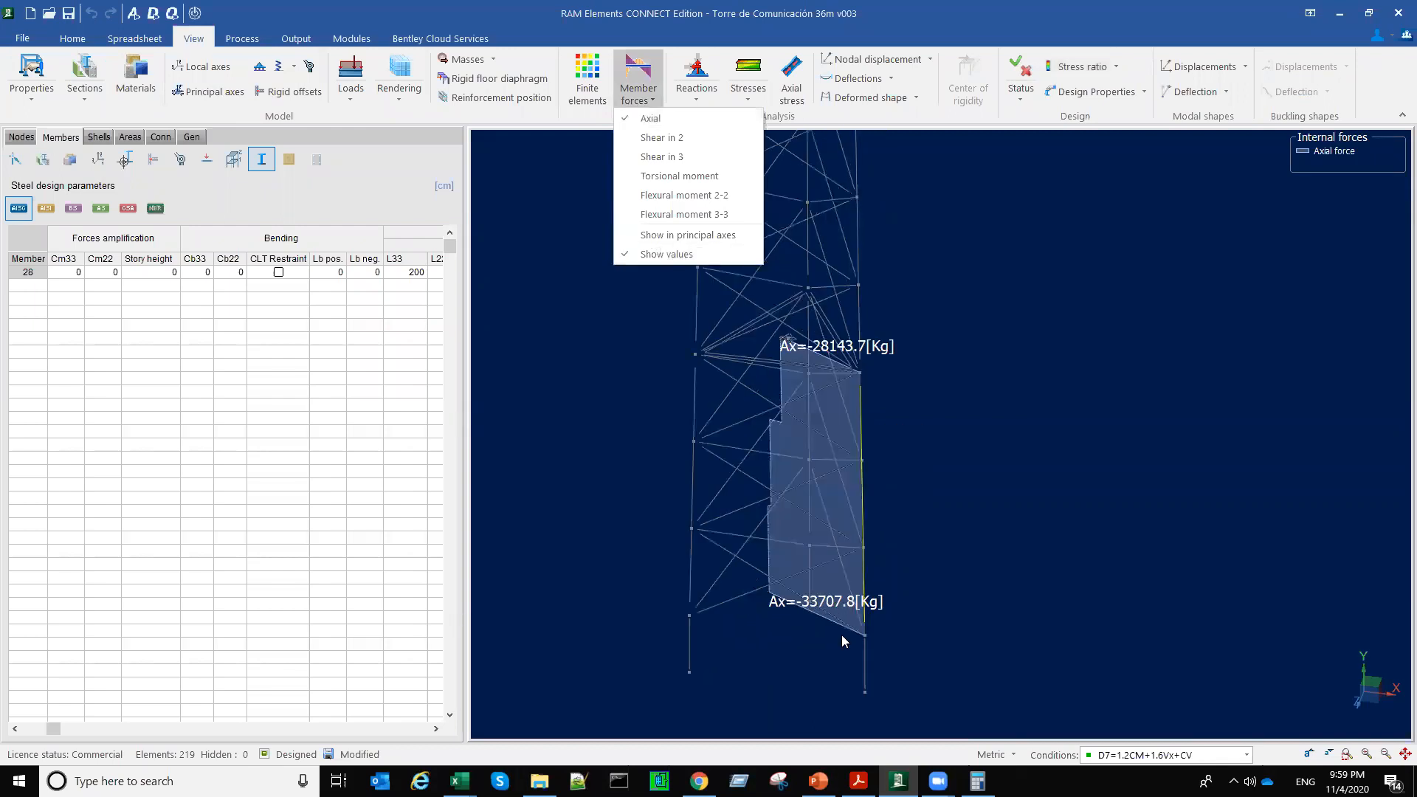
left_click(928, 655)
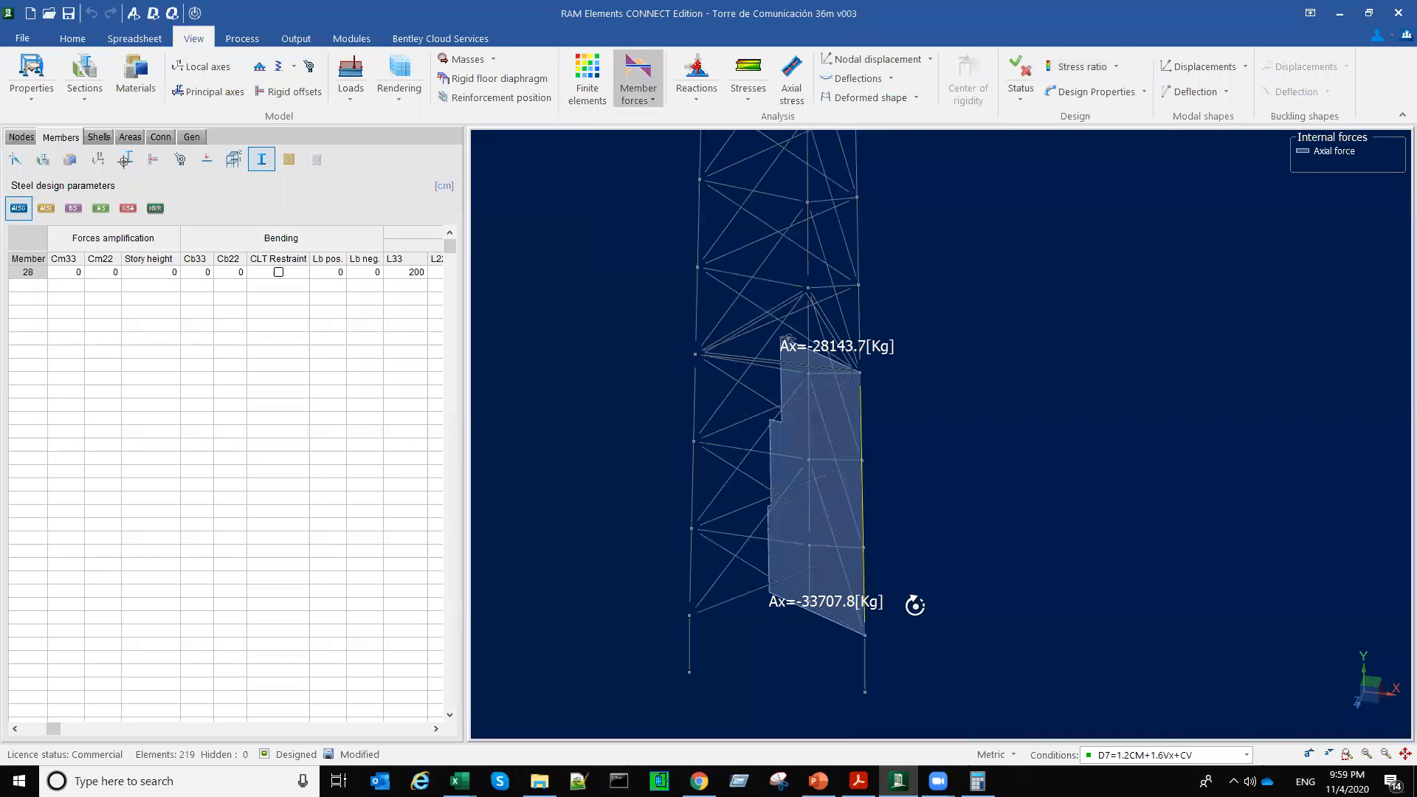
middle_click_drag(915, 606, 765, 595)
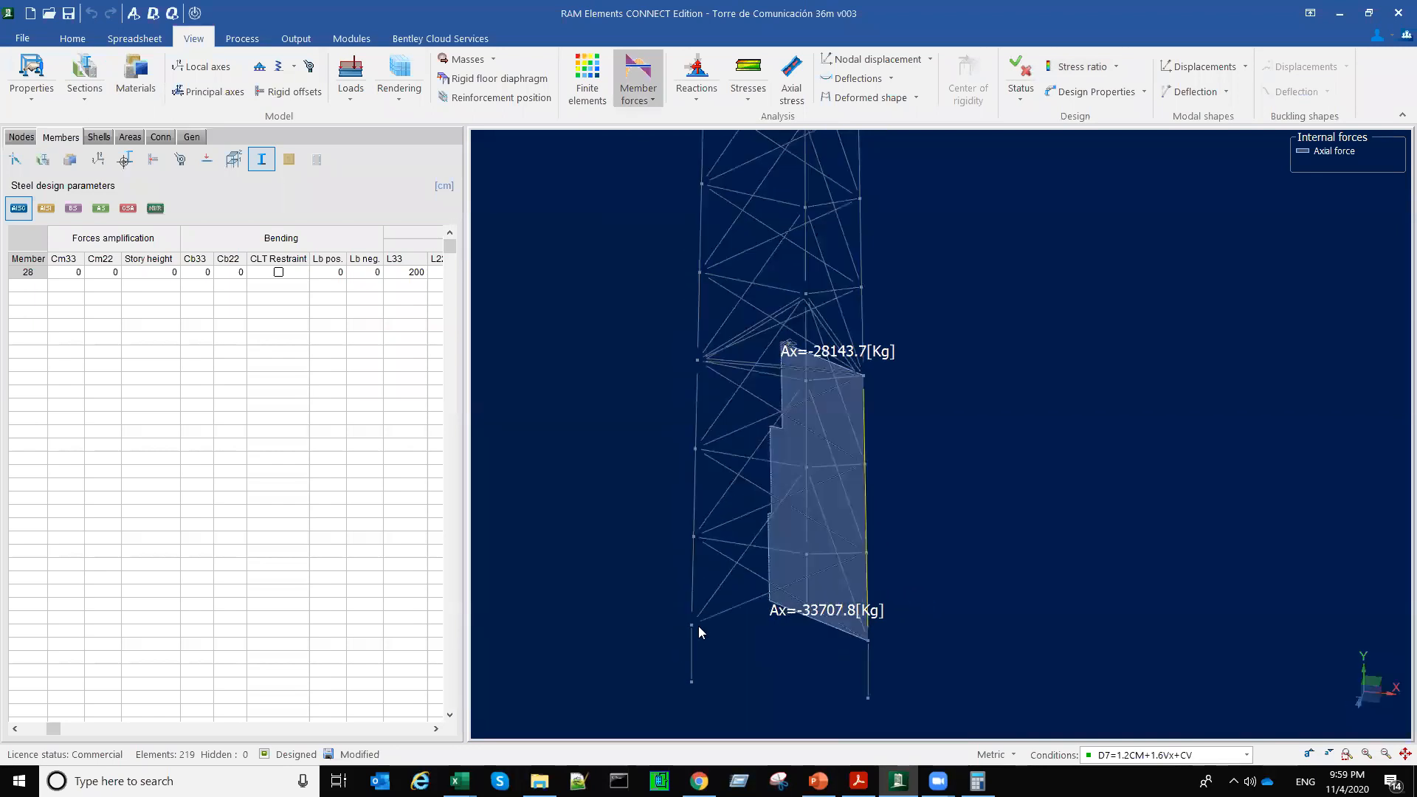
Step: Select the other two base legs individually, then all three together, and compare their axial forces from several angles
left_click(698, 626)
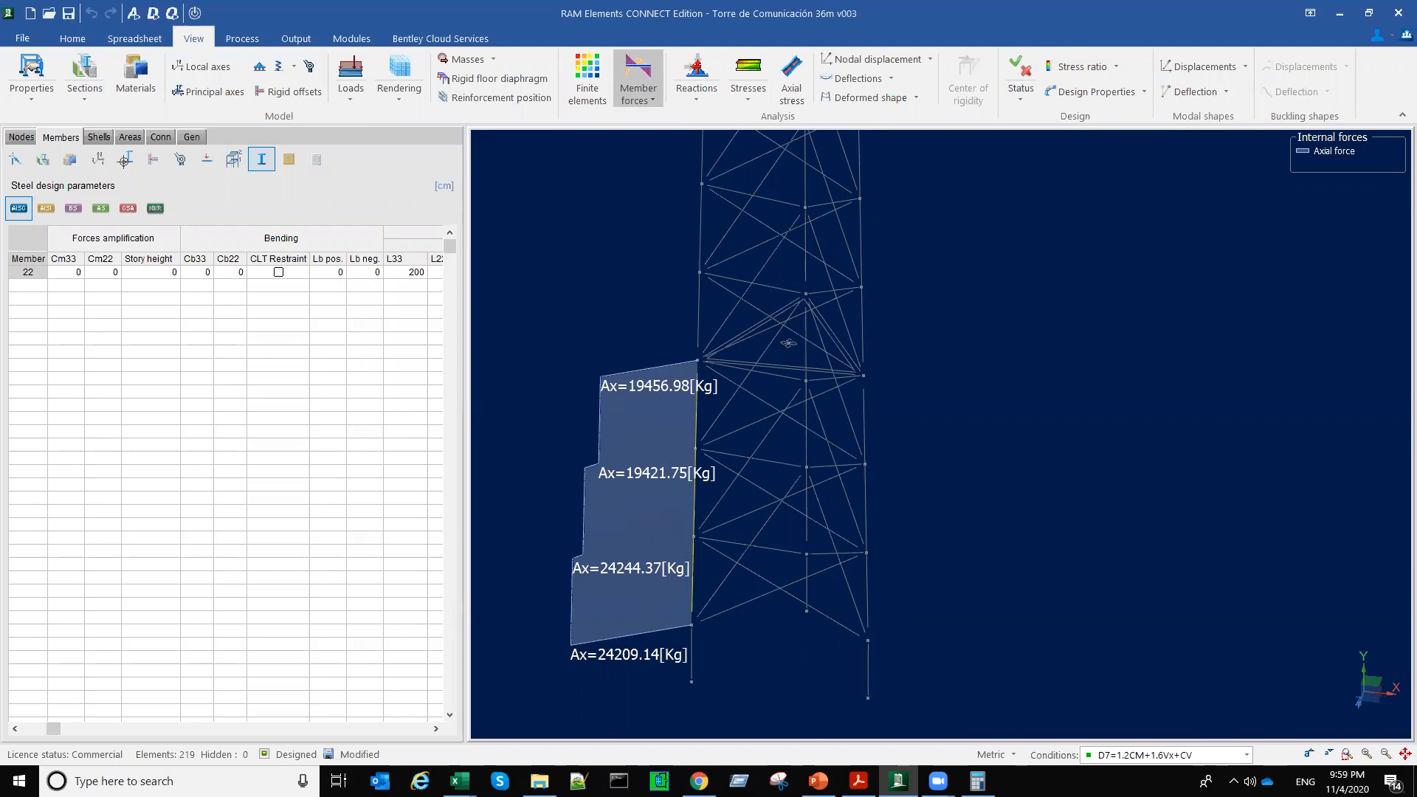
left_click_drag(592, 273, 1032, 286)
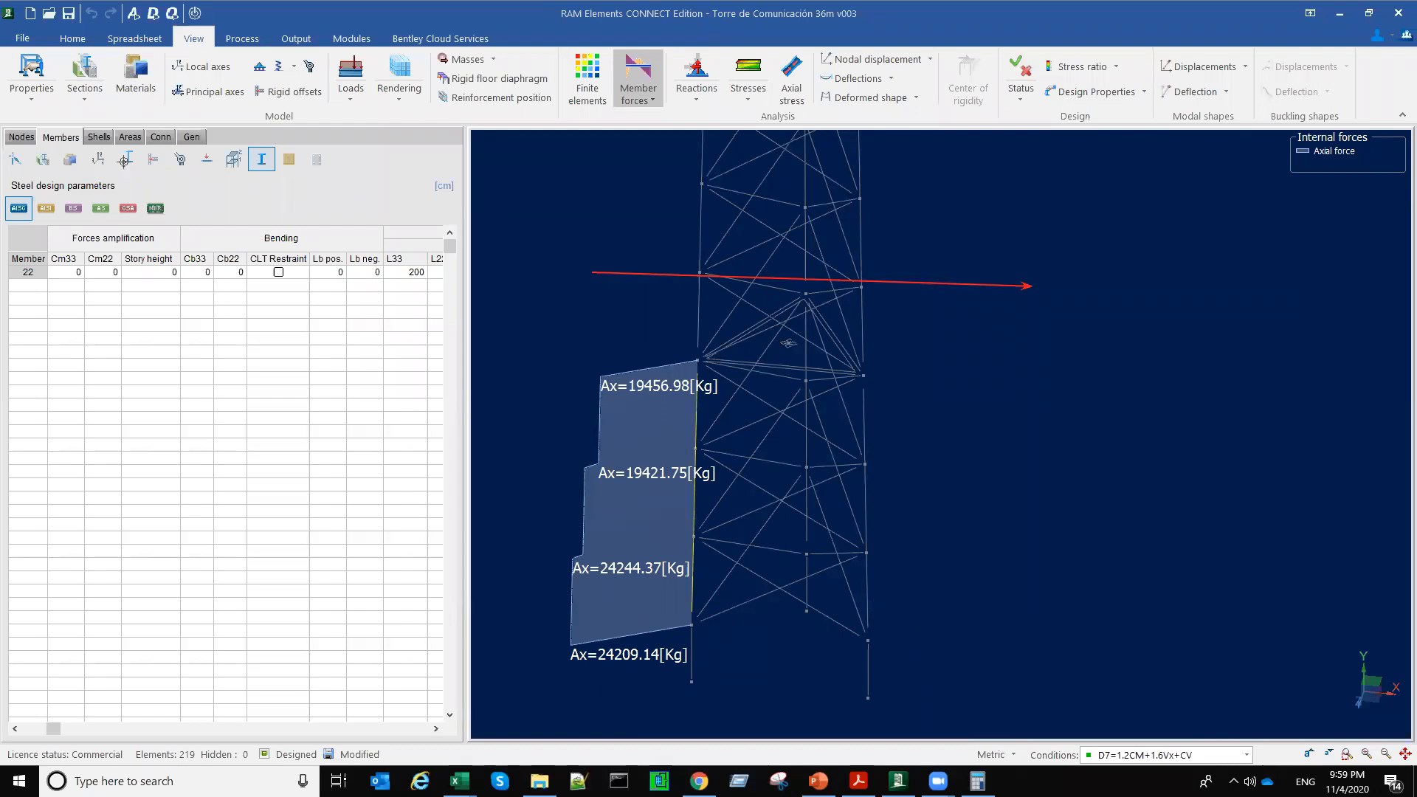
left_click(806, 509)
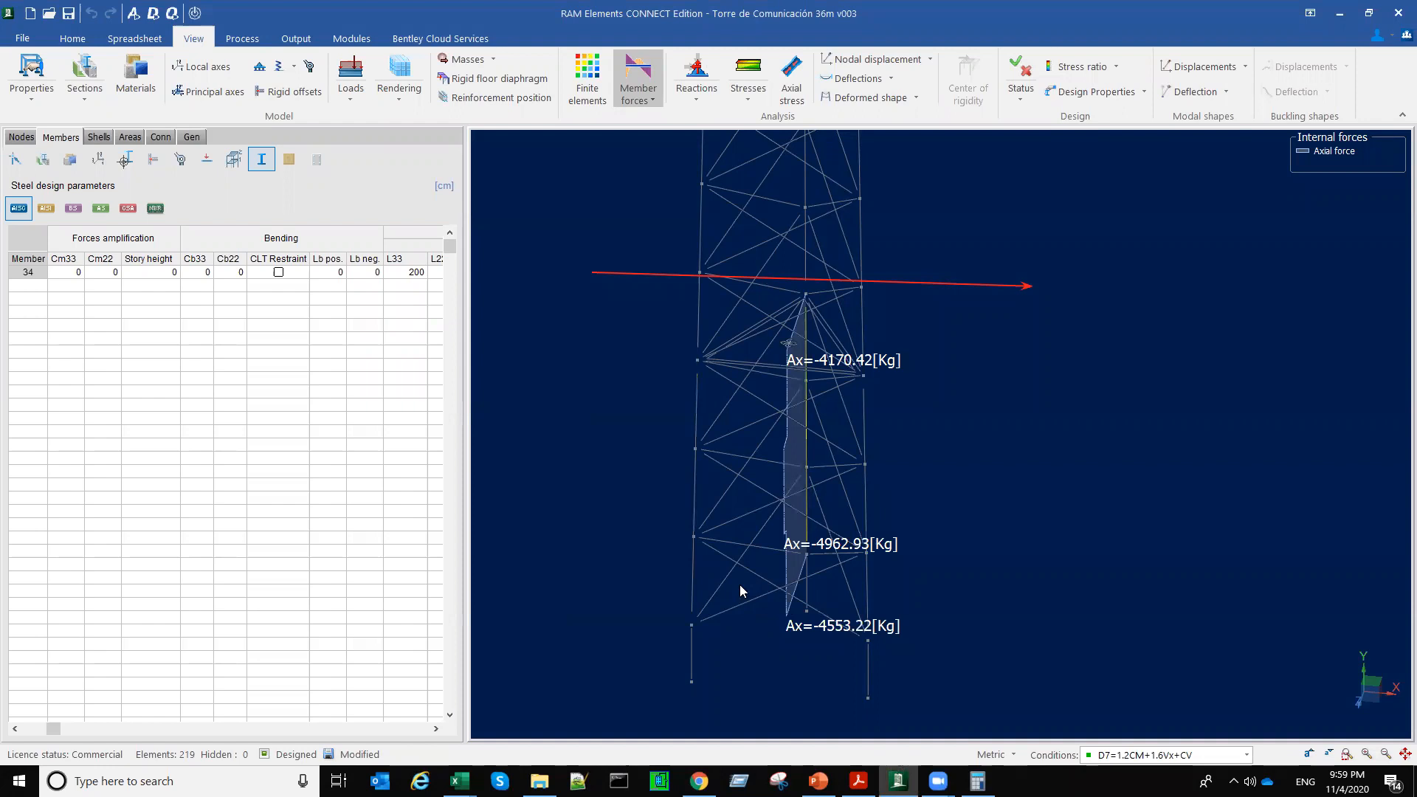
left_click(693, 576)
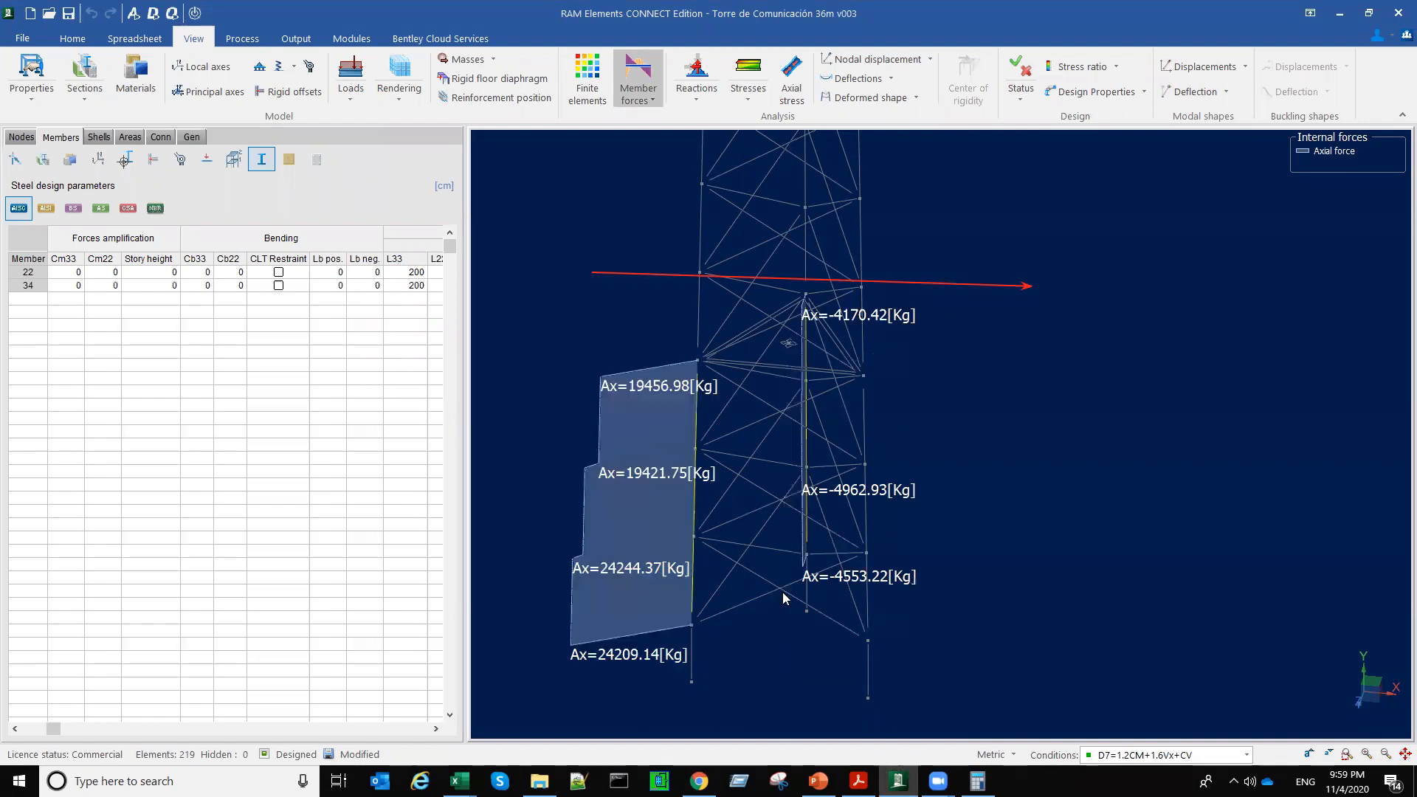
left_click(868, 608)
middle_click_drag(935, 618, 912, 622)
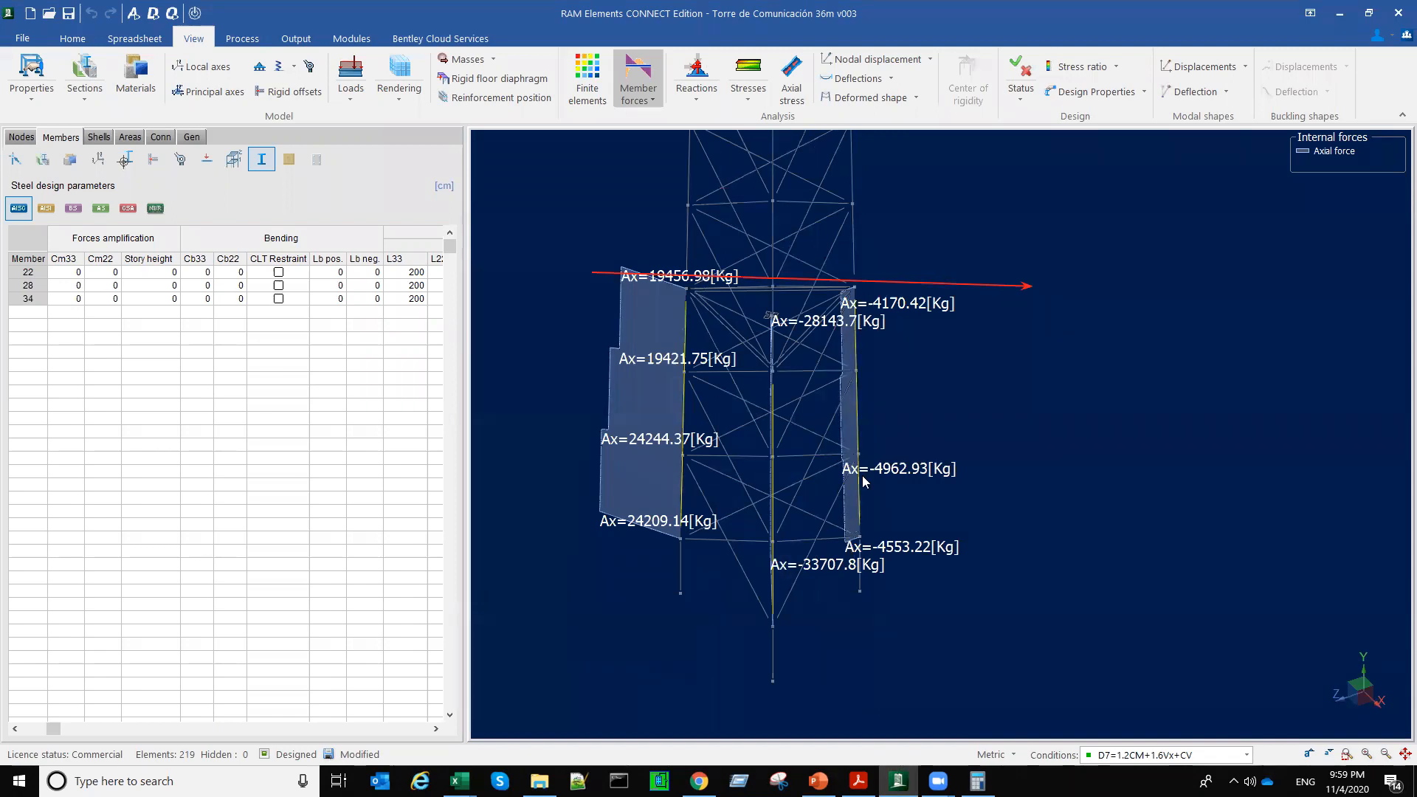
middle_click_drag(923, 590, 871, 594)
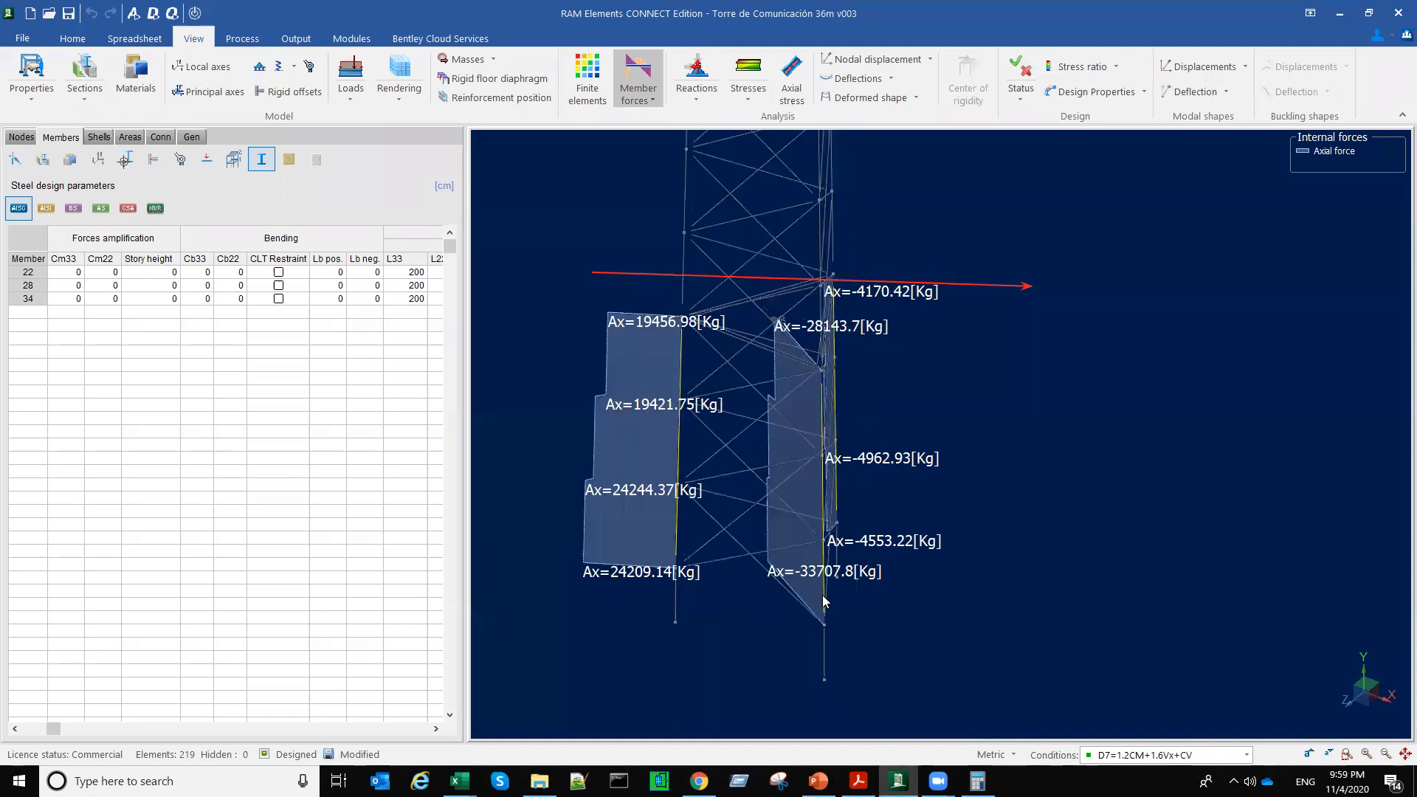
middle_click_drag(730, 575, 749, 583)
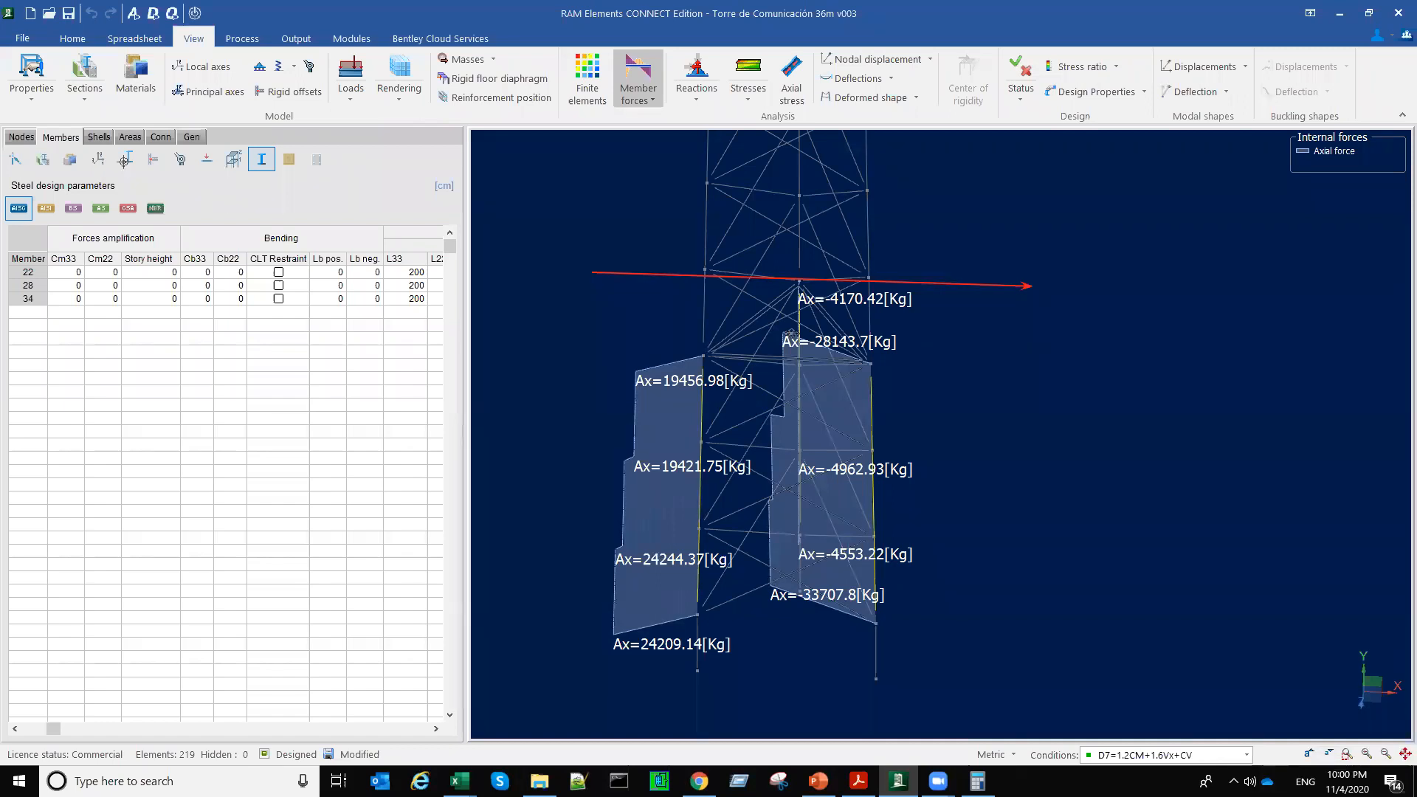
Step: Select the whole tower and clear the axial force diagrams from the model view
left_click(991, 541)
scroll(992, 542, "down", 5)
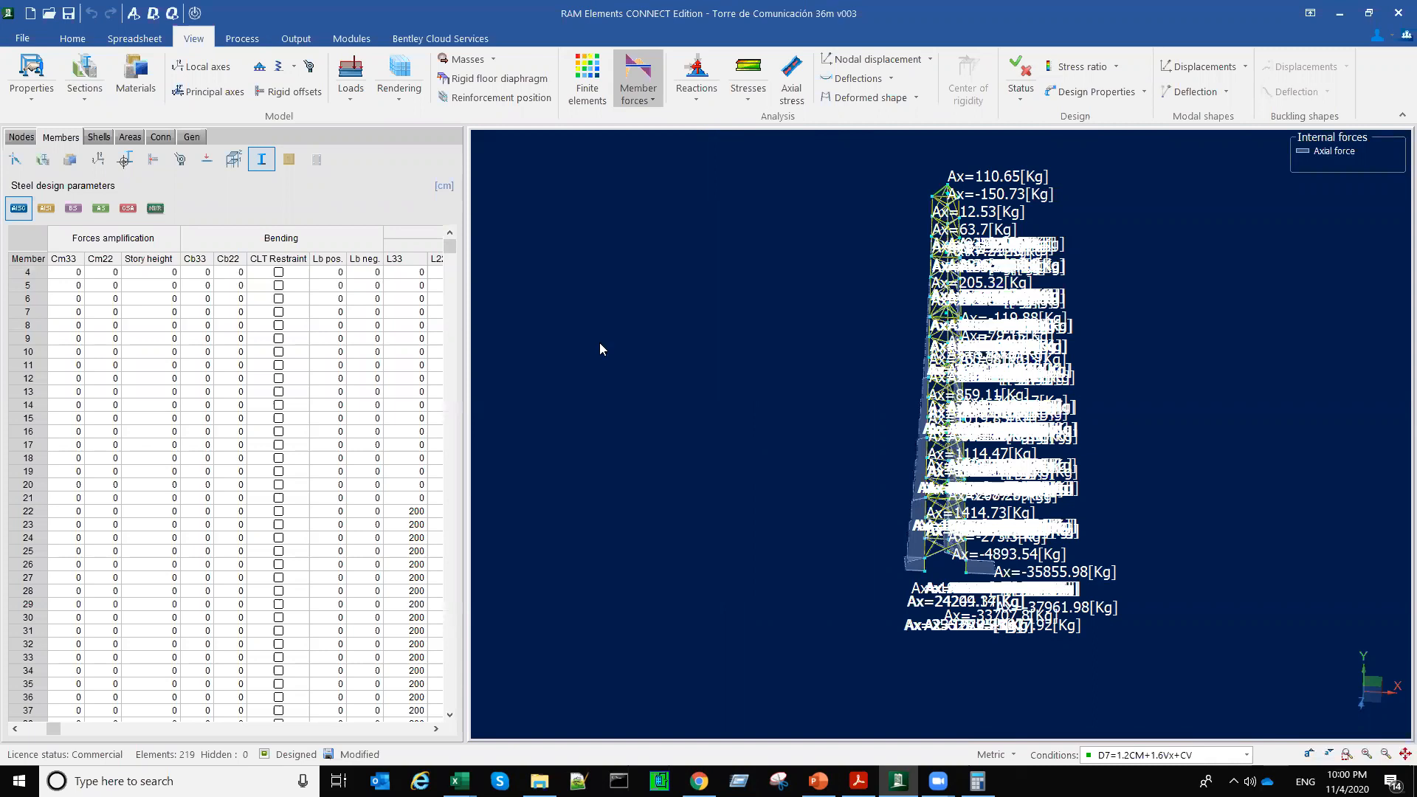
left_click(194, 12)
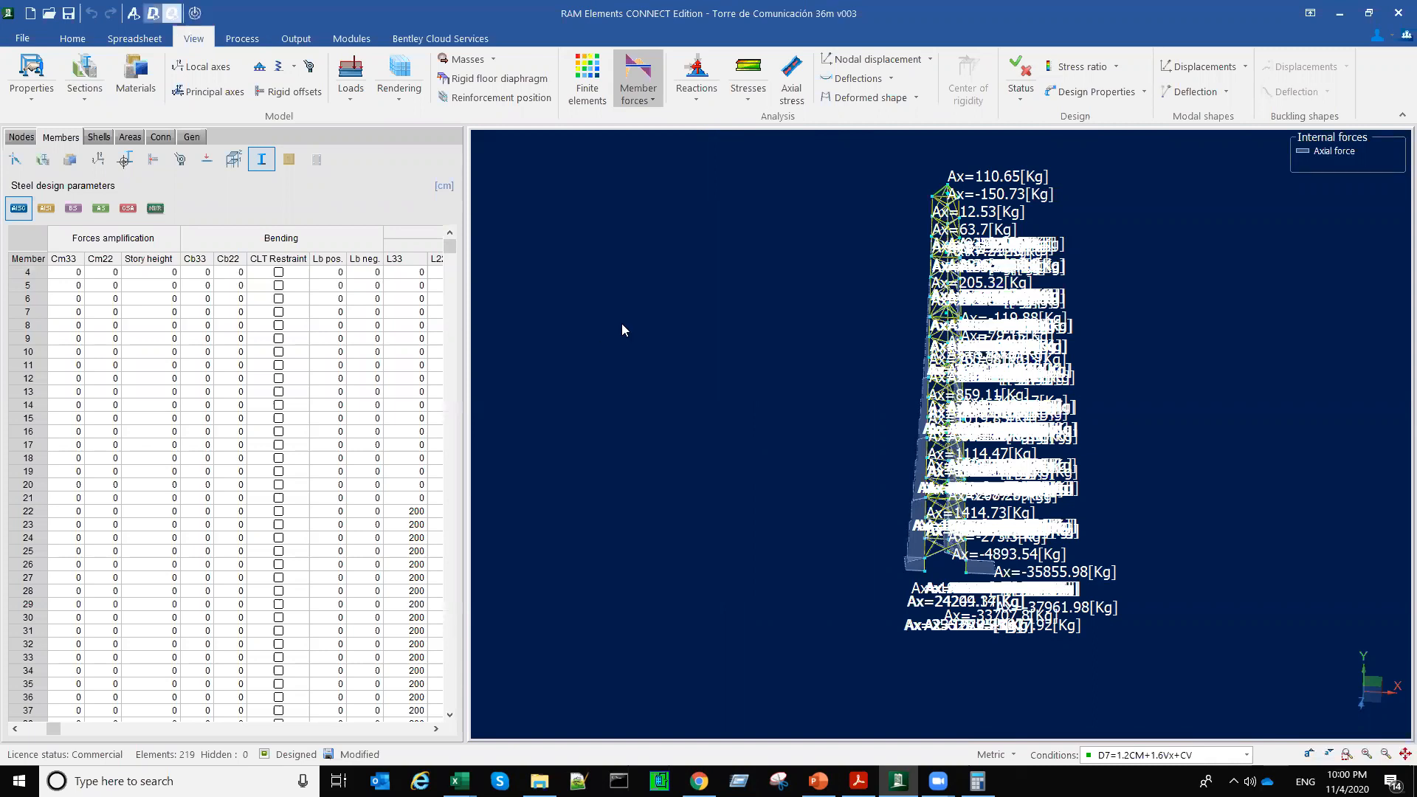
left_click(295, 38)
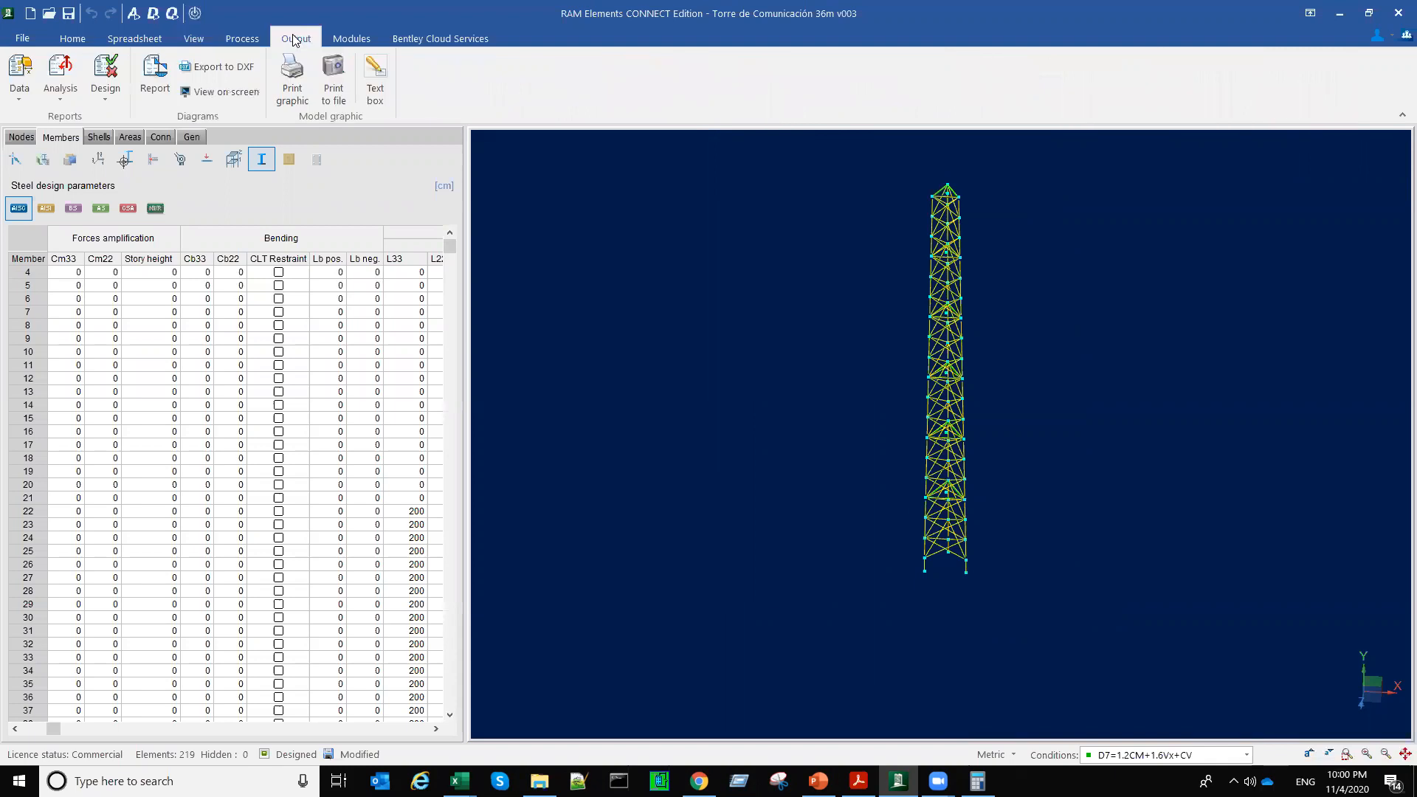
left_click(105, 83)
left_click(122, 119)
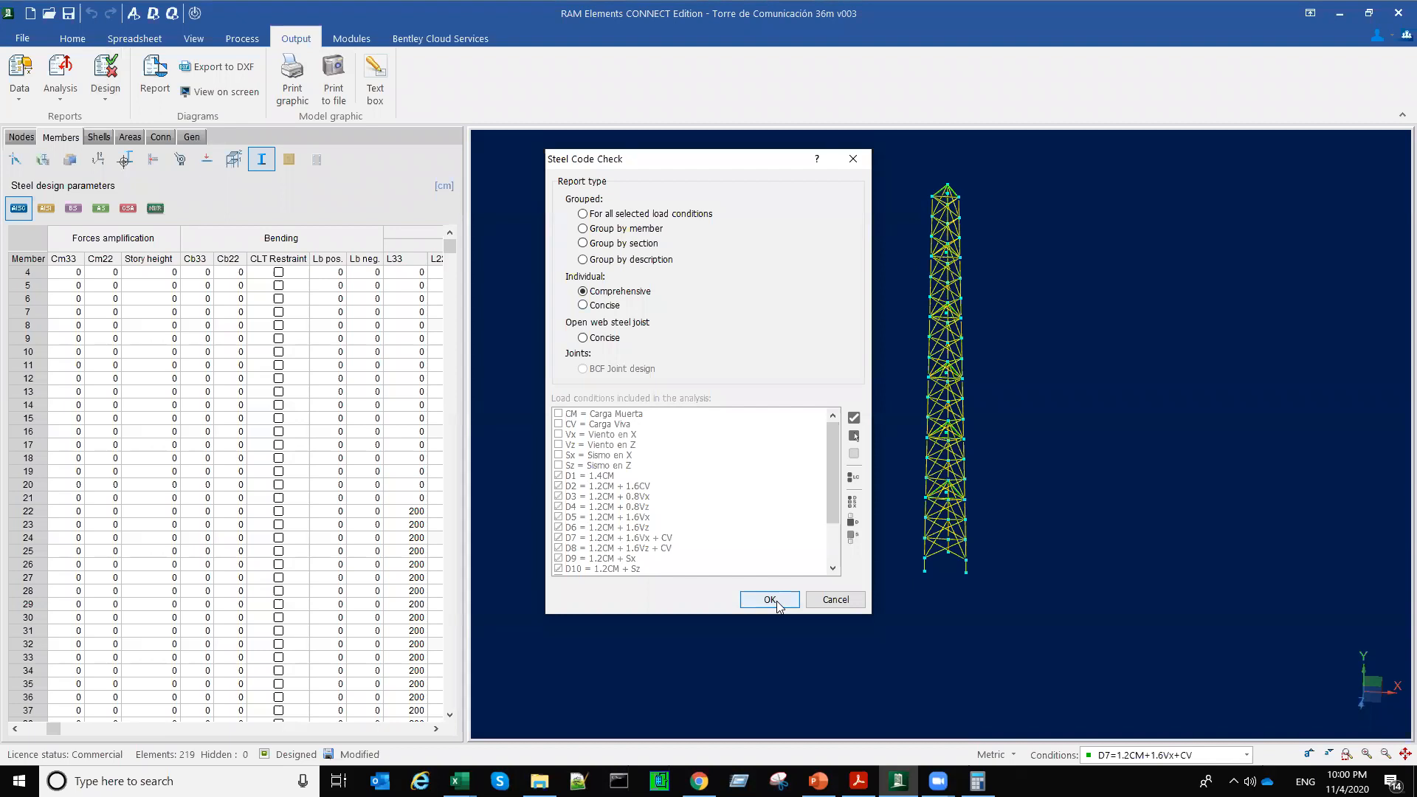
left_click(852, 156)
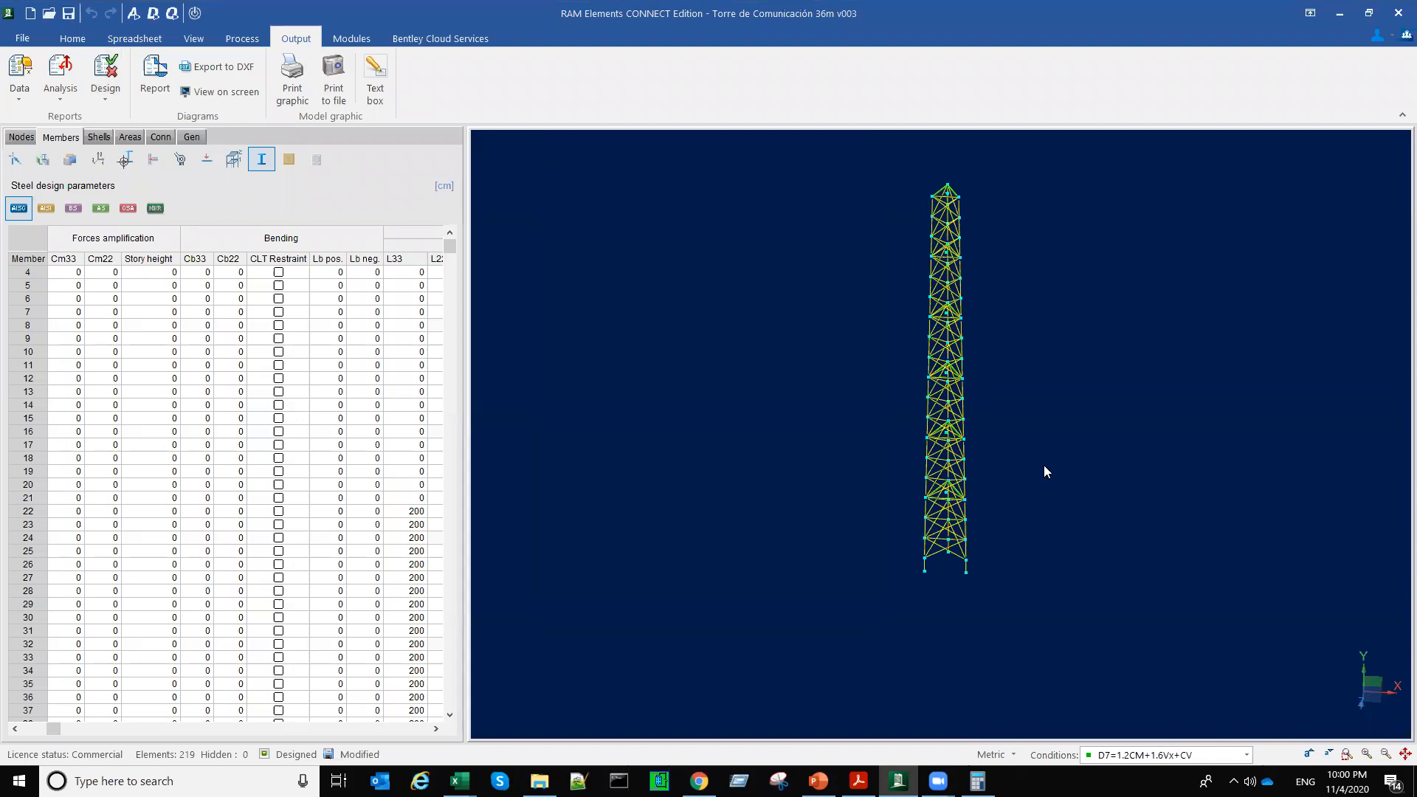
right_click(1208, 294)
mouse_move(1209, 294)
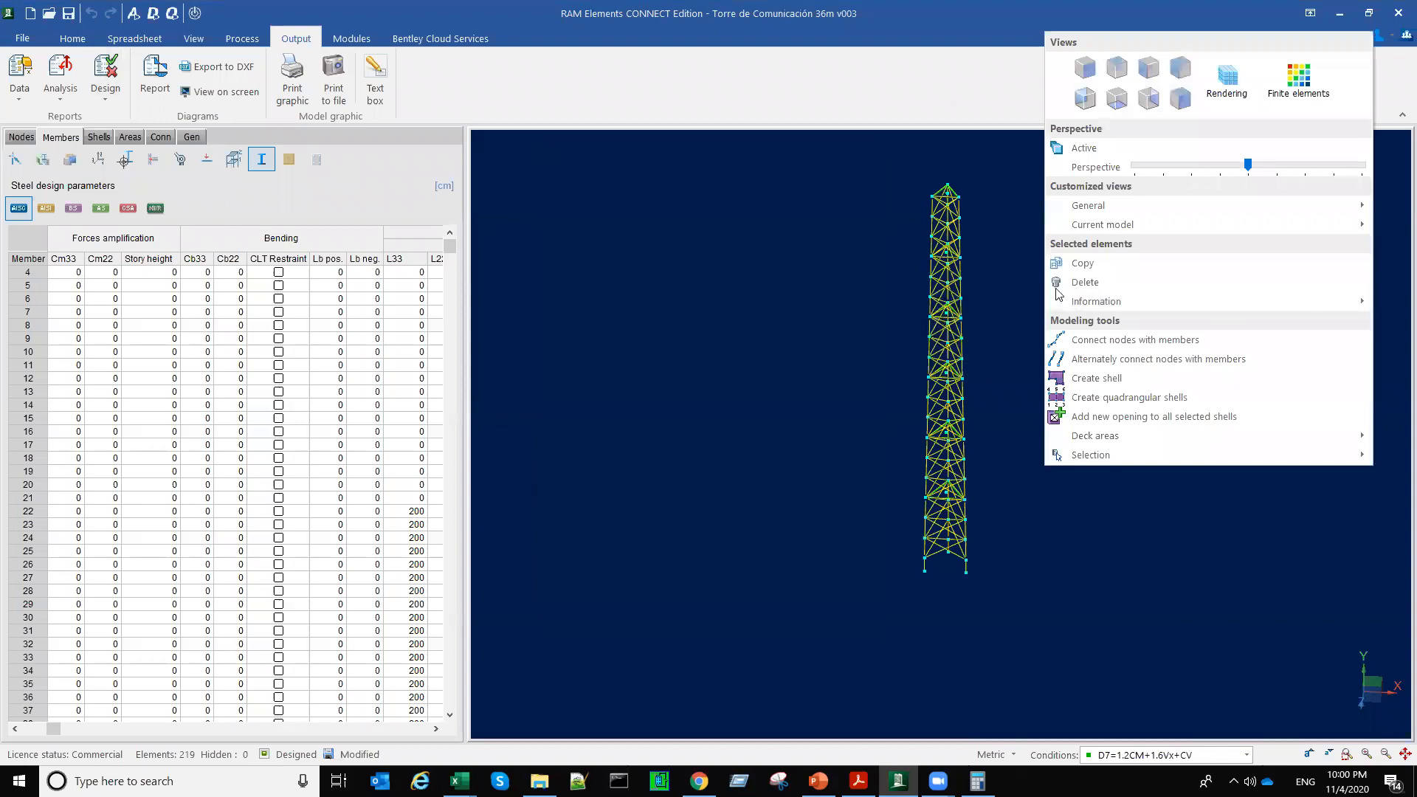
left_click(959, 311)
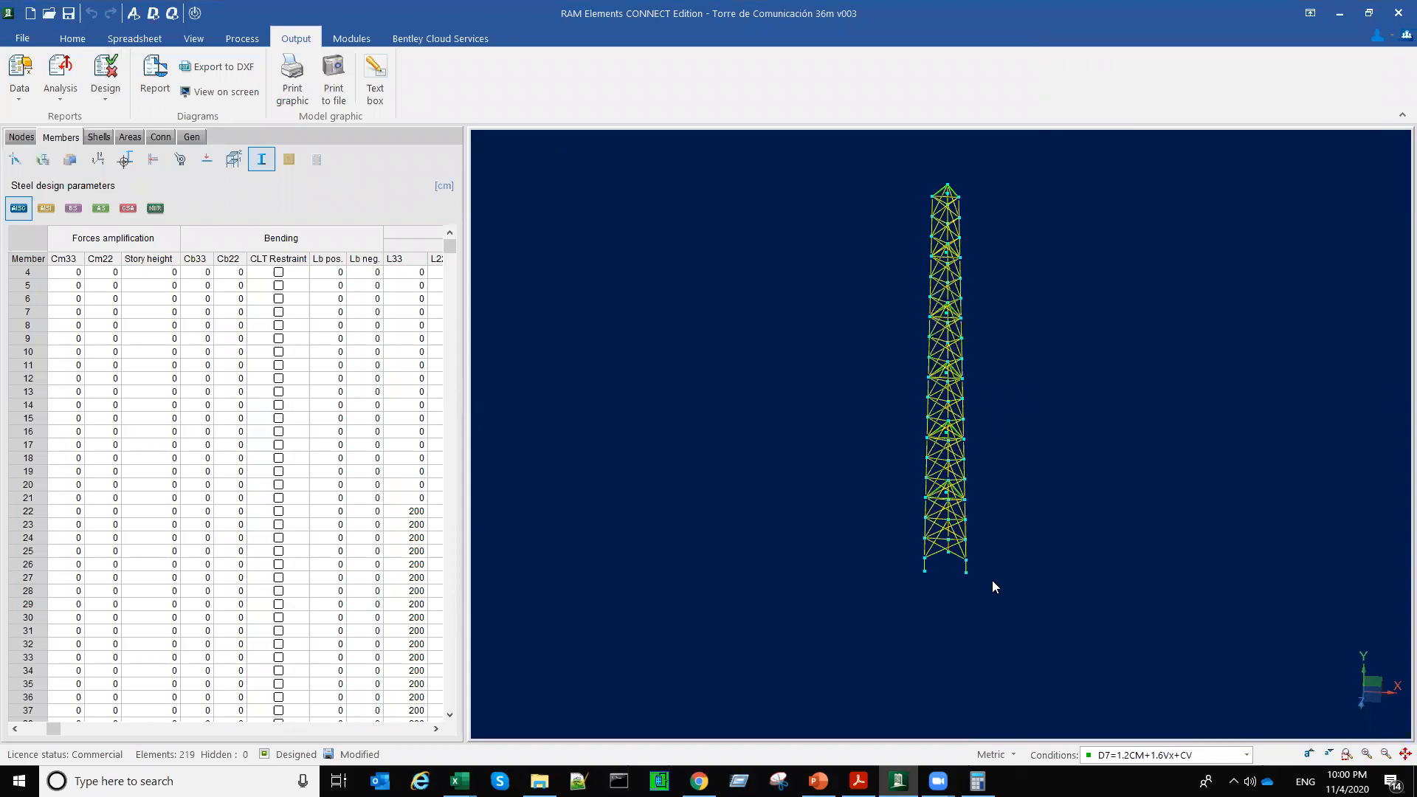
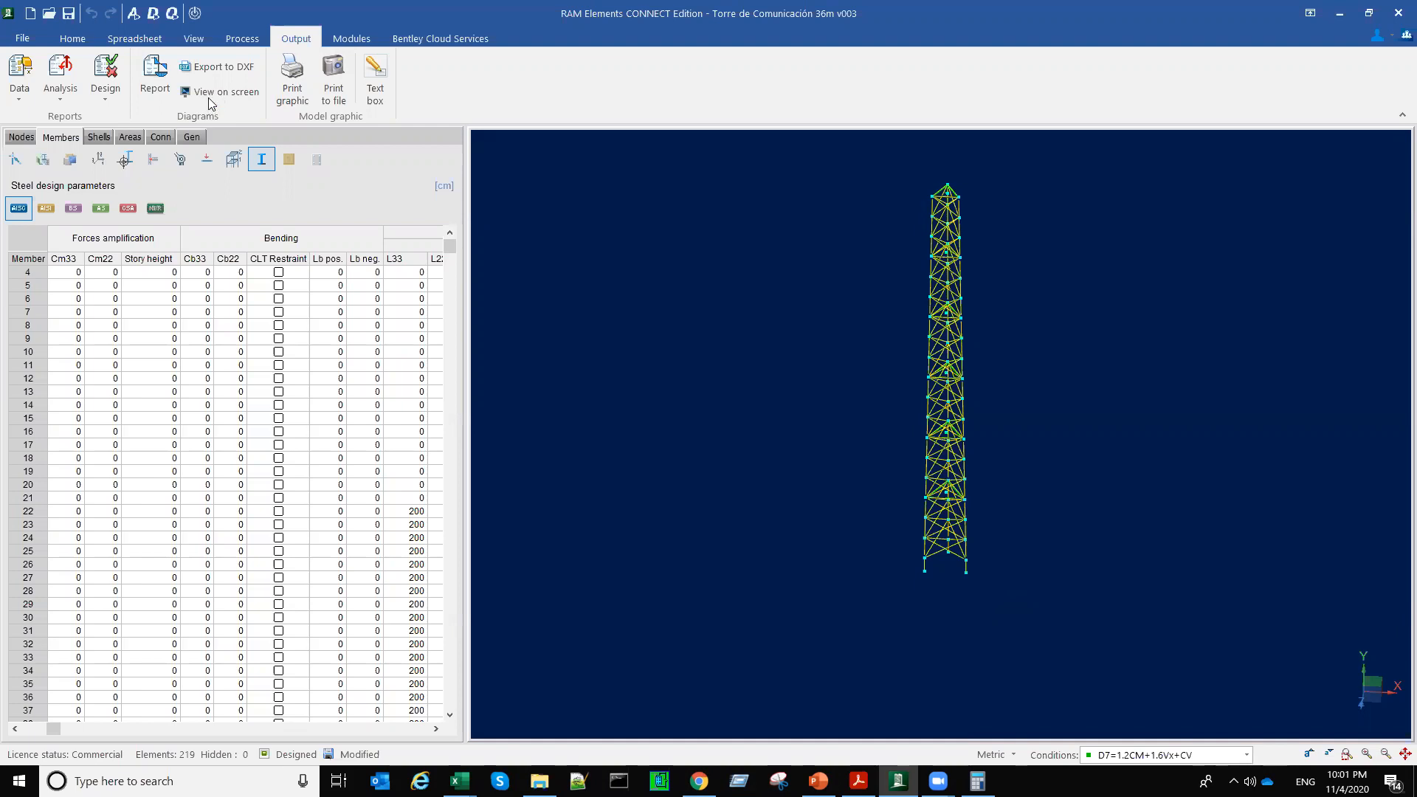
Step: Generate the Steel Code Check report grouped by description, including load conditions D1 through D16
left_click(104, 103)
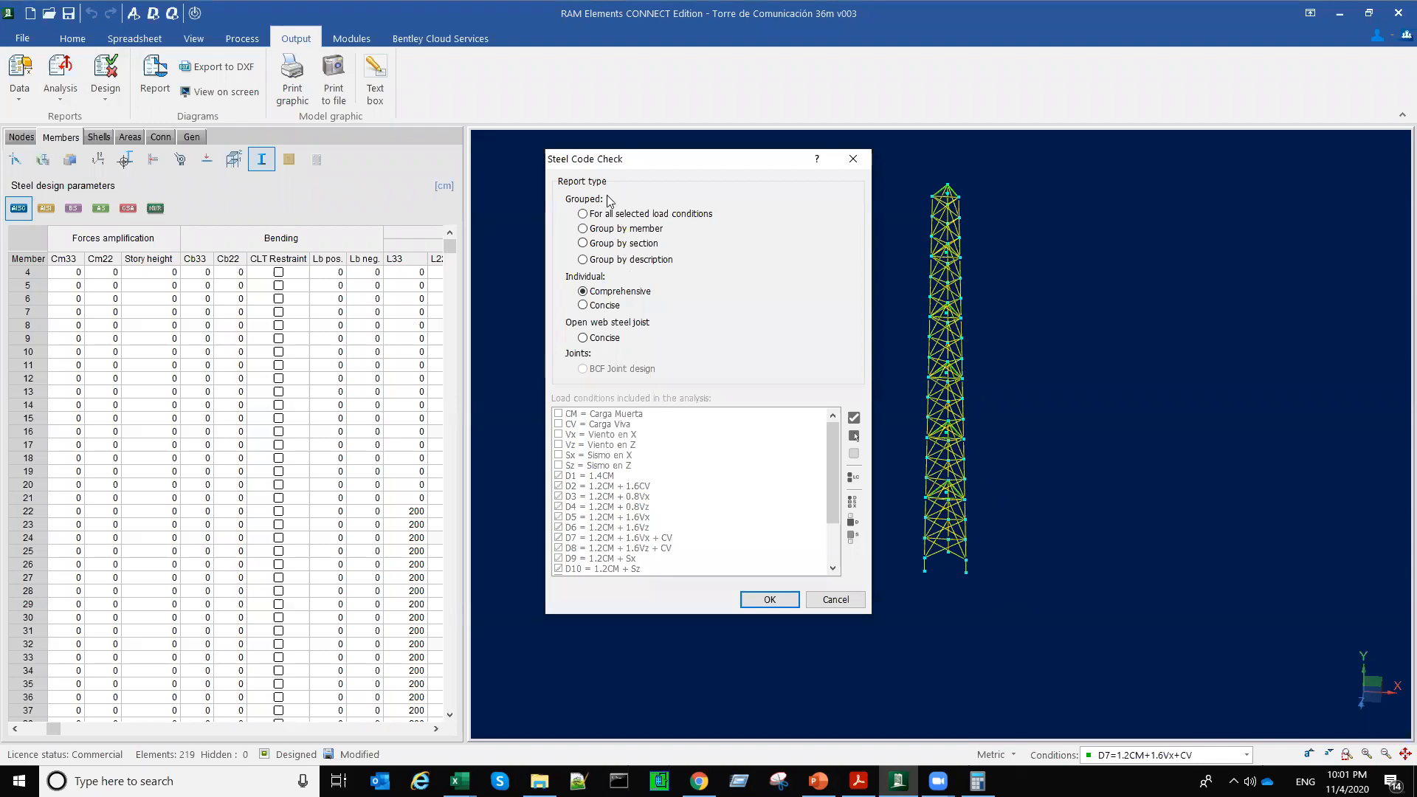
left_click(608, 260)
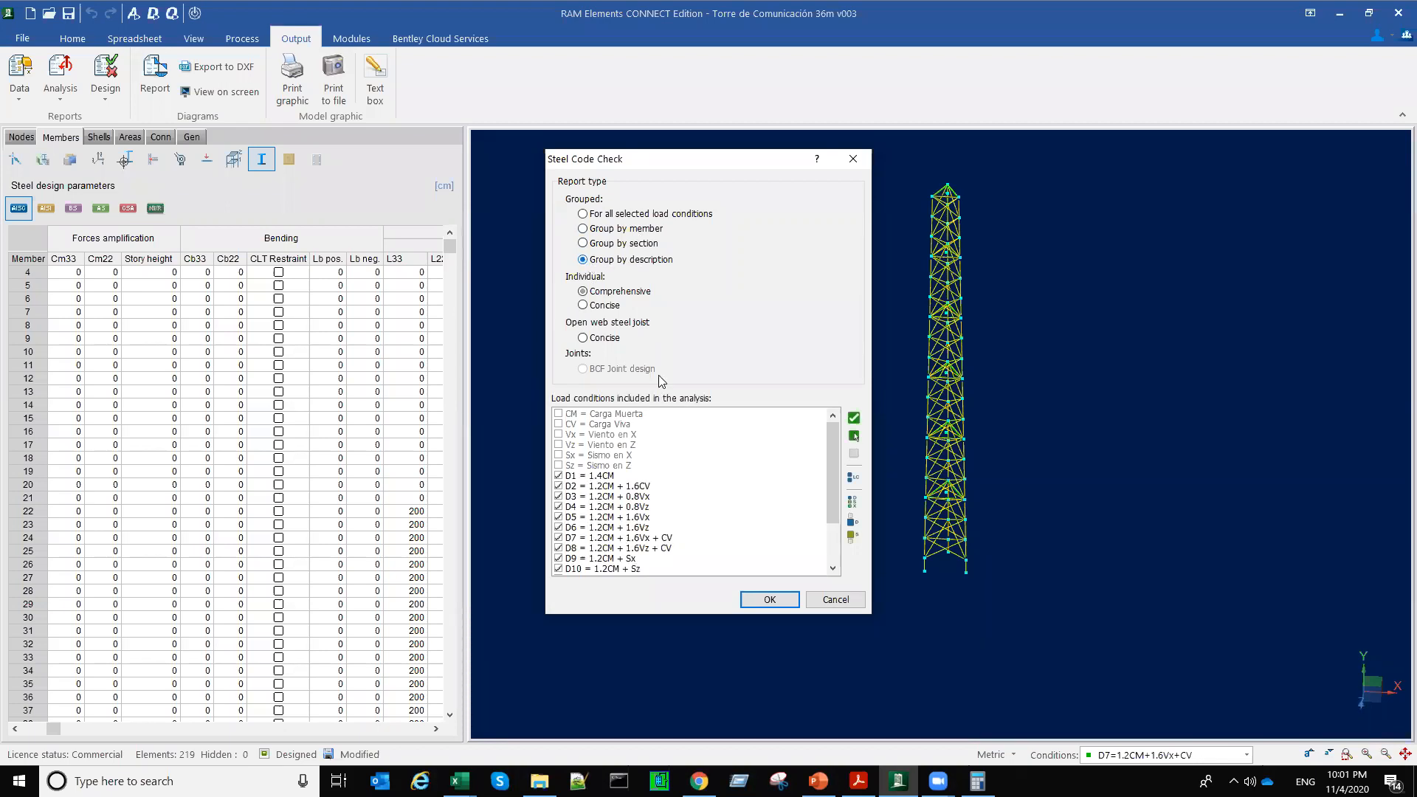
left_click(830, 535)
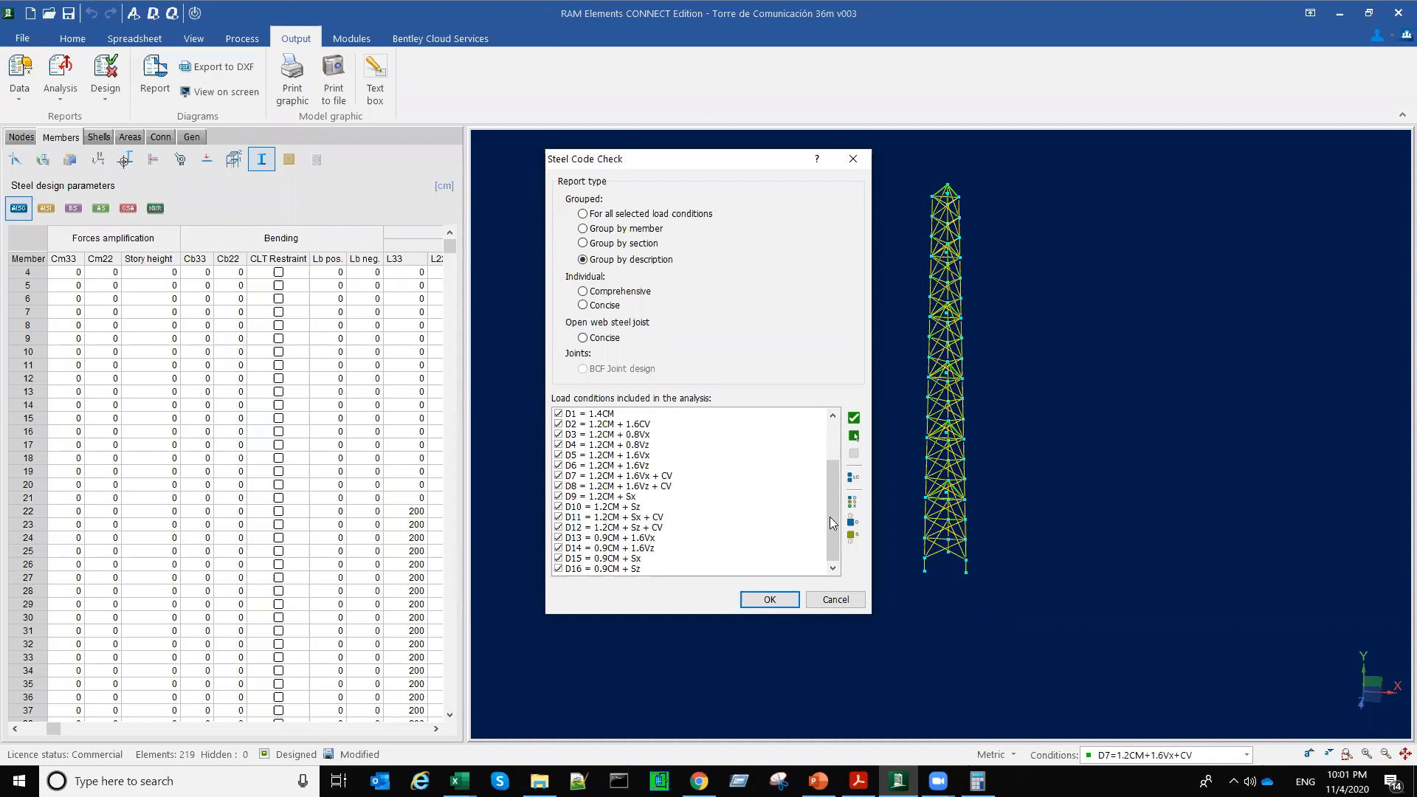
left_click_drag(831, 526, 787, 588)
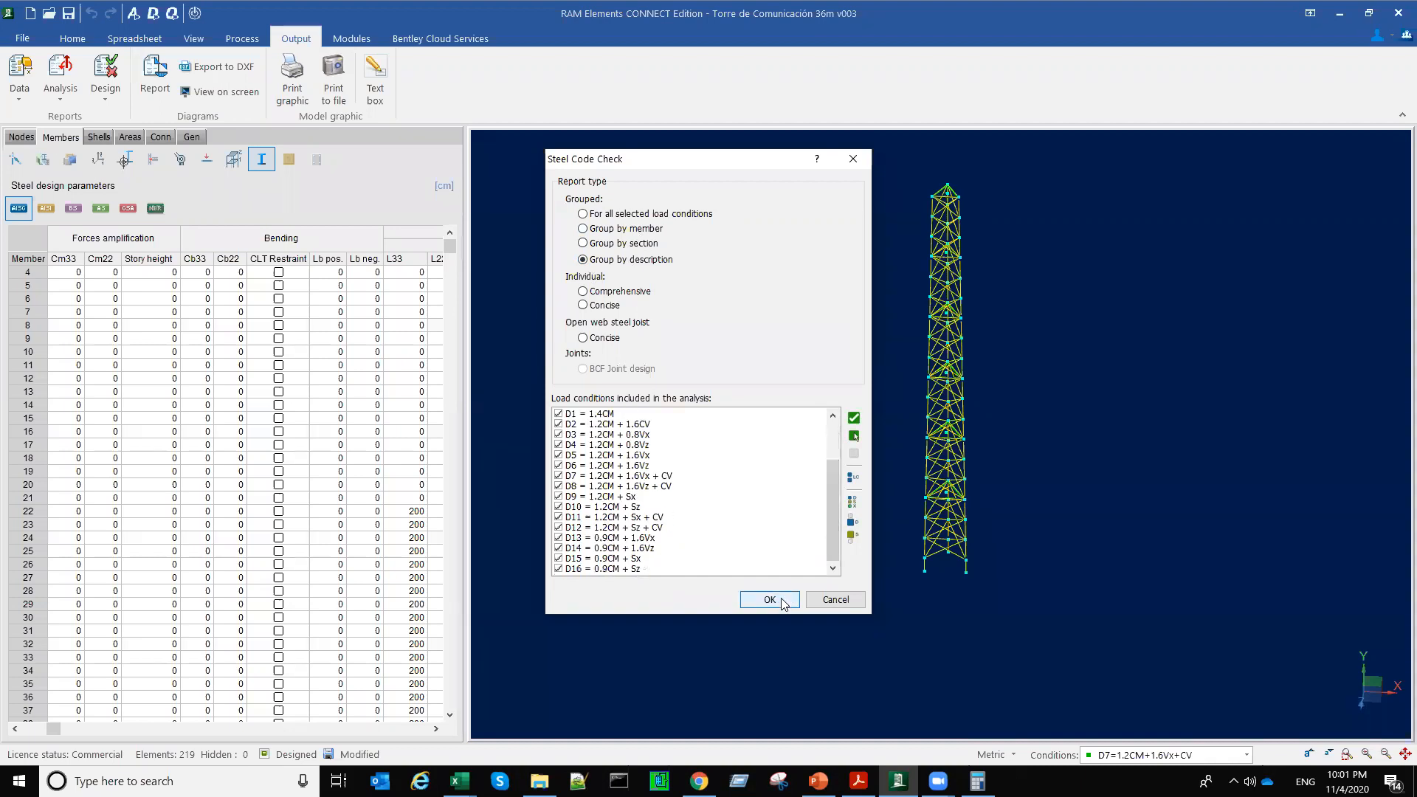
left_click(781, 598)
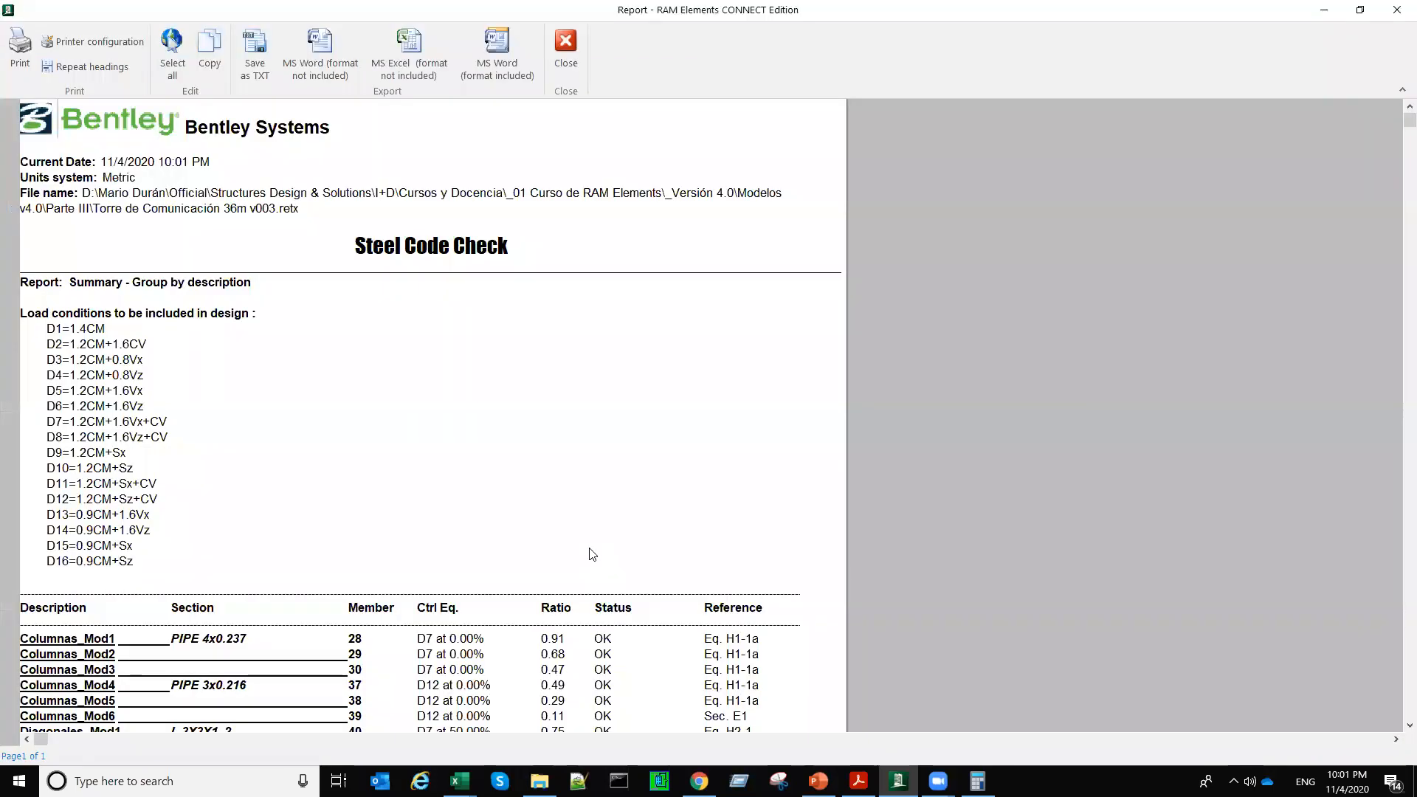
Step: Review the report's load conditions and the summary table by description, highlighting the Columnas_Mod1 row
scroll(92, 340, "down", 7)
left_click(44, 334)
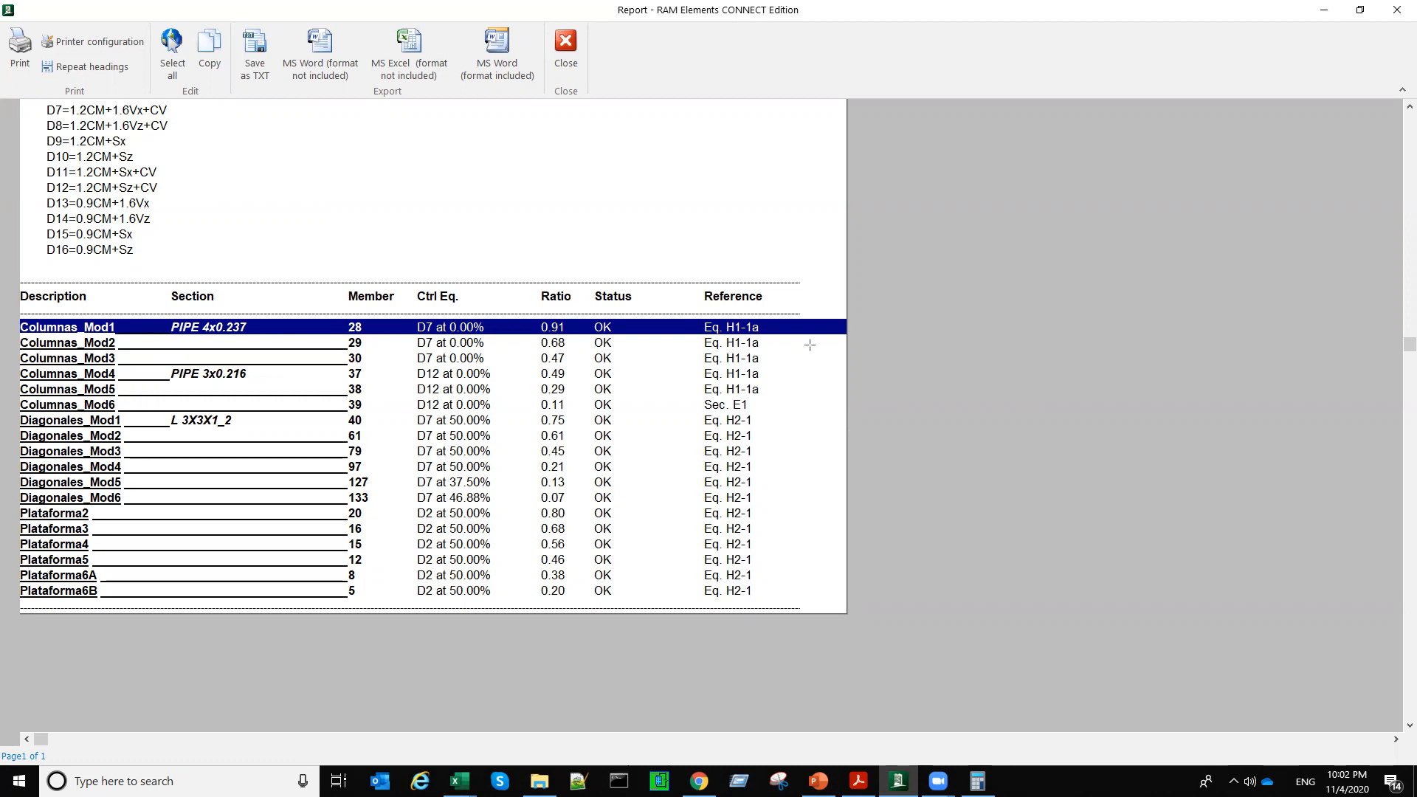
left_click_drag(684, 263, 777, 638)
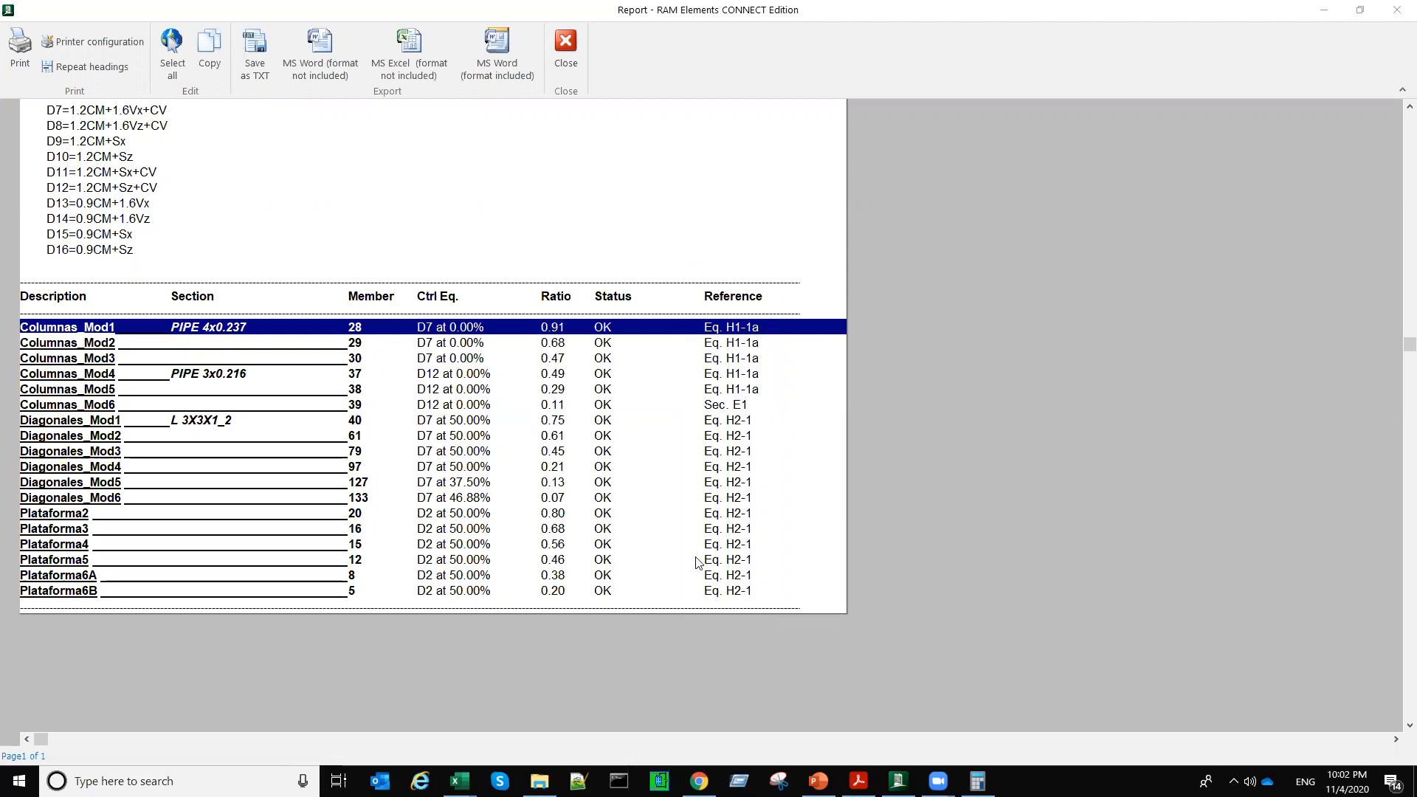
scroll(597, 489, "up", 5)
scroll(598, 490, "up", 2)
scroll(598, 489, "down", 2)
scroll(598, 490, "down", 4)
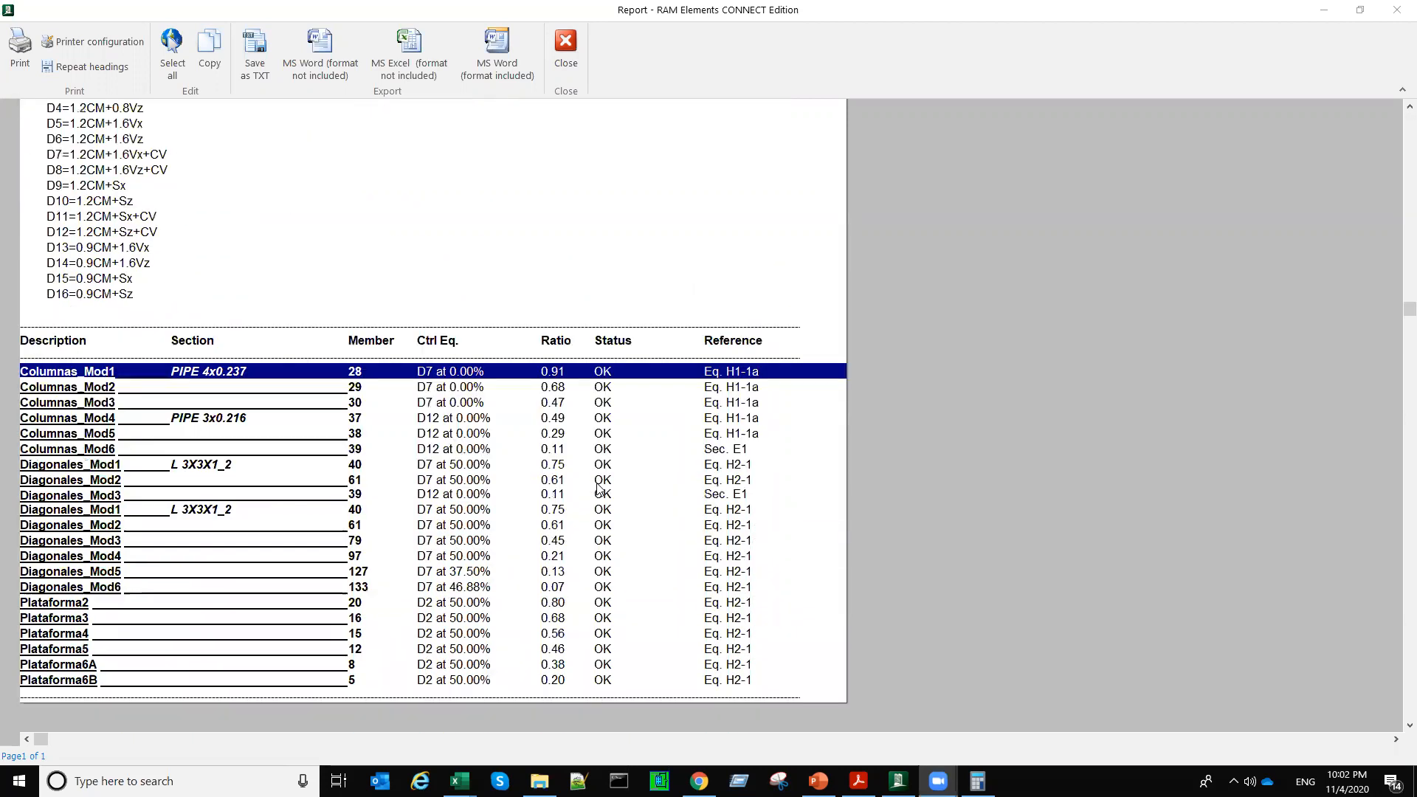
scroll(598, 489, "up", 2)
scroll(290, 268, "up", 4)
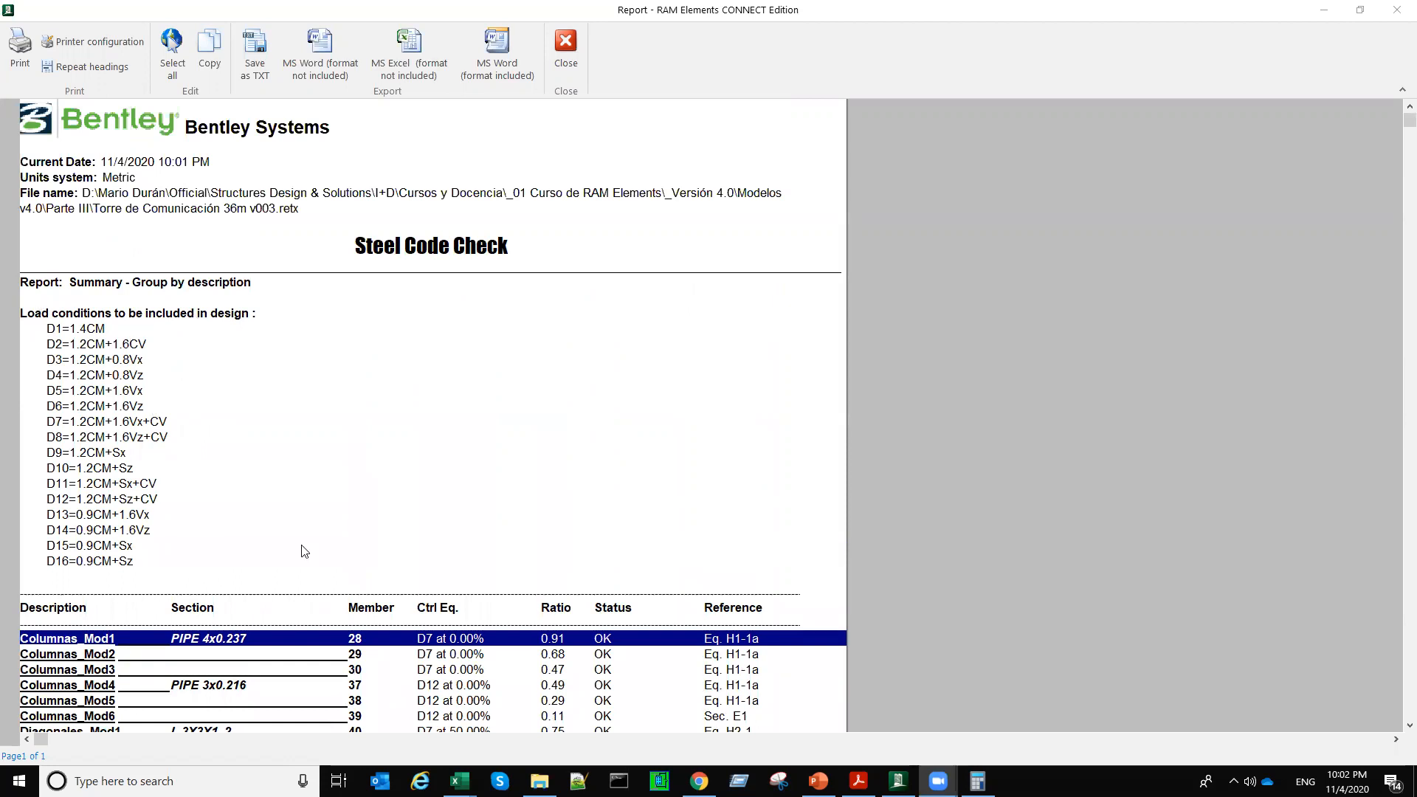
scroll(121, 273, "down", 3)
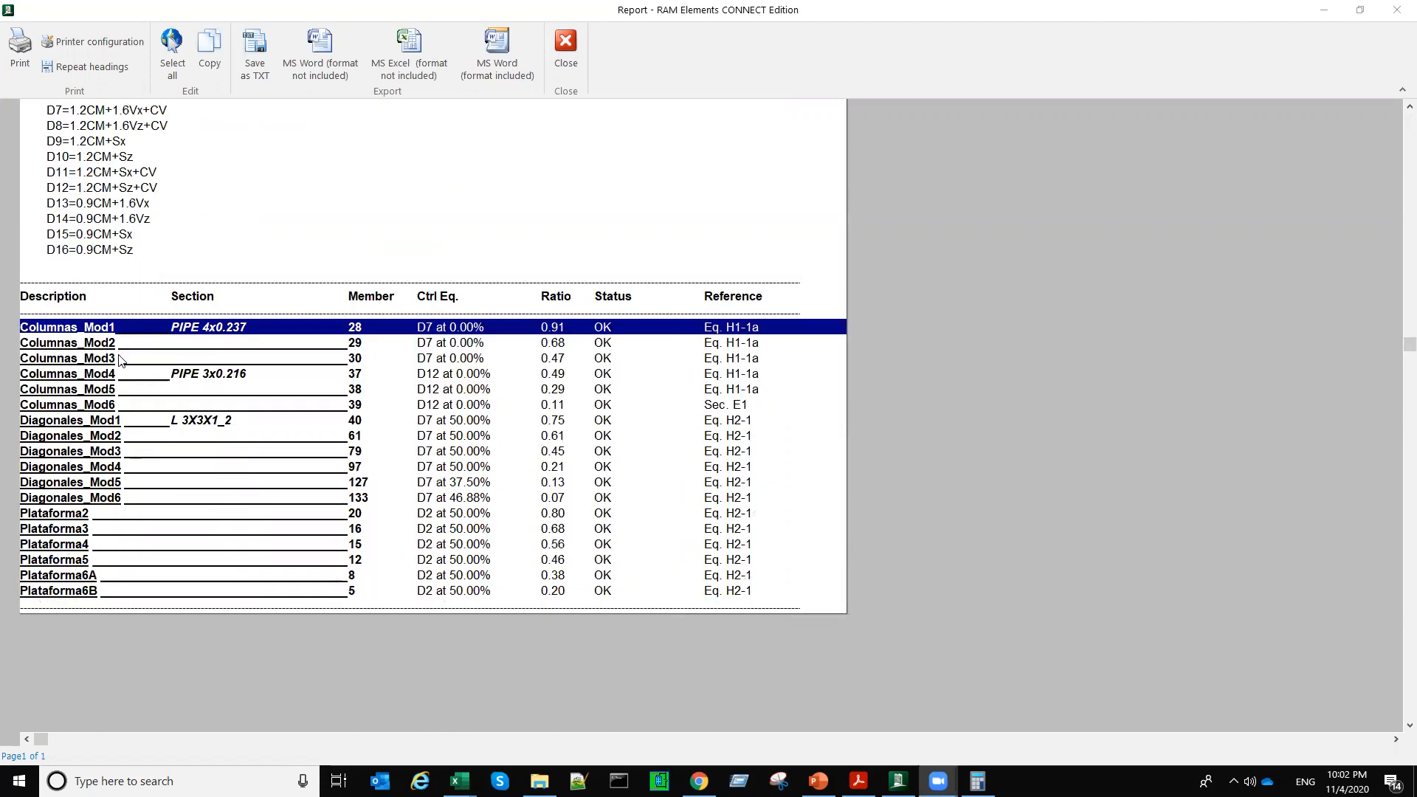
scroll(185, 329, "up", 2)
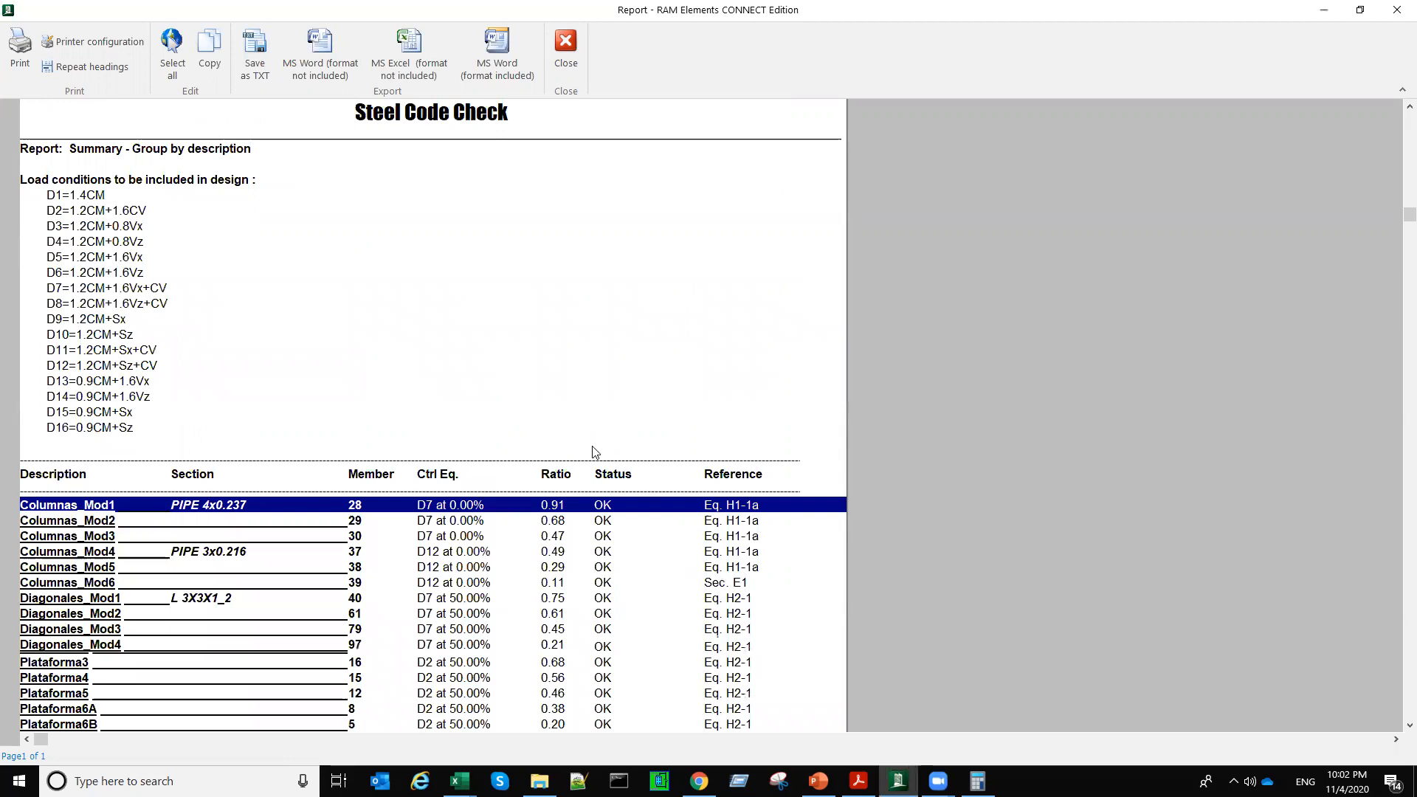
scroll(723, 361, "down", 2)
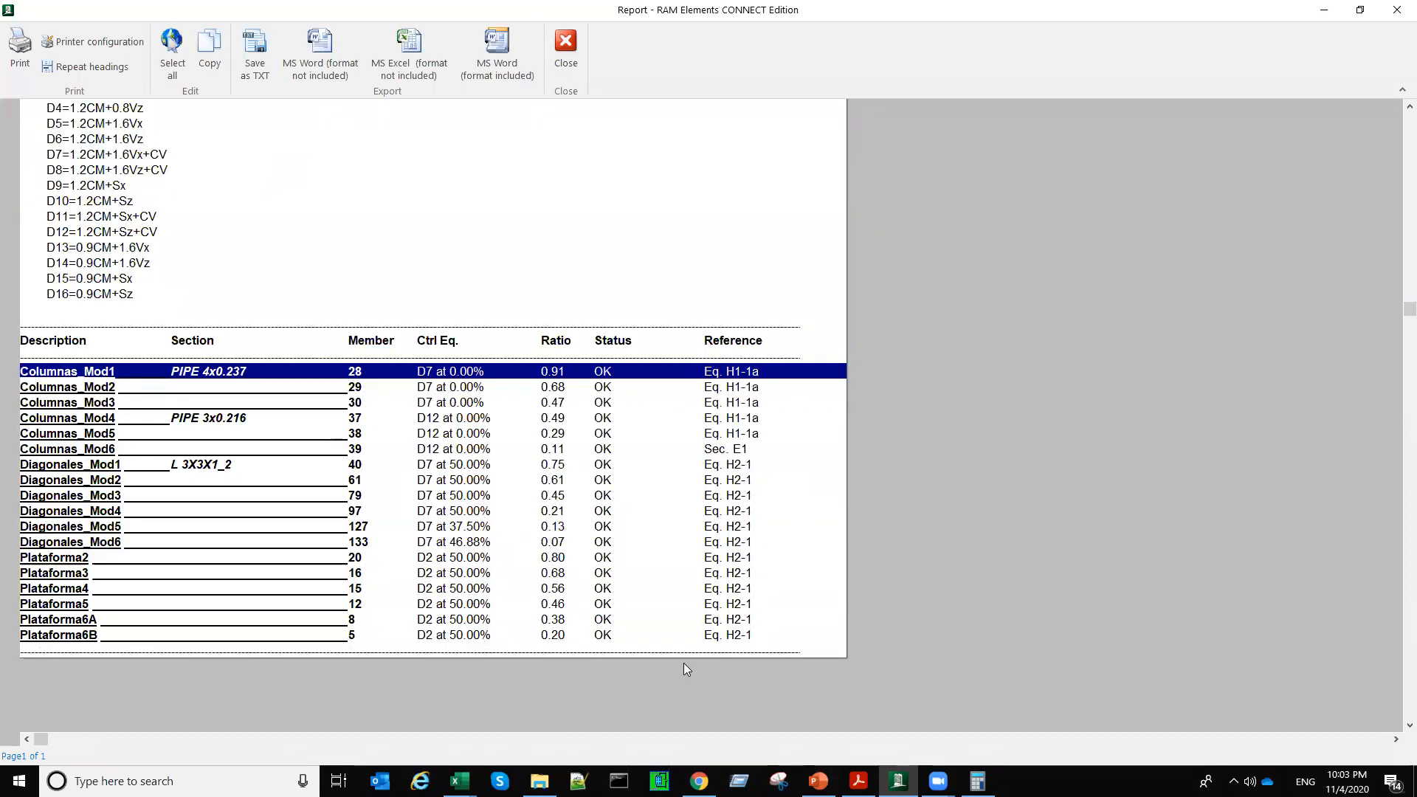
Step: Highlight the Columnas_Mod2, Columnas_Mod3, Columnas_Mod5, Diagonales_Mod5 and Diagonales_Mod6 rows to examine their sections and results
left_click(101, 389)
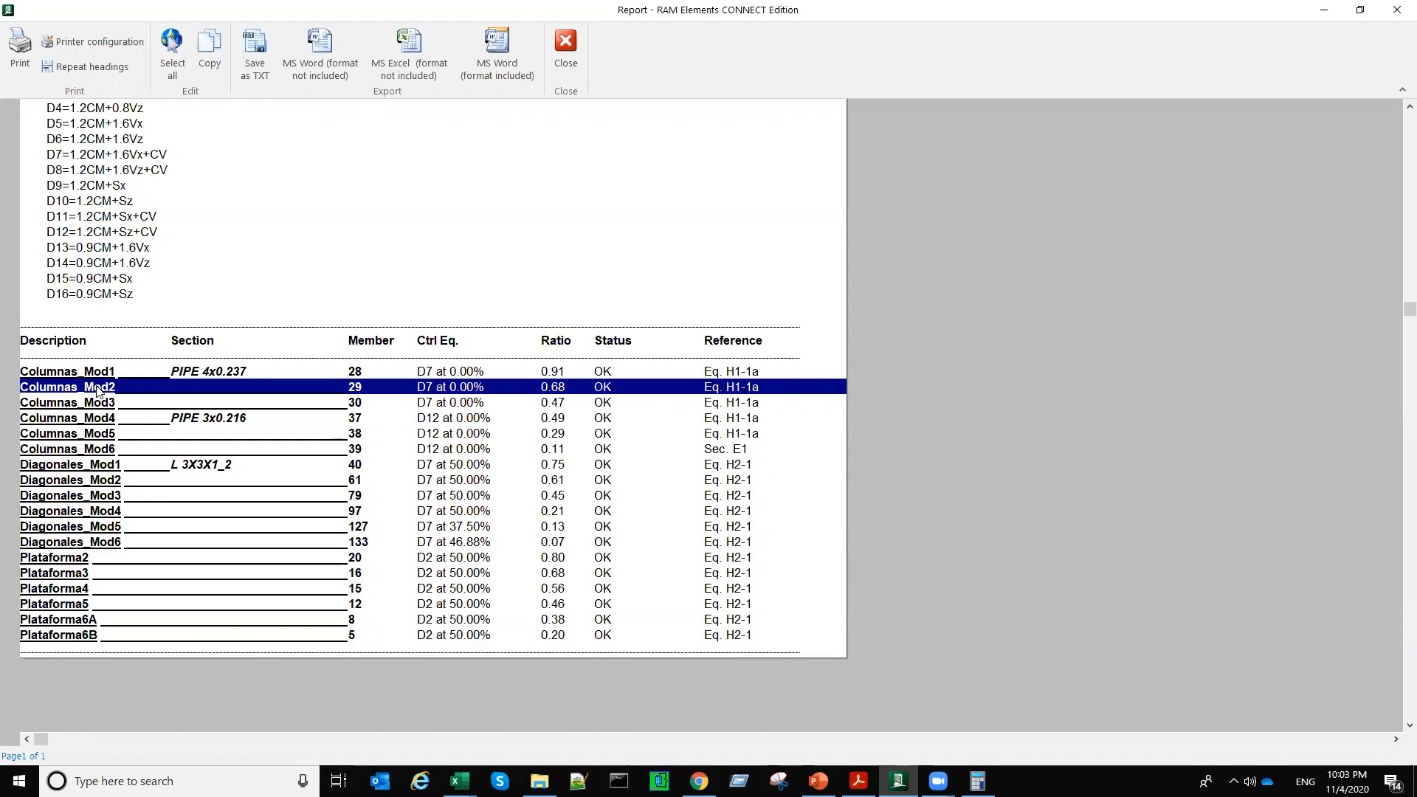
left_click(353, 408)
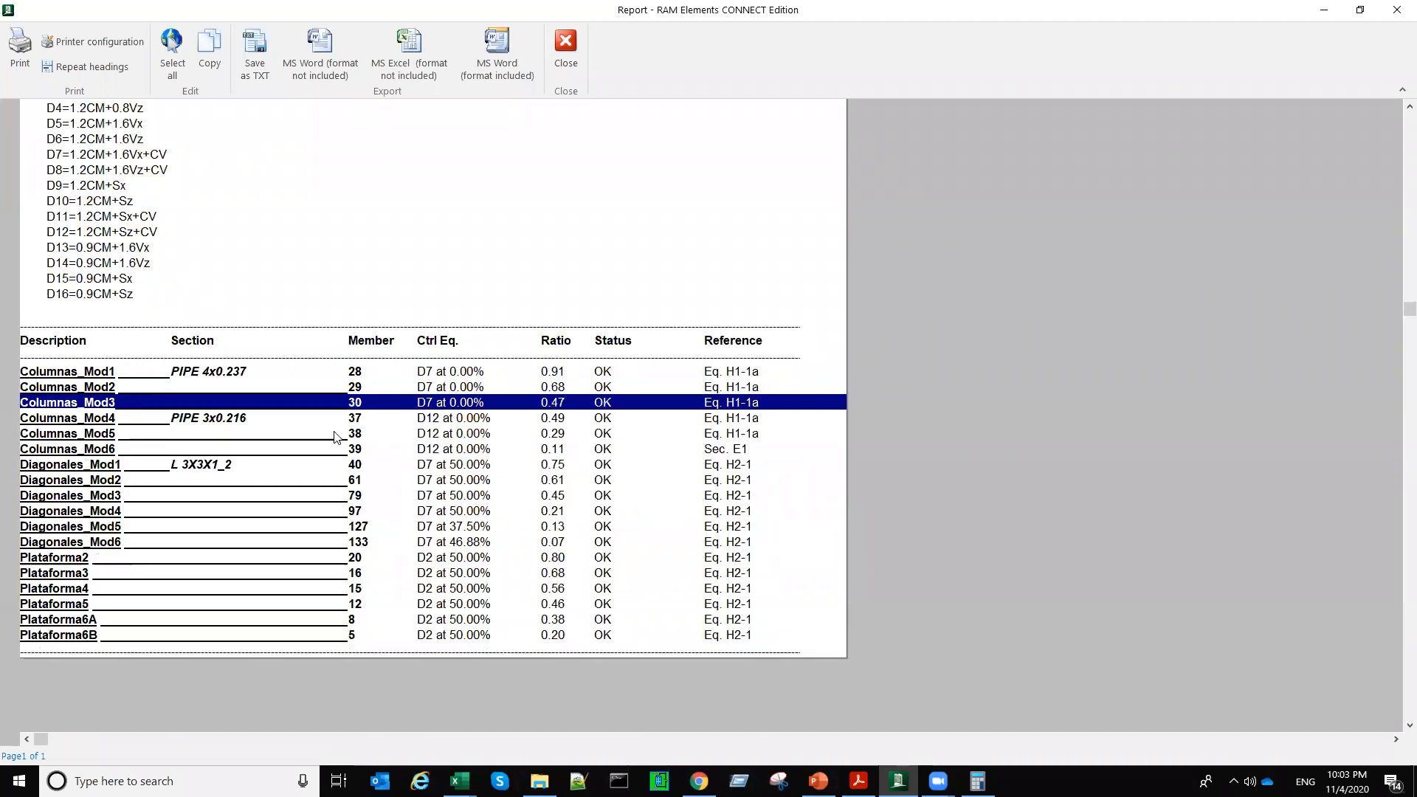
left_click(335, 436)
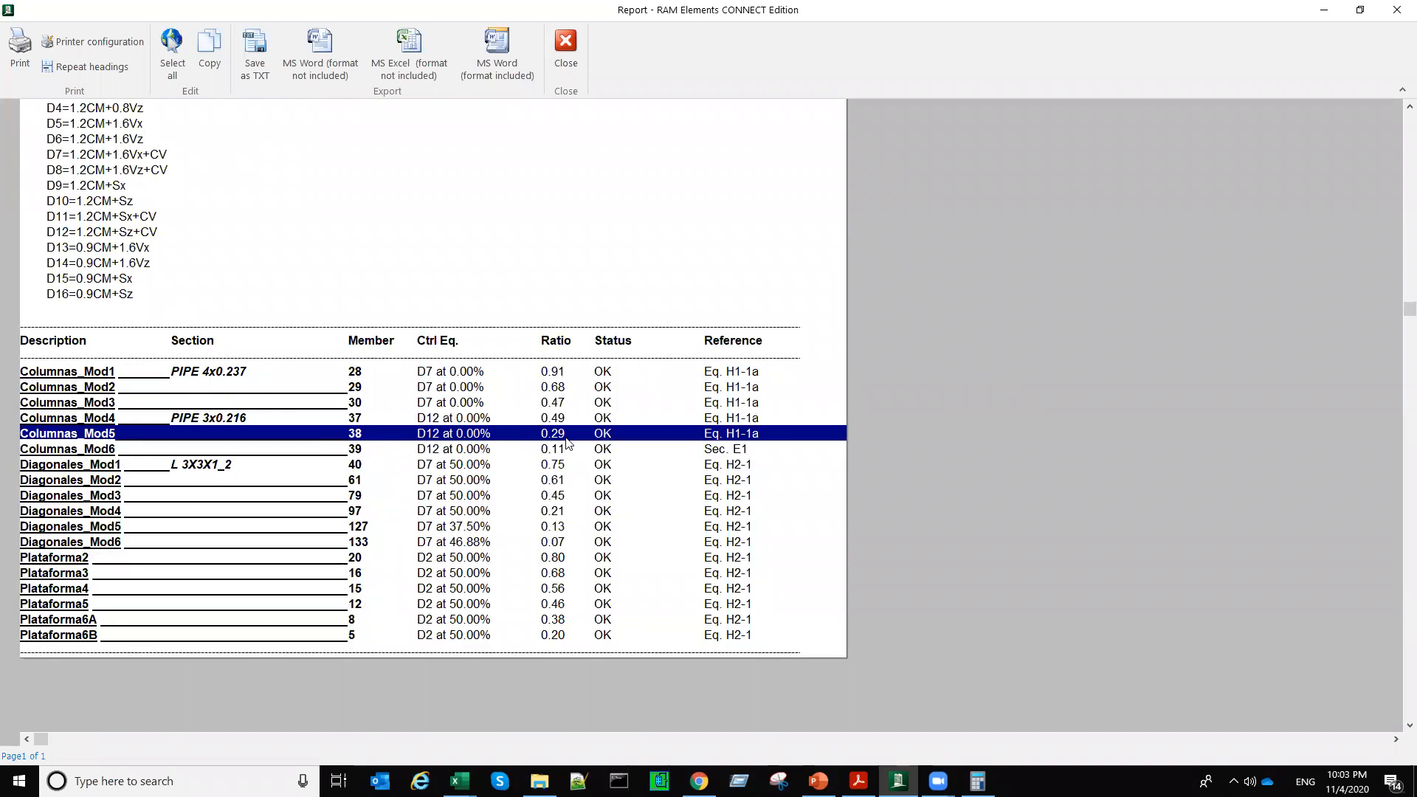
left_click(117, 528)
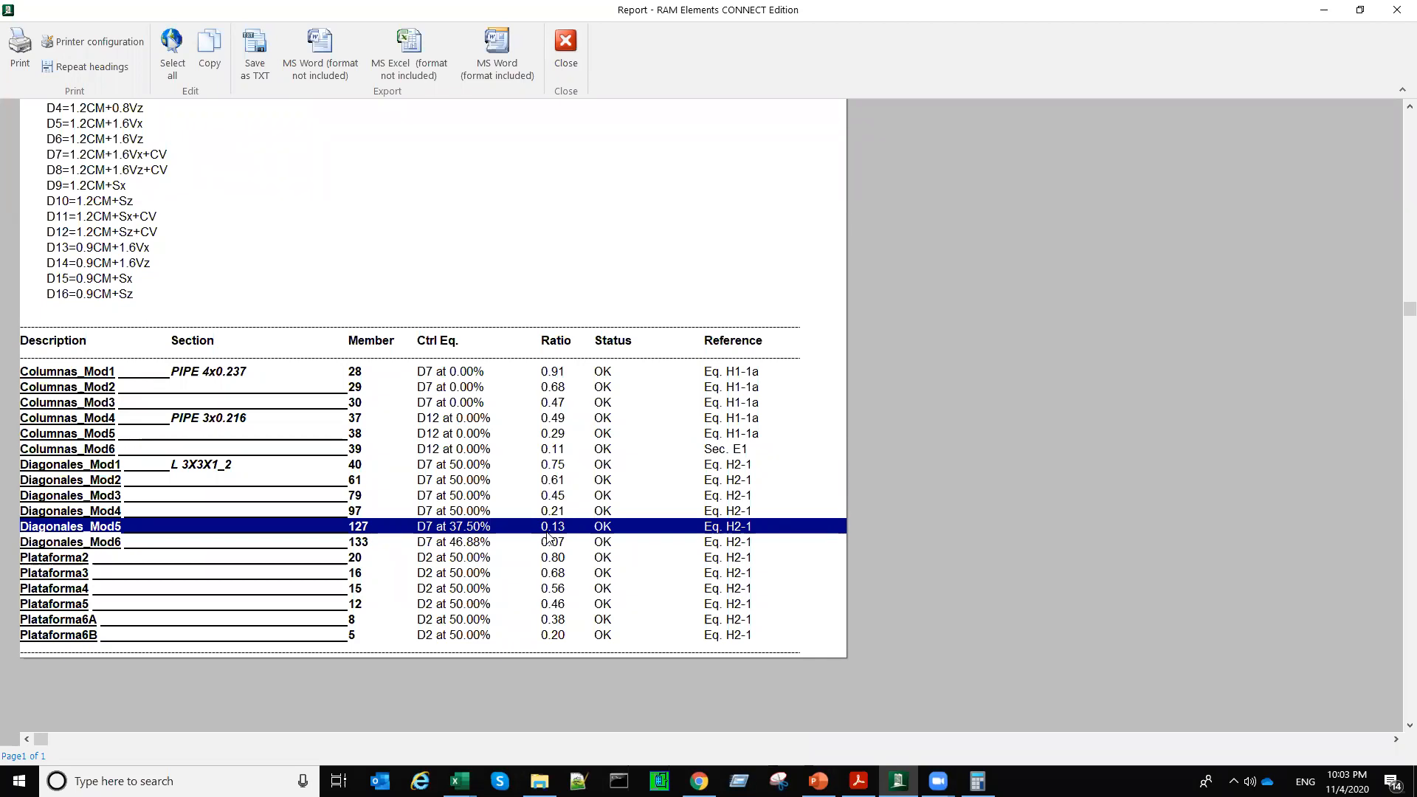
left_click(142, 542)
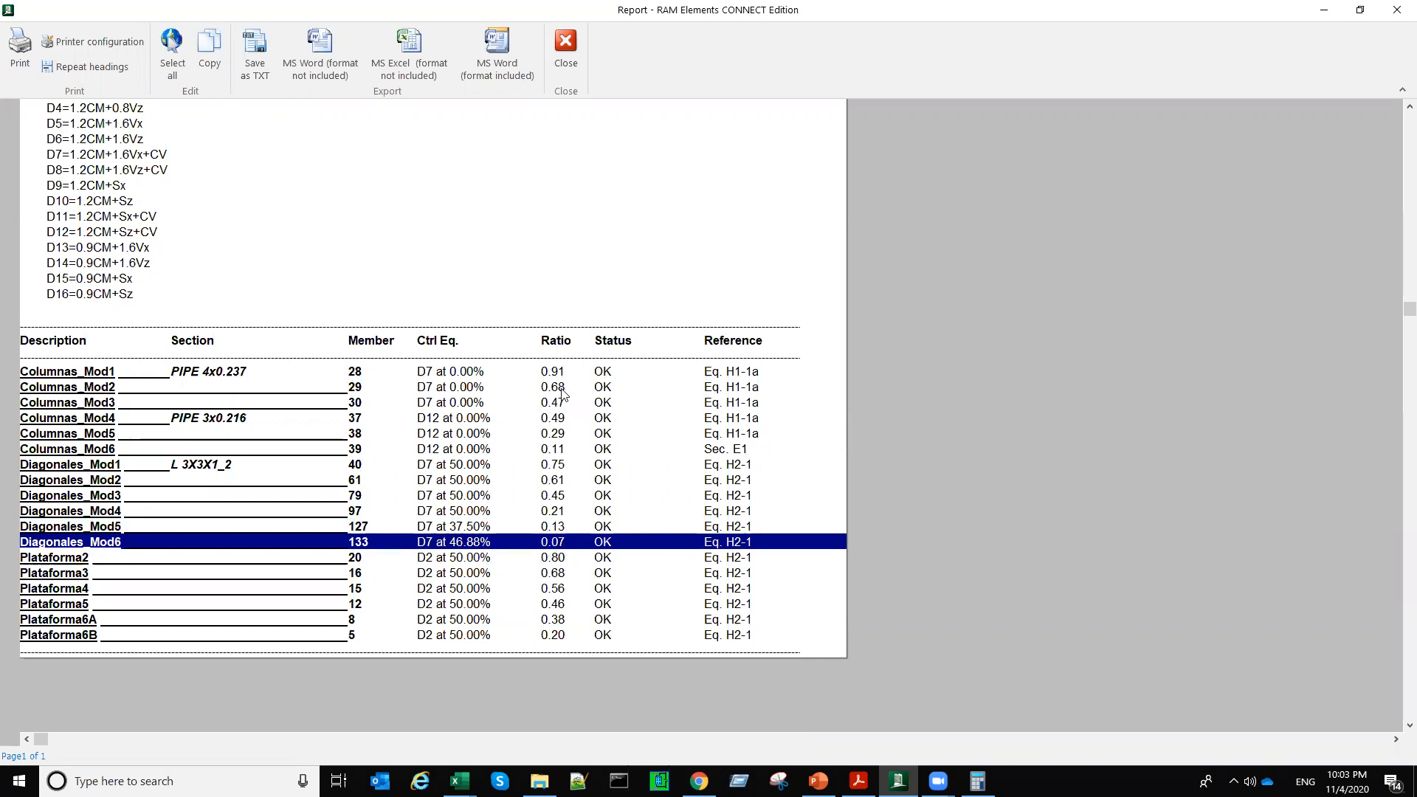
Step: Compare the stress ratios from Columnas_Mod1 to Plataforma6B, paying particular attention to Diagonales_Mod4 and Diagonales_Mod5
left_click_drag(558, 376, 564, 636)
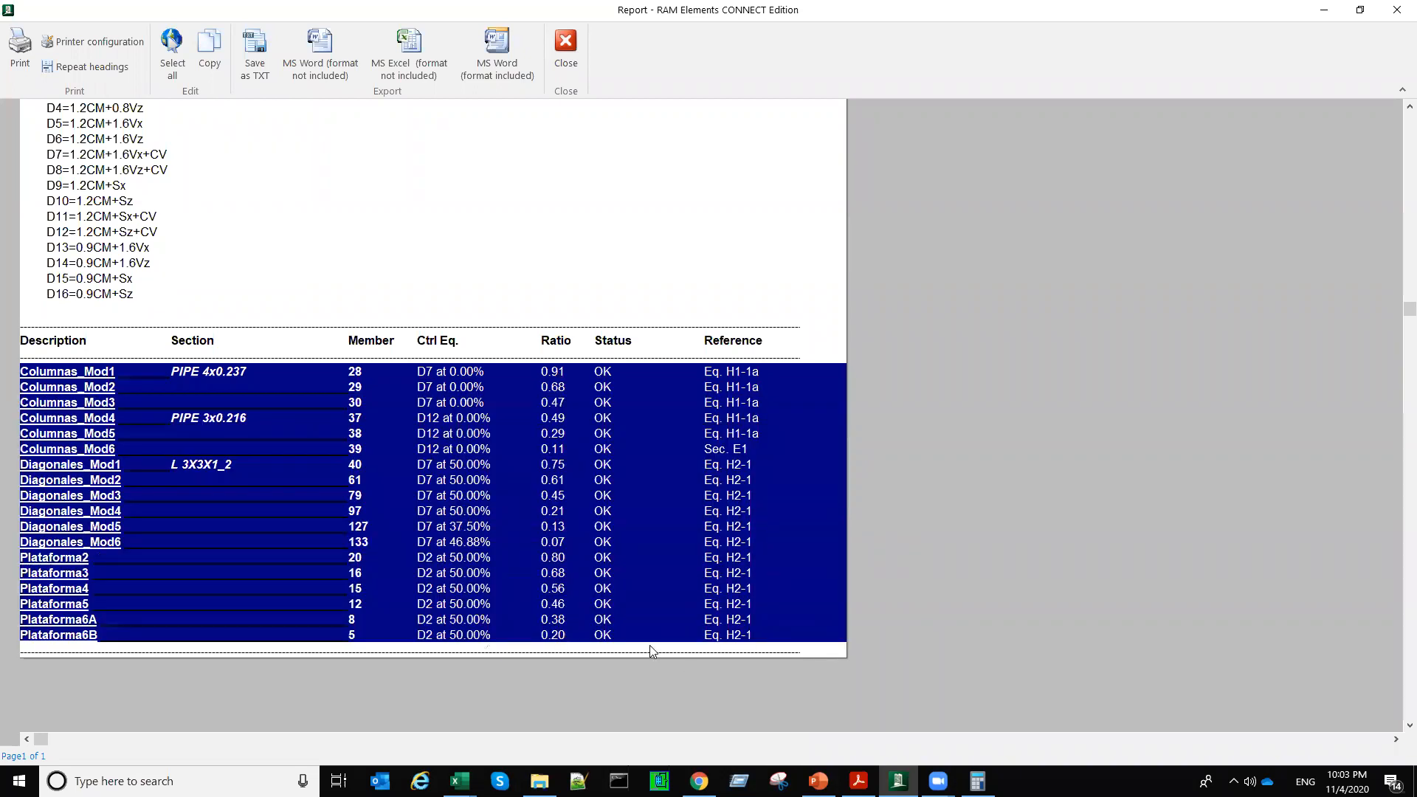
left_click(556, 512)
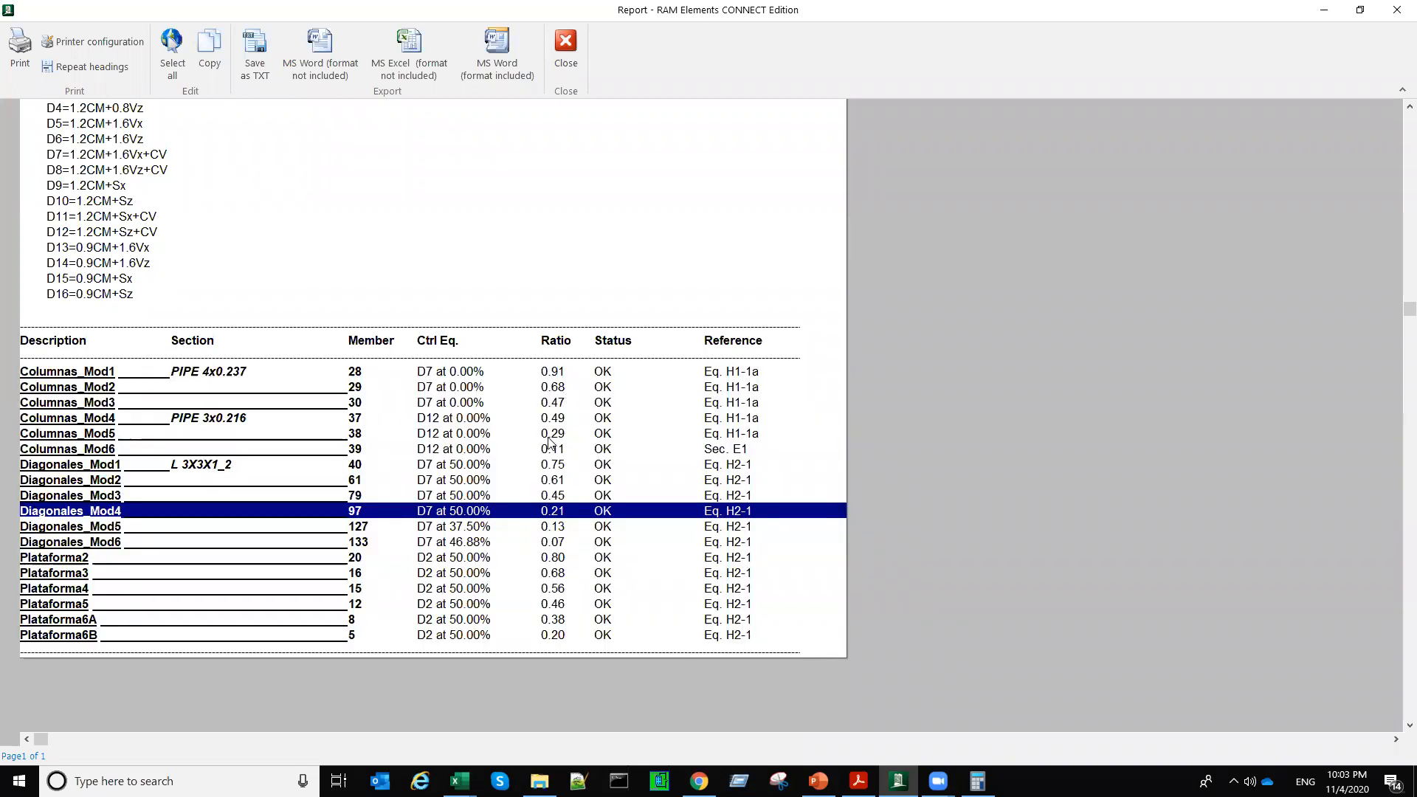
left_click(555, 525)
left_click(553, 512)
left_click(551, 527)
left_click(551, 512)
left_click(552, 526)
left_click(557, 506)
left_click(558, 482)
left_click_drag(564, 375, 566, 639)
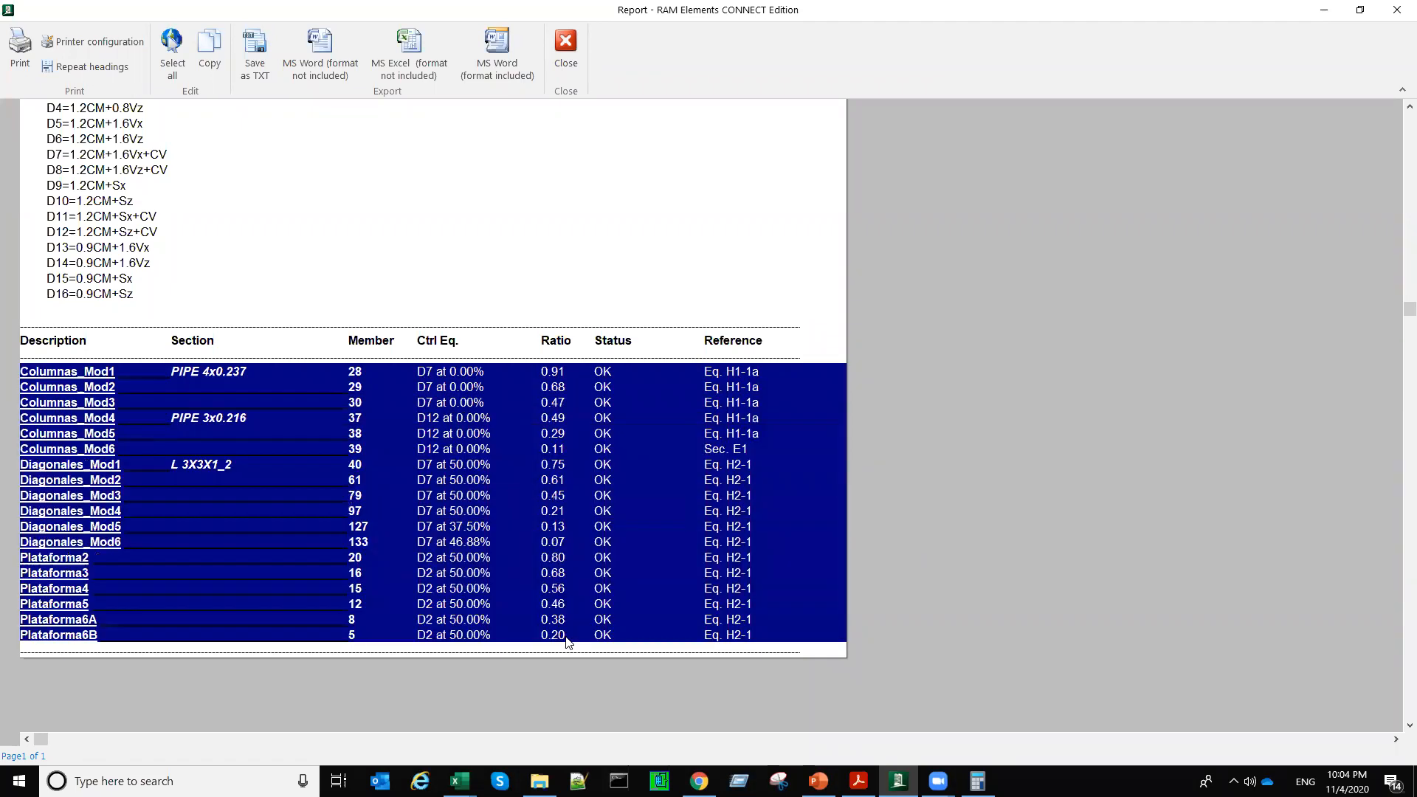
Step: Examine the controlling load combinations of the diagonal and column rows, and close the report
left_click(478, 542)
left_click(481, 497)
left_click(487, 451)
left_click(495, 437)
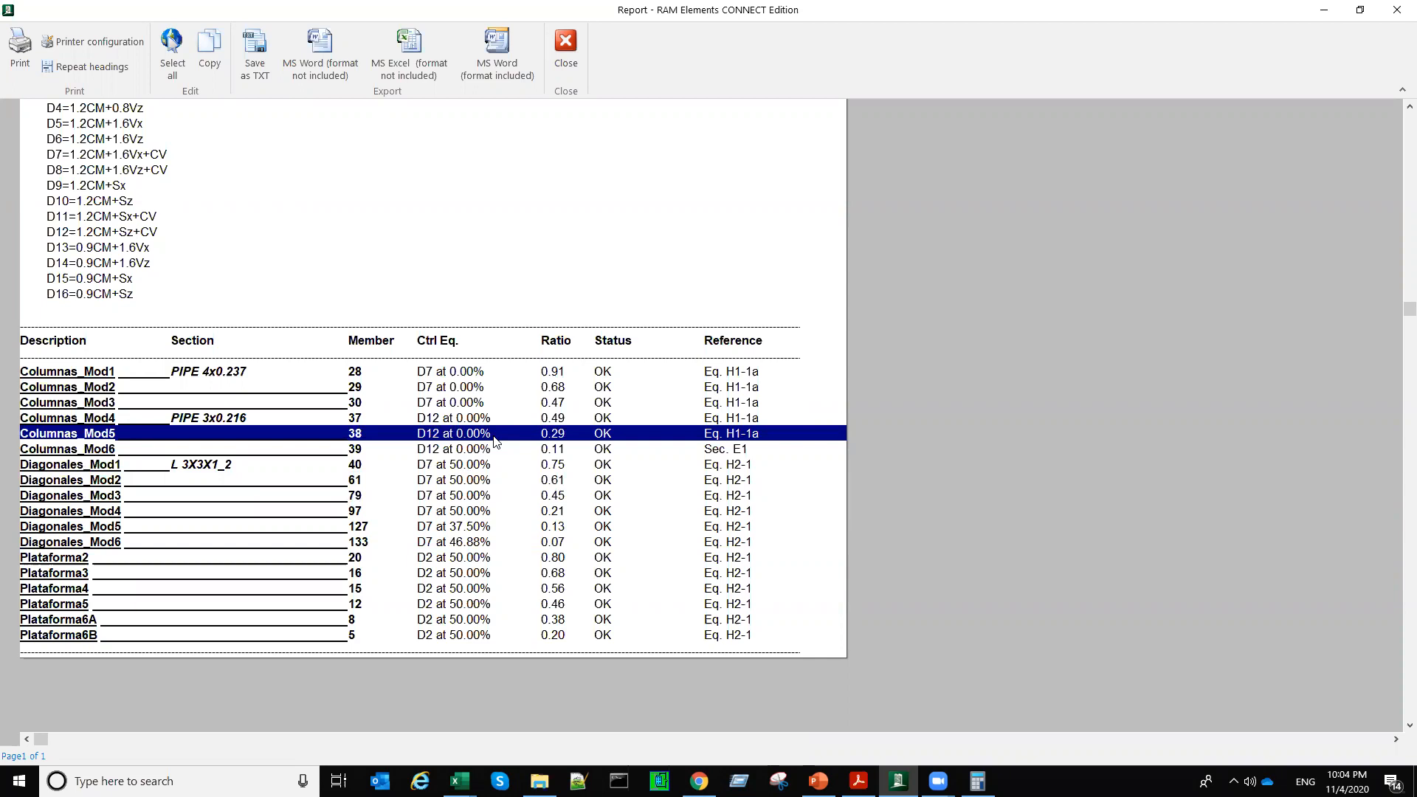
left_click(566, 44)
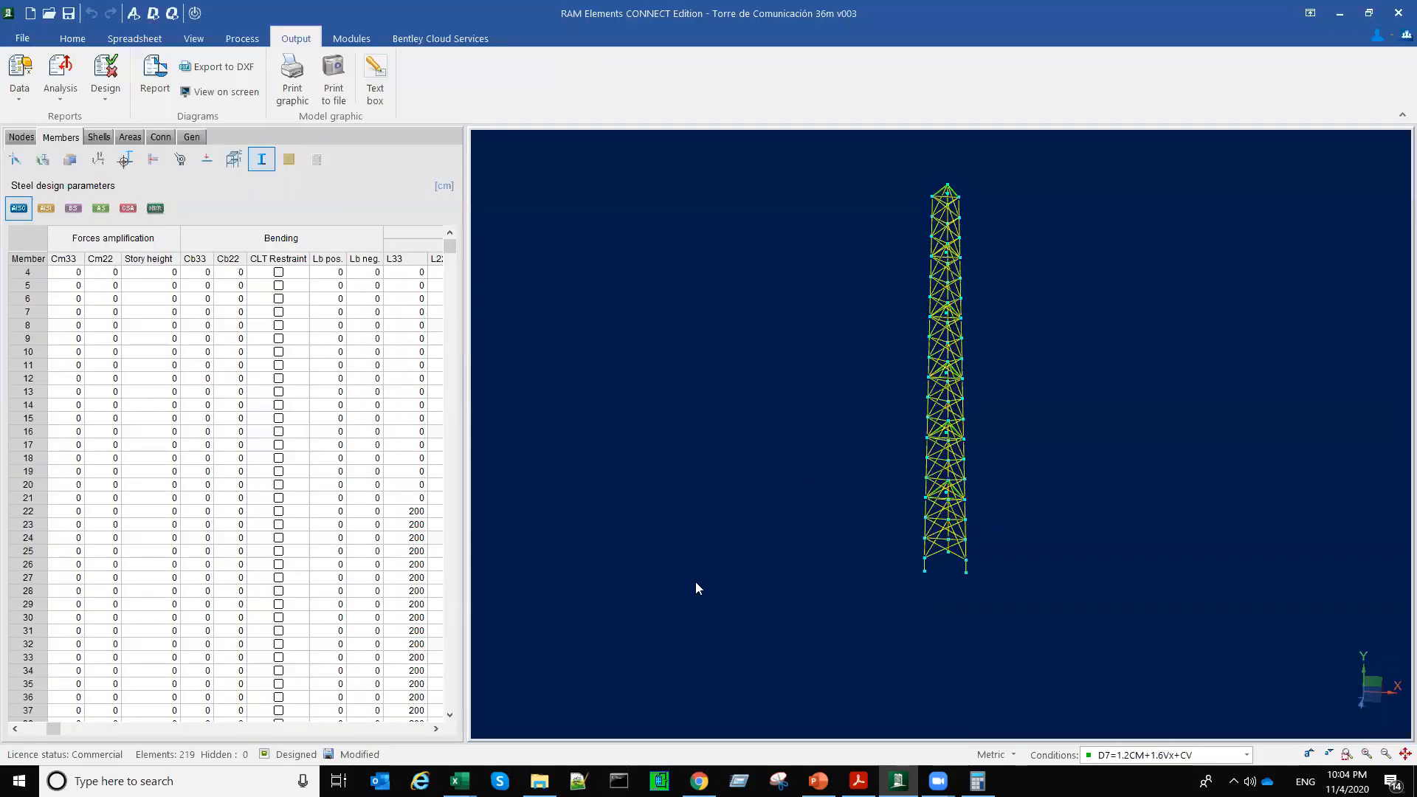
Step: Display the design status of all members on the tower model
middle_click_drag(791, 522, 742, 595)
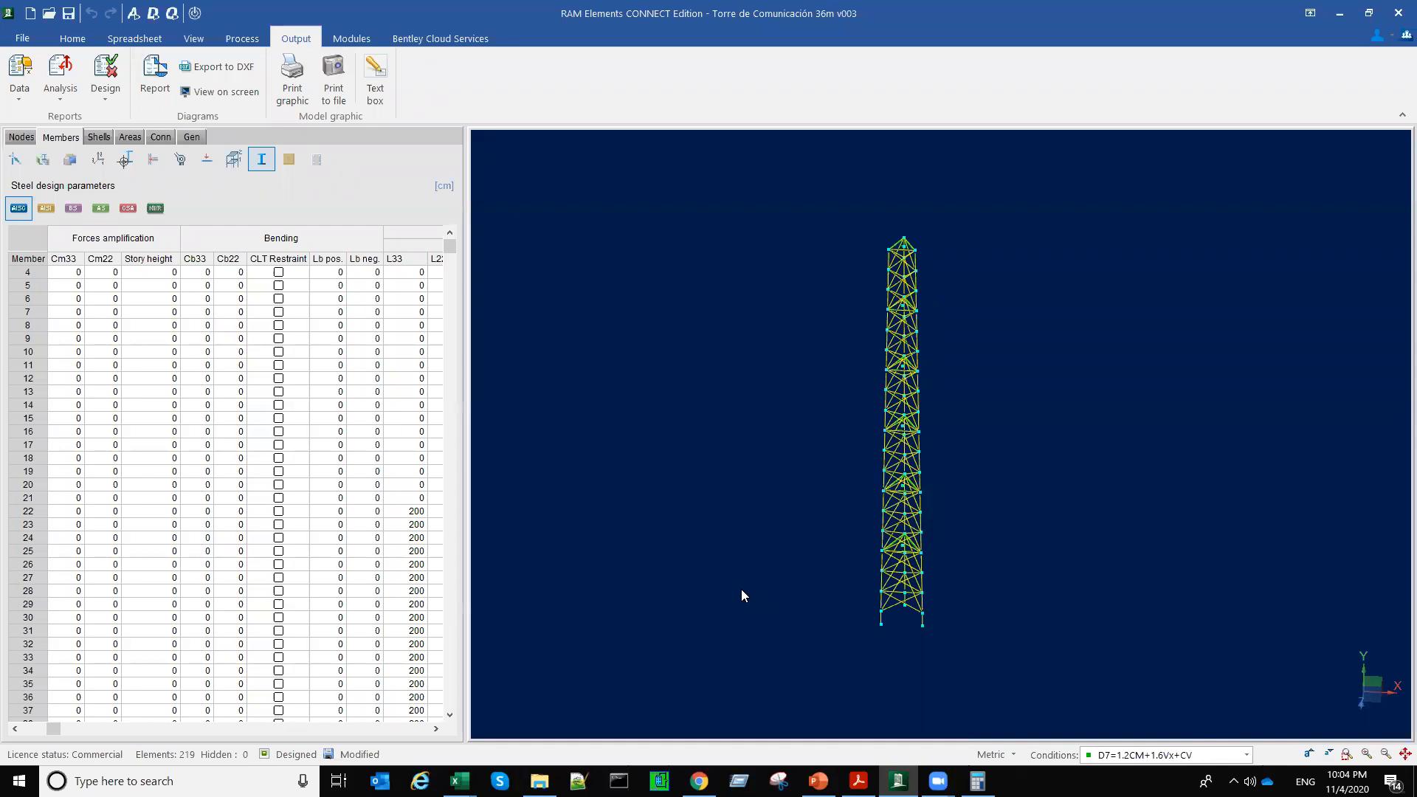
left_click(194, 38)
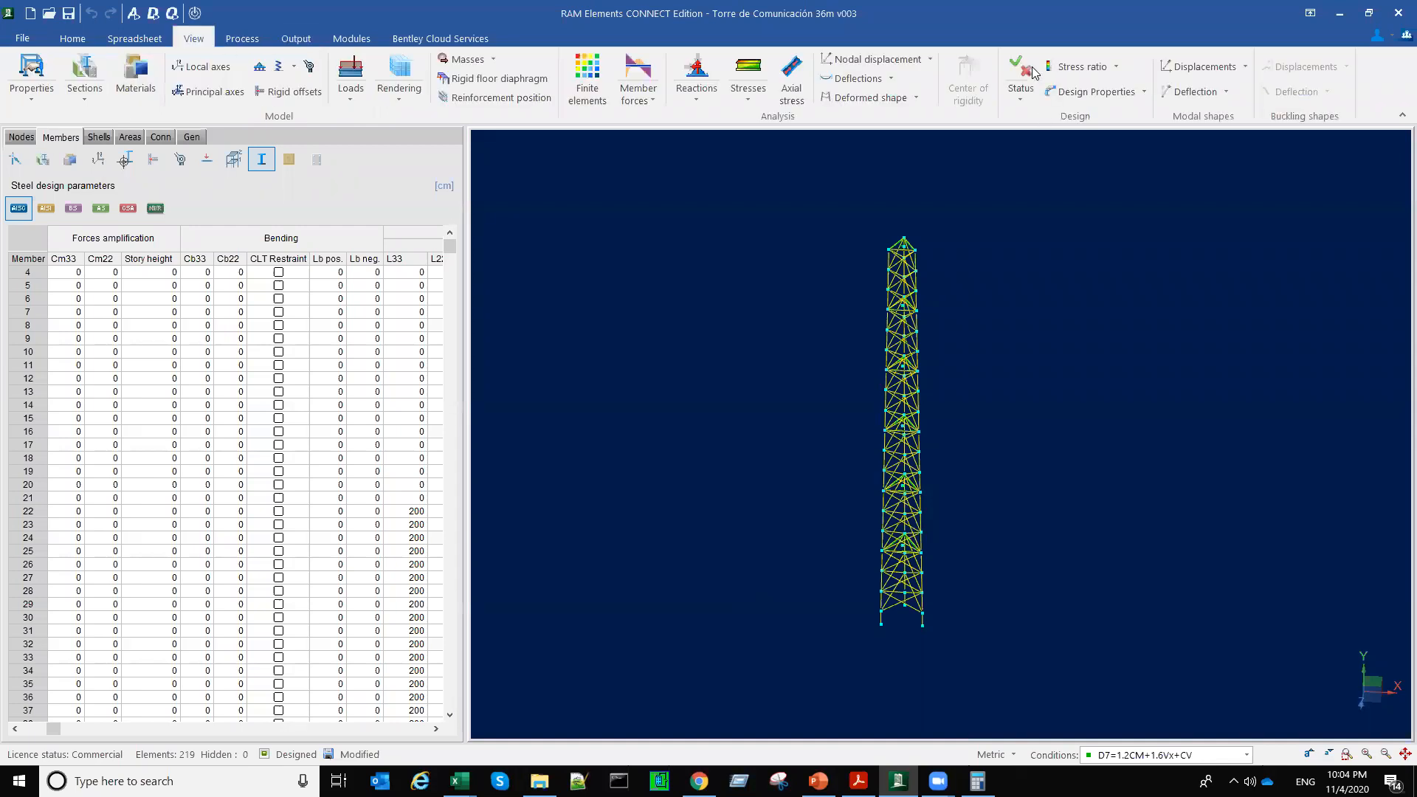
left_click(1021, 73)
middle_click_drag(1085, 477, 1096, 479)
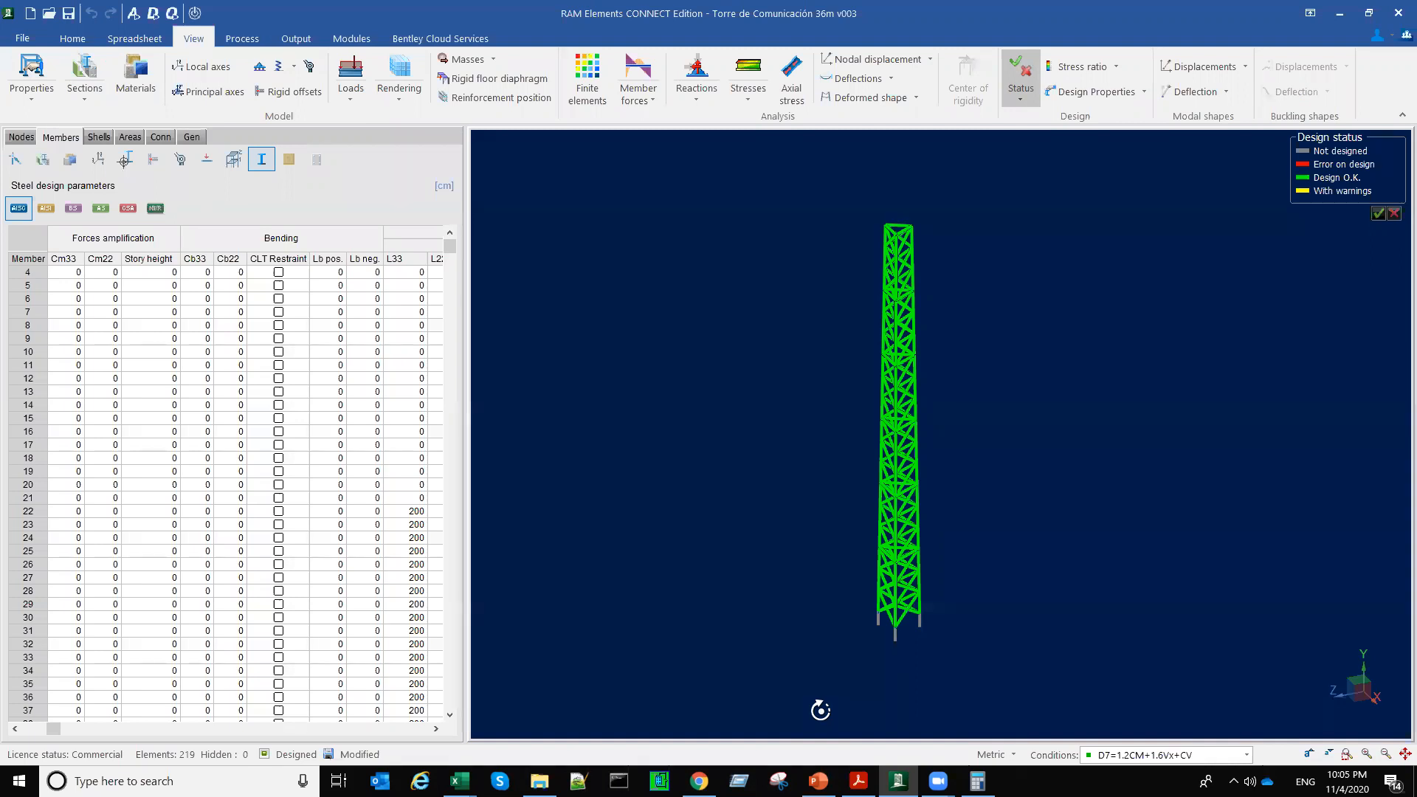
Step: Check the response spectrum data in the general spreadsheets, and return to the members' steel design parameters
left_click(193, 136)
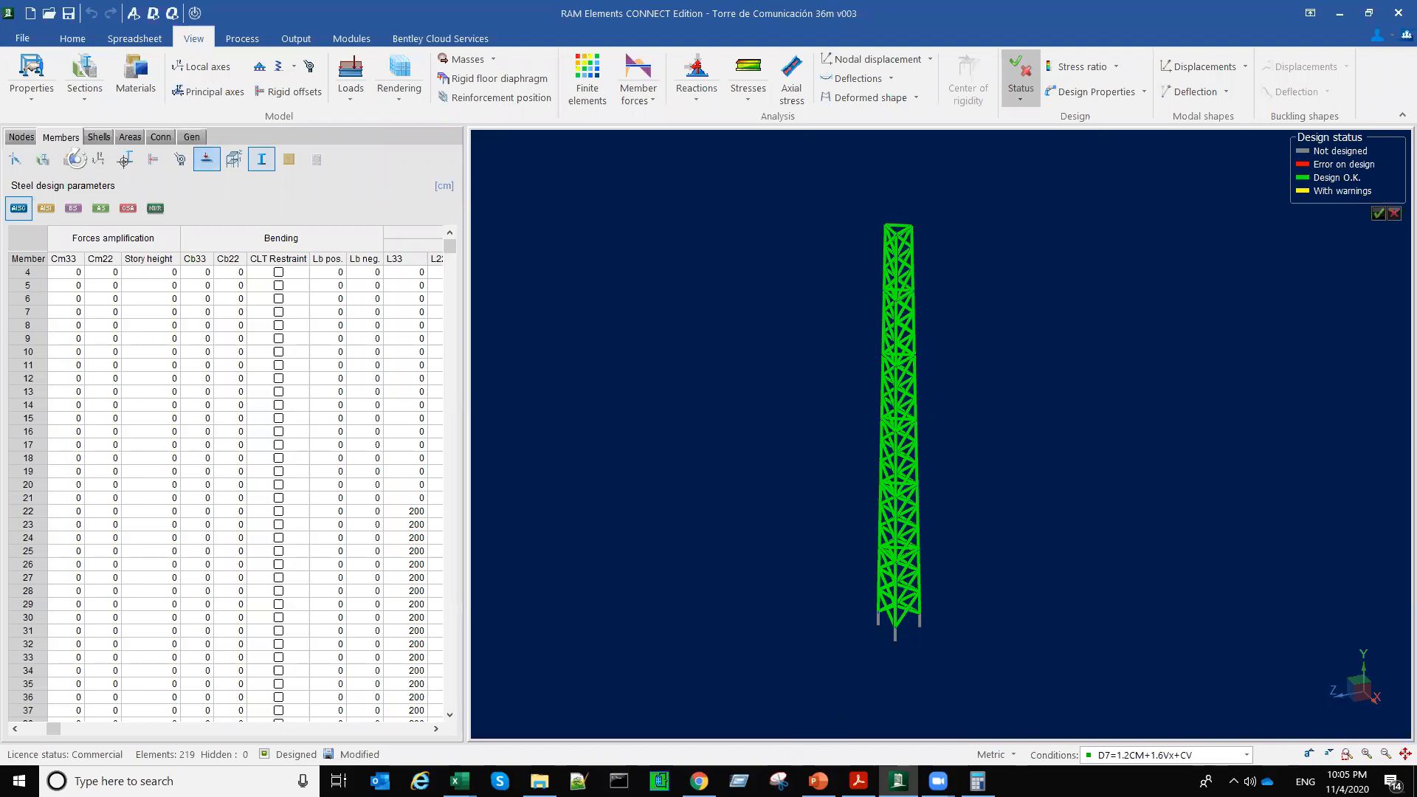
left_click(71, 159)
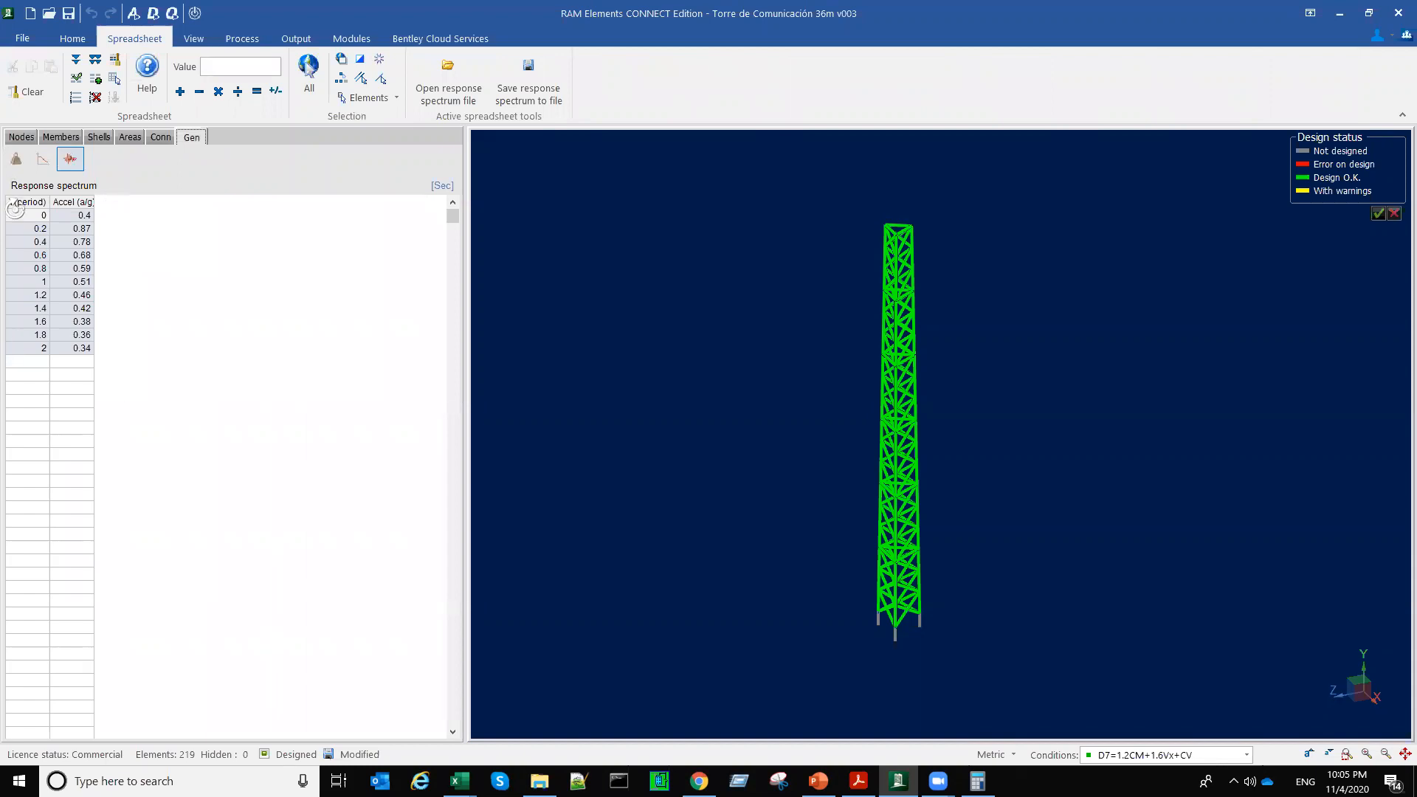
left_click(41, 159)
left_click(72, 159)
left_click(65, 136)
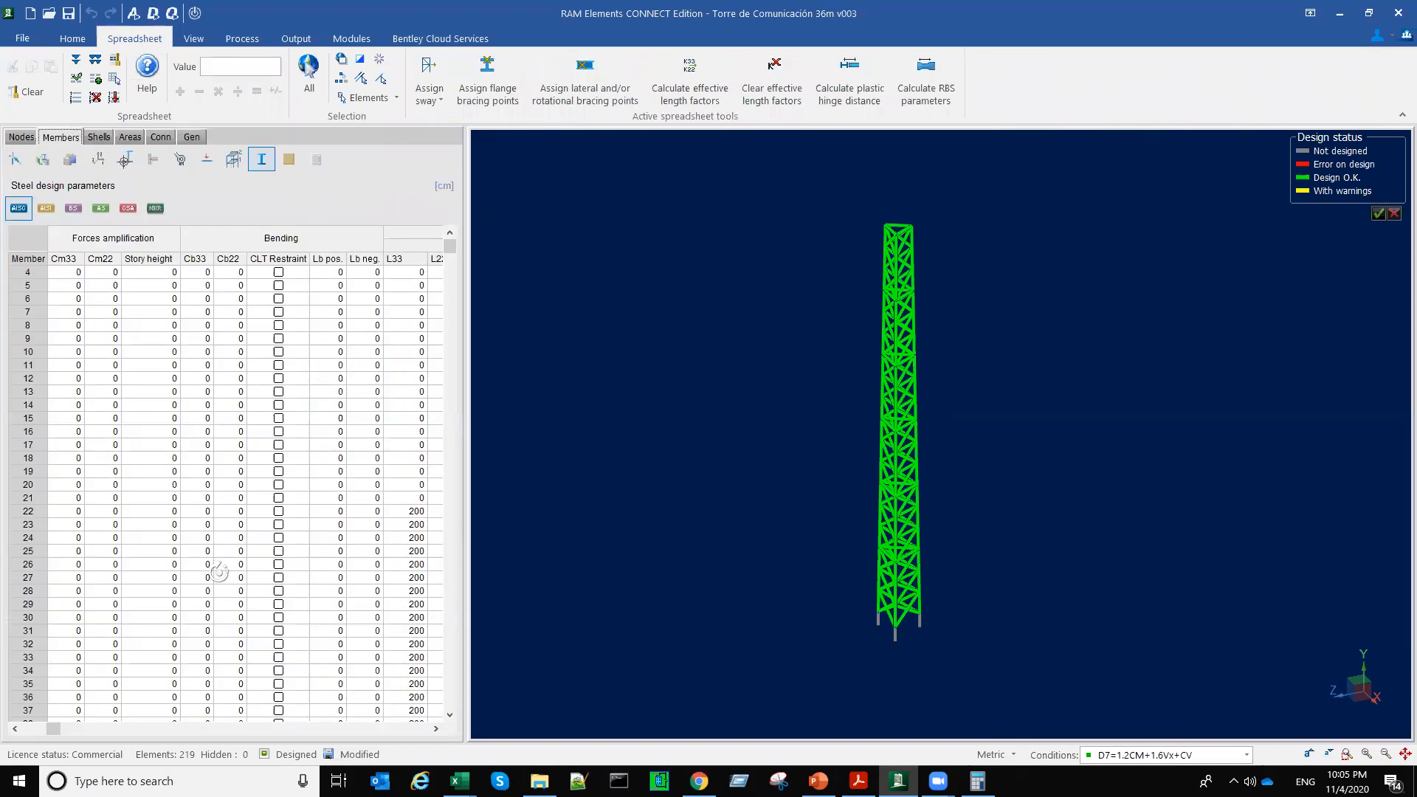
Step: Examine the steel design parameters of the members, from frame type and bending through compression and torsion
mouse_move(52, 728)
left_mouse_down()
mouse_move(31, 728)
mouse_move(386, 761)
mouse_move(52, 730)
left_mouse_up()
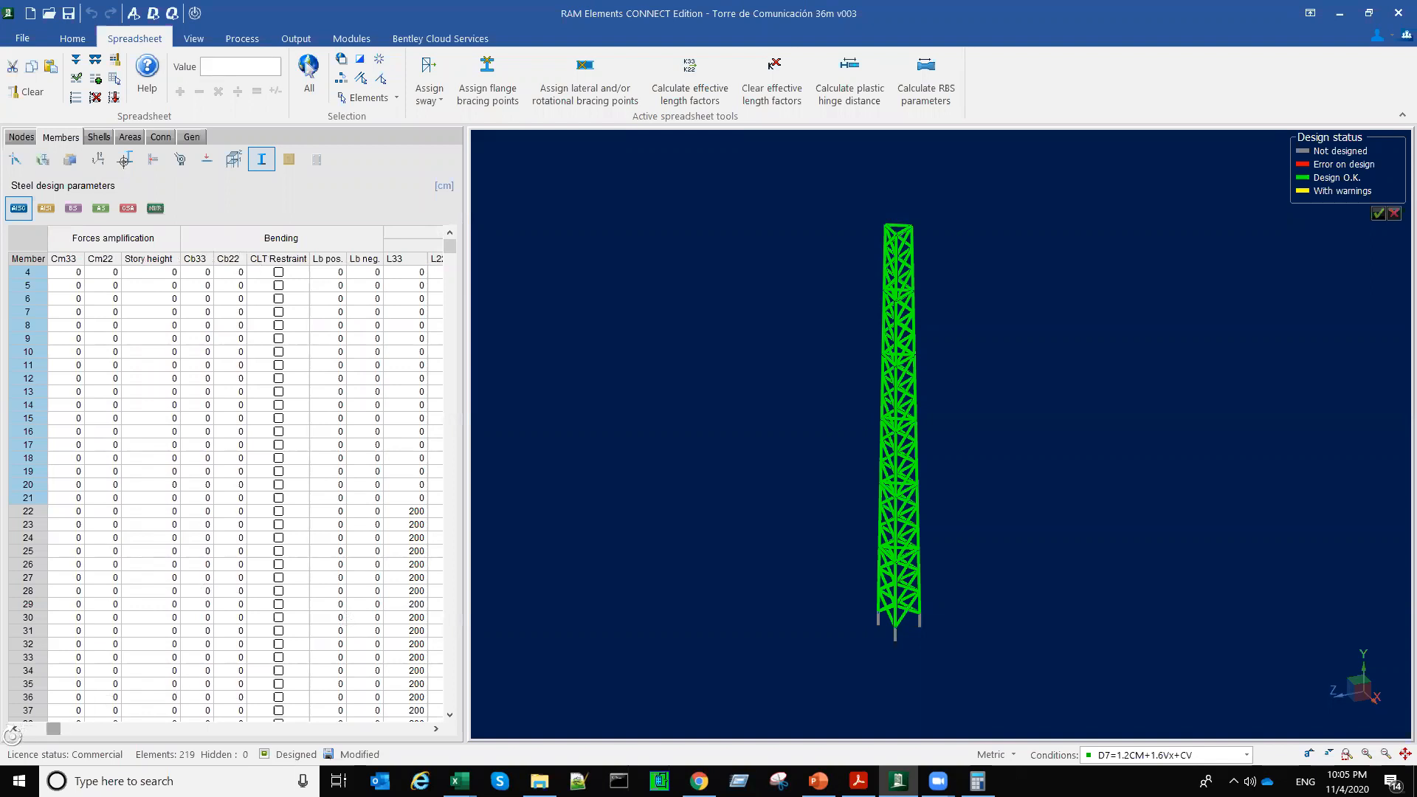
left_click(27, 729)
left_click_drag(26, 729, 214, 731)
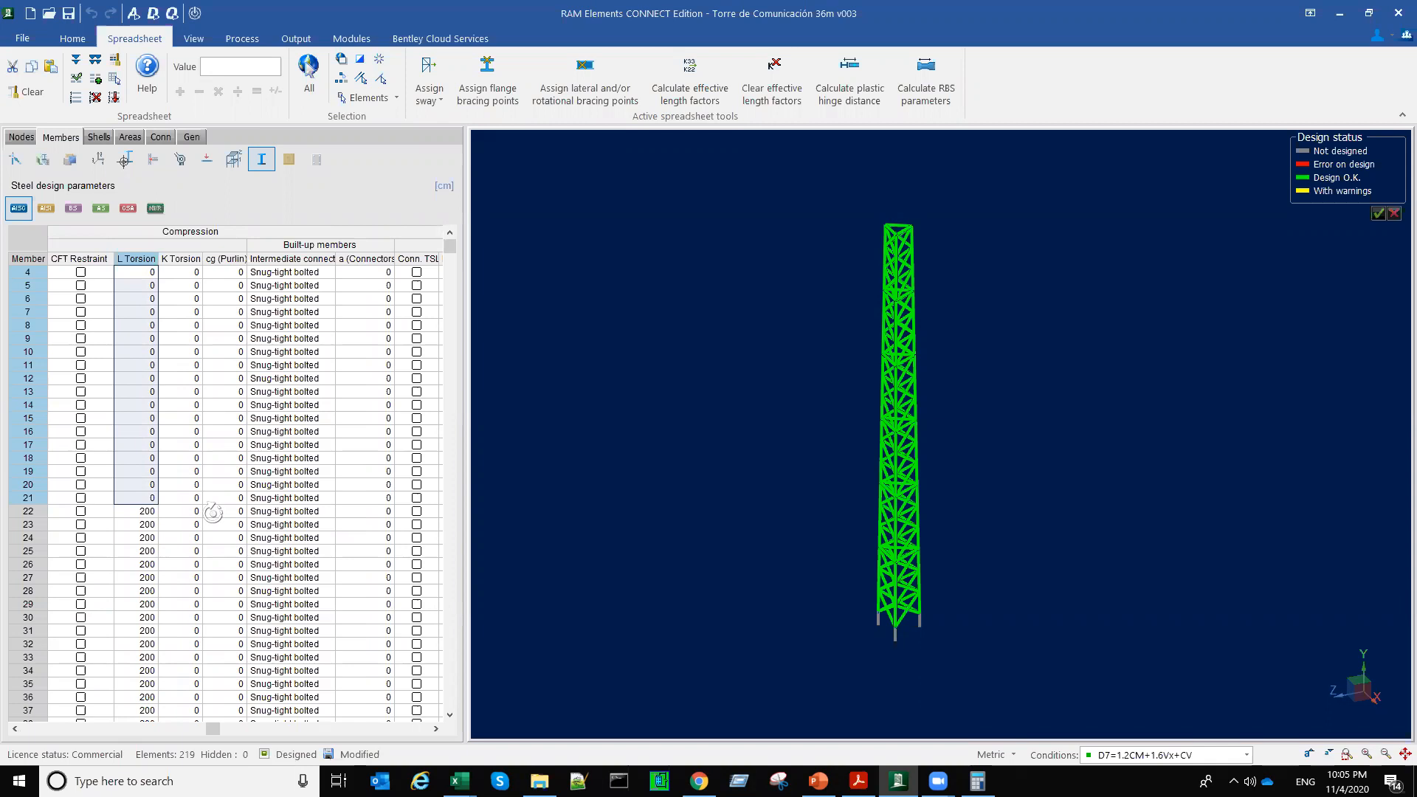
left_click_drag(211, 729, 38, 698)
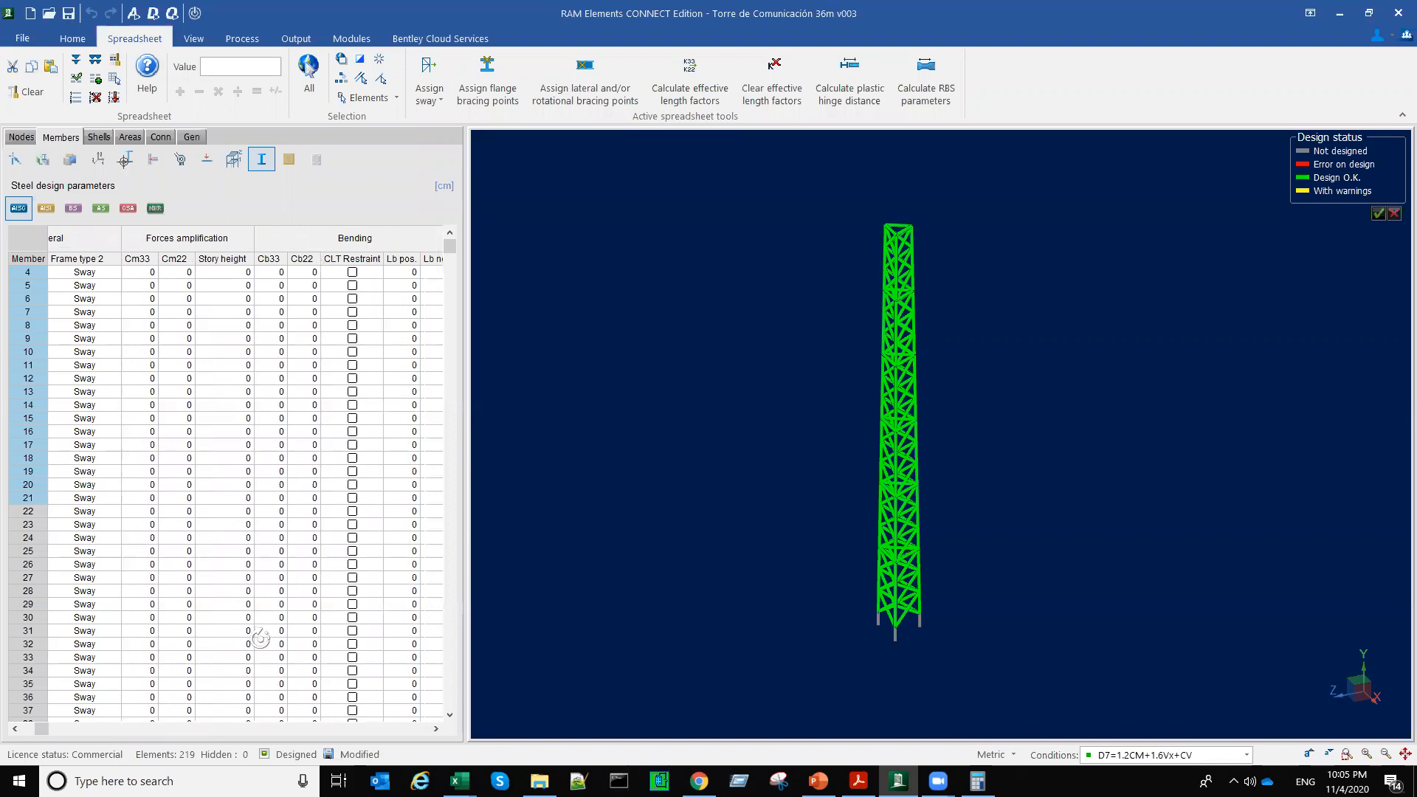
Step: Isolate the lowest column member at a tower leg in the design status view, and reselect the whole tower
scroll(844, 595, "up", 2)
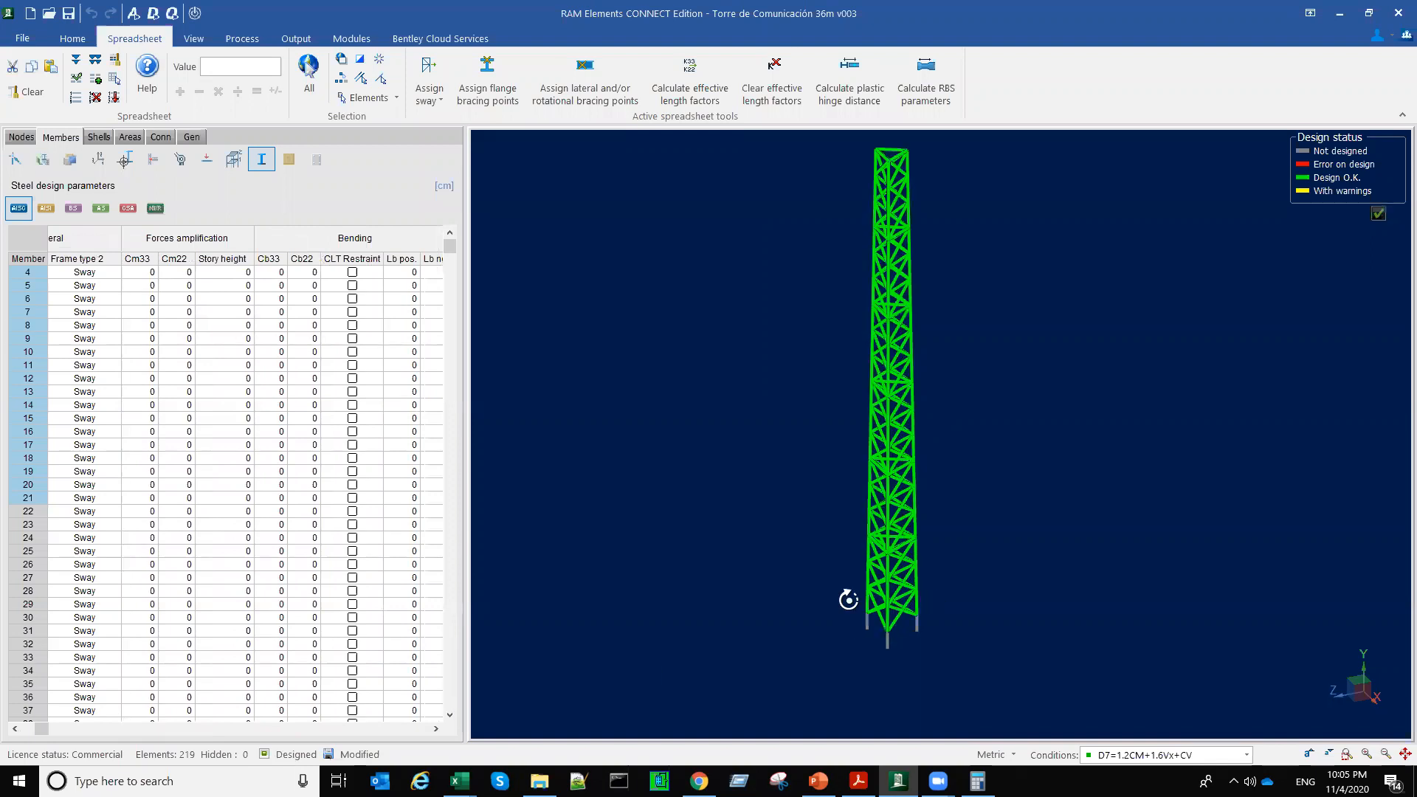
left_click(843, 596)
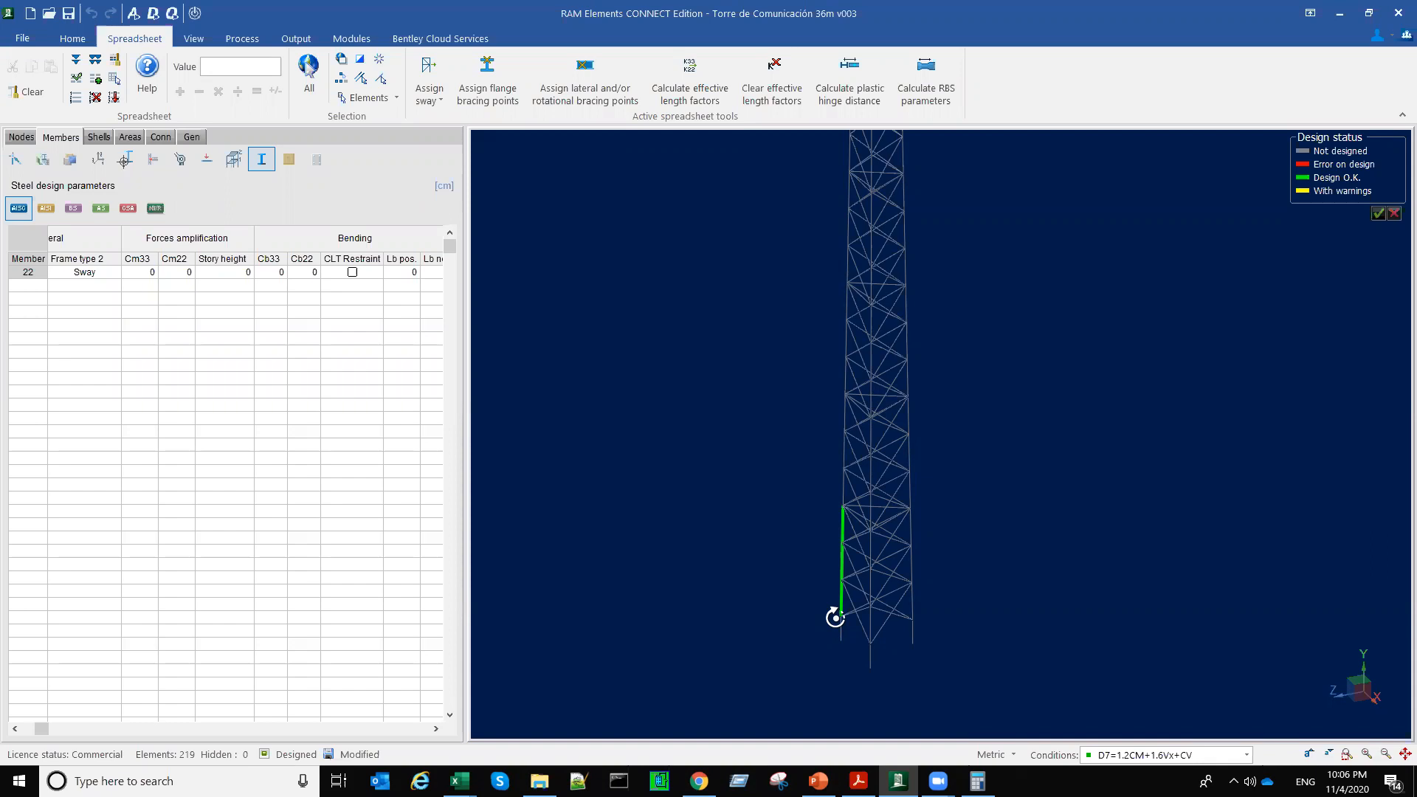
scroll(876, 595, "down", 3)
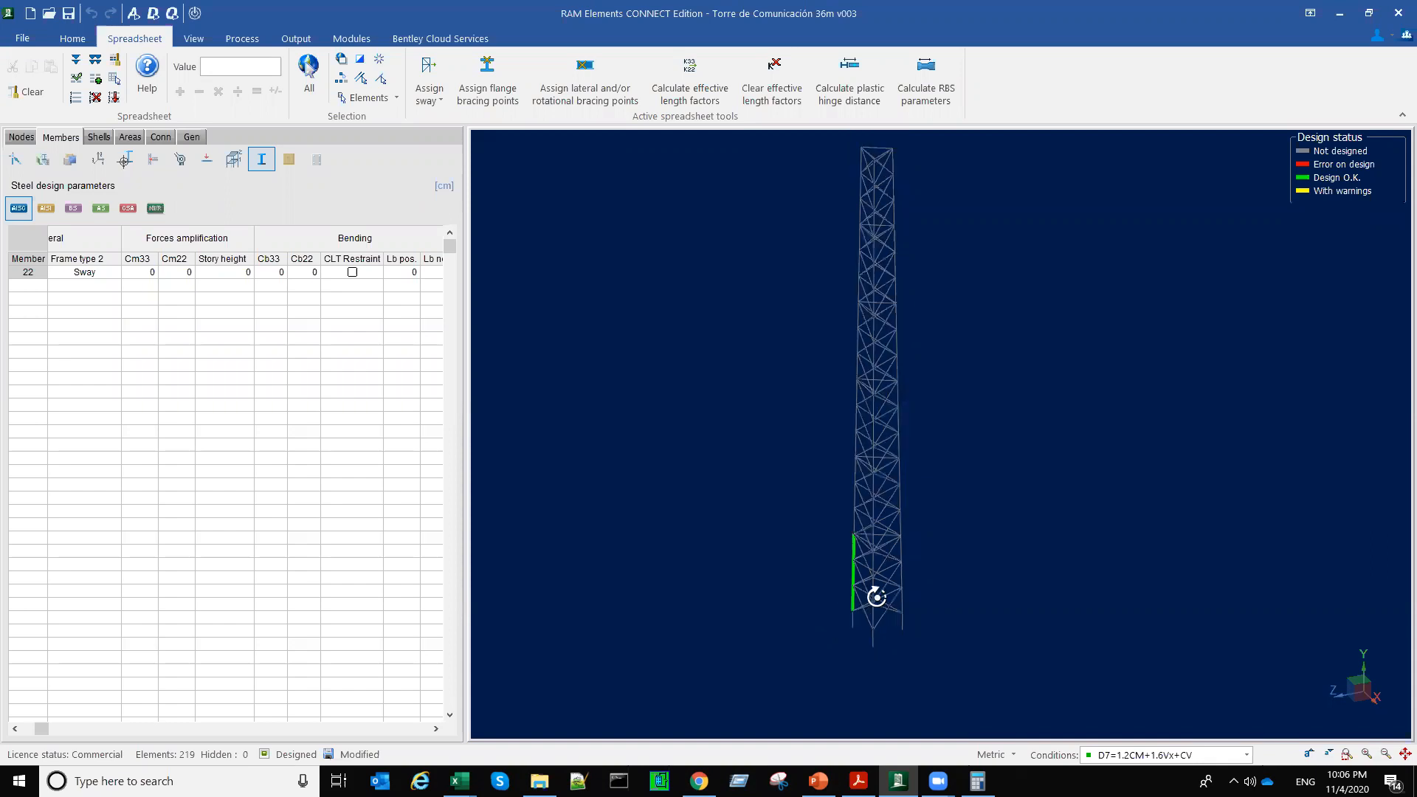
left_click_drag(787, 151, 1036, 706)
middle_click_drag(1058, 683, 1045, 684)
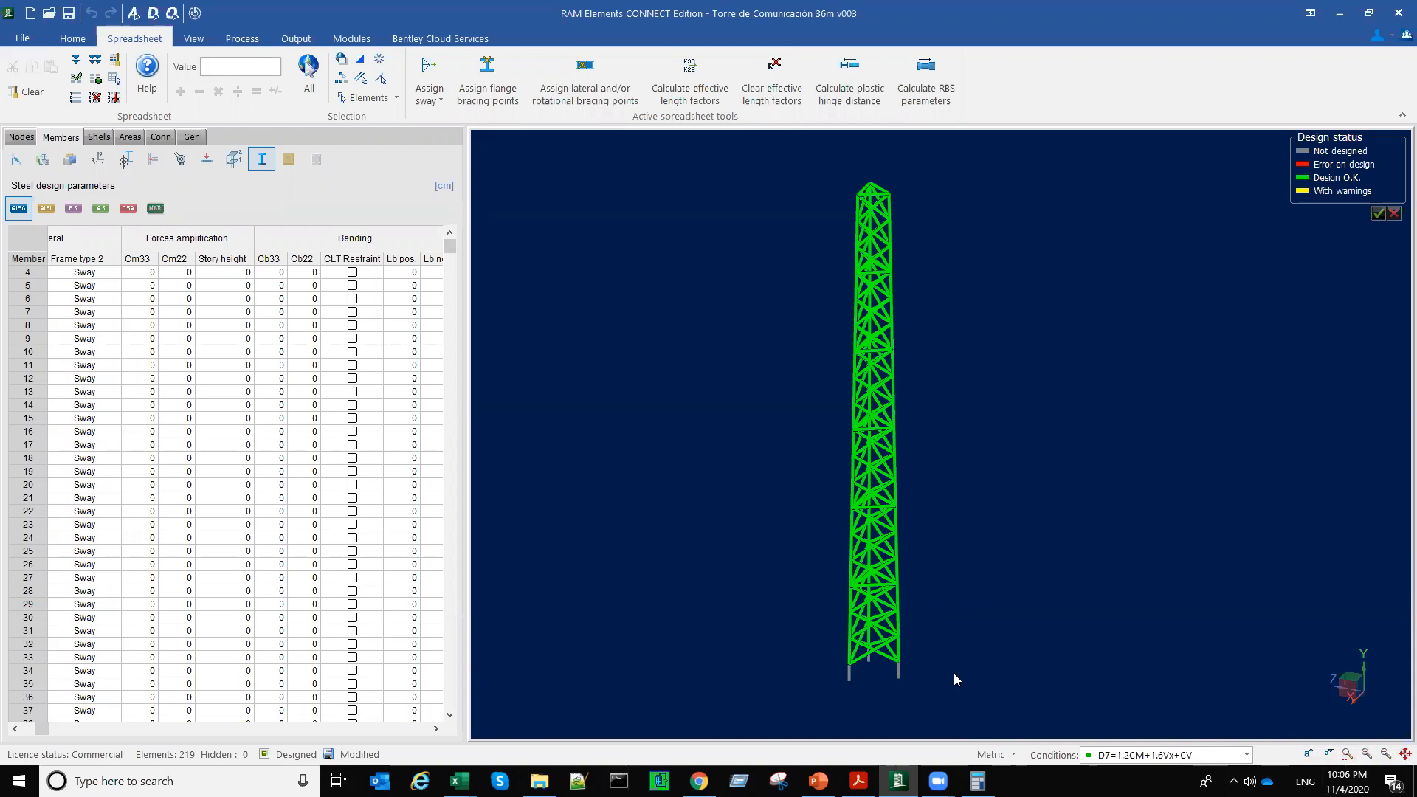
Step: Save the model and inspect the design status of the tower's base leg members from several angles
key("ctrl+s")
scroll(843, 657, "up", 5)
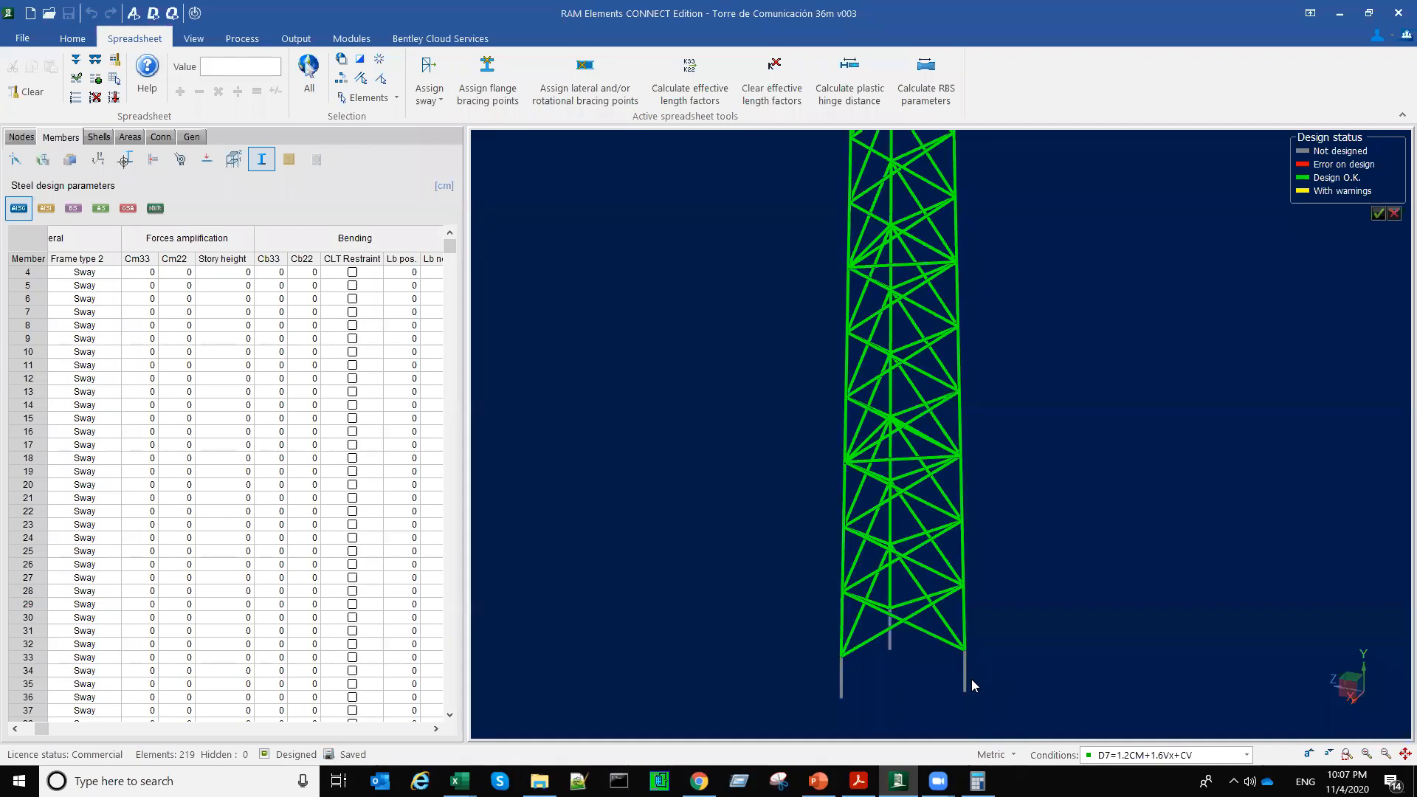
middle_click_drag(1002, 635, 1004, 573)
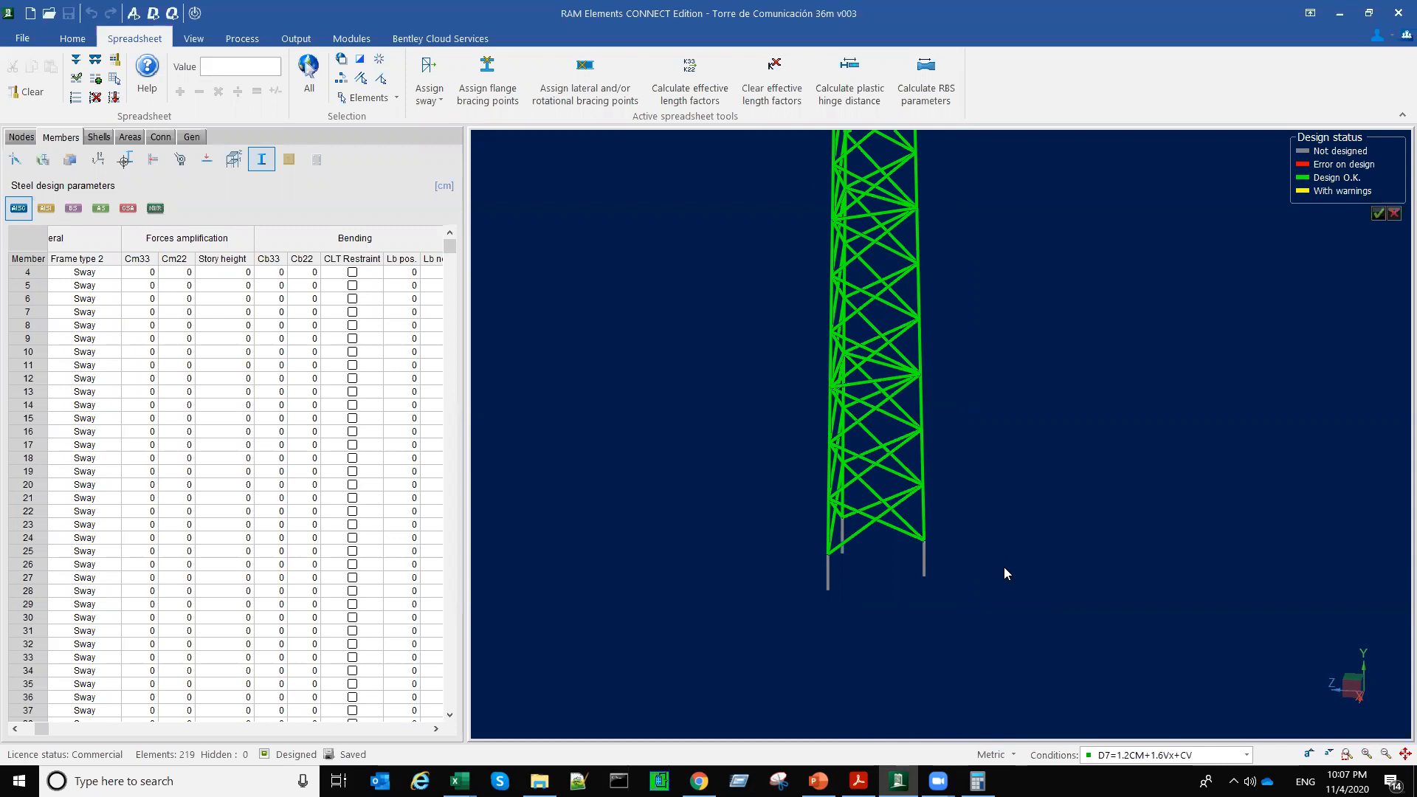
middle_click_drag(1005, 568, 981, 557)
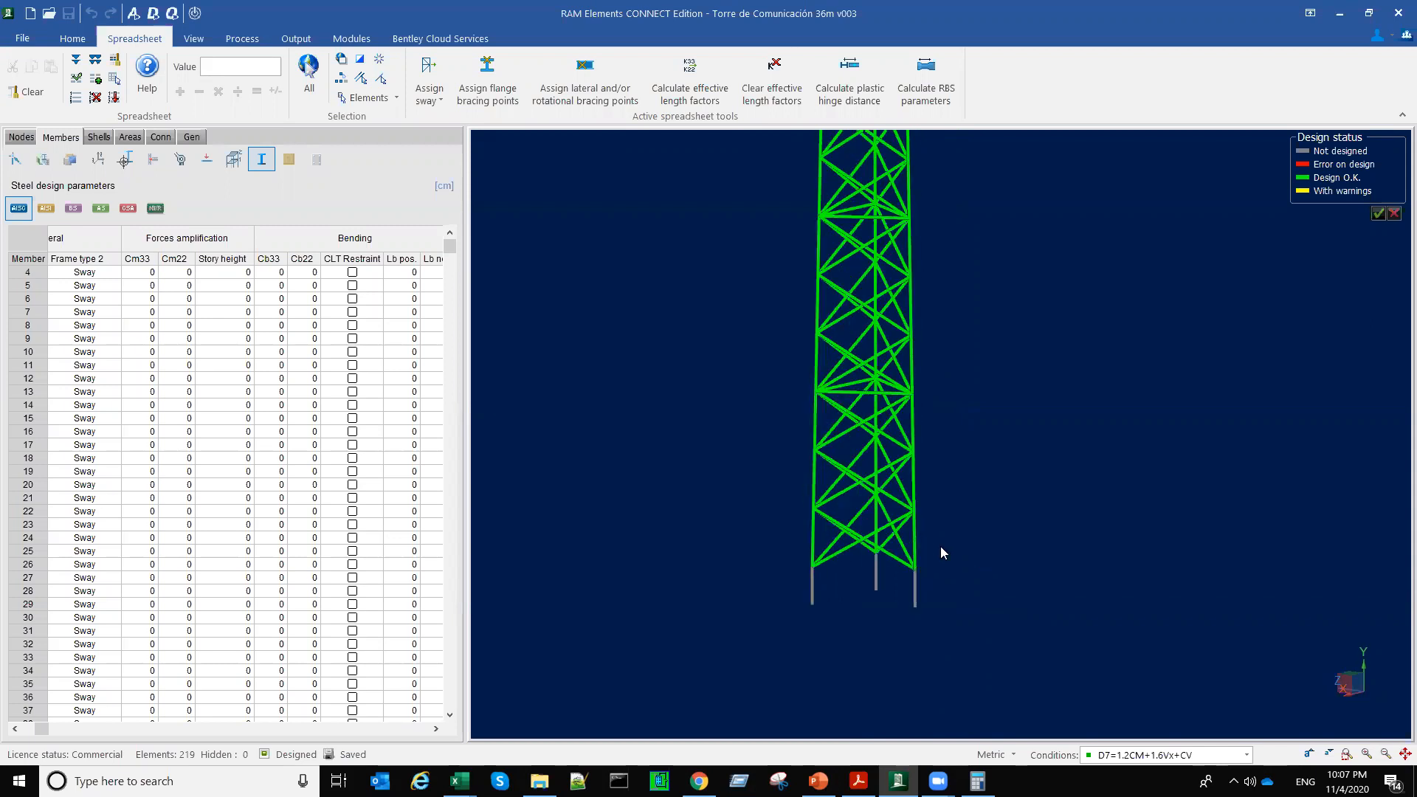
scroll(940, 552, "up", 3)
scroll(702, 624, "up", 1)
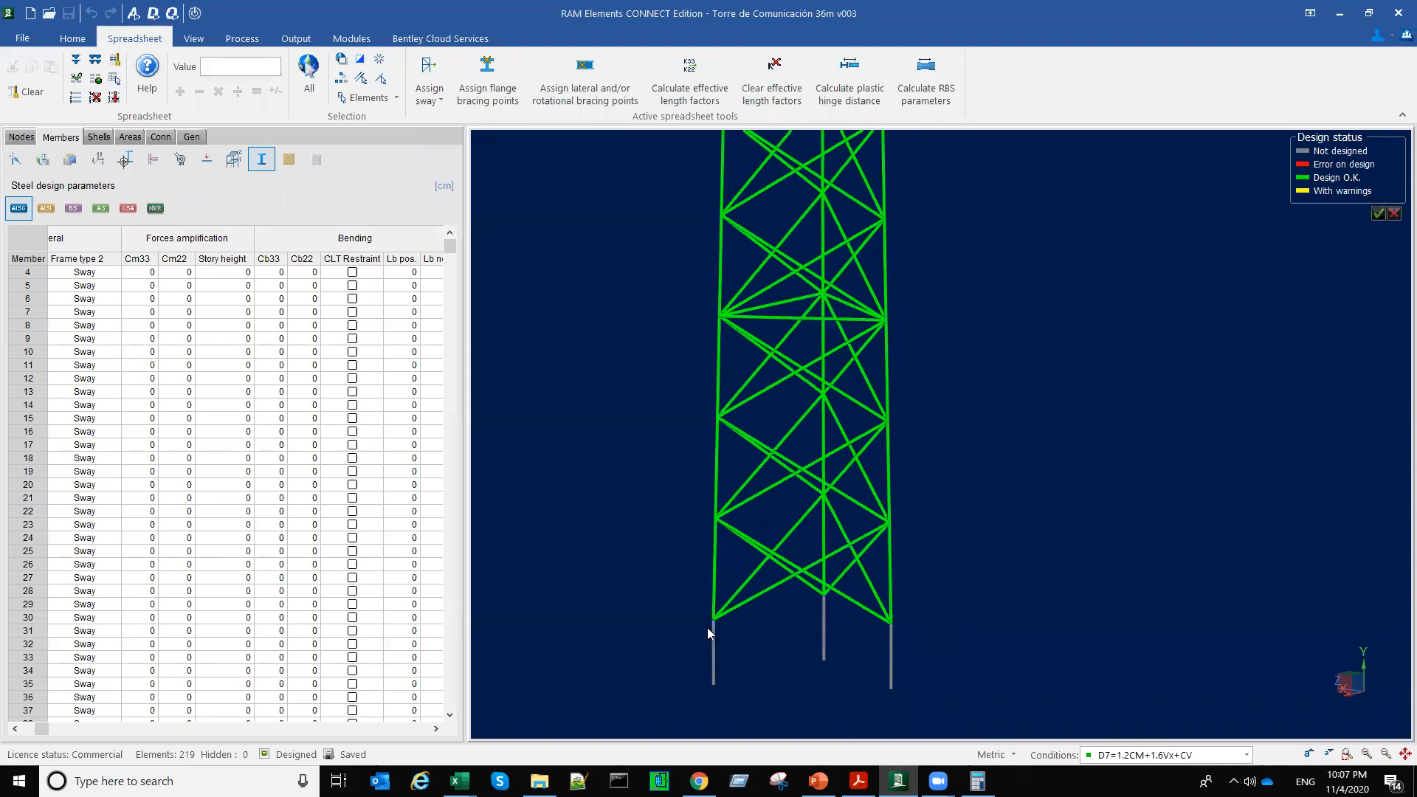
scroll(707, 627, "up", 5)
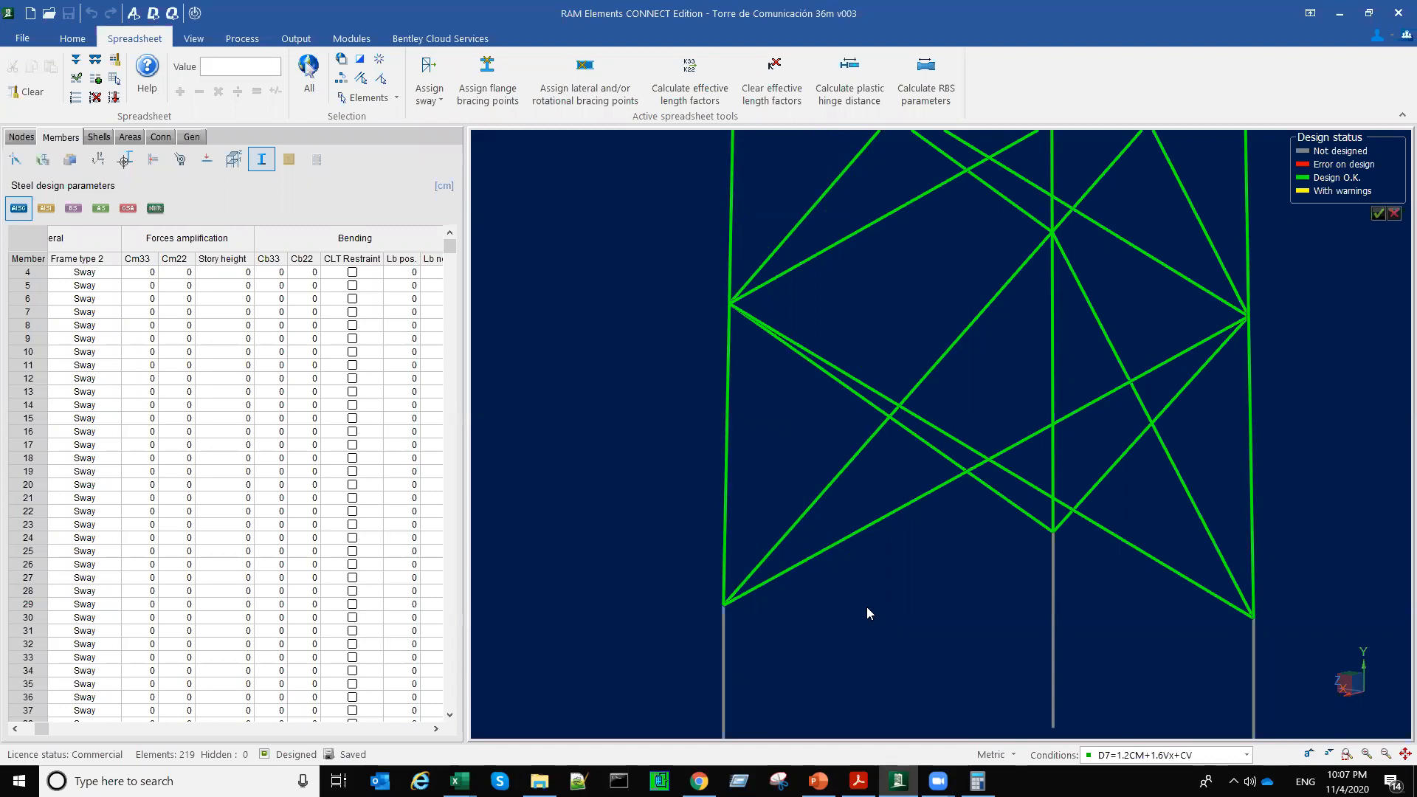
Step: Select all the column members of one tower leg in plan view, and return to a 3D view of the tower
key("F2")
middle_click_drag(868, 579, 741, 572)
left_click(870, 190)
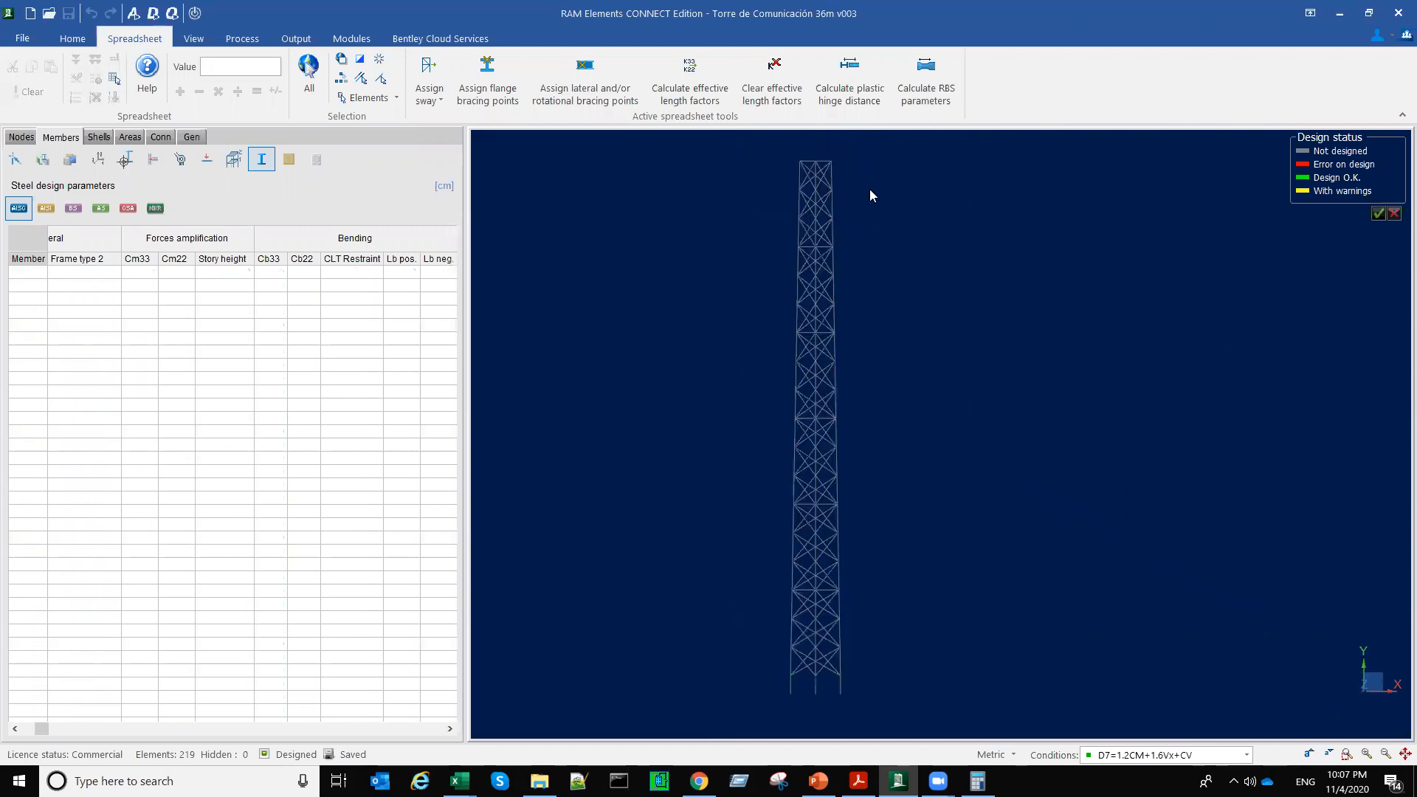
right_click(906, 211)
left_click(948, 246)
scroll(838, 449, "up", 5)
left_click_drag(810, 421, 859, 469)
middle_click_drag(884, 541, 885, 525)
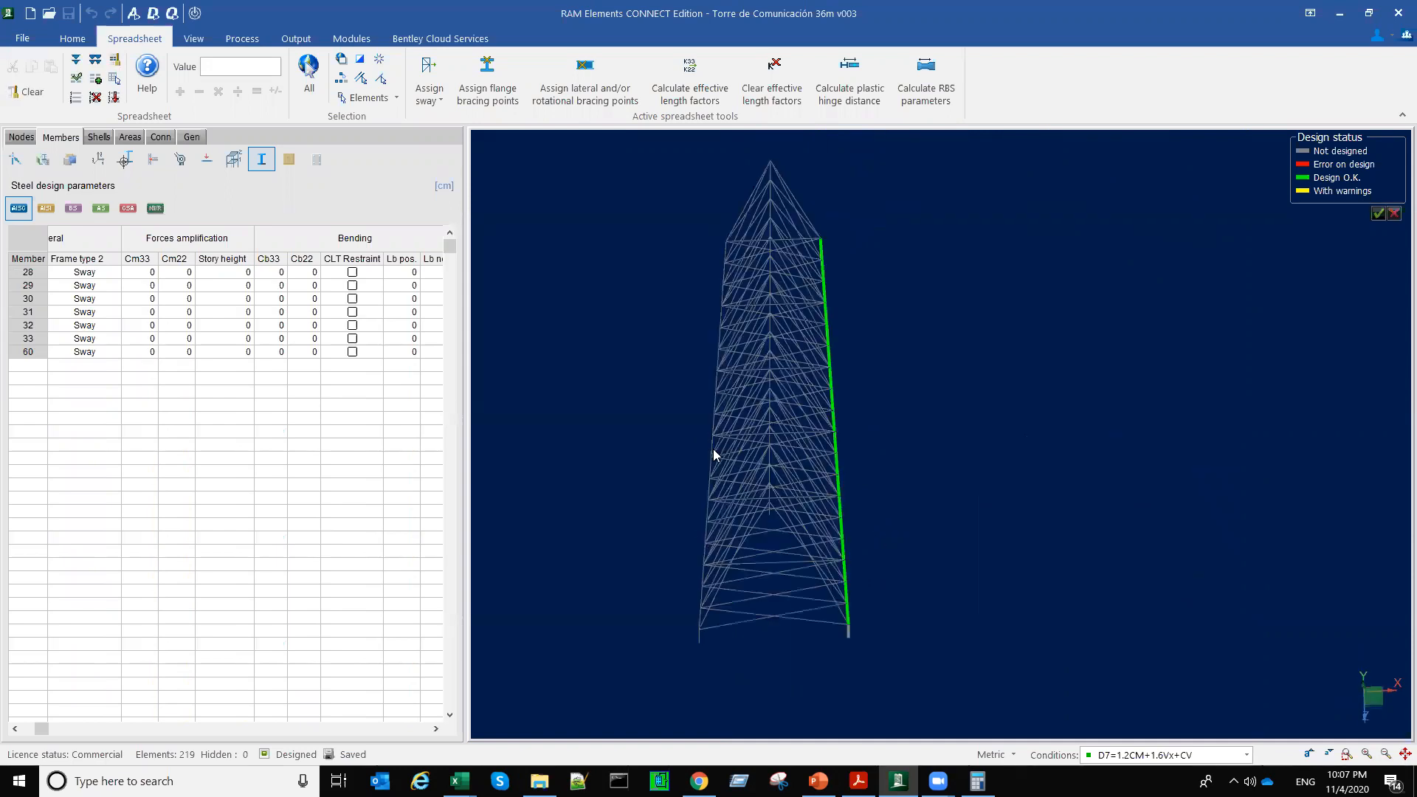
Step: Review the story drift report of the selected leg's nodes for load condition D7 = 1.2CM + 1.6Vx + CV only, and close it
left_click(294, 40)
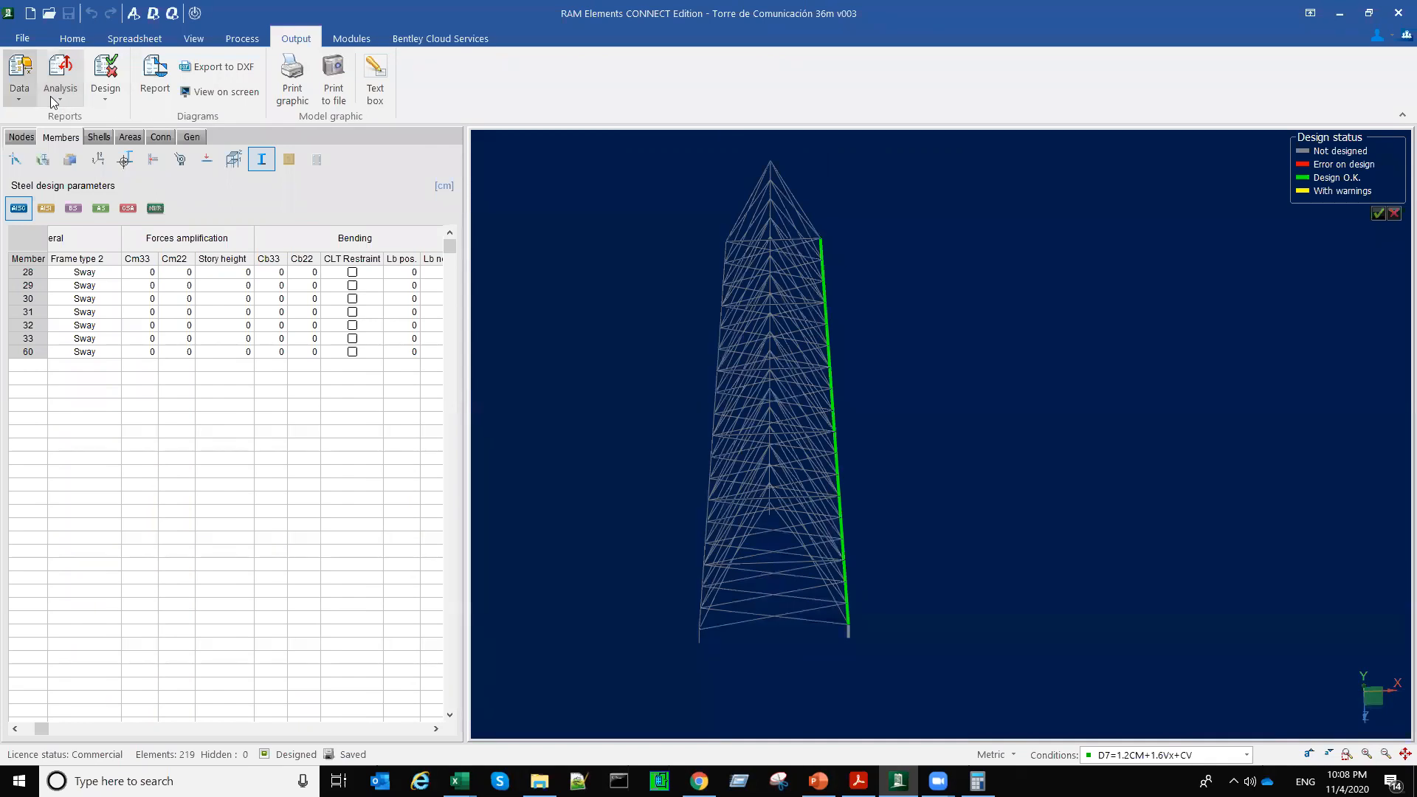
left_click(50, 96)
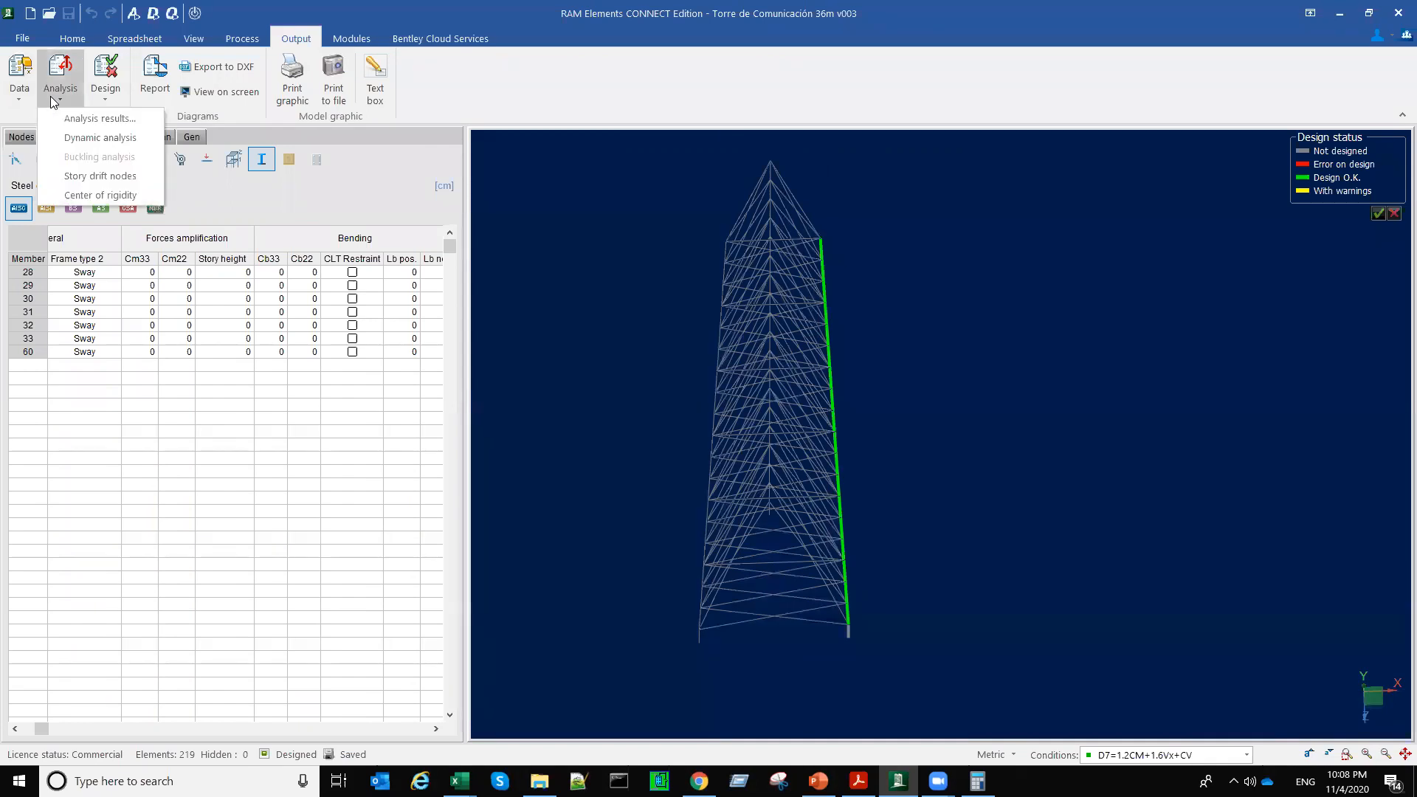
left_click(124, 177)
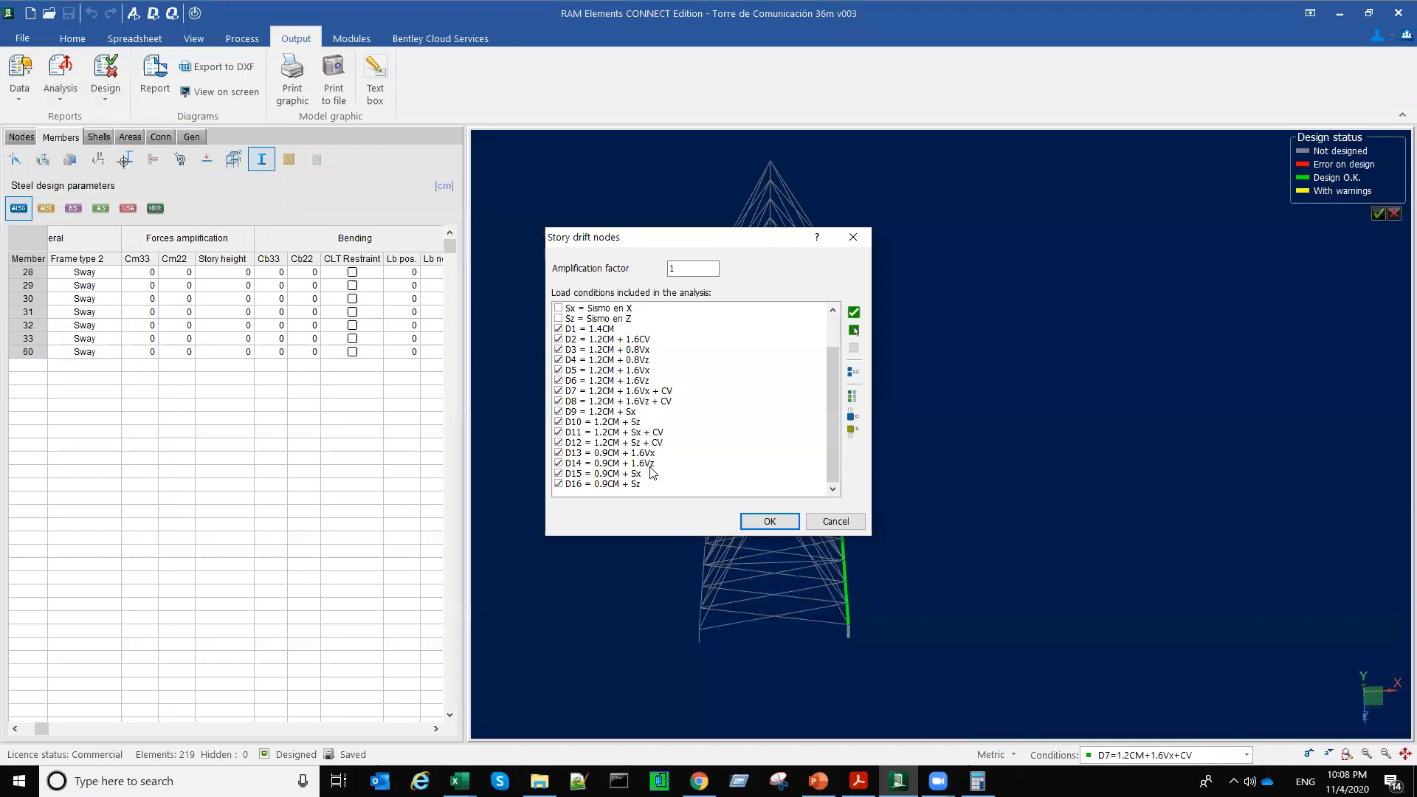
left_click(854, 348)
left_click(558, 390)
left_click(769, 521)
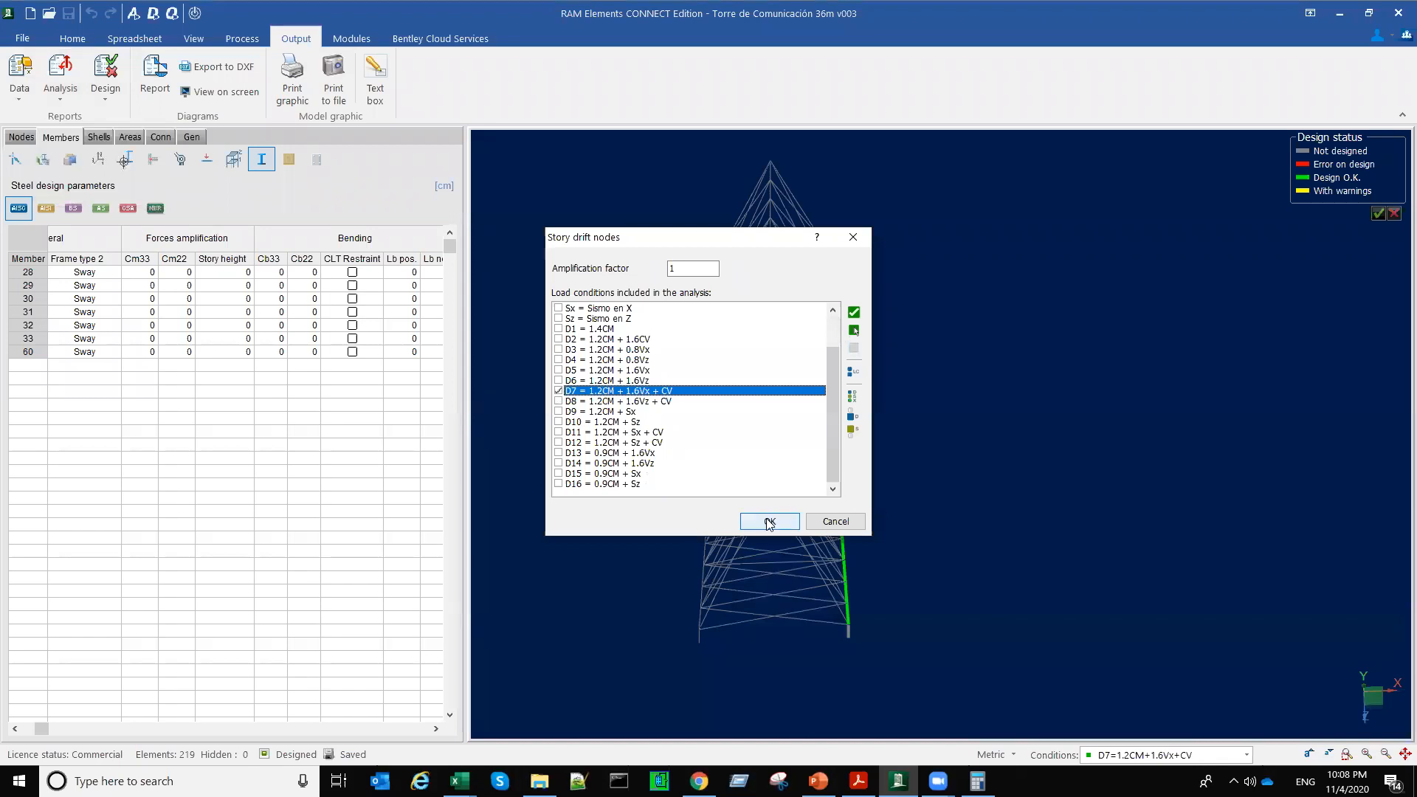
scroll(350, 298, "up", 1)
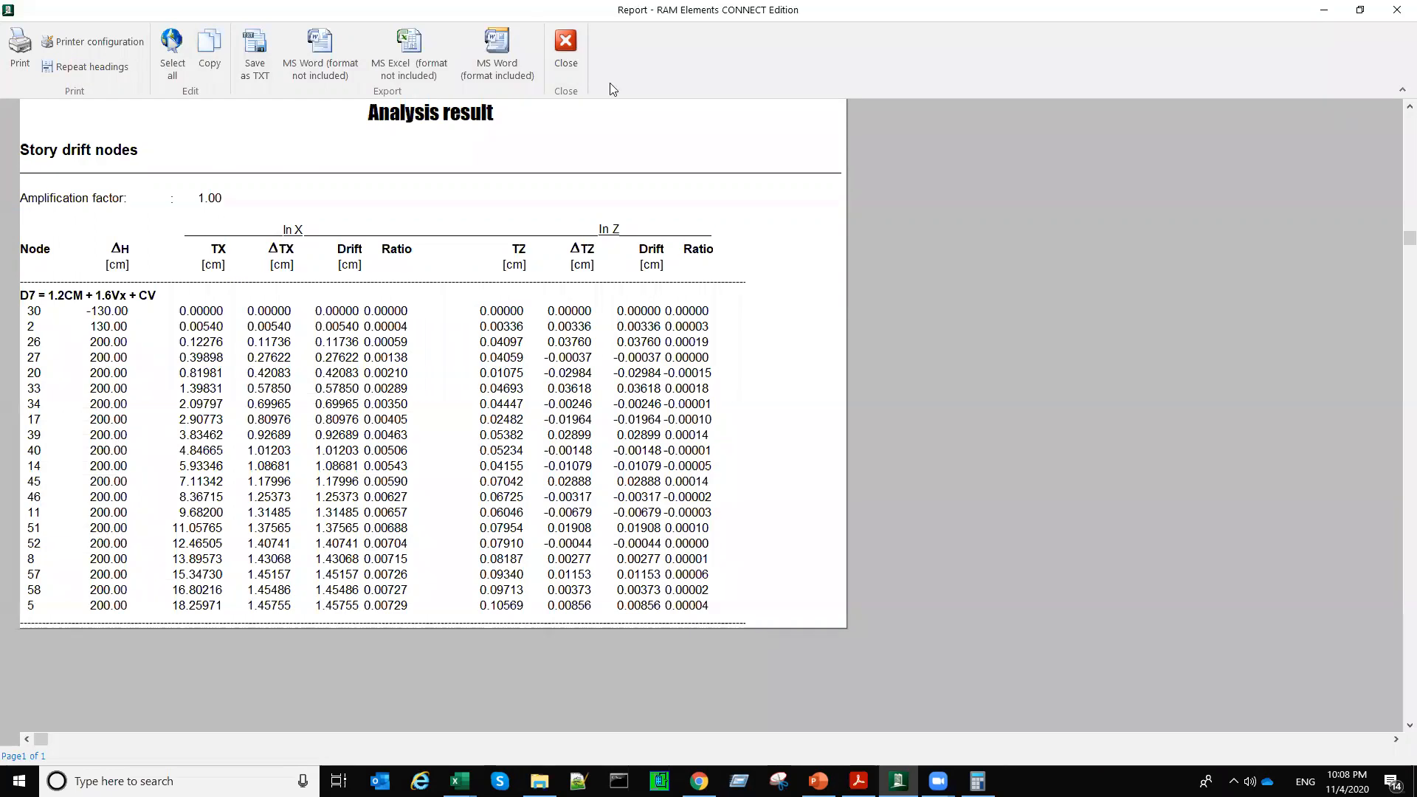
key("Escape")
Step: Clear the design status display and check the nodes along the lower part of the leg in front view
scroll(867, 601, "up", 3)
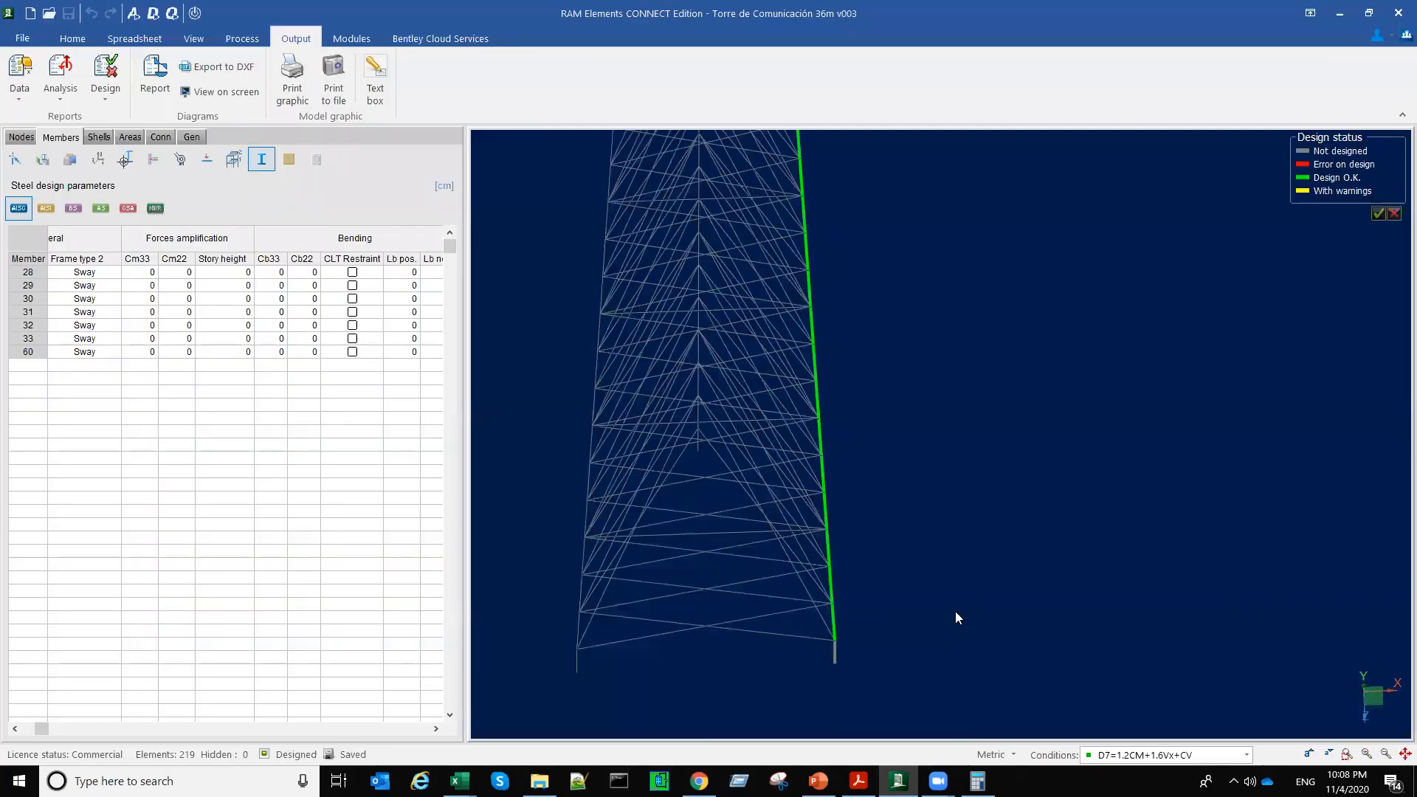
key("F2")
scroll(924, 597, "up", 3)
scroll(924, 600, "up", 2)
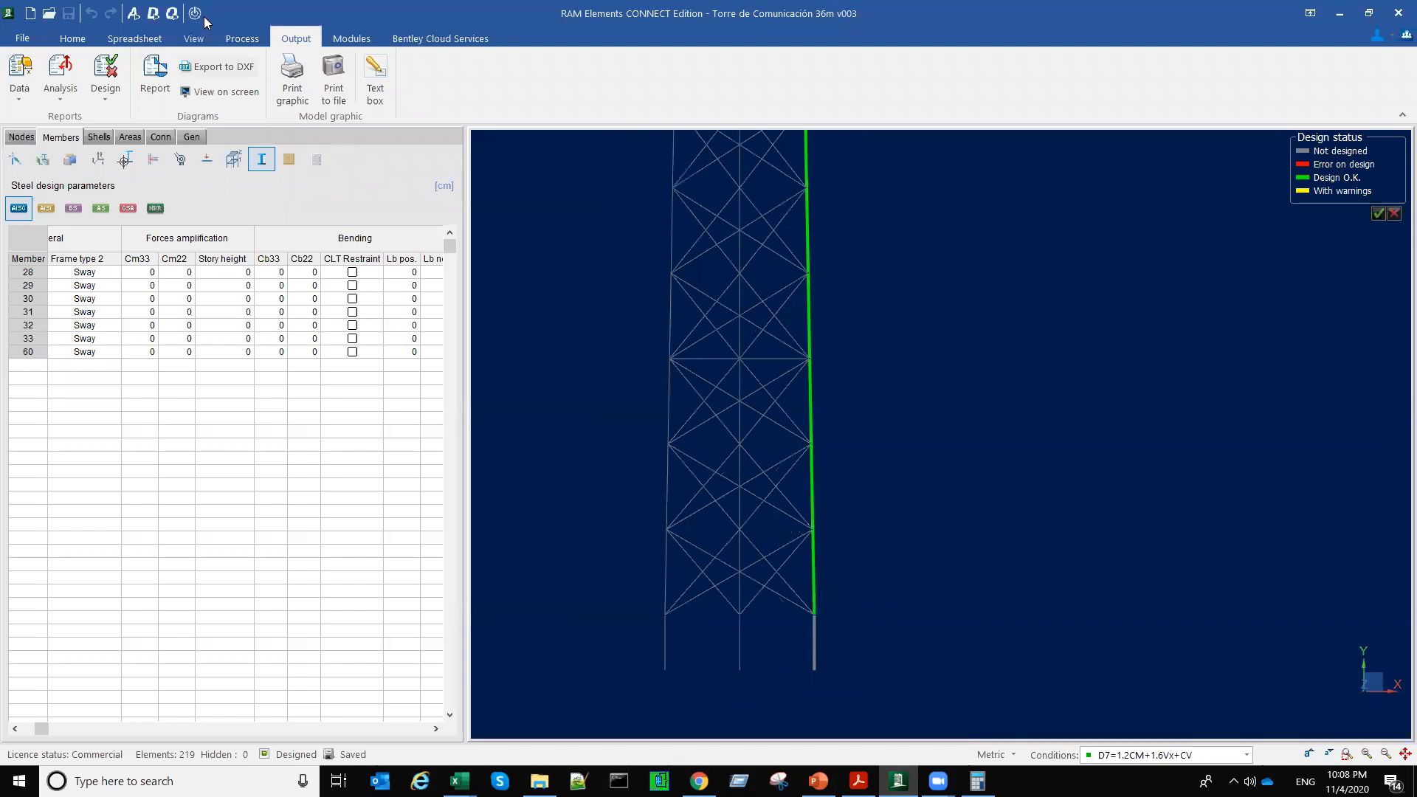
left_click(195, 12)
scroll(843, 541, "up", 2)
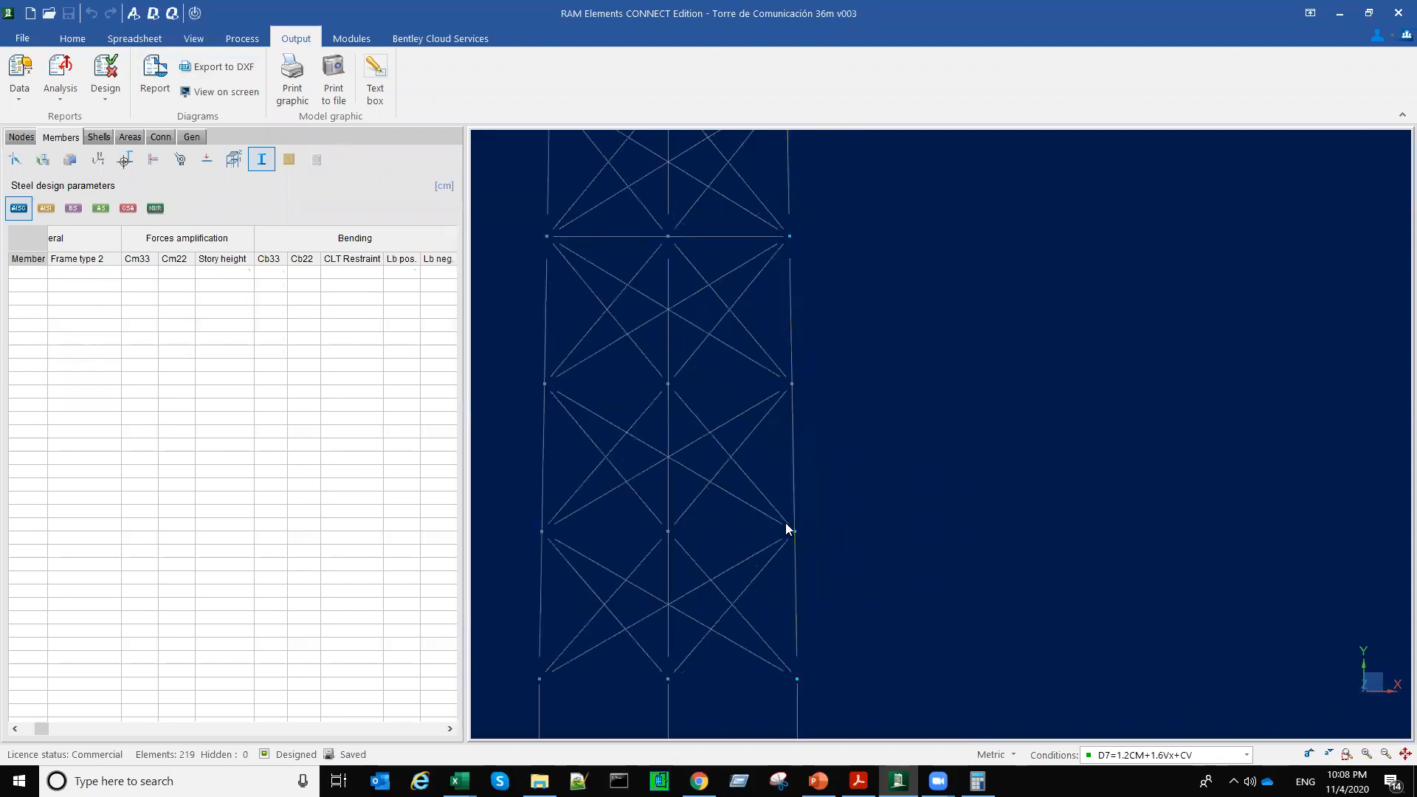
left_click_drag(785, 523, 808, 541)
middle_click_drag(817, 670, 804, 569)
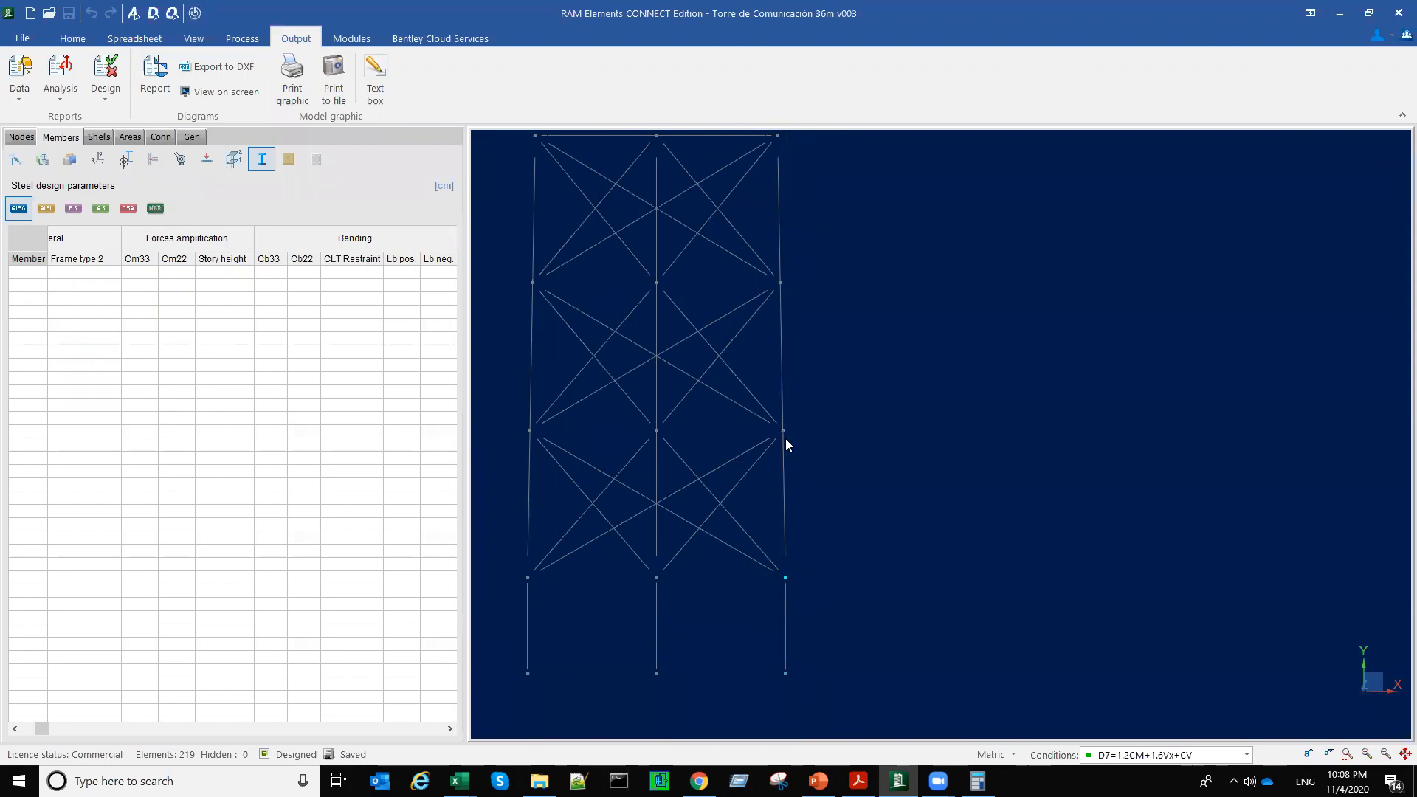
left_click_drag(773, 410, 820, 605)
Step: Reselect the same tower leg with its column members and nodes in plan view
scroll(669, 452, "down", 3)
scroll(737, 319, "down", 5)
right_click(847, 401)
left_click(914, 375)
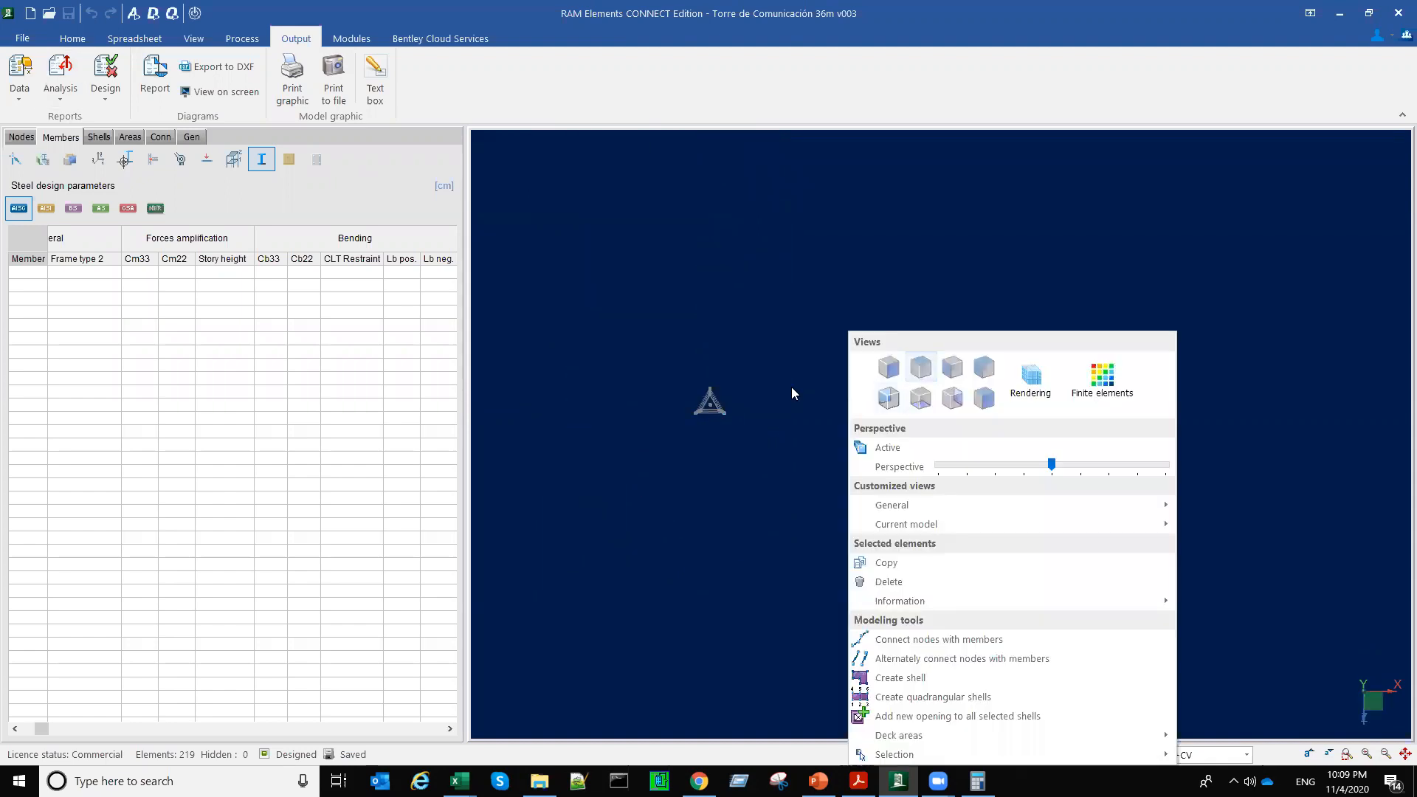
scroll(738, 435, "up", 5)
scroll(657, 333, "up", 3)
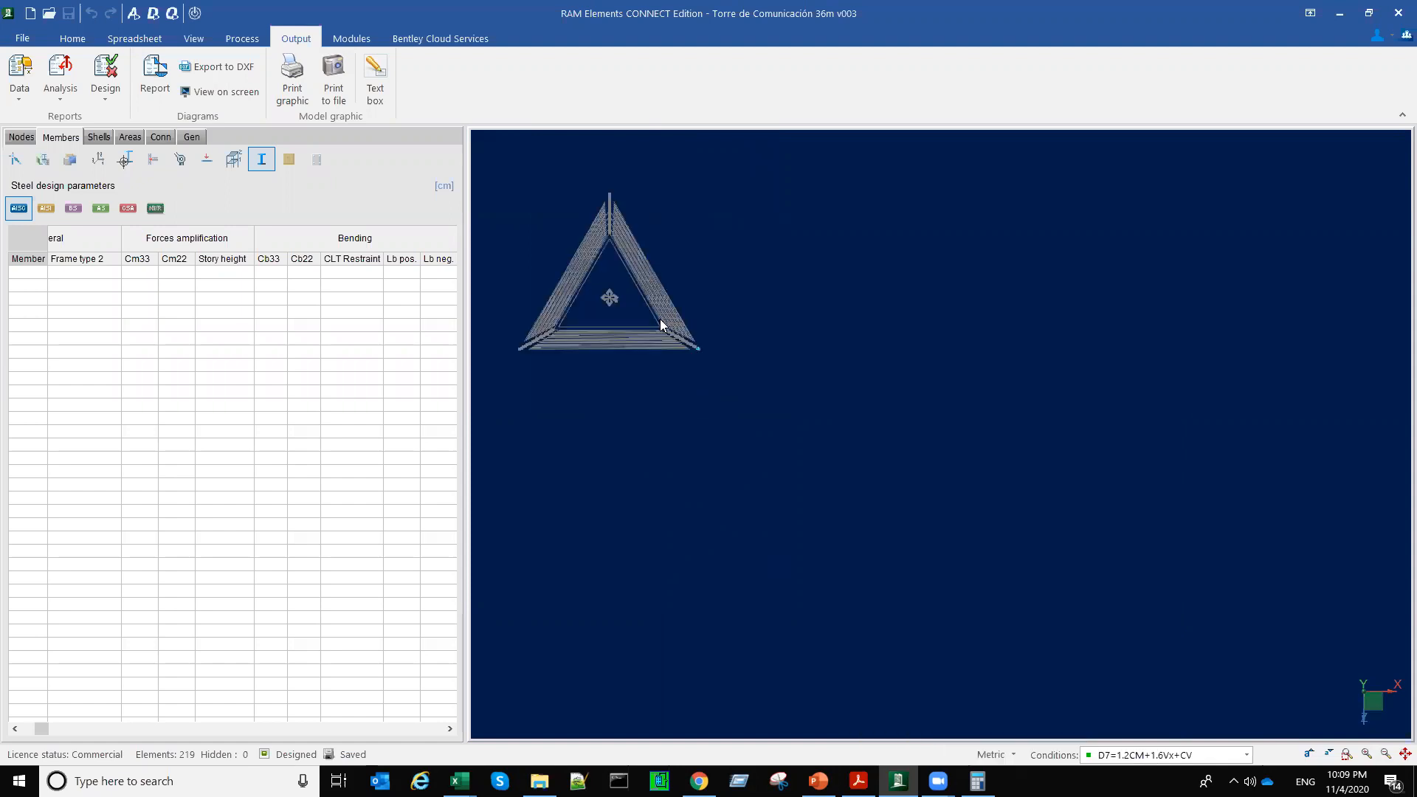
left_click_drag(645, 313, 735, 378)
Step: Generate the story drift nodes report with only condition D7 = 1.2CM + 1.6Vx + CV included
left_click(60, 100)
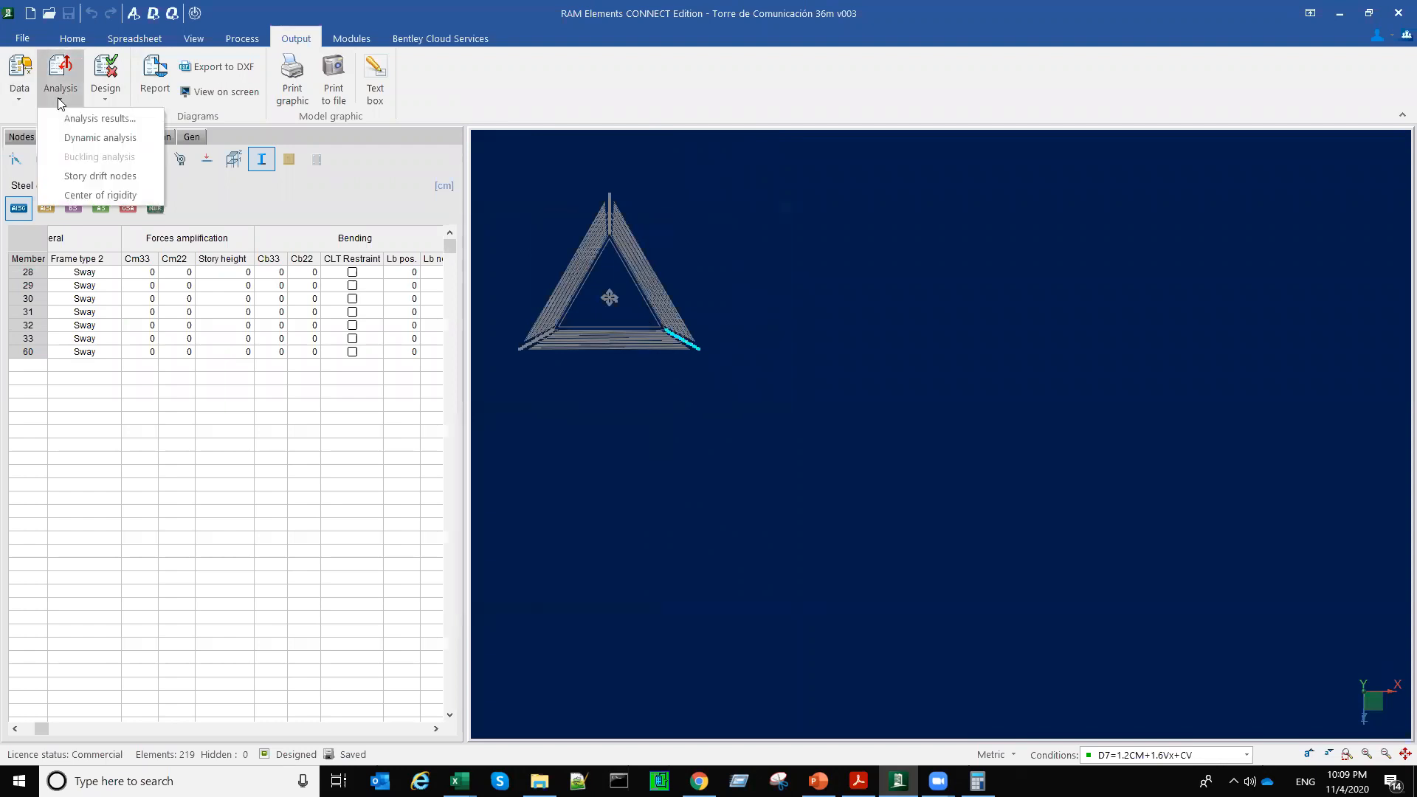
left_click(100, 176)
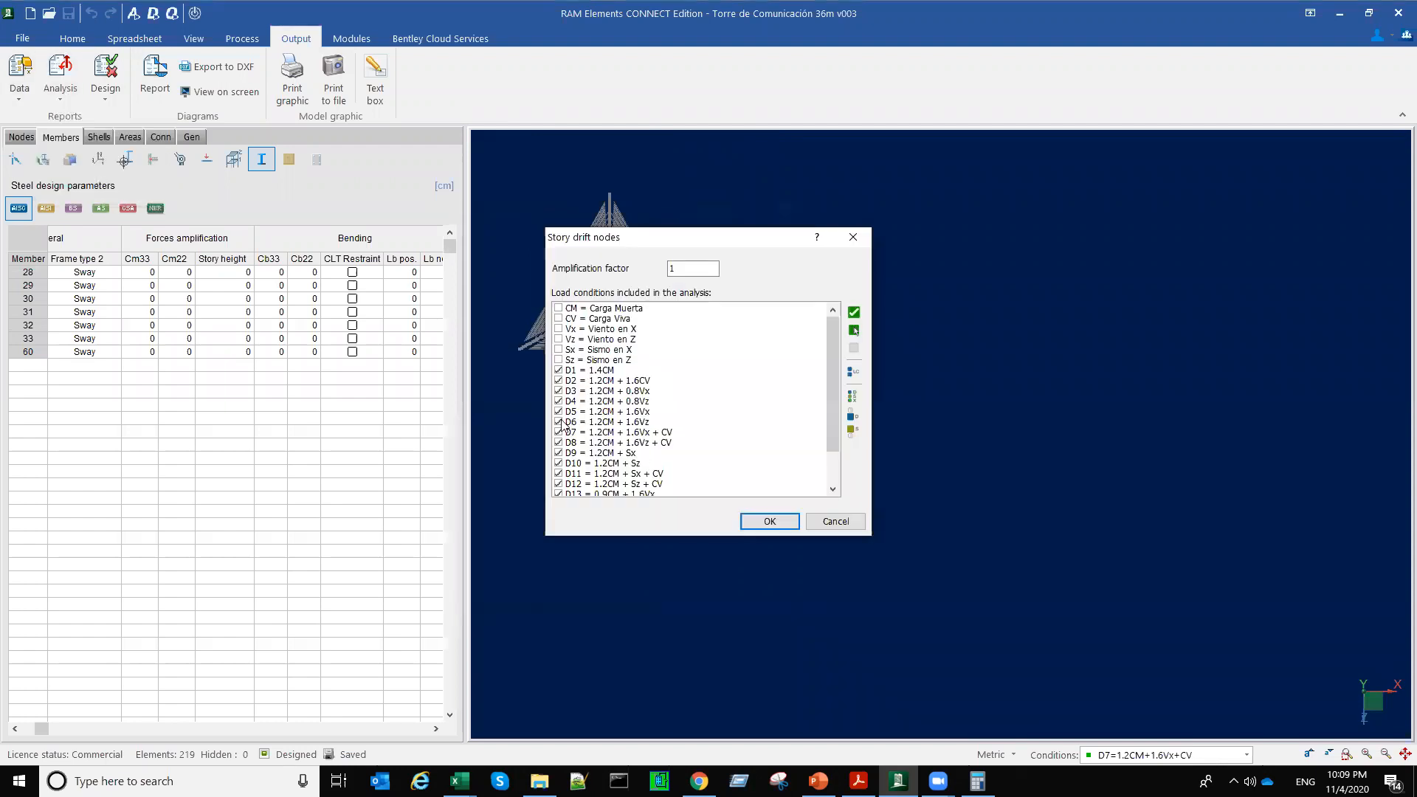
left_click(854, 348)
left_click(559, 433)
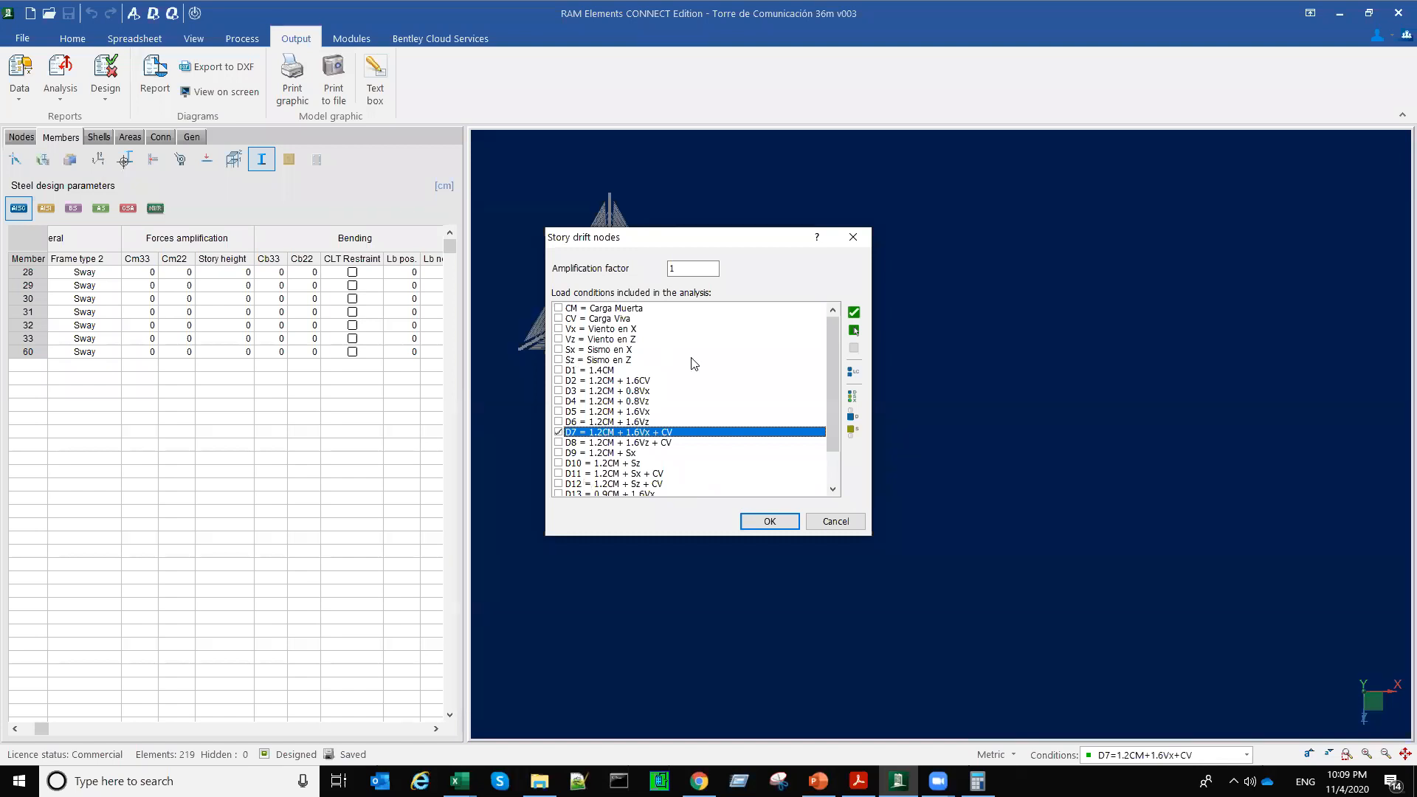
left_click(768, 522)
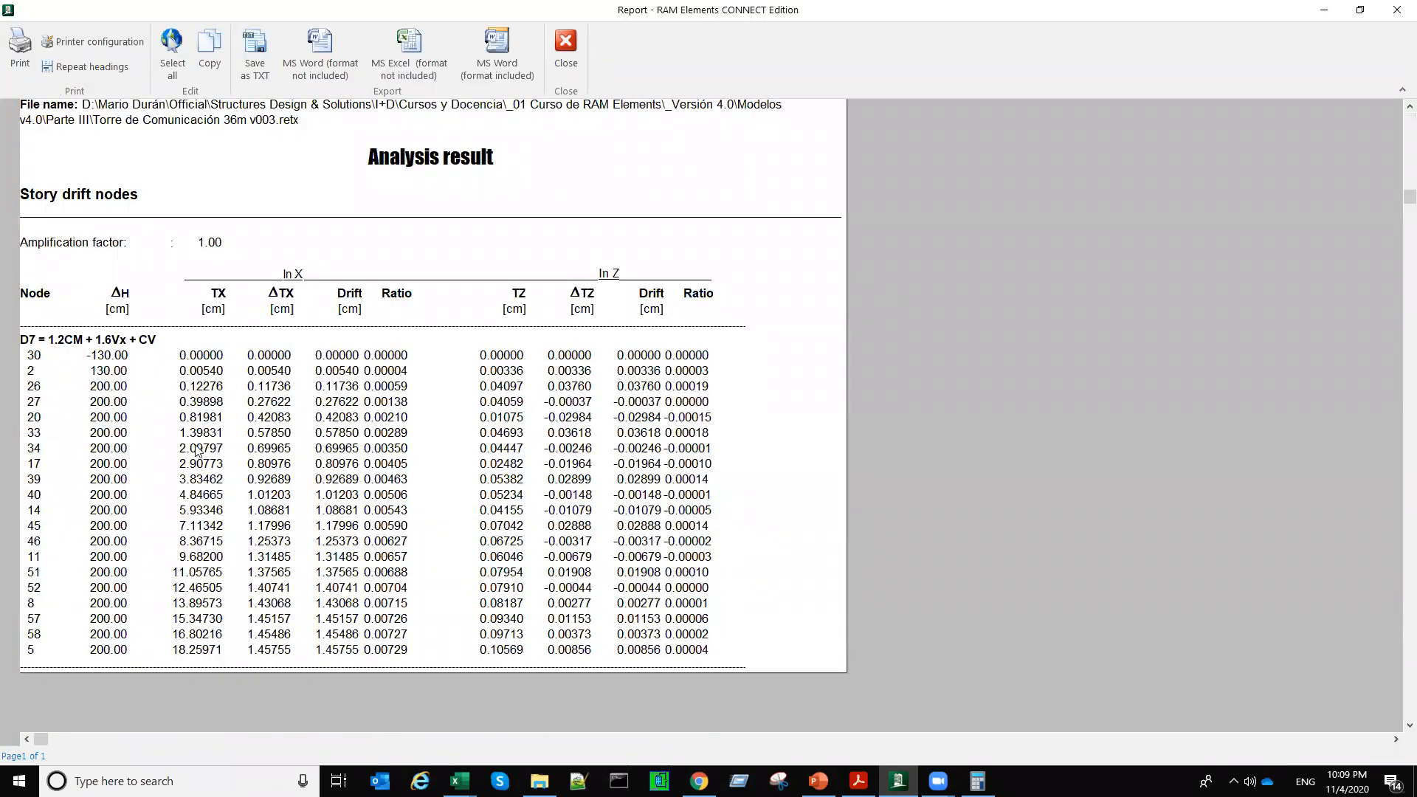
Step: Examine the X displacements and relative drifts node by node from the tower top down to node 26, and close the report
left_click(205, 652)
left_click(200, 637)
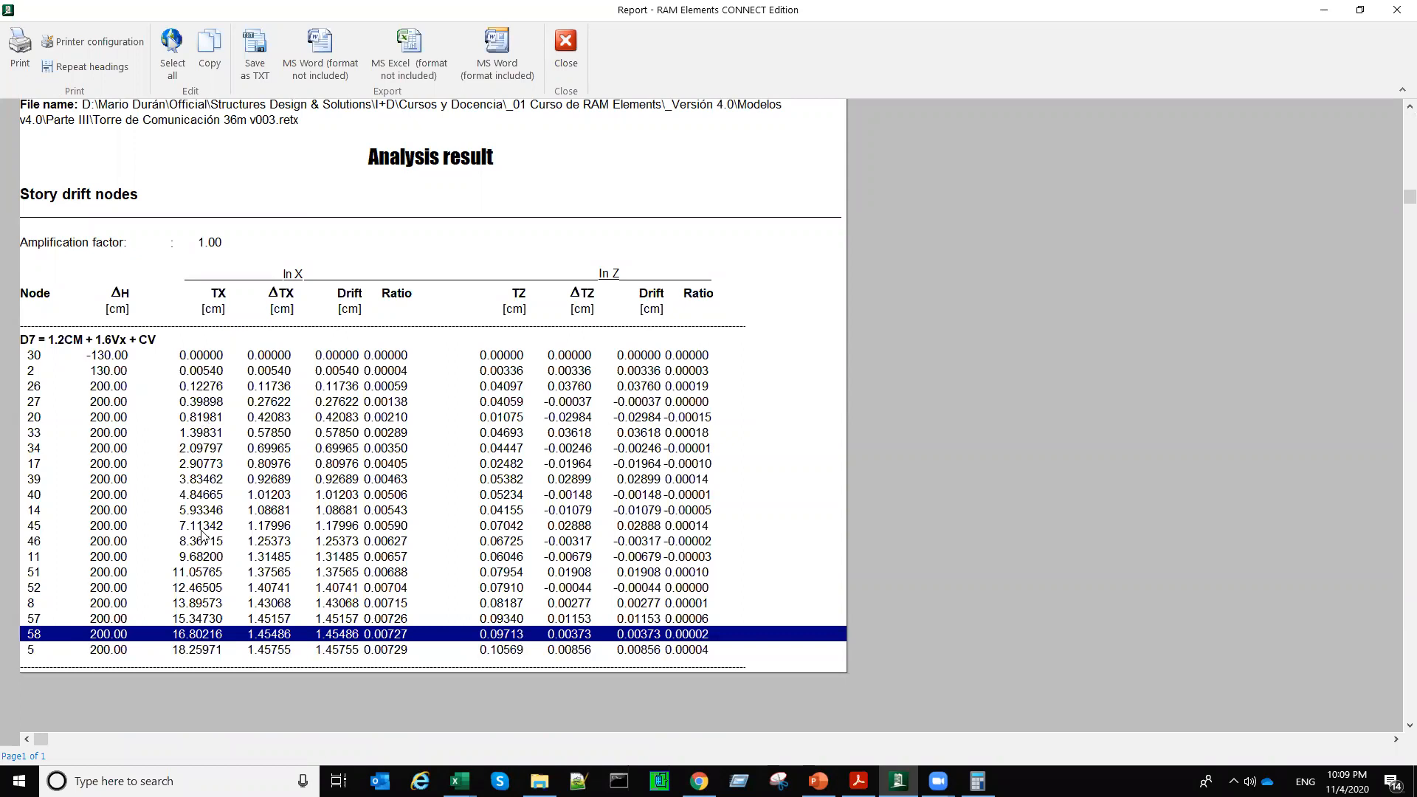
left_click(186, 653)
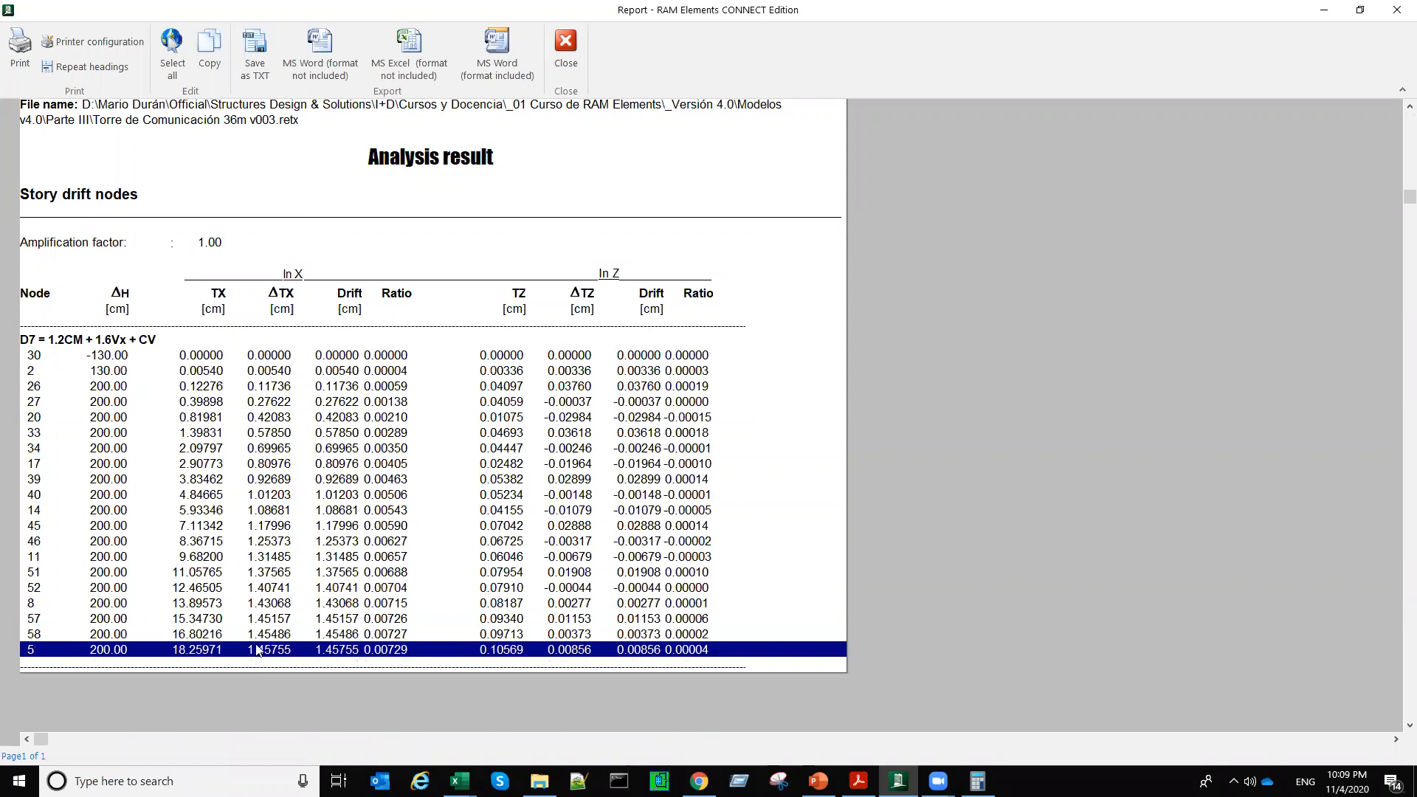
left_click(259, 637)
left_click(270, 650)
left_click(271, 633)
left_click(271, 618)
left_click(271, 603)
left_click(272, 587)
left_click(272, 572)
left_click(274, 557)
left_click(275, 541)
left_click(276, 526)
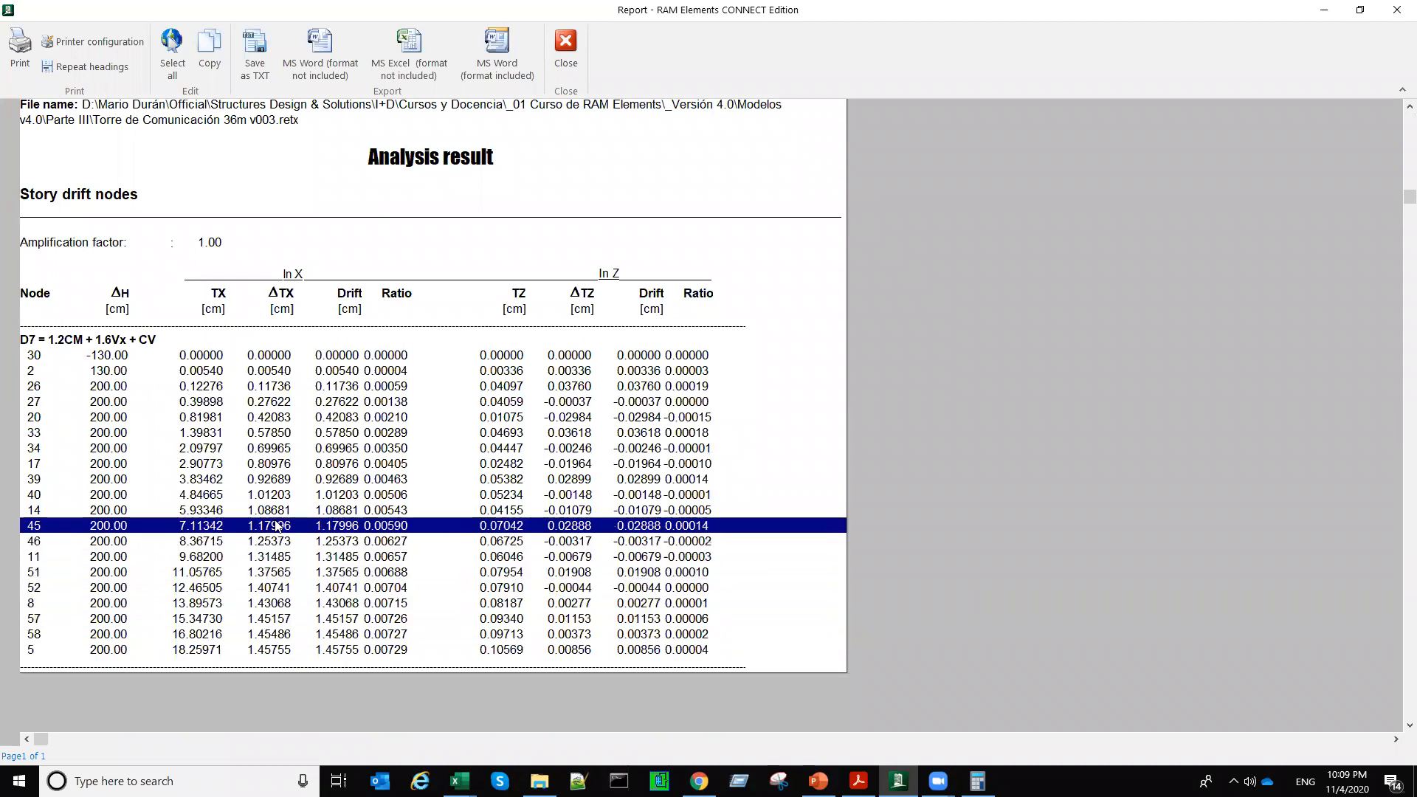
left_click(276, 510)
left_click(276, 495)
left_click(276, 480)
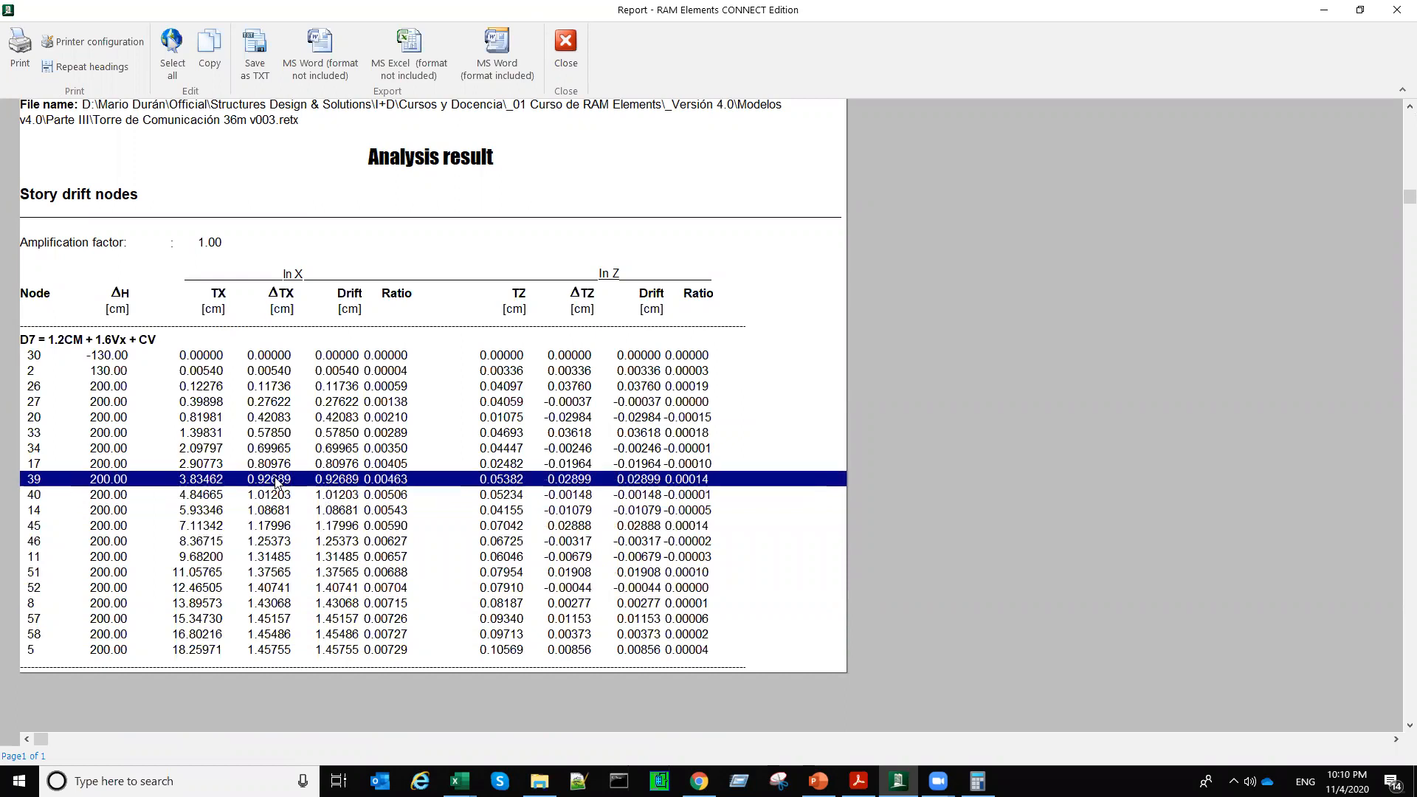
left_click(273, 464)
left_click(271, 448)
left_click(272, 432)
left_click(272, 418)
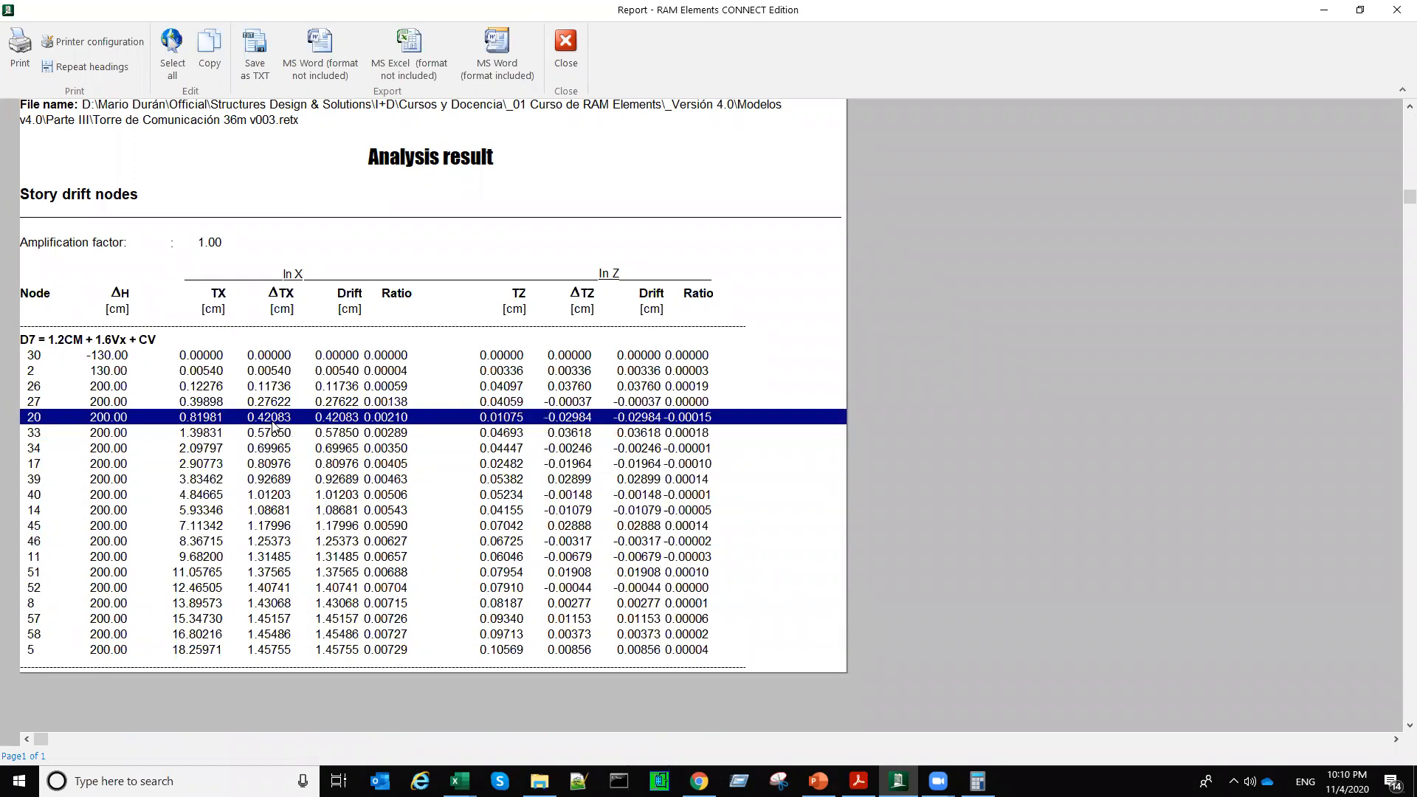
left_click(276, 402)
left_click(276, 386)
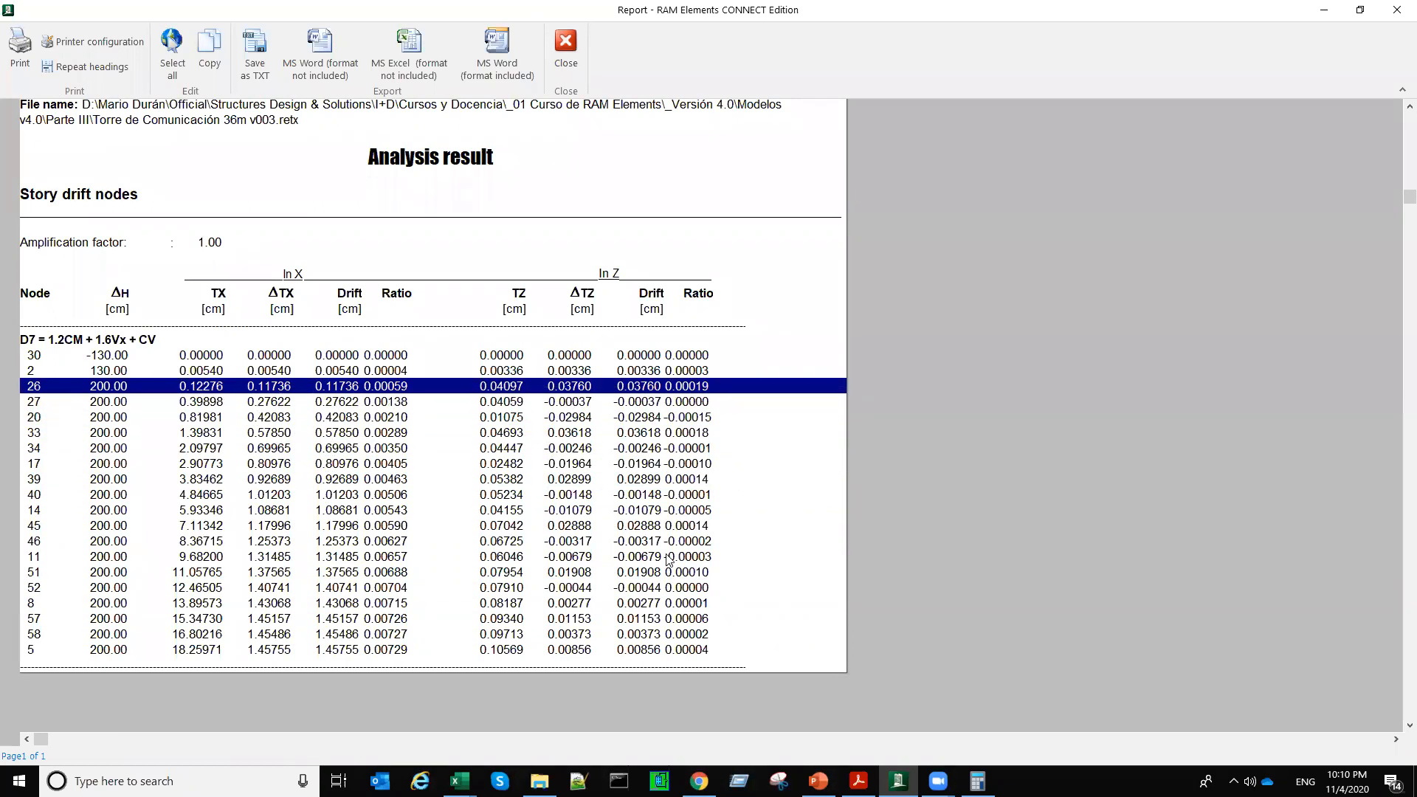
left_click(565, 48)
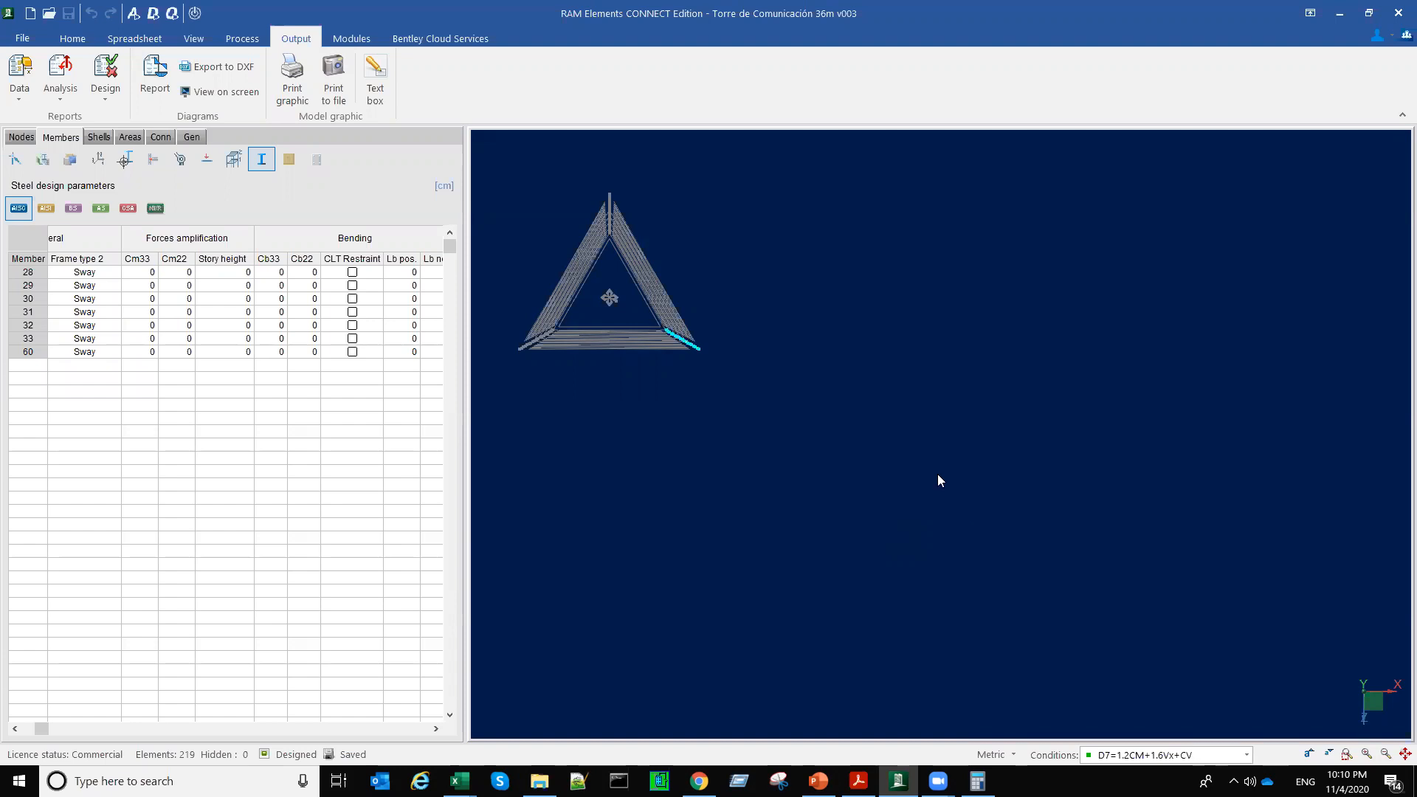
Step: Return the tower to a 3D view and select the whole structure
middle_click_drag(909, 462, 1029, 531)
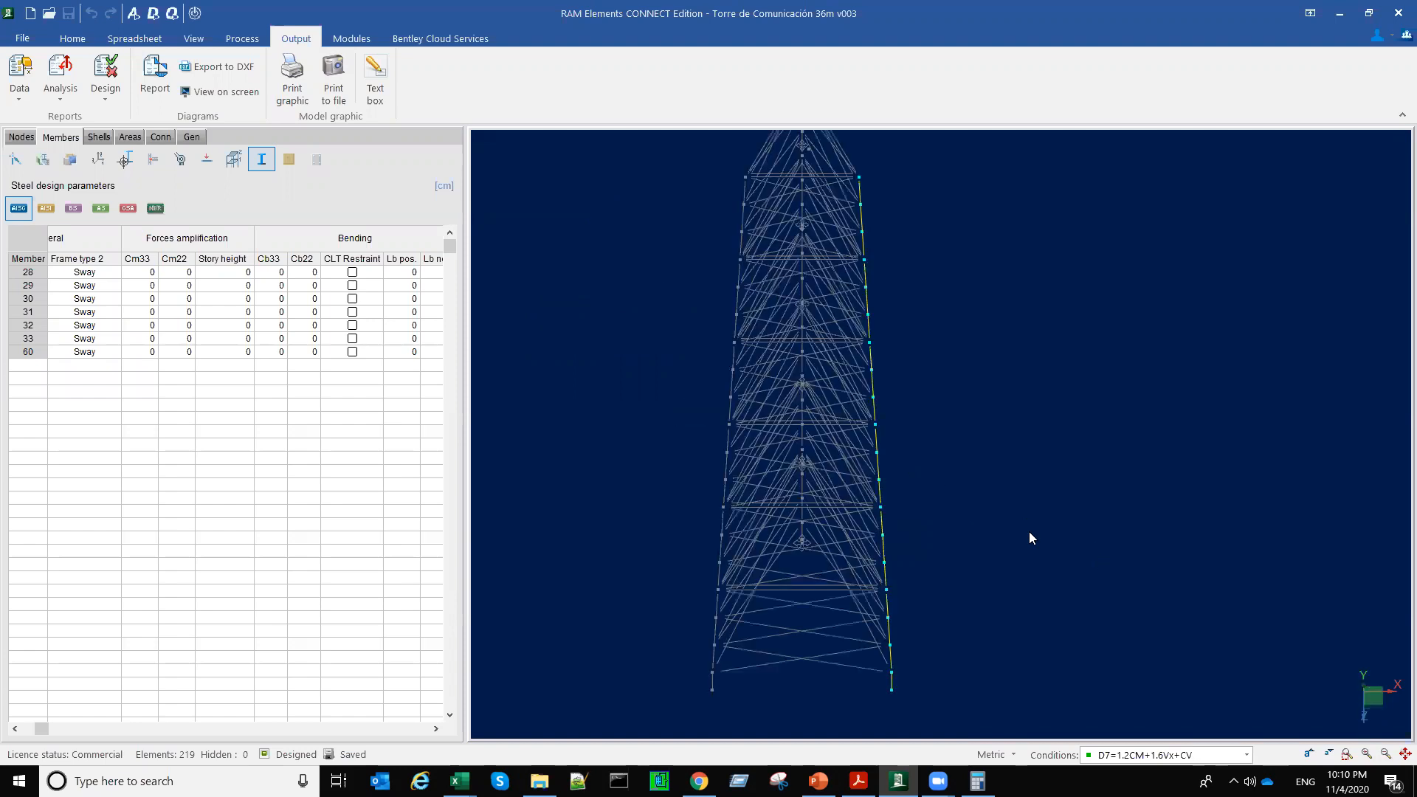
scroll(1029, 531, "down", 3)
left_click_drag(805, 222, 997, 682)
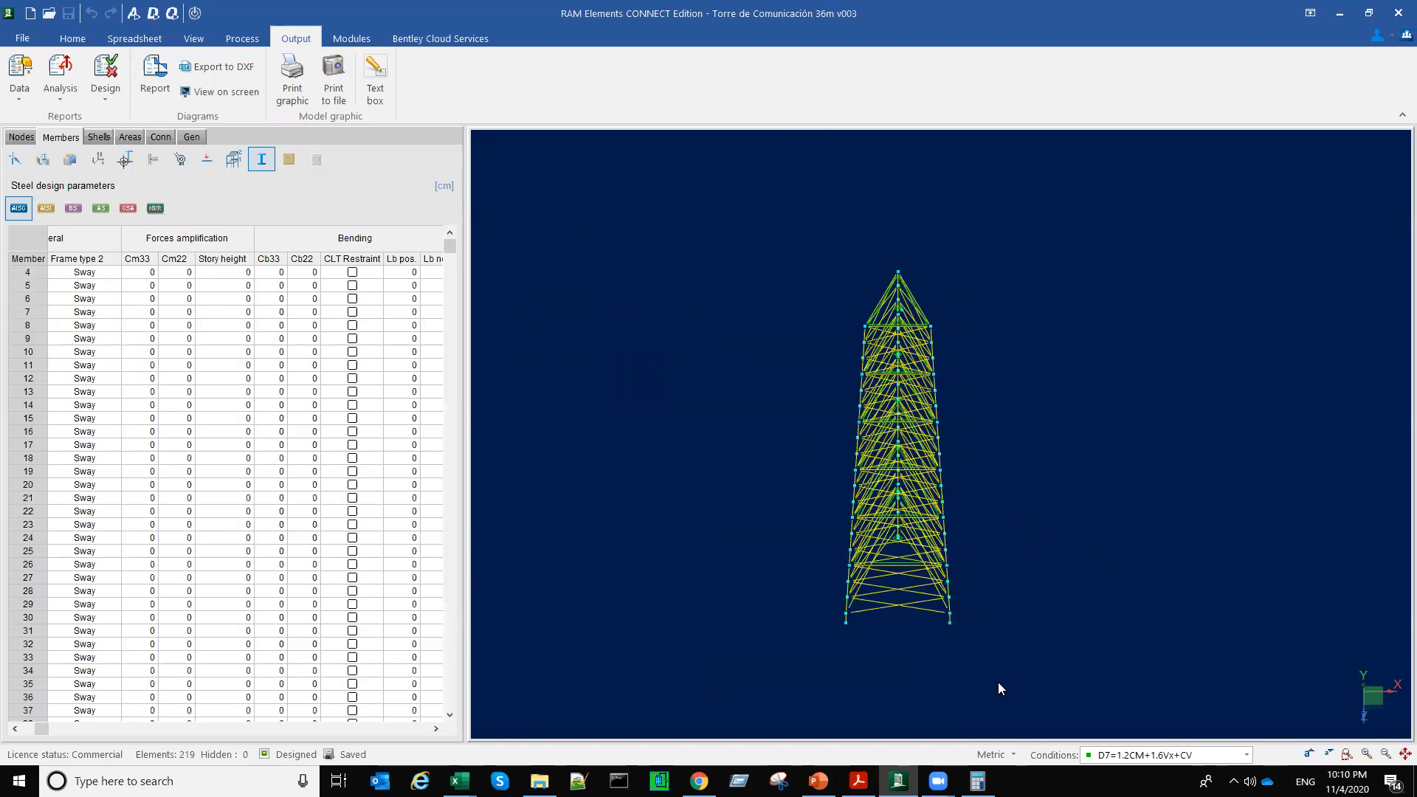